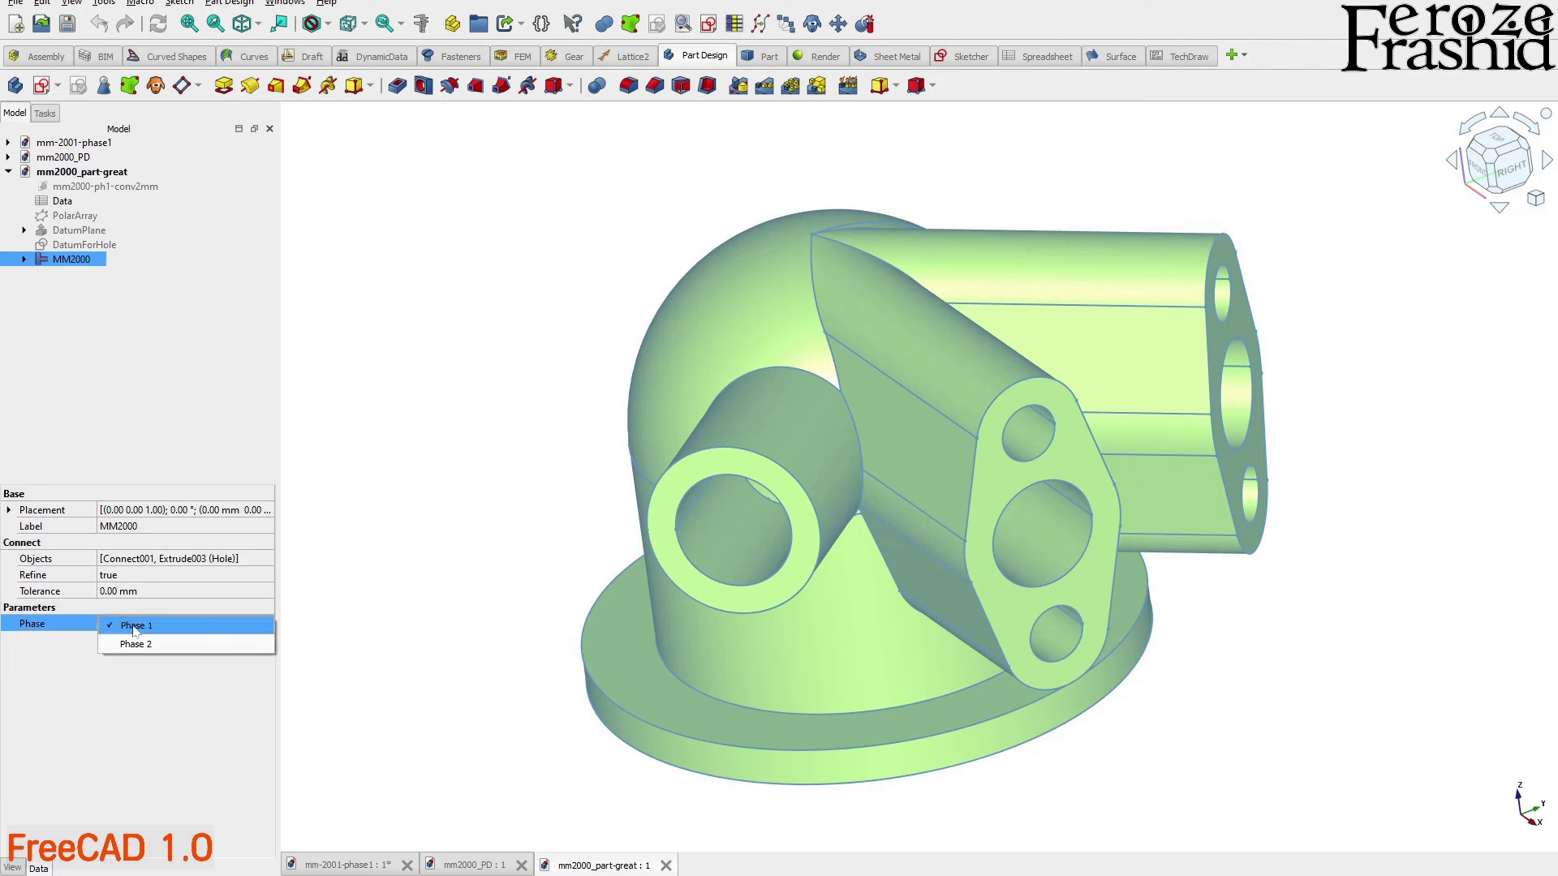
Switch the Phase parameter of the MM2000 object to Phase 2
left_click(167, 642)
left_click(422, 621)
scroll(501, 657, "down", 2)
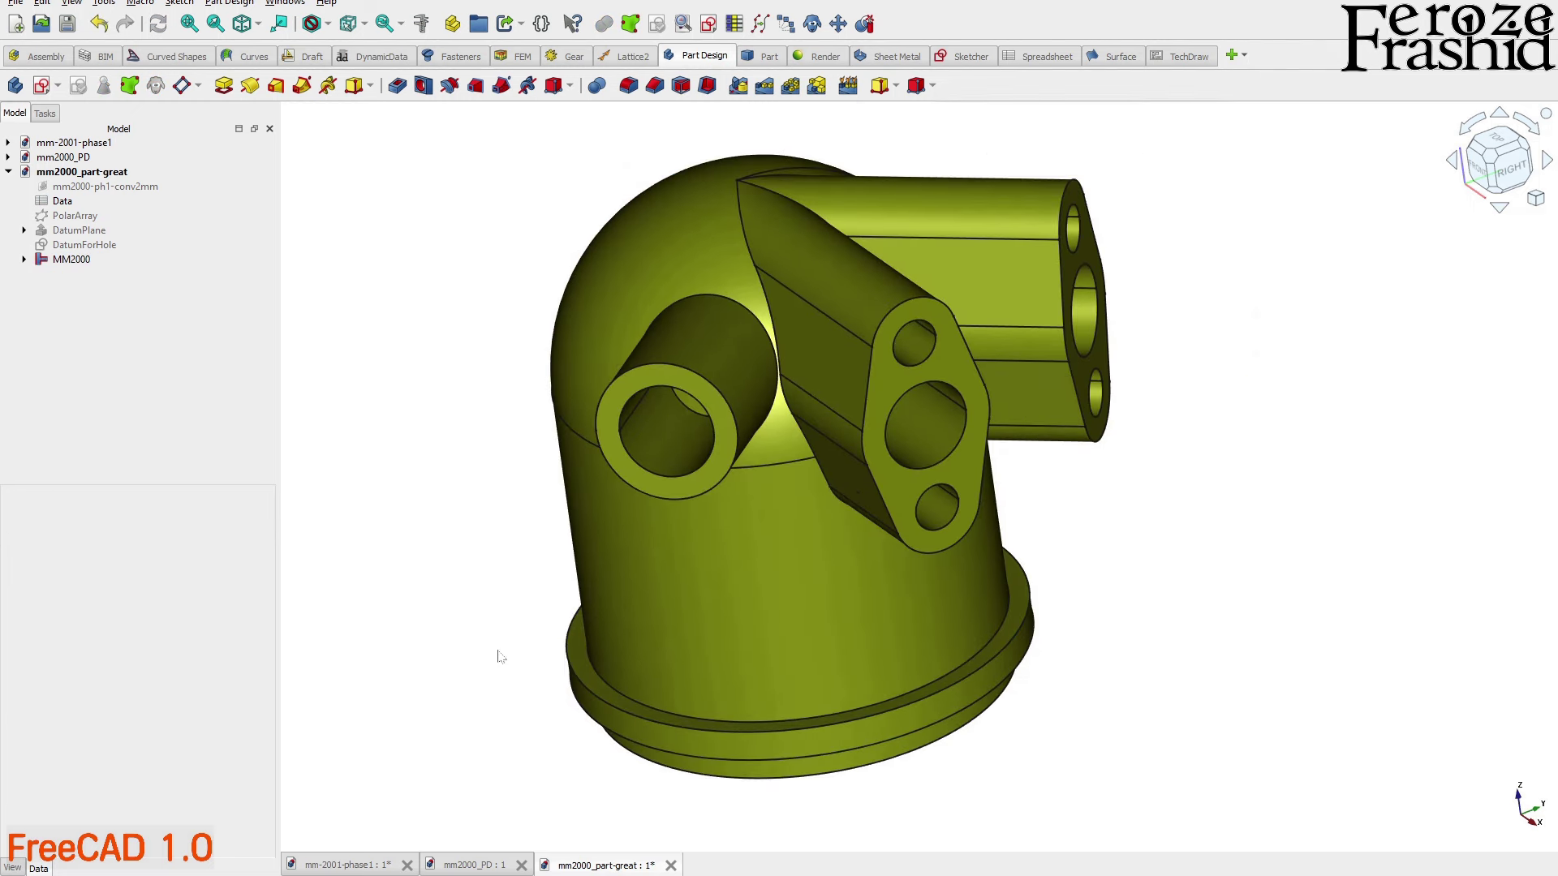
Select the MM2000 object and set its Phase parameter back to Phase 1
left_click(71, 260)
left_click(141, 630)
left_click(142, 630)
left_click(142, 607)
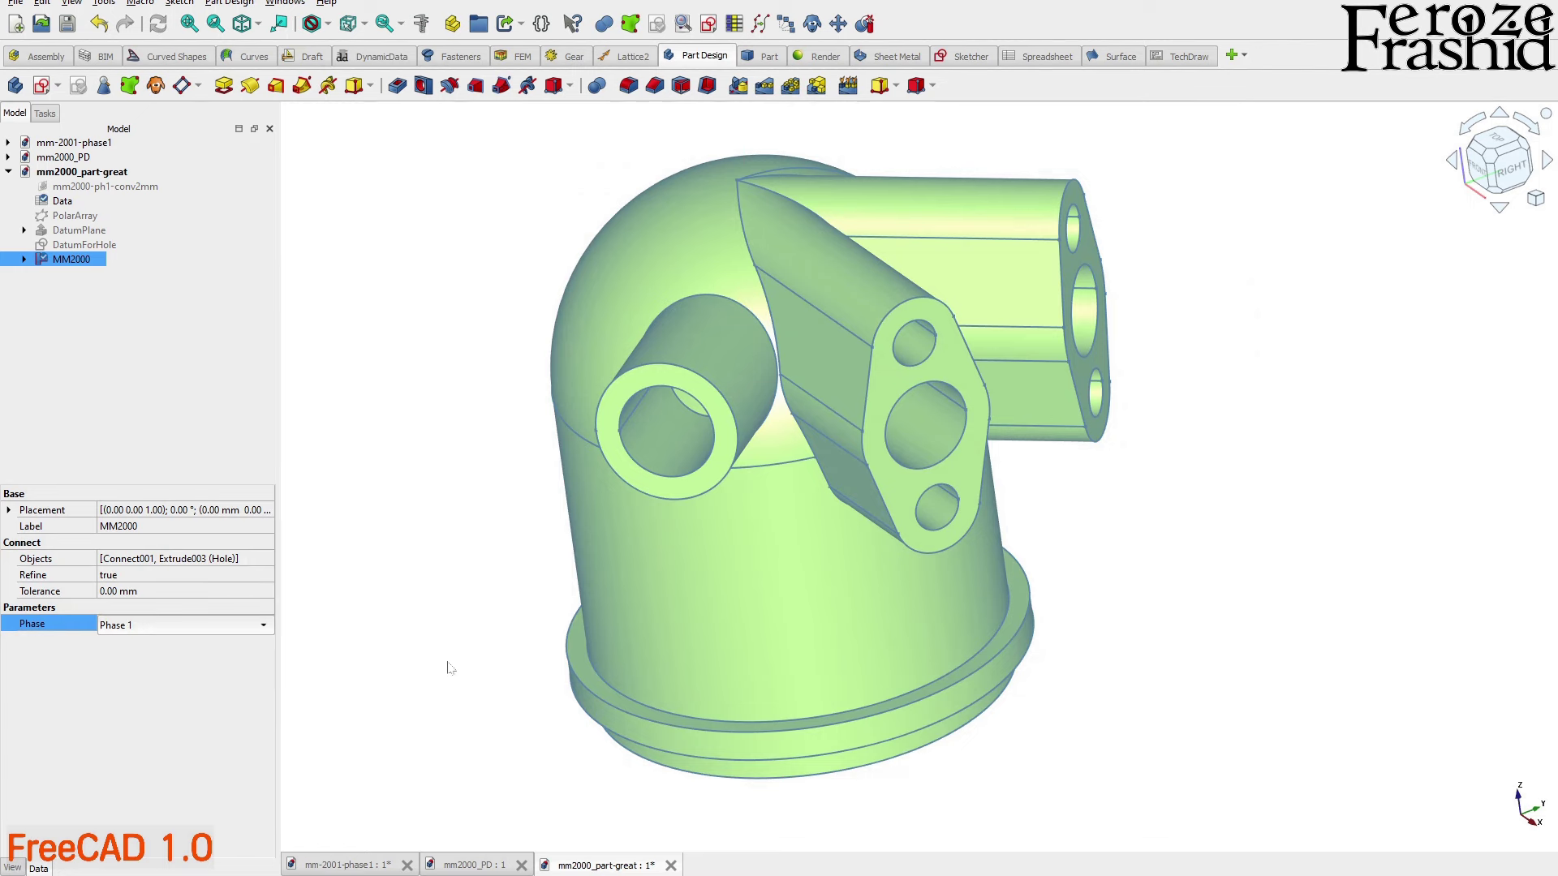
left_click(491, 645)
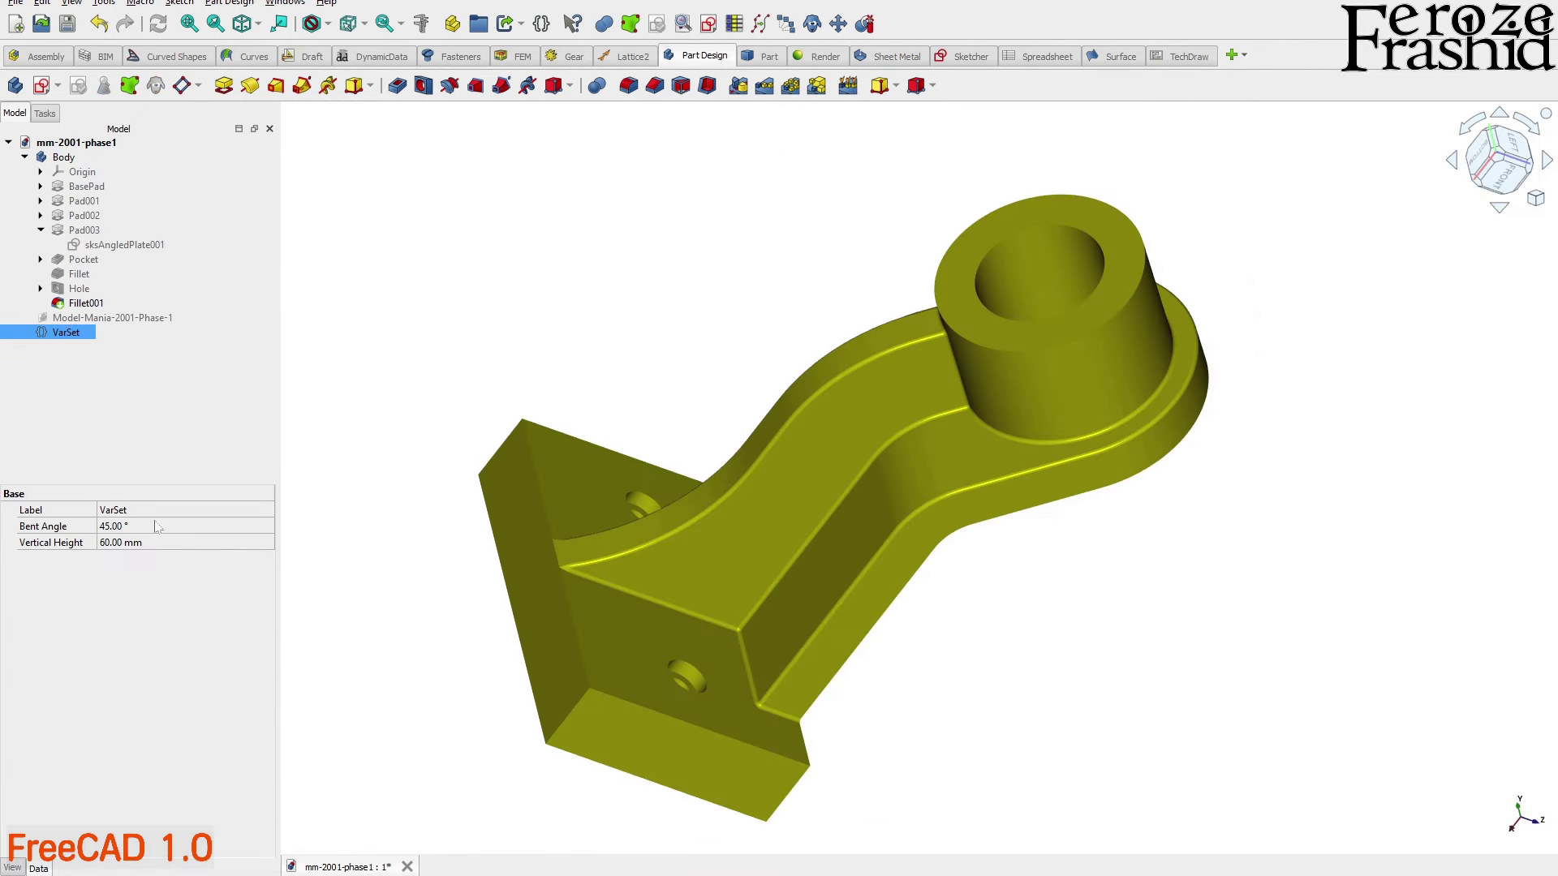
Set the bracket's VarSet values to a Bent Angle of 55° and a Vertical Height of 45 mm
left_click(157, 527)
type("55")
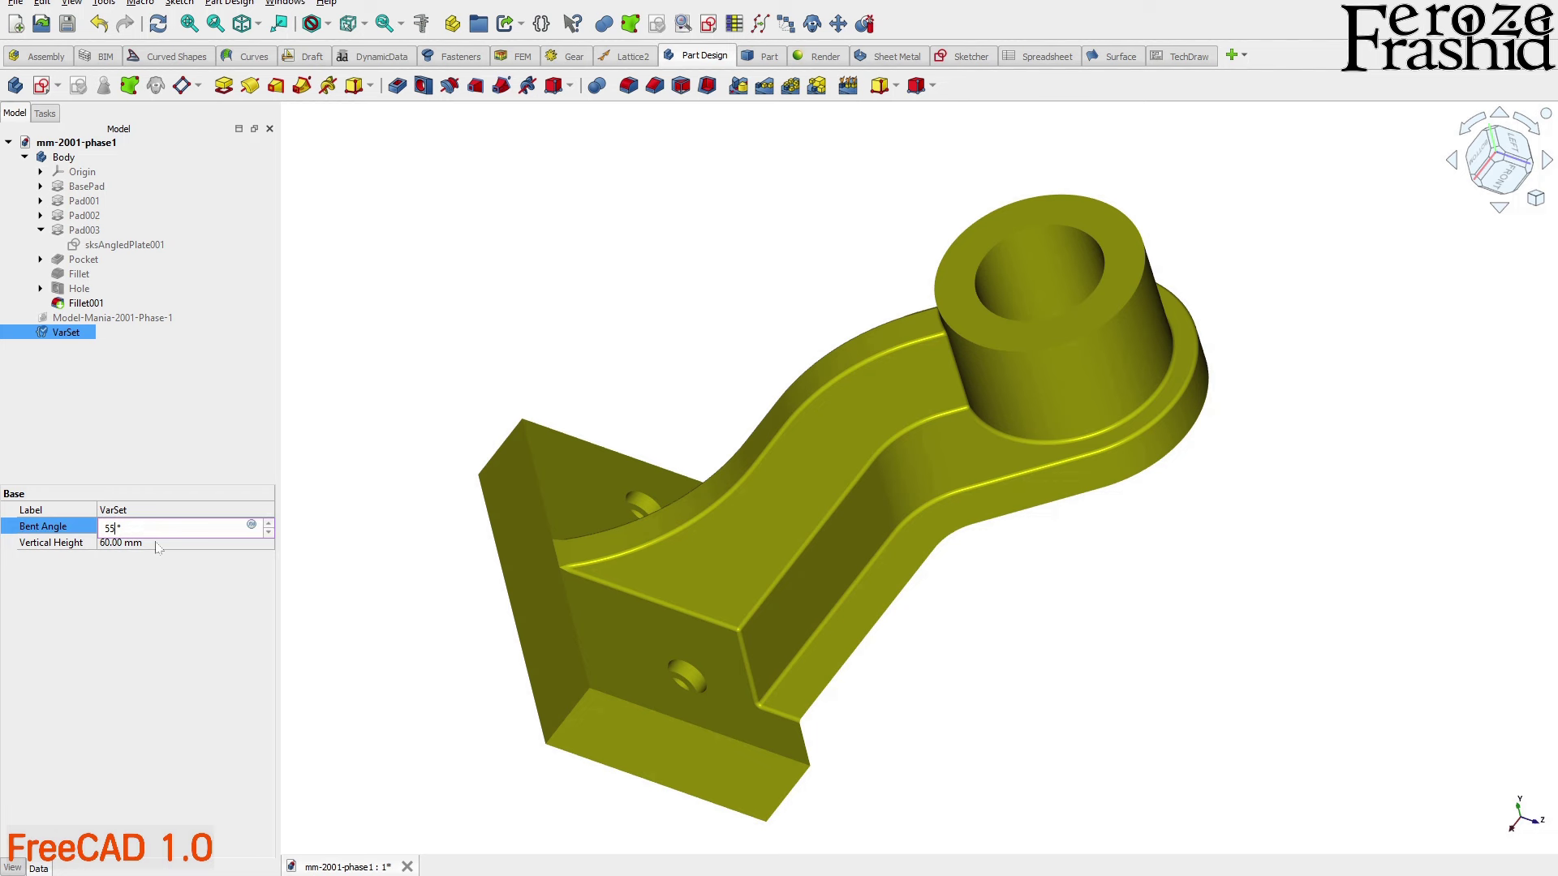
left_click(157, 544)
type("45")
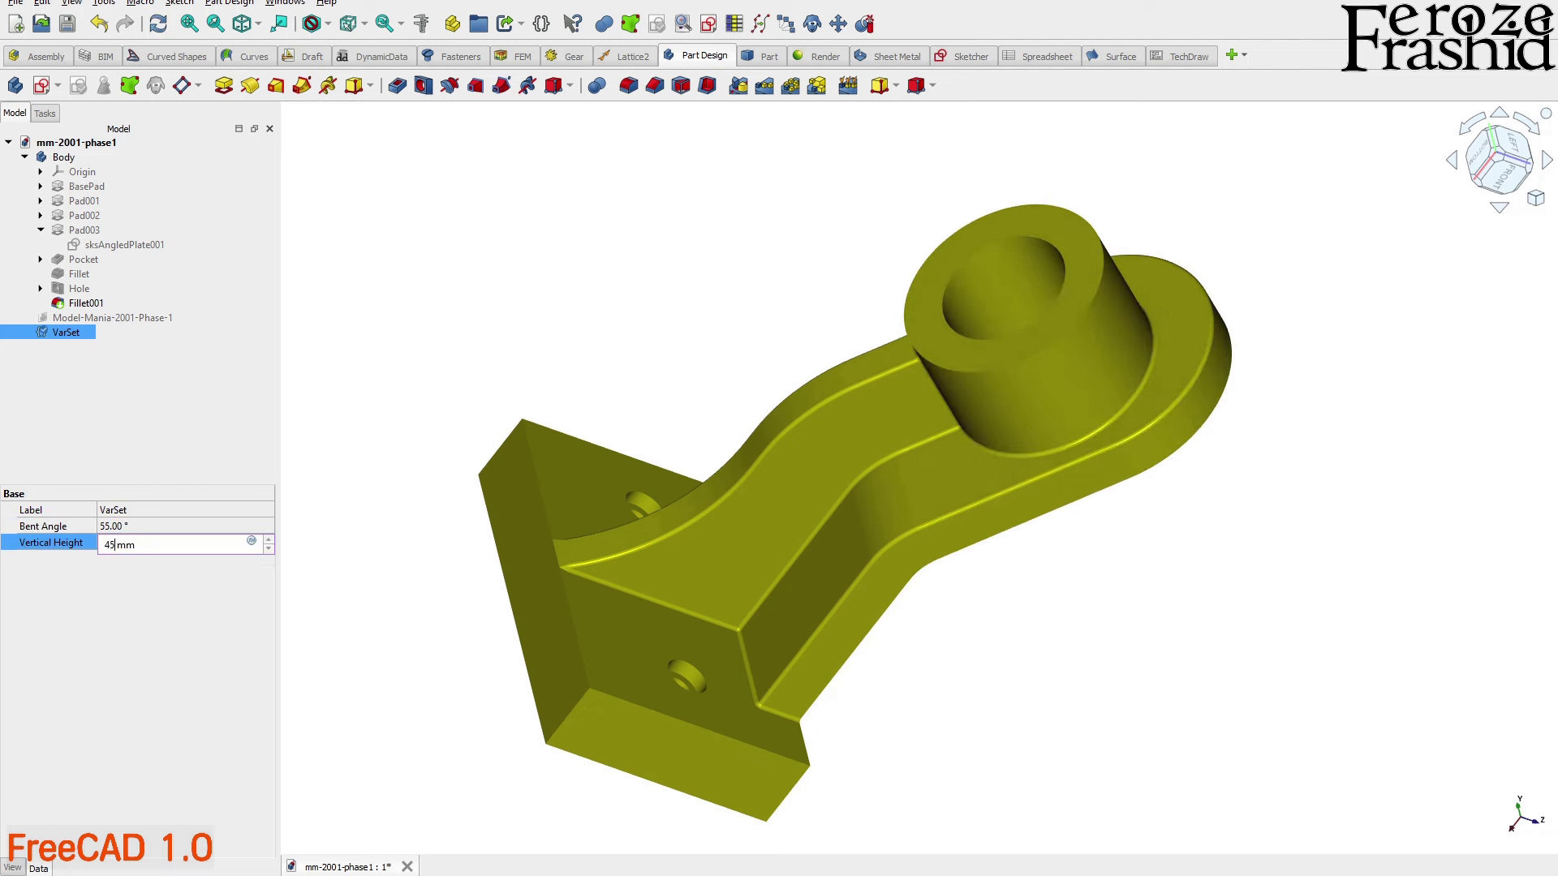
key("Return")
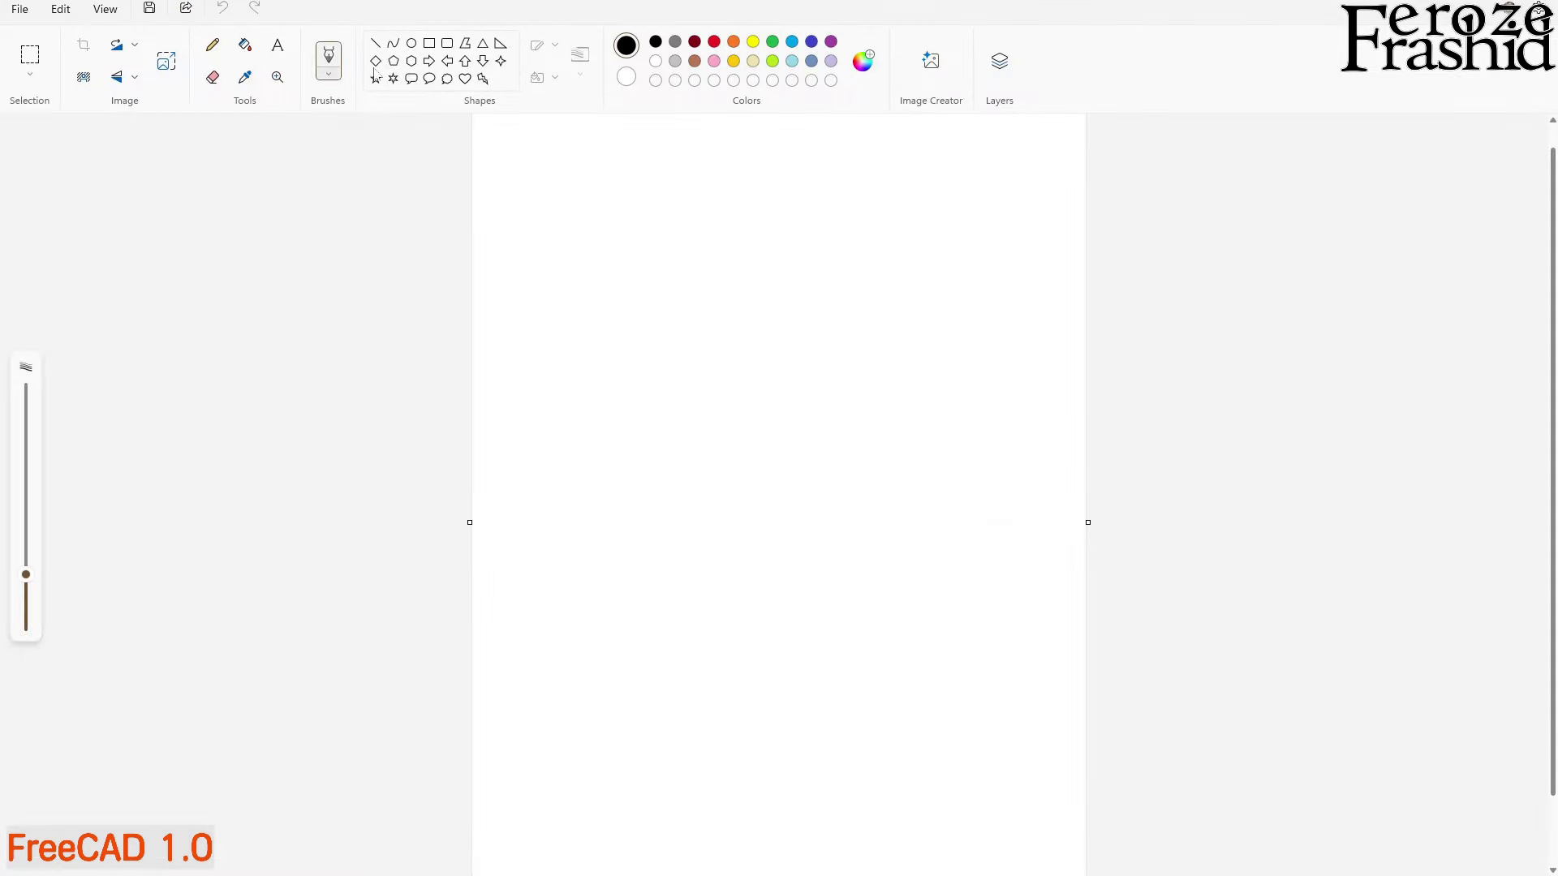
Switch to Paint and draw a black rectangle on the blank canvas with a smaller ellipse inside it
left_click(430, 43)
mouse_move(565, 281)
left_mouse_down()
mouse_move(930, 583)
mouse_move(986, 561)
left_mouse_up()
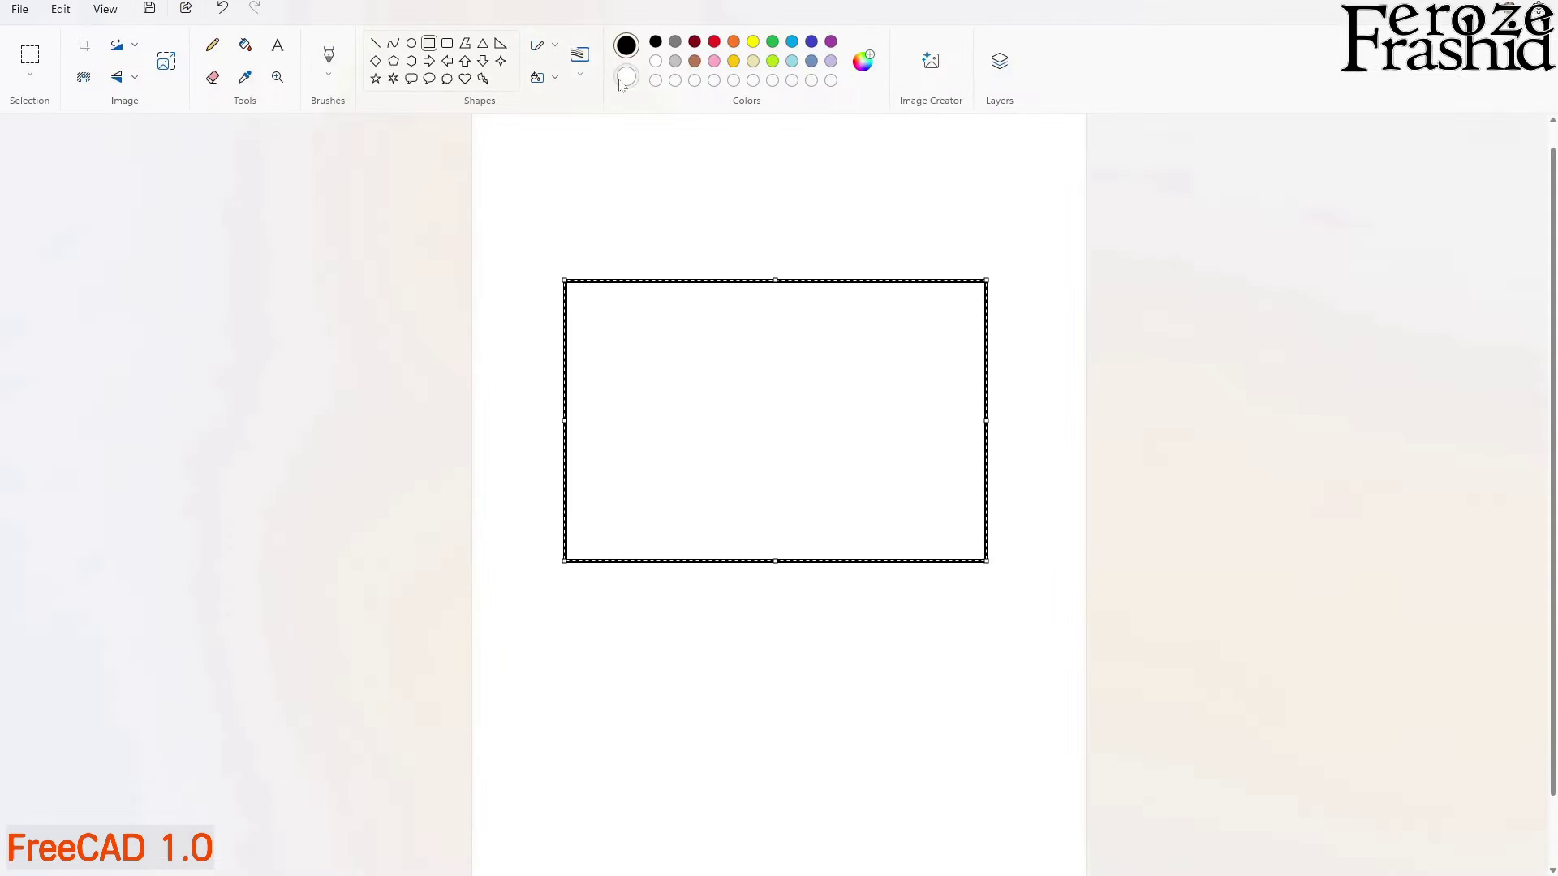
left_click(411, 43)
left_click_drag(723, 365, 867, 497)
left_click(1061, 433)
Trace a thick red square freehand around the ellipse and start erasing inside the red outline
left_click(221, 45)
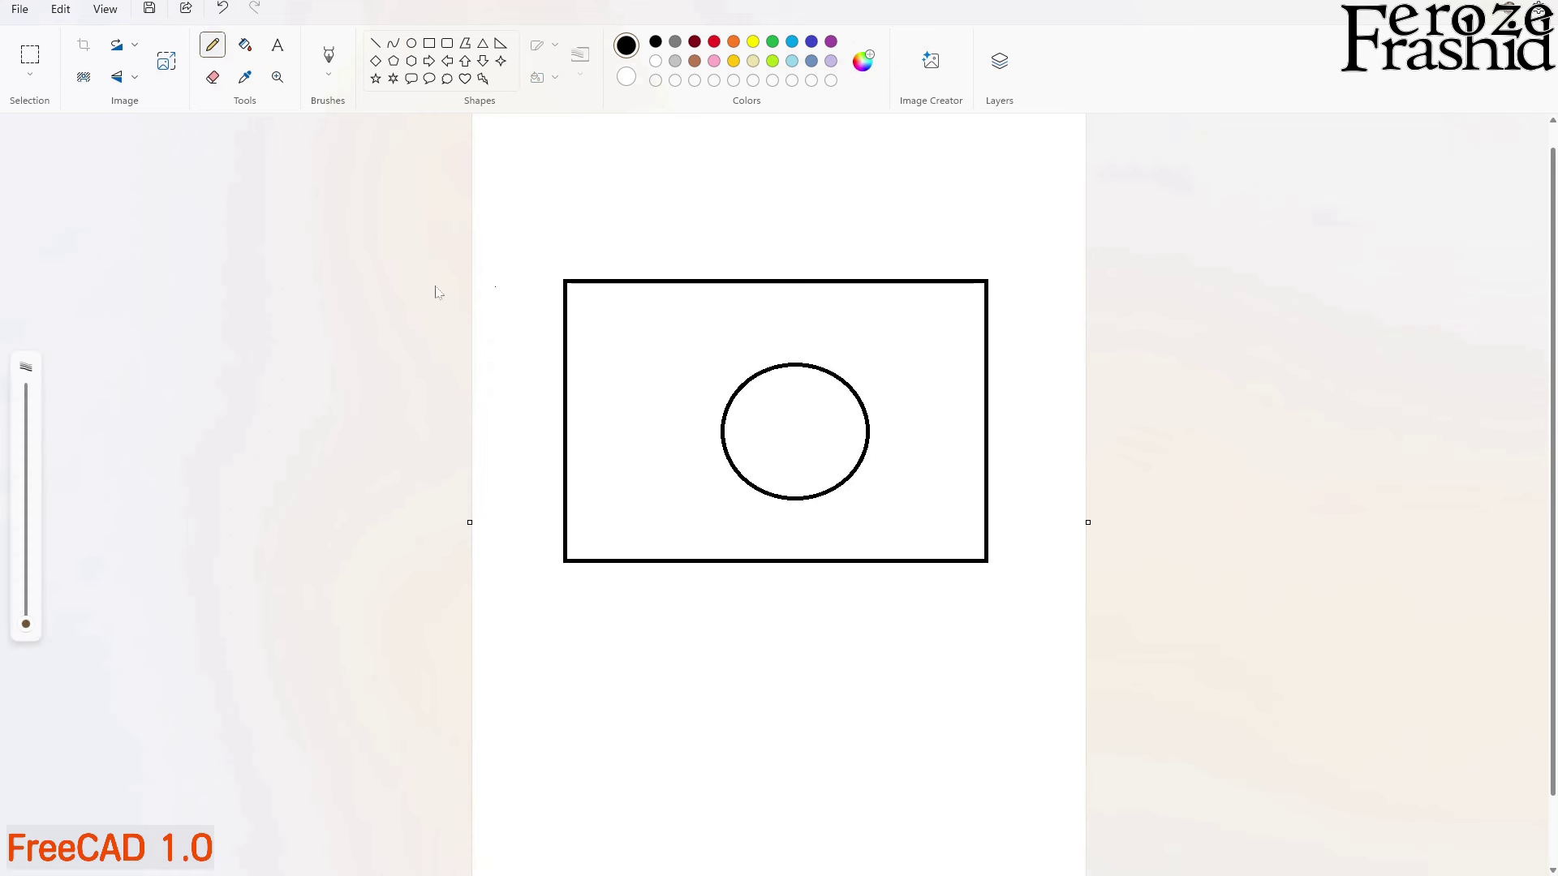
left_click_drag(27, 622, 26, 585)
left_click(714, 42)
mouse_move(727, 366)
left_mouse_down()
mouse_move(729, 479)
mouse_move(878, 492)
mouse_move(876, 358)
mouse_move(735, 359)
left_mouse_up()
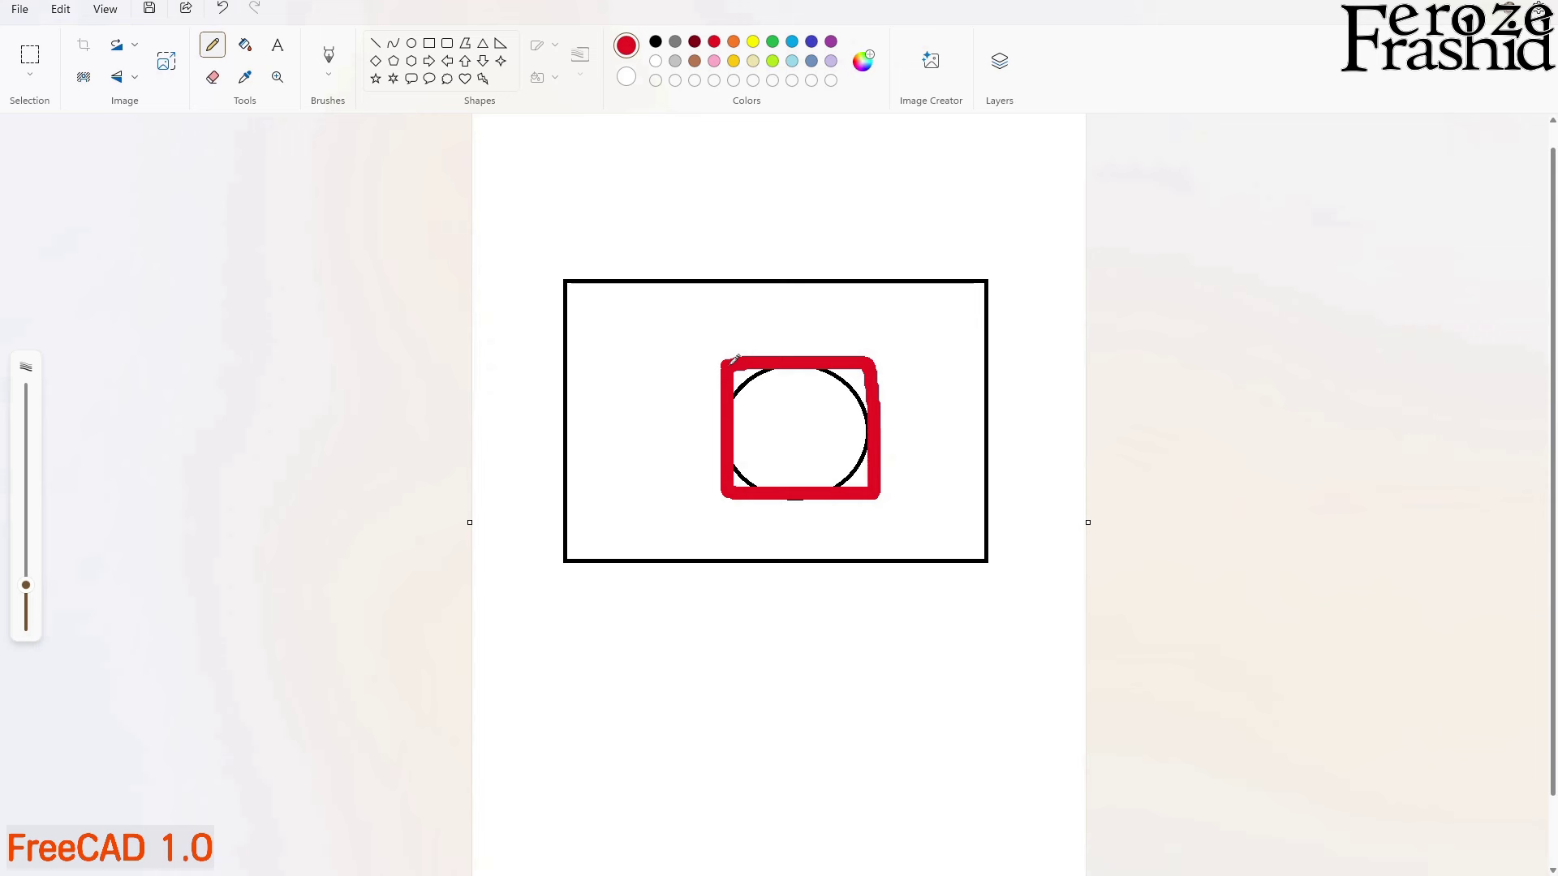
left_click(213, 77)
left_click(754, 392)
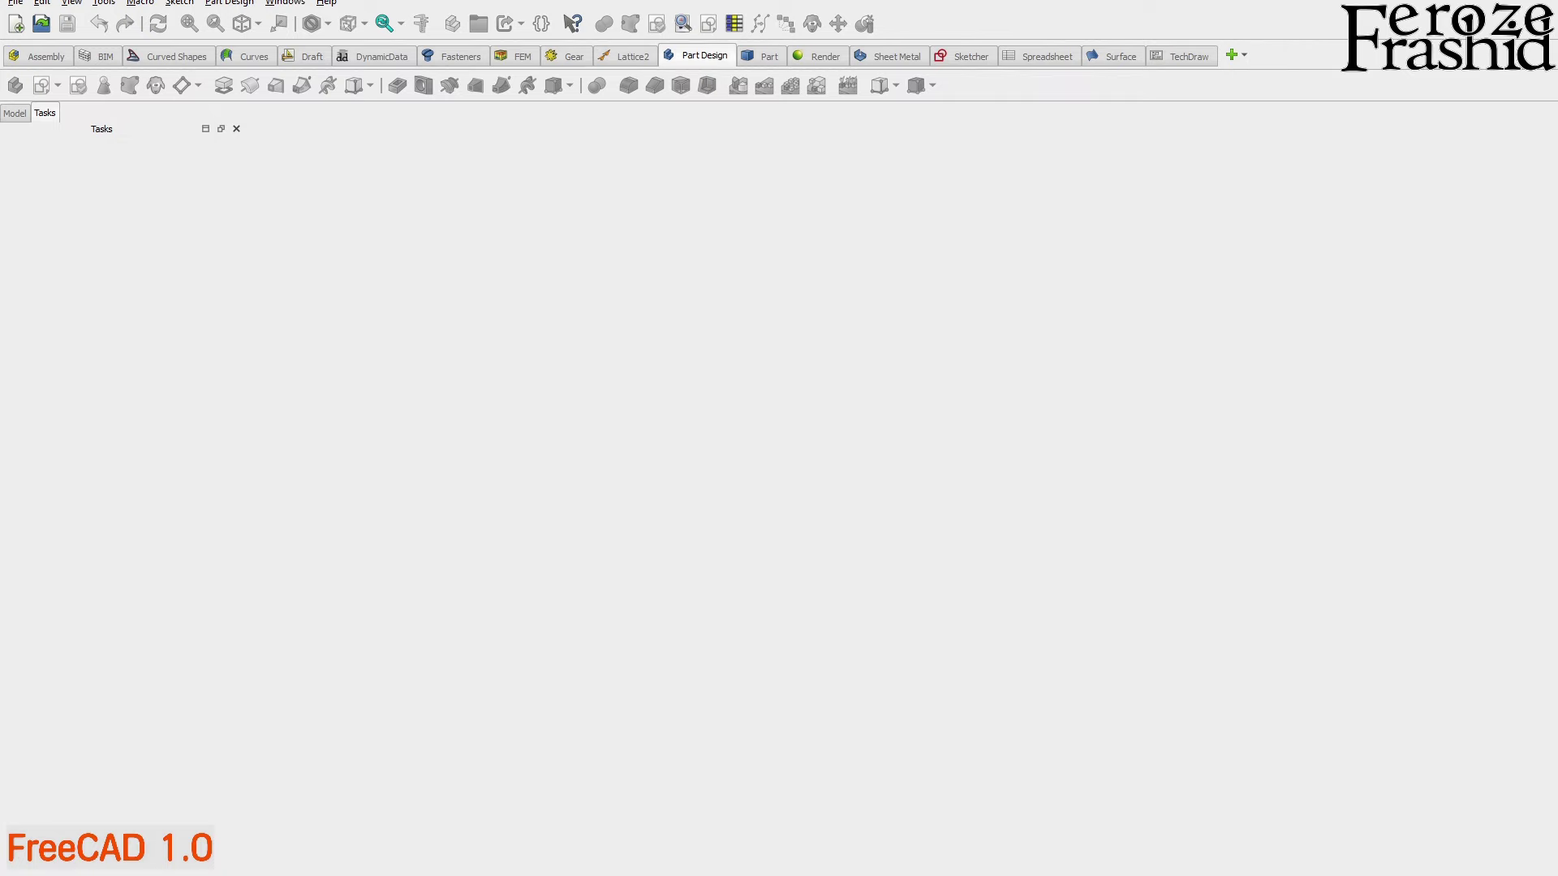
Switch to FreeCAD, create a new document and start a sketch on the XY plane
left_click(15, 24)
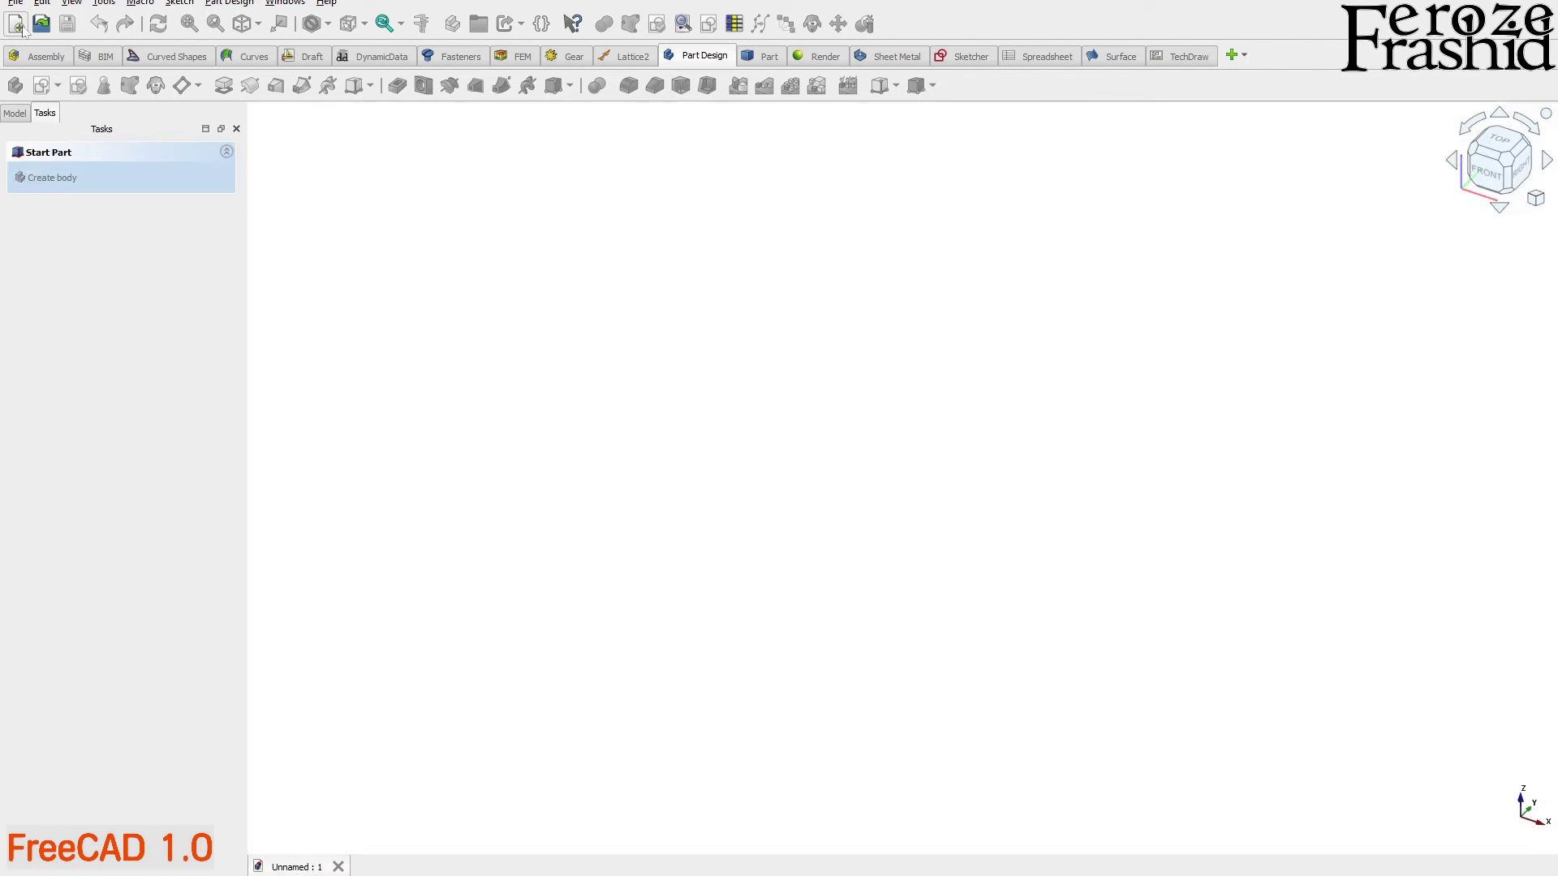
left_click(15, 114)
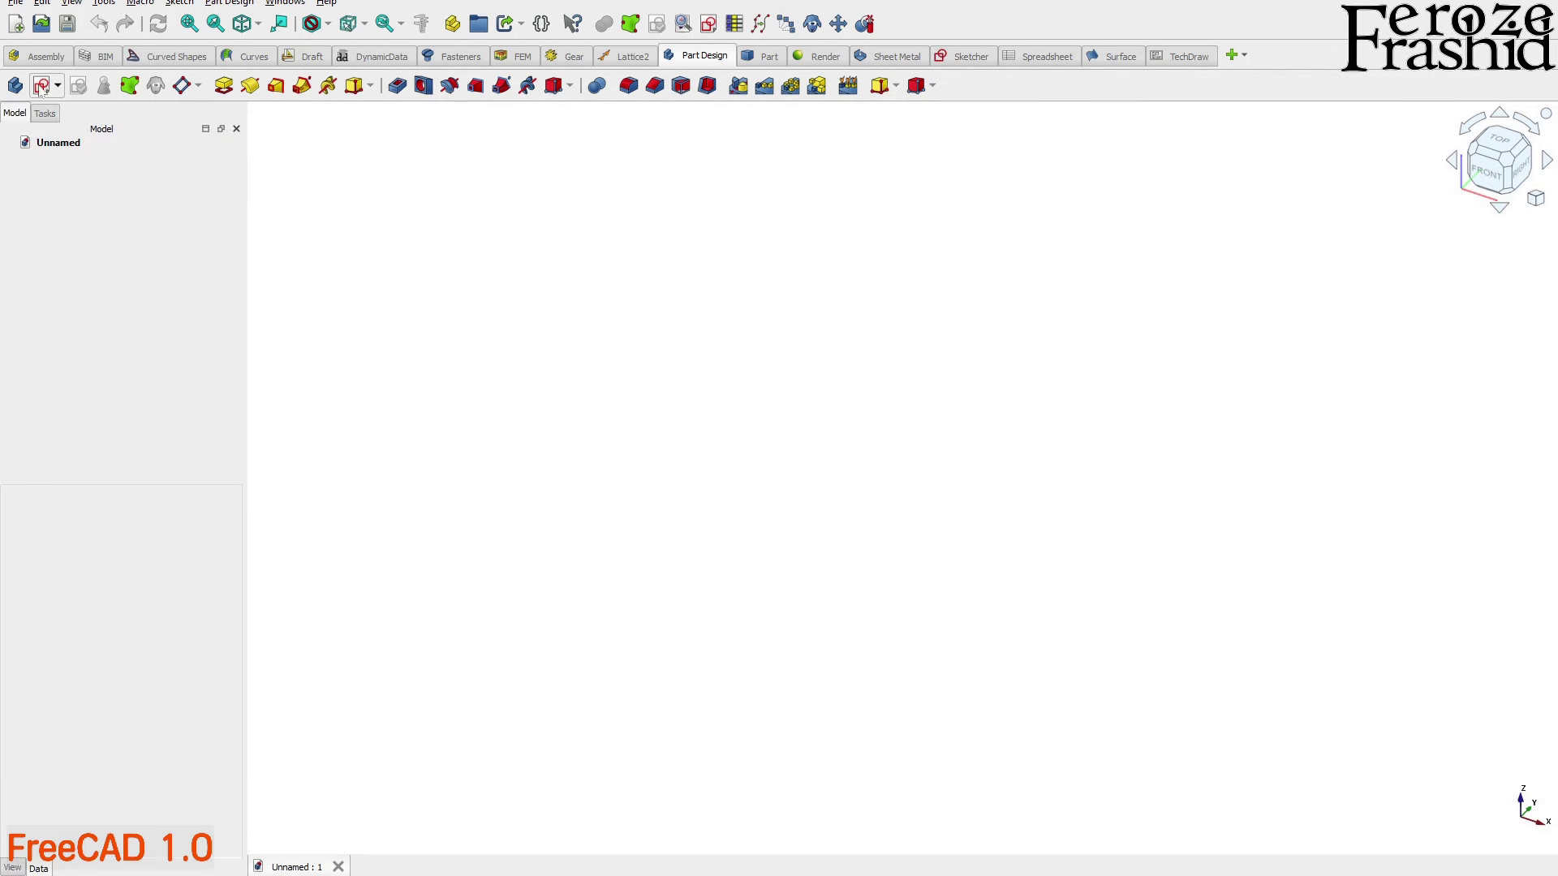
left_click(41, 86)
left_click(648, 454)
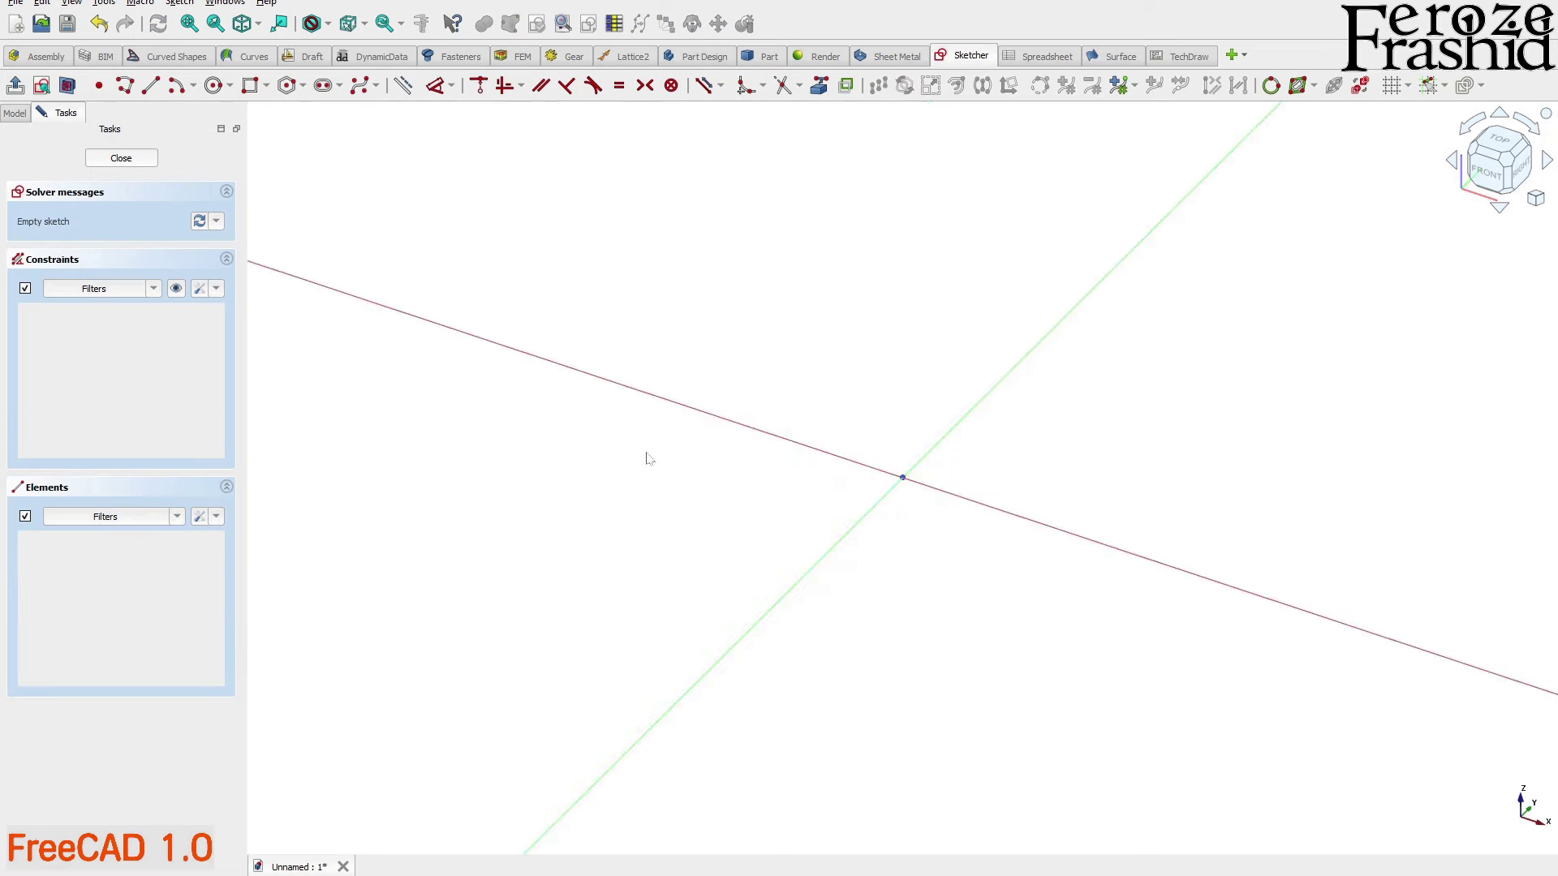
Draw a large rectangle enclosing the sketch origin
left_click(250, 86)
left_click(715, 307)
left_click(1157, 669)
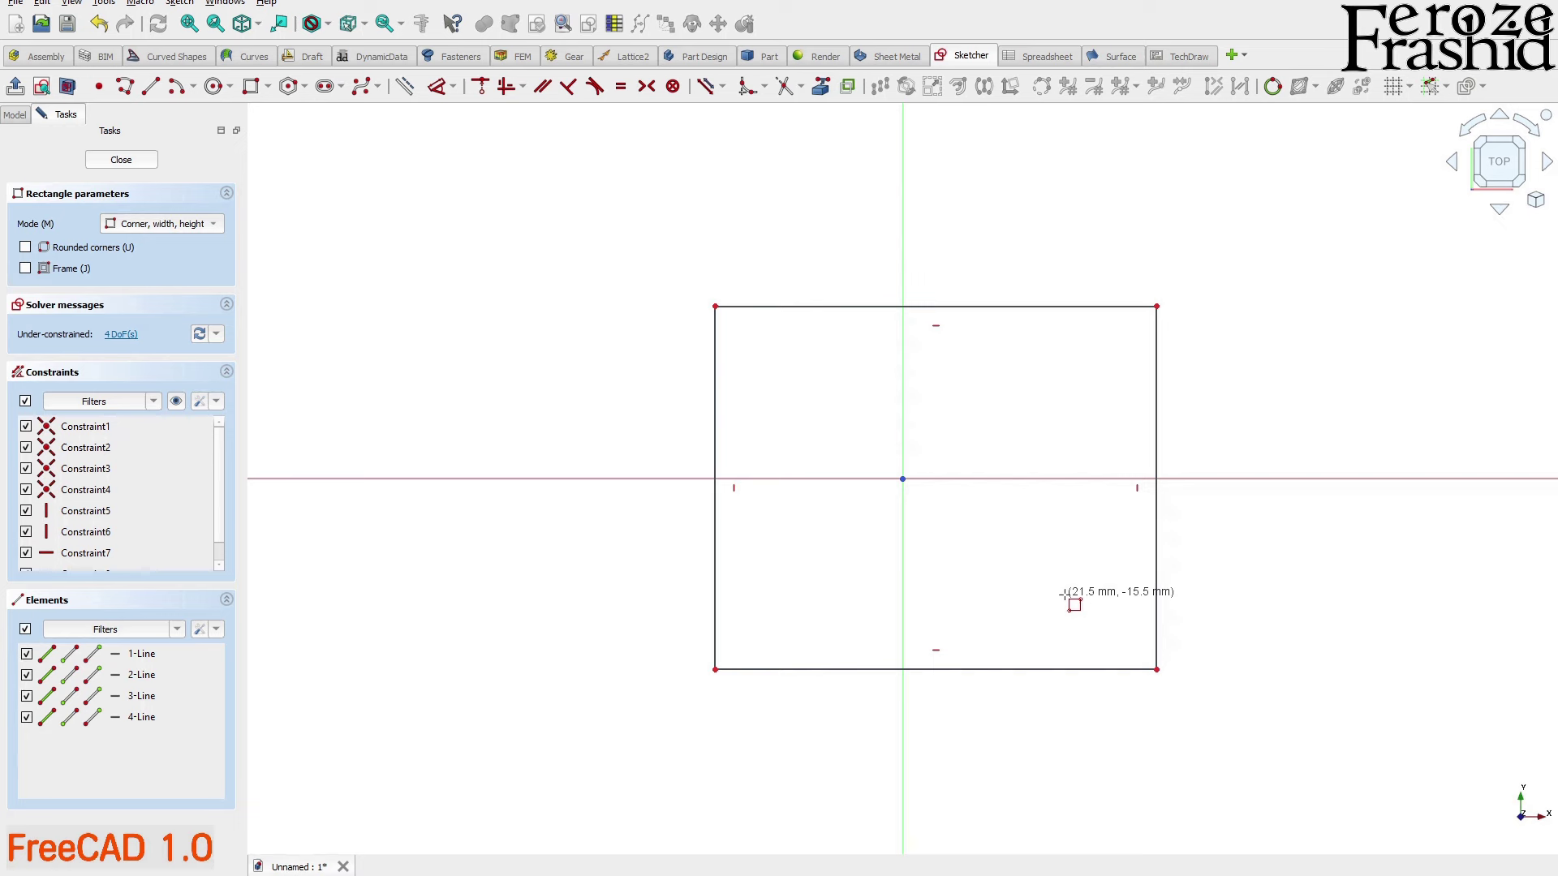
Draw a circle centred on the origin inside the rectangle and close the sketch
left_click(214, 86)
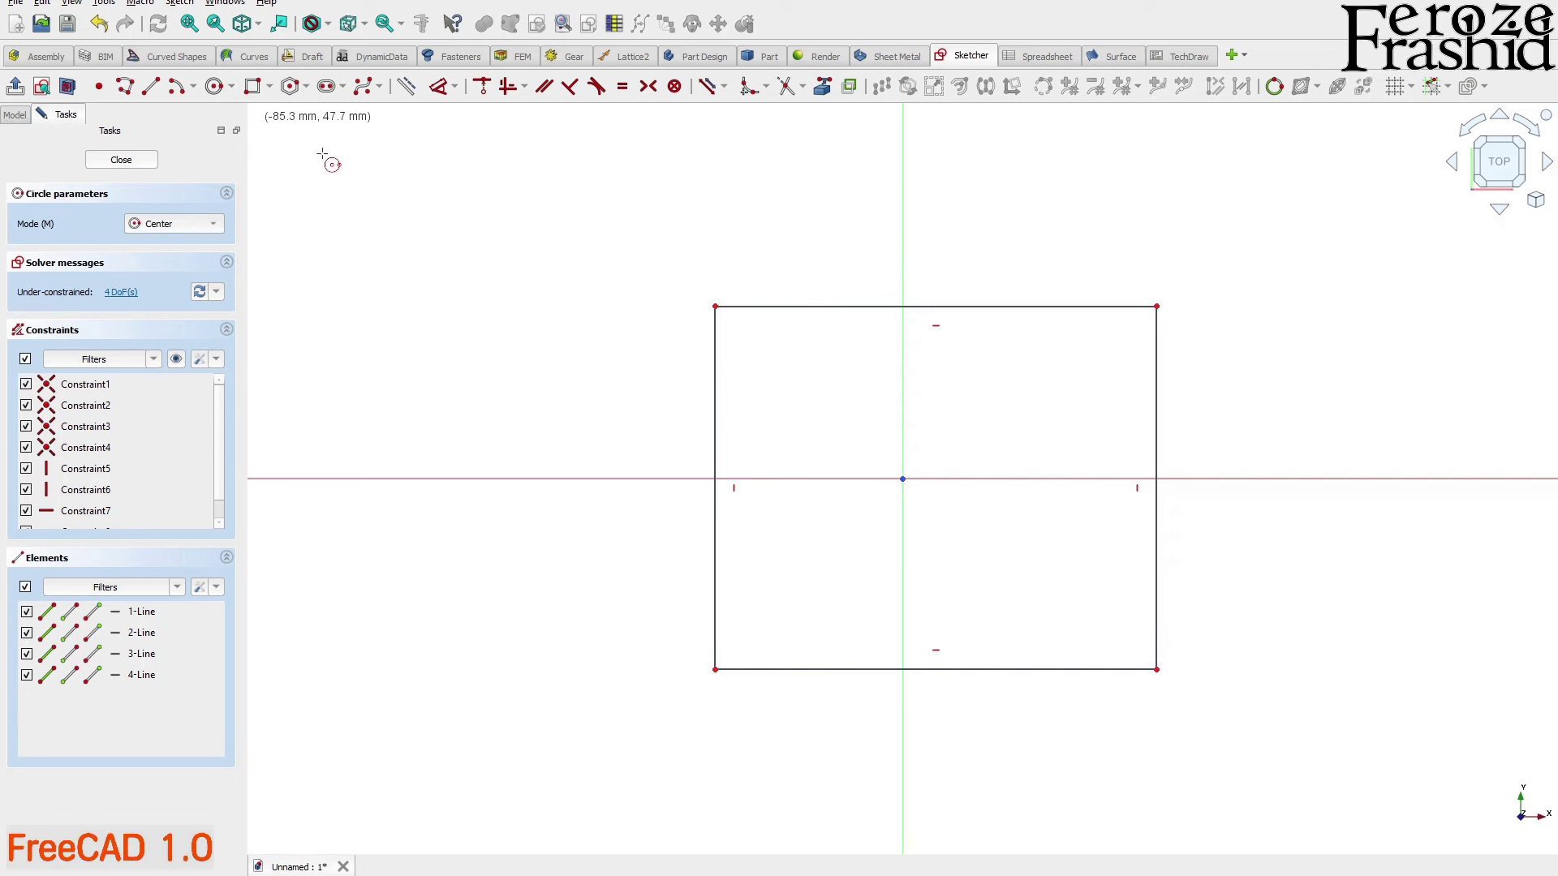
left_click(902, 479)
left_click(946, 434)
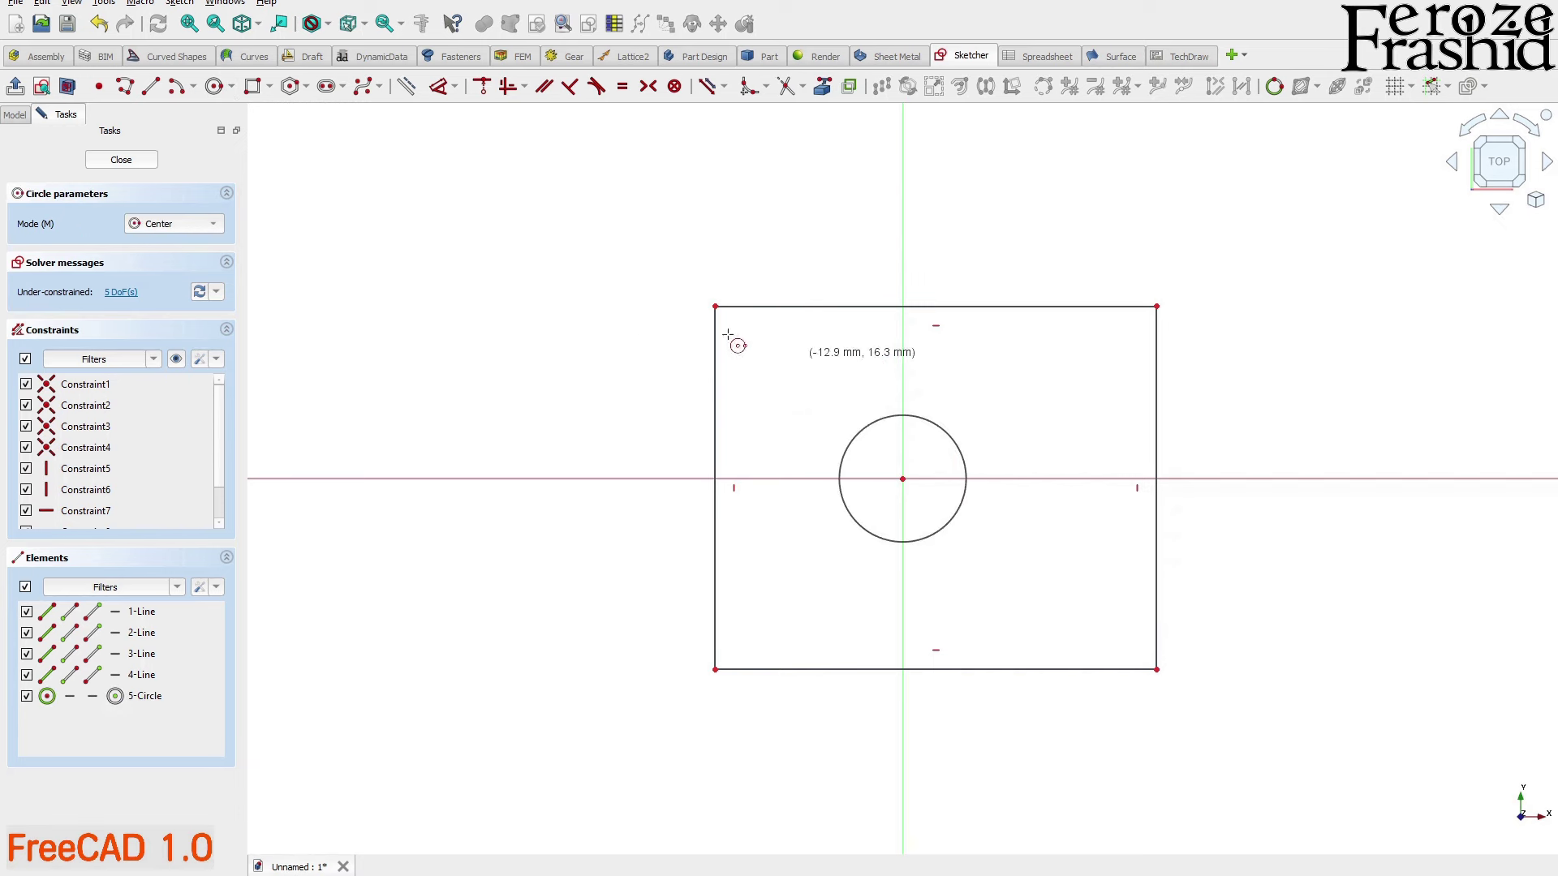
left_click(153, 160)
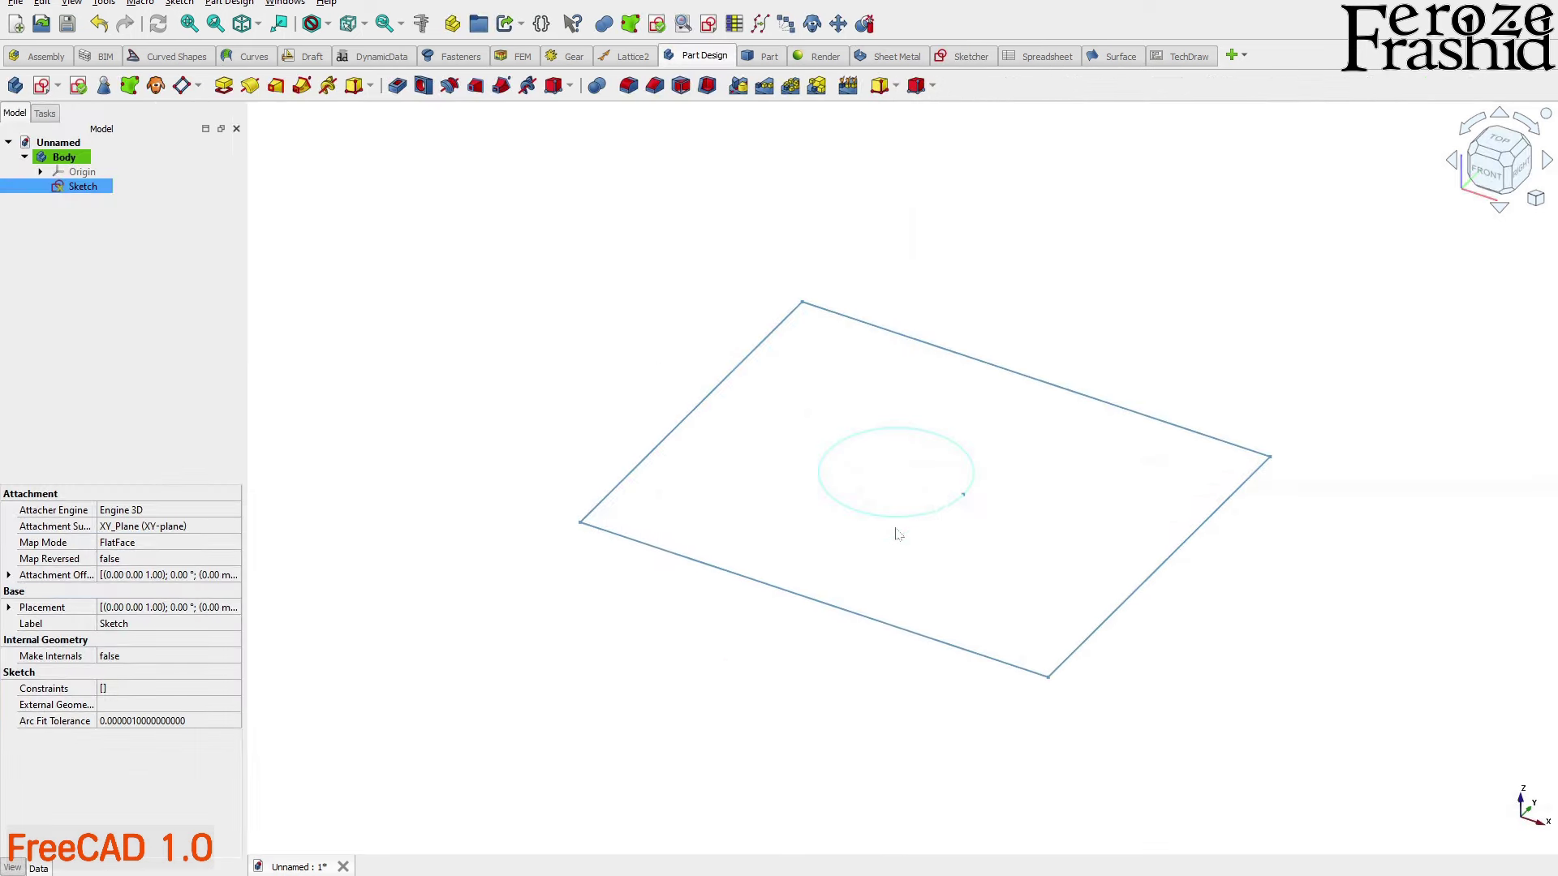
Reopen the sketch and replace the circle with a smaller rectangle around the origin
double_click(82, 186)
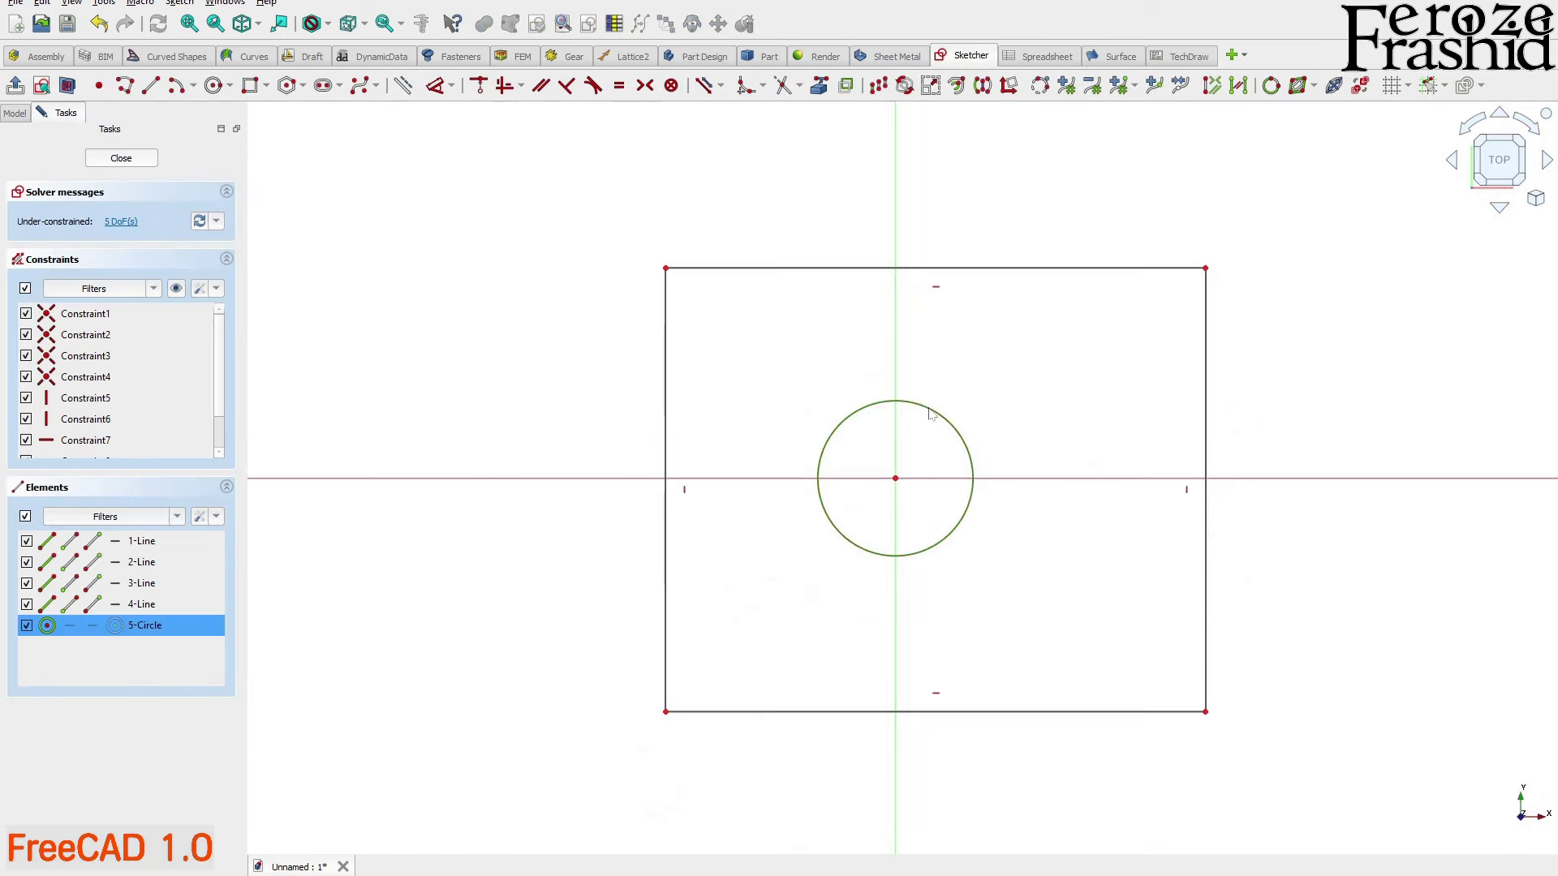
key("Delete")
left_click(251, 85)
left_click(834, 410)
left_click(1053, 596)
key("Escape")
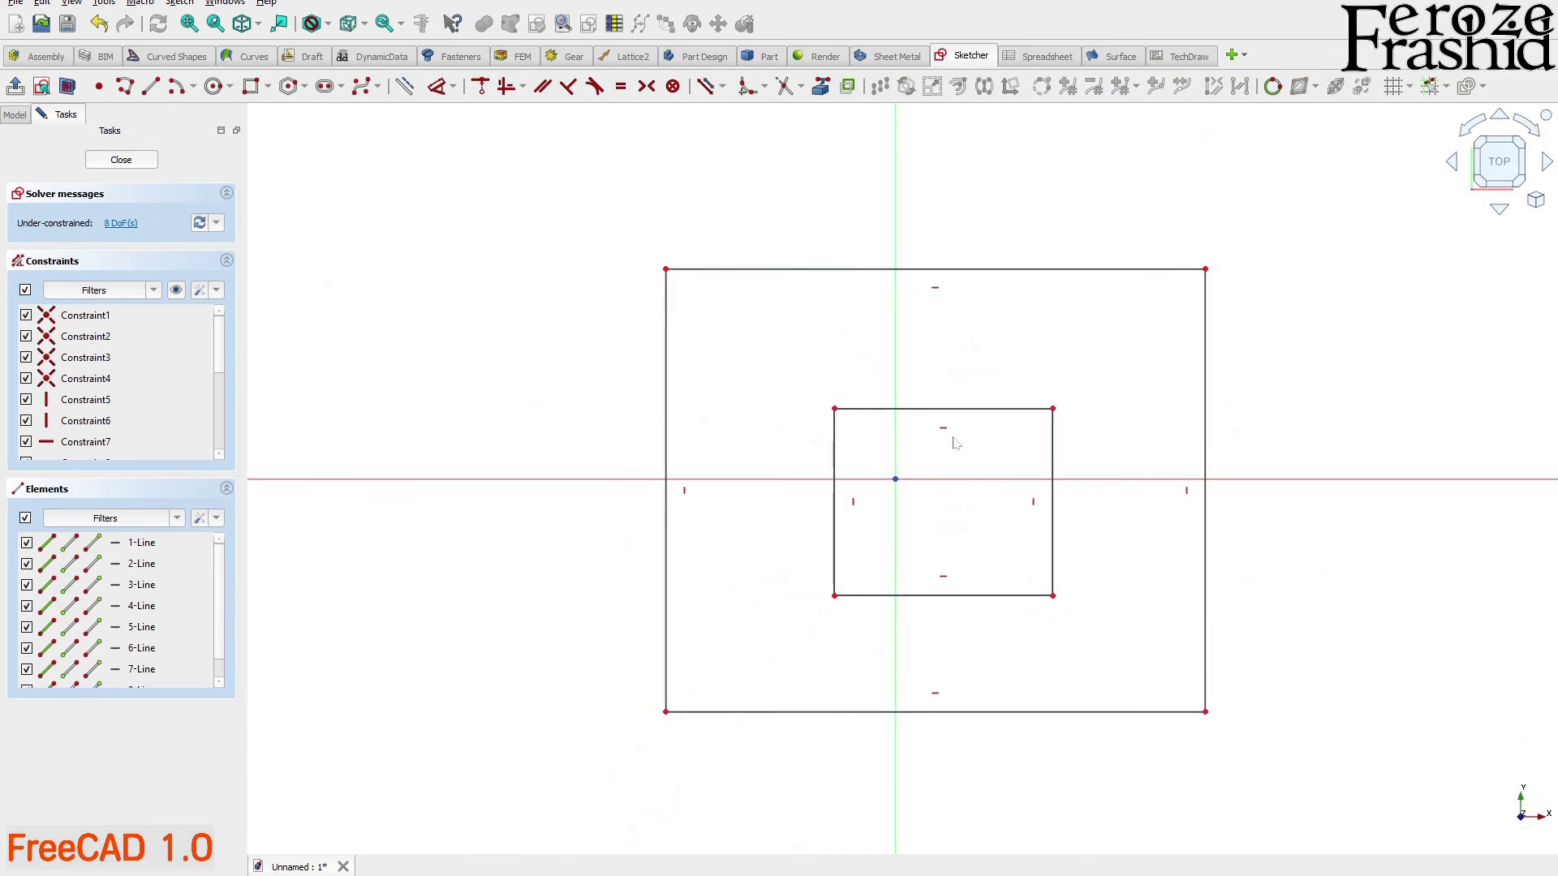
Constrain the inner rectangle's left and top edges to equal length, shift the edges slightly and close the sketch
left_click(835, 445)
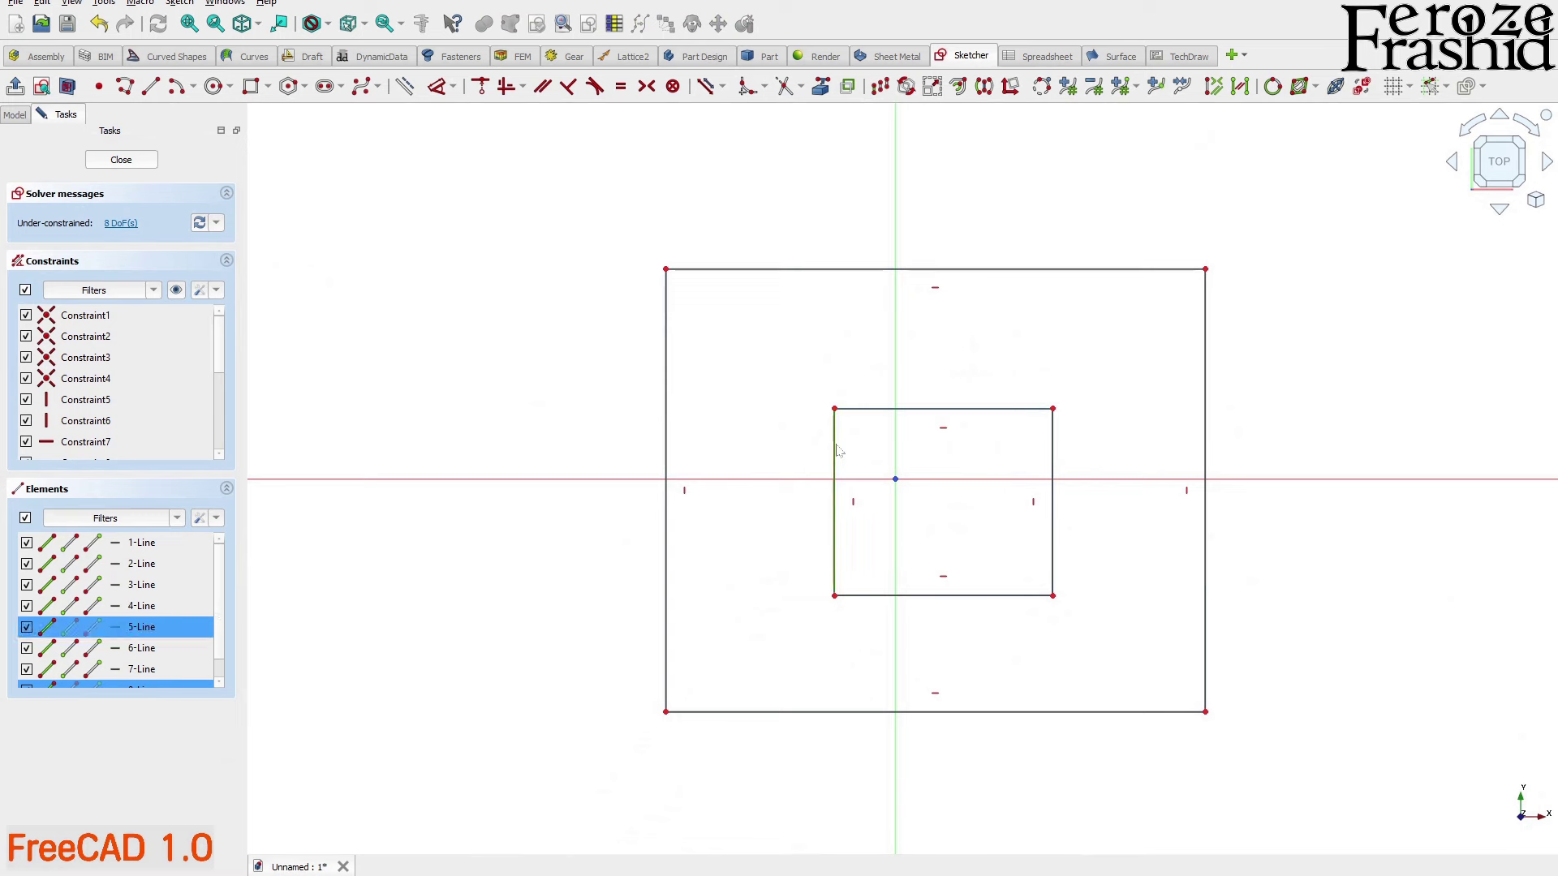
key("e")
left_click_drag(1028, 406, 1031, 404)
left_click_drag(991, 270, 993, 282)
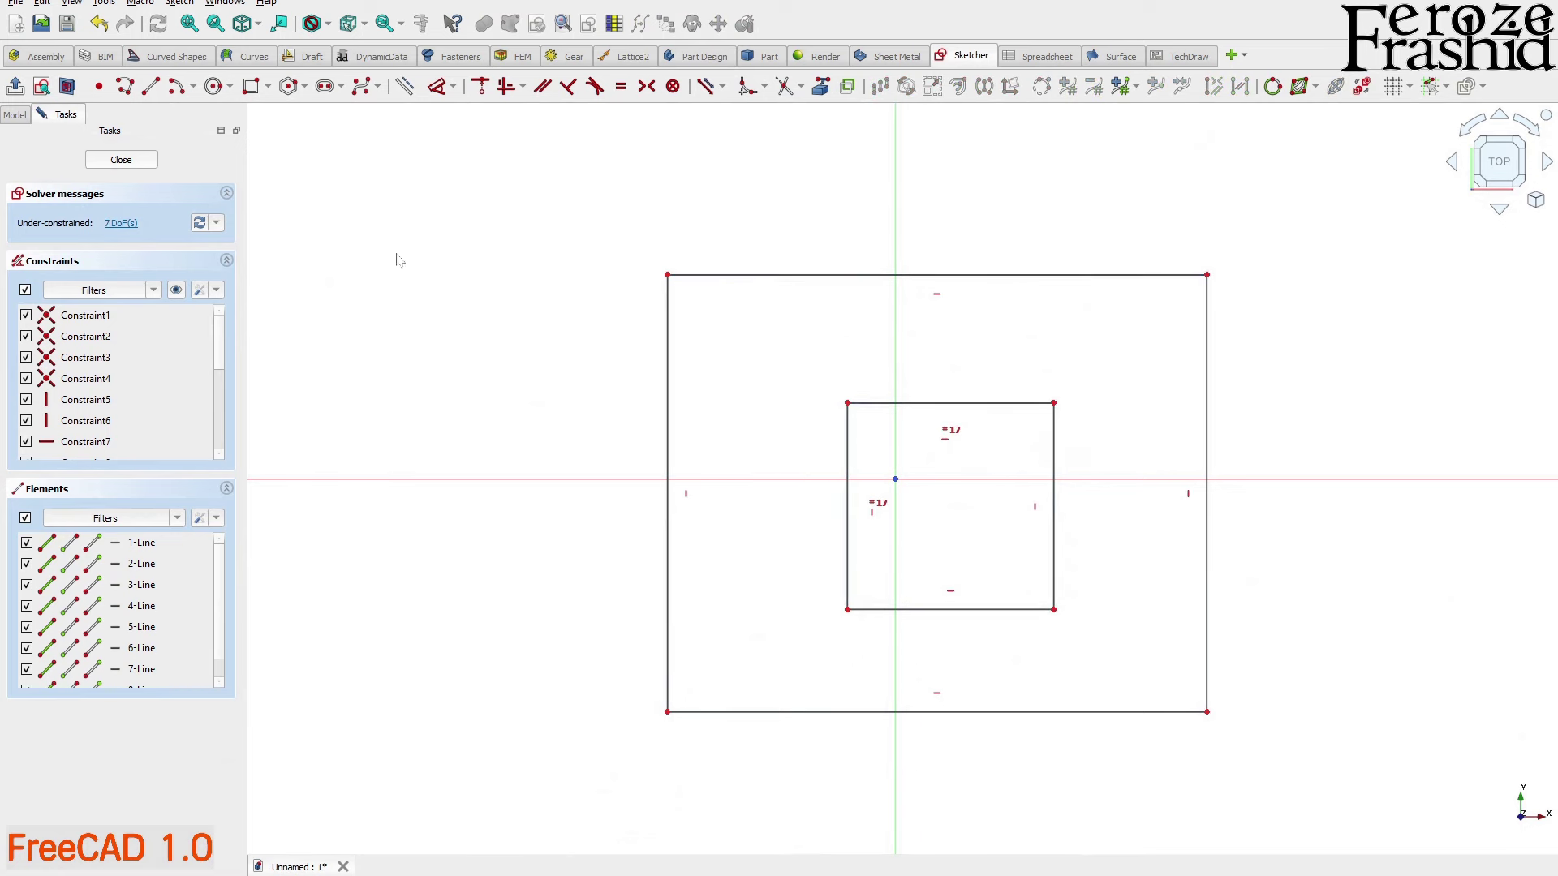
left_click(140, 162)
Pad the sketch by 10 mm
left_click(83, 186)
left_click(223, 85)
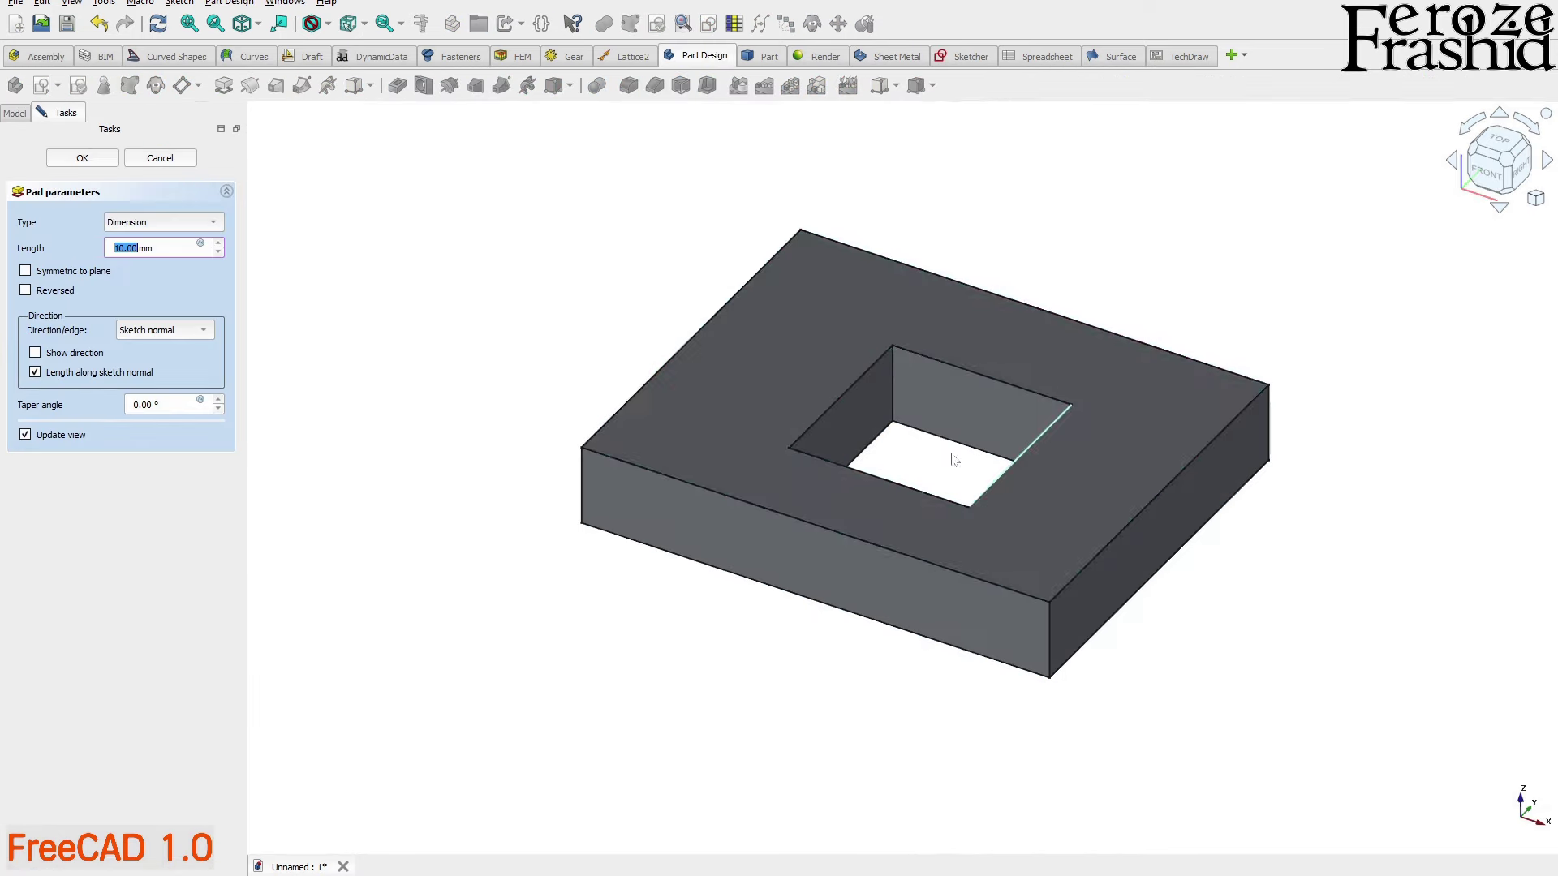
left_click(76, 150)
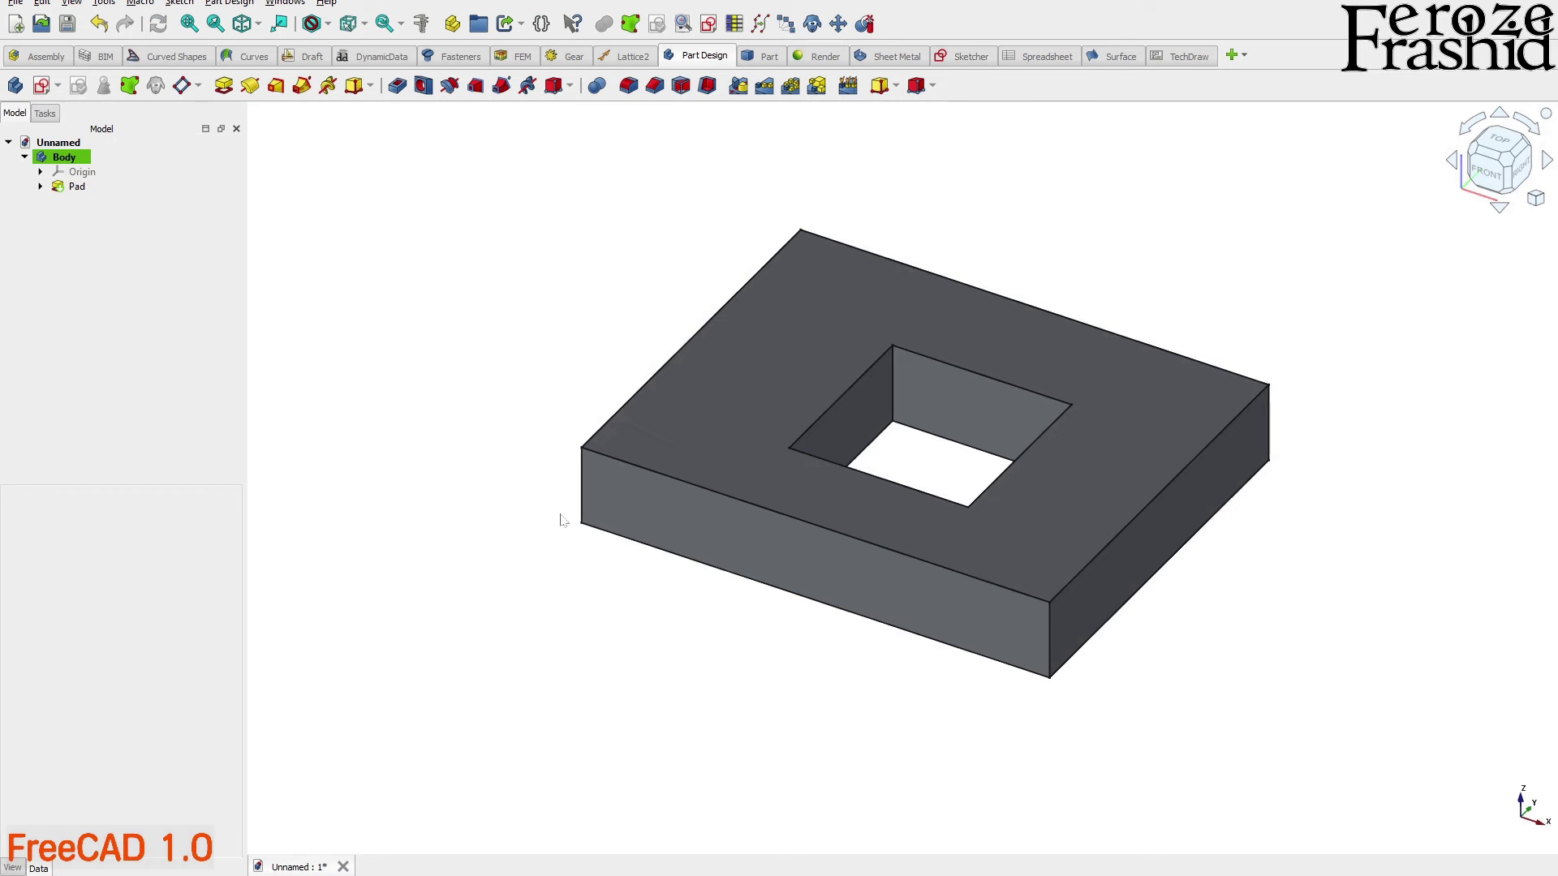
Add a circle to the Pad's sketch near the outer rectangle's upper-left corner, move it fully inside the outline and leave the sketch
middle_click_drag(775, 625, 1045, 497)
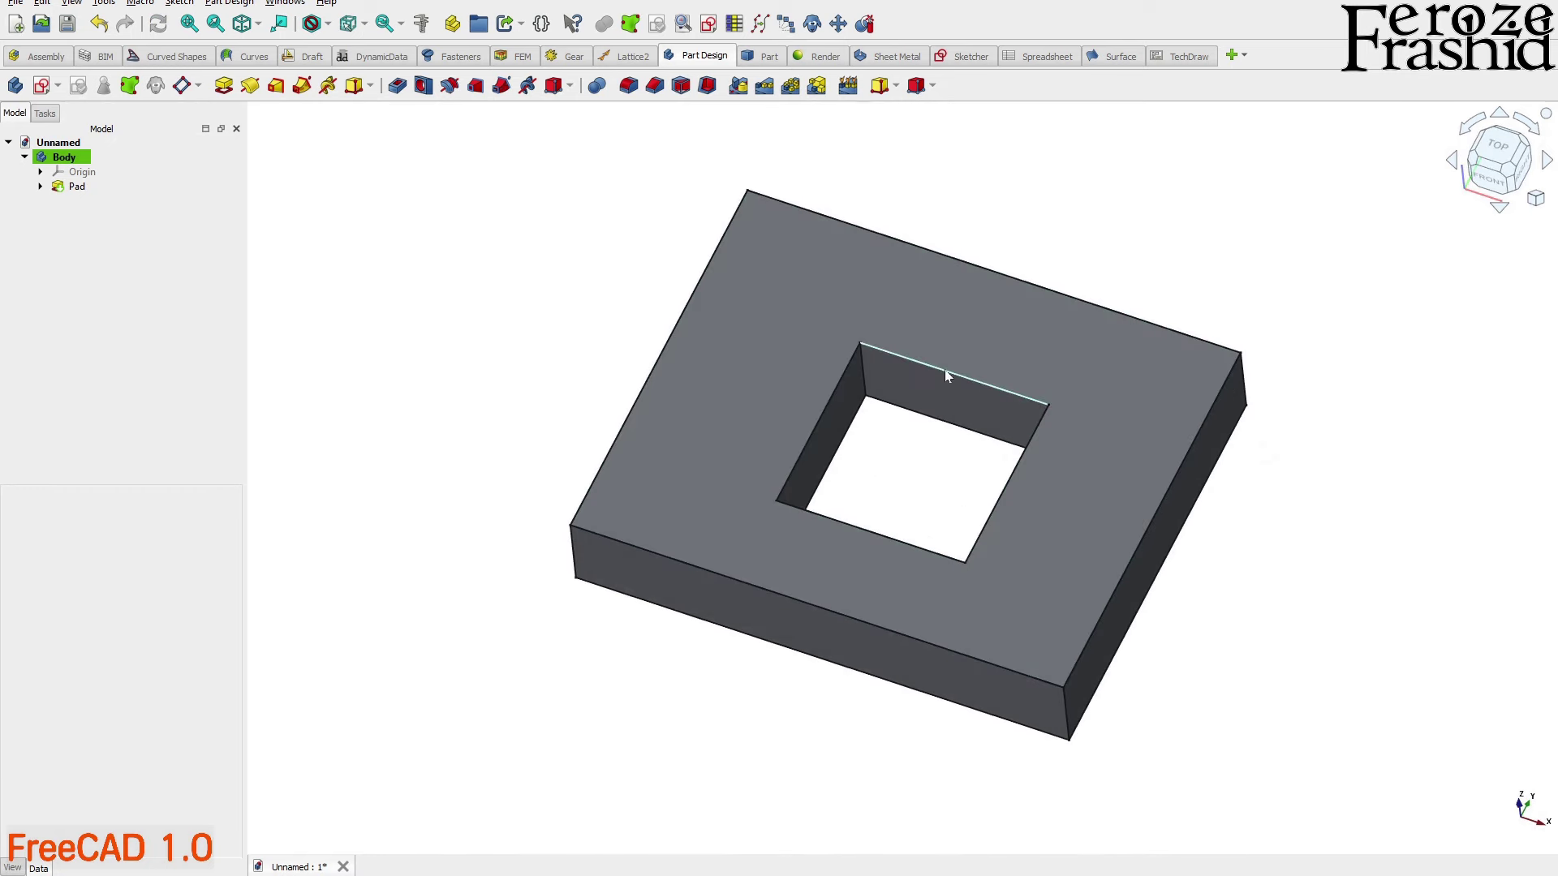
left_click(40, 186)
double_click(85, 201)
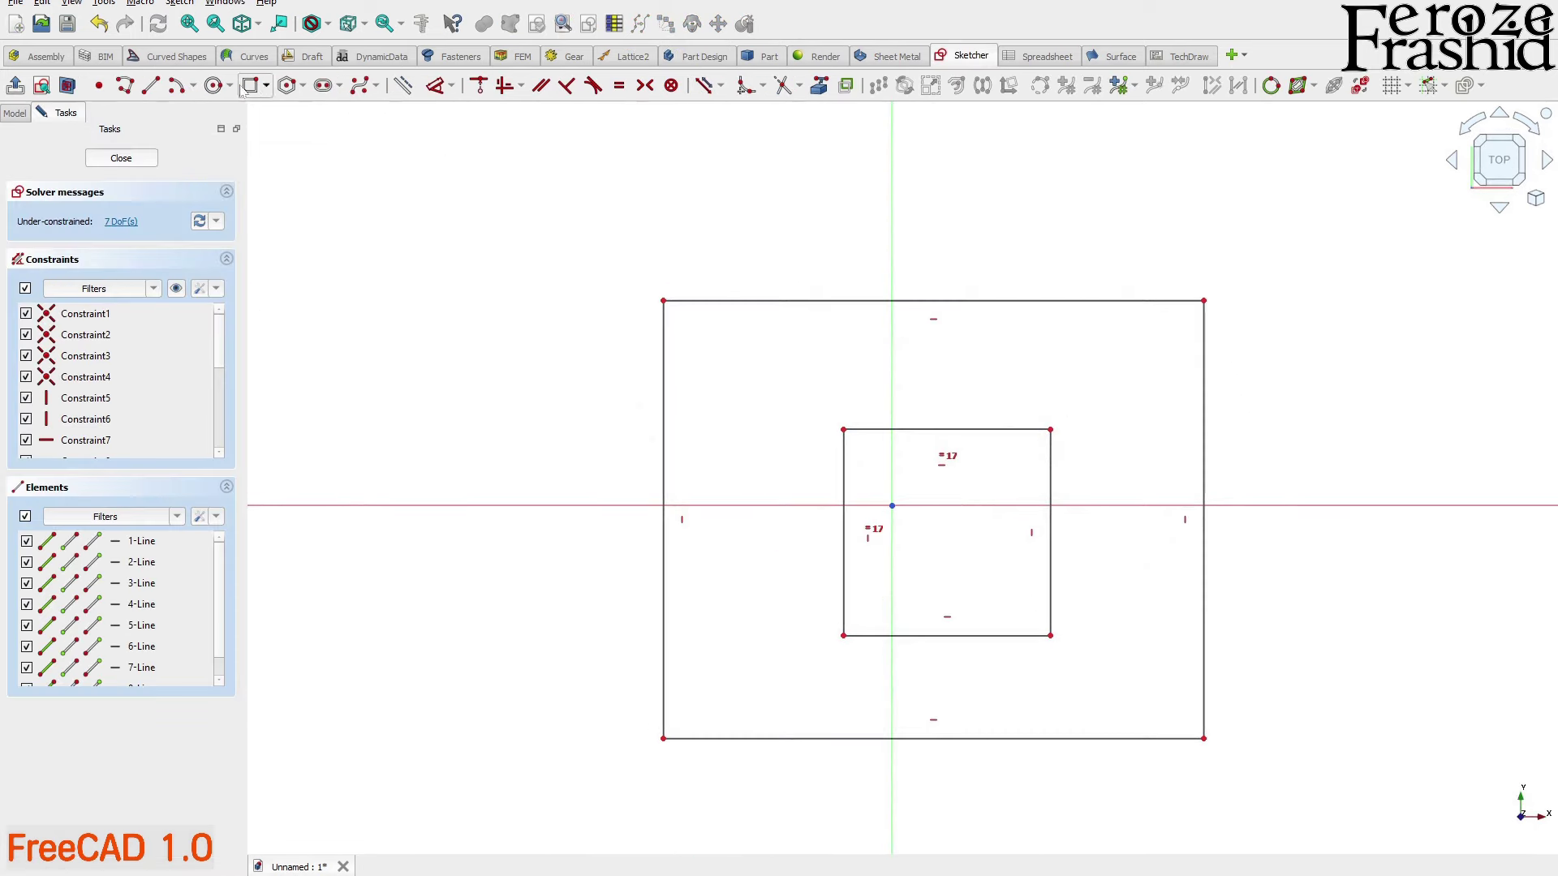
left_click(213, 85)
left_click(692, 344)
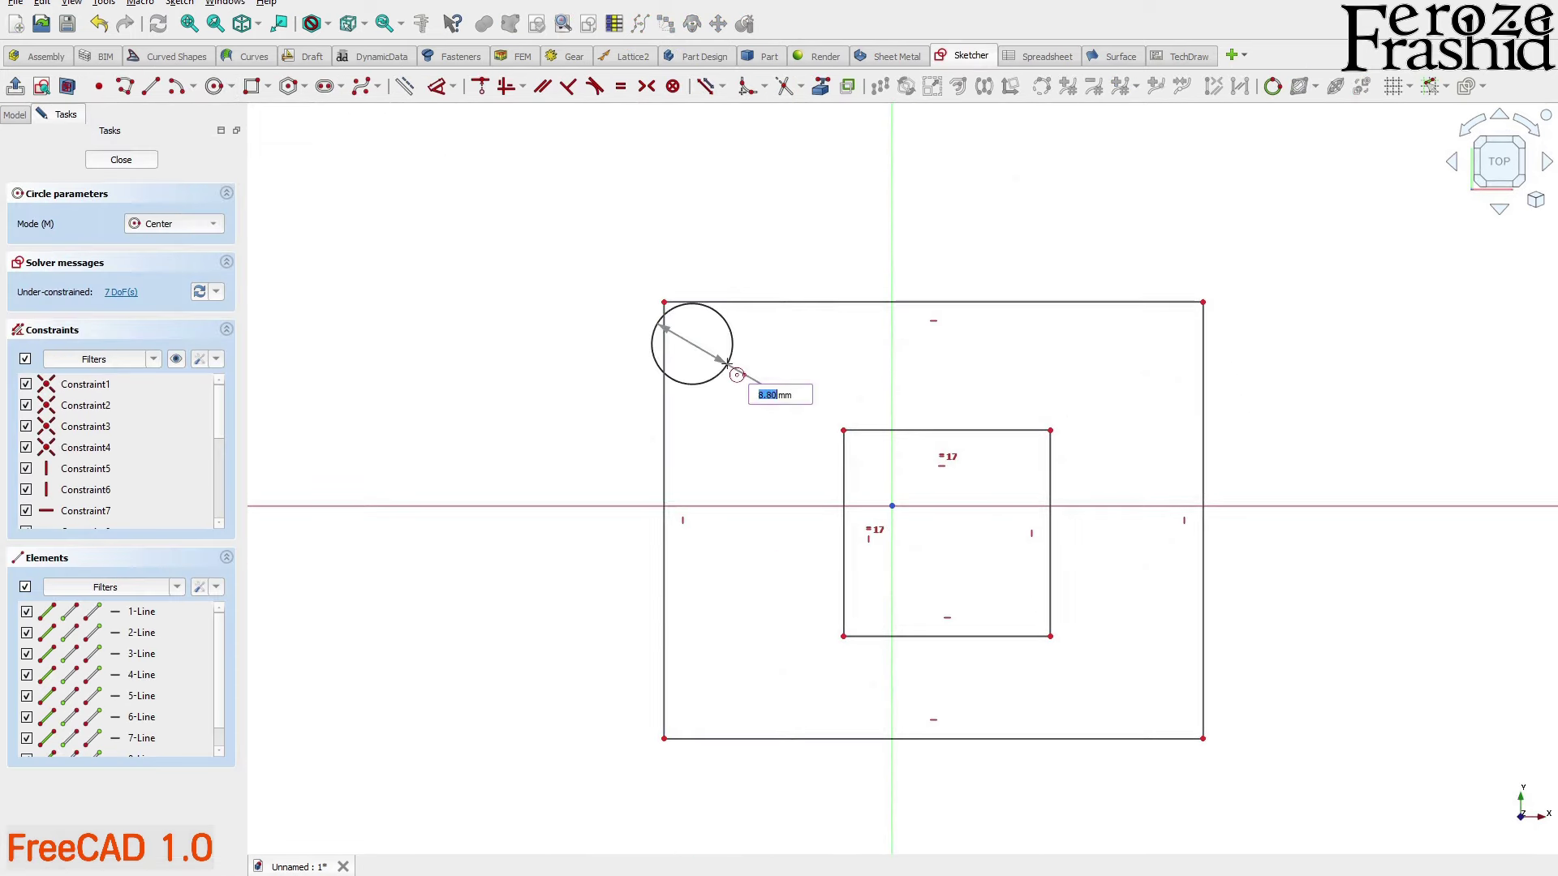
left_click(743, 394)
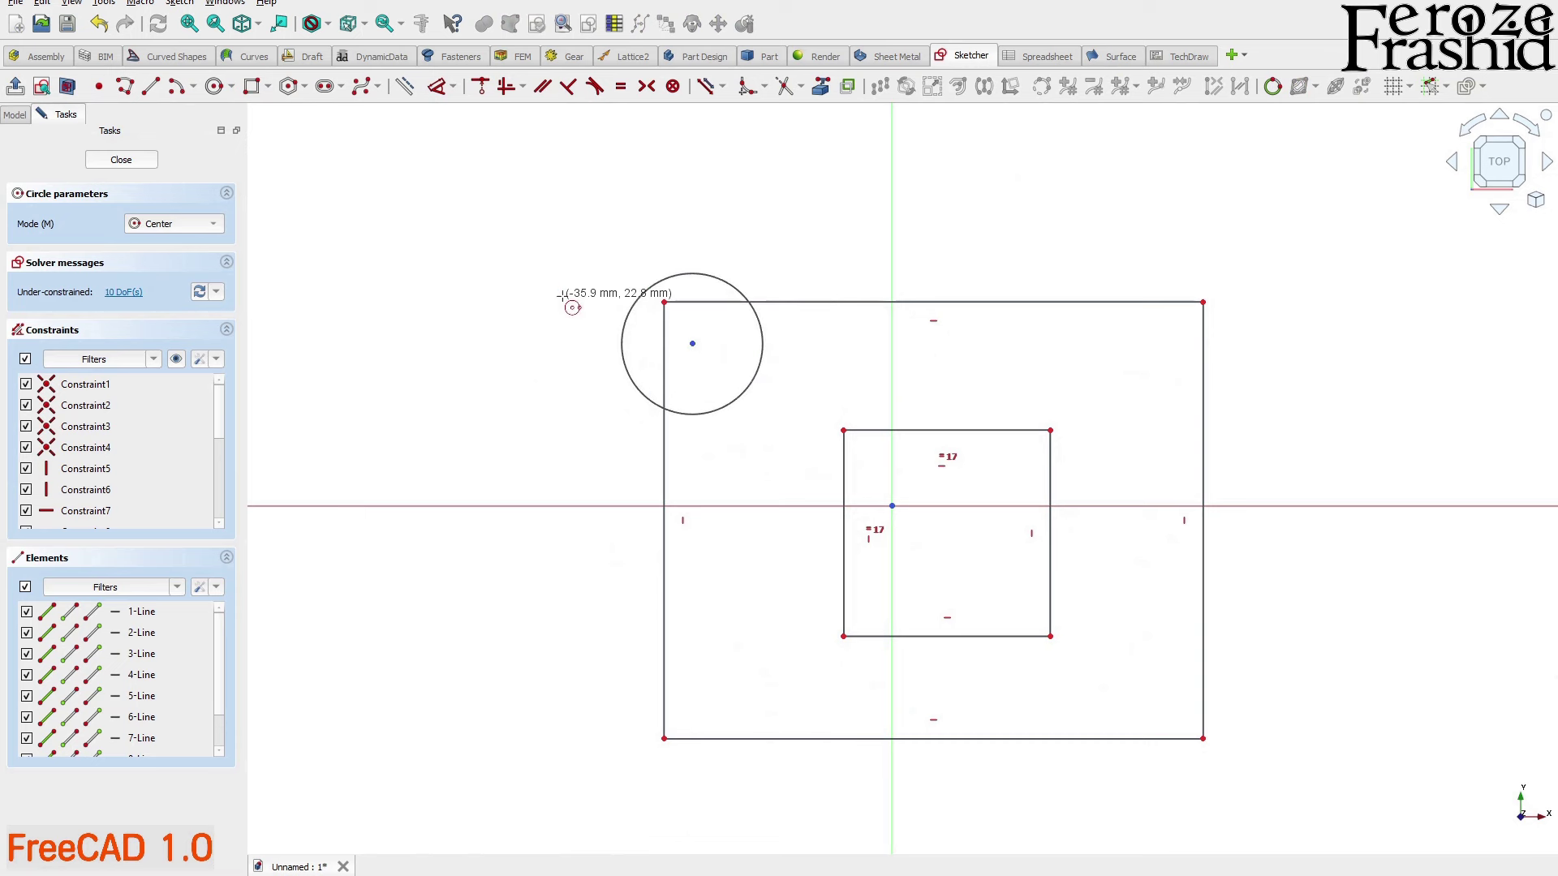
key("Escape")
left_click_drag(693, 346, 761, 392)
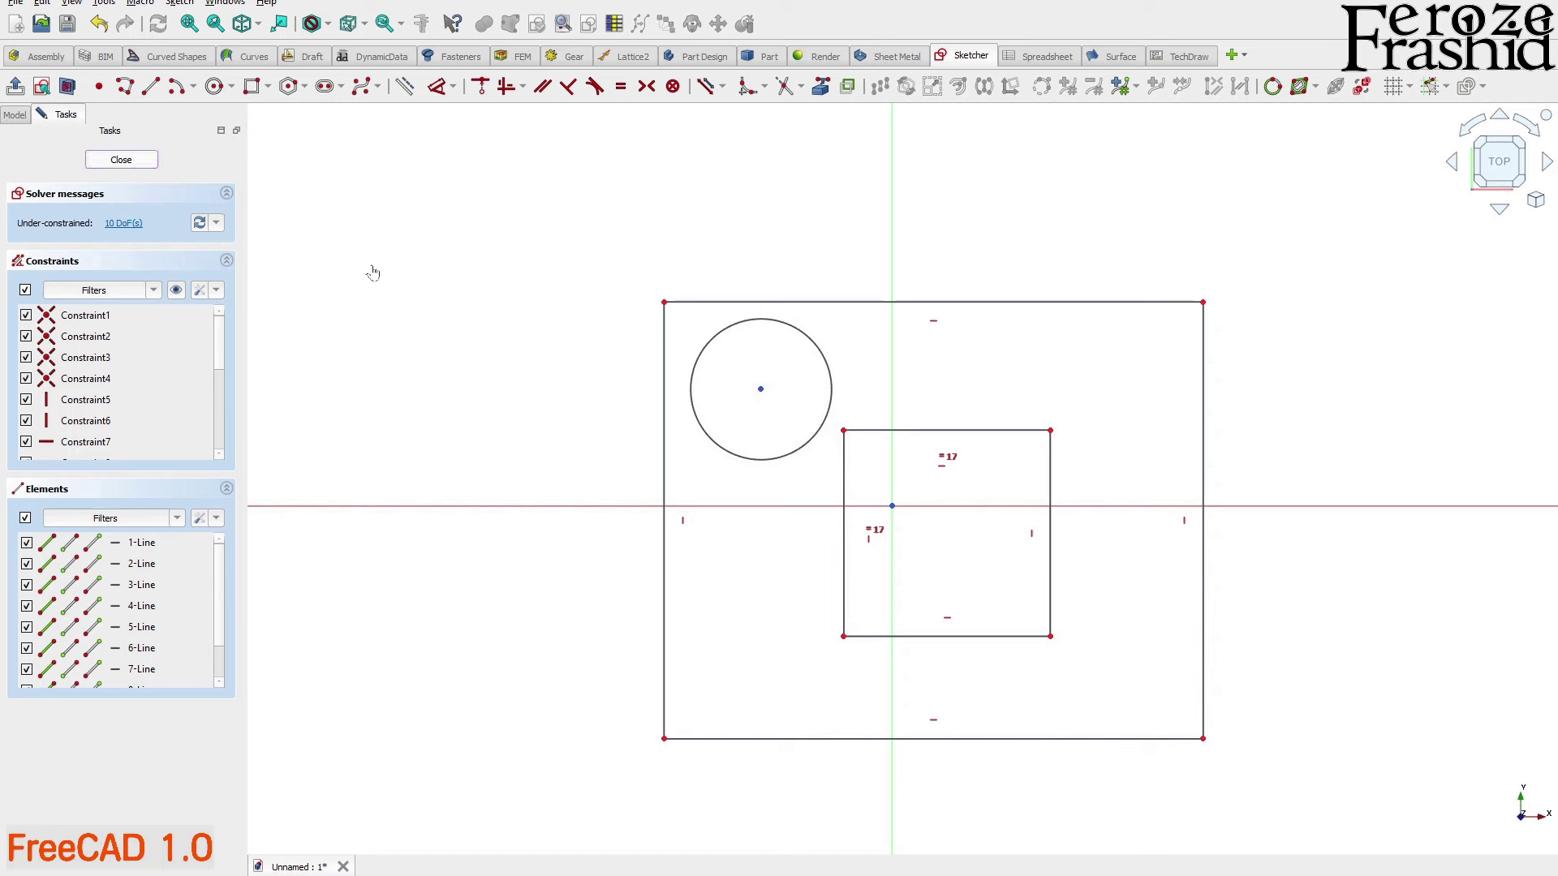
key("Escape")
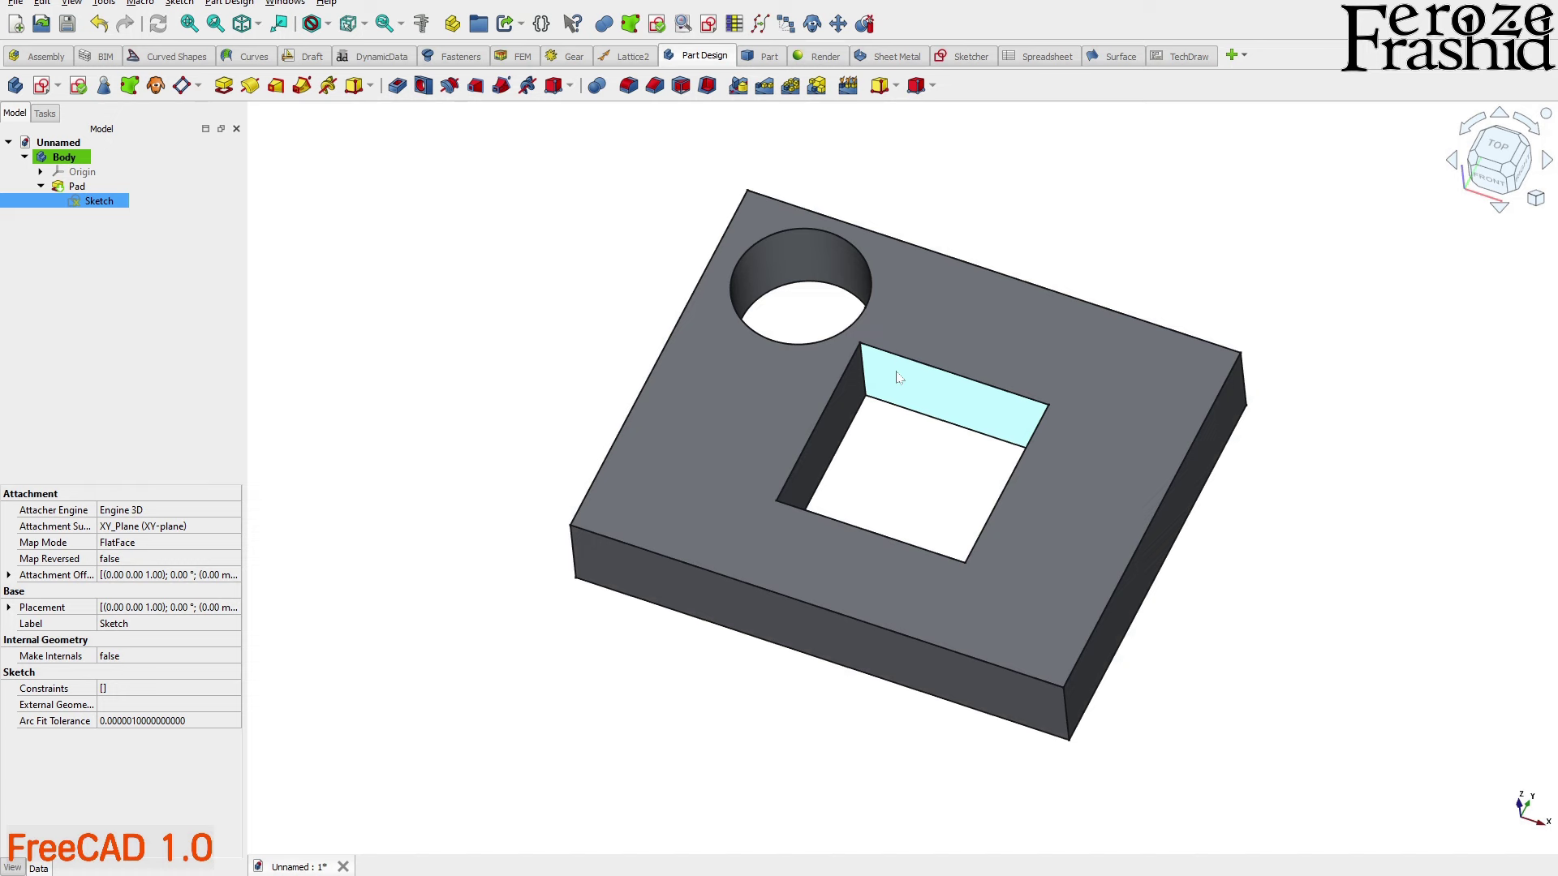
left_click(326, 3)
left_click(382, 194)
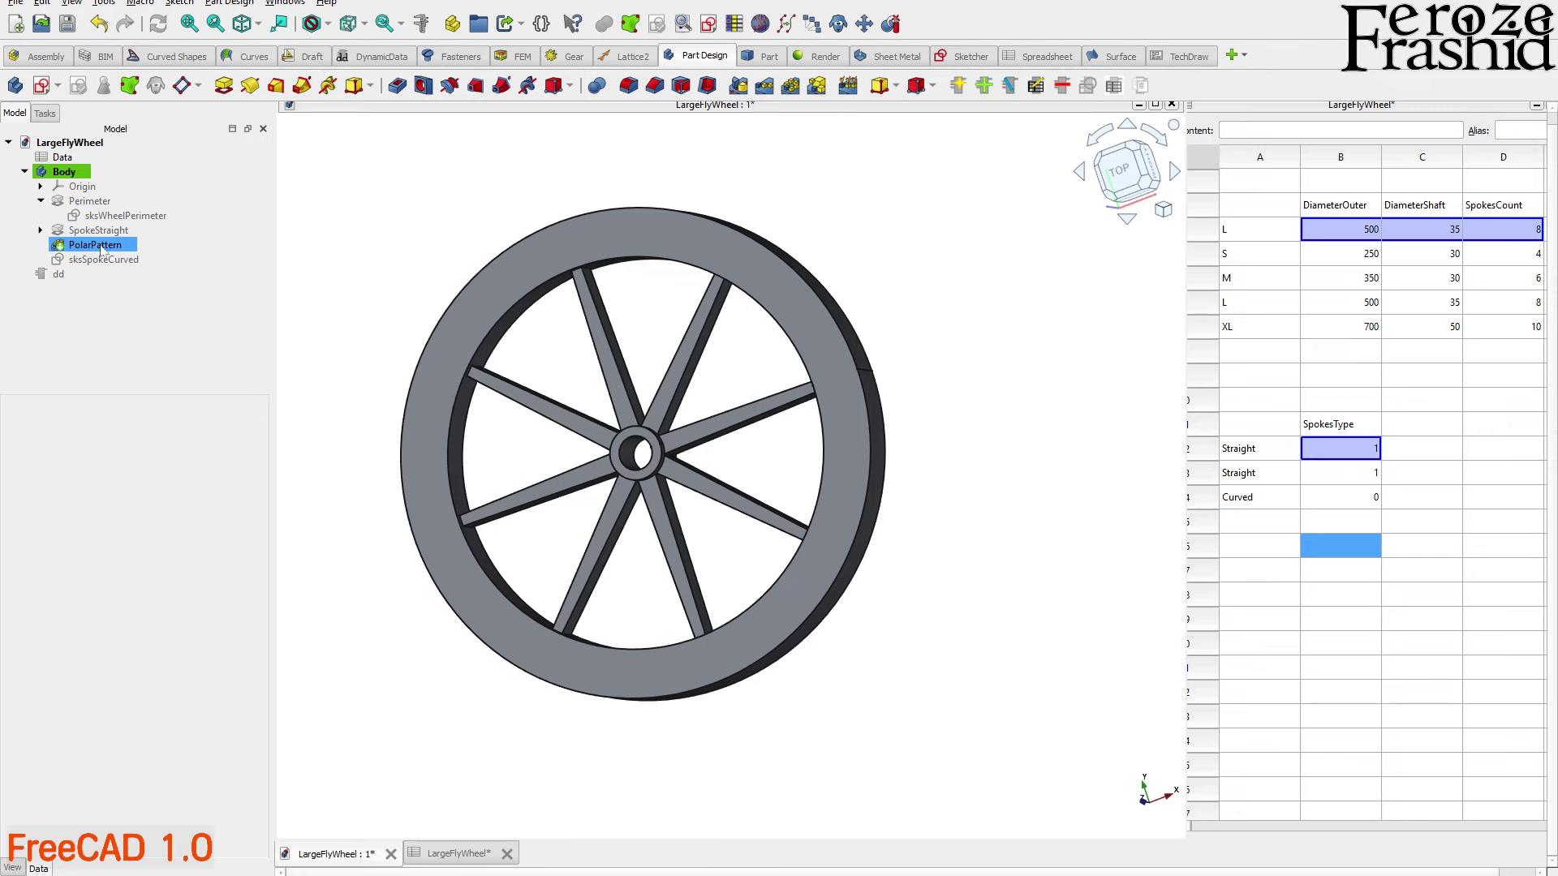
Configure the flywheel's Data sheet with Curved spokes and try size M followed by size S
left_click(62, 157)
left_click(178, 469)
left_click(178, 453)
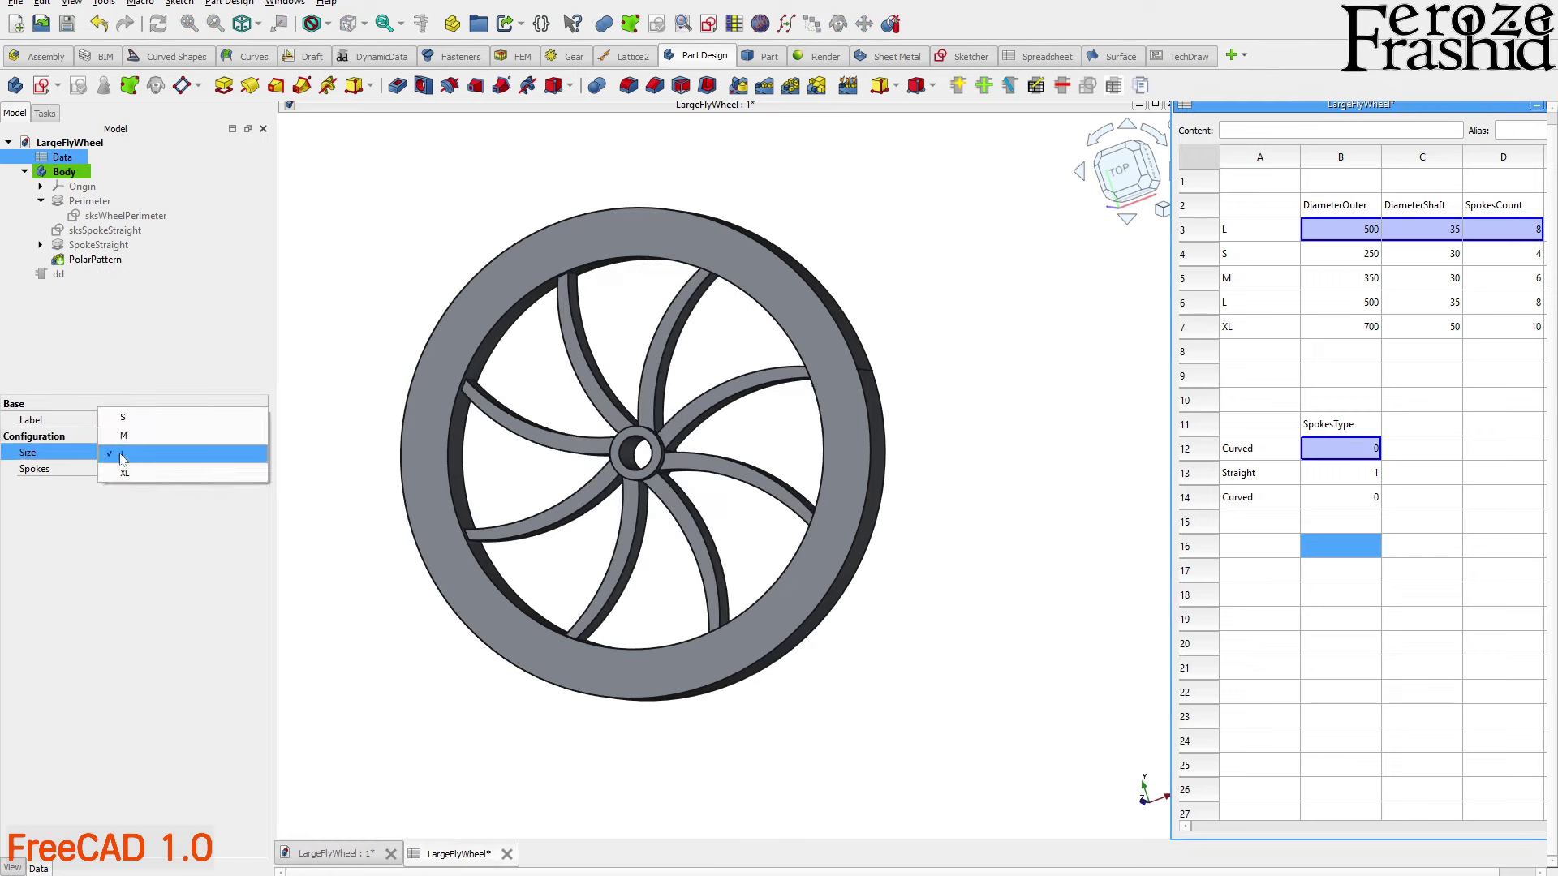
left_click(124, 436)
left_click(179, 453)
left_click(123, 434)
Set the flywheel configuration to Straight spokes and size L
left_click(138, 471)
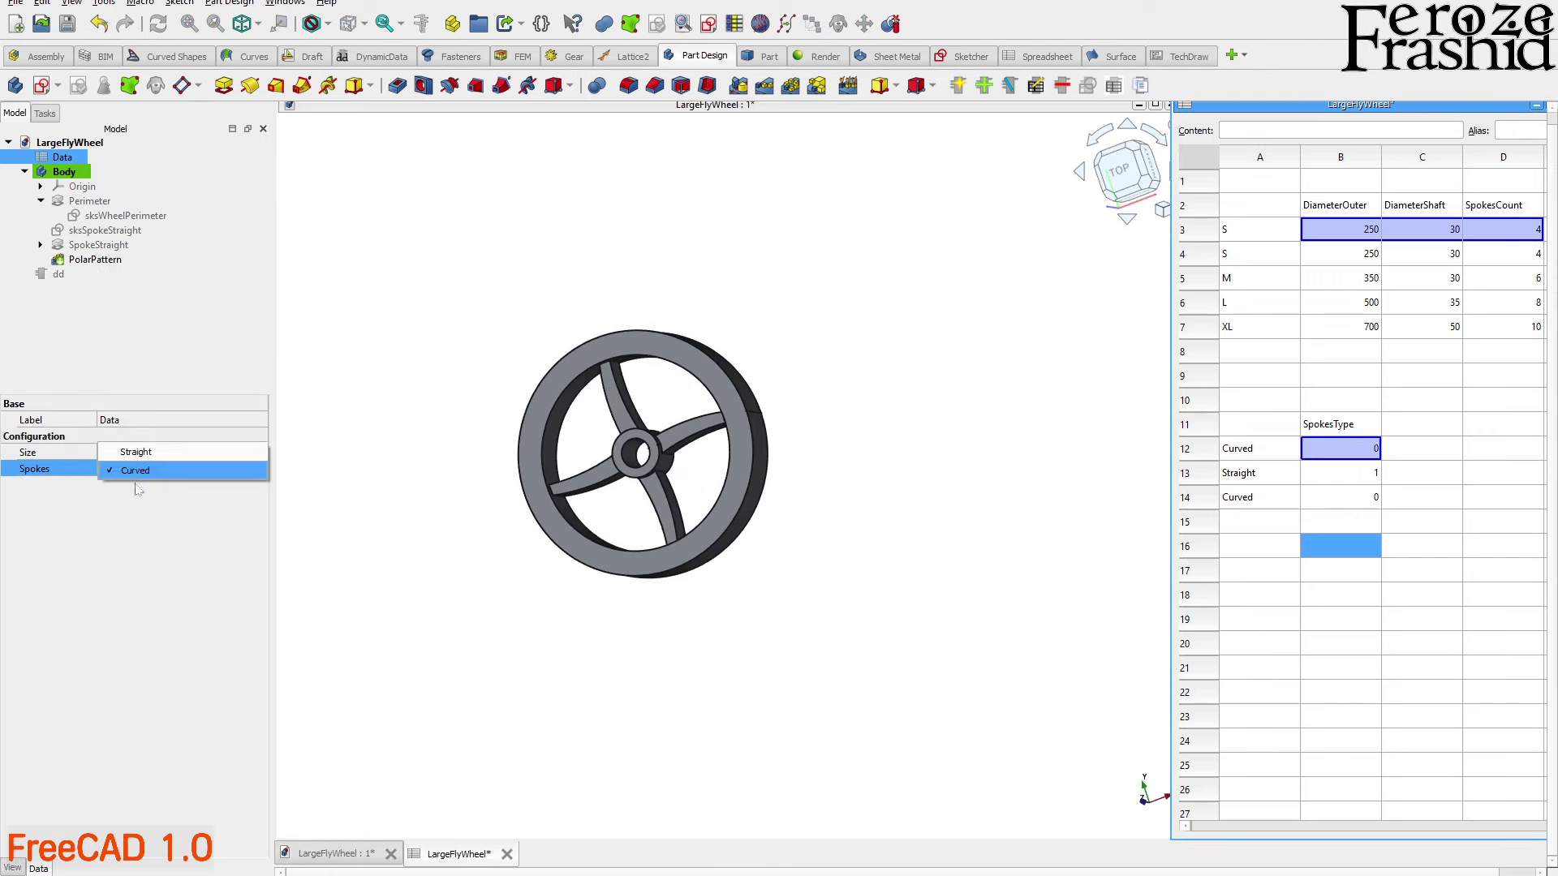
left_click(135, 452)
left_click(124, 452)
left_click(130, 489)
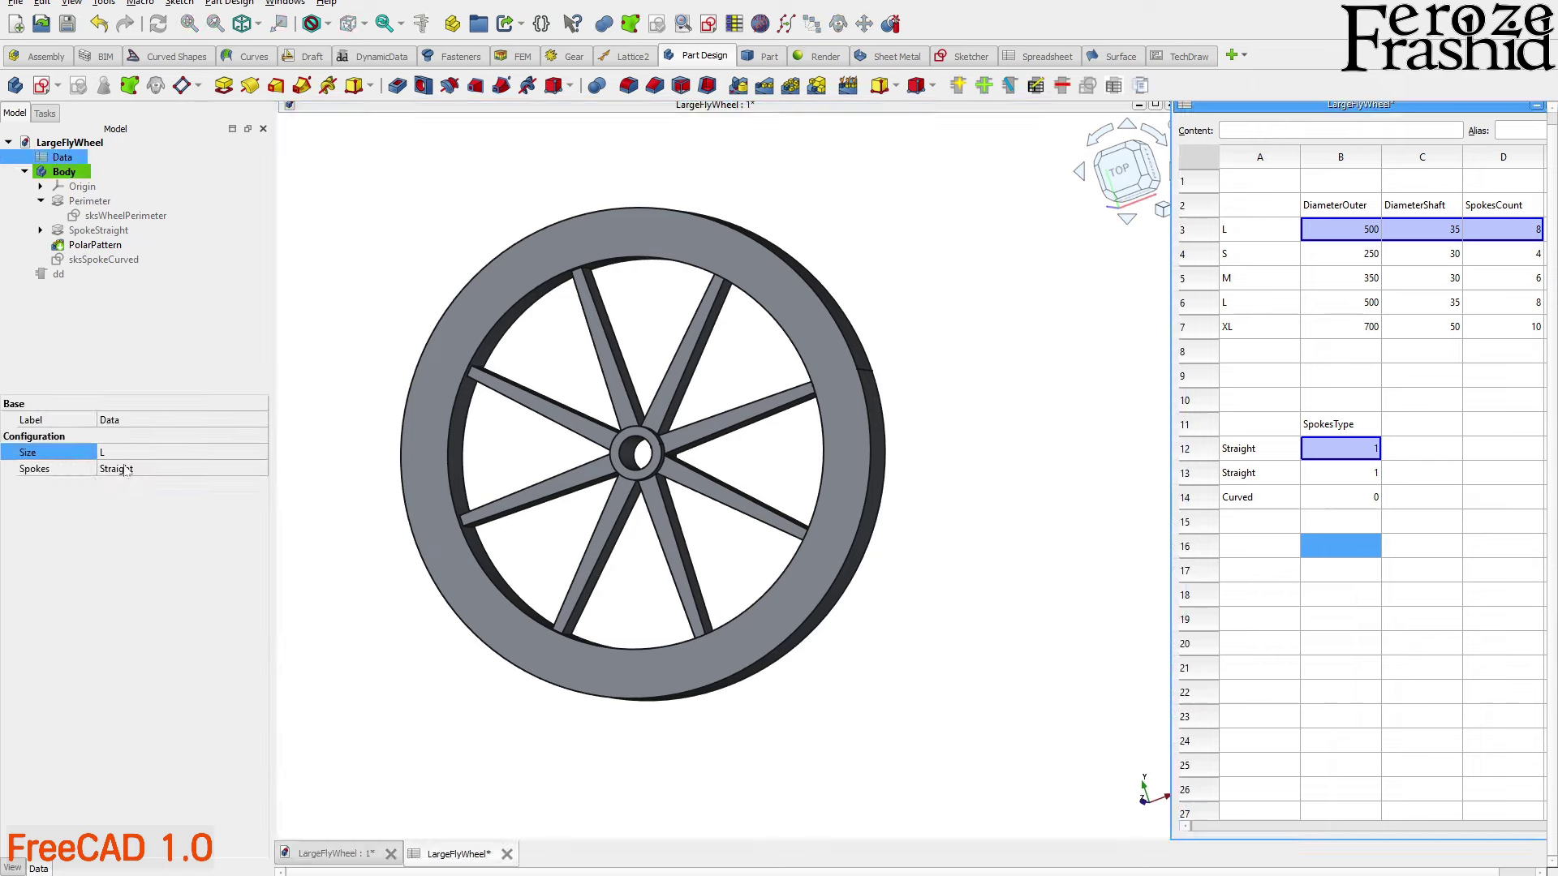
Change the flywheel's Spokes configuration to Curved
left_click(126, 470)
left_click(125, 487)
left_click(396, 698)
Select the Data sheet and return the Spokes configuration to Straight
left_click(64, 158)
left_click(133, 470)
left_click(137, 453)
left_click(381, 690)
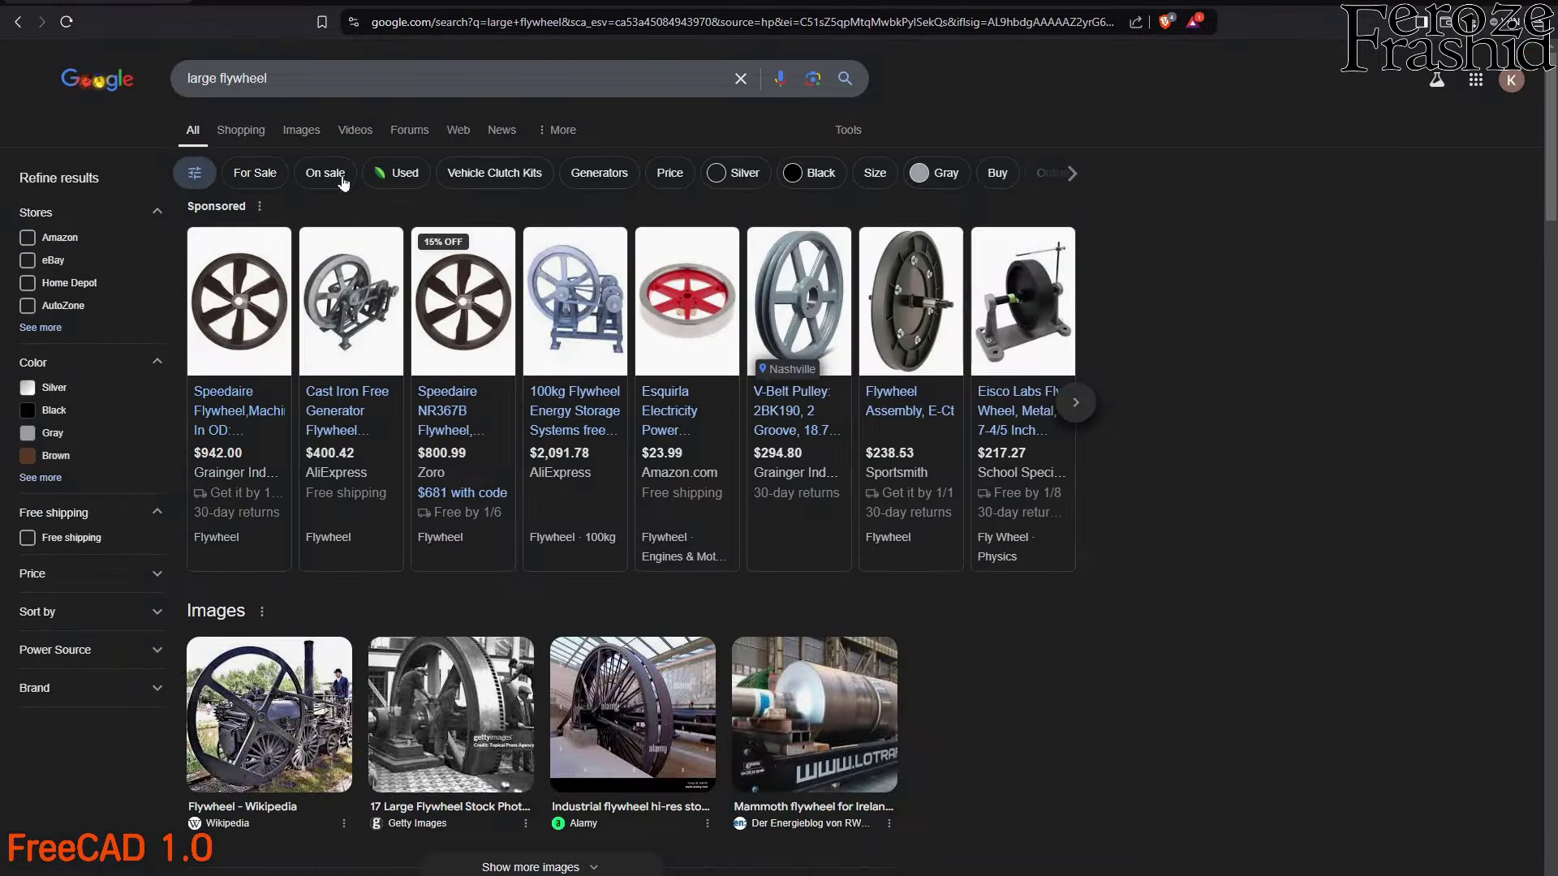
Switch to the web browser and show the image results for "large flywheel"
left_click(289, 131)
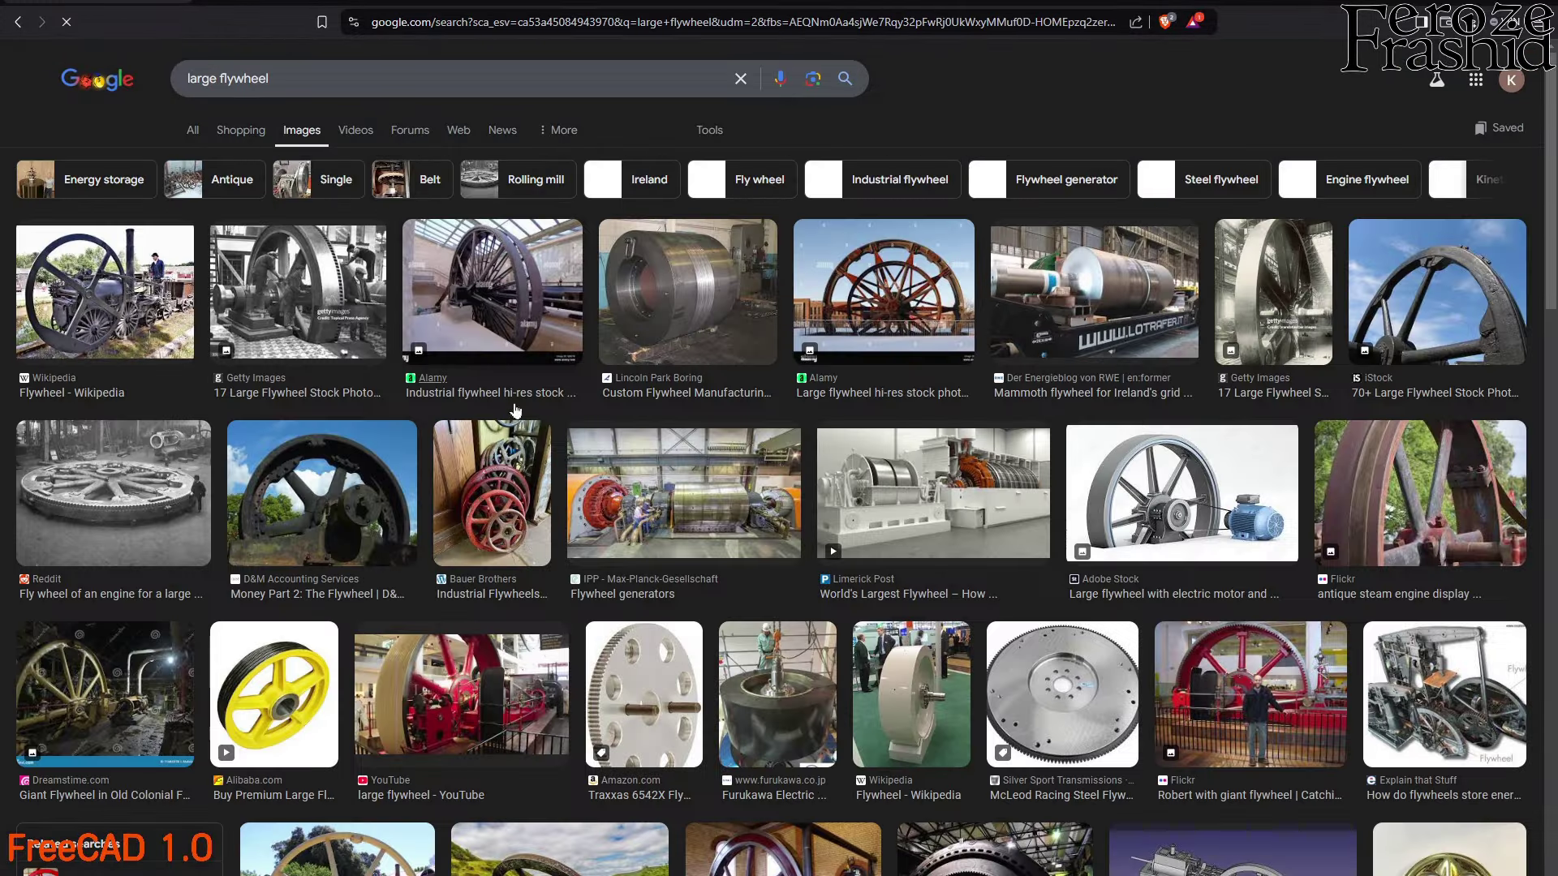
Browse the flywheel image results and preview the Alamy industrial flywheel with curved spokes
scroll(494, 490, "down", 5)
scroll(494, 489, "down", 4)
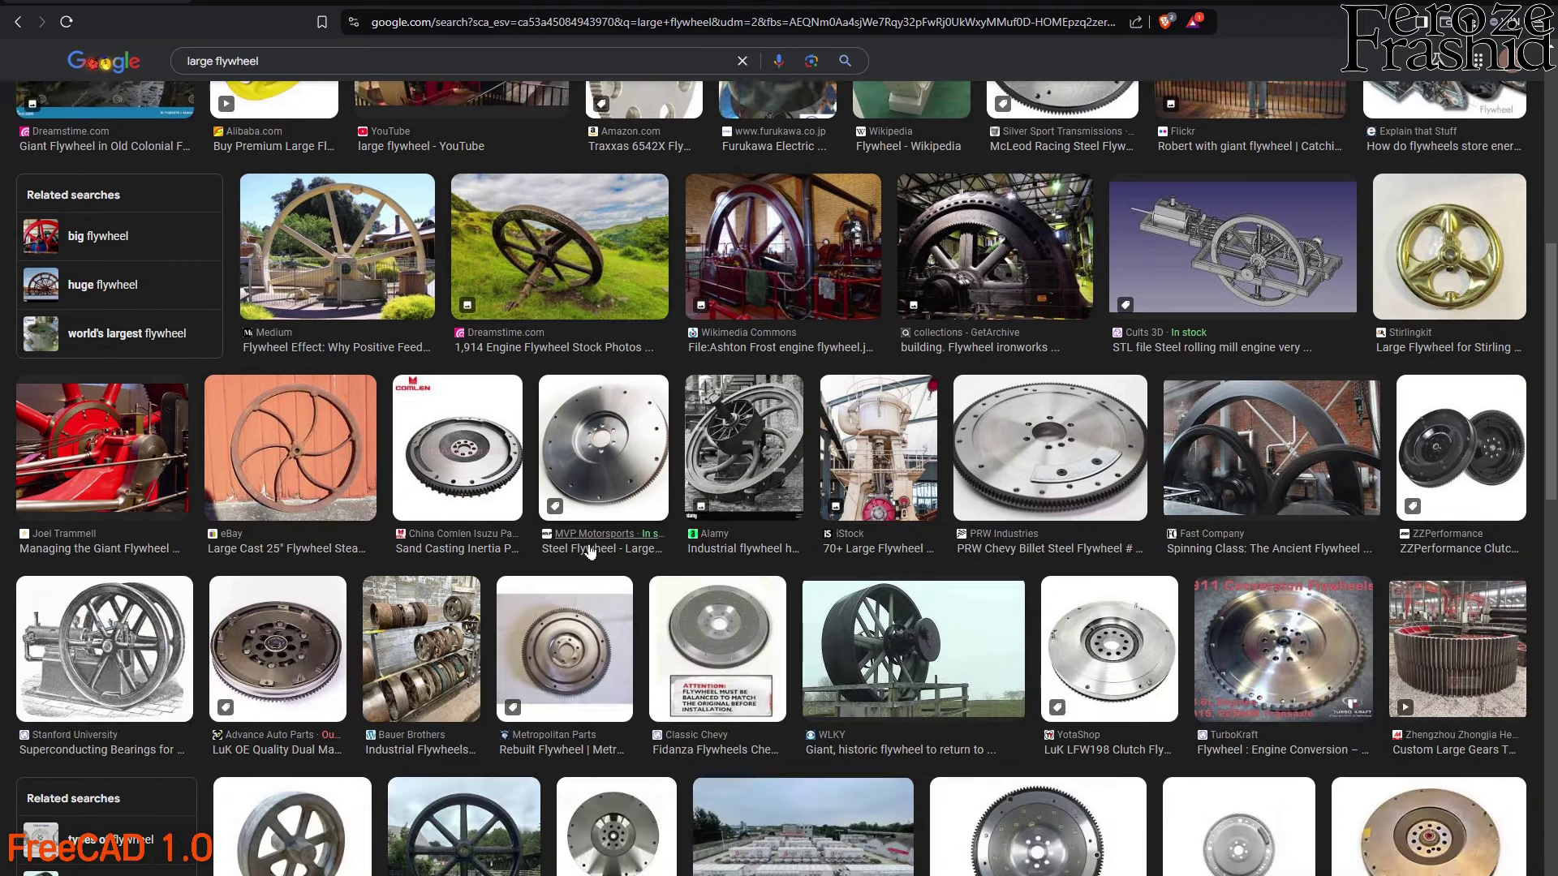
scroll(589, 552, "down", 3)
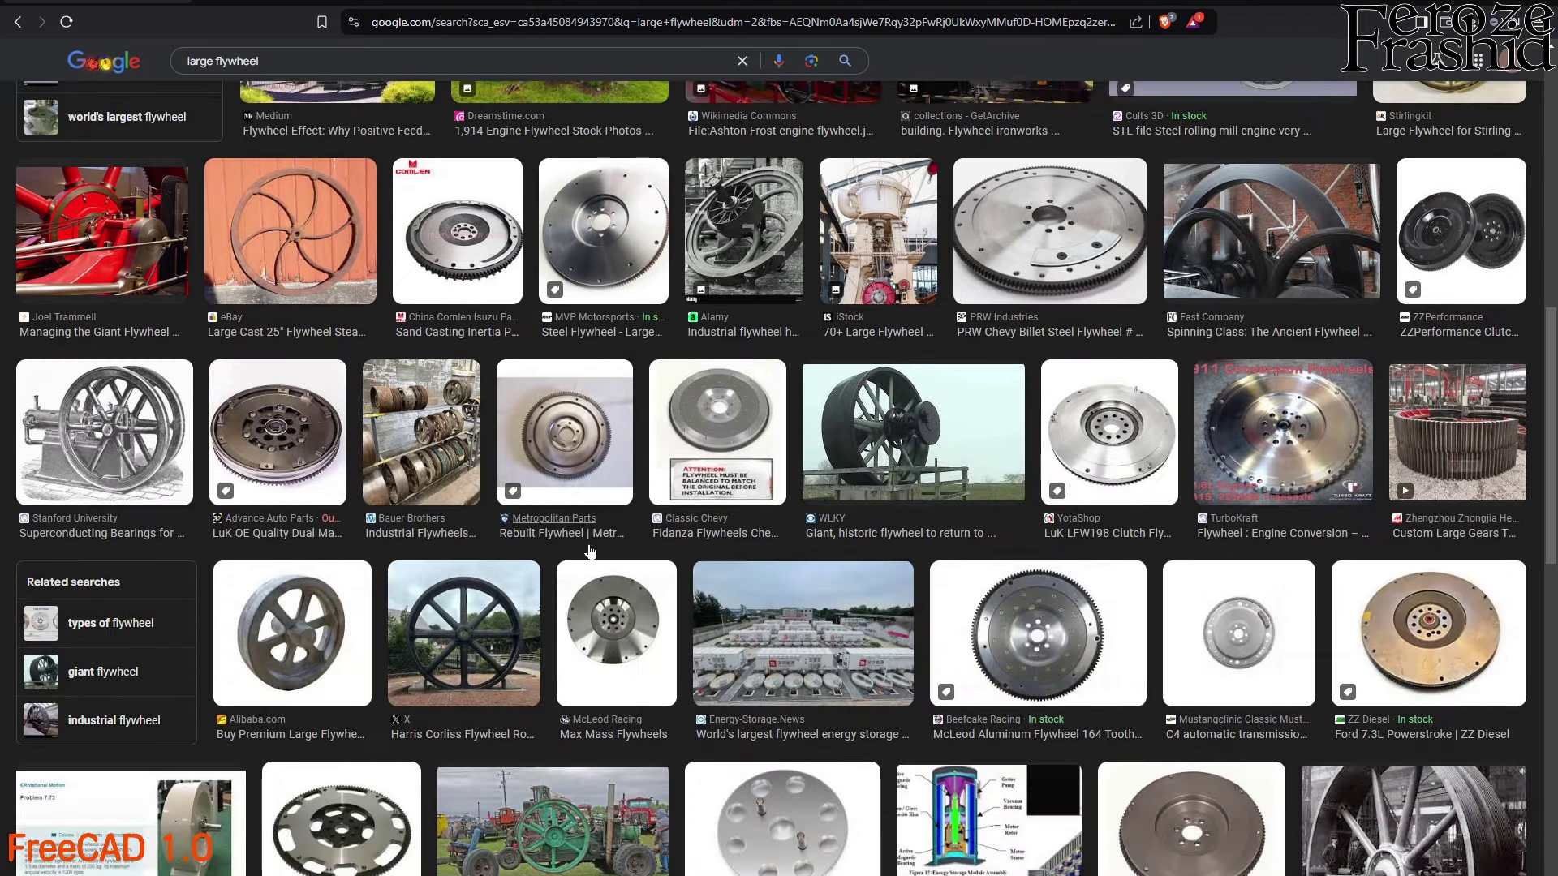
left_click(496, 643)
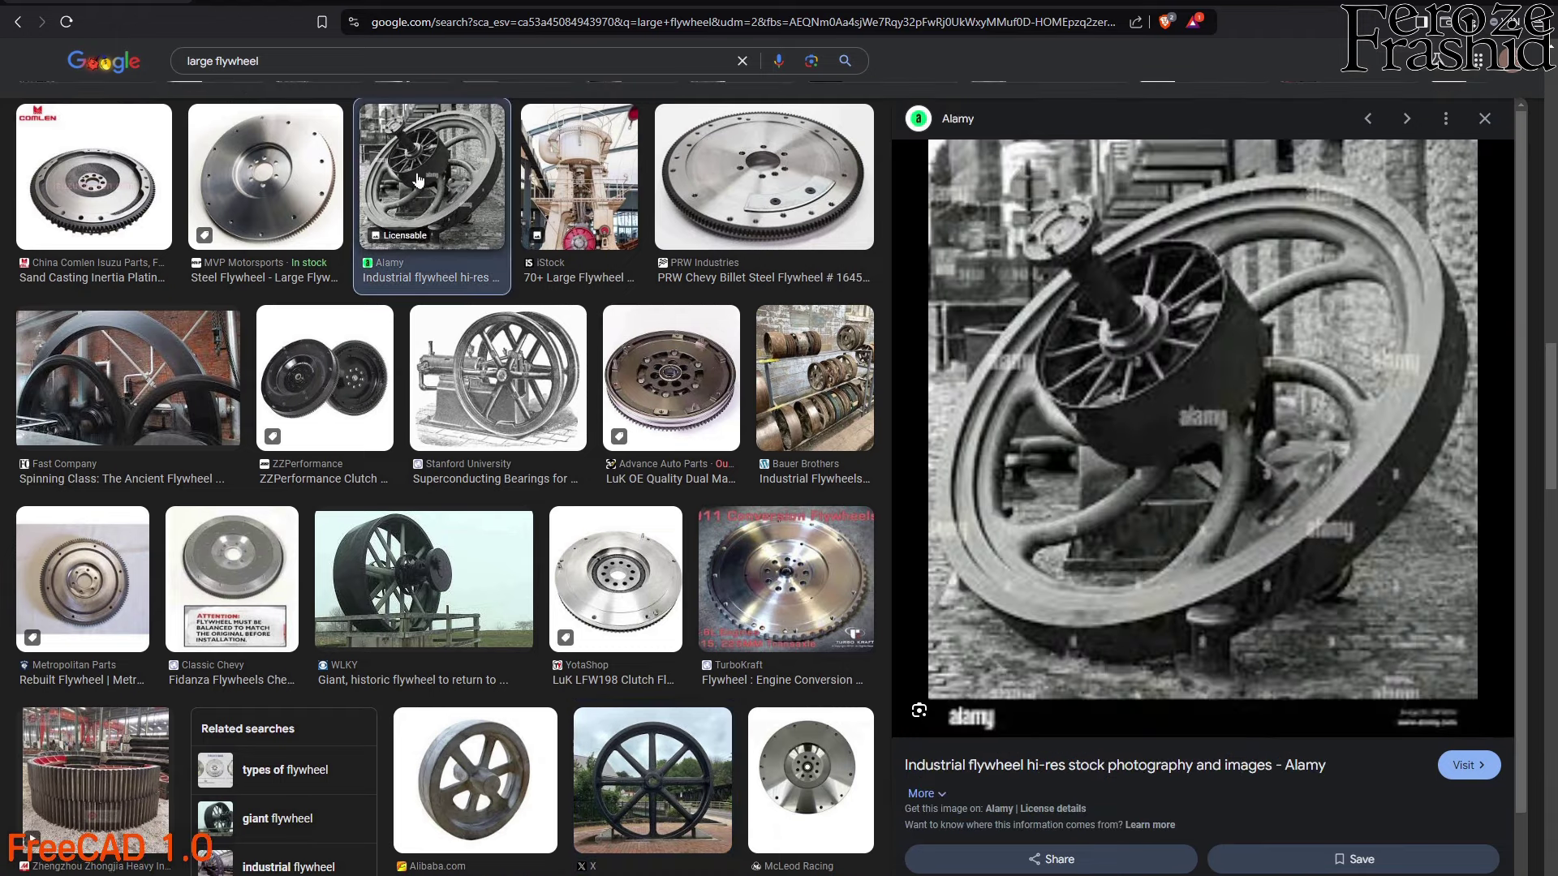
left_click(420, 185)
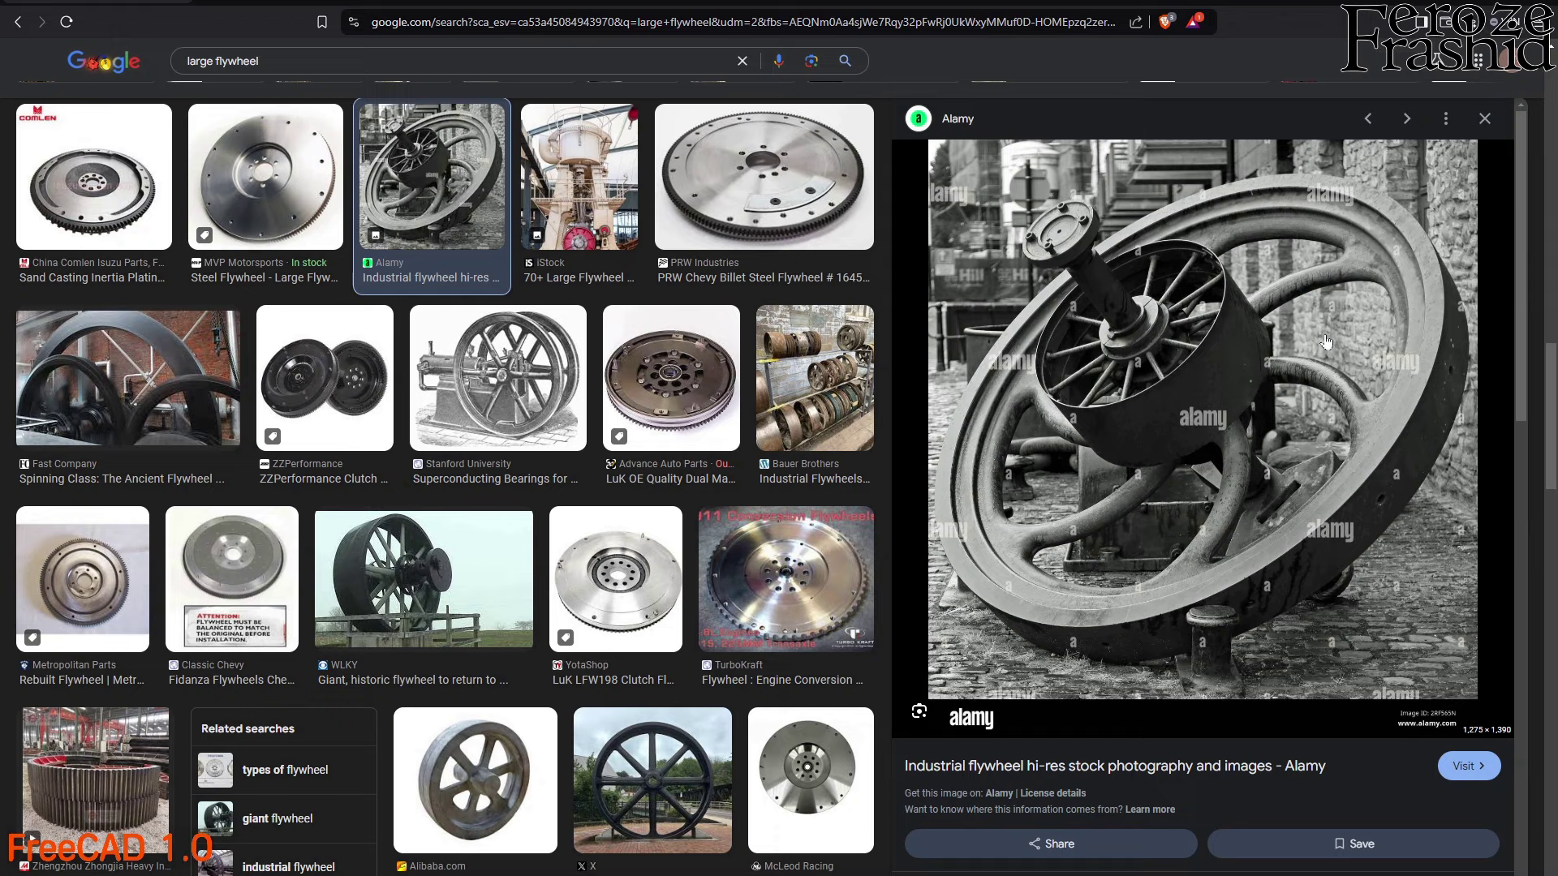
Compare the straight-spoked Harris Corliss flywheel with the curved-spoke Alamy image and a related curved-spoke flywheel photo
left_click(650, 772)
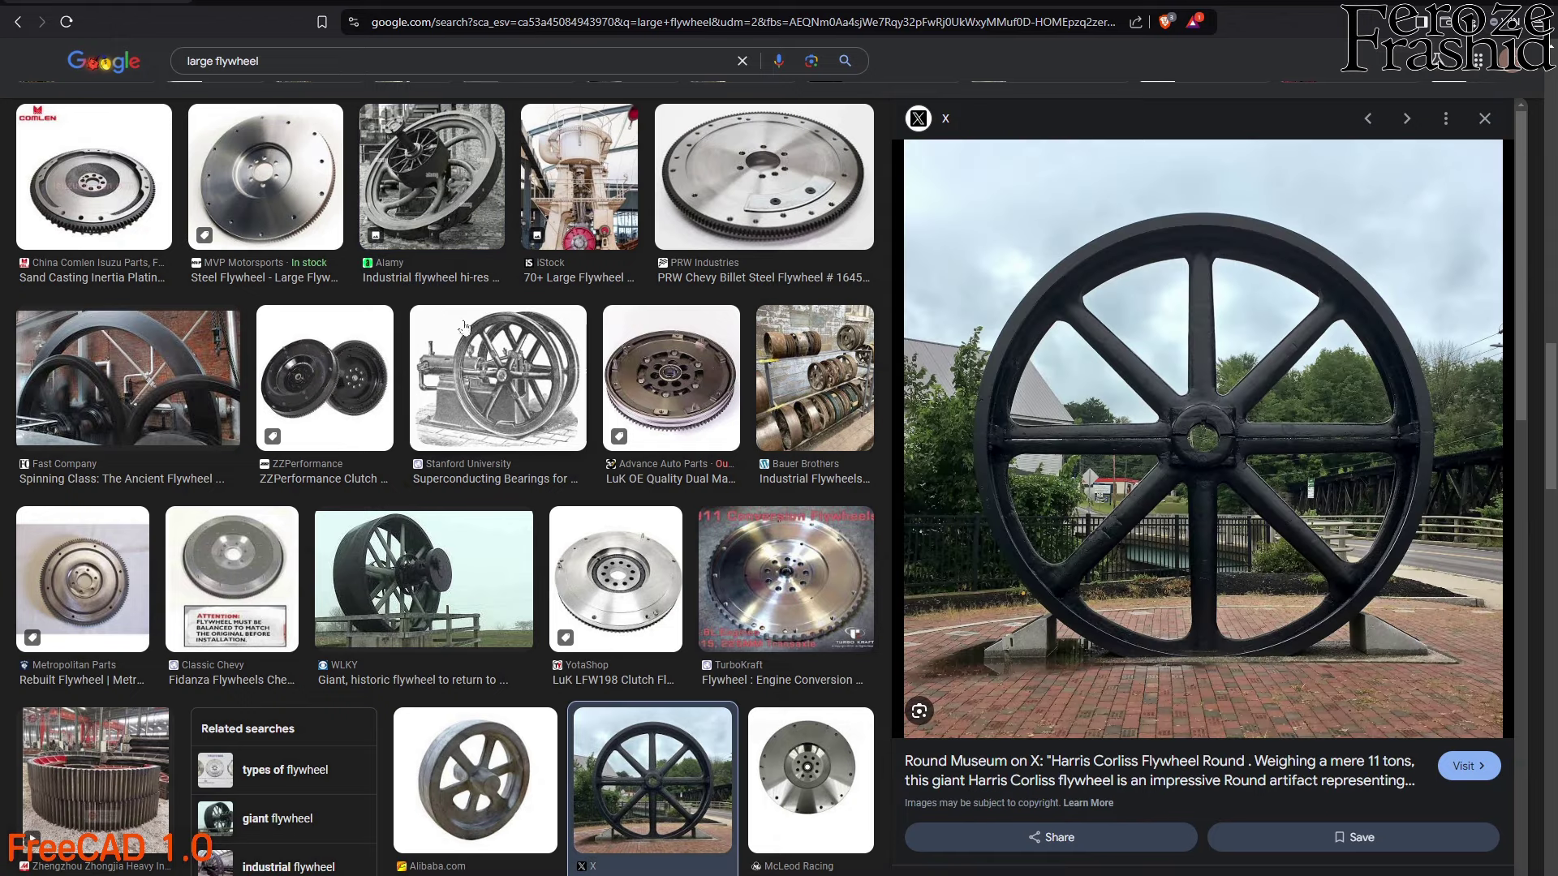
left_click(429, 185)
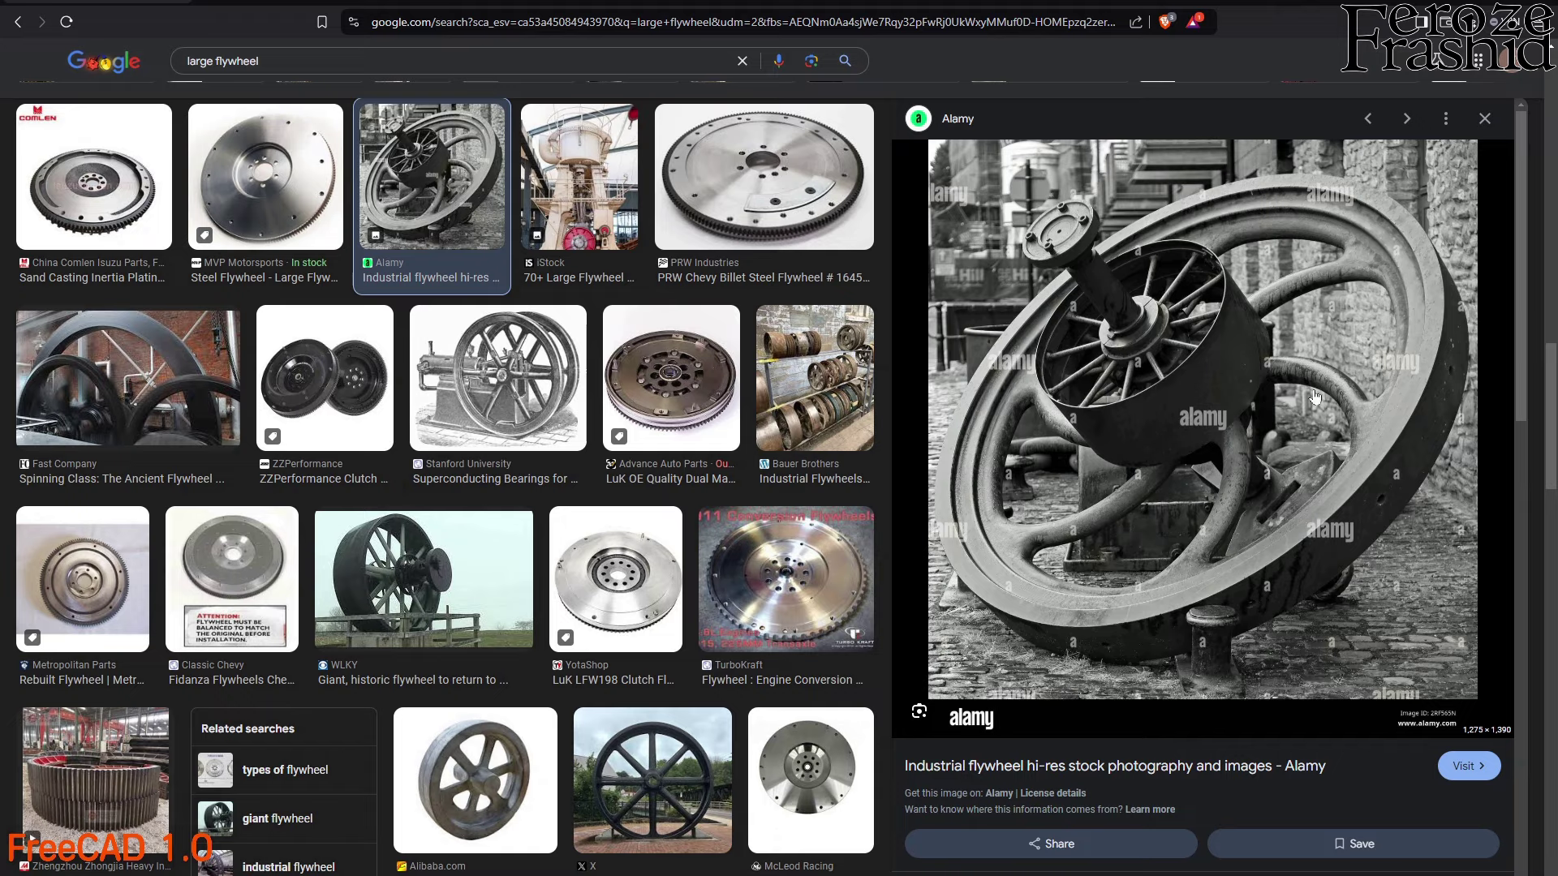
scroll(1298, 398, "down", 1)
scroll(795, 626, "down", 3)
scroll(1114, 829, "down", 3)
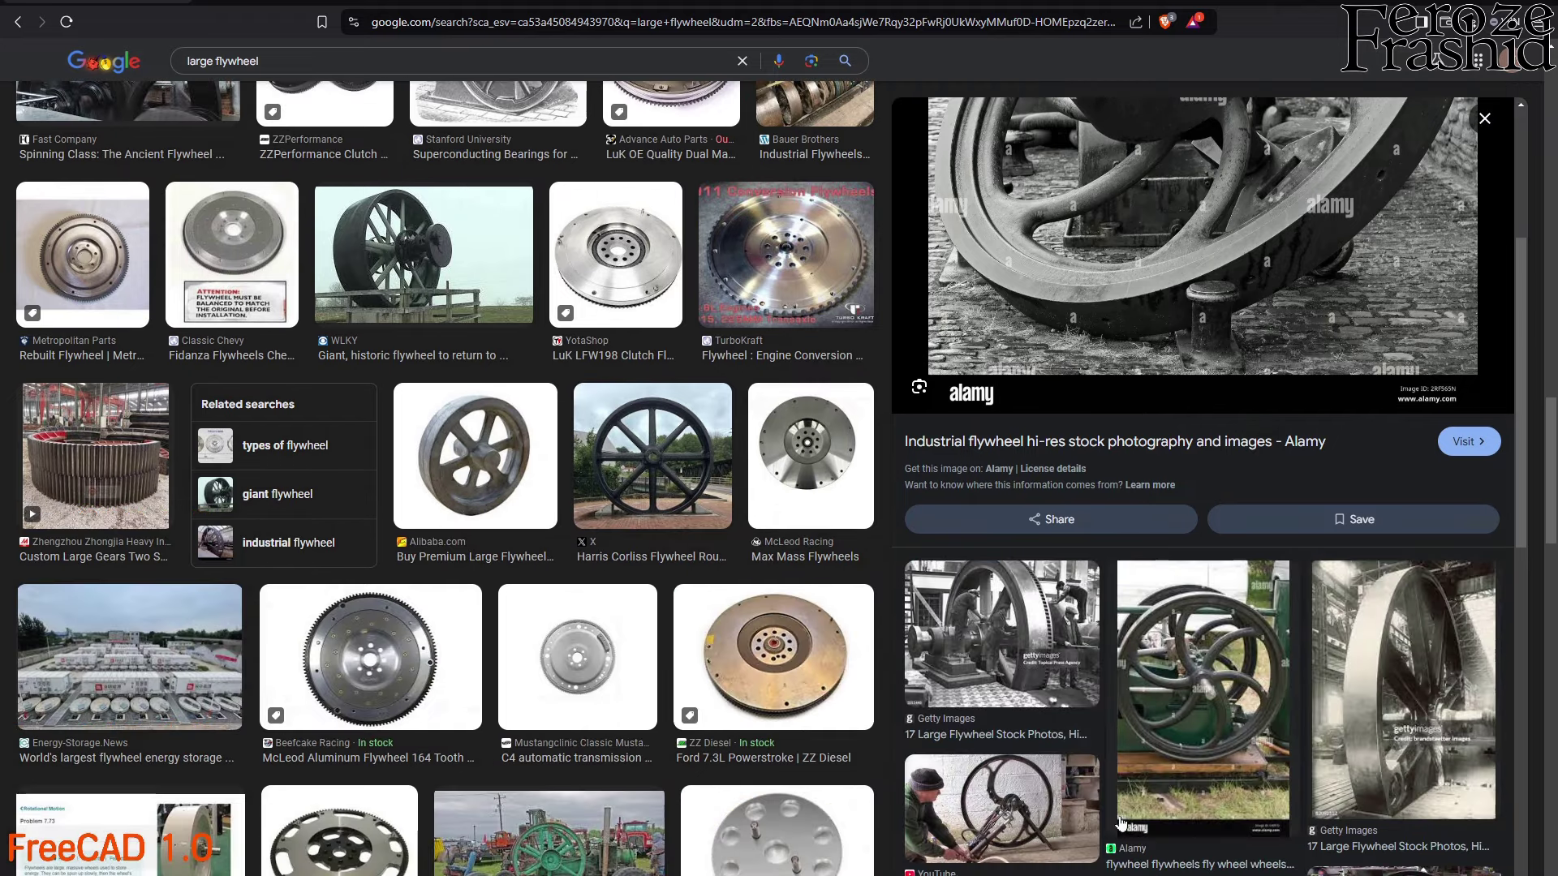
left_click(1225, 745)
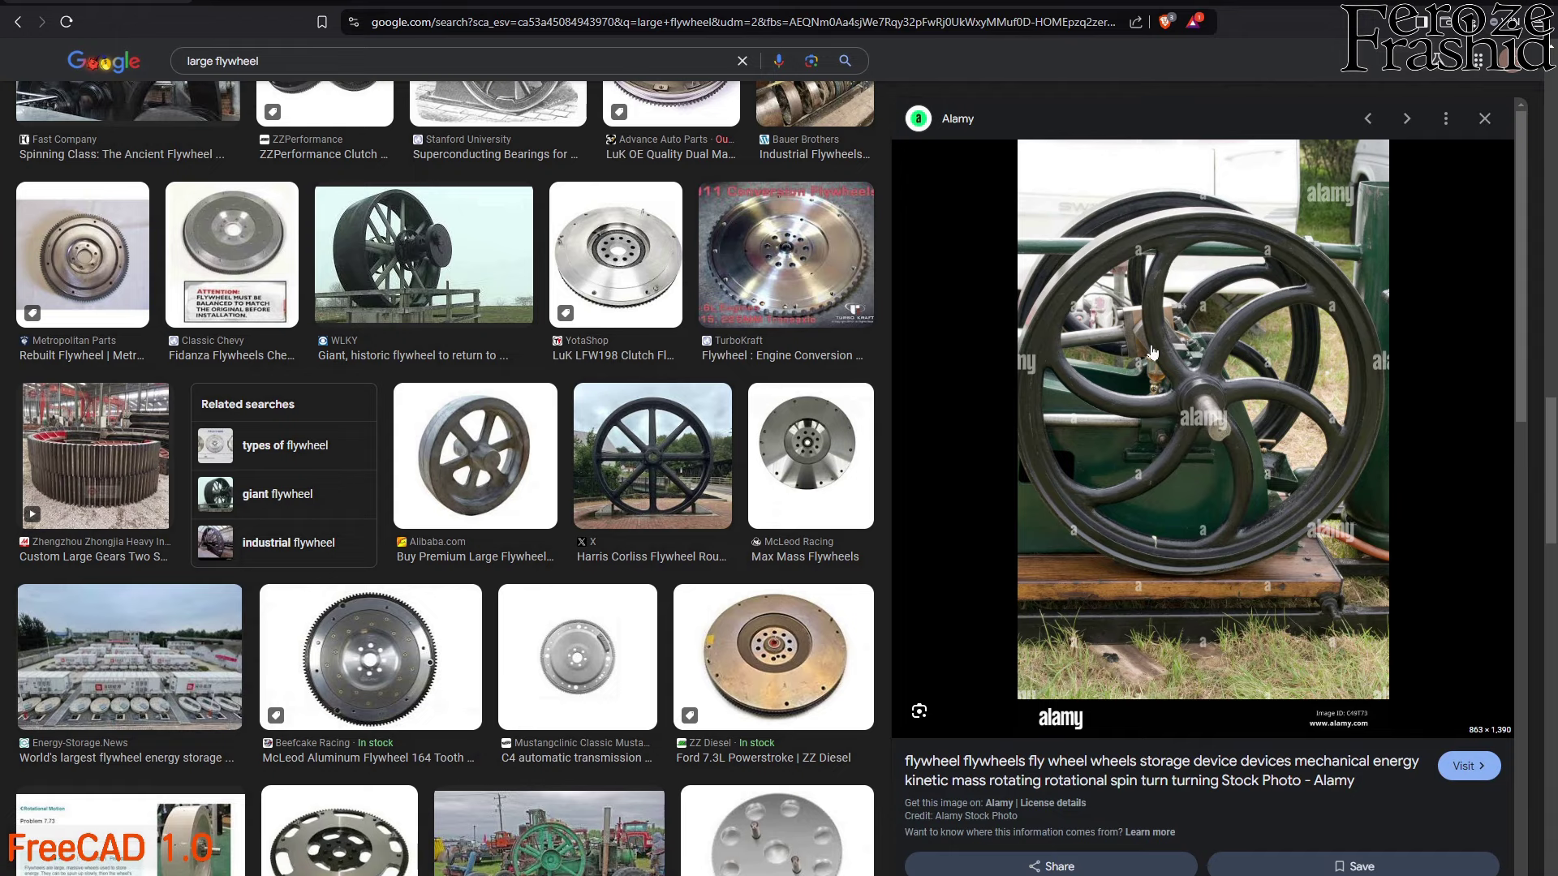
left_click(677, 447)
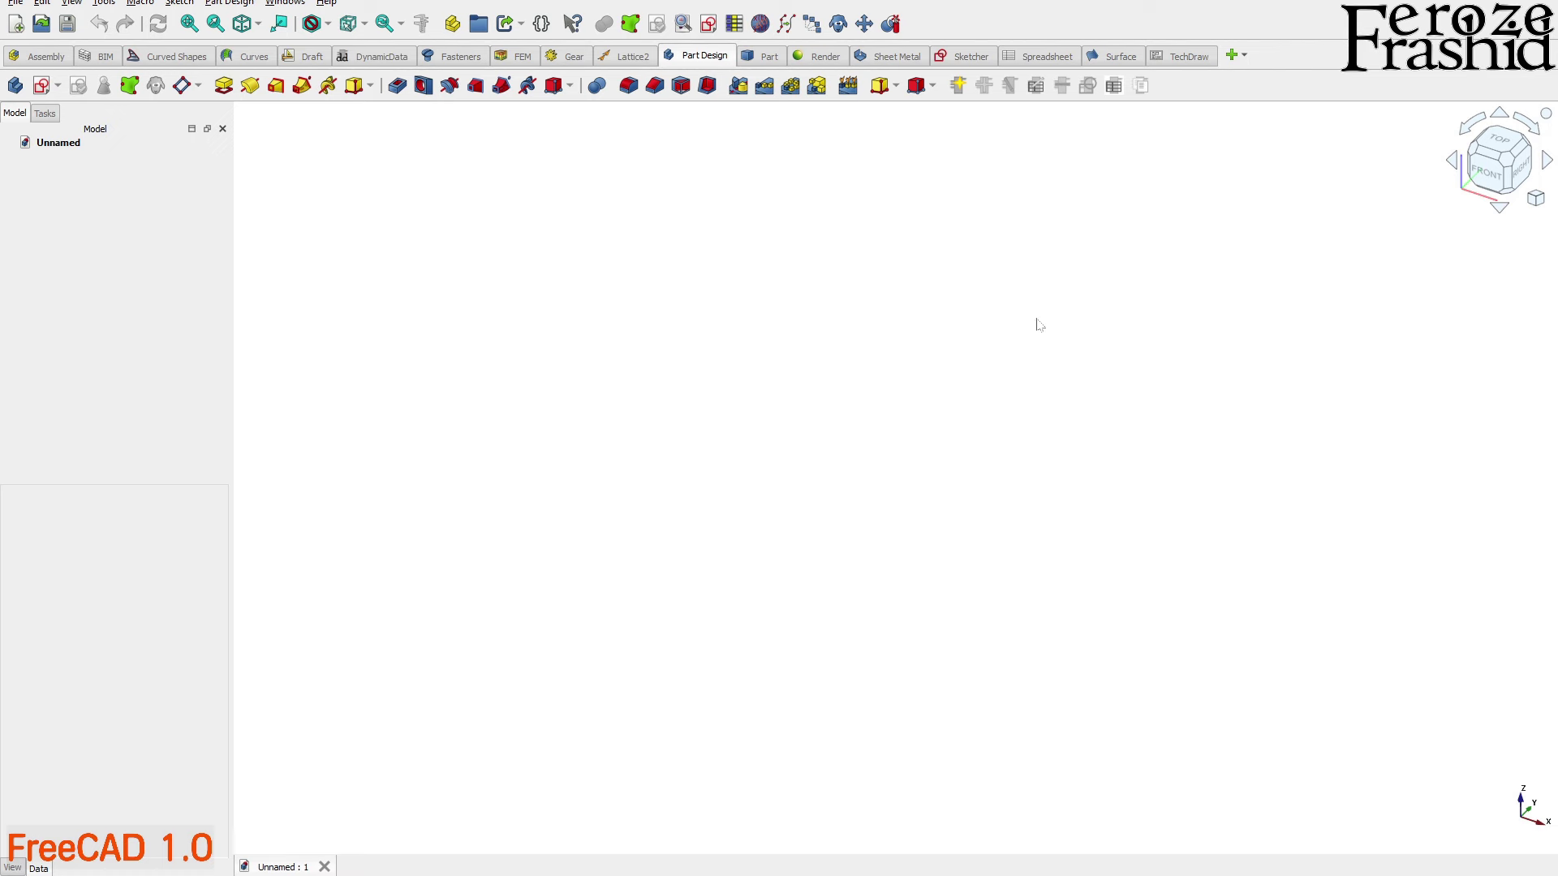
Switch to FreeCAD, view its version information and close it
left_click(326, 2)
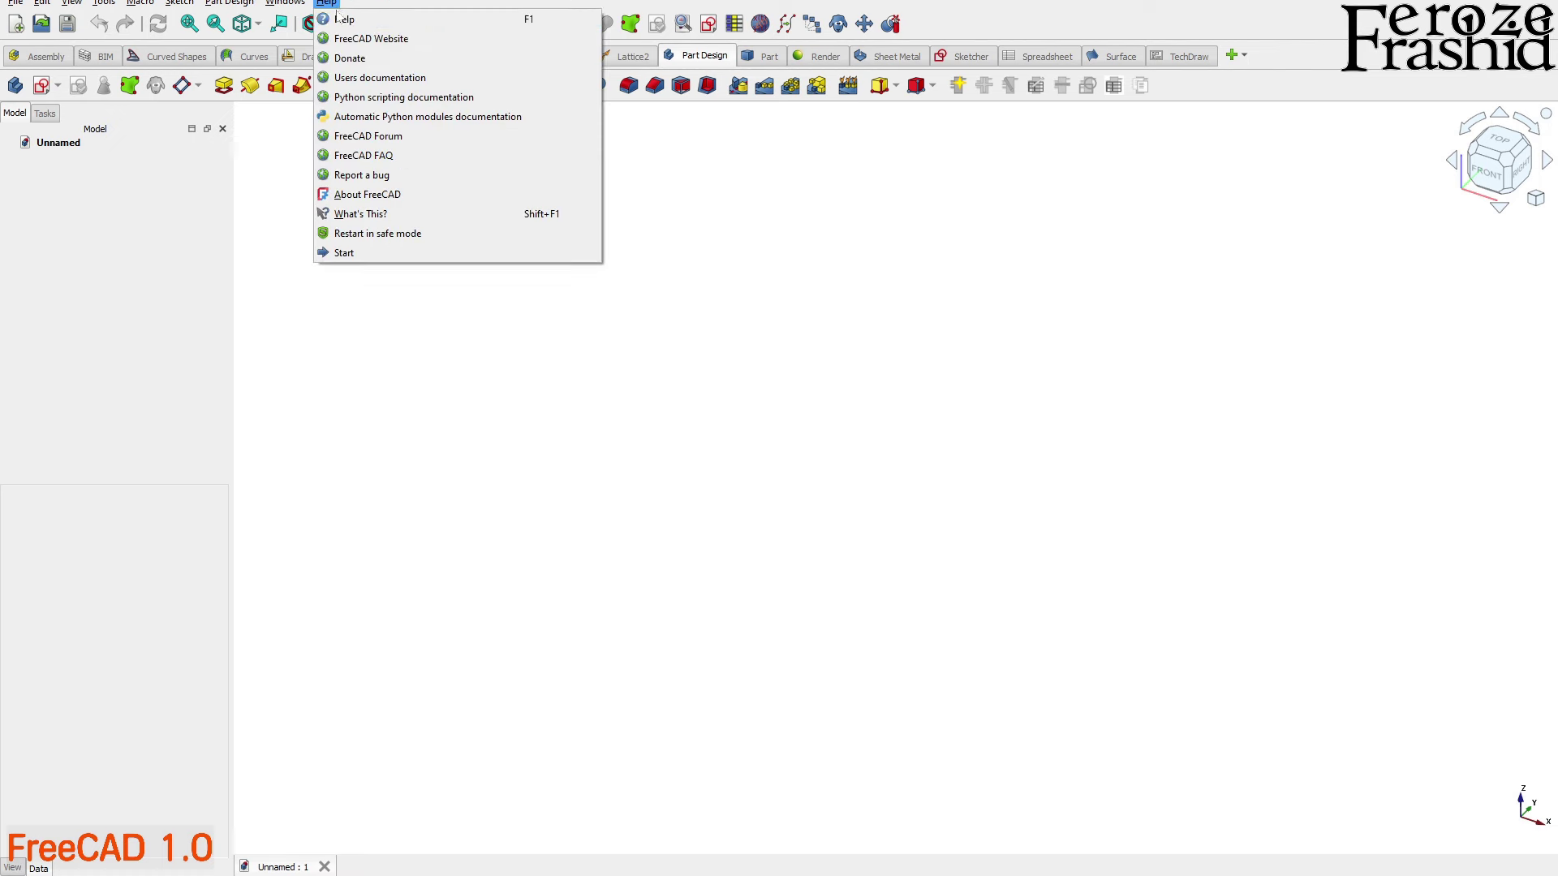
left_click(362, 195)
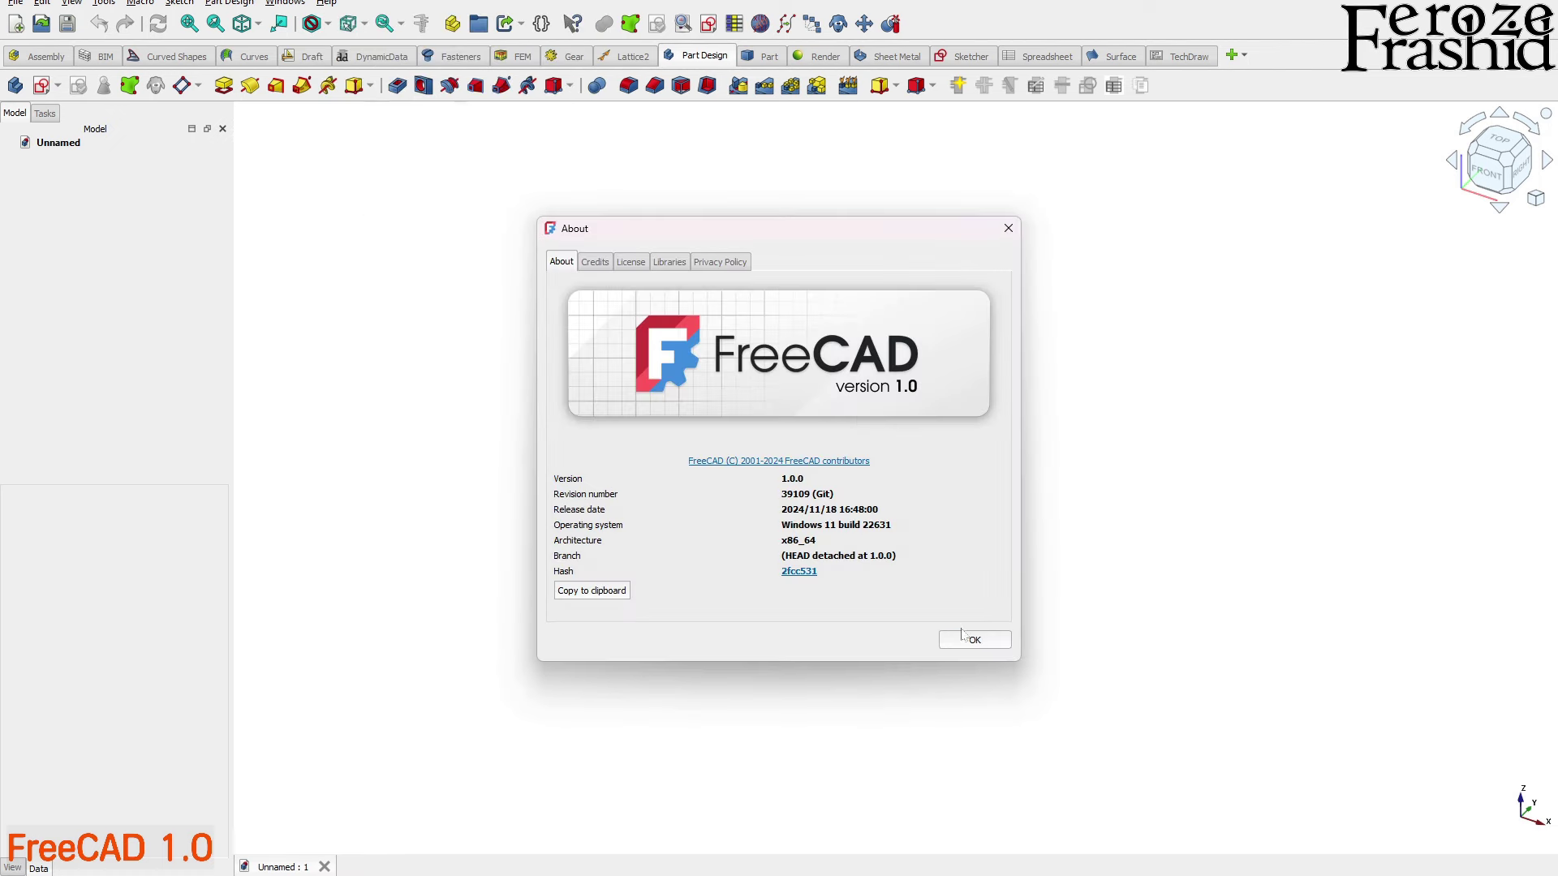
left_click(965, 642)
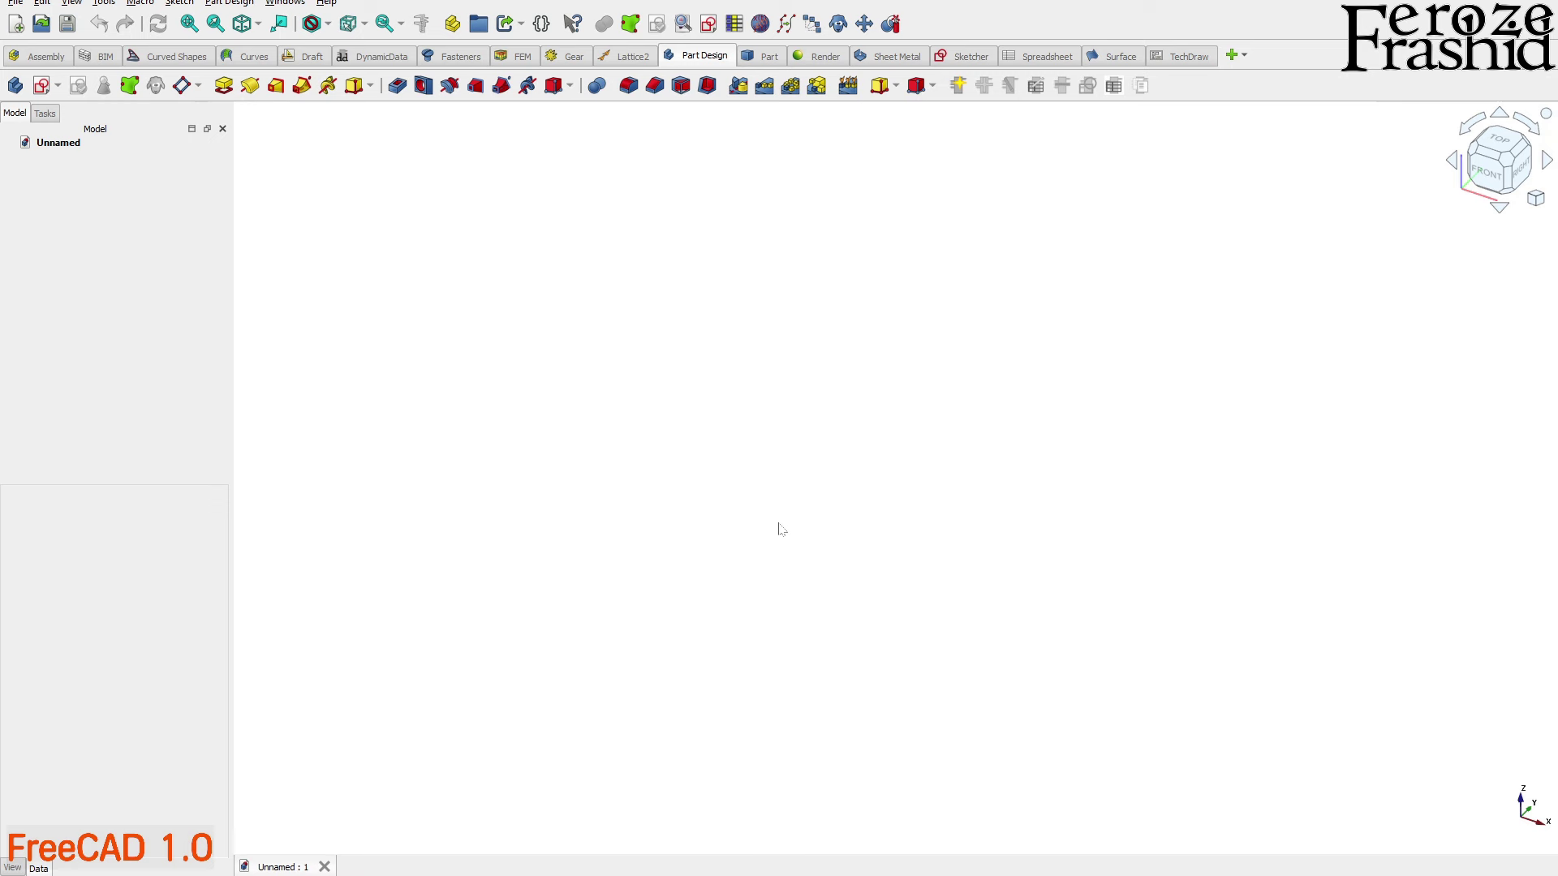
Alternate between the Spreadsheet and DynamicData workbenches to compare their tools
left_click(1036, 60)
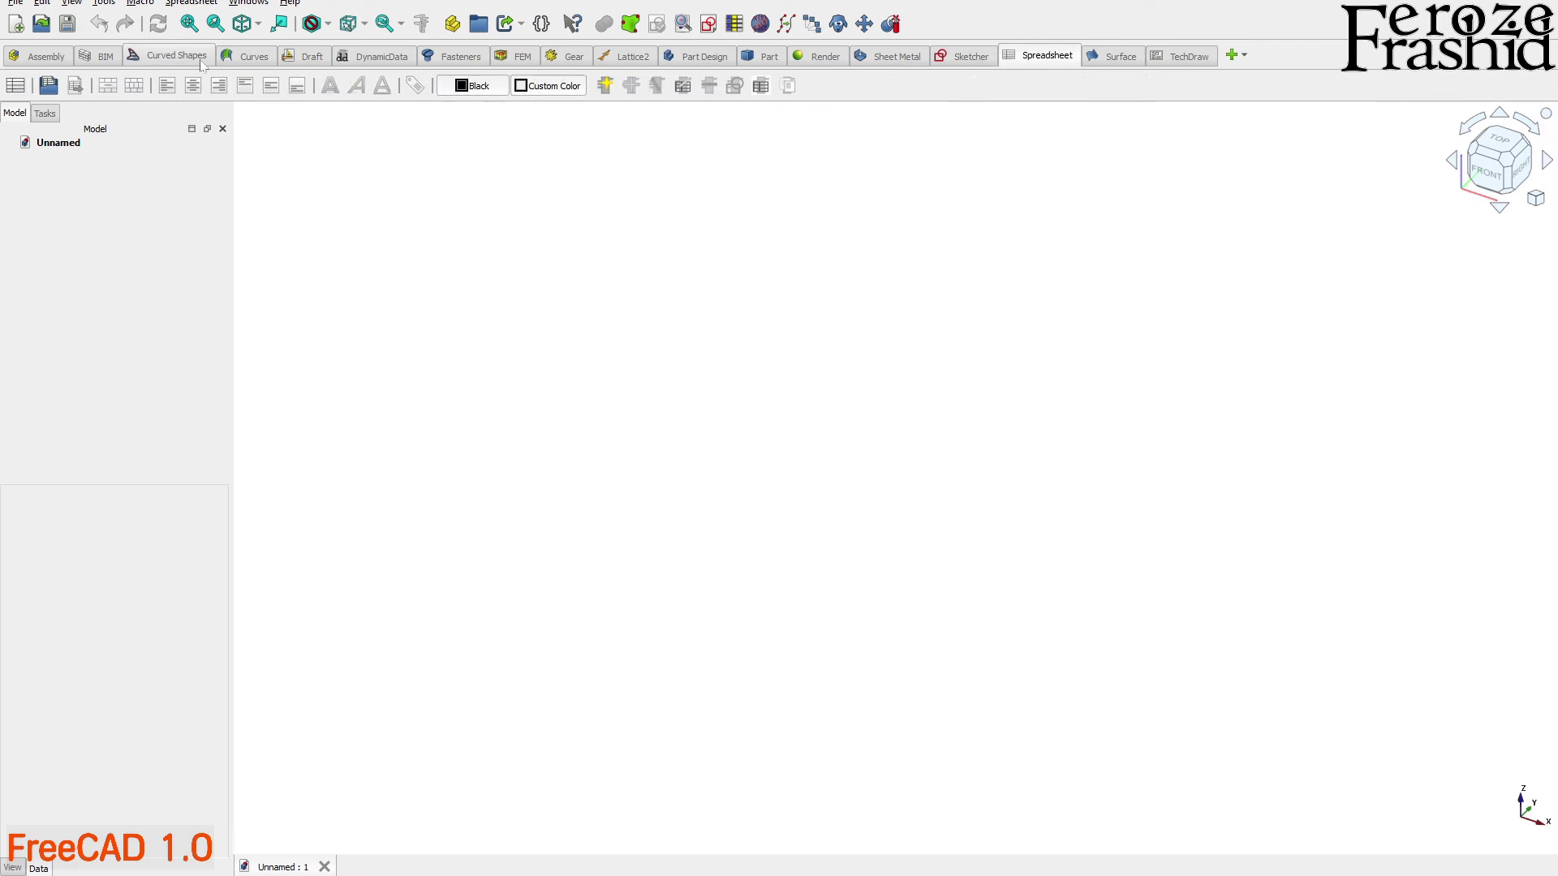
left_click(359, 63)
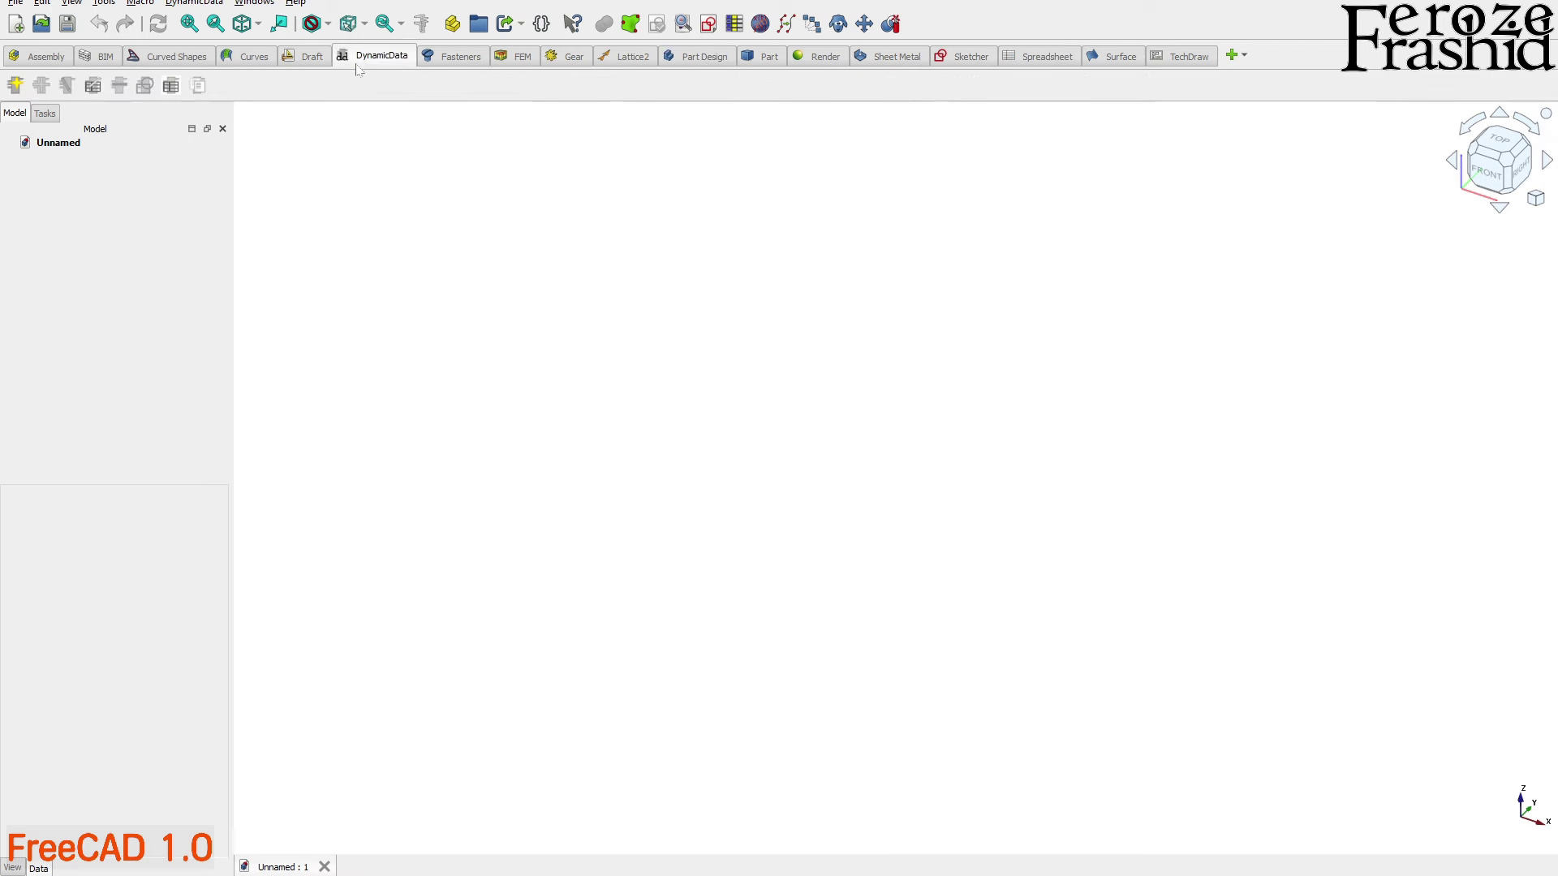
left_click(1019, 65)
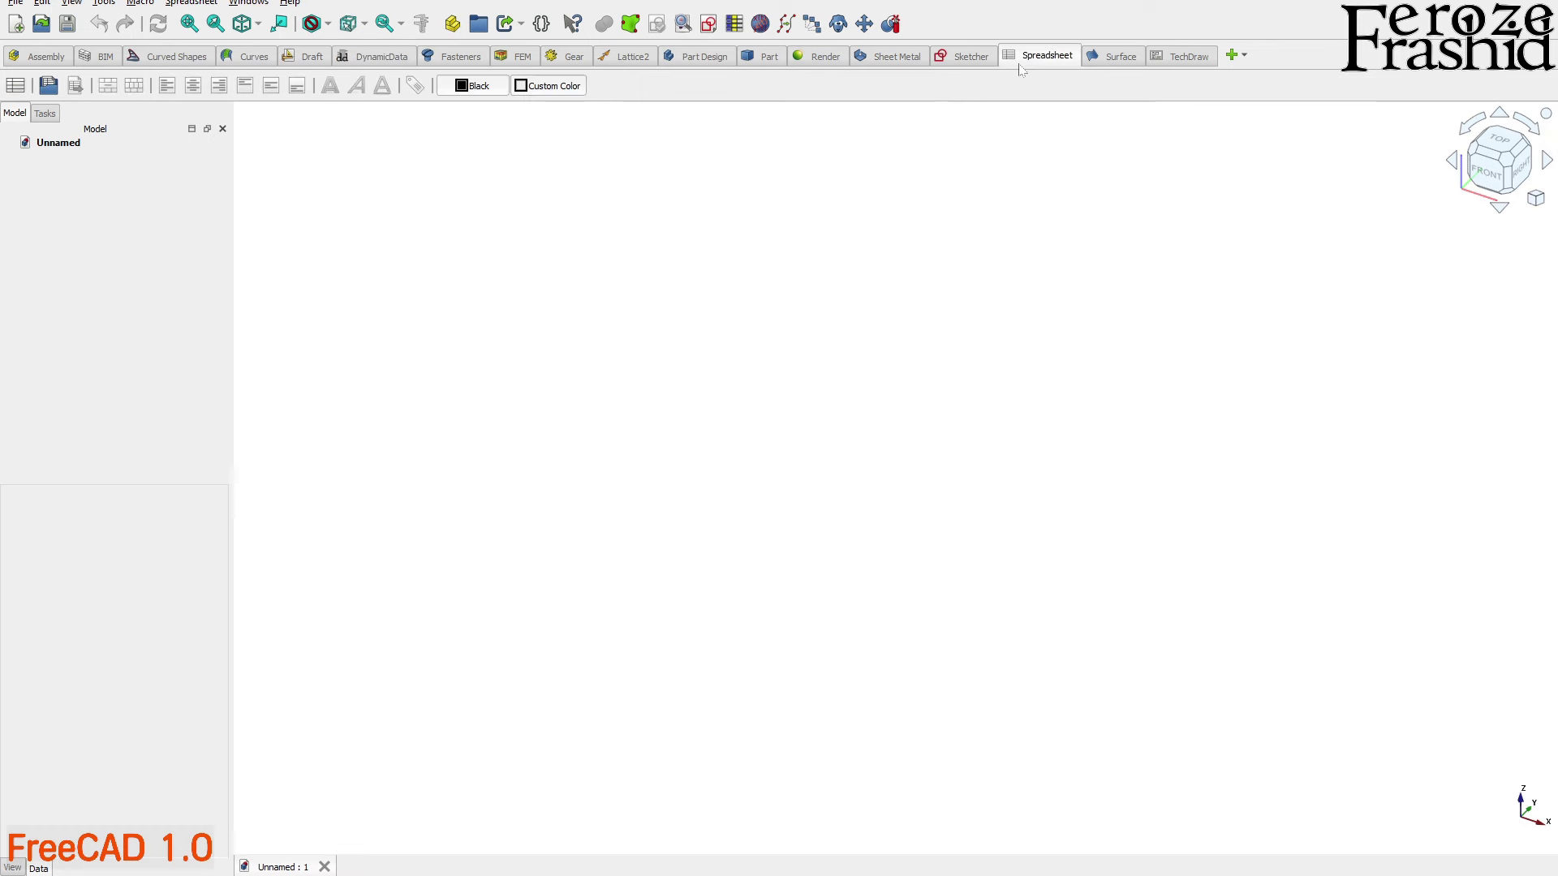
left_click(395, 61)
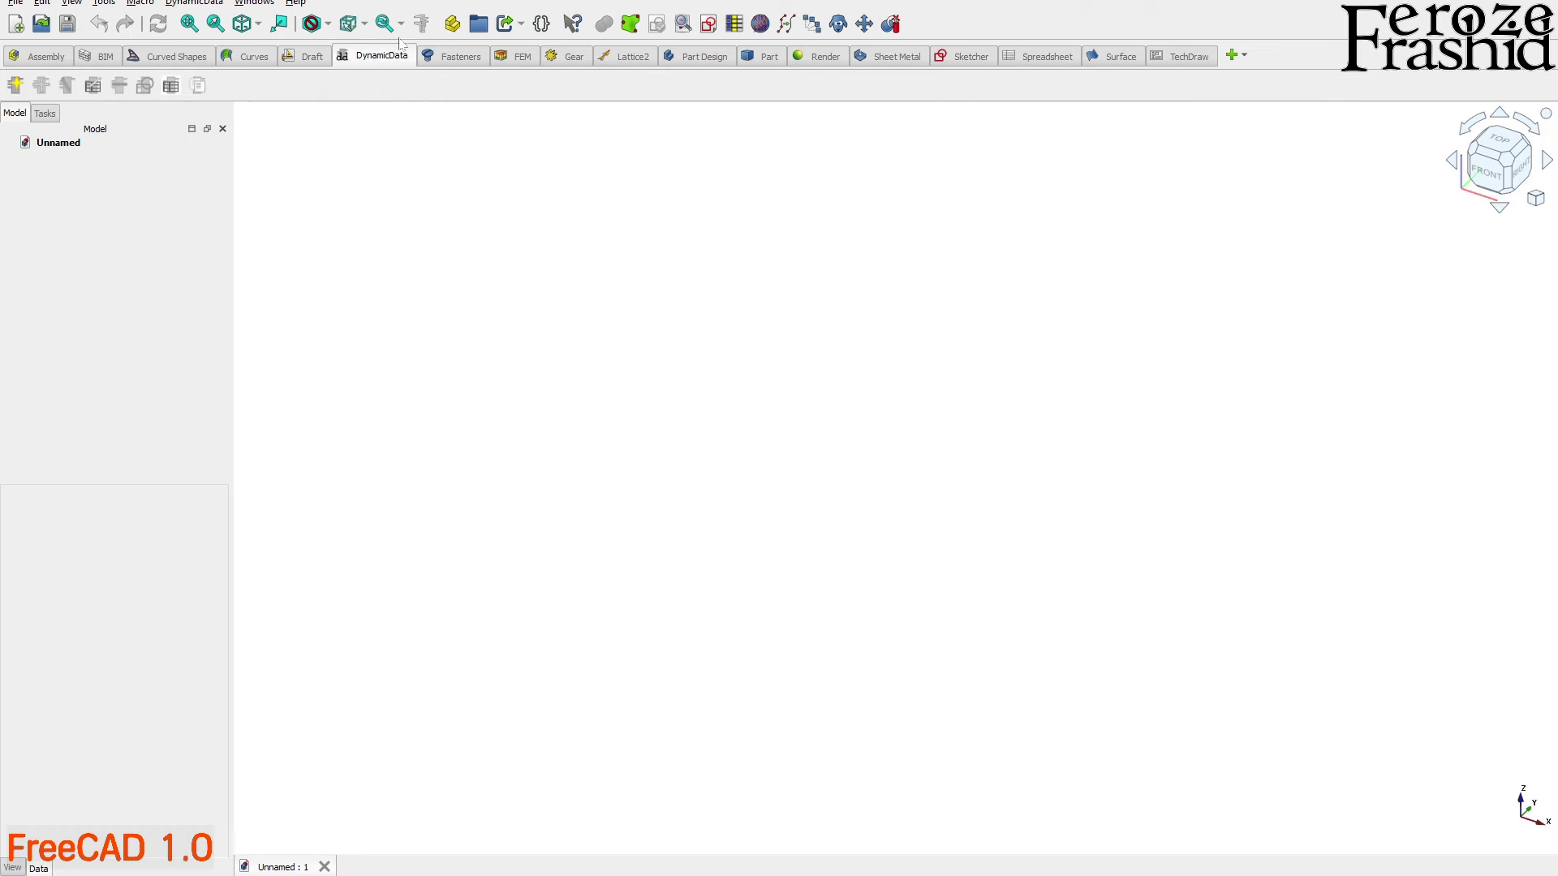
Search the Addon Manager for "dynam" to look up the DynamicData addon, and close the manager
left_click(71, 2)
mouse_move(104, 2)
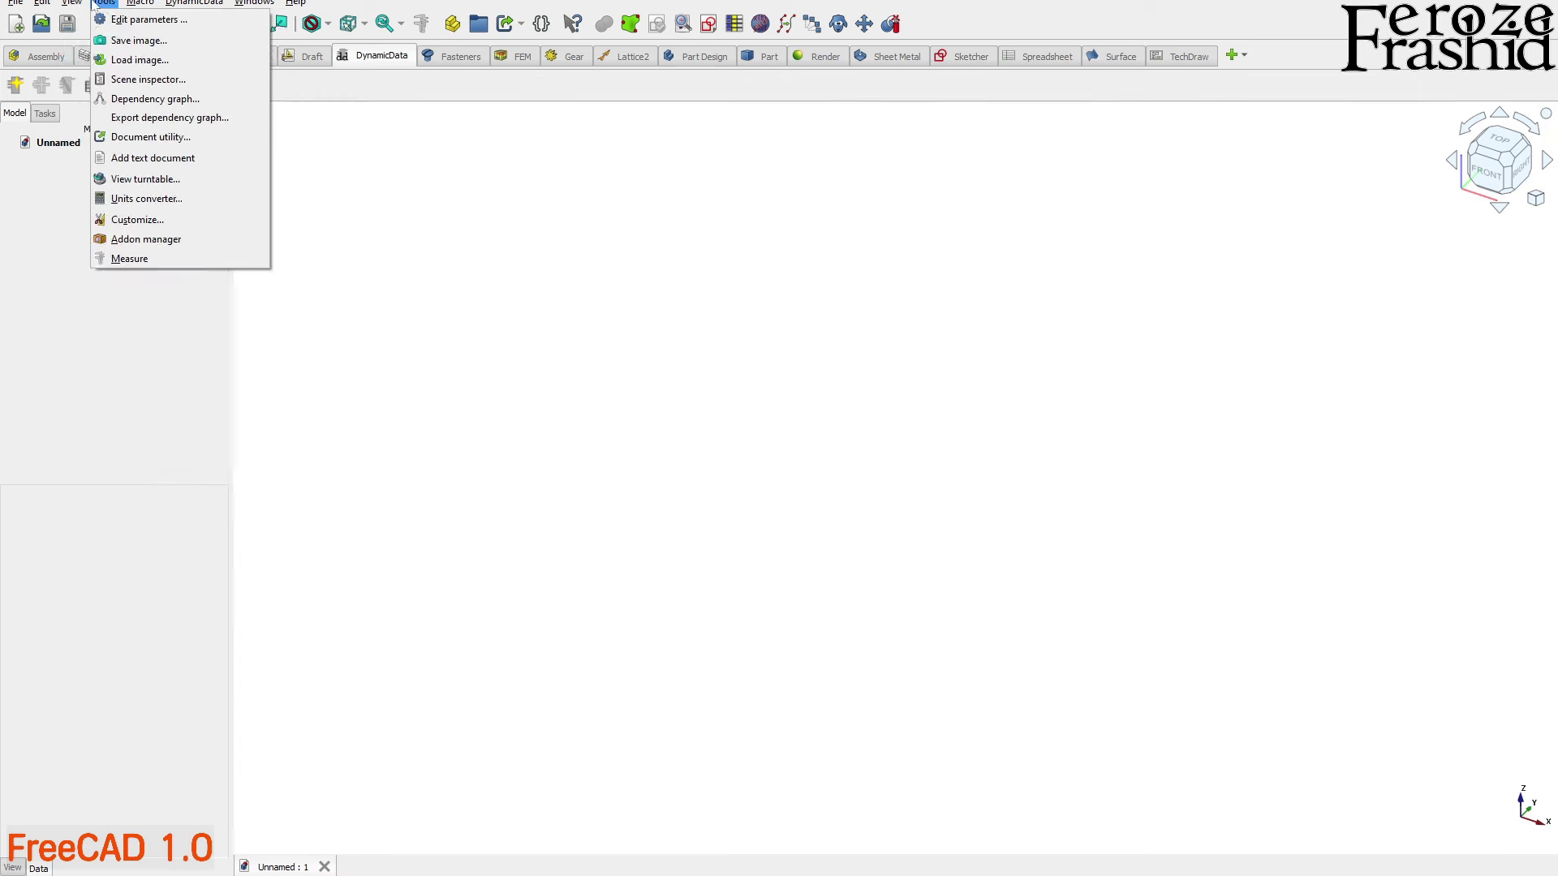
left_click(118, 244)
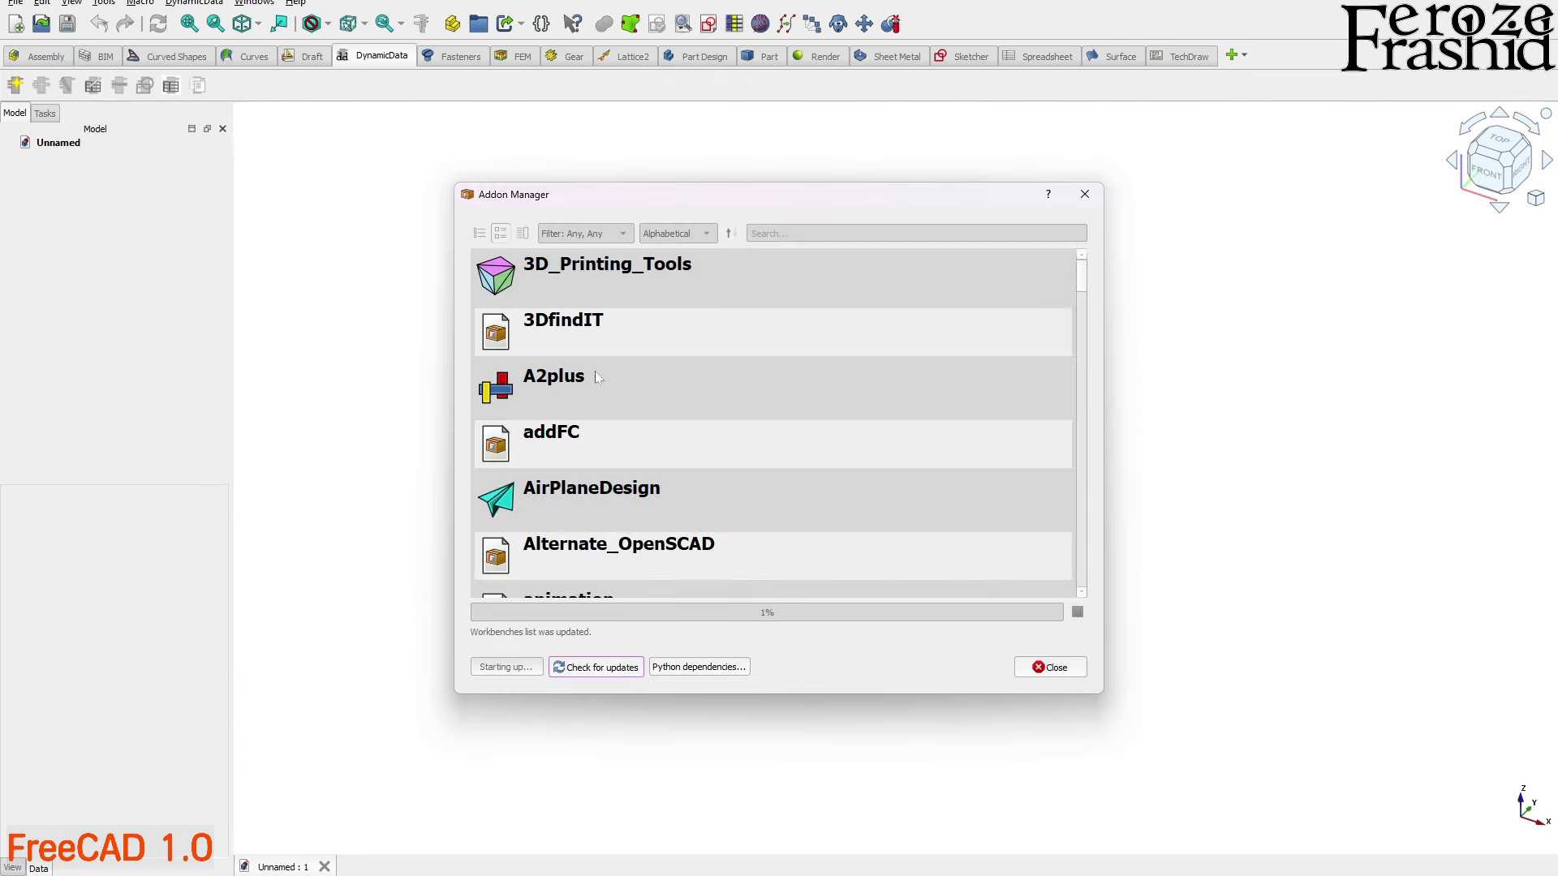
left_click(792, 237)
type("dynam")
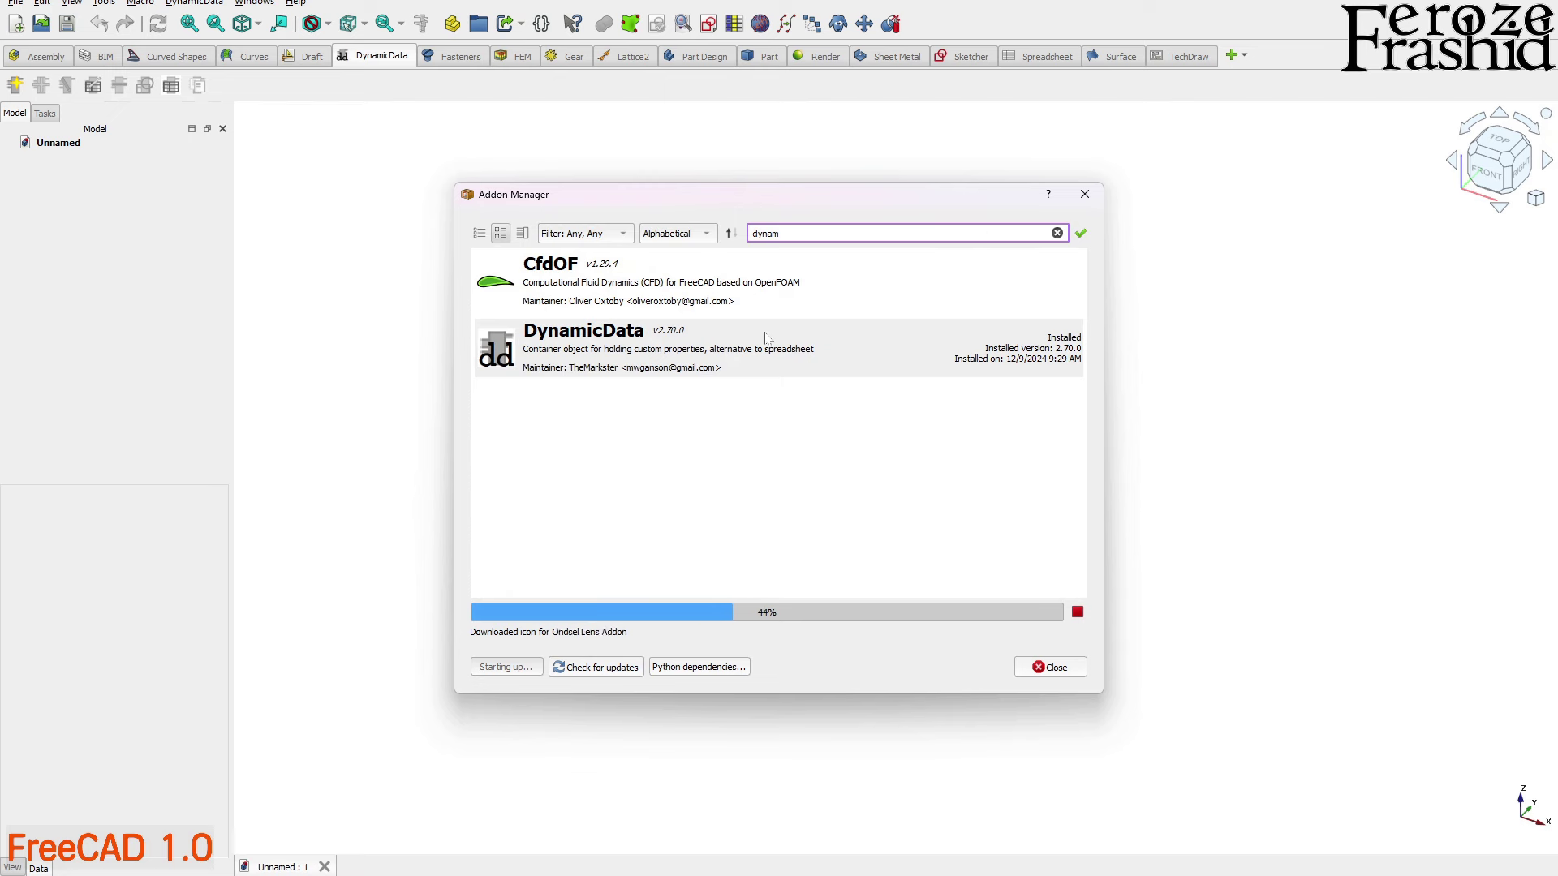
key("Escape")
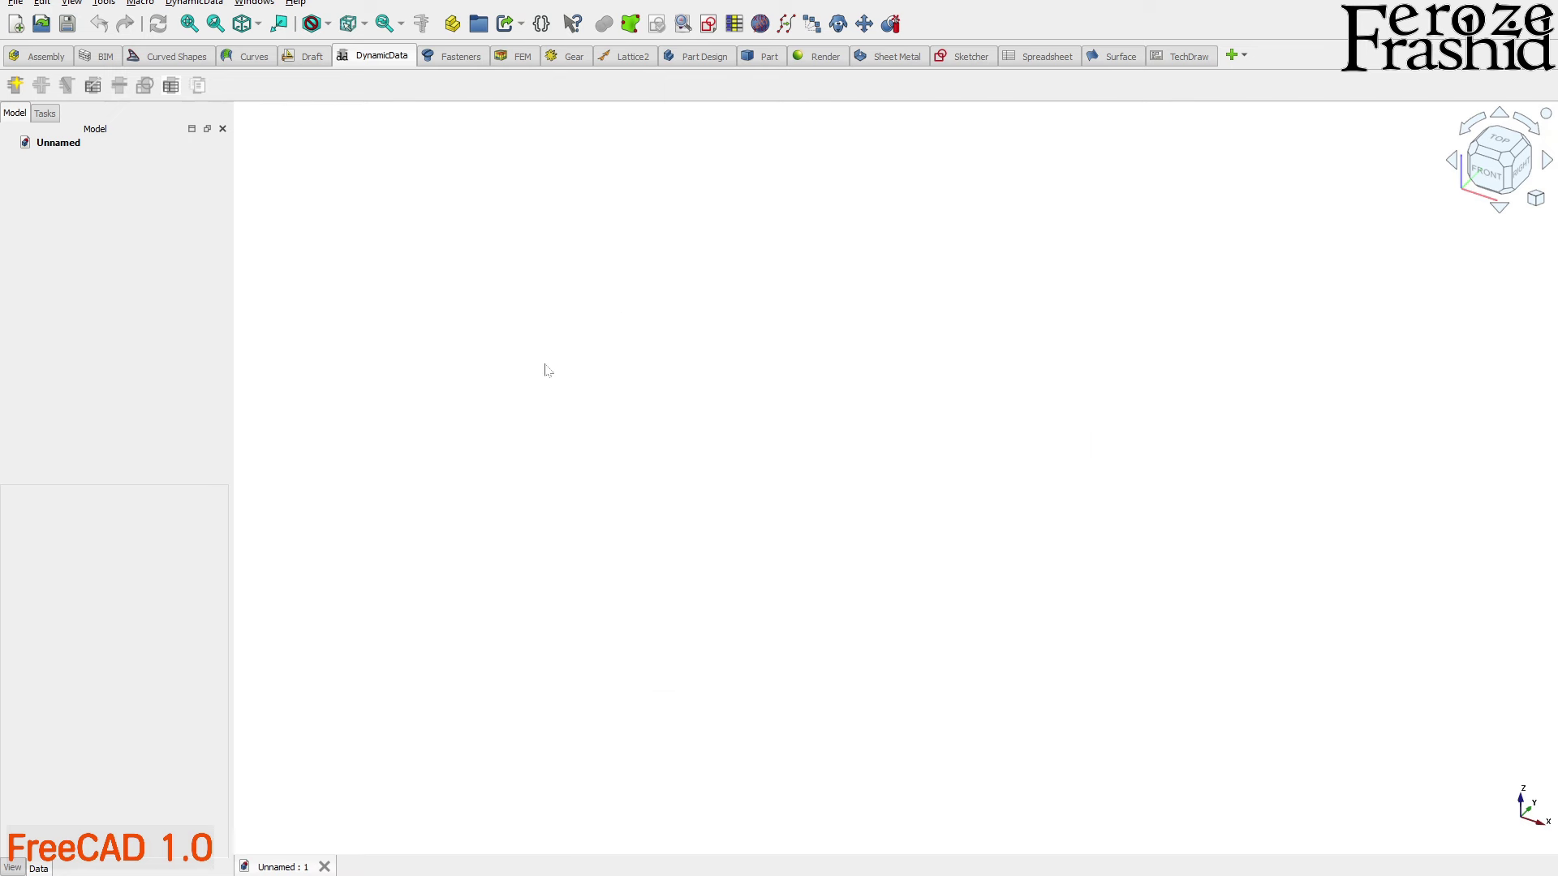
Create a spreadsheet in the Spreadsheet workbench and rename it Data
left_click(1055, 63)
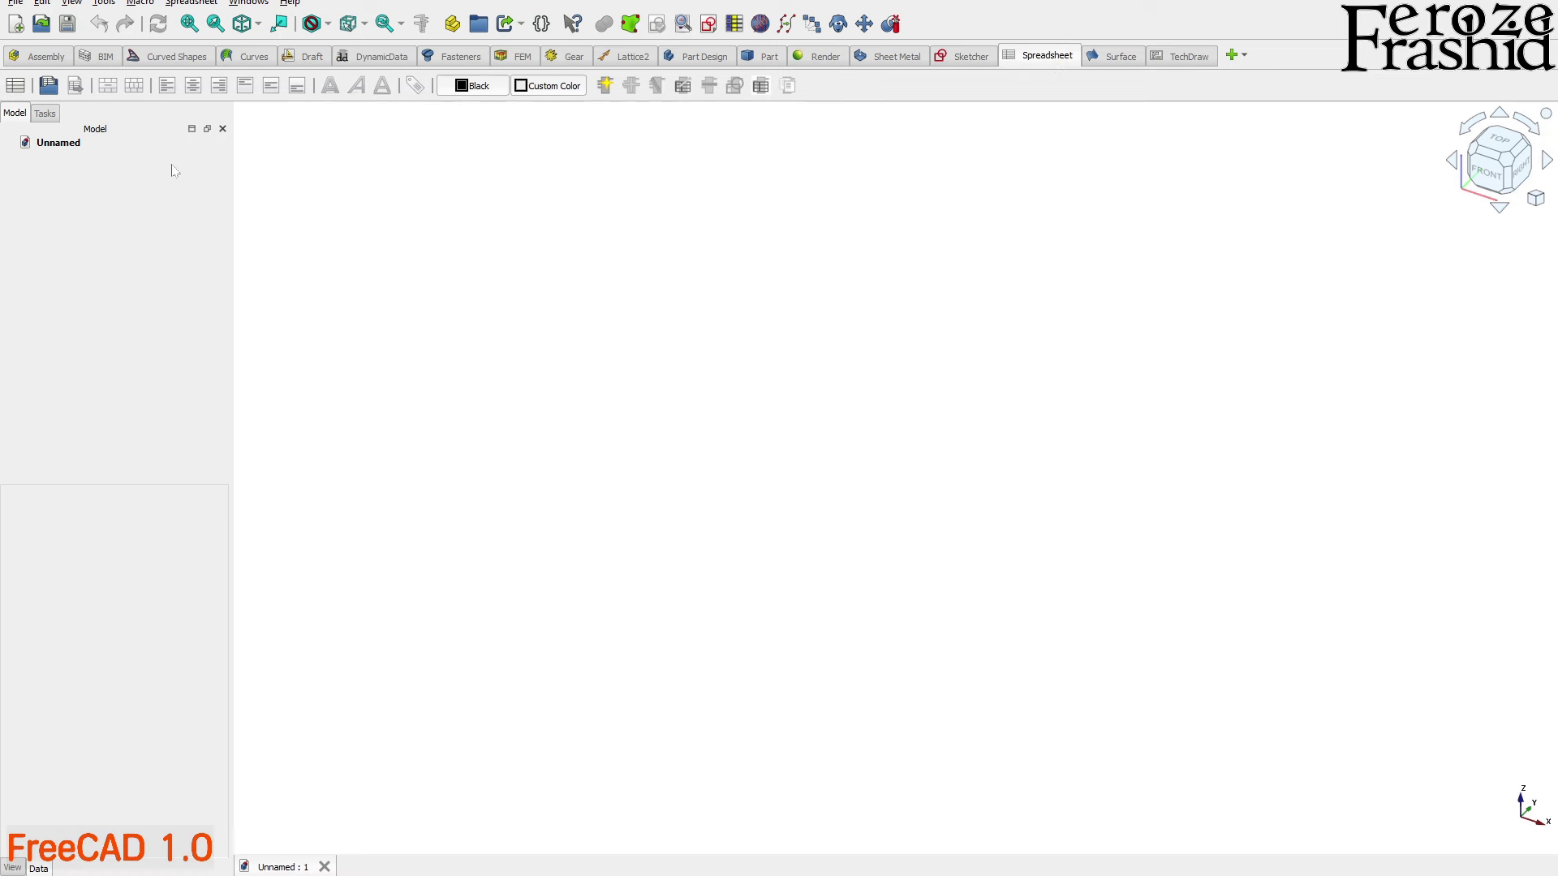
left_click(16, 87)
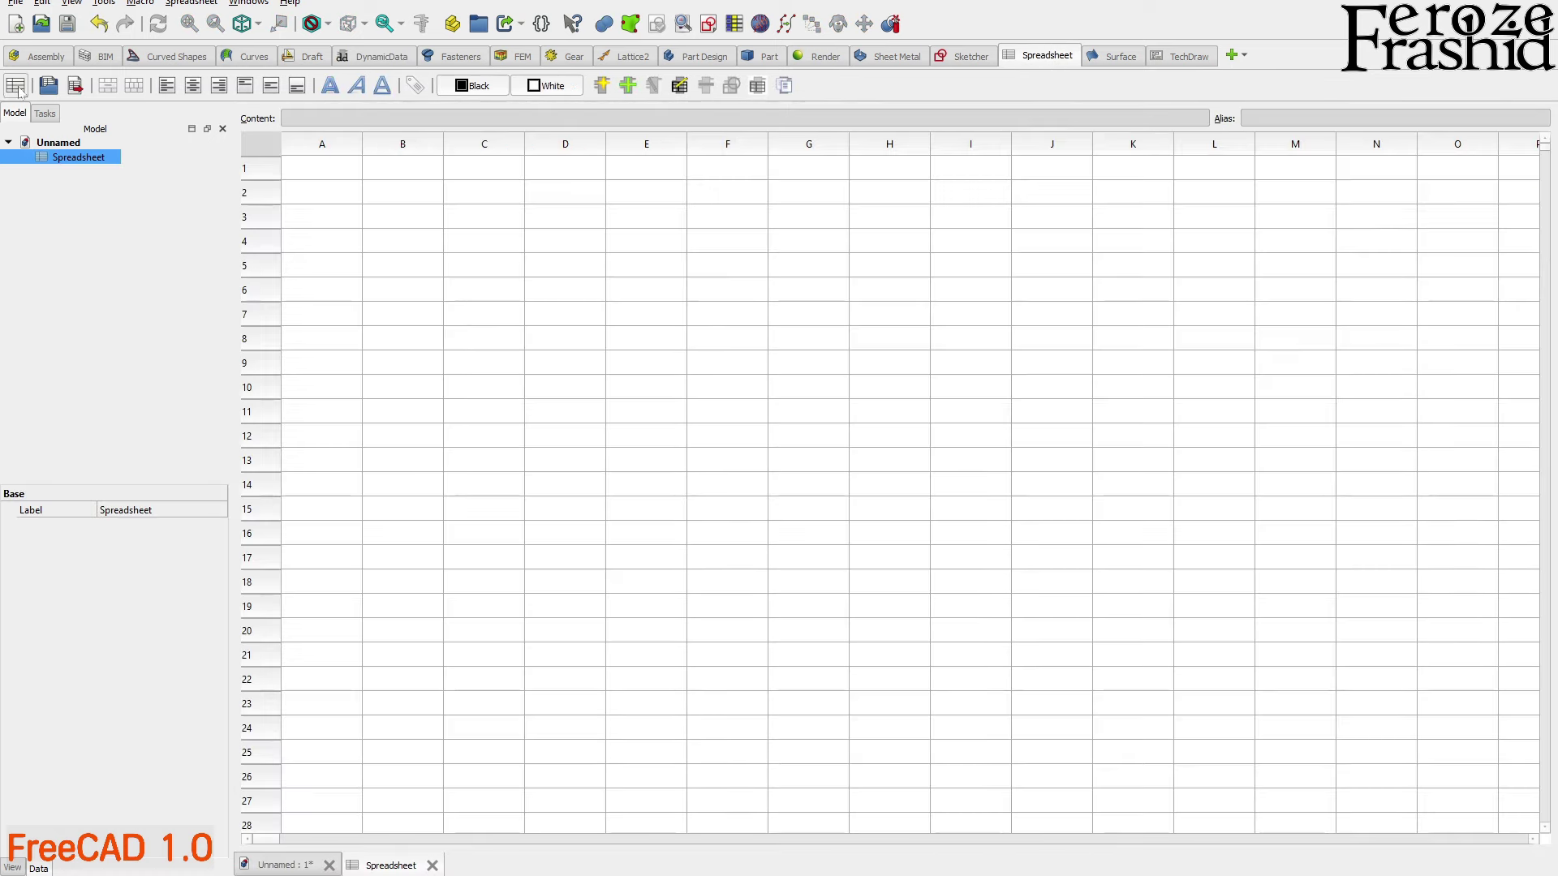
left_click(72, 160)
type("Data")
key("Return")
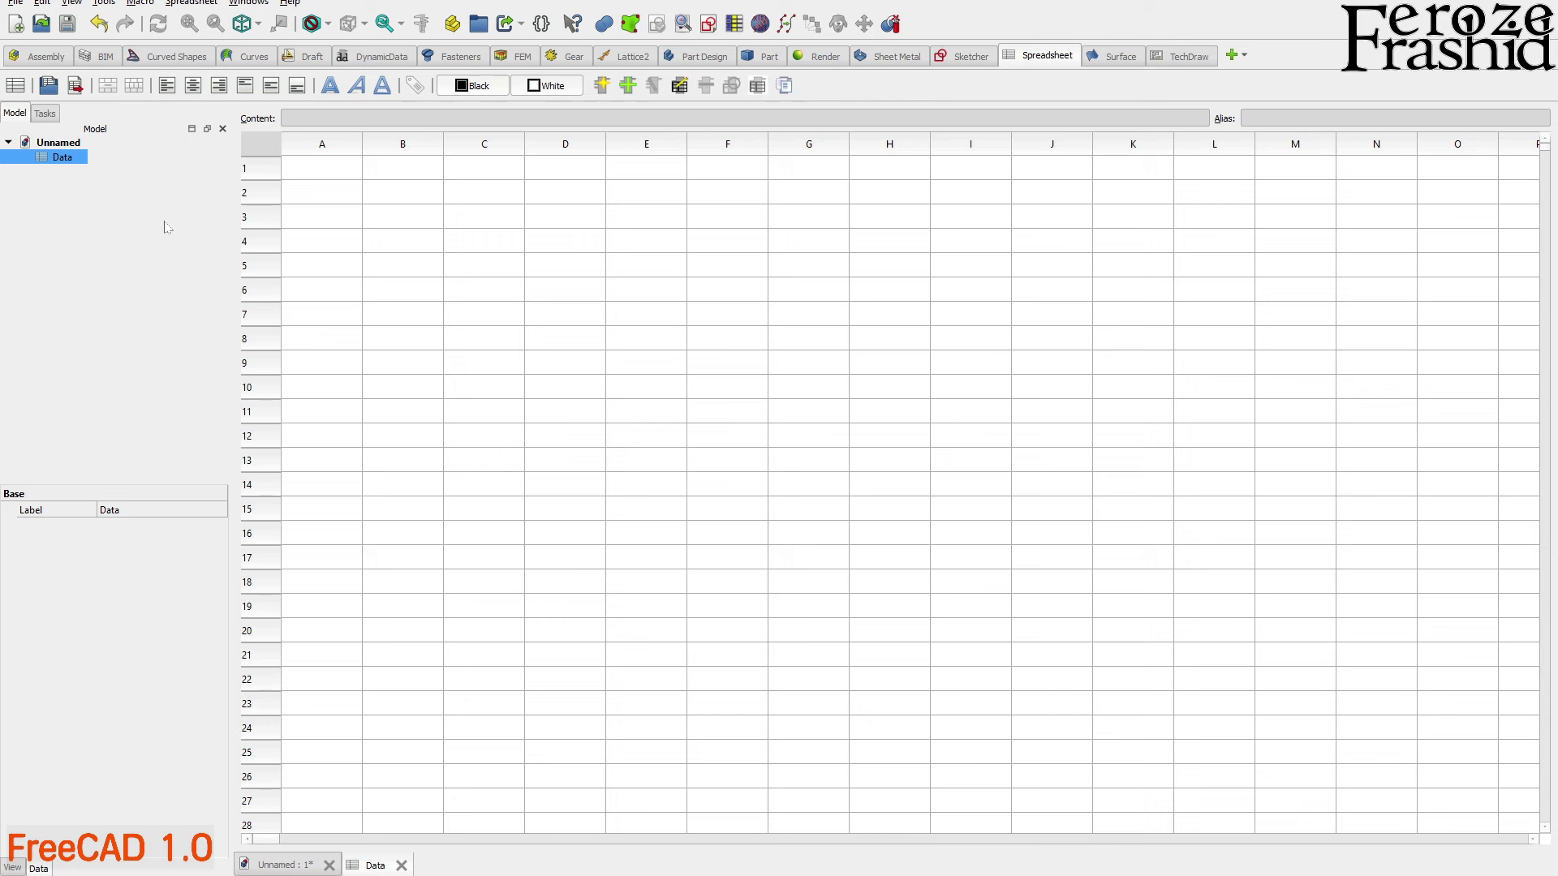
left_click(385, 202)
left_click_drag(384, 205, 557, 217)
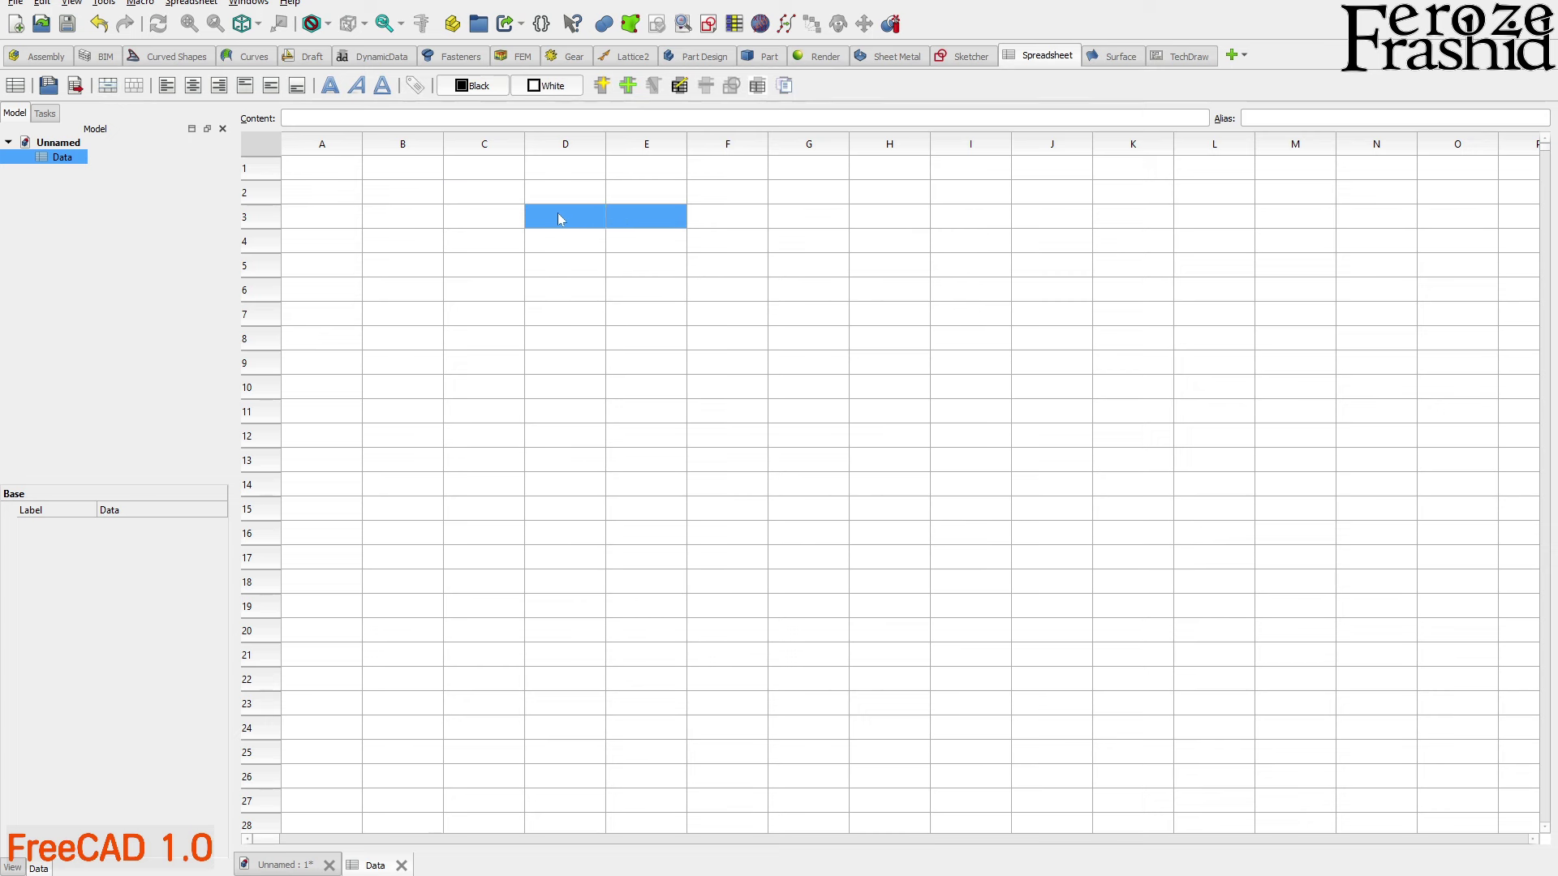
left_click_drag(407, 213, 656, 228)
left_click(487, 195)
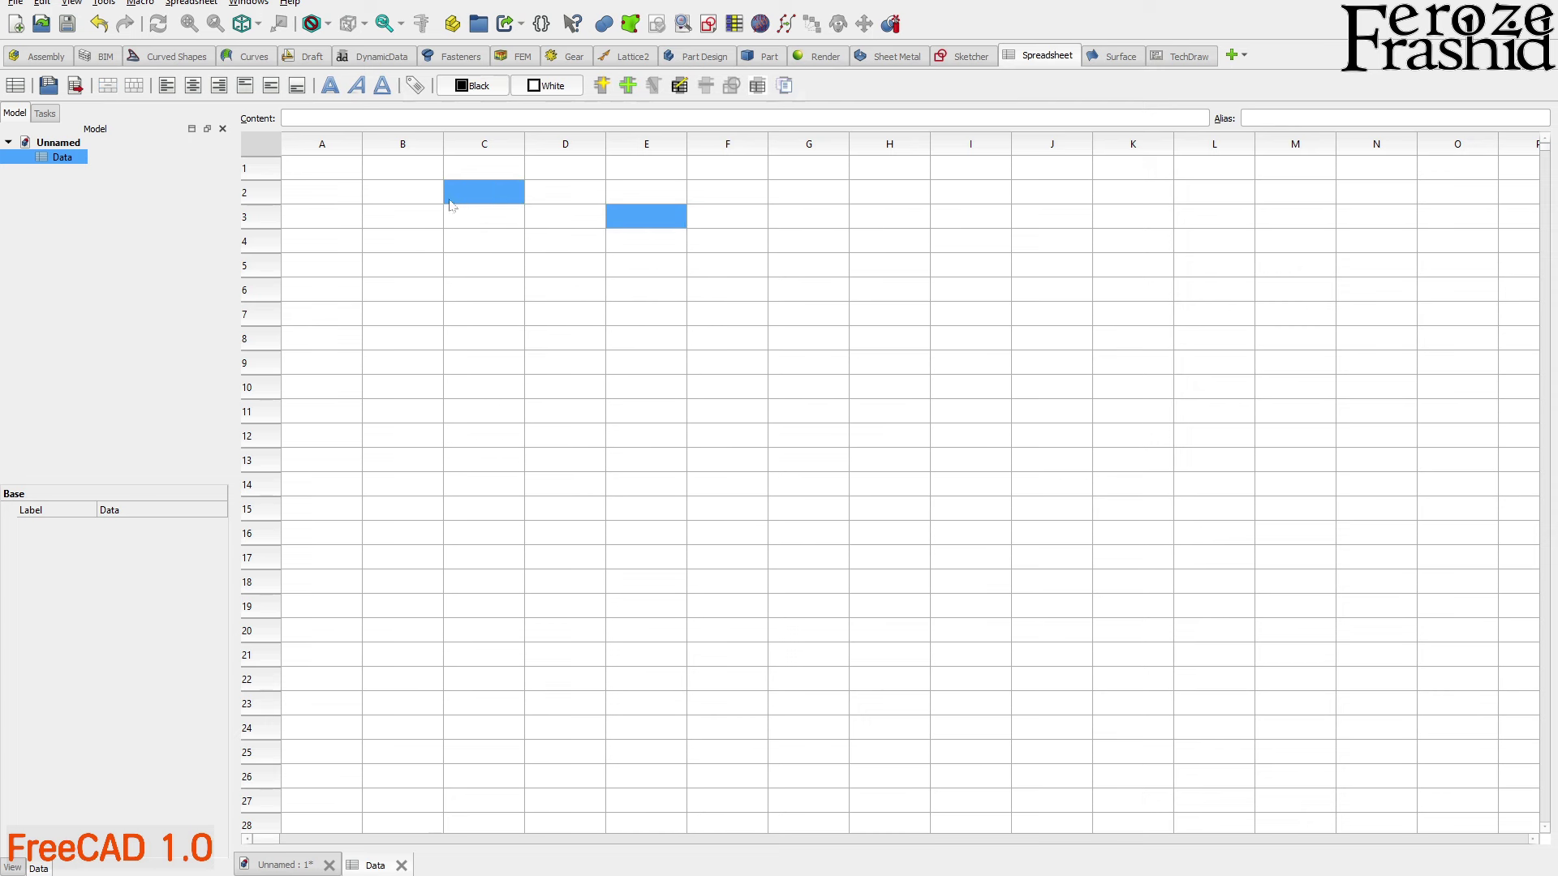
Enter the heading DiameterOuter in cell B2 and the value 50 in cell B3
left_click(423, 199)
type("Diam")
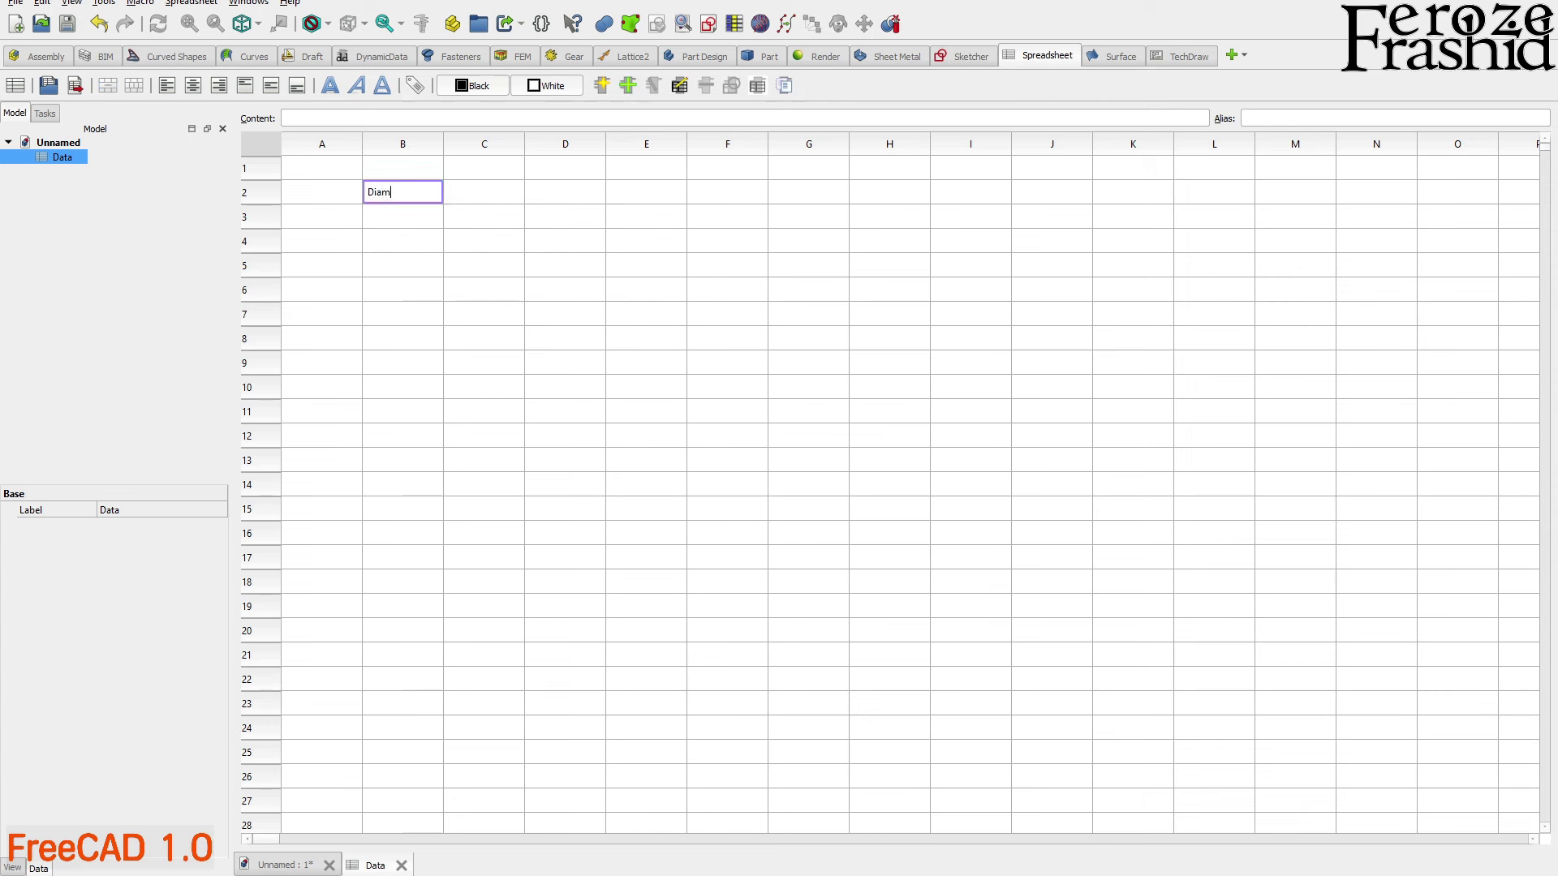
type("t")
type("eterOuter")
left_click_drag(425, 216, 425, 198)
type("50")
key("Return")
Assign the alias DiameterOuter to cell B3 of the Data spreadsheet
left_click(407, 290)
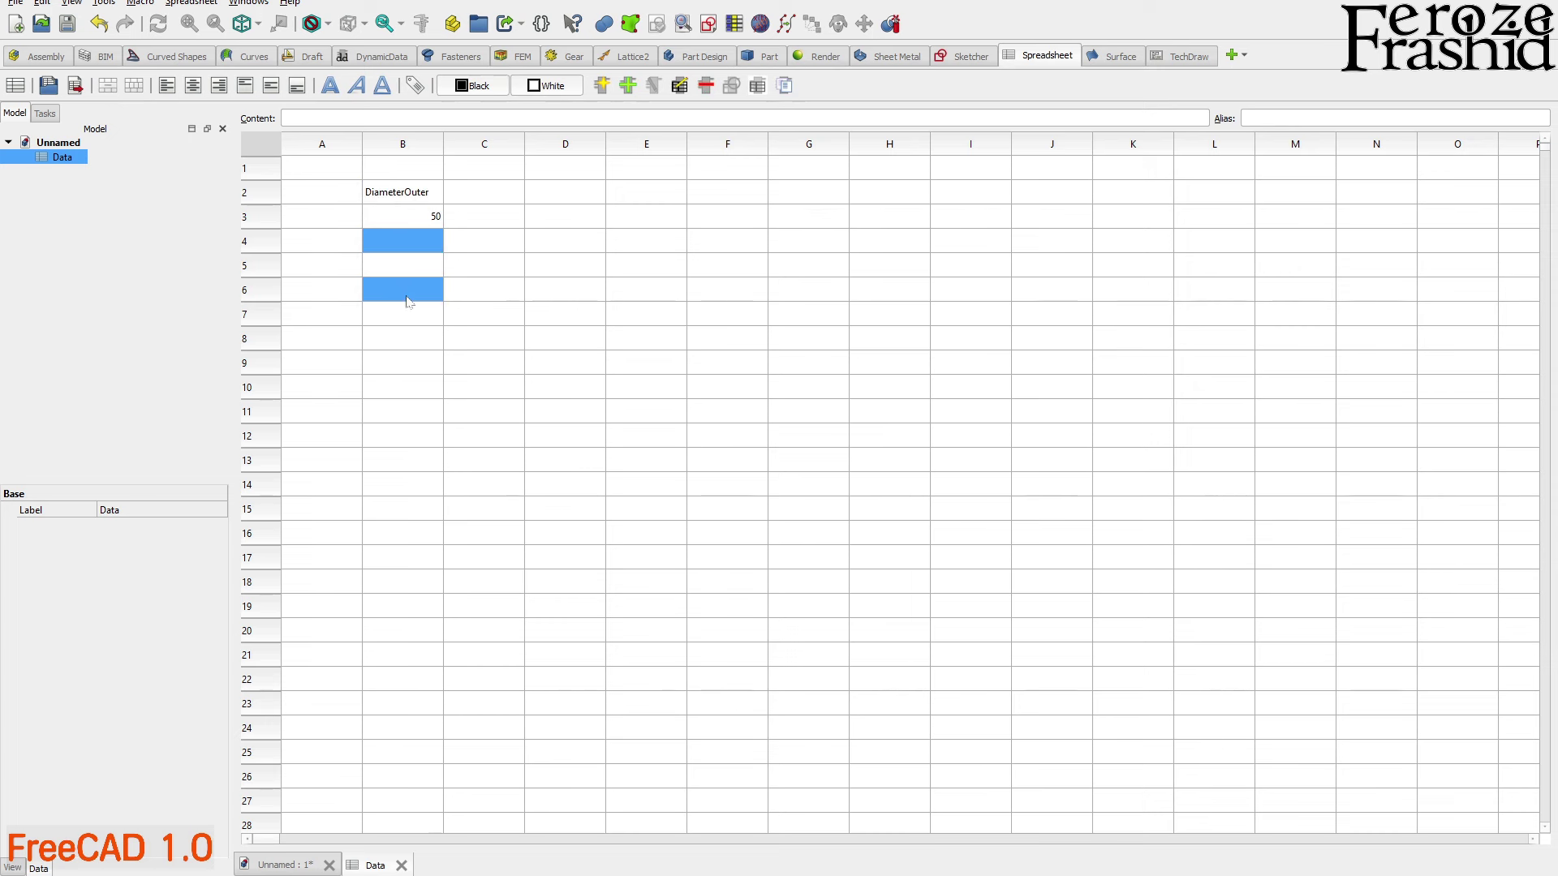
left_click(417, 219)
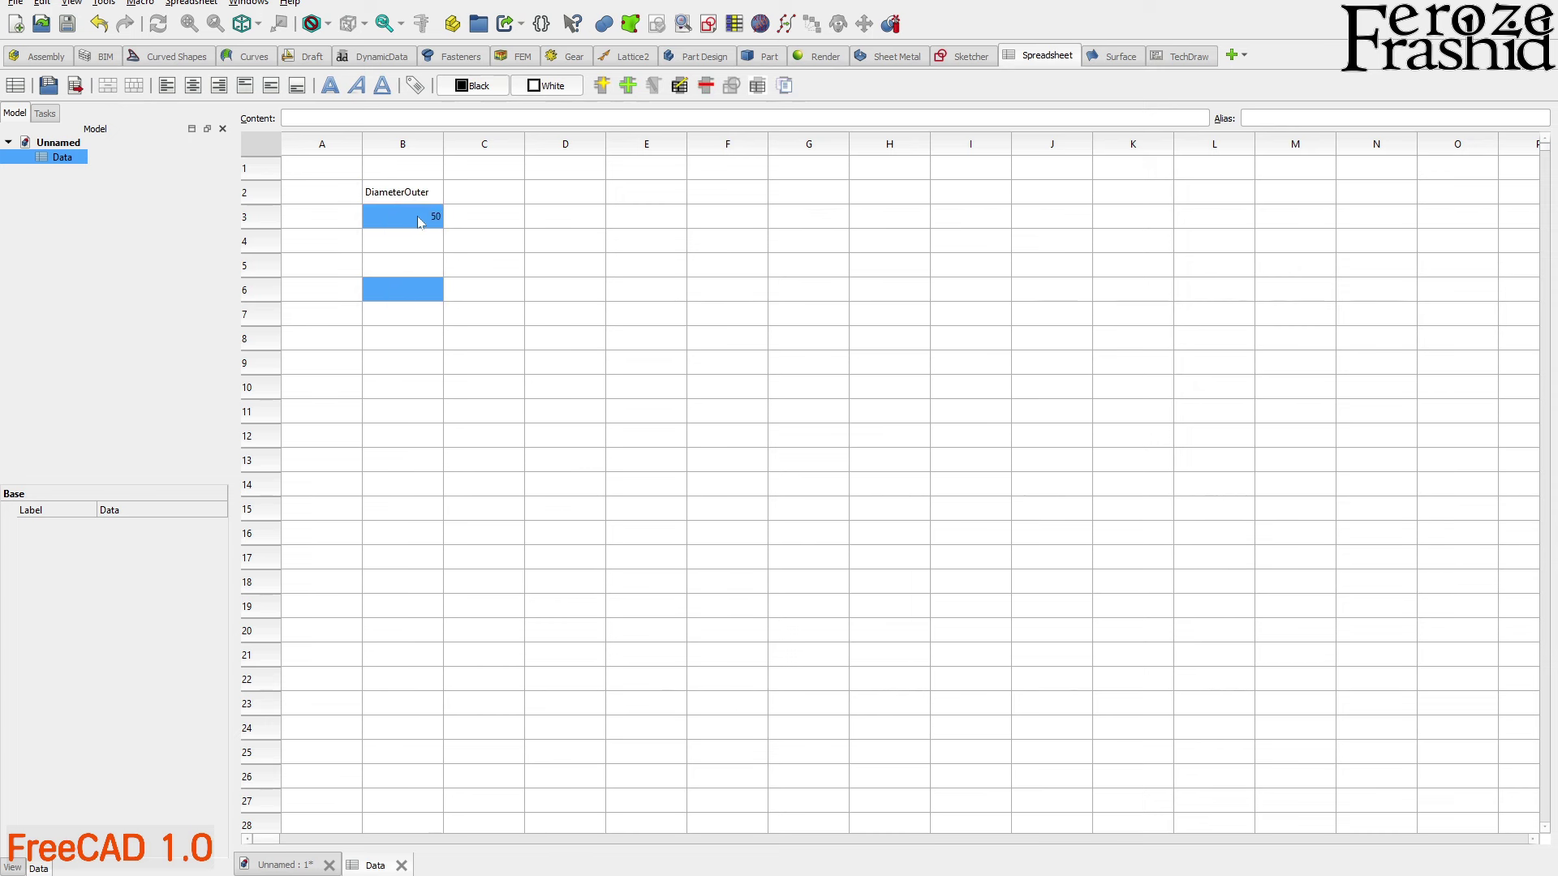
left_click(412, 200)
left_click(432, 216)
left_click(430, 216)
left_click(416, 247, "shift")
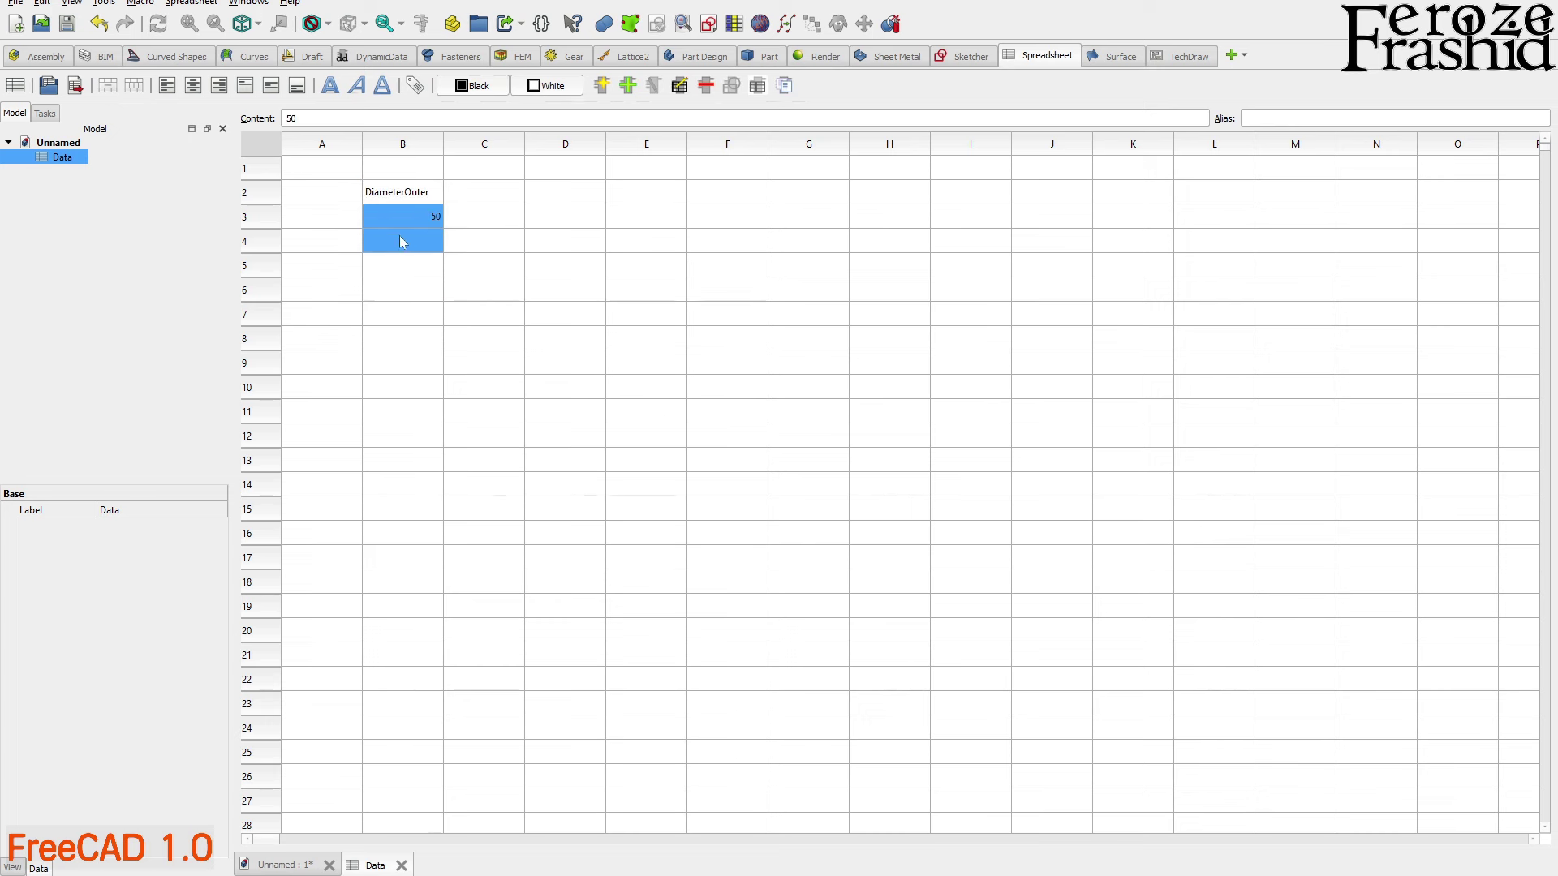
left_click(416, 219)
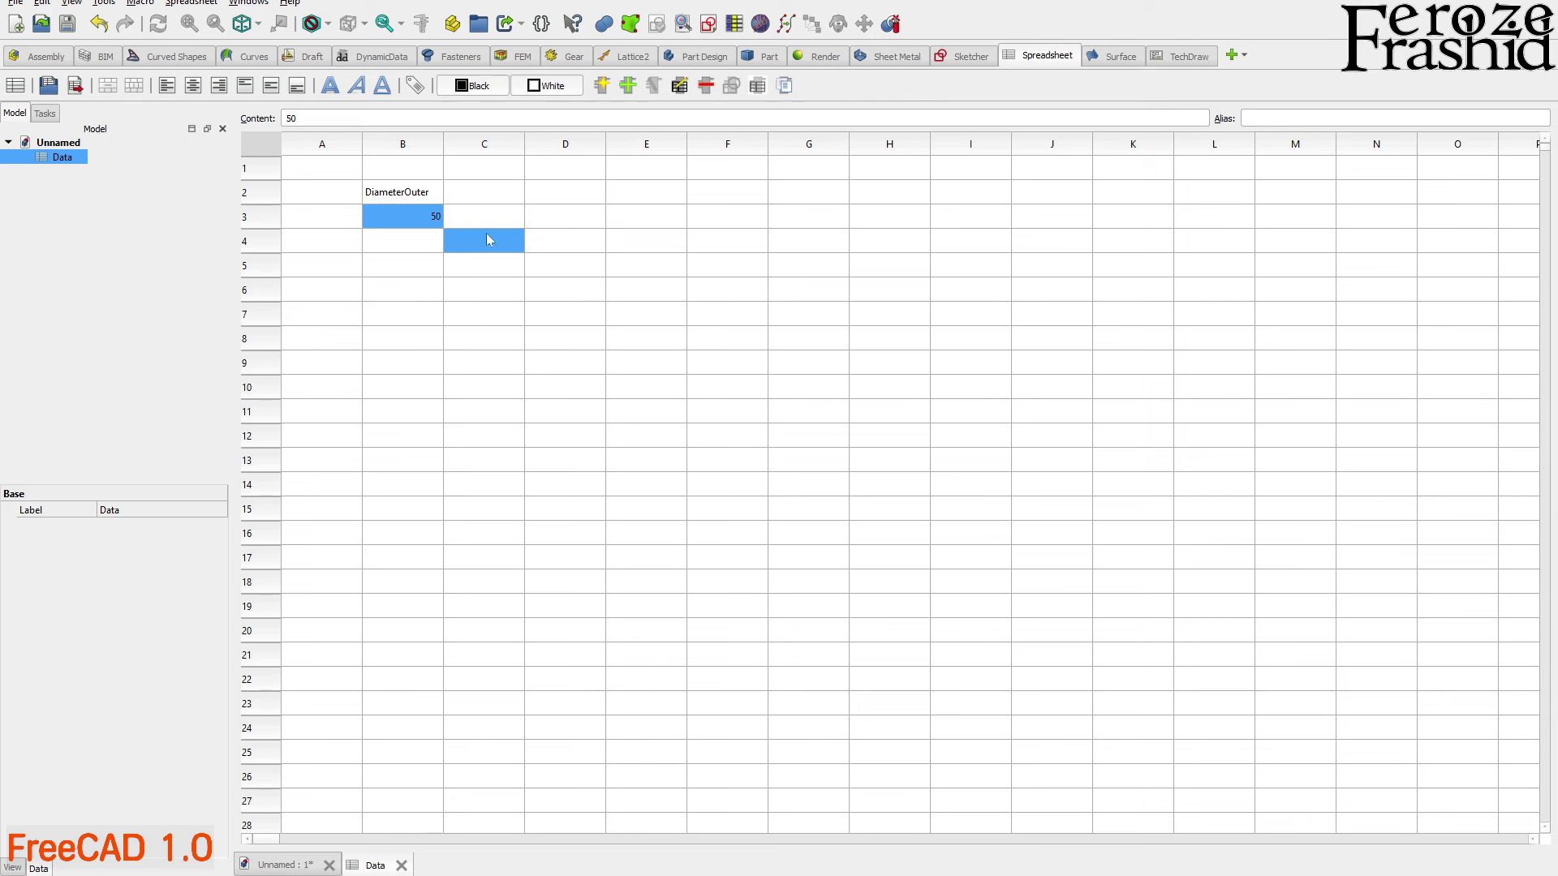
left_click(1254, 118)
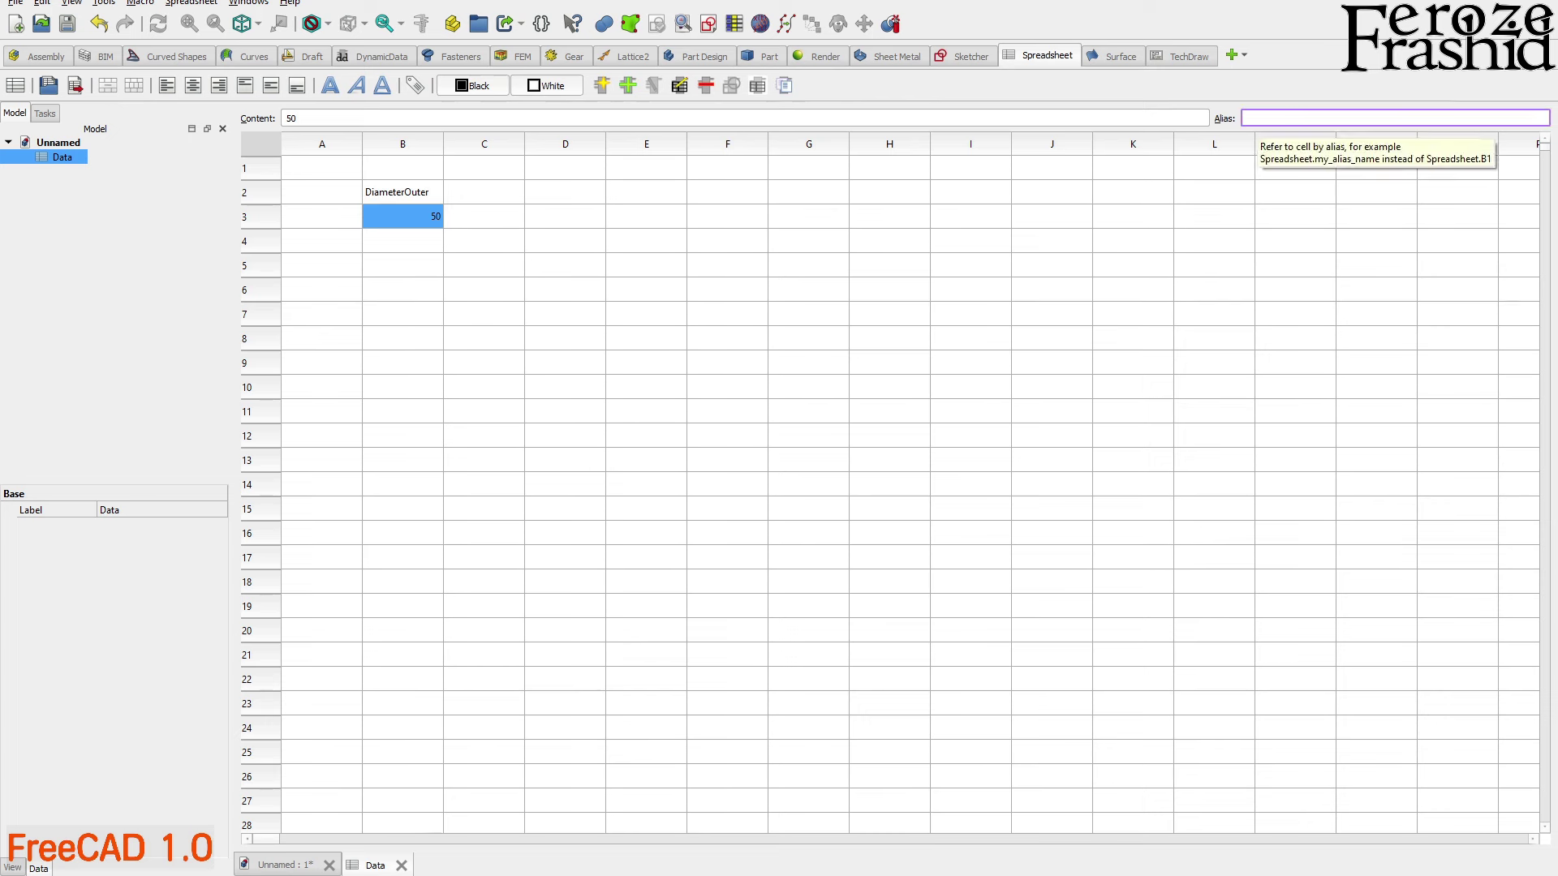
type("Di")
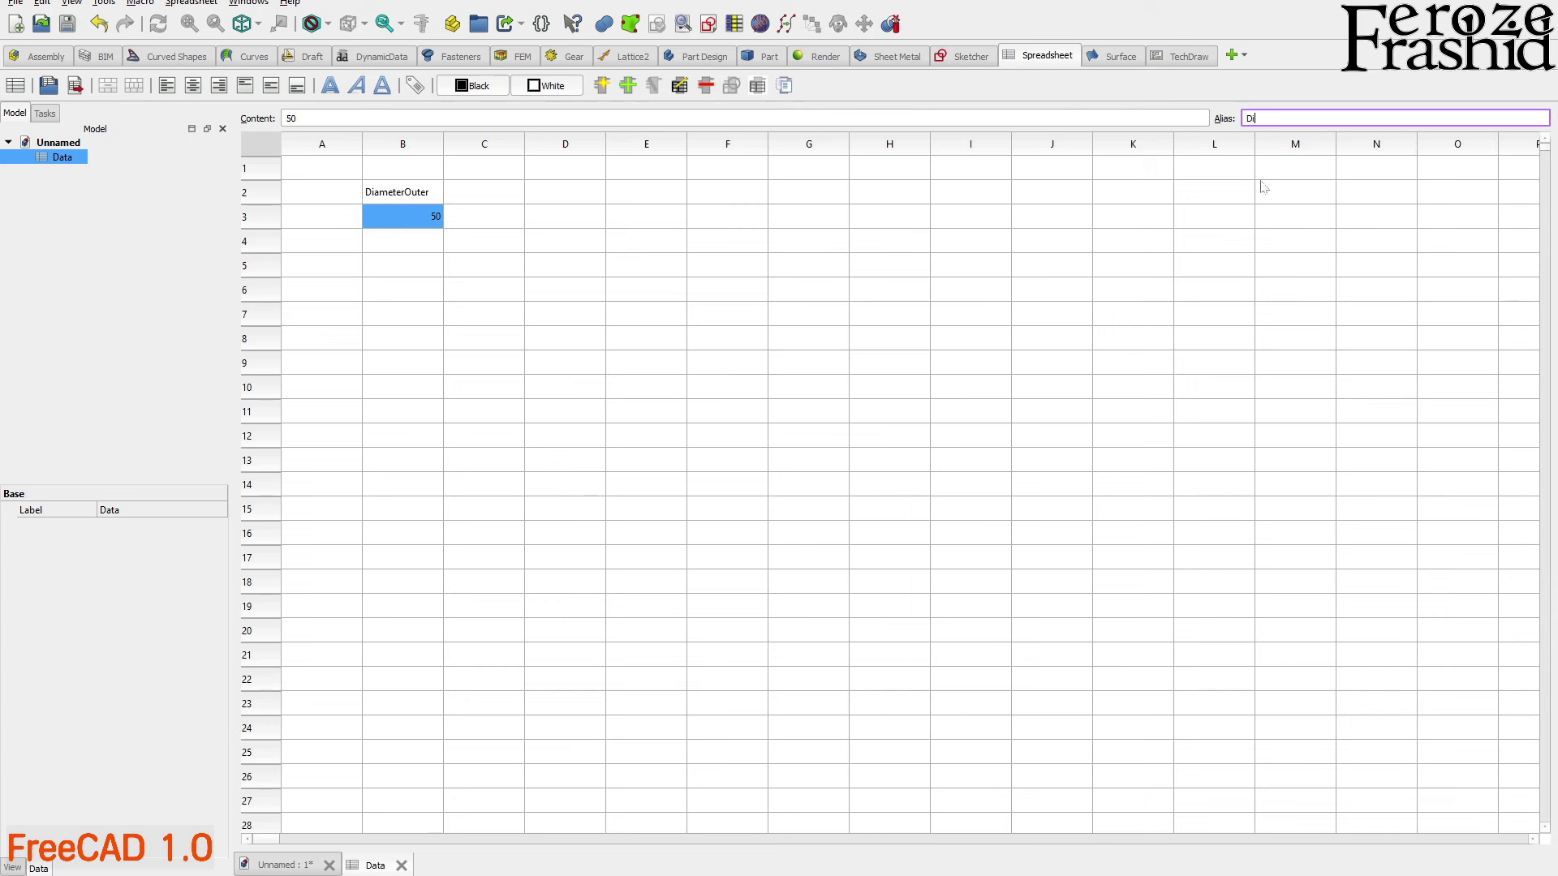
type("ameterOuter")
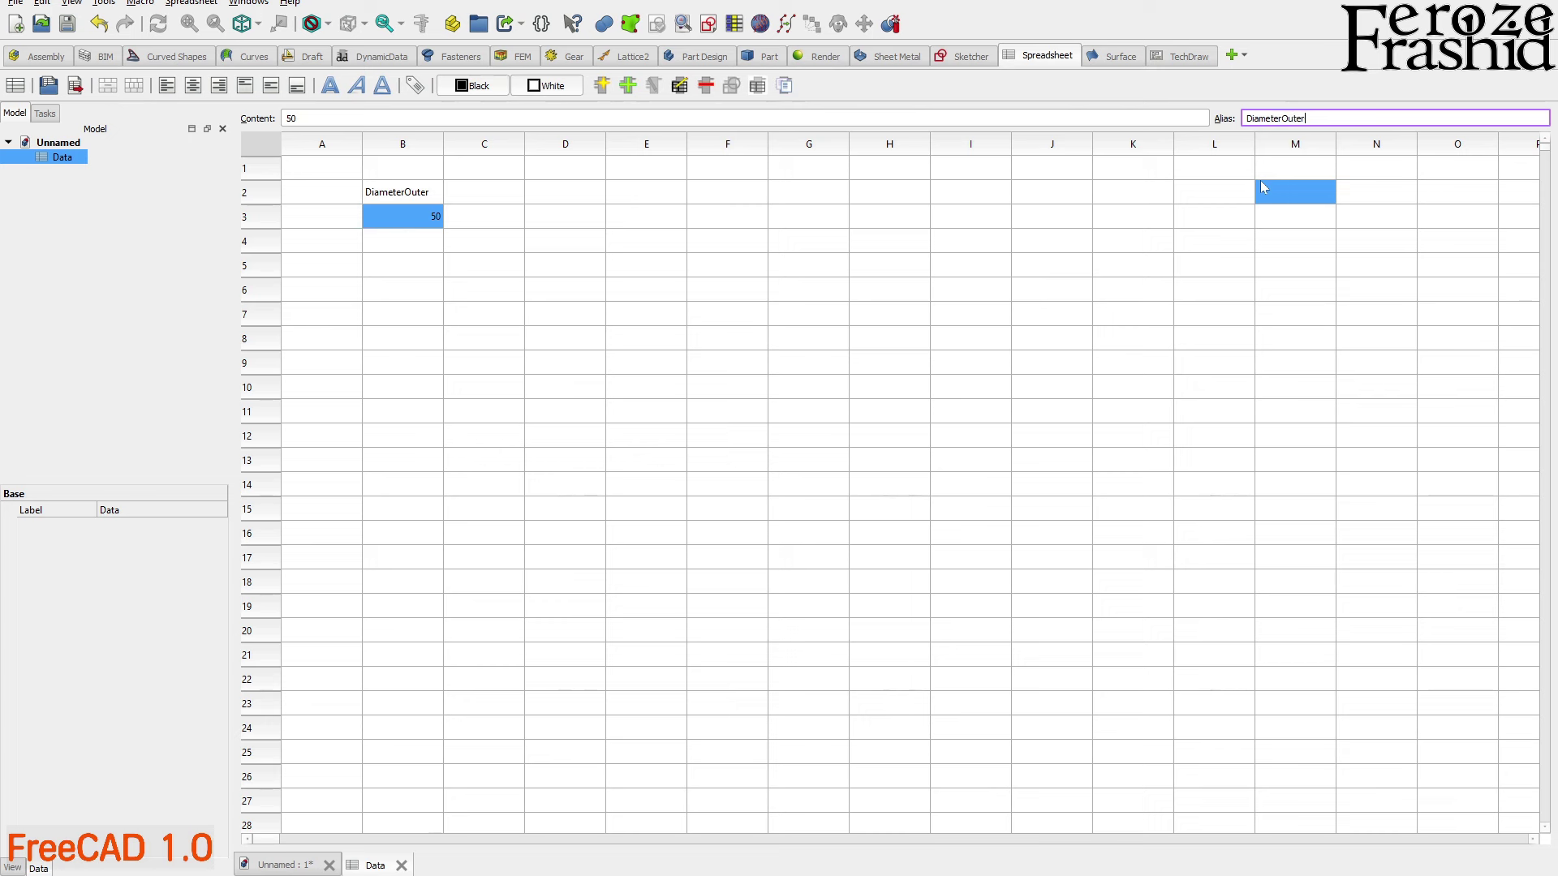
key("Return")
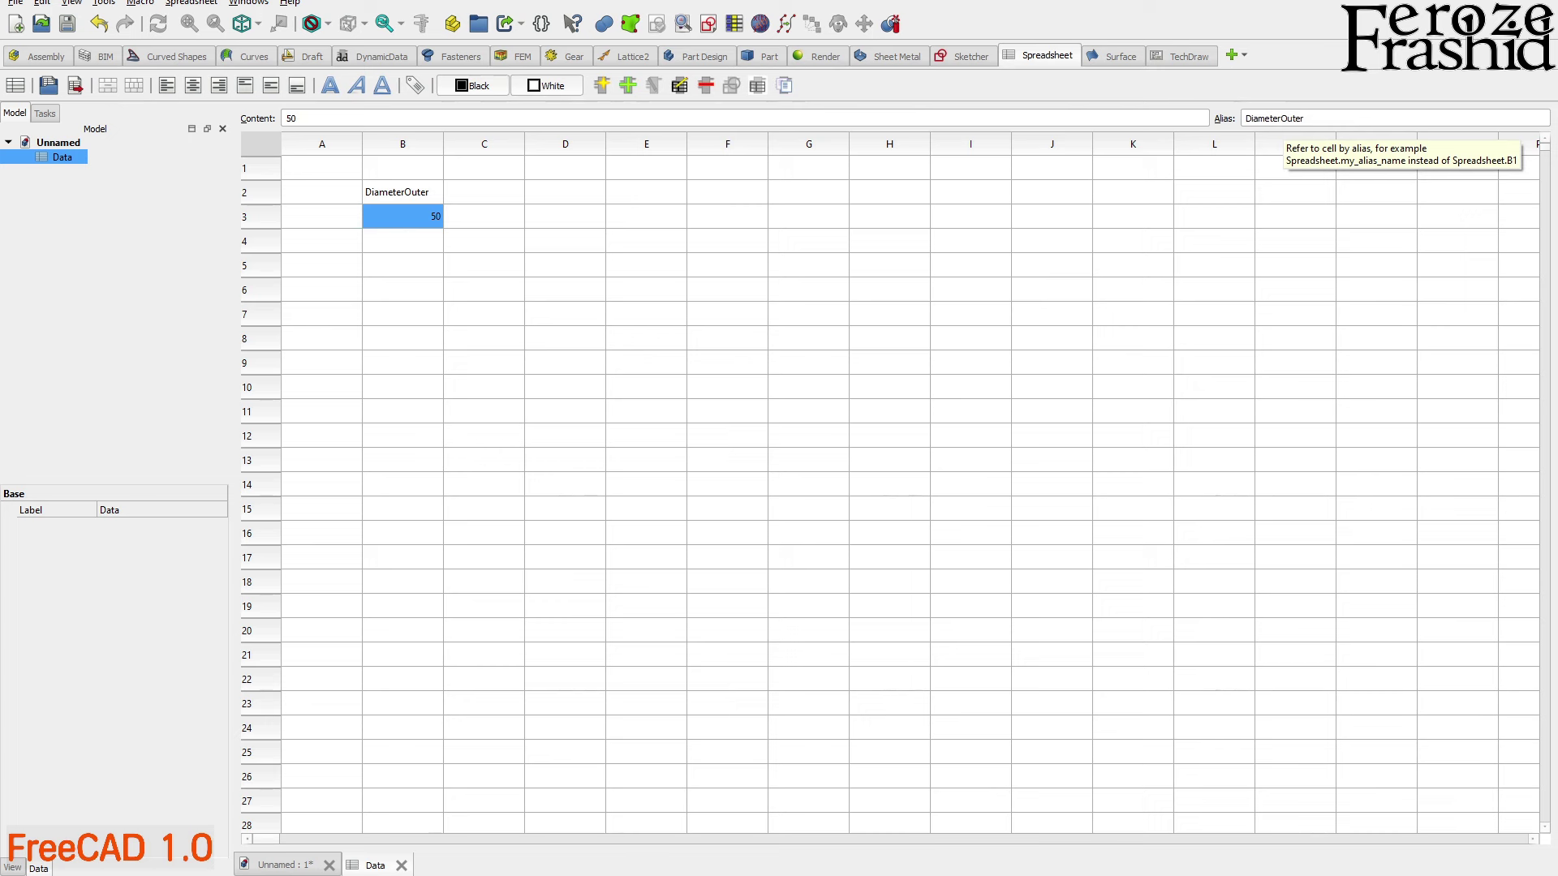
left_click(951, 296)
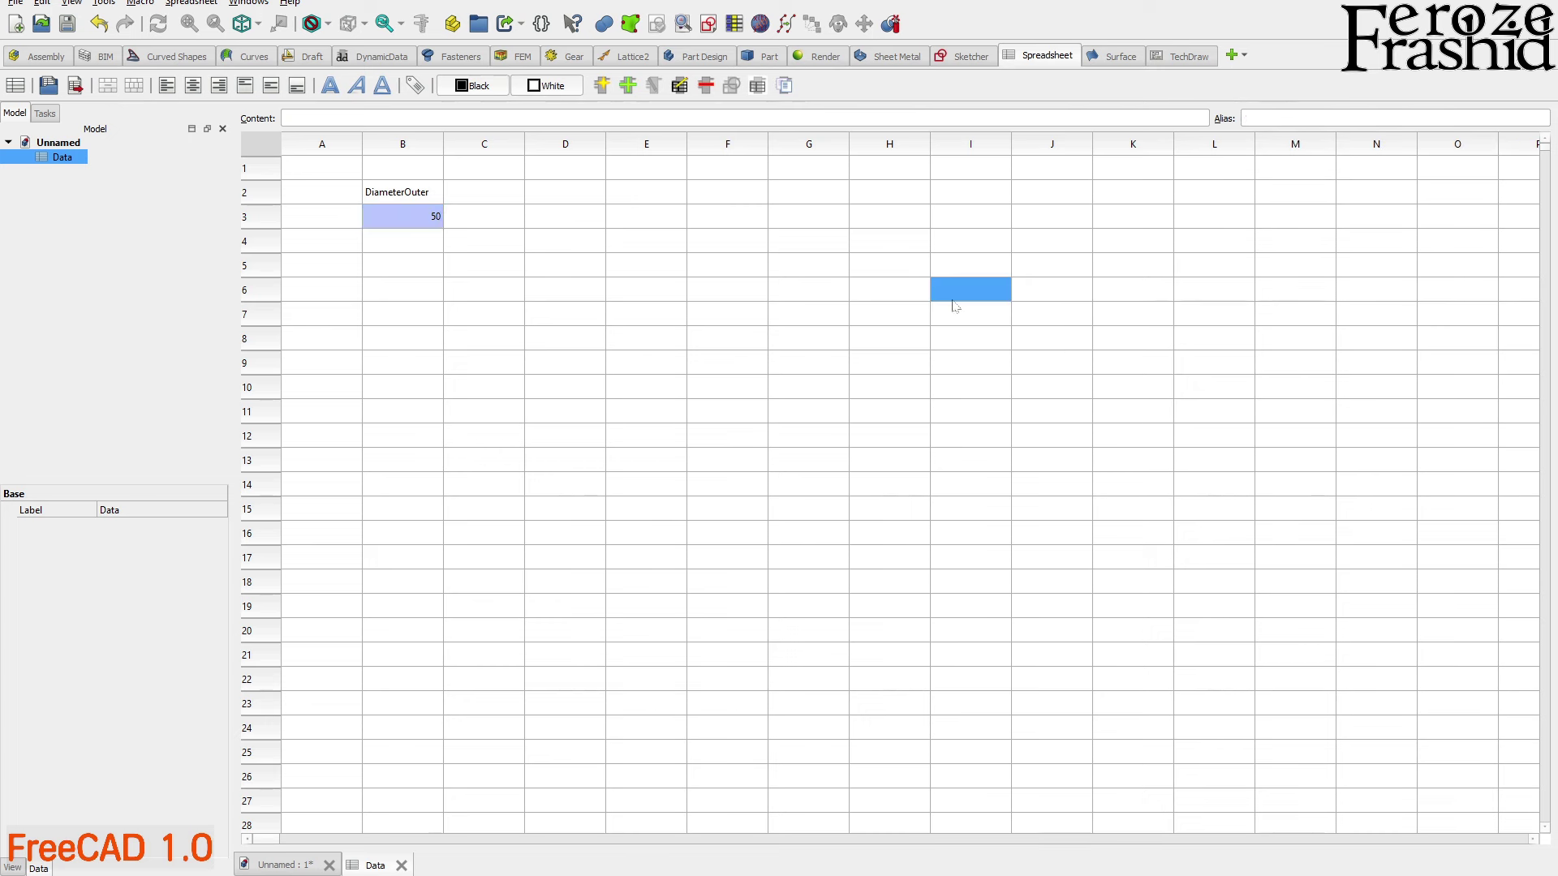
left_click(427, 199)
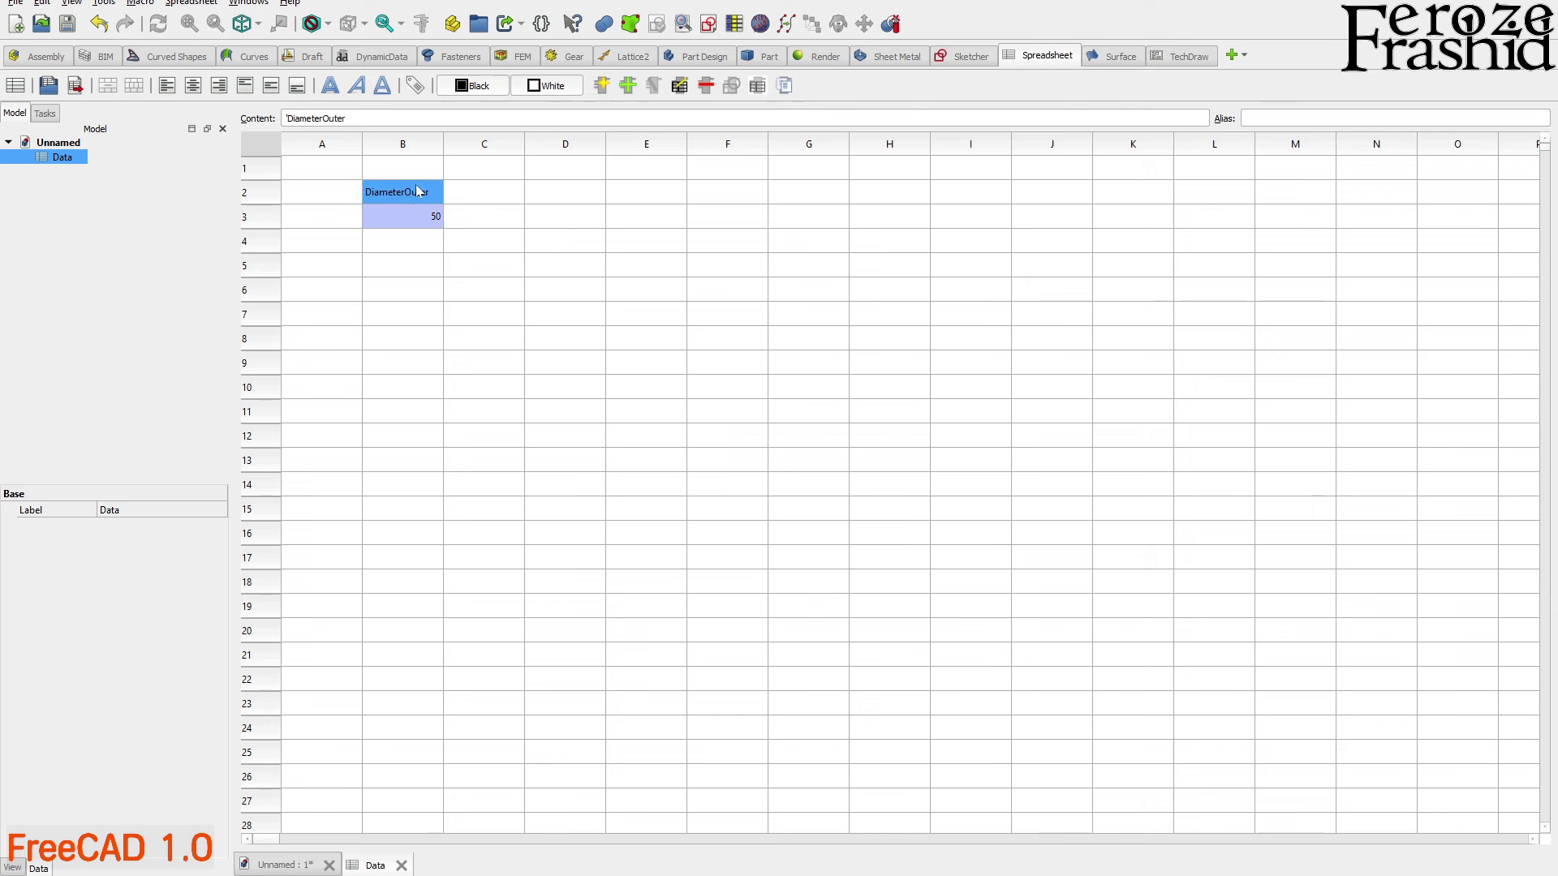
mouse_move(428, 218)
left_mouse_down()
mouse_move(425, 252)
mouse_move(430, 219)
left_mouse_up()
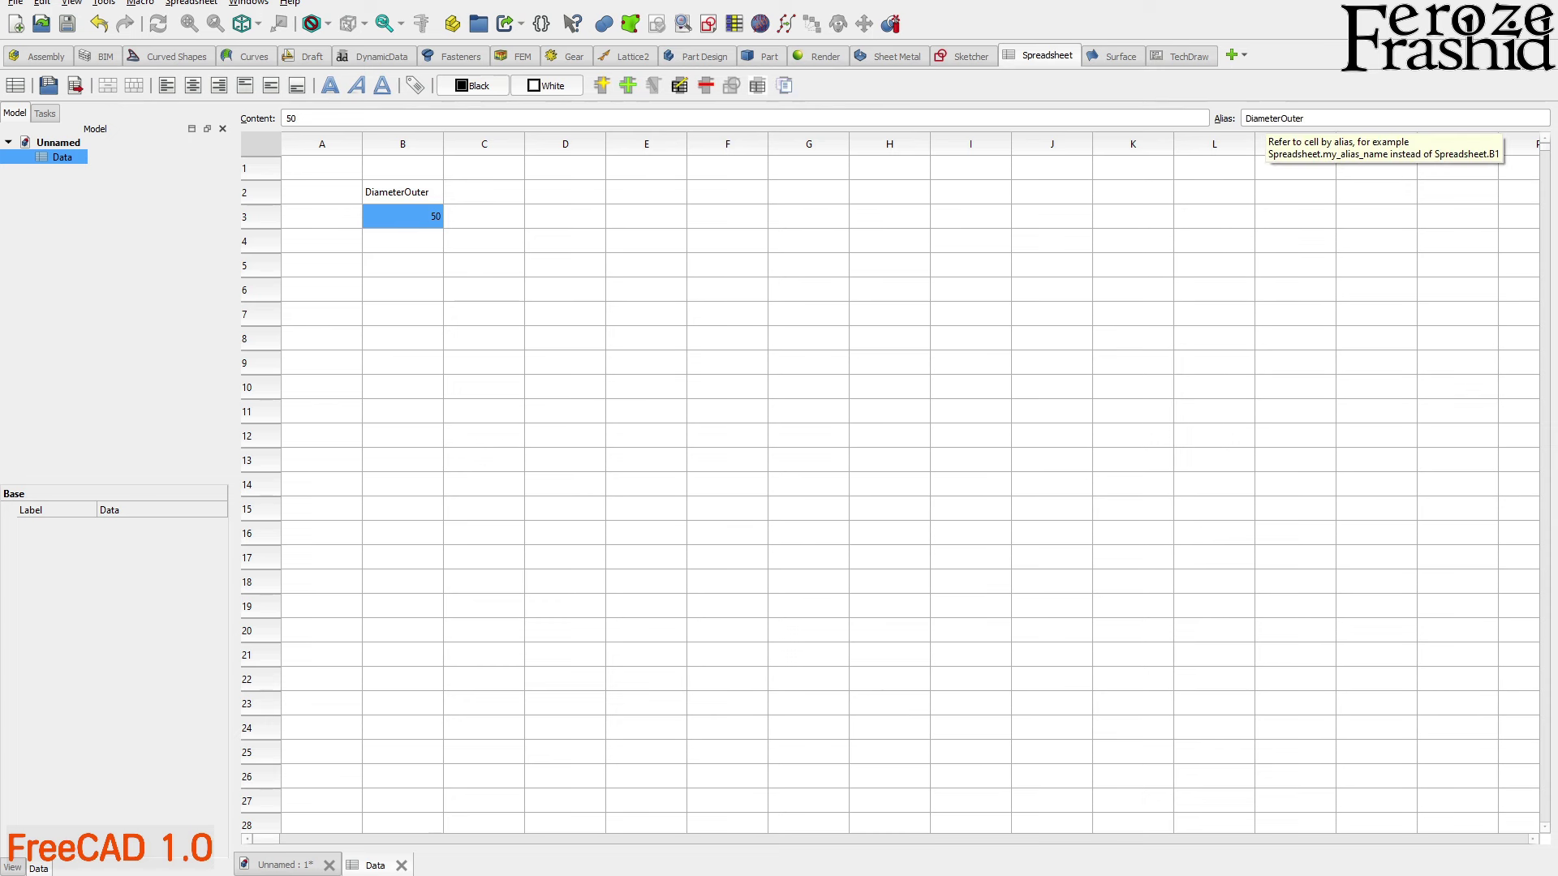
left_click(514, 295, "ctrl")
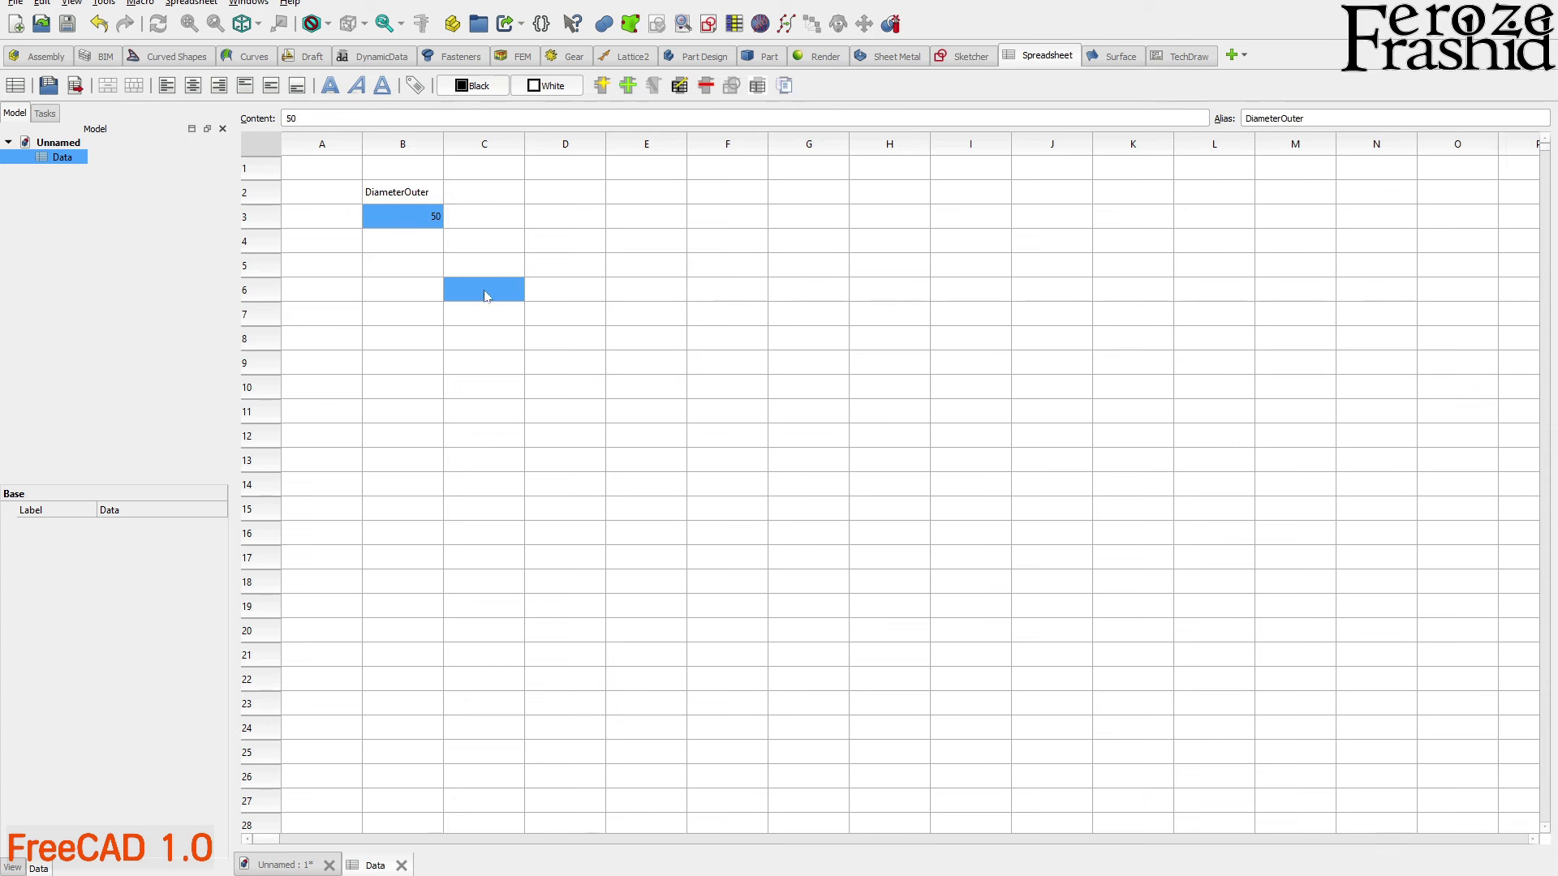
left_click(478, 240, "ctrl")
left_click(478, 197)
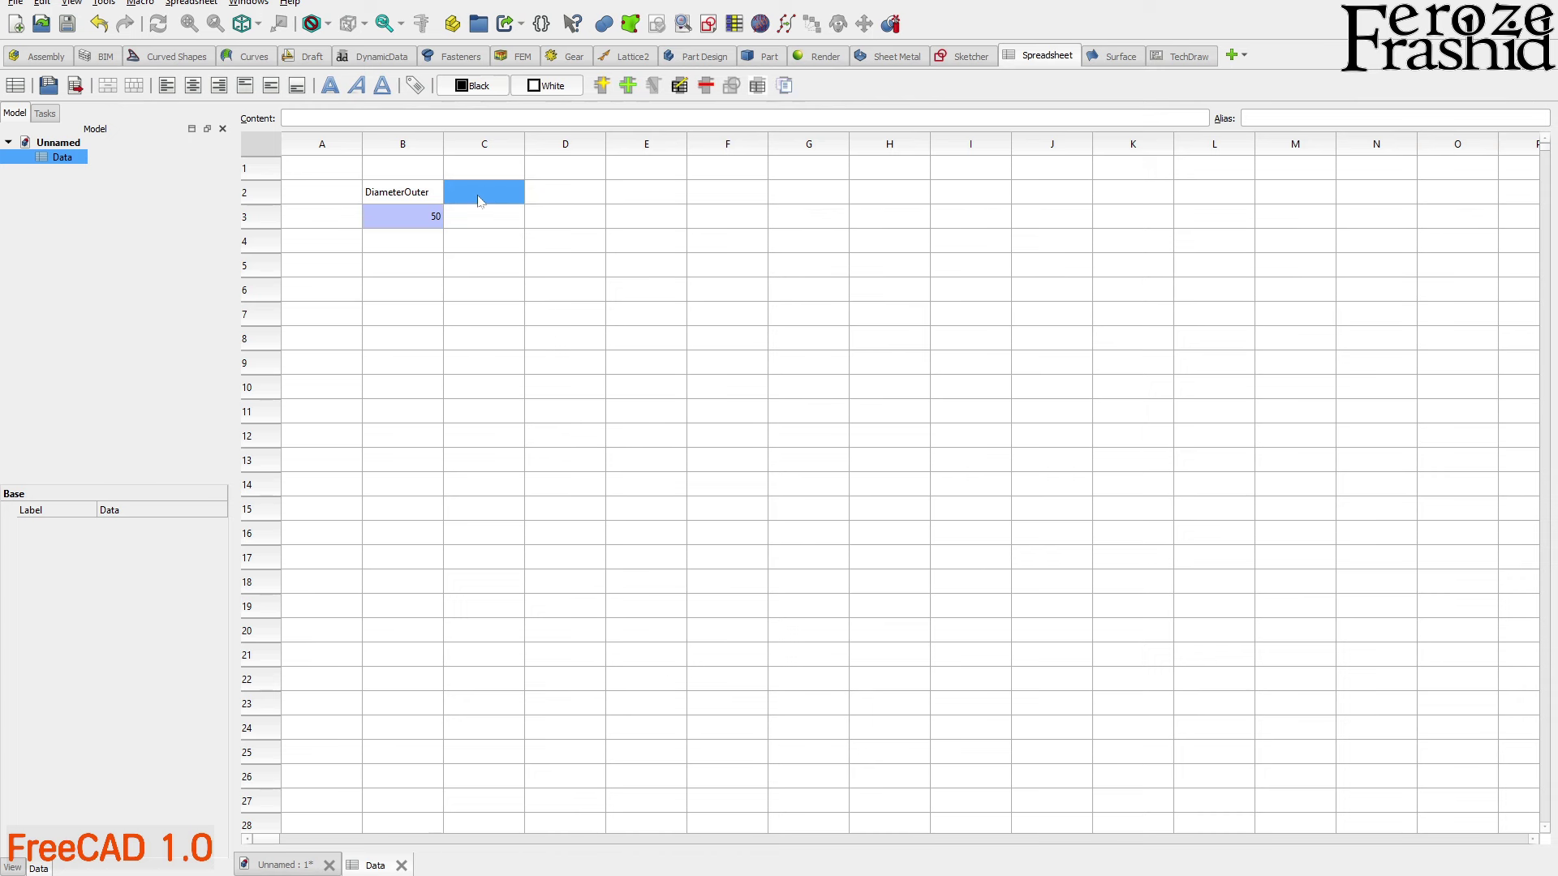
left_click(649, 264, "ctrl")
Enter the label RadiusInner in cell F6 and the value 50 in cell G6
left_click(733, 284)
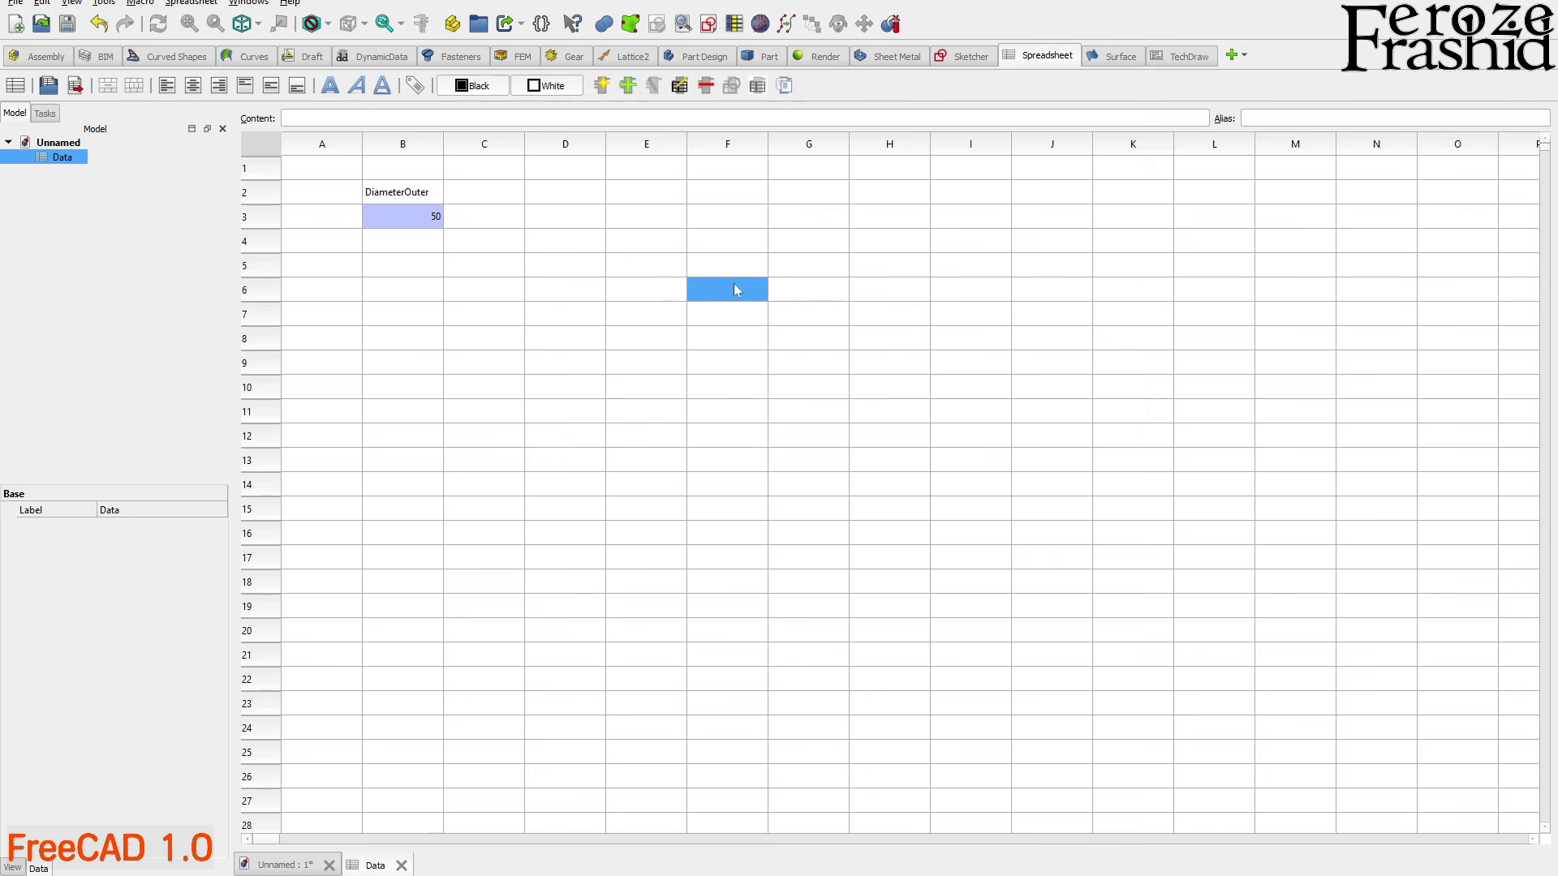
type("RadiusO")
key("BackSpace")
type("Inner")
key("Return")
left_click_drag(730, 314, 736, 290)
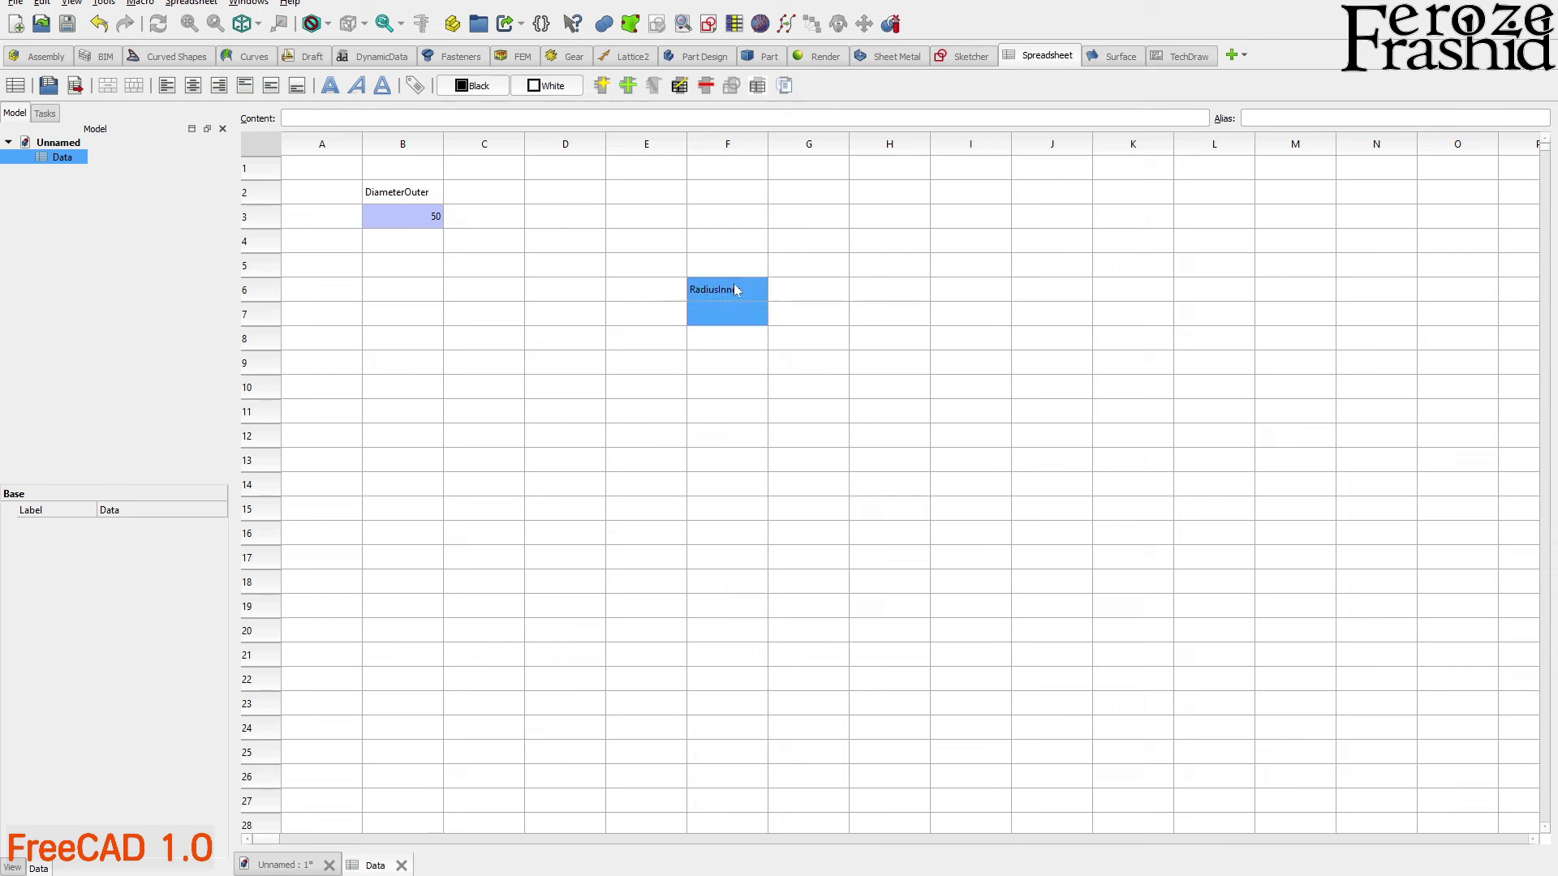
left_click(719, 365, "ctrl")
left_click(754, 313, "ctrl")
left_click(791, 294)
type("50")
key("Return")
Assign the alias RadiusInner to cell G6 of the Data spreadsheet
left_click(814, 403)
left_click(829, 294, "ctrl")
left_click(829, 293)
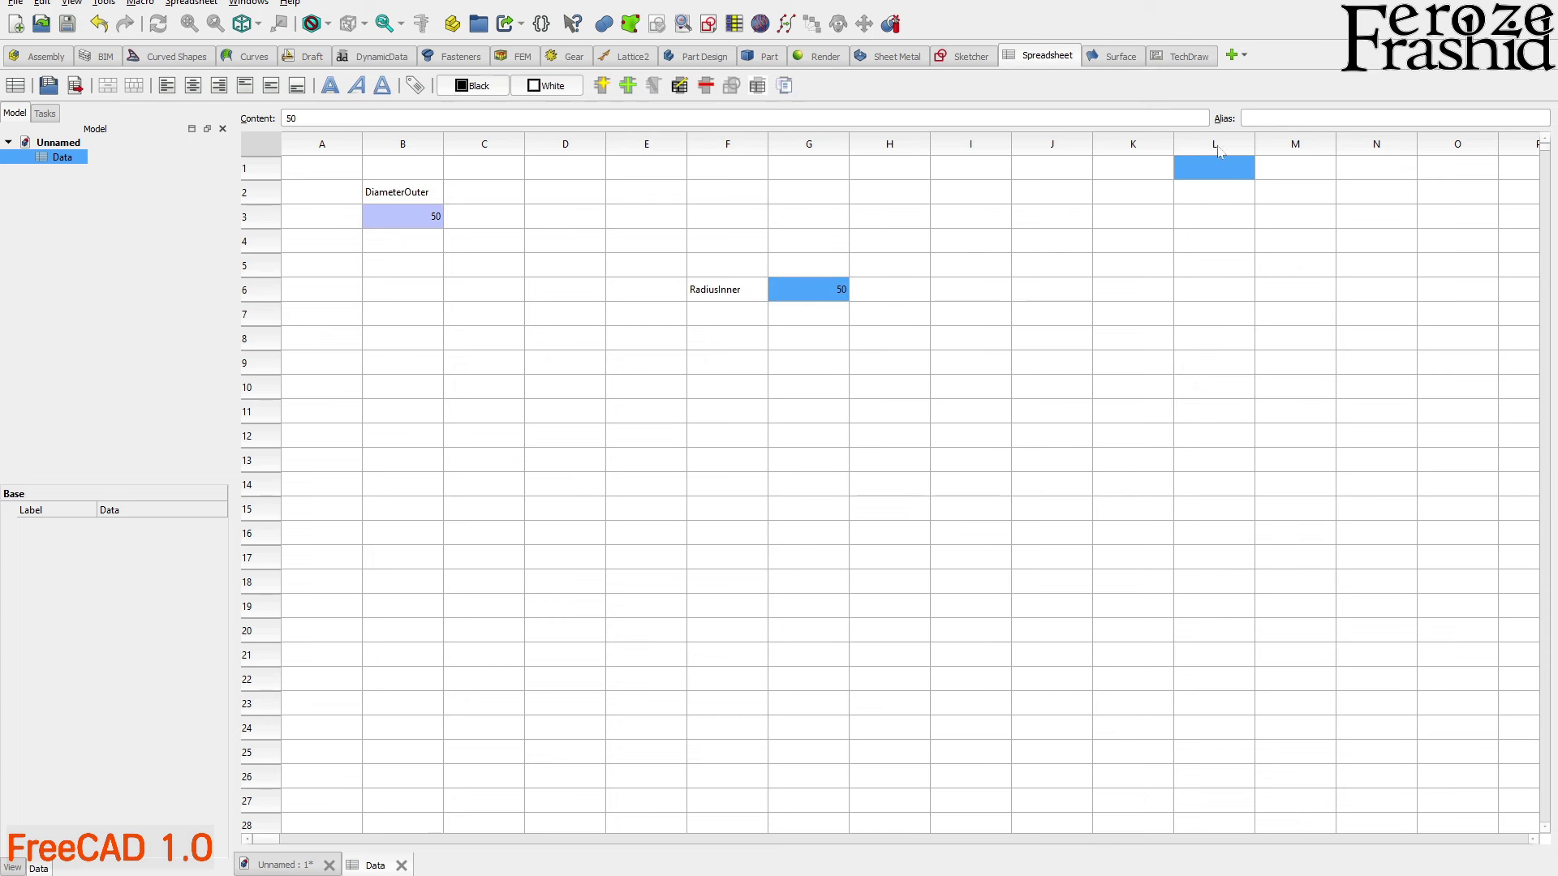
left_click(1254, 119)
type("R")
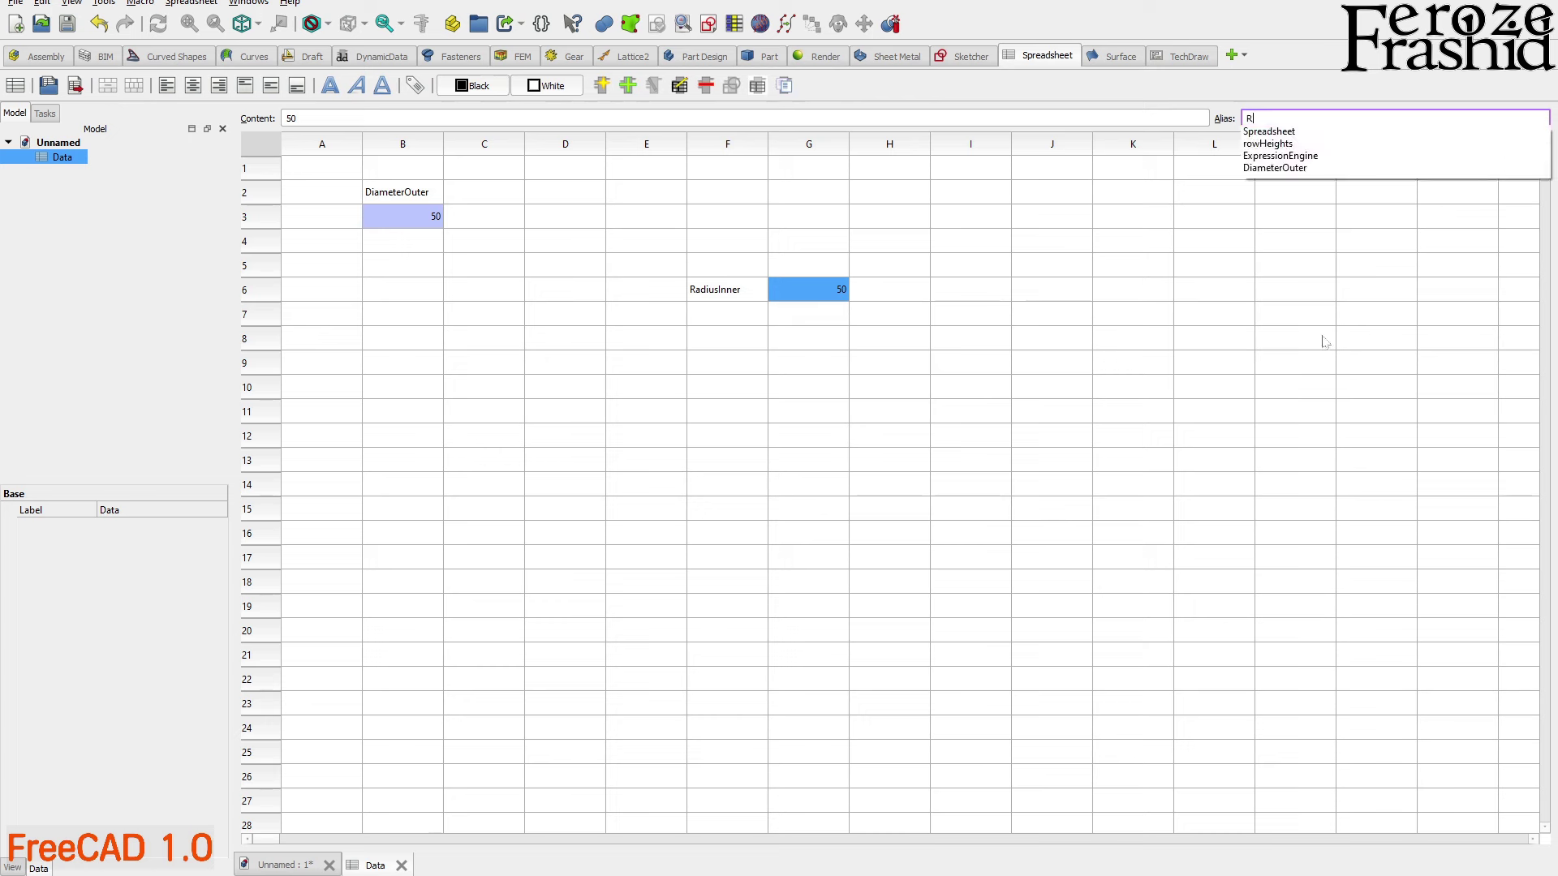
type("adiusInner")
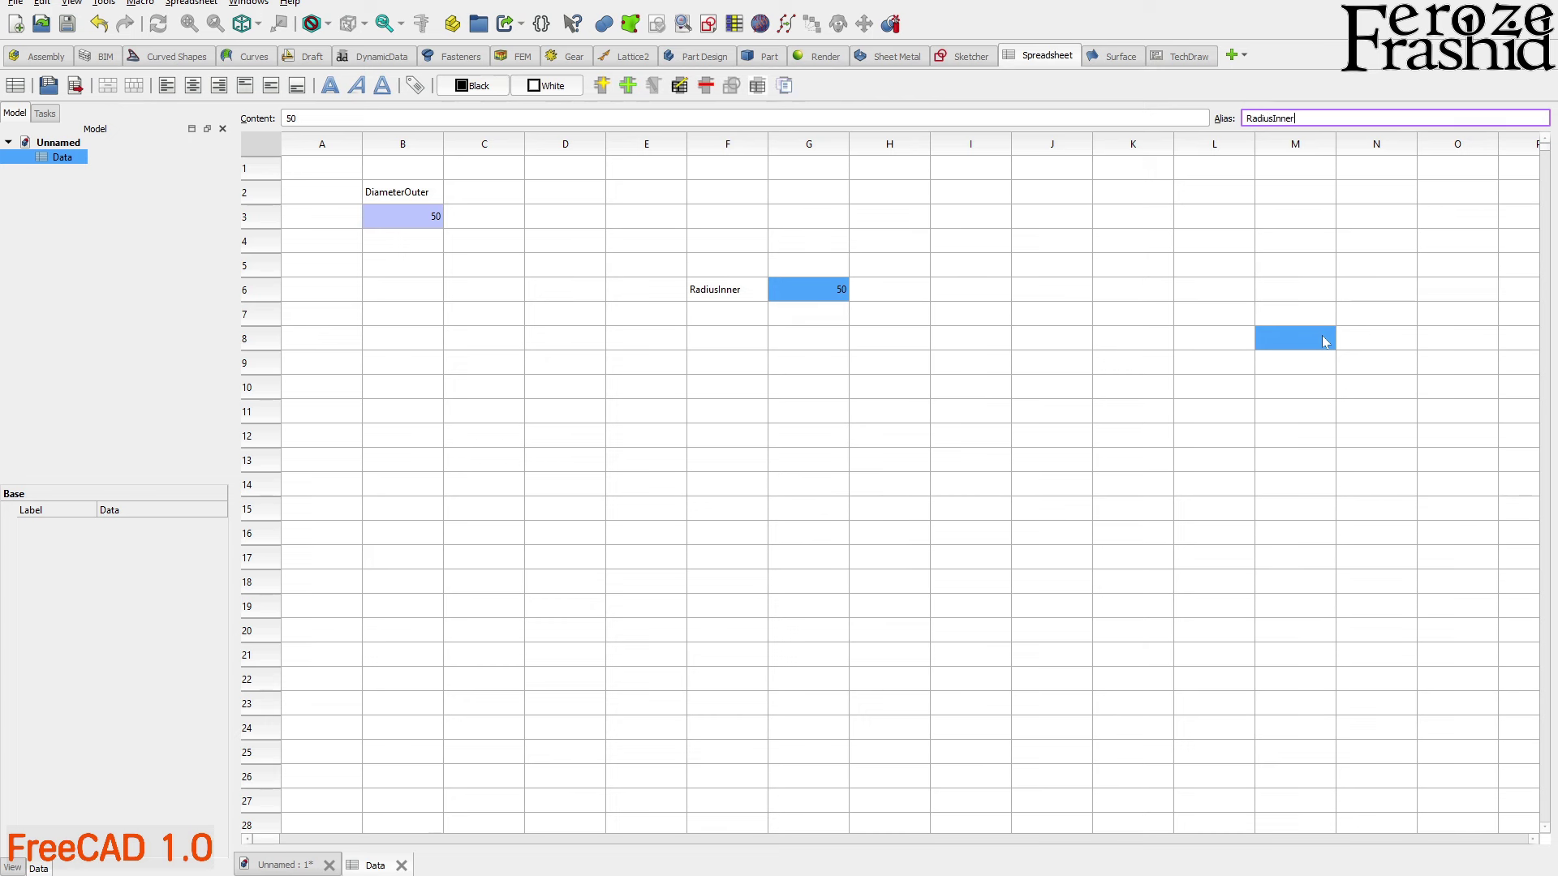
key("Return")
Delete the RadiusInner label and its aliased value from cells F6 and G6
left_click(847, 436)
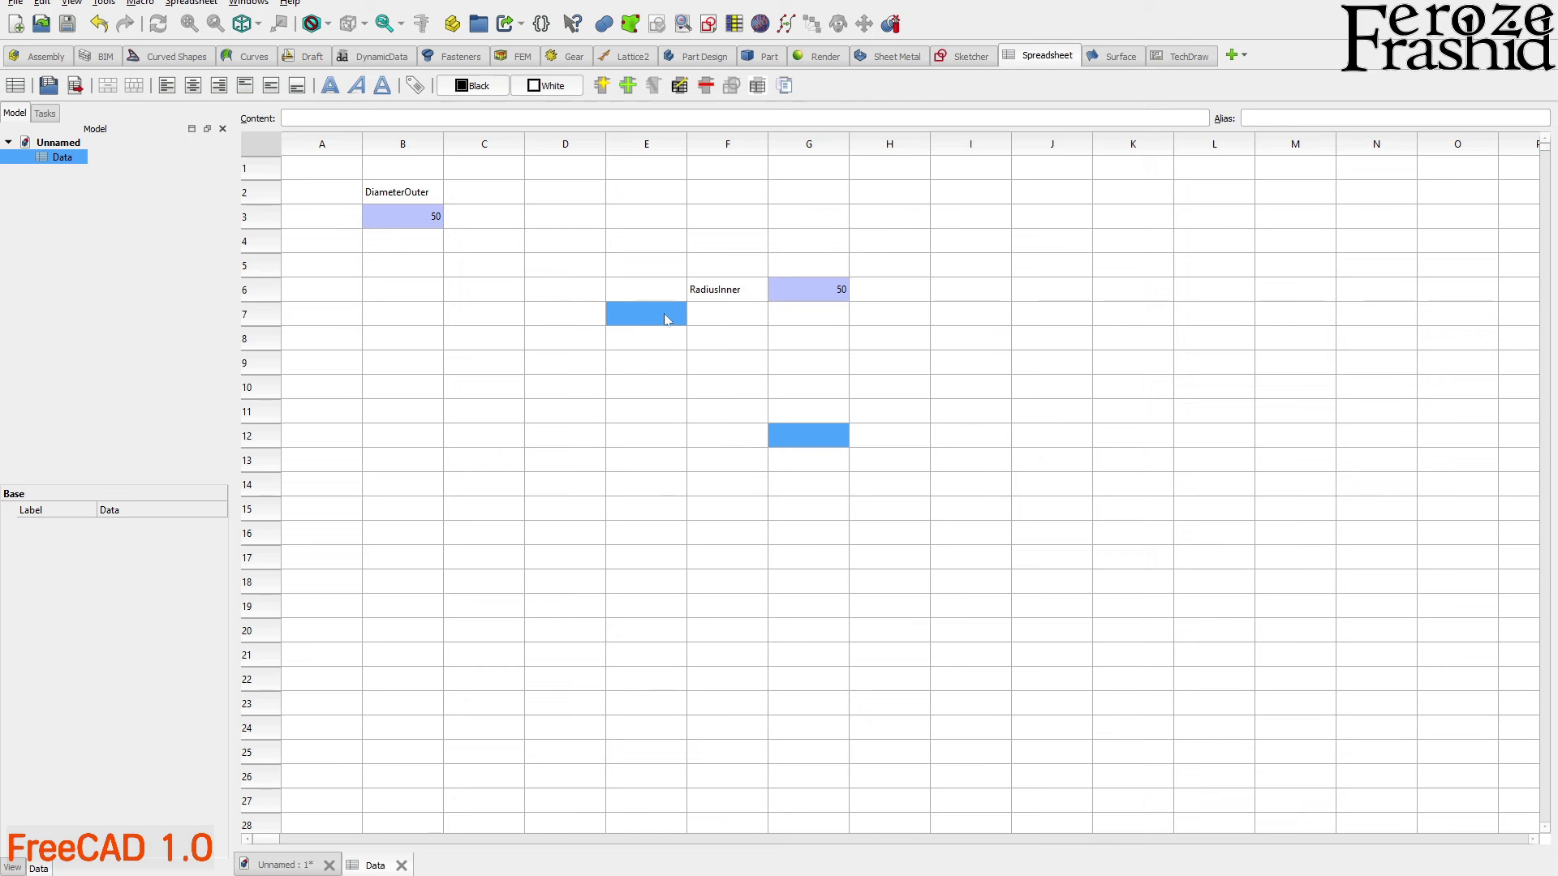
left_click_drag(714, 265, 875, 357)
key("Delete")
left_click_drag(803, 410, 779, 397)
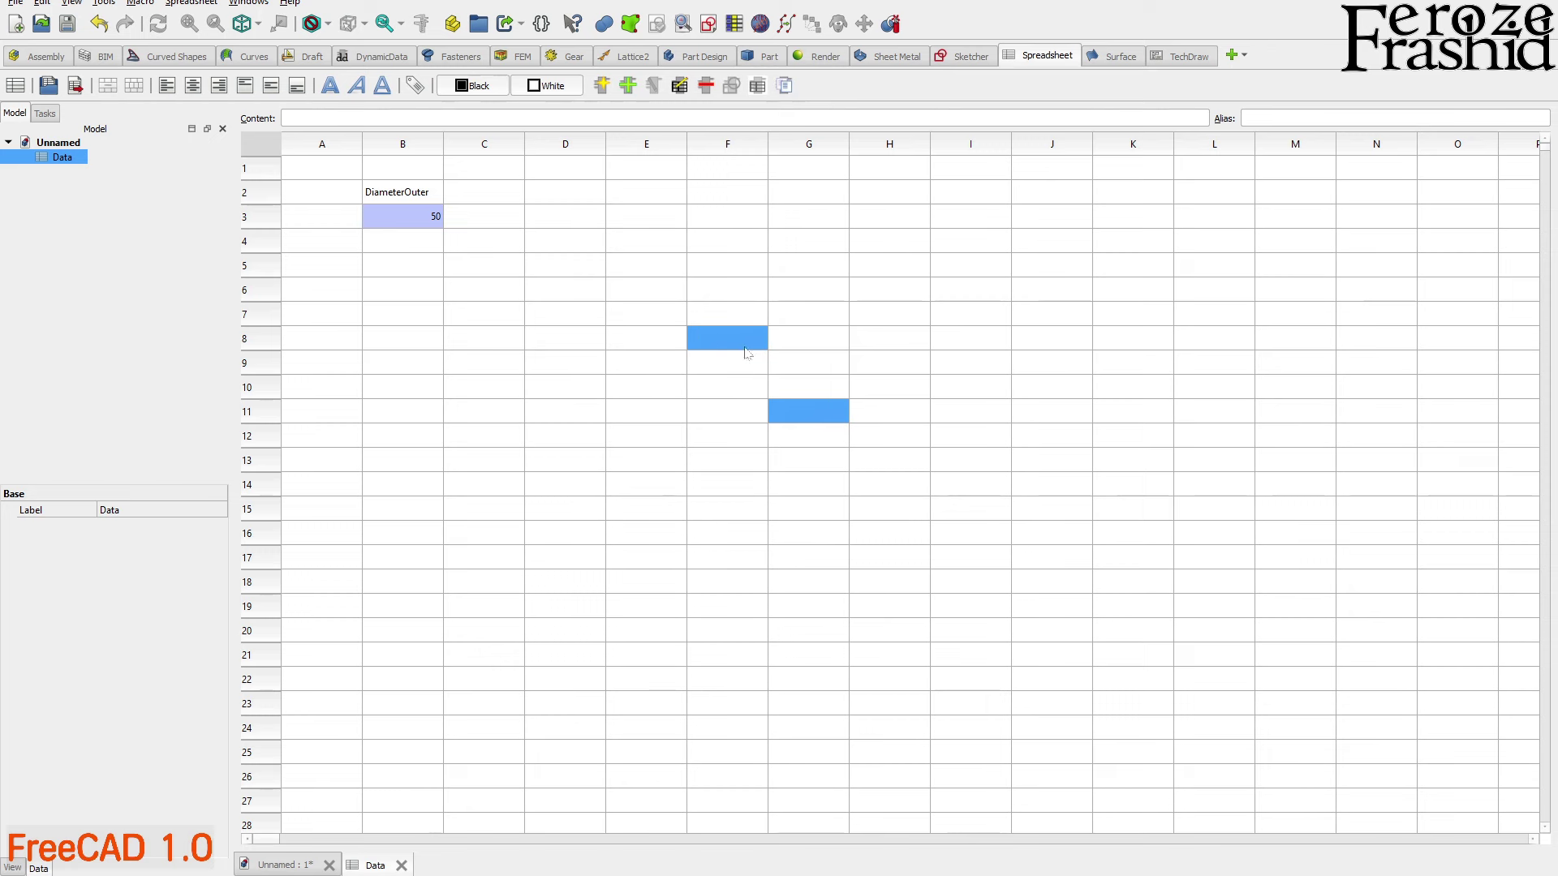
Fill cells E4 to E8 with the placeholder labels sfas, safds, safds, safd and sasfasd
left_click(633, 254)
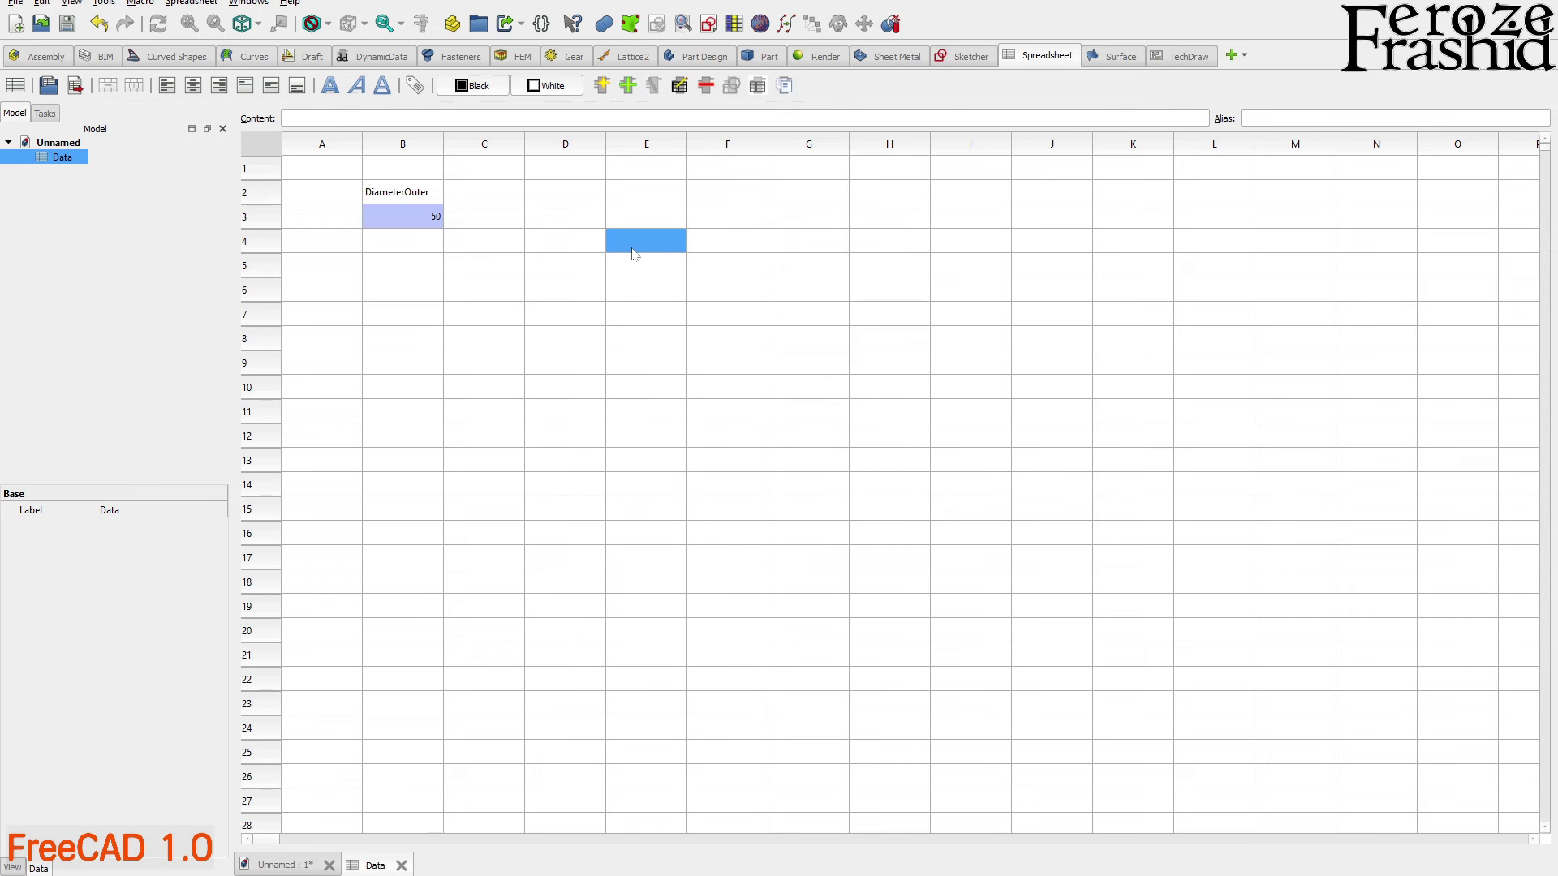
type("sfas")
key("Return")
type("safds")
key("Return")
type("safds")
key("Return")
type("safd")
key("Return")
type("sasfasd")
key("Return")
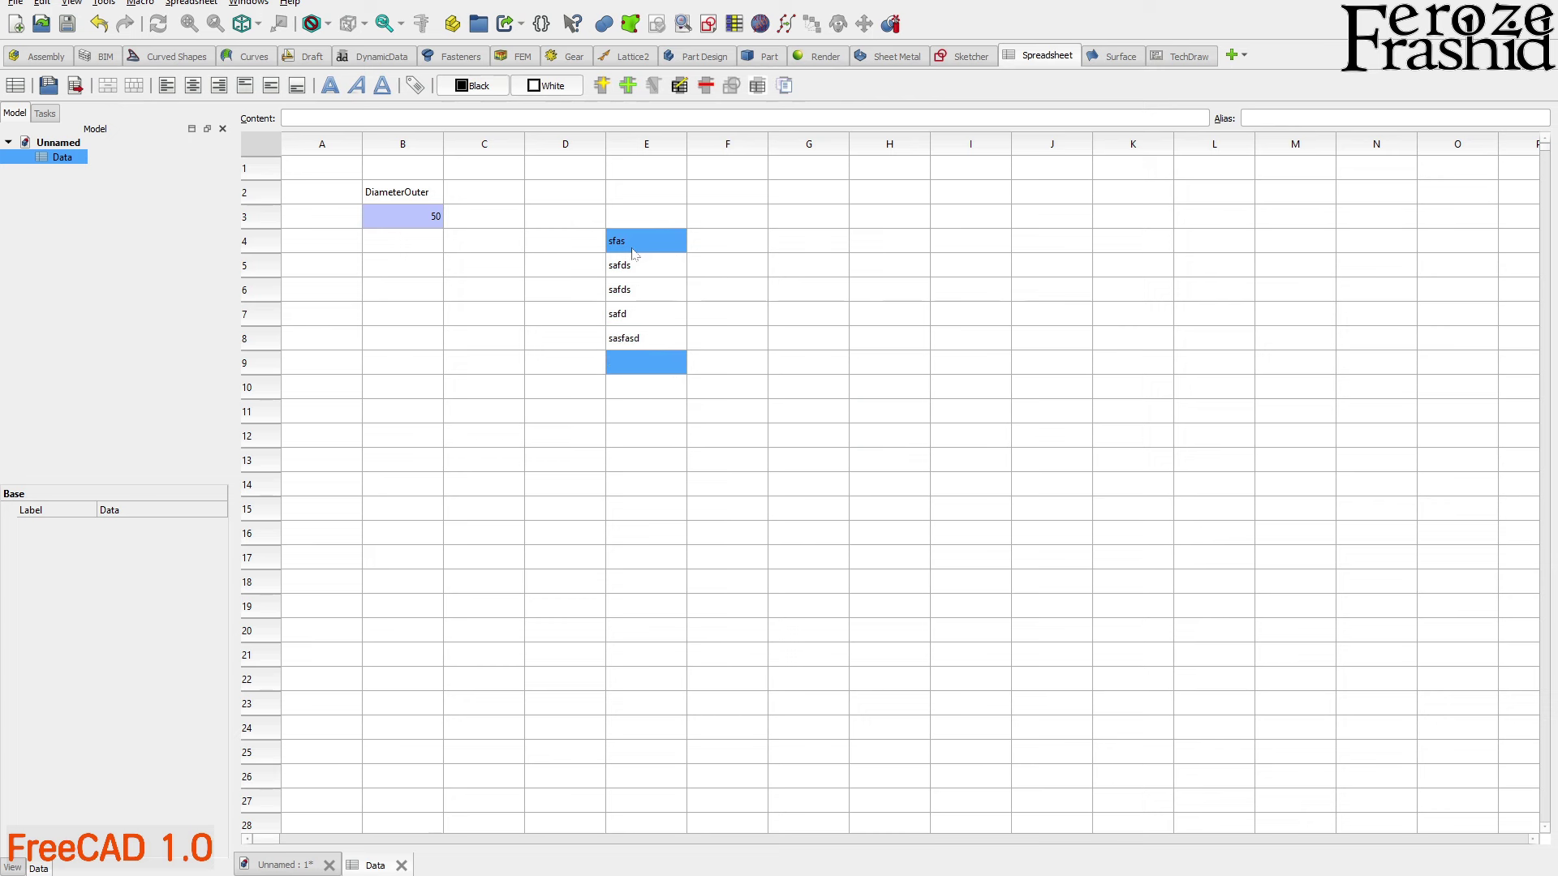
left_click(632, 460)
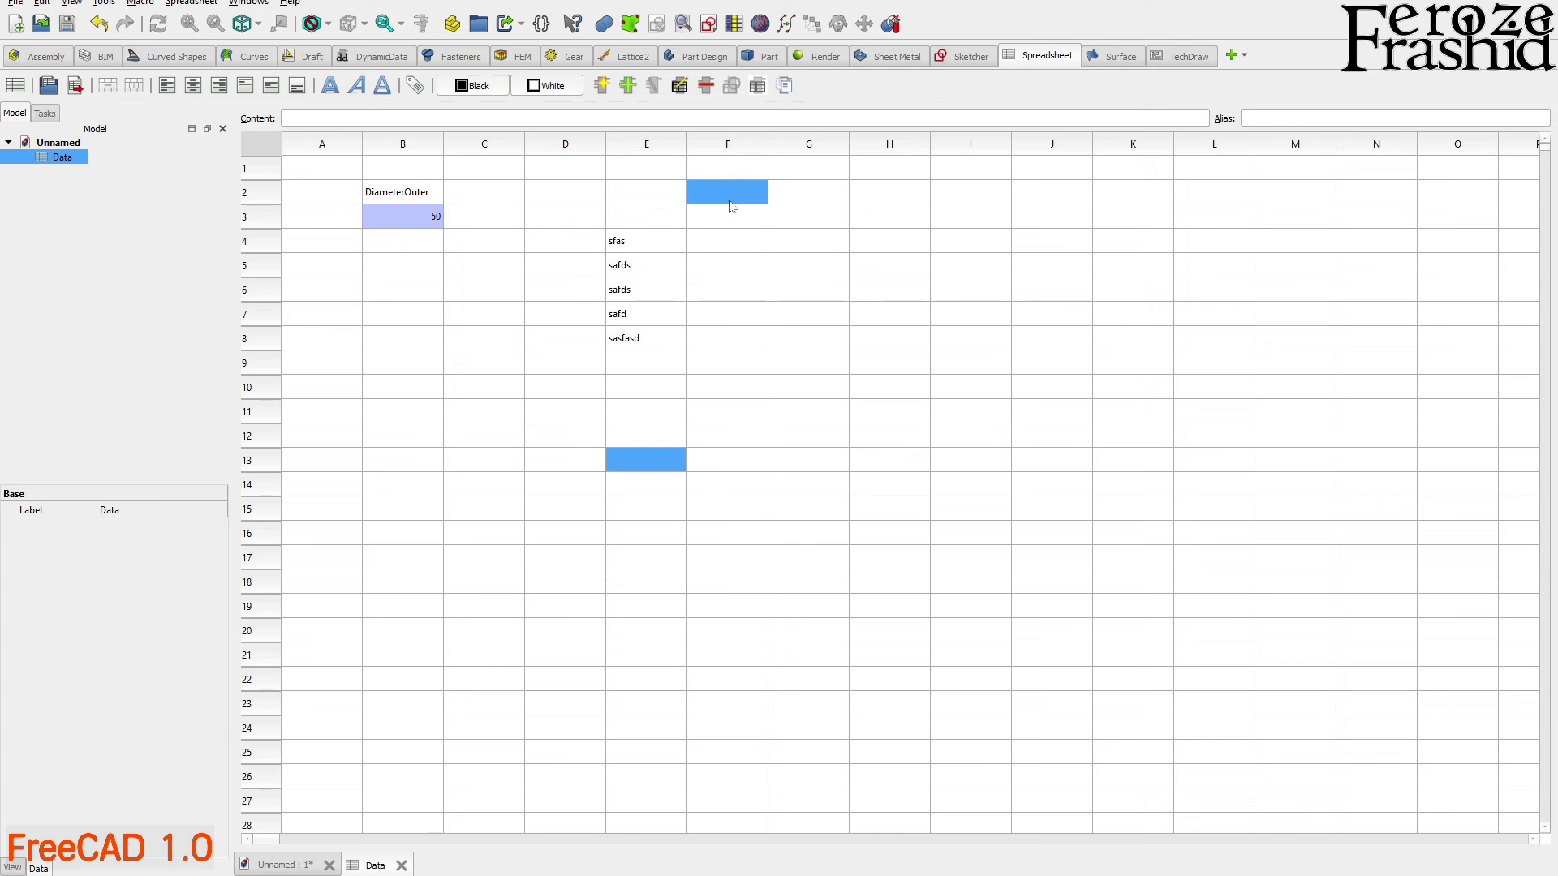
left_click(430, 216)
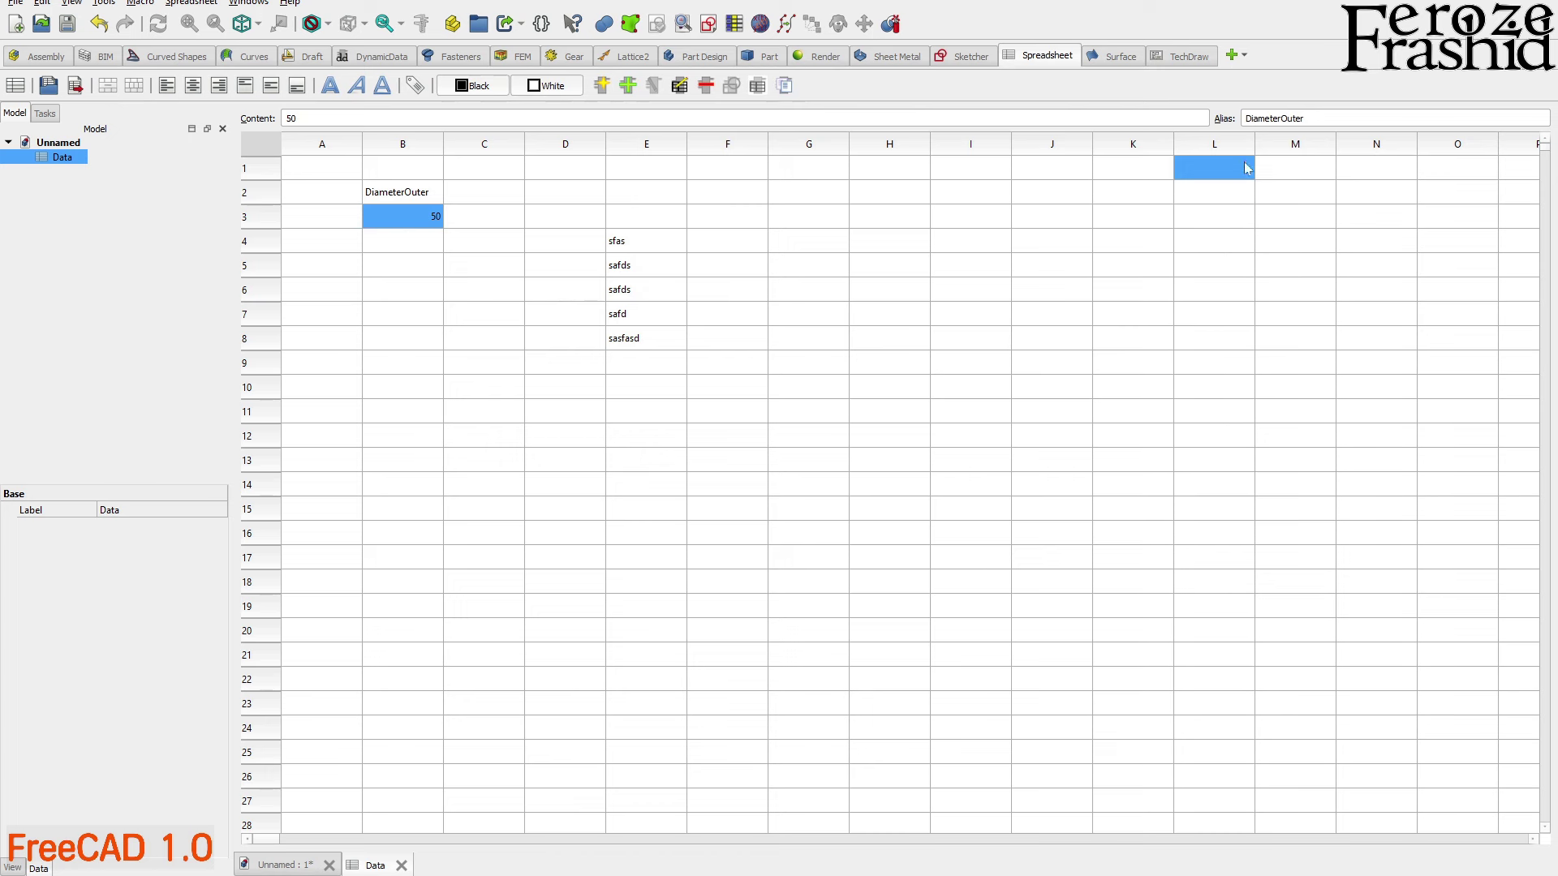
left_click(565, 459)
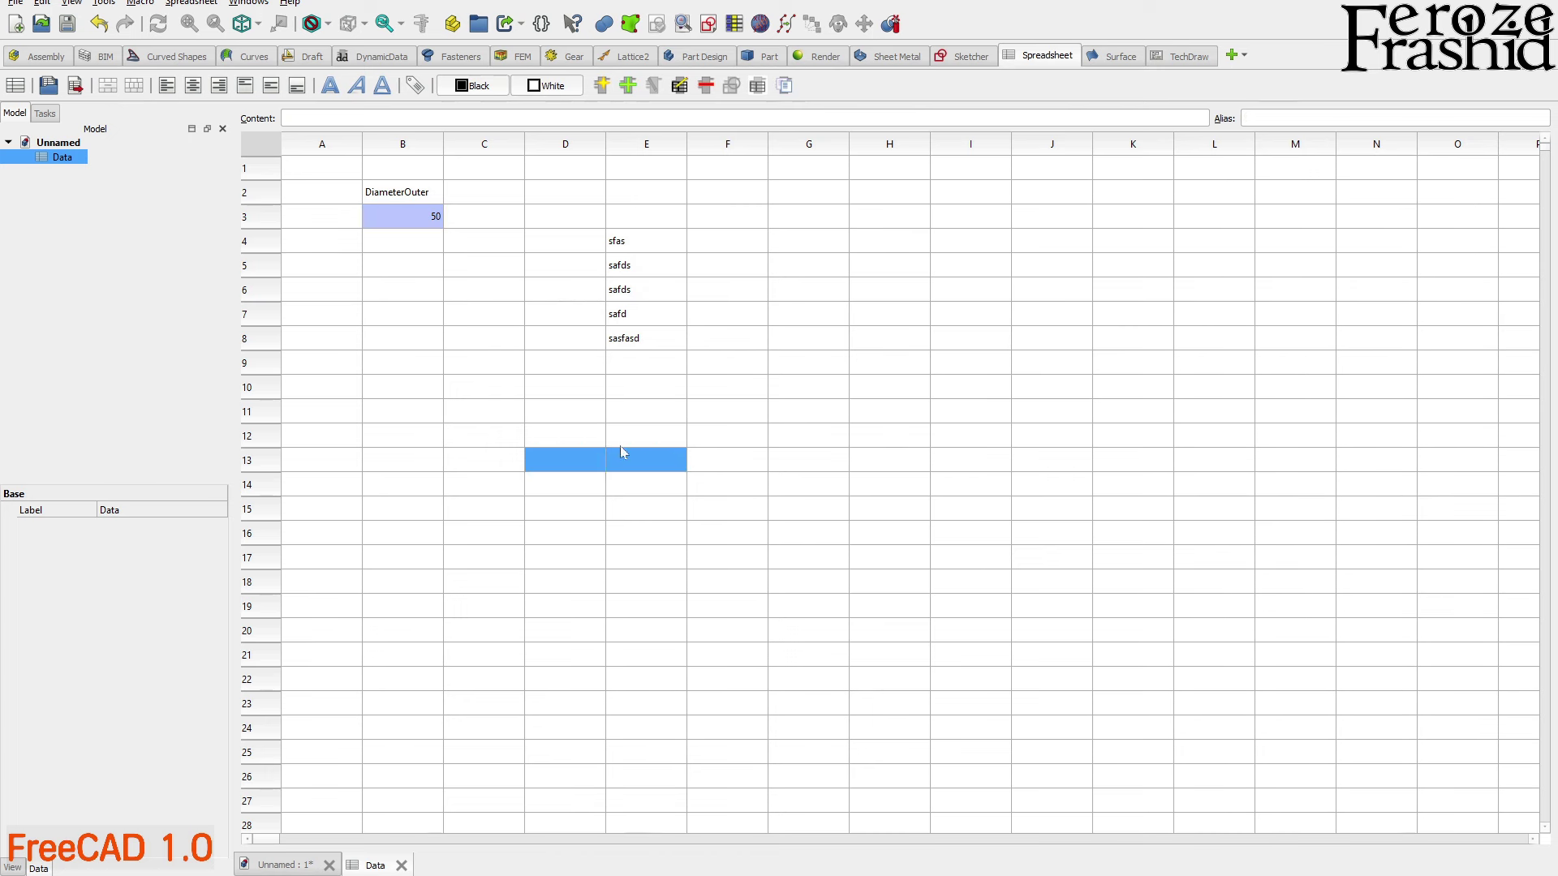
Run the EasyAlias macro on the labels in E4 to E8 to alias the neighbouring cells in column F
left_click_drag(650, 240, 642, 331)
left_click(644, 357, "shift")
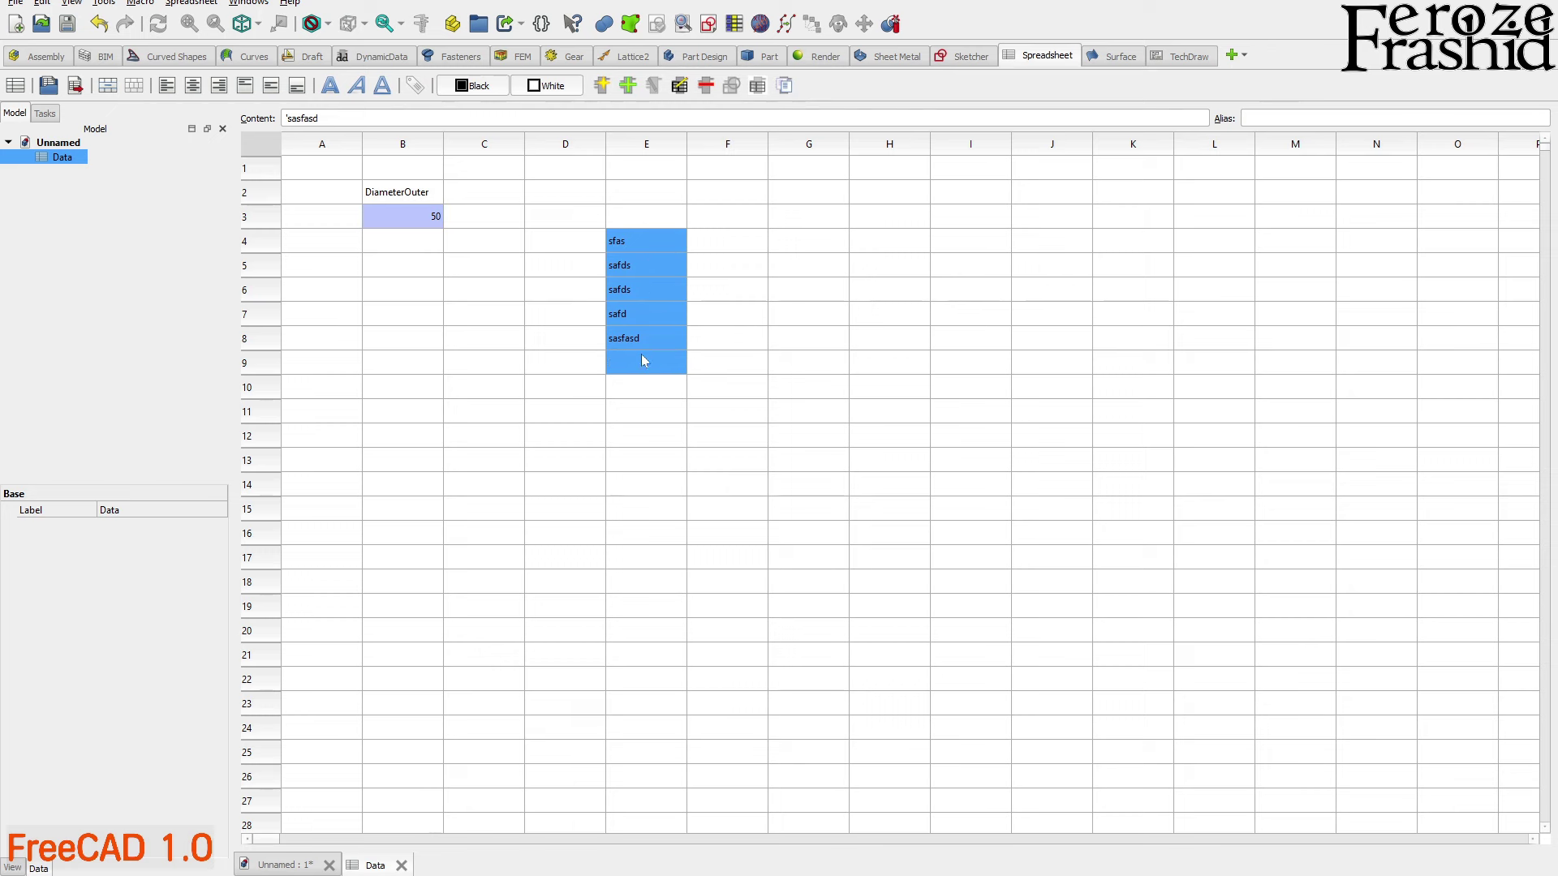
left_click(643, 363, "ctrl")
left_click(678, 168, "ctrl")
left_click(678, 168, "ctrl")
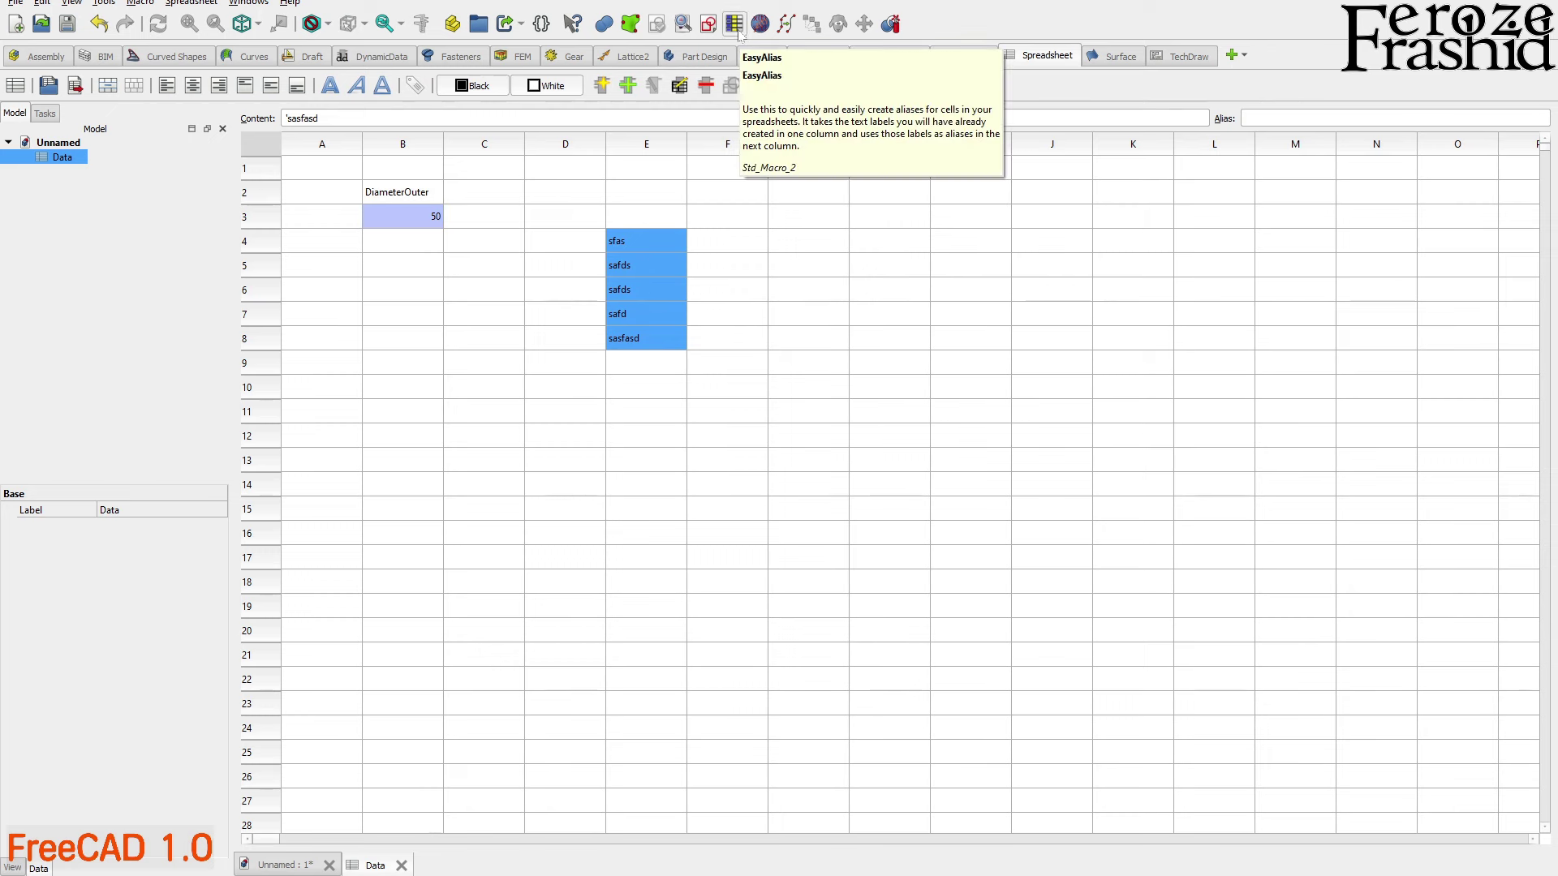
left_click(734, 23)
left_click(920, 485)
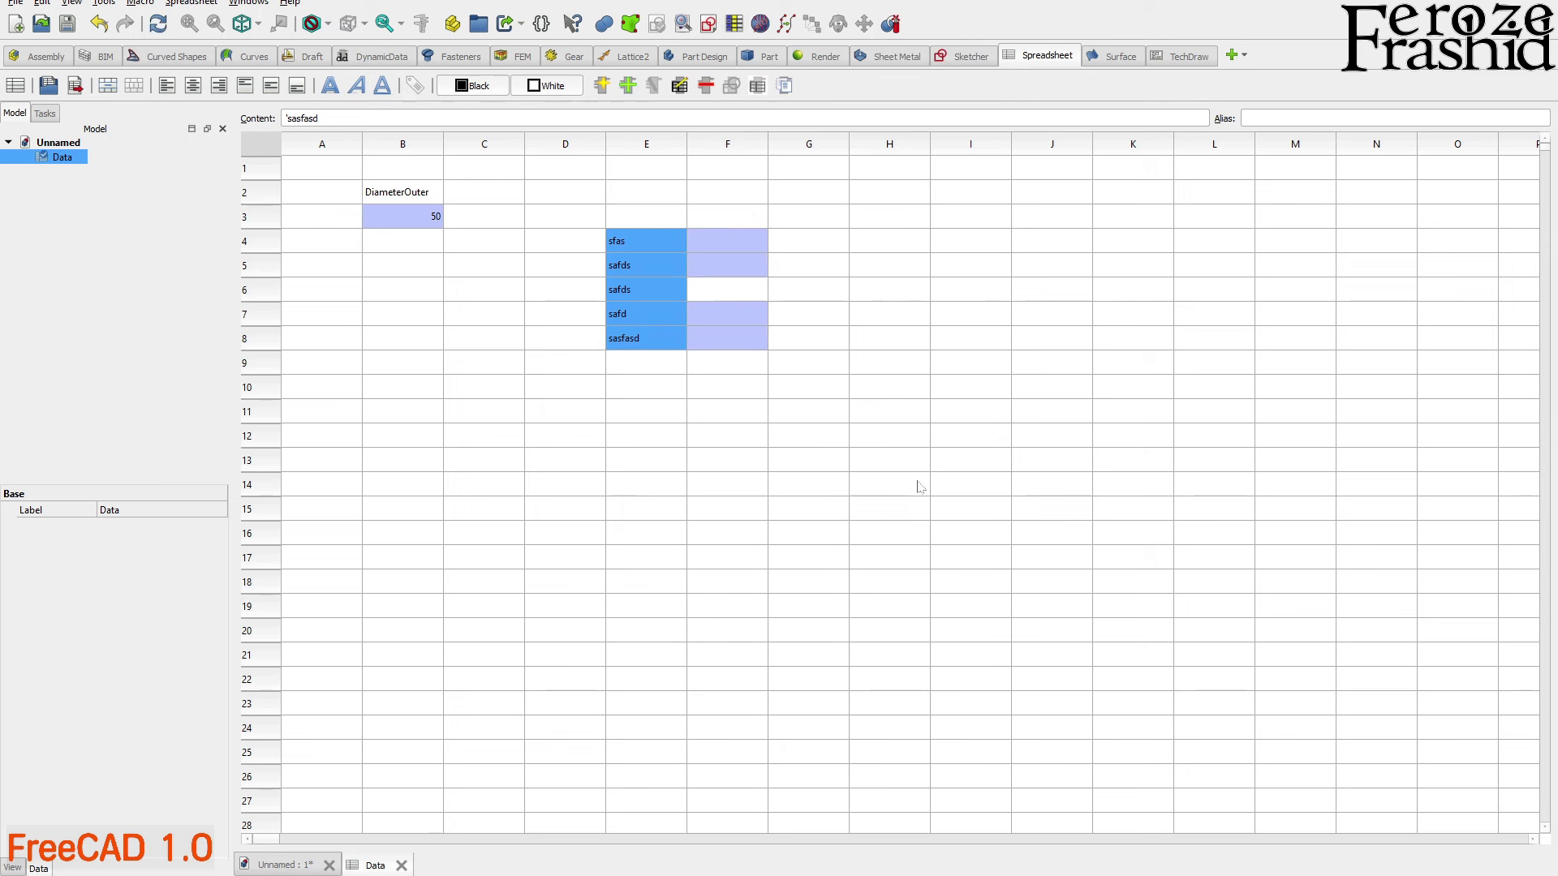
Examine the aliases assigned to the cells beside the placeholder labels in column F
left_click(803, 509)
left_click(727, 314)
left_click(723, 268, "ctrl")
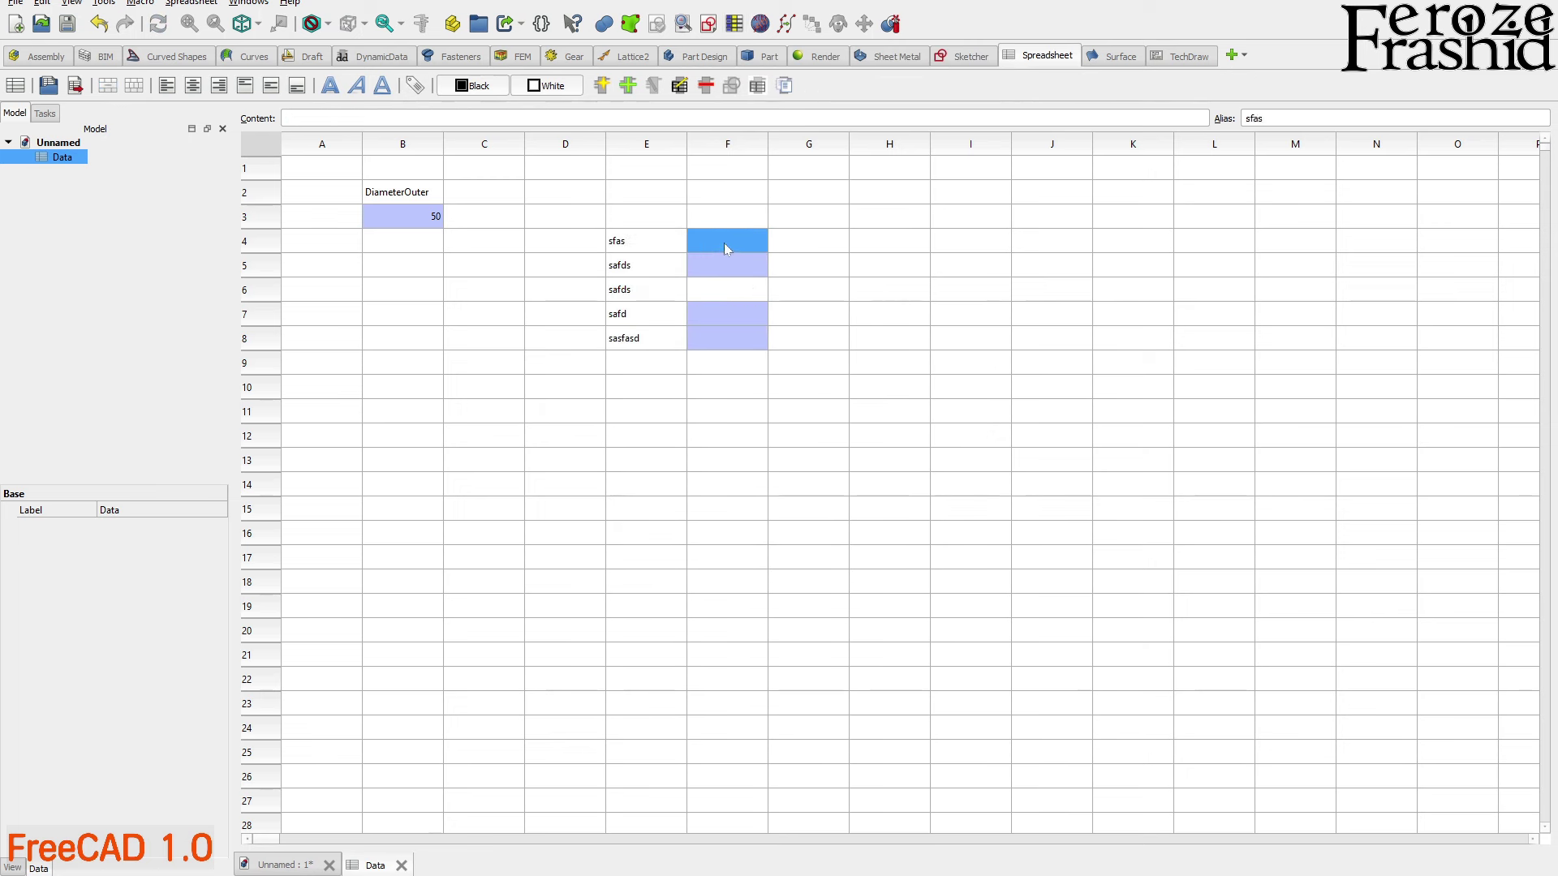
left_click_drag(723, 242, 724, 328)
left_click(793, 389)
left_click(728, 298, "ctrl")
left_click(727, 298, "ctrl")
left_click(741, 240, "ctrl")
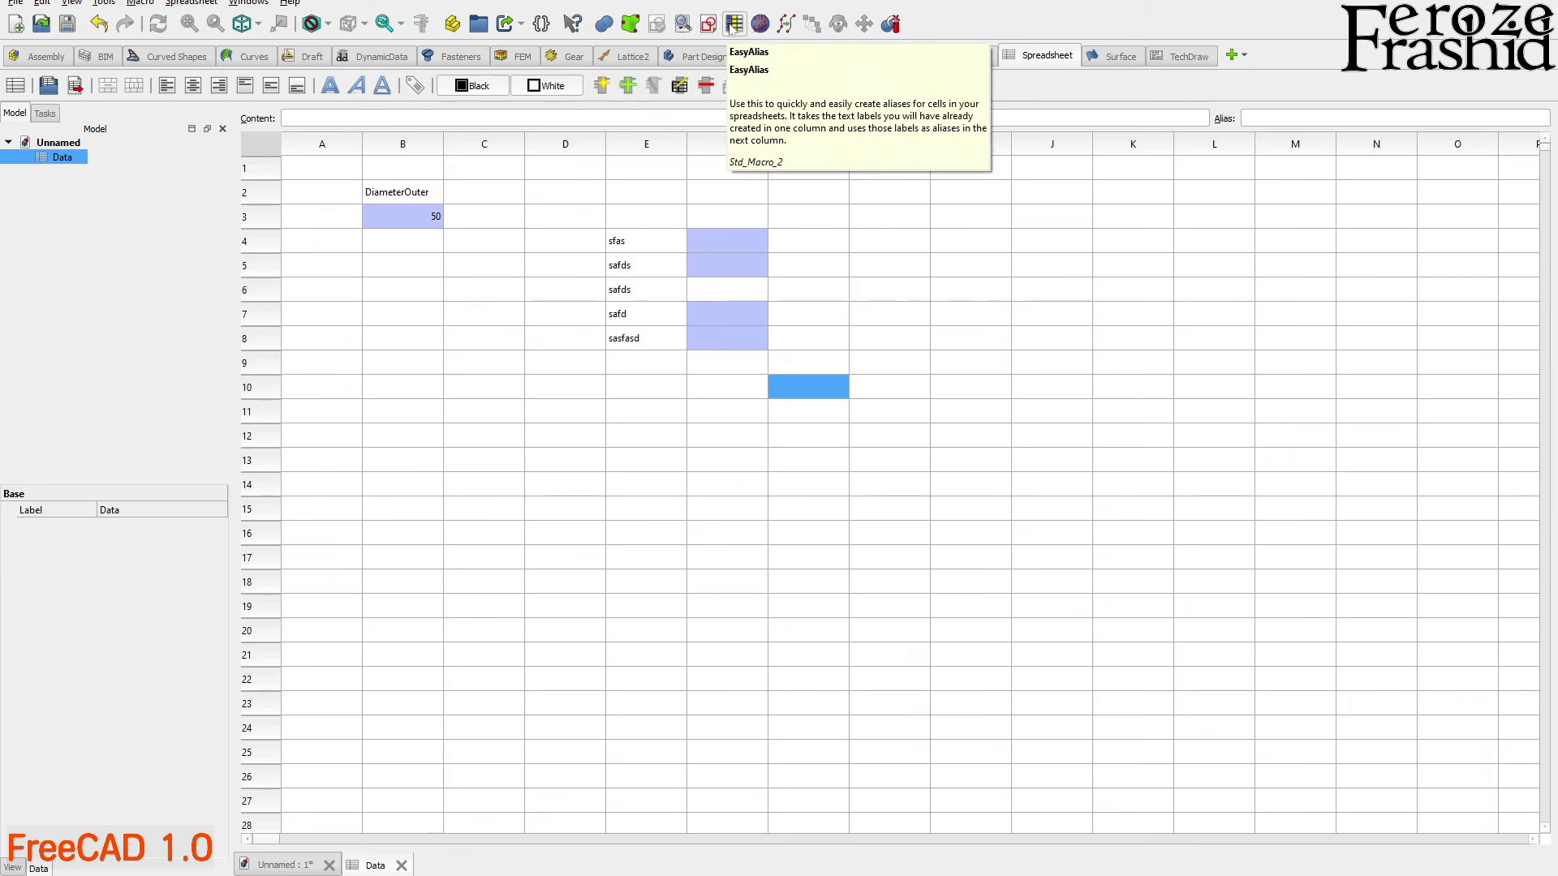
Search the Addon Manager for "EasyA" to look up the EasyAlias macro, and close the manager
left_click(104, 2)
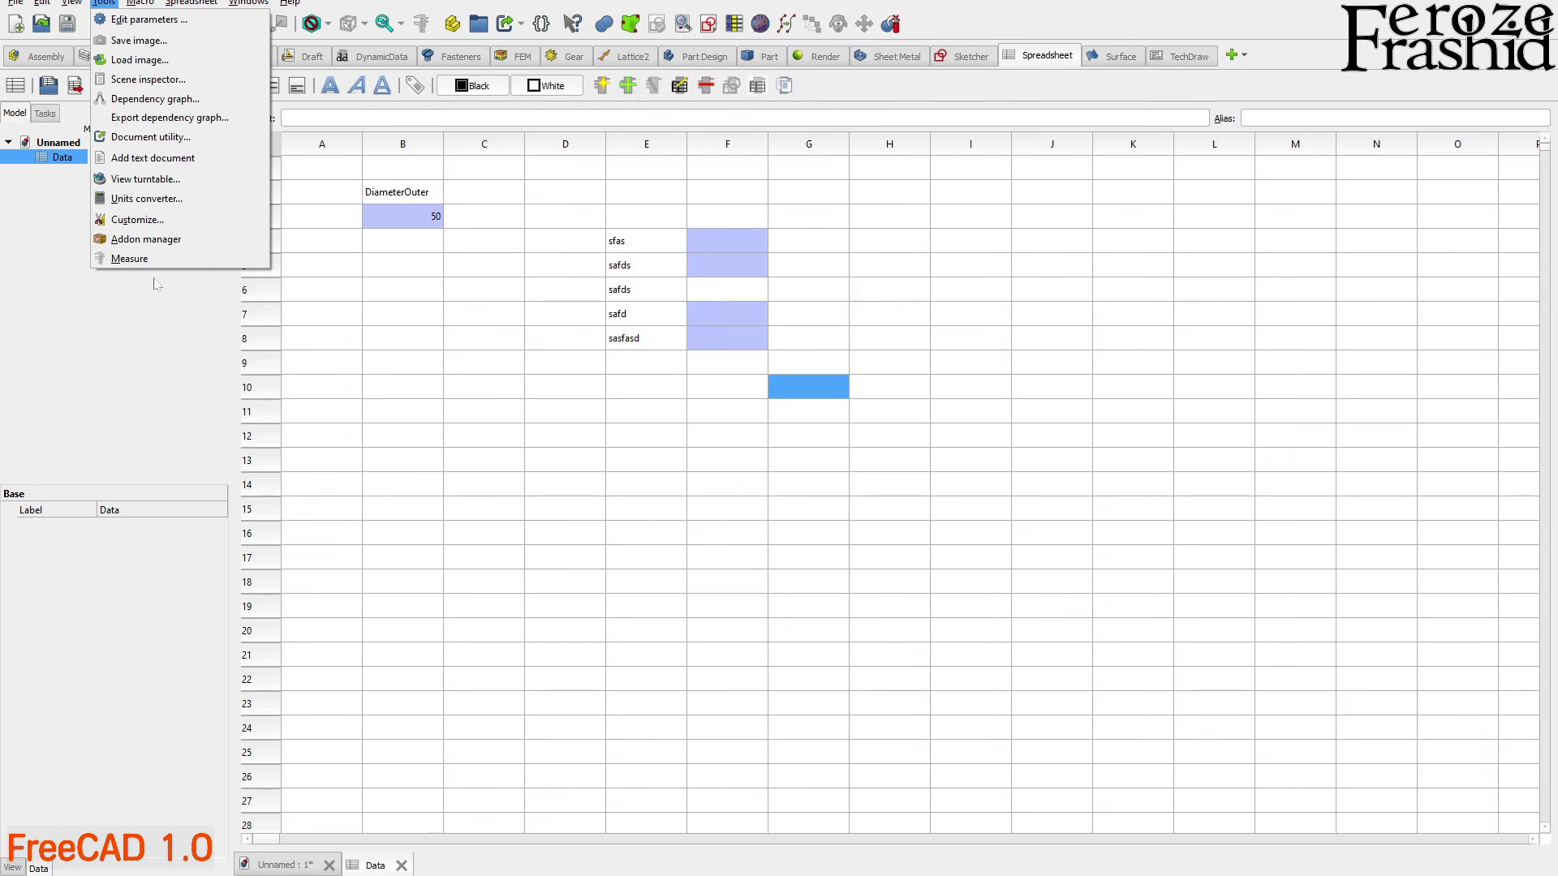
left_click(154, 239)
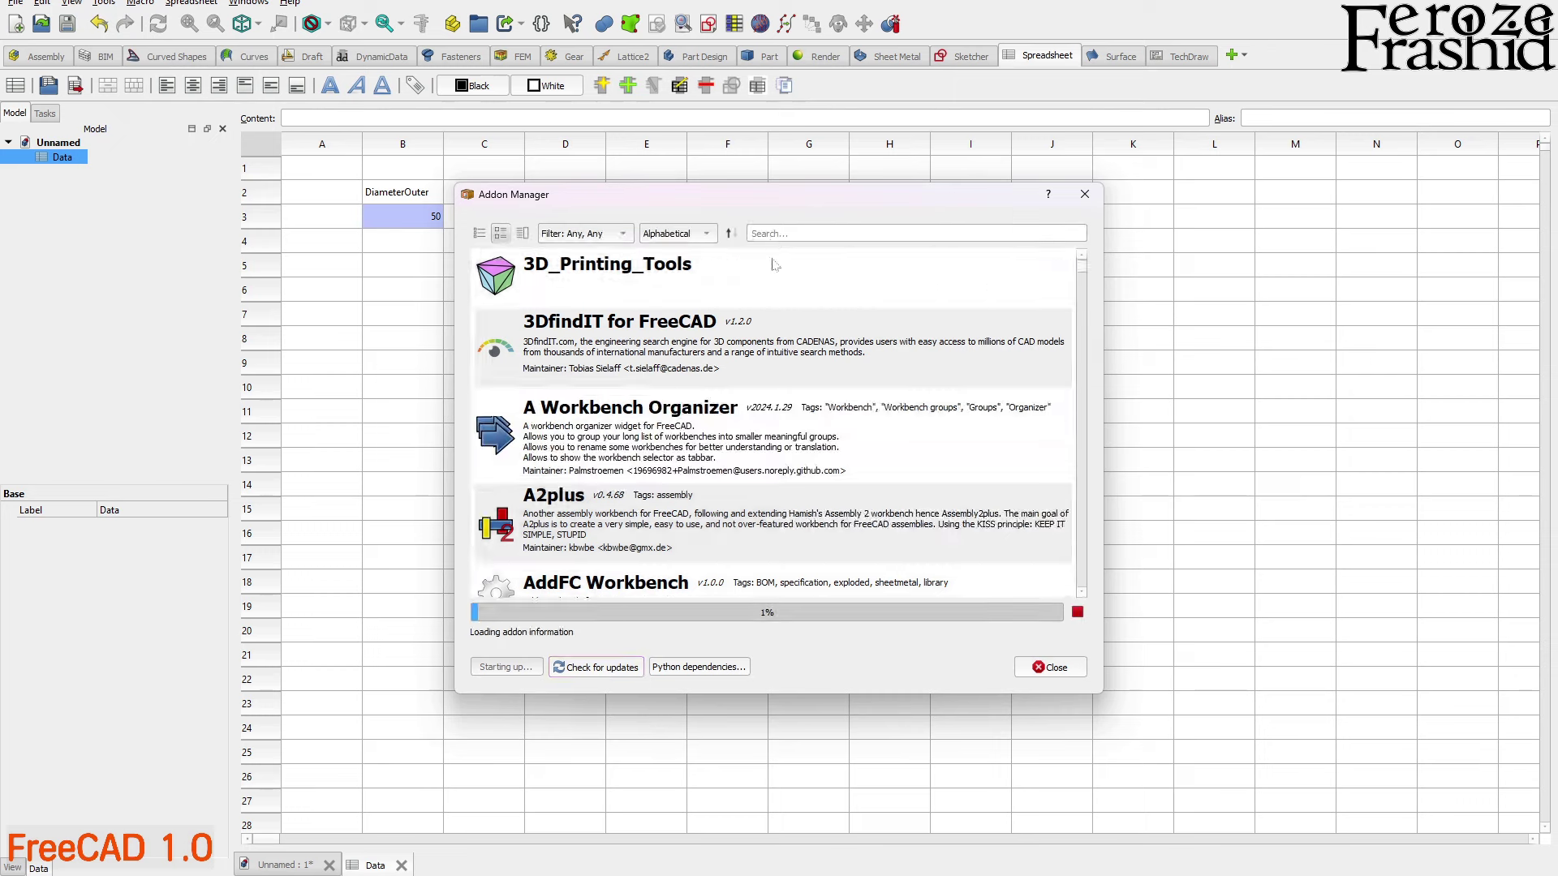
left_click(769, 234)
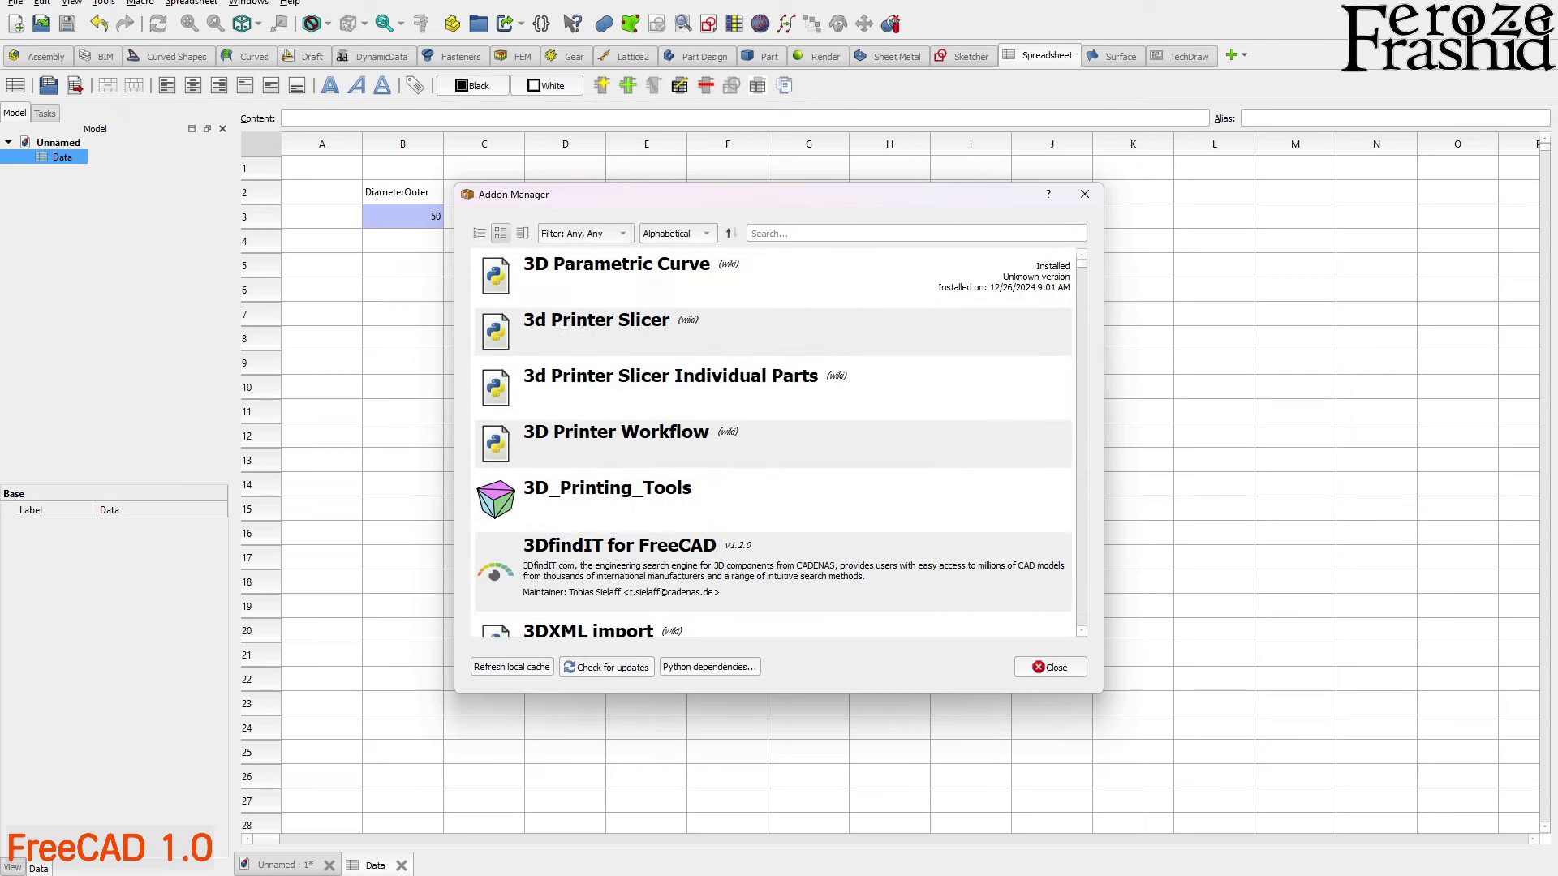
left_click(769, 233)
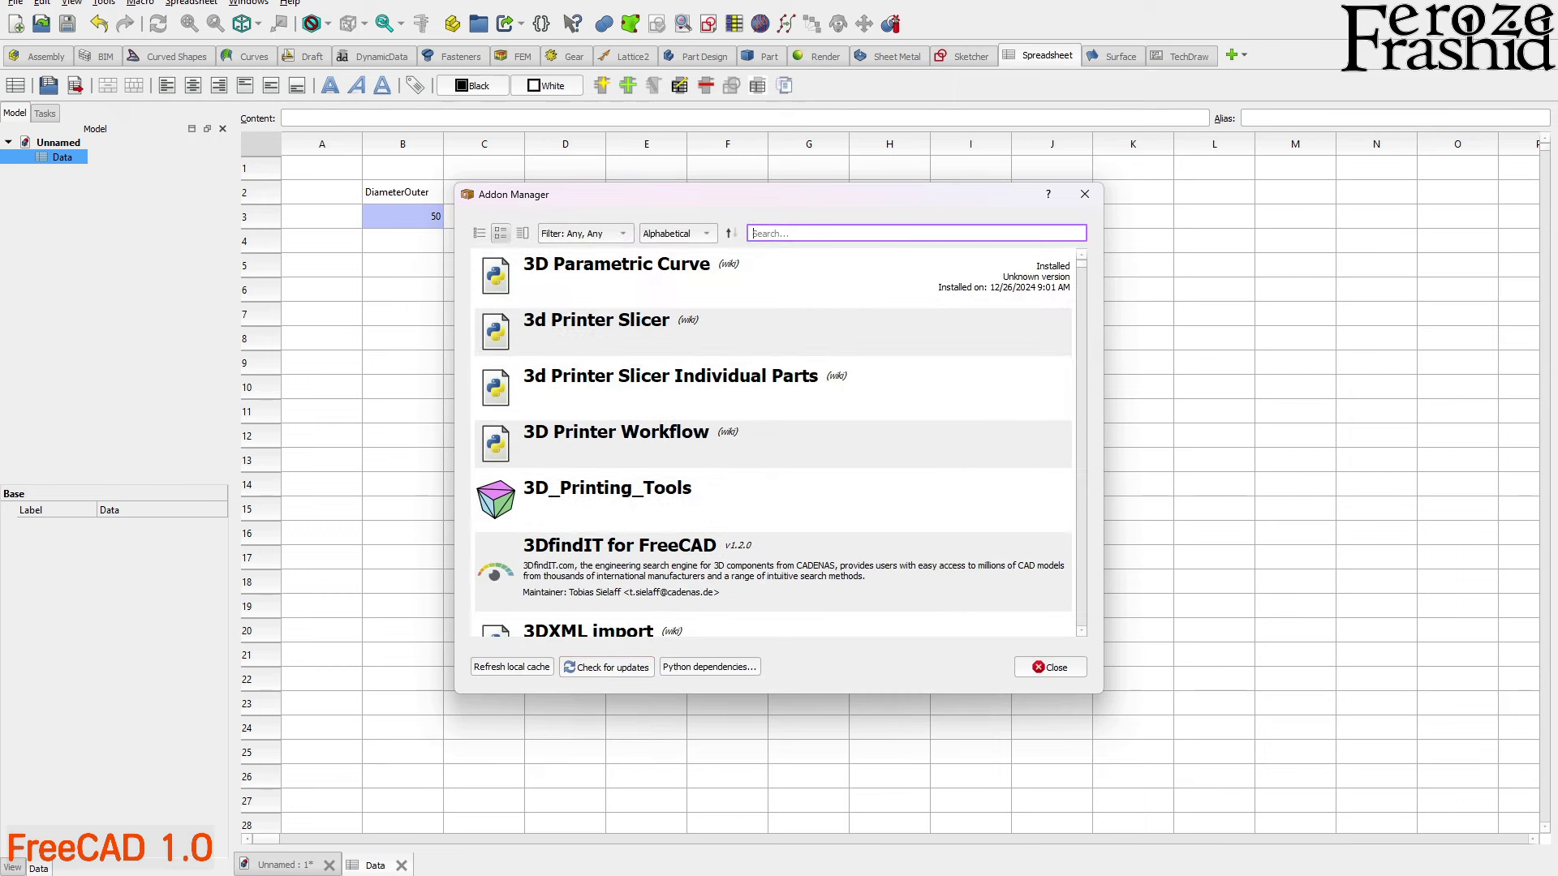
type("EasyA")
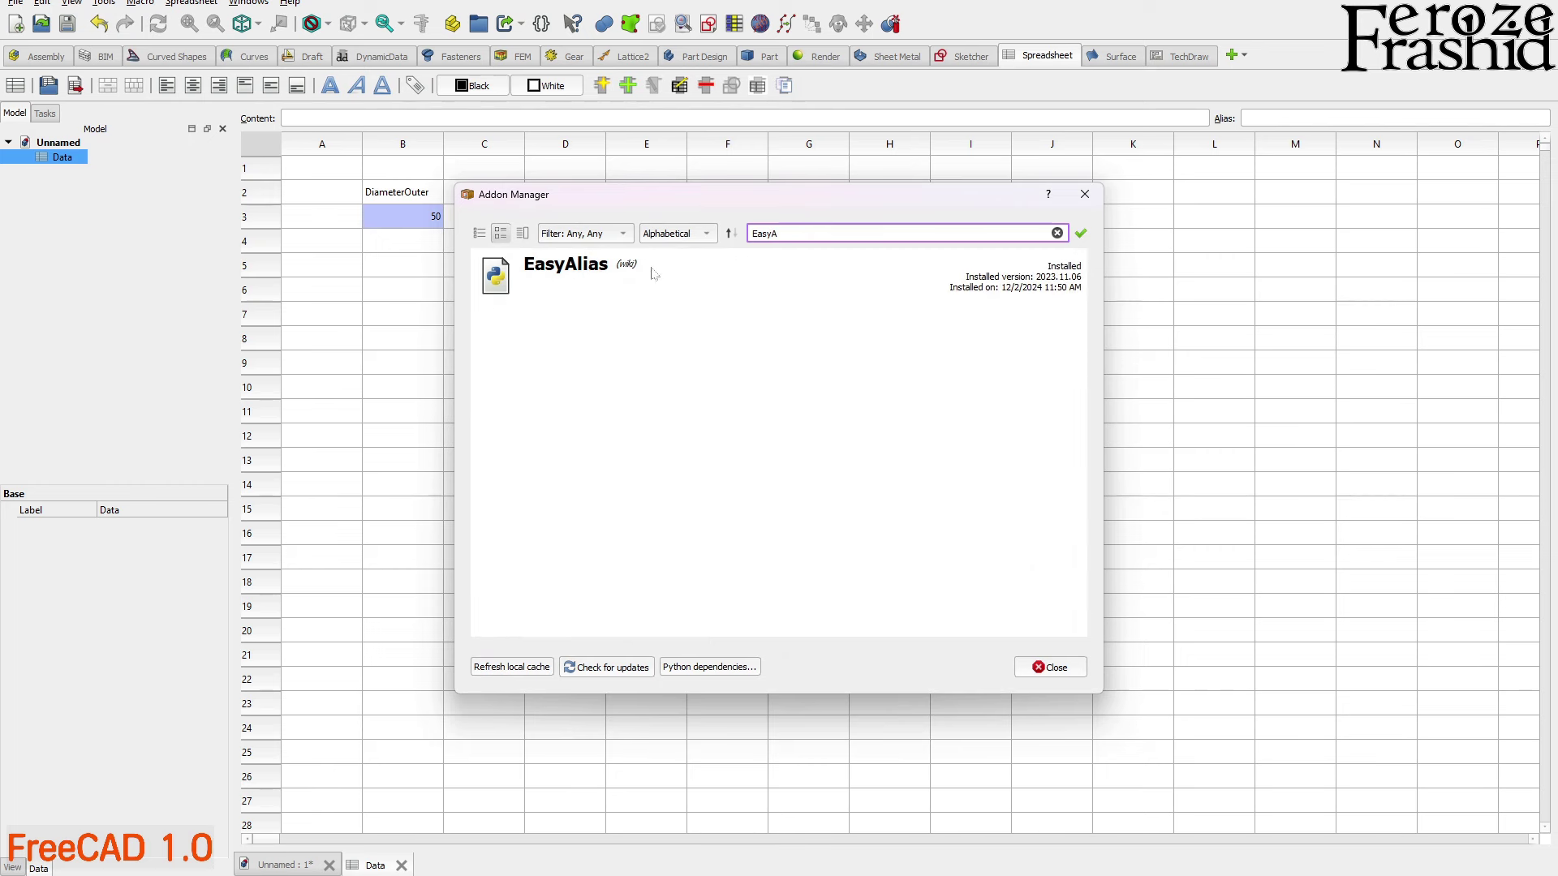
left_click(1083, 199)
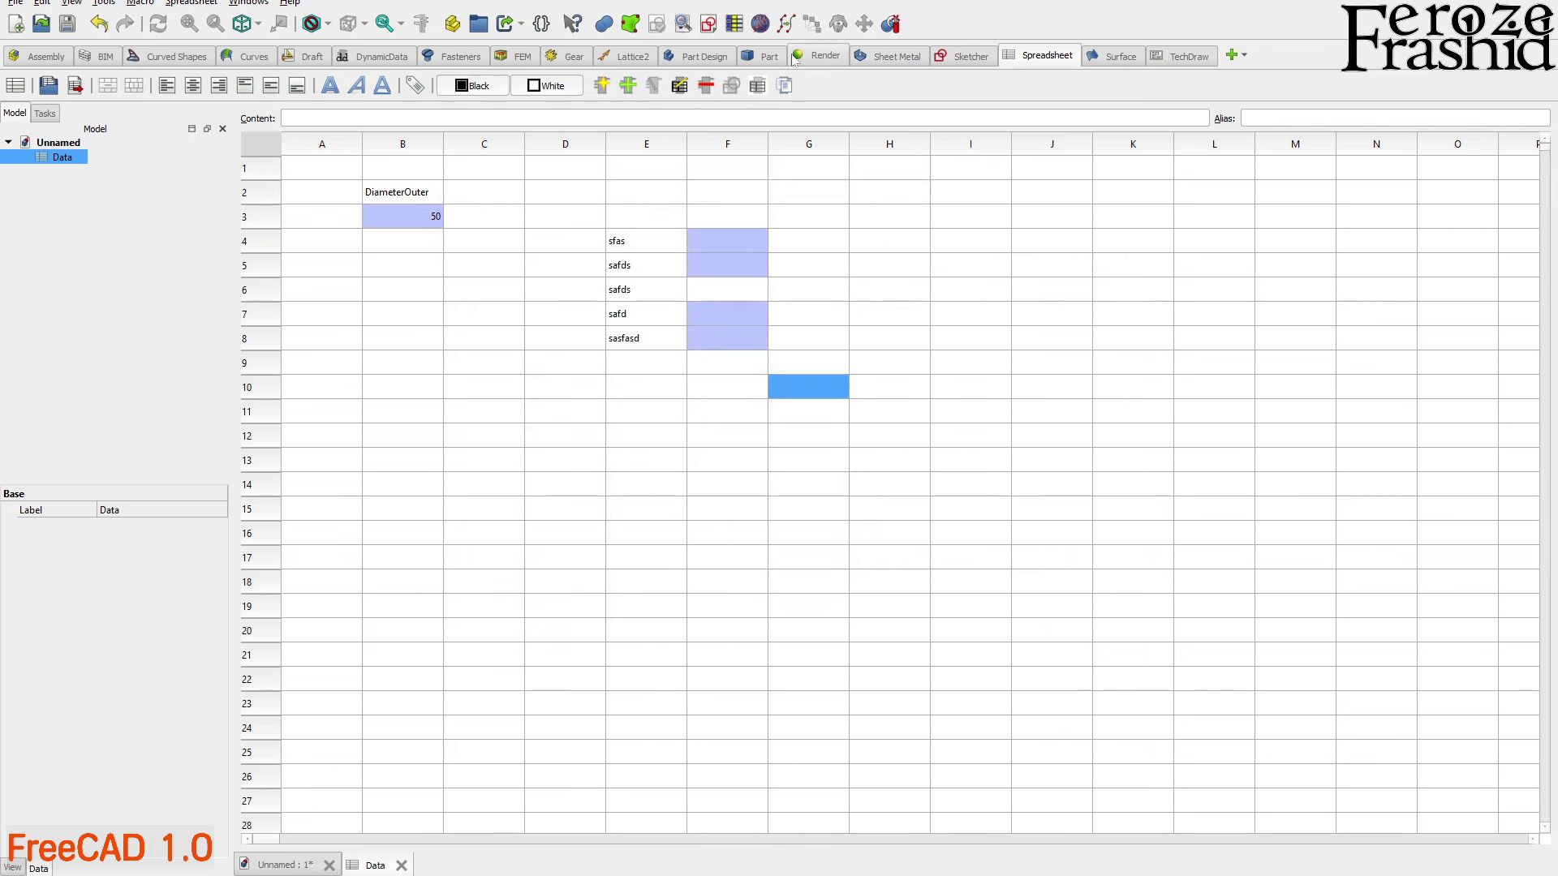
Delete the placeholder labels and their aliased cells in the range E4 to F8
left_click_drag(625, 237, 722, 344)
key("Delete")
left_click(713, 405)
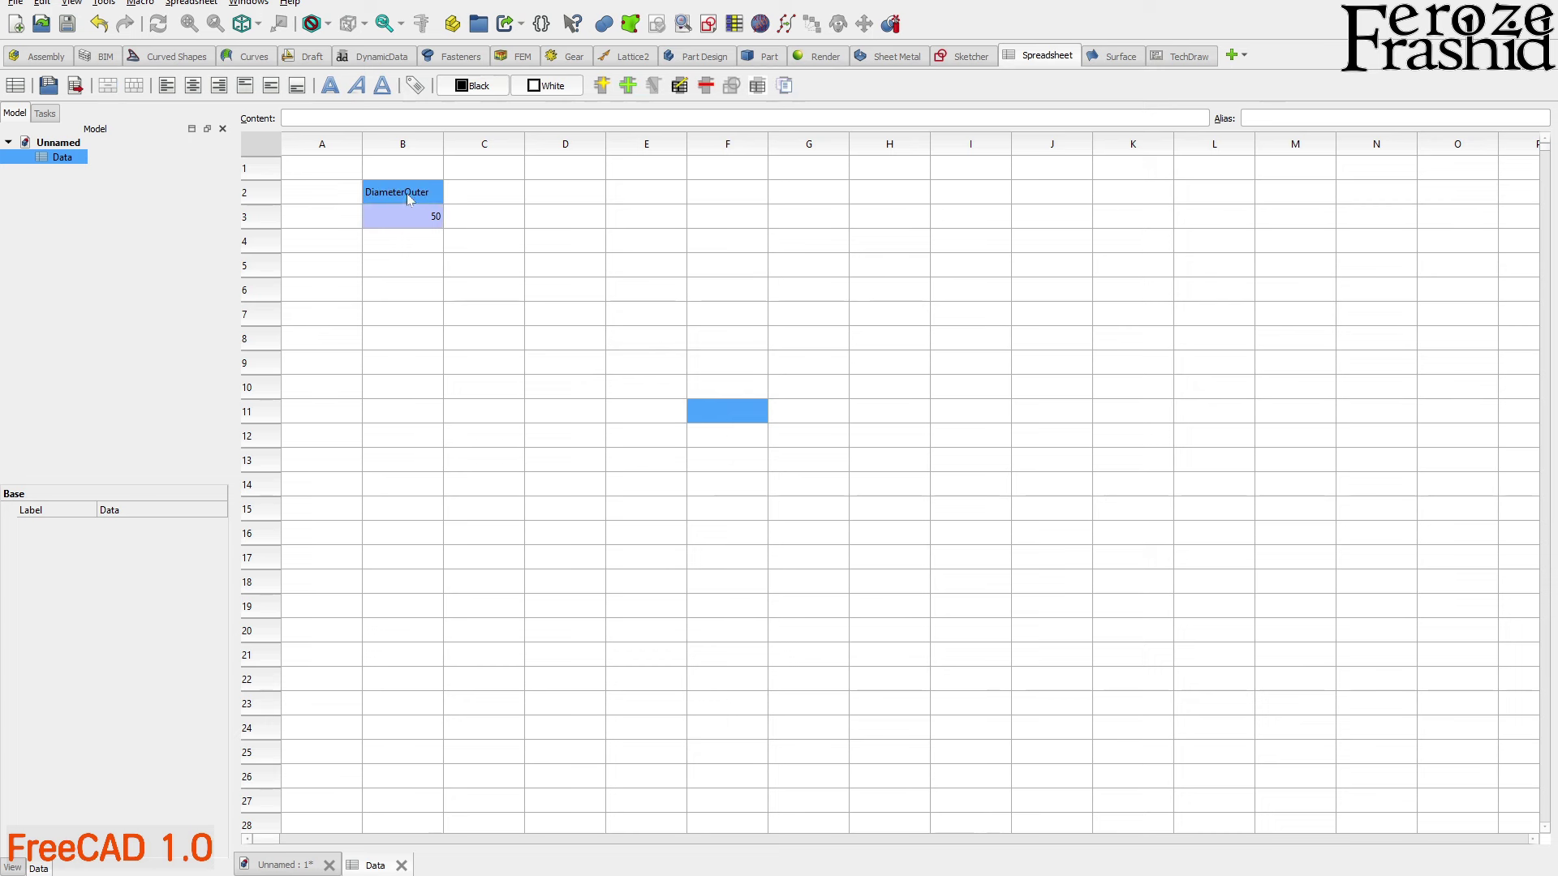
left_click_drag(407, 193, 887, 188)
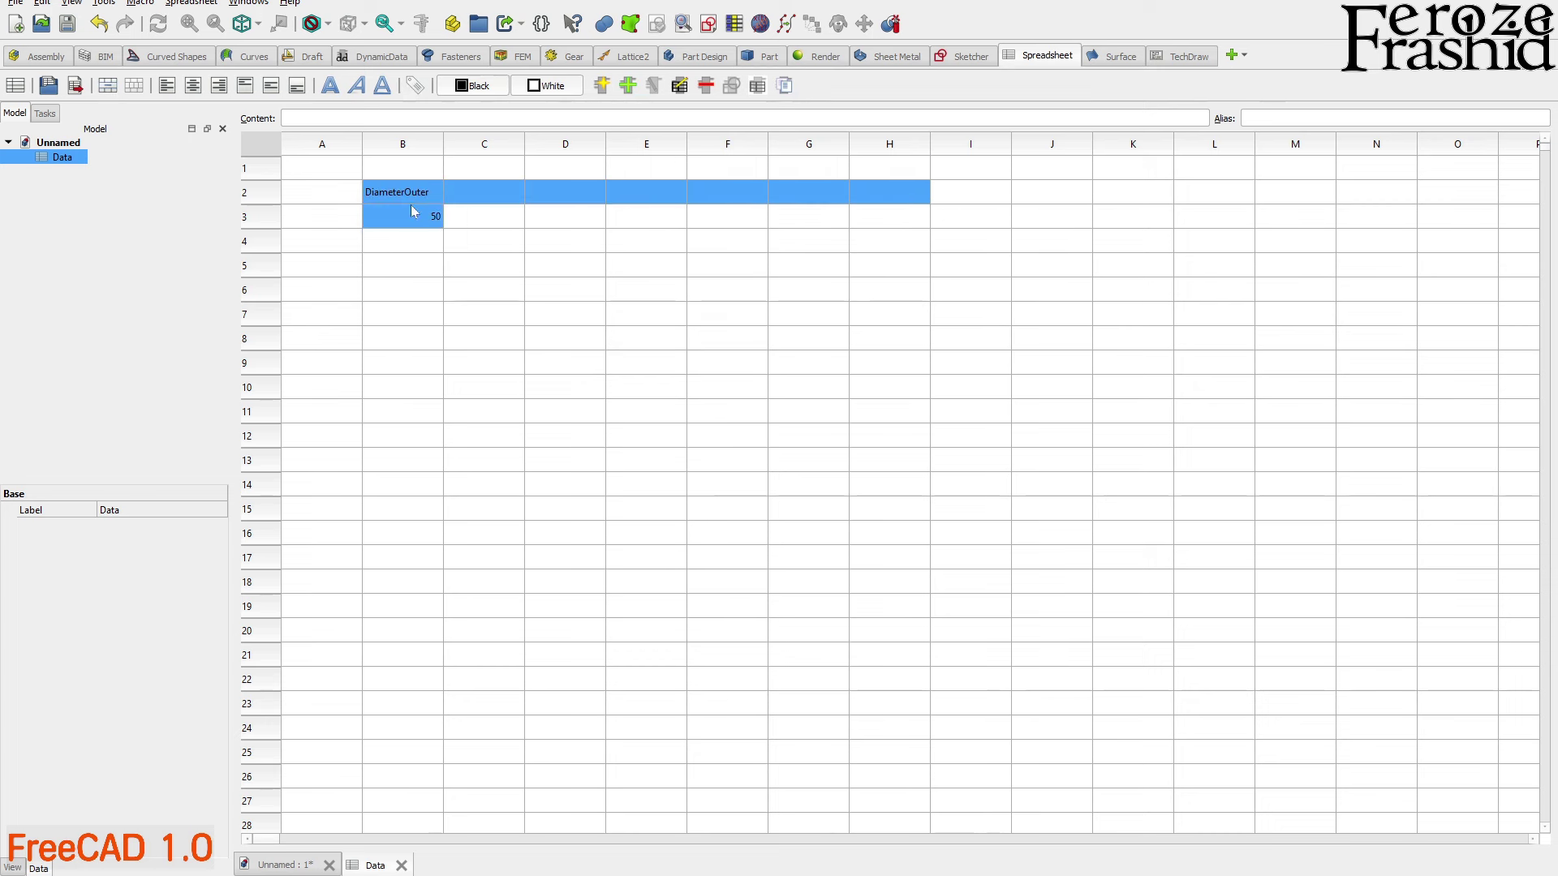
left_click(646, 270)
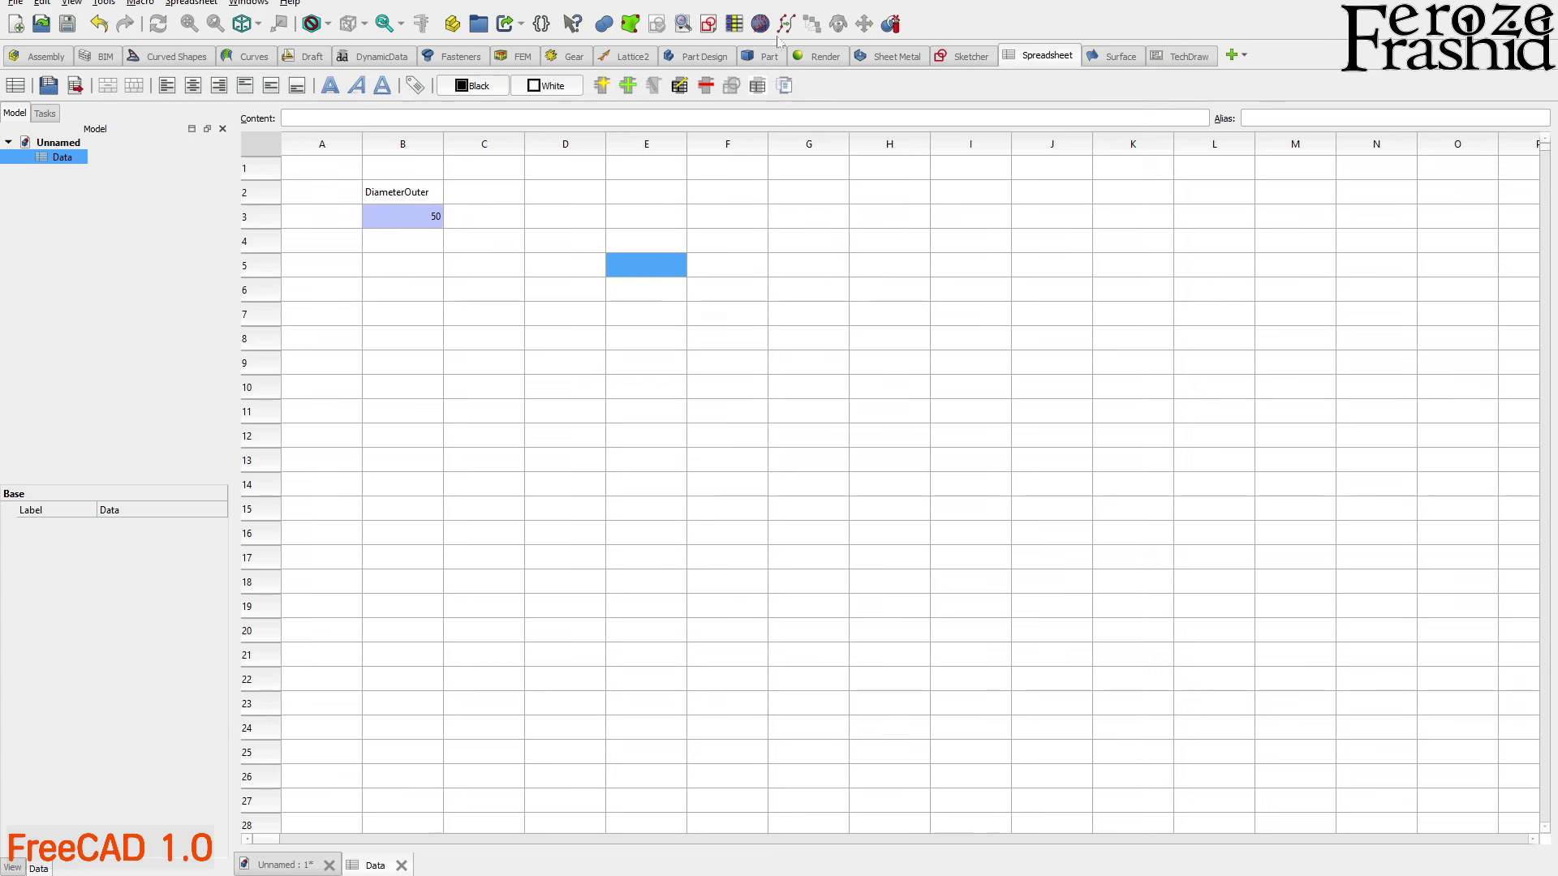
left_click_drag(405, 195, 733, 198)
left_click(645, 314)
left_click(649, 270, "ctrl")
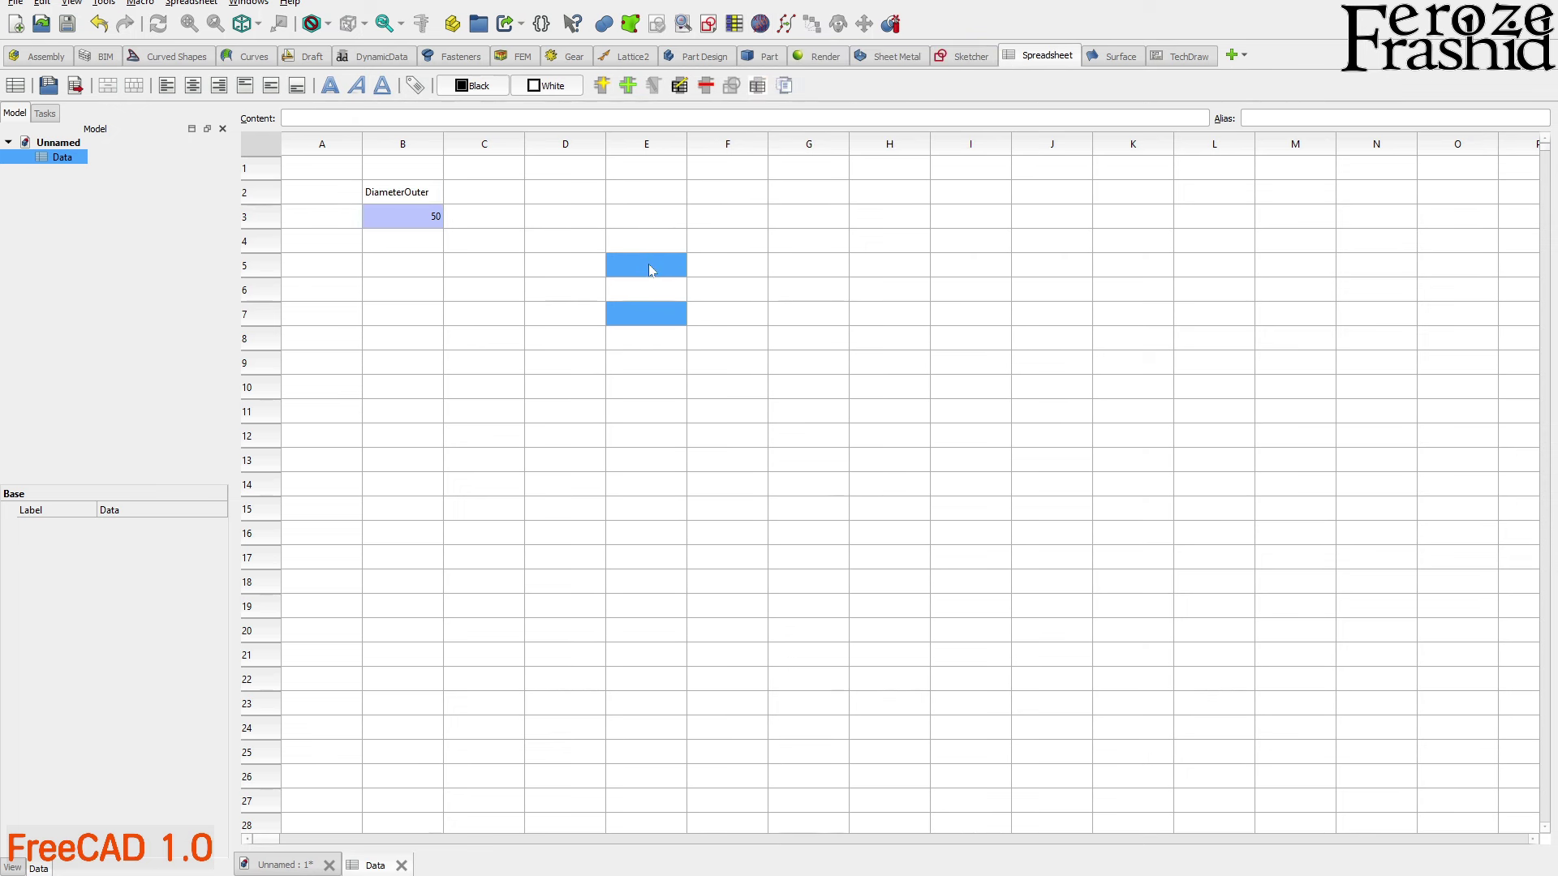
left_click(649, 270)
left_click_drag(647, 270, 704, 271)
left_click(704, 271)
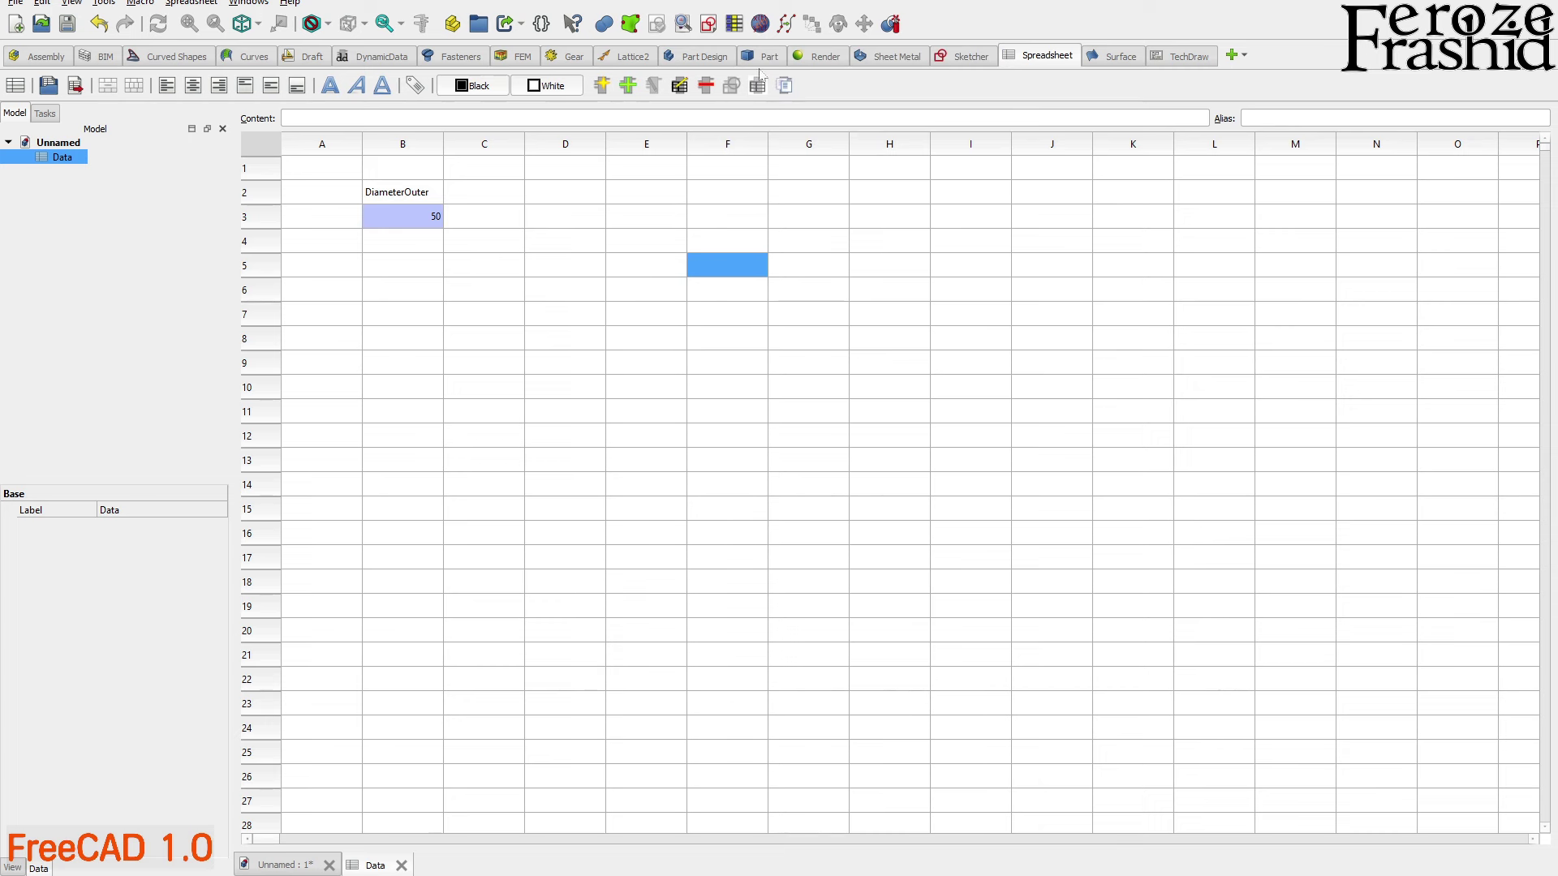
left_click(476, 222)
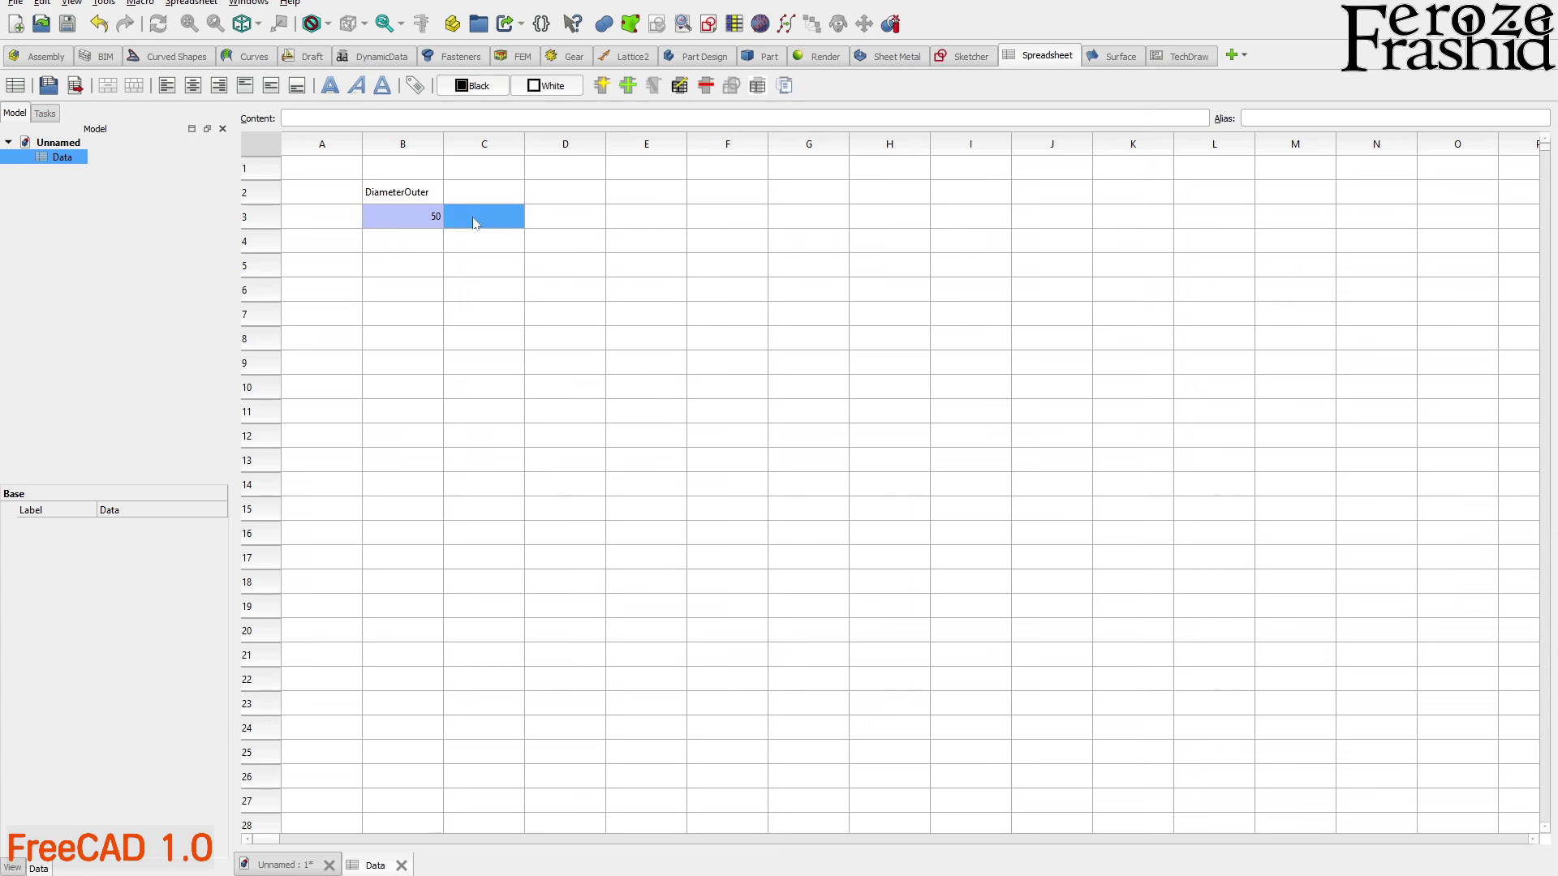
left_click(542, 221, "shift")
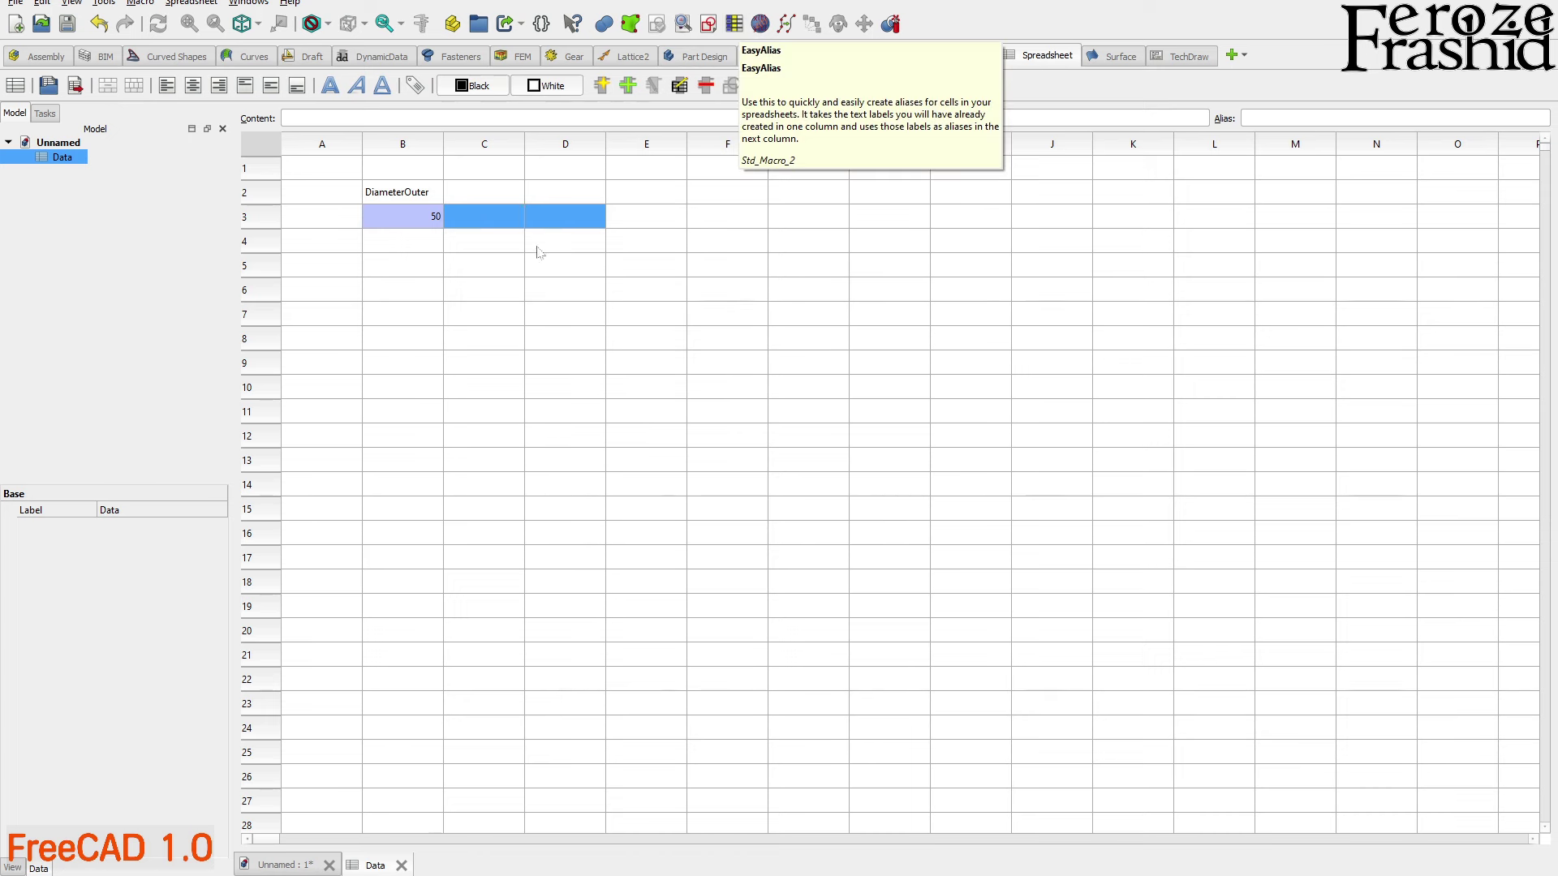
left_click(397, 193)
left_click_drag(386, 193, 767, 197)
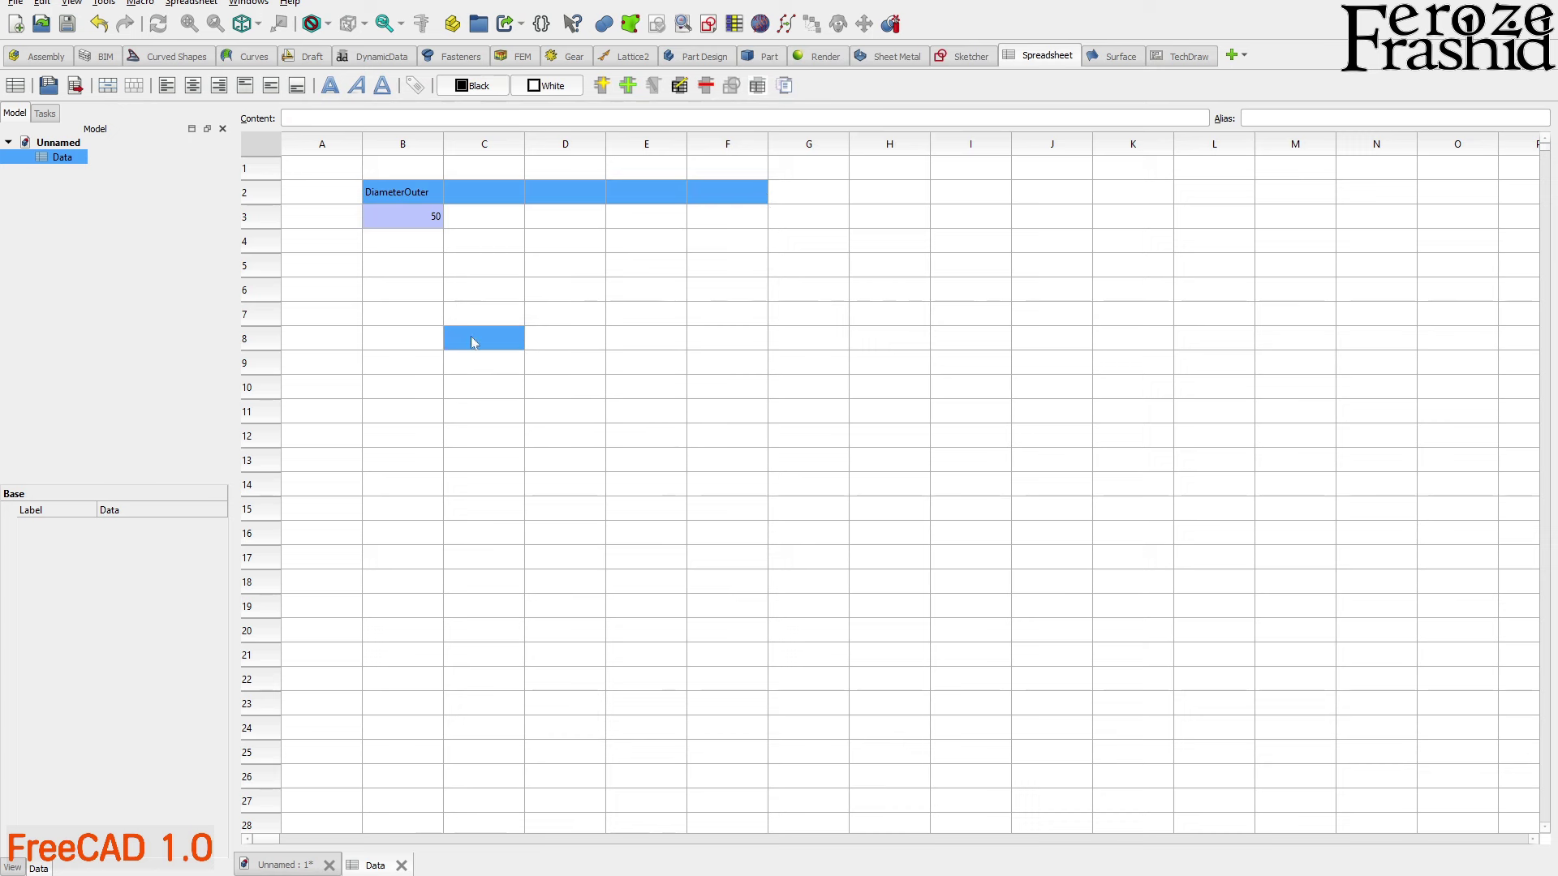
left_click(560, 259)
left_click_drag(555, 241, 563, 706)
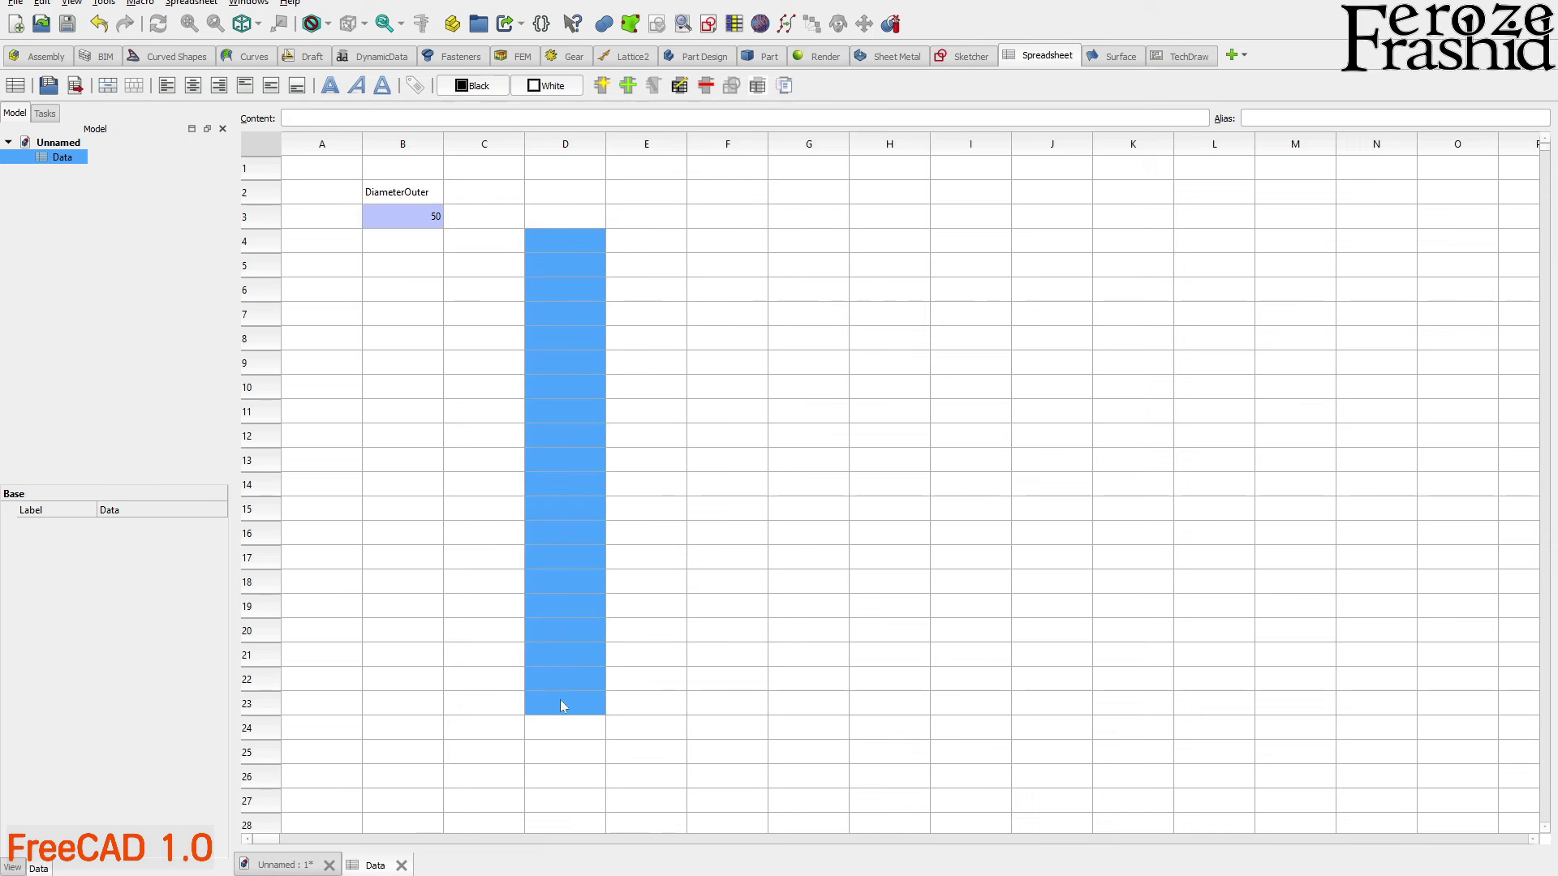
left_click(636, 311, "ctrl")
left_click(392, 341)
Delete the DiameterOuter label and its aliased value from cells B2 and B3
left_click(399, 217, "ctrl")
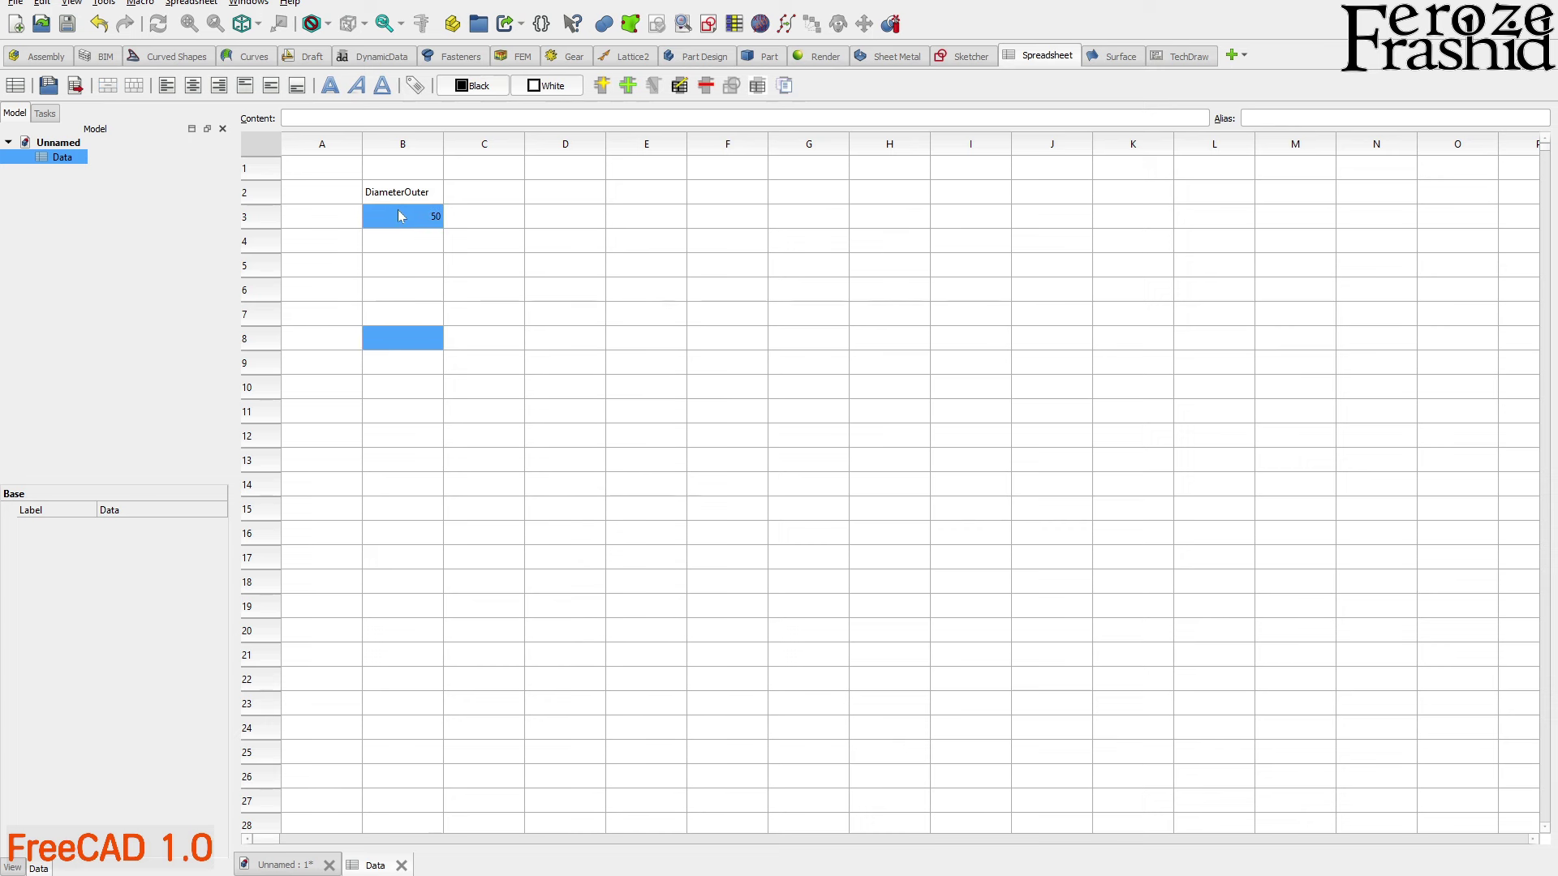
left_click(393, 197, "ctrl")
left_click_drag(392, 197, 421, 242)
key("Delete")
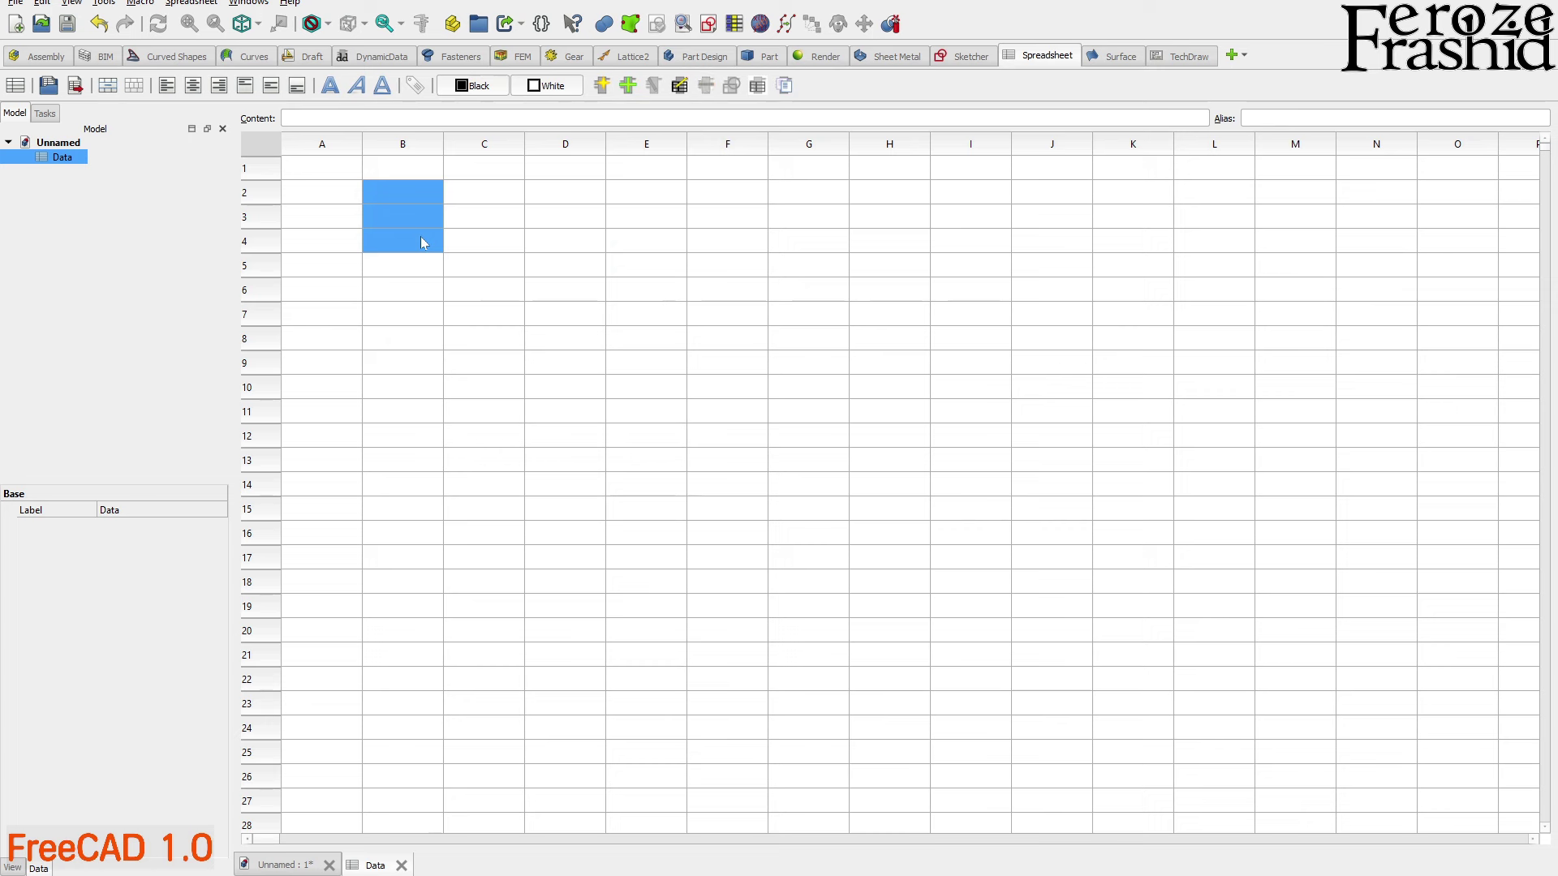
left_click(410, 263)
Enter the label DiameterOuter in cell B2 of the Data spreadsheet
left_click(393, 192)
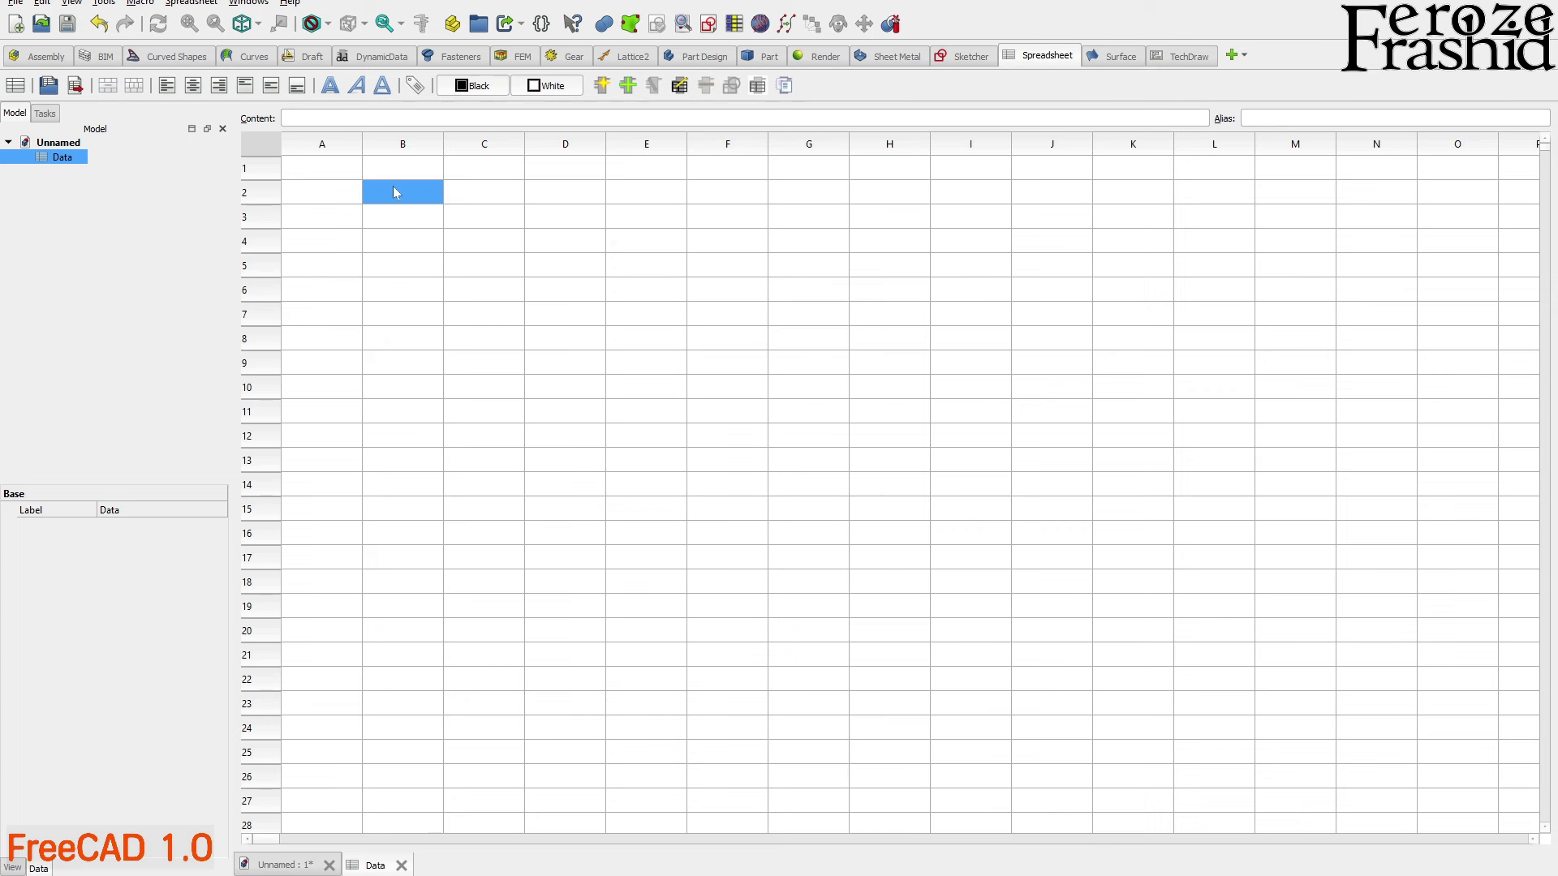
type("DiameterOuter")
key("Return")
key("Up")
Enter the label DiameterInner in cell C2, beside the DiameterOuter label
key("Right")
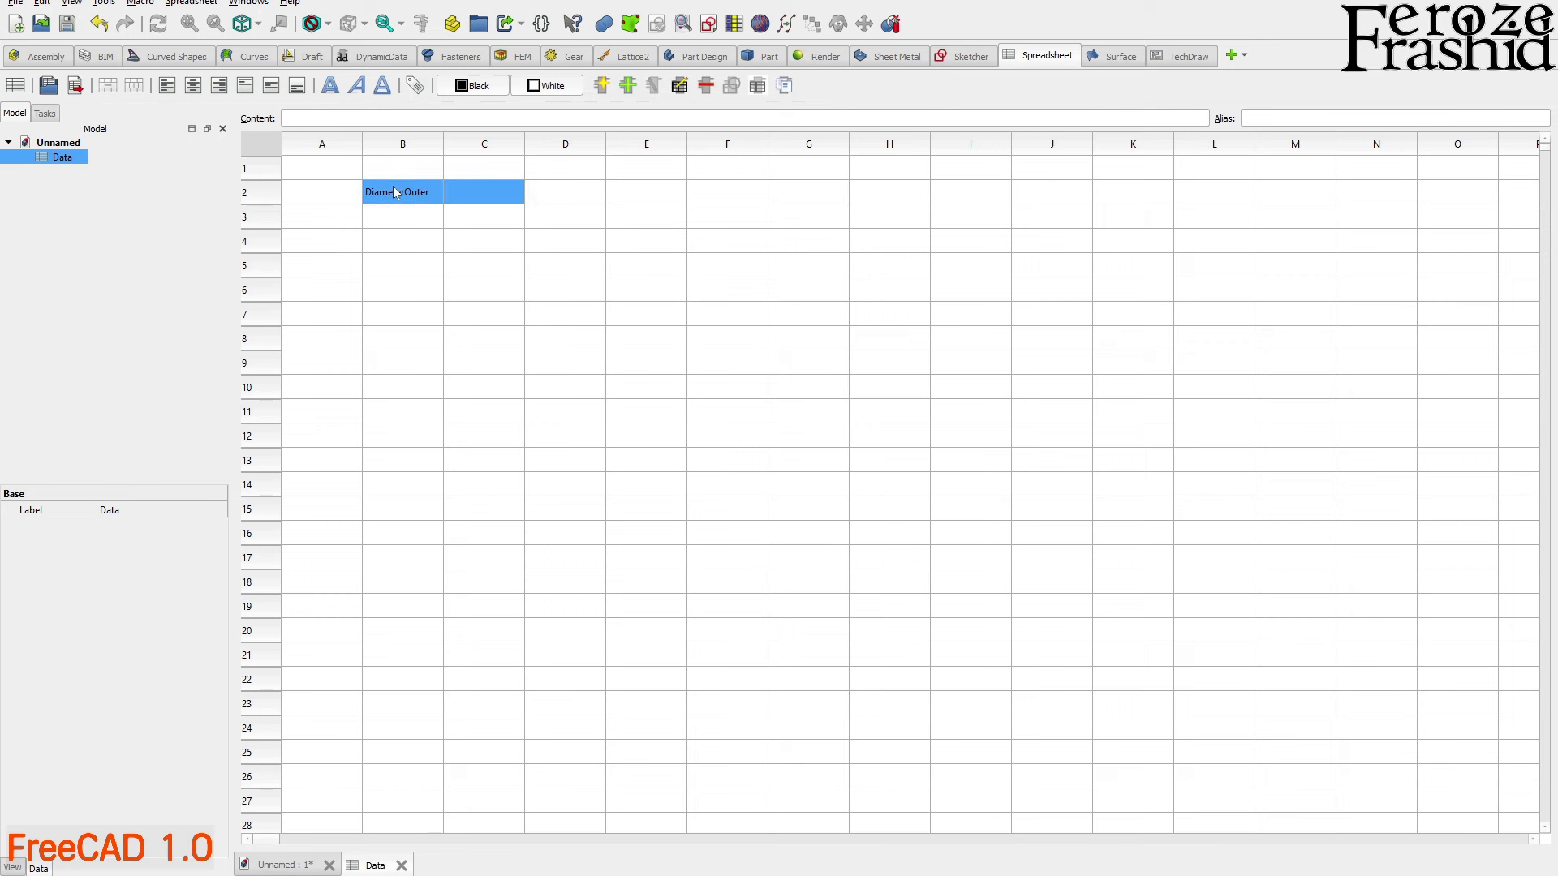
key("F2")
type("50")
key("BackSpace")
key("BackSpace")
type("DiameterInner")
key("Return")
key("Up")
Enter the label DiameterShaft in cell D2, beside the DiameterInner label
key("Right")
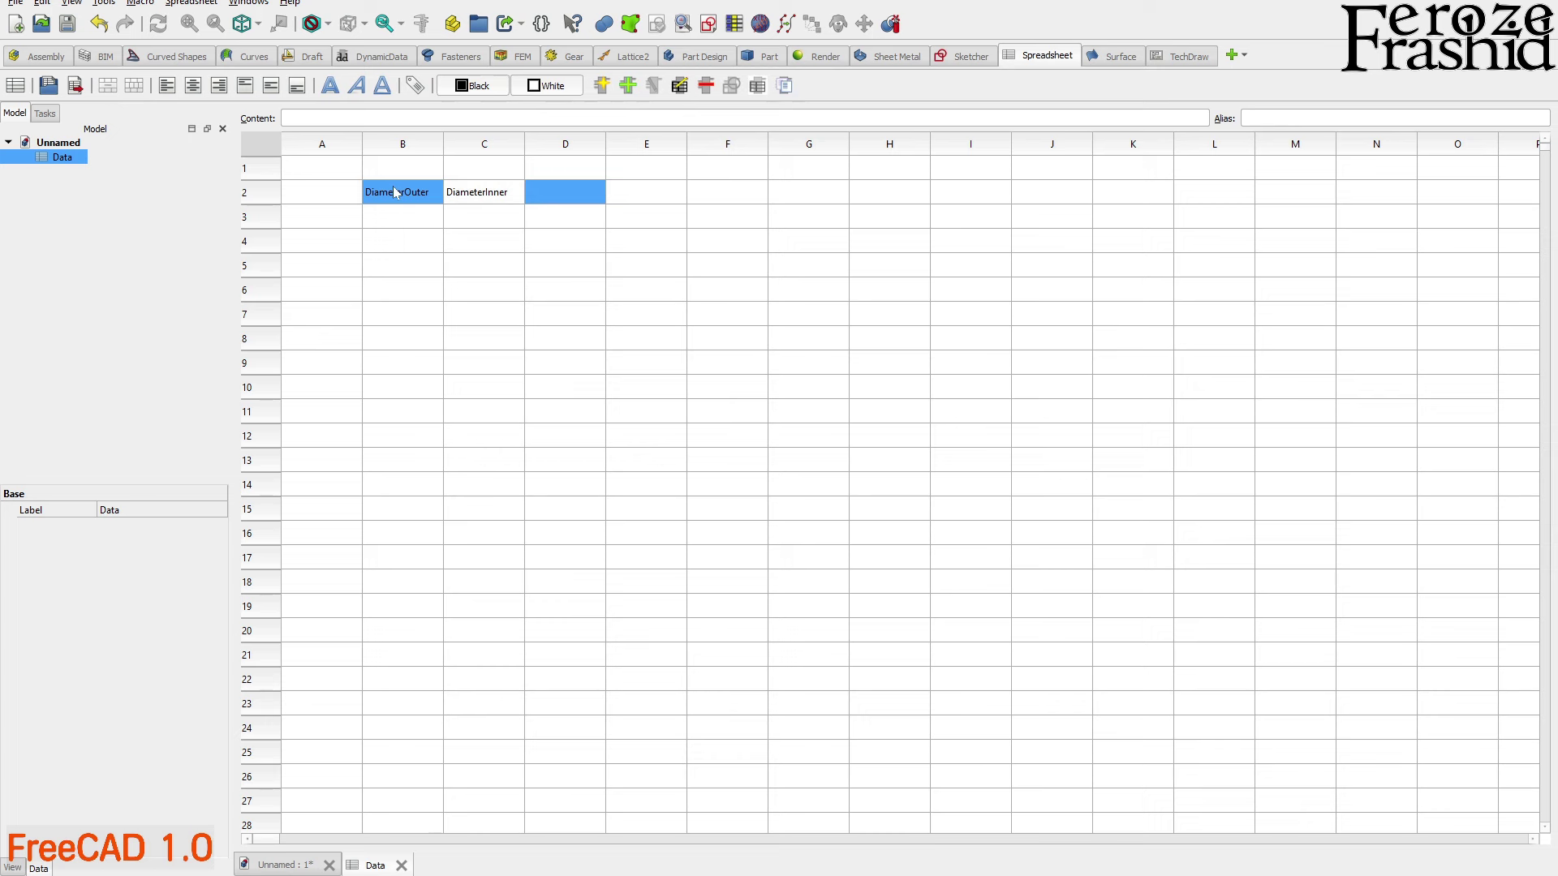
type("Sha")
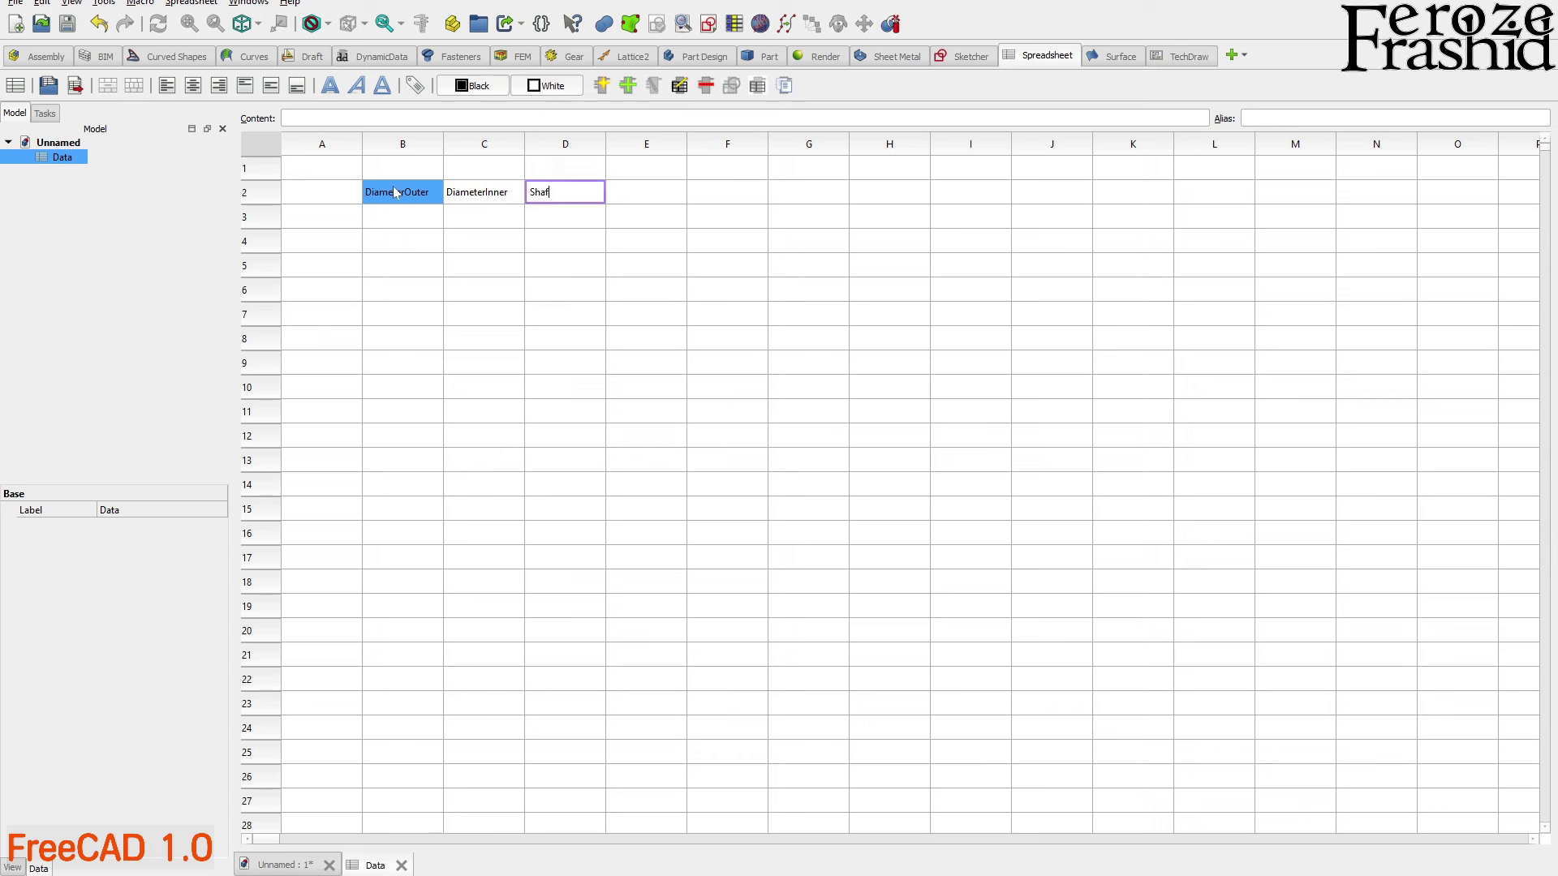
type("f")
key("BackSpace")
key("BackSpace")
key("BackSpace")
key("BackSpace")
type("DiameterShfaft")
key("Return")
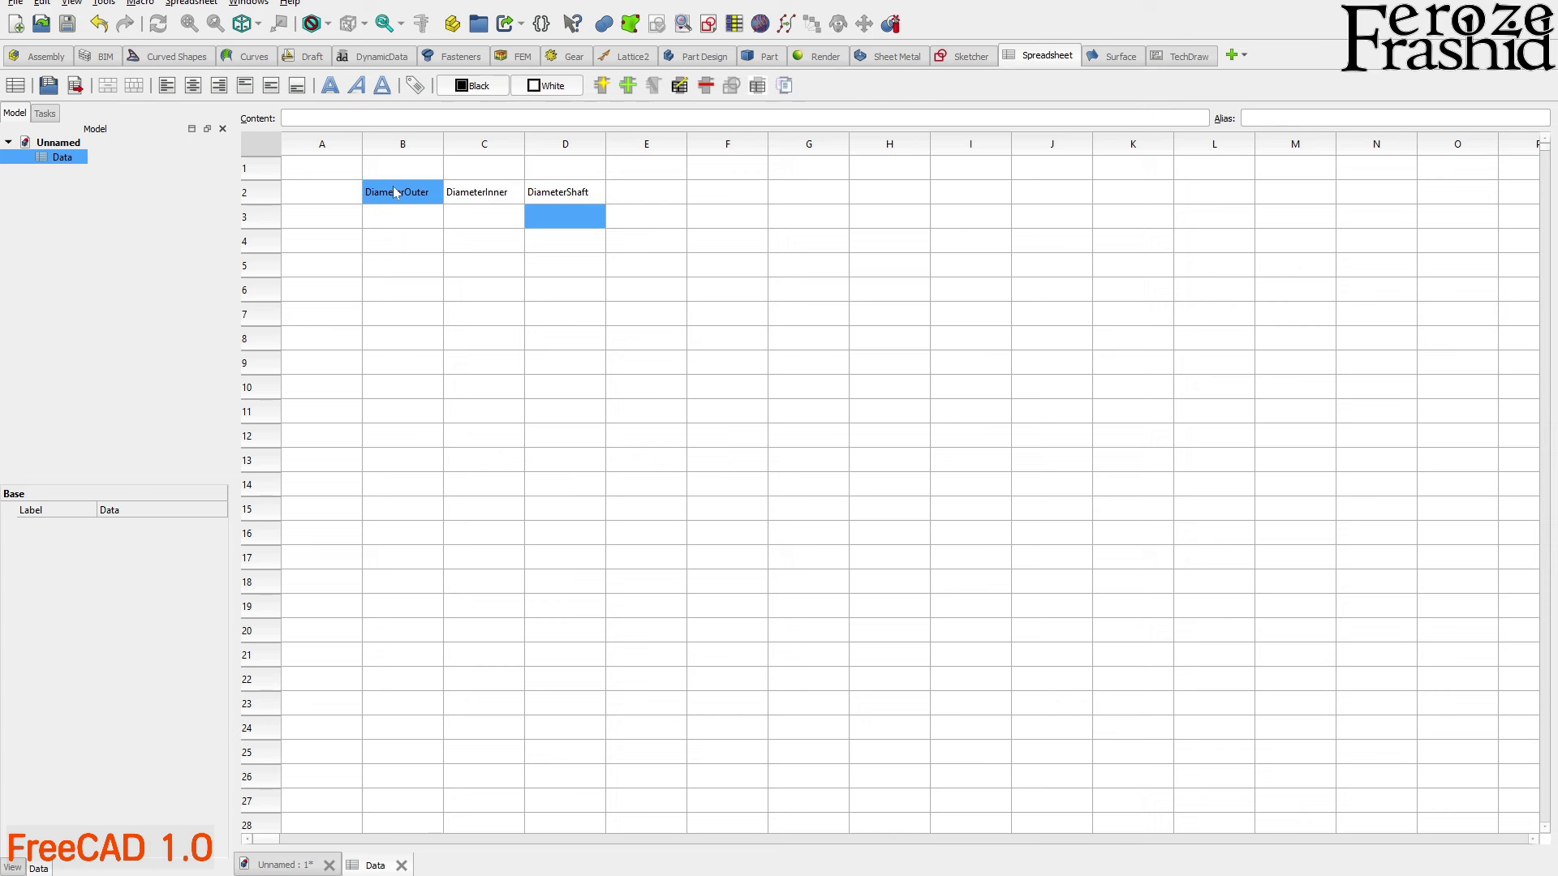
key("Up")
Enter the label SpokesCount in cell E2, beside the DiameterShaft label
key("Right")
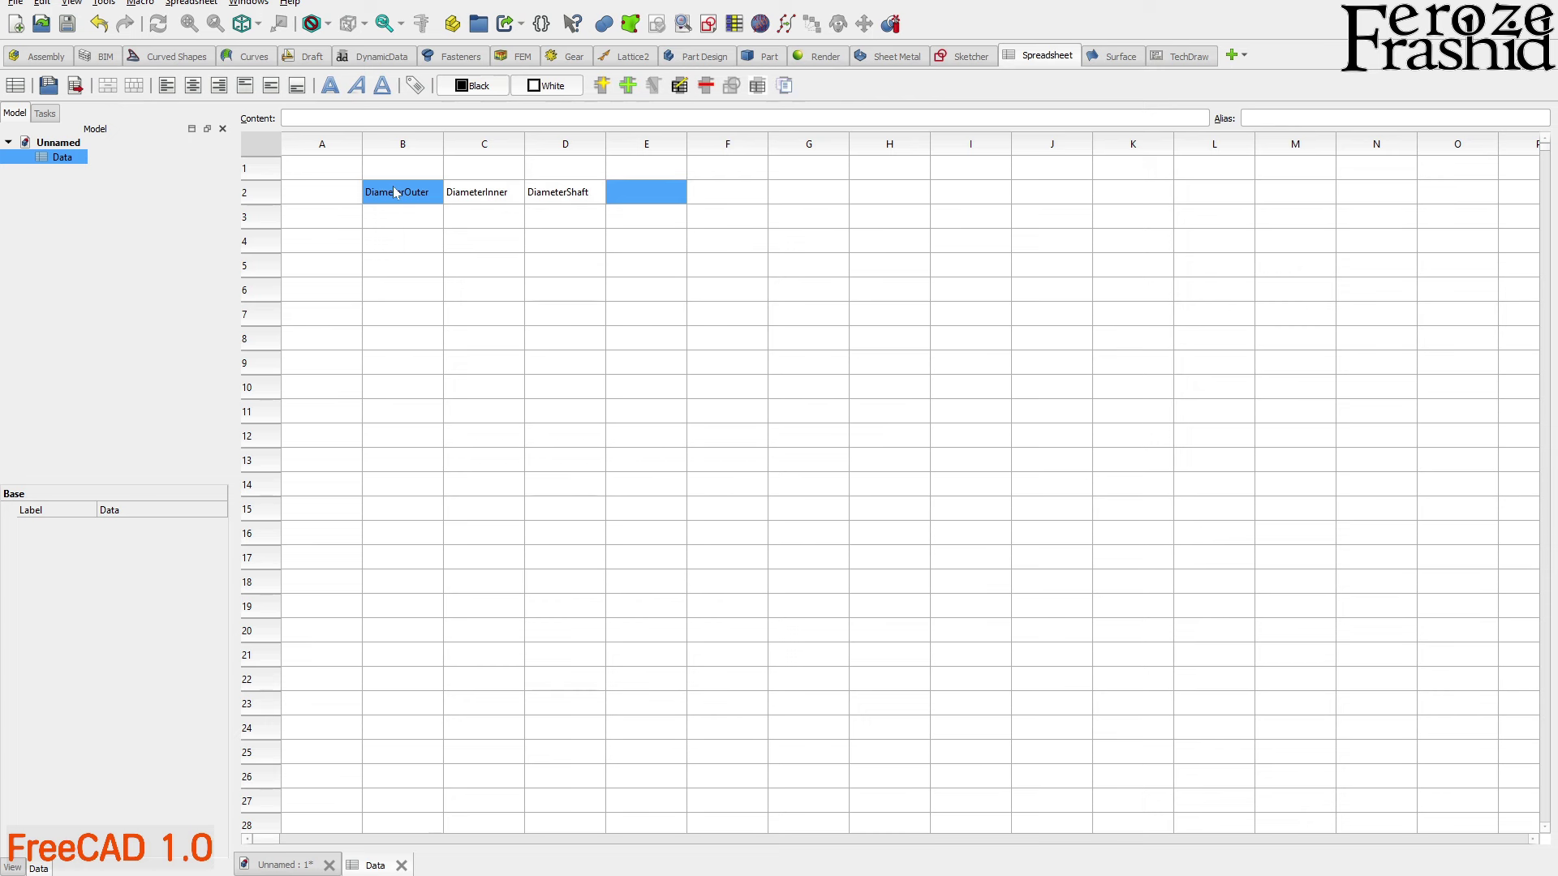
type("SpokesC")
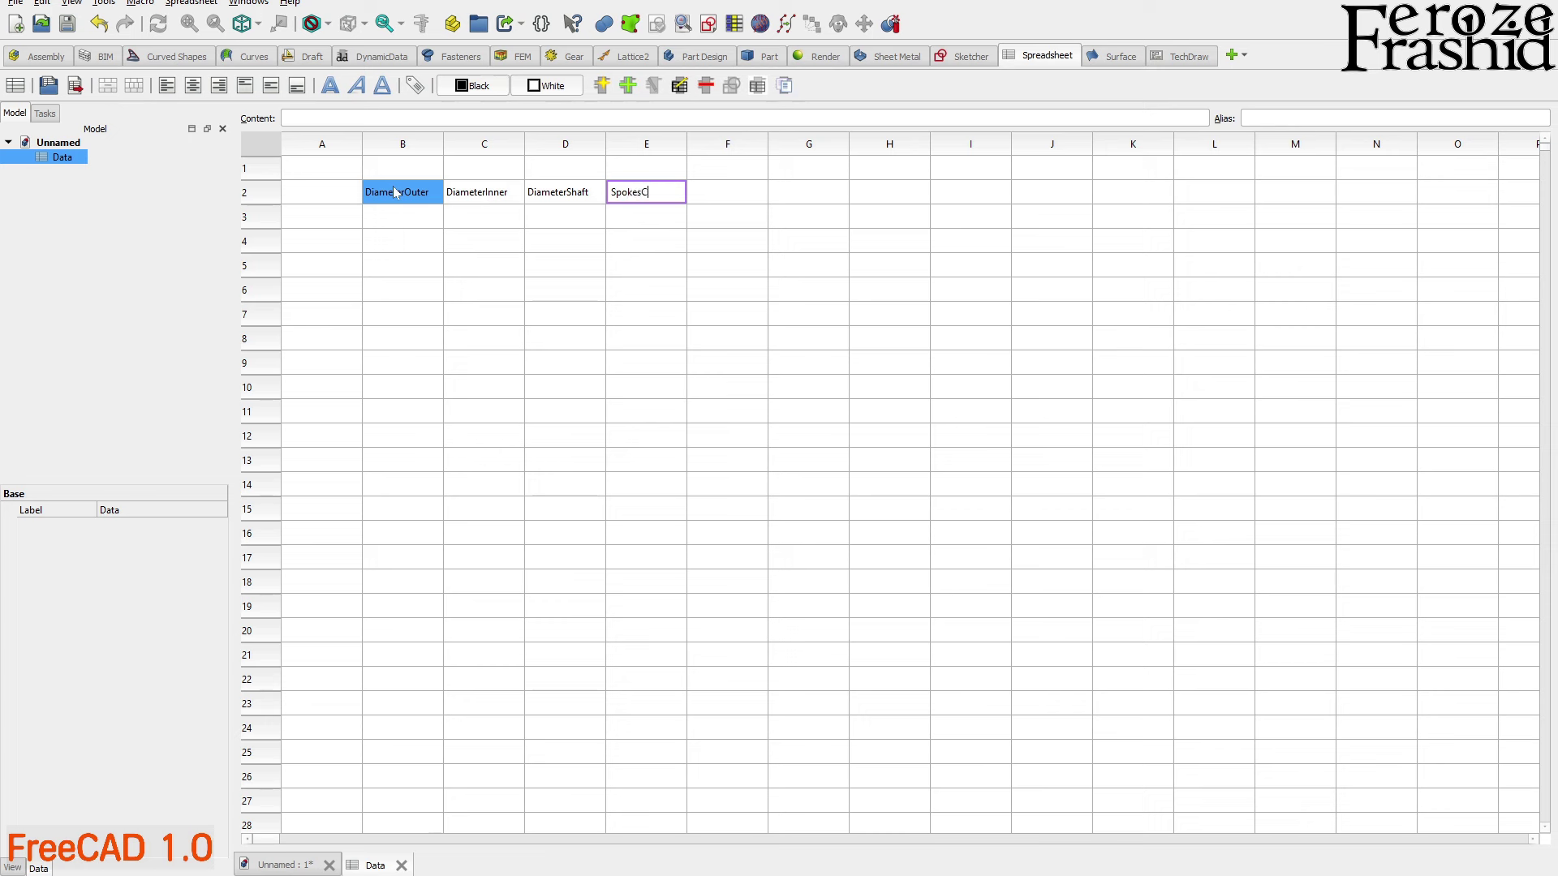
type("ount")
key("Return")
key("Up")
Enter the label SpokesType in cell F2, beside the SpokesCount label
key("Right")
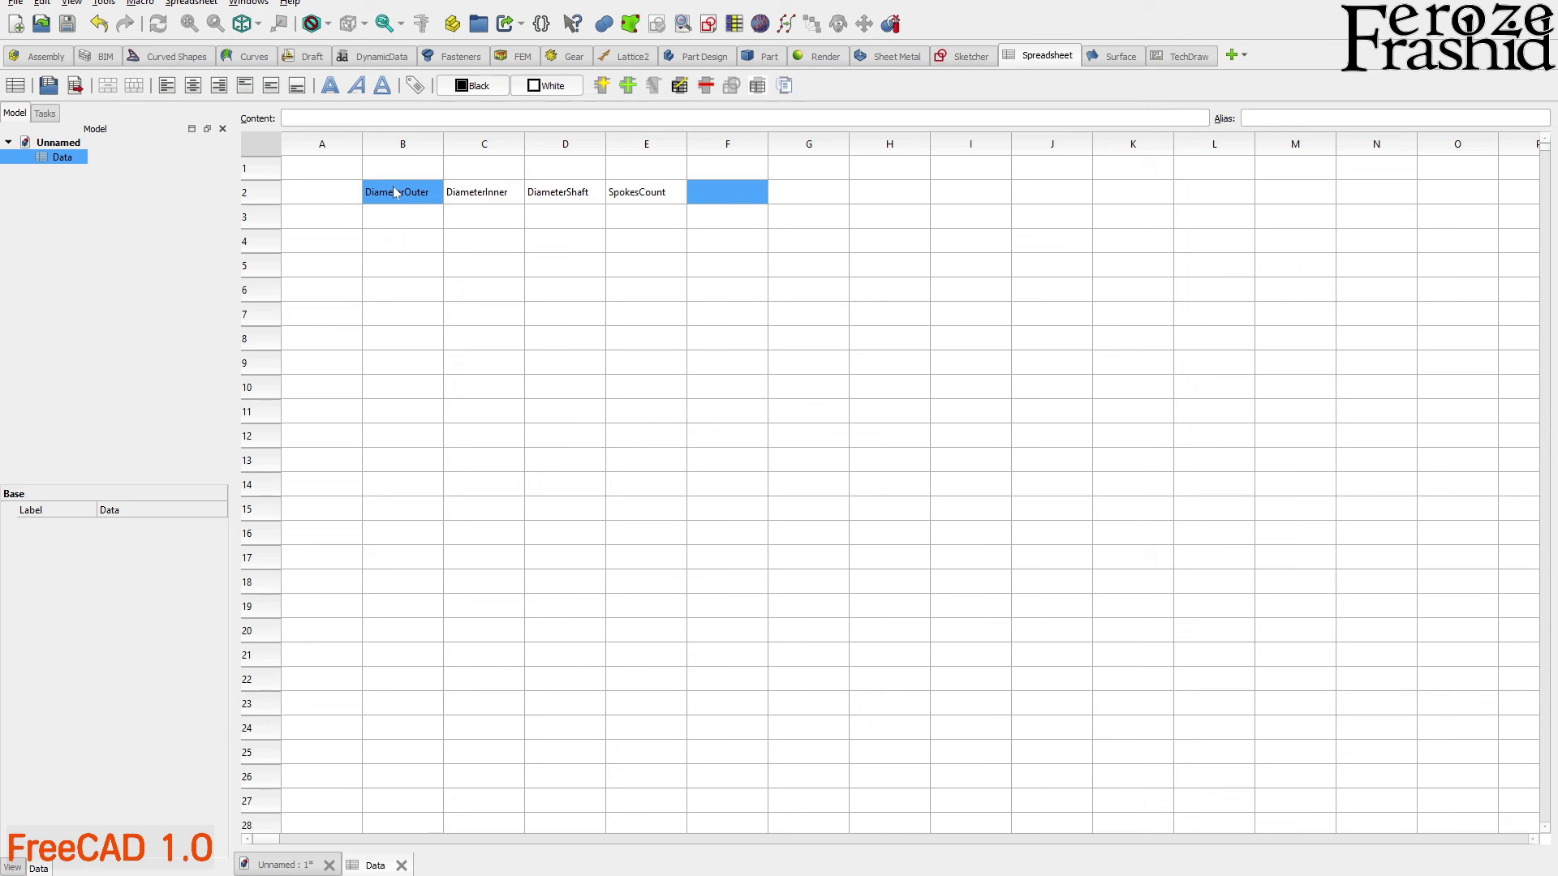
type("SpokesType")
key("Return")
key("Up")
key("Down")
key("Up")
key("Down")
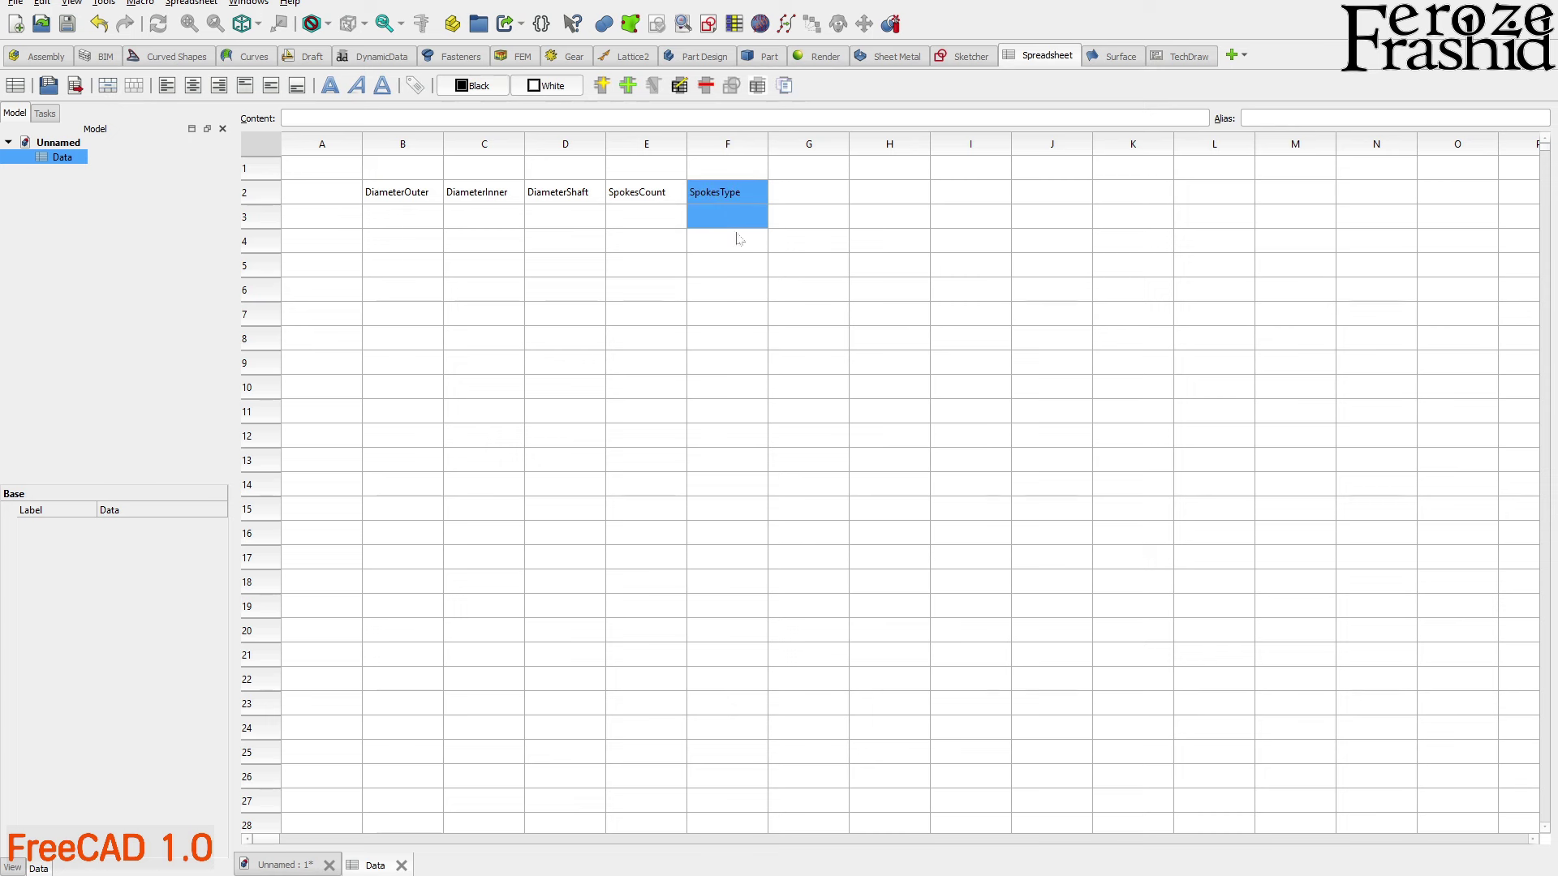
Assign the alias DiameterOuter to cell B3, copying the name from the label in B2
left_click(740, 265)
left_click(412, 224)
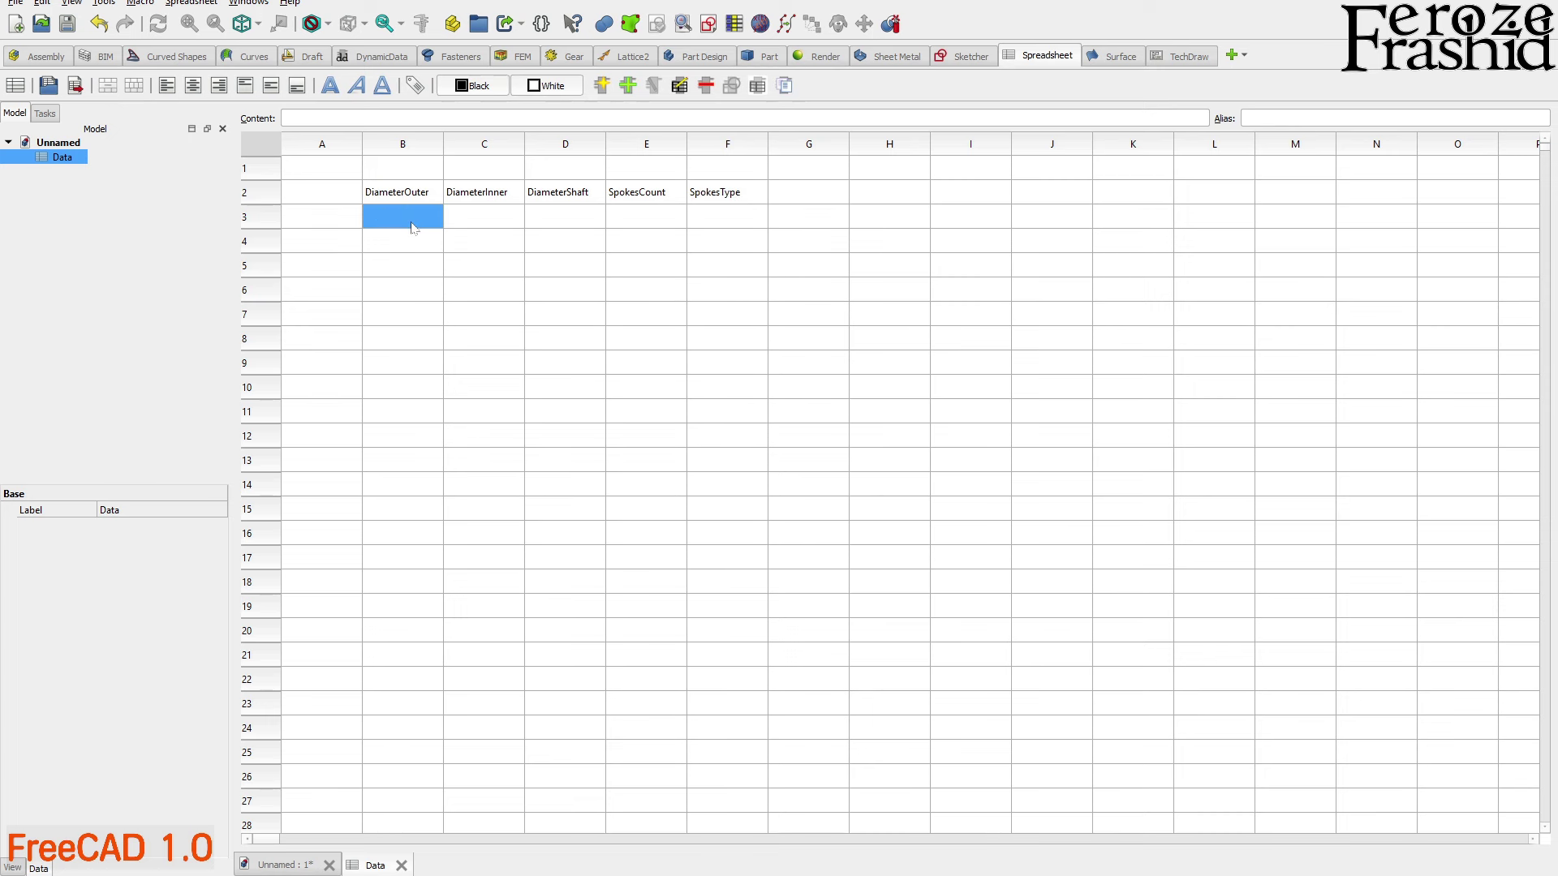
left_click(411, 198)
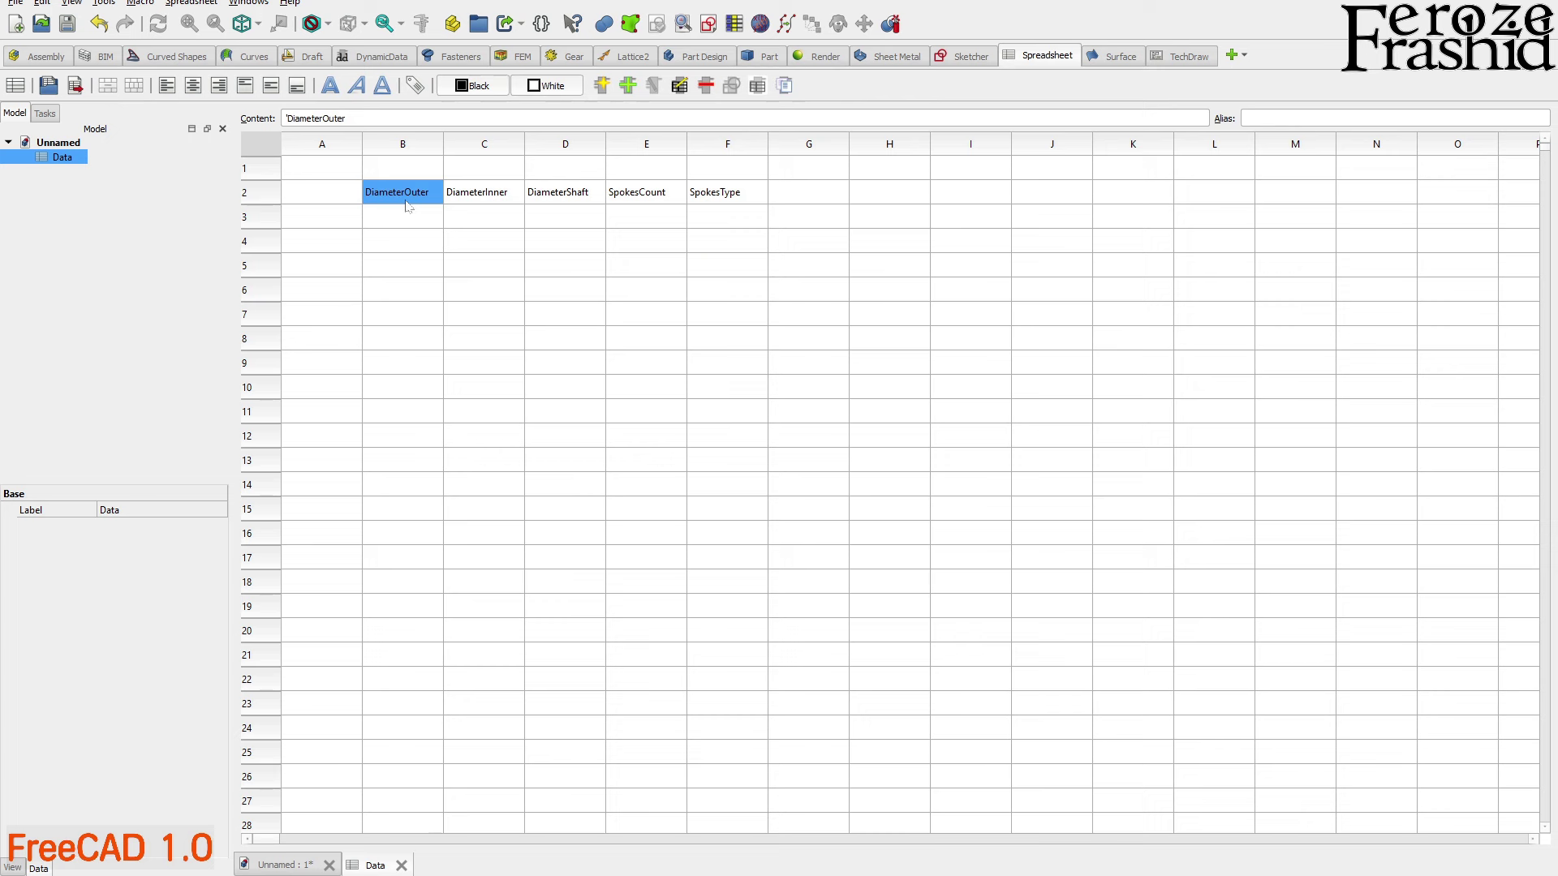
left_click_drag(286, 119, 346, 119)
key("ctrl+c")
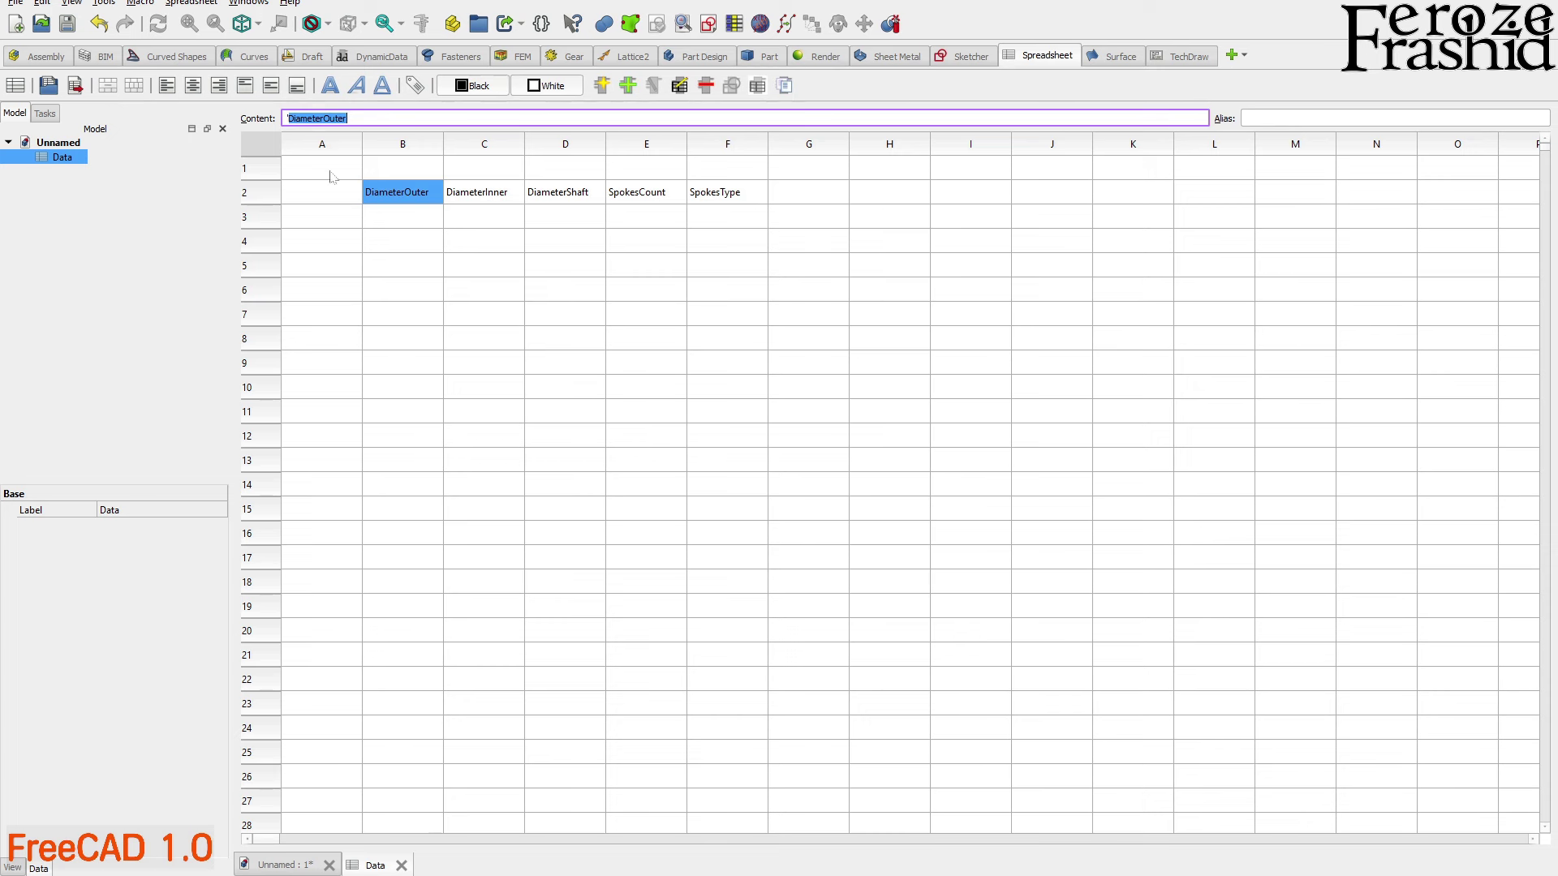
left_click(416, 221)
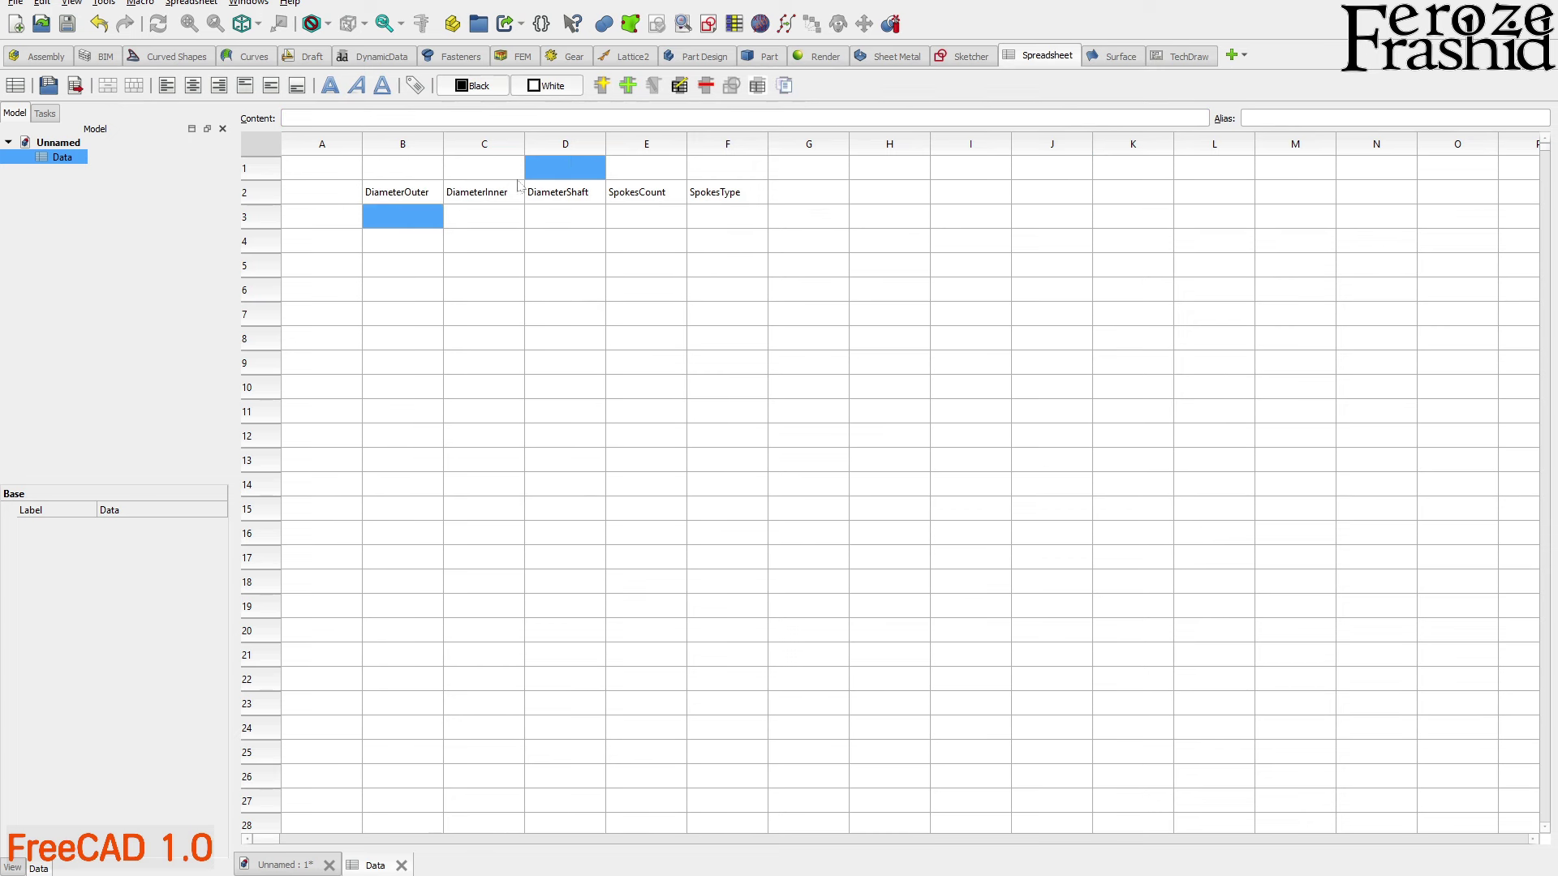
left_click(1249, 118)
key("ctrl+v")
key("Return")
left_click(453, 412)
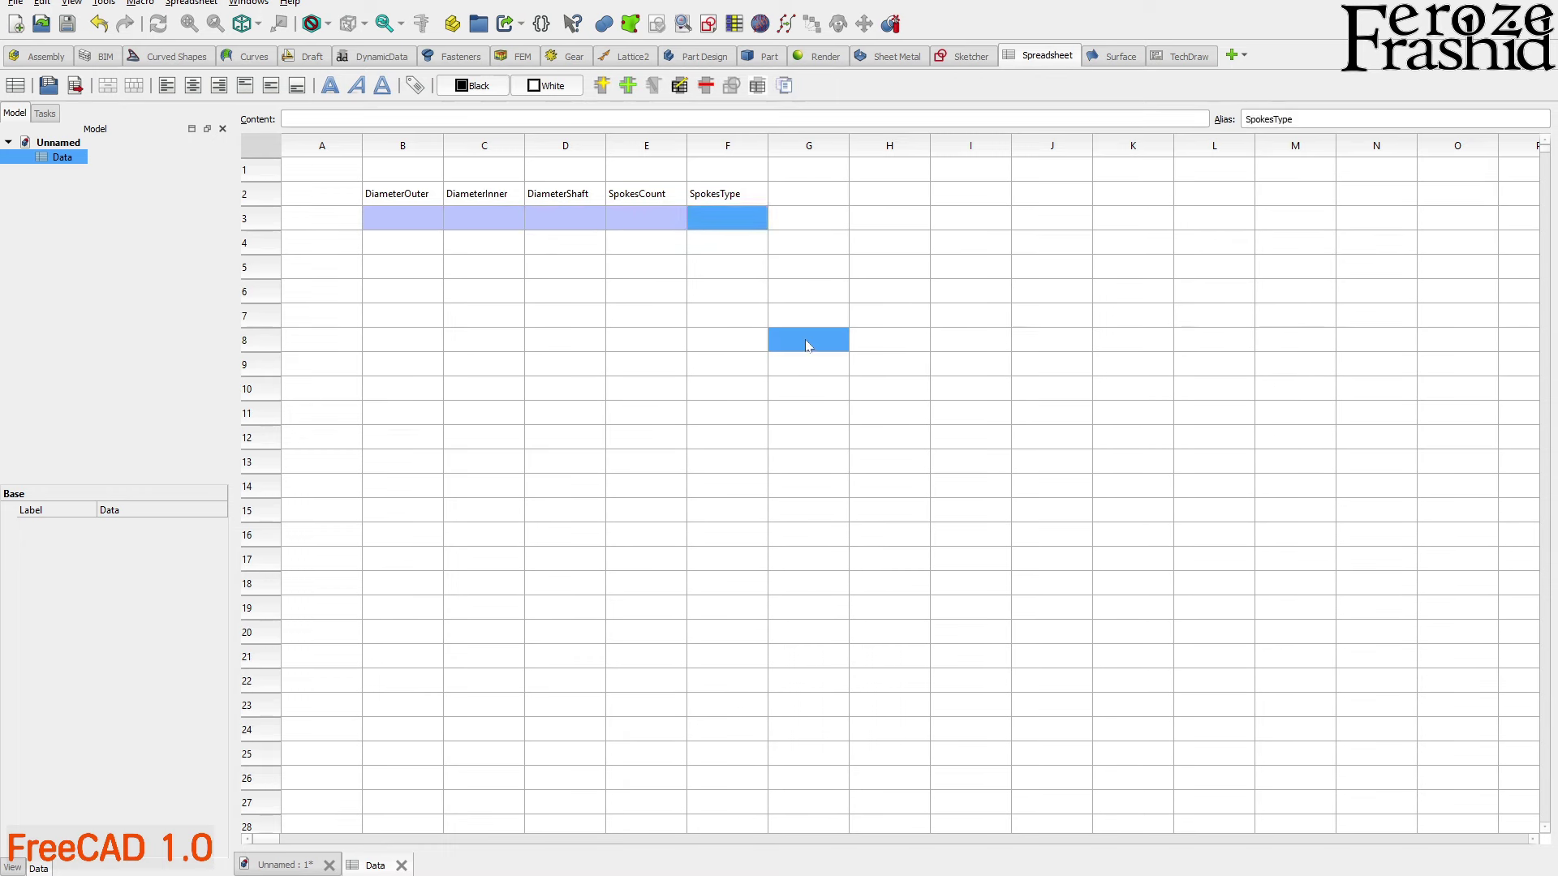
left_click(806, 339)
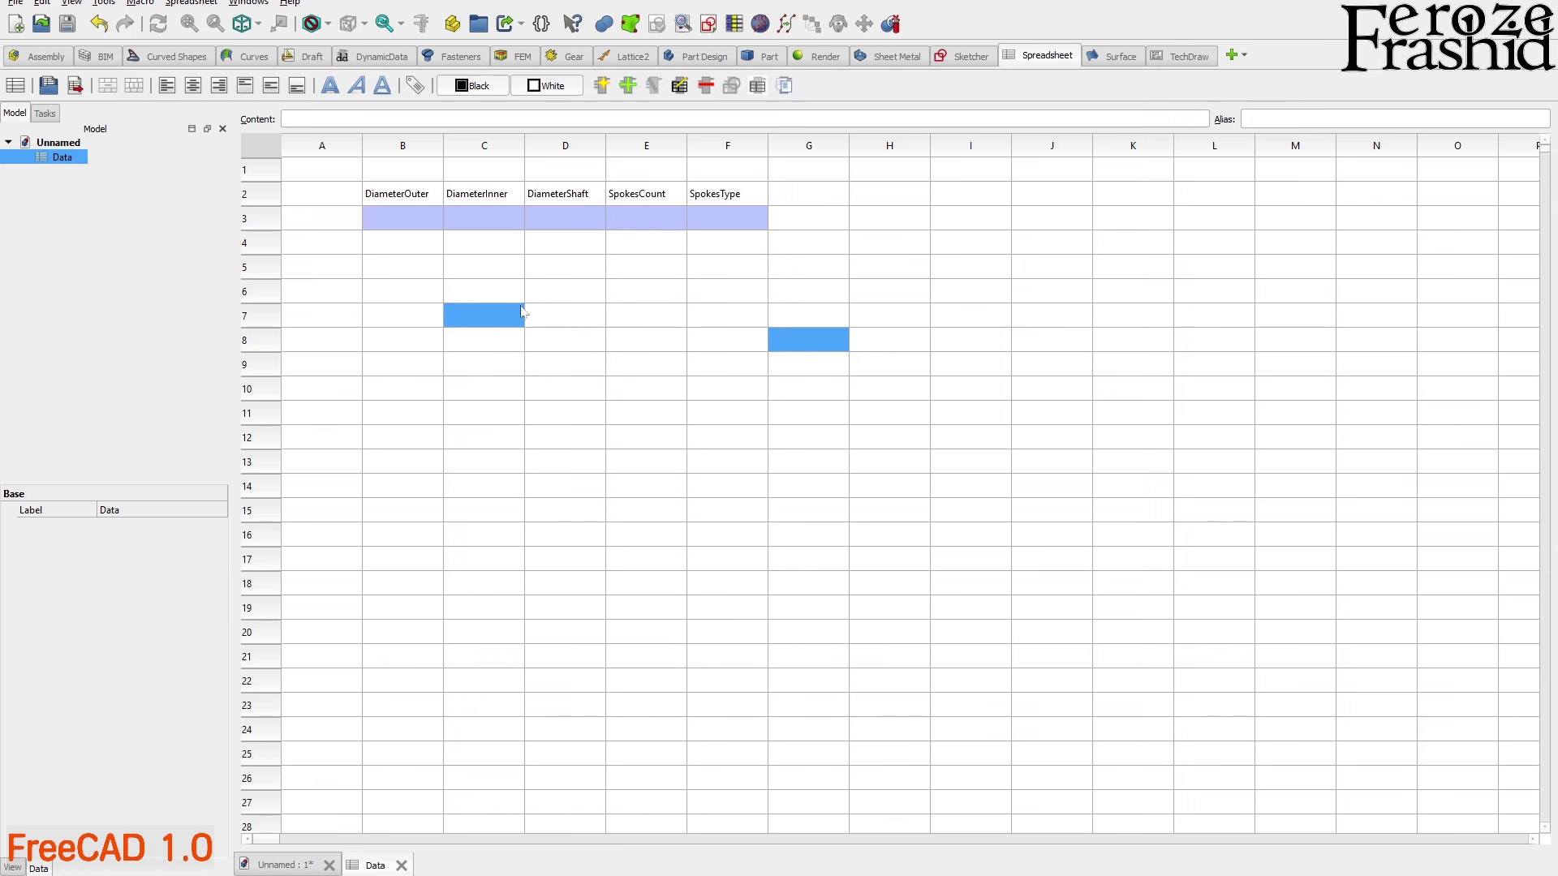
Set the DiameterOuter value in B3 to 250 and the DiameterInner value in C3 to 200
left_click(425, 227)
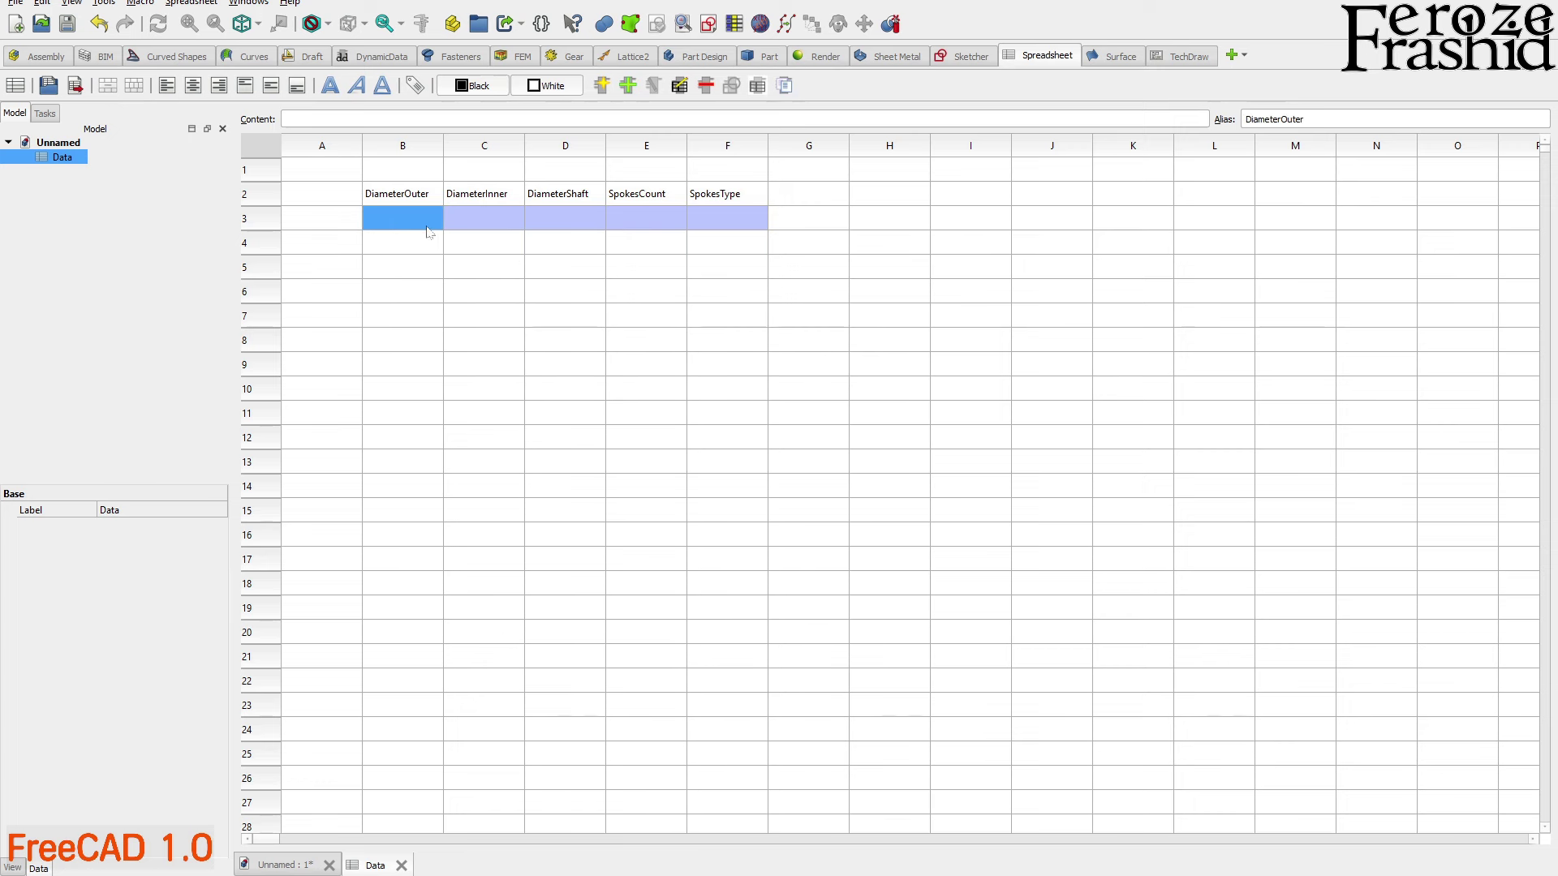
type("250")
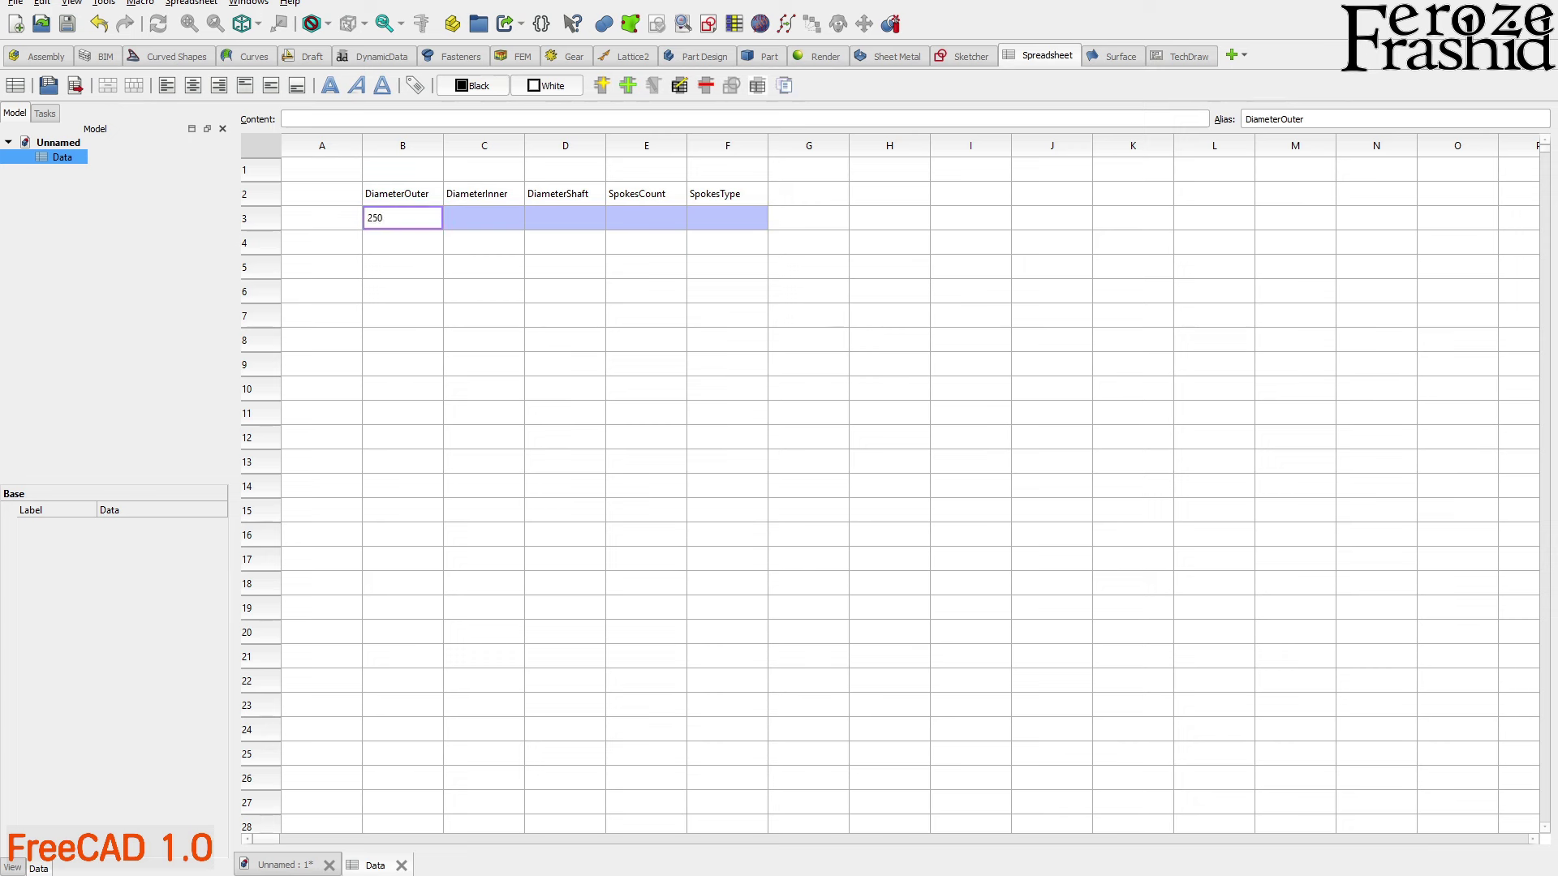
left_click_drag(426, 227, 429, 232)
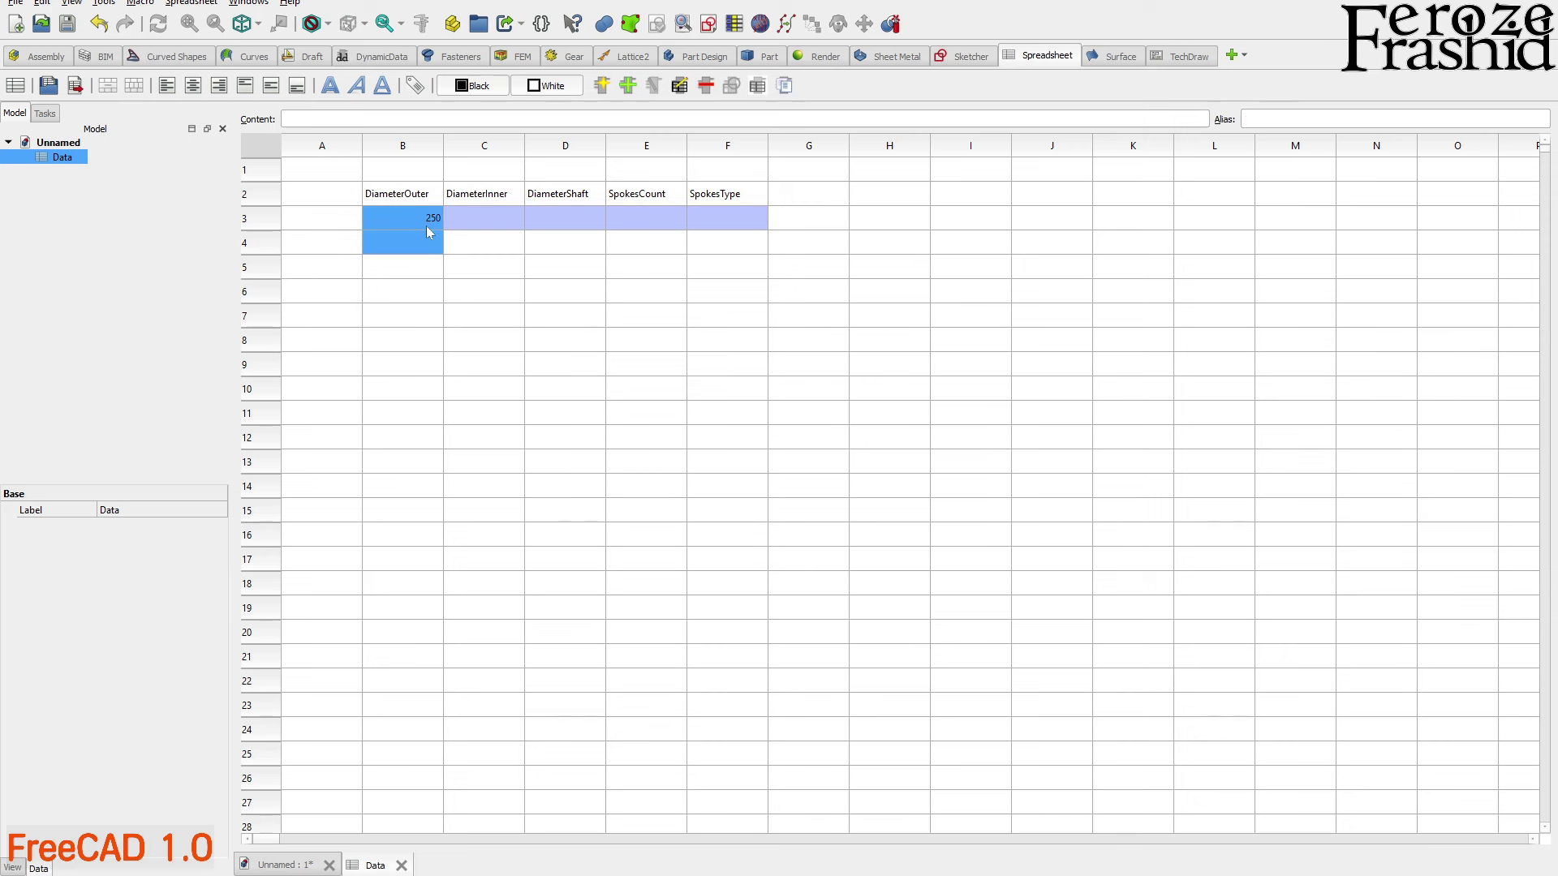
left_click(503, 224)
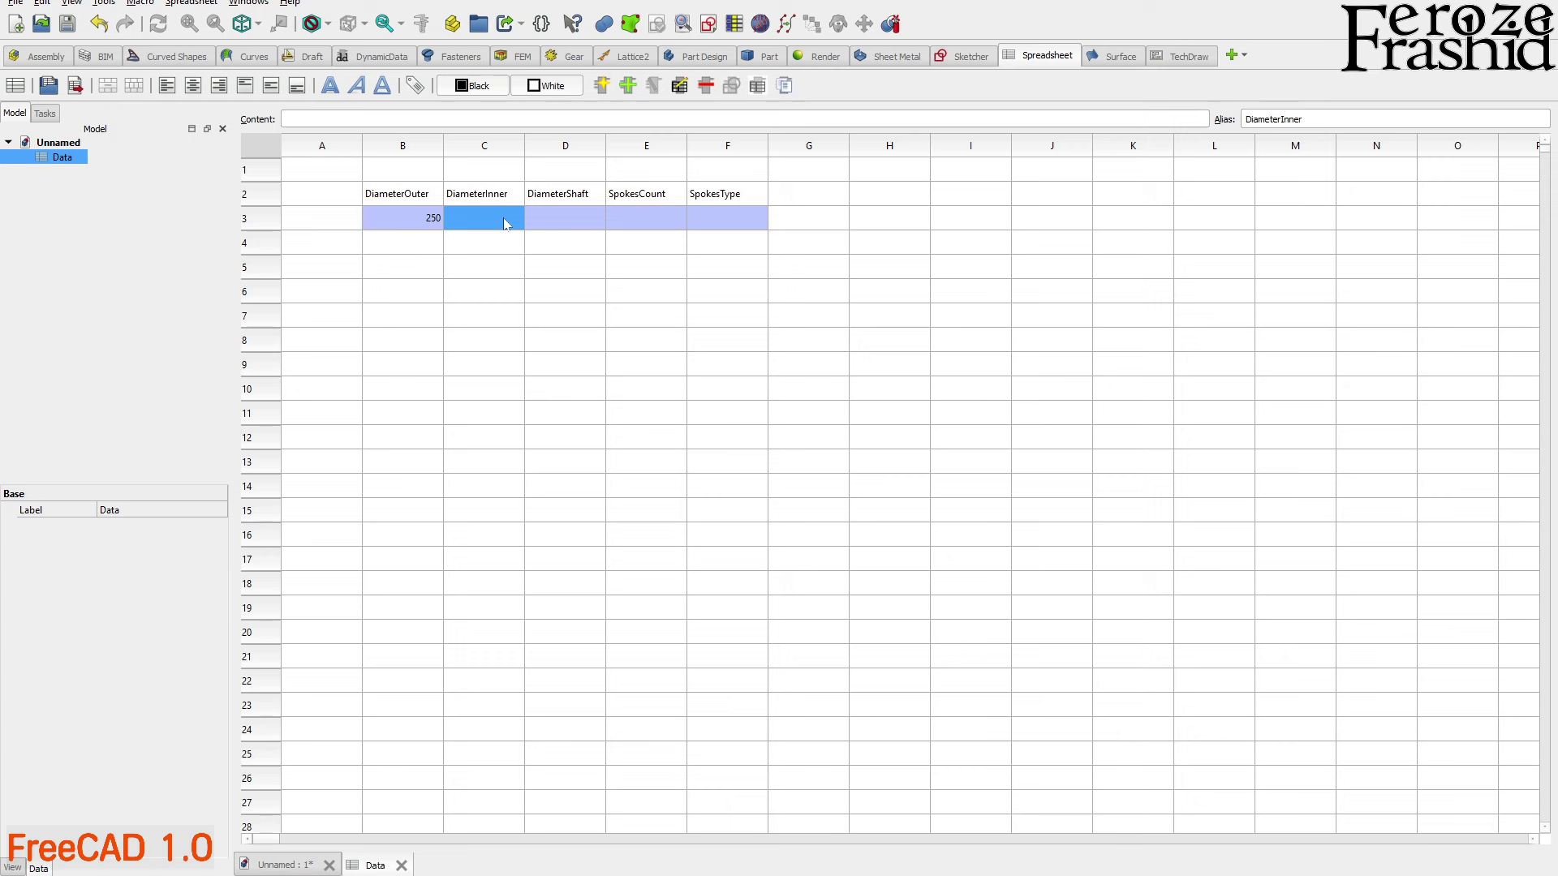
type("200")
left_click_drag(502, 219, 503, 233)
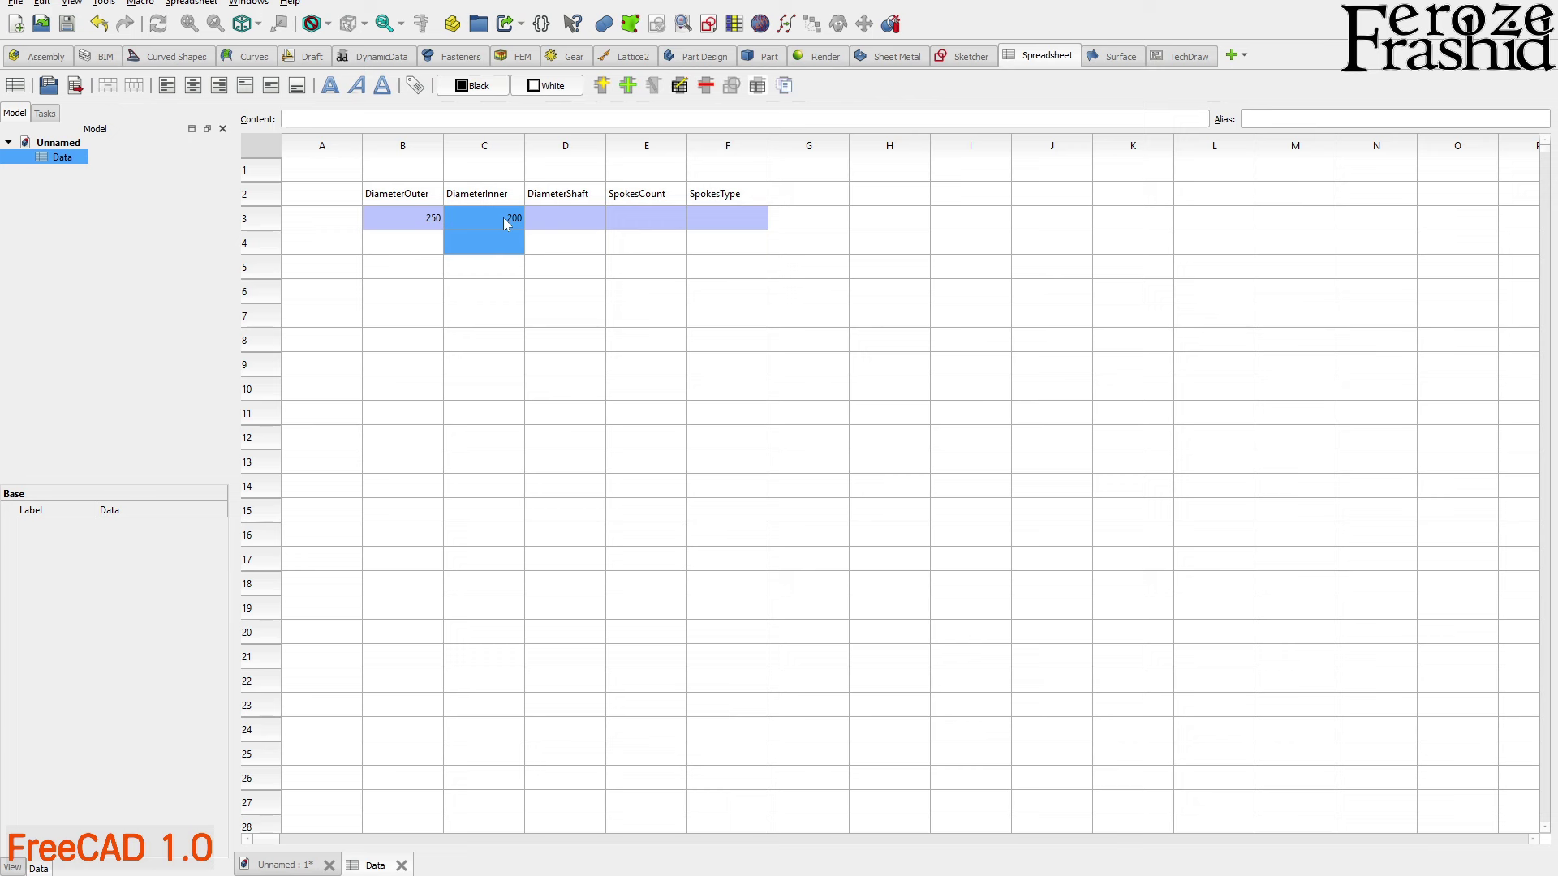
Set the DiameterShaft value in D3 to 50 and the SpokesCount value in E3 to 6
left_click(552, 223)
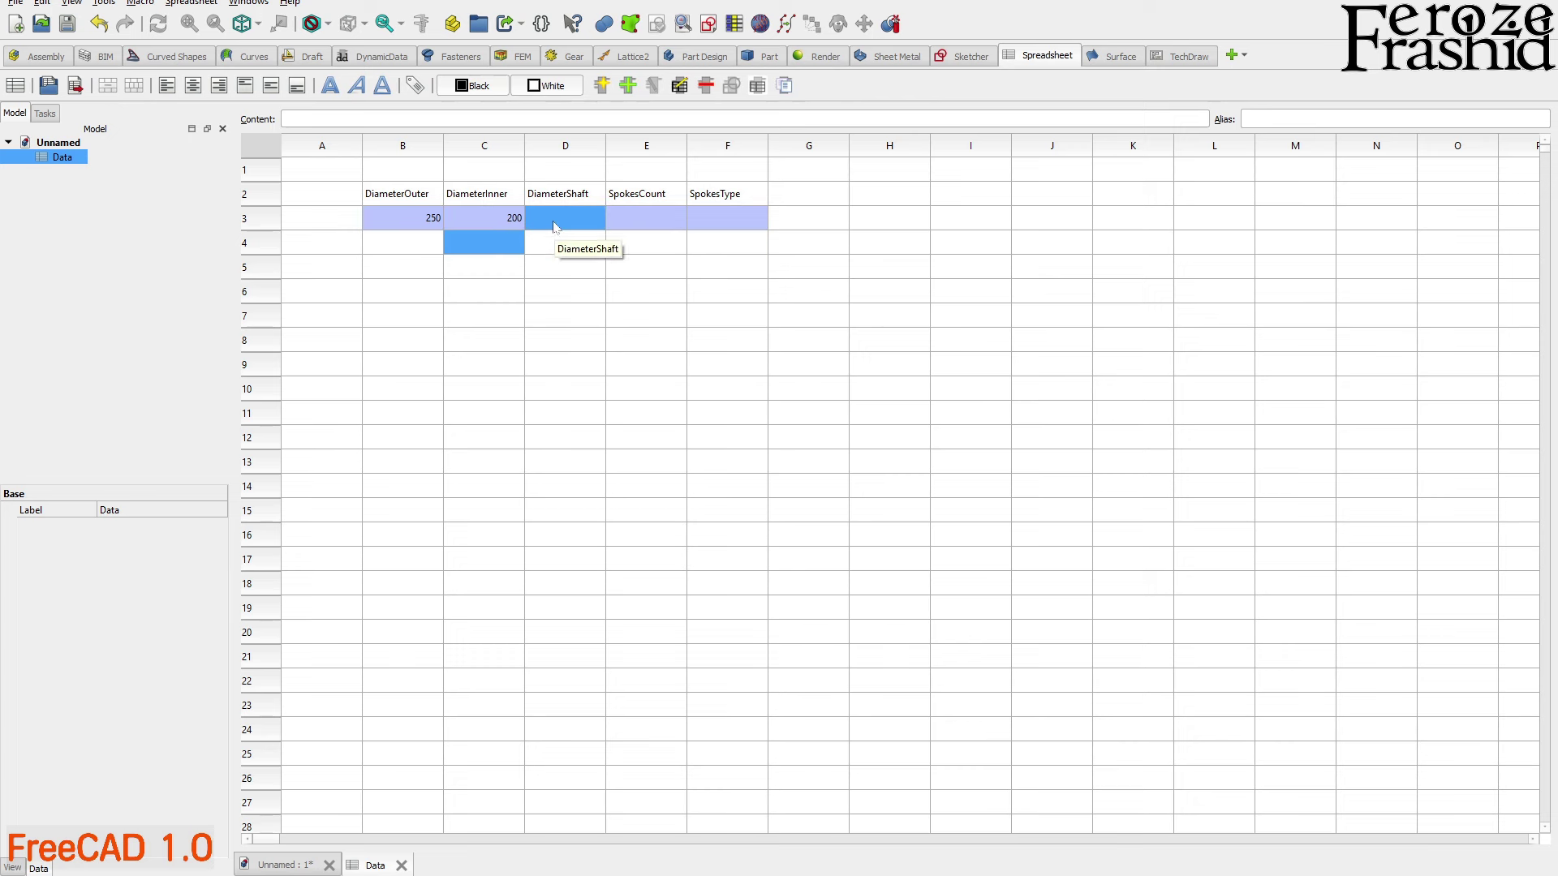
left_click(553, 225)
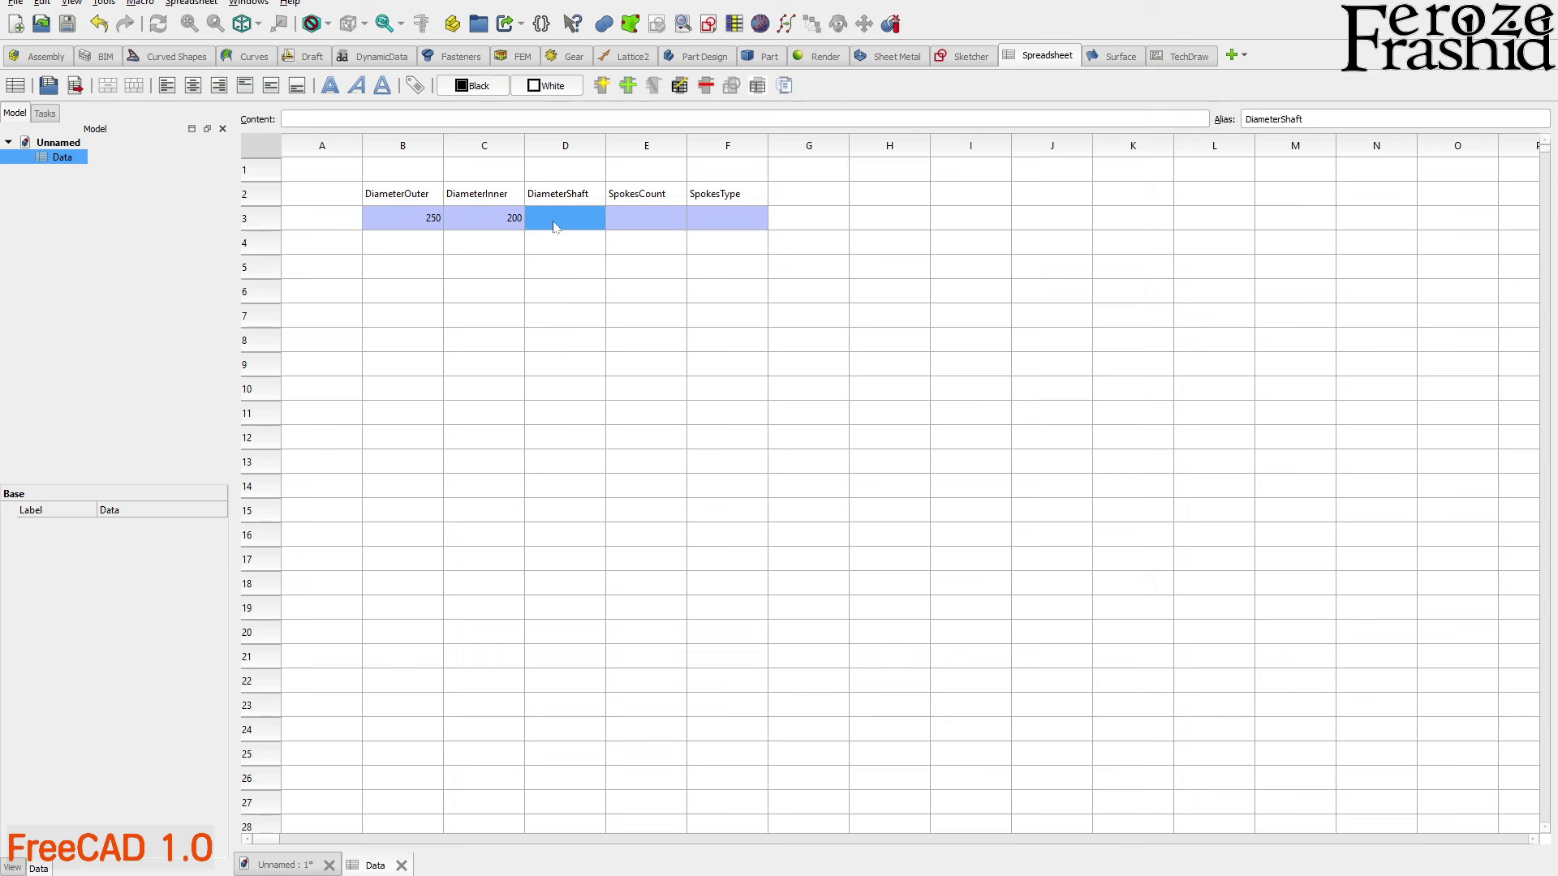
type("50")
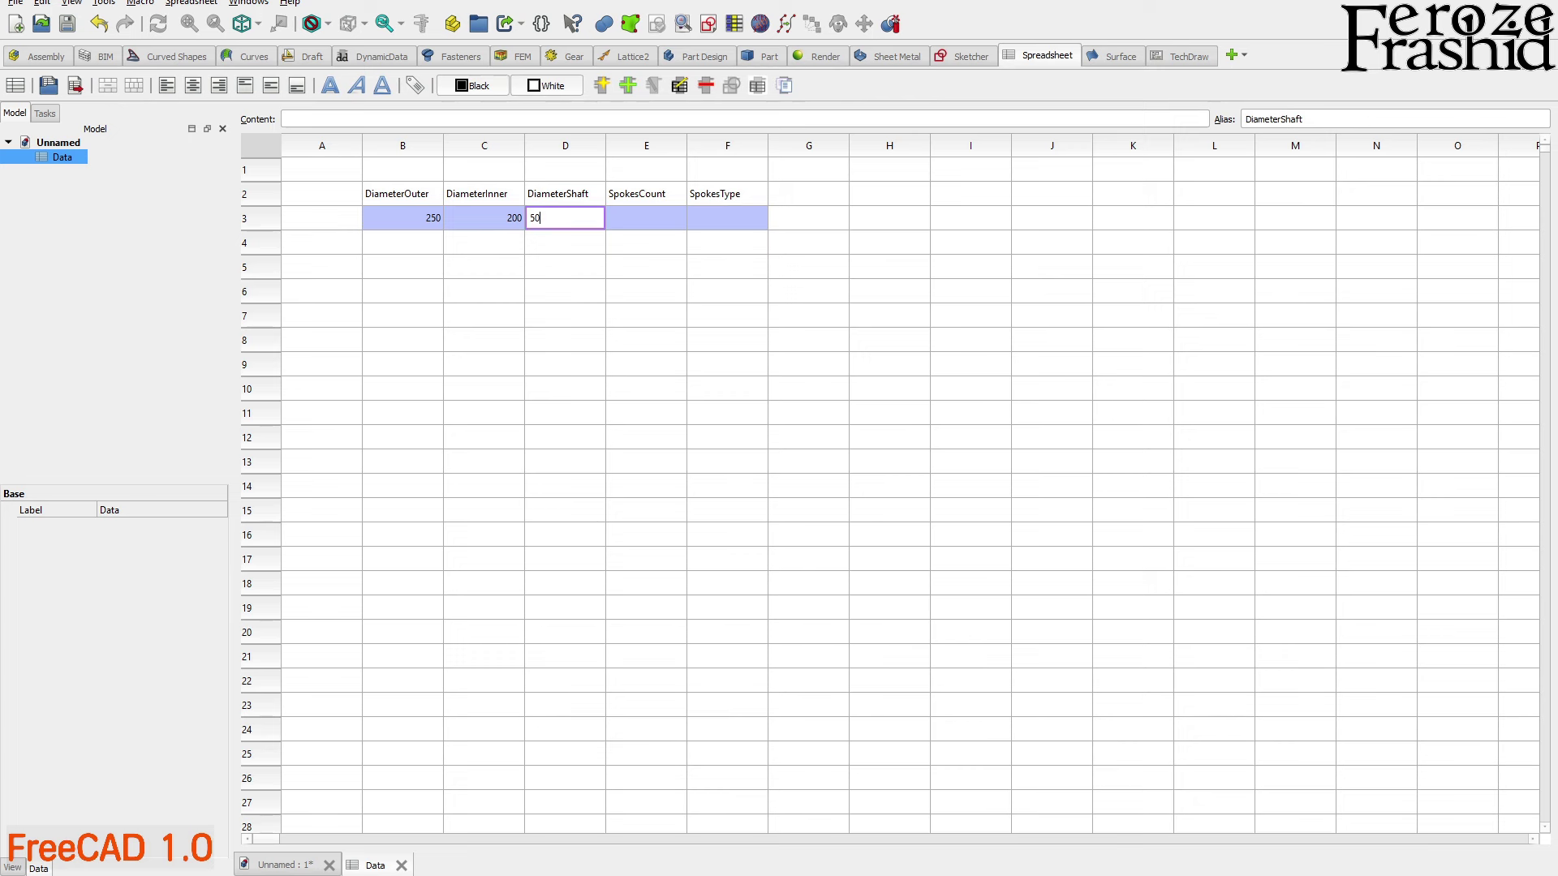
key("Return")
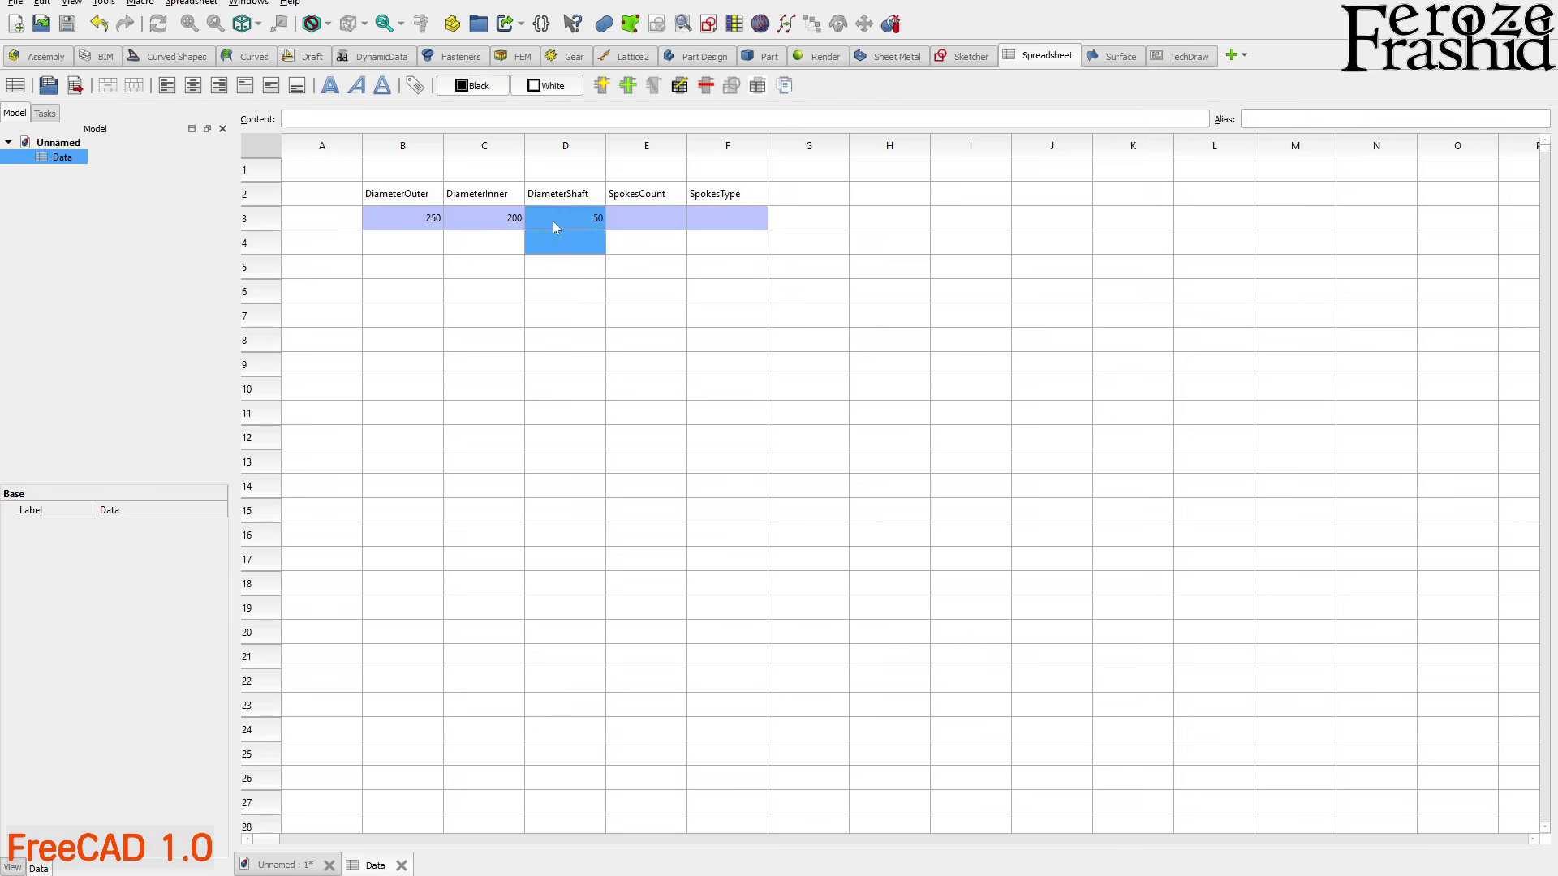
left_click(665, 227)
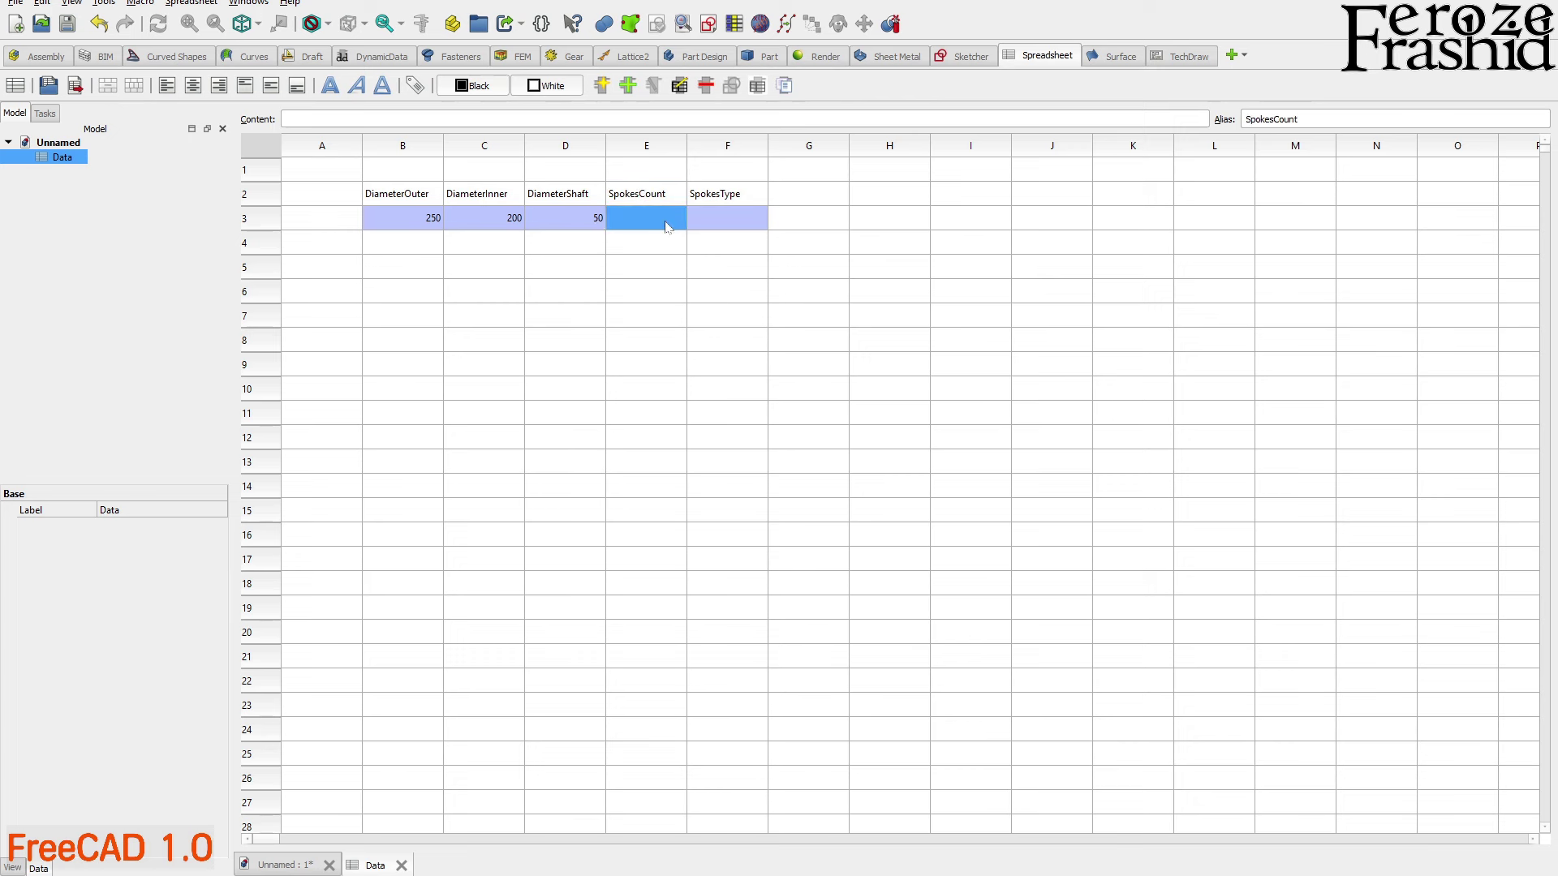
type("6")
key("Return")
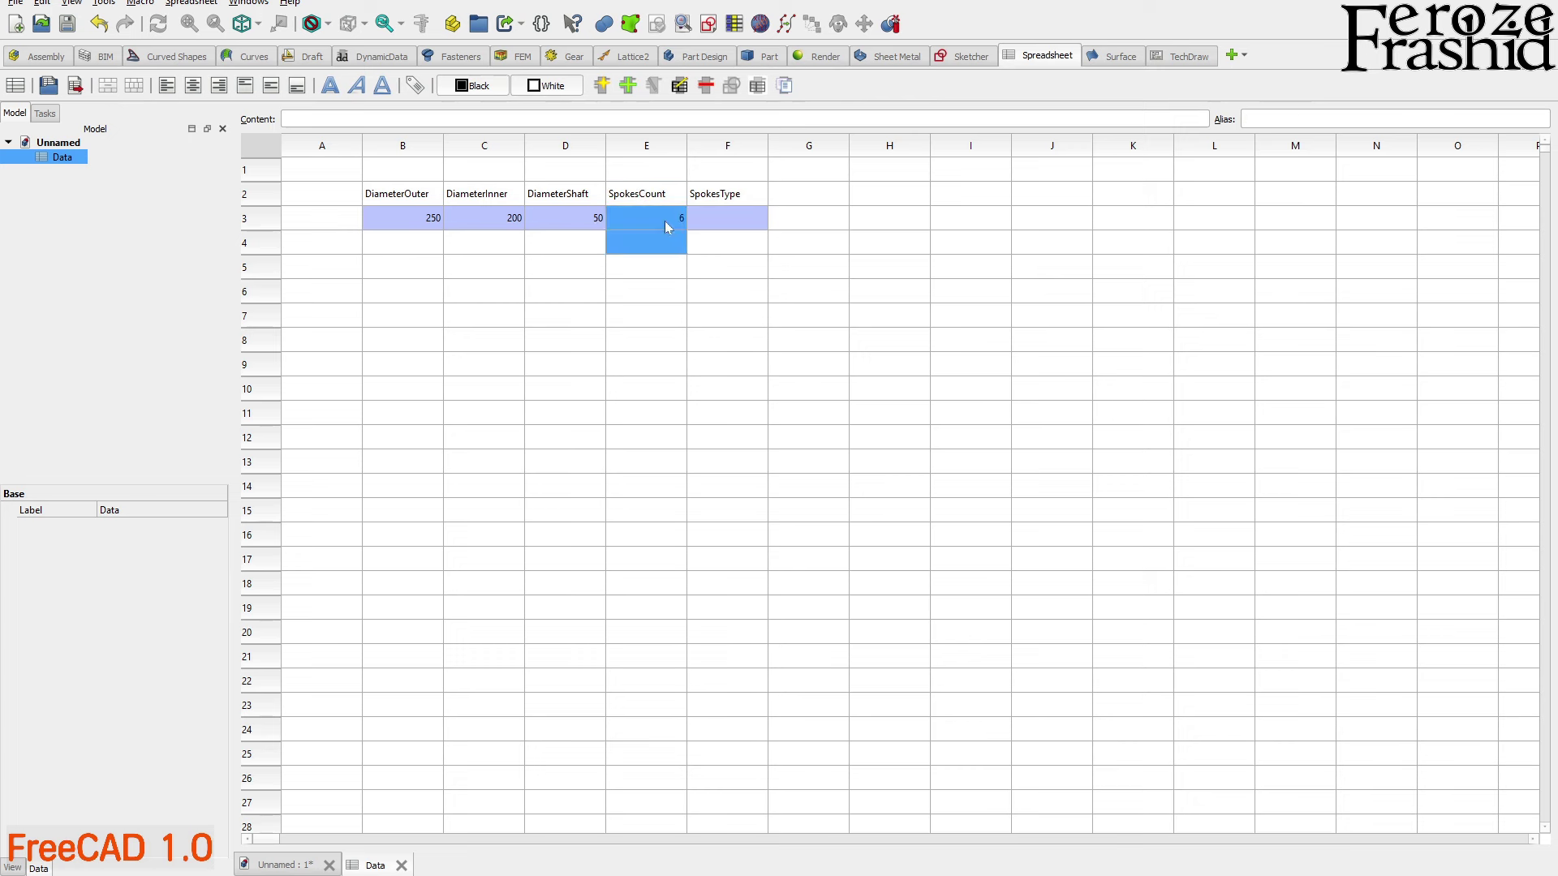
Set the SpokesType value in cell F3 to 1
left_click(716, 228)
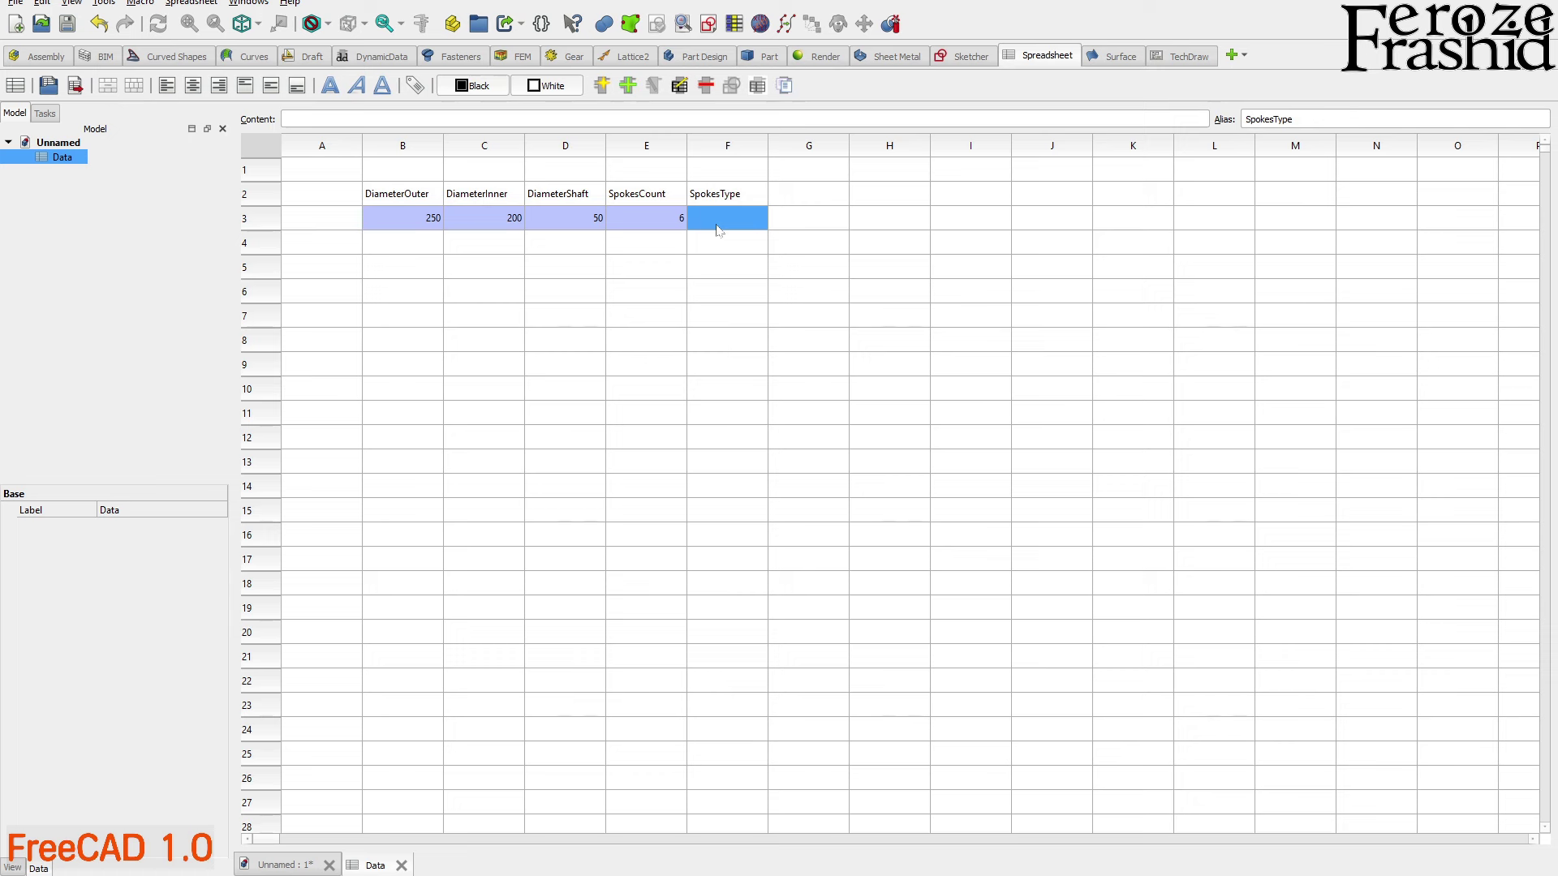
type("1")
key("Return")
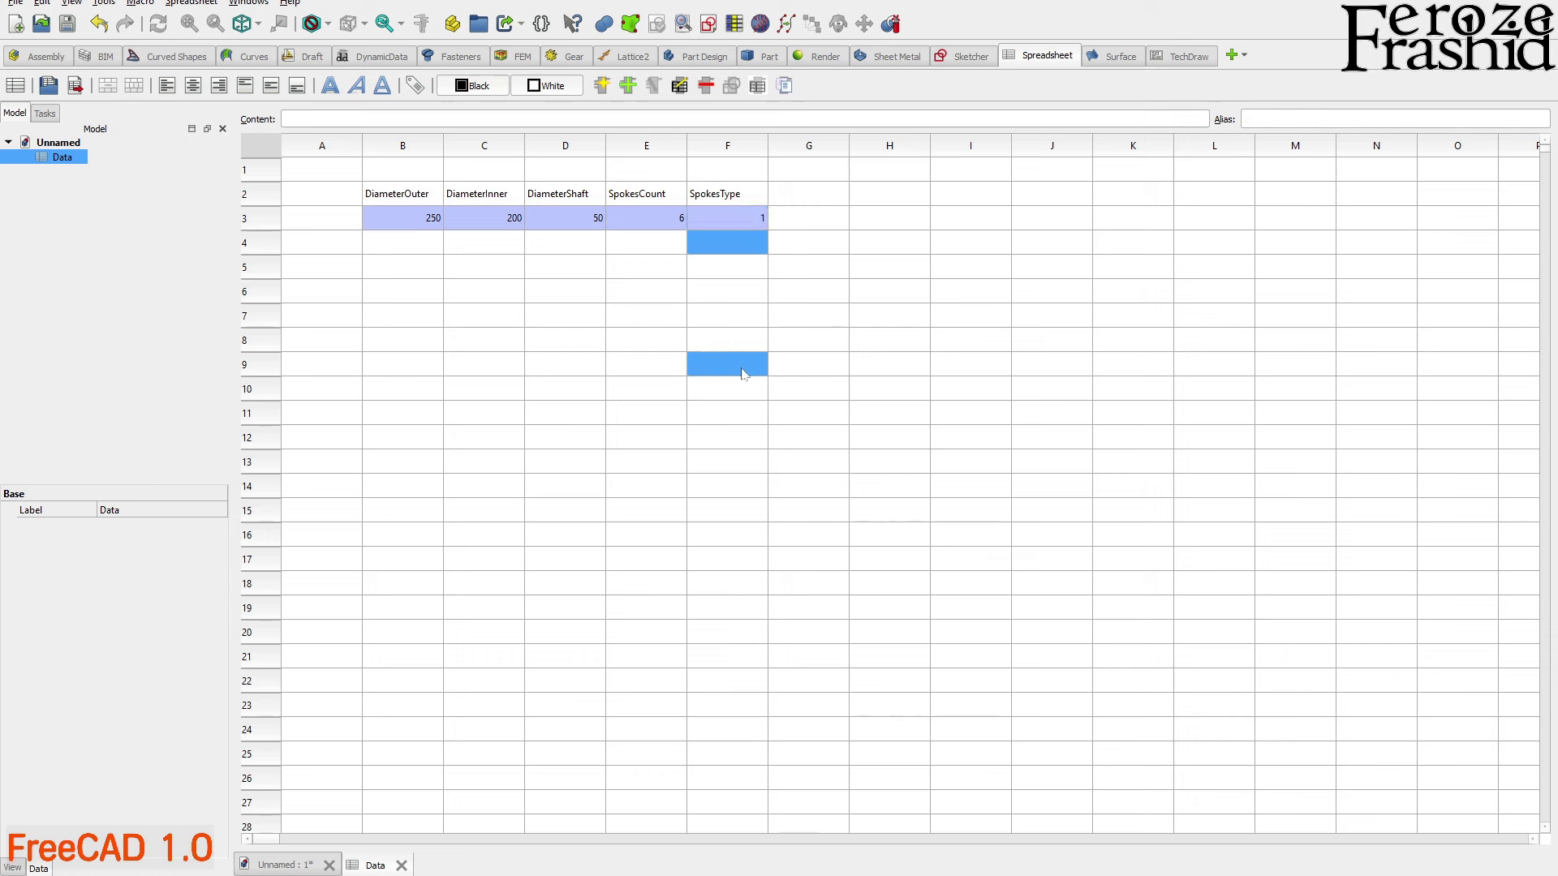
left_click(743, 227)
left_click_drag(743, 227, 737, 247)
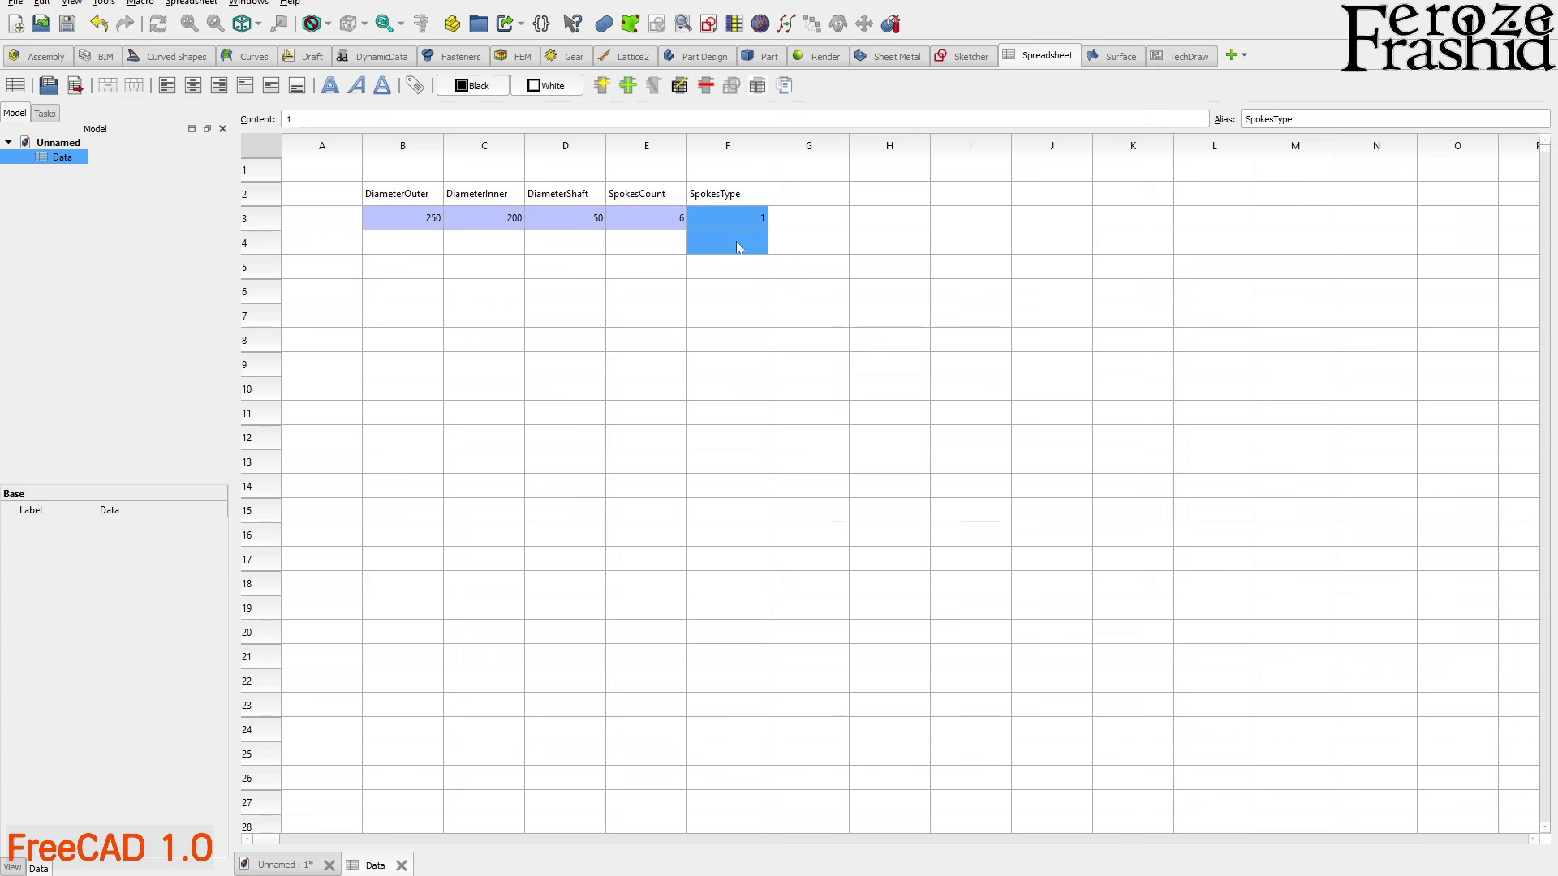
Save the document under the name LargeFlyWheel
left_click(695, 270)
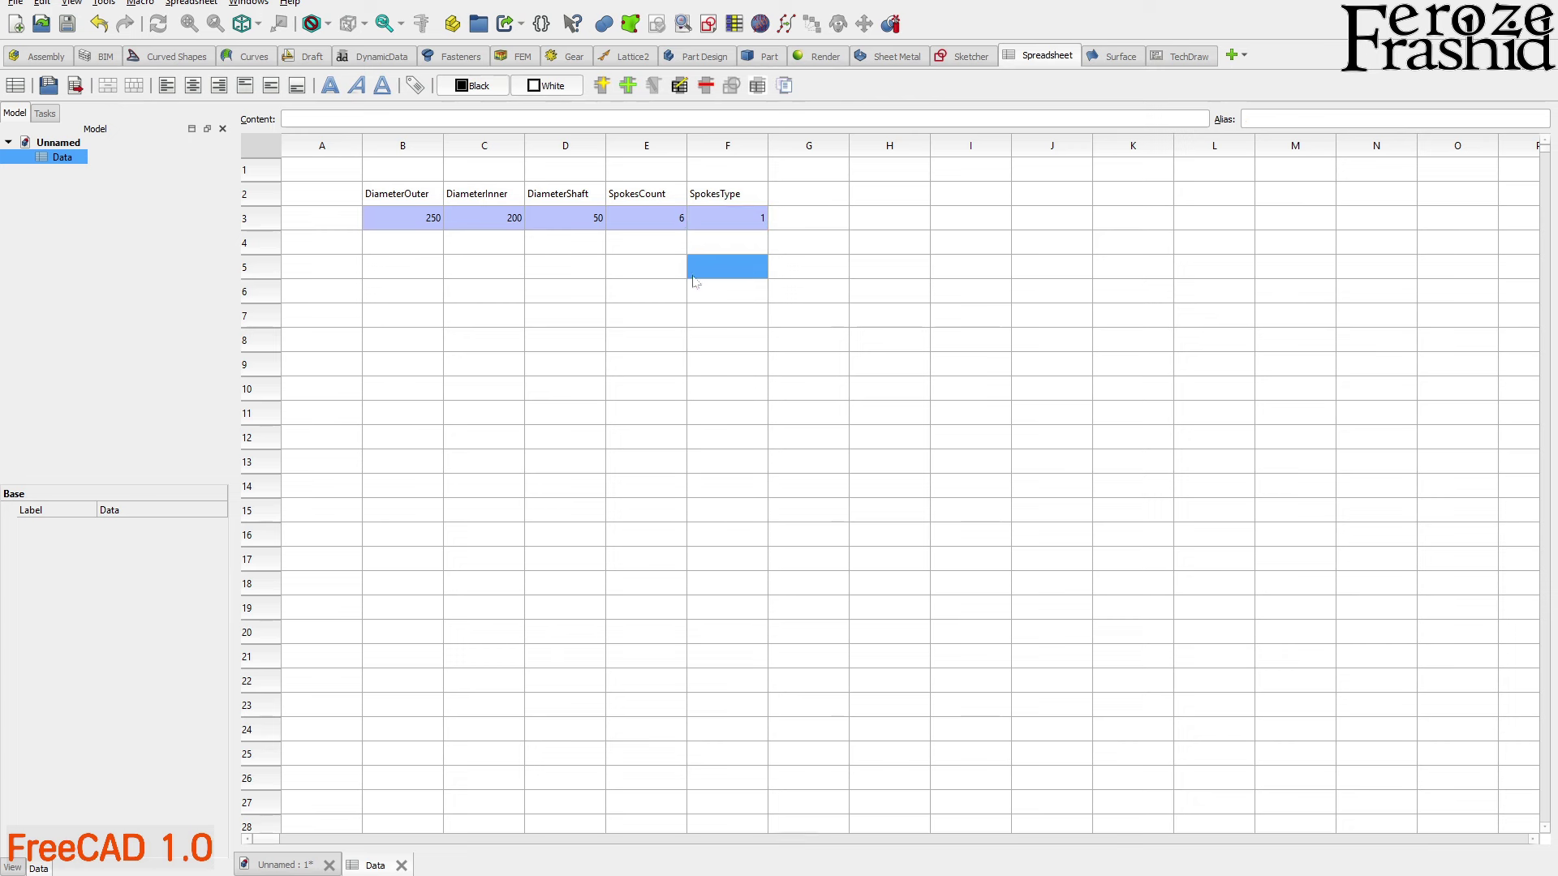
left_click(535, 294, "ctrl")
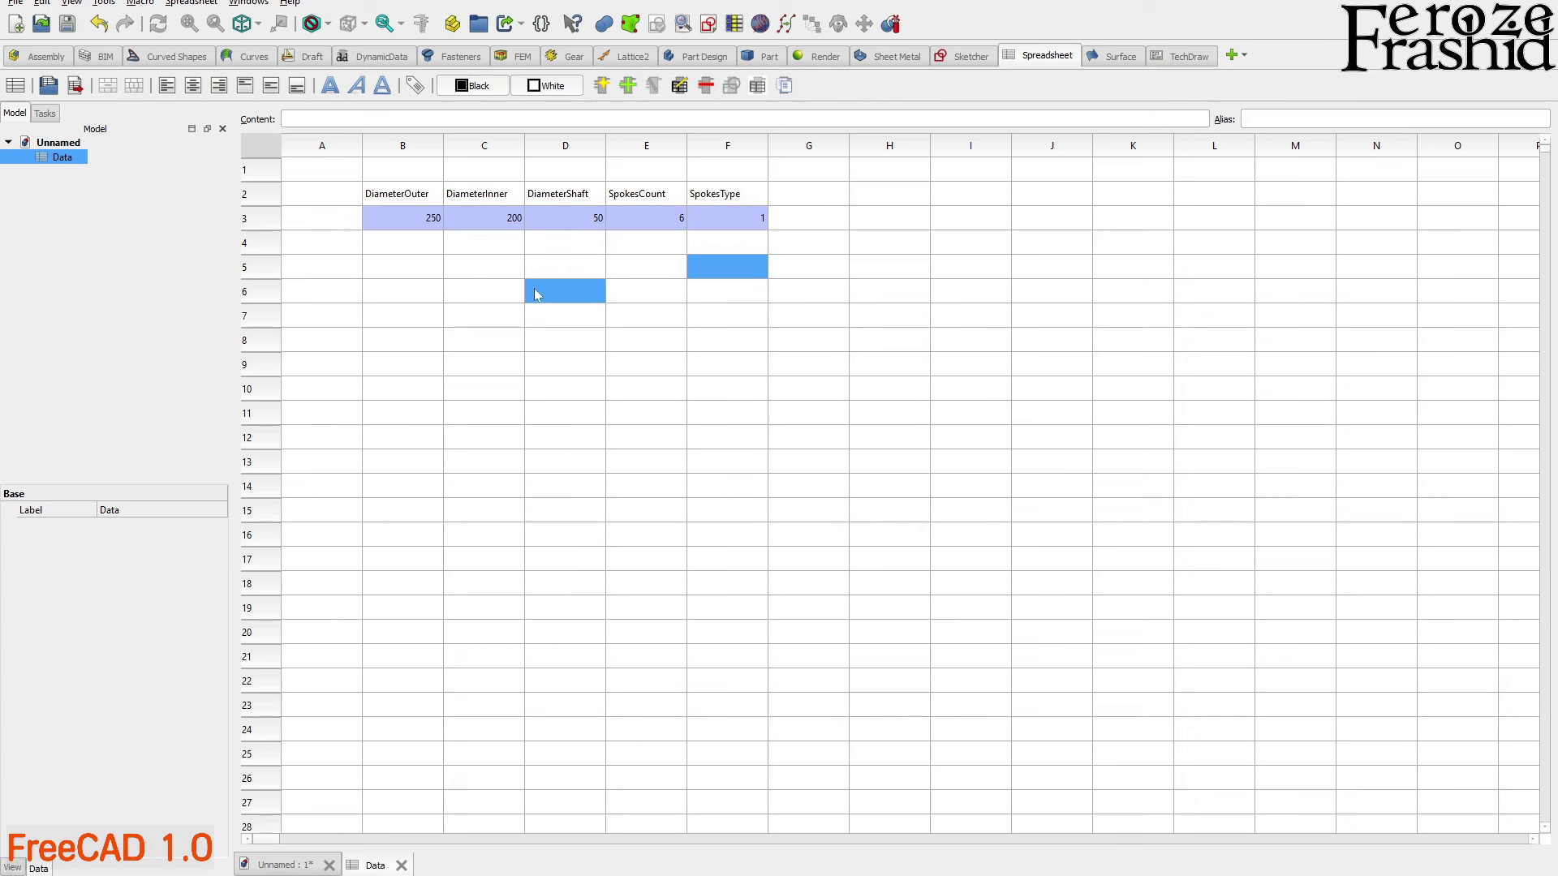
left_click(535, 294, "ctrl")
left_click(67, 23)
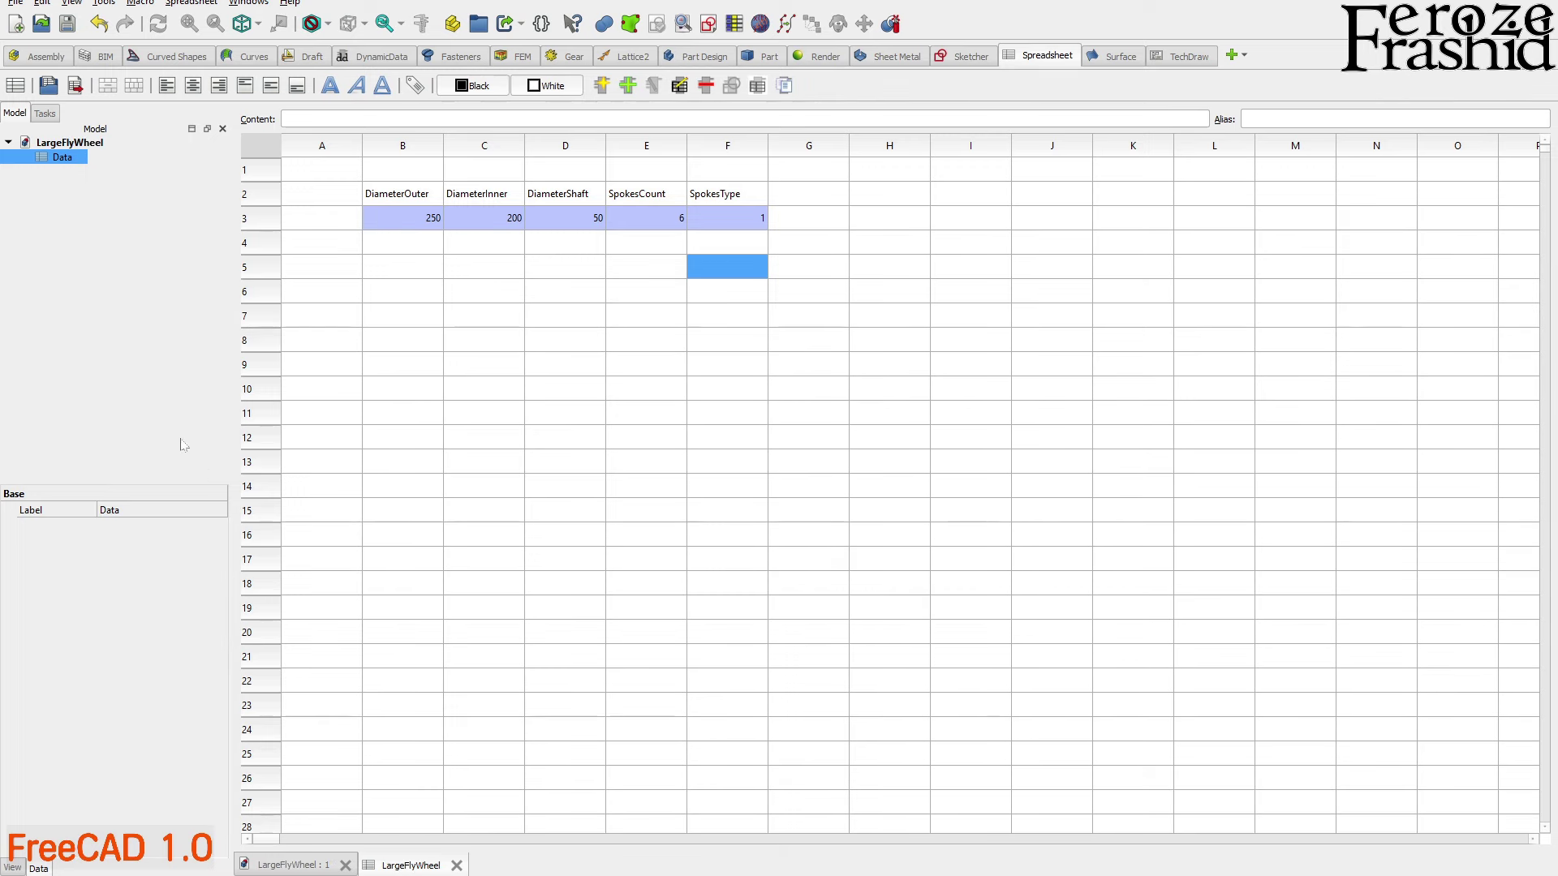
left_click(161, 400)
left_click(430, 223)
left_click_drag(463, 234, 604, 289, "ctrl")
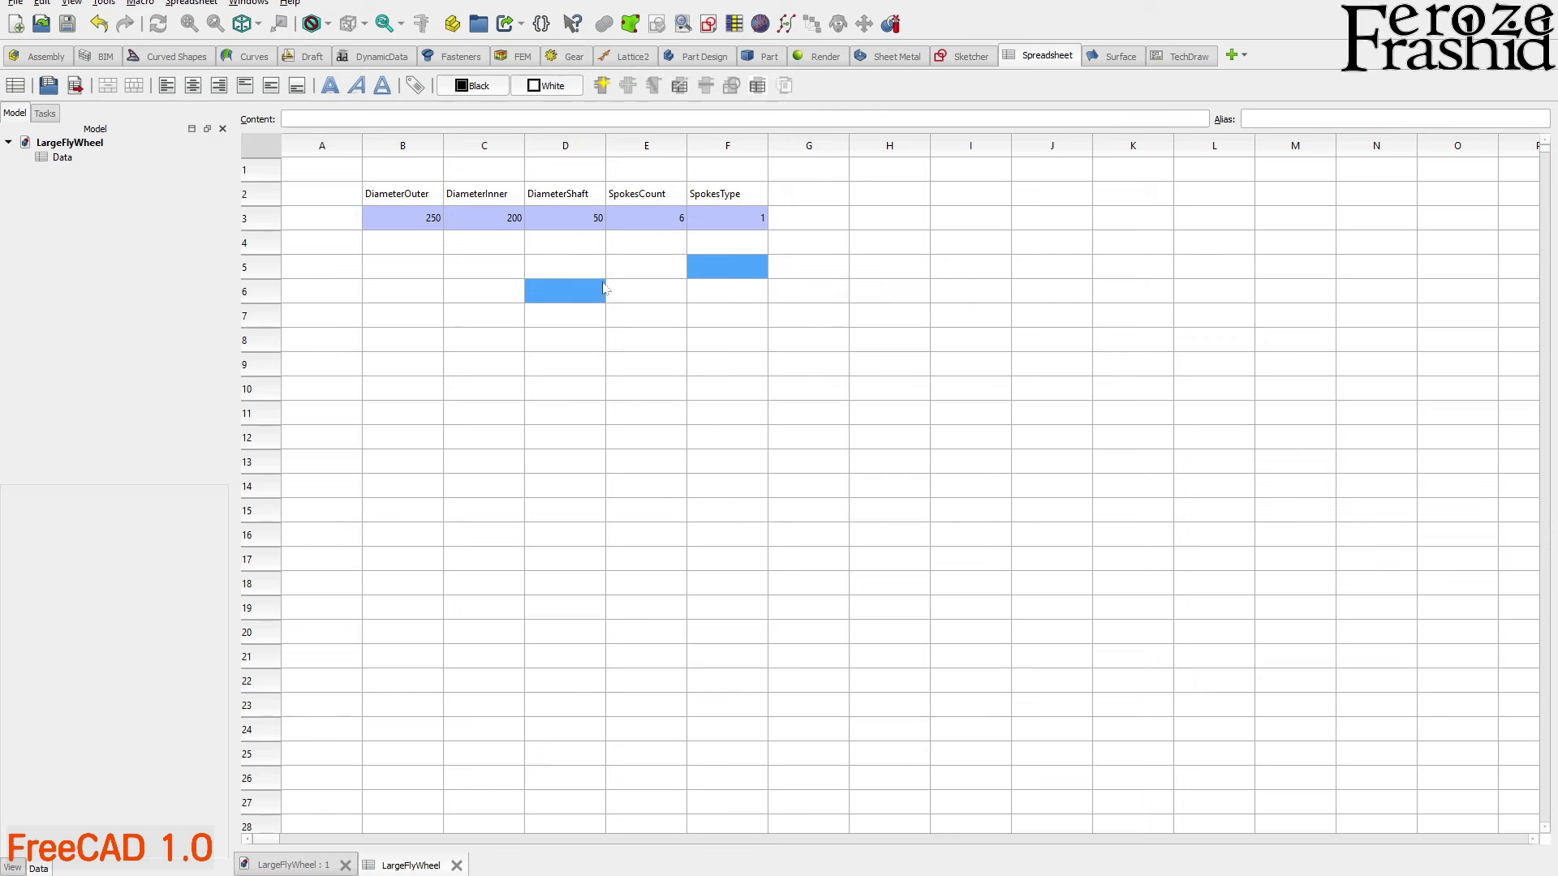
Create a new body in the Part Design workbench and start a sketch on its XY plane
left_click(705, 57)
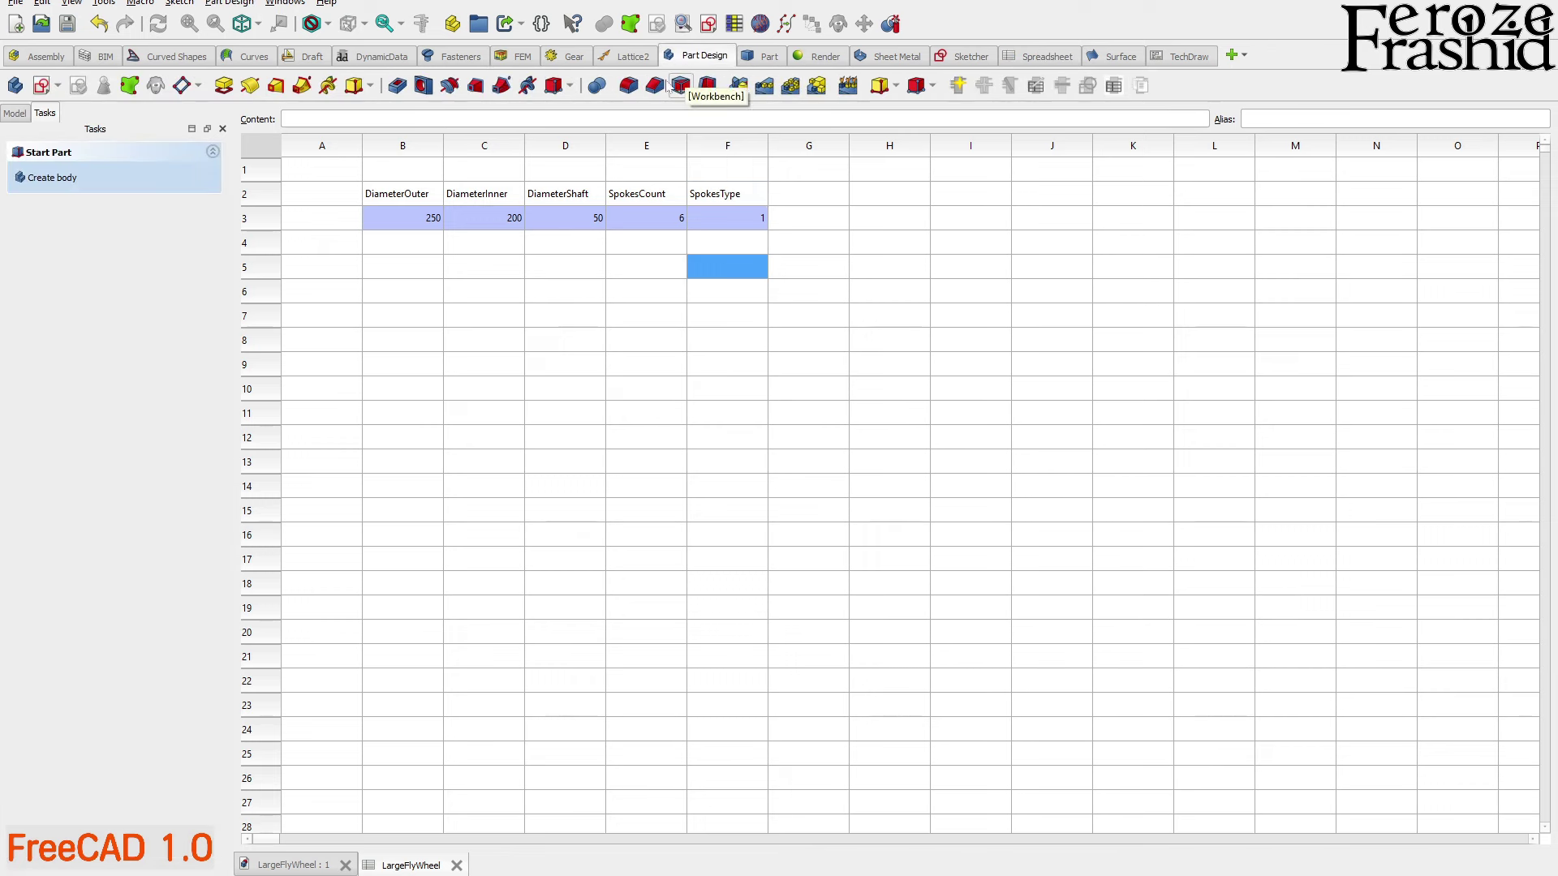
left_click(15, 113)
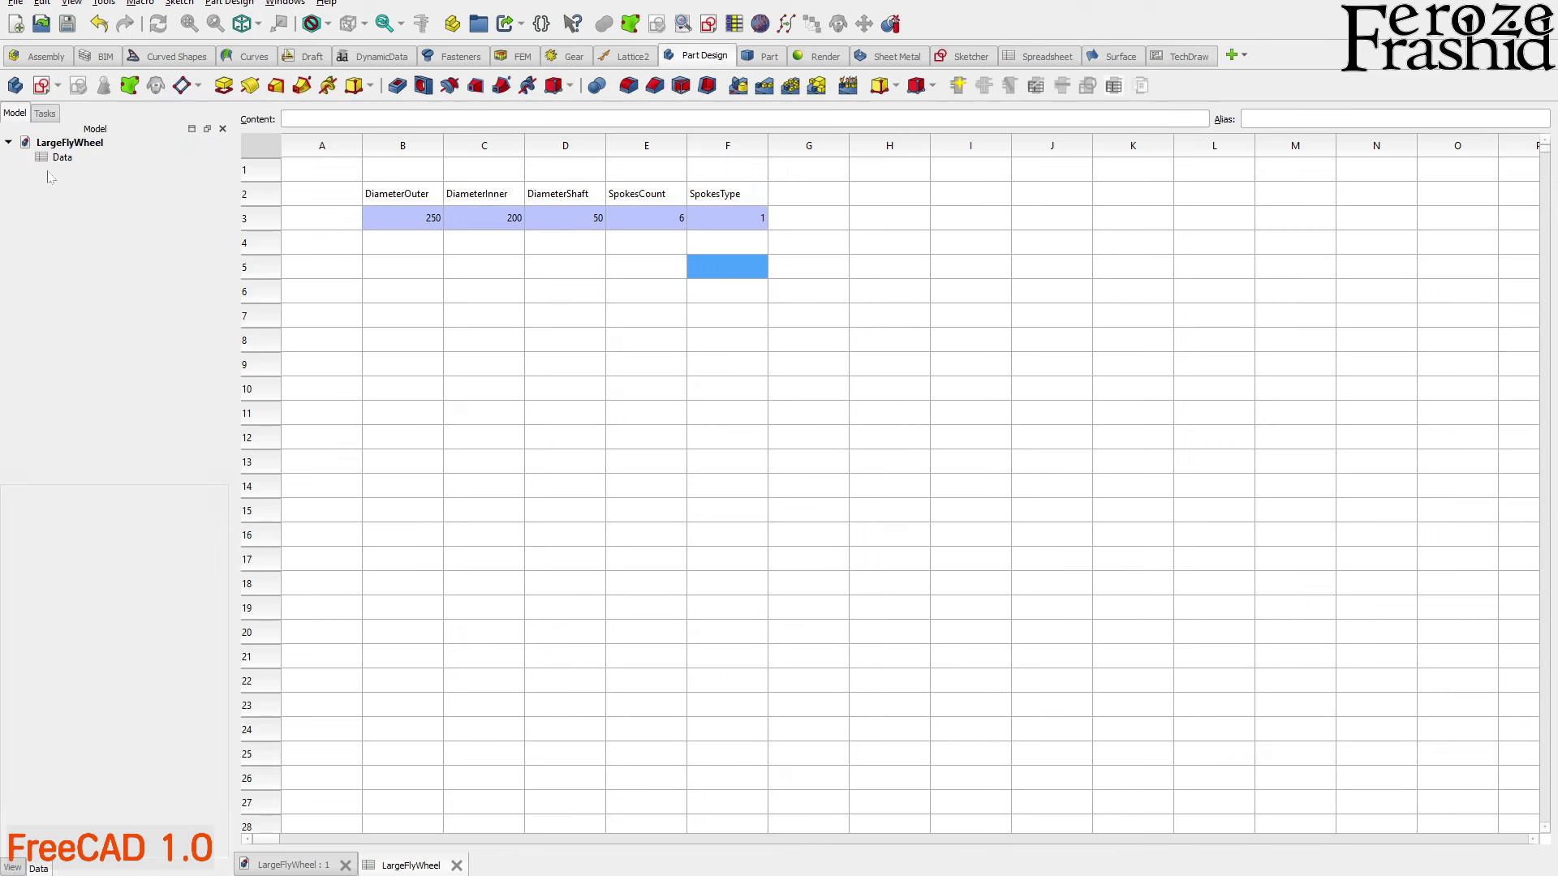
left_click(44, 114)
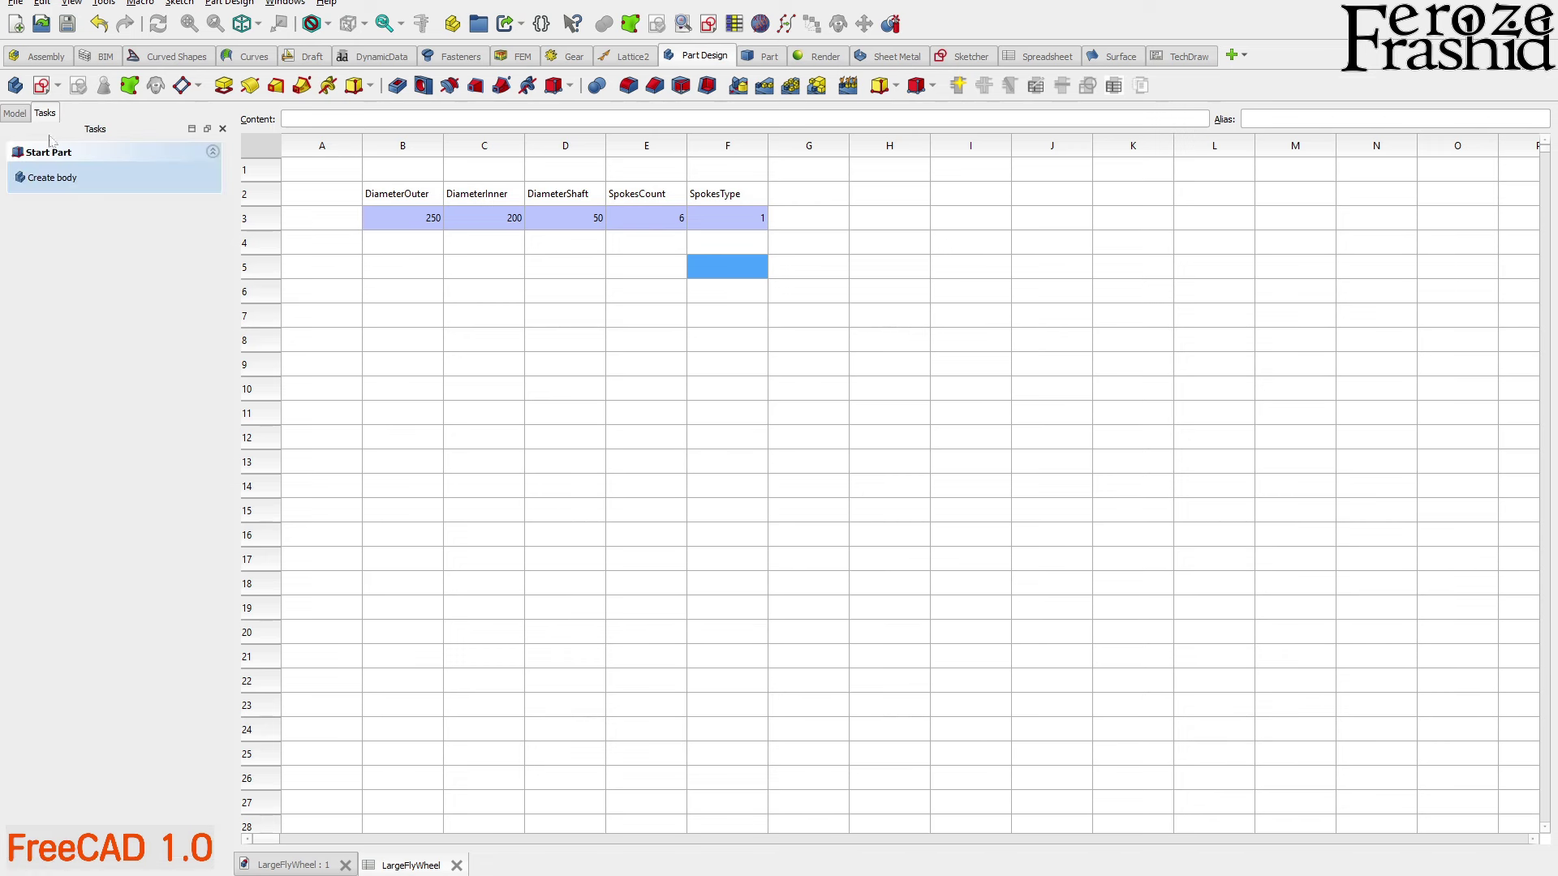
left_click(49, 178)
left_click(15, 113)
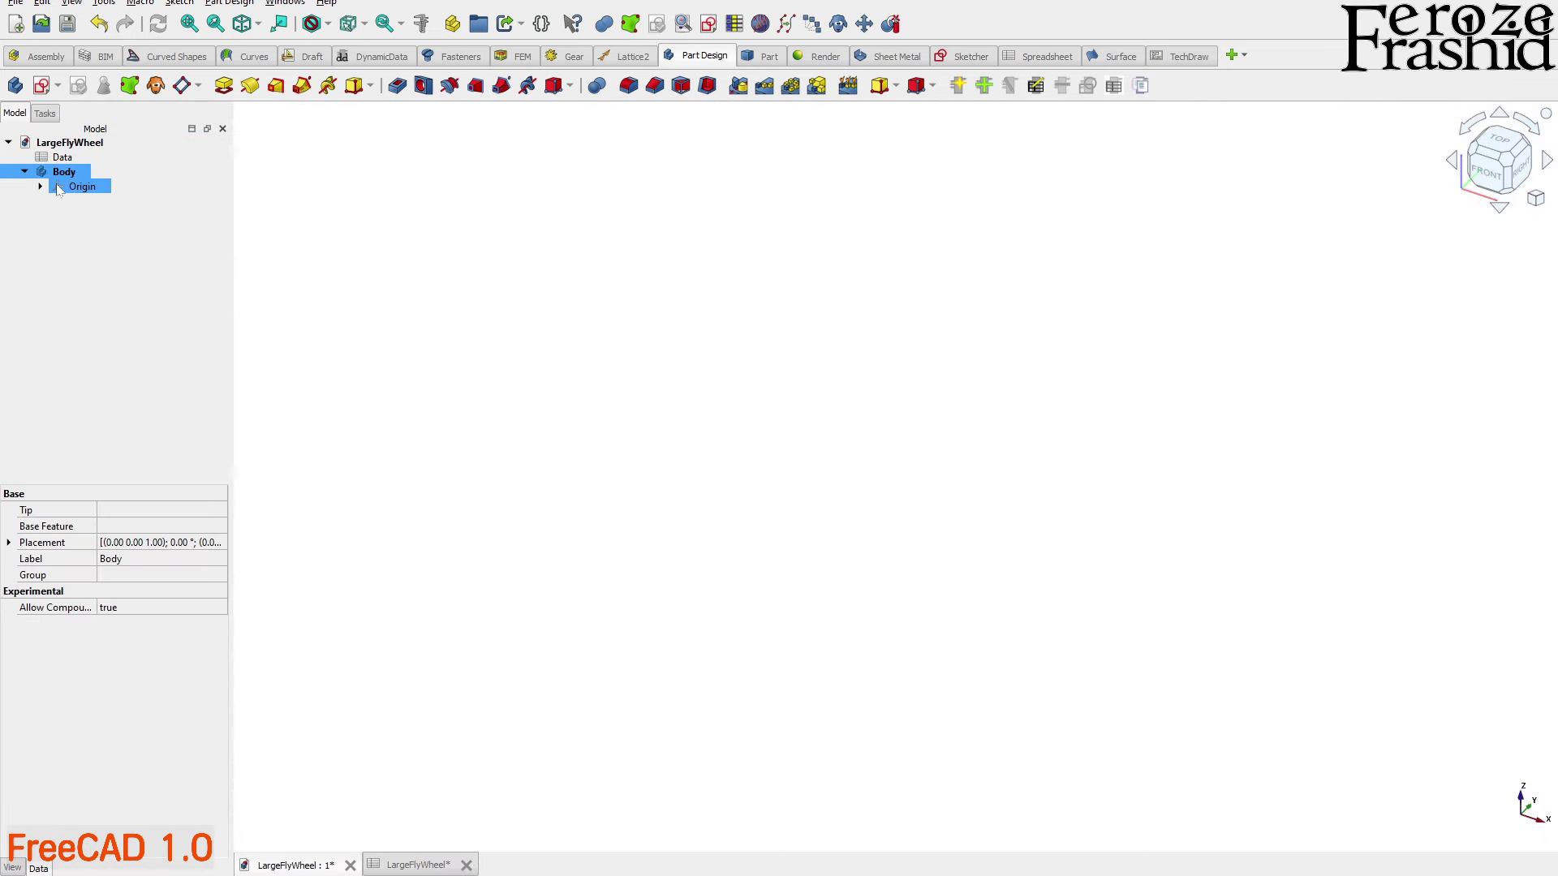
left_click(38, 89)
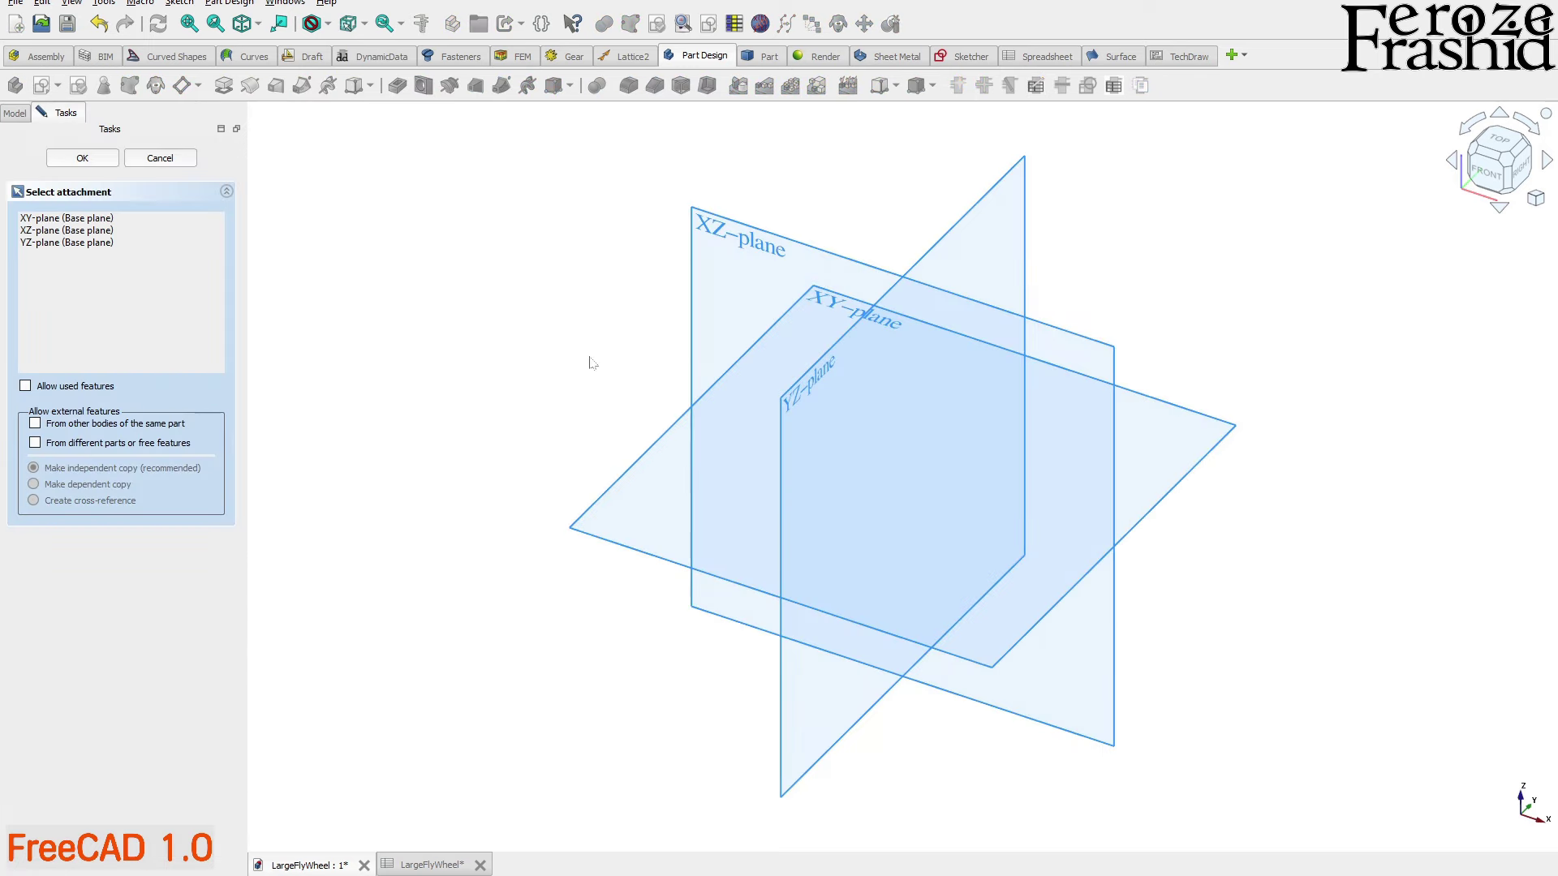
left_click(851, 410)
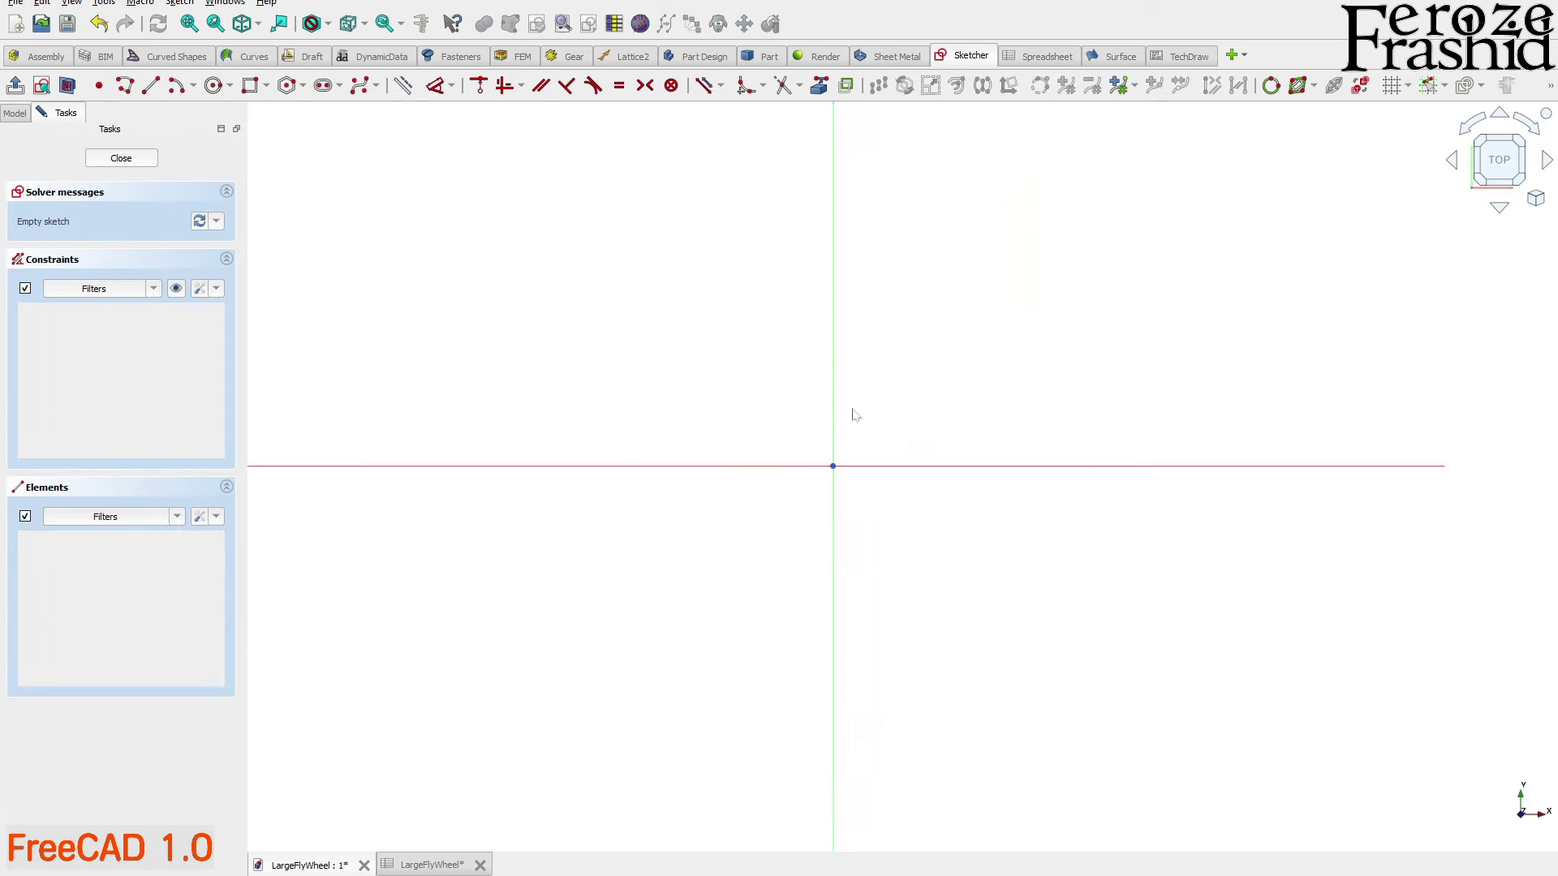
Sketch four concentric circles centred on the origin, two small and two large, with the outermost about 154 mm in diameter
left_click(213, 85)
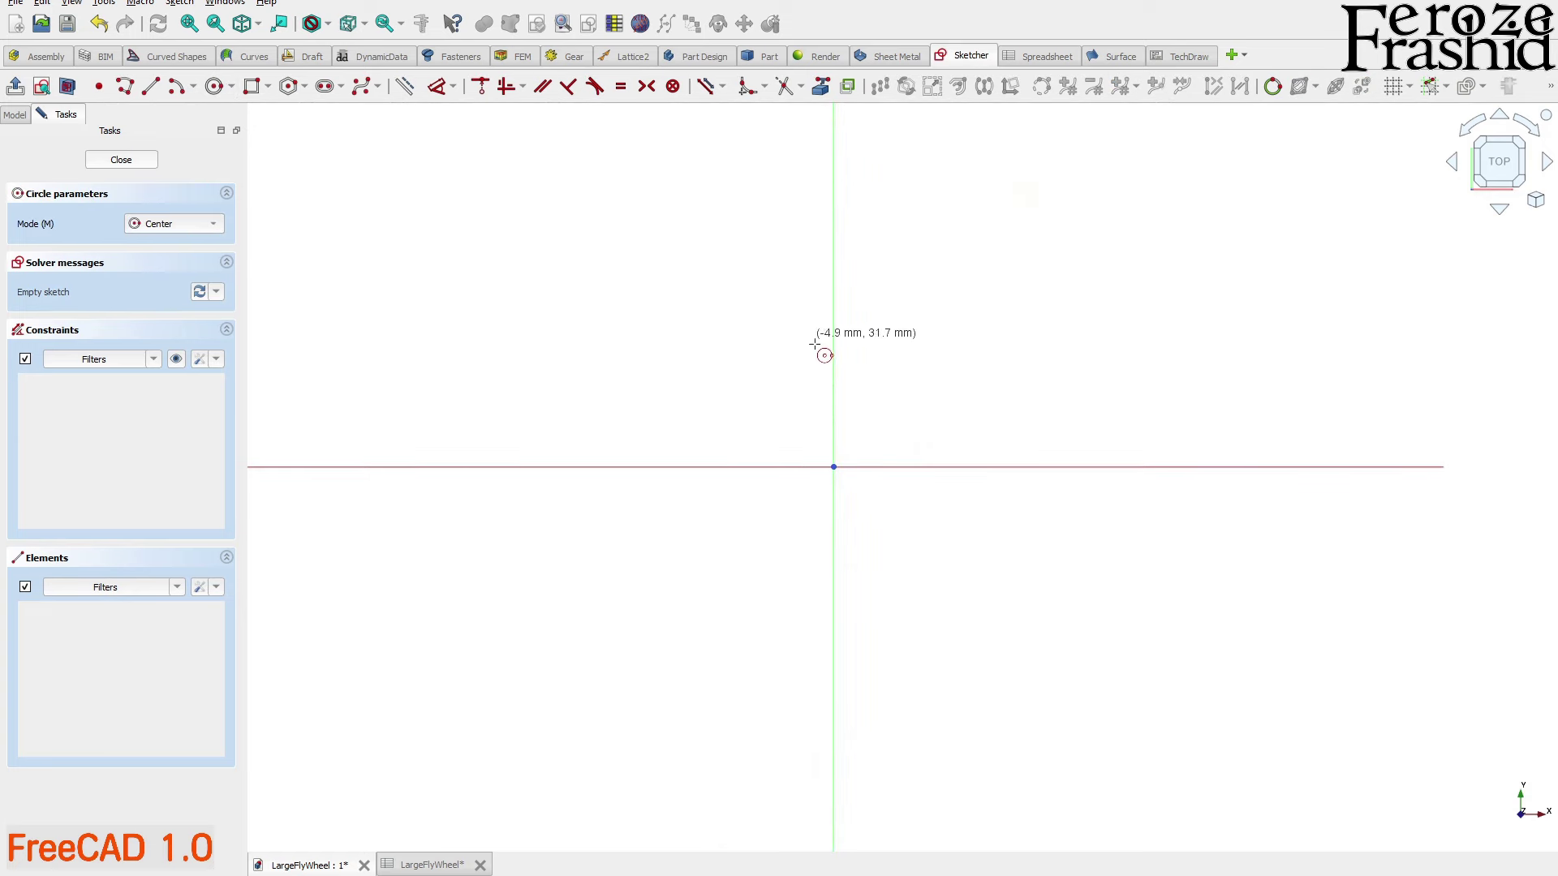
left_click(833, 467)
left_click(857, 420)
left_click(833, 466)
left_click(875, 395)
left_click(833, 466)
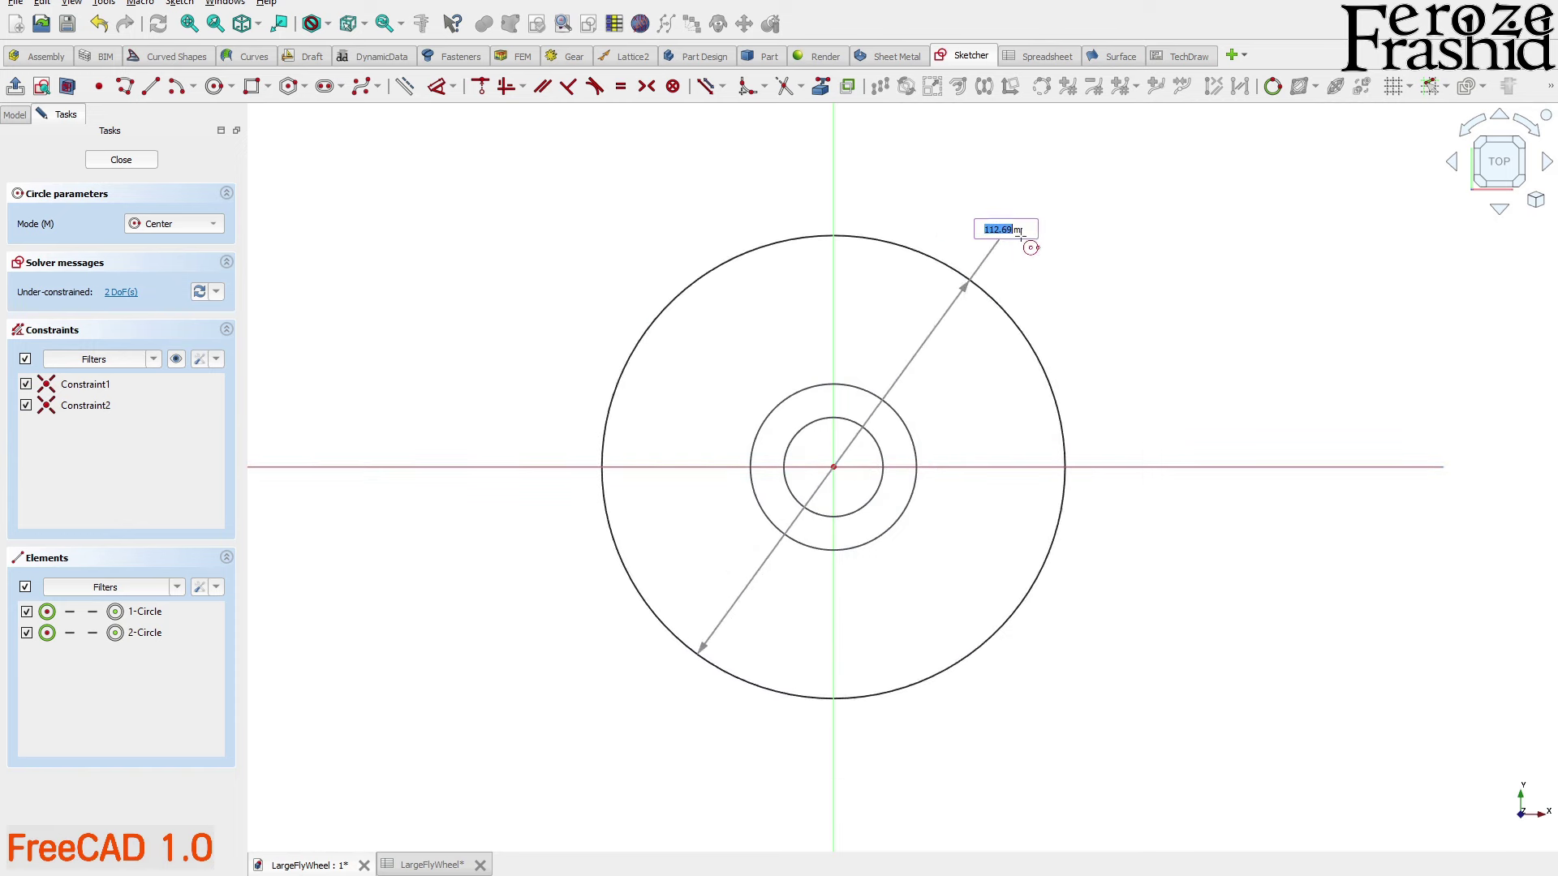
left_click(1023, 228)
left_click(833, 467)
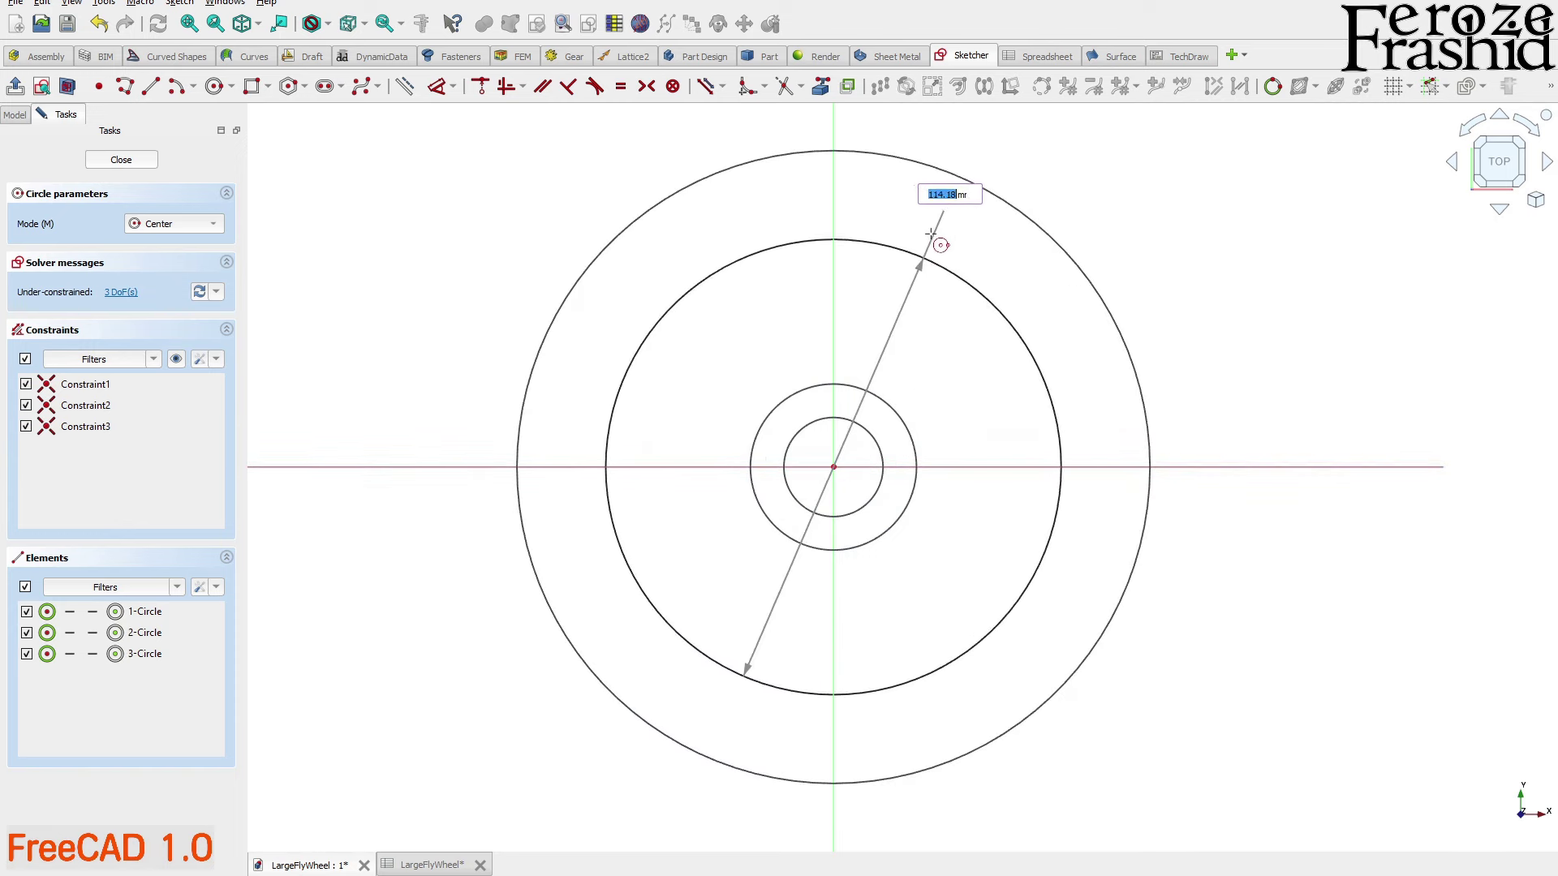
left_click(938, 217)
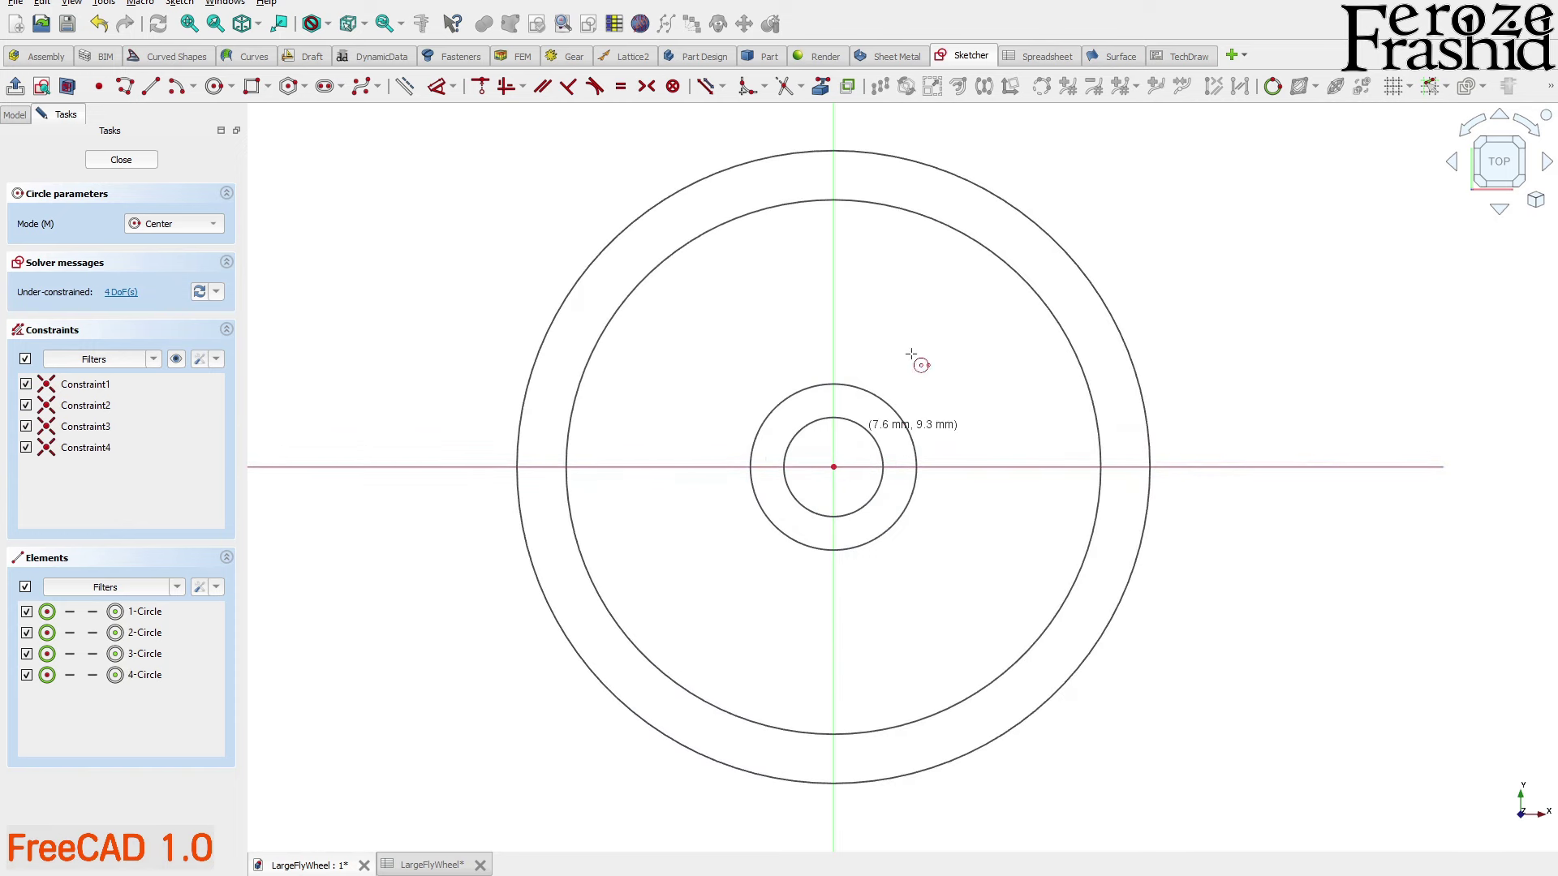
right_click(933, 401)
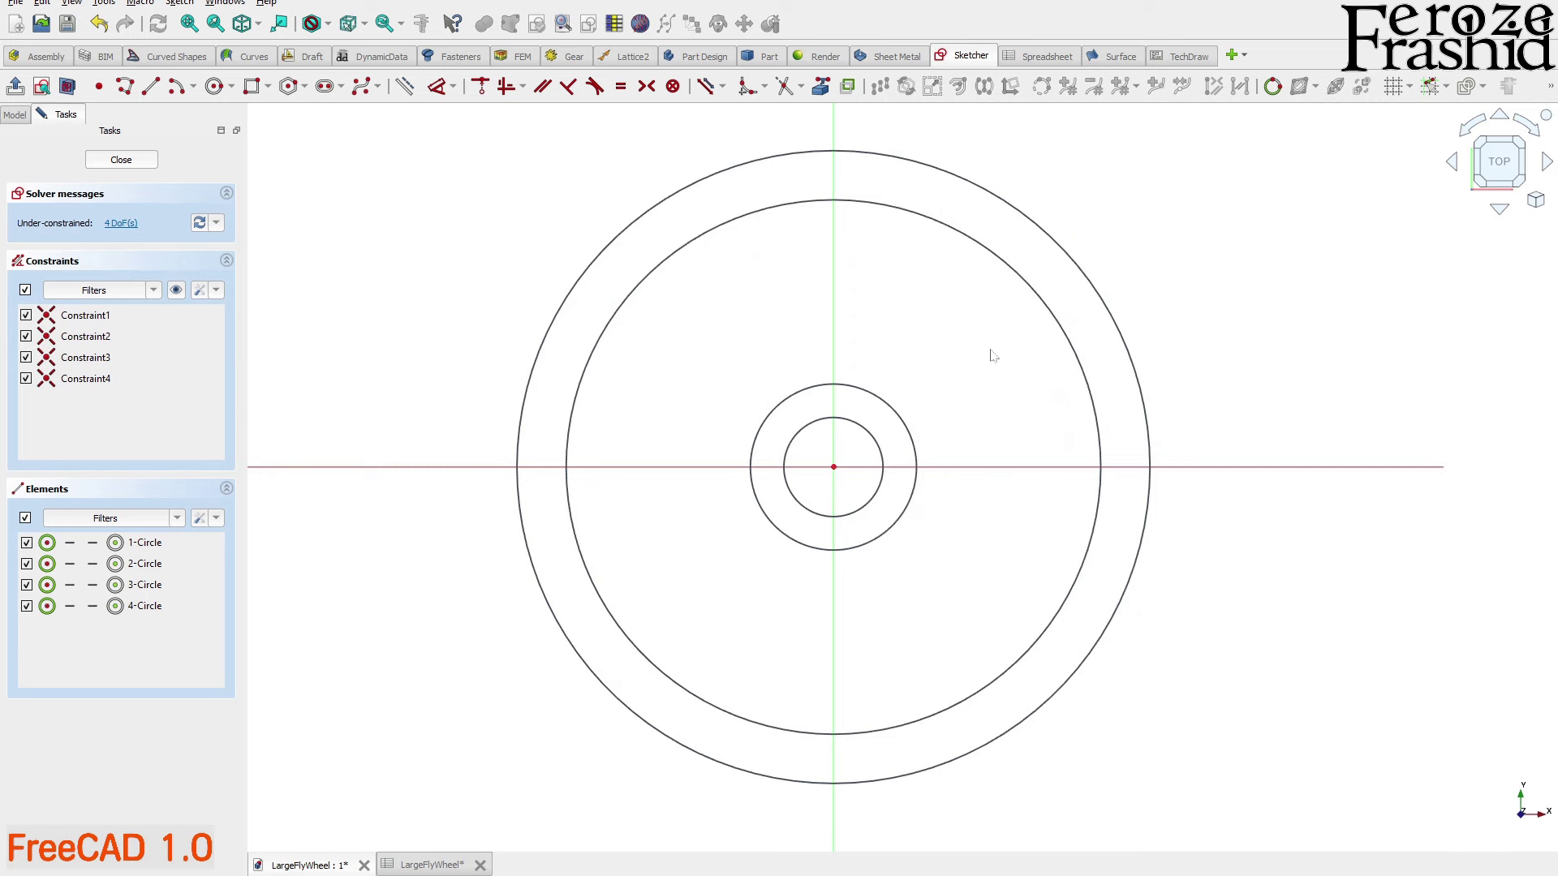
Add a diameter dimension to the outermost circle, placing its label outside the circle
left_click(1079, 262)
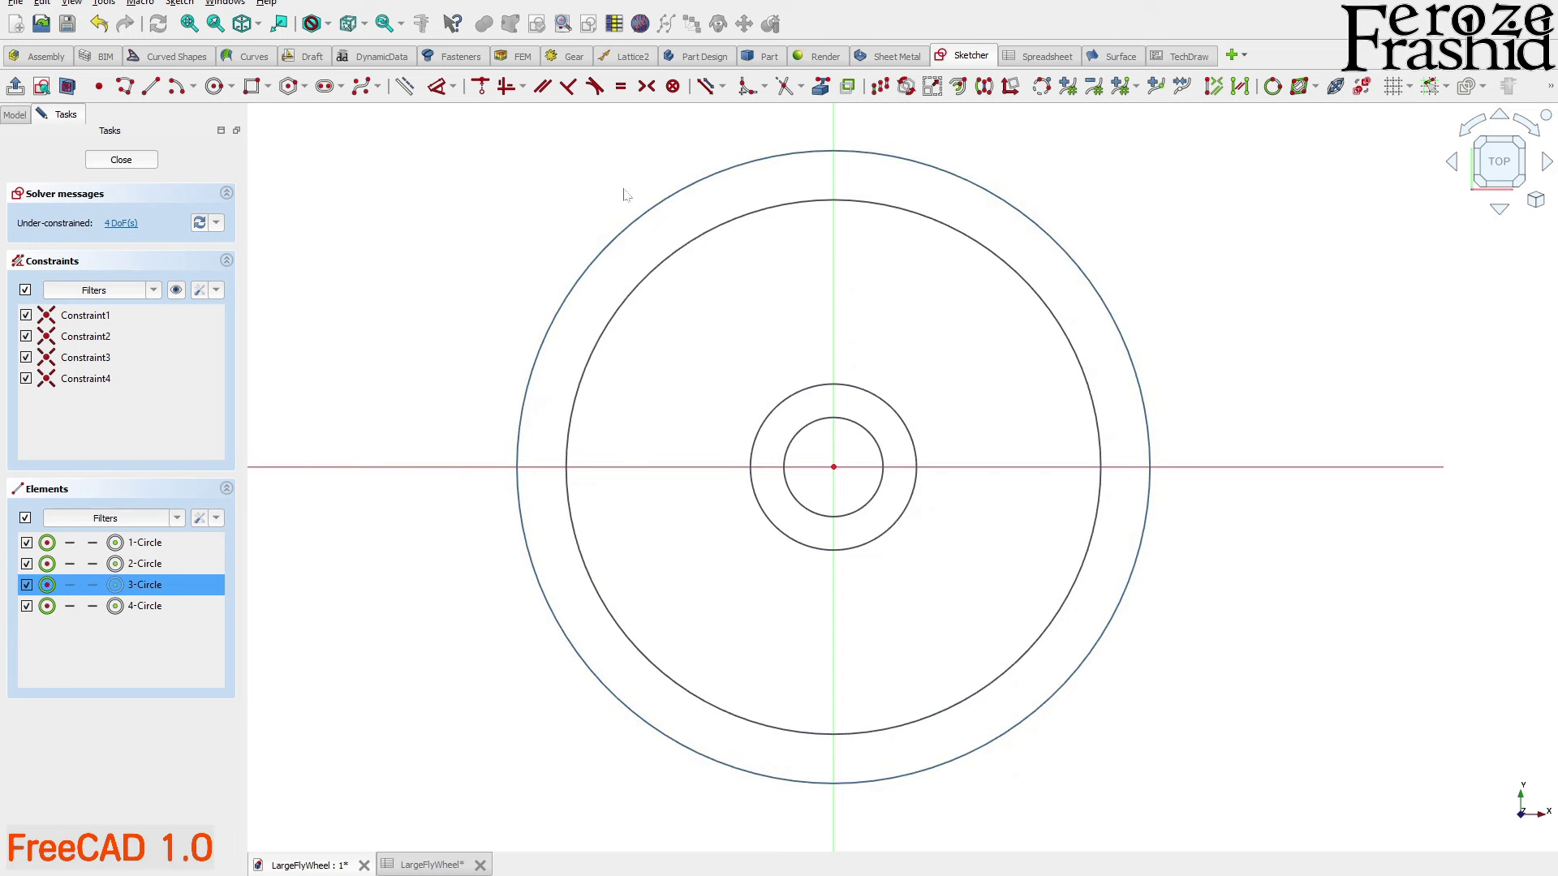
left_click(455, 89)
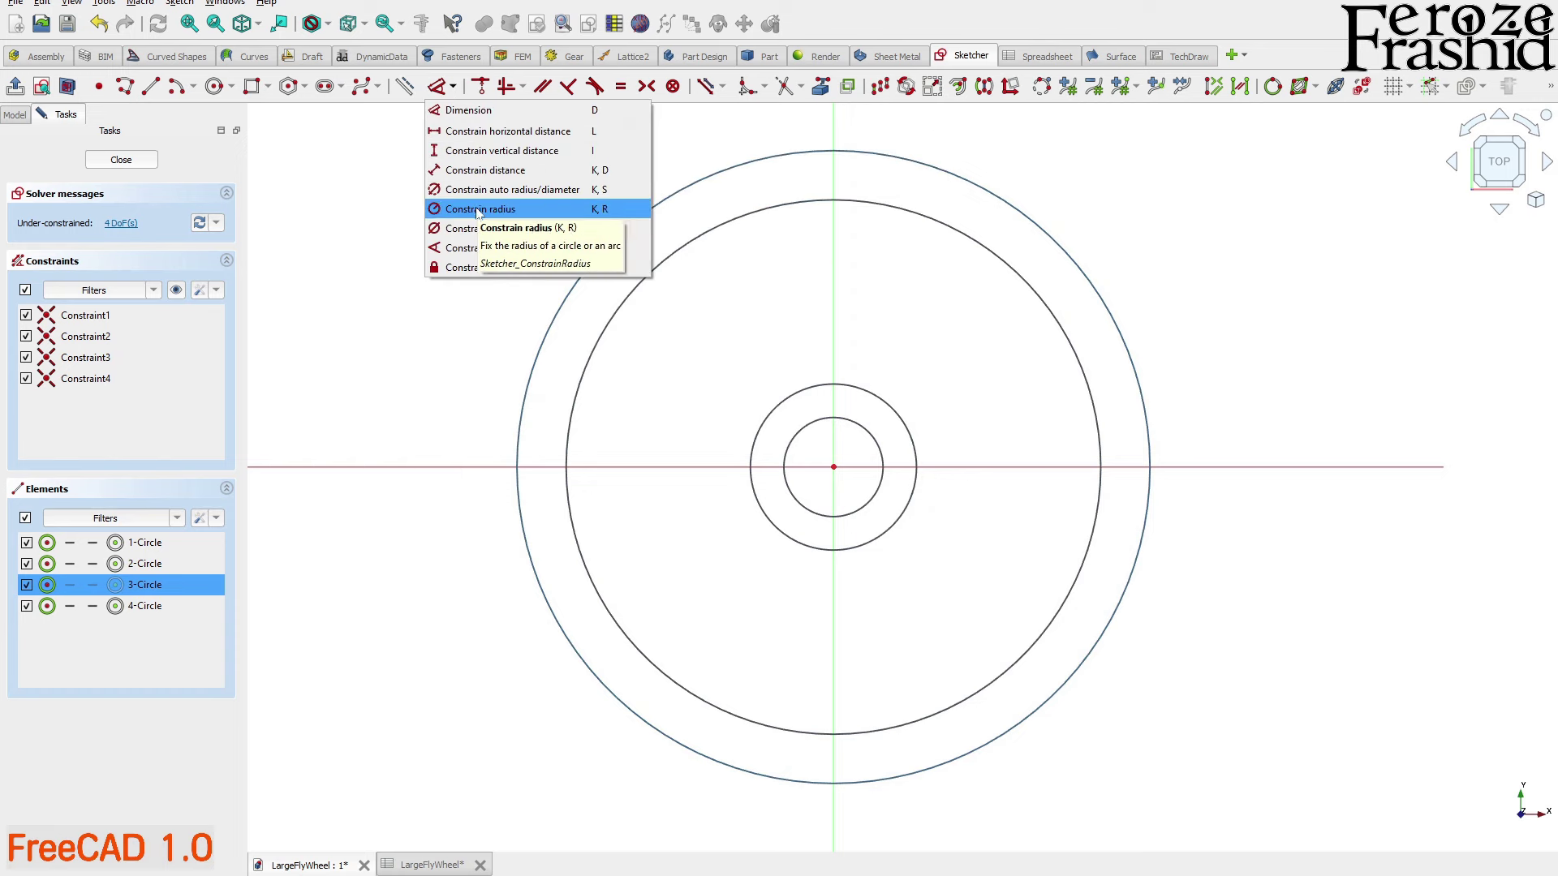
left_click(468, 110)
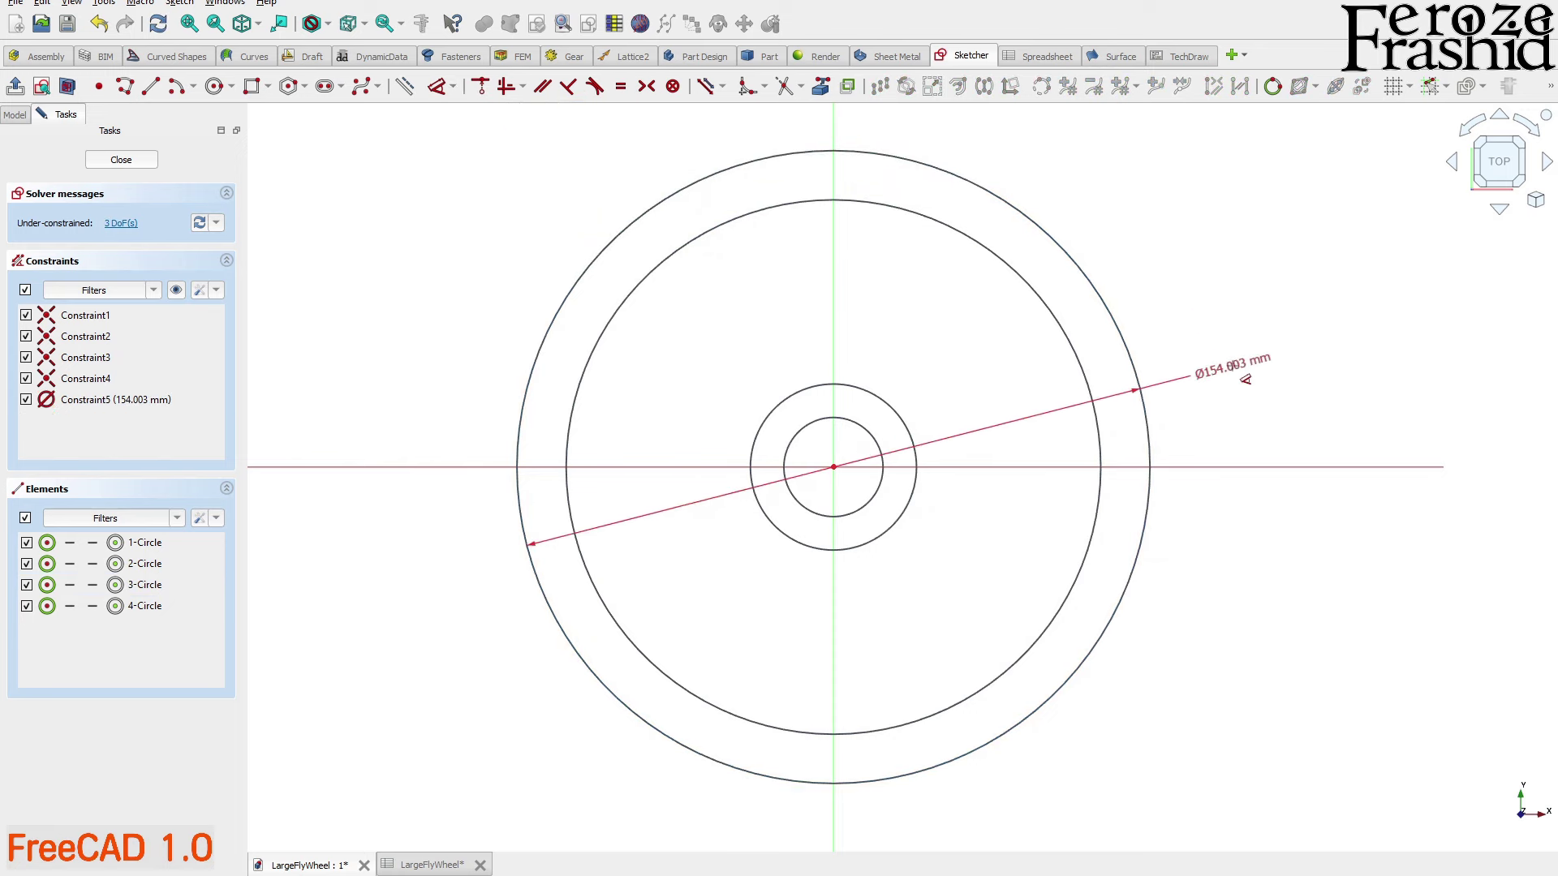
left_click(1237, 371)
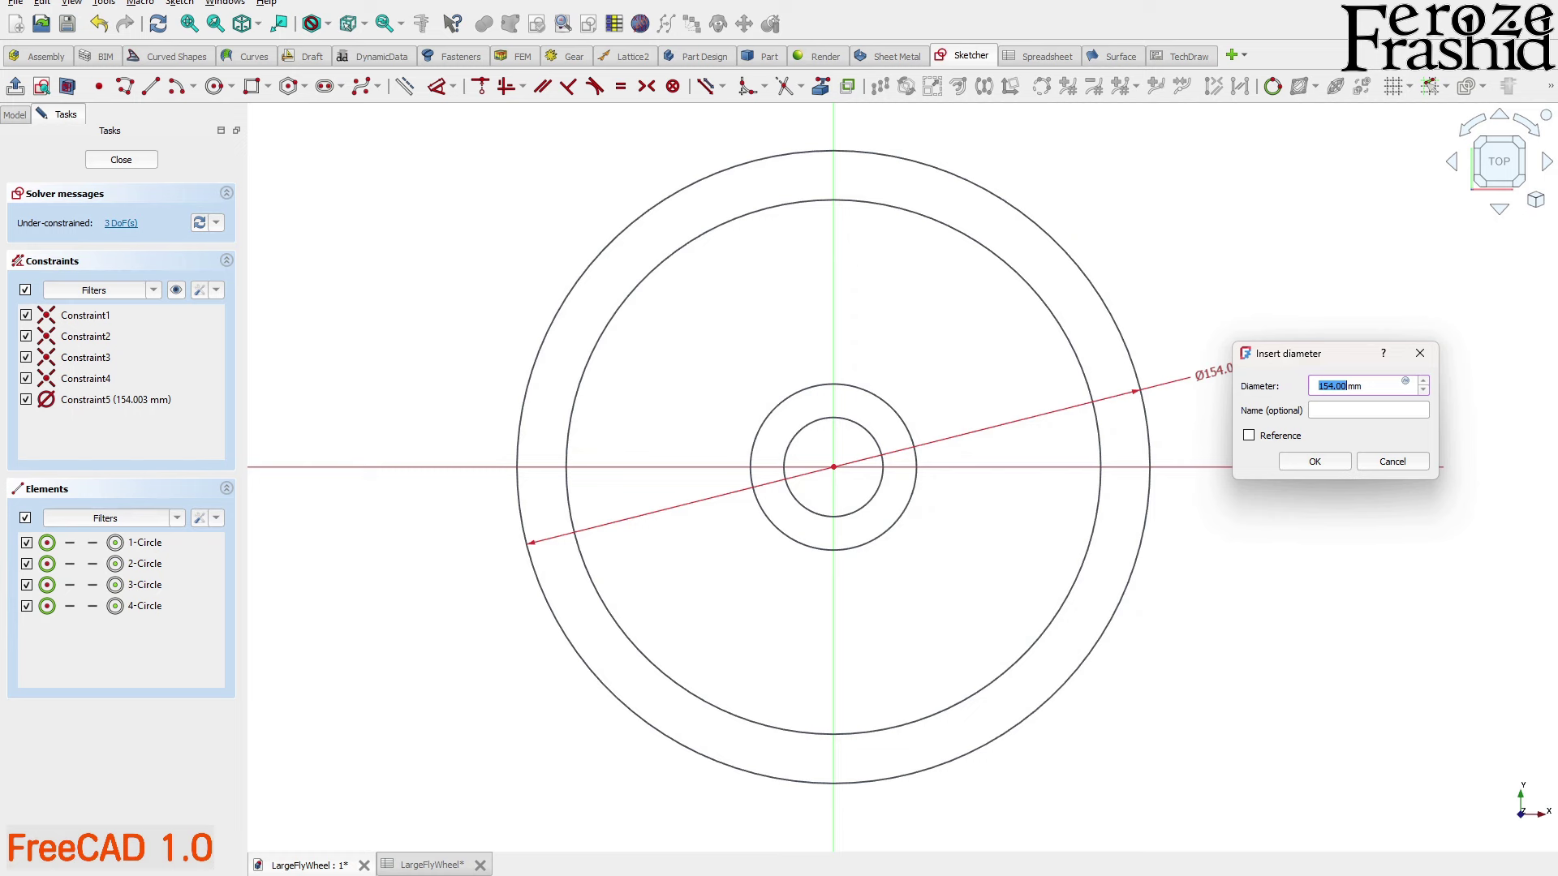
Bind the outermost circle's diameter to the spreadsheet expression <<Data>>.DiameterOuter
left_click(1408, 384)
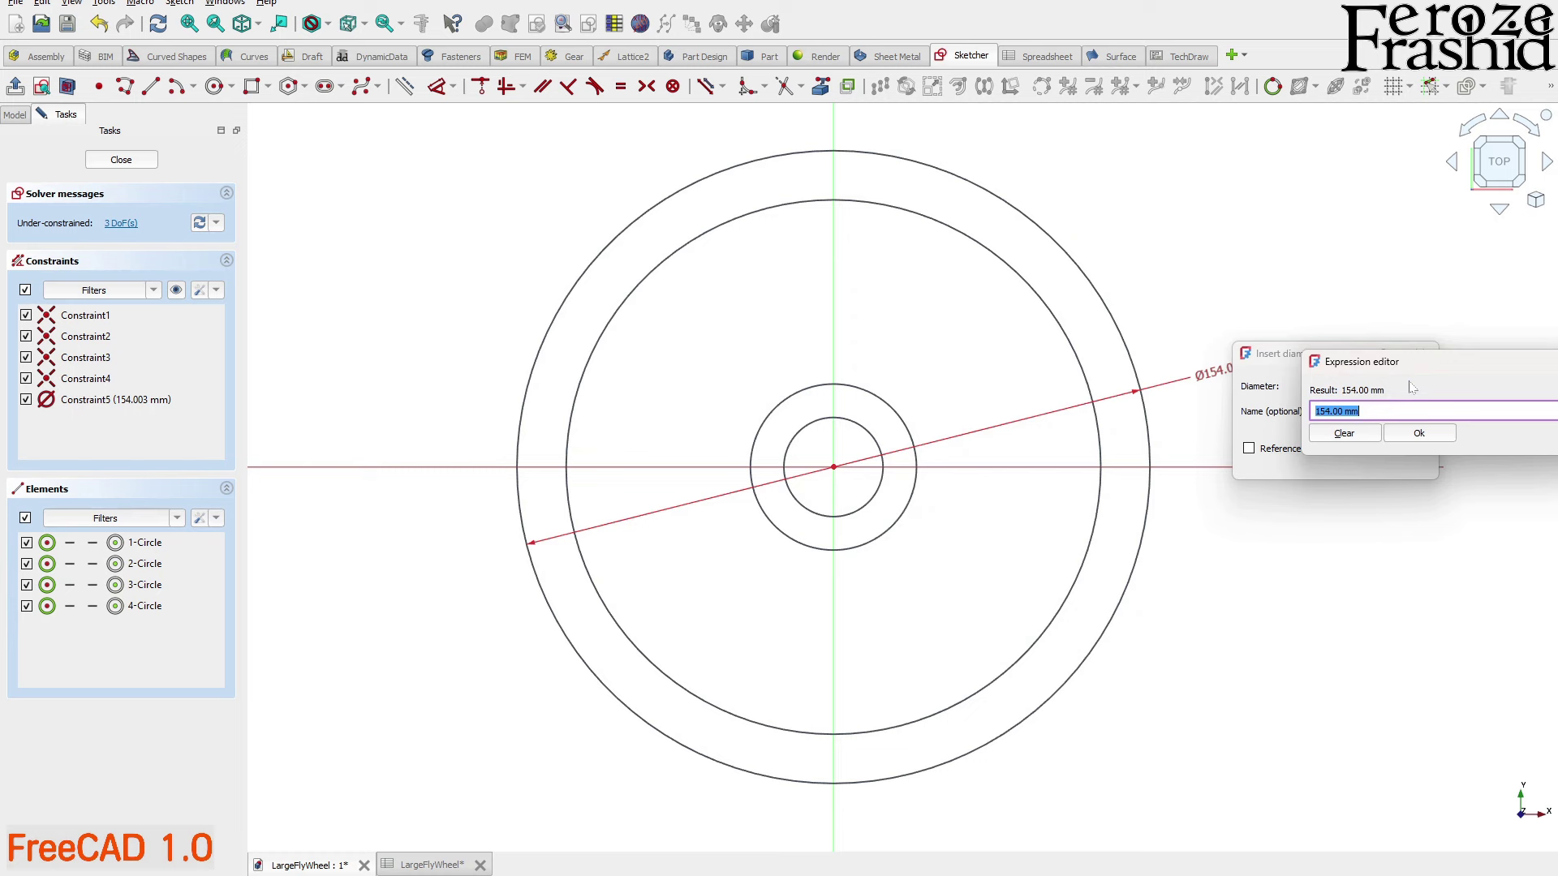
left_click_drag(1418, 366, 866, 341)
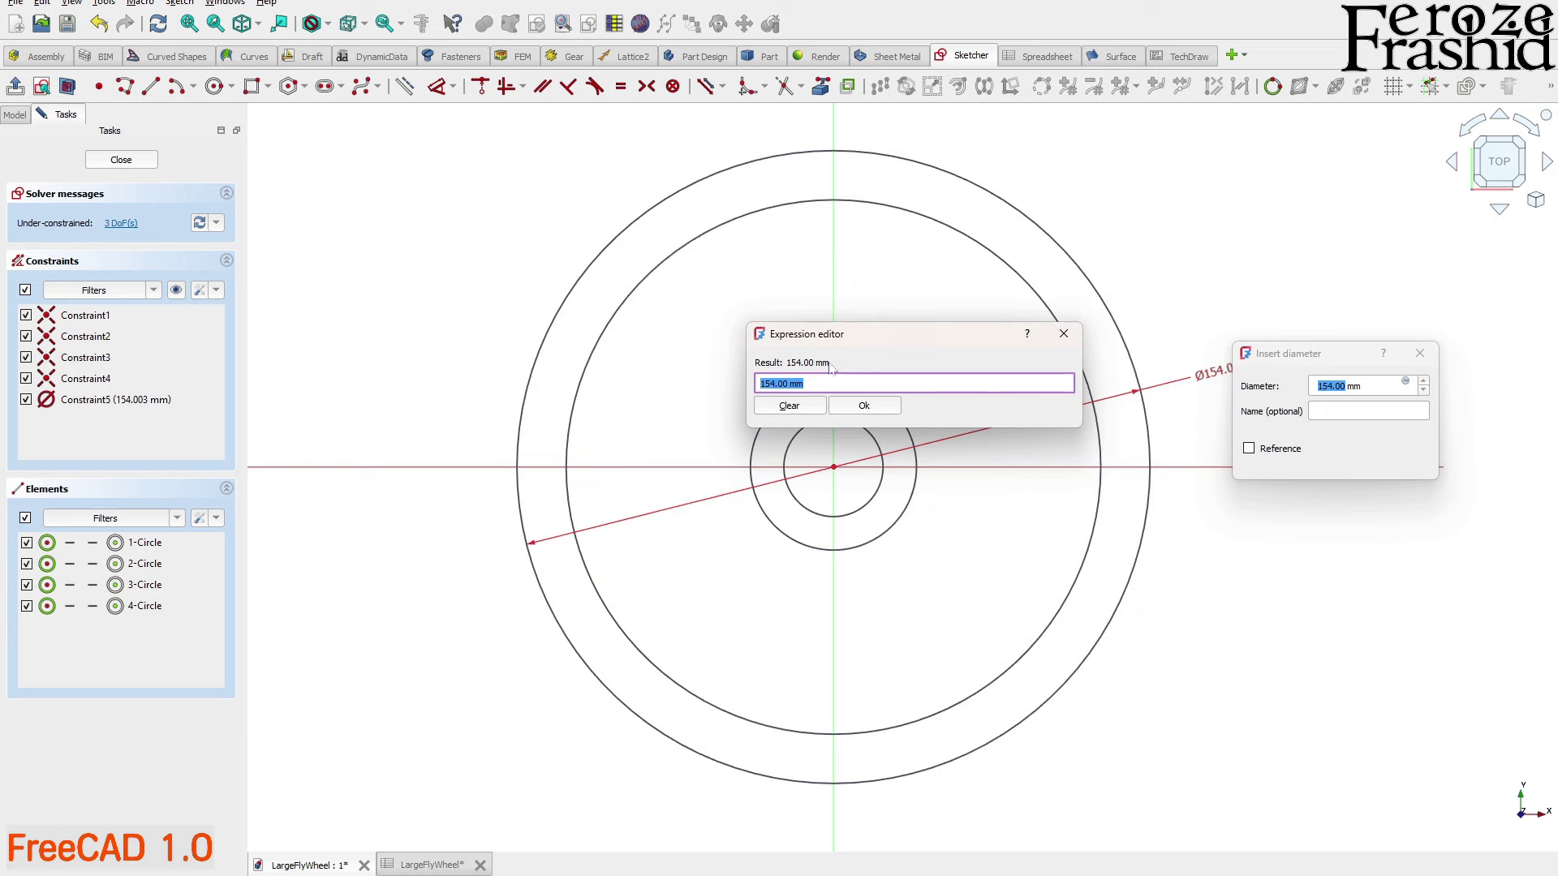
type("data")
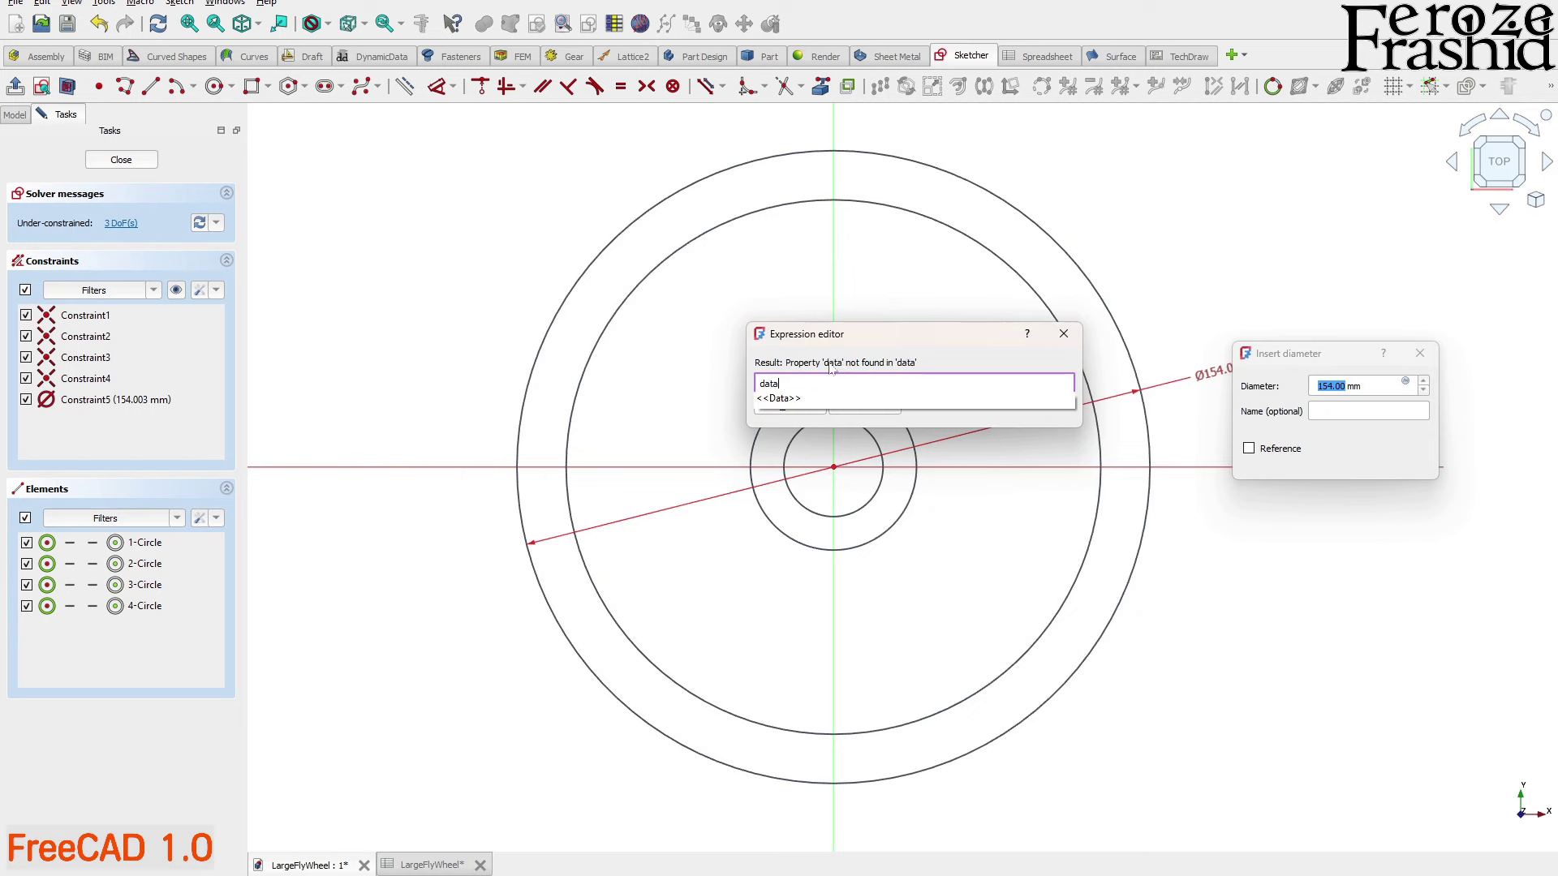
left_click(781, 399)
type(".")
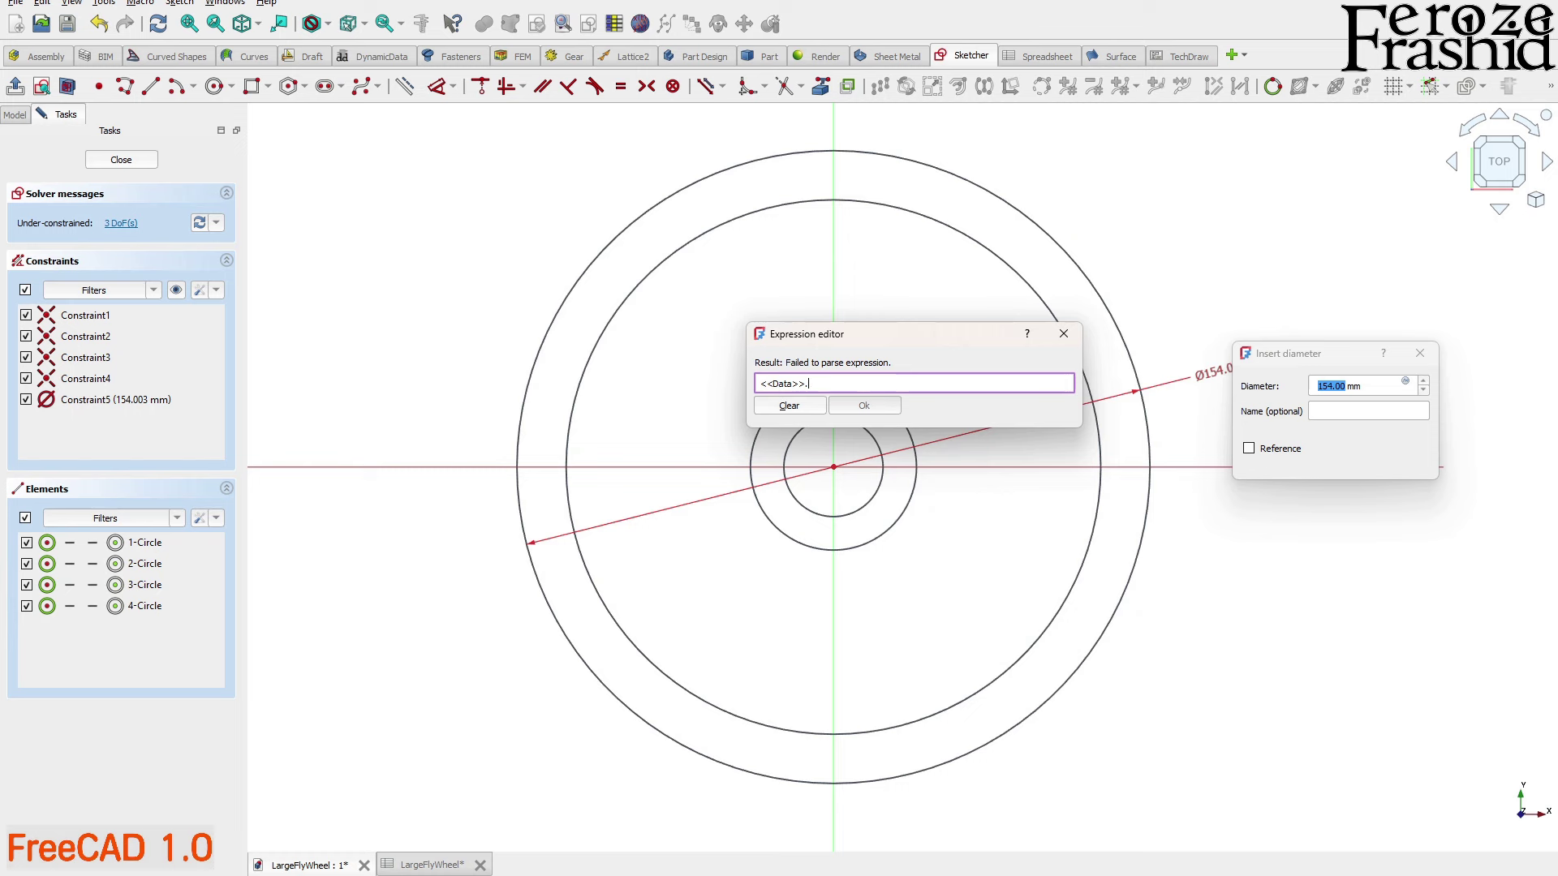
type("DiameterOuter")
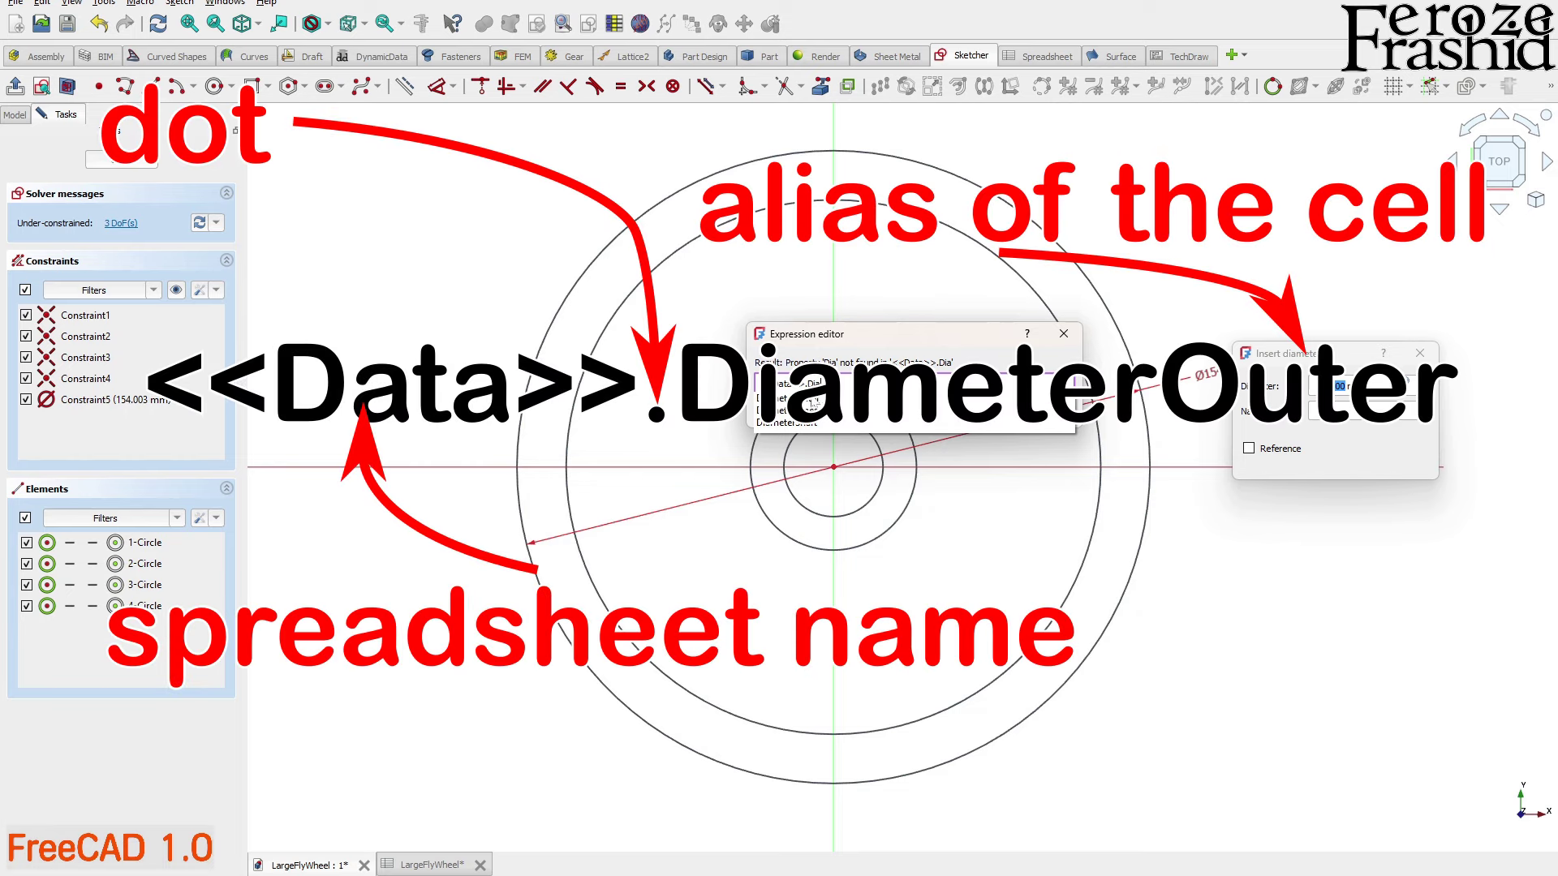
left_click(812, 399)
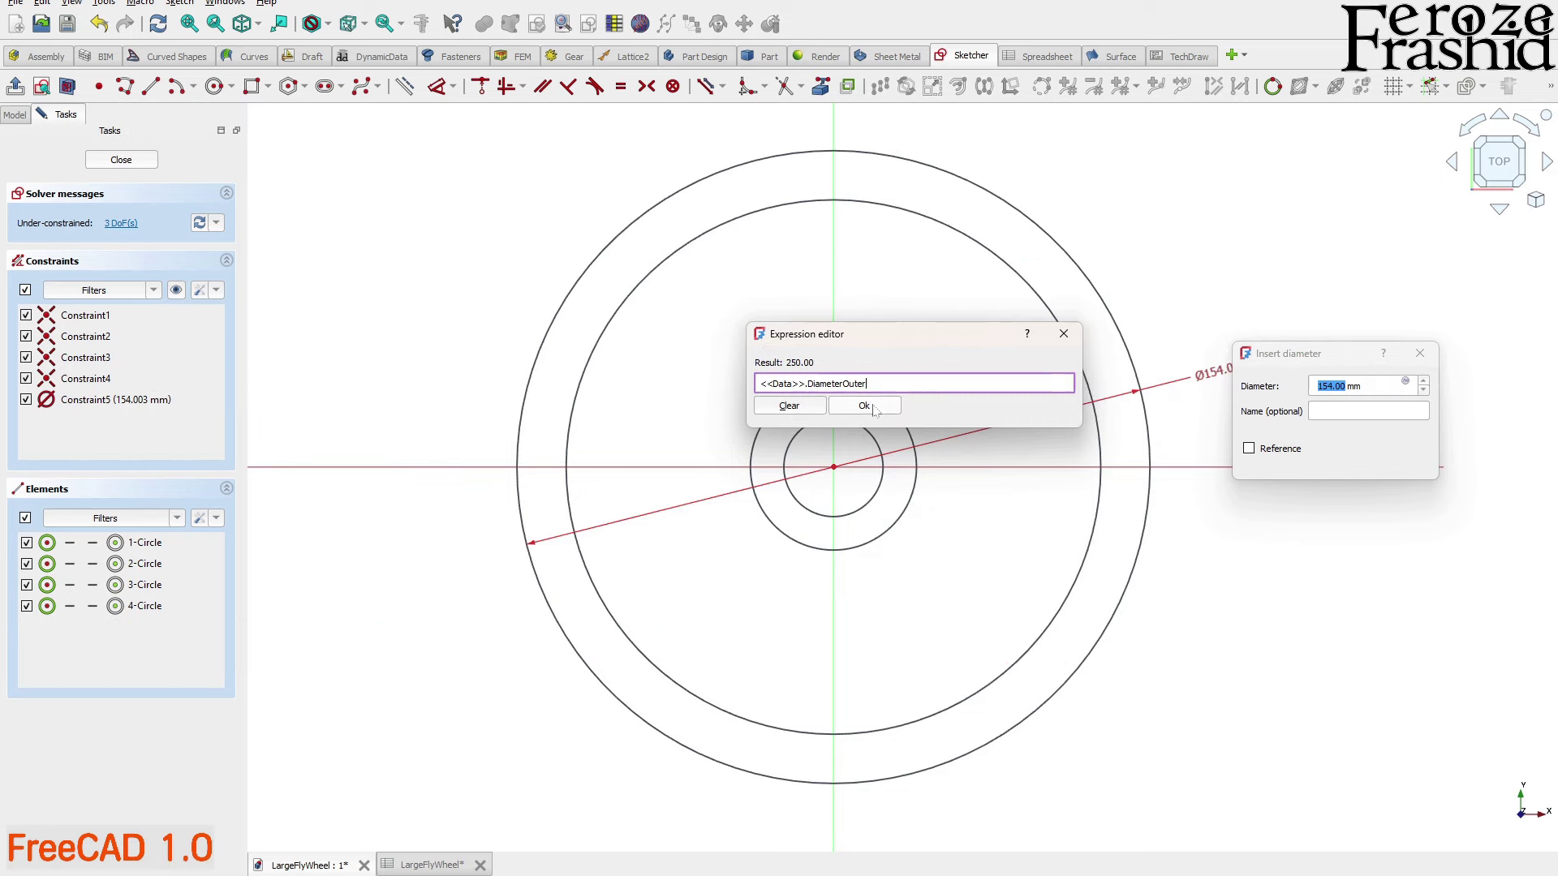
left_click(875, 407)
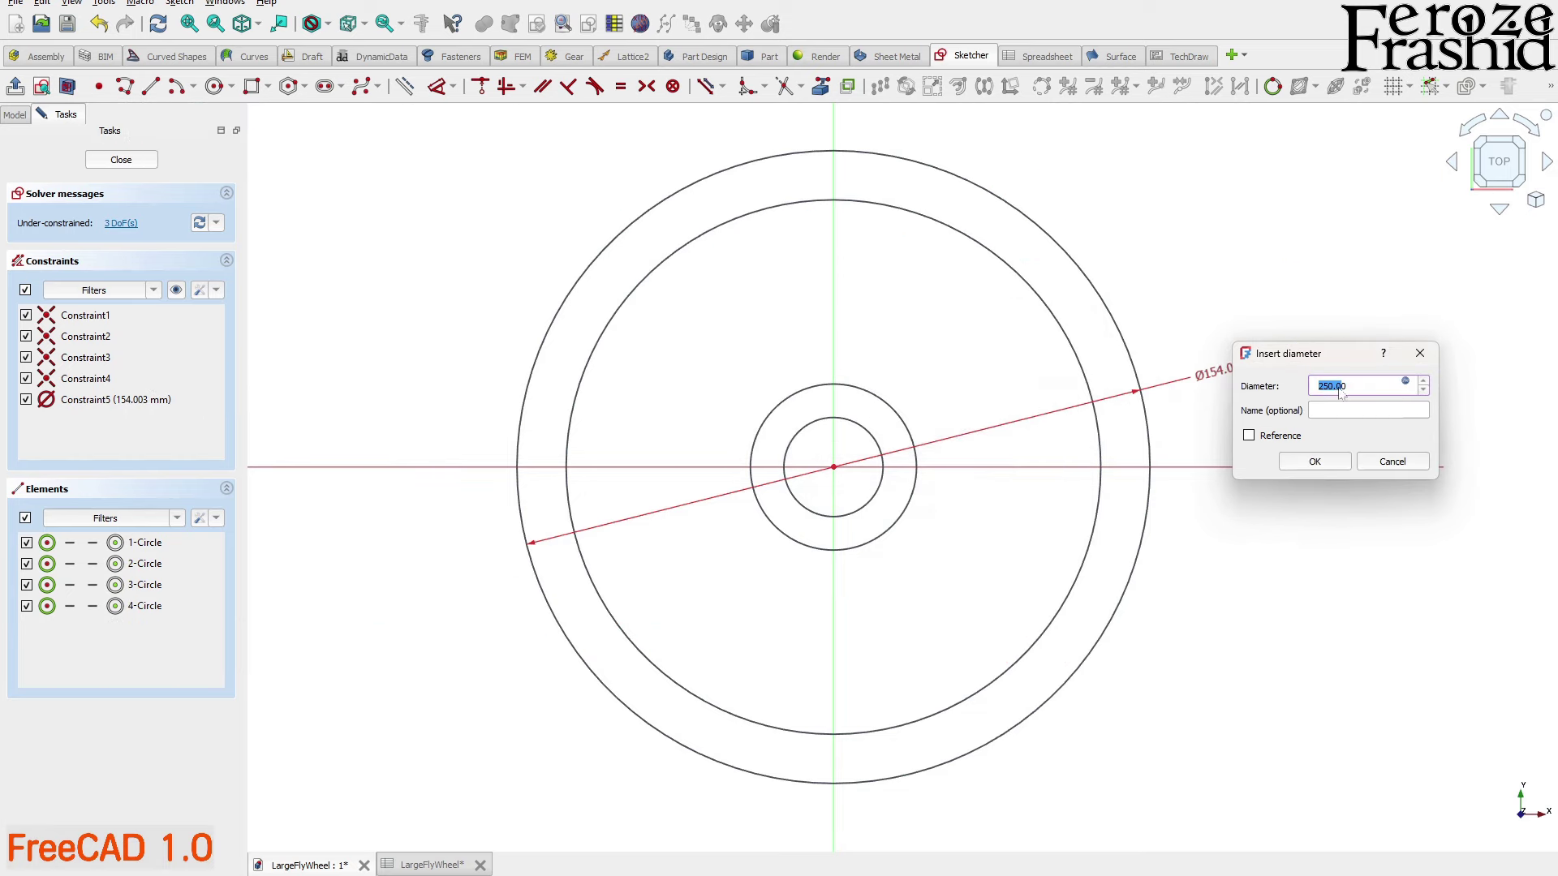
Name the diameter constraint OuterDiameter and apply it to the outermost circle
key("Tab")
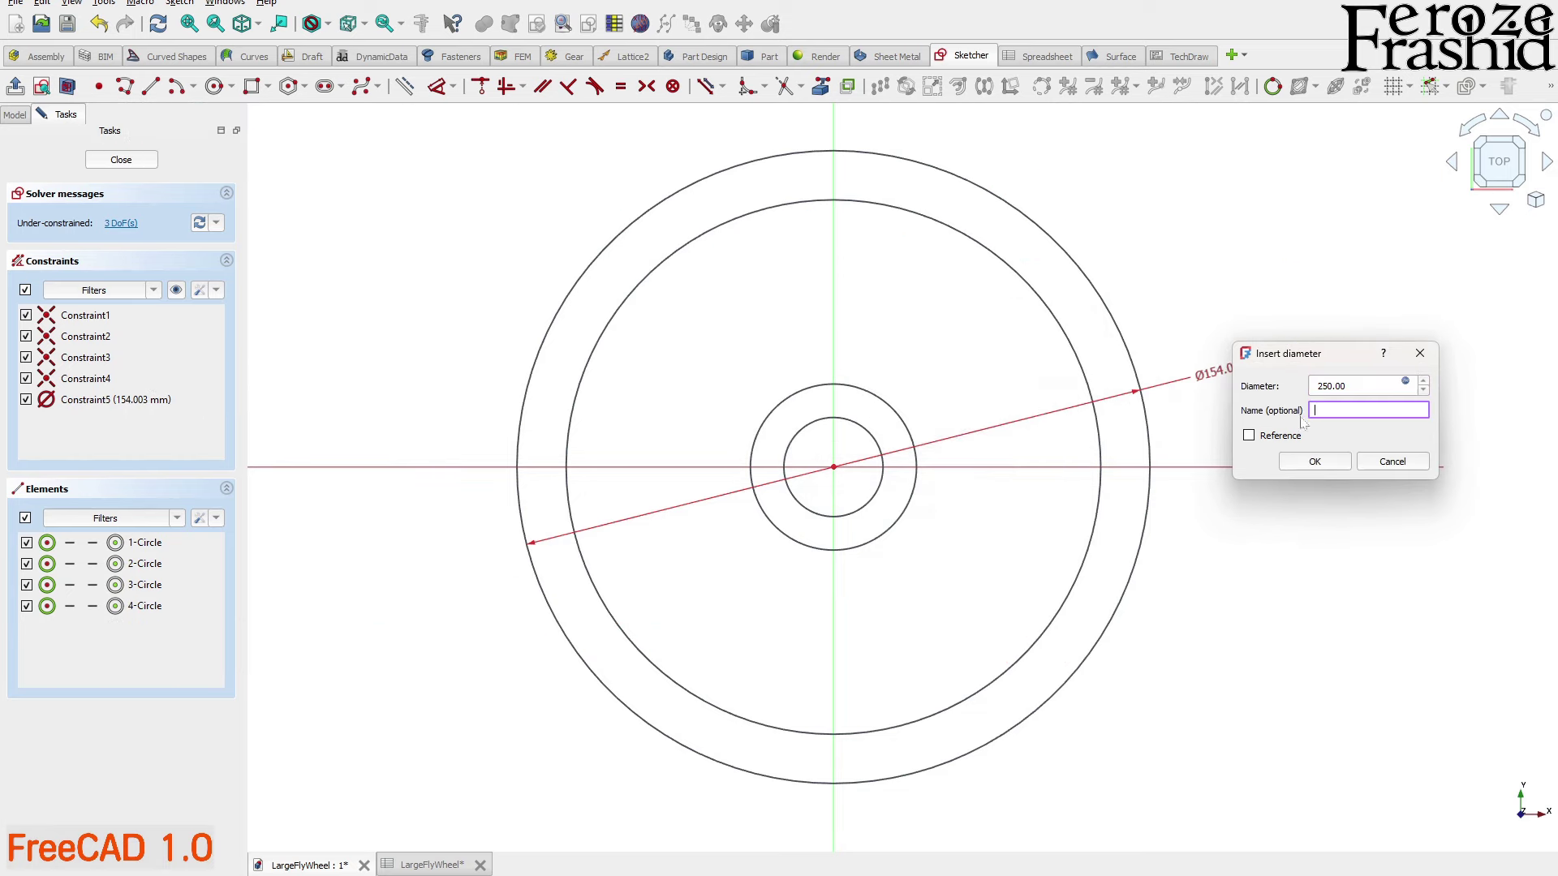
type("OuterDiam")
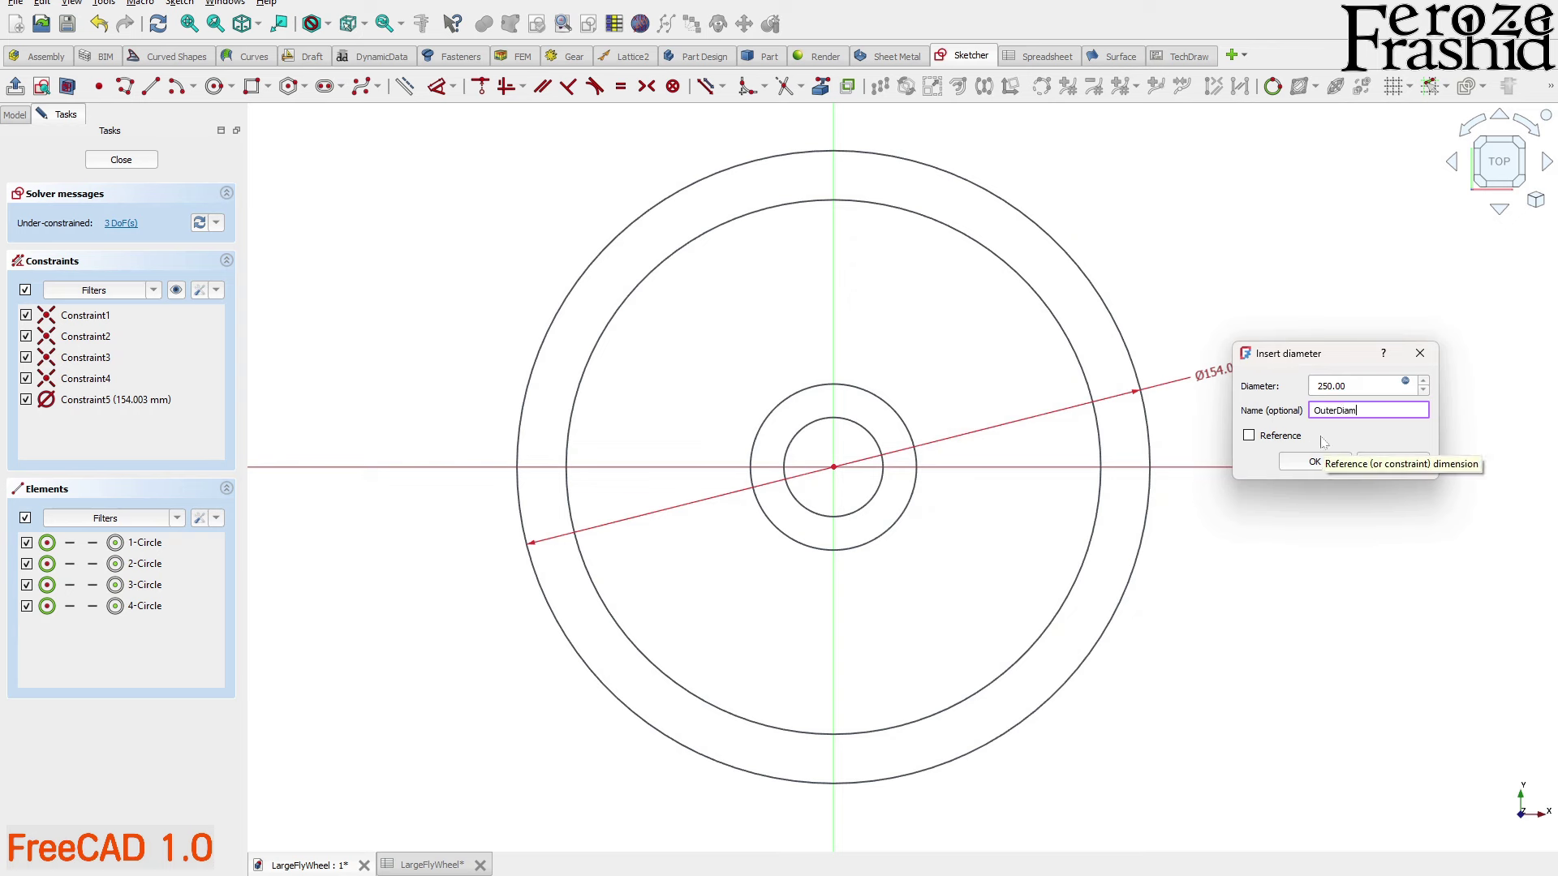
type("eter")
left_click(1310, 461)
scroll(897, 607, "down", 3)
scroll(1148, 479, "up", 2)
mouse_move(1176, 434)
left_mouse_down()
mouse_move(1217, 417)
mouse_move(1279, 460)
left_mouse_up()
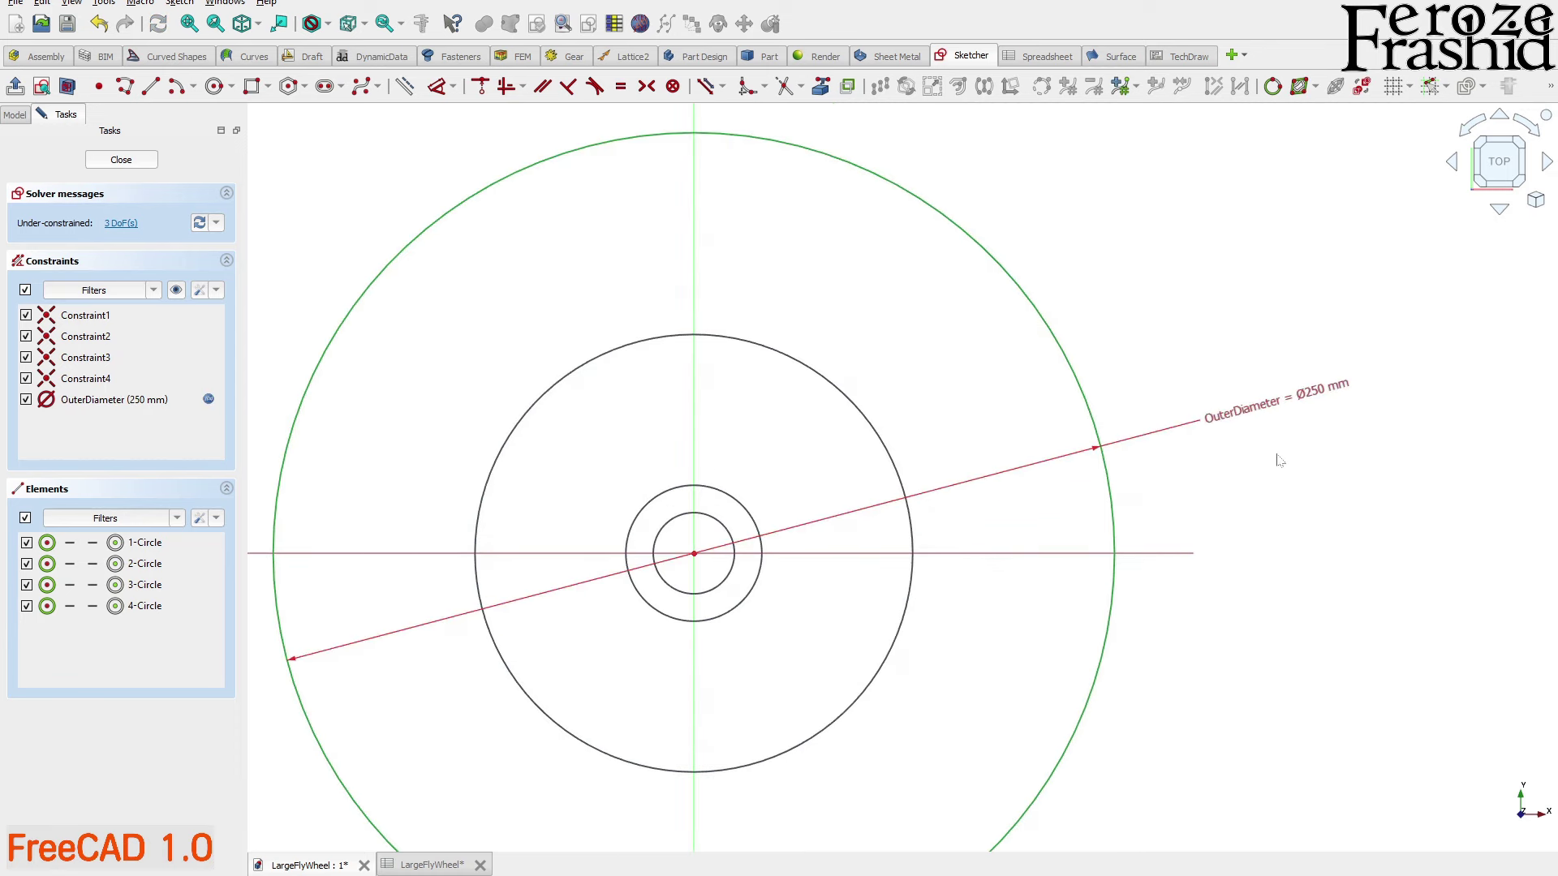
Review the Sketcher display preferences for the option that shows dimensional constraint names with a format
left_click(44, 3)
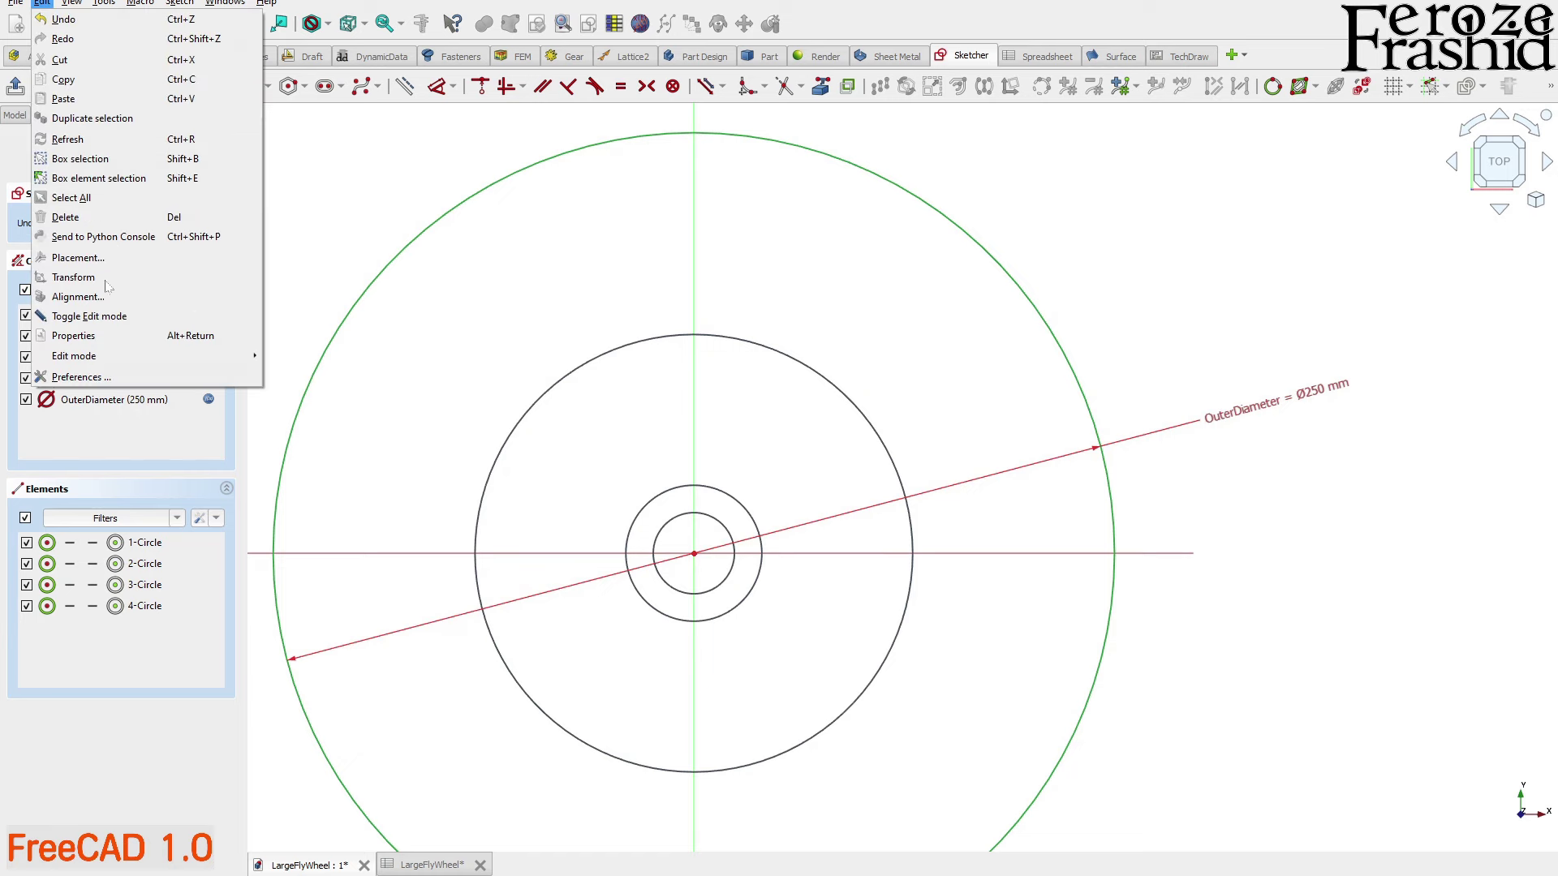
mouse_move(203, 355)
left_click(280, 354)
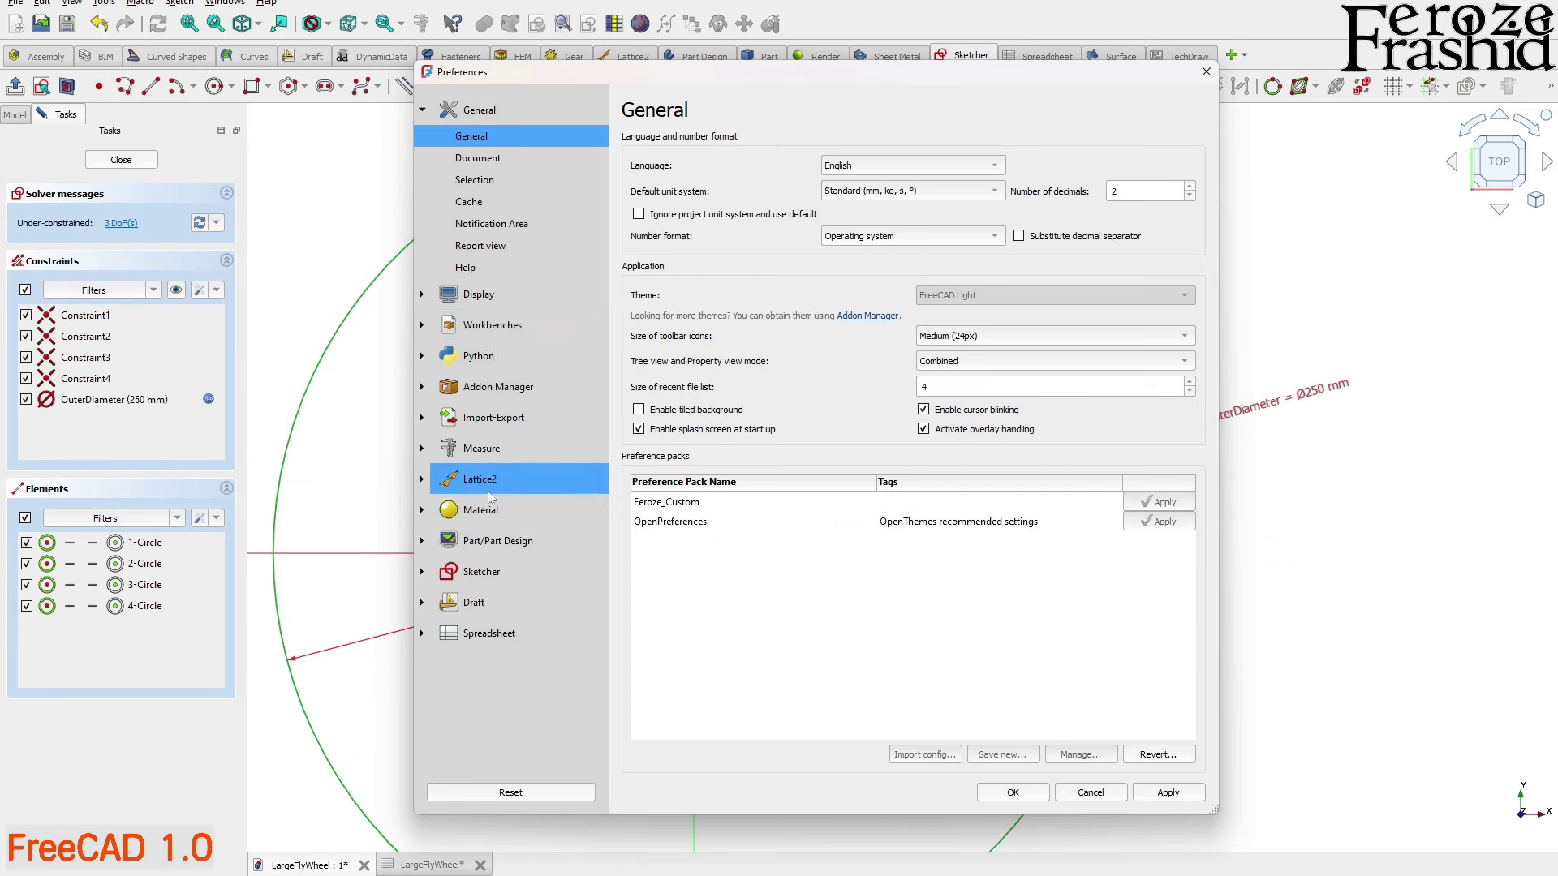
left_click(487, 600)
left_click(480, 422)
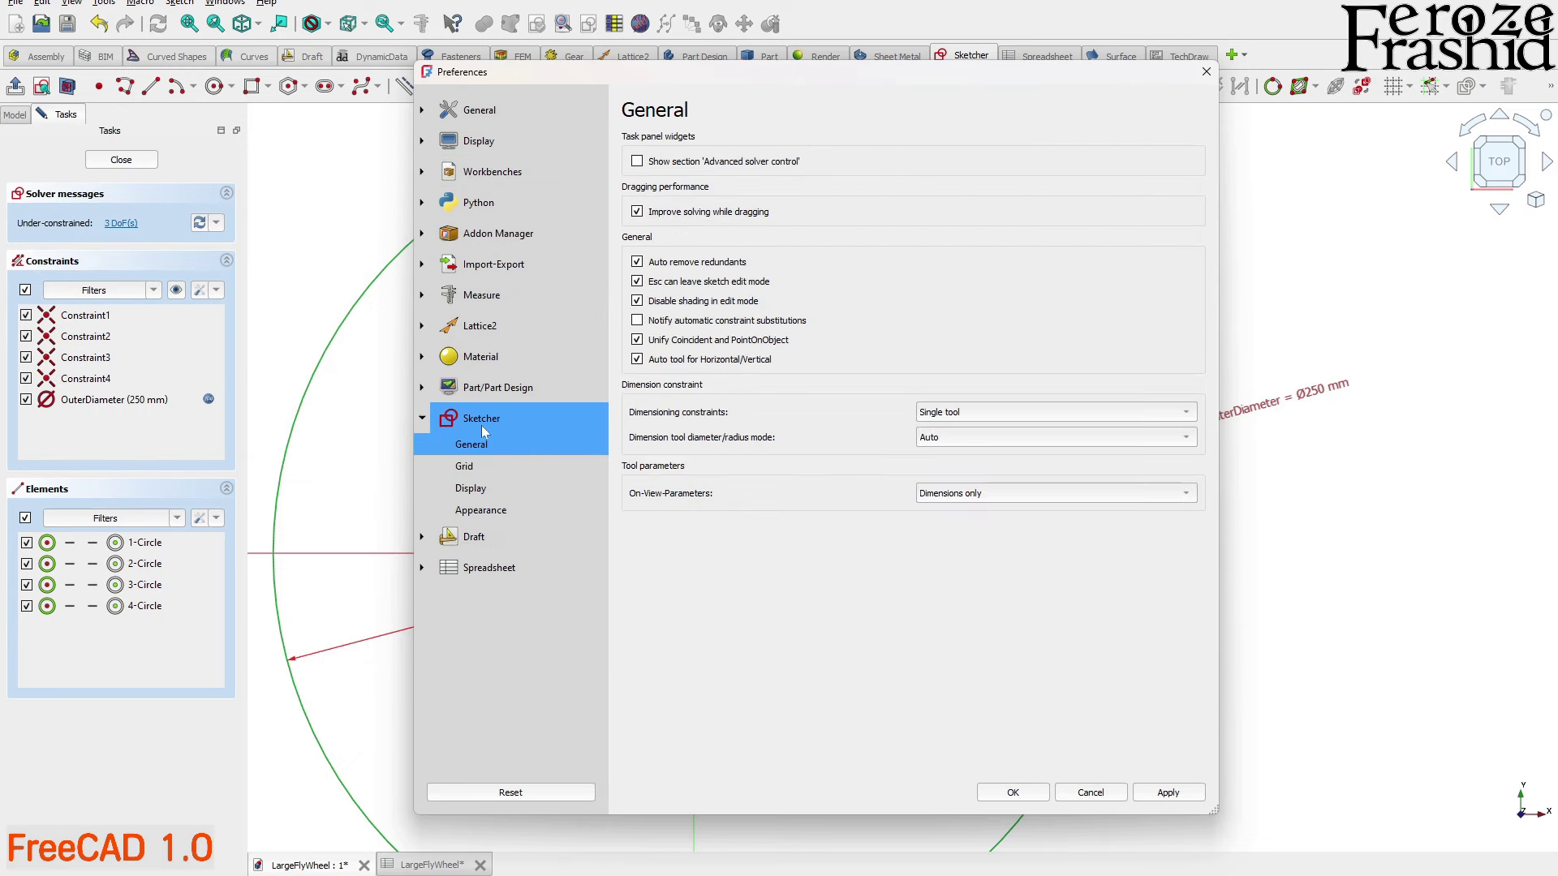
left_click(481, 493)
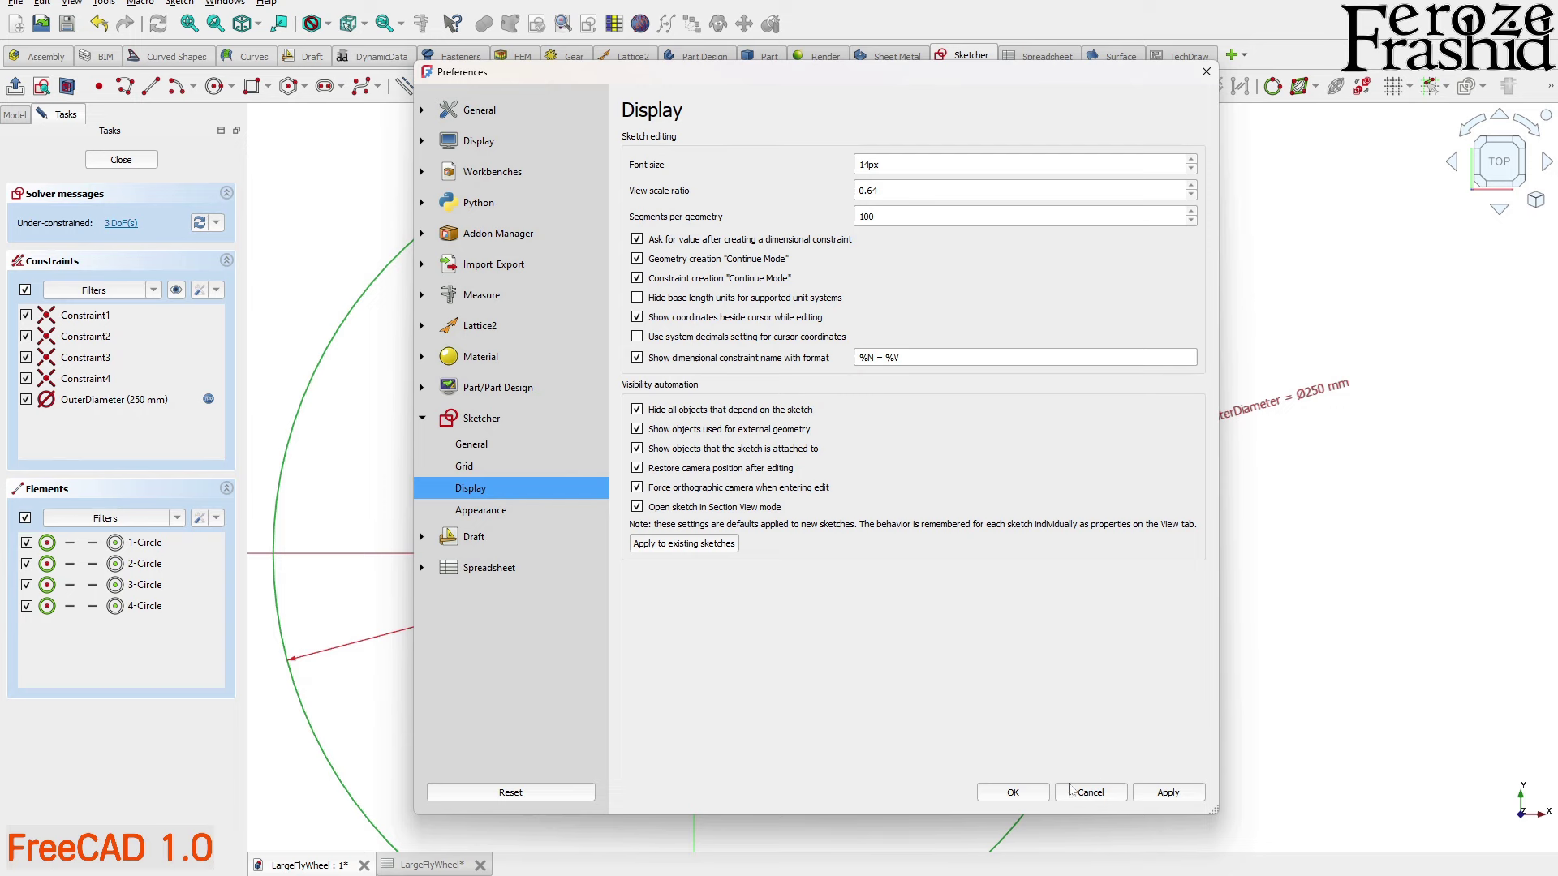
left_click(1013, 792)
Move the OuterDiameter dimension label closer to the outermost circle and close the sketch
scroll(1250, 425, "up", 1)
scroll(1250, 425, "up", 1)
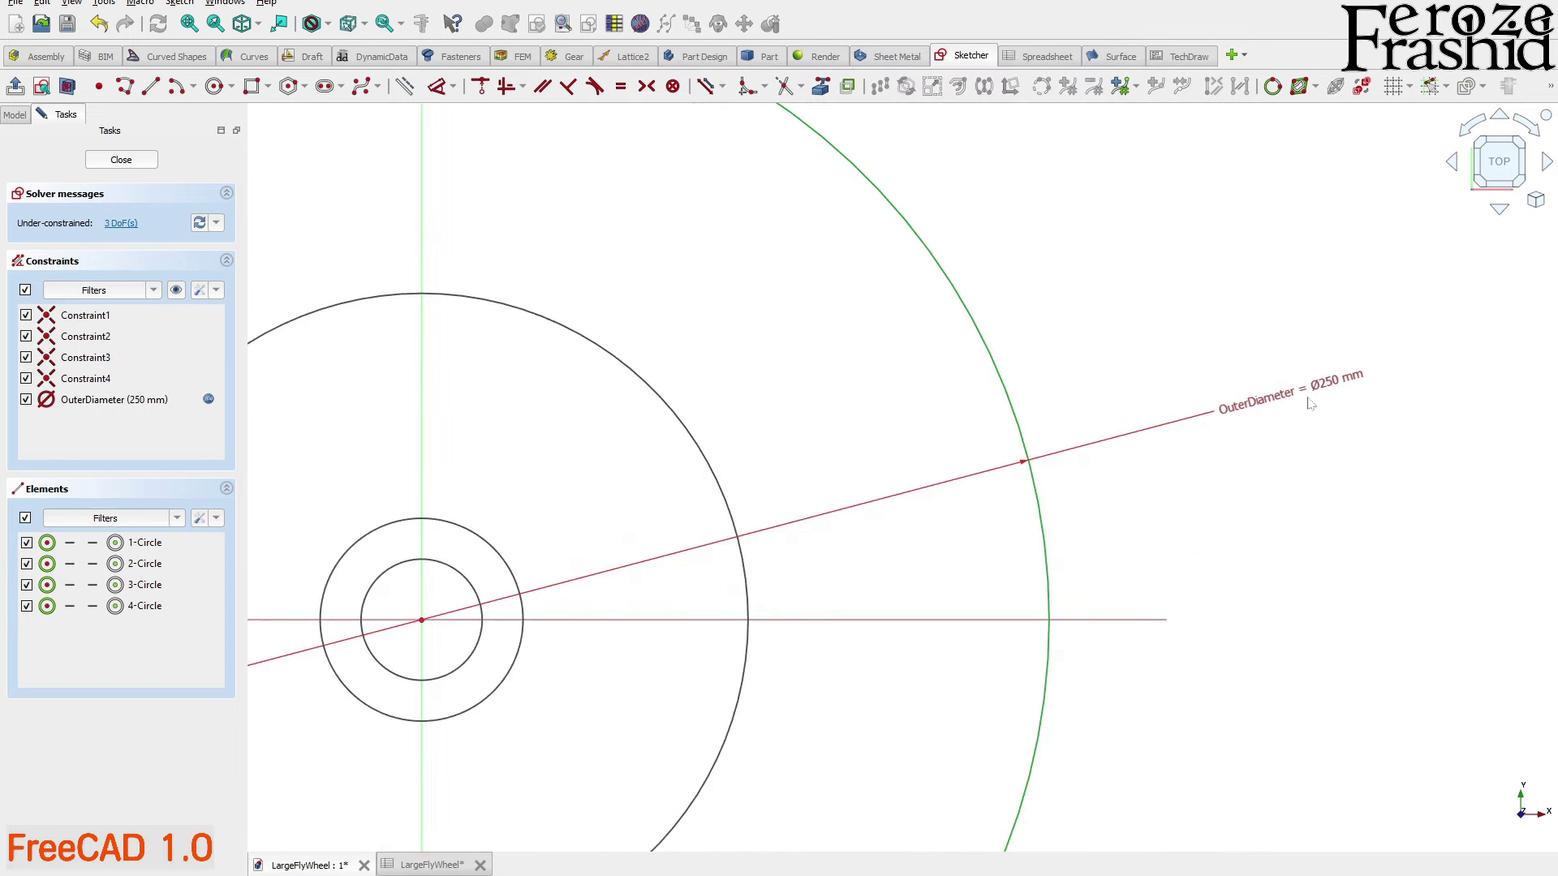
scroll(1247, 422, "down", 2)
scroll(1244, 419, "up", 1)
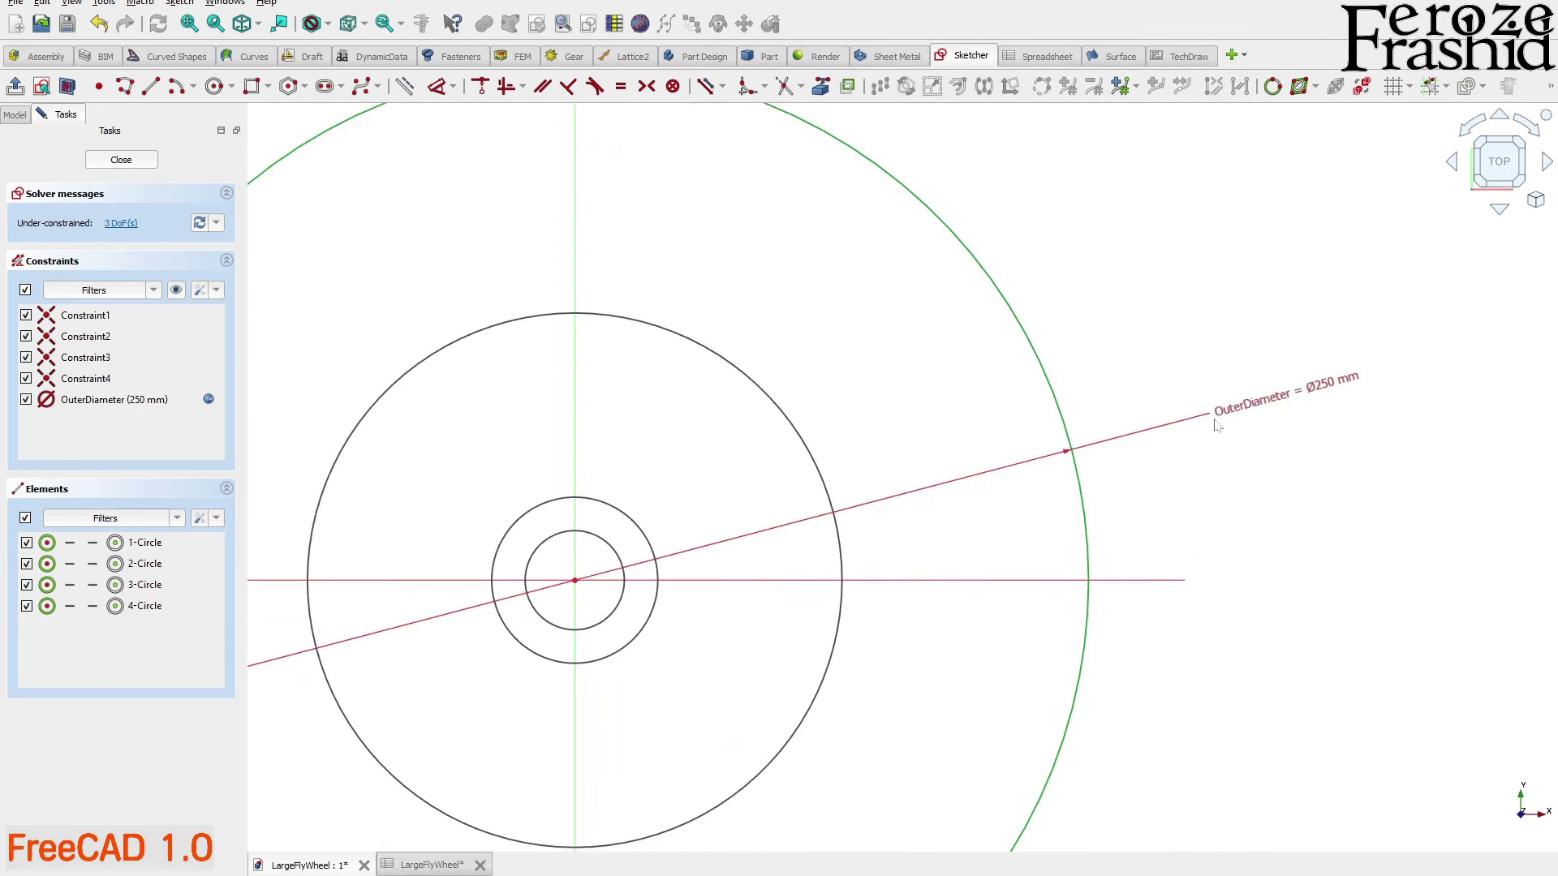
scroll(1243, 419, "down", 1)
left_click_drag(1313, 395, 1206, 406)
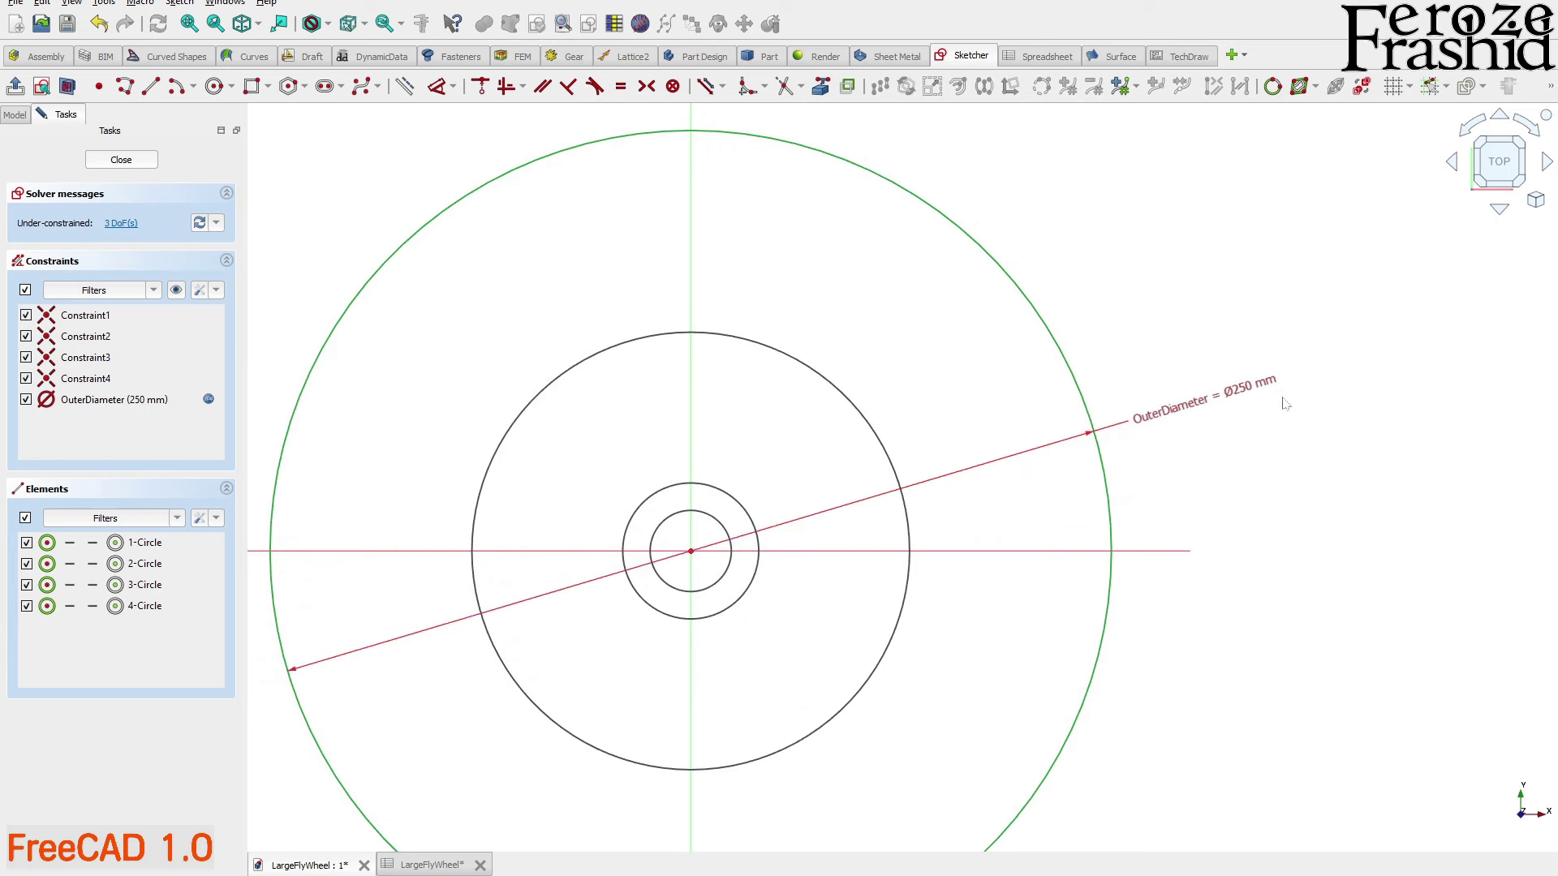
scroll(1206, 405, "down", 1)
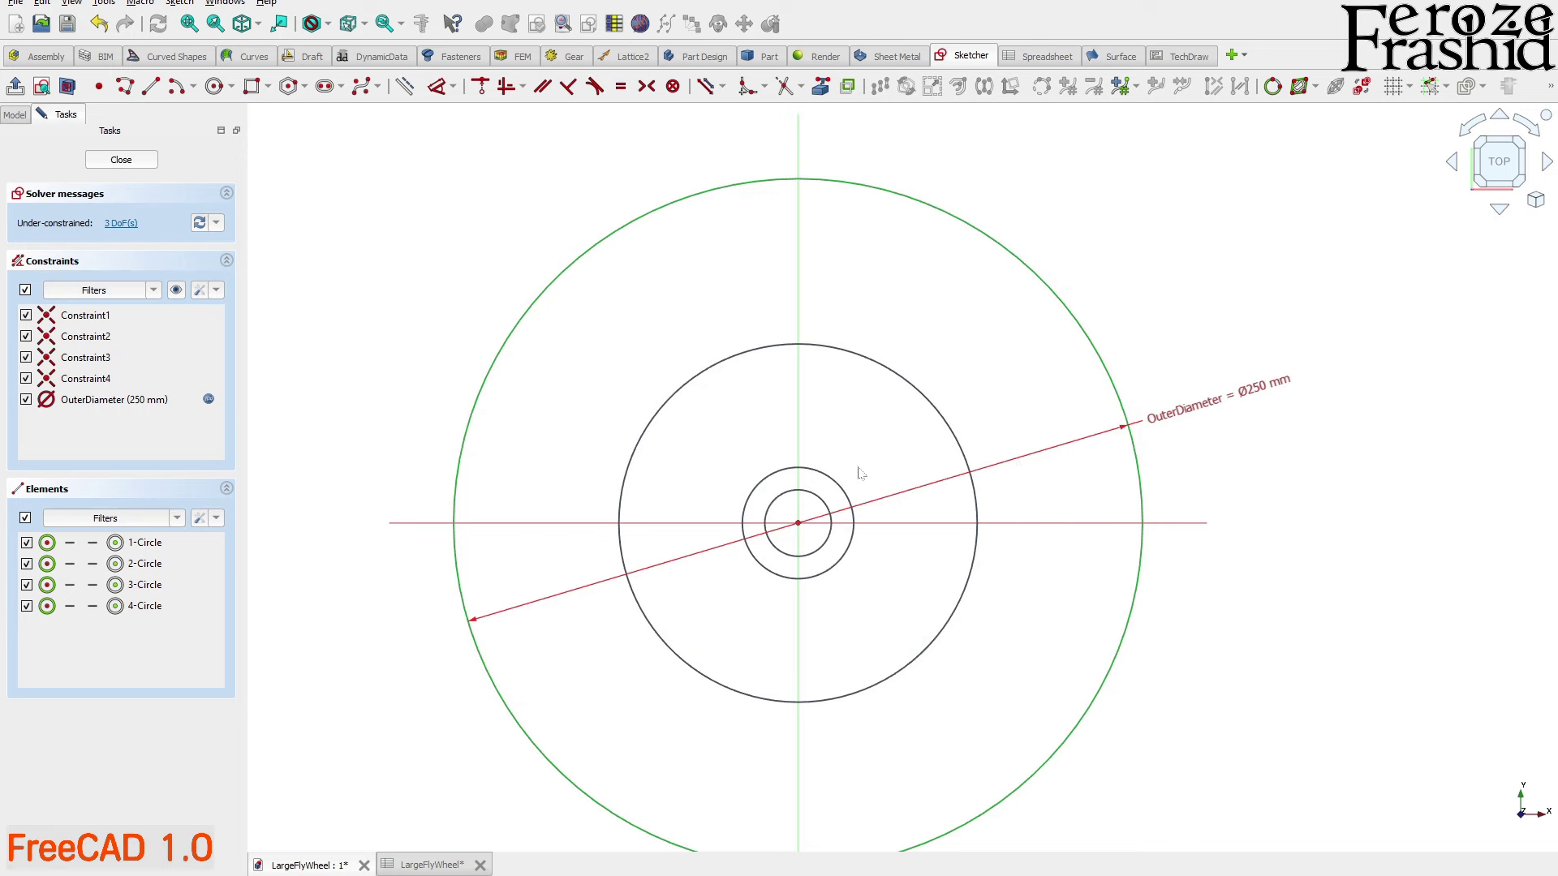
left_click(130, 164)
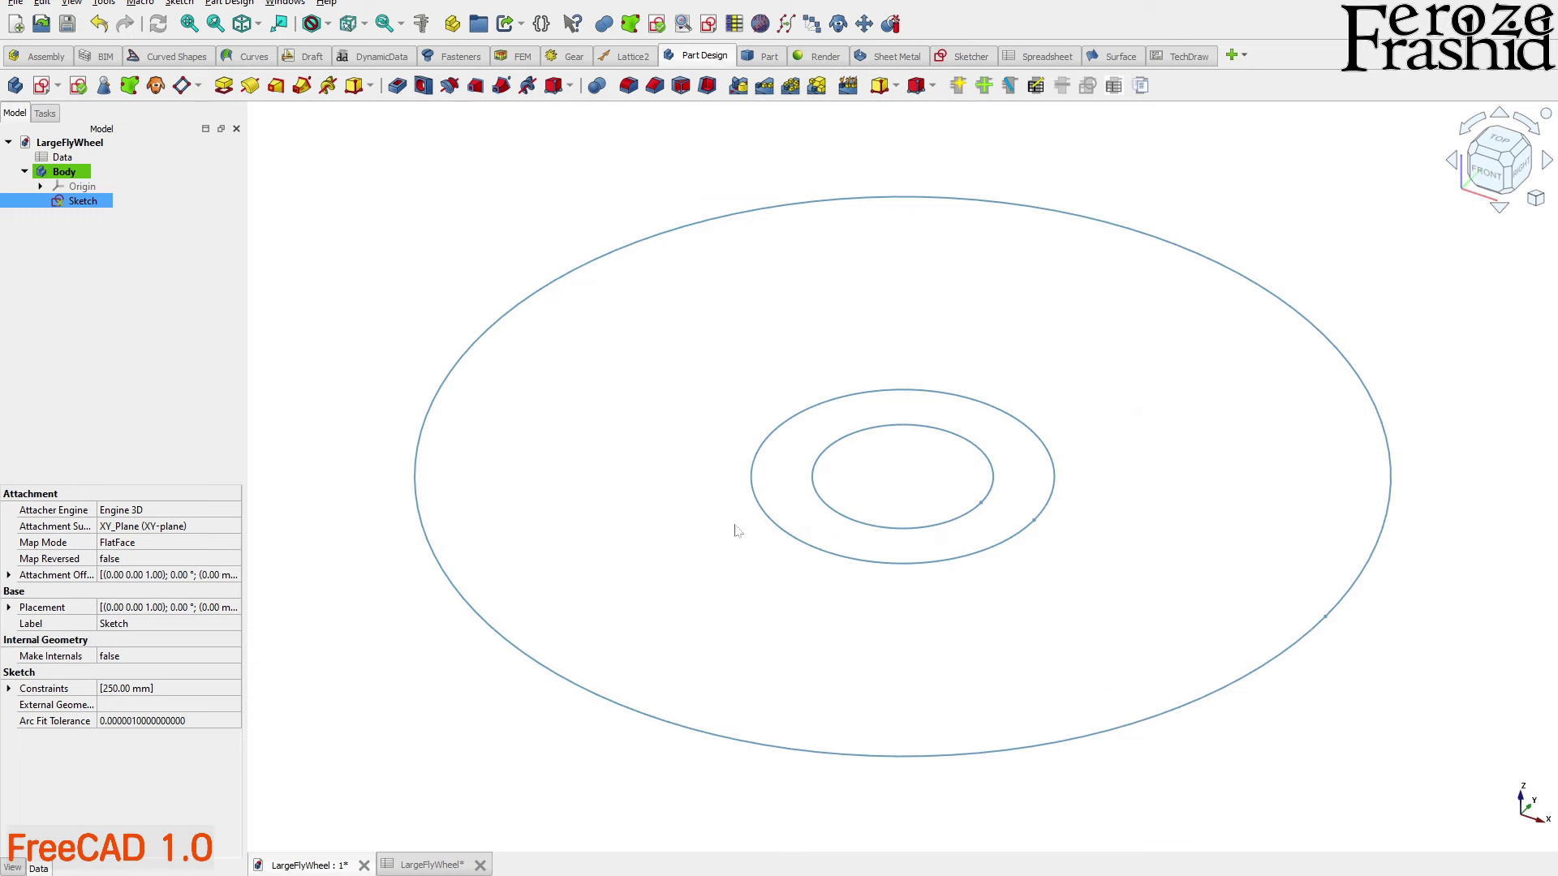
Save the LargeFlyWheel document
left_click(304, 213)
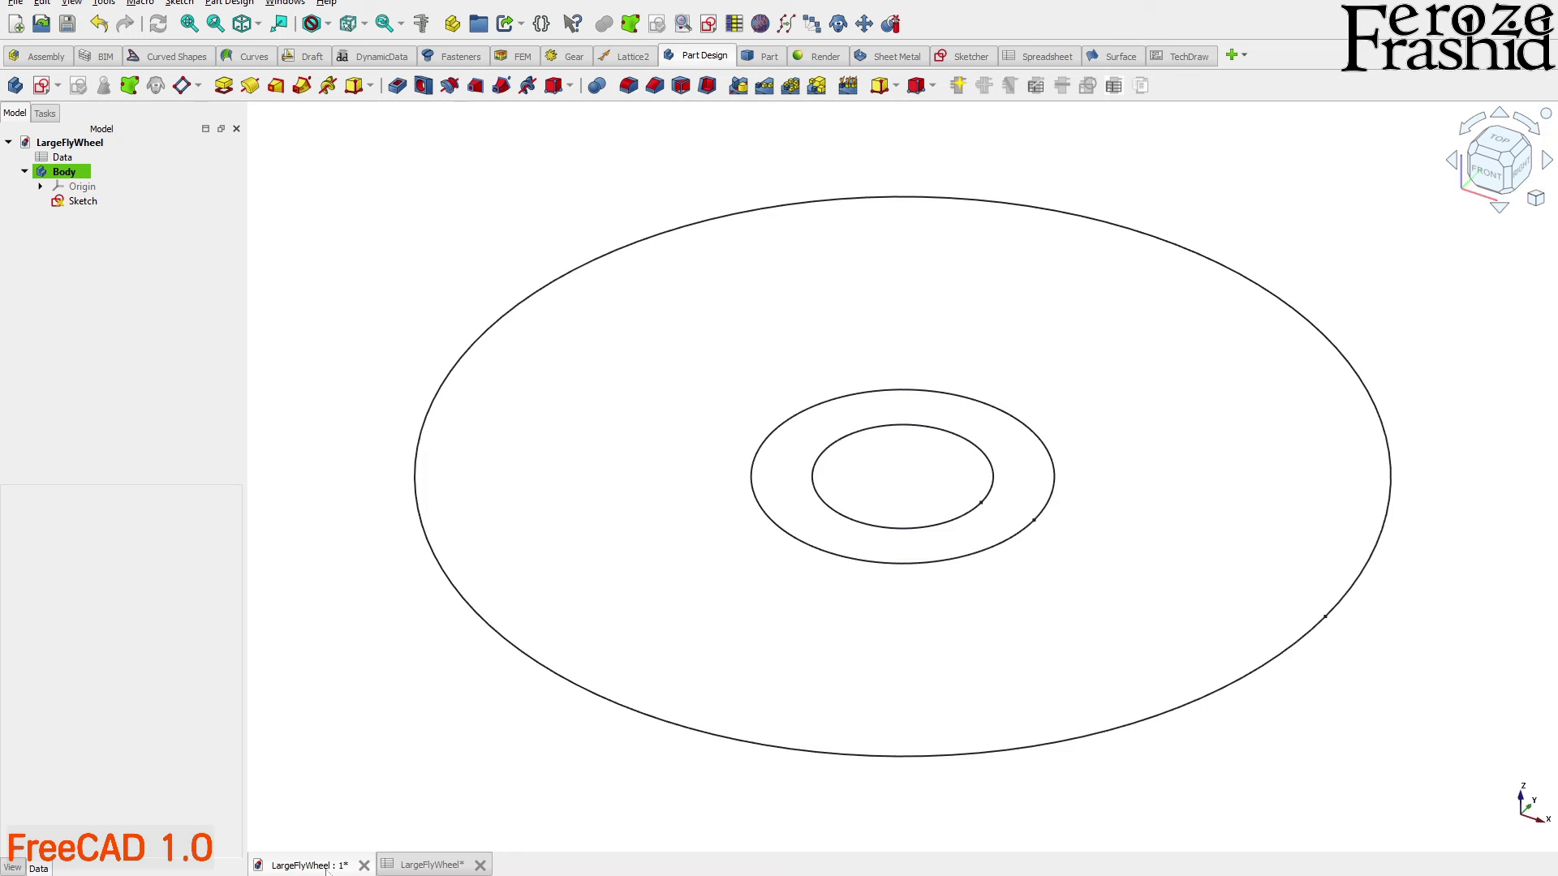
left_click(72, 144)
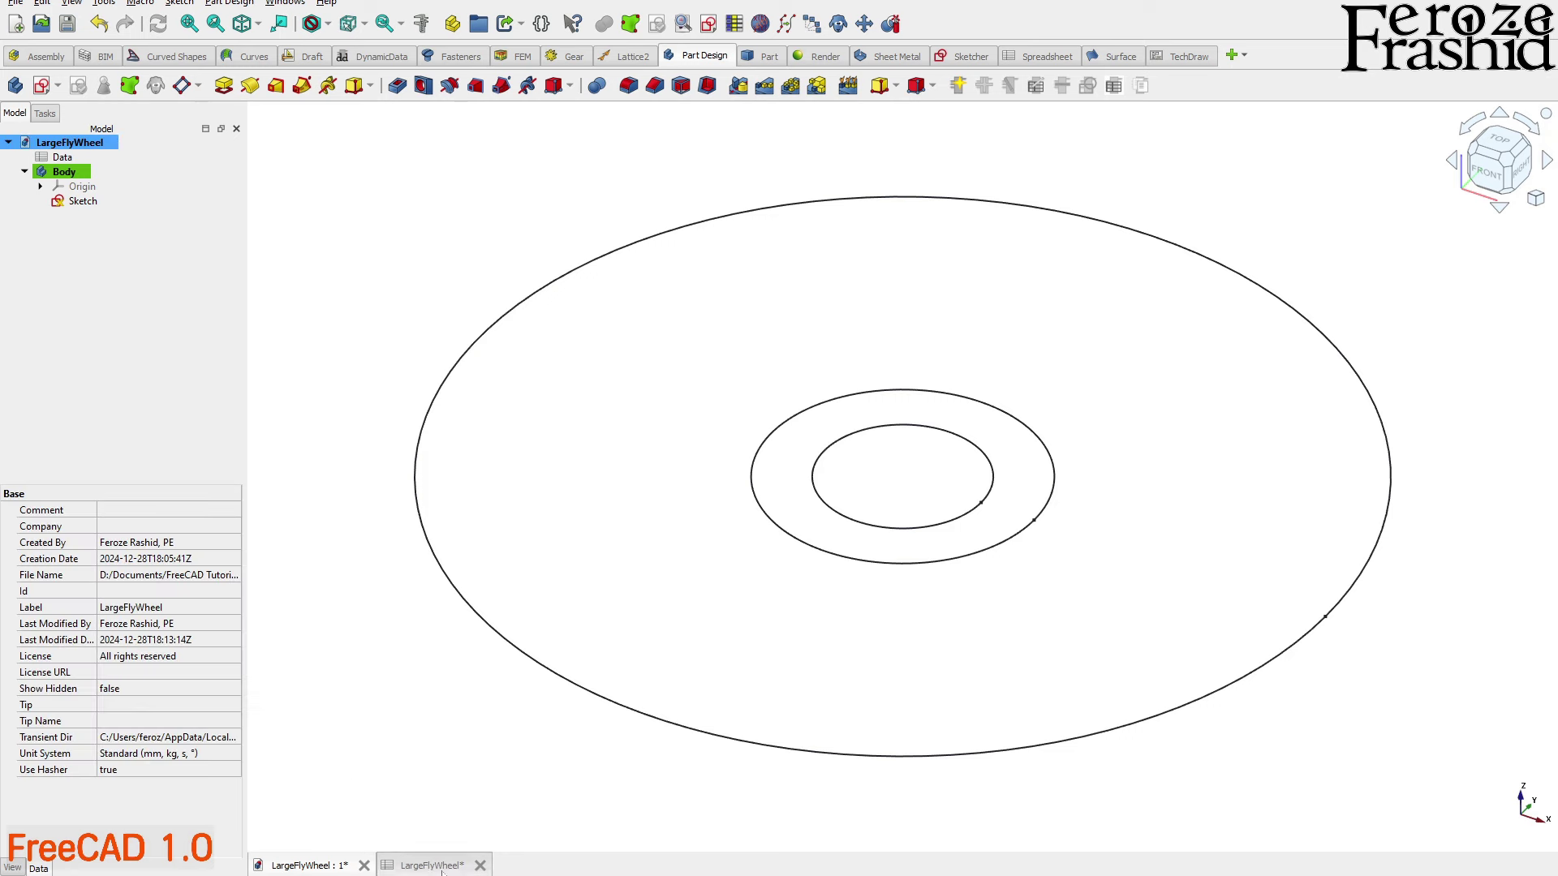
key("ctrl+s")
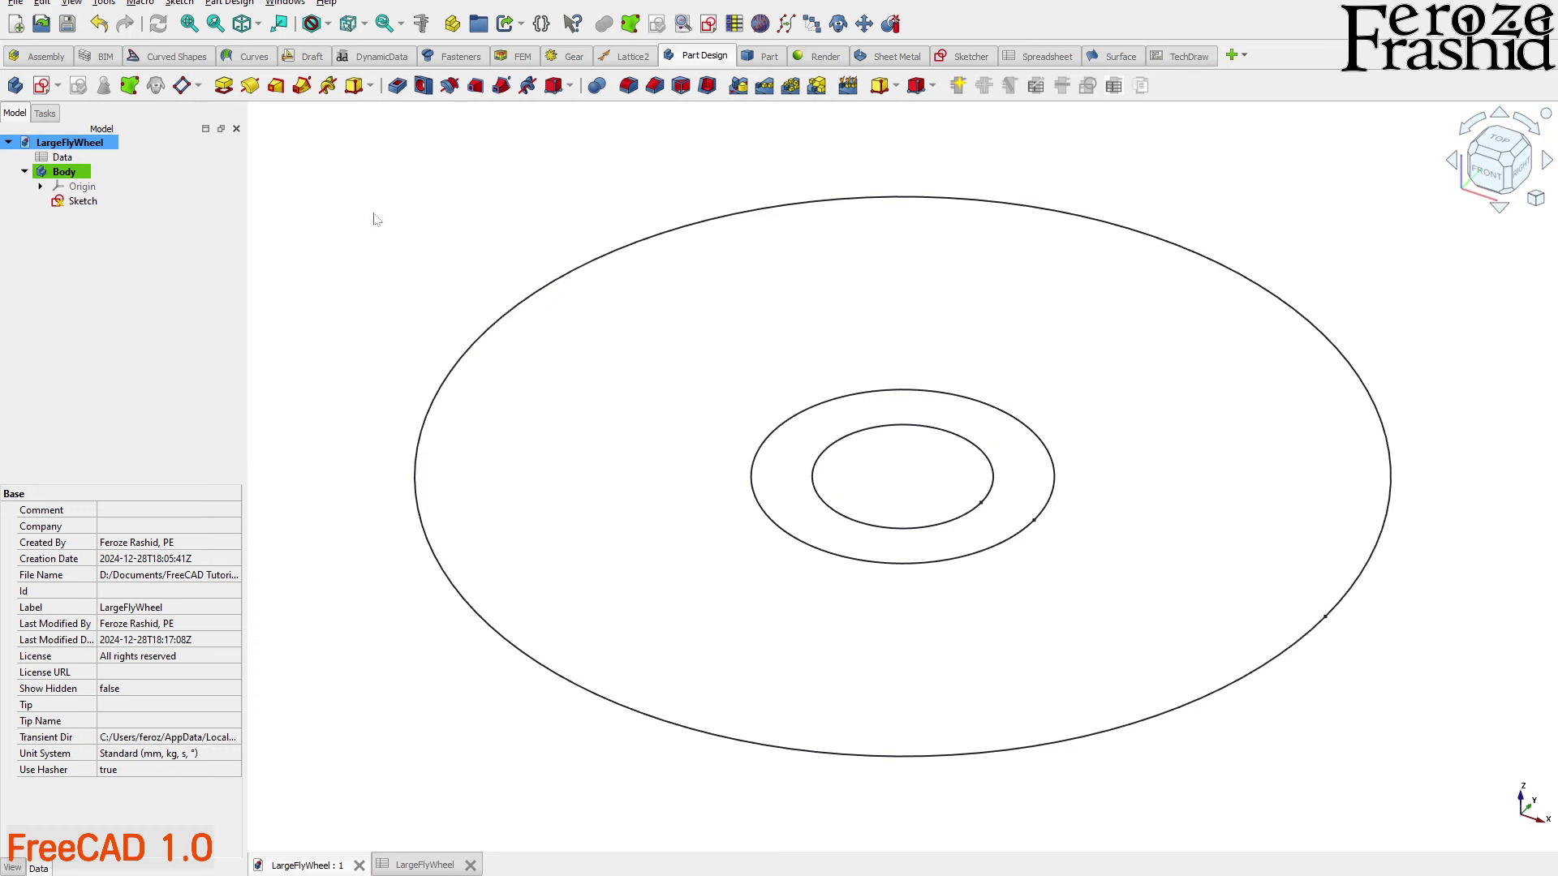
Tile the 3D view and the spreadsheet side by side, then narrow the spreadsheet window and widen the 3D view
left_click(285, 2)
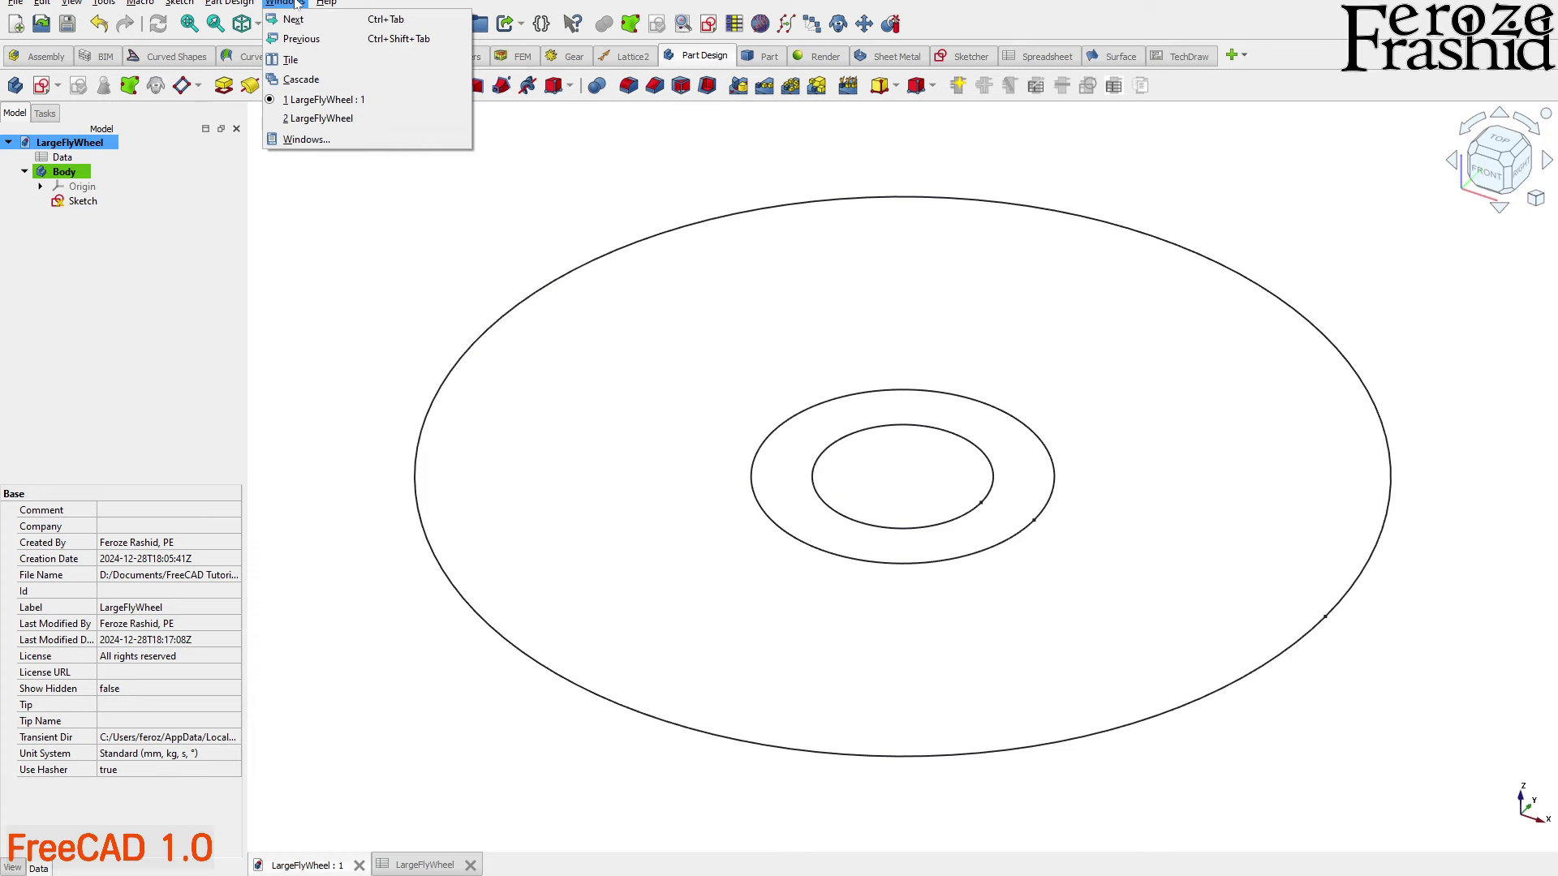
left_click(293, 63)
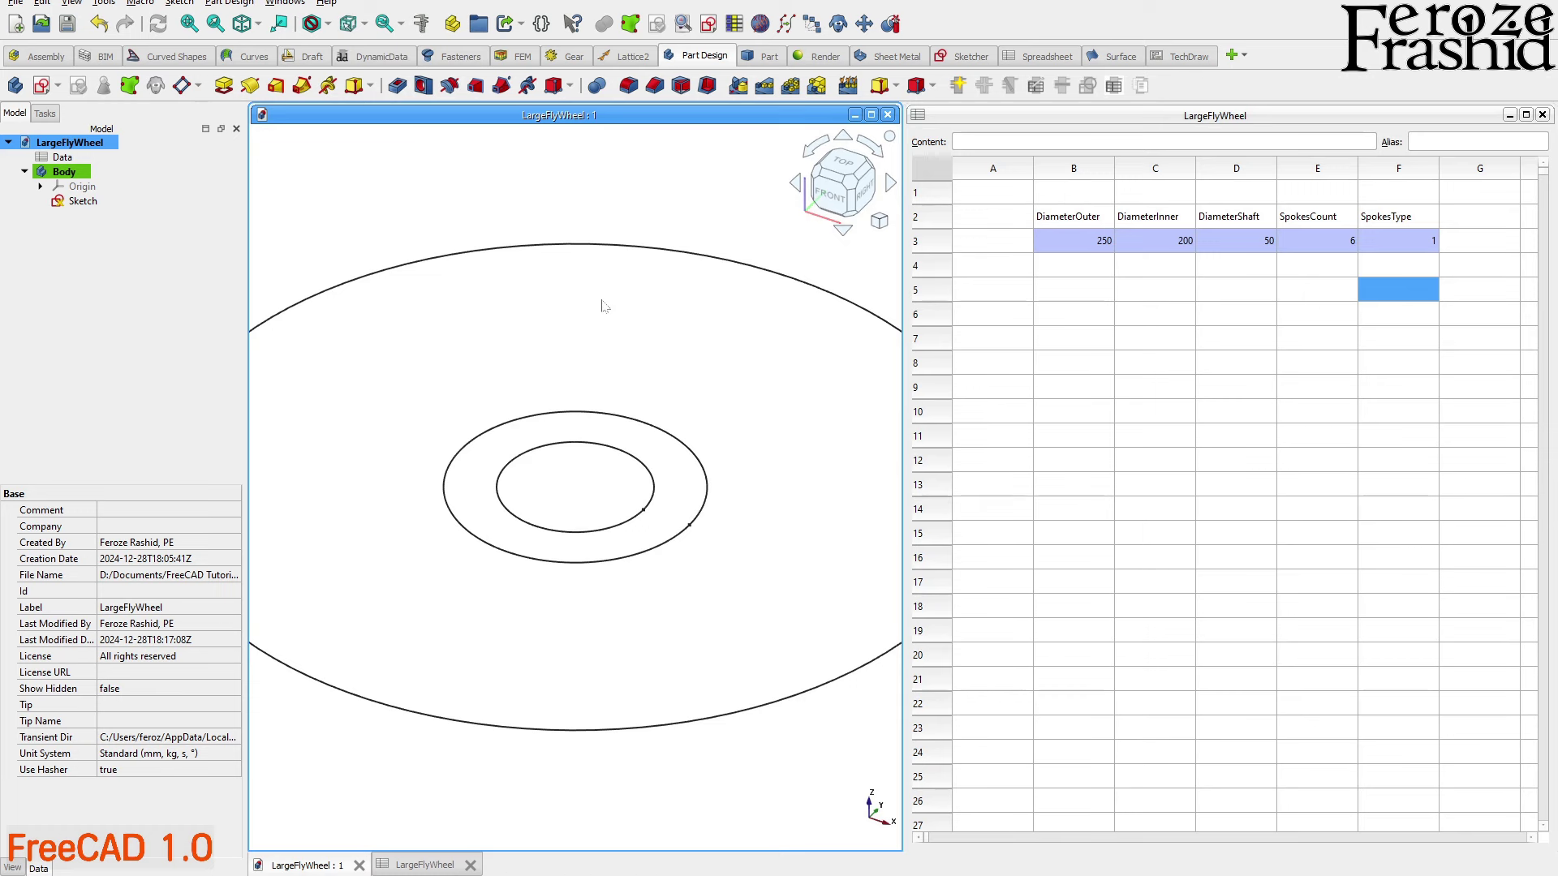
left_click(1143, 339)
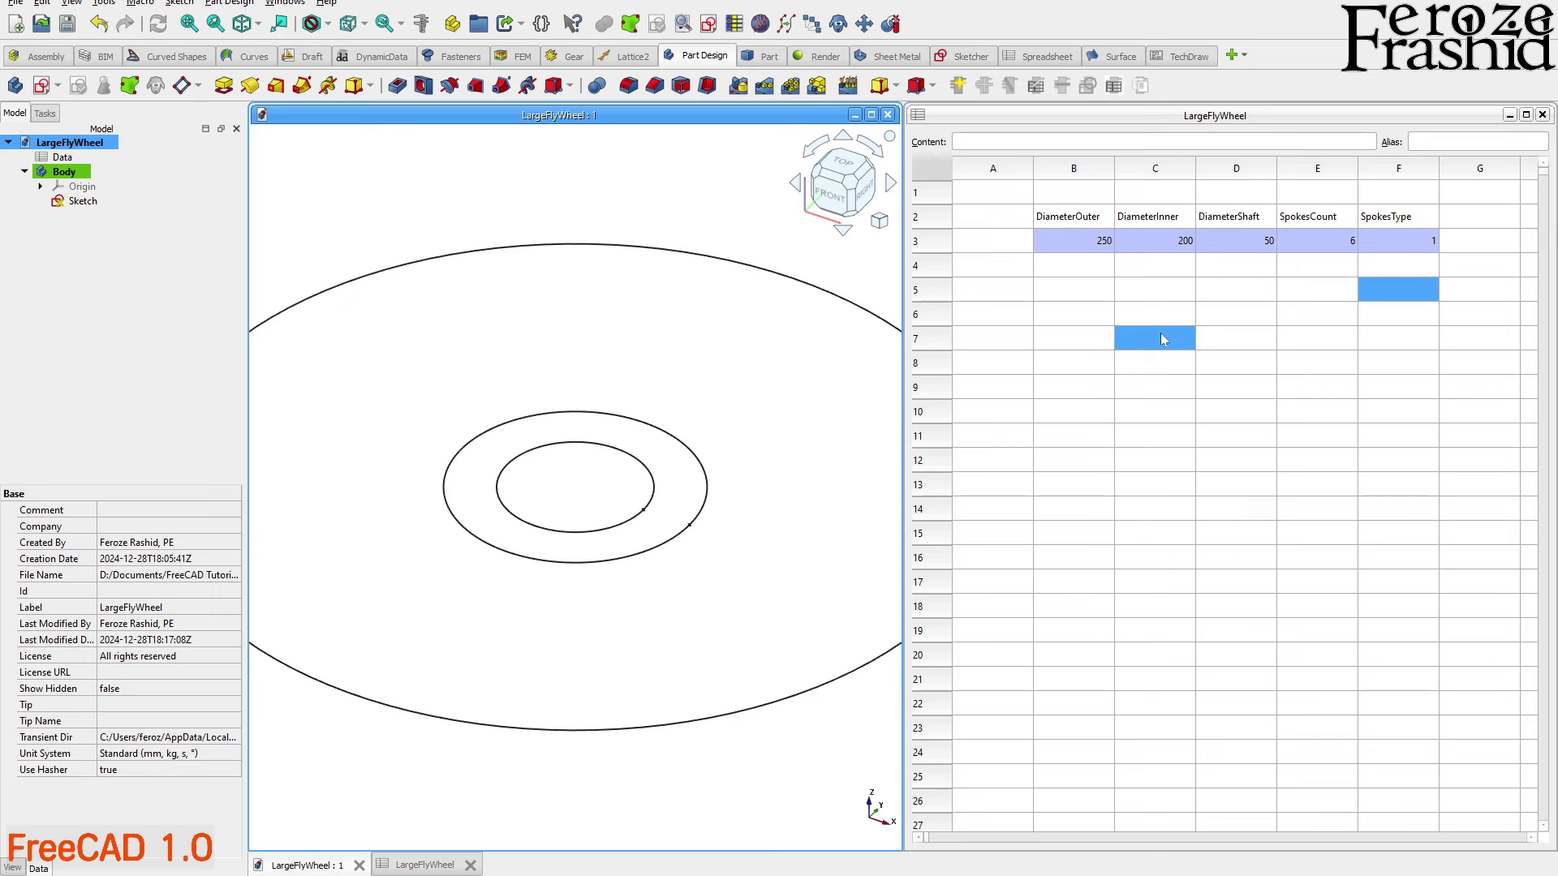
left_click(1160, 340)
left_click_drag(900, 265, 1070, 277)
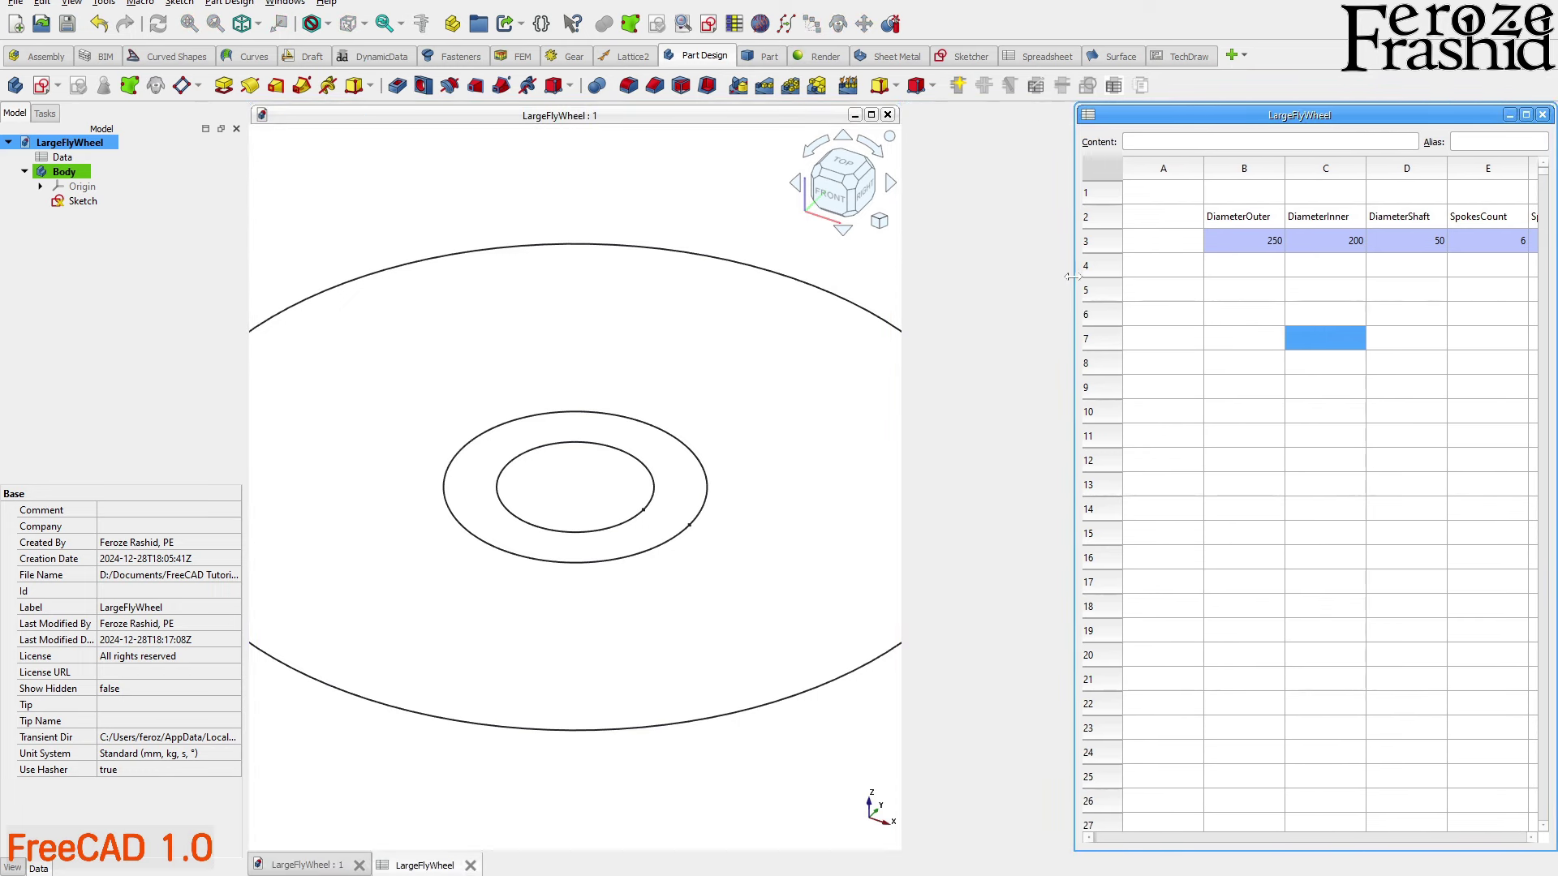
left_click(902, 308)
left_click_drag(902, 301, 1185, 300)
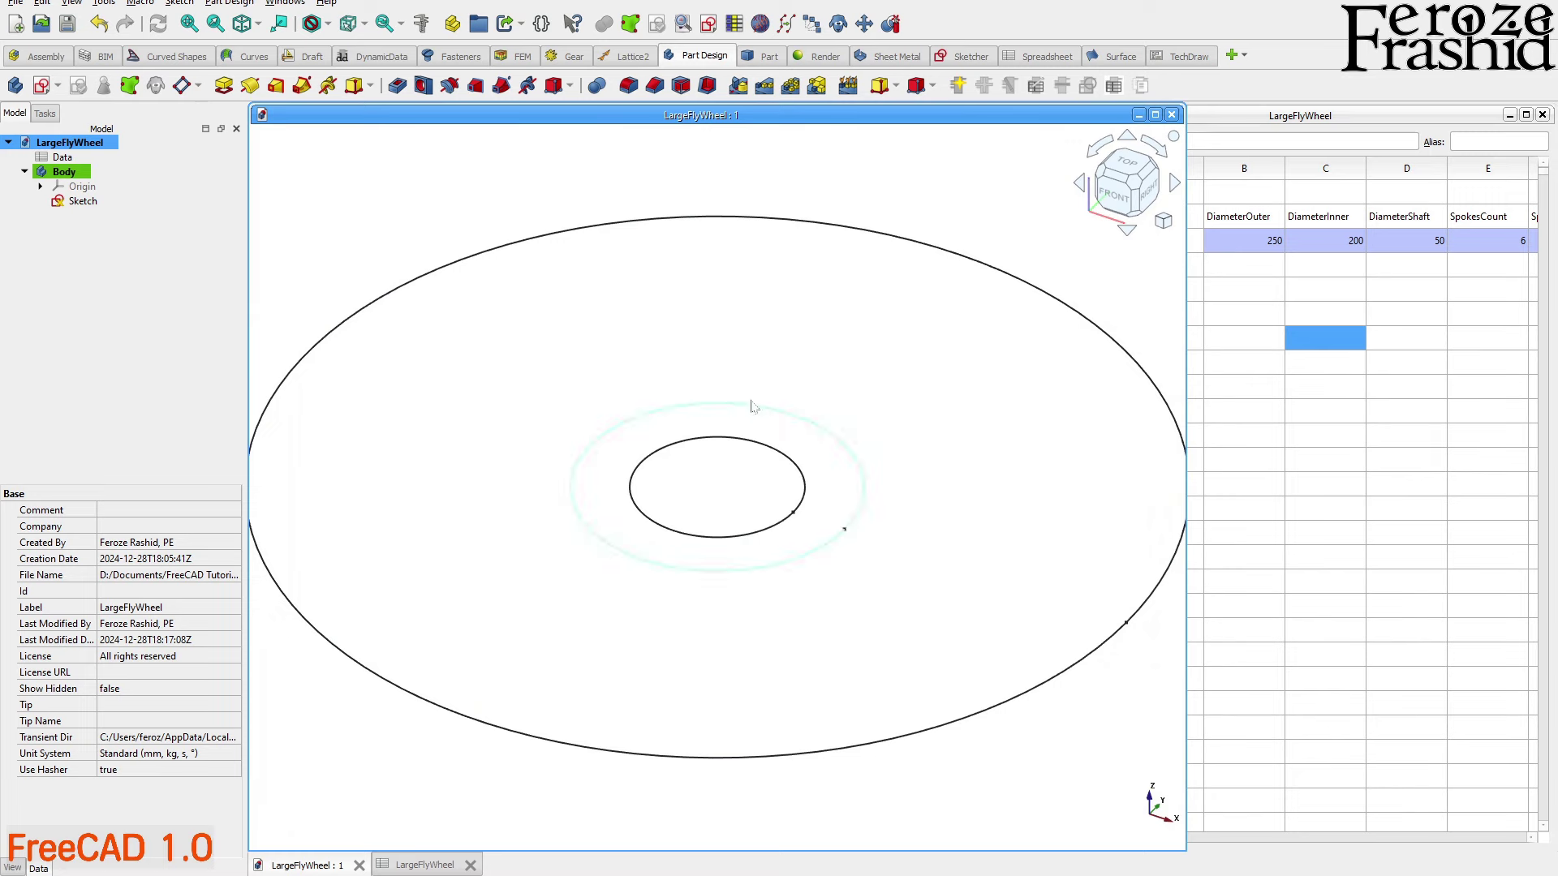
Reopen the flywheel sketch for editing alongside the spreadsheet
left_click(89, 203)
double_click(89, 203)
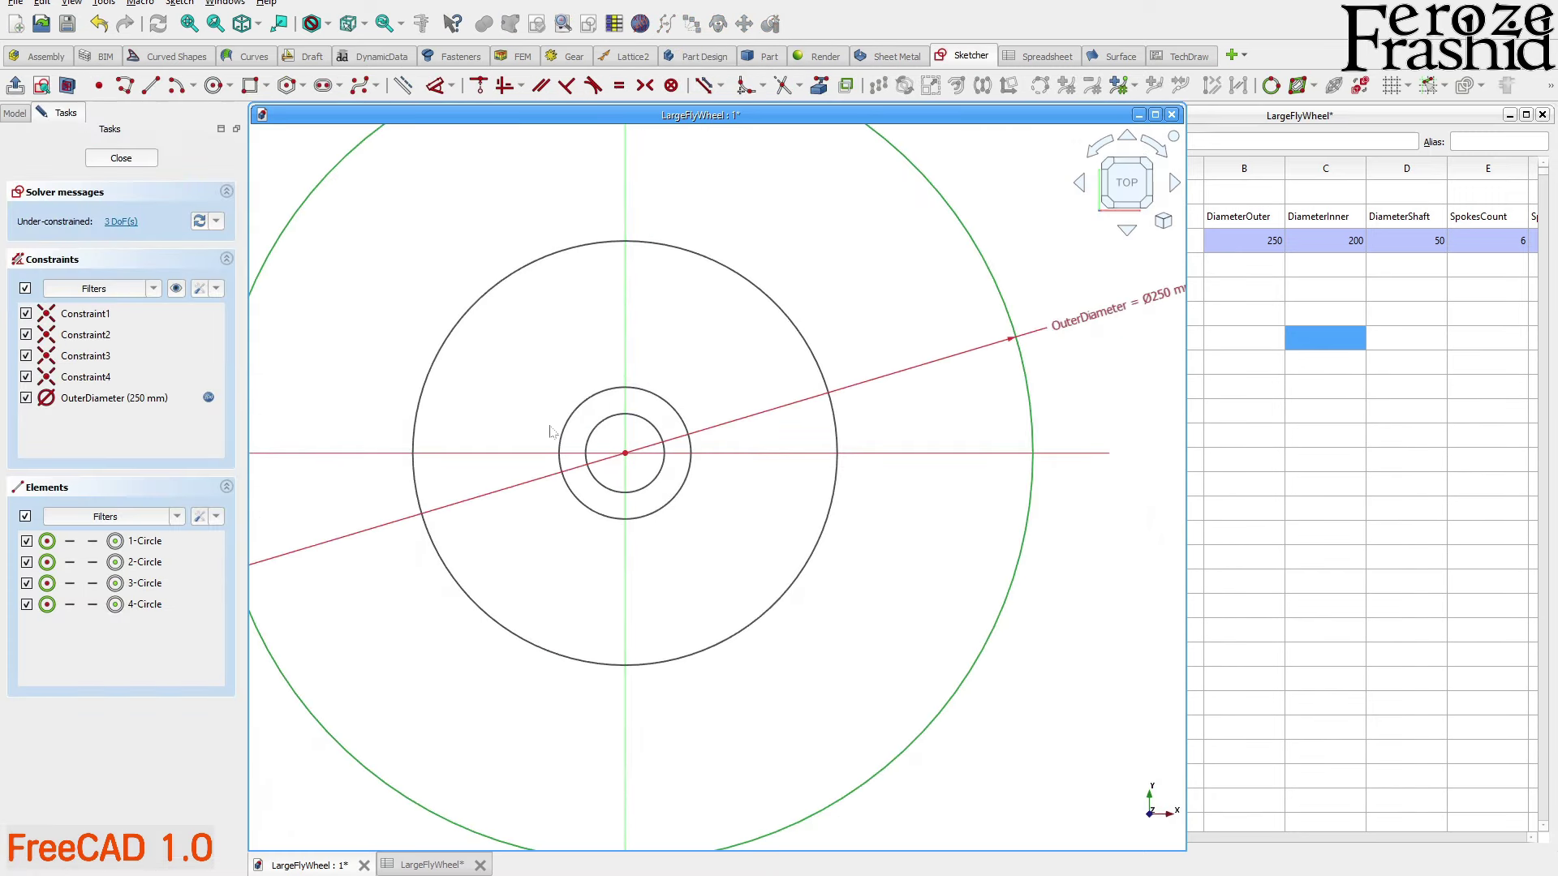
scroll(925, 354, "up", 2)
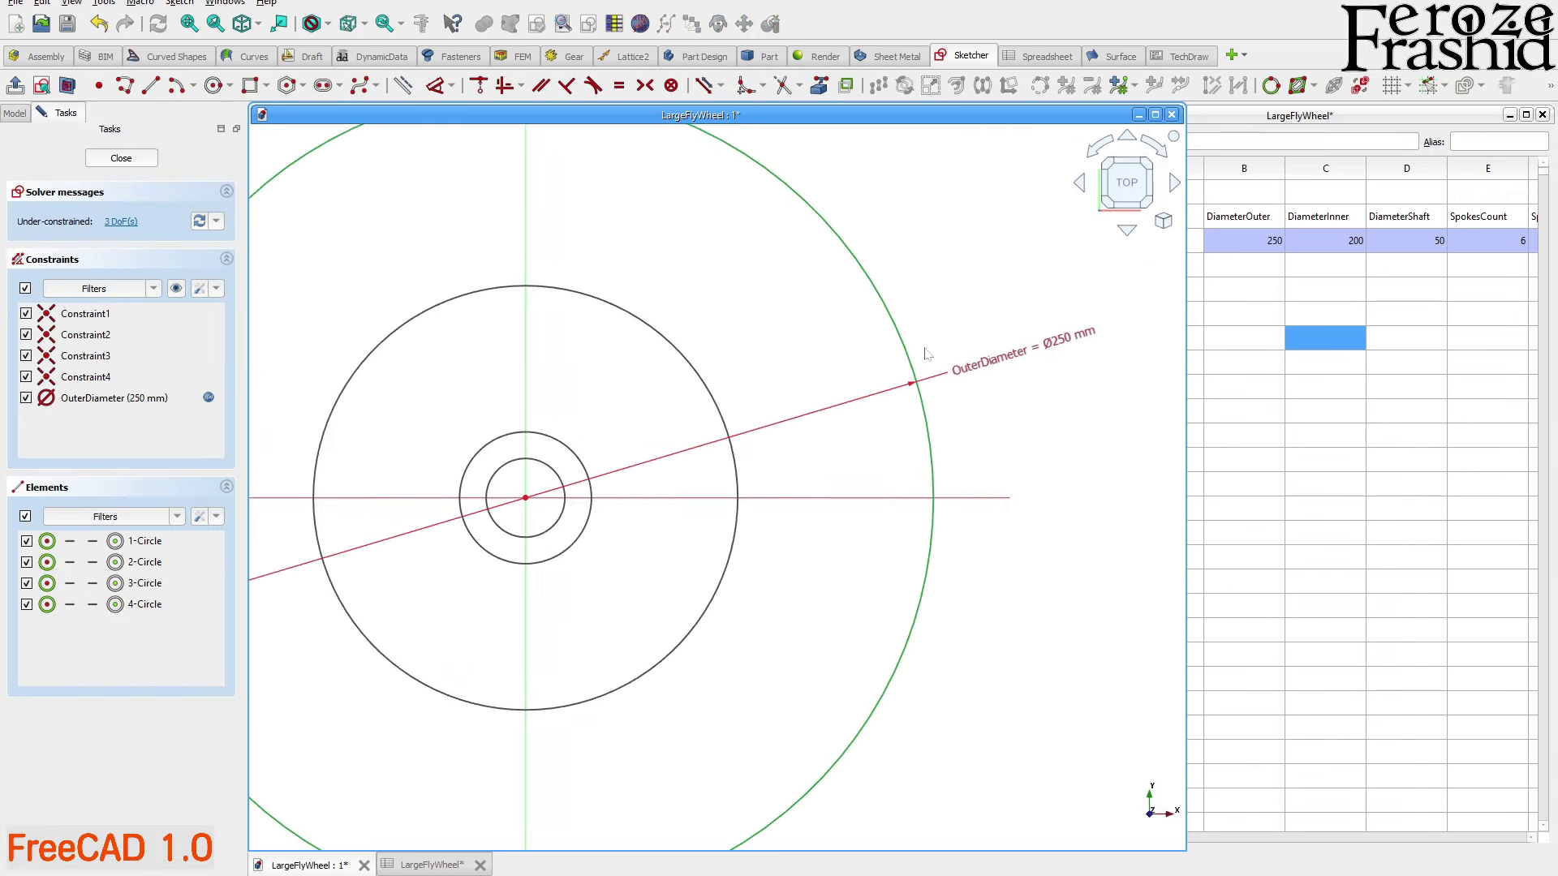
scroll(925, 353, "down", 1)
left_click(1241, 292)
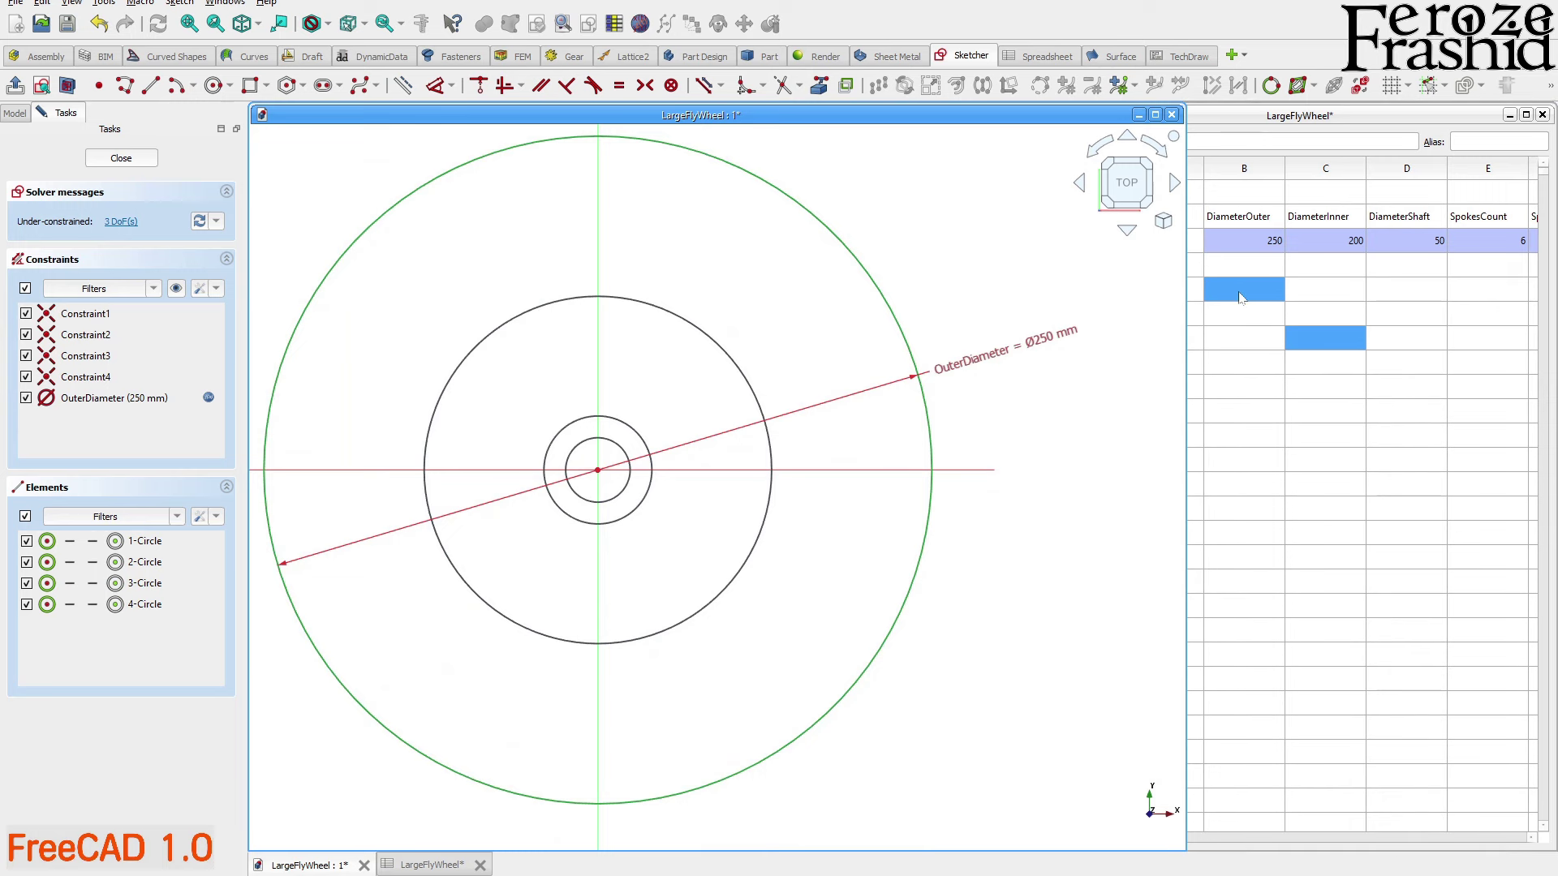
scroll(791, 365, "down", 1)
scroll(760, 326, "up", 1)
scroll(760, 326, "down", 1)
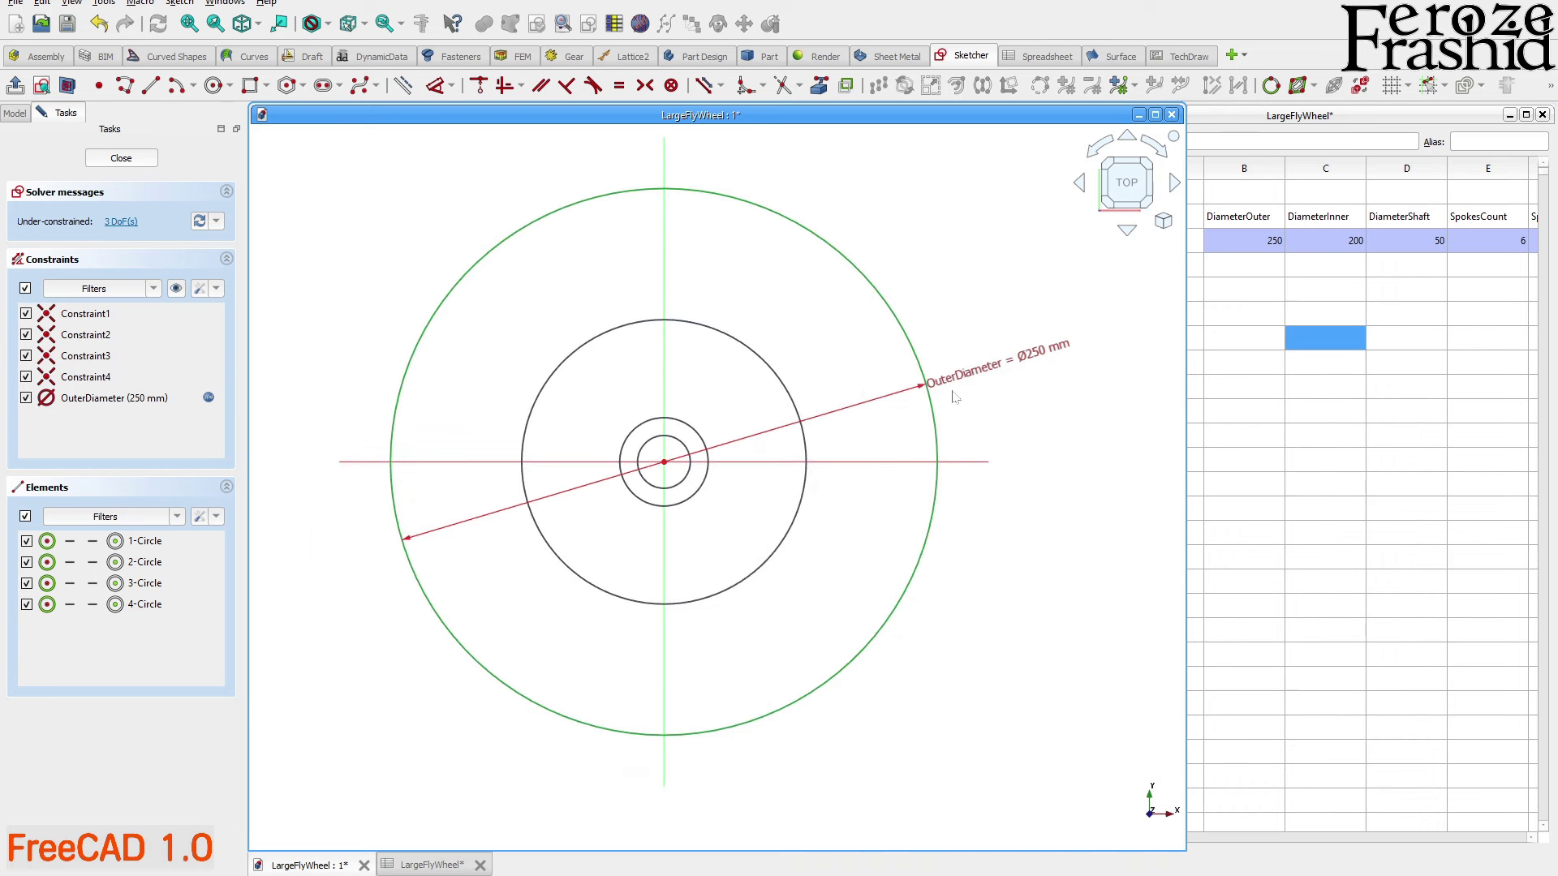
Enlarge the second-largest circle to a diameter of about 189 mm and add a diameter dimension to it
left_click(1322, 221)
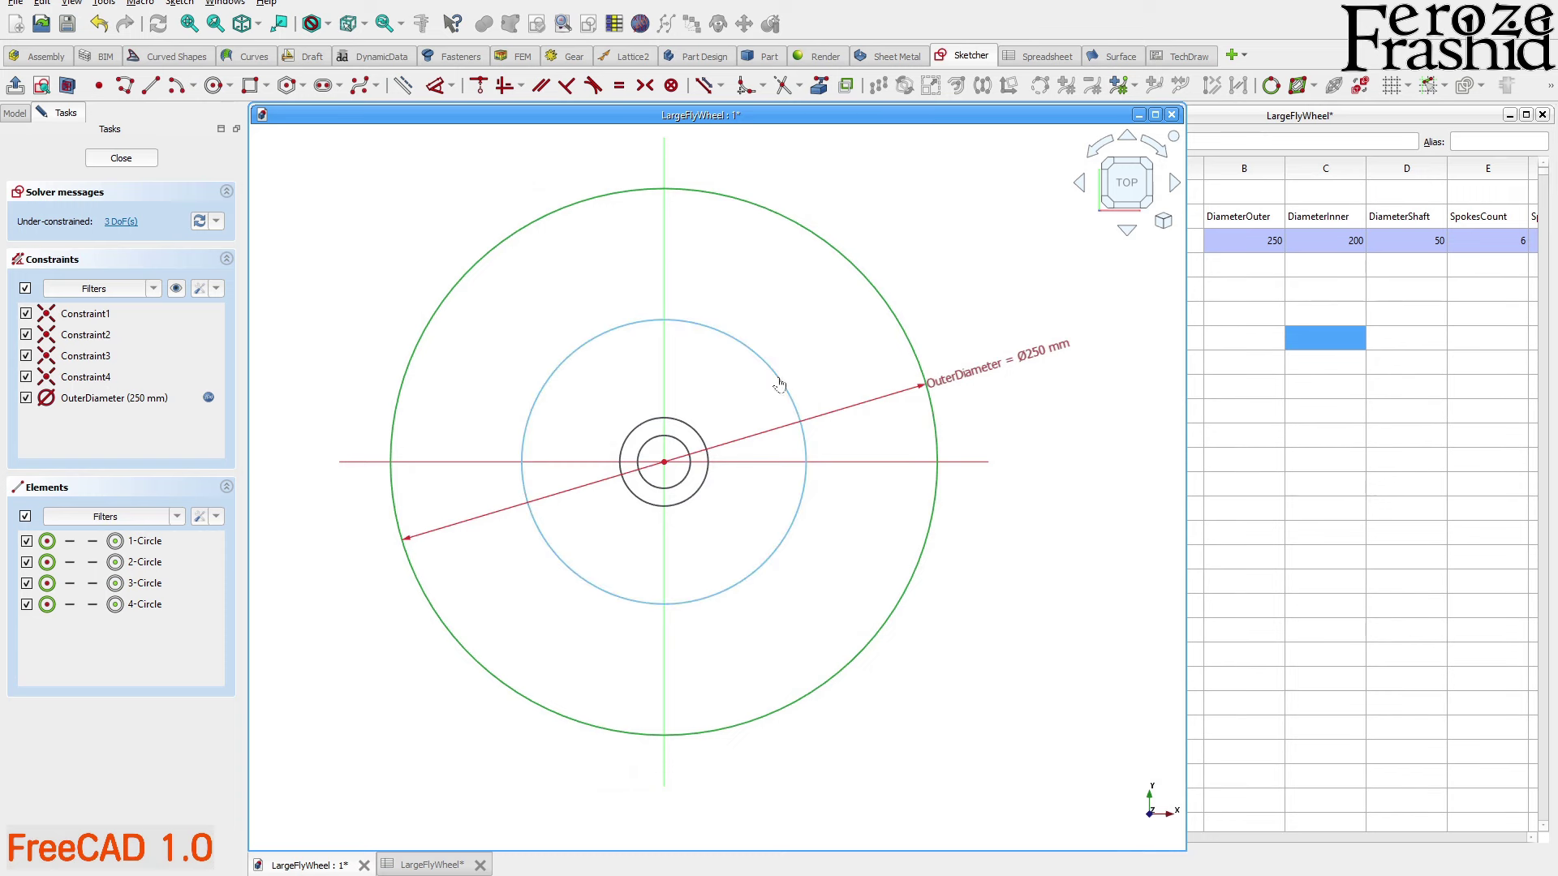
mouse_move(779, 384)
left_mouse_down()
mouse_move(824, 323)
mouse_move(862, 351)
left_mouse_up()
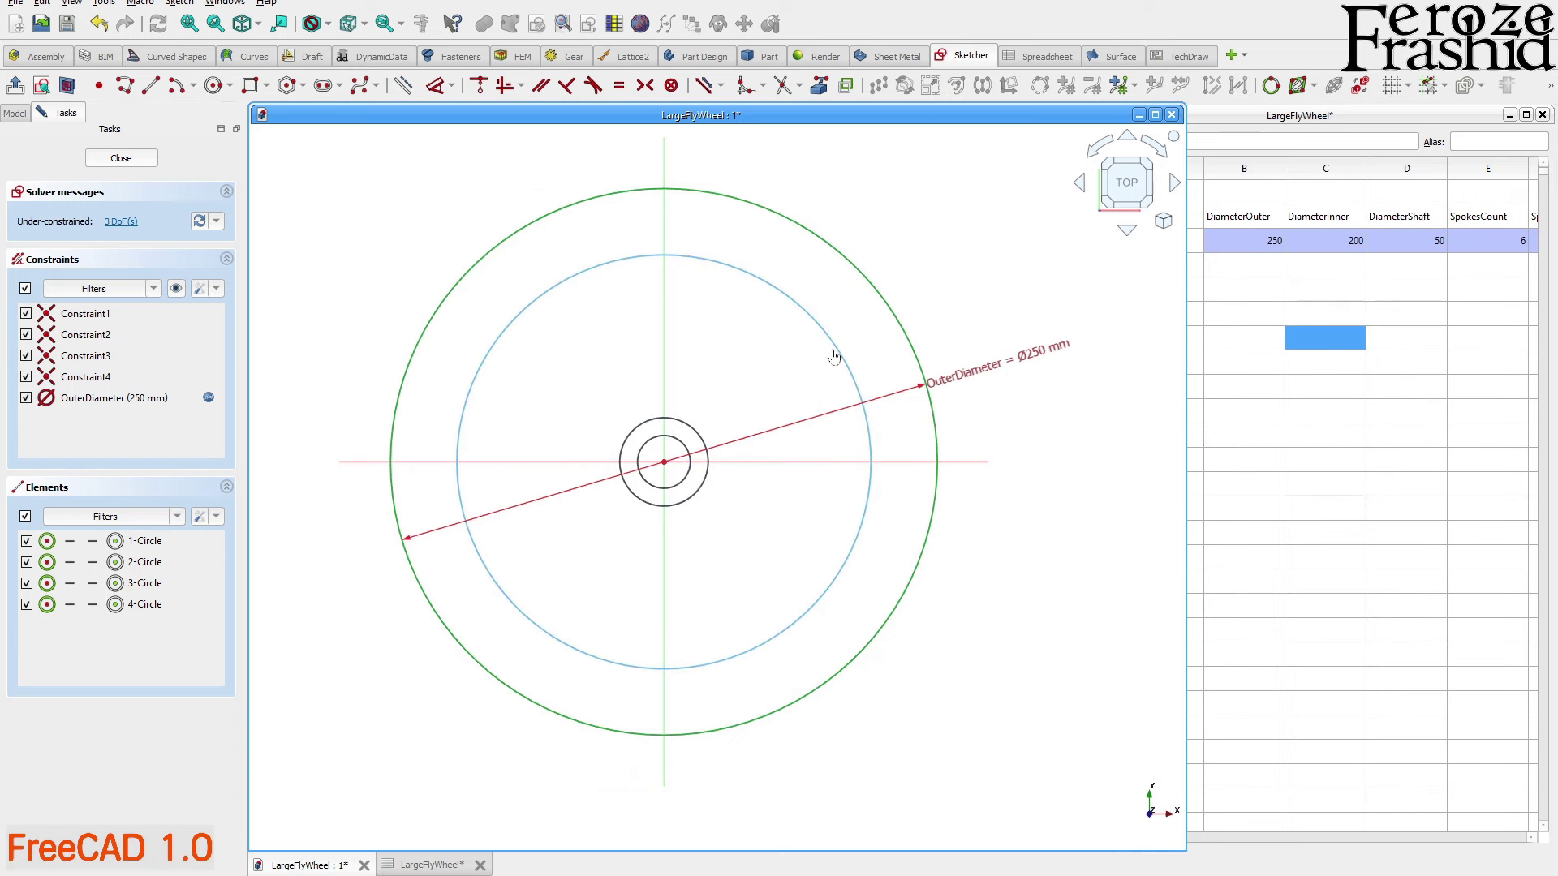
left_click(834, 357)
key("d")
left_click(991, 298)
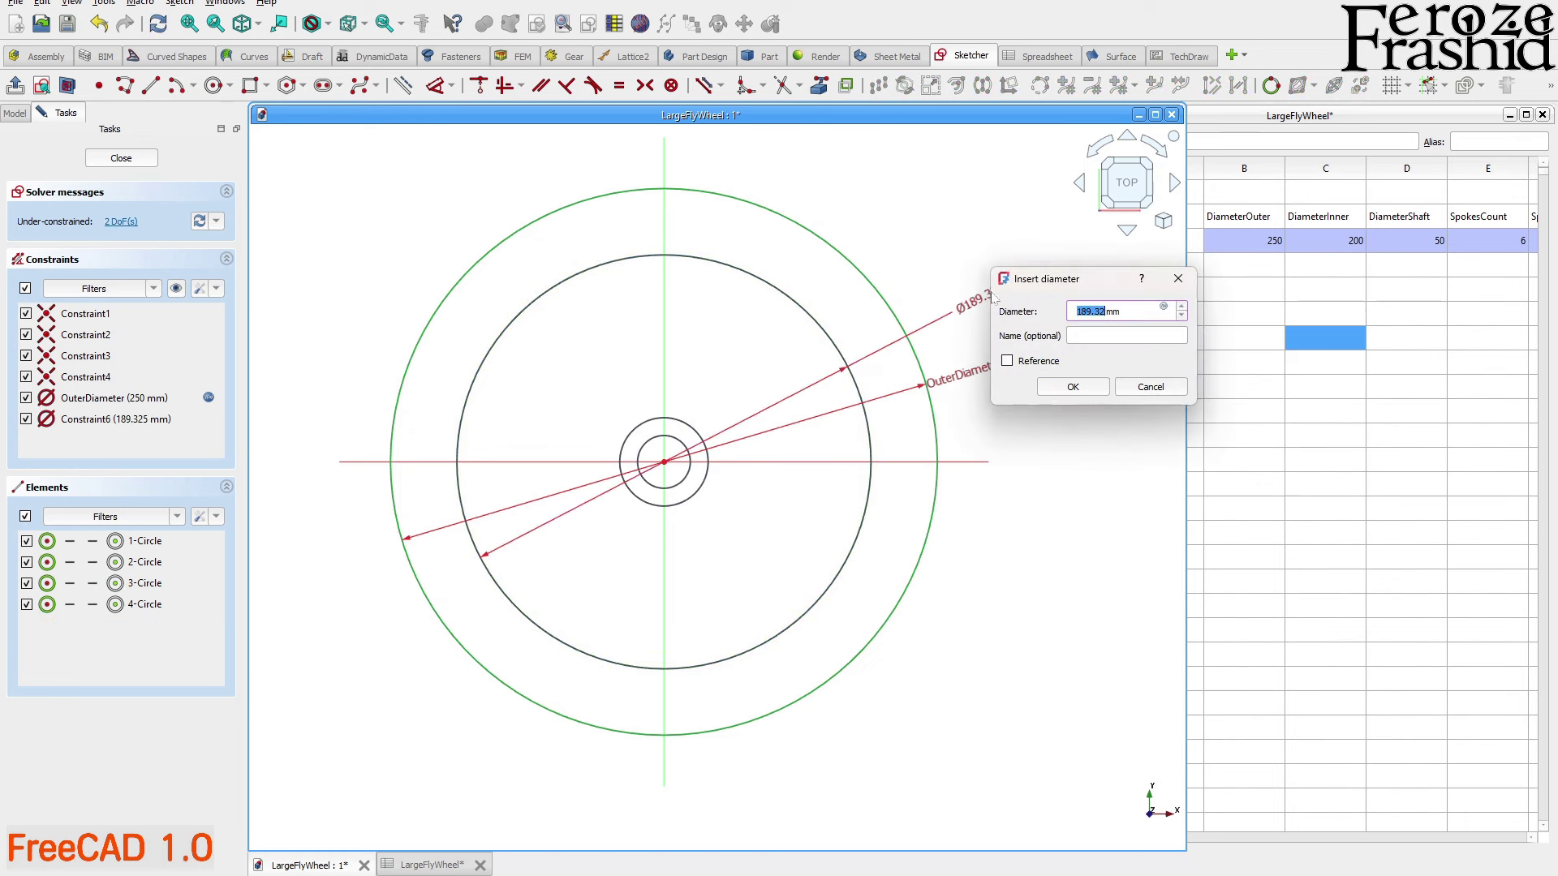
Bind the second-largest circle's diameter to <<Data>>.DiameterInner and name the constraint InnerDiameter
key("equal")
type("<<Data>>.")
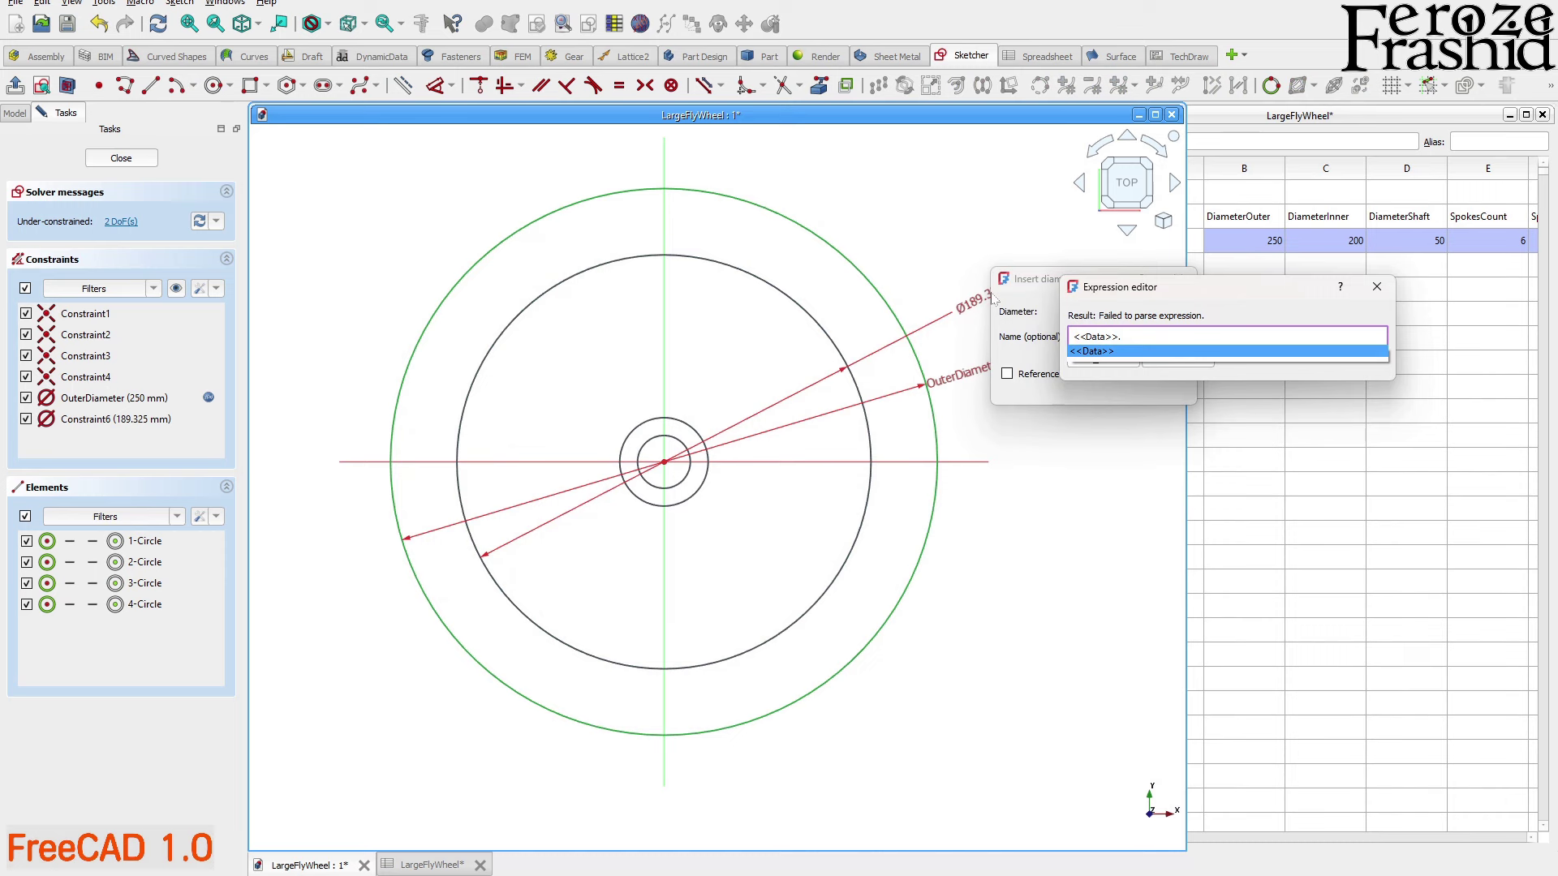
type("Di")
key("Down")
key("Down")
key("Return")
key("Return")
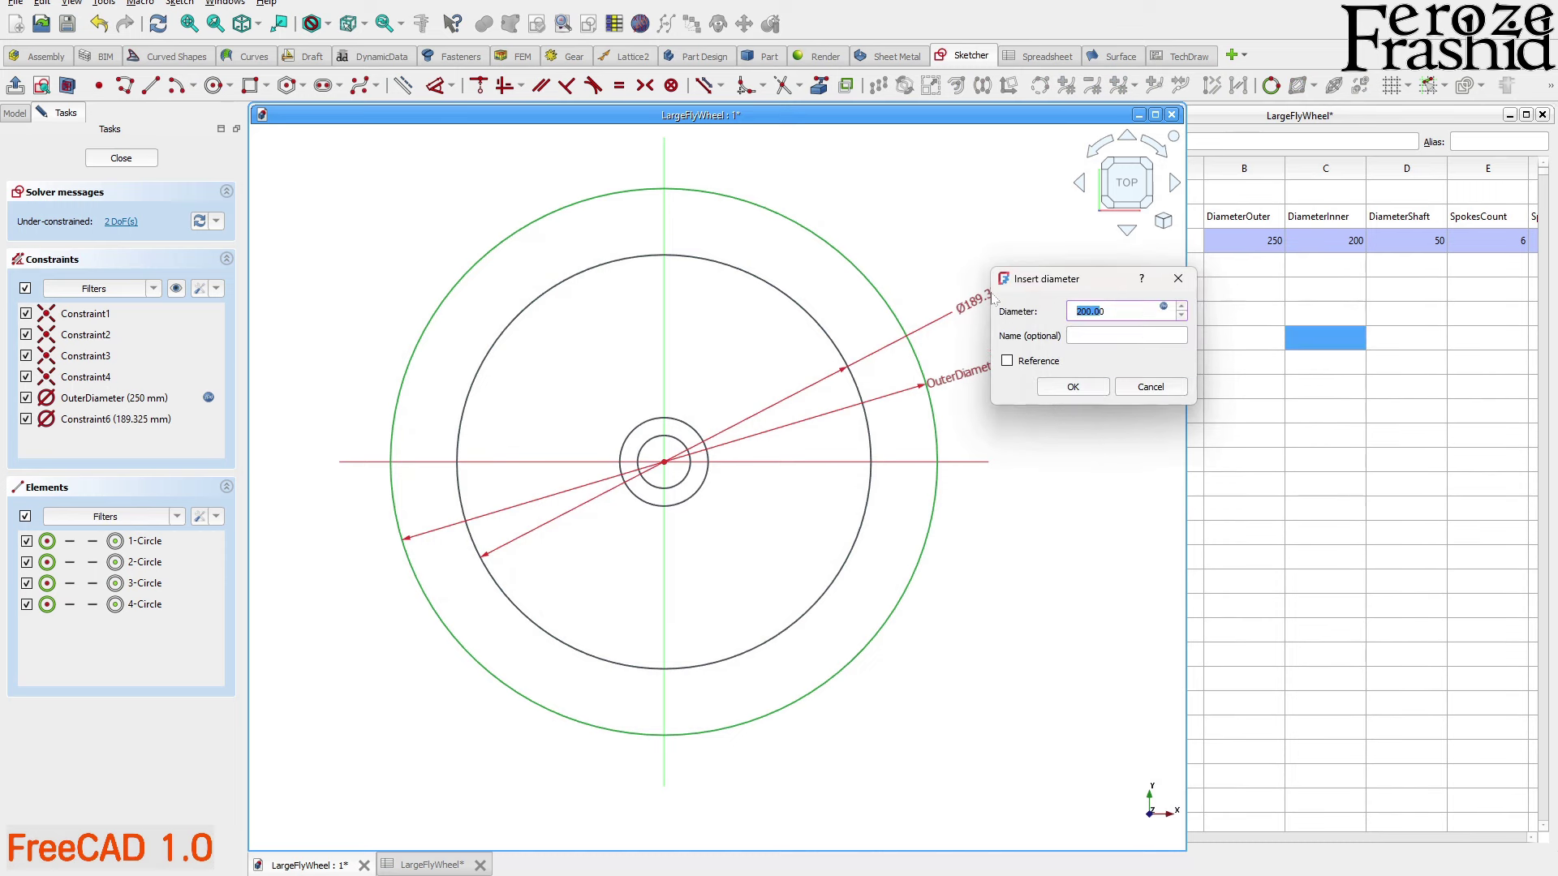
key("Tab")
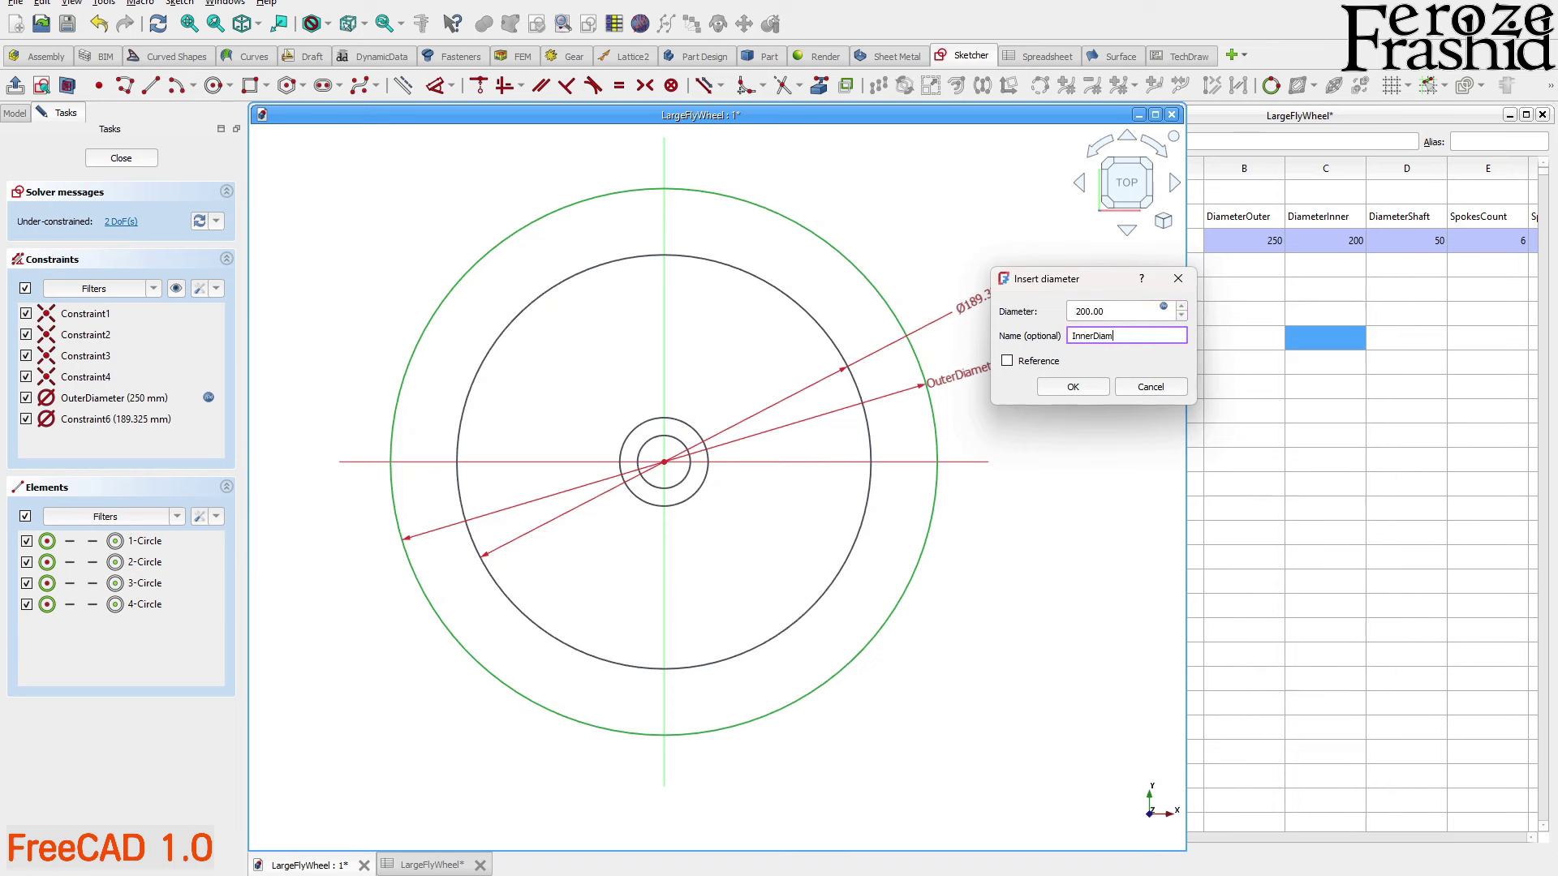
left_click(1073, 386)
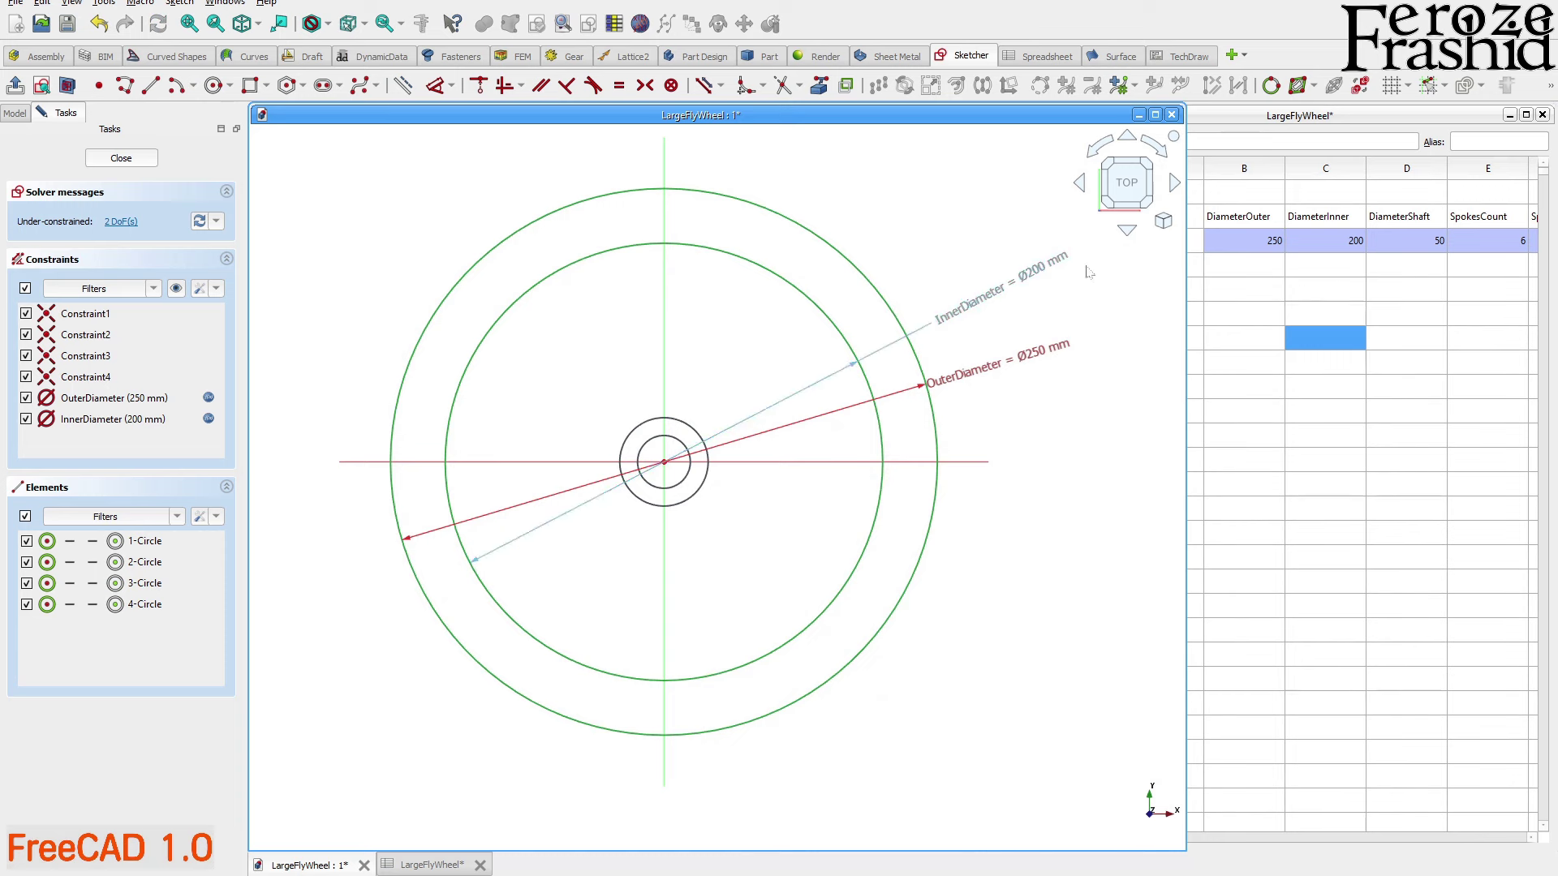
Set the DiameterInner value in the spreadsheet to 220, then close and reopen the sketch to refresh it
left_click(1337, 245)
type("220")
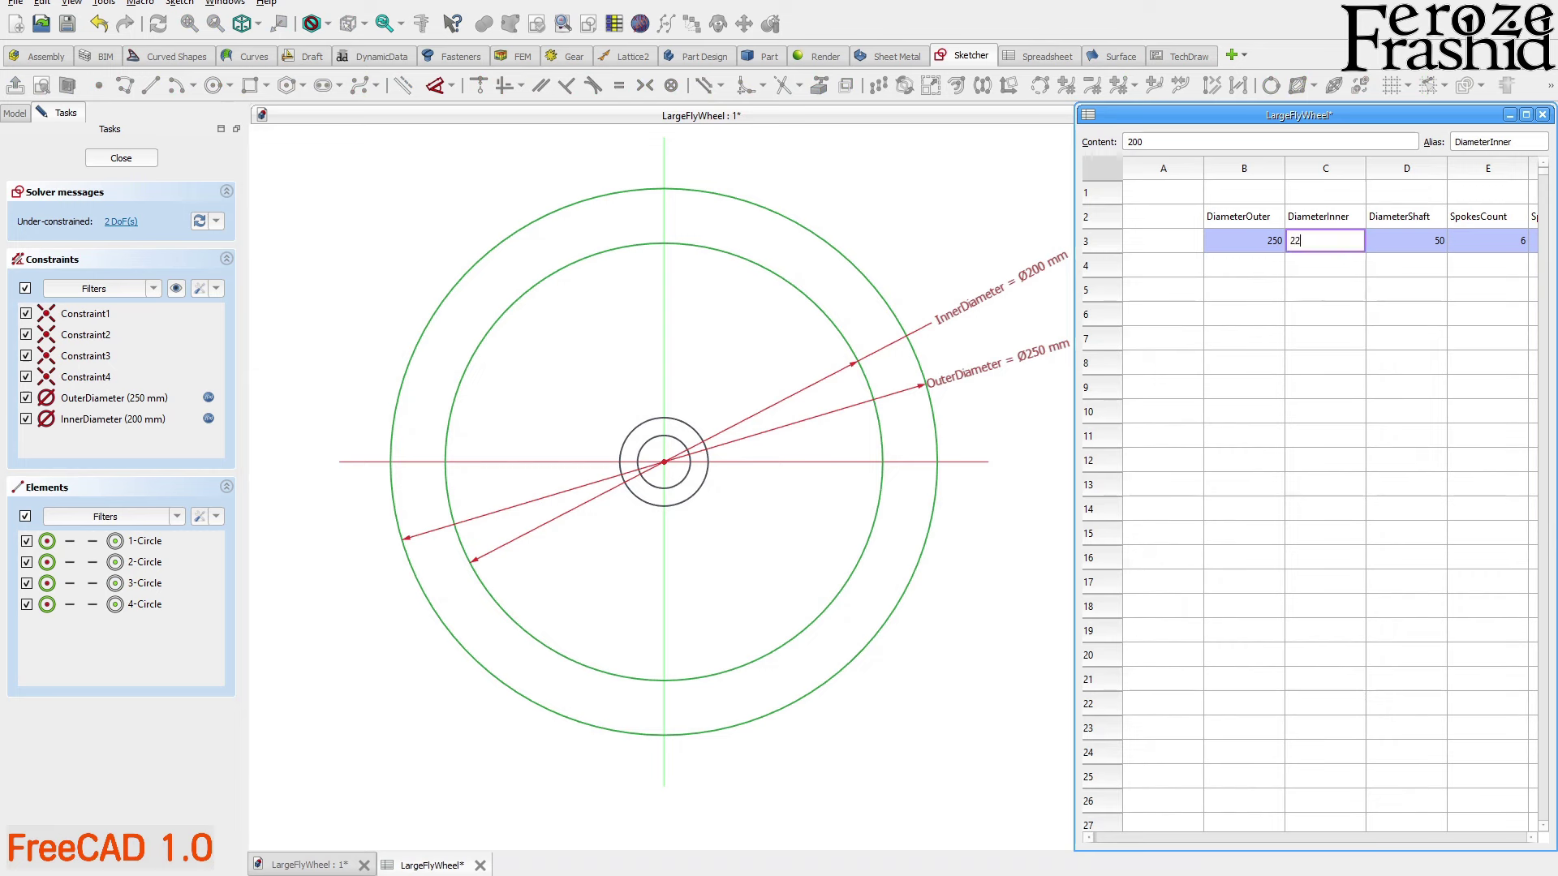
key("Return")
left_click(898, 241)
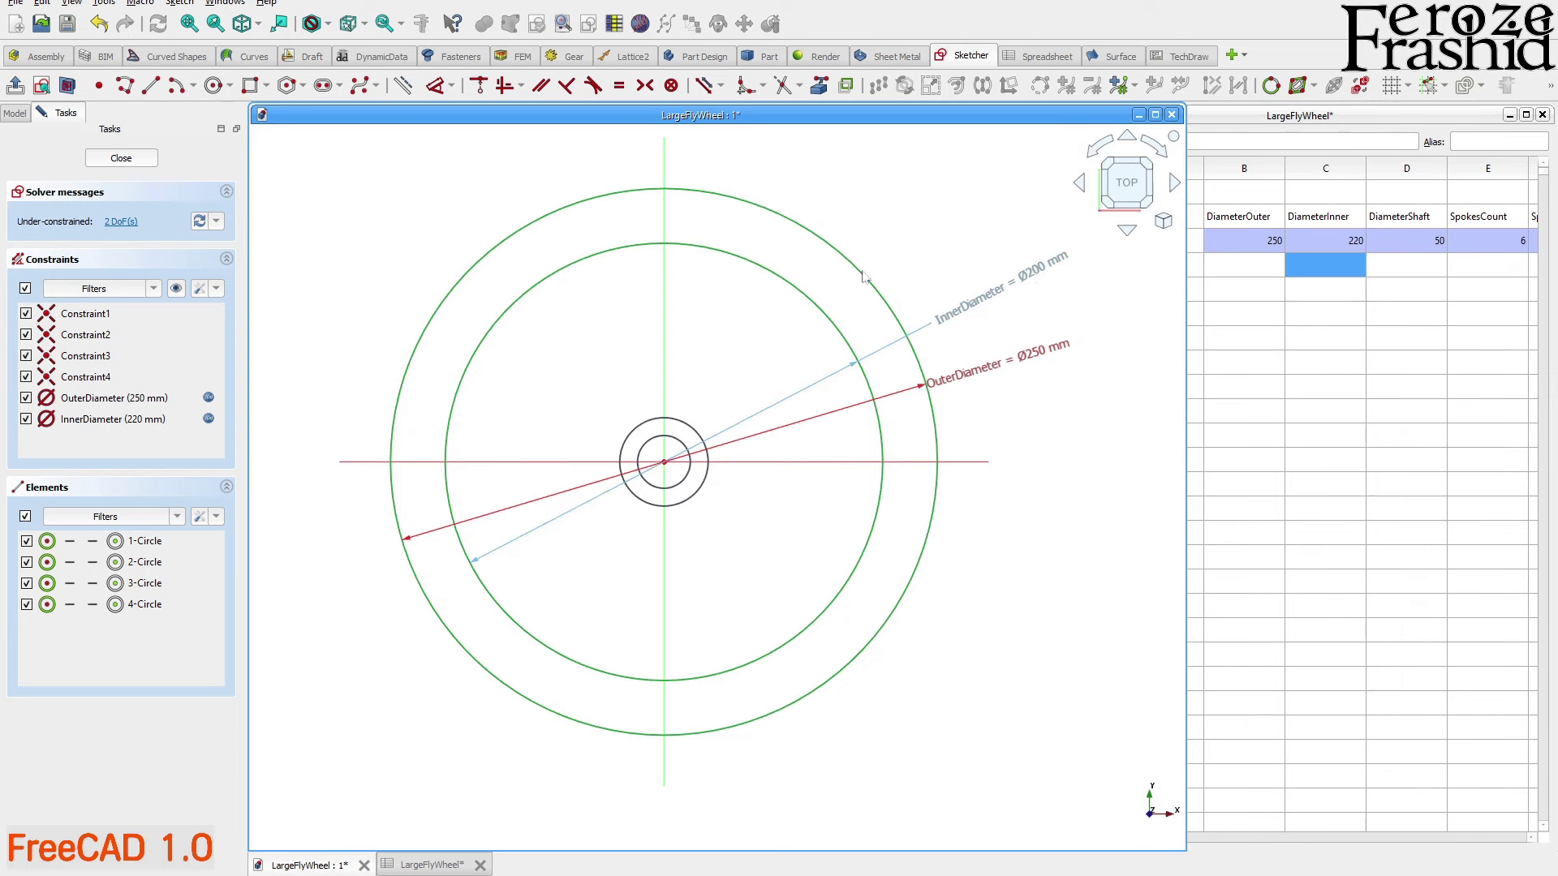
left_click(121, 158)
double_click(85, 202)
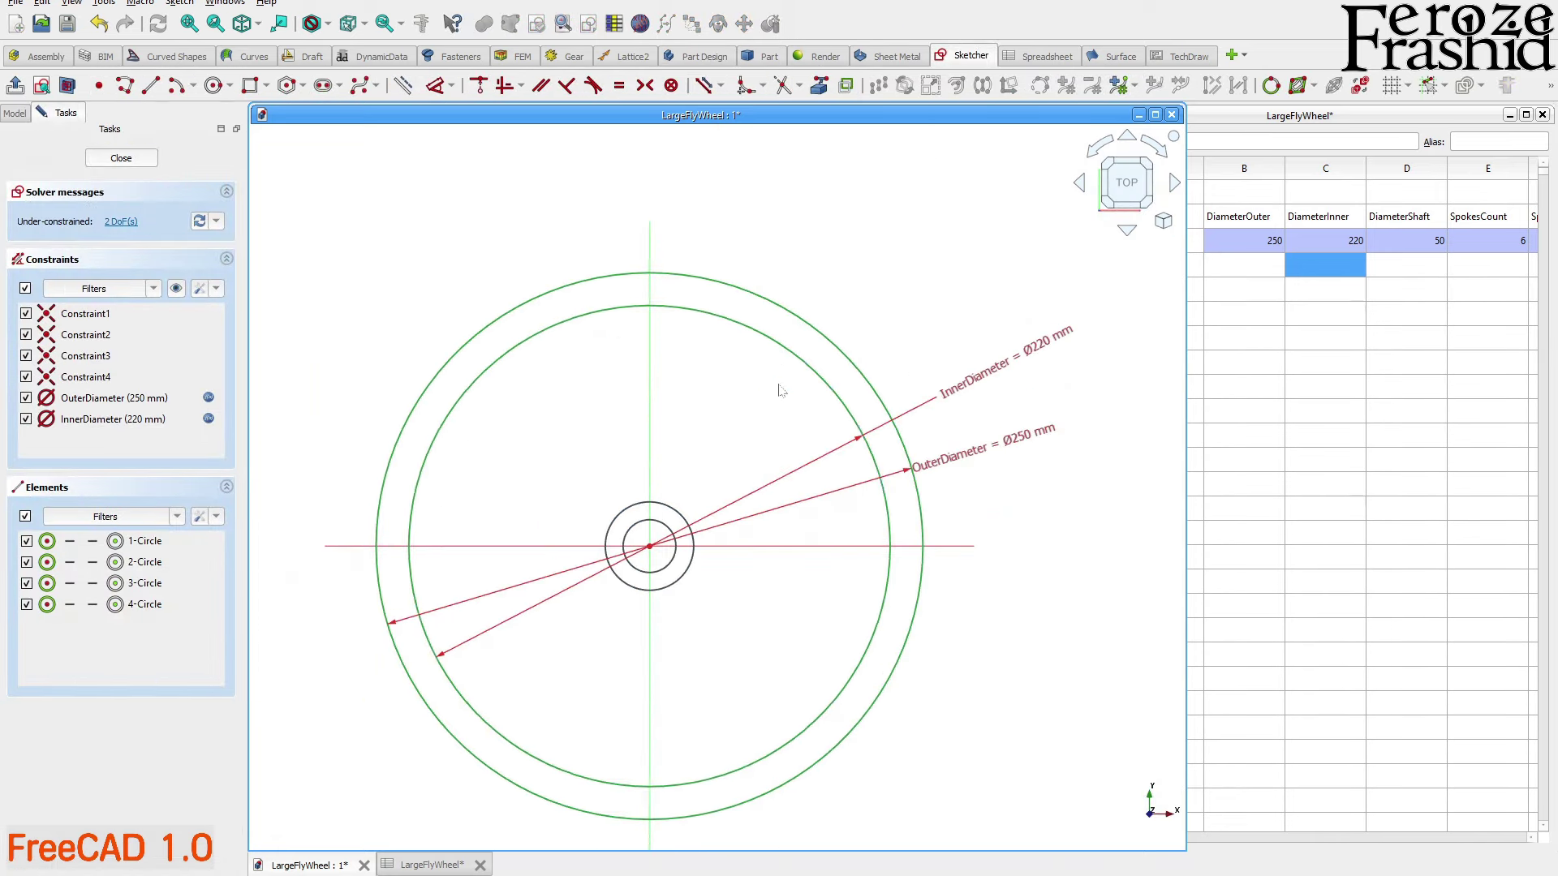
left_click(1246, 319)
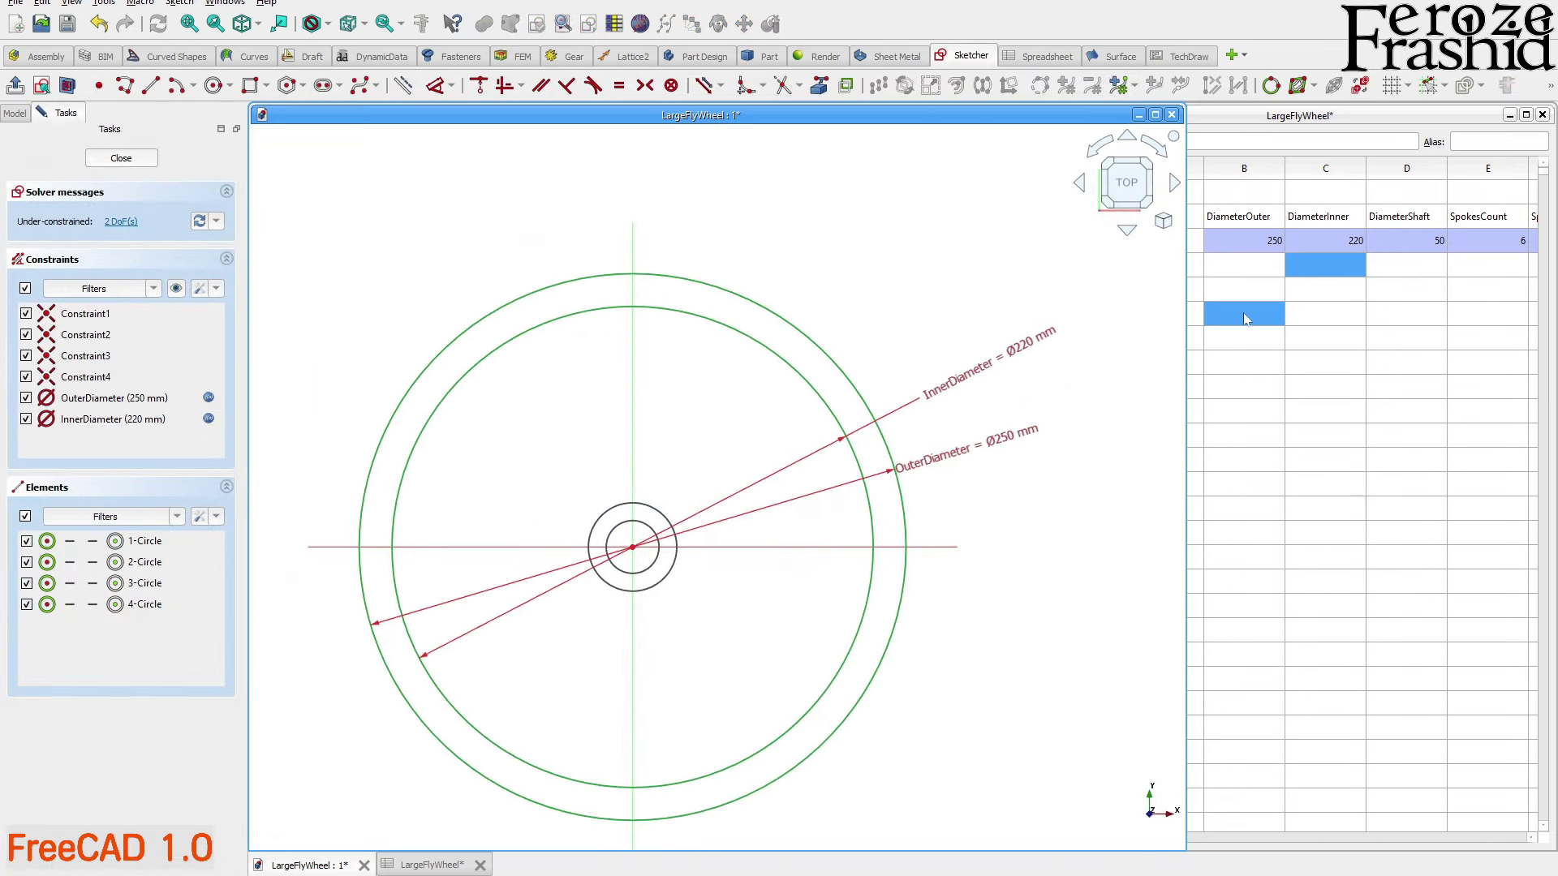
left_click(1307, 318)
left_click(1307, 290)
left_click(1313, 314)
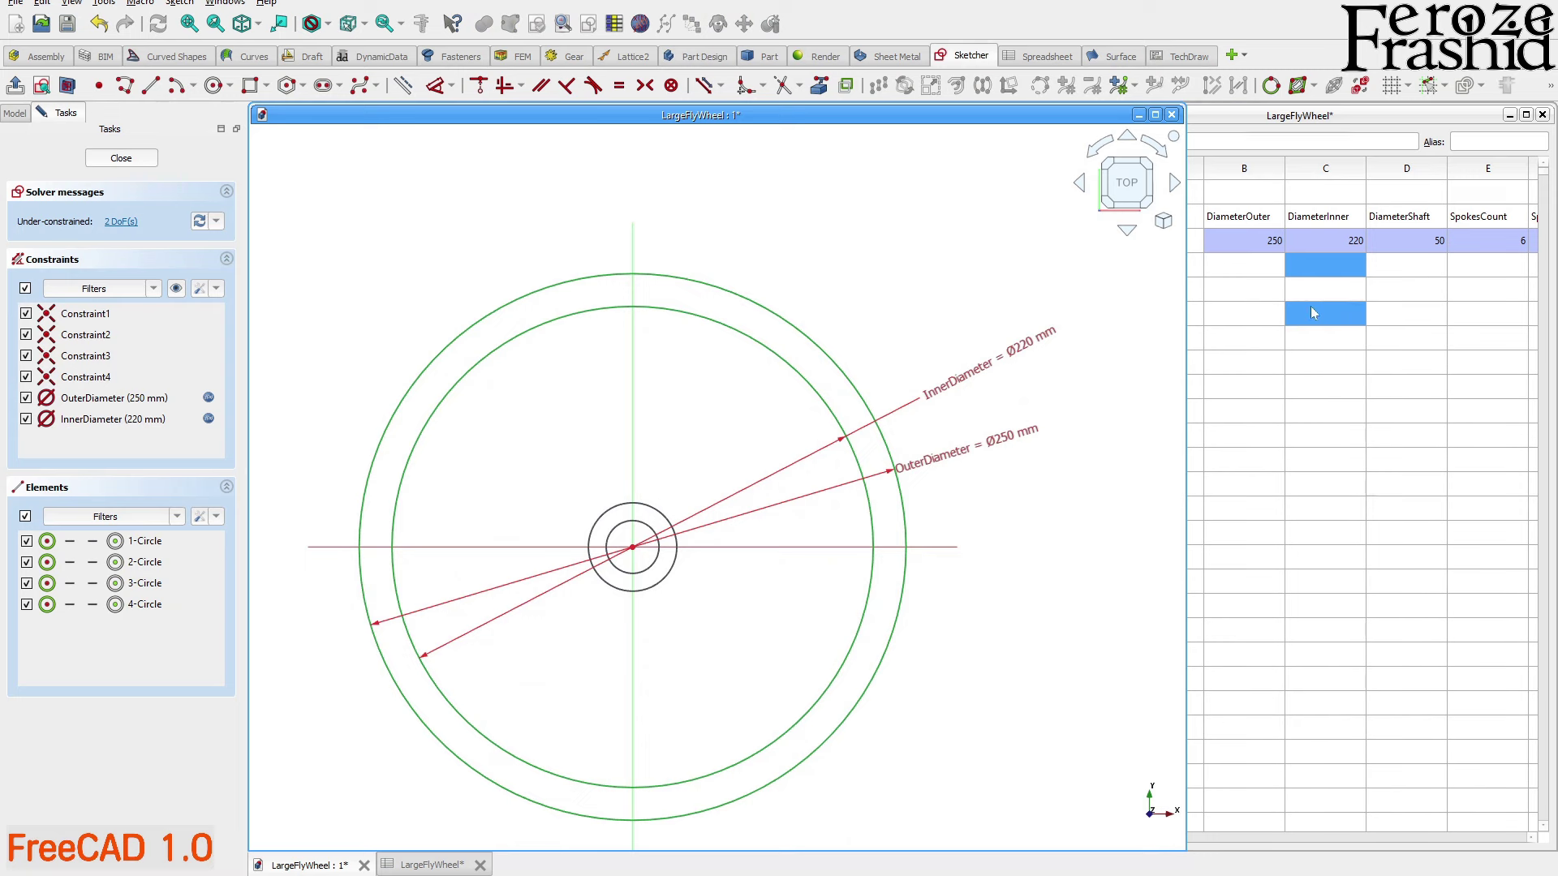
left_click(973, 316)
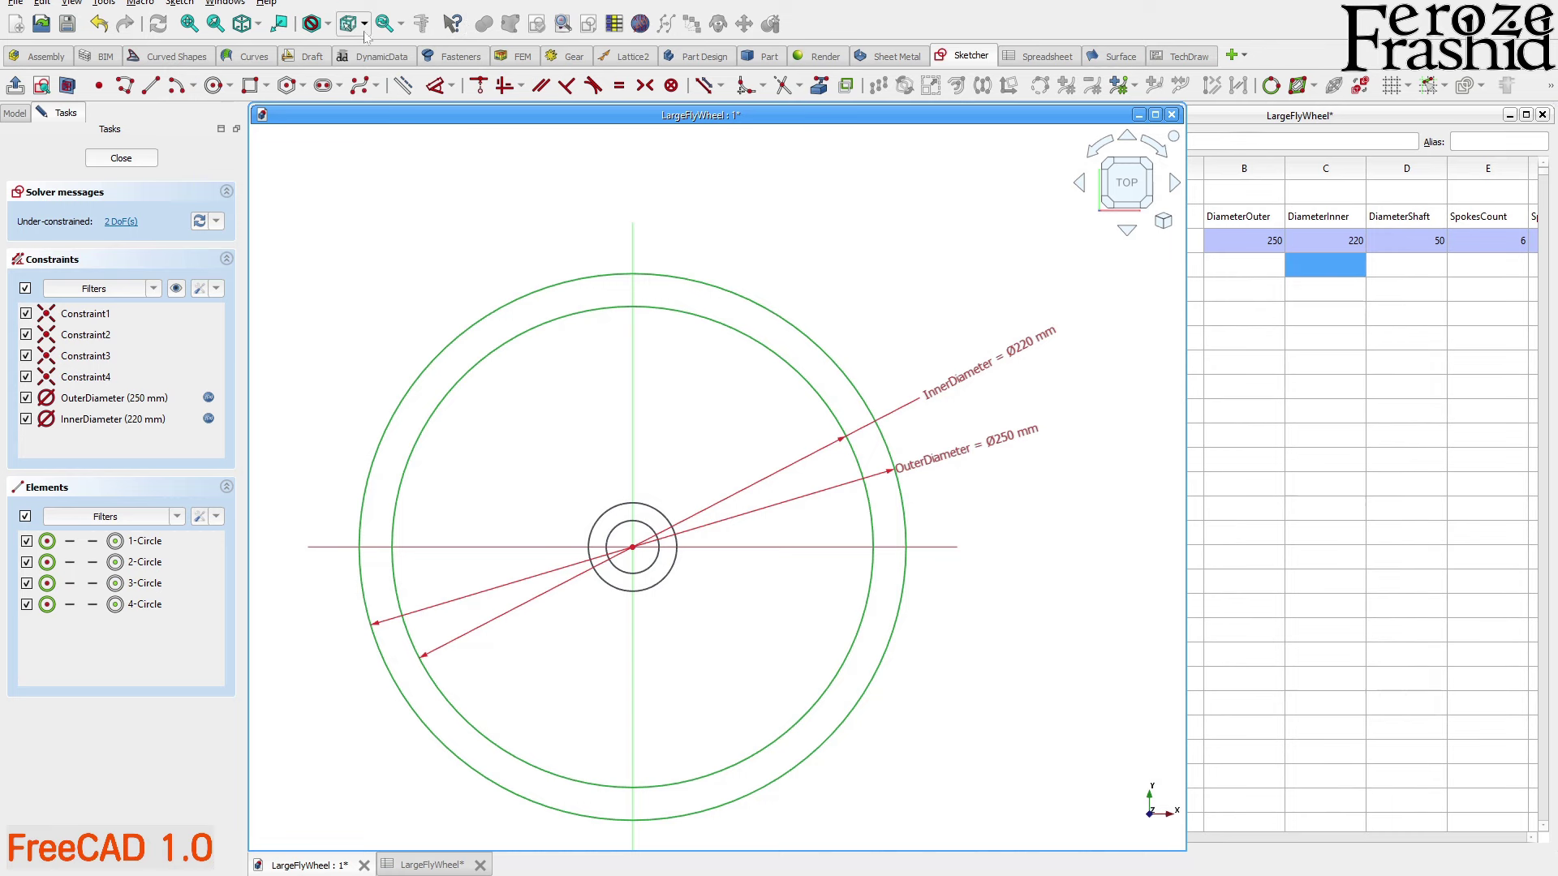
Add a diameter dimension to the innermost circle of the flywheel sketch
scroll(705, 565, "up", 1)
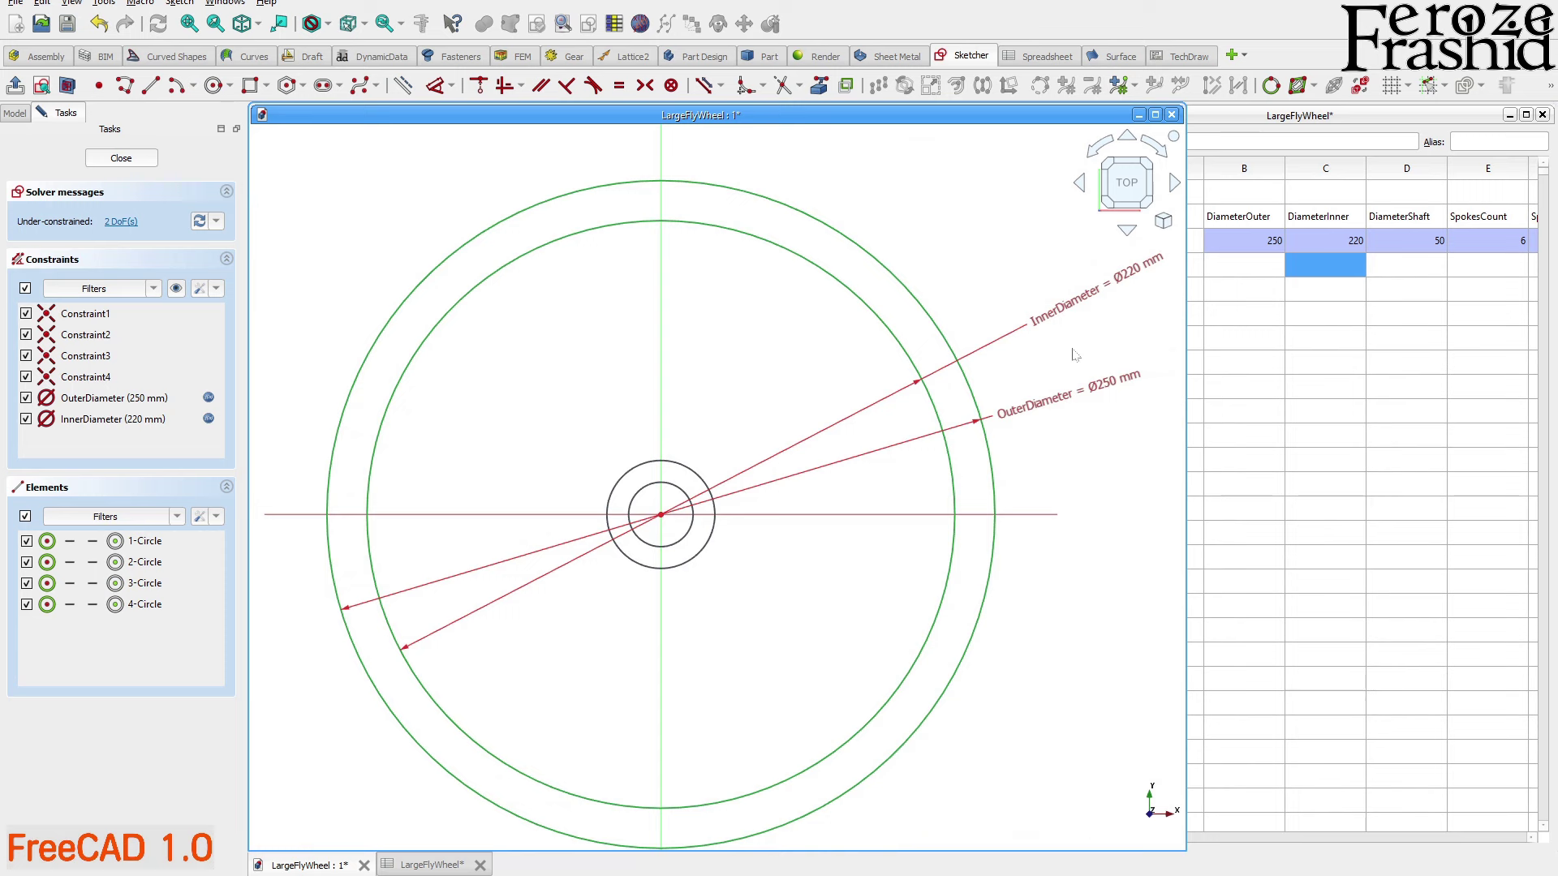
left_click(1429, 240)
left_click(689, 525)
key("k")
key("o")
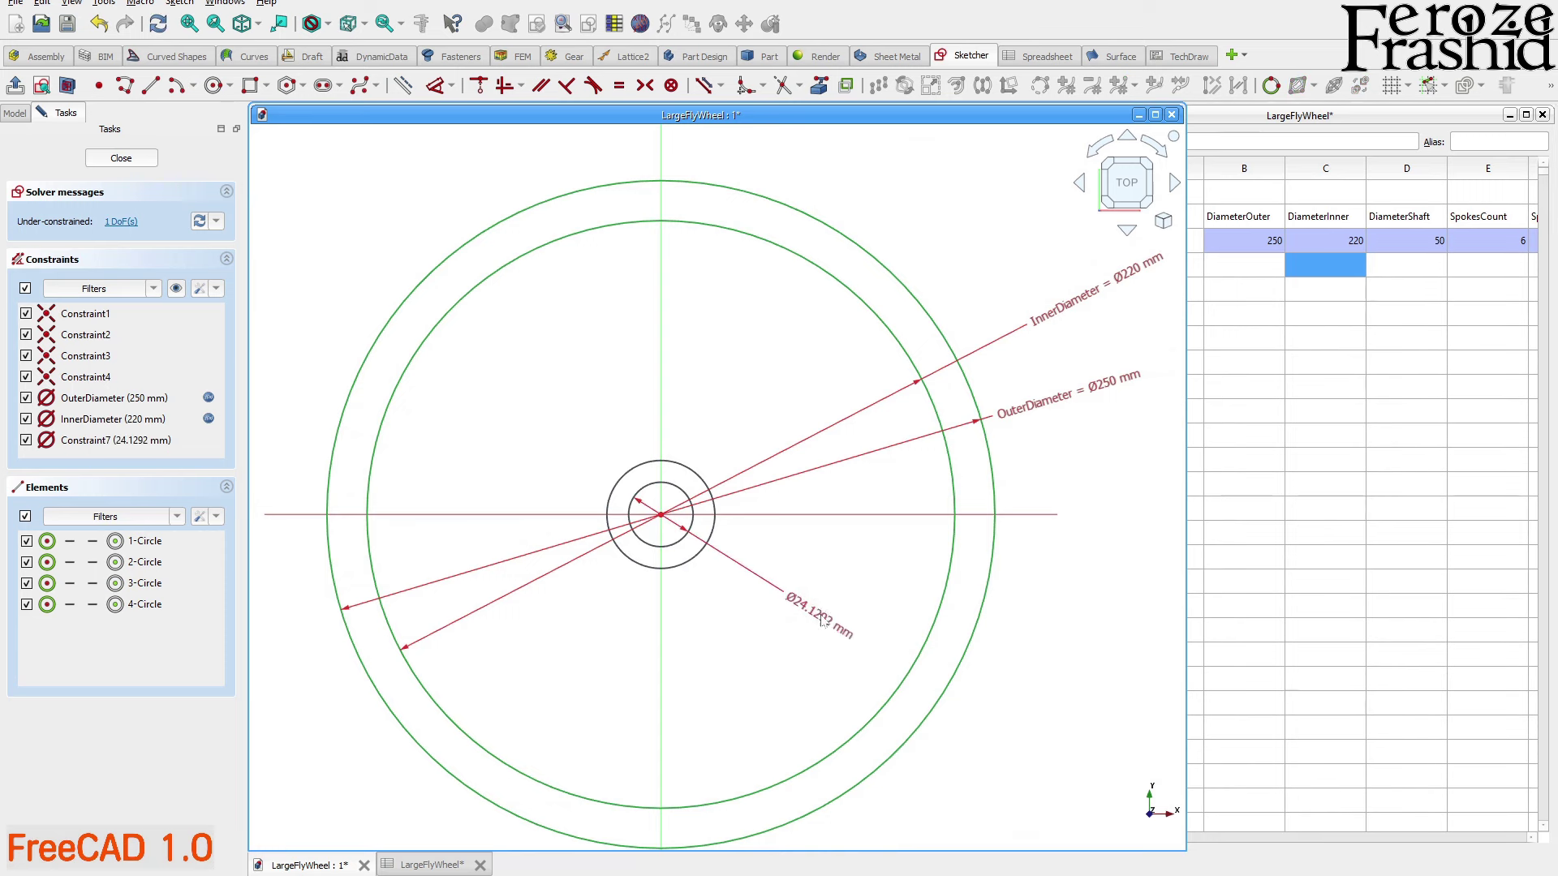
Bind the new shaft circle's diameter to the spreadsheet expression <<Data>>.DiameterShaft and apply it without a constraint name
key("equal")
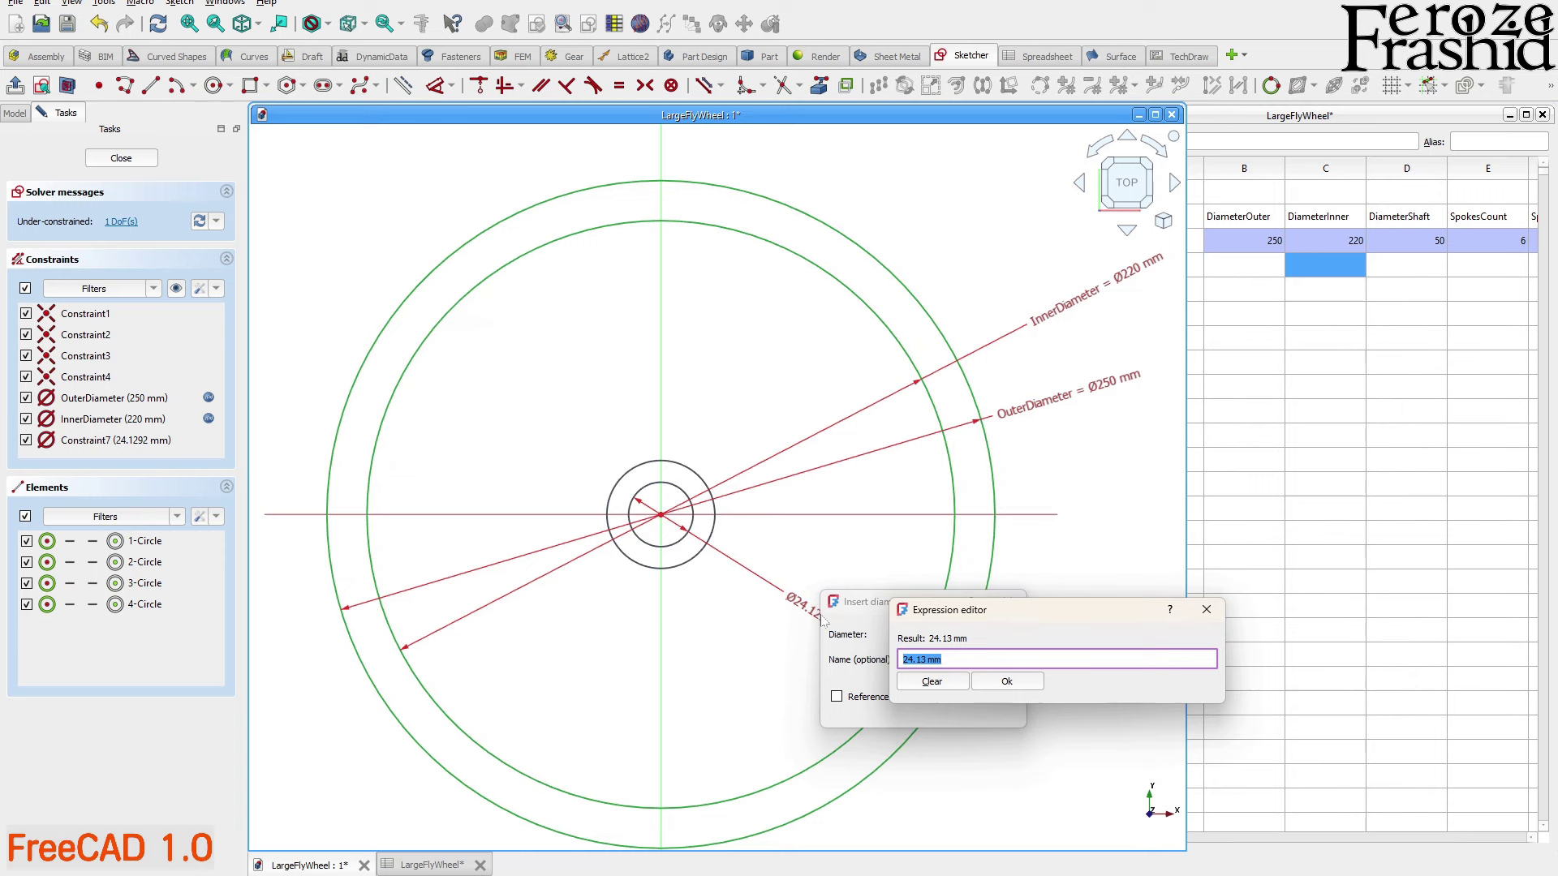
type("d")
type("<<Data>>.D")
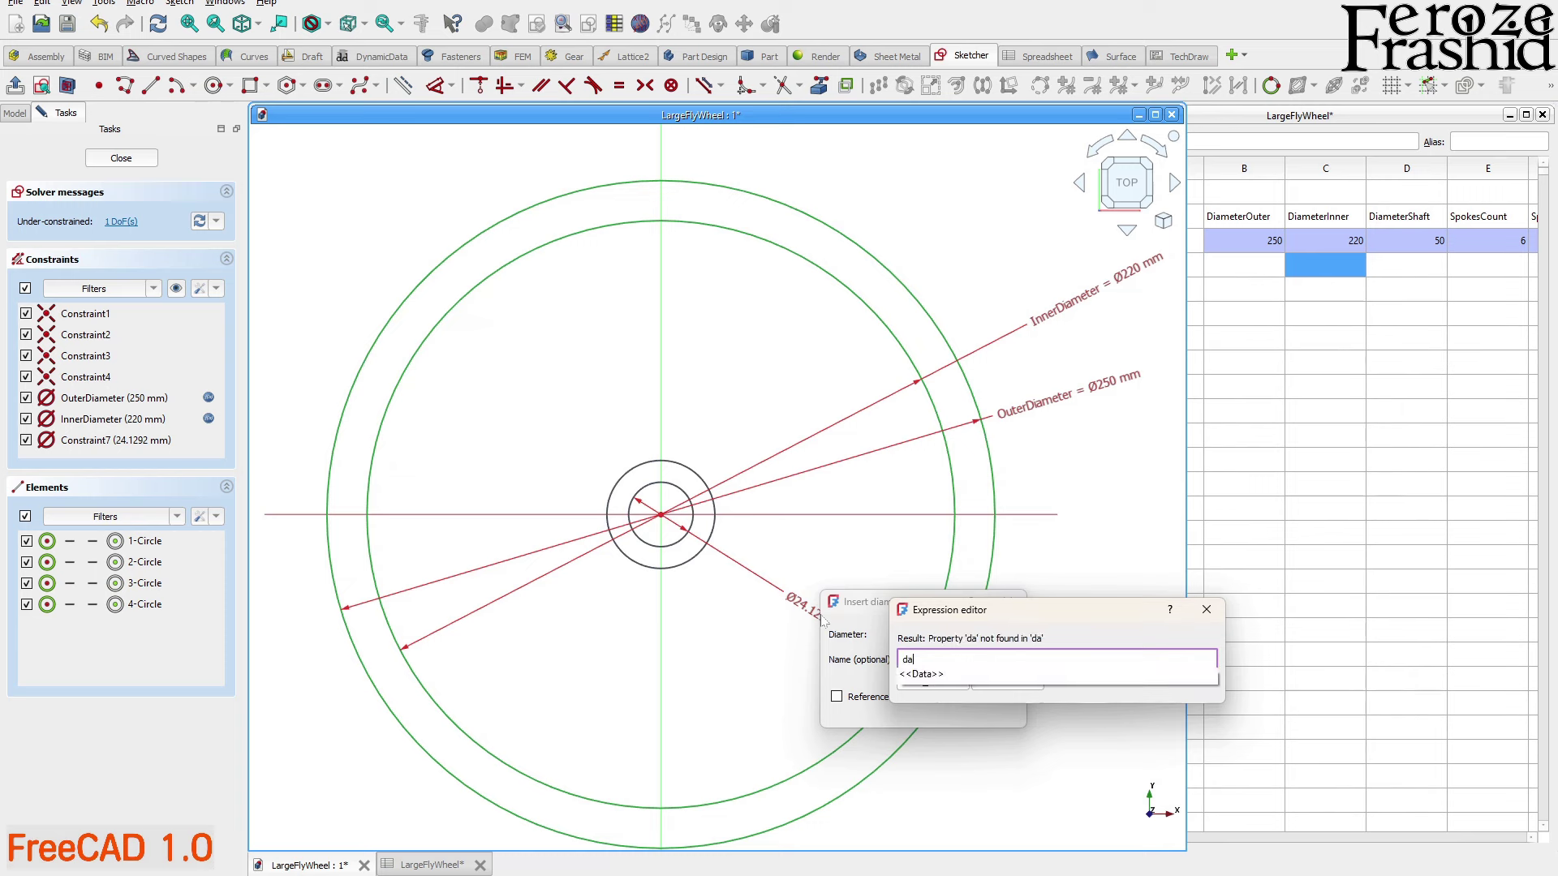
type("ia")
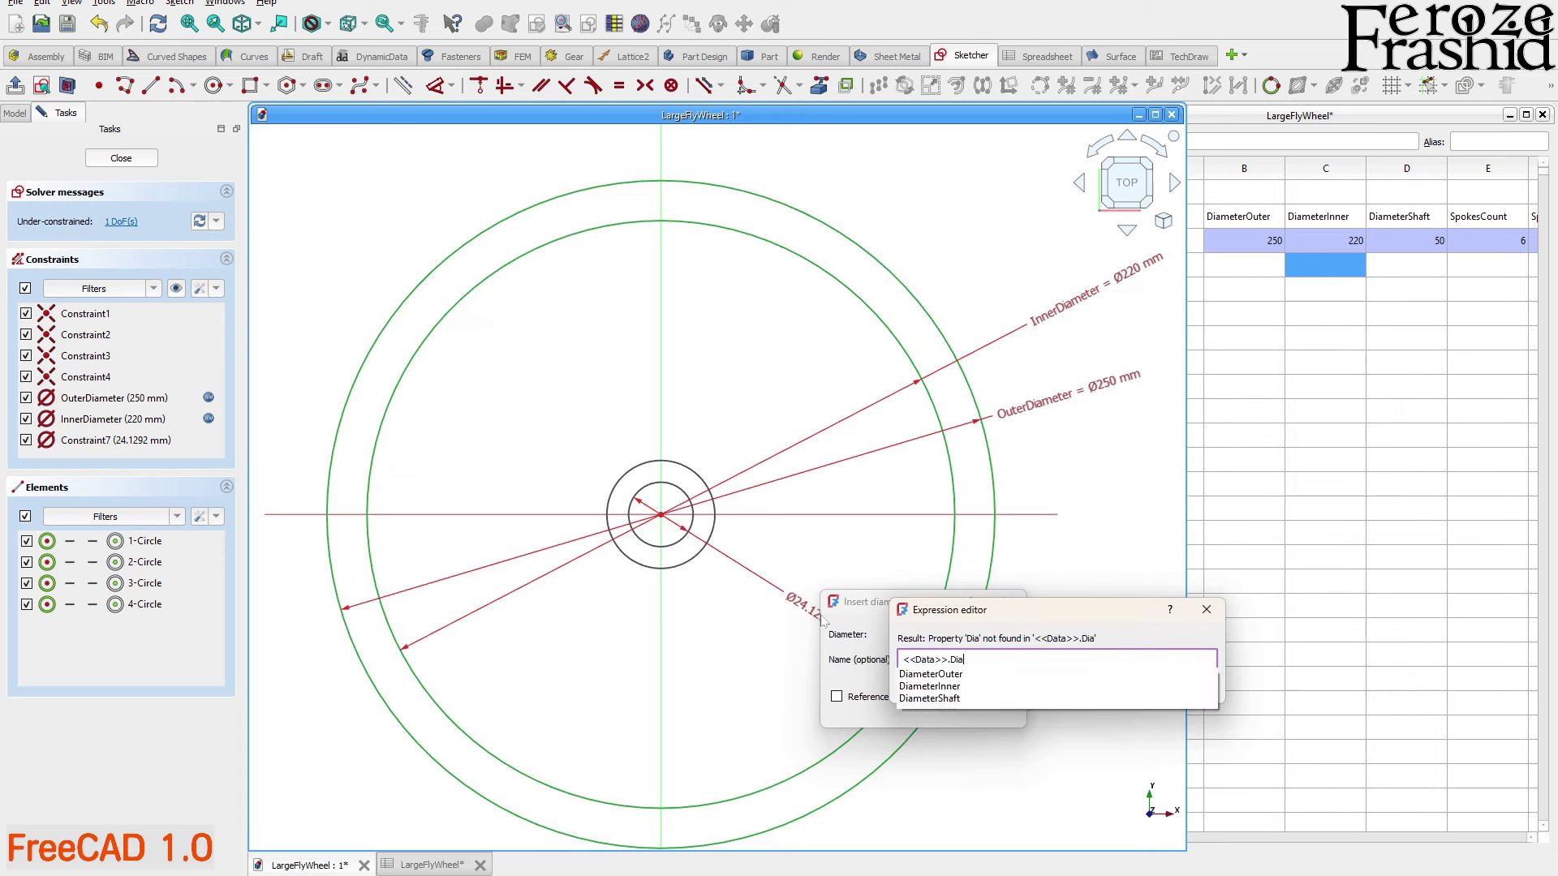
key("Down")
key("Down")
key("Return")
key("Return")
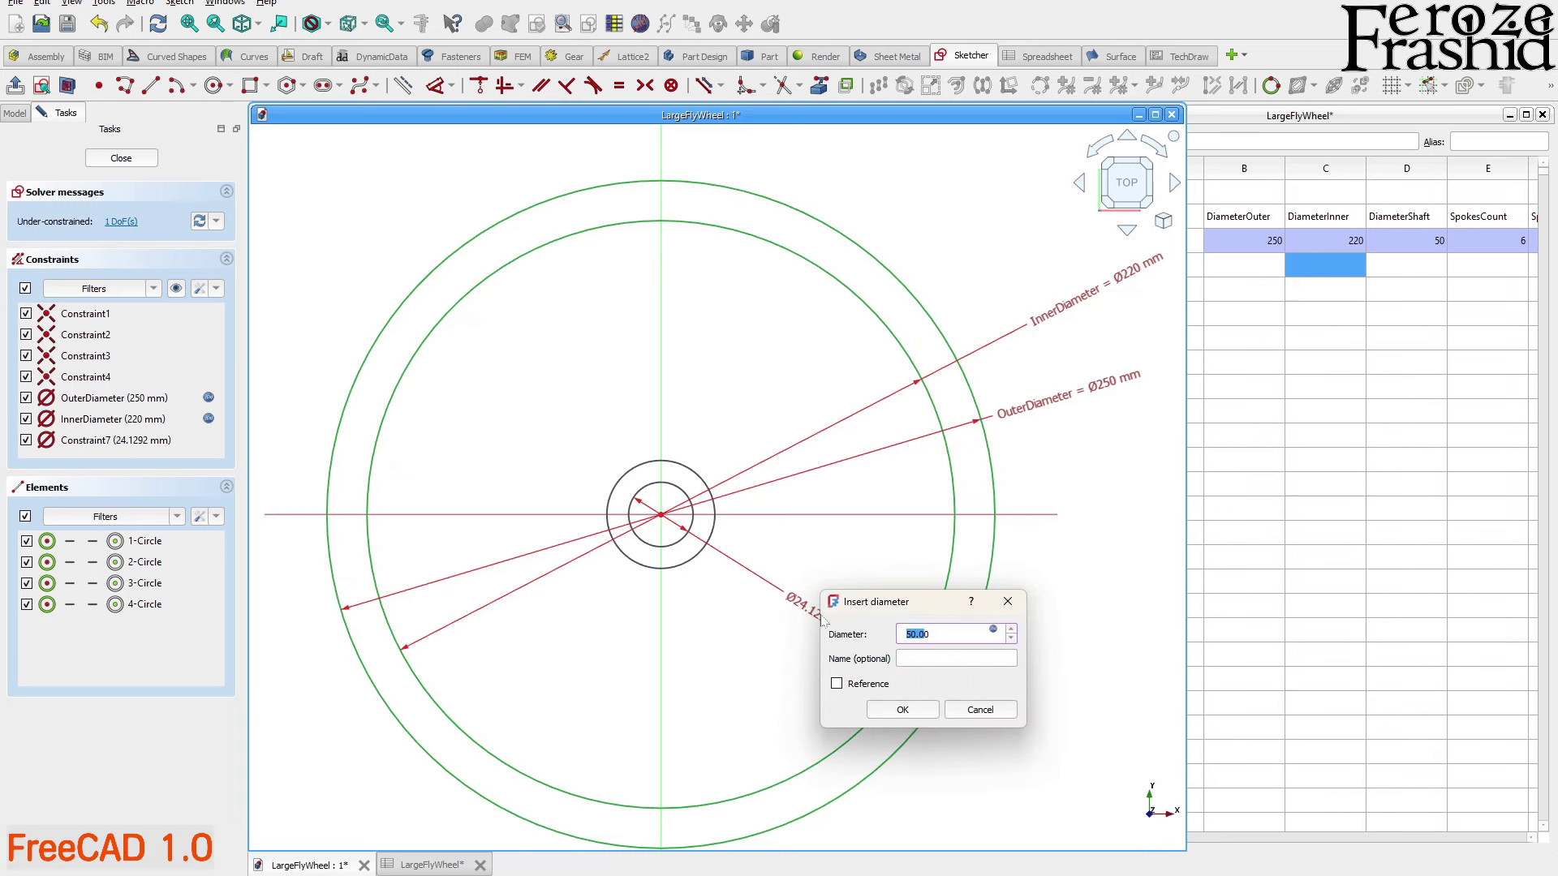
left_click(888, 713)
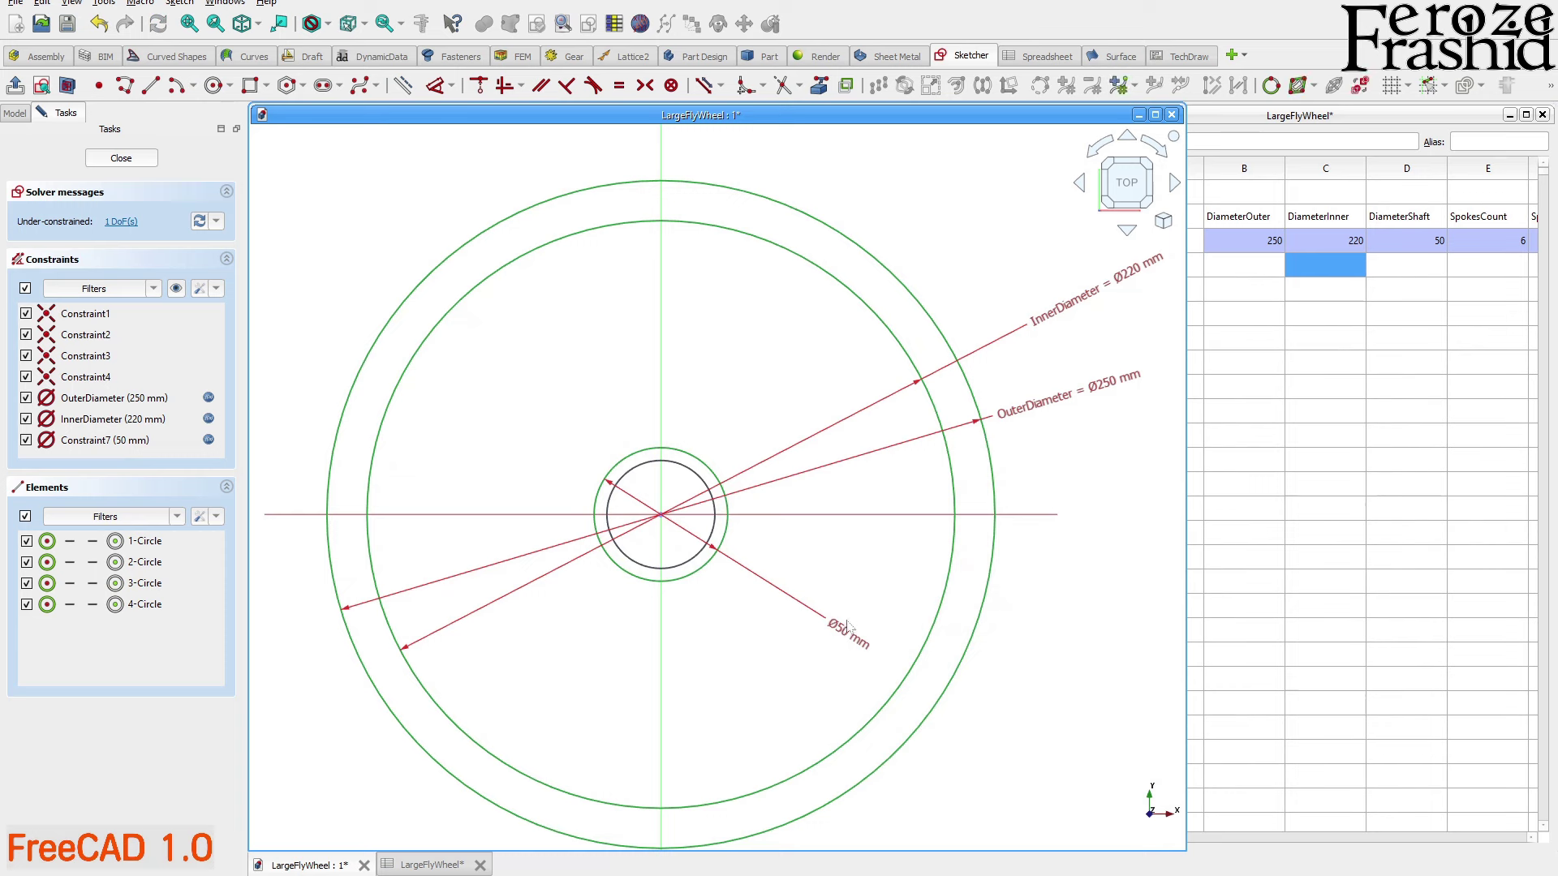
Resize the undimensioned hub circle so that it lies outside the 50 mm shaft circle
left_click(661, 514)
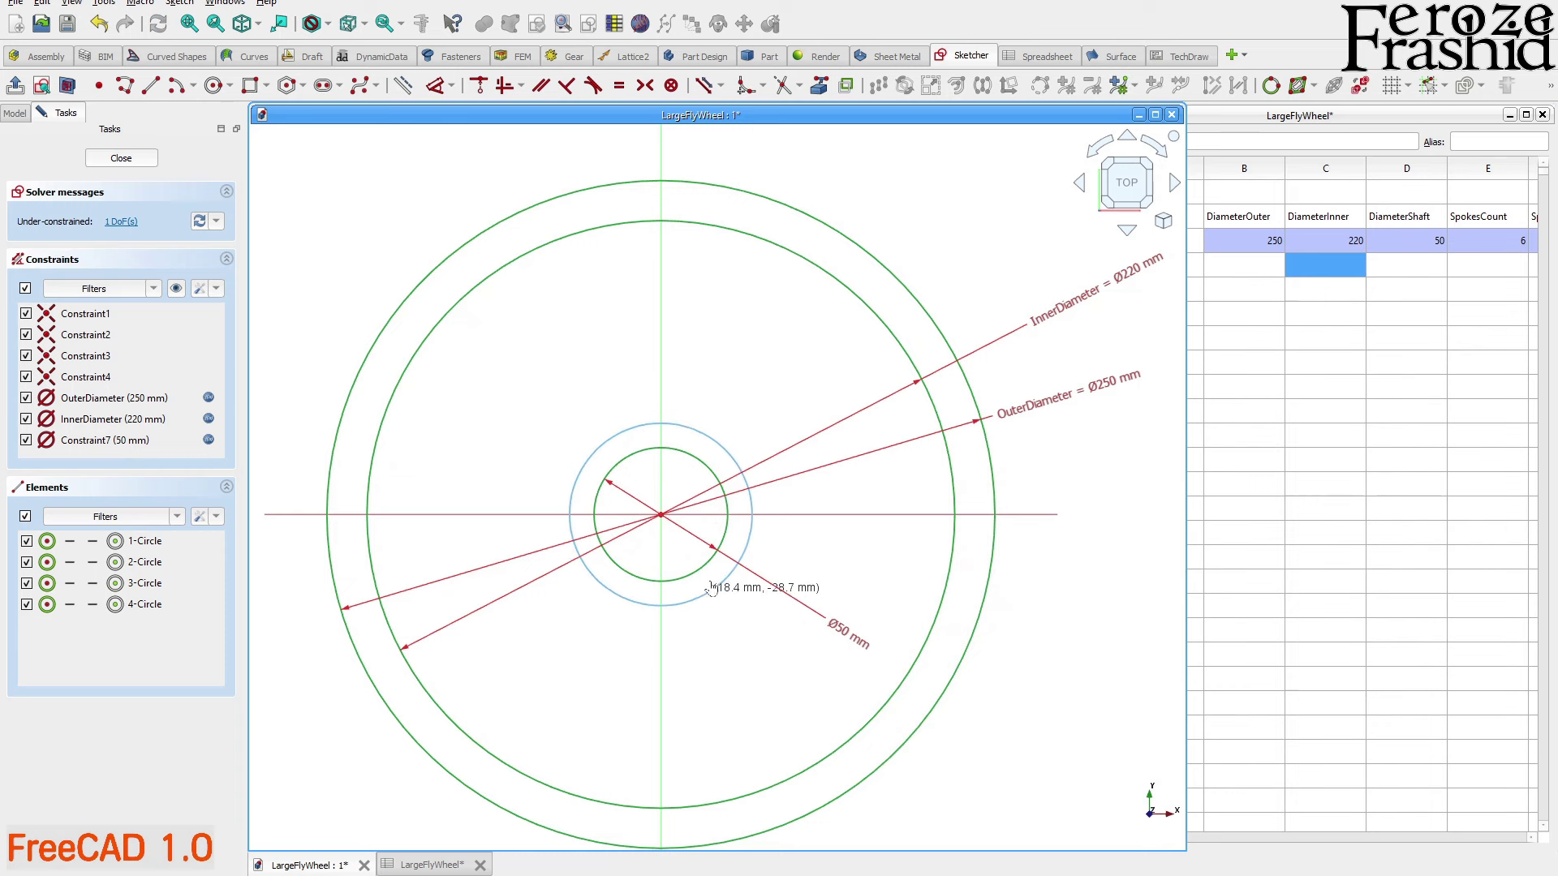
left_click(716, 606)
left_click_drag(1331, 266, 1389, 270)
left_click(1411, 241)
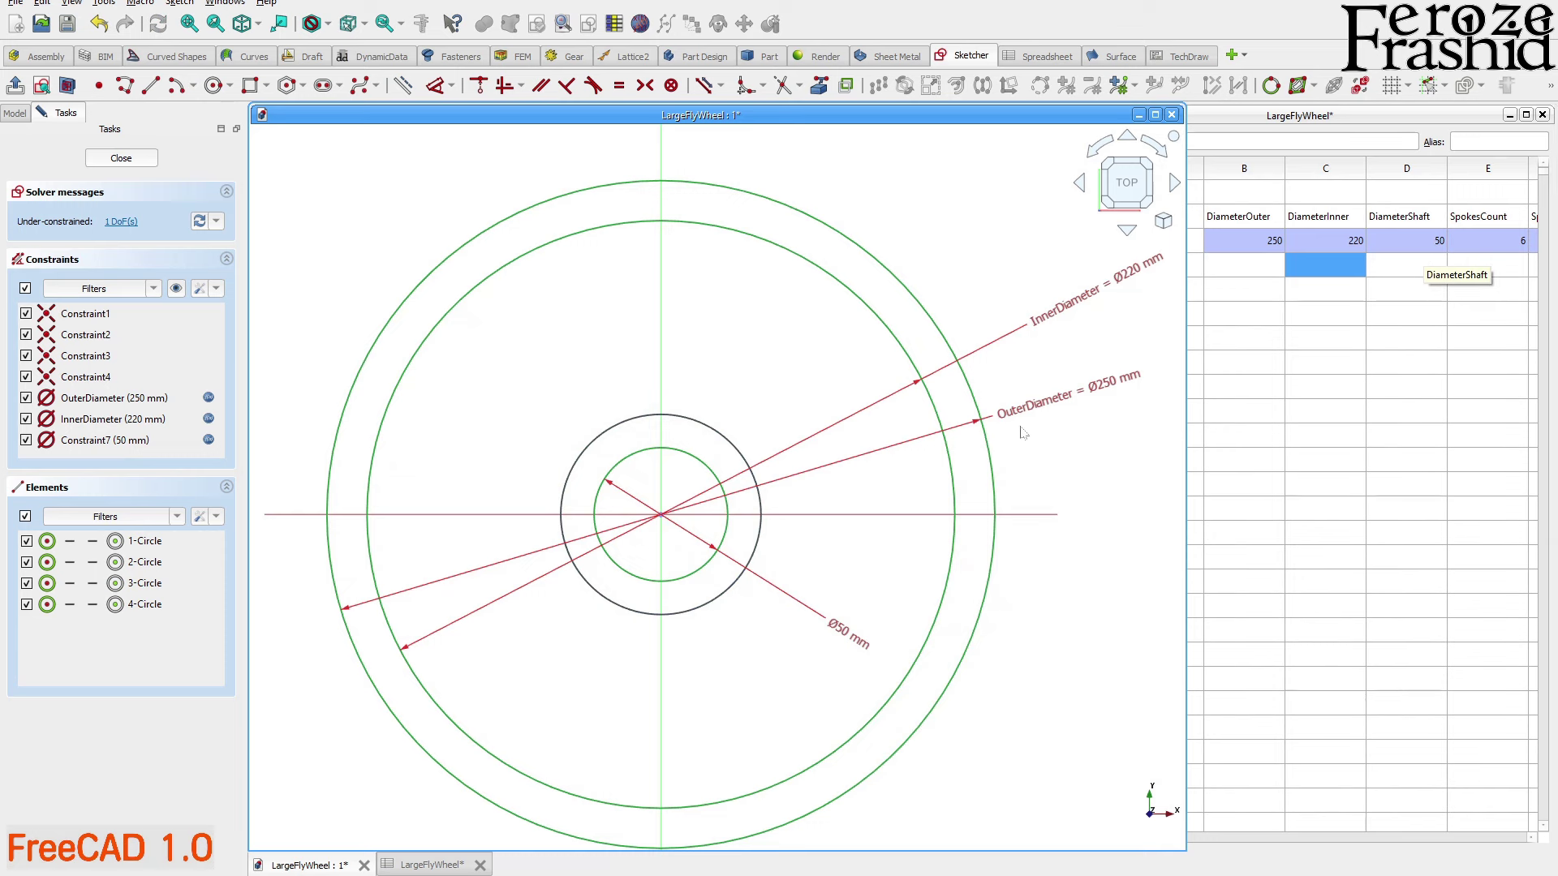
mouse_move(726, 593)
left_mouse_down()
mouse_move(704, 574)
mouse_move(721, 588)
left_mouse_up()
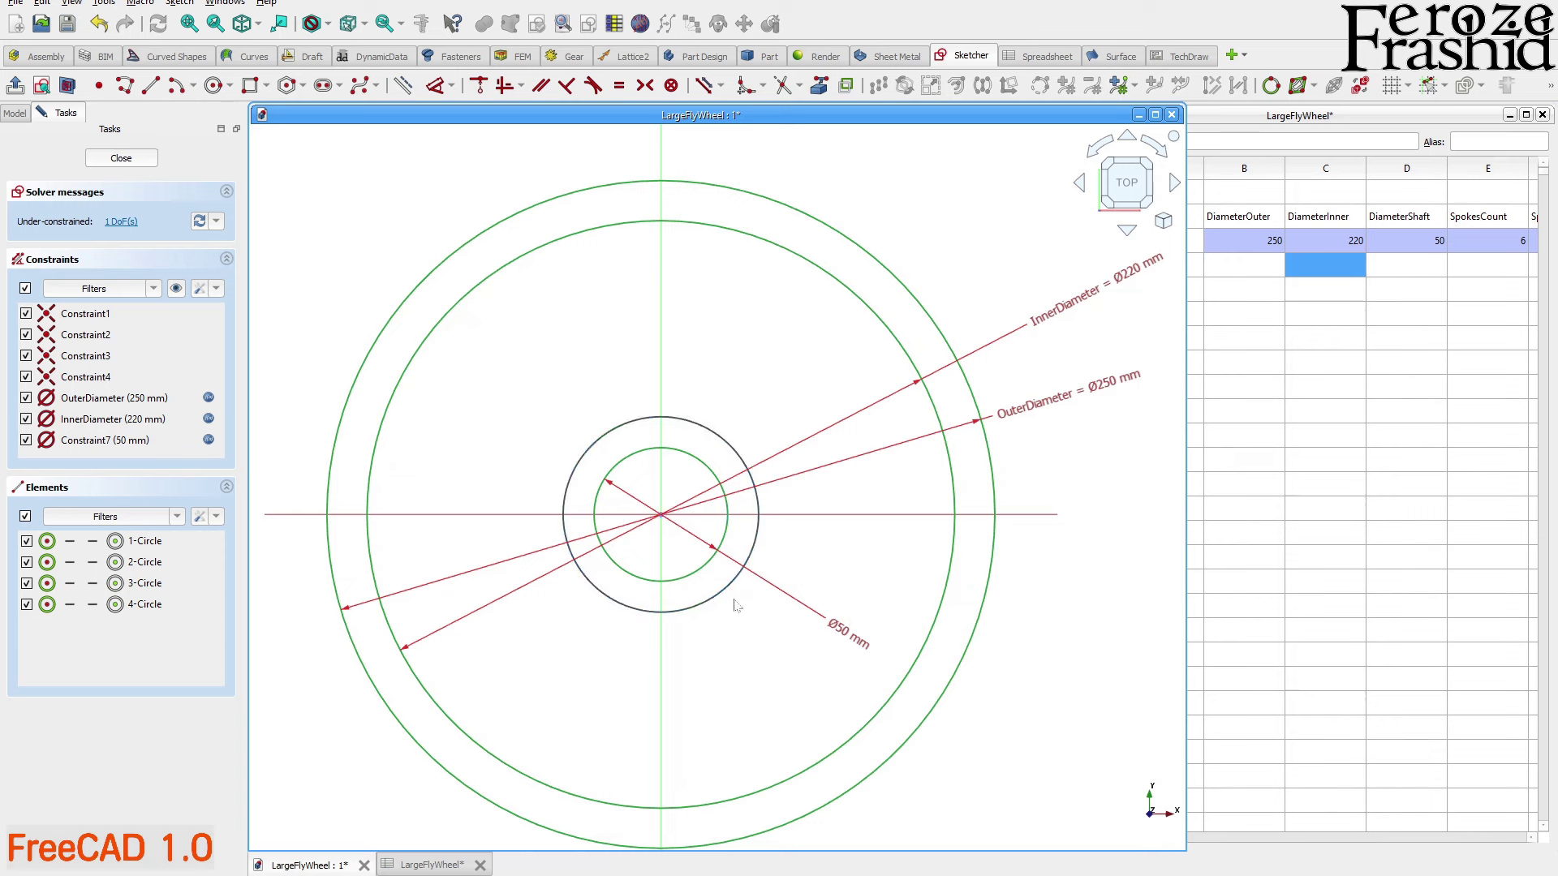
Name the 50 mm shaft circle's diameter constraint ShaftDia and reposition its dimension label
left_click_drag(840, 626, 798, 578)
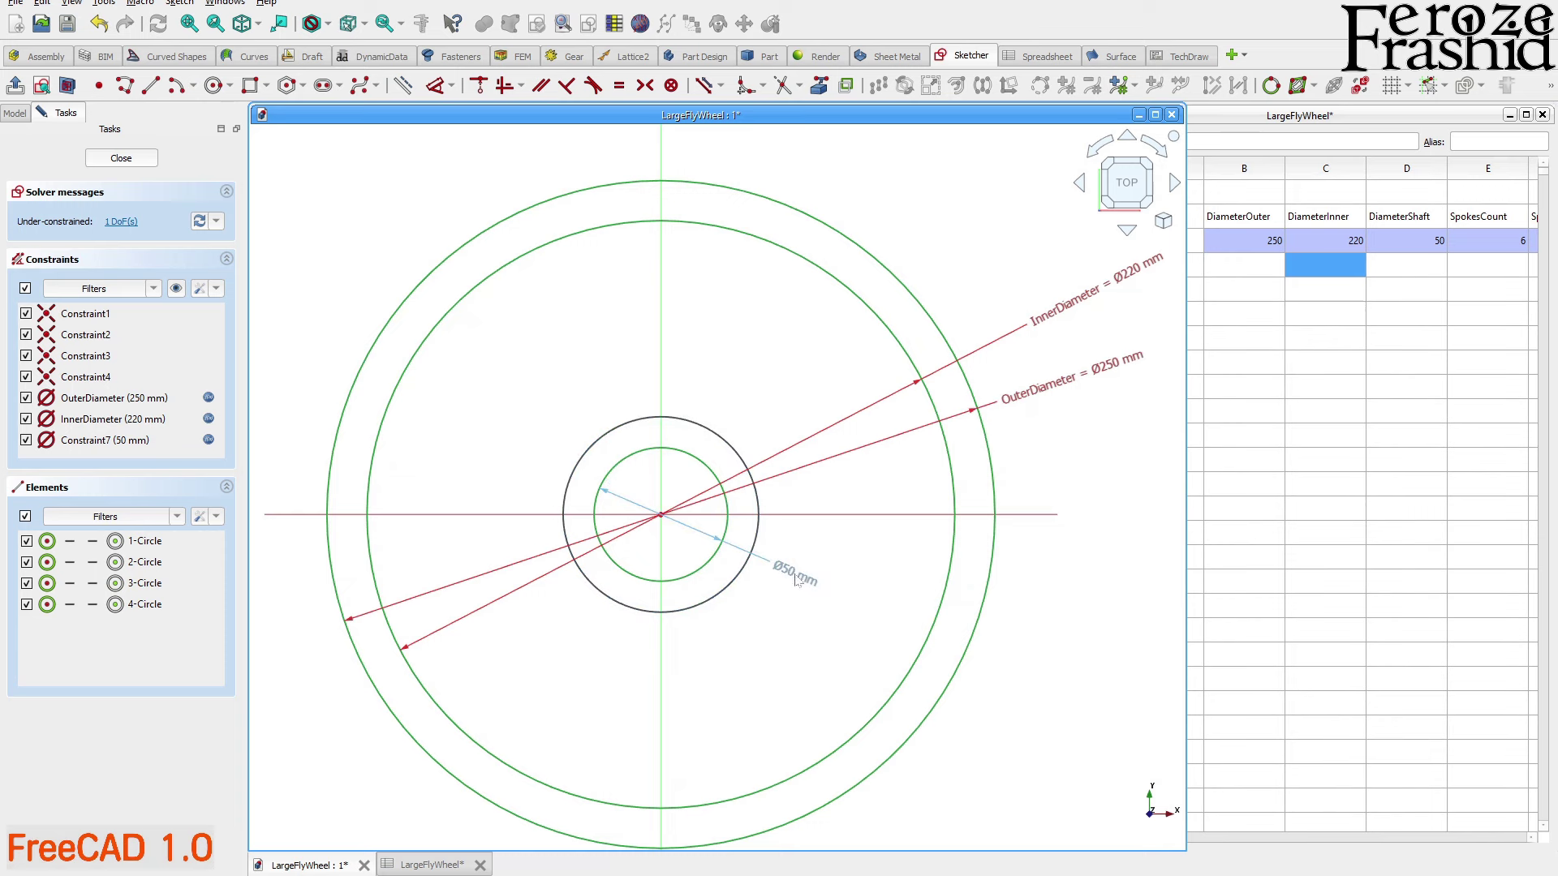
double_click(796, 578)
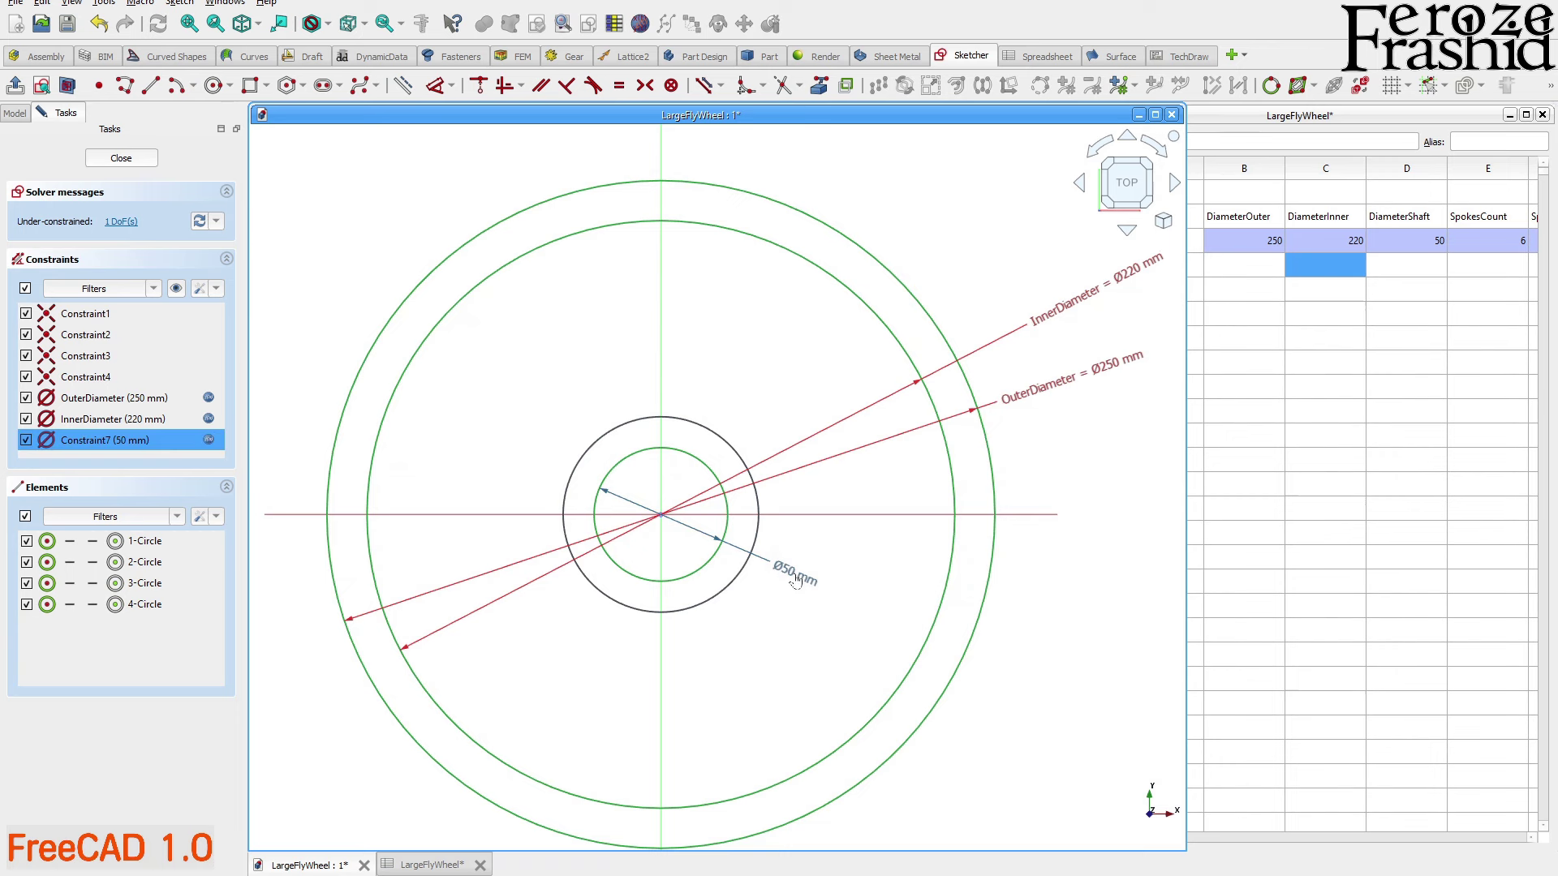
key("Tab")
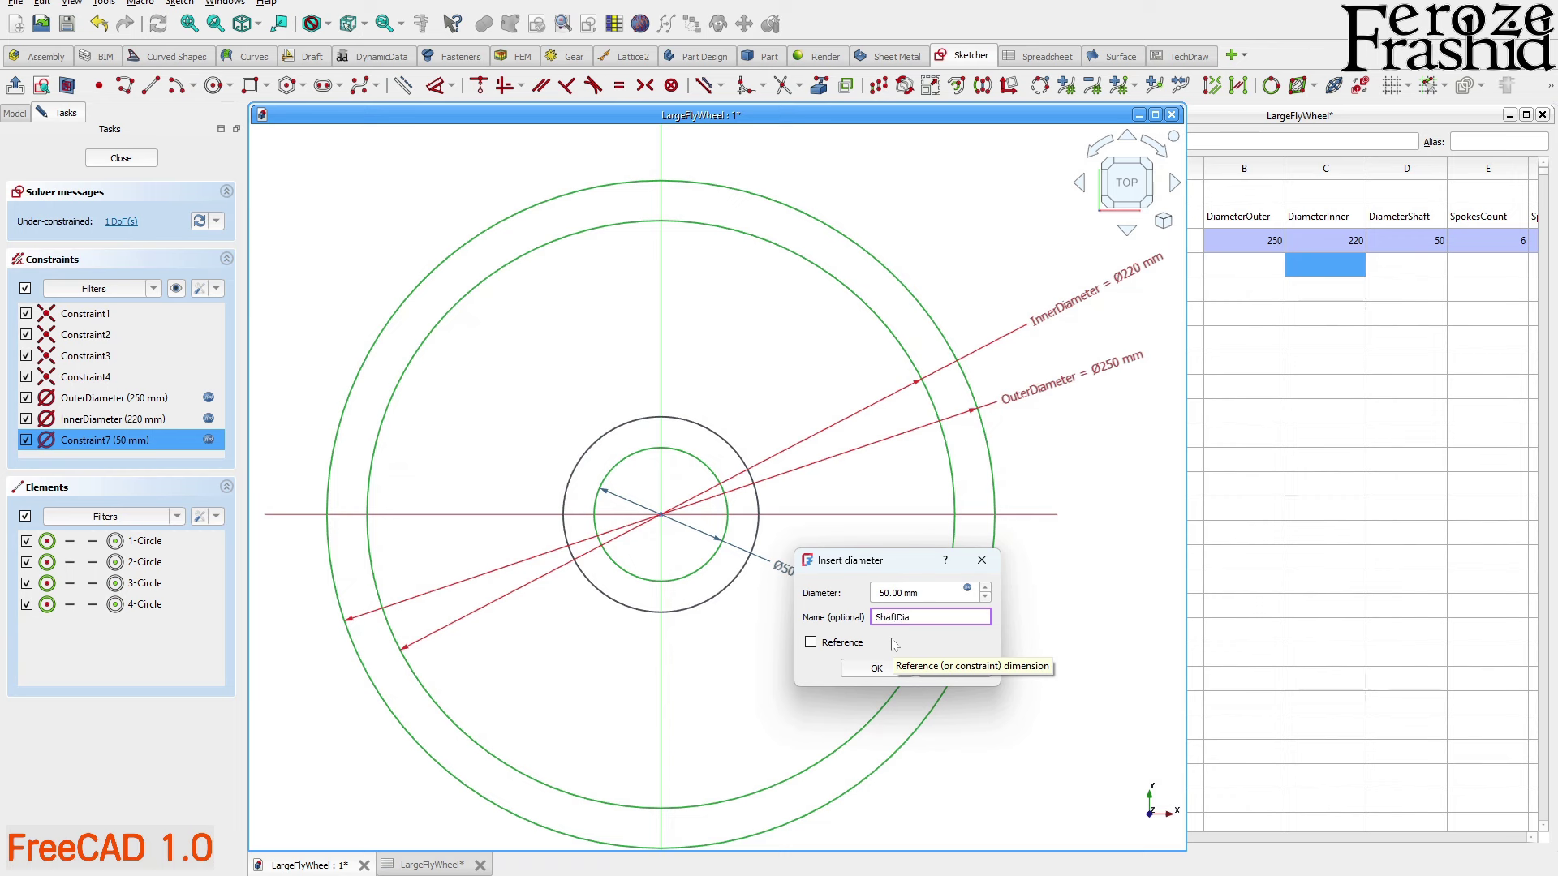
left_click(879, 668)
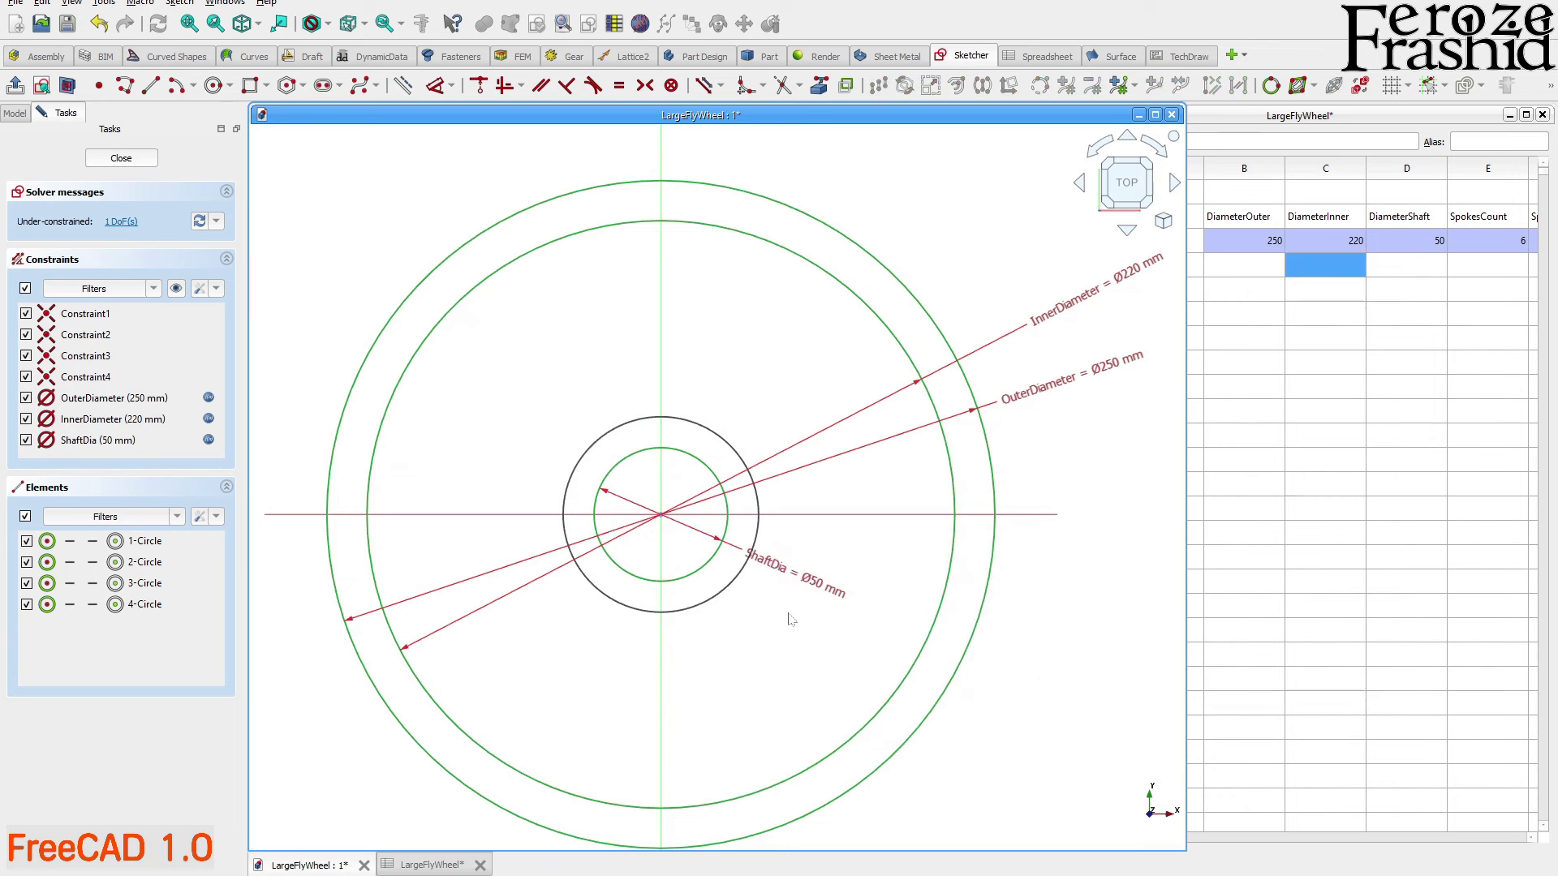
left_click_drag(793, 587, 824, 585)
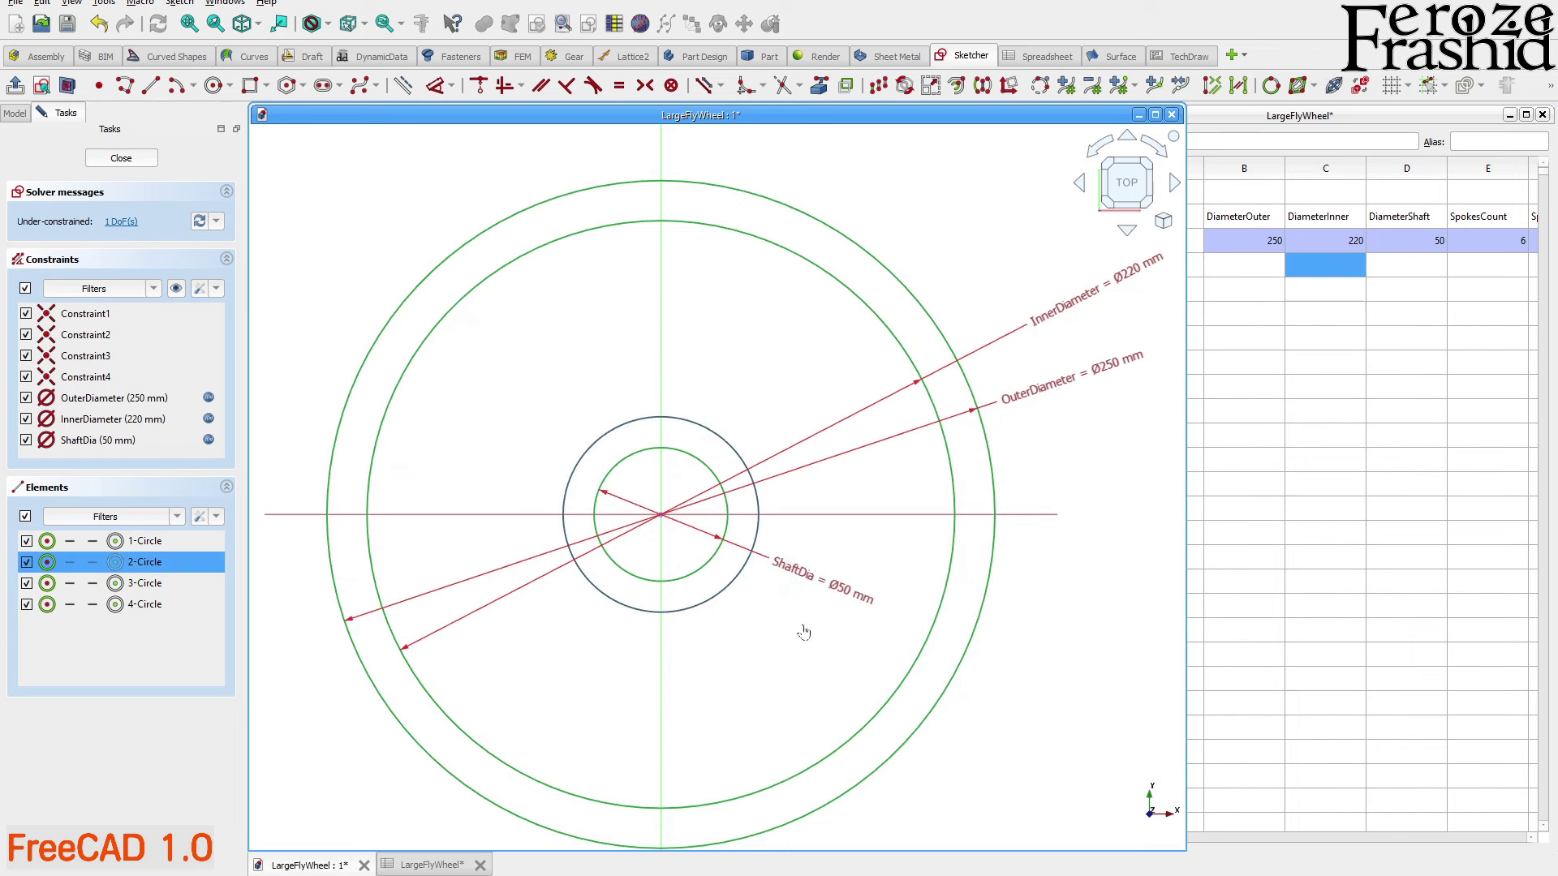
Add a diameter dimension to the undimensioned hub circle around the shaft circle
left_click(747, 503)
key("d")
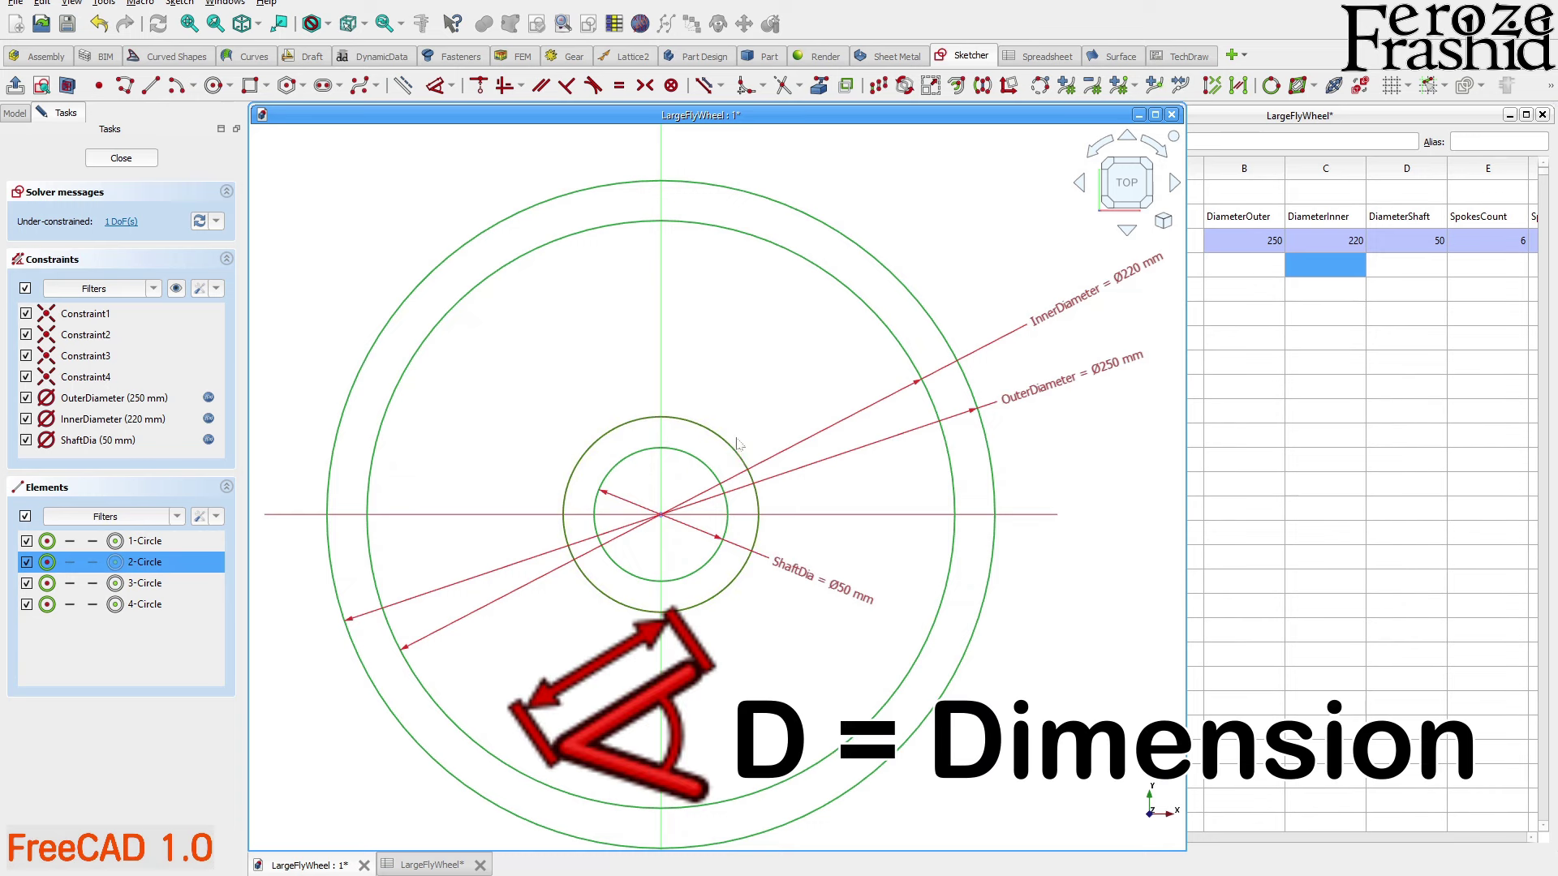
left_click(798, 369)
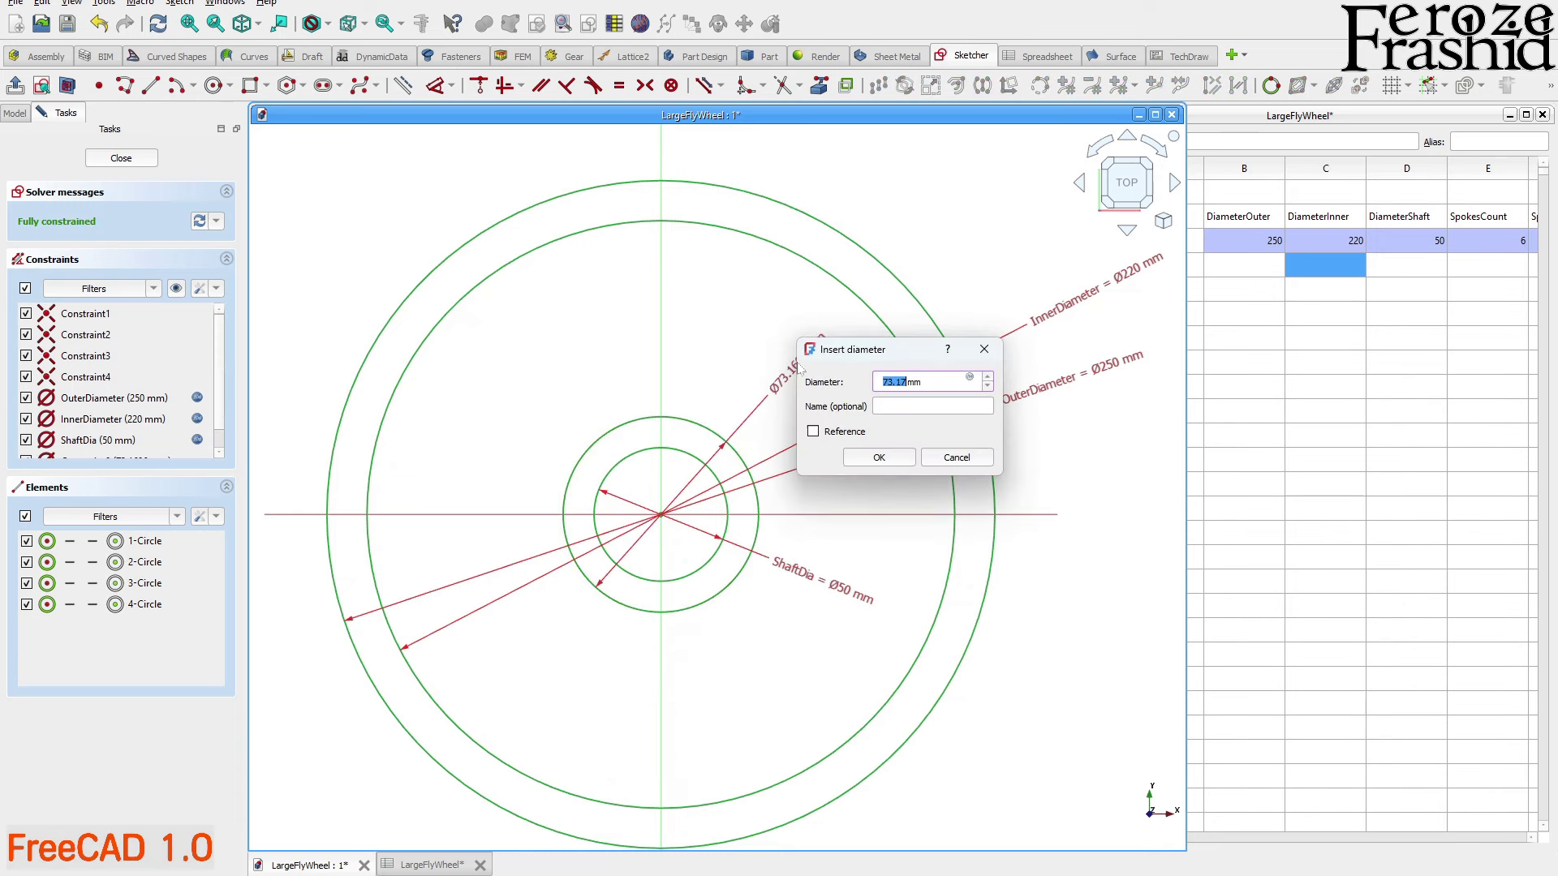
Bind the hub circle's diameter to the expression .Constraints.ShaftDia+20mm and move the ShaftDia label alongside the hub dimension
key("equal")
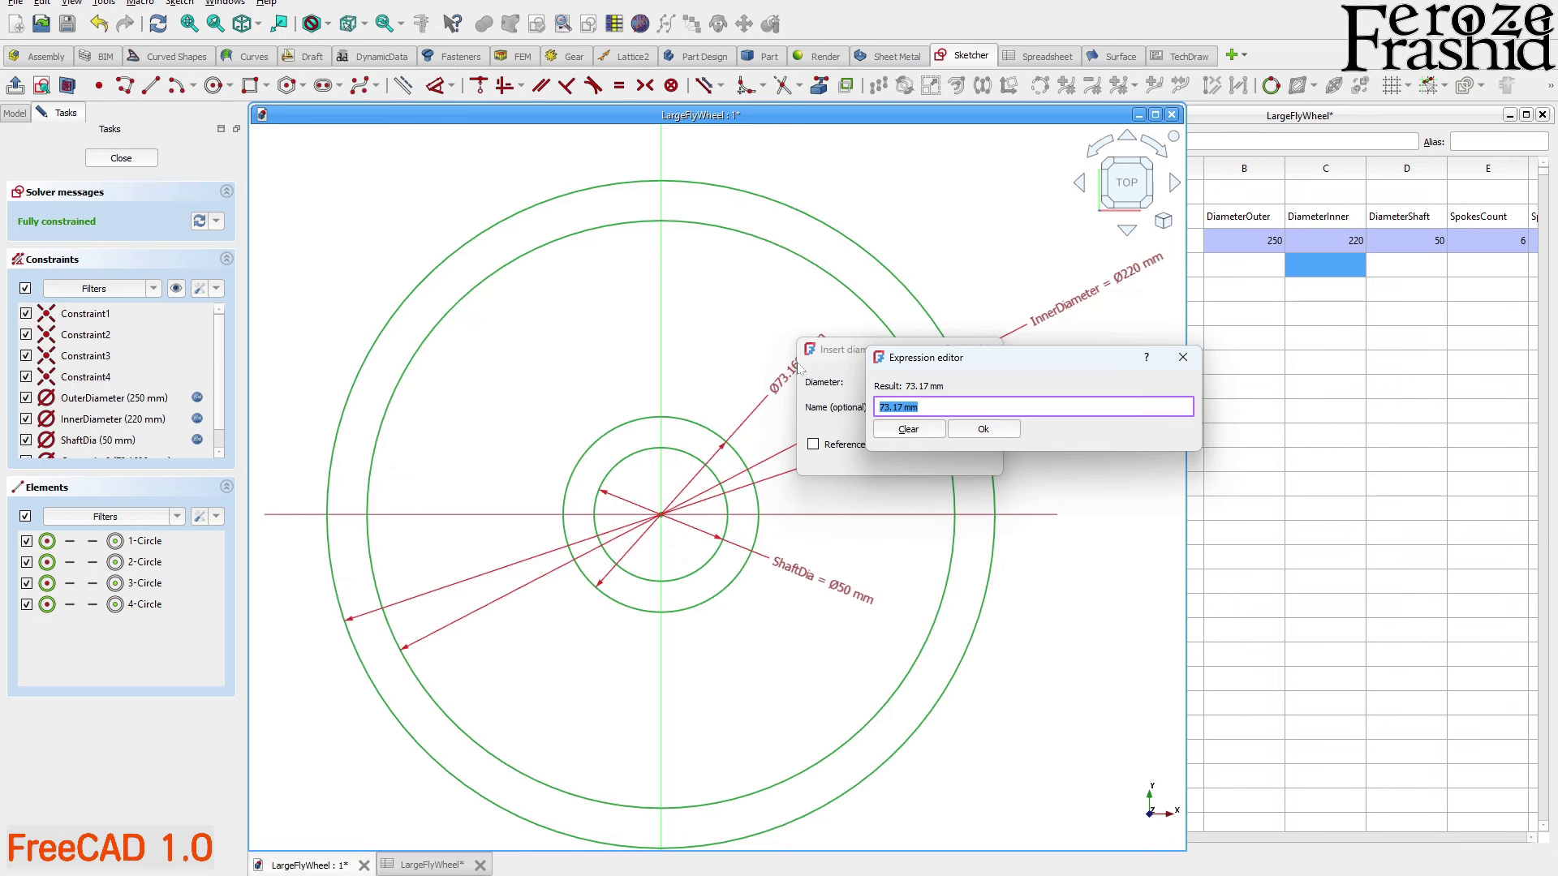
type("Con")
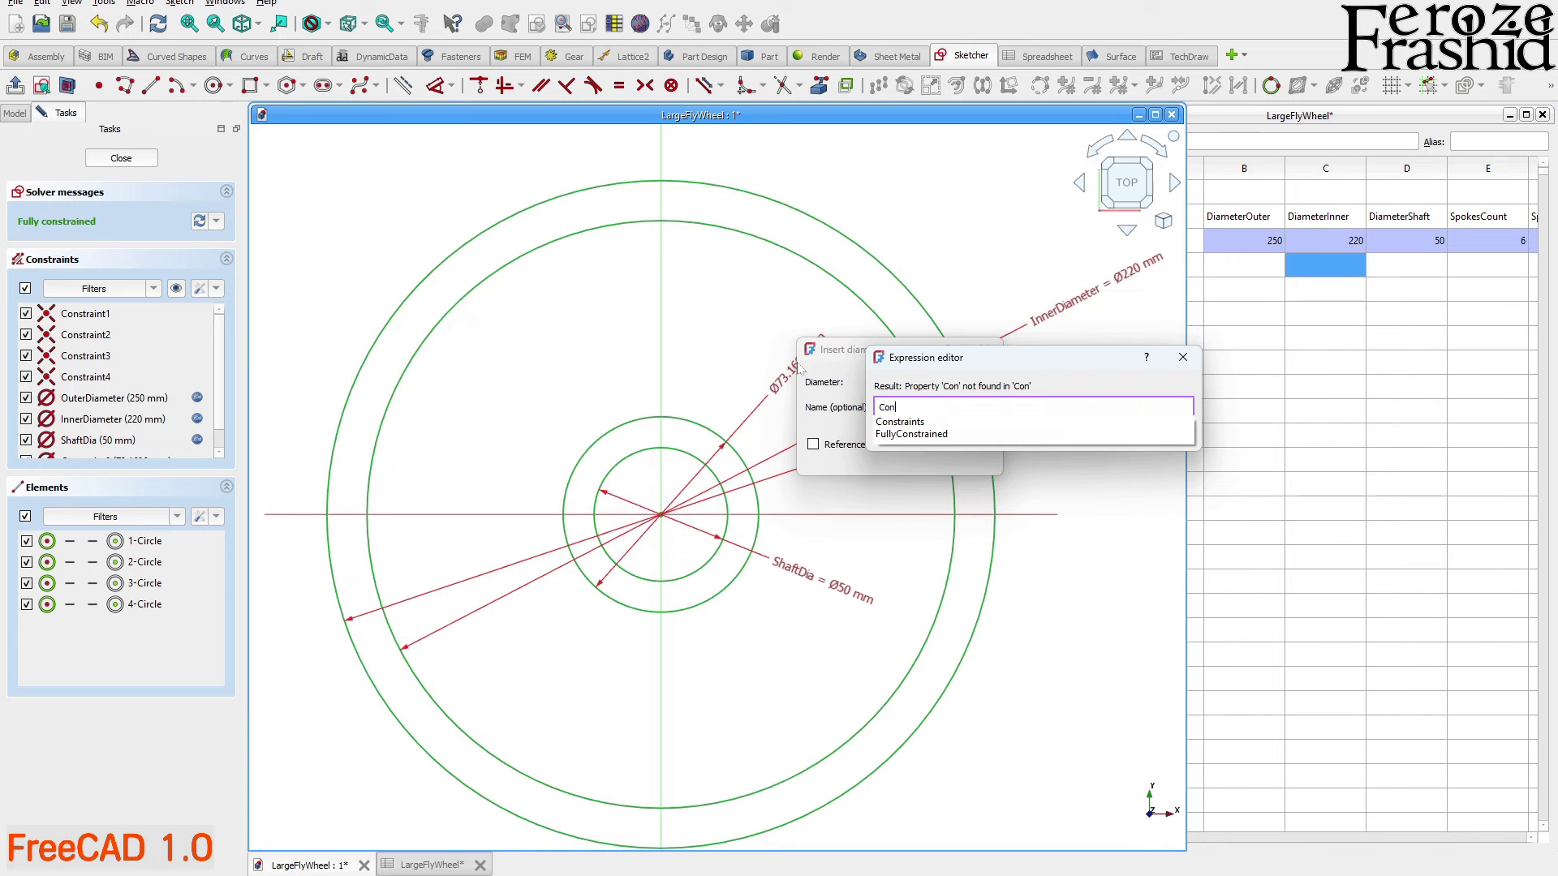
key("Down")
type(".")
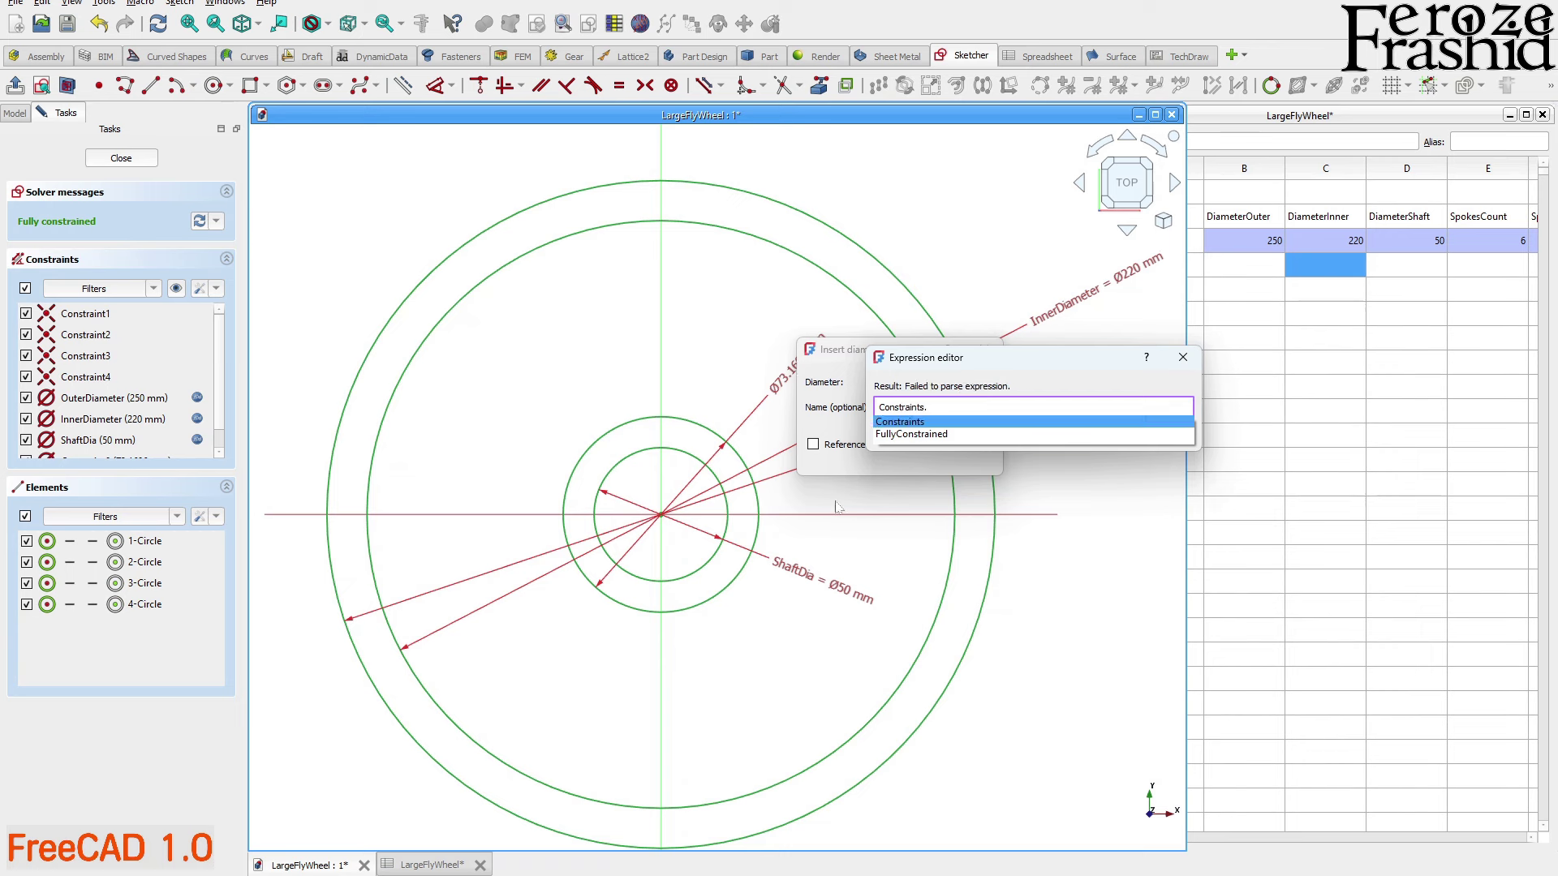
type("Shaf")
key("Return")
type("+20")
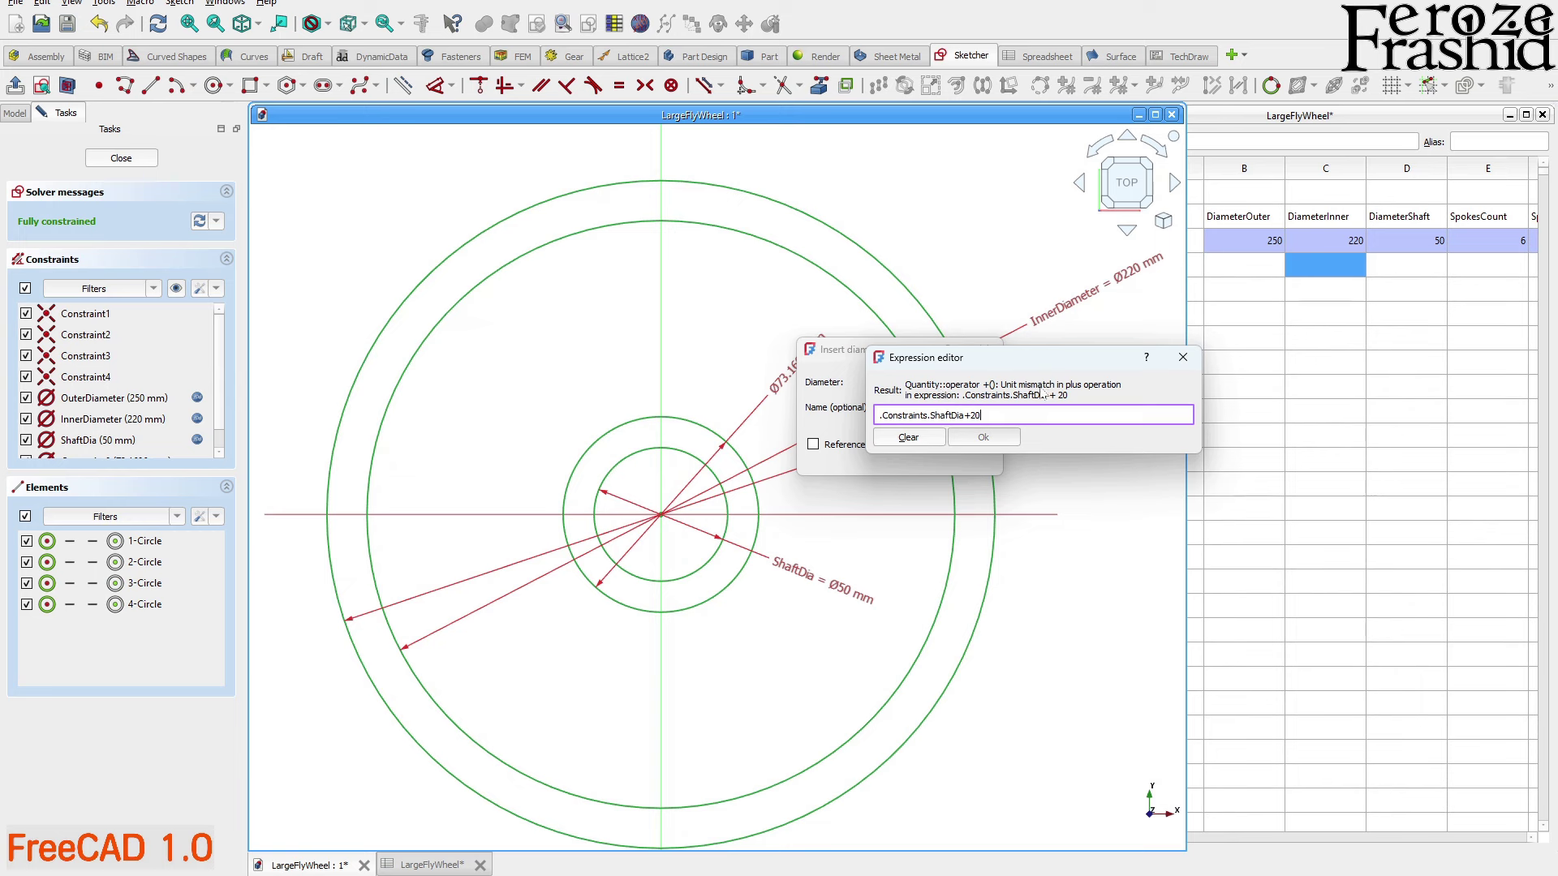
type("mm")
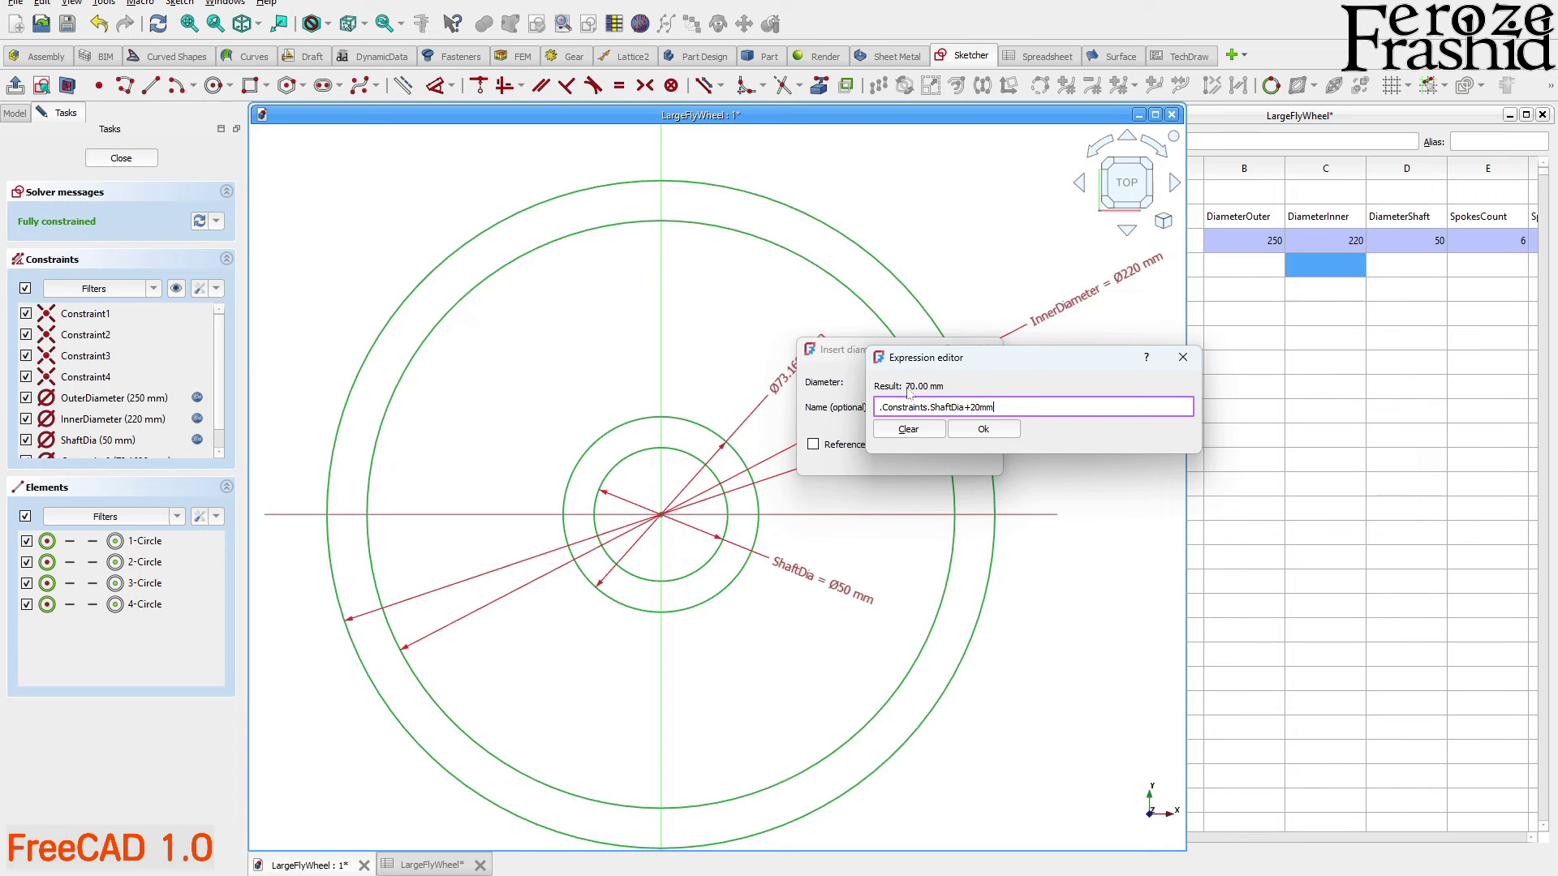
left_click(967, 431)
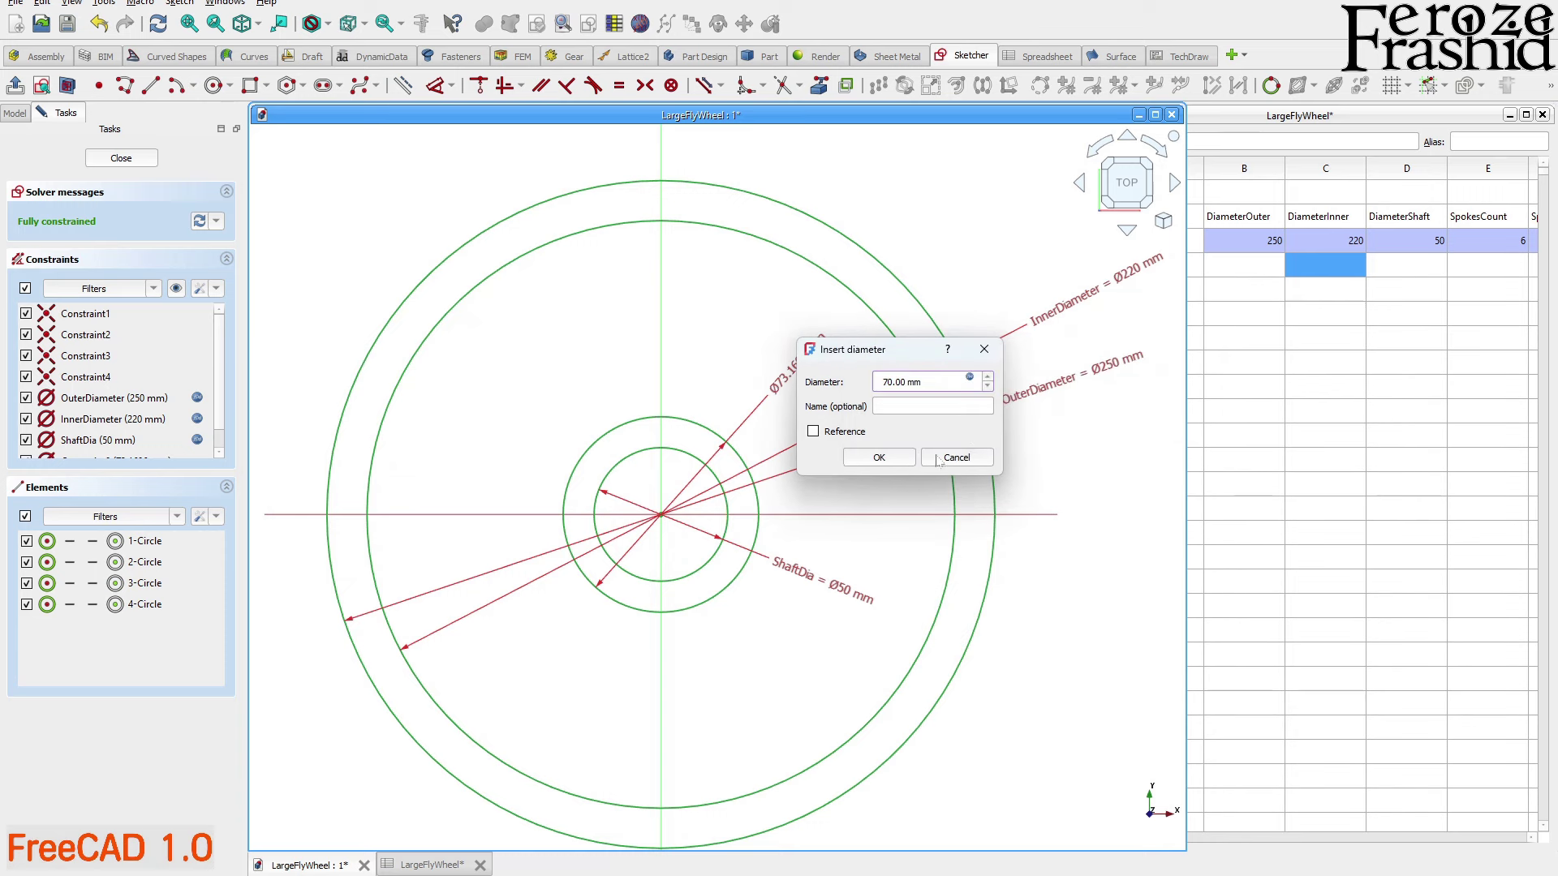
left_click(896, 459)
left_click_drag(866, 561, 820, 309)
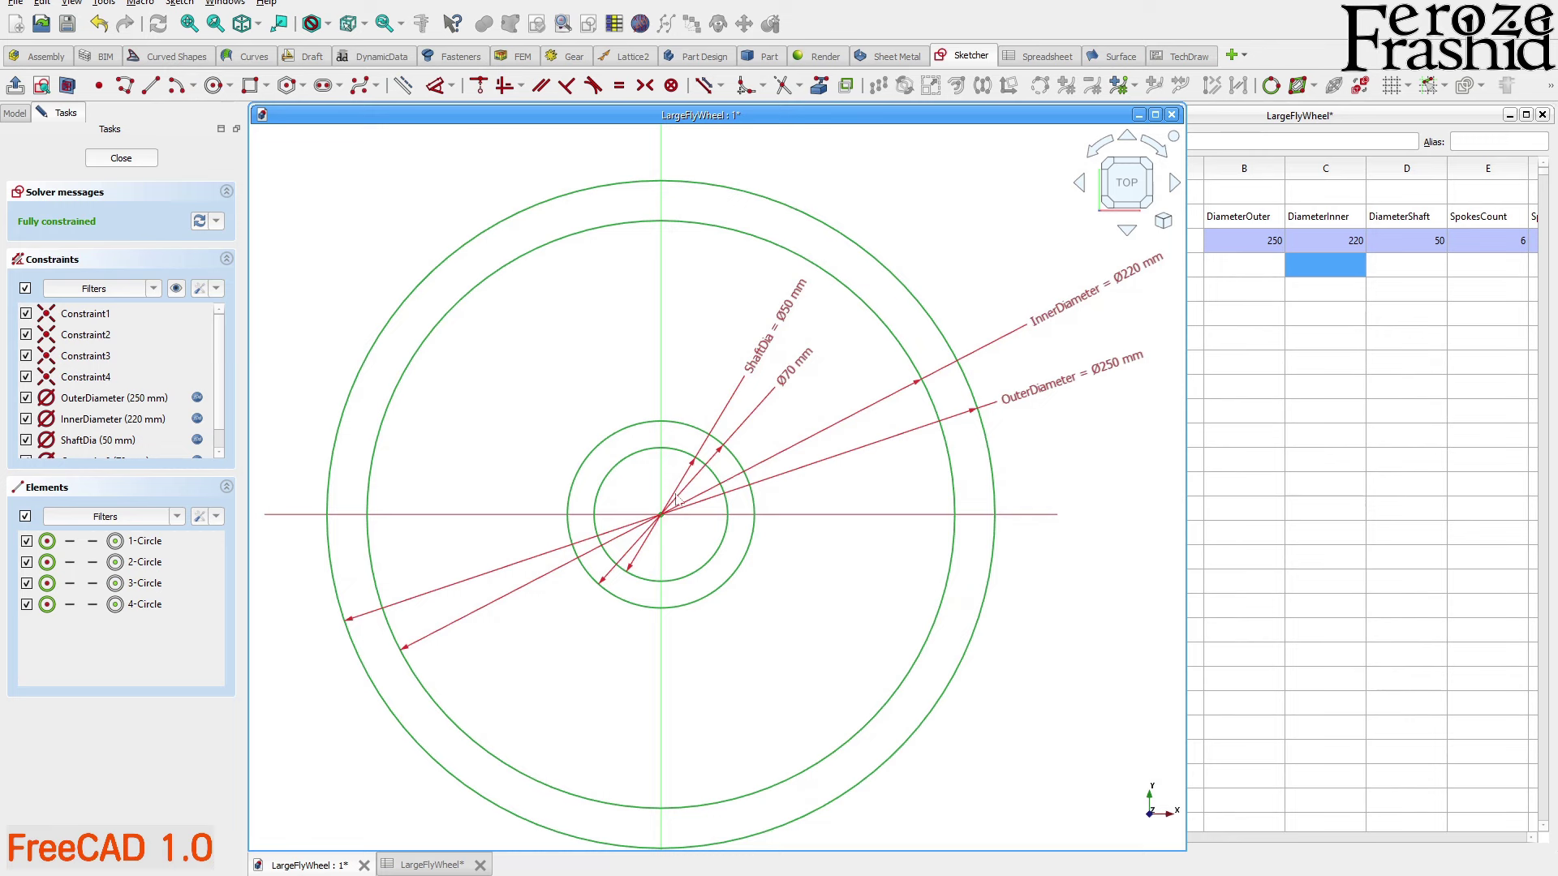
Close the flywheel sketch and rename it sksWheelPerimeter
scroll(523, 438, "down", 1)
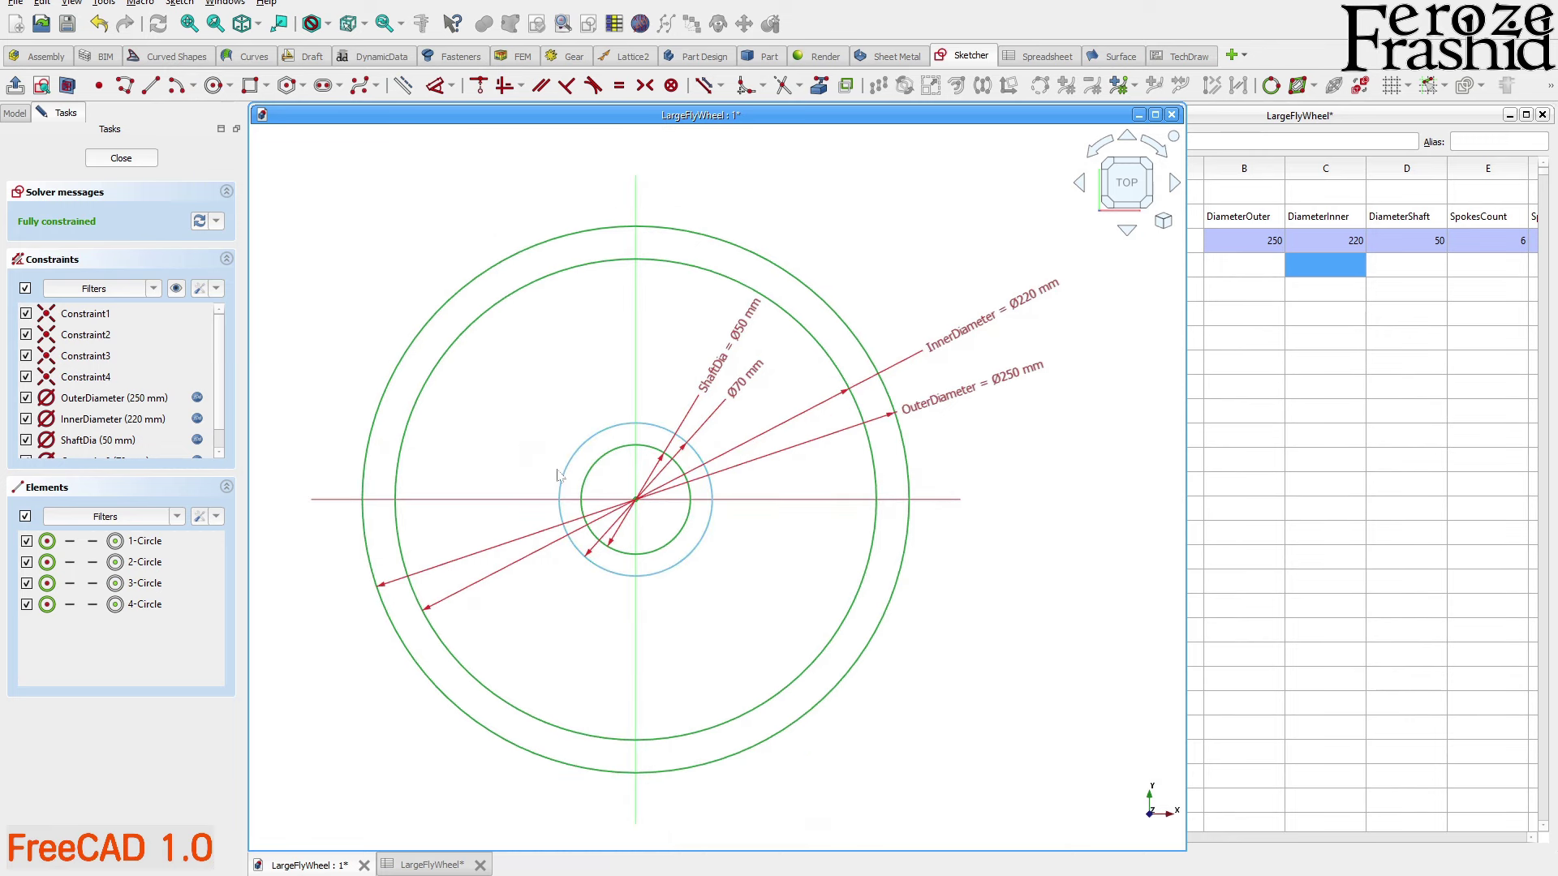
left_click(120, 158)
mouse_move(691, 465)
middle_mouse_down()
mouse_move(570, 494)
mouse_move(612, 473)
mouse_move(640, 421)
mouse_move(685, 546)
mouse_move(455, 508)
mouse_move(636, 574)
mouse_move(597, 522)
mouse_move(525, 497)
mouse_move(602, 436)
mouse_move(644, 430)
middle_mouse_up()
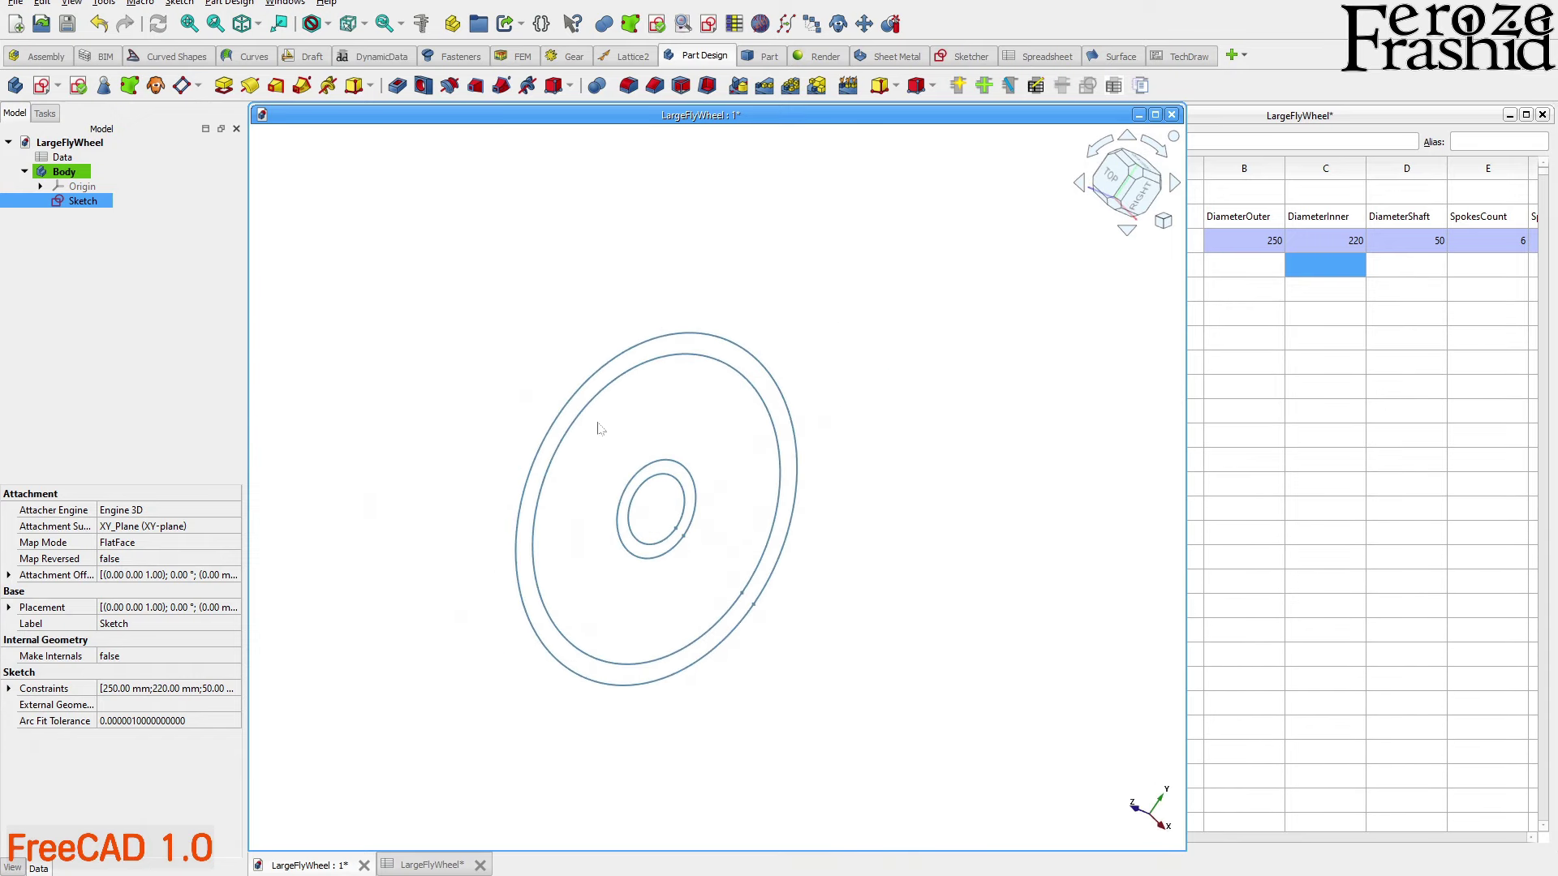
key("F2")
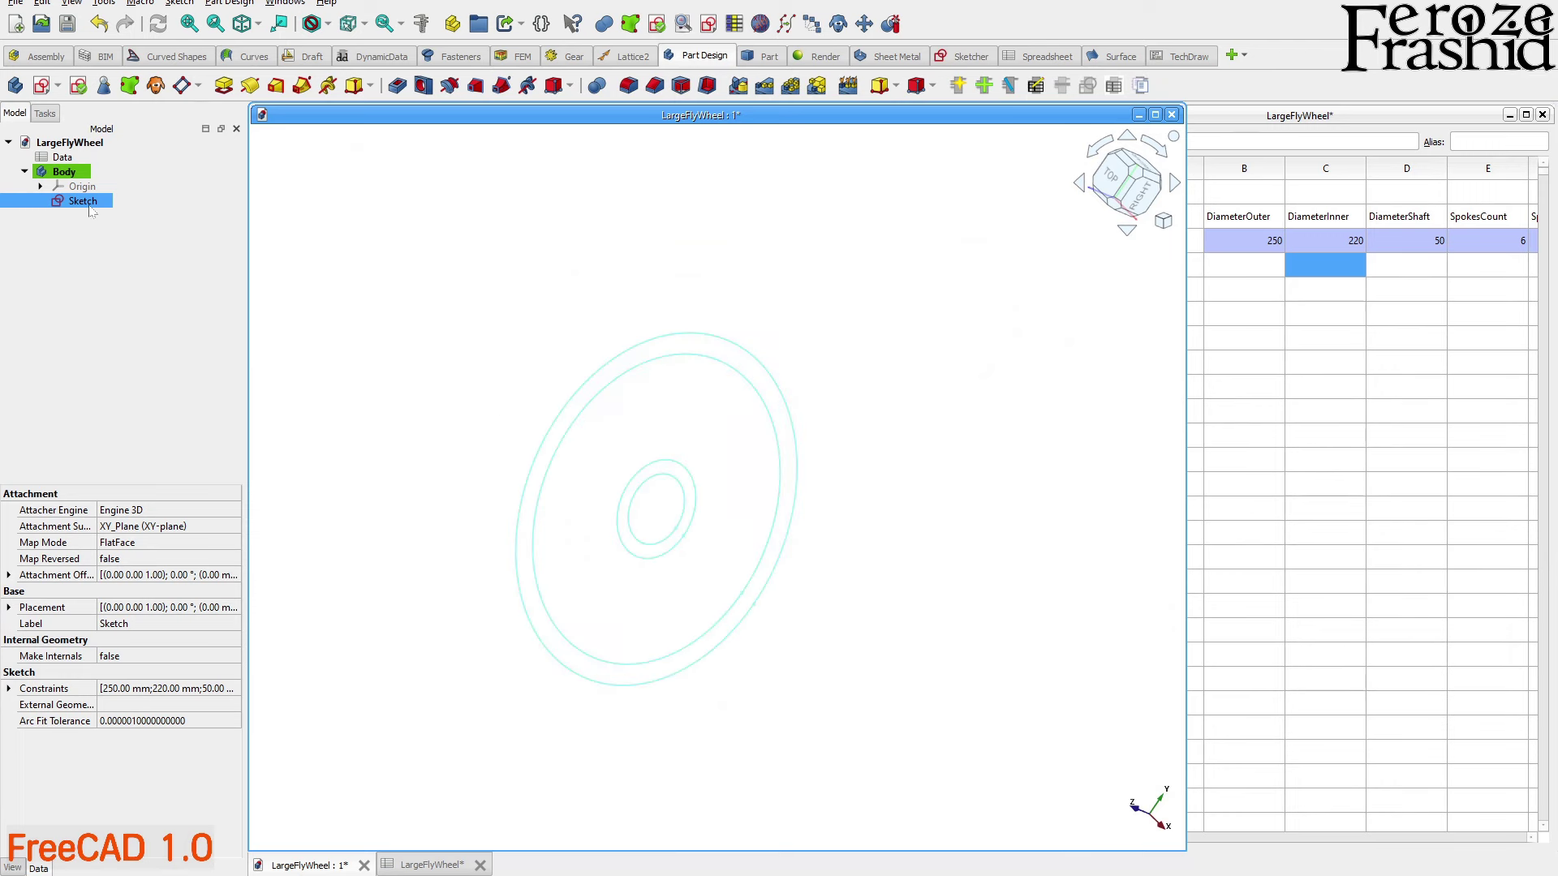
type("sksWheelPerimeter")
key("Return")
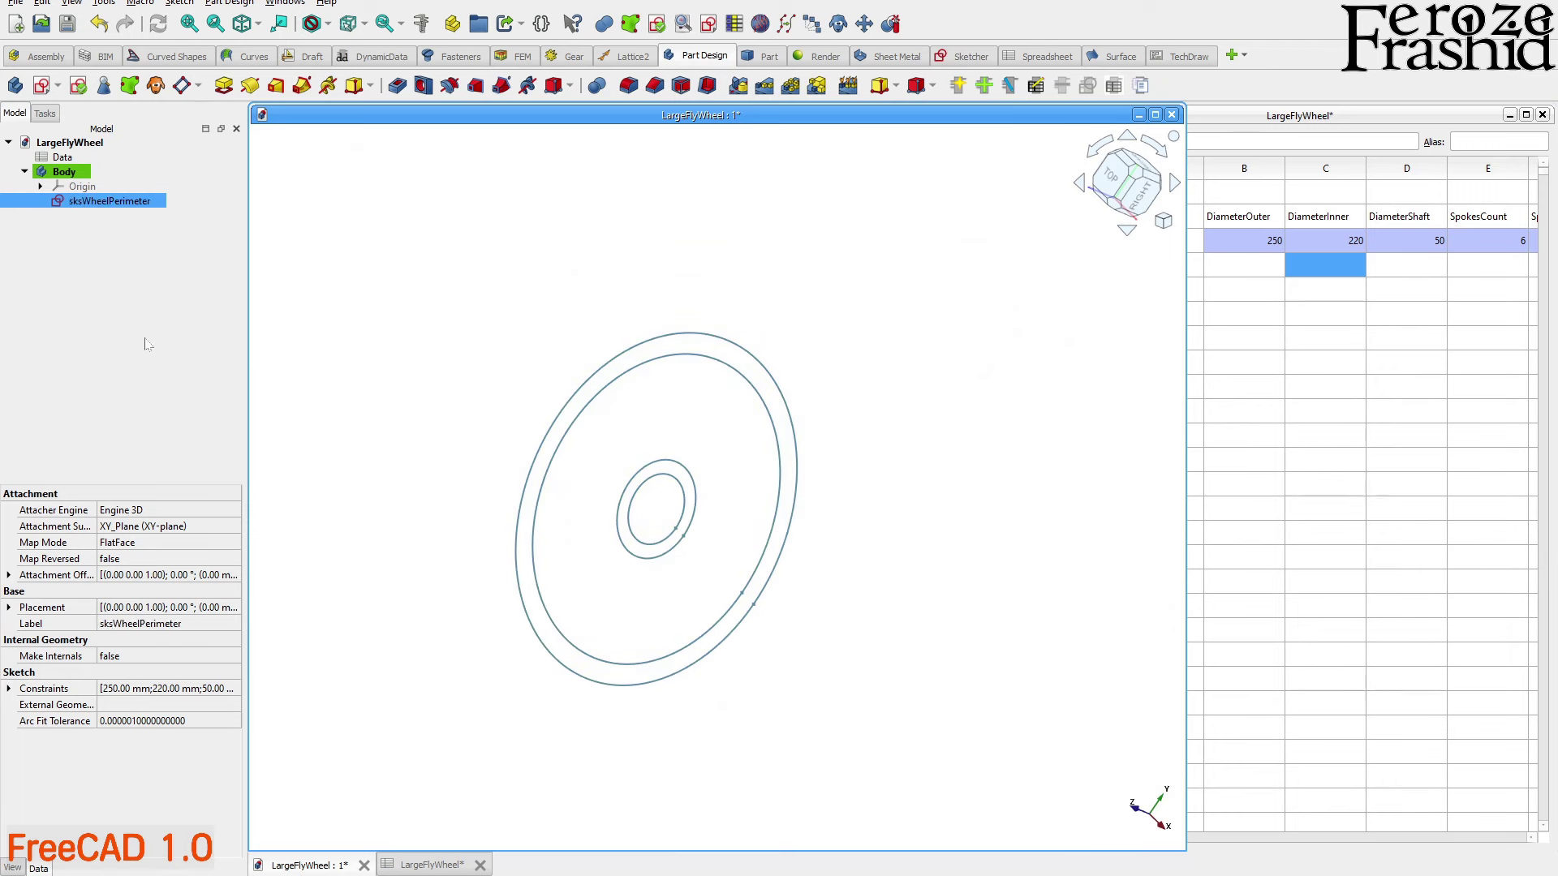
Pad the sksWheelPerimeter sketch to a length of 50 mm, symmetric to its plane
left_click(223, 85)
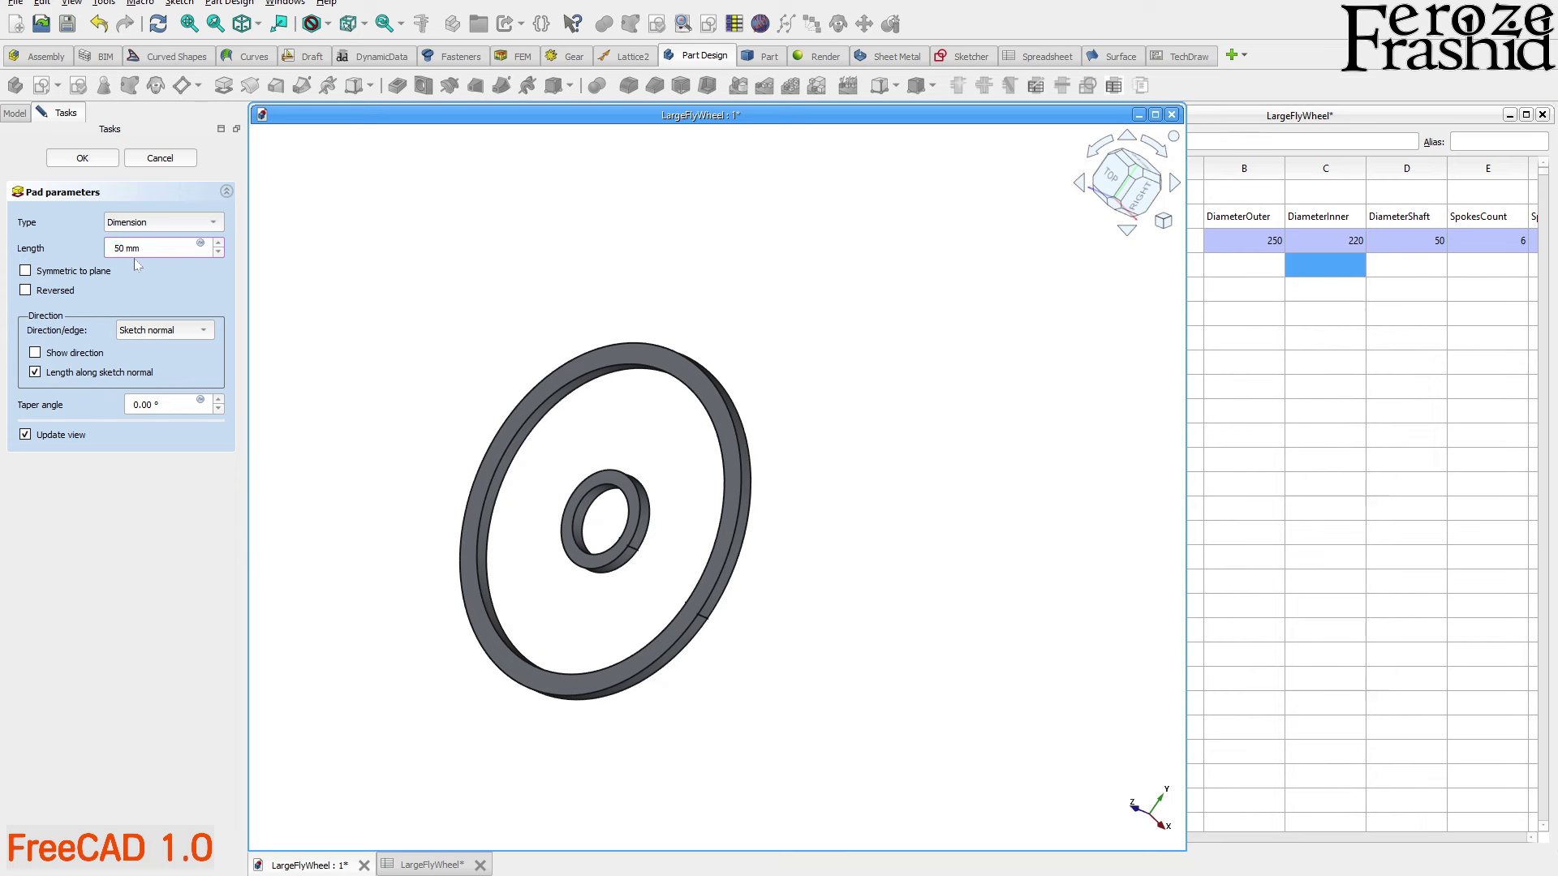
left_click(73, 273)
middle_click_drag(864, 454, 725, 473)
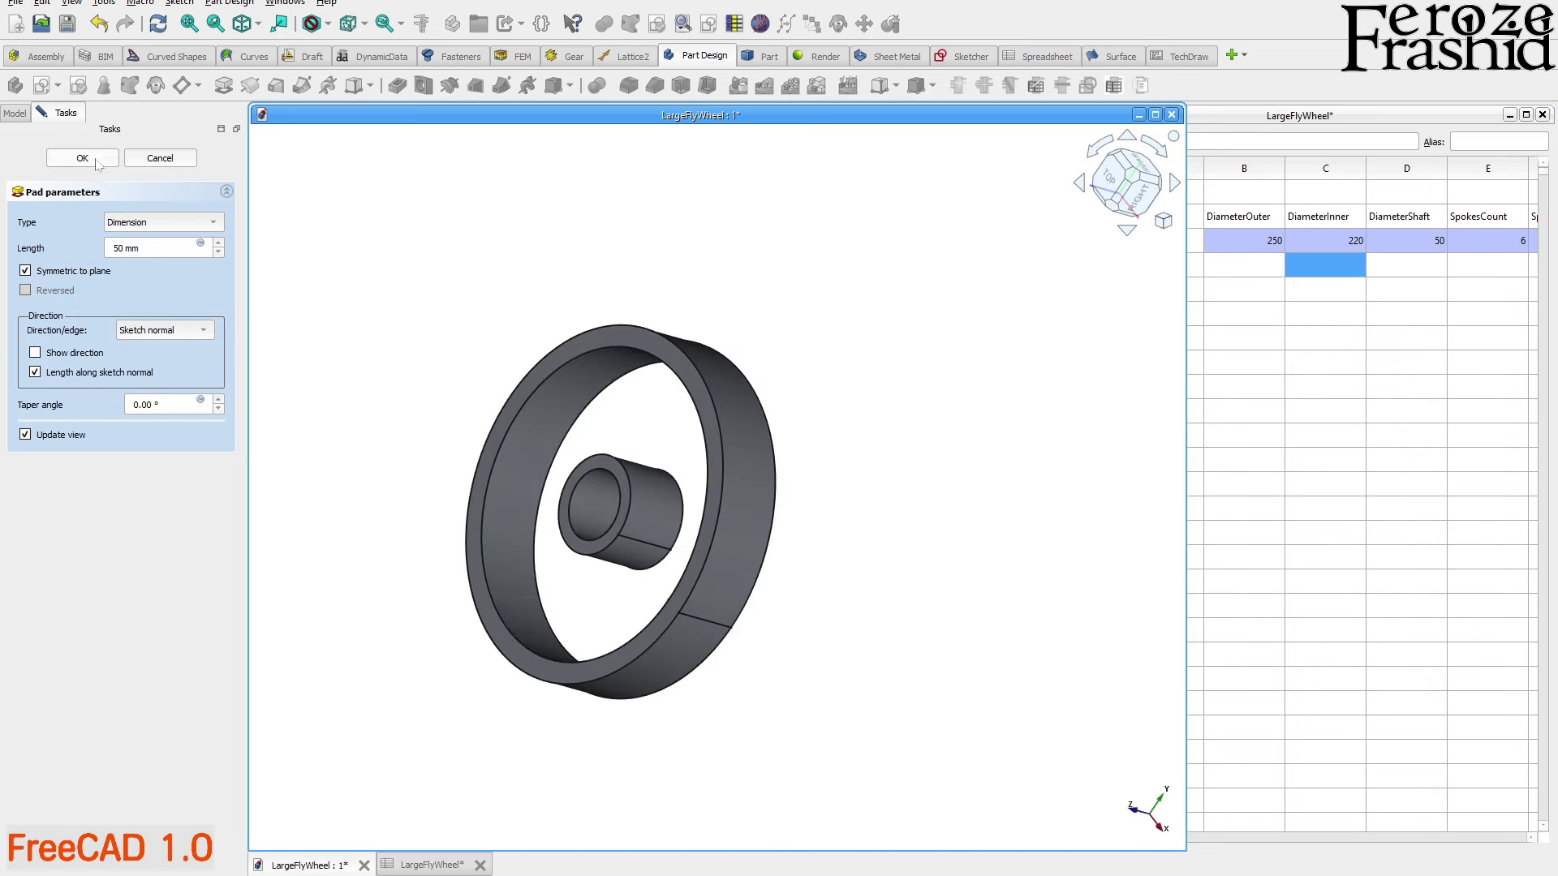
left_click(82, 158)
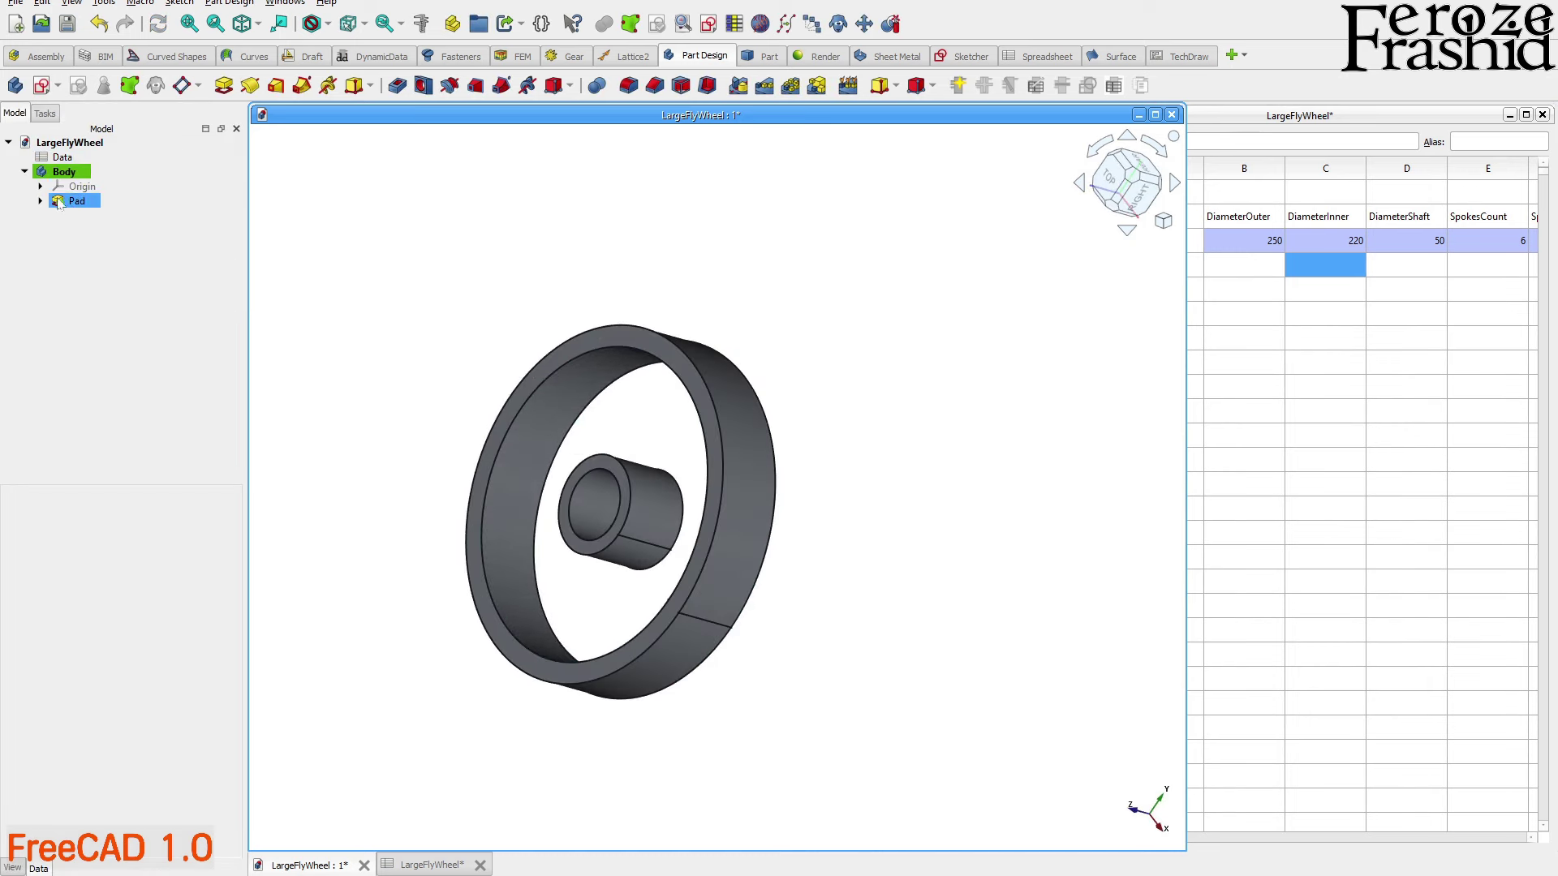
left_click(166, 263)
scroll(631, 452, "up", 1)
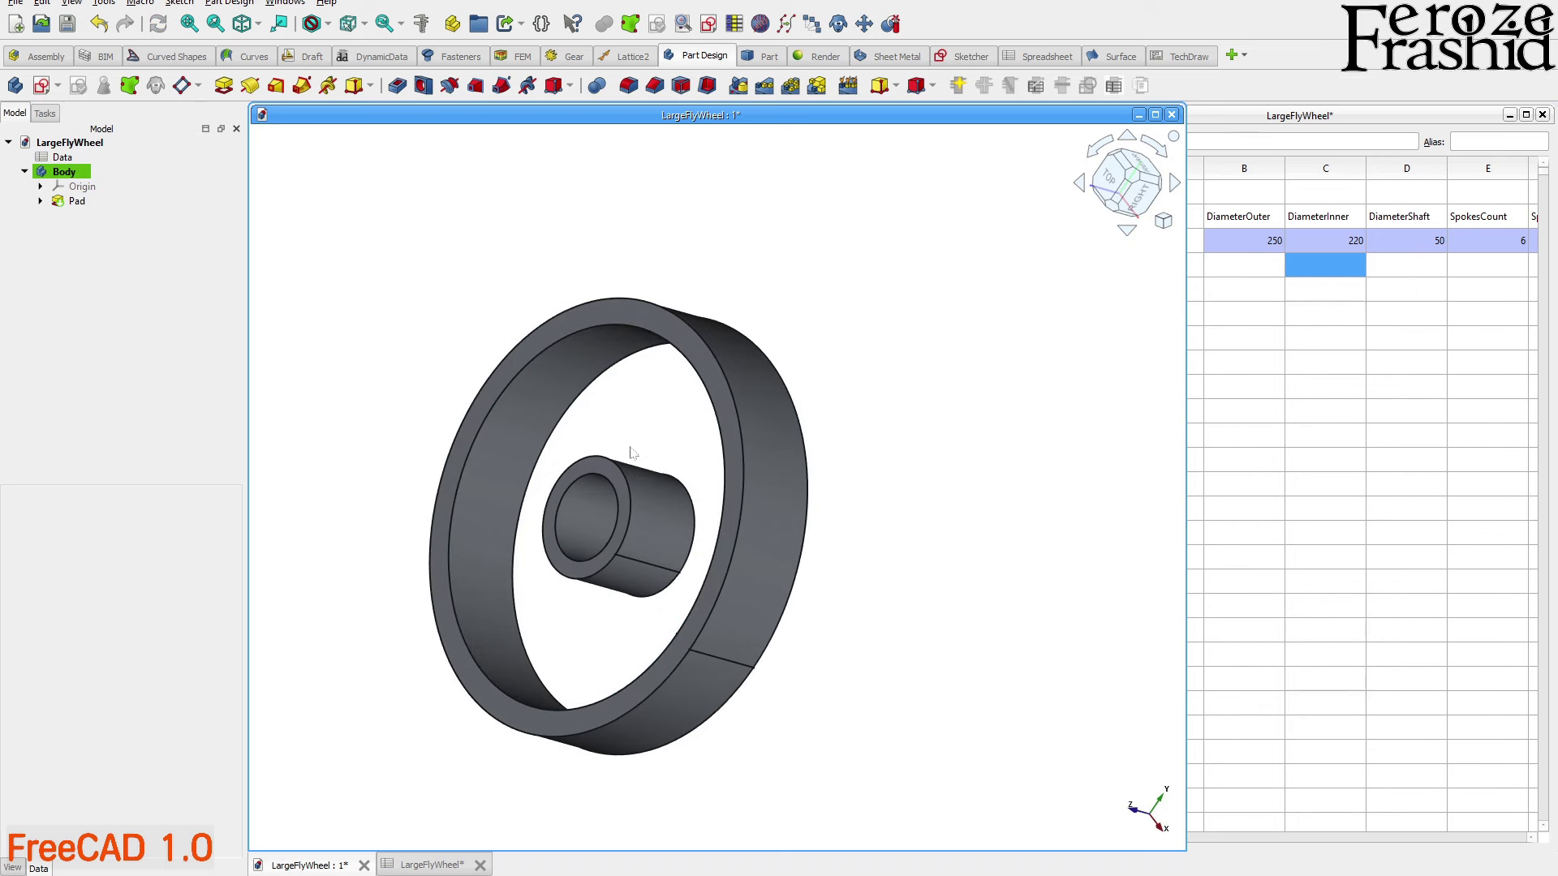
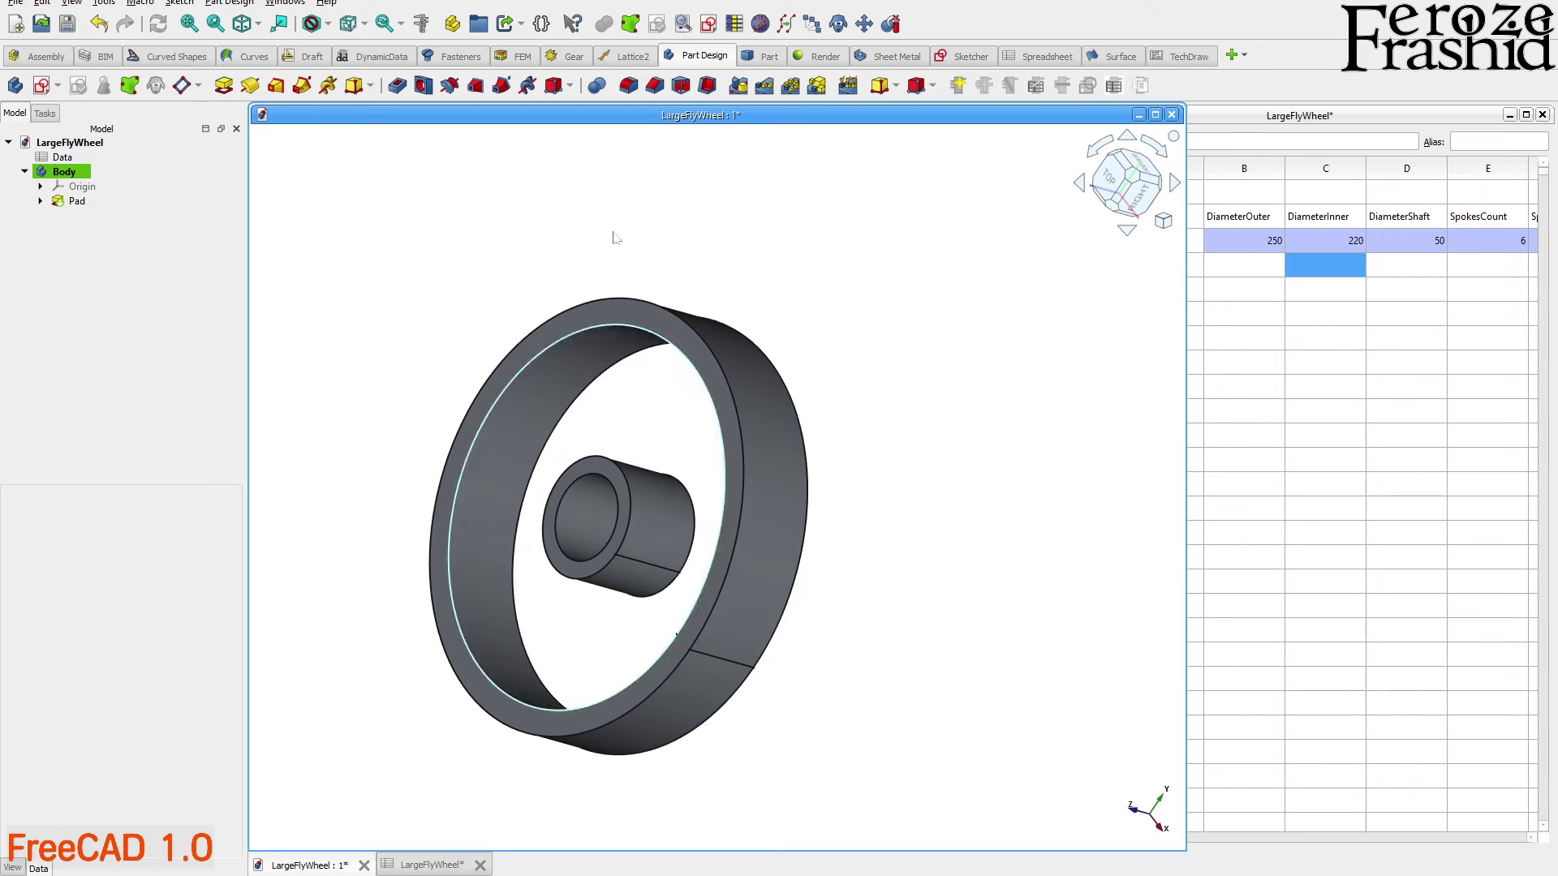
Inspect the separate rim and hub solids, the Body's Allow Compound property, and the Part/Part Design preference for multiple solids
left_click(620, 504)
left_click(676, 342)
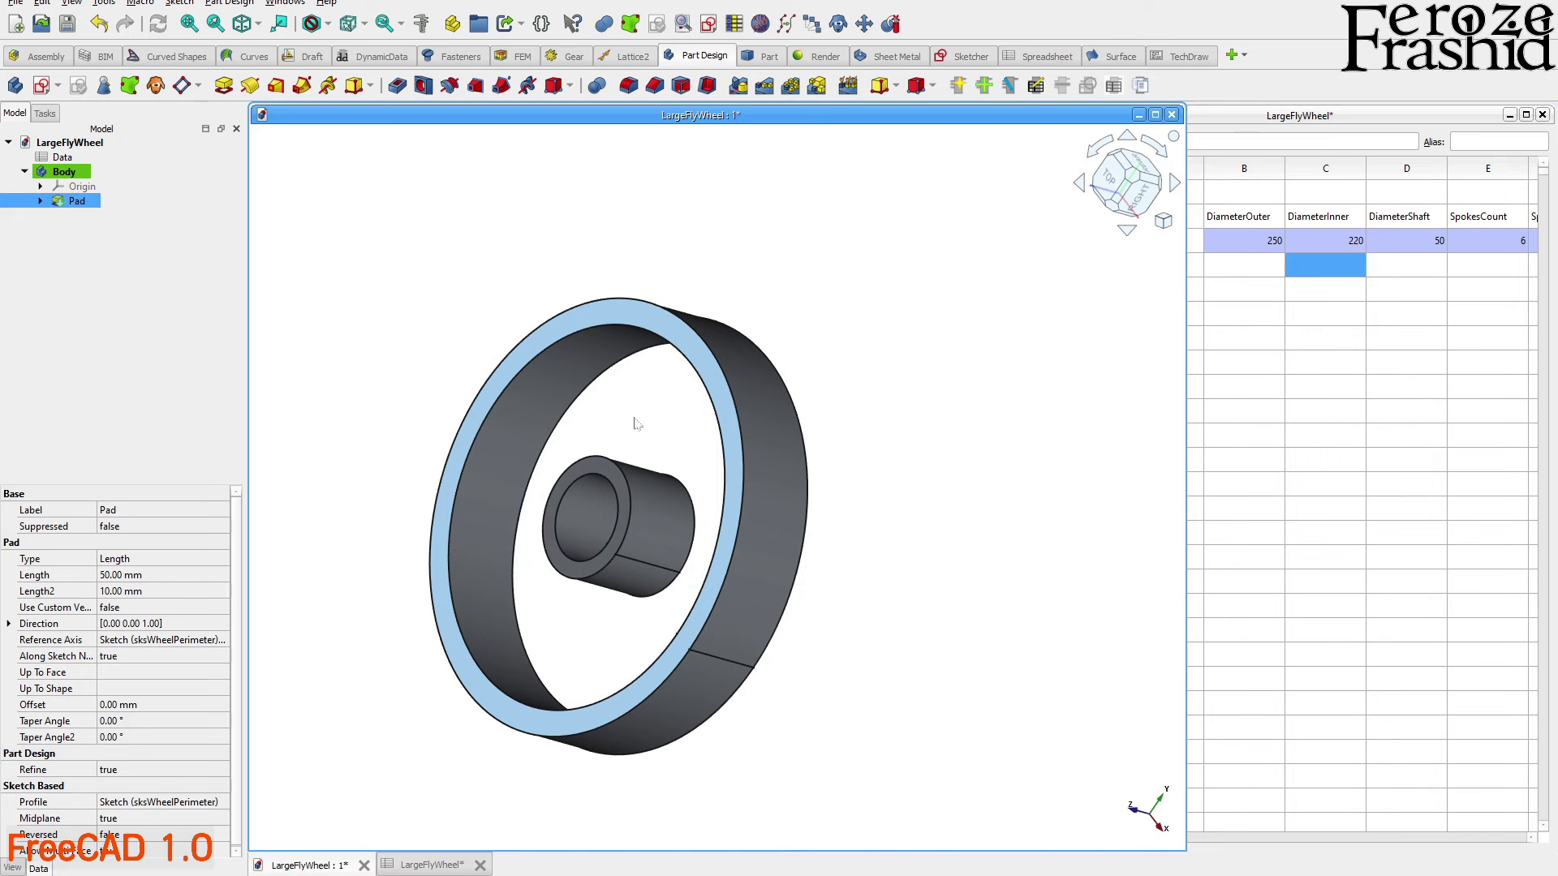
mouse_move(630, 418)
middle_mouse_down()
mouse_move(678, 432)
mouse_move(654, 436)
middle_mouse_up()
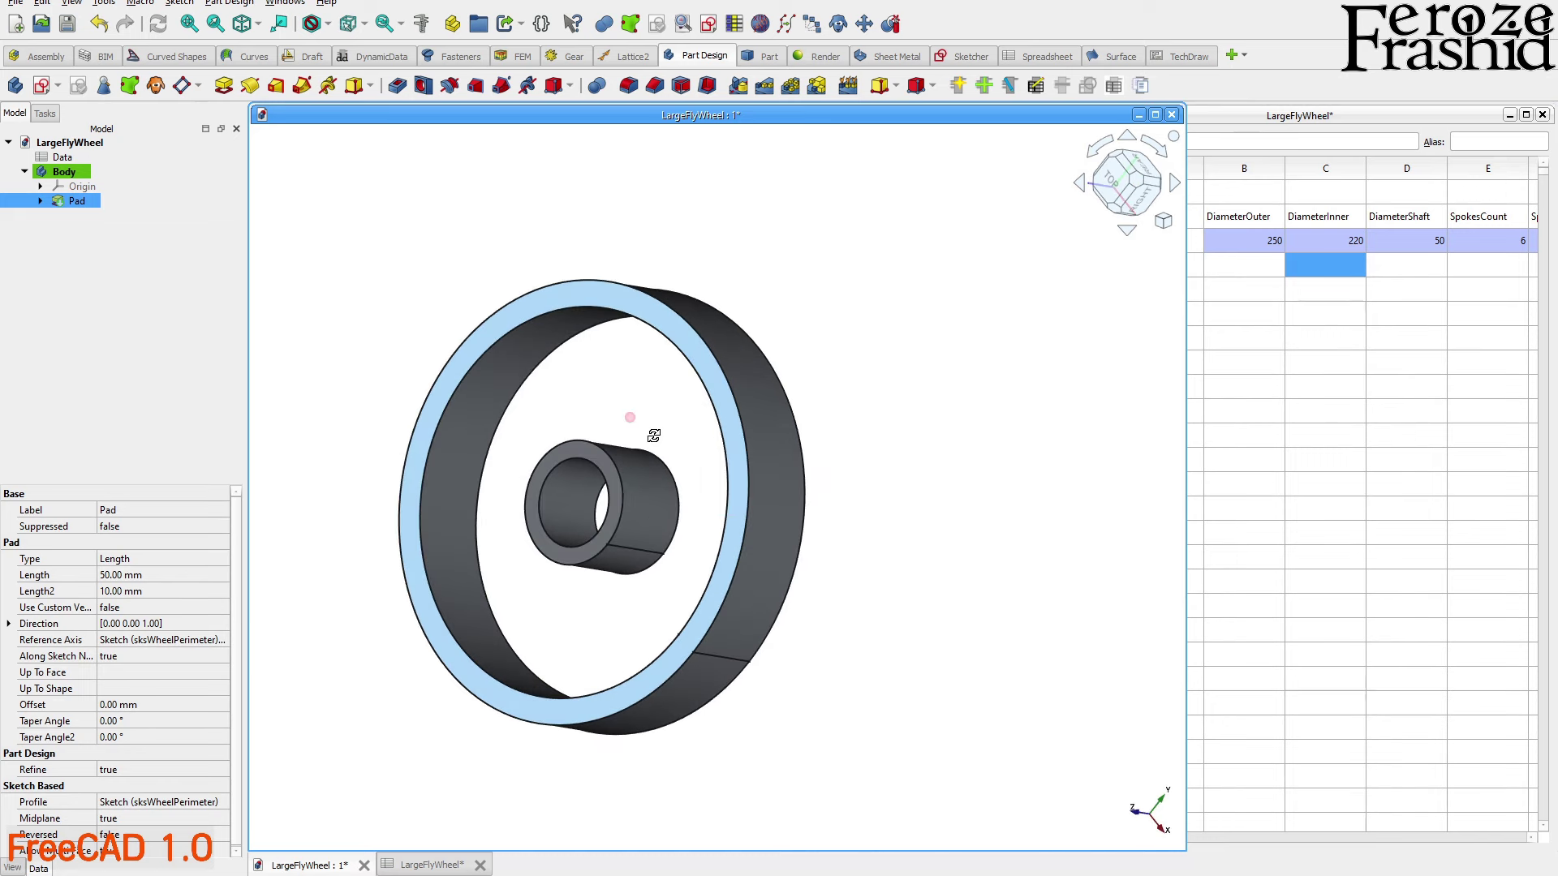
left_click(64, 171)
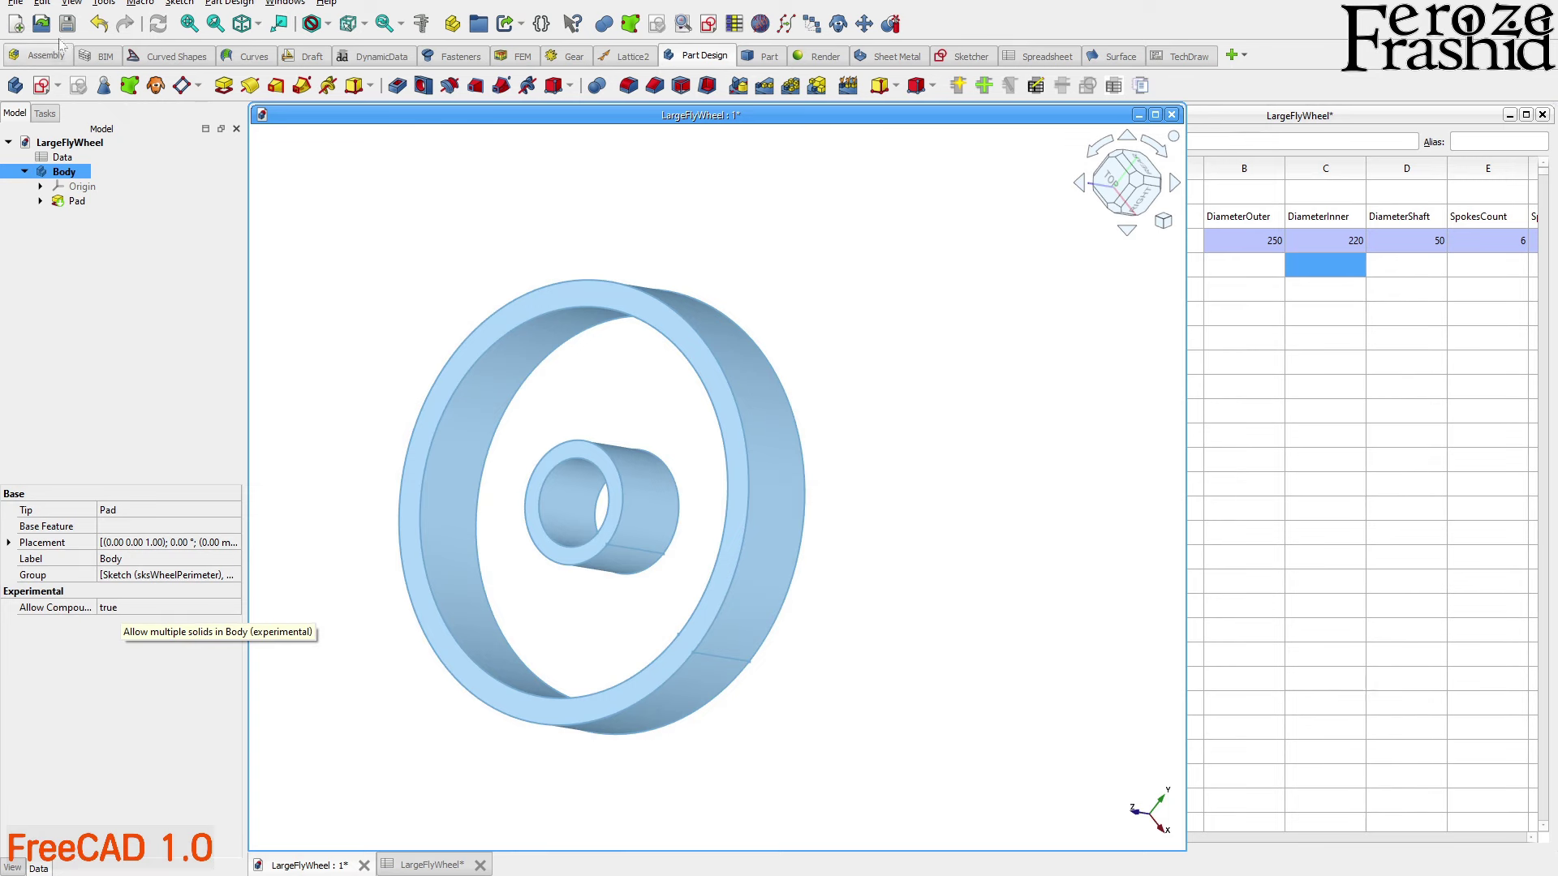
left_click(42, 3)
left_click(79, 378)
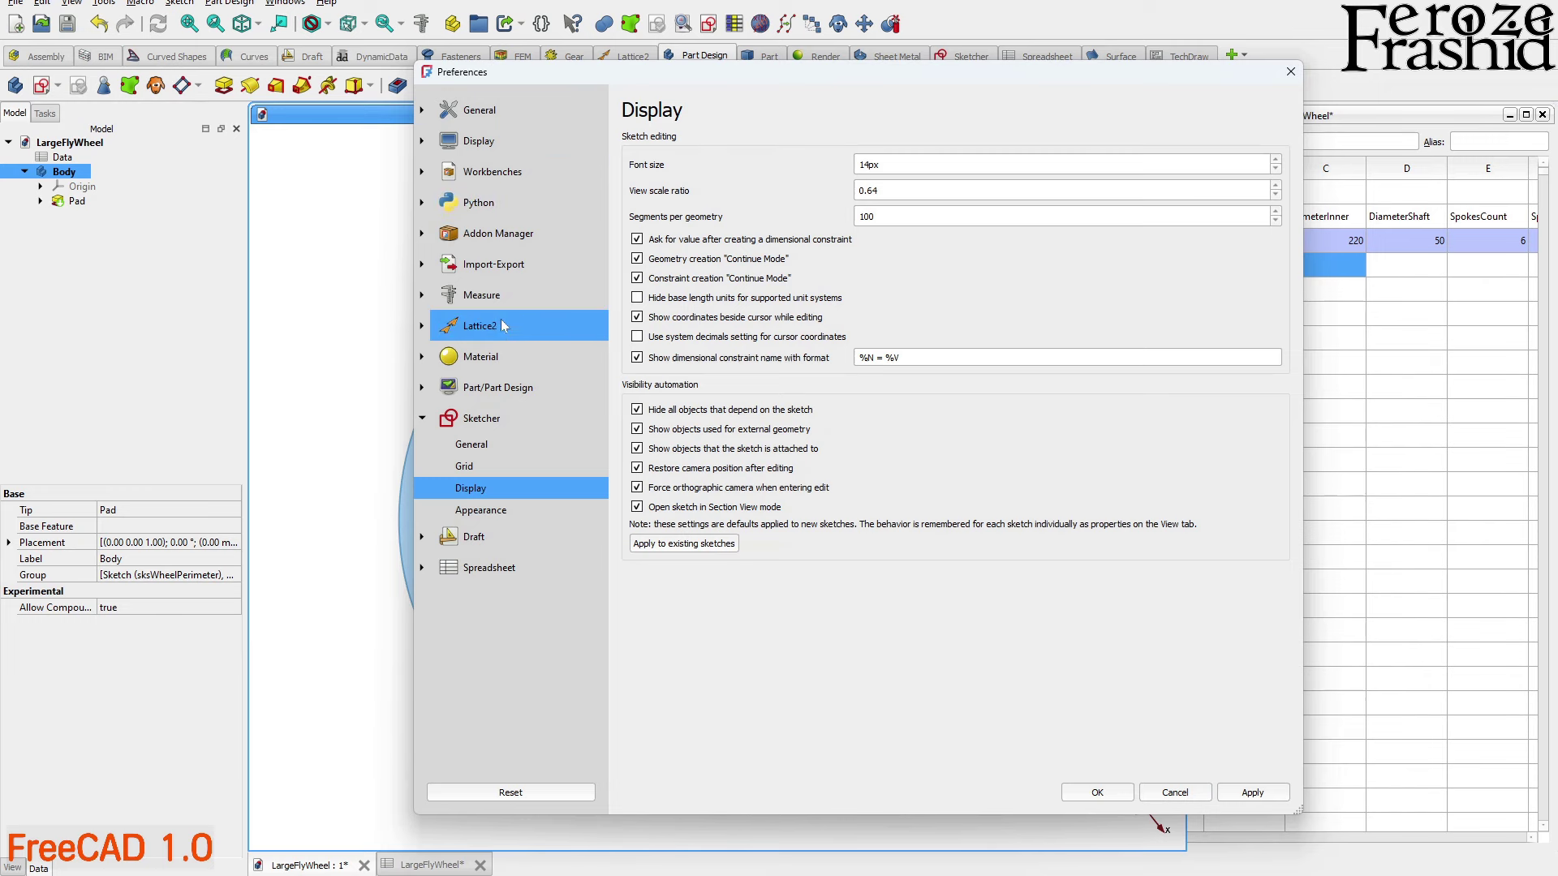
left_click(487, 387)
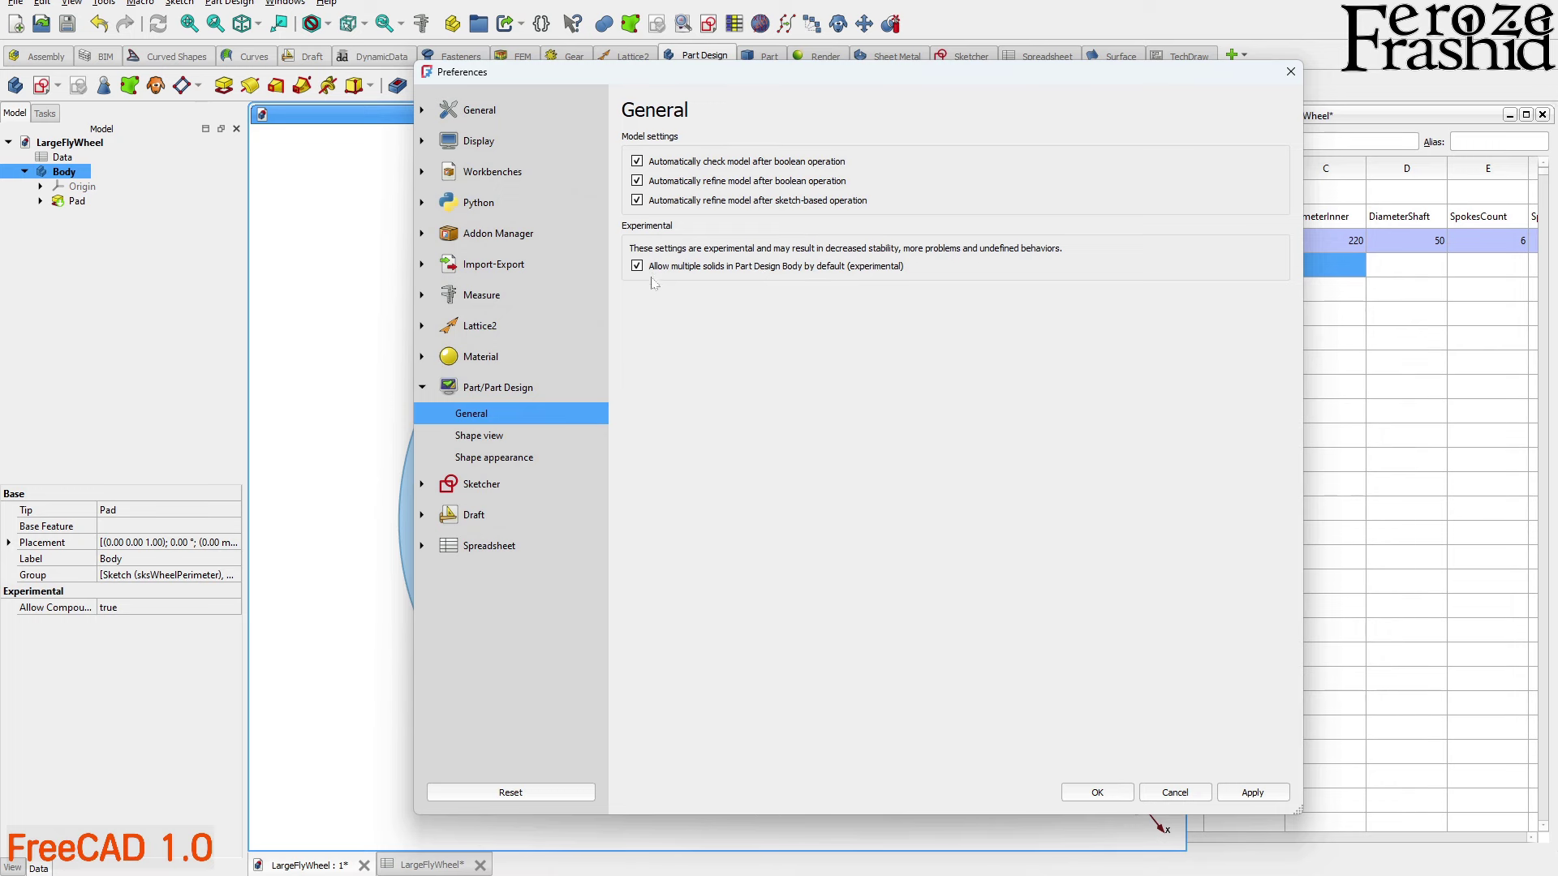
left_click(1096, 791)
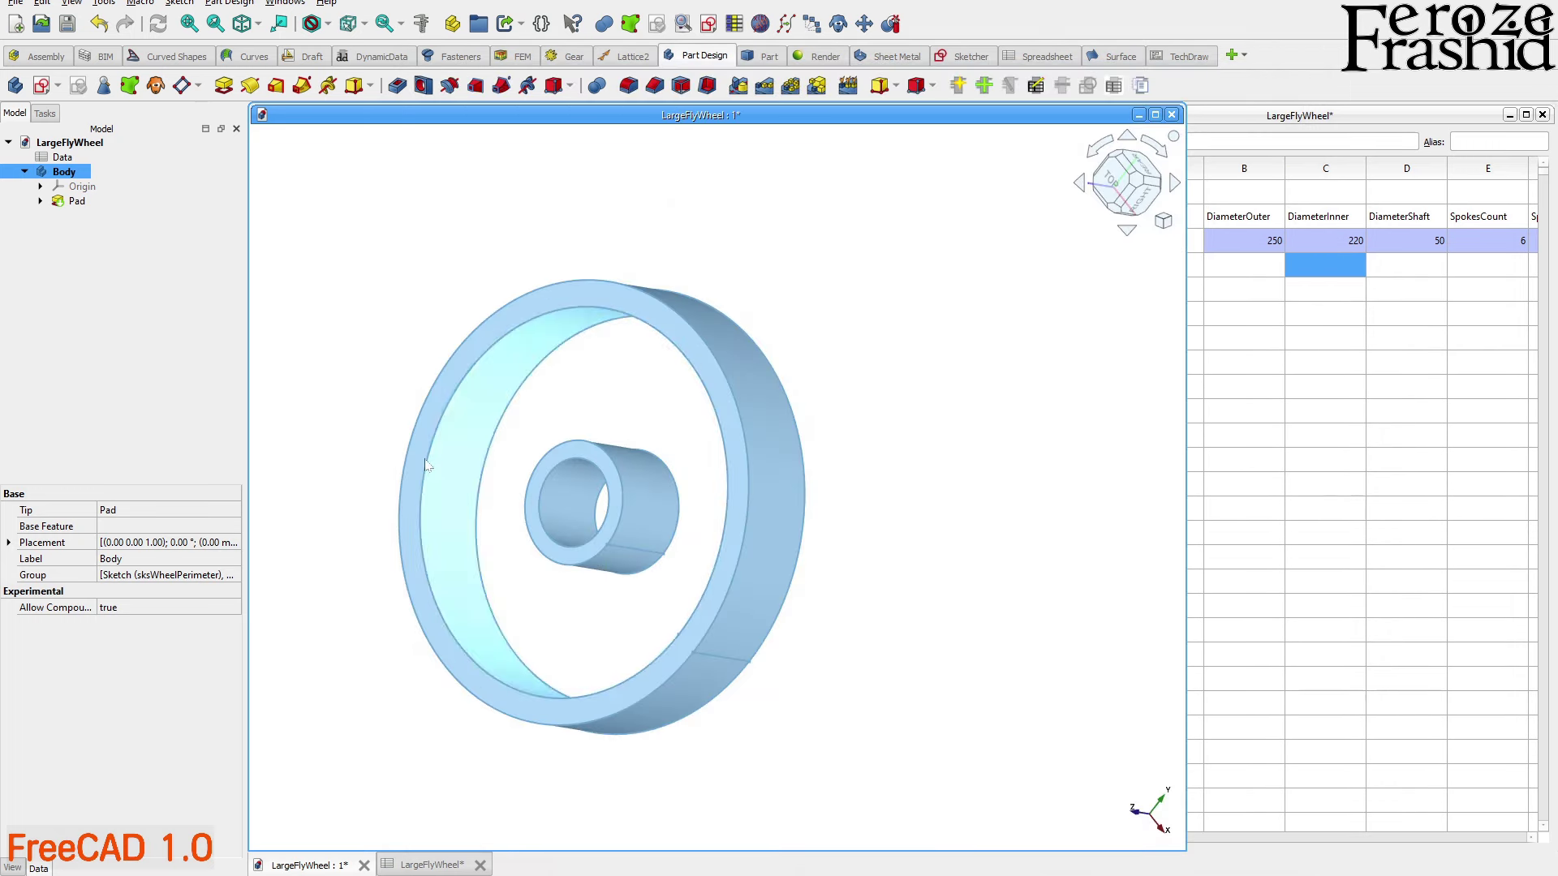
left_click(360, 317)
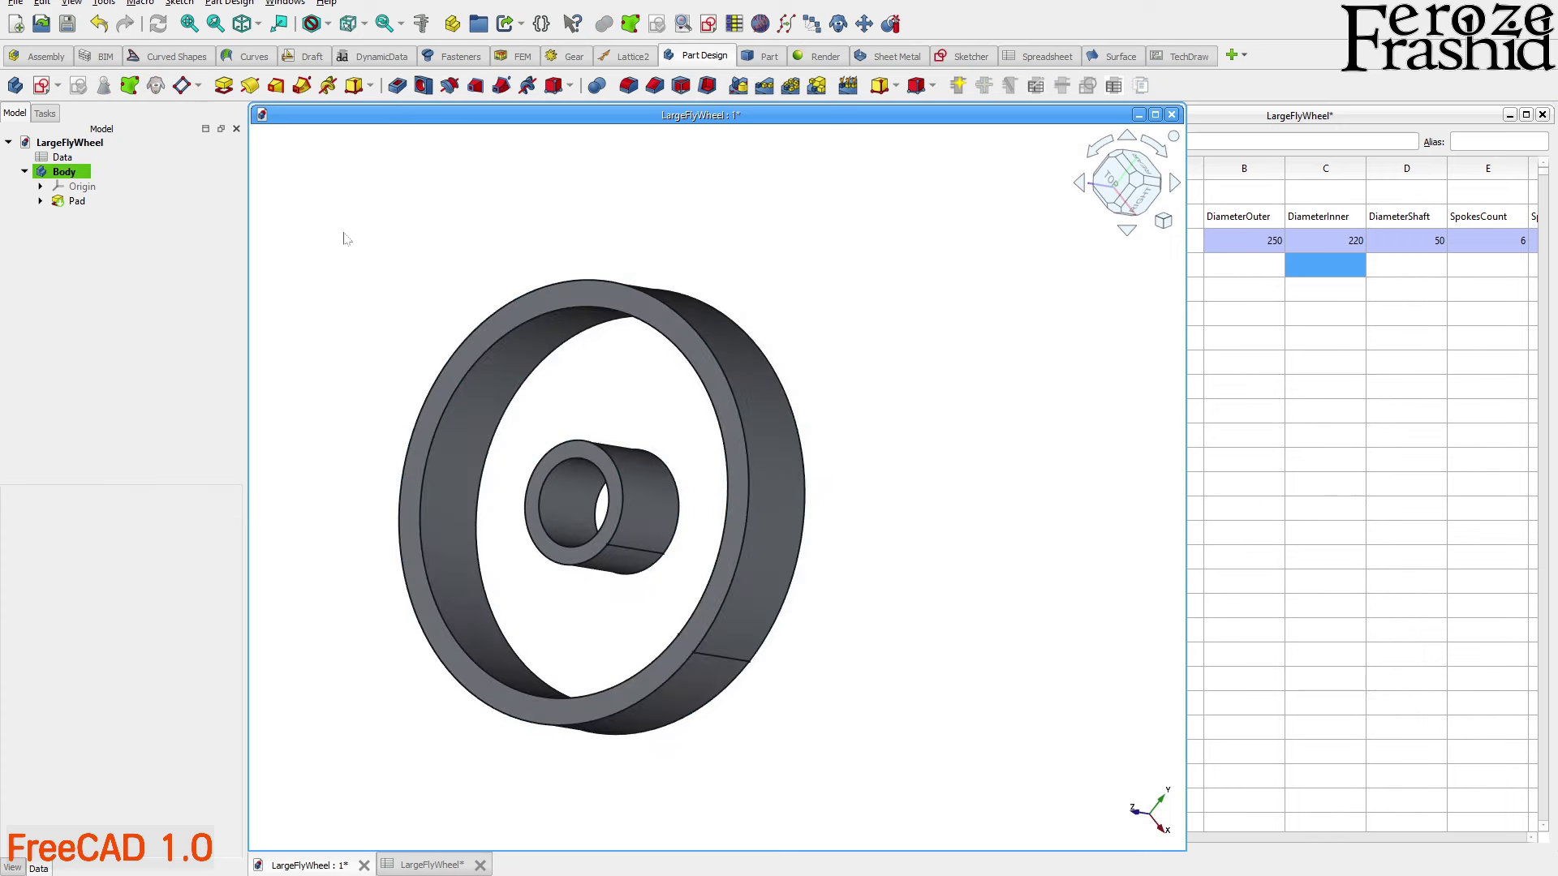
left_click(560, 430)
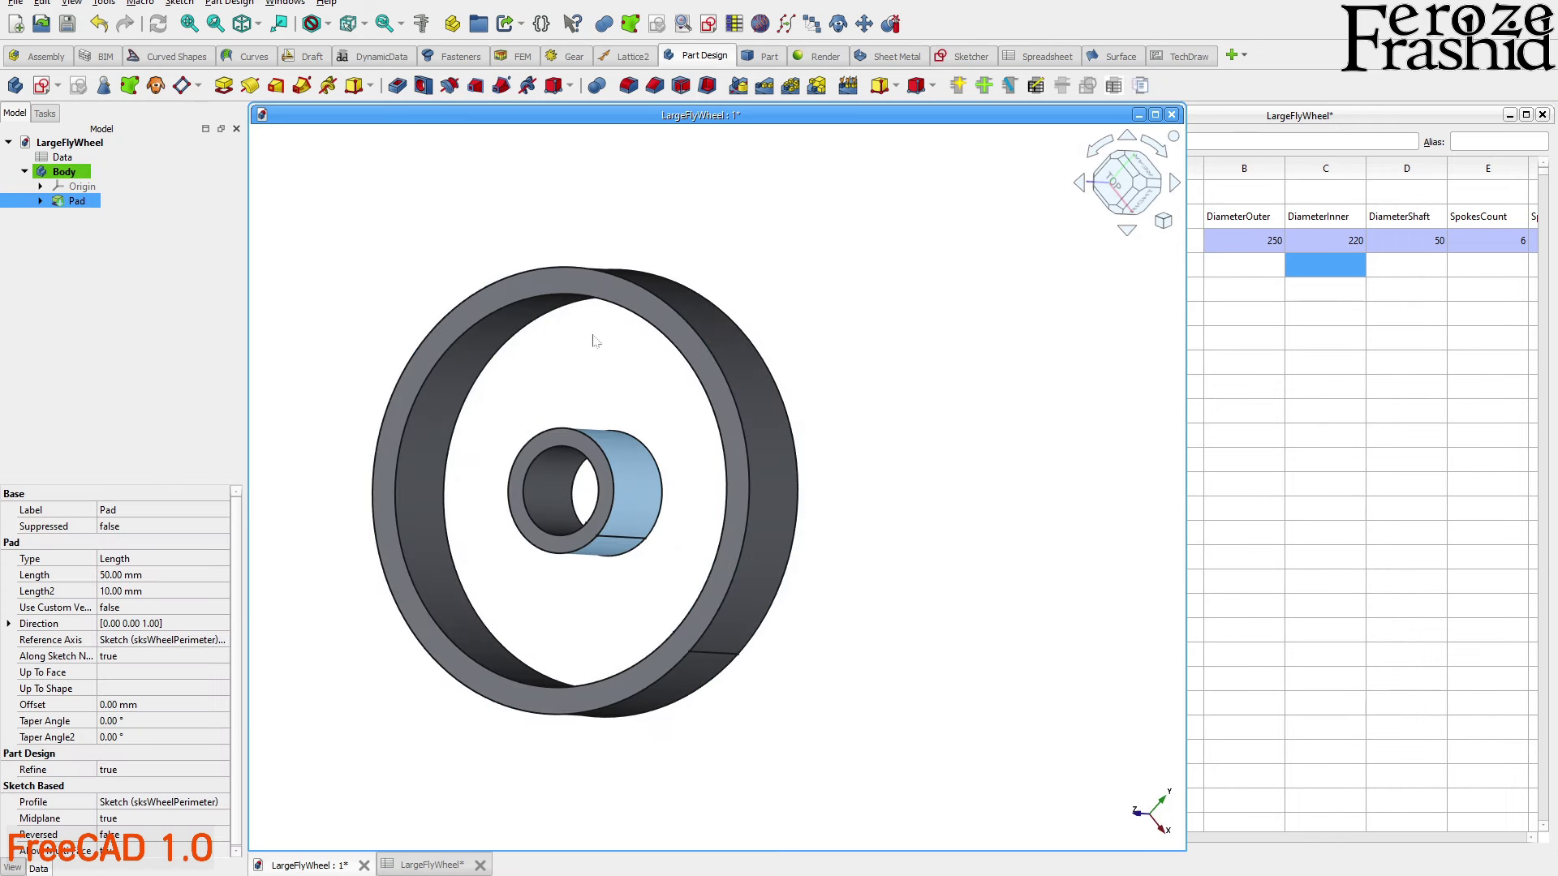
left_click(115, 313)
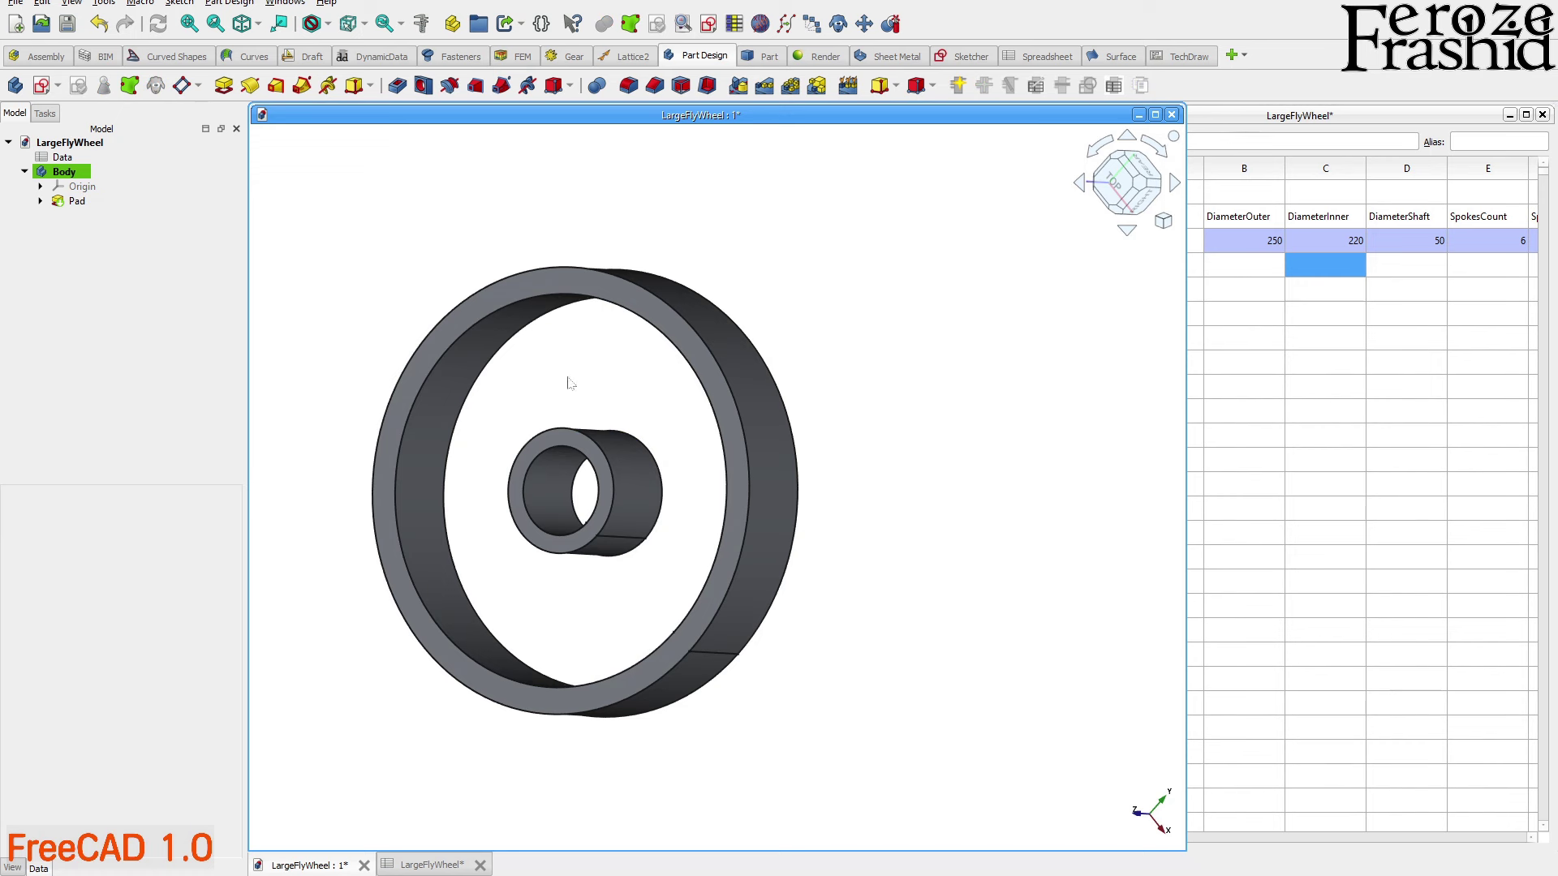
Show the wheel from the top and rename the pad as Perimeter
left_click(1115, 180)
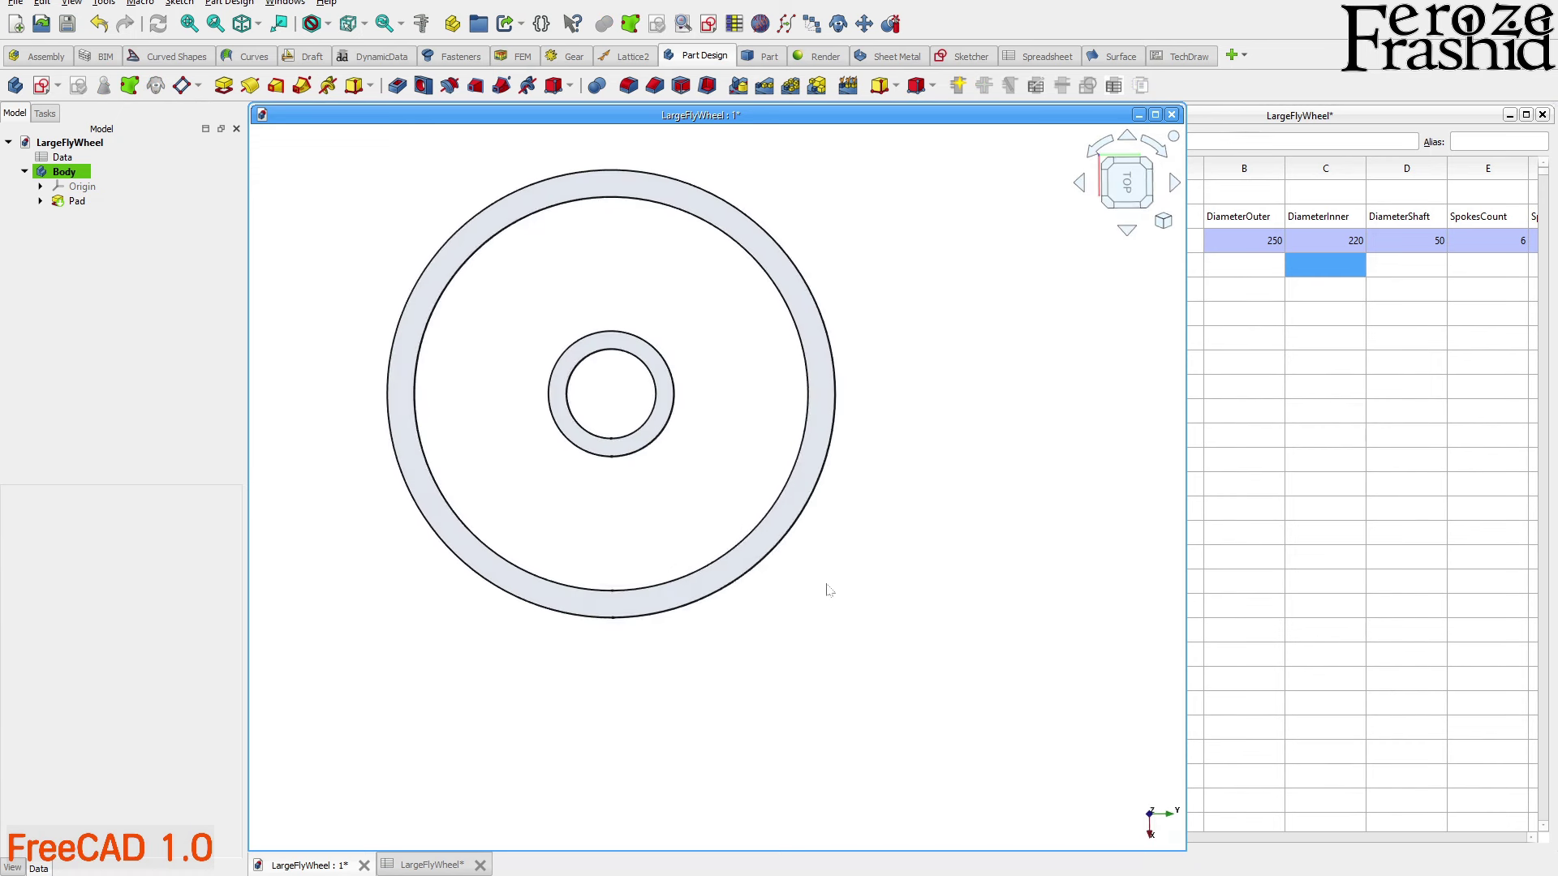
left_click(78, 201)
key("F2")
type("Perimeter")
key("Return")
left_click(102, 296)
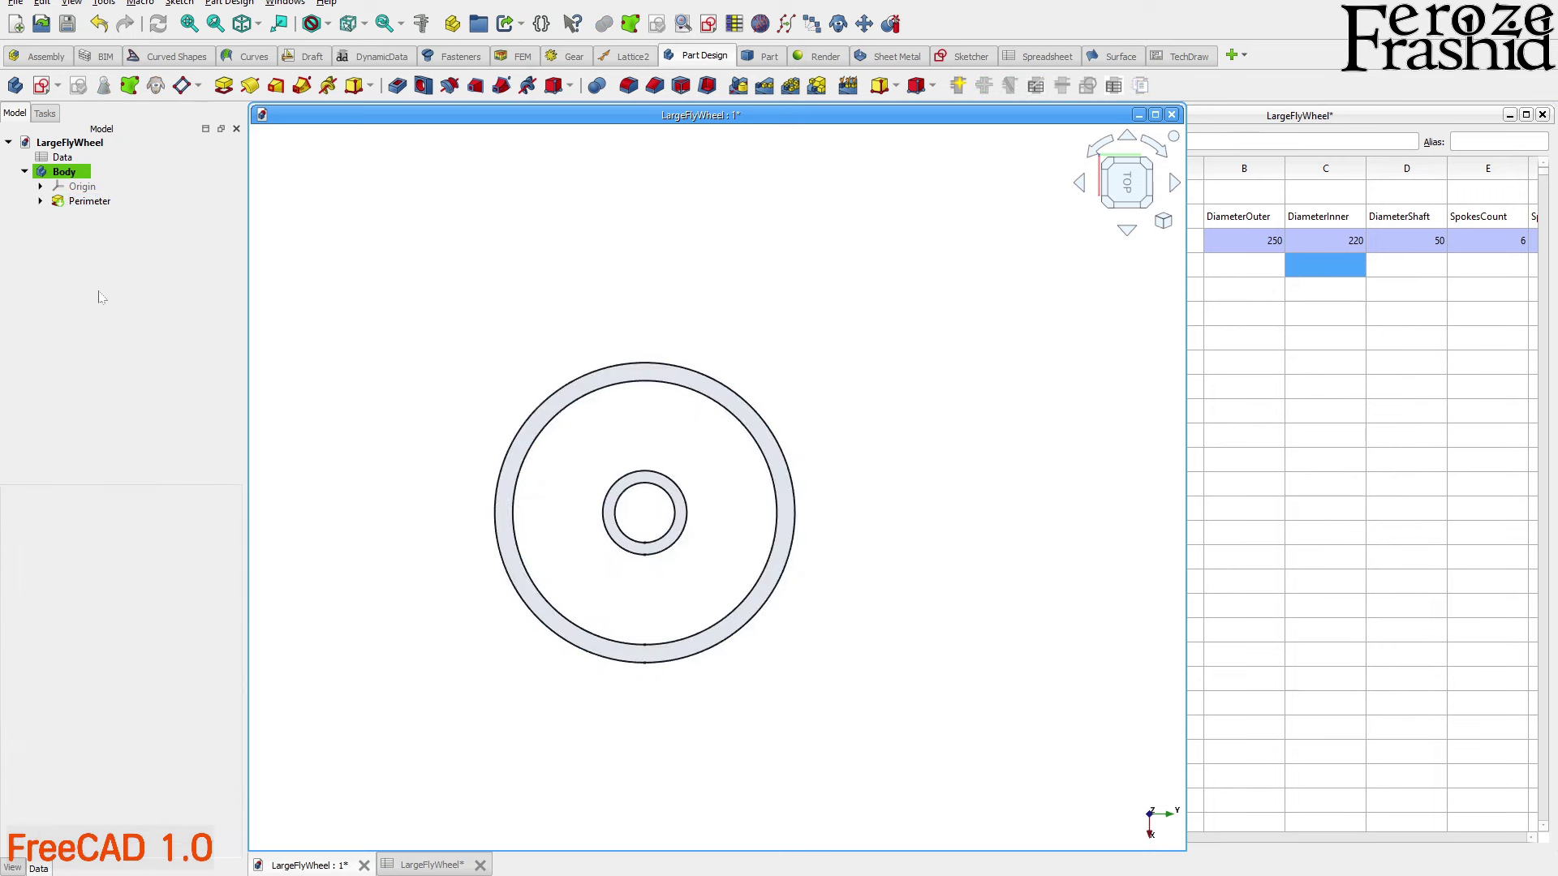
Start a sketch on the XY plane and draw a closed four-sided spoke outline overlapping the hub and the rim
left_click(43, 86)
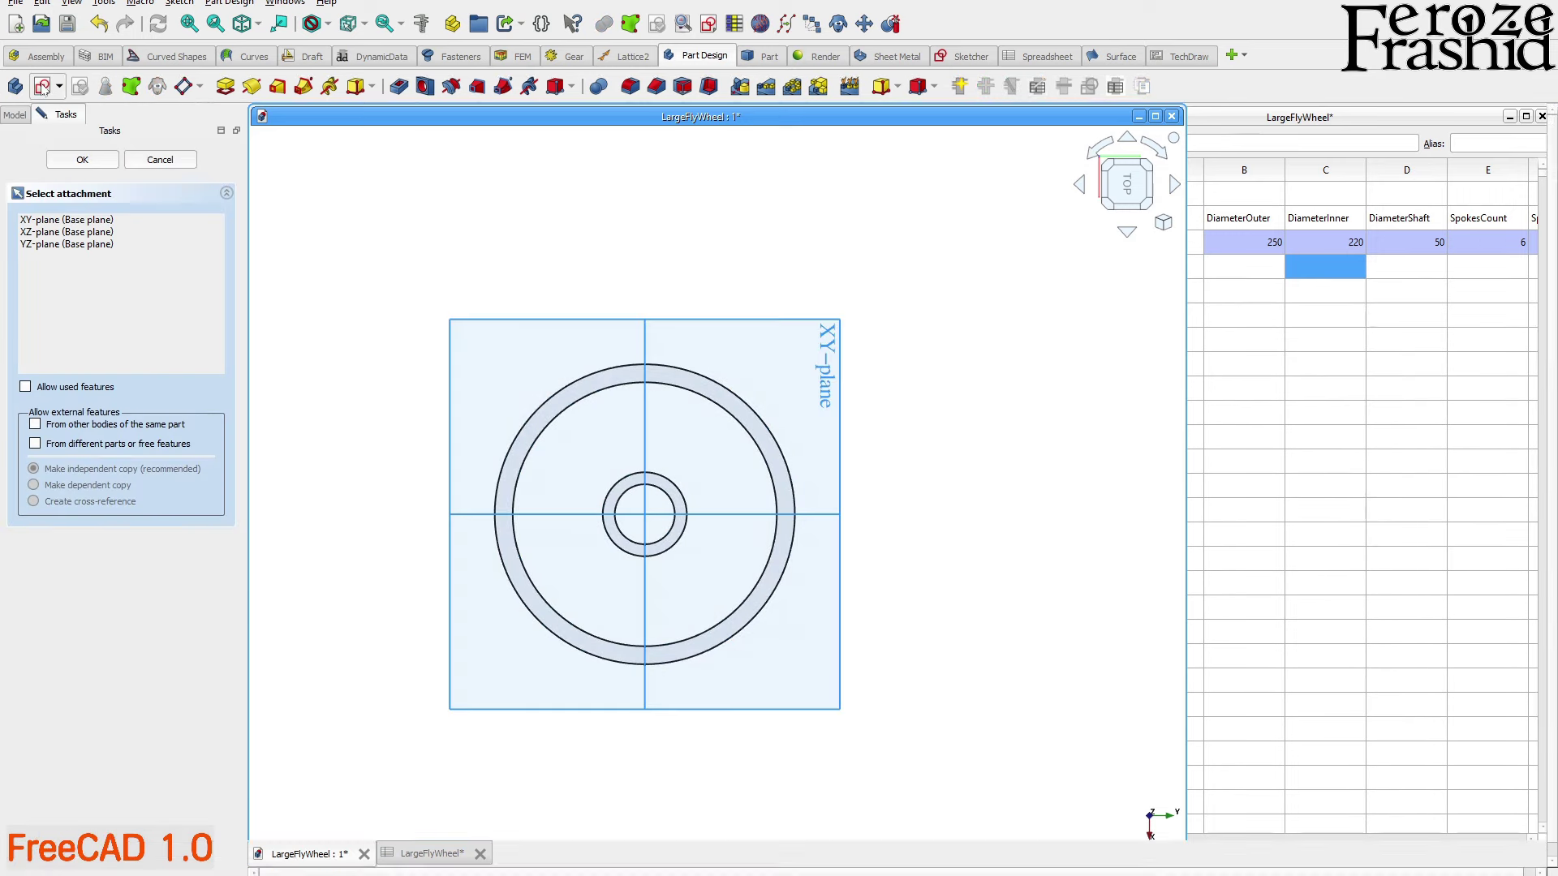
left_click(832, 384)
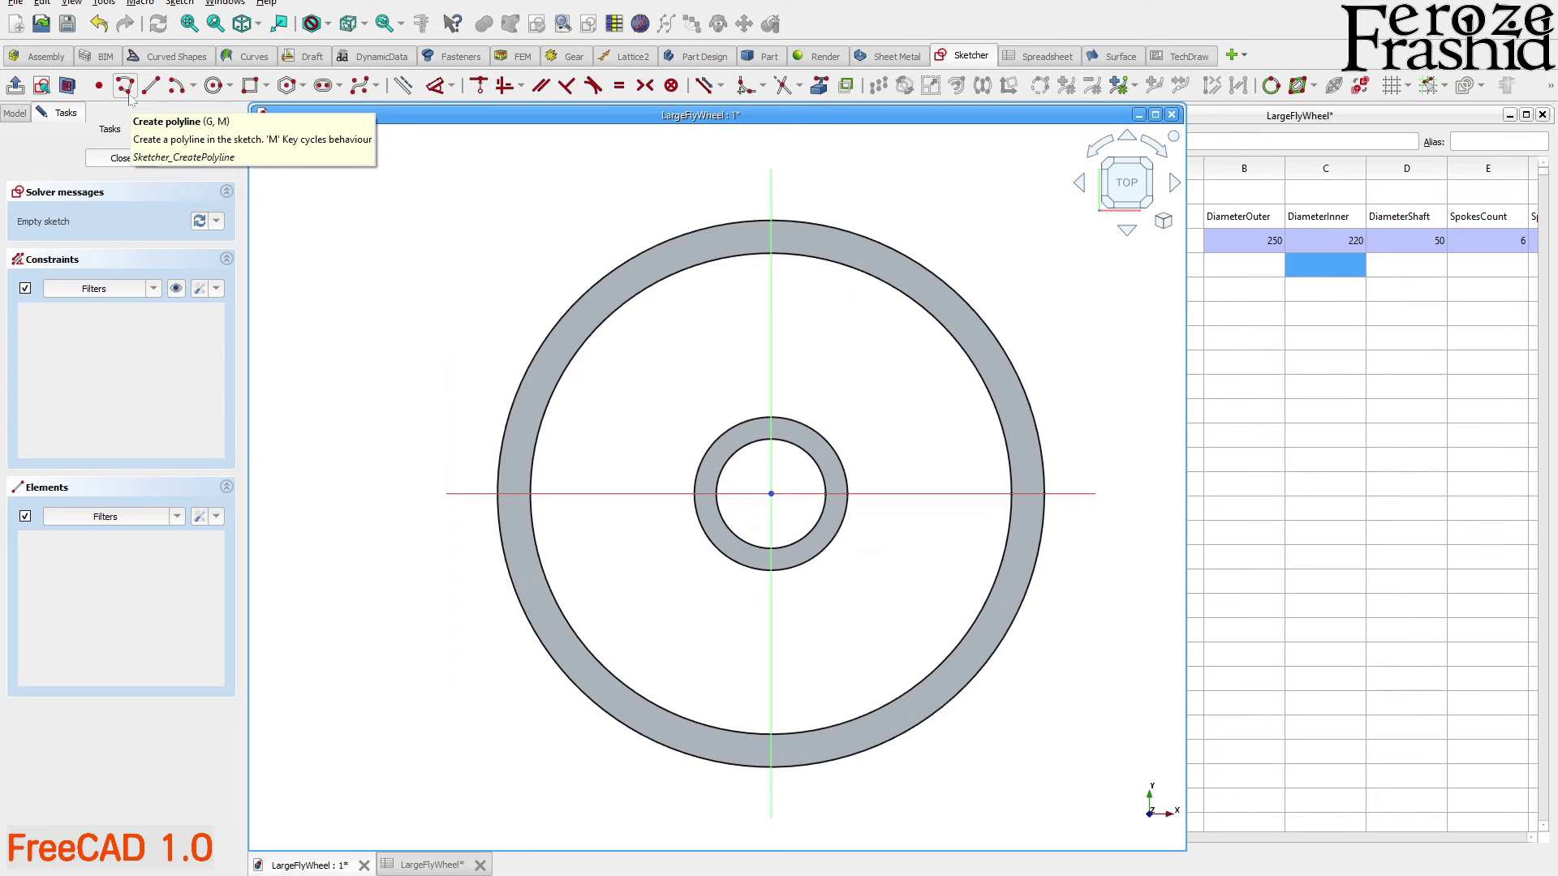
left_click(126, 87)
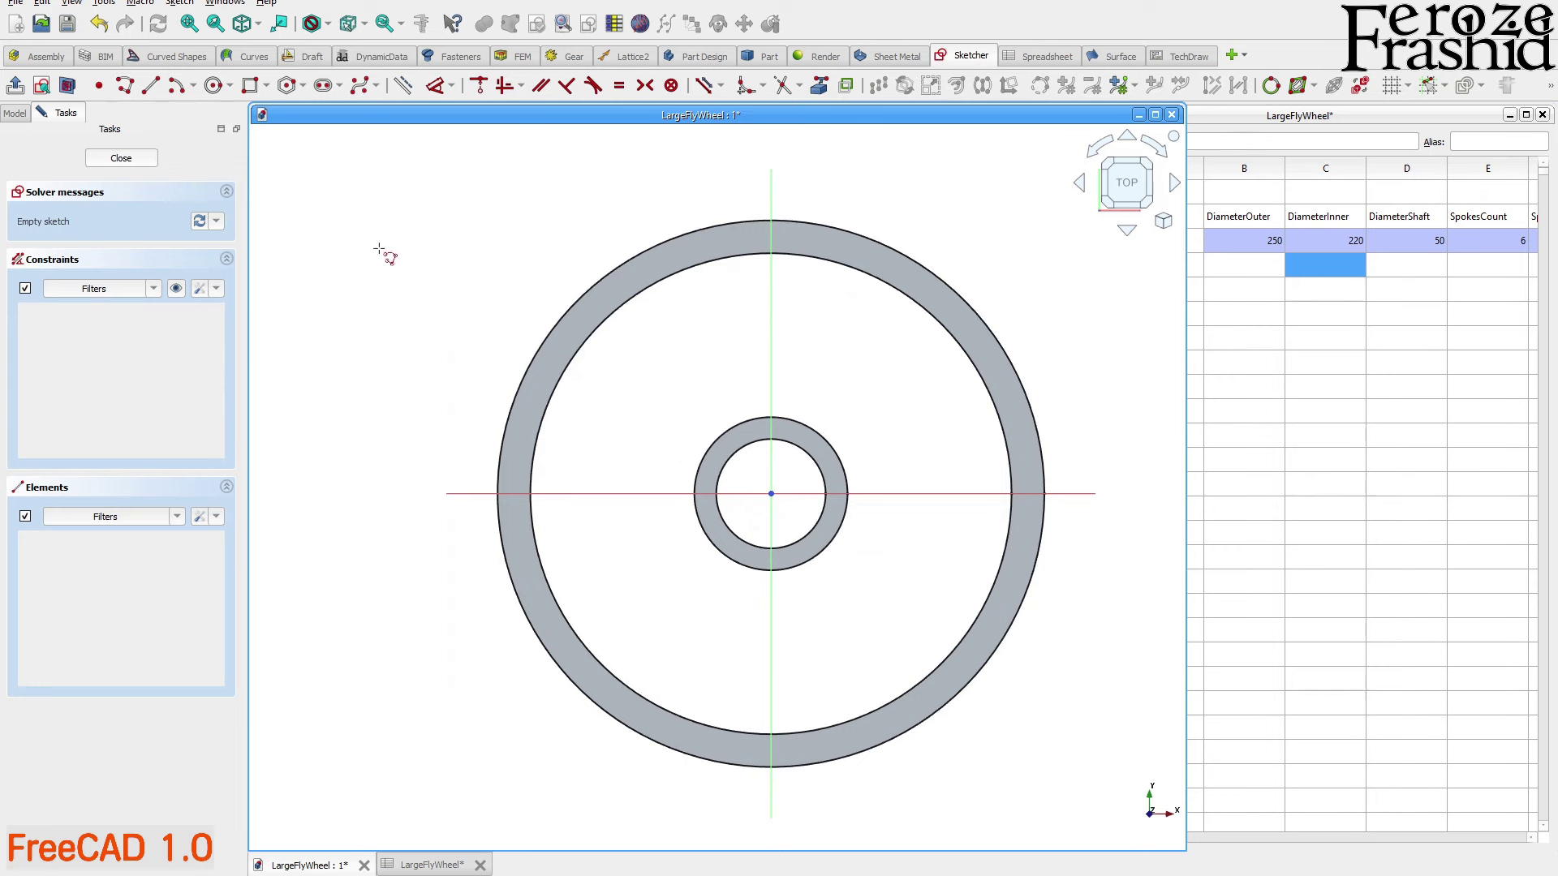
scroll(740, 490, "down", 2)
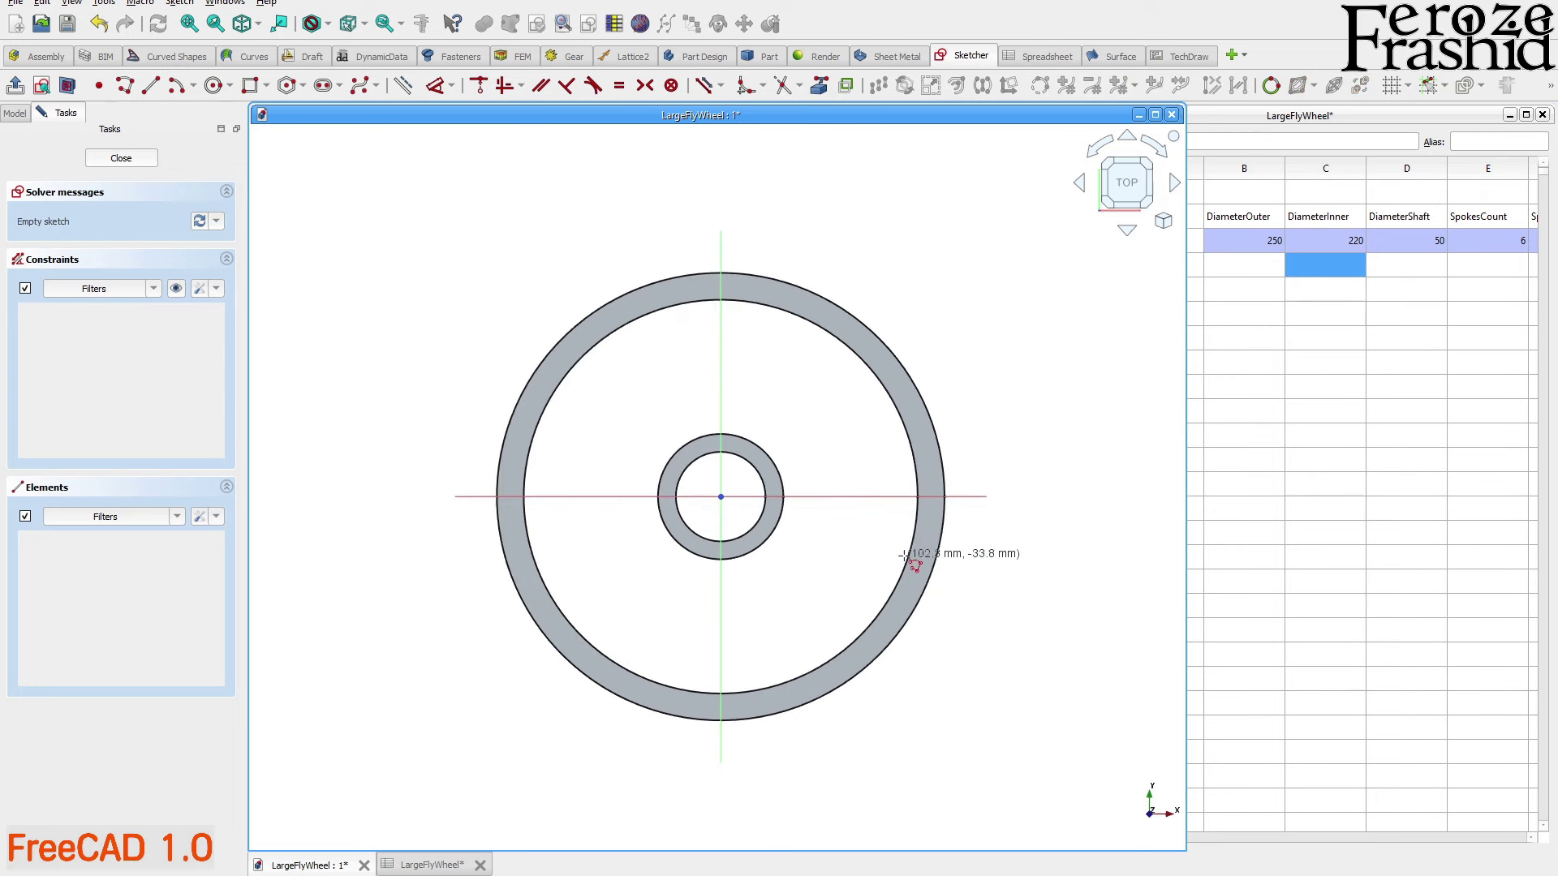
scroll(772, 487, "up", 4)
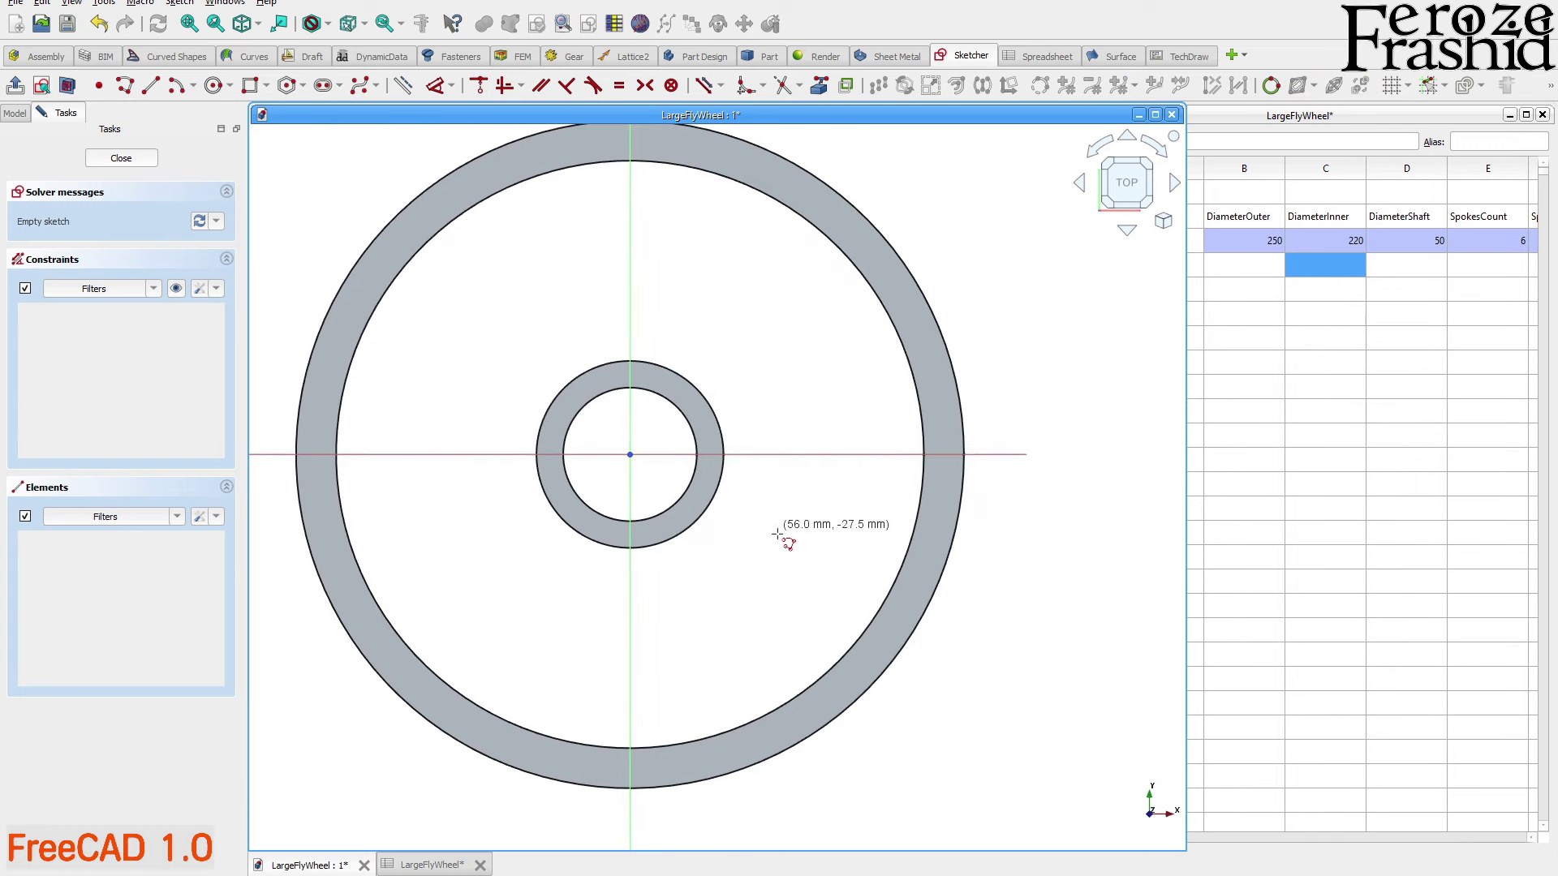
left_click(705, 431)
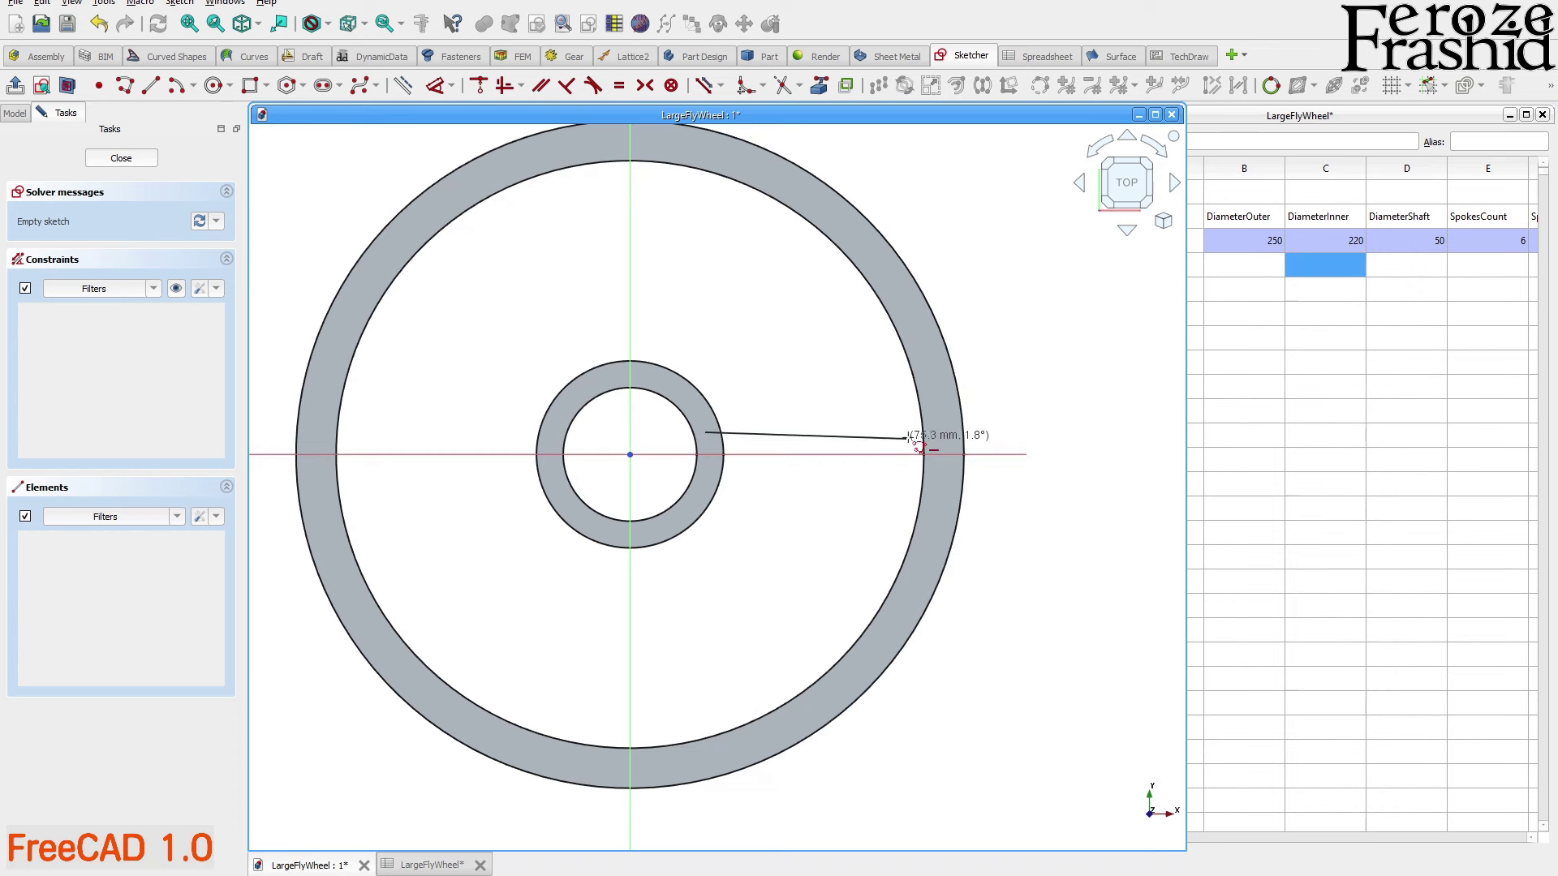
left_click(929, 431)
left_click(932, 478)
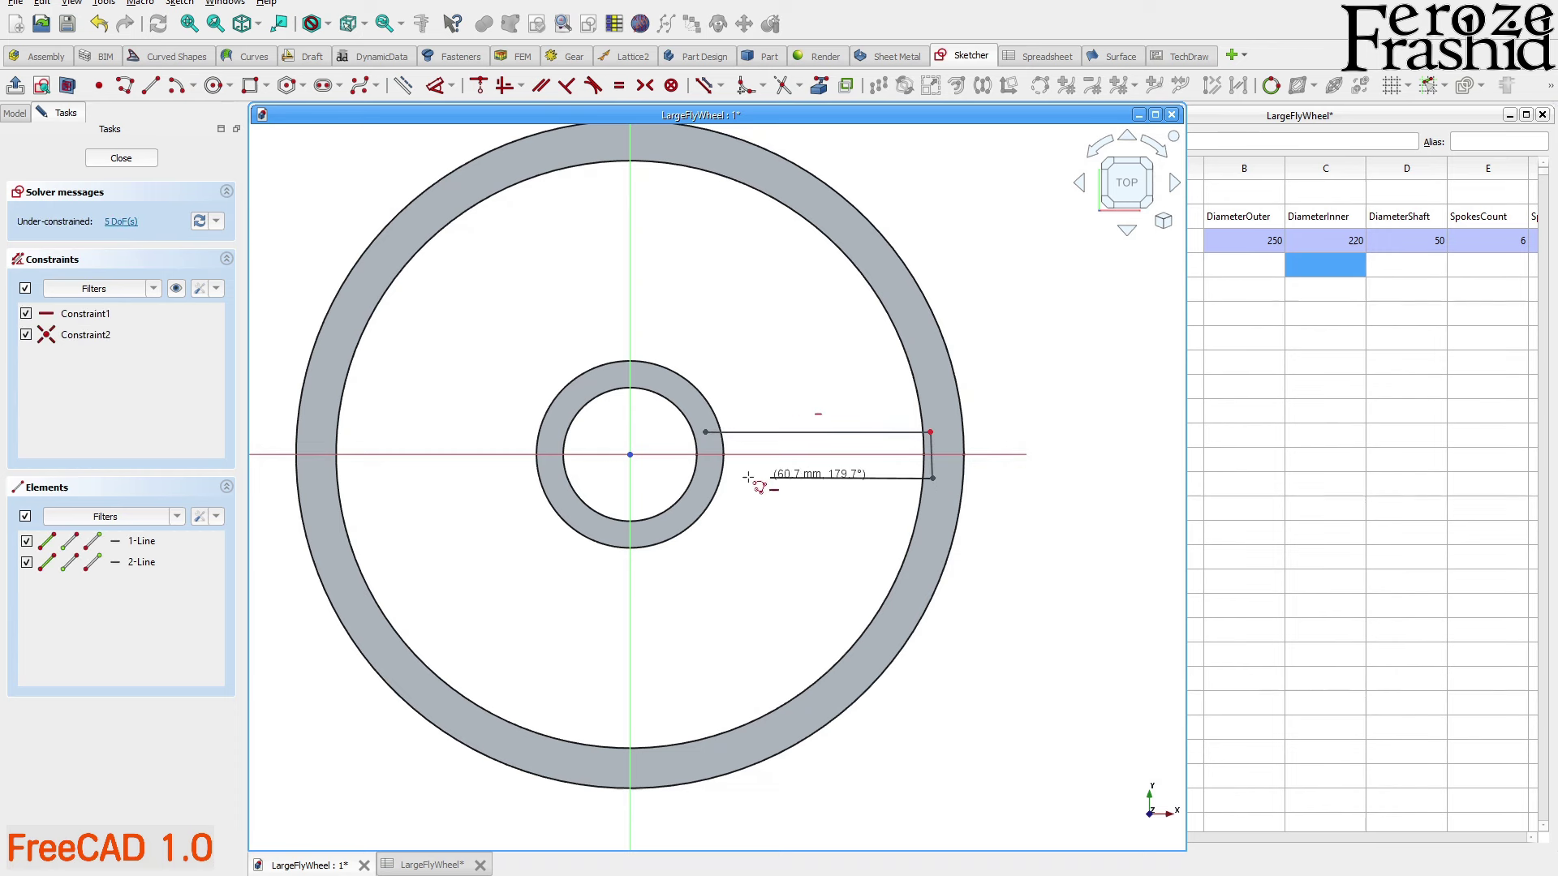
left_click(707, 478)
left_click(705, 431)
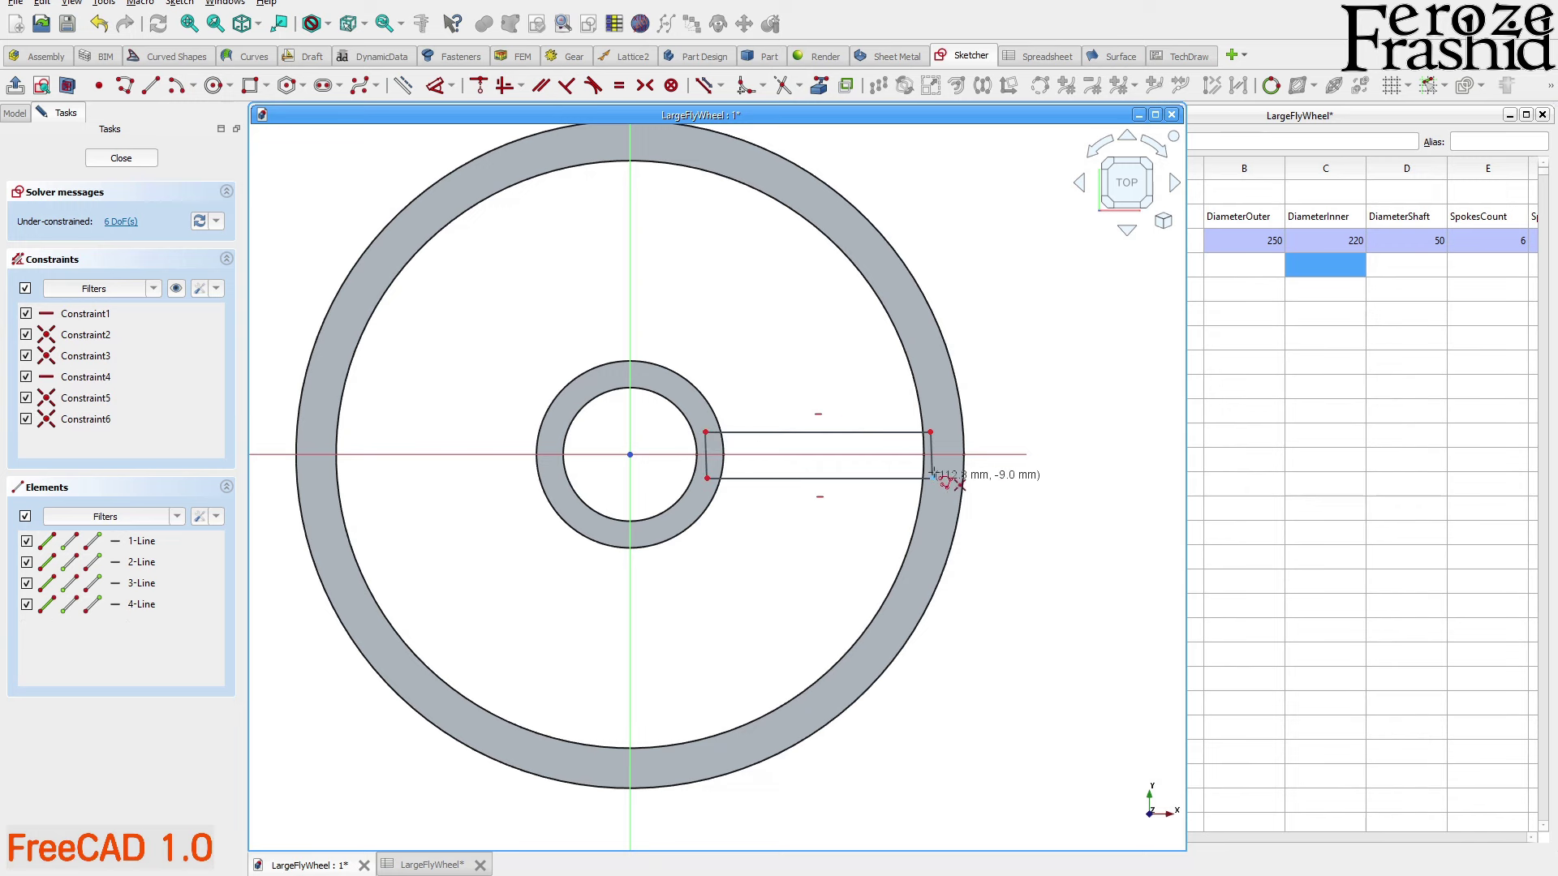
scroll(933, 477, "up", 3)
left_click_drag(933, 459, 955, 487)
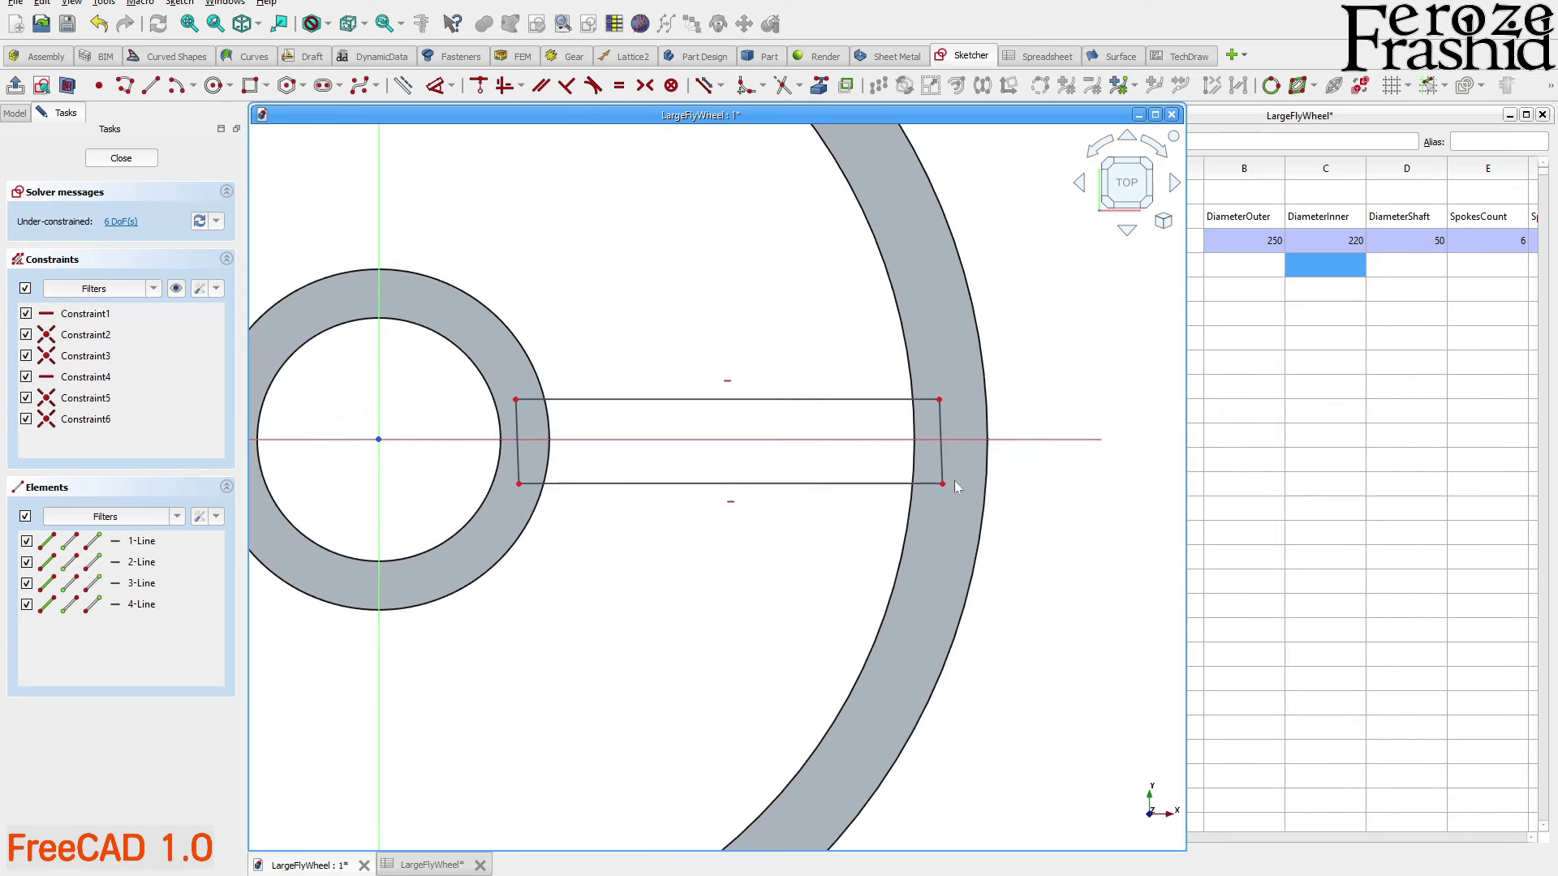
Delete the horizontal constraints from the two long edges of the spoke outline
left_click(731, 505)
left_click(729, 386, "ctrl")
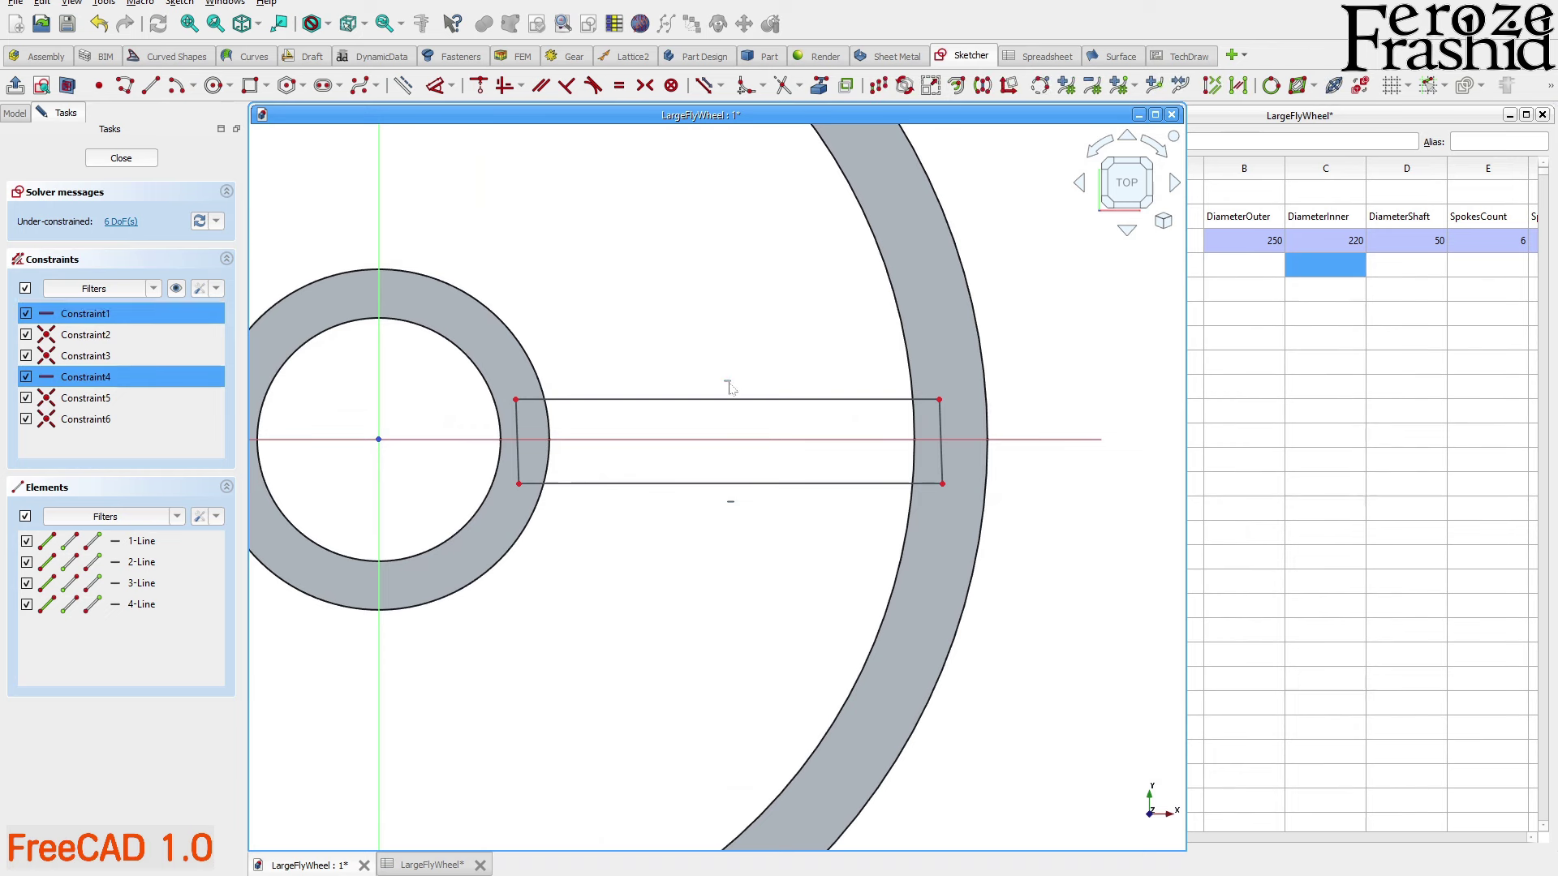
key("Delete")
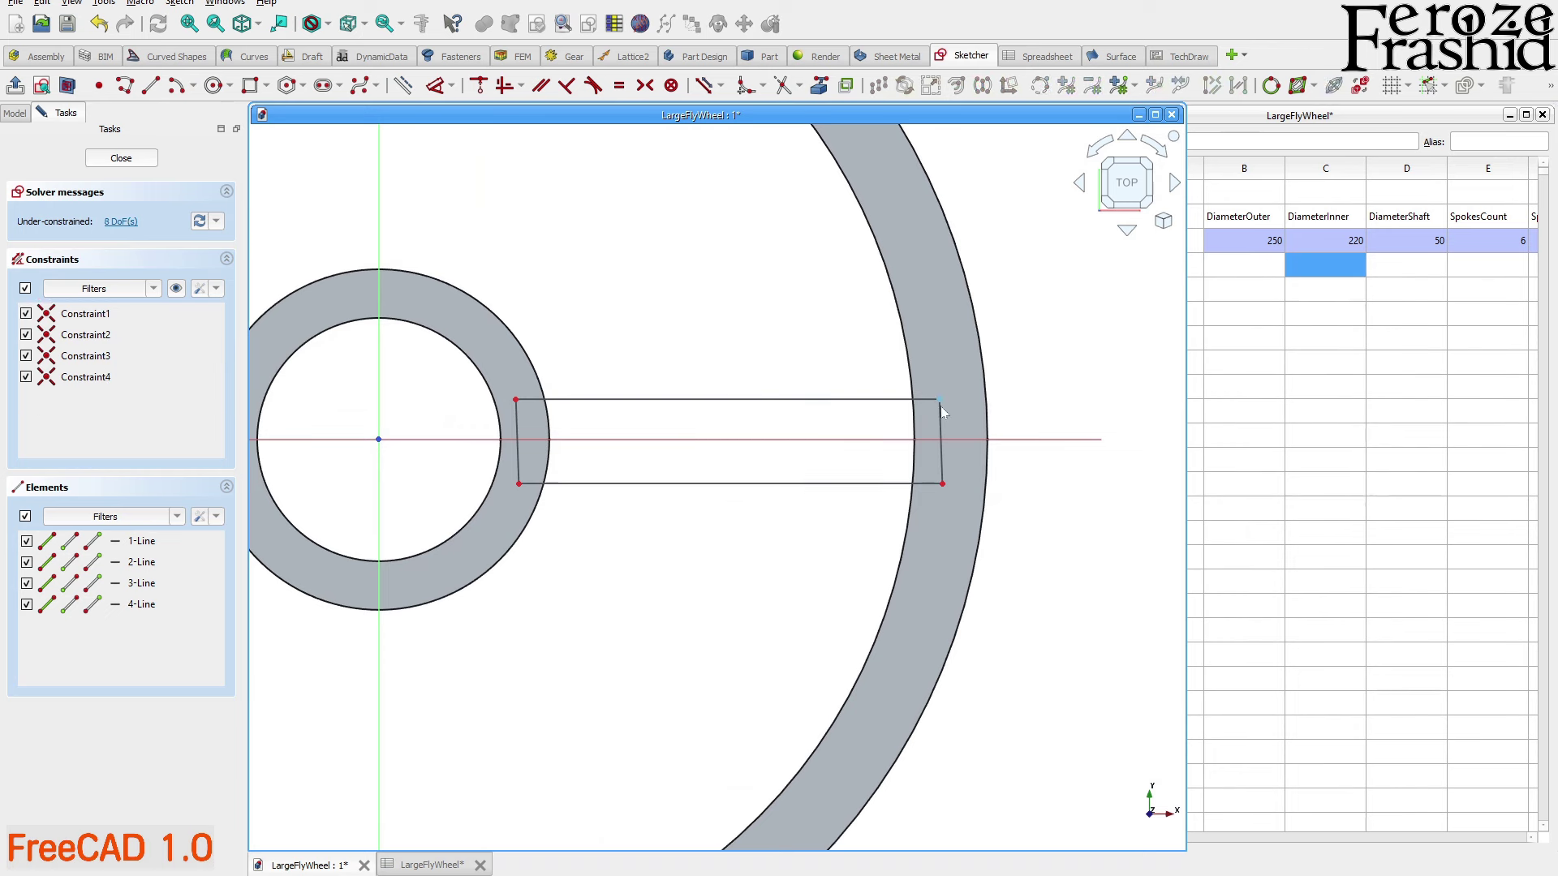
Constrain the two rim-side corners of the spoke outline symmetric about the horizontal axis
left_click(939, 414)
left_click(941, 484)
left_click(991, 438)
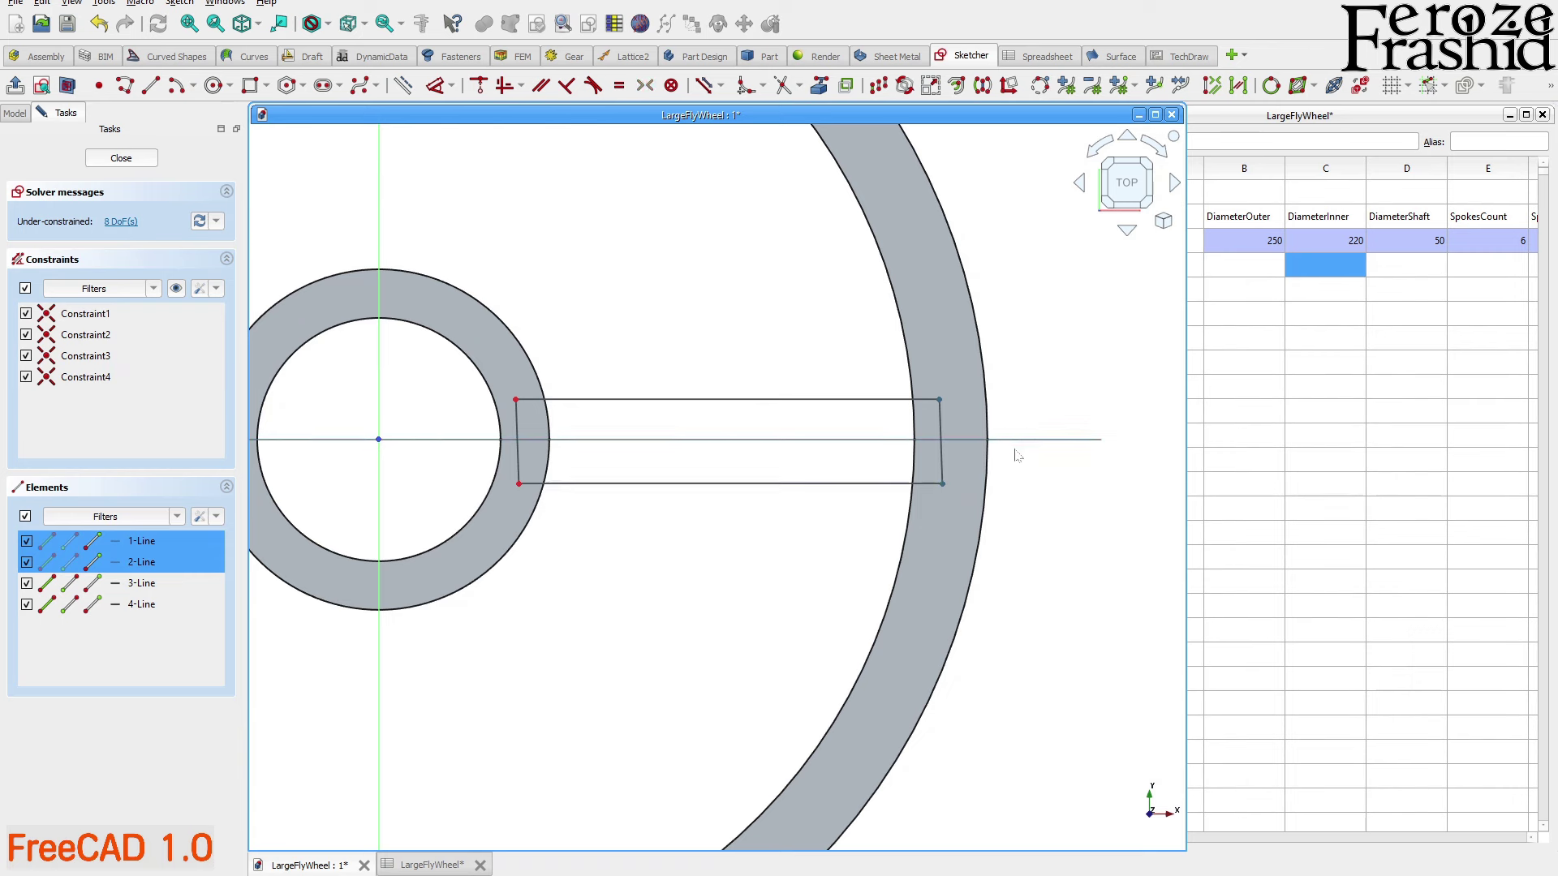
key("k")
key("s")
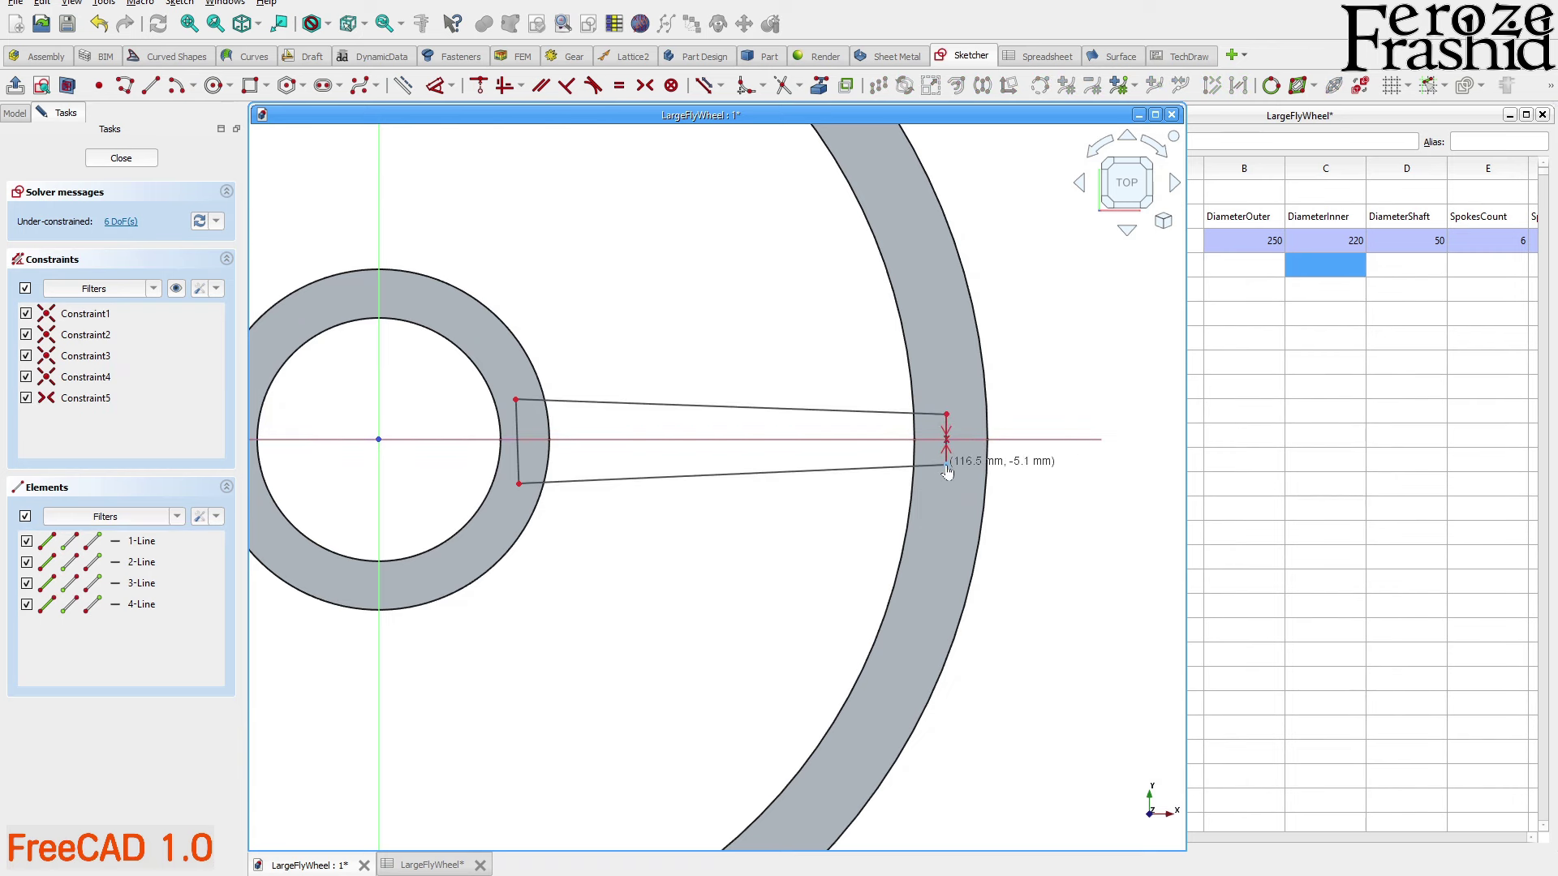
Dimension the rim-side end of the spoke vertically and set its width to 10 mm
scroll(949, 459, "up", 3)
left_click(946, 449)
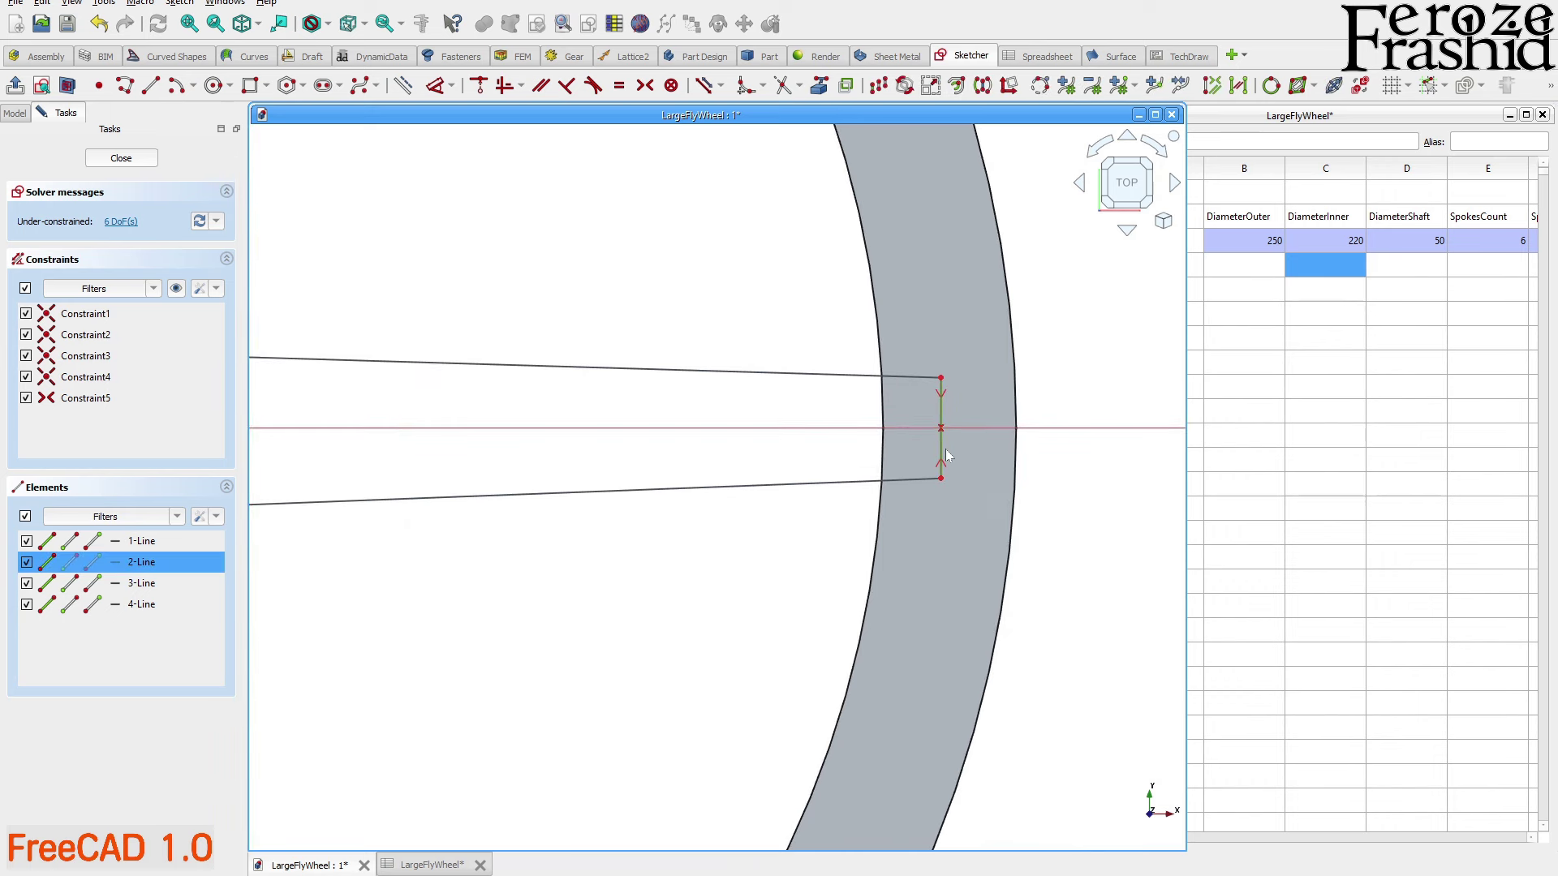
key("k")
key("s")
left_click(970, 403)
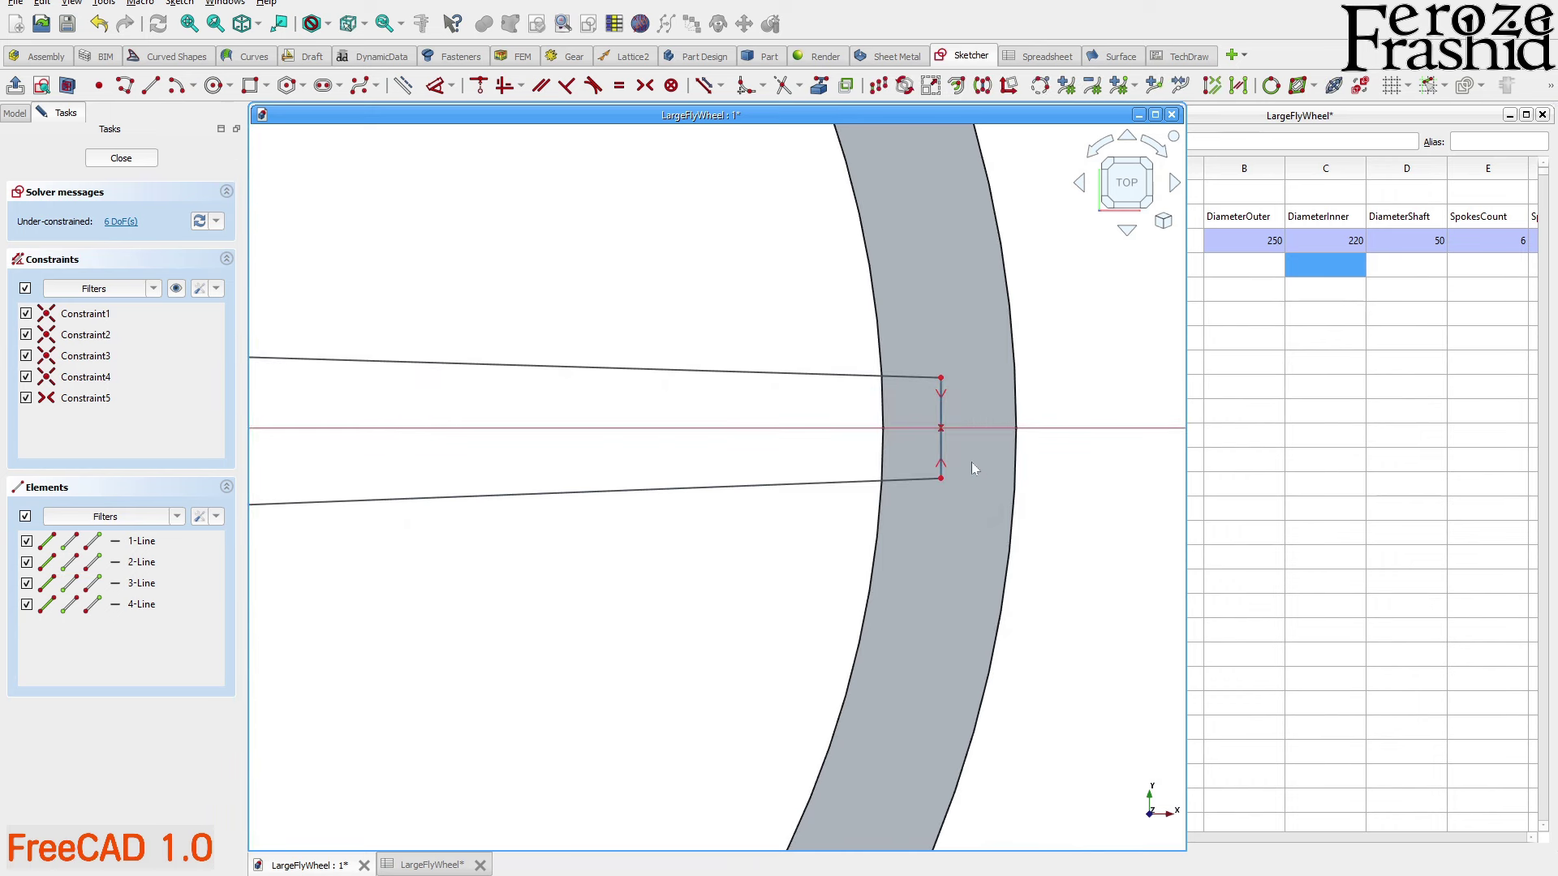
left_click(941, 451)
key("i")
left_click_drag(1016, 463, 1044, 463)
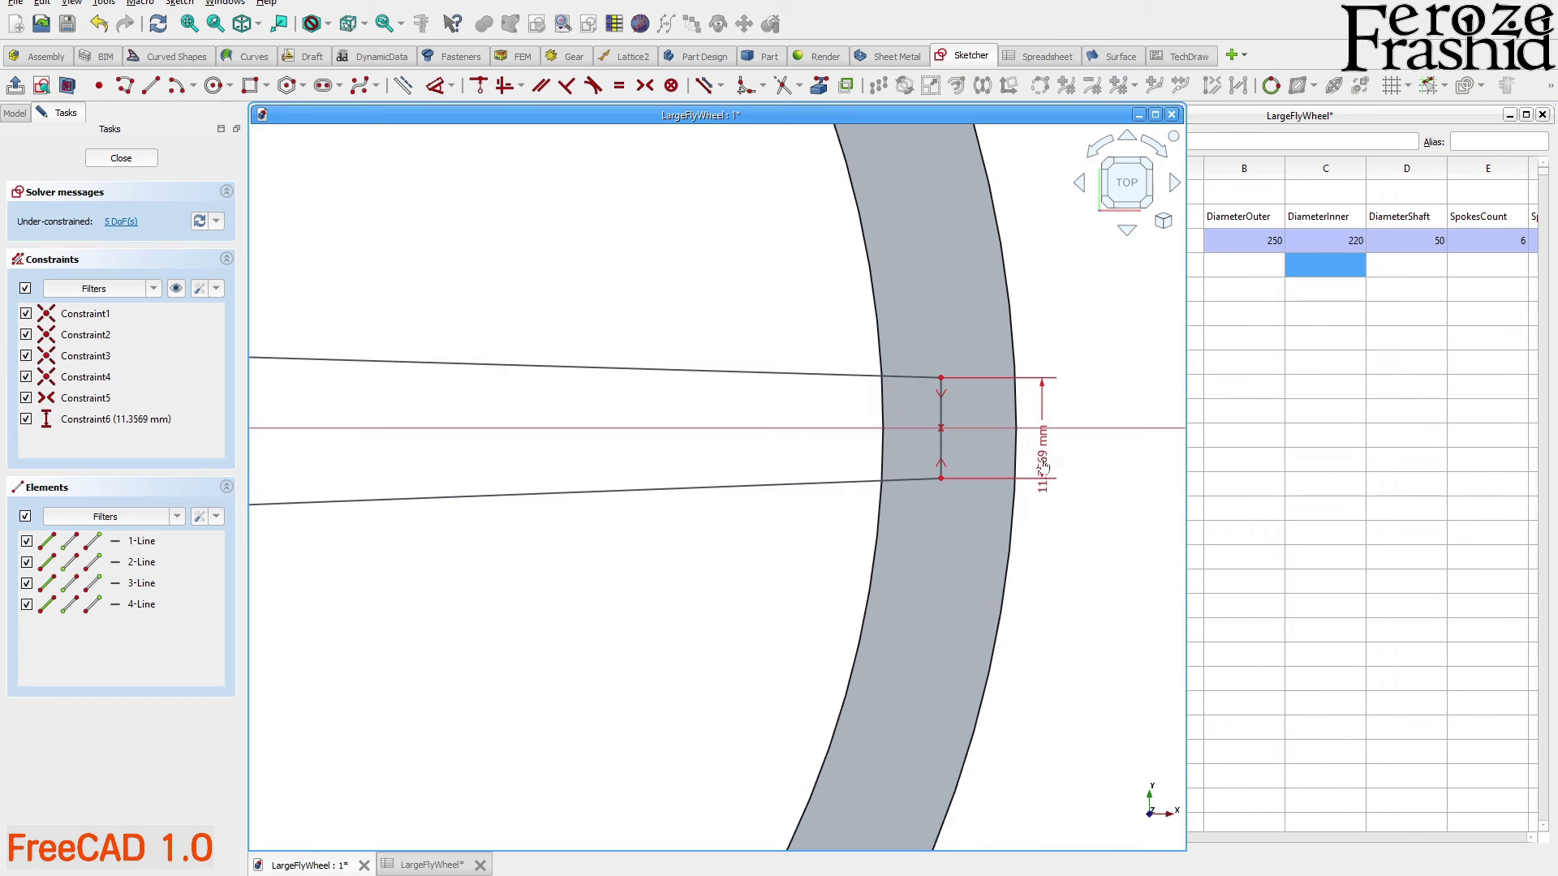
double_click(1045, 463)
type("10")
key("Return")
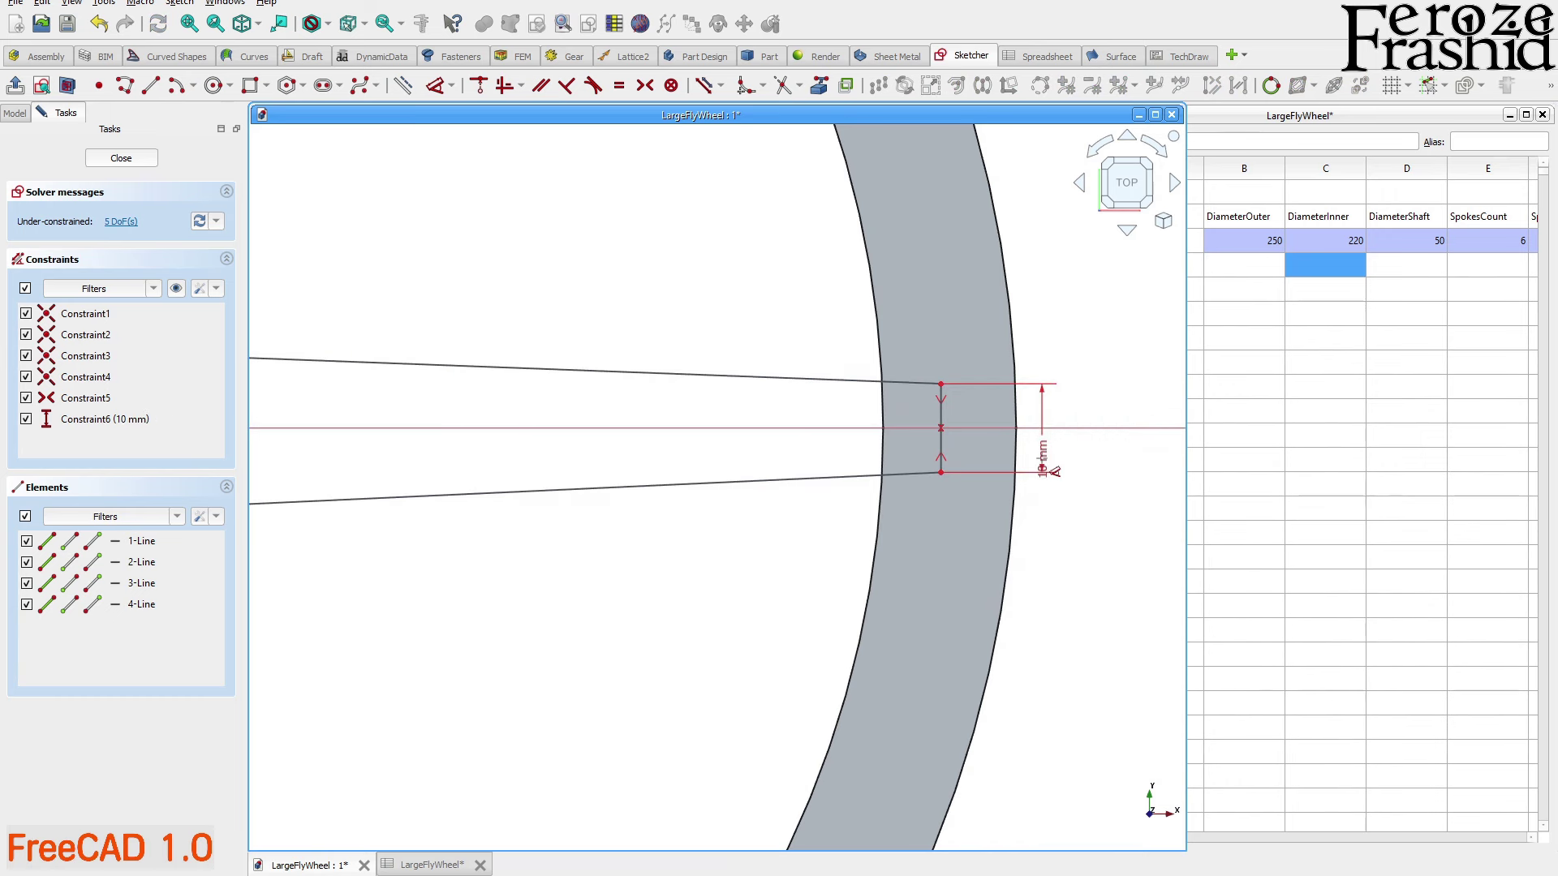
Dimension the hub-side end of the spoke vertically with a width of 20 mm
scroll(1053, 472, "down", 4)
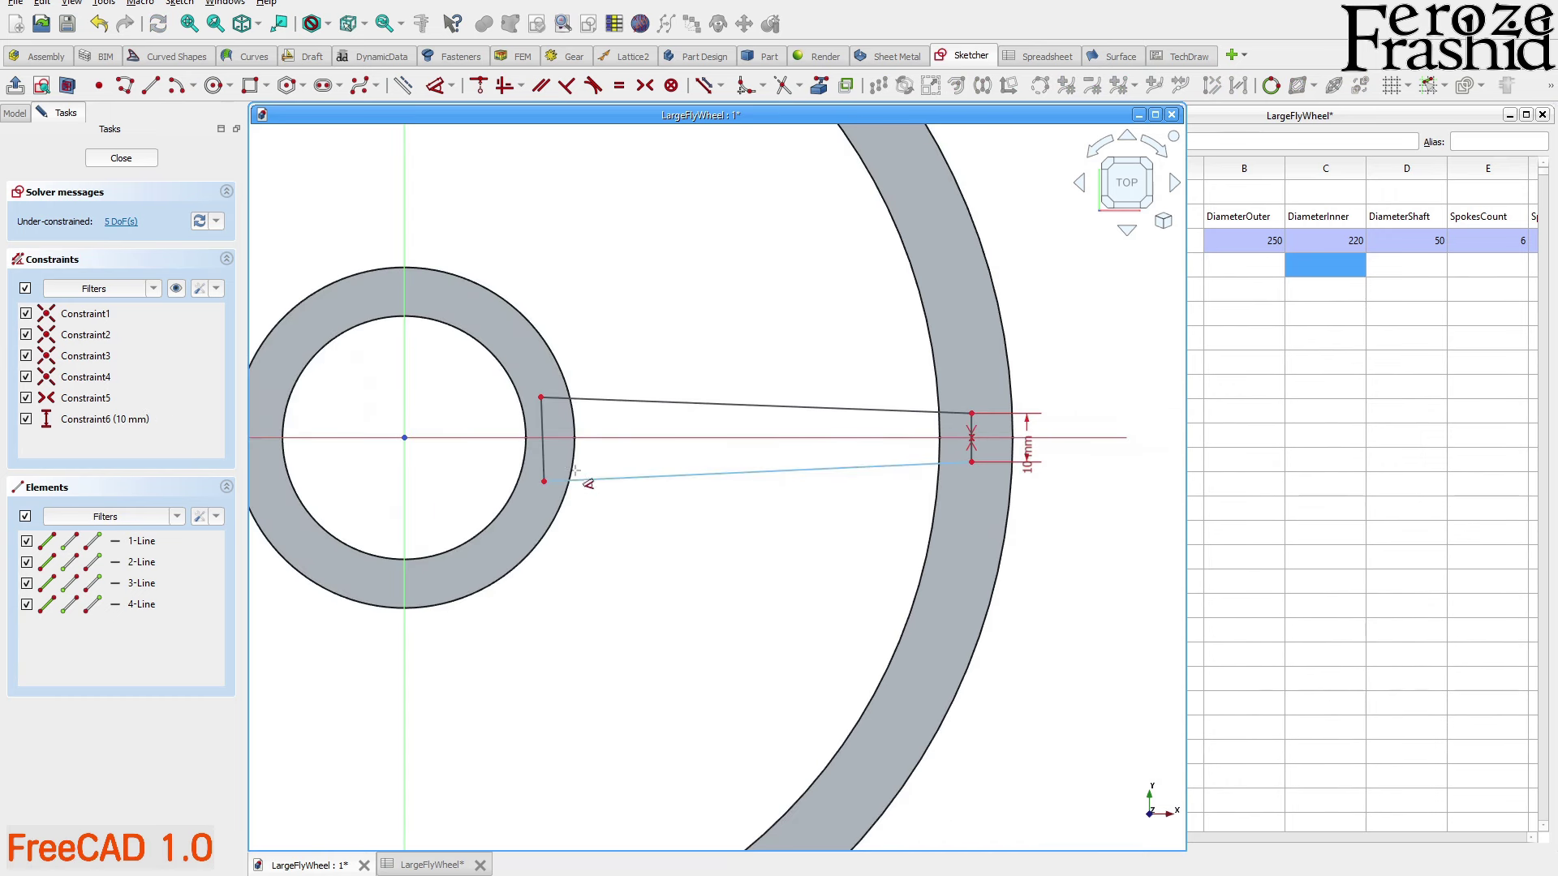
left_click(546, 461)
left_click(507, 464)
type("20")
key("Return")
key("Escape")
Constrain the two hub-side corners of the spoke outline symmetric about the horizontal axis
left_click(544, 489)
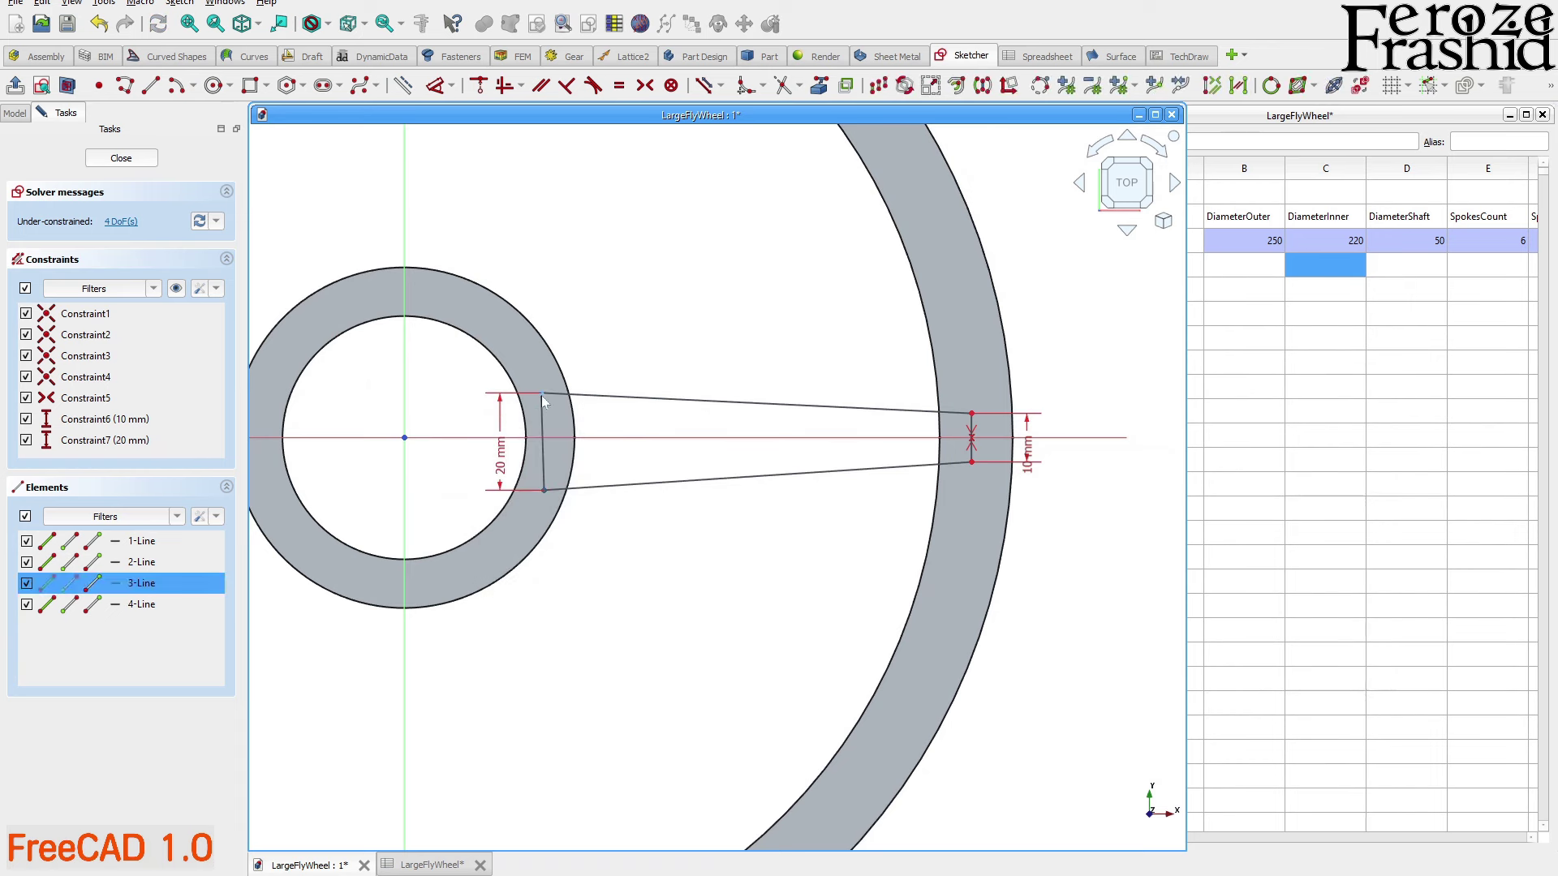
left_click(548, 395)
left_click(580, 441)
key("s")
key("s")
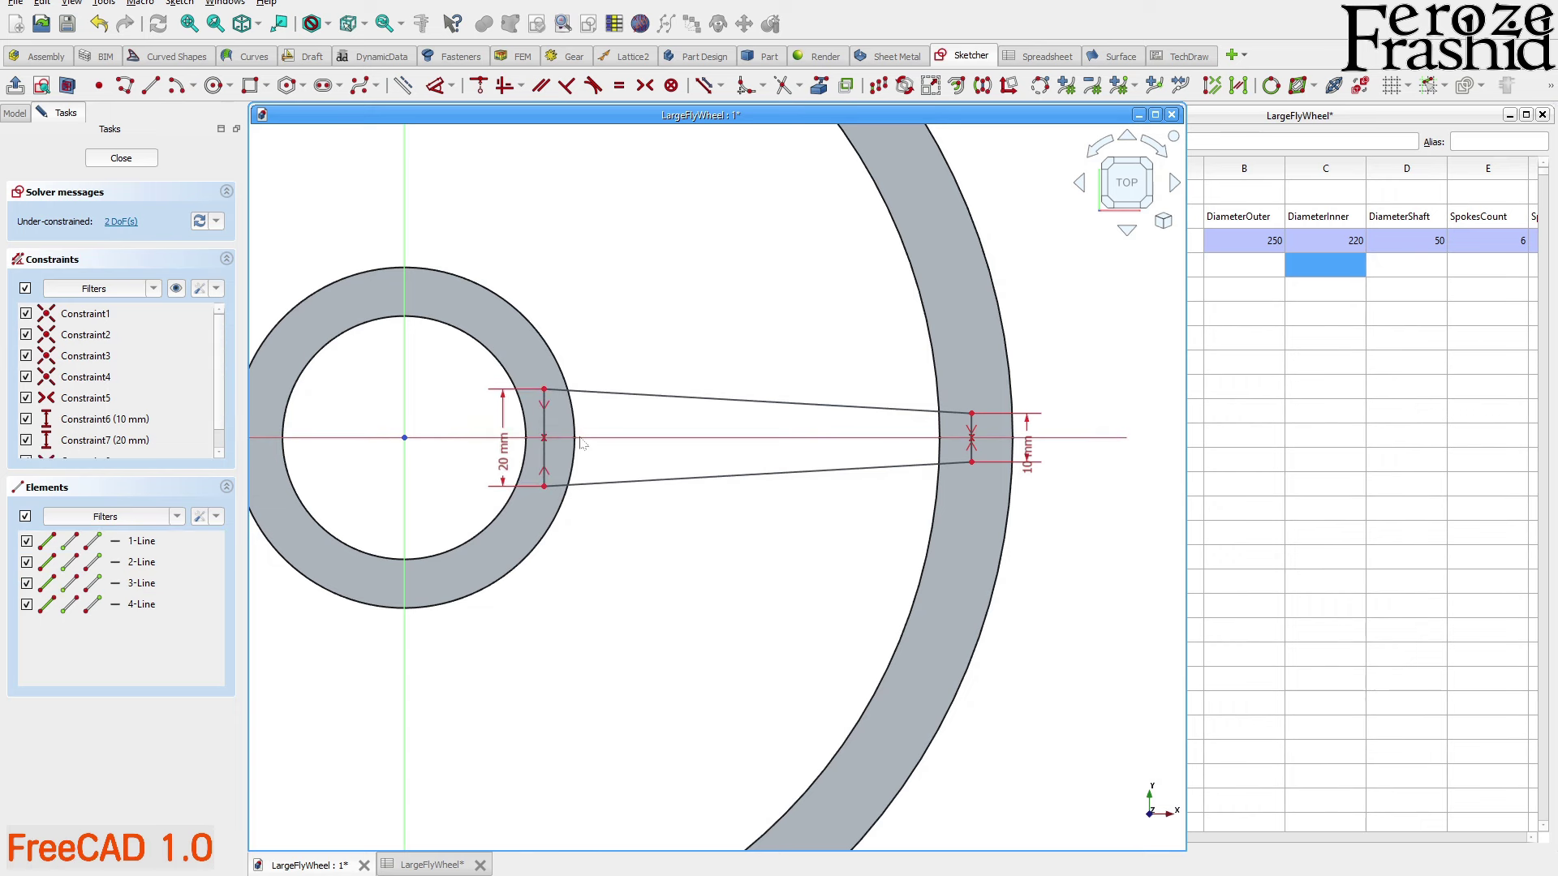
Set the horizontal distance from the wheel centre to the spoke's hub-side end to 28 mm
scroll(640, 609, "down", 1)
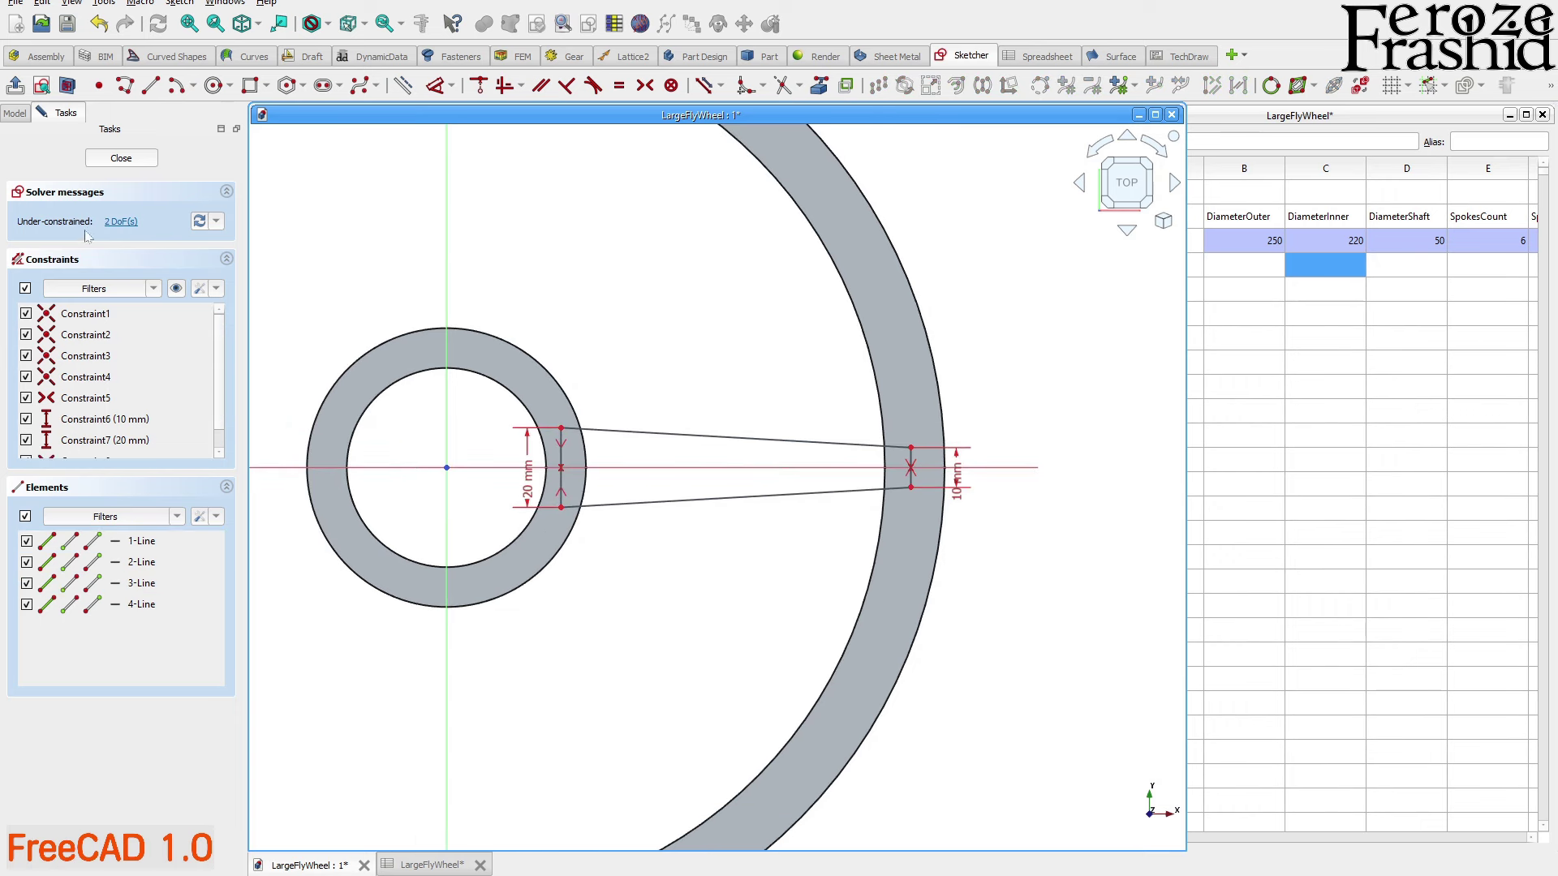
left_click(558, 428)
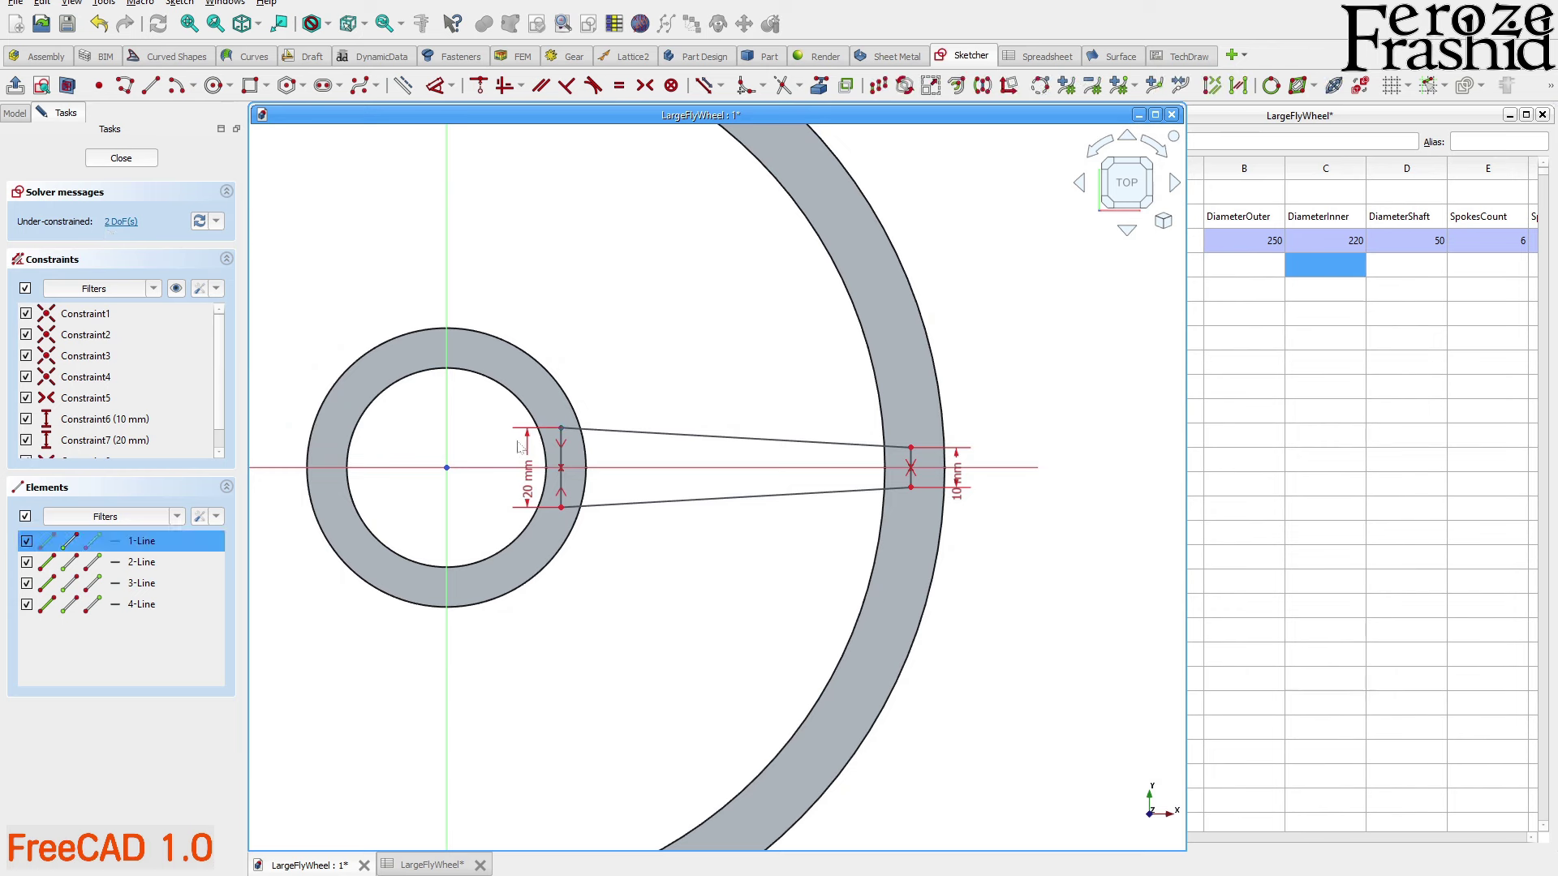
key("l")
key("h")
type("28")
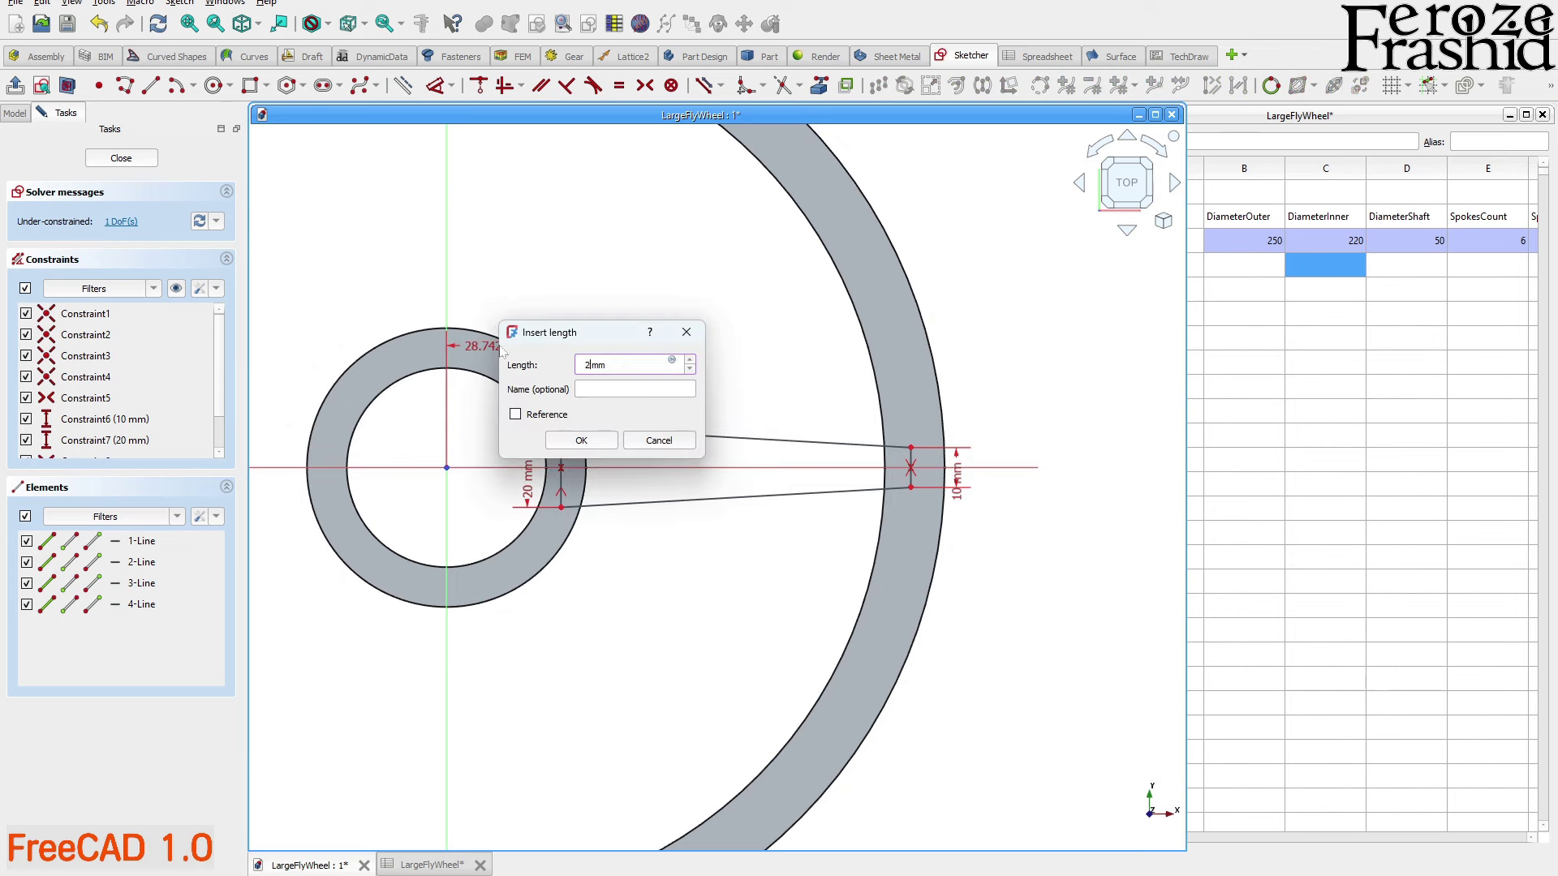
key("Return")
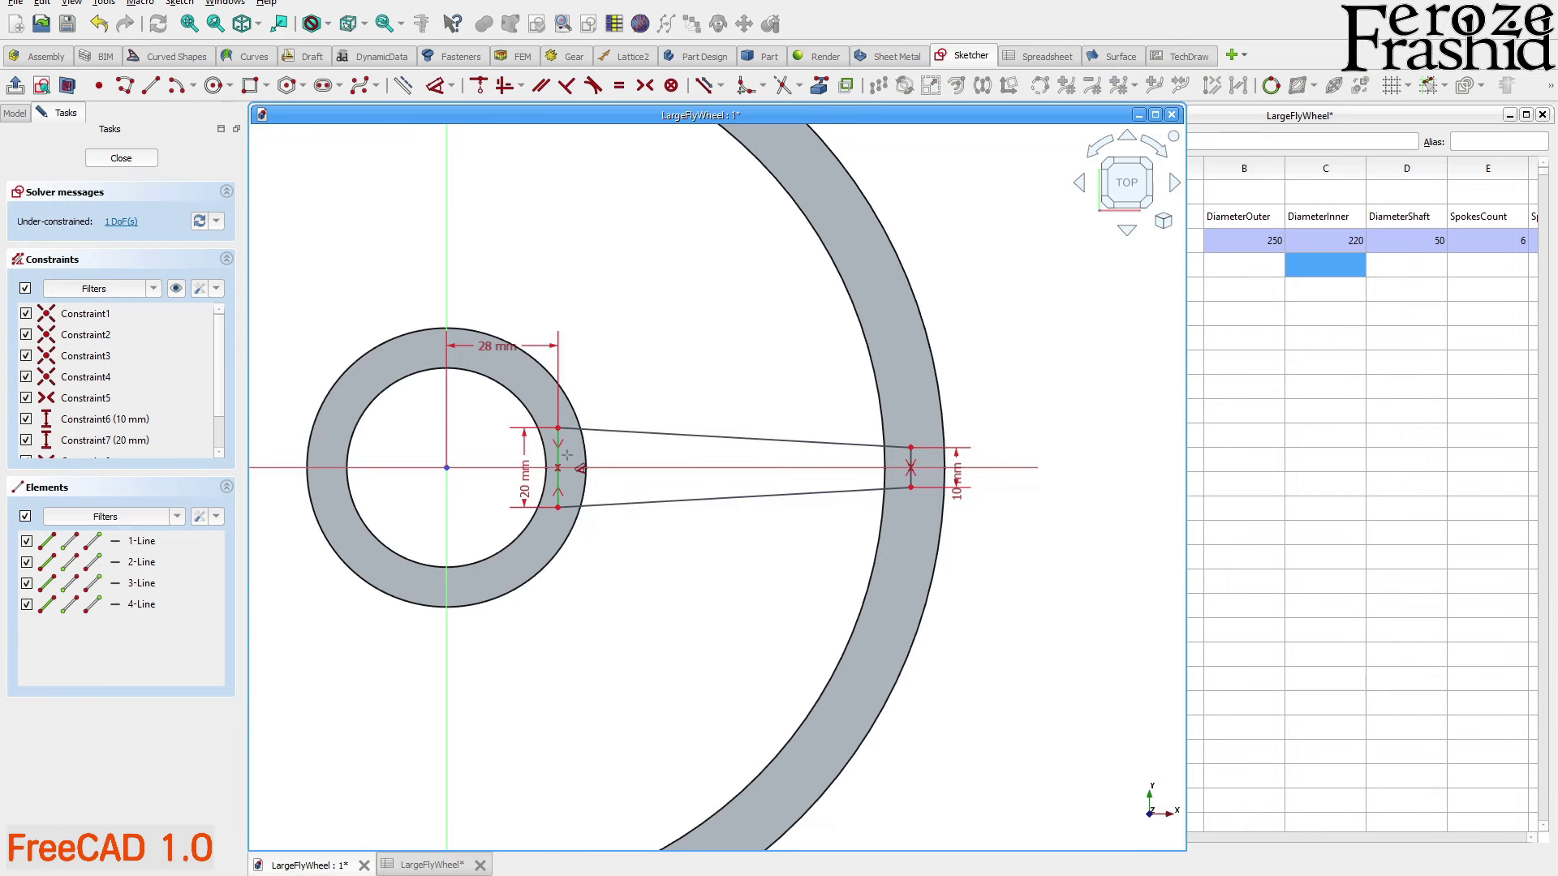
Set the horizontal distance from the wheel centre to the spoke's rim-side end to 116 mm
scroll(570, 455, "up", 2)
scroll(547, 433, "down", 2)
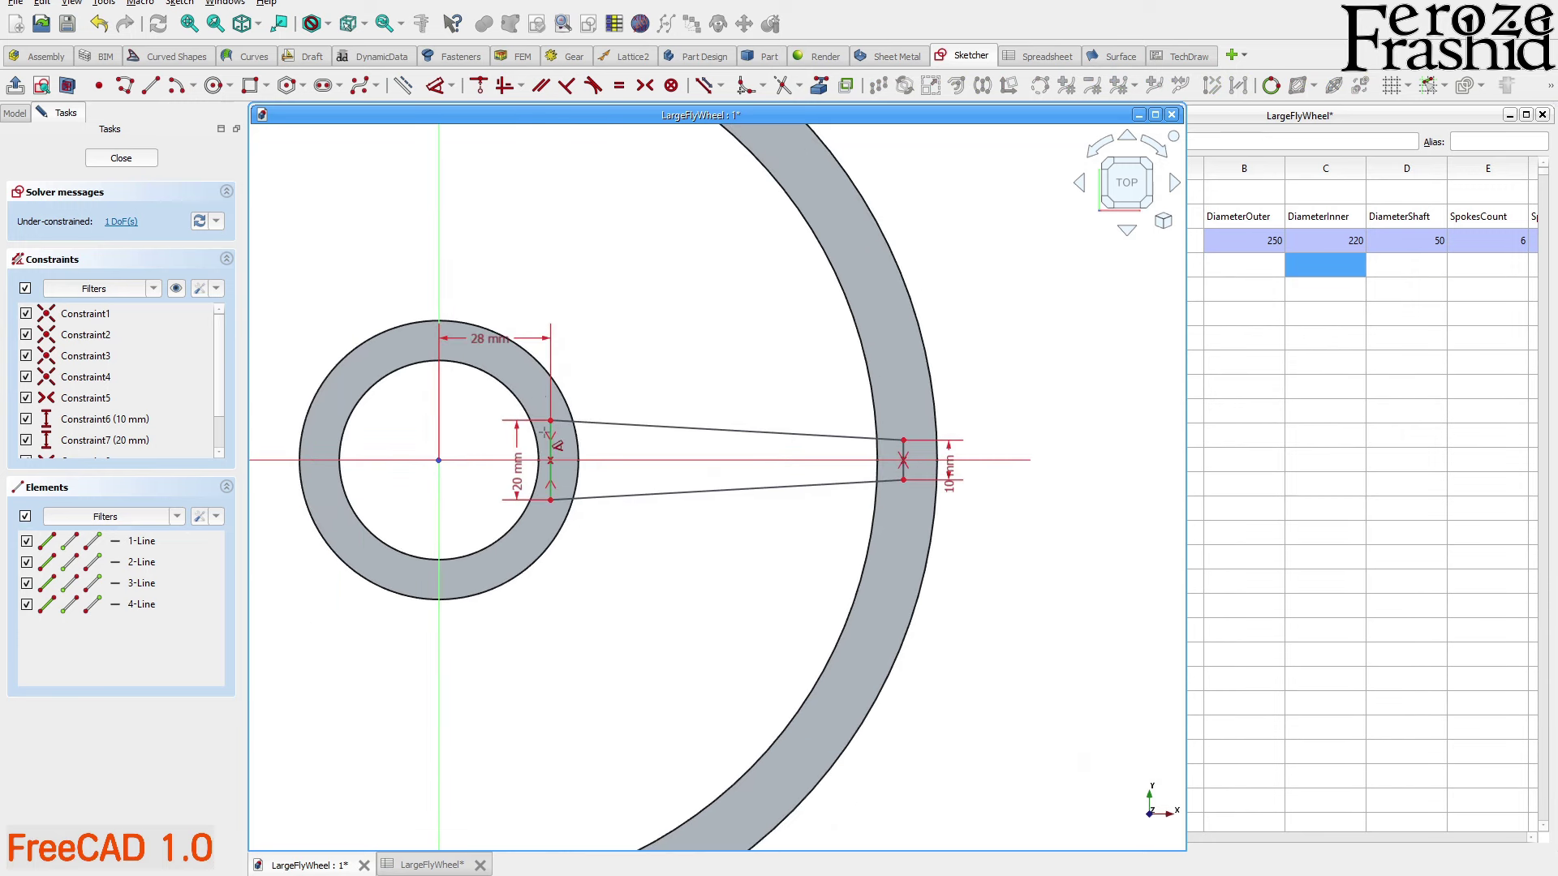
left_click(903, 440)
left_click(902, 395)
left_click(896, 403)
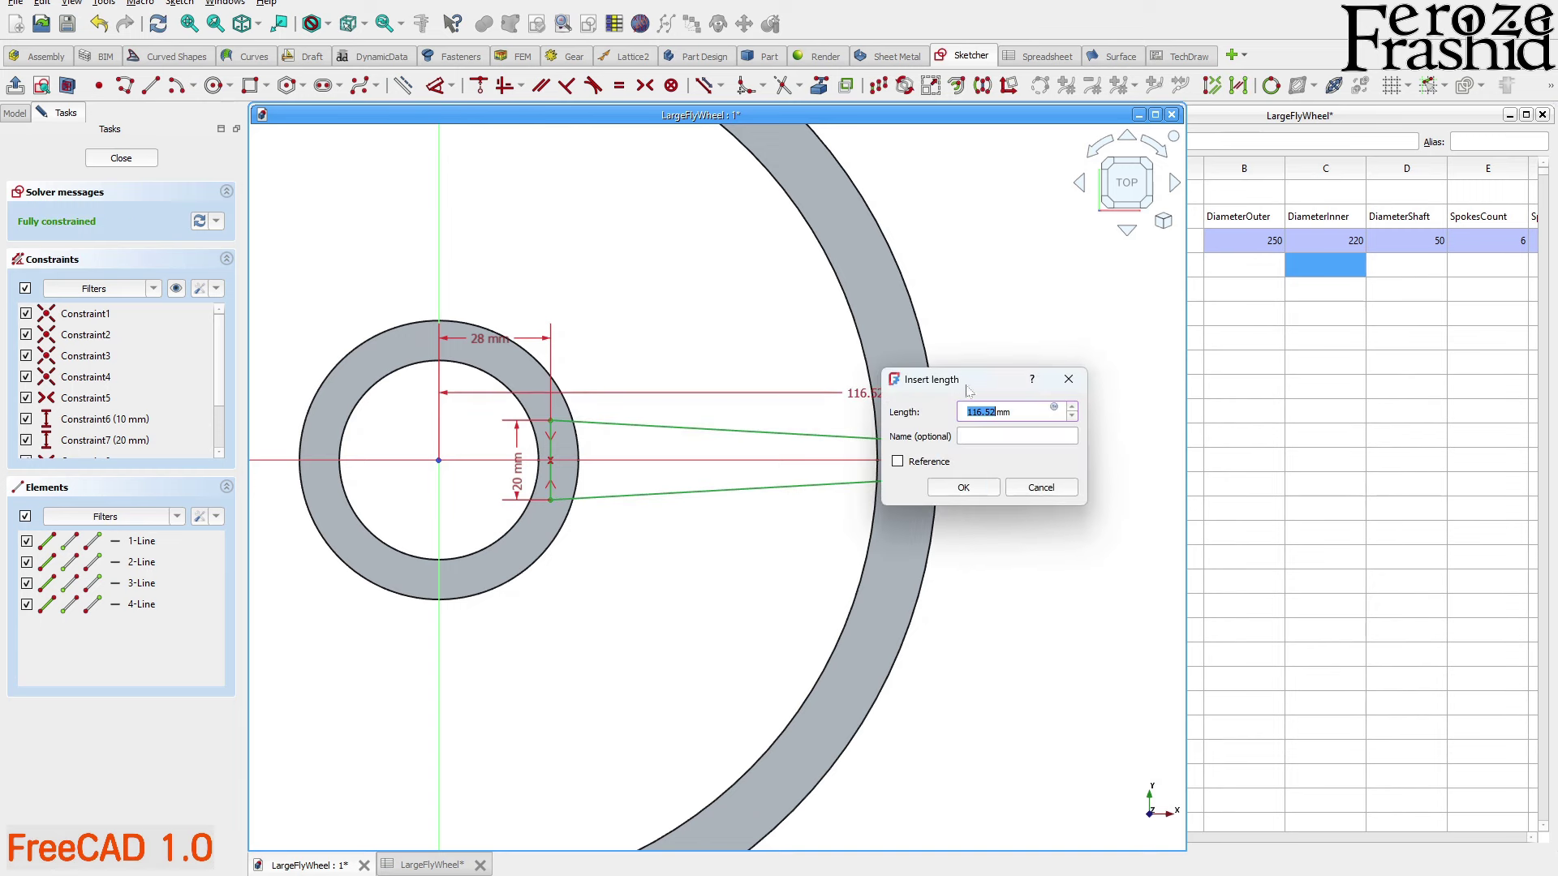
type("116")
key("Return")
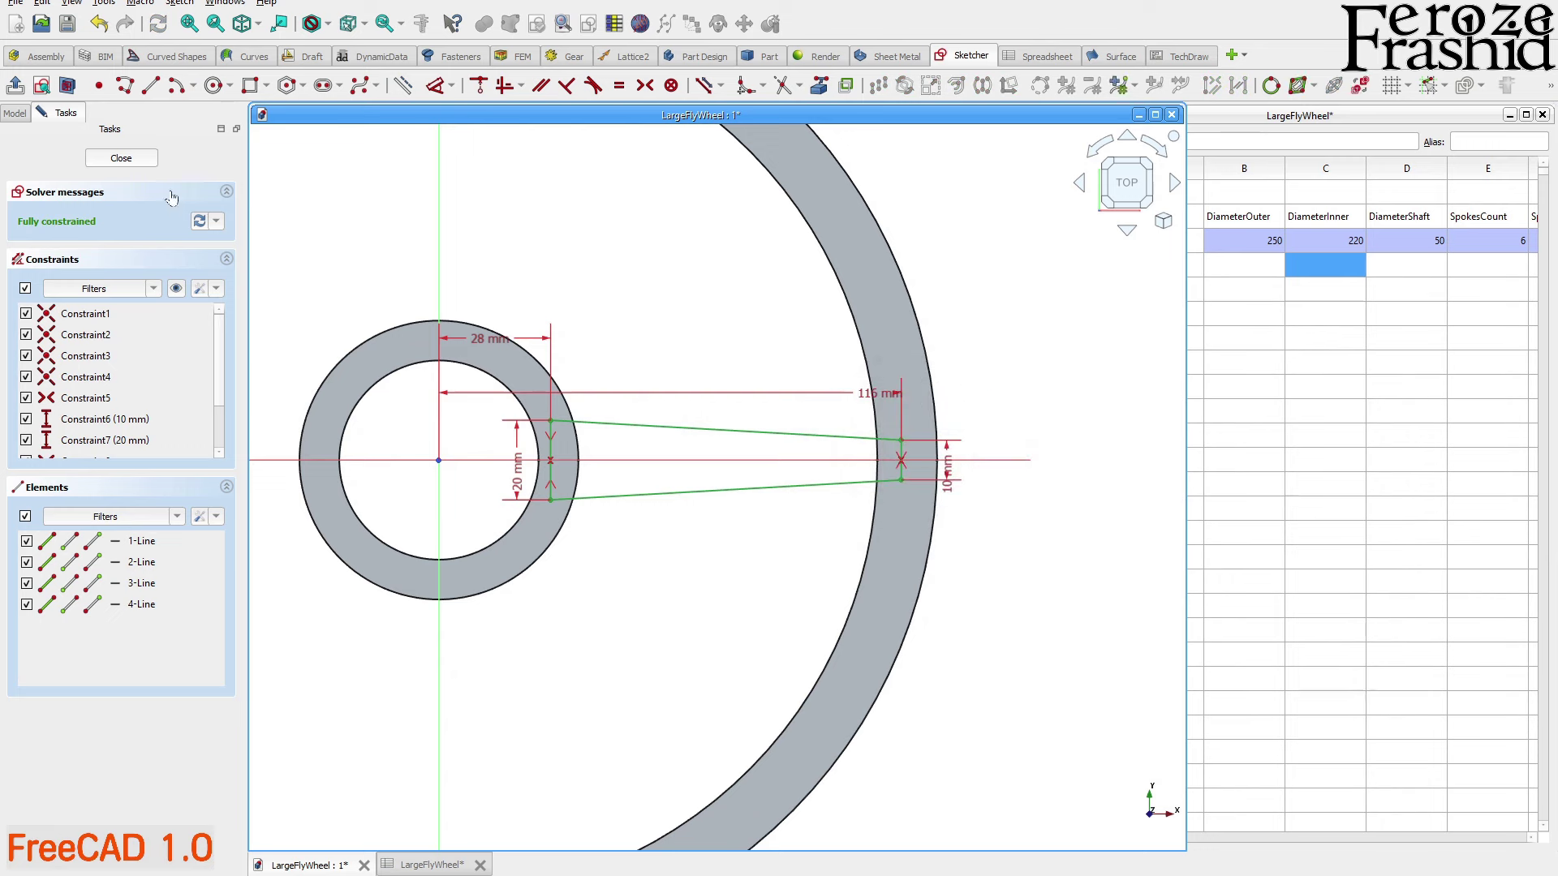
key("v")
key("f")
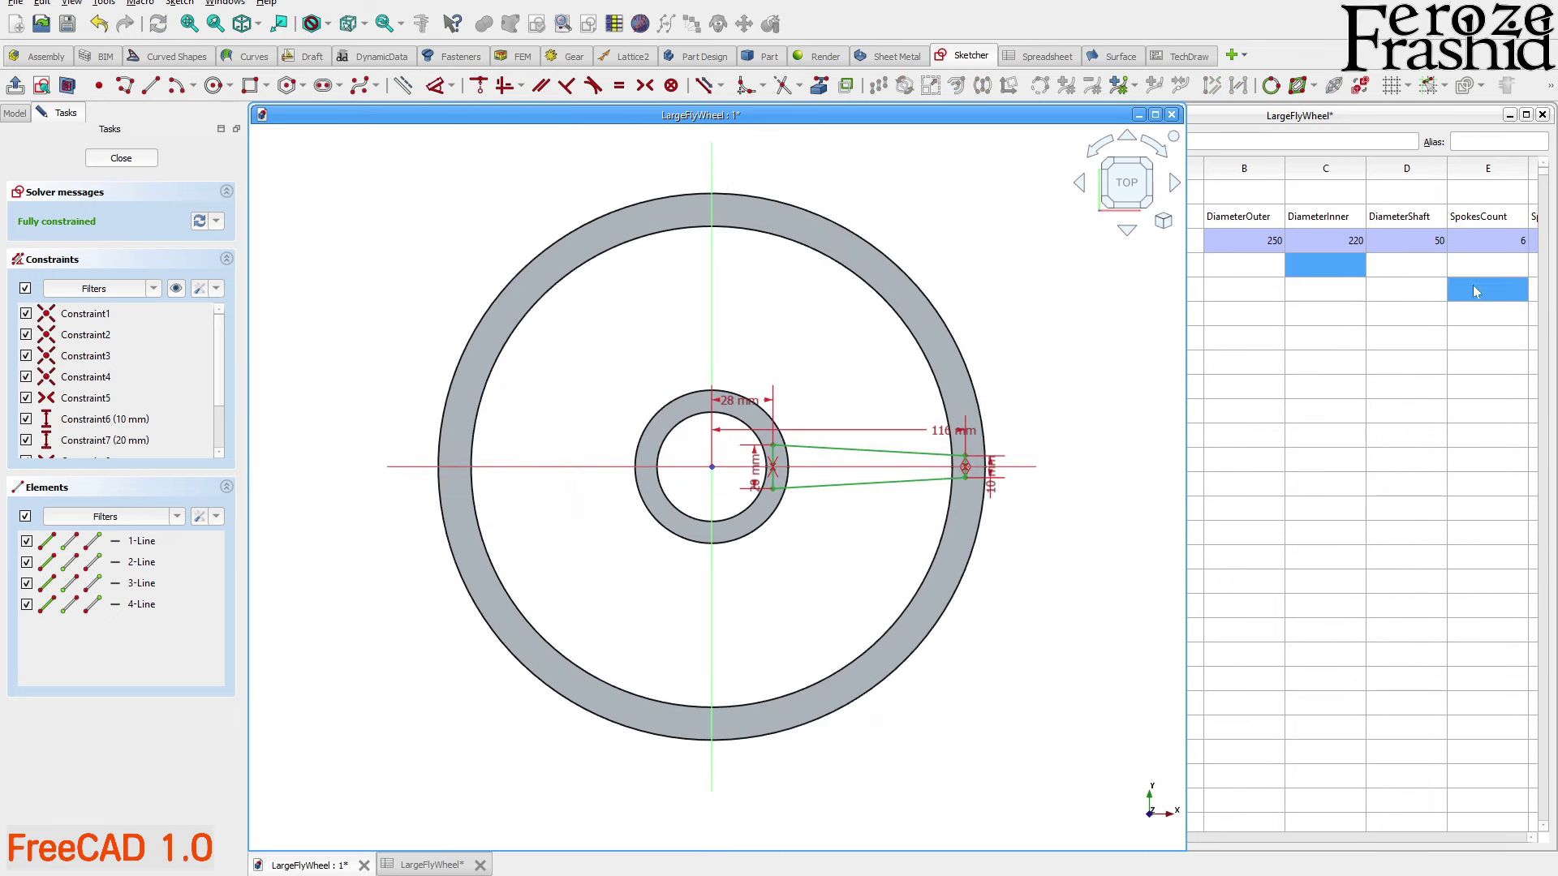
left_click(1489, 248)
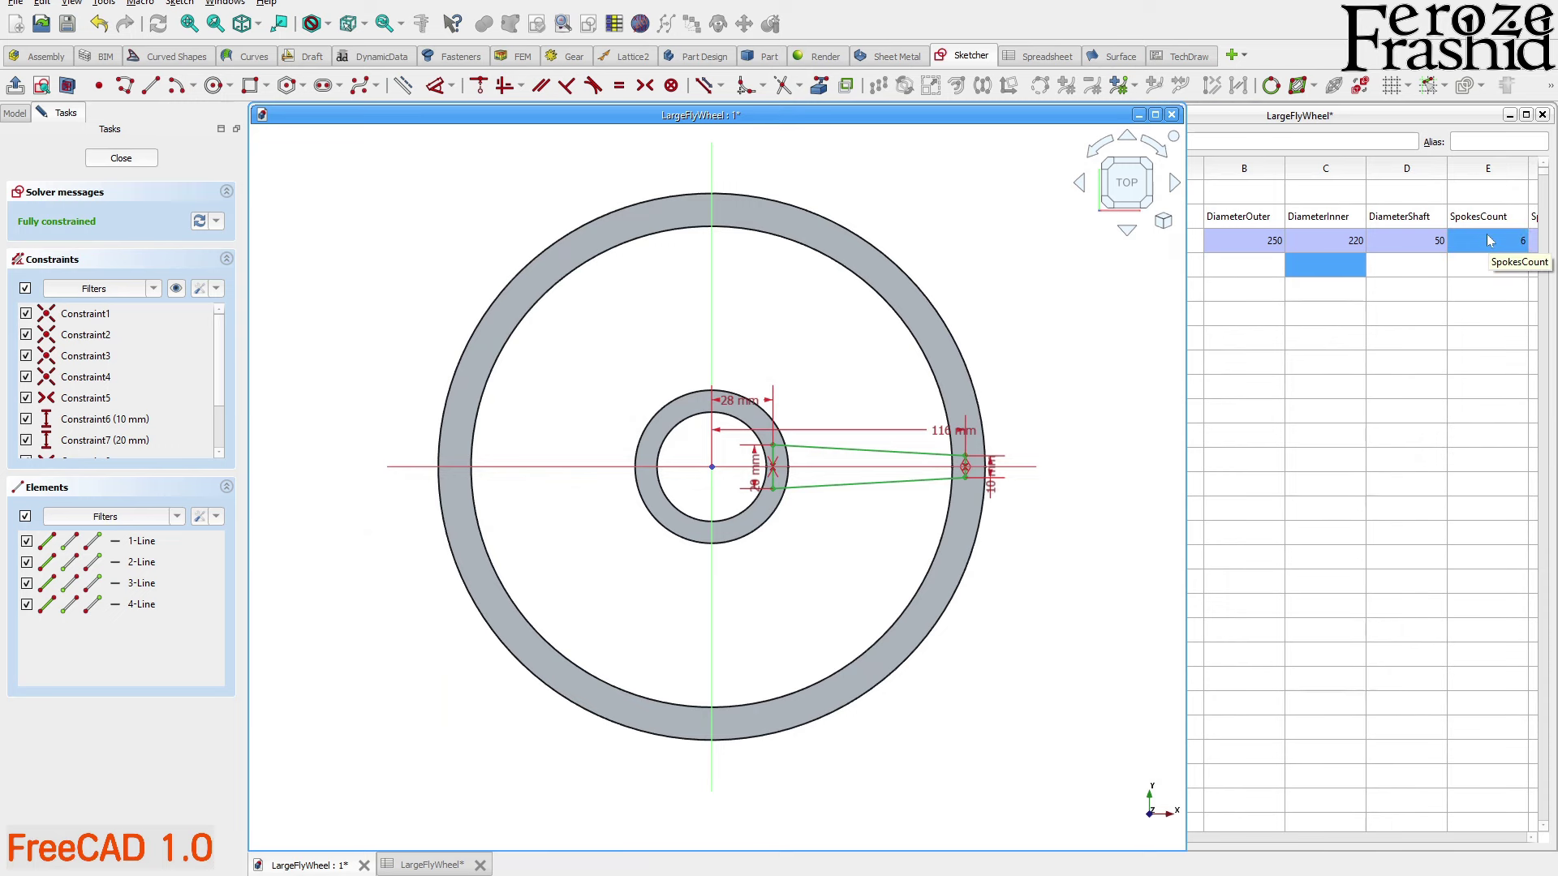
left_click(1428, 263)
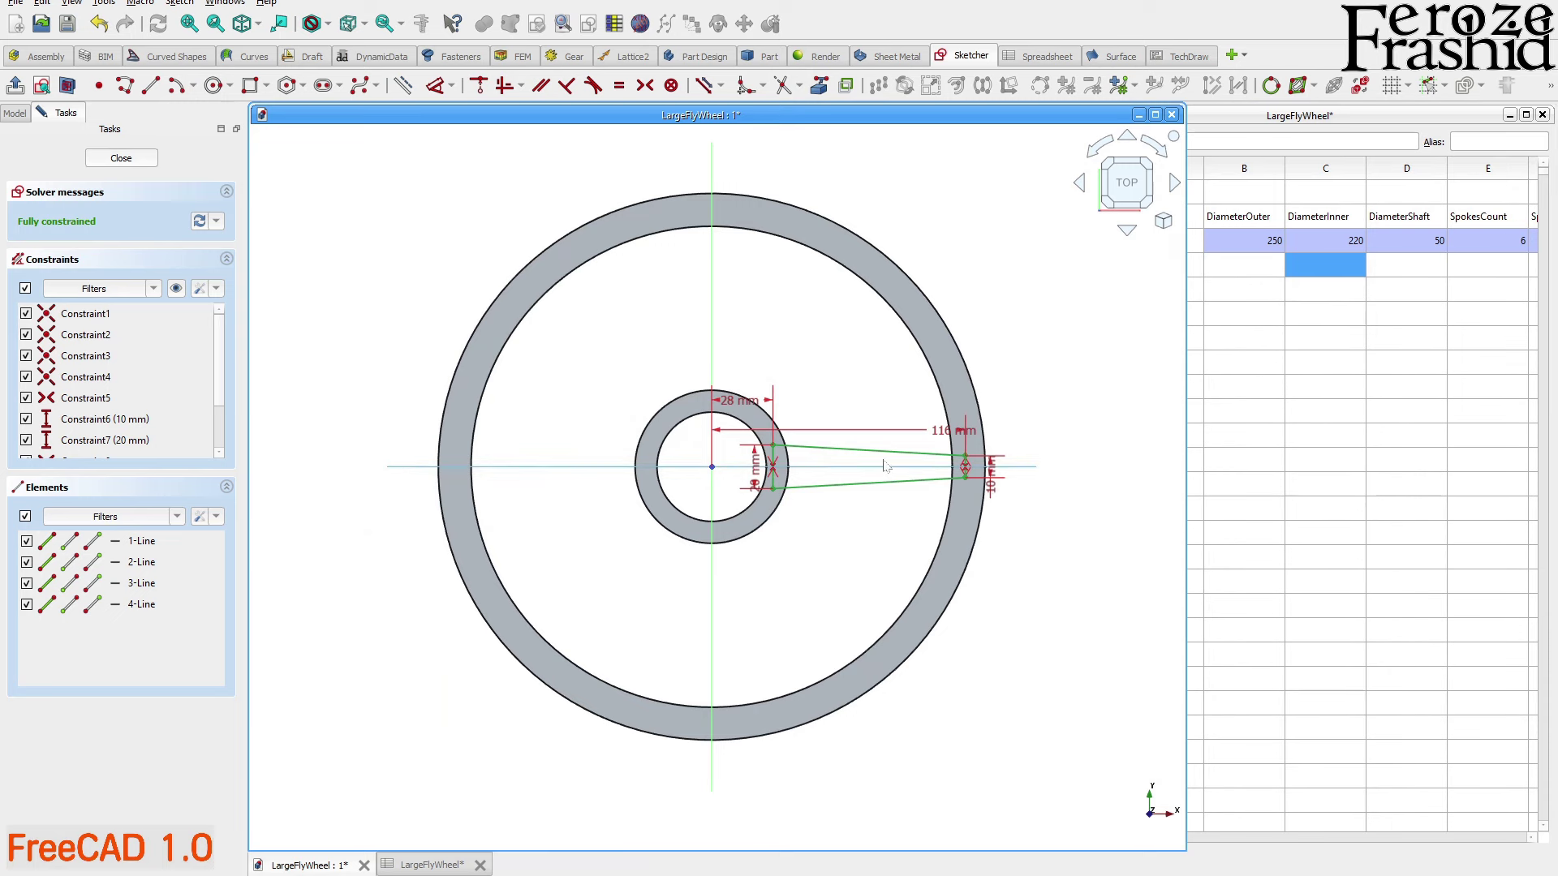
Close the spoke sketch and rename it sksSpokeStraight
left_click(121, 158)
scroll(640, 597, "up", 3)
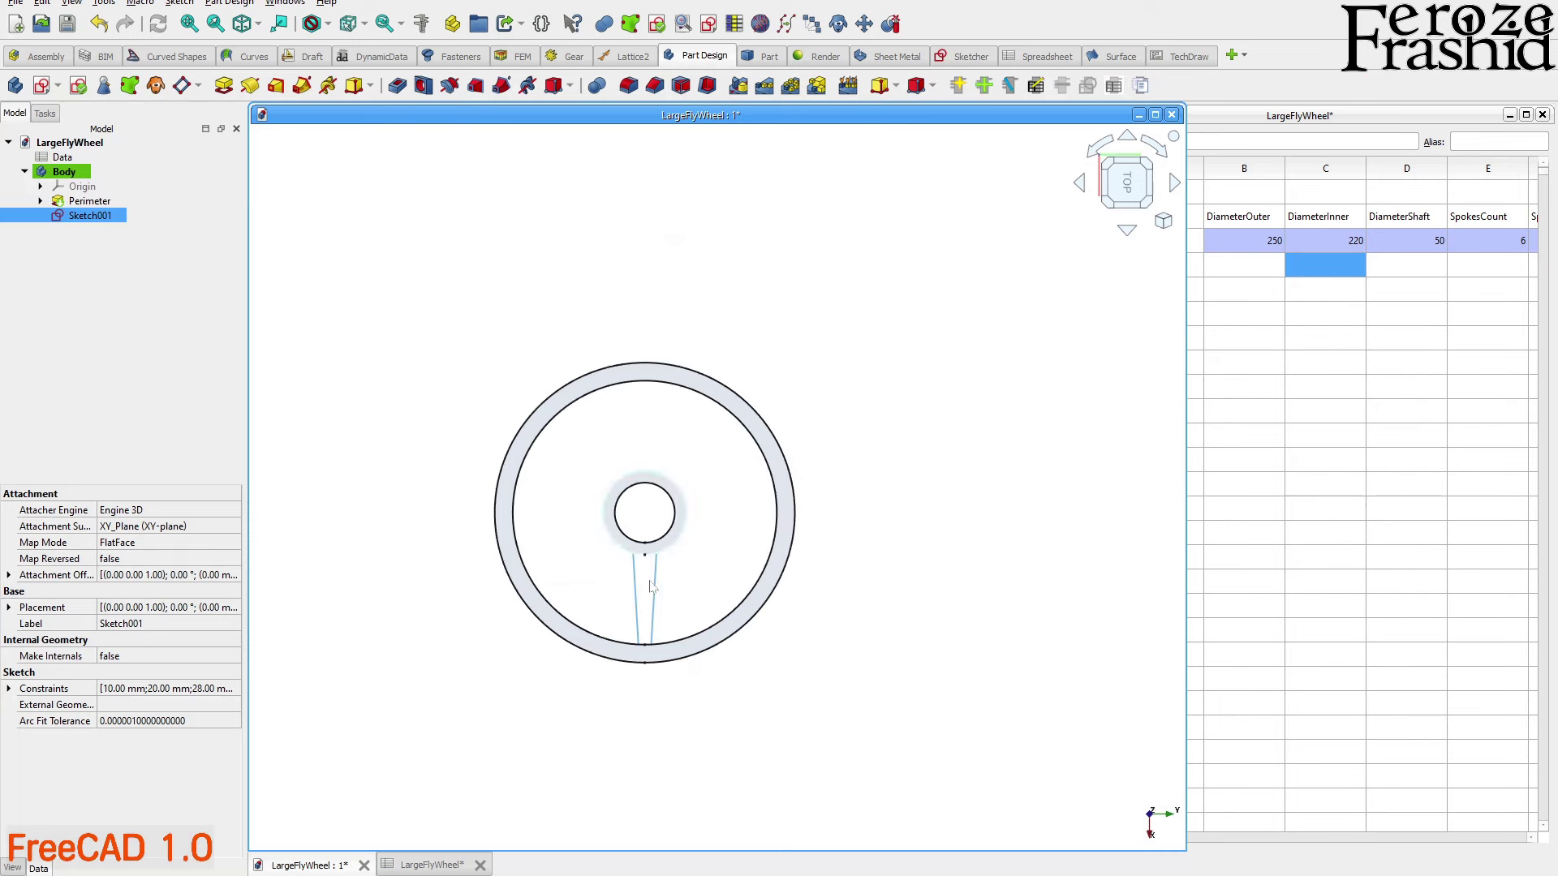
middle_click_drag(675, 625, 557, 633)
scroll(637, 361, "up", 4)
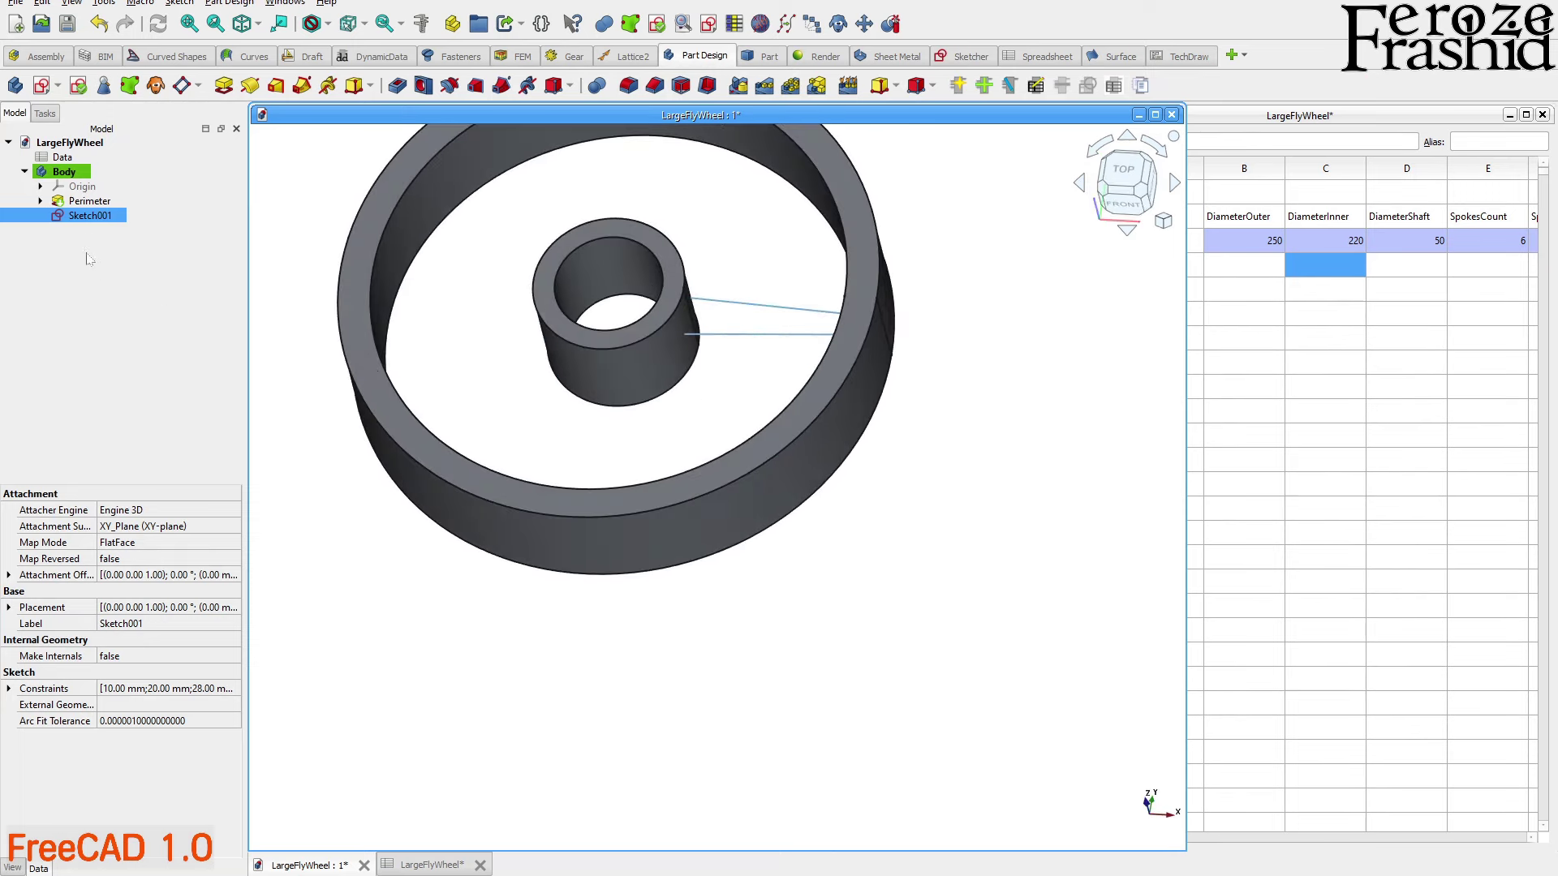
left_click(91, 217)
type("s")
type("raight")
key("Return")
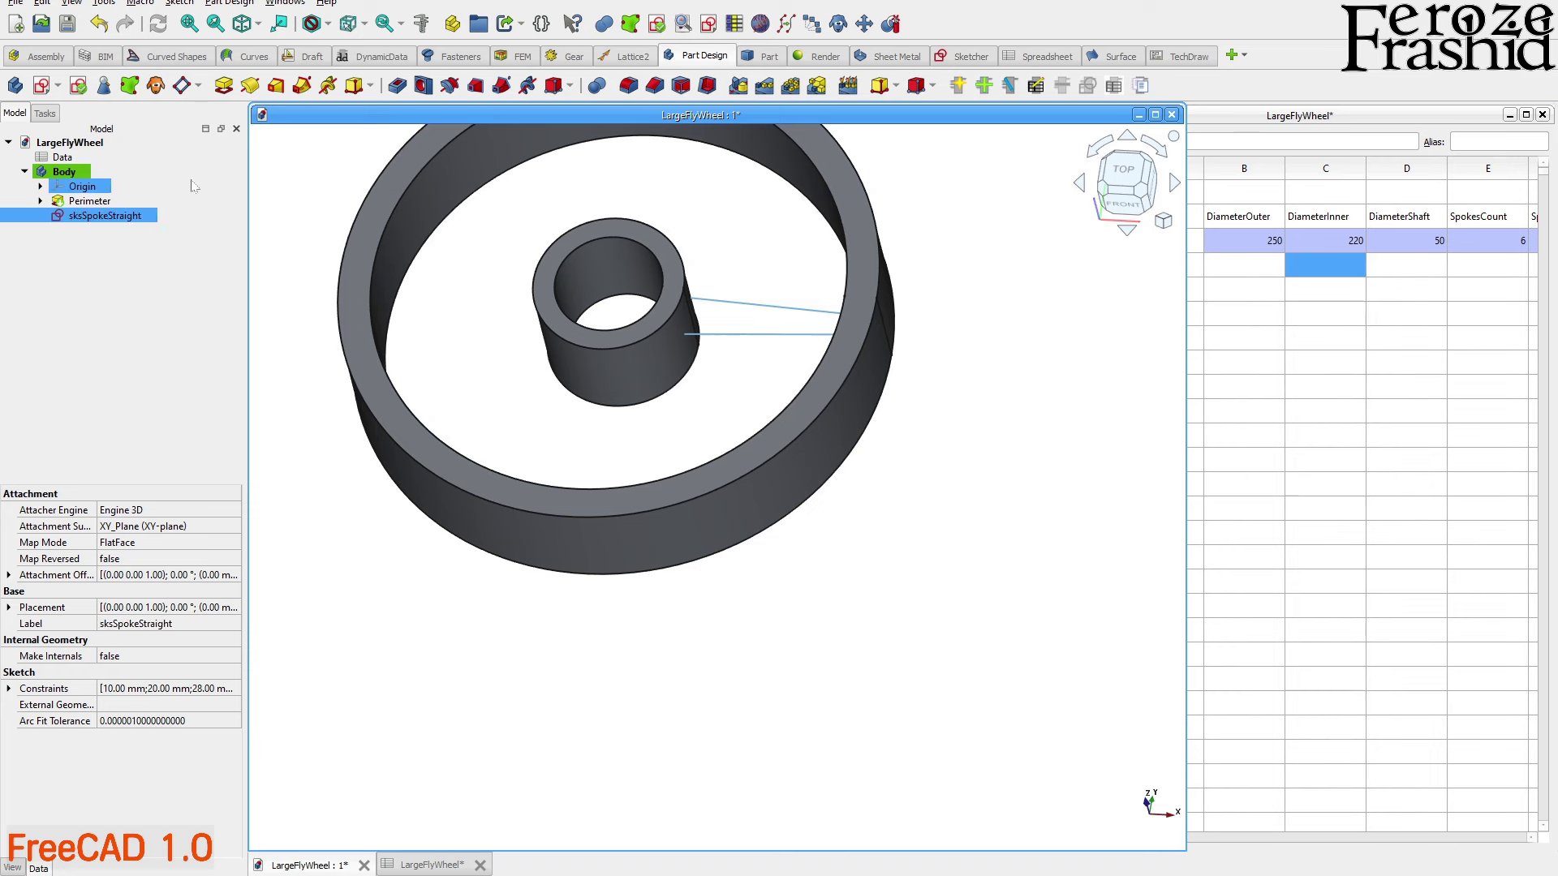
Pad the sksSpokeStraight sketch to a length of 30 mm, symmetric to its plane
left_click(223, 85)
scroll(712, 364, "up", 4)
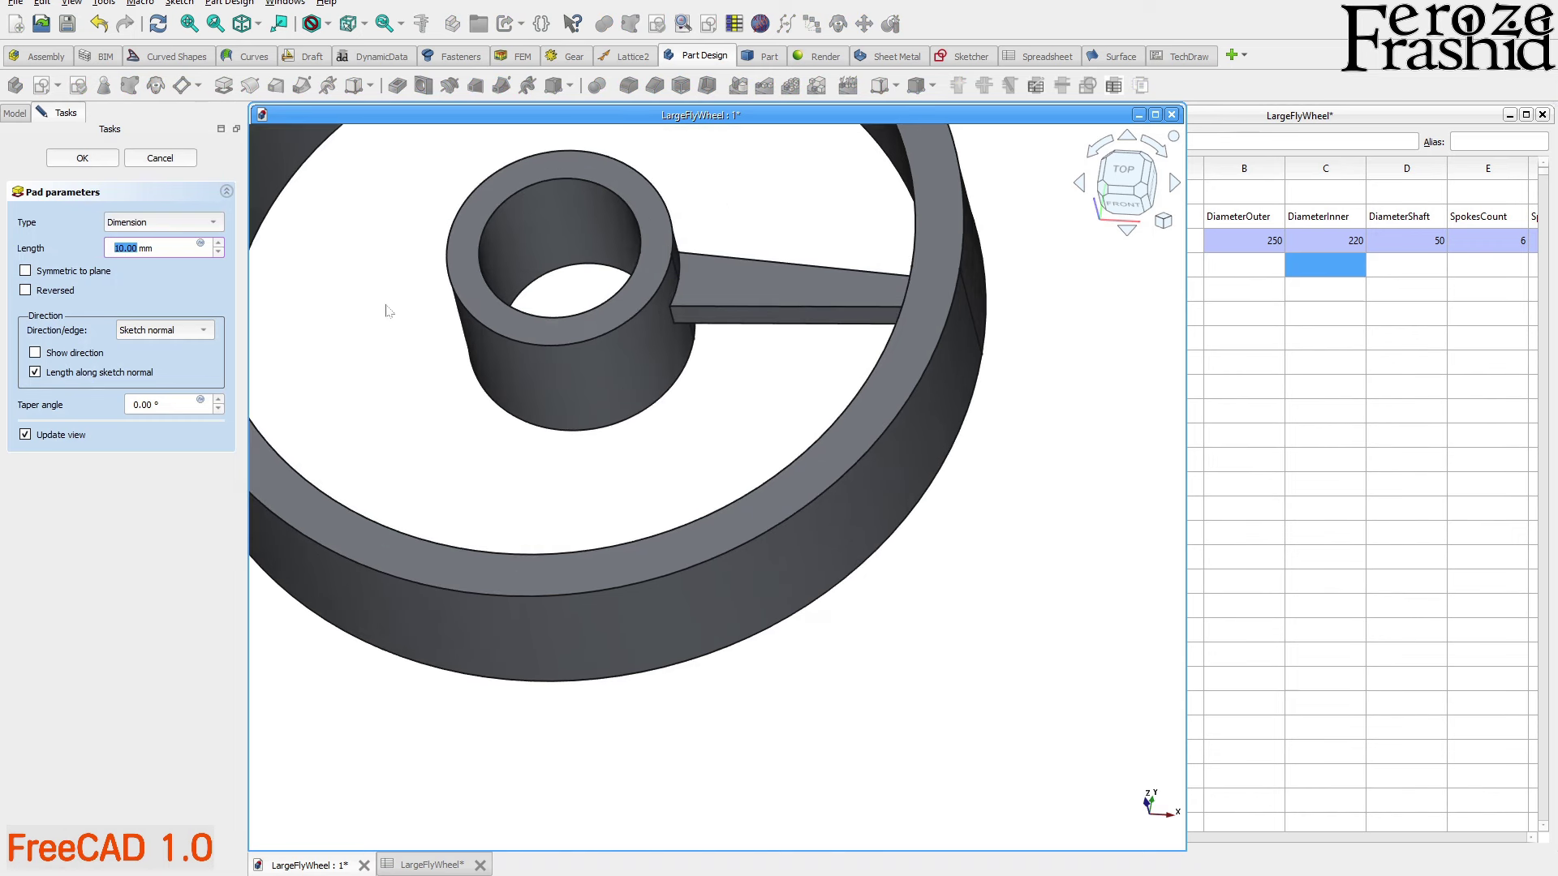
type("40")
left_click(63, 276)
middle_click_drag(568, 357, 604, 363)
triple_click(128, 248)
type("30")
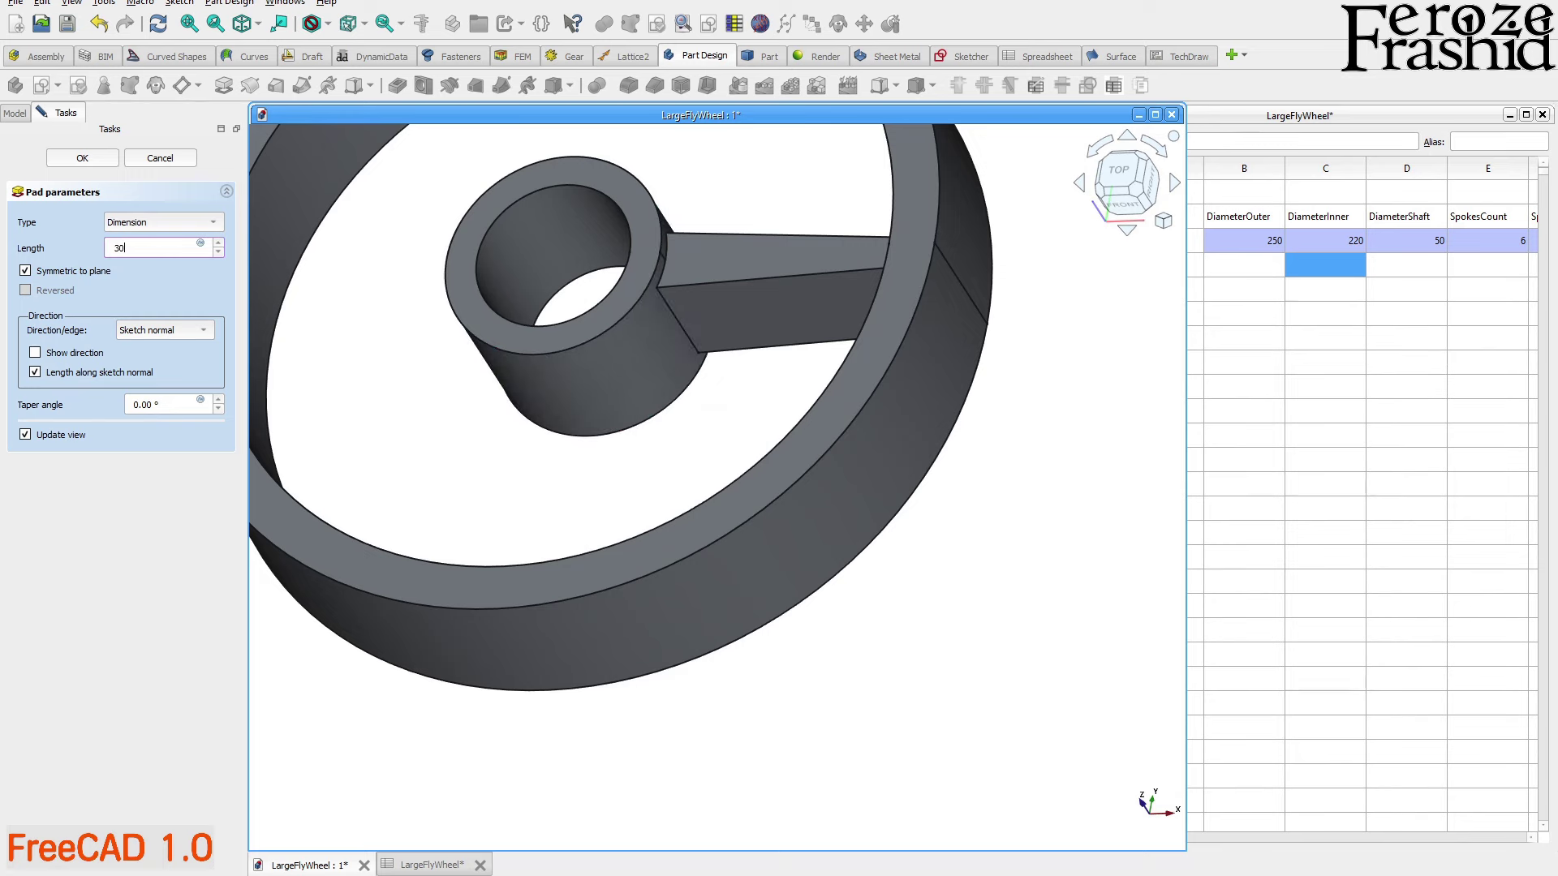
left_click(101, 159)
middle_click_drag(365, 338, 702, 566)
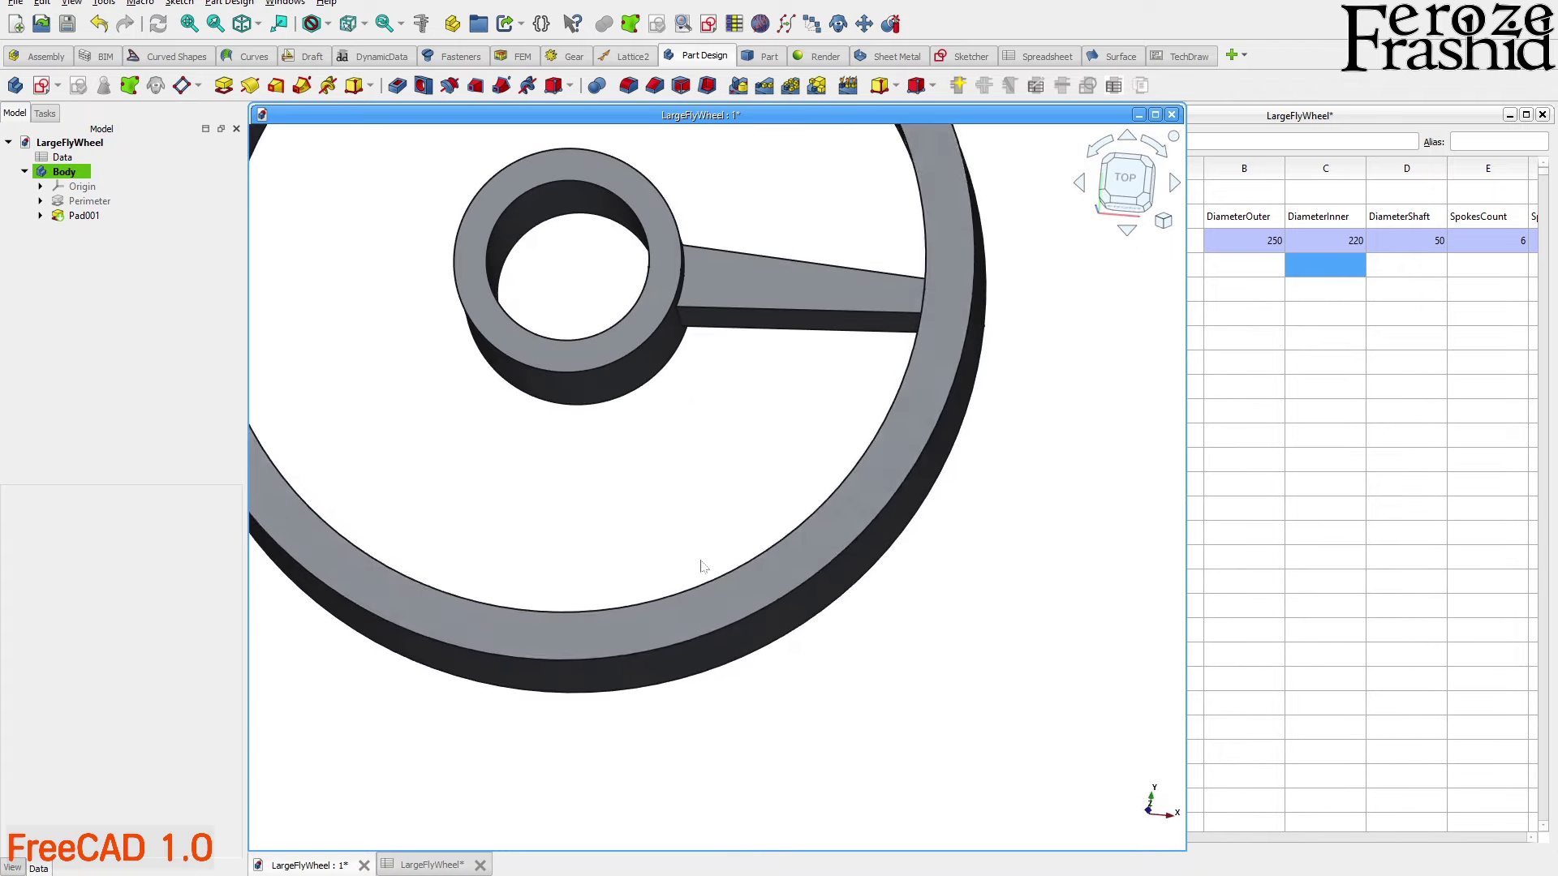
Rename the new spoke pad in the model tree as SpokeStraight
key("2")
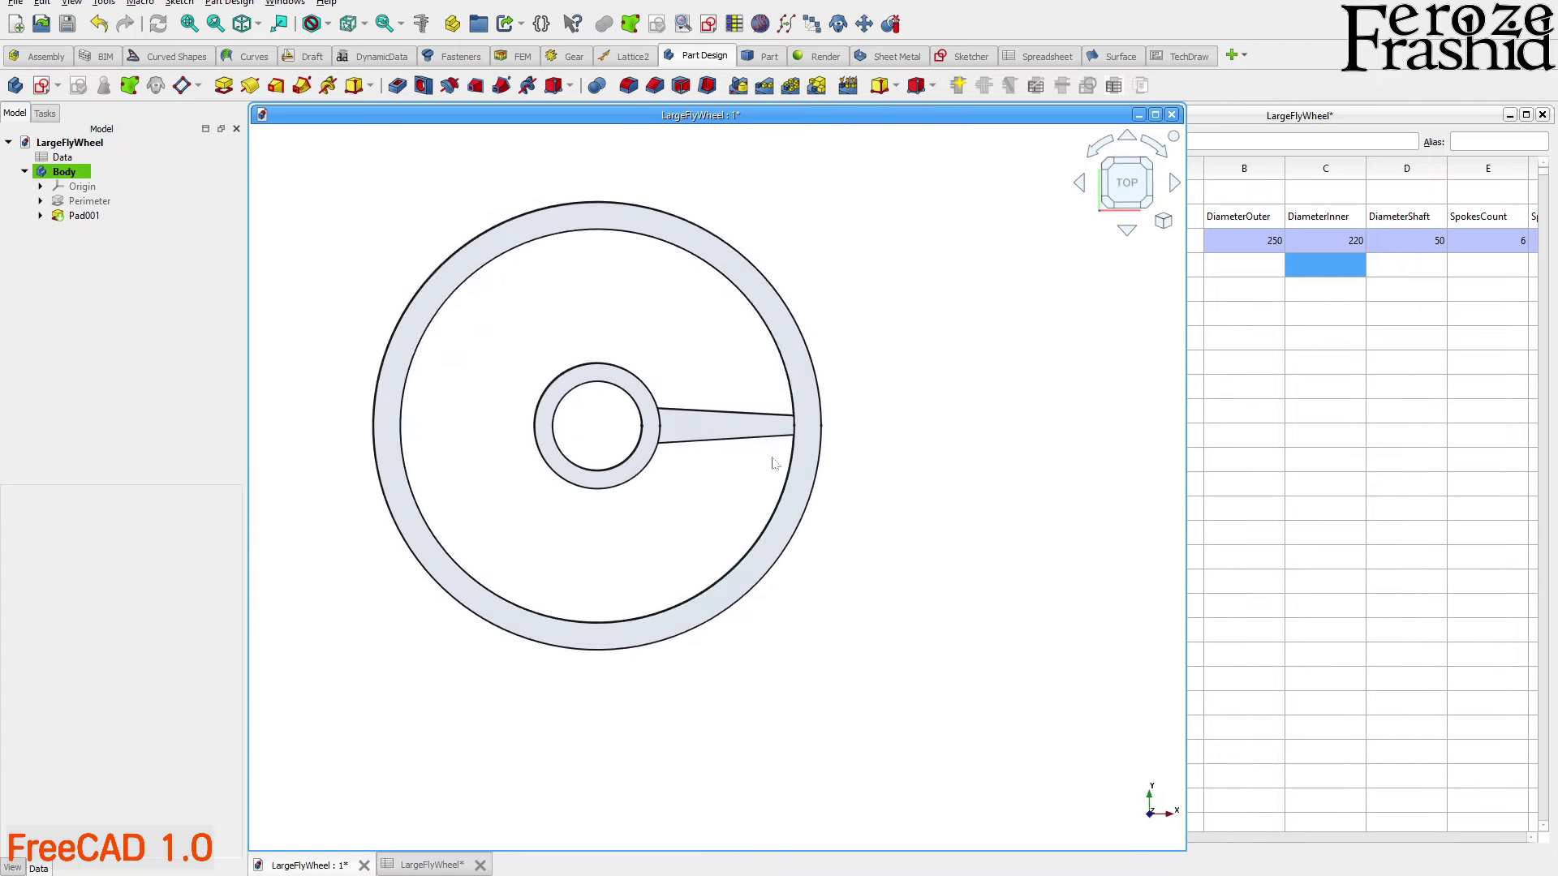
left_click(696, 430)
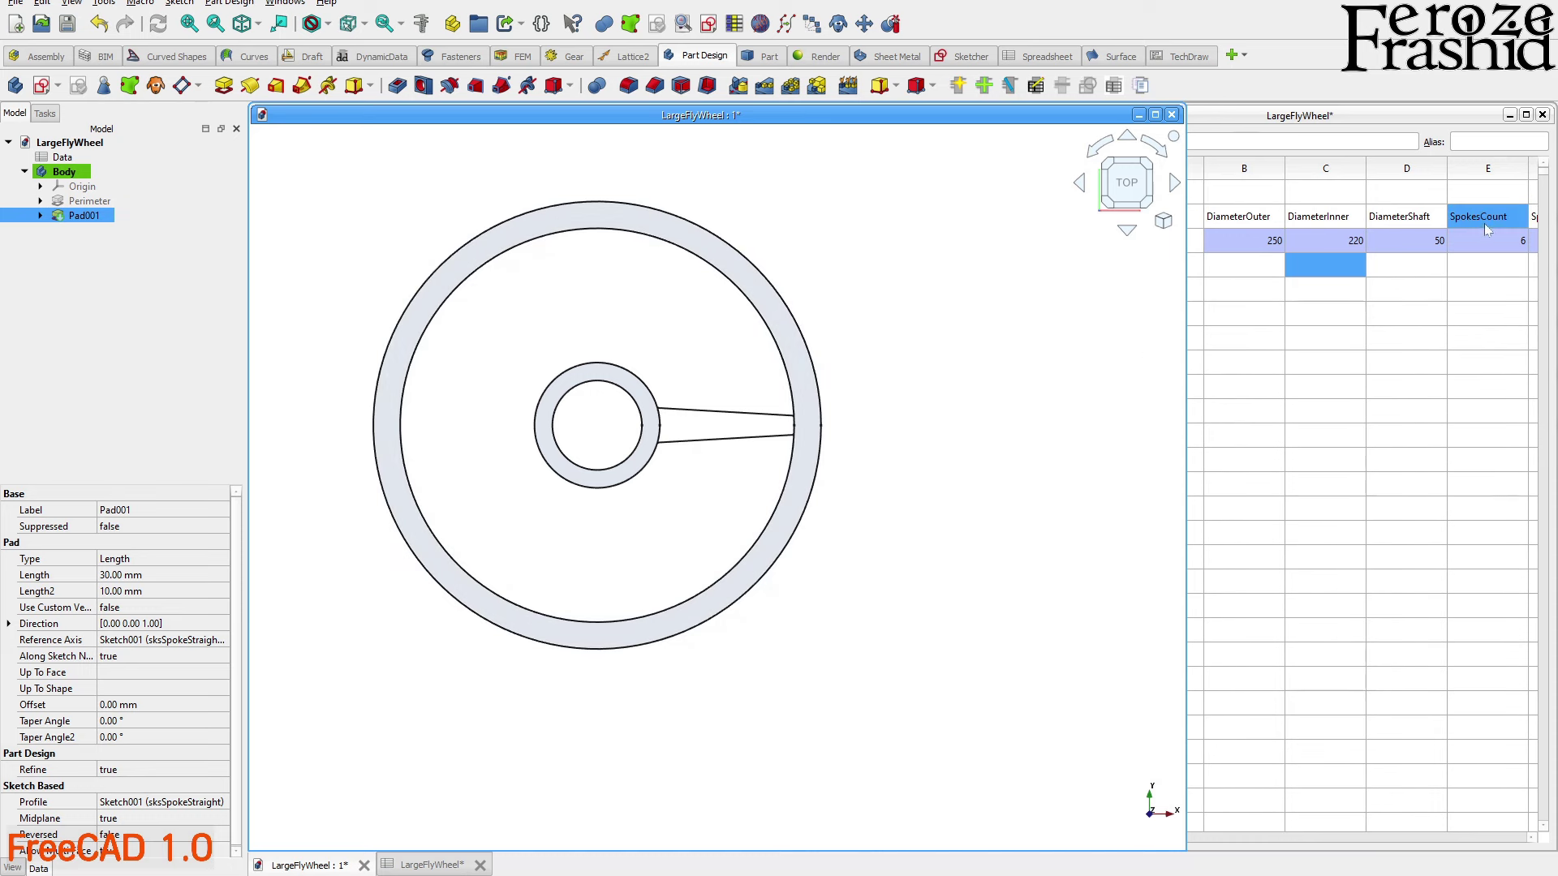
left_click(911, 447)
left_click(84, 215)
type("Spo")
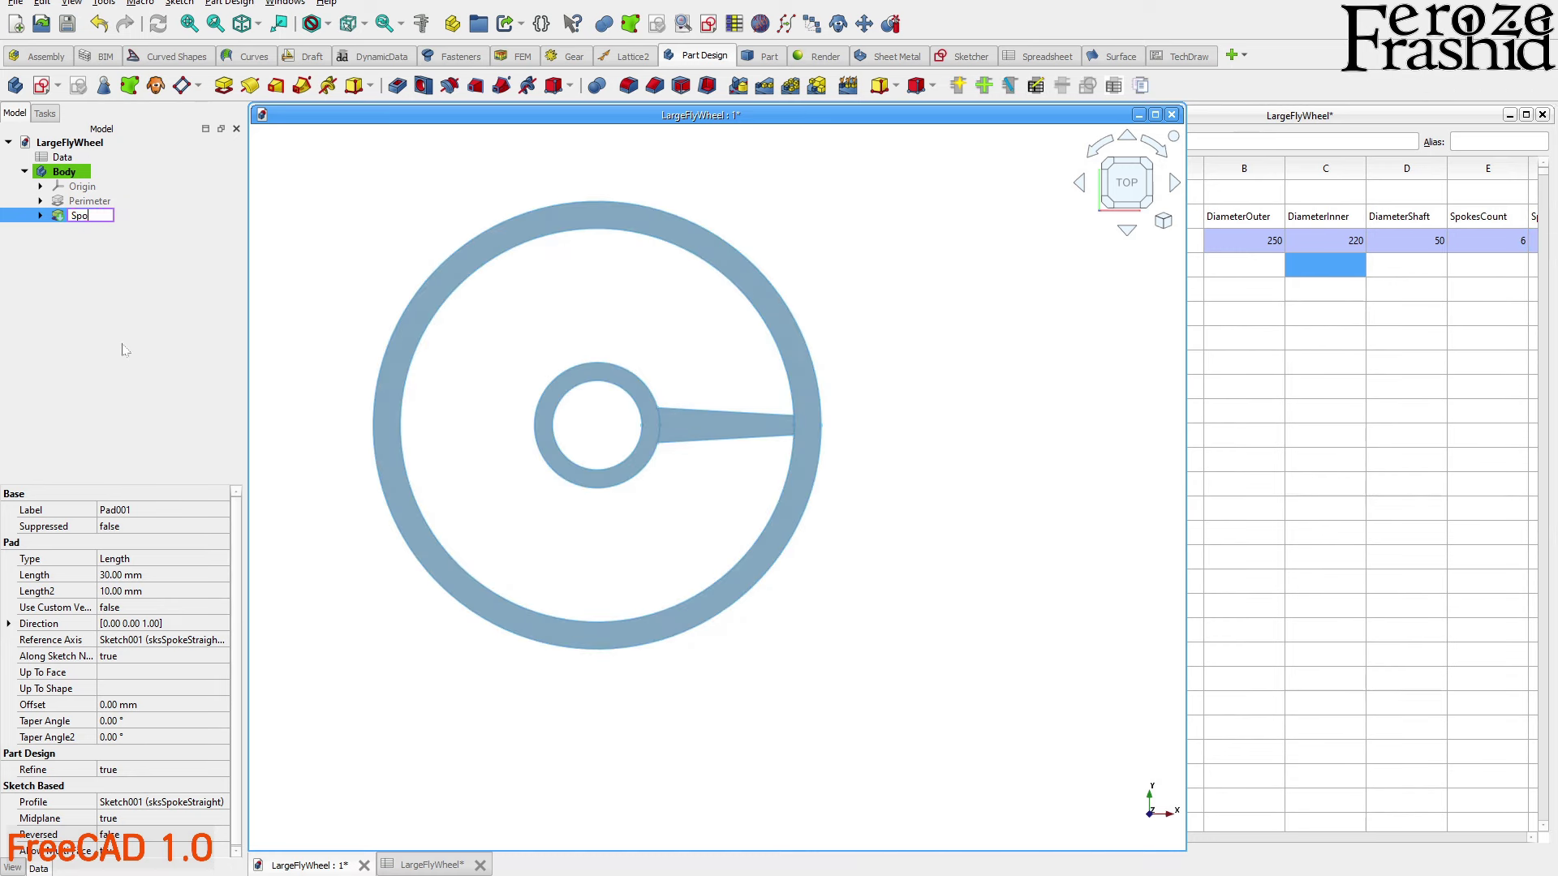
type("keStraight")
key("Return")
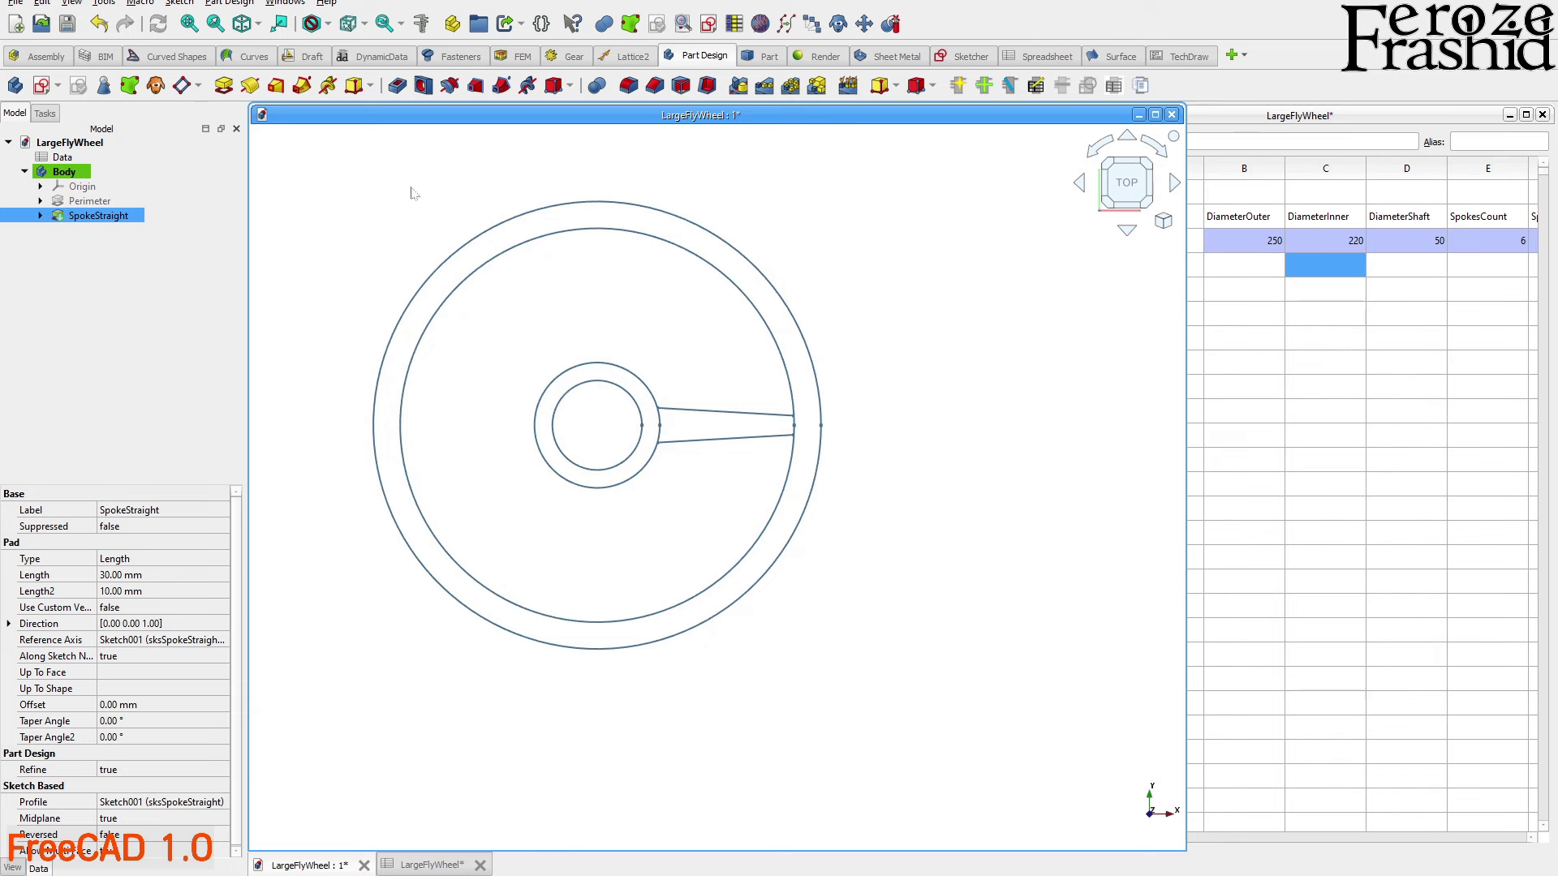
Create a polar pattern of SpokeStraight with 6 occurrences around the wheel
left_click(790, 86)
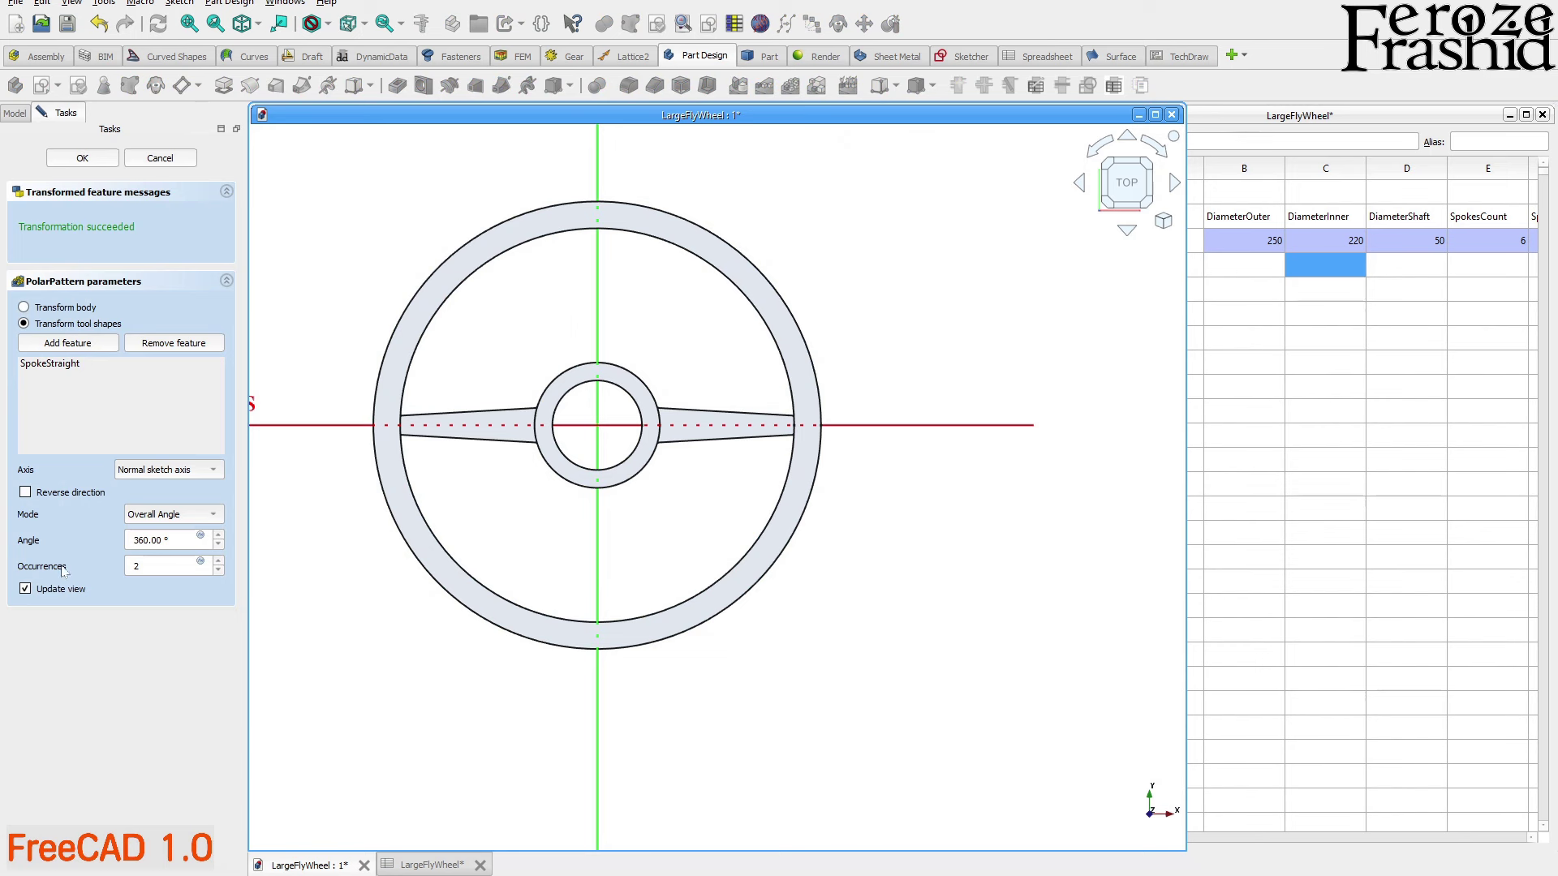
double_click(137, 567)
type("6")
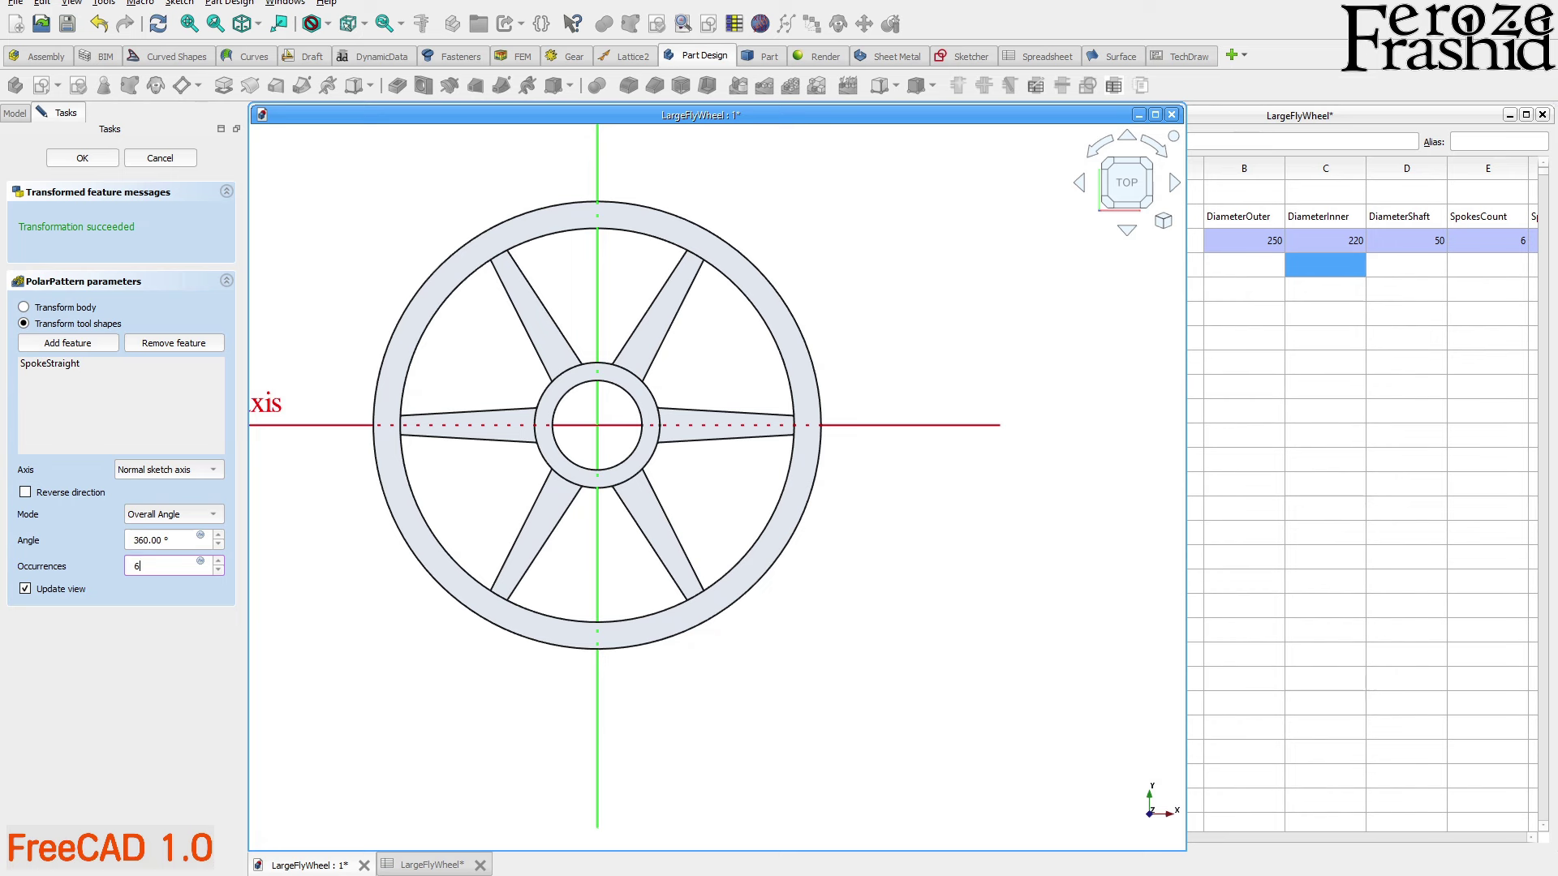
Link the polar pattern's occurrences to the expression <<Data>>.SpokesCount
left_click(201, 562)
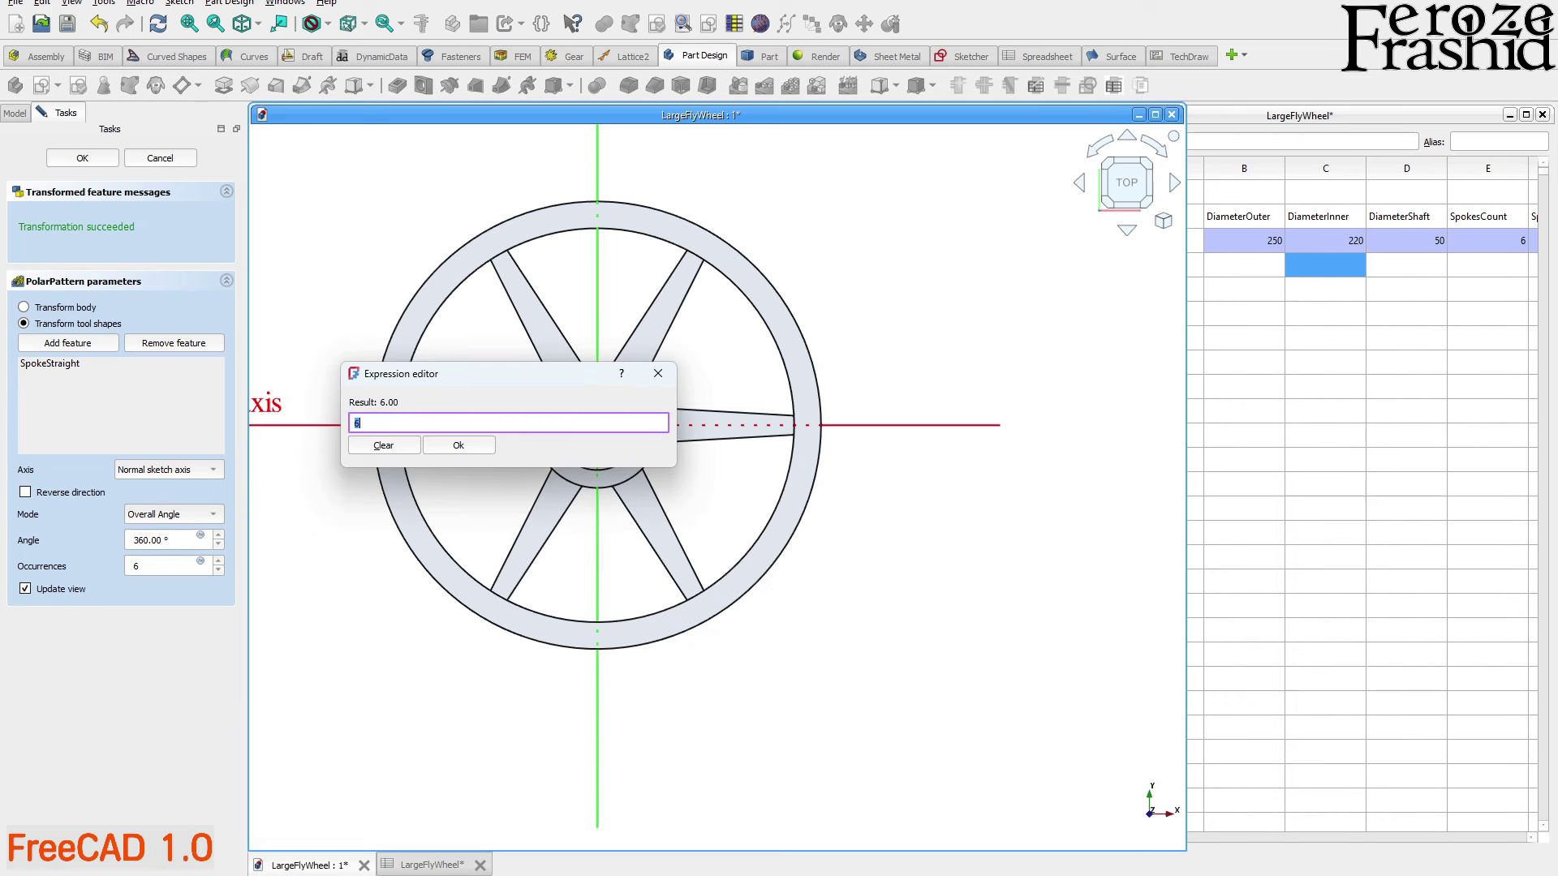
type("<<Data>>.")
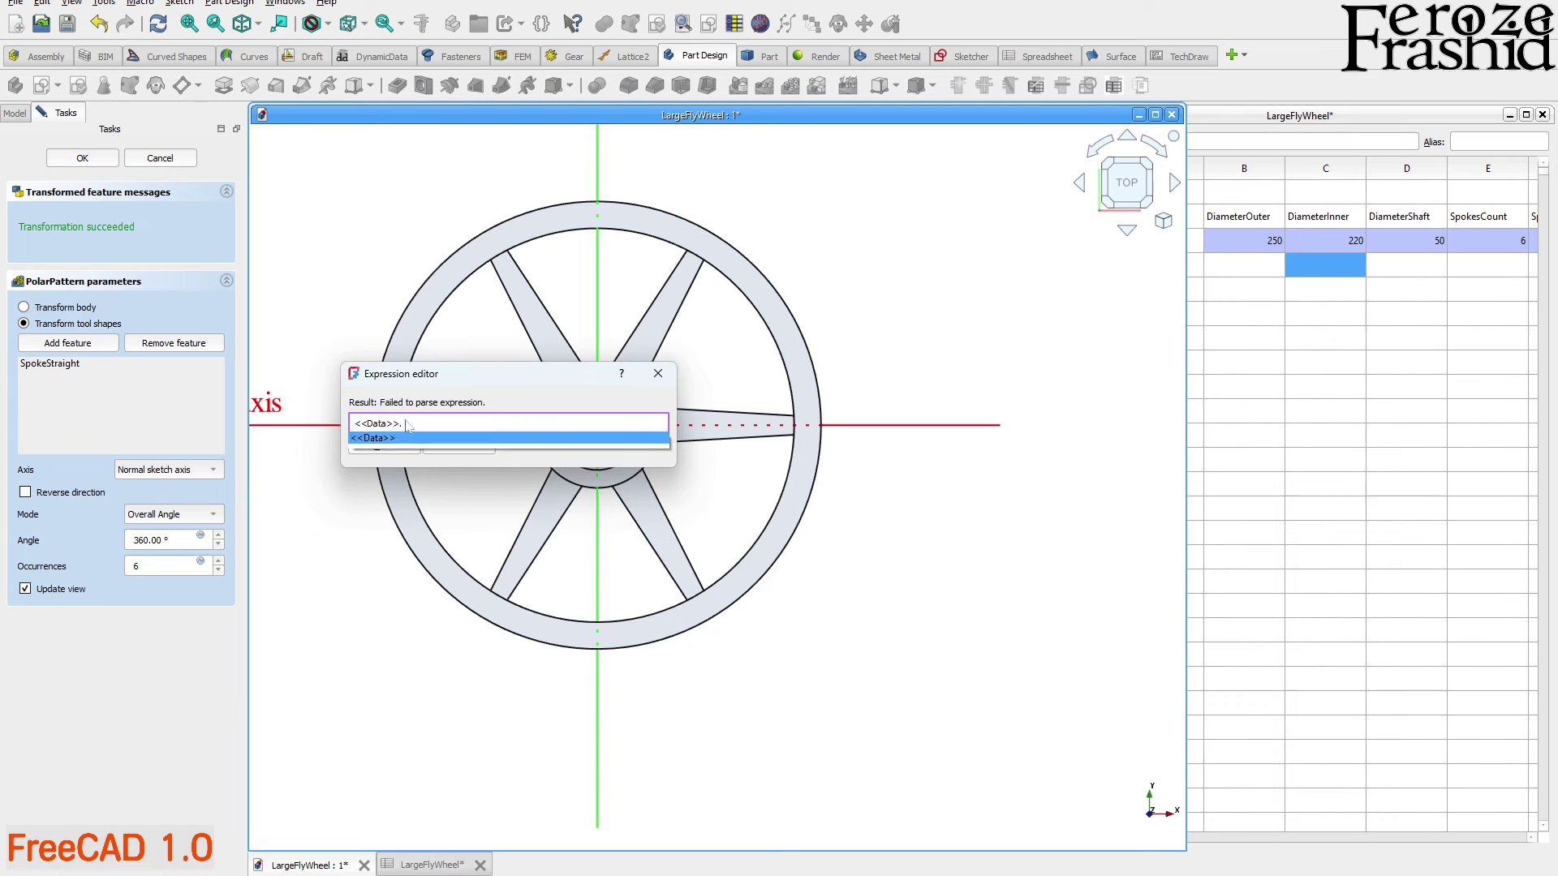
type("S")
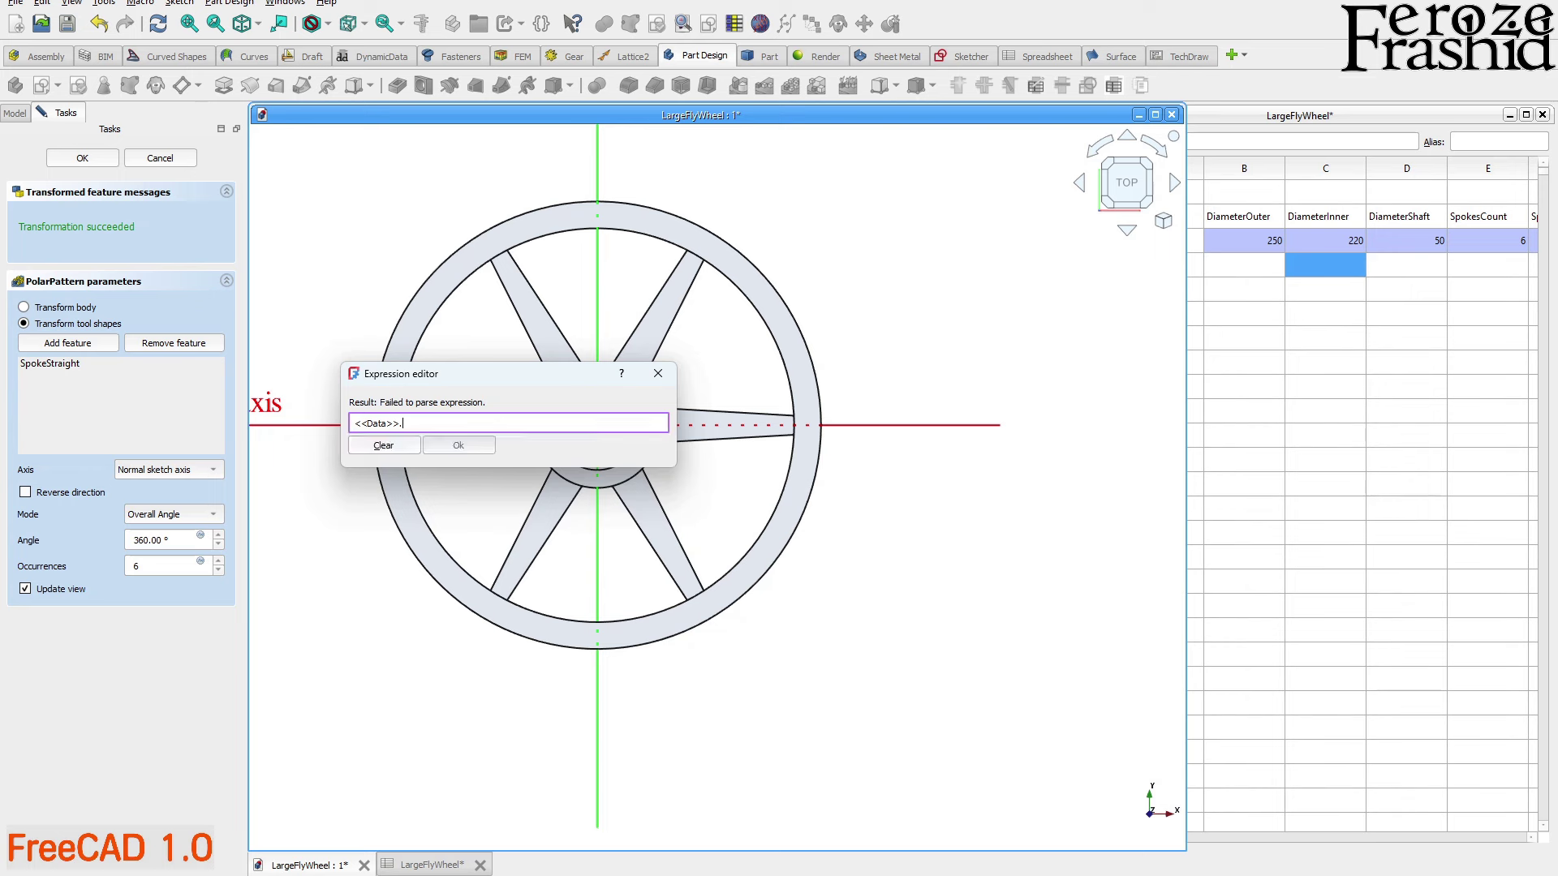
type("Cou")
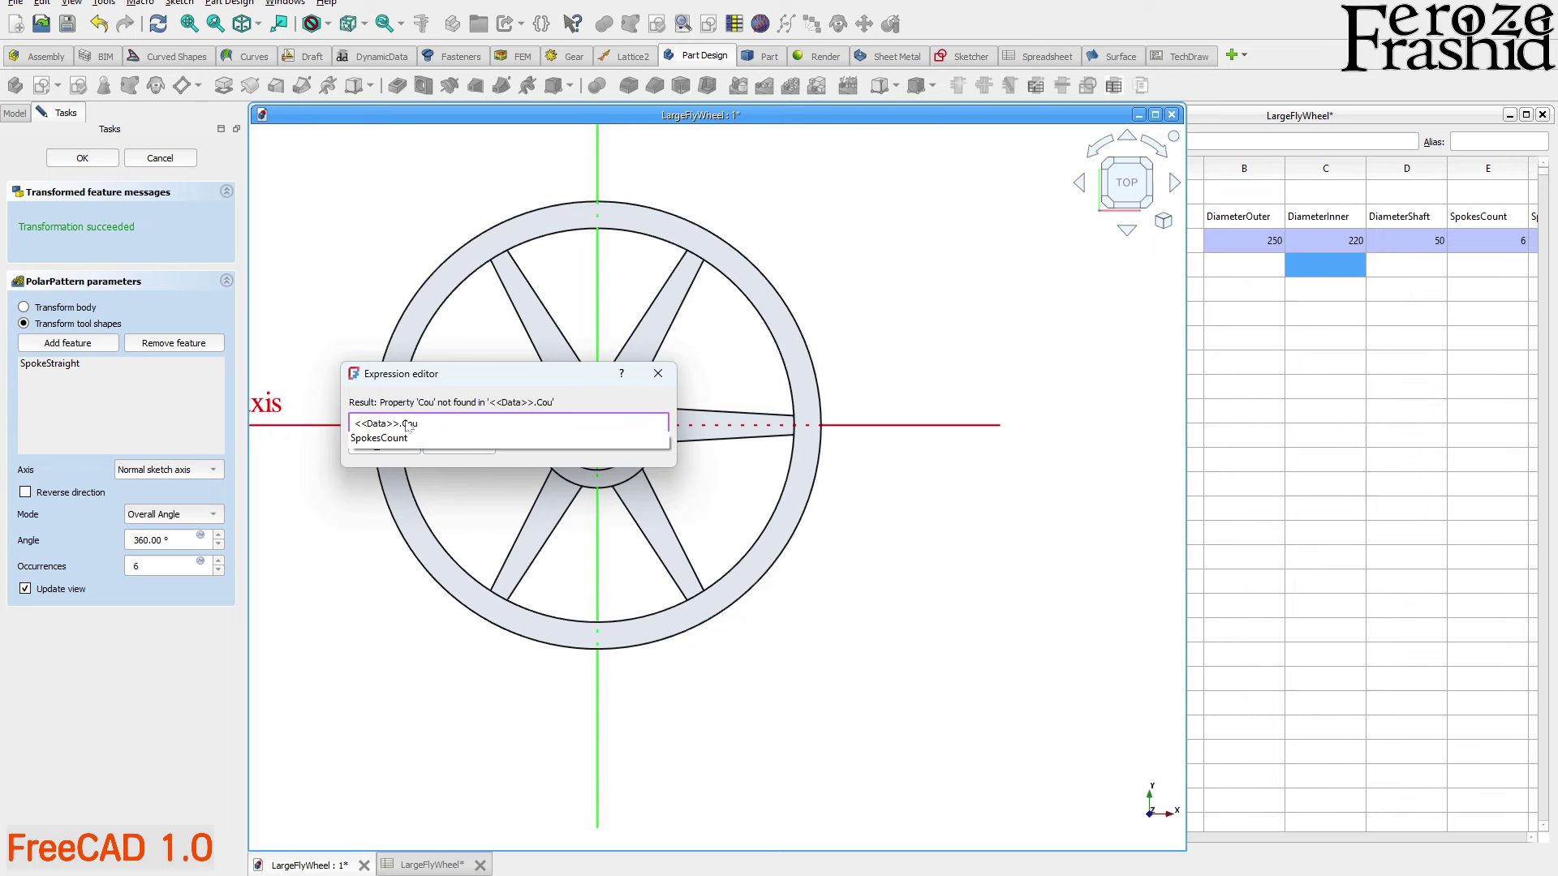
left_click(388, 443)
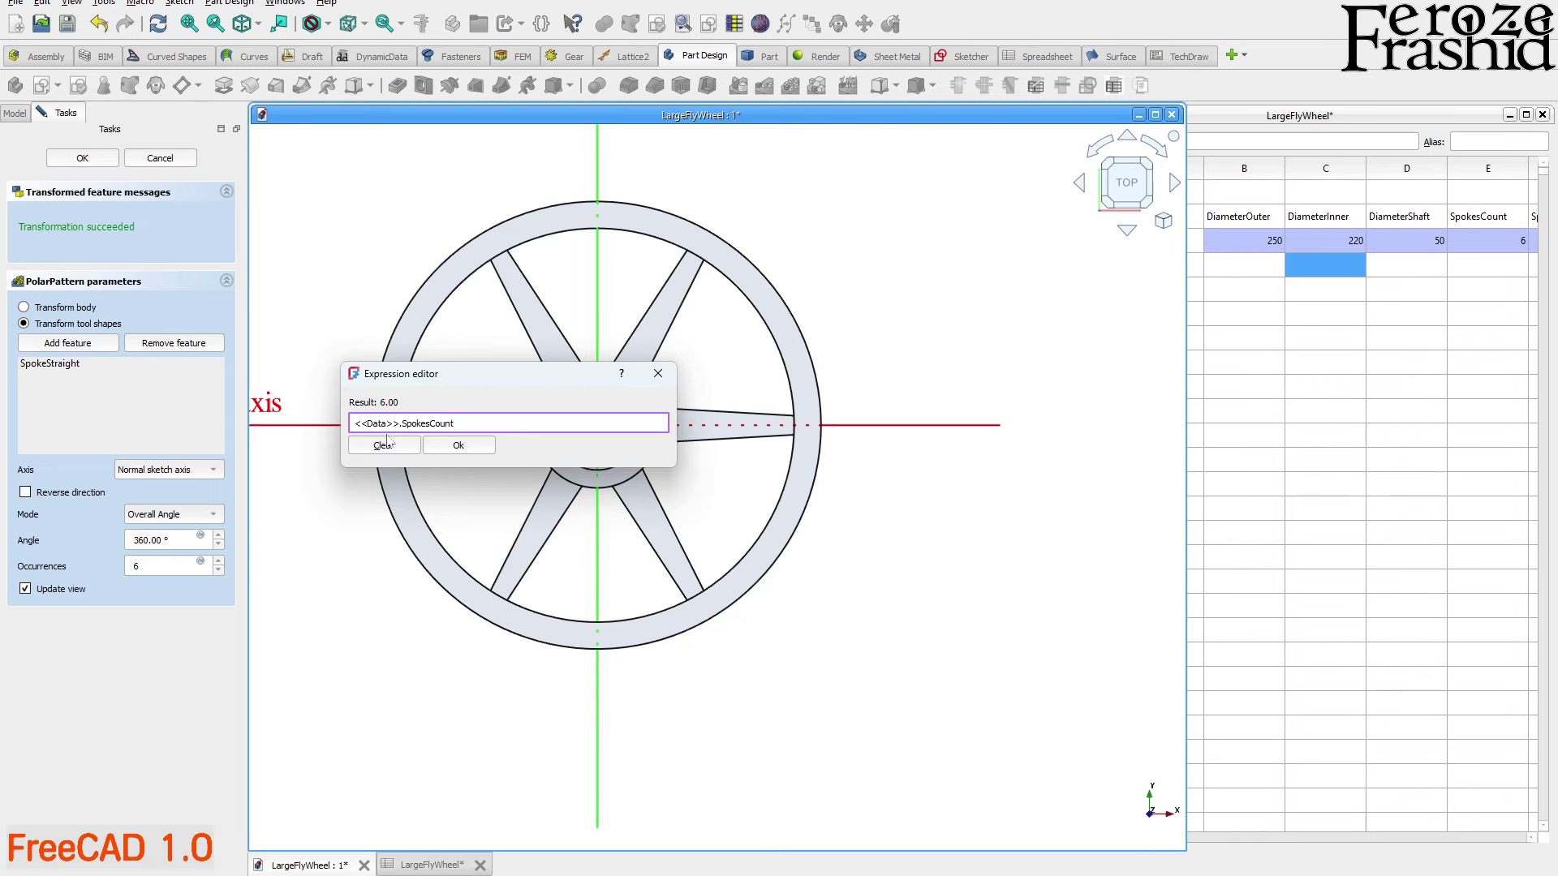
left_click(457, 446)
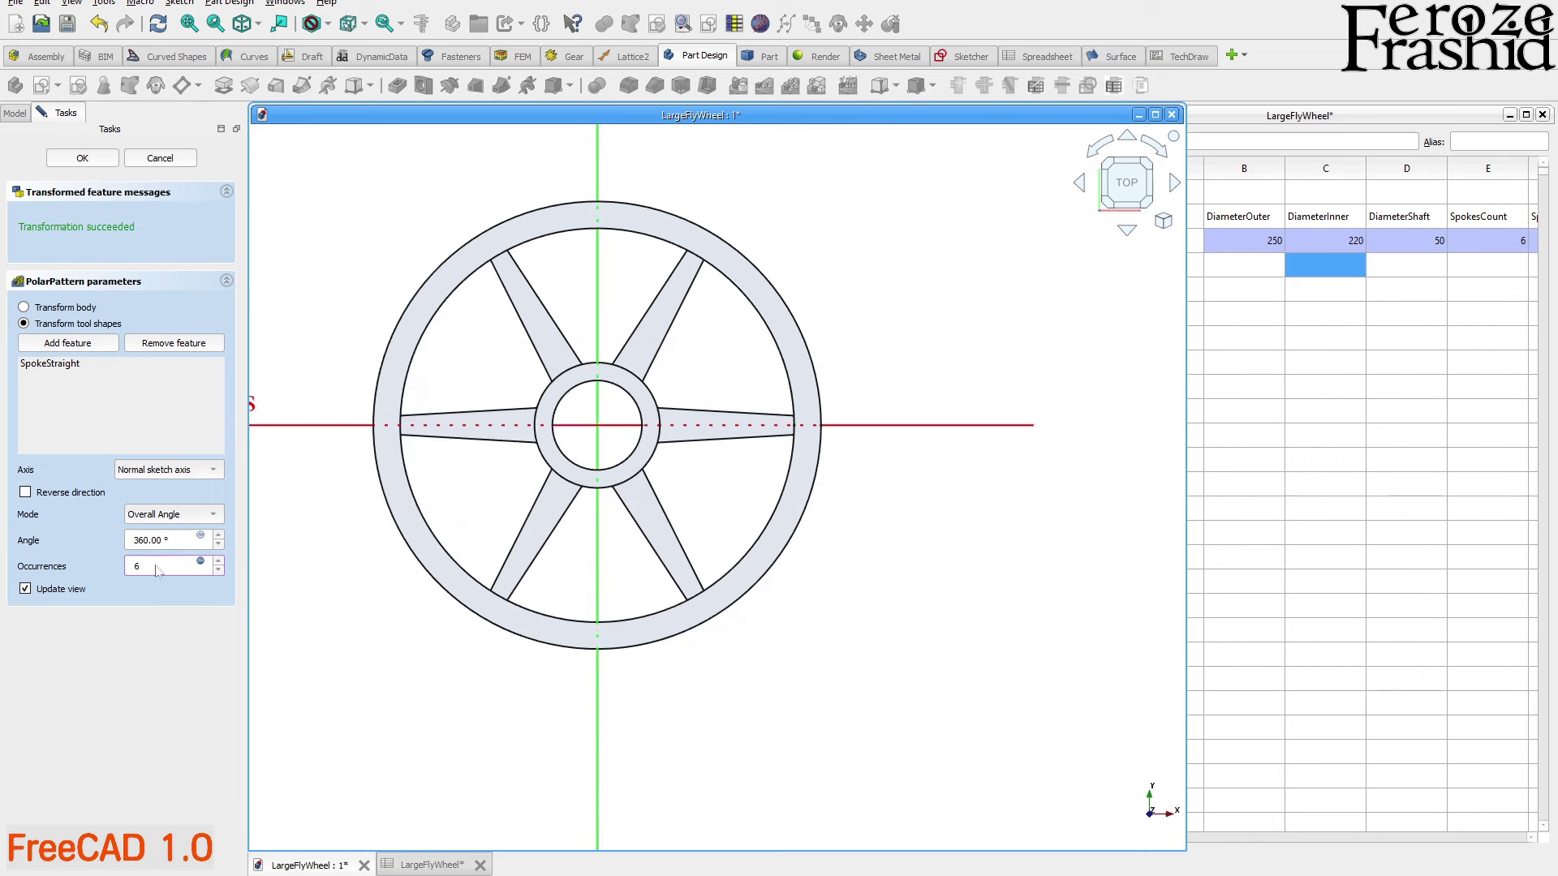
left_click(1476, 250)
Try the Base Z axis and the Horizontal sketch axis as the polar pattern's rotation axis
middle_click_drag(514, 525, 515, 403)
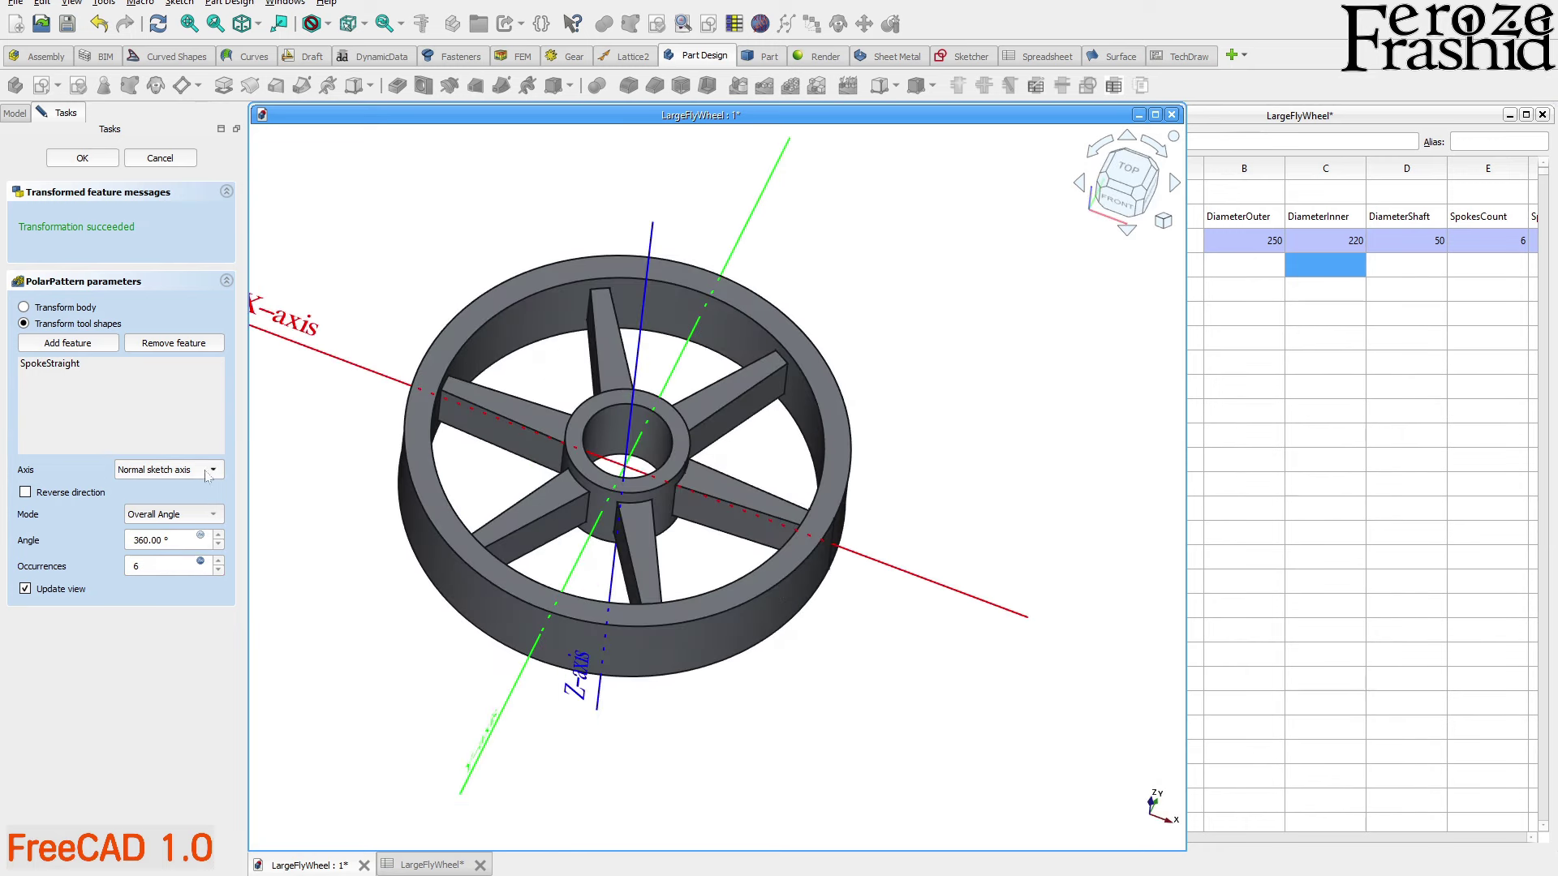
left_click(167, 469)
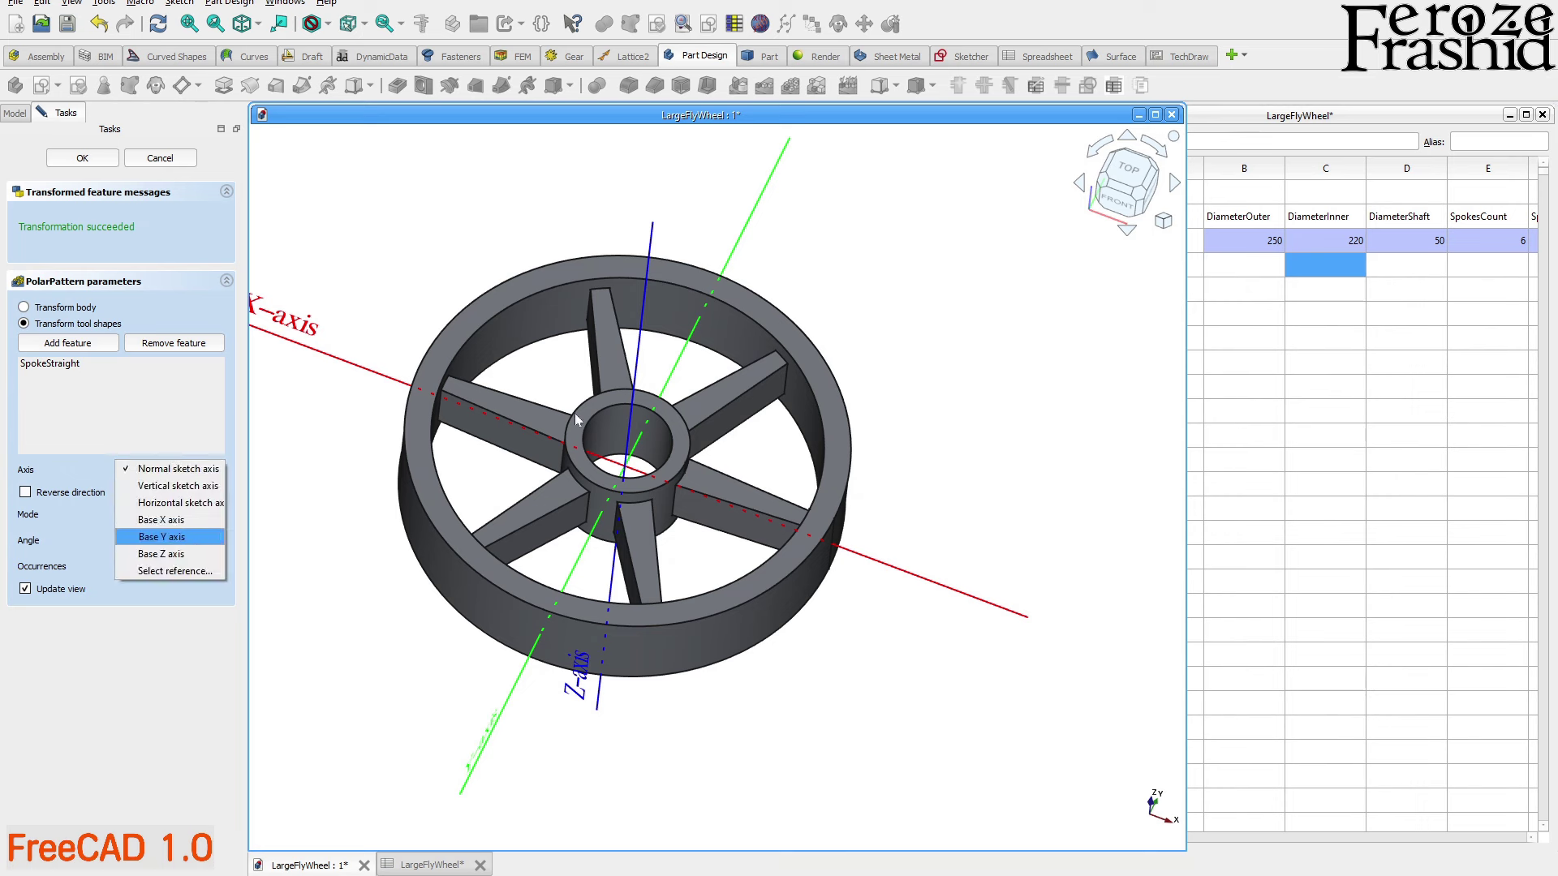
left_click(162, 554)
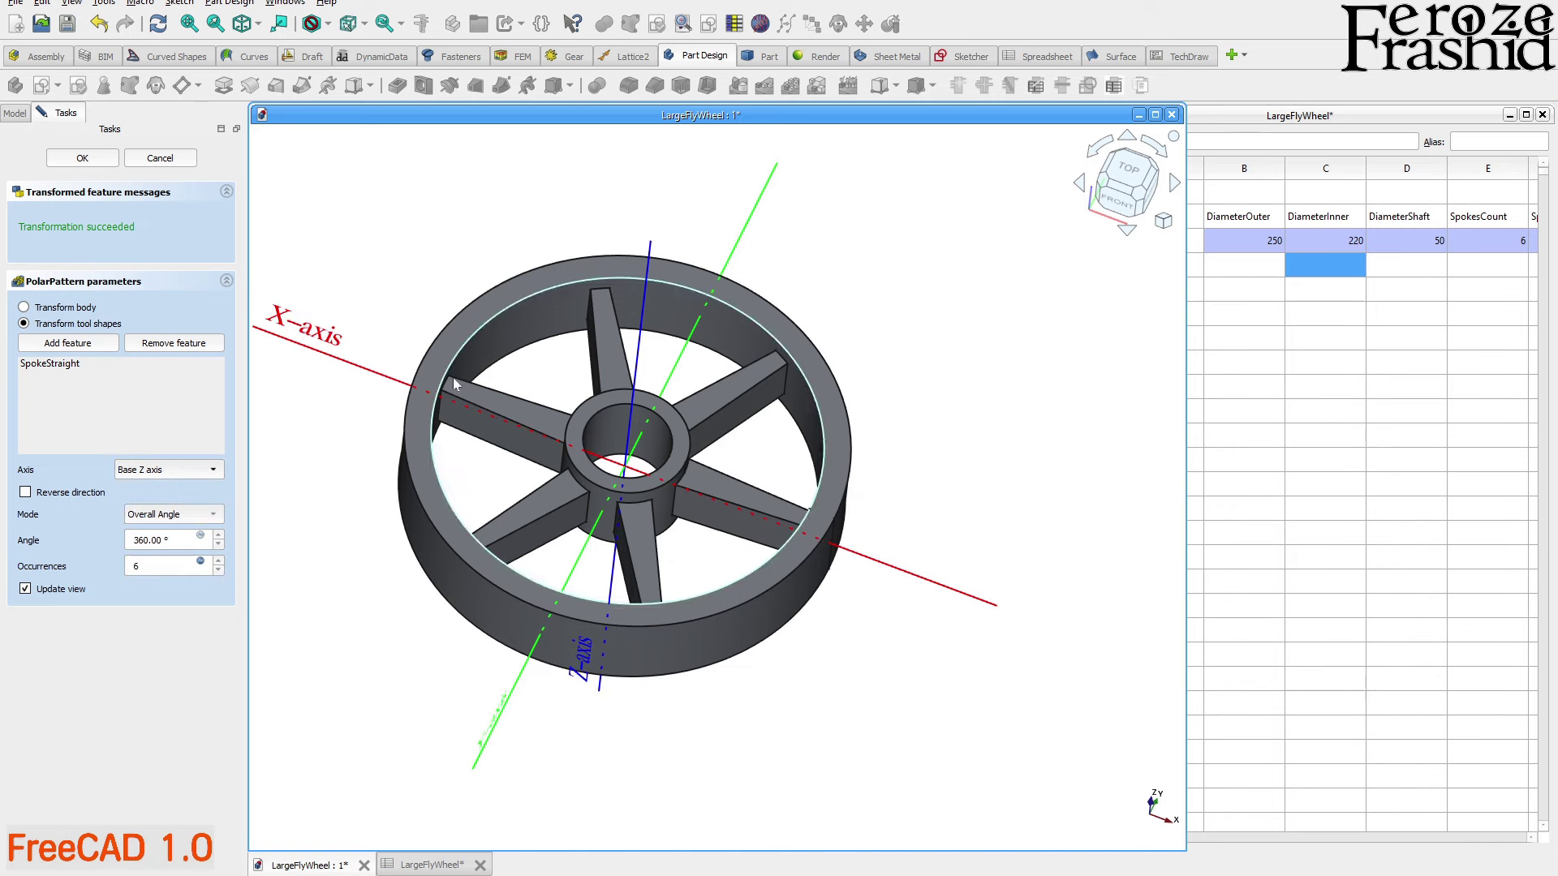
left_click(186, 470)
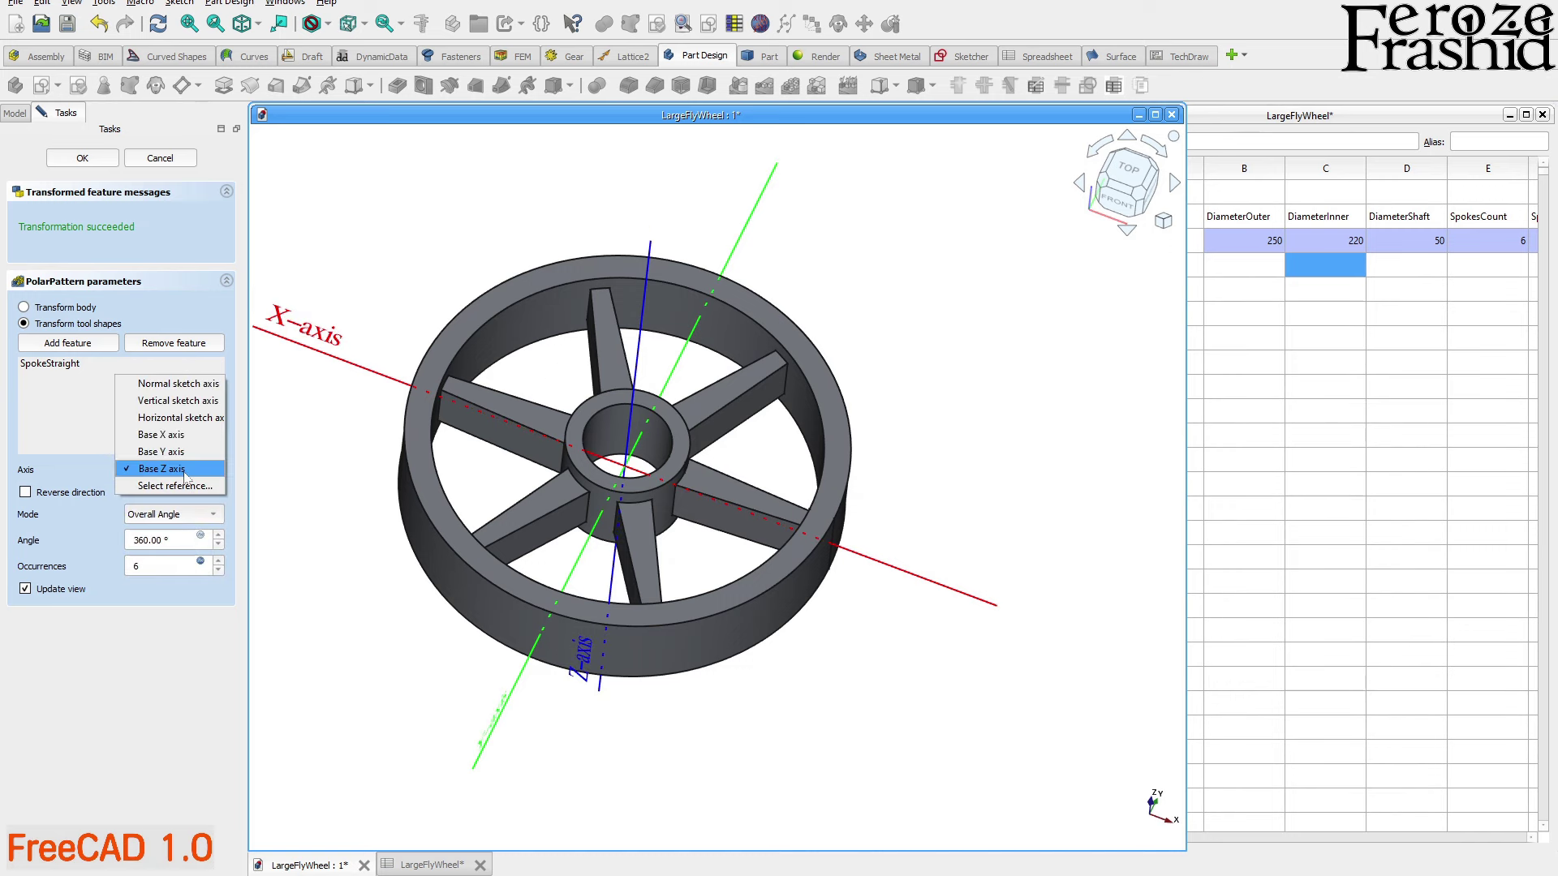
left_click(181, 417)
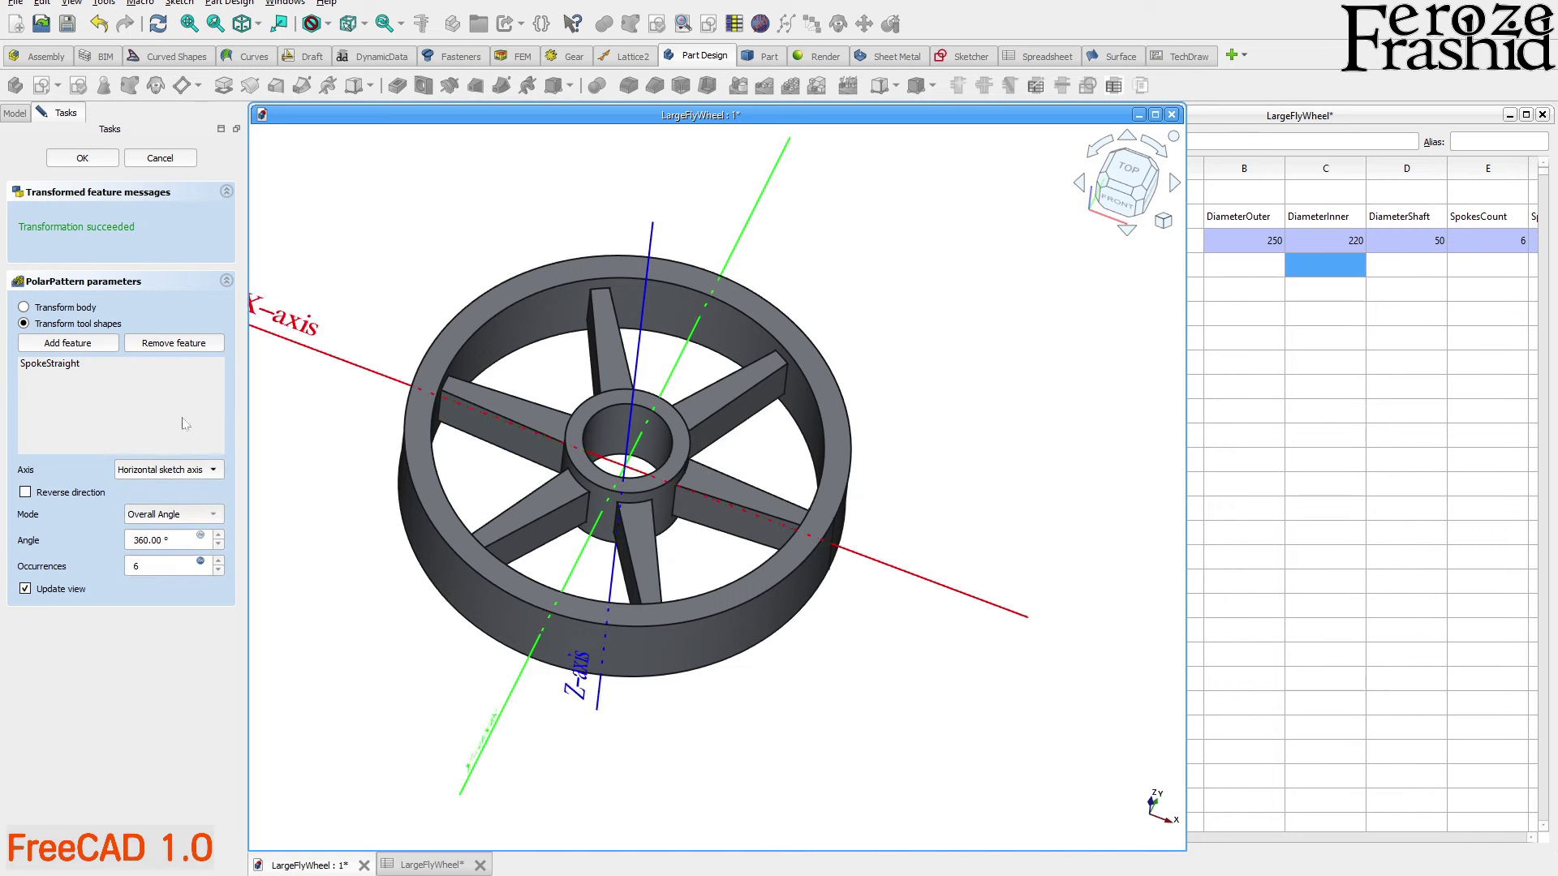
mouse_move(623, 497)
middle_mouse_down()
mouse_move(525, 623)
mouse_move(638, 523)
middle_mouse_up()
Set the polar pattern's rotation axis to Base Z axis and accept the pattern
left_click(182, 472)
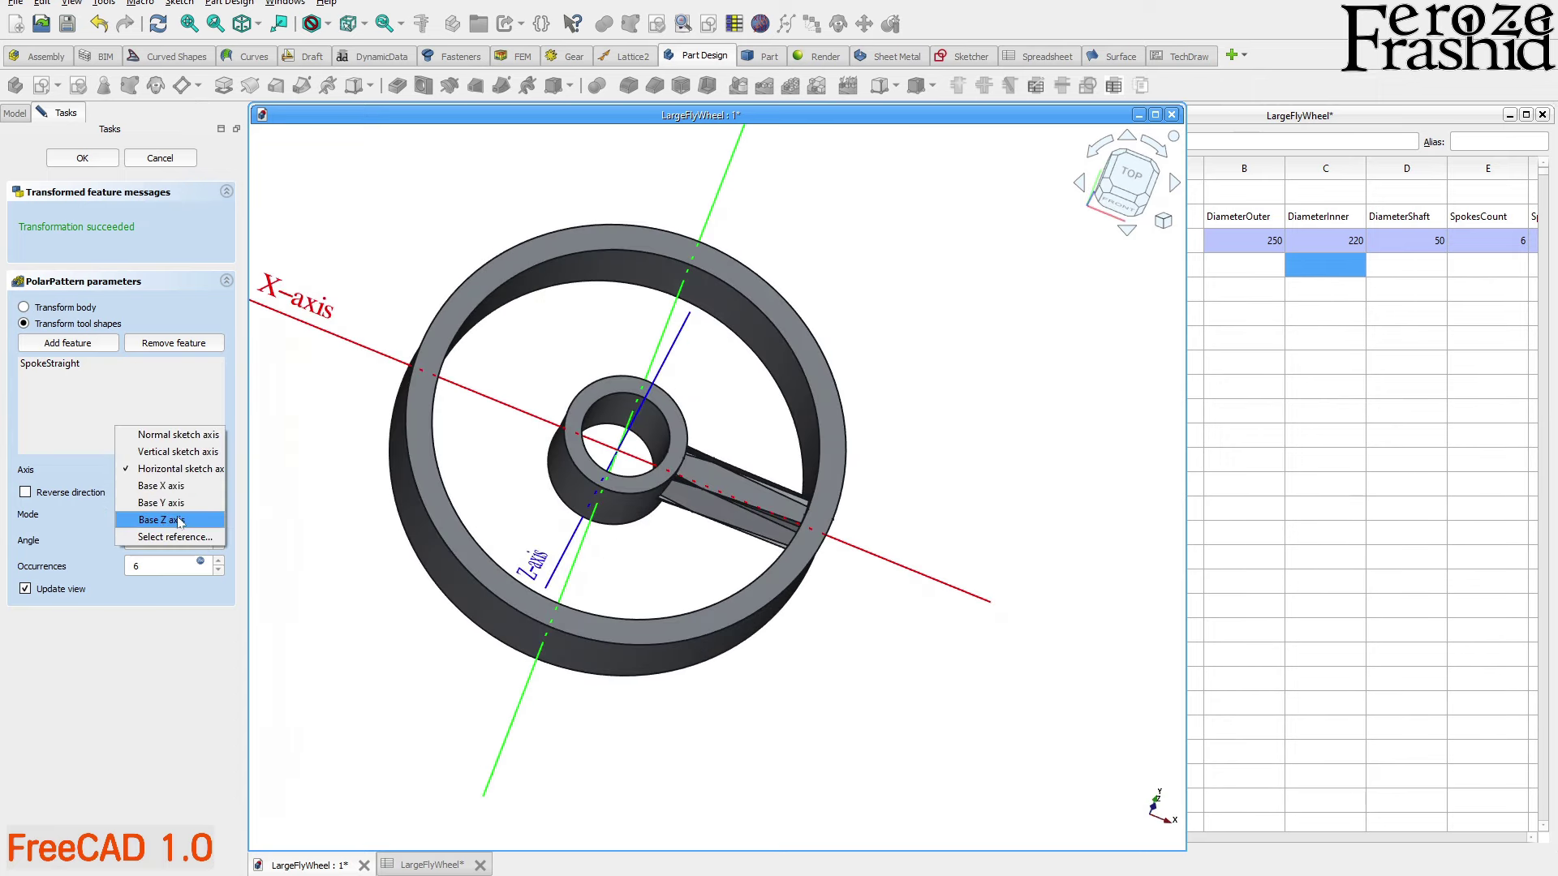
left_click(180, 521)
middle_click_drag(316, 523, 316, 454)
left_click(97, 159)
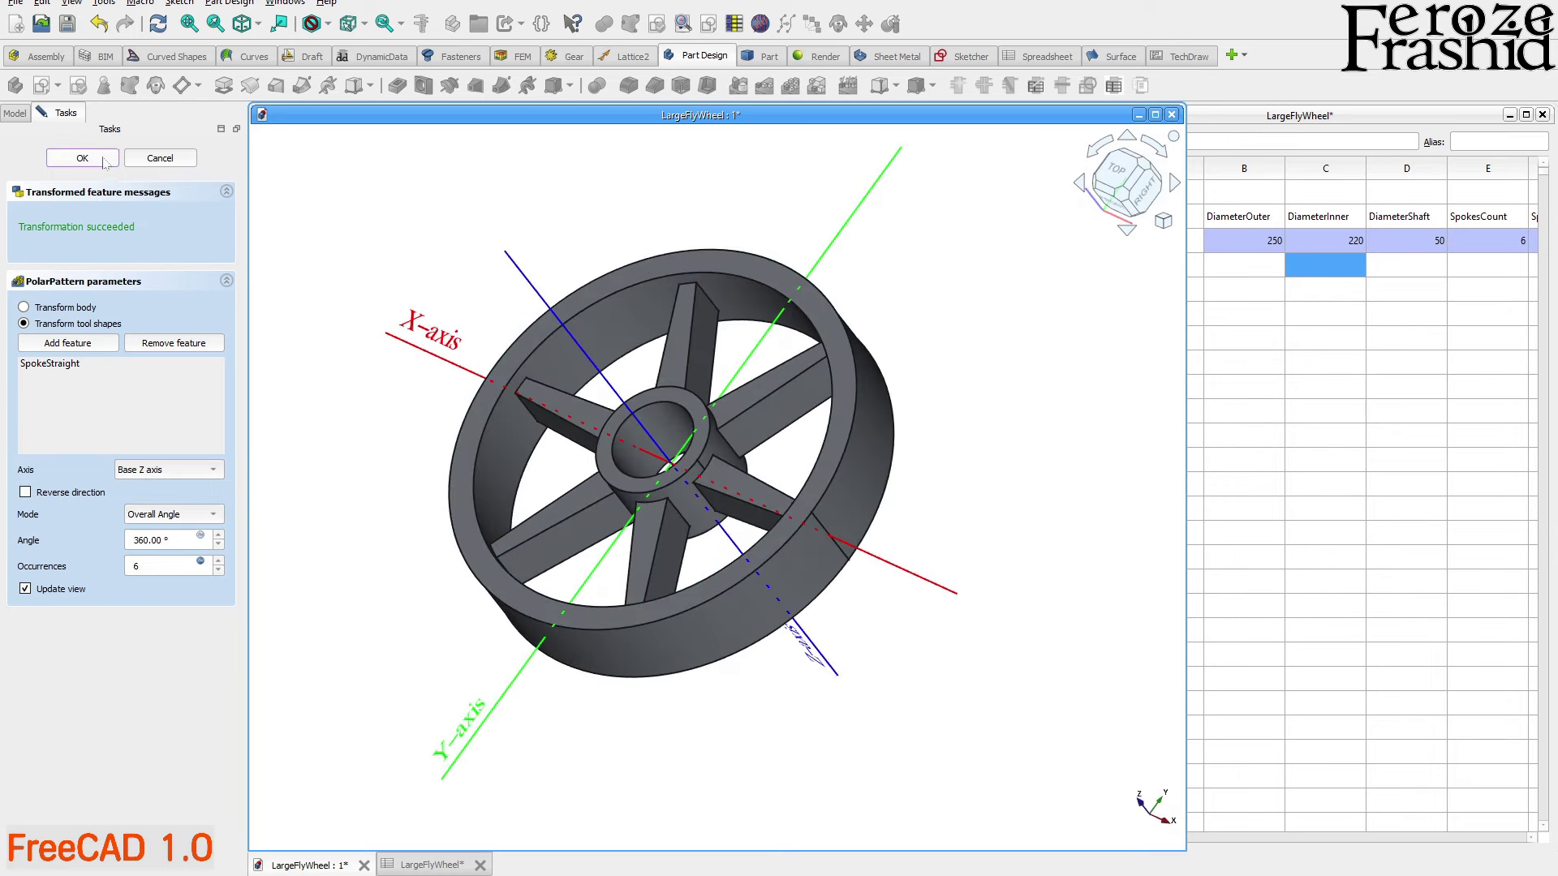
middle_click_drag(584, 552, 584, 479)
scroll(584, 478, "up", 3)
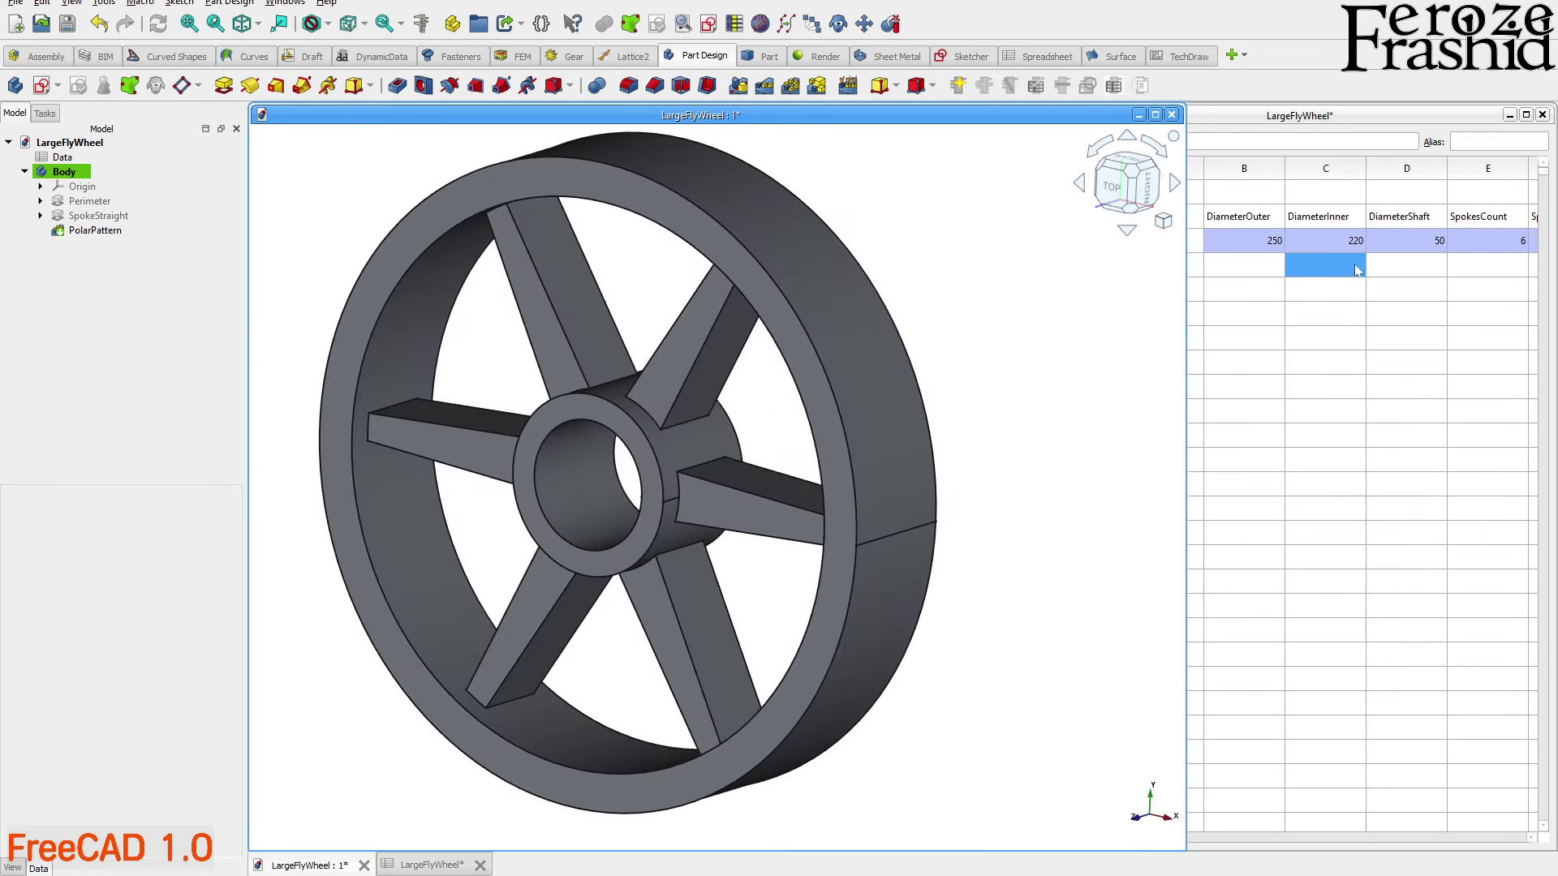
Test the spoke pattern by setting SpokesCount to 8 in the Data spreadsheet
left_click(1487, 241)
type("8")
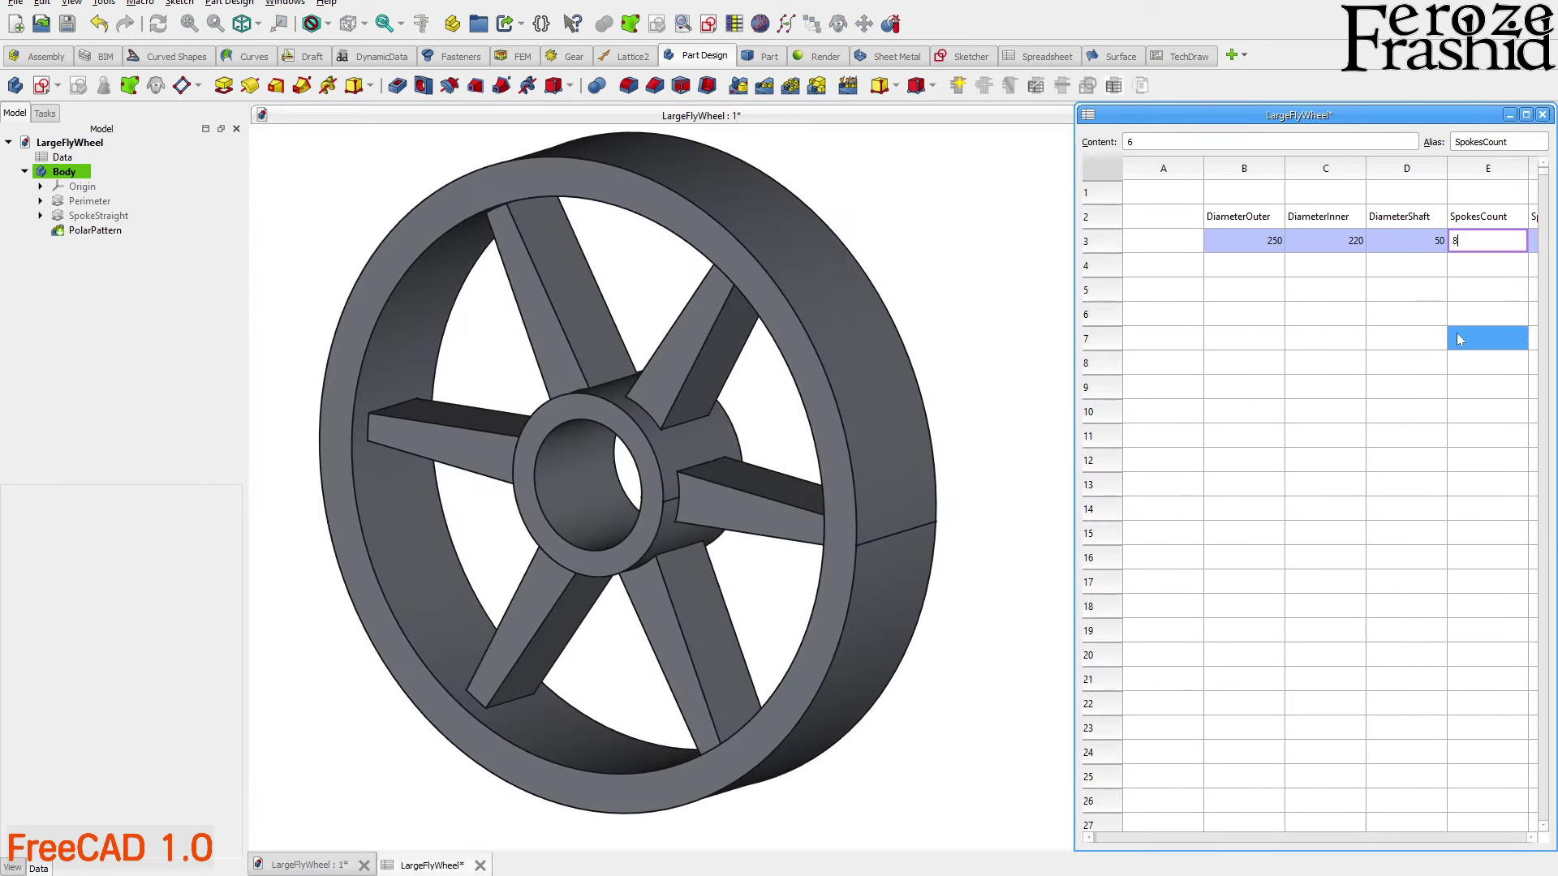
key("Return")
middle_click_drag(714, 616, 730, 576)
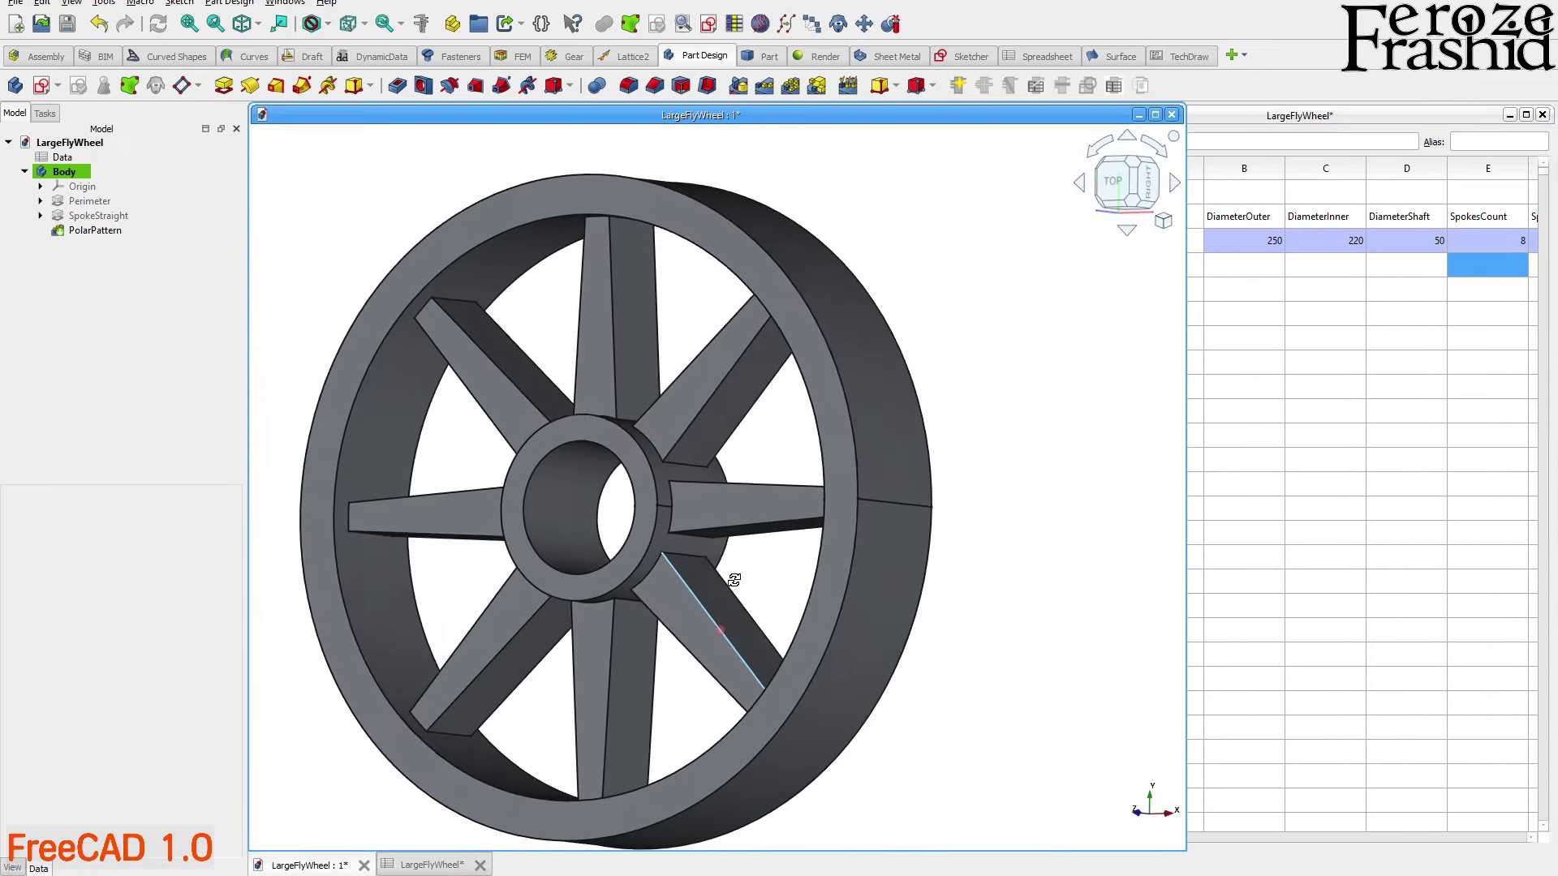
Try SpokesCount values of 4 and 3 in the Data spreadsheet
left_click(1514, 243)
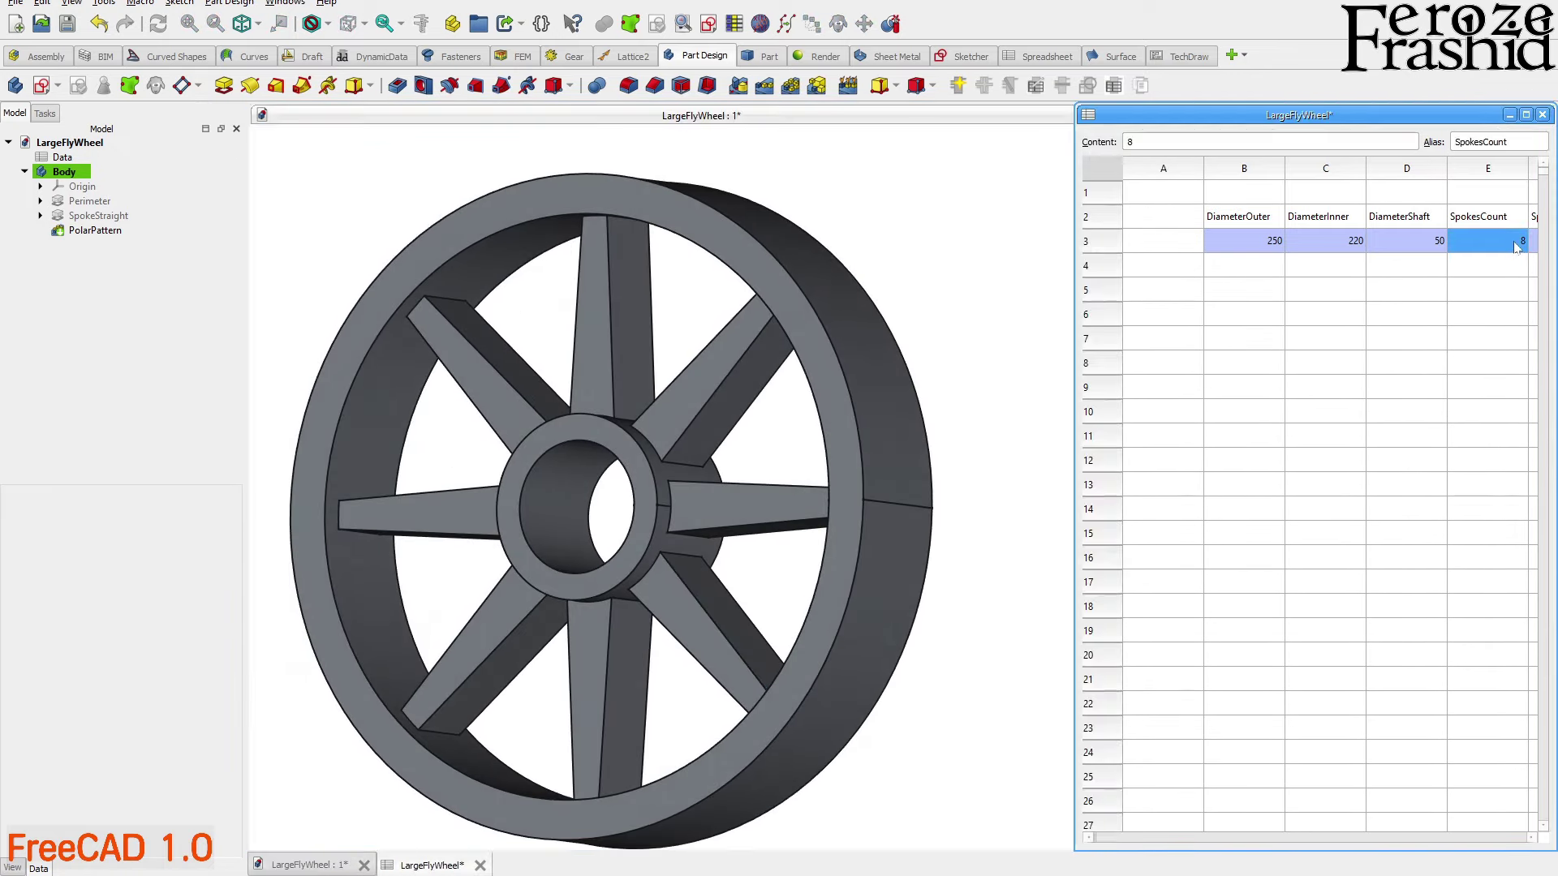
type("4")
key("Return")
left_click(1514, 243)
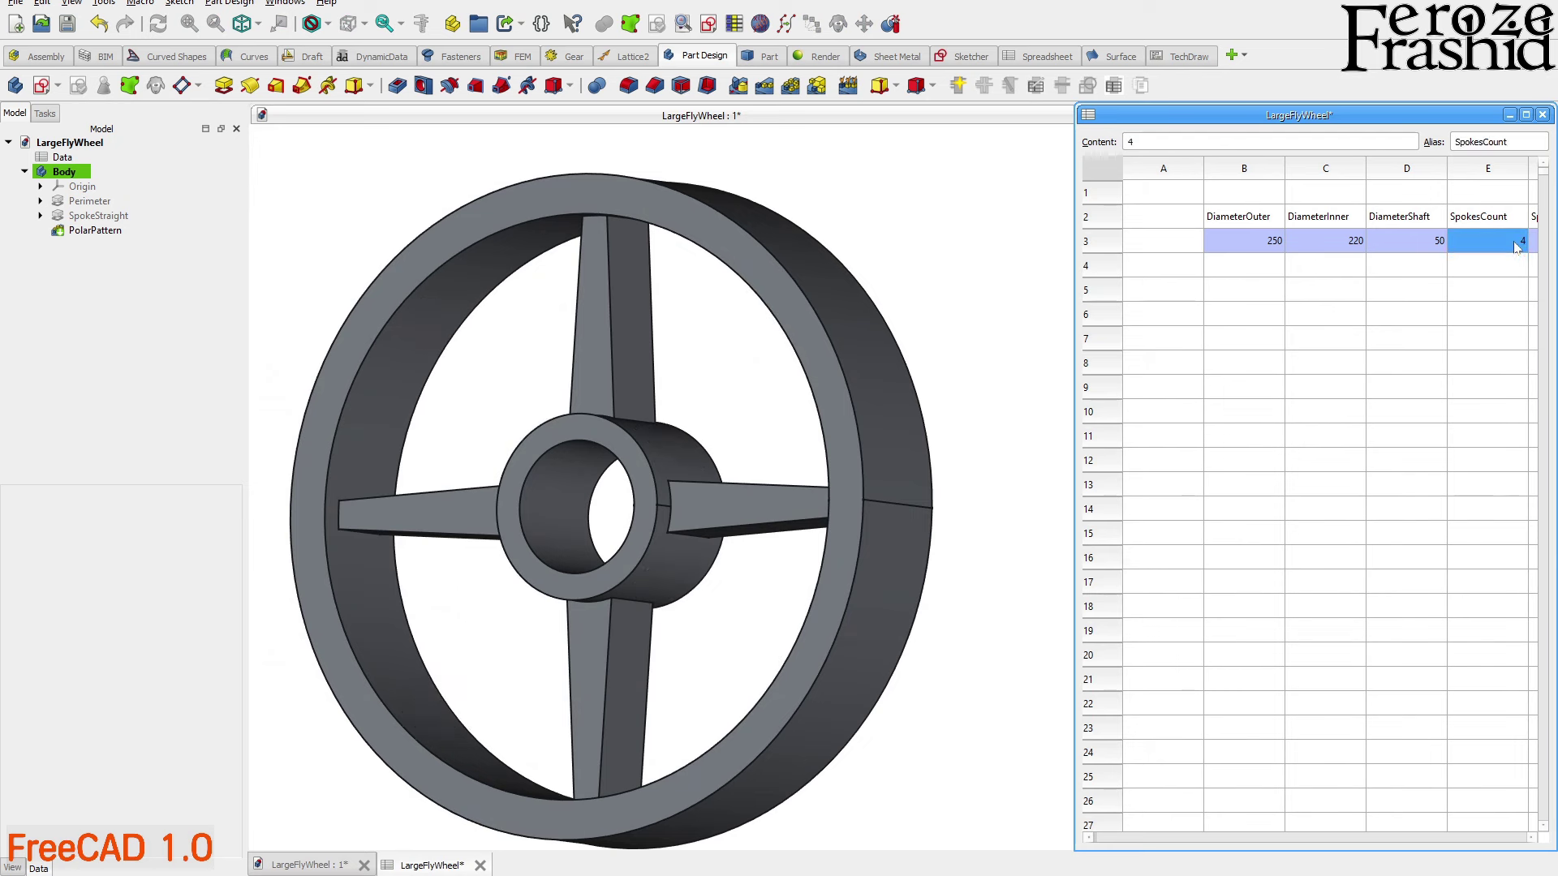
type("3")
key("Return")
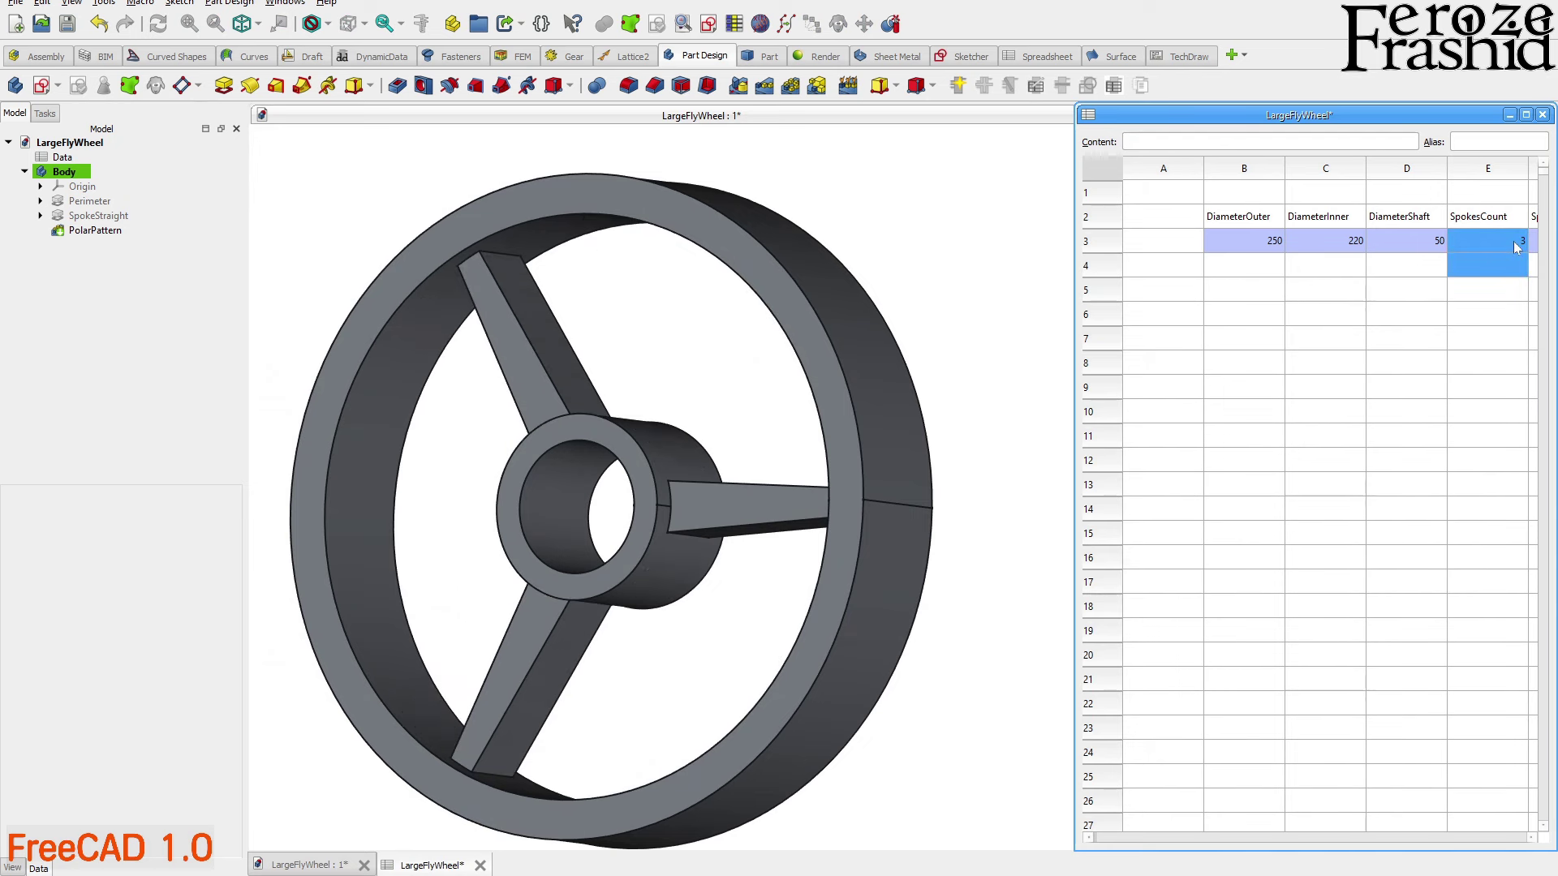
Set SpokesCount in the Data spreadsheet to 4
left_click(1514, 244)
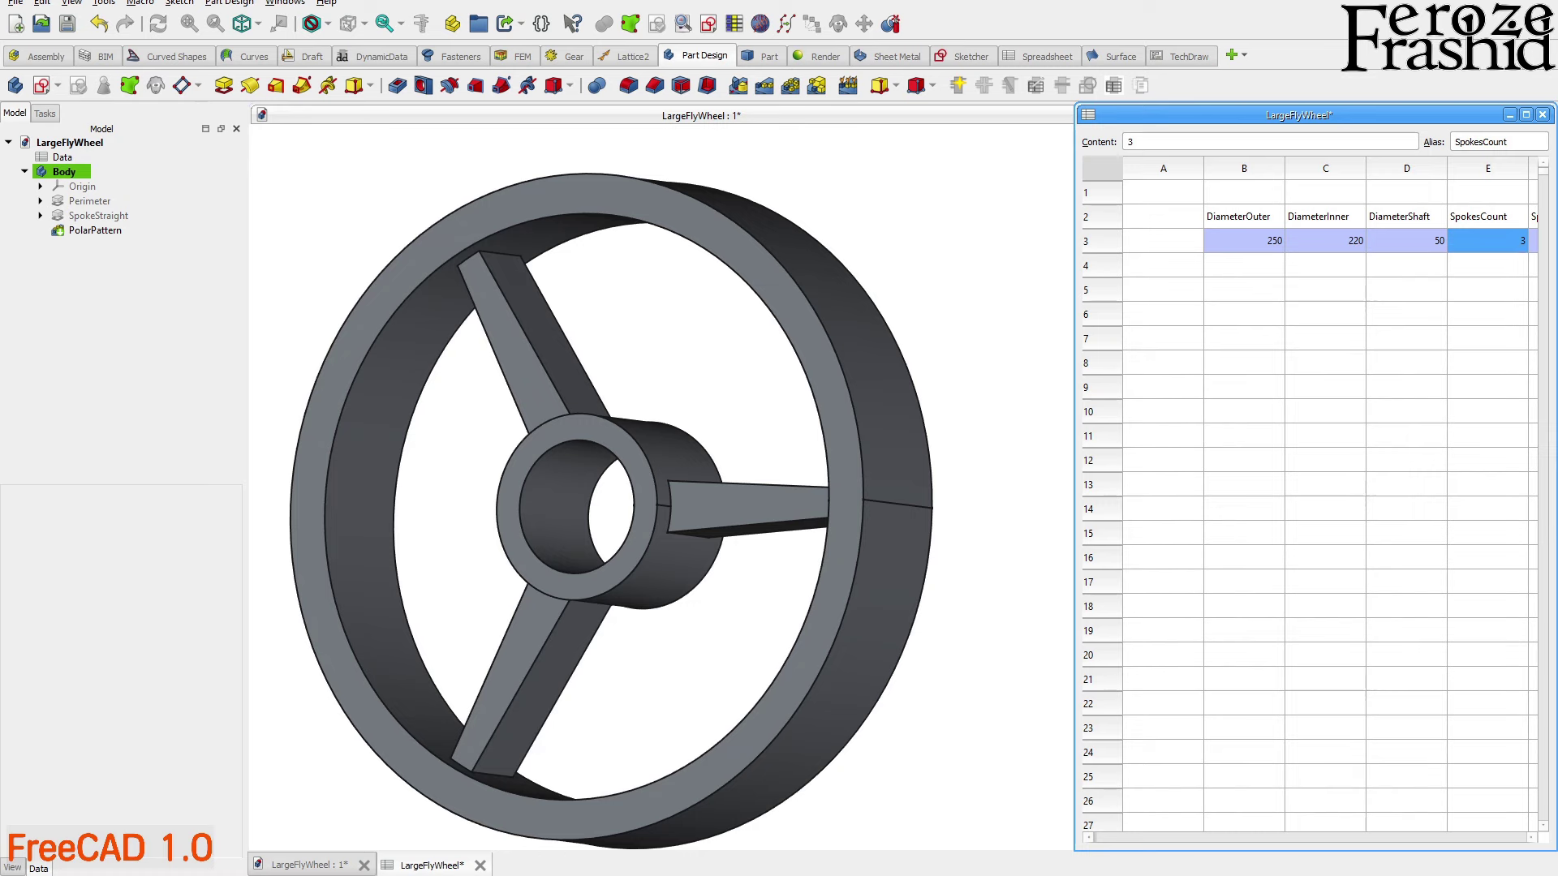
type("4")
key("Return")
middle_click_drag(758, 438, 763, 471)
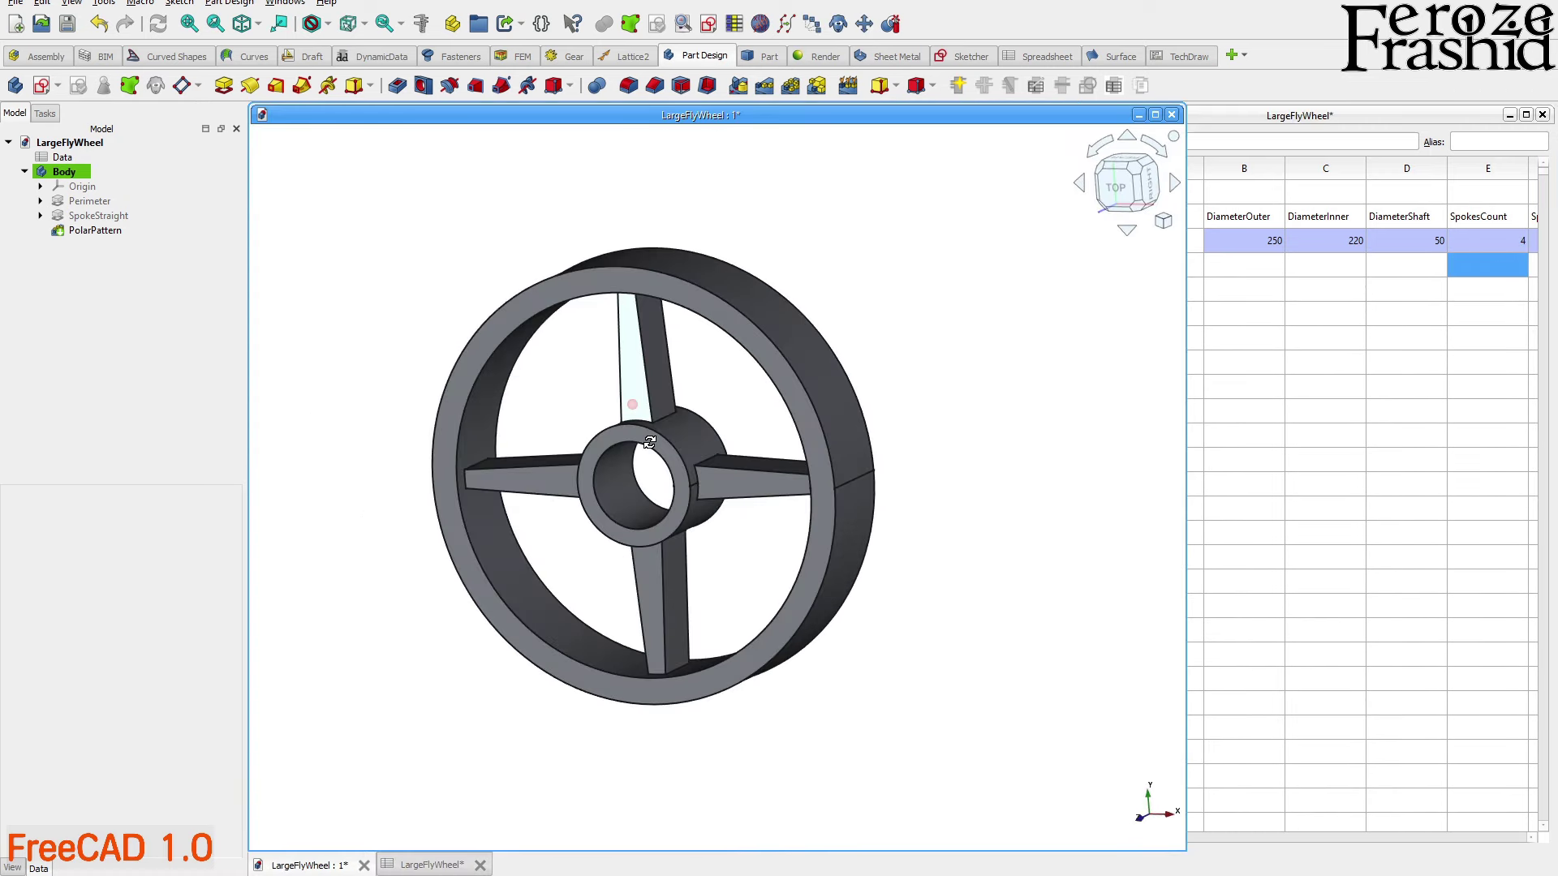
left_click(1470, 308)
left_click(1466, 299)
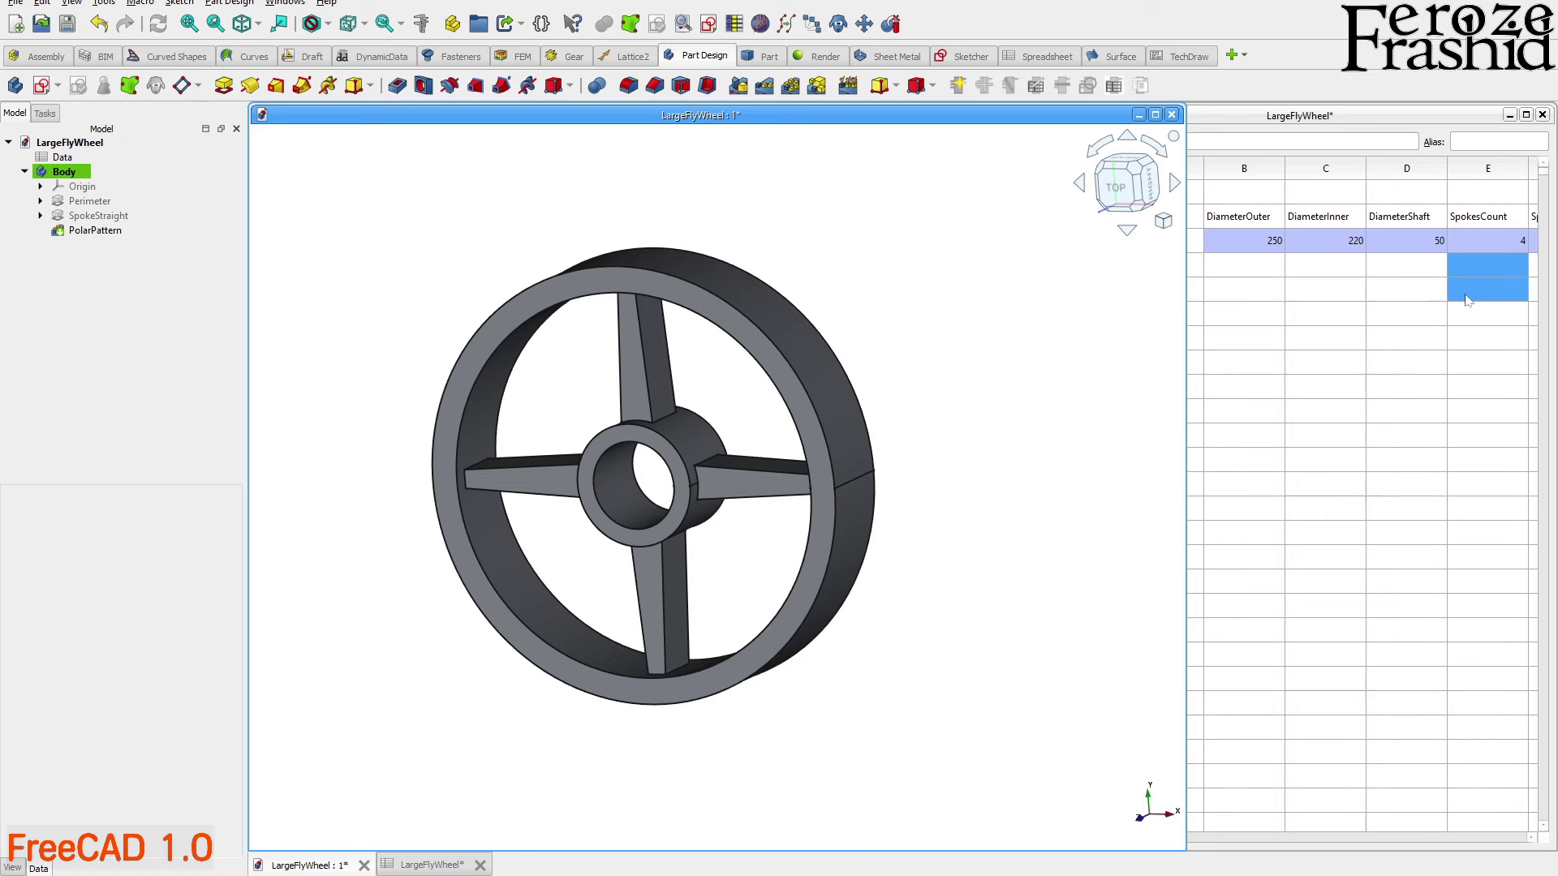
Set DiameterOuter in the Data spreadsheet to 300 and check the wheel's rim
scroll(748, 497, "up", 2)
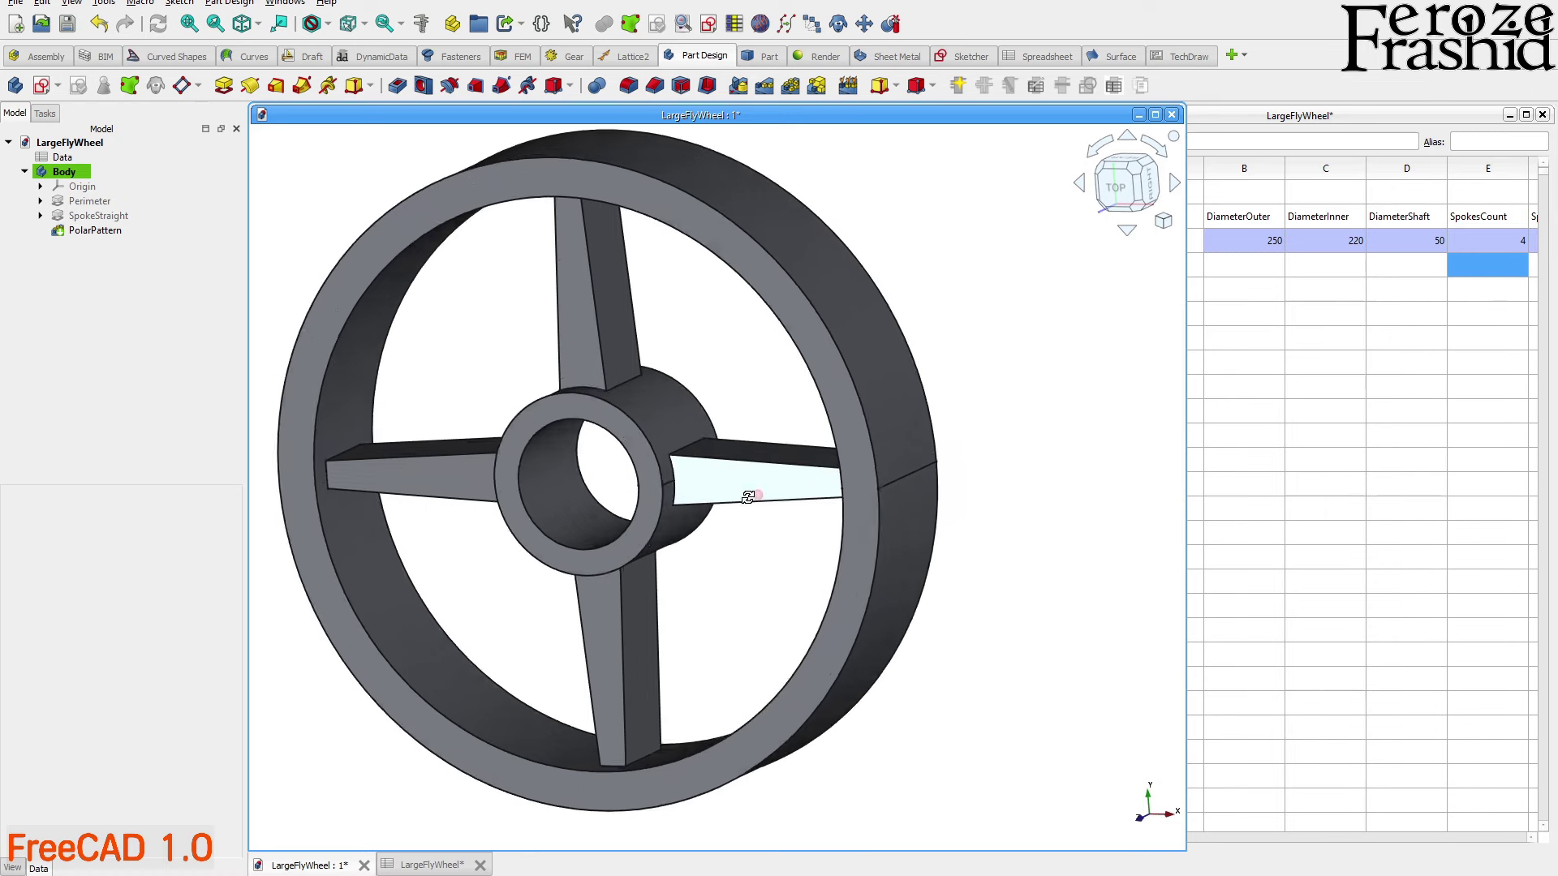
middle_click_drag(748, 496, 759, 486)
left_click(1272, 252)
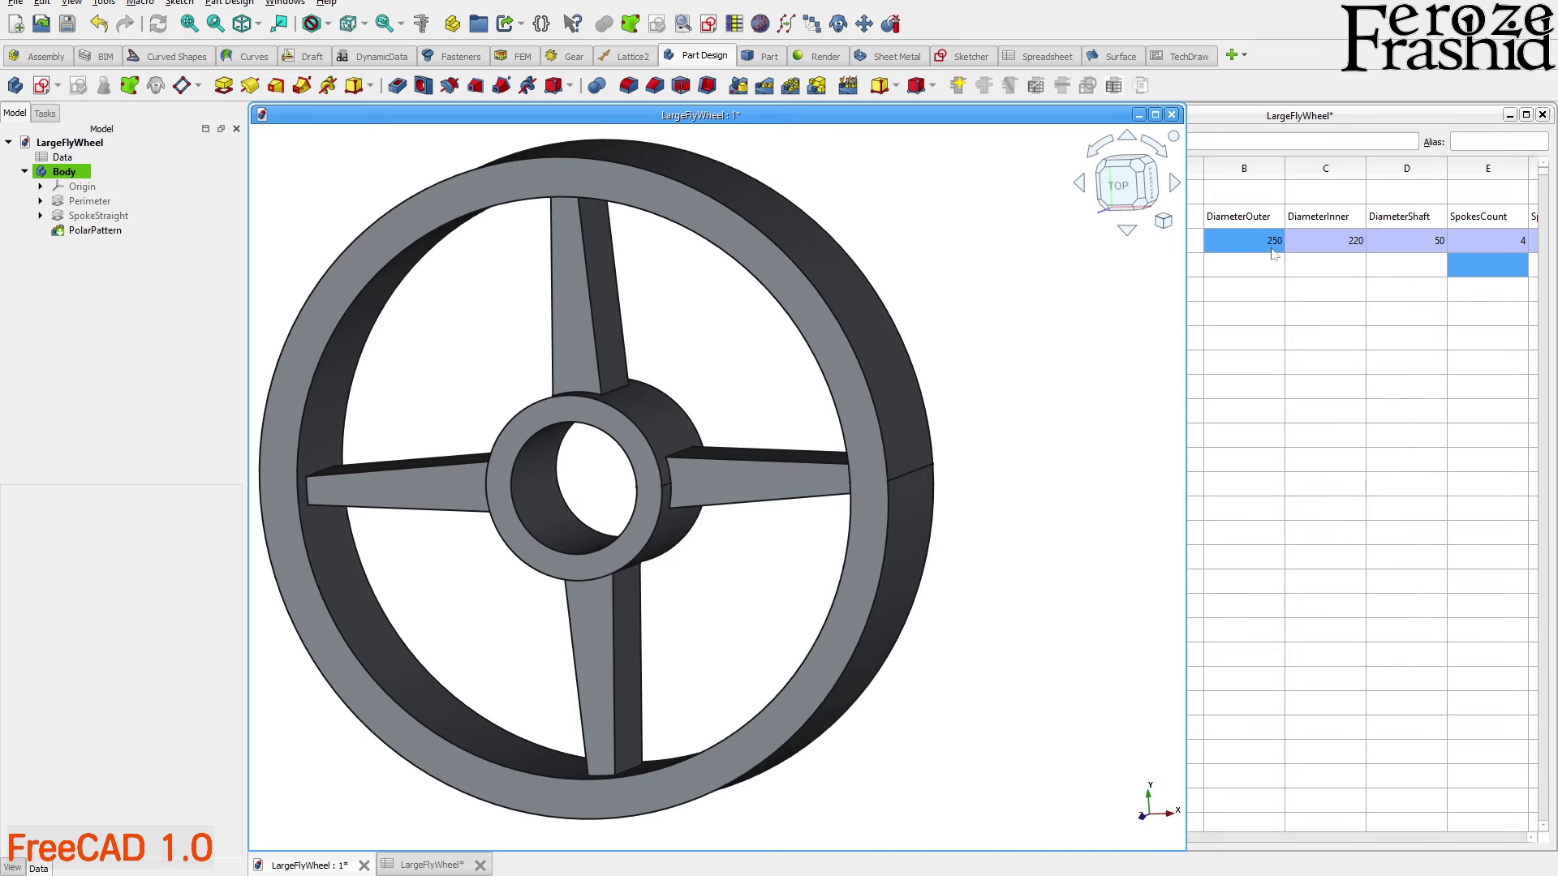
type("300")
key("Return")
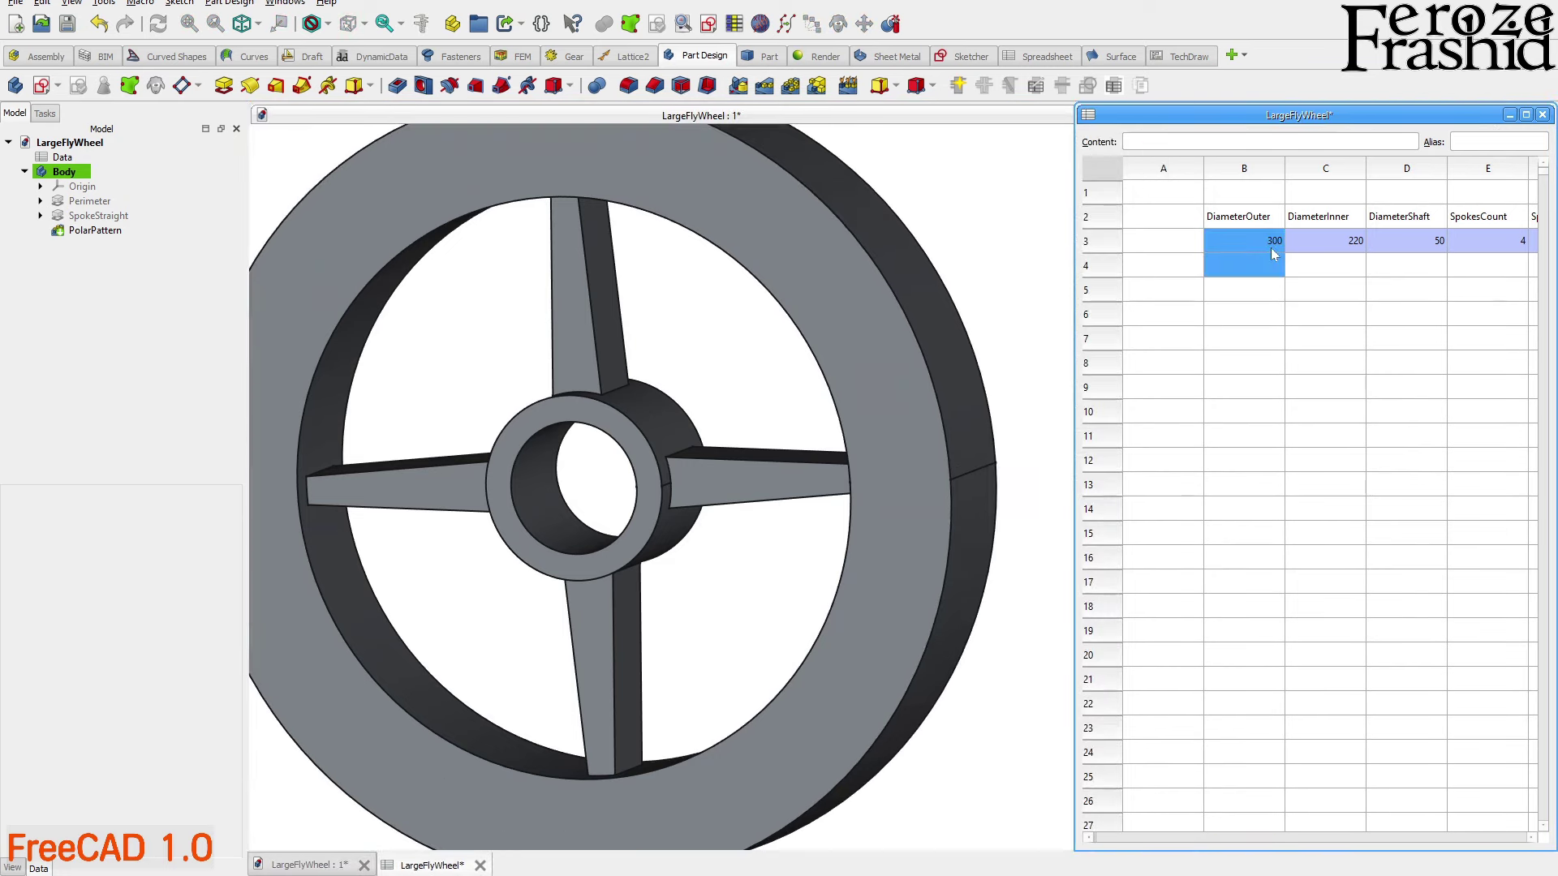
scroll(730, 469, "down", 2)
key("2")
middle_click_drag(757, 455, 844, 430)
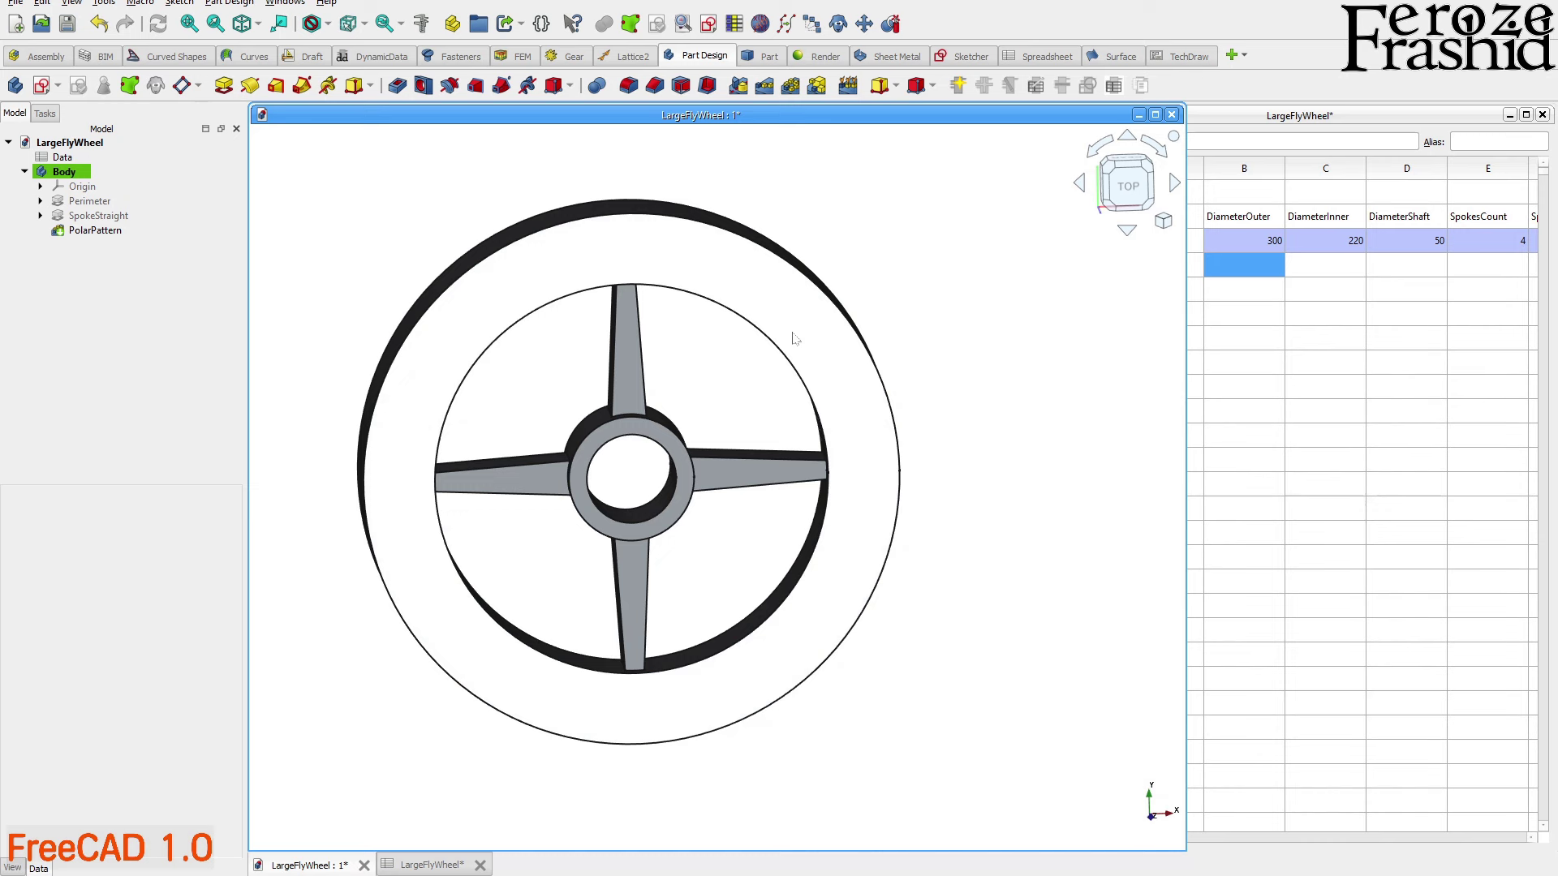
Set DiameterShaft in the Data spreadsheet to 60 and inspect where the spokes meet the hub
left_click(1421, 248)
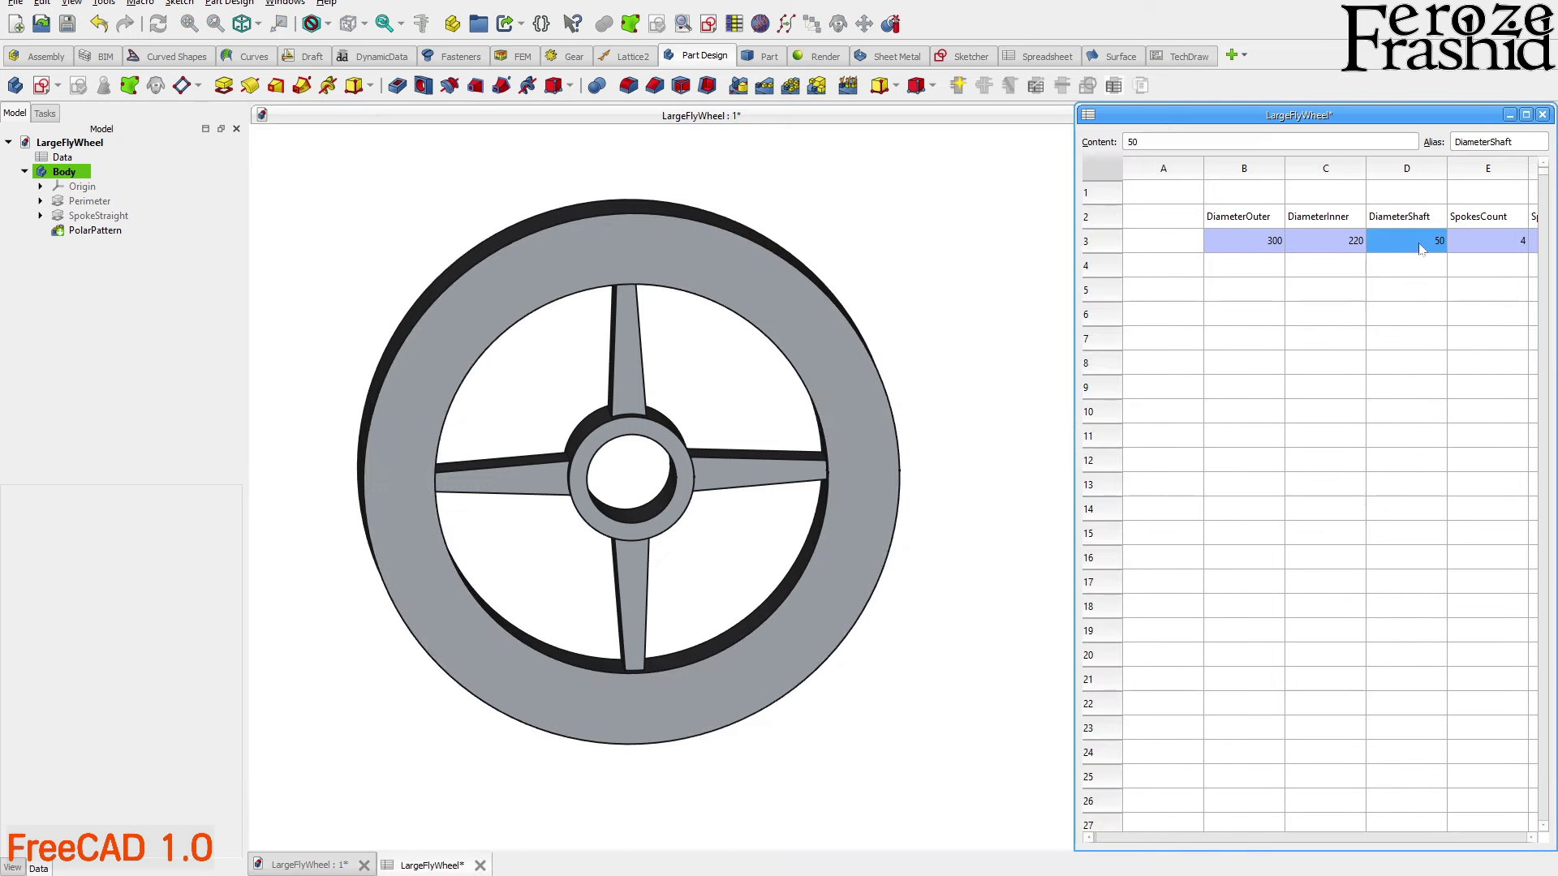
type("60")
key("Return")
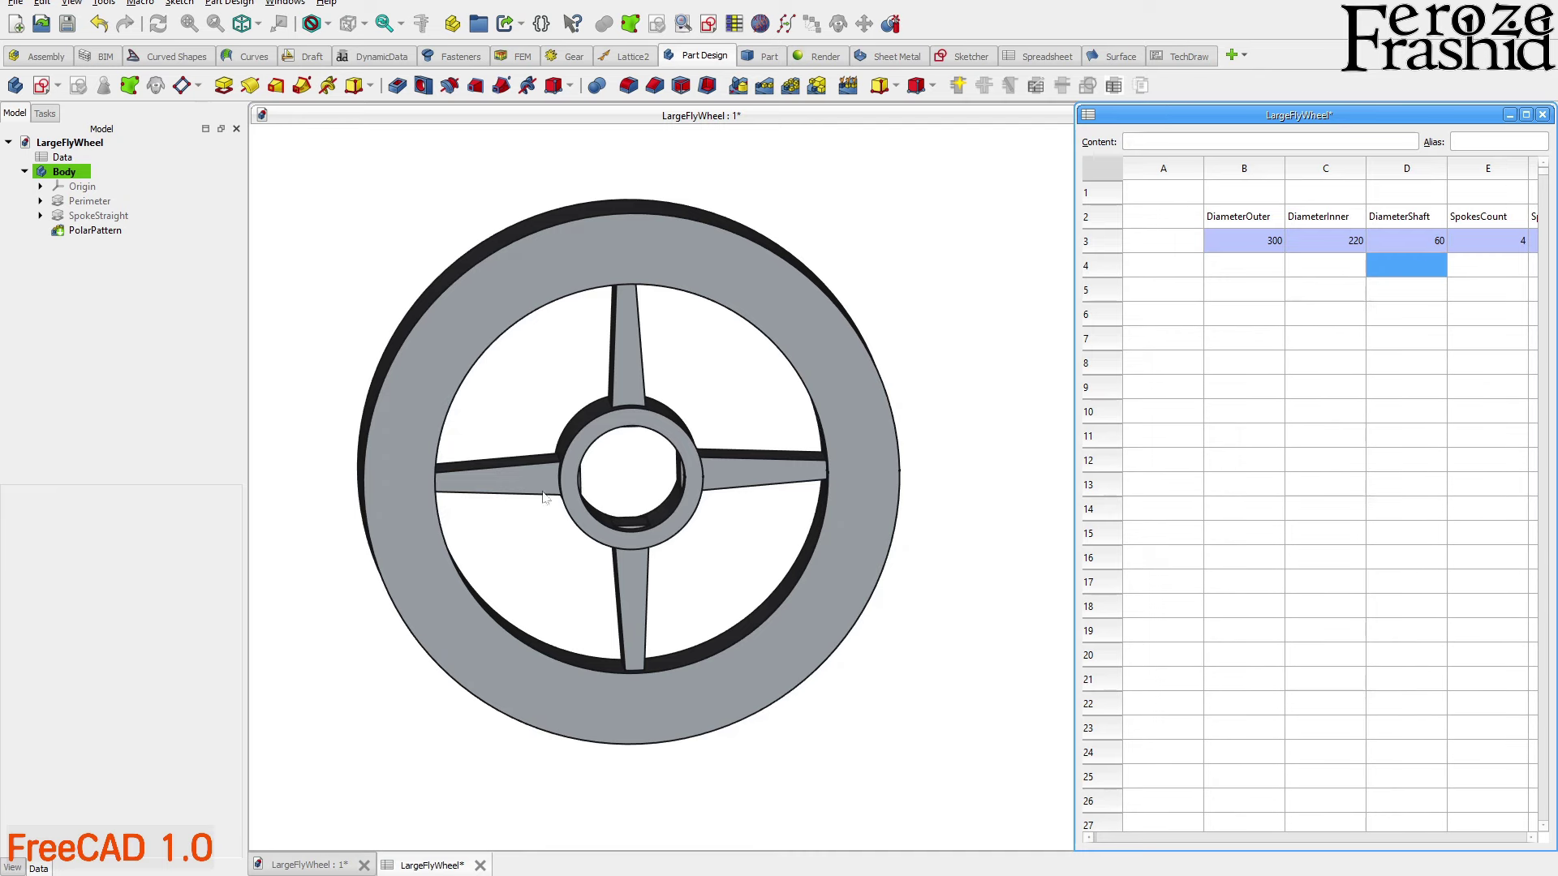
scroll(659, 500, "up", 5)
scroll(659, 501, "down", 5)
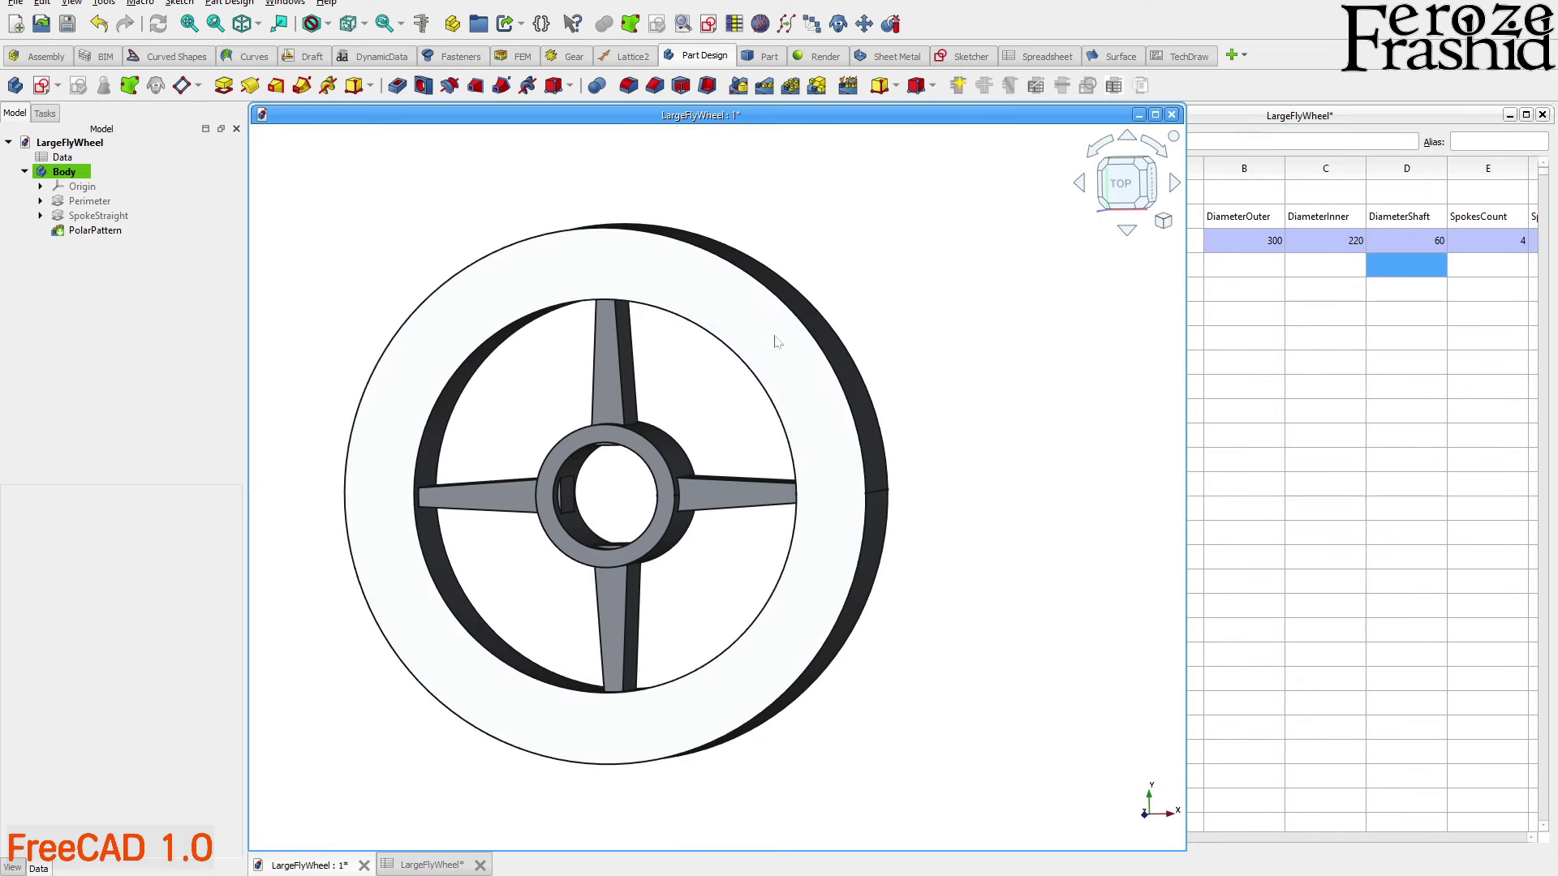
left_click(1257, 313)
left_click(1270, 284)
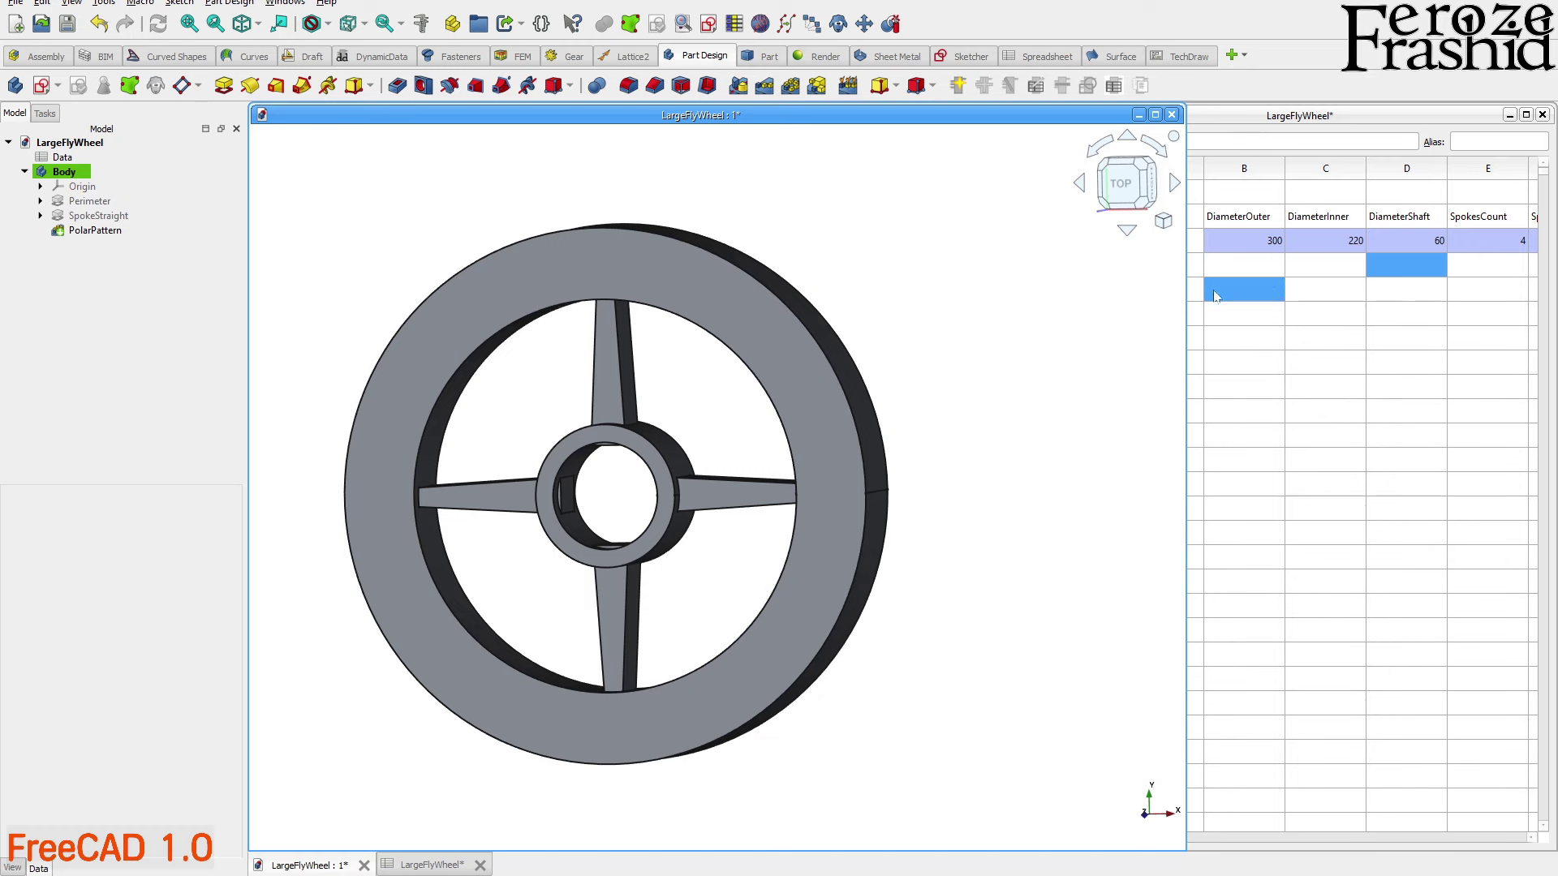
left_click(932, 382)
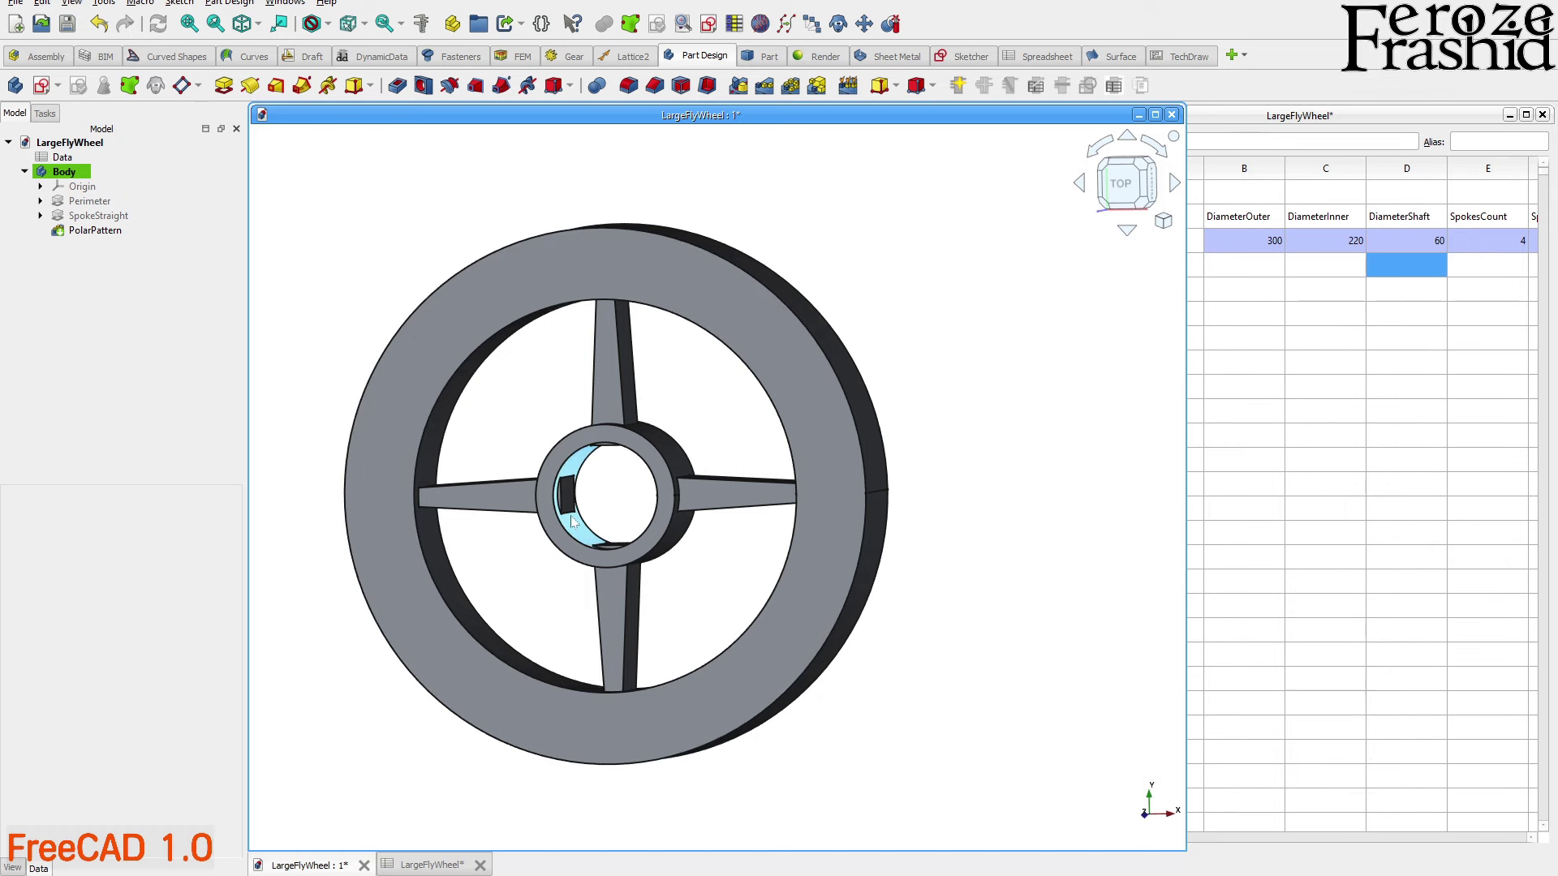
Set the DiameterShaft value in the spreadsheet to 75 and inspect how the spokes meet the hub
scroll(571, 522, "up", 3)
scroll(572, 522, "down", 3)
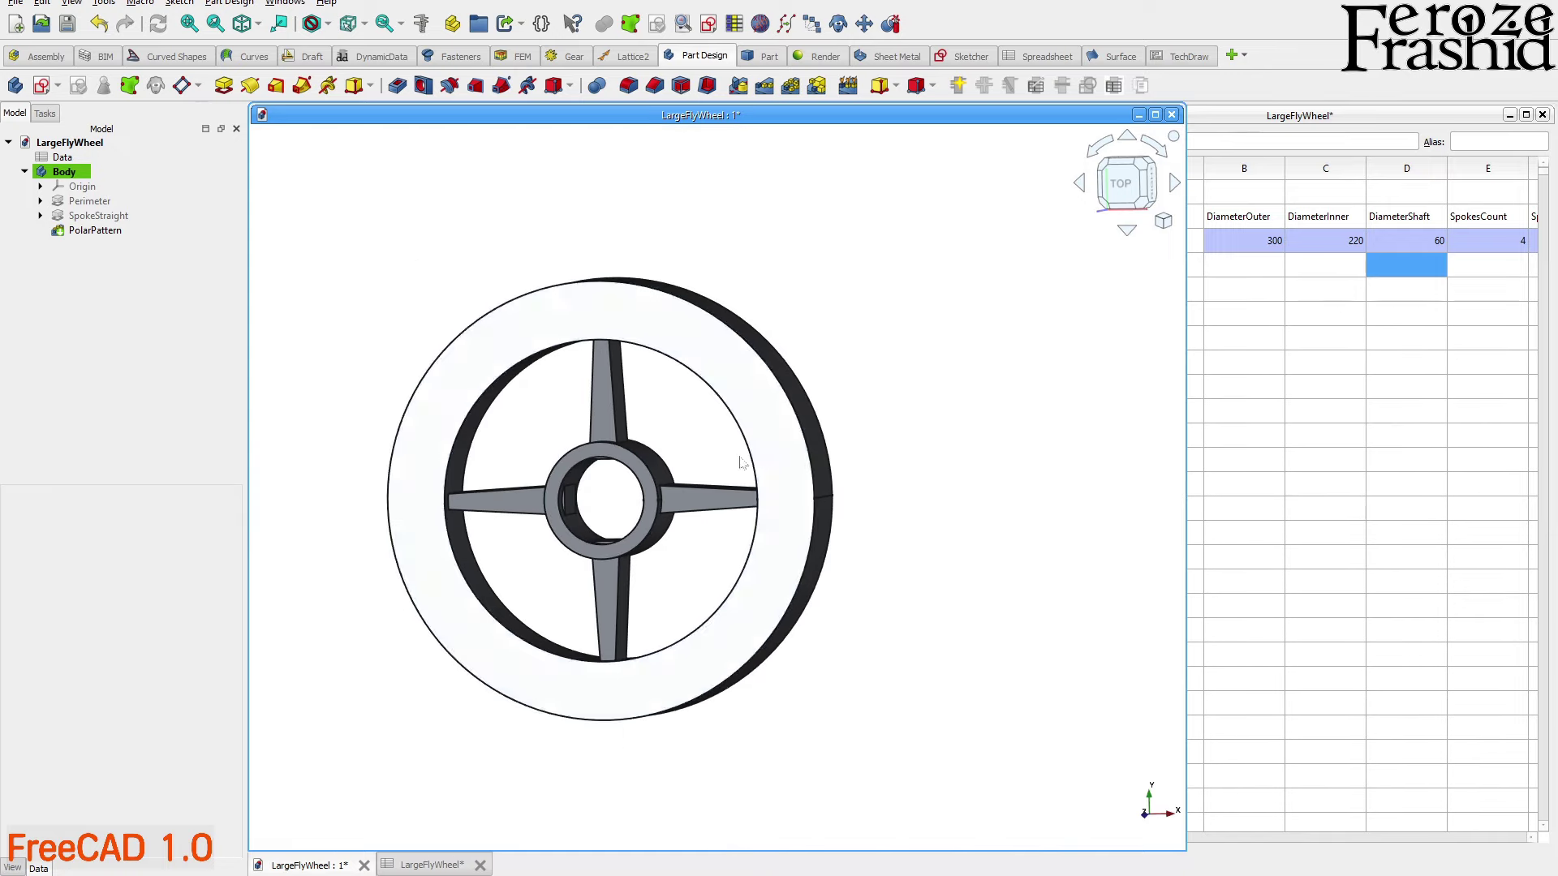
scroll(578, 479, "up", 3)
mouse_move(604, 537)
middle_mouse_down()
mouse_move(528, 518)
mouse_move(597, 529)
middle_mouse_up()
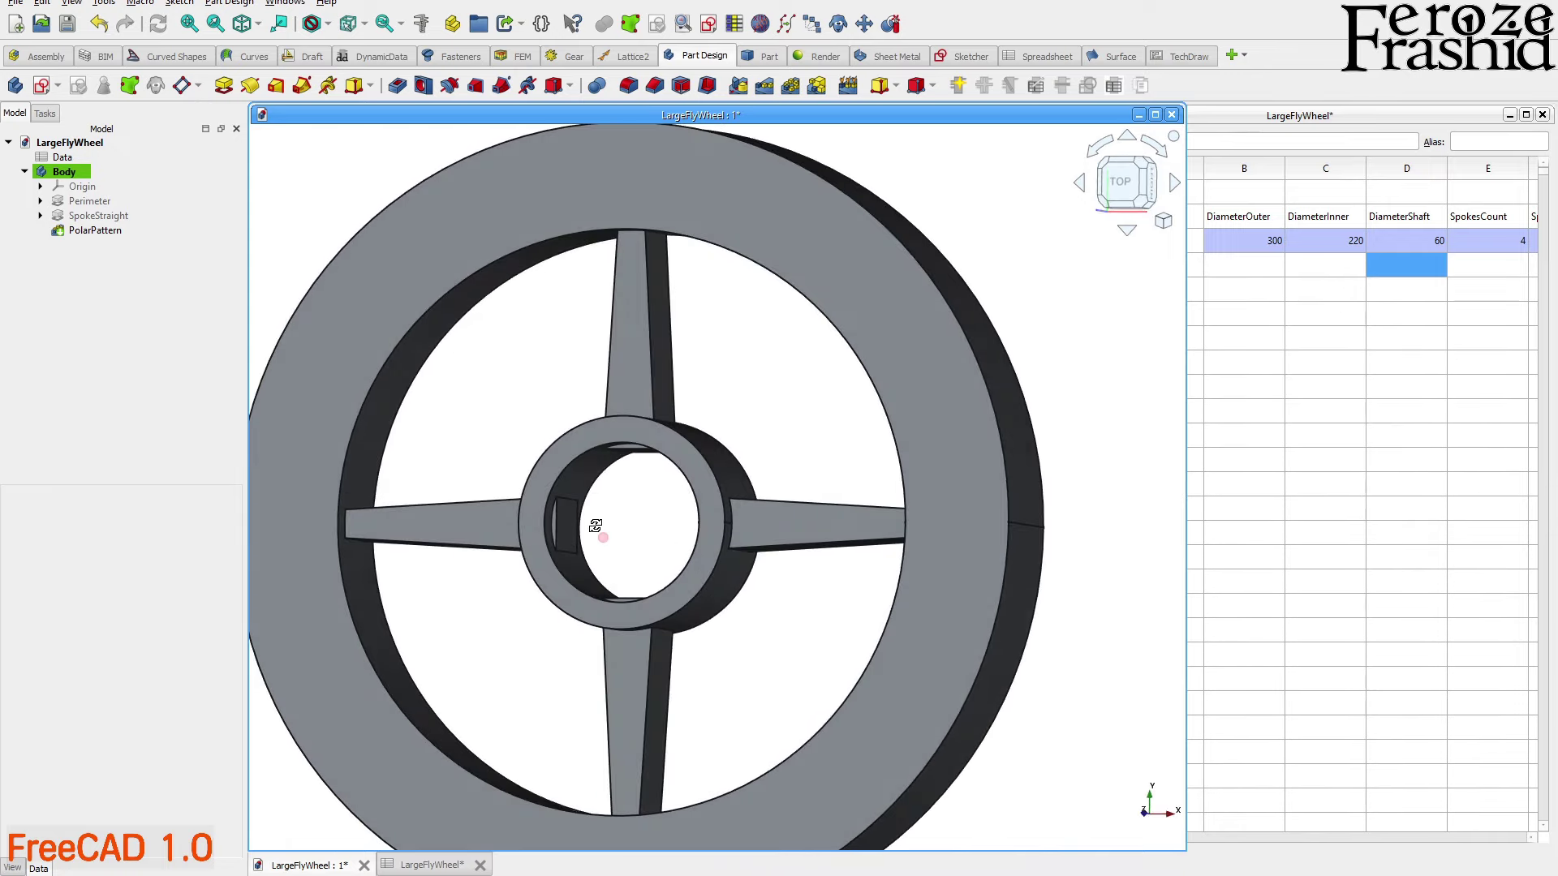
left_click(690, 479)
left_click(1406, 241)
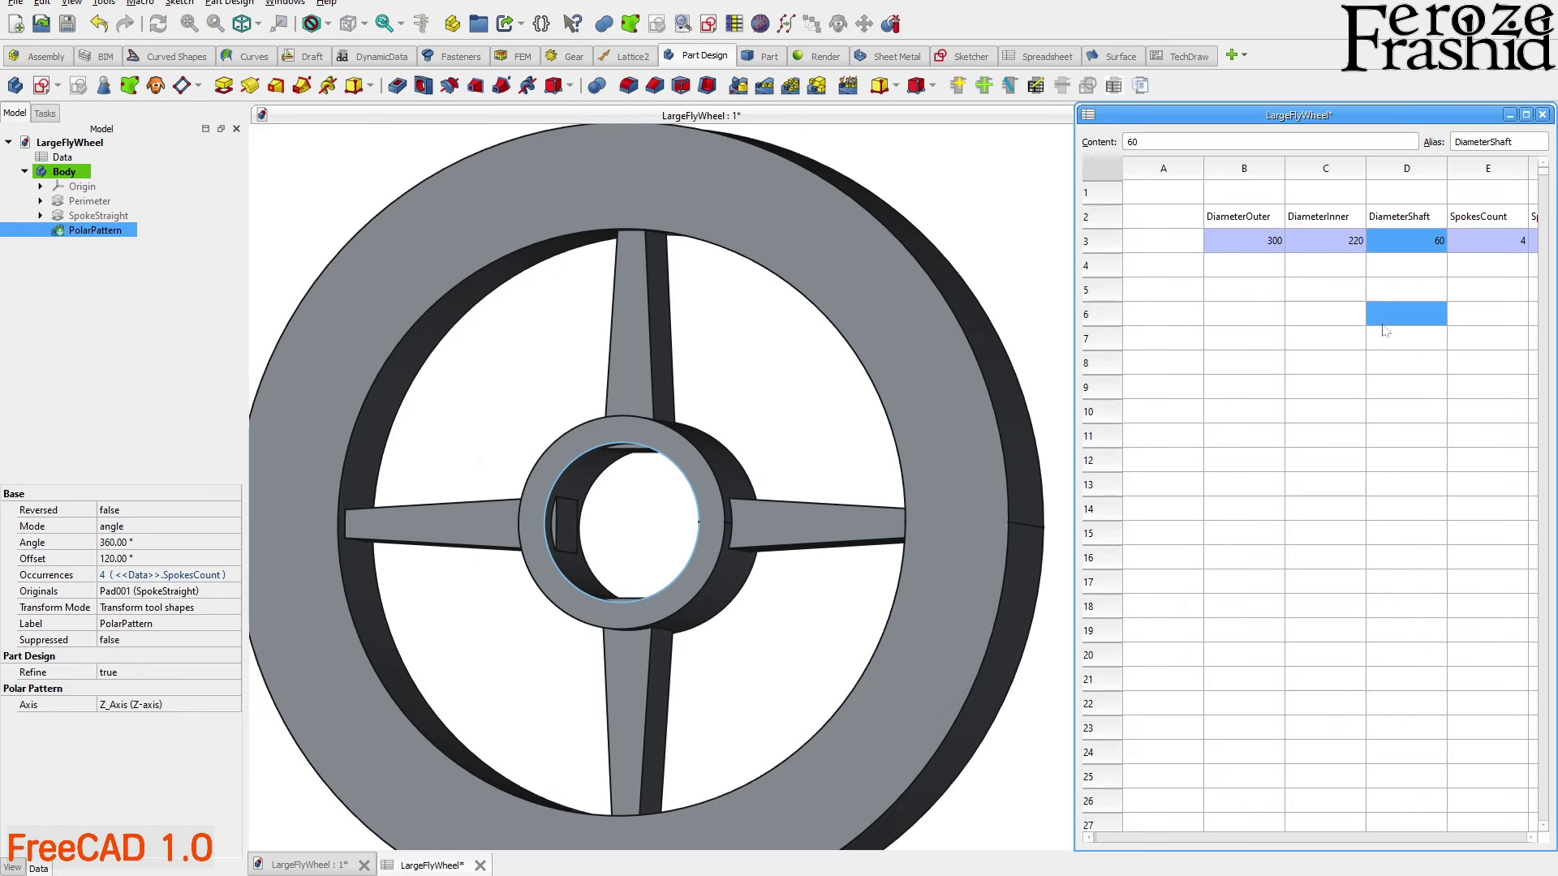
type("75")
key("Return")
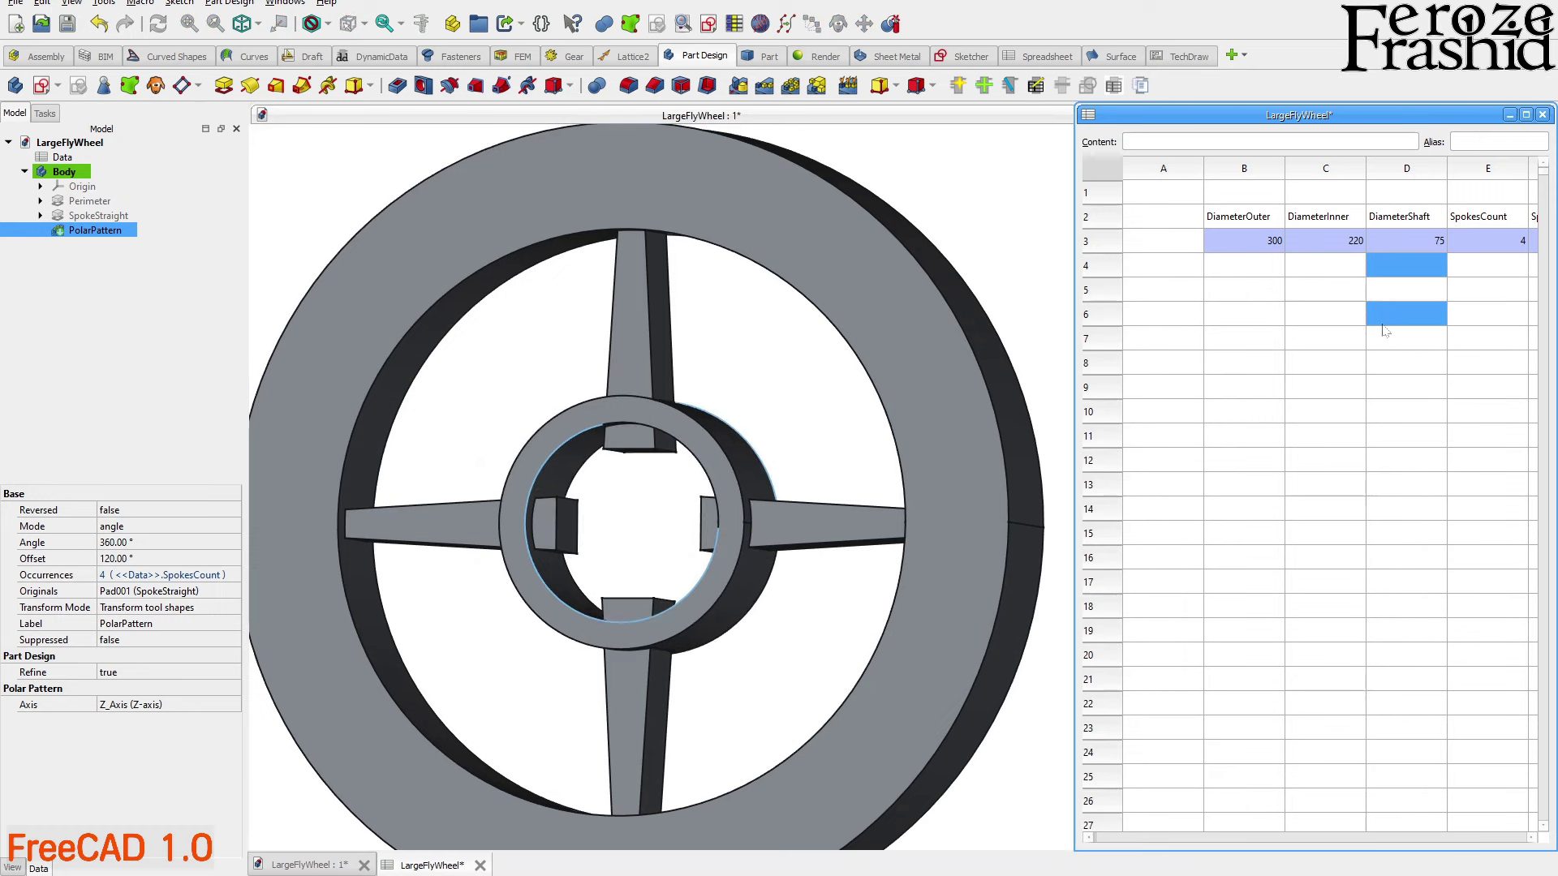
scroll(673, 487, "down", 3)
mouse_move(673, 486)
middle_mouse_down()
mouse_move(820, 473)
mouse_move(647, 528)
mouse_move(671, 490)
middle_mouse_up()
scroll(702, 511, "up", 2)
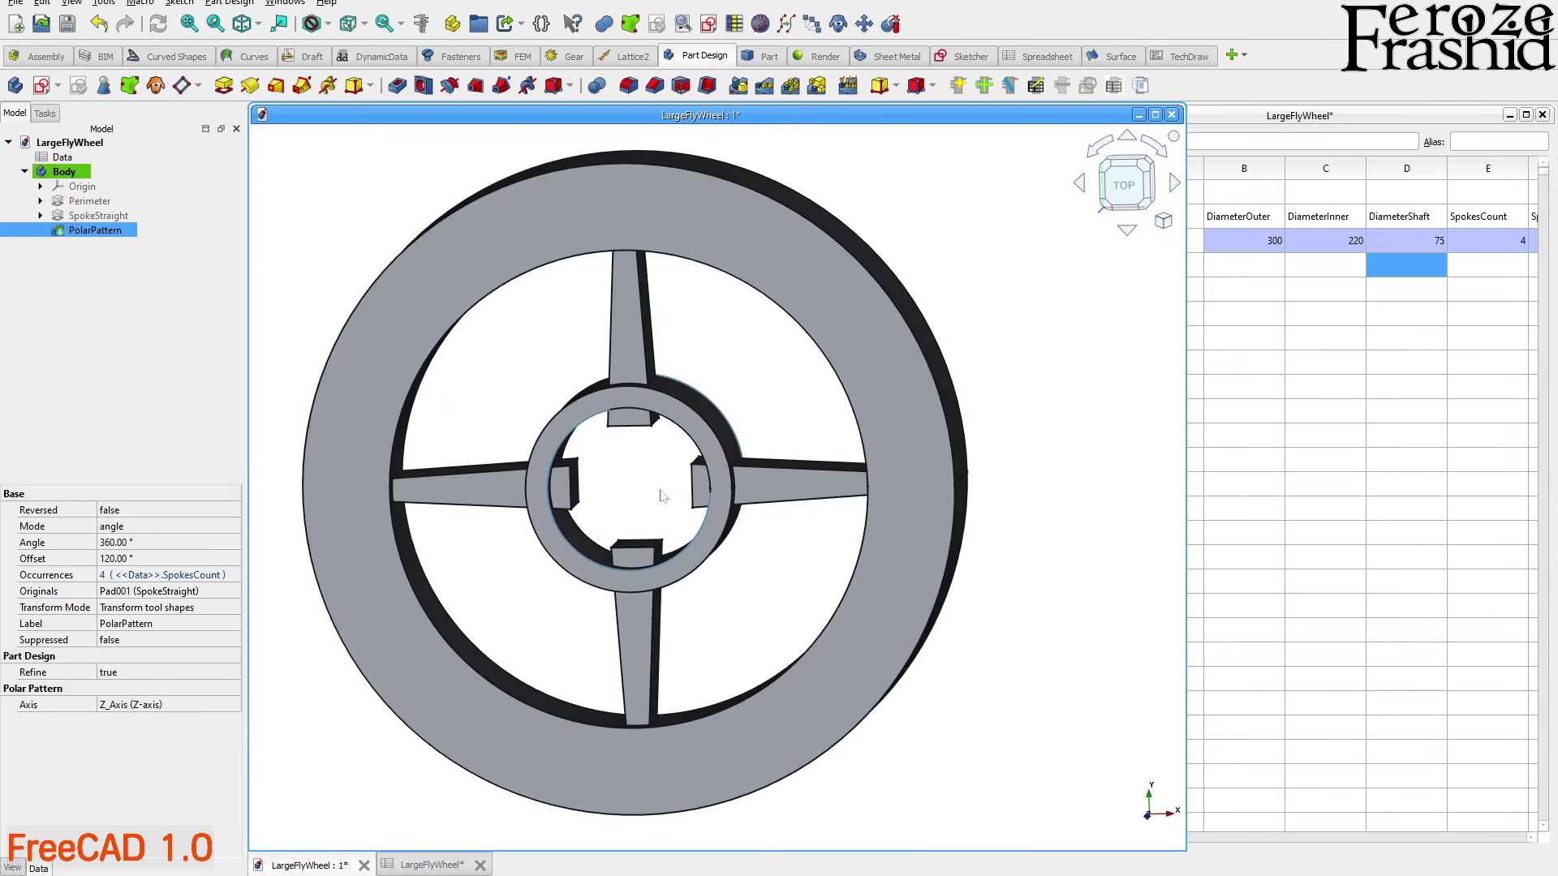
Set DiameterShaft to 20 in the spreadsheet and inspect the spoke ends around the hub
left_click(1439, 244)
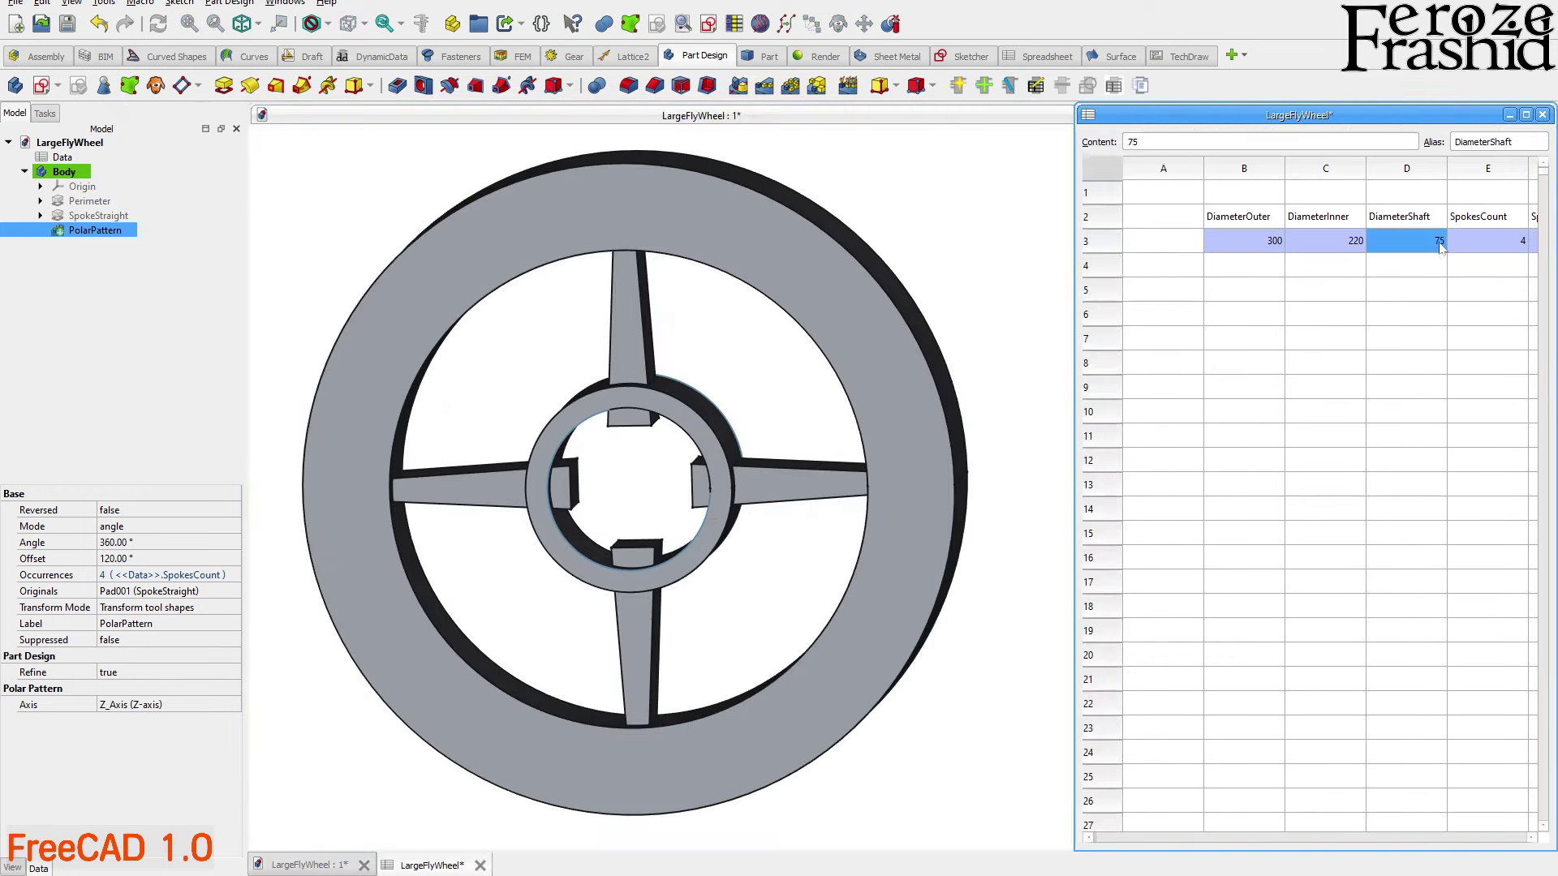
type("20")
key("Return")
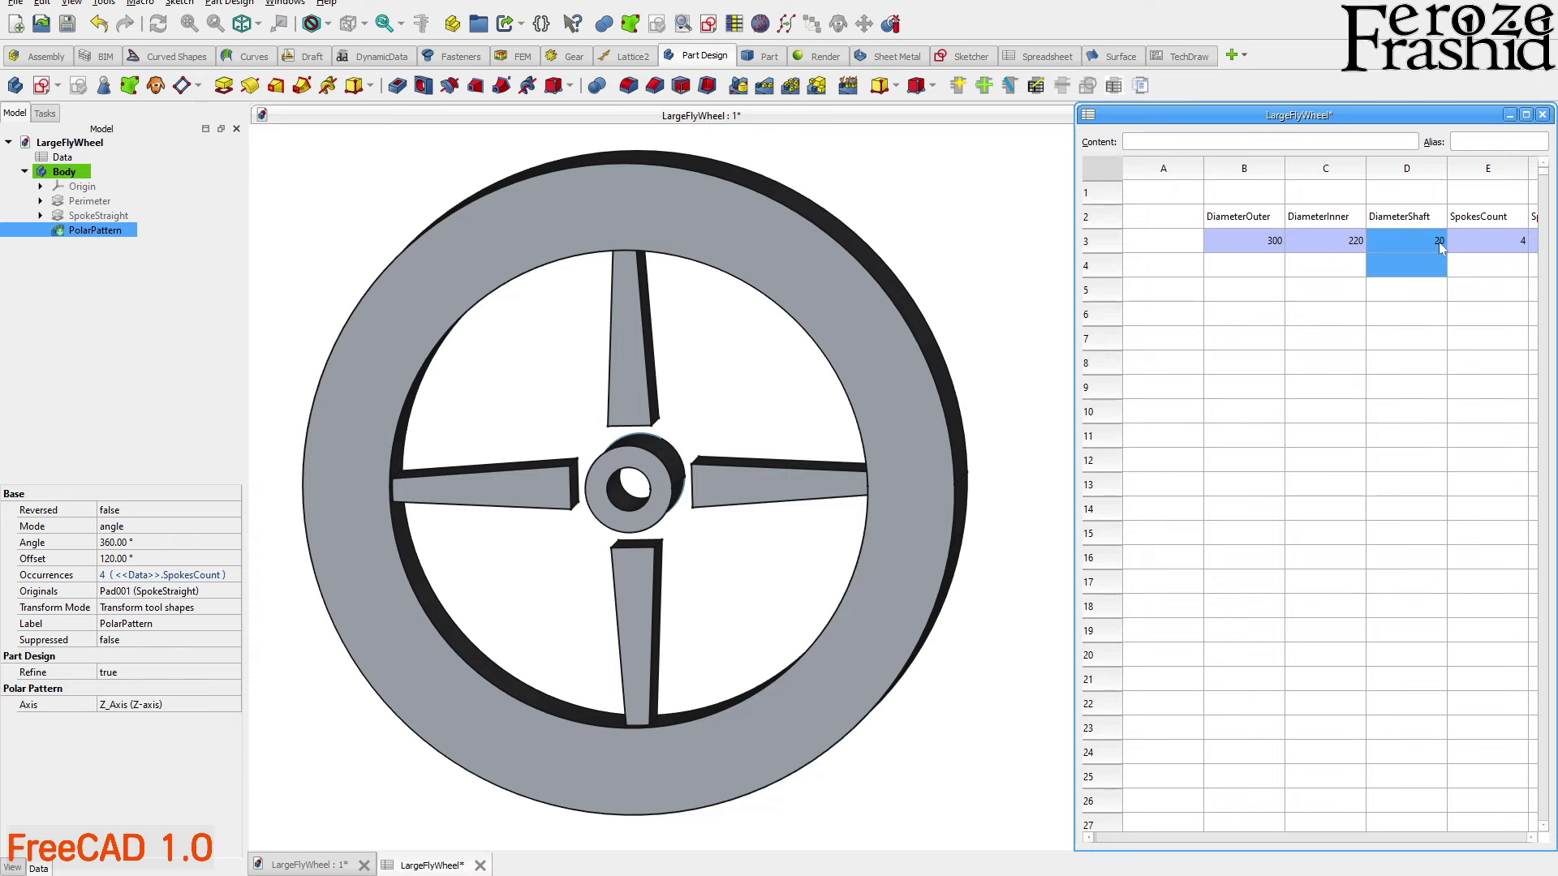
scroll(736, 533, "up", 3)
middle_click_drag(735, 533, 657, 512)
scroll(592, 494, "down", 3)
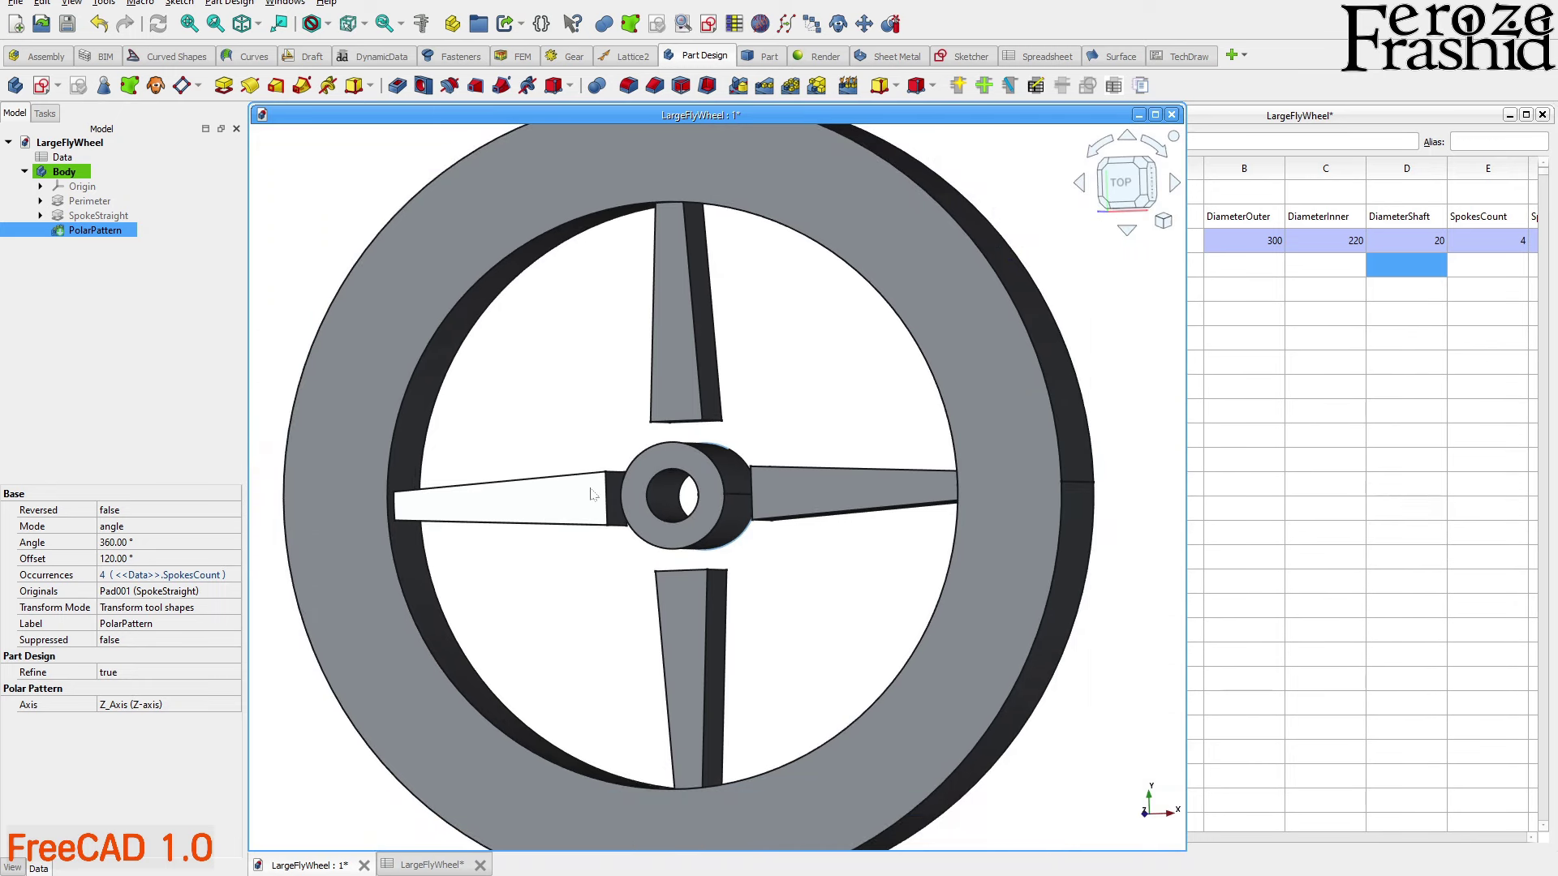
scroll(852, 431, "down", 2)
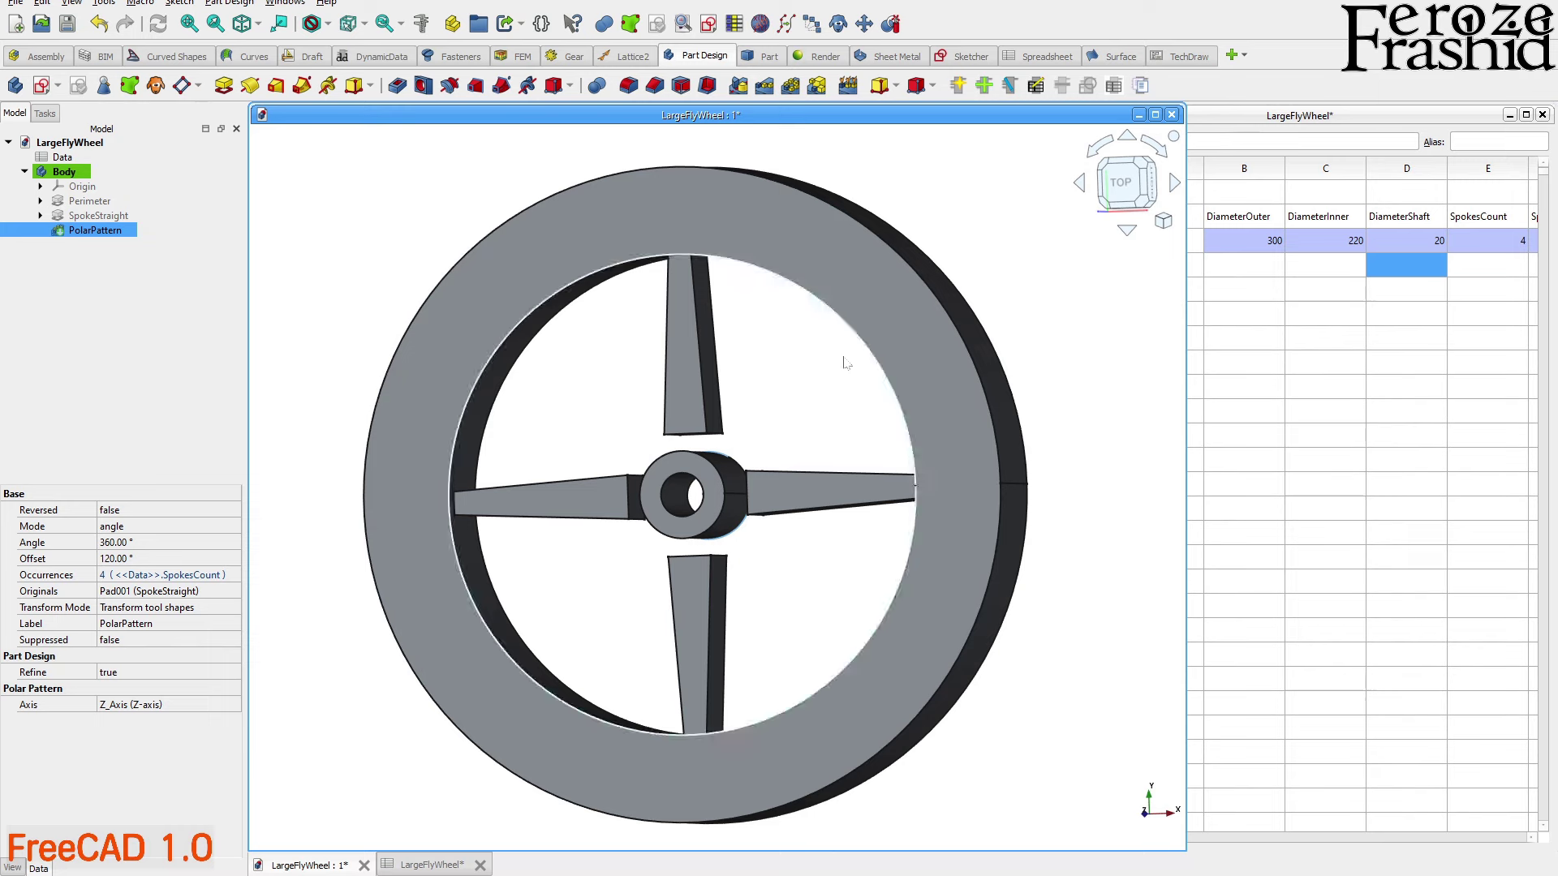
Set DiameterShaft to 30 in the spreadsheet
left_click(1401, 241)
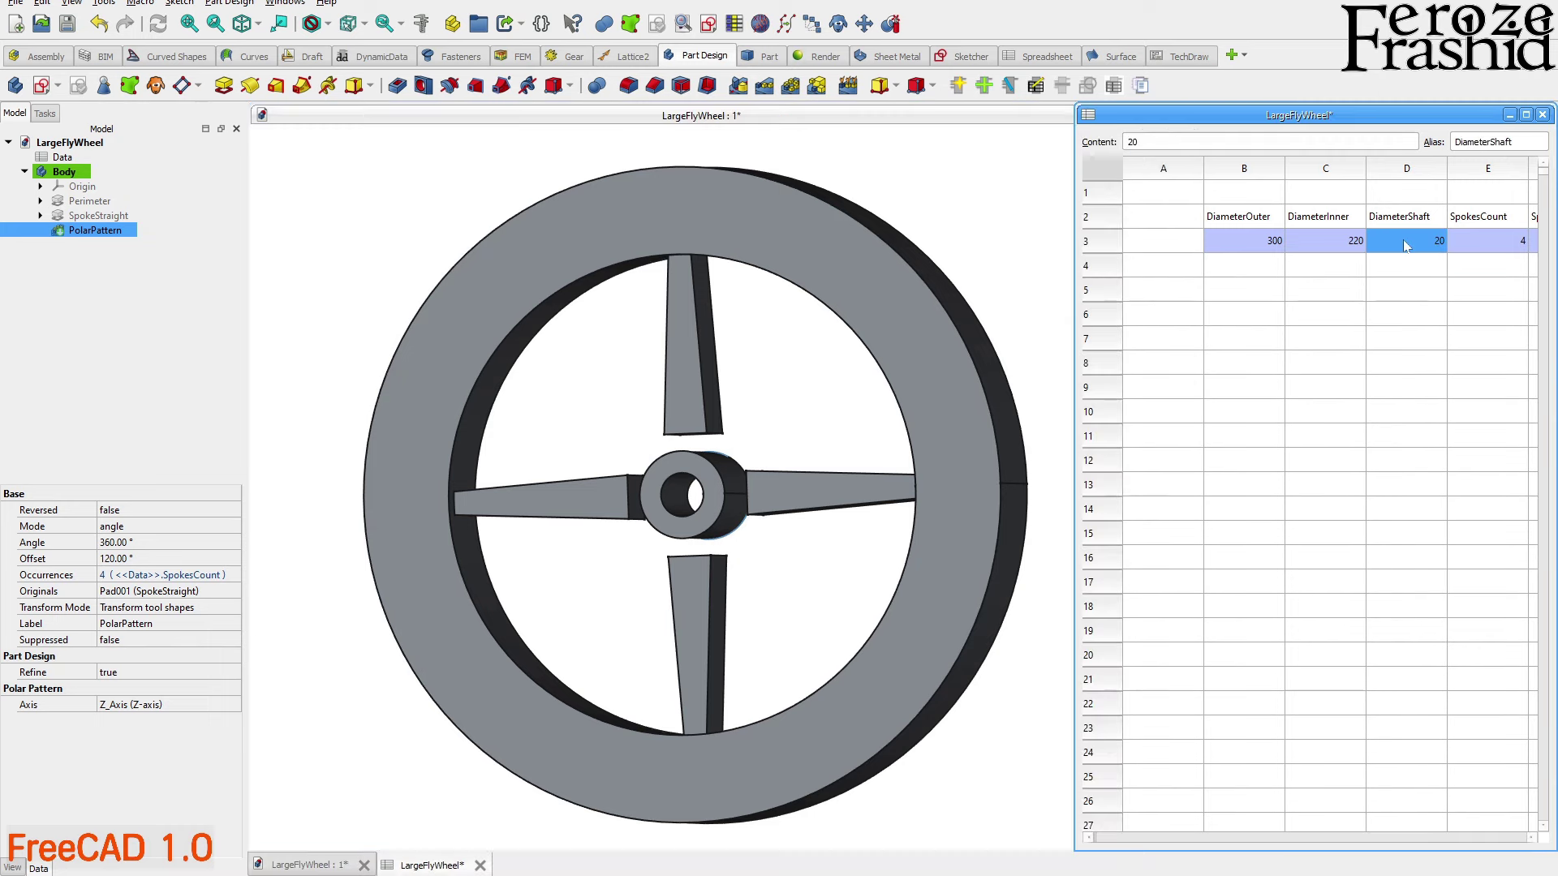
type("30")
key("Return")
Examine the shaft and hub diameter constraints in the sksWheelPerimeter sketch
left_click(114, 230)
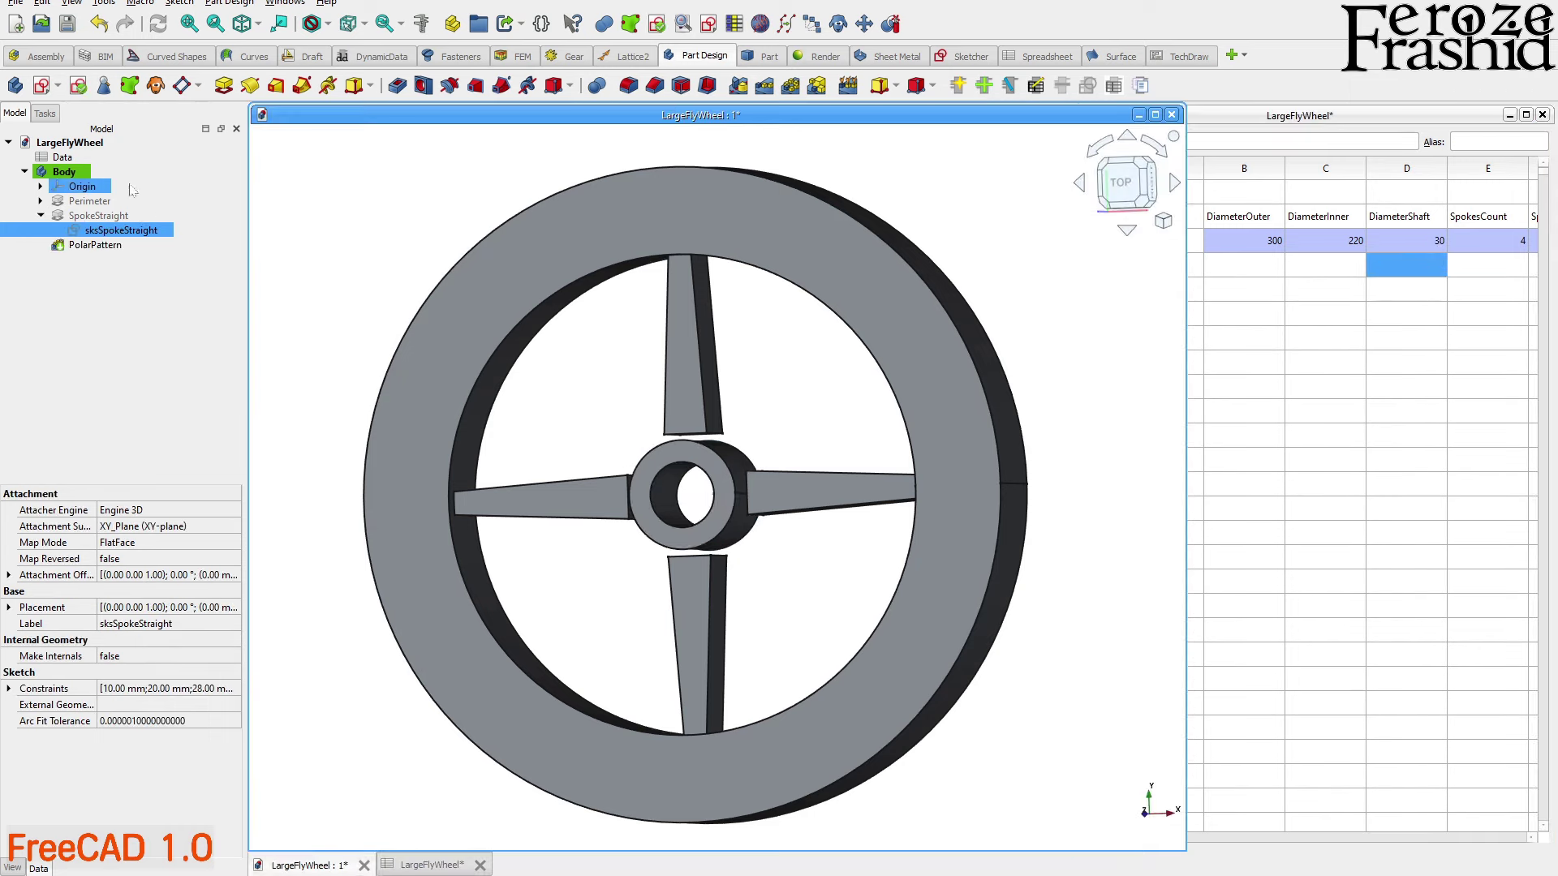
left_click(41, 202)
double_click(126, 216)
scroll(761, 413, "up", 2)
mouse_move(761, 412)
left_mouse_down()
mouse_move(673, 511)
mouse_move(660, 552)
left_mouse_up()
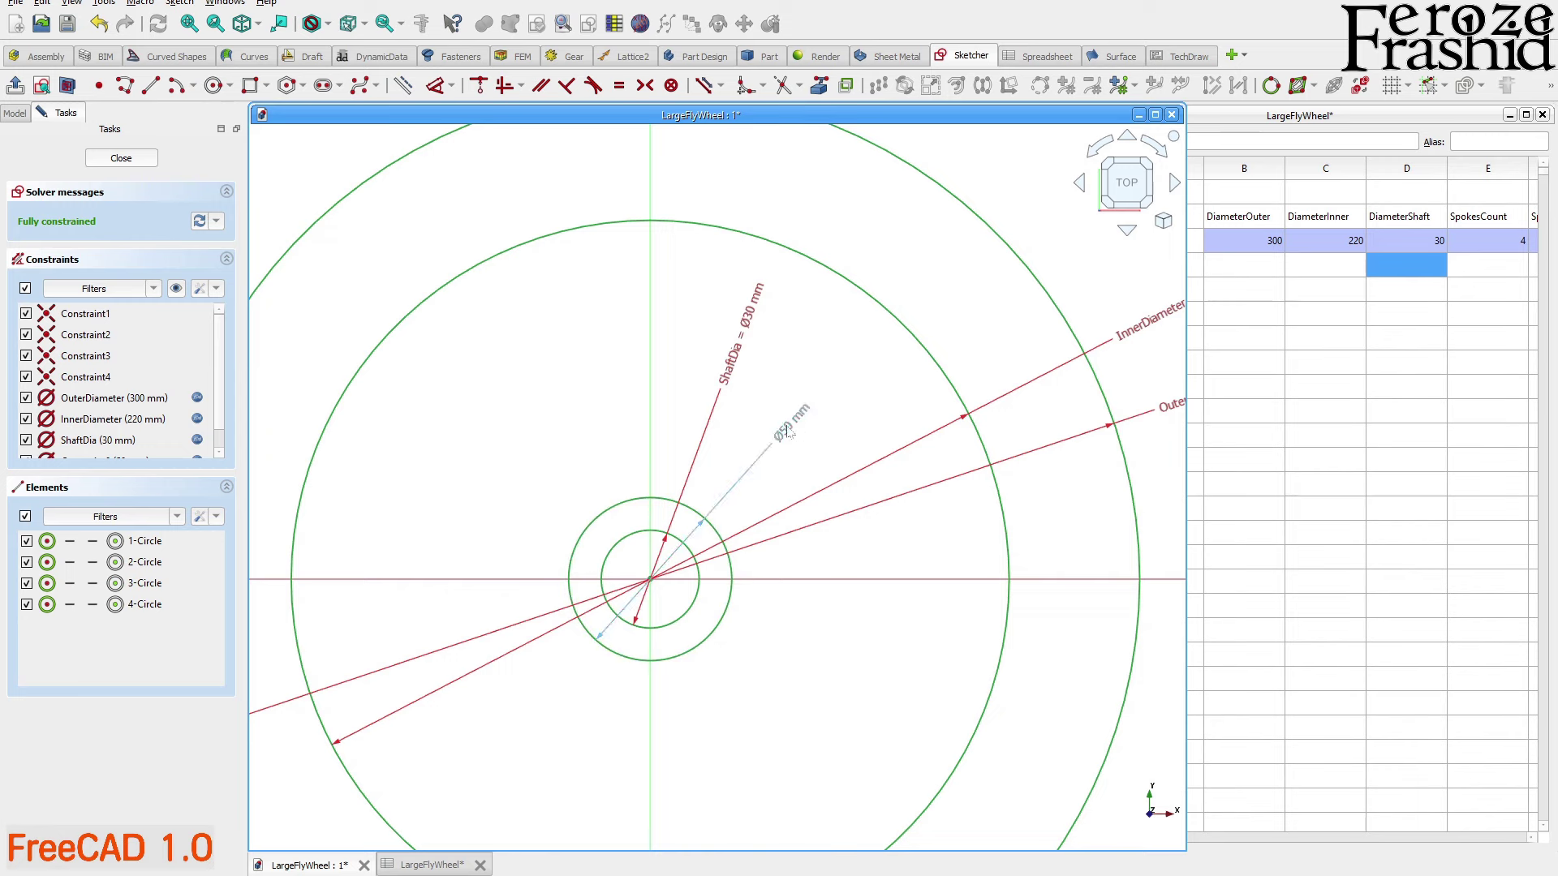
left_click(121, 158)
In the sksSpokeStraight sketch, drive the 28 mm distance from the origin to the spoke's inner end with the expression <<Data>>.DiameterShaft/2+10
left_click(121, 245)
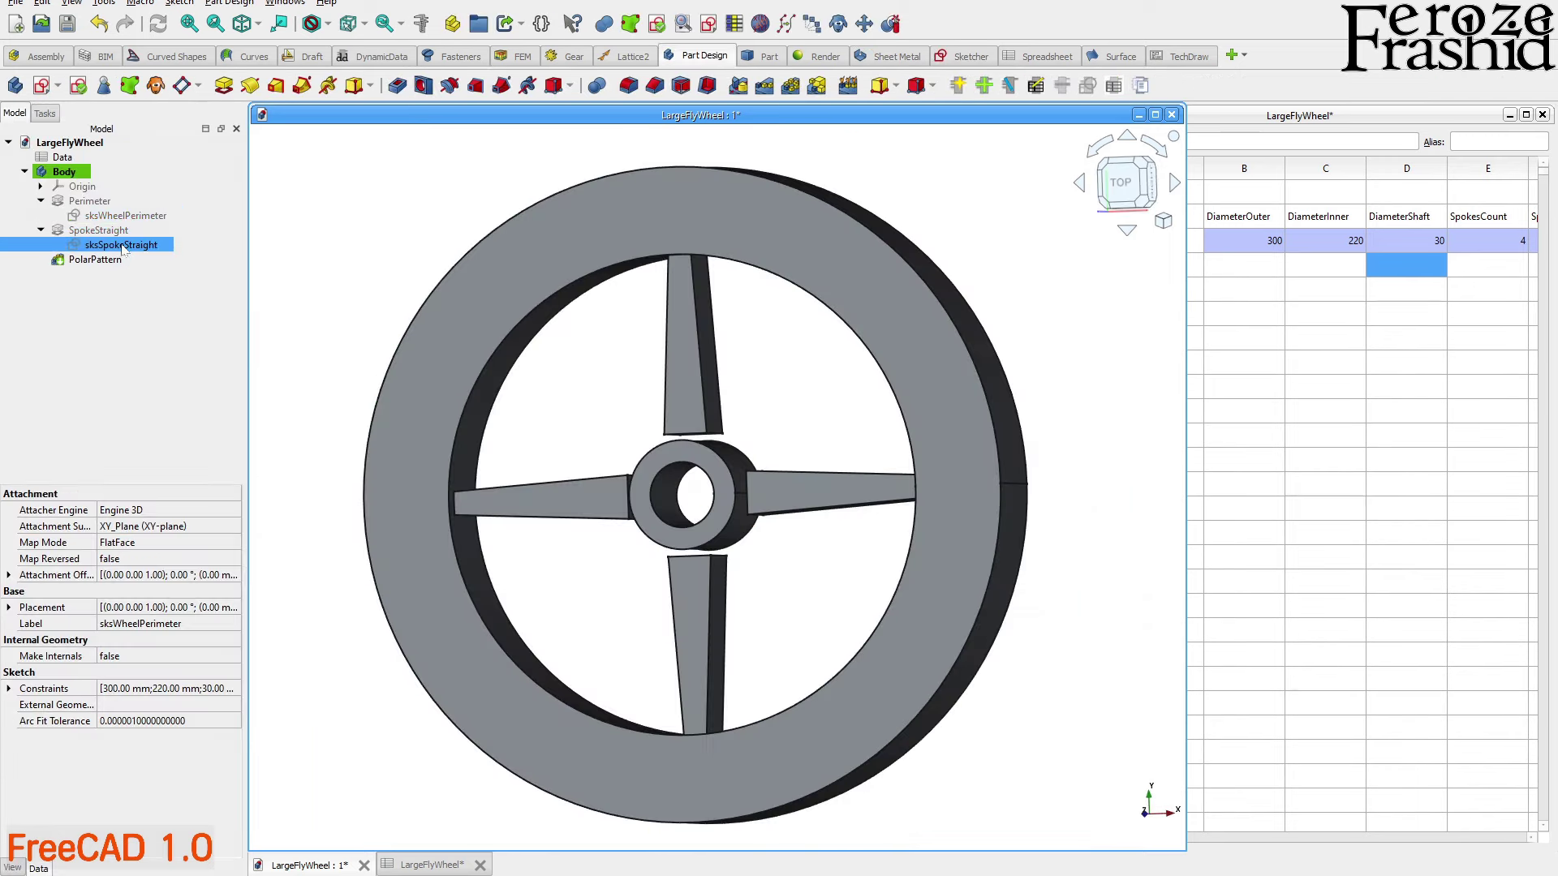
double_click(122, 245)
scroll(667, 415, "up", 2)
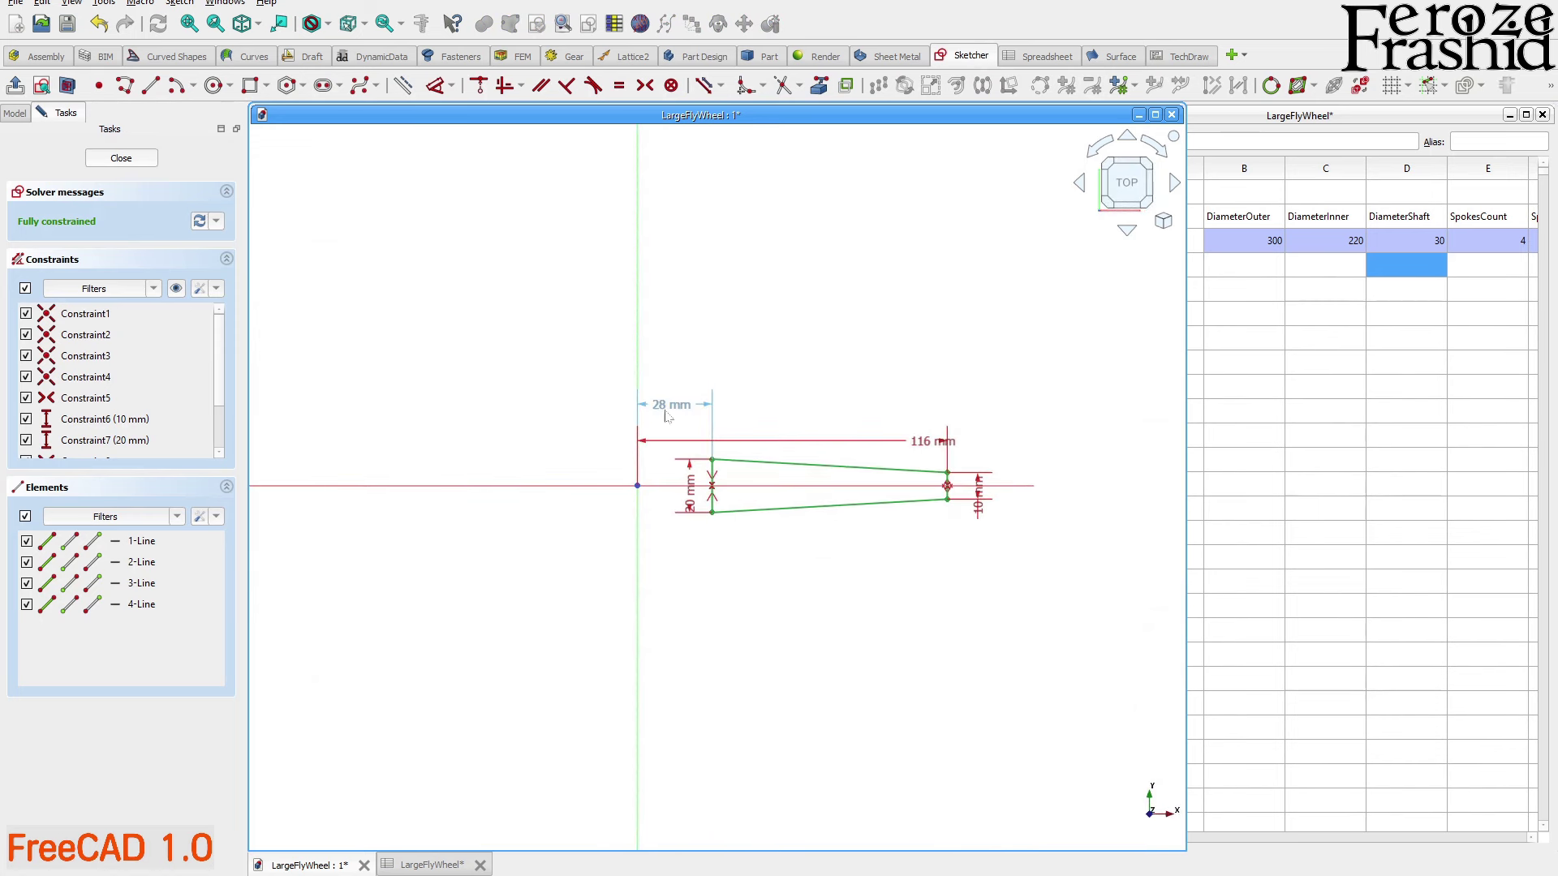
double_click(667, 416)
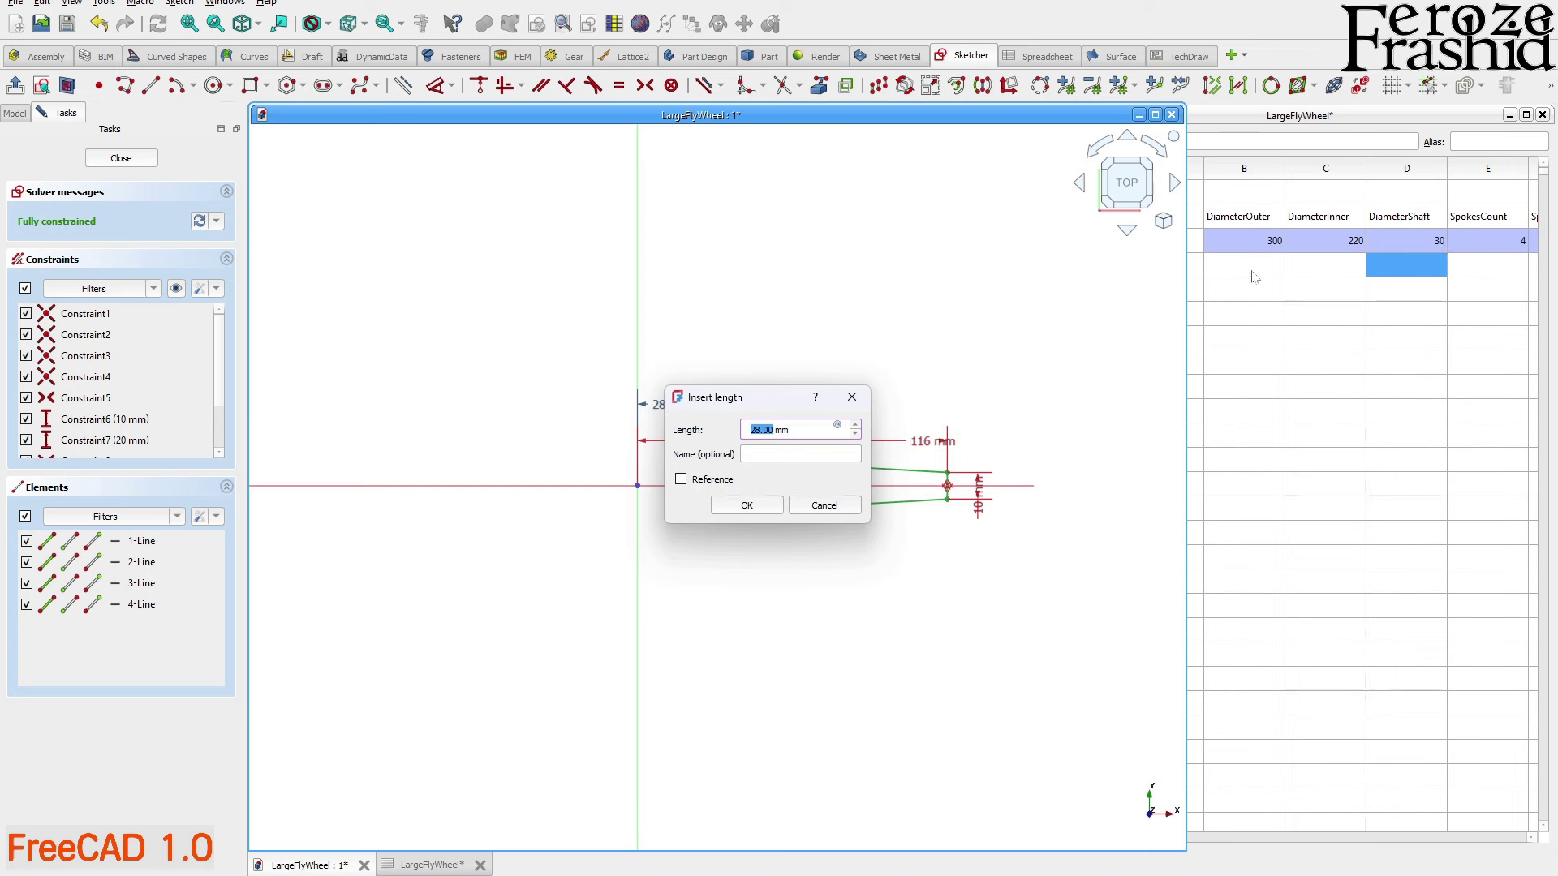
left_click(838, 426)
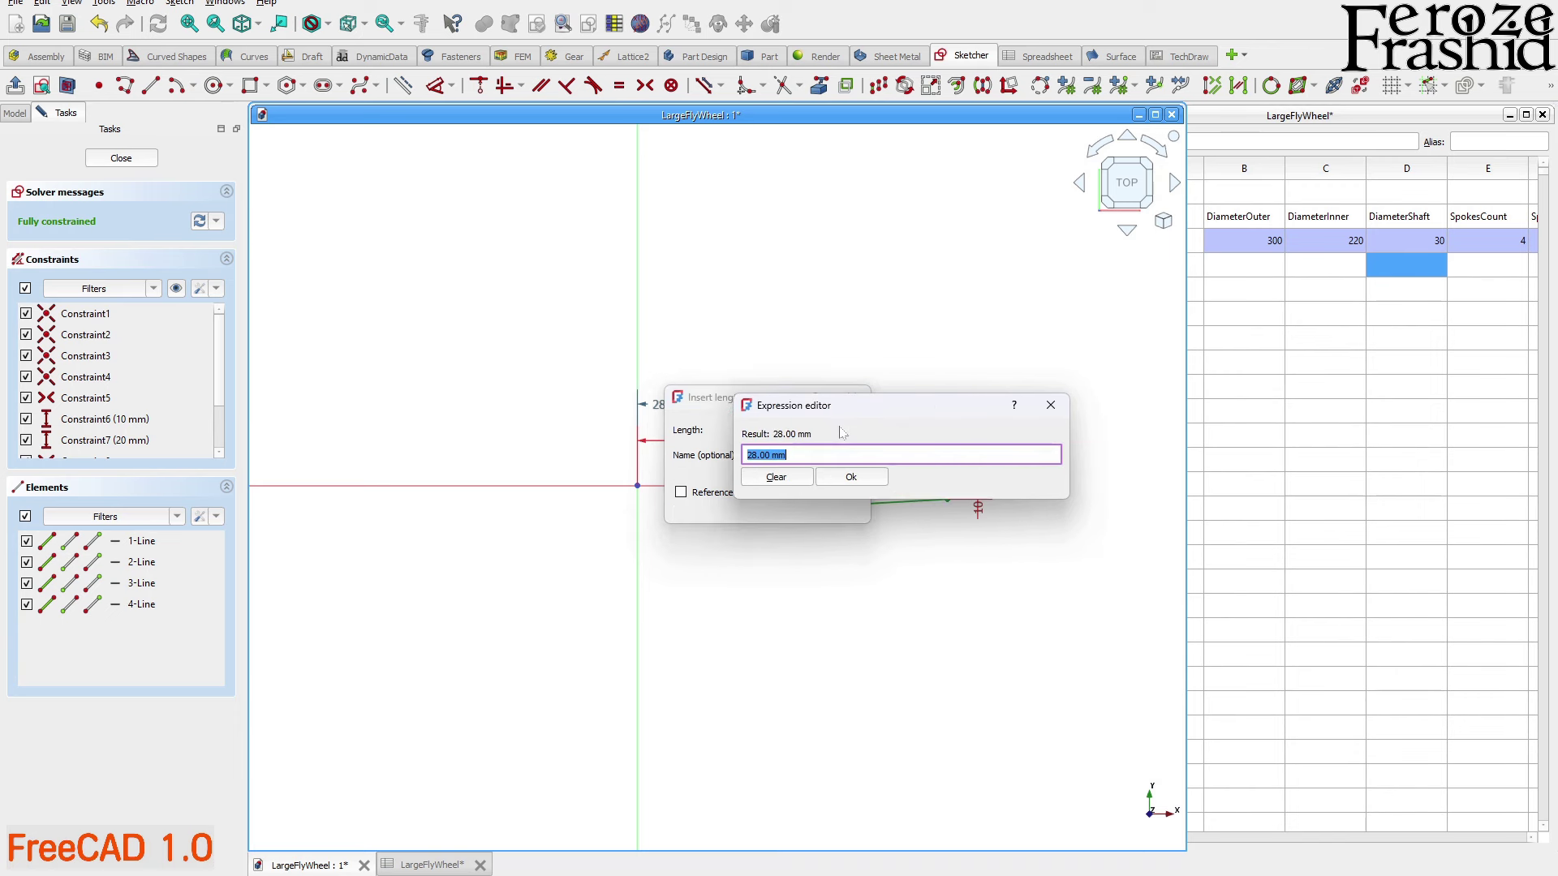
type("<<Data>>.")
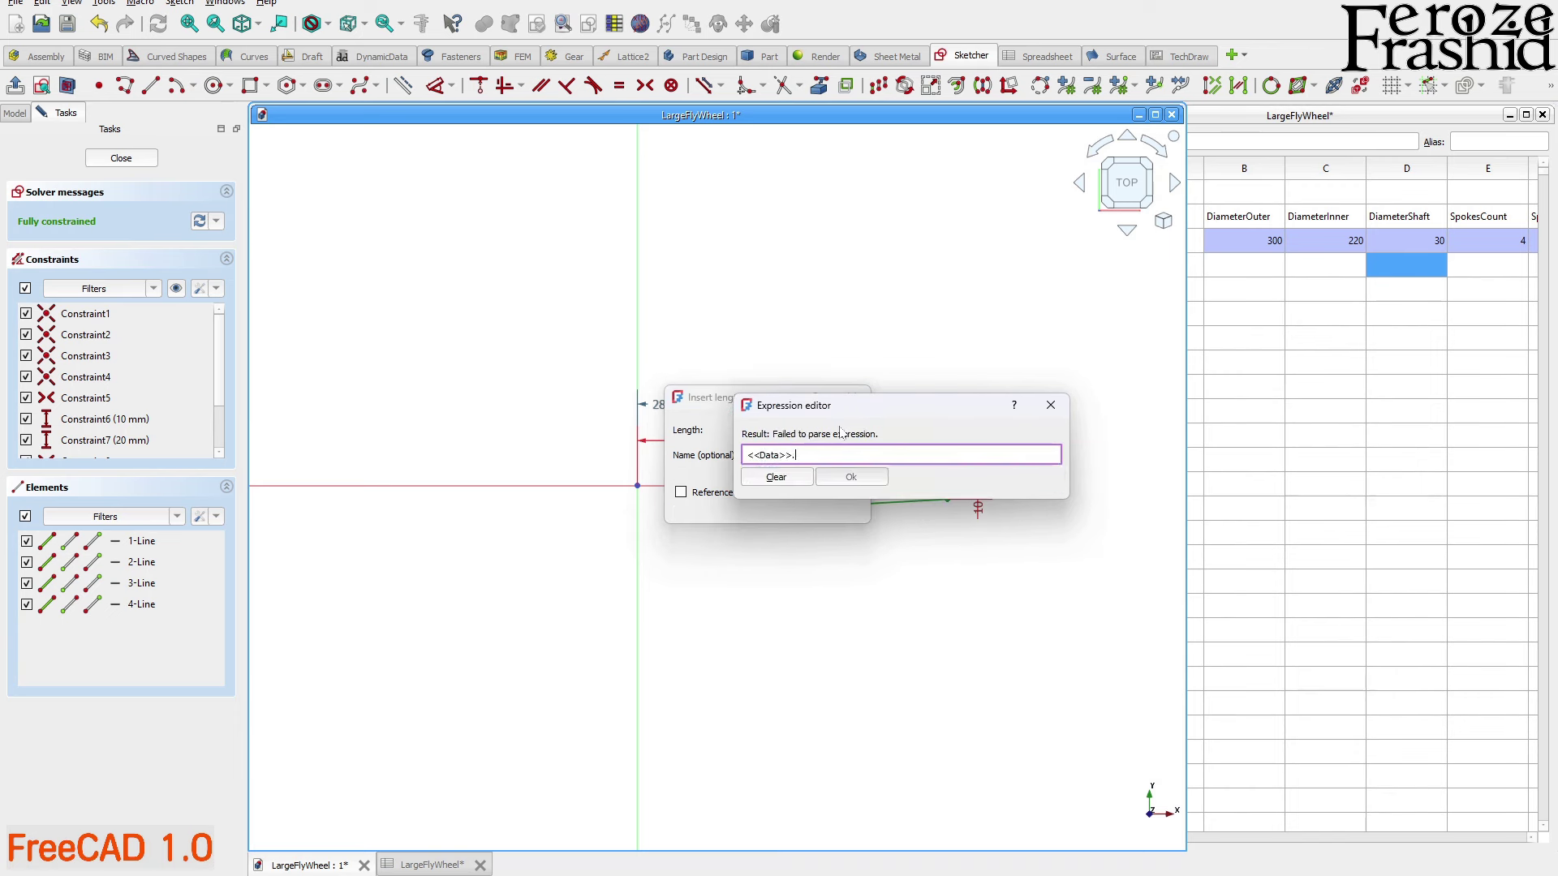
type("shaf")
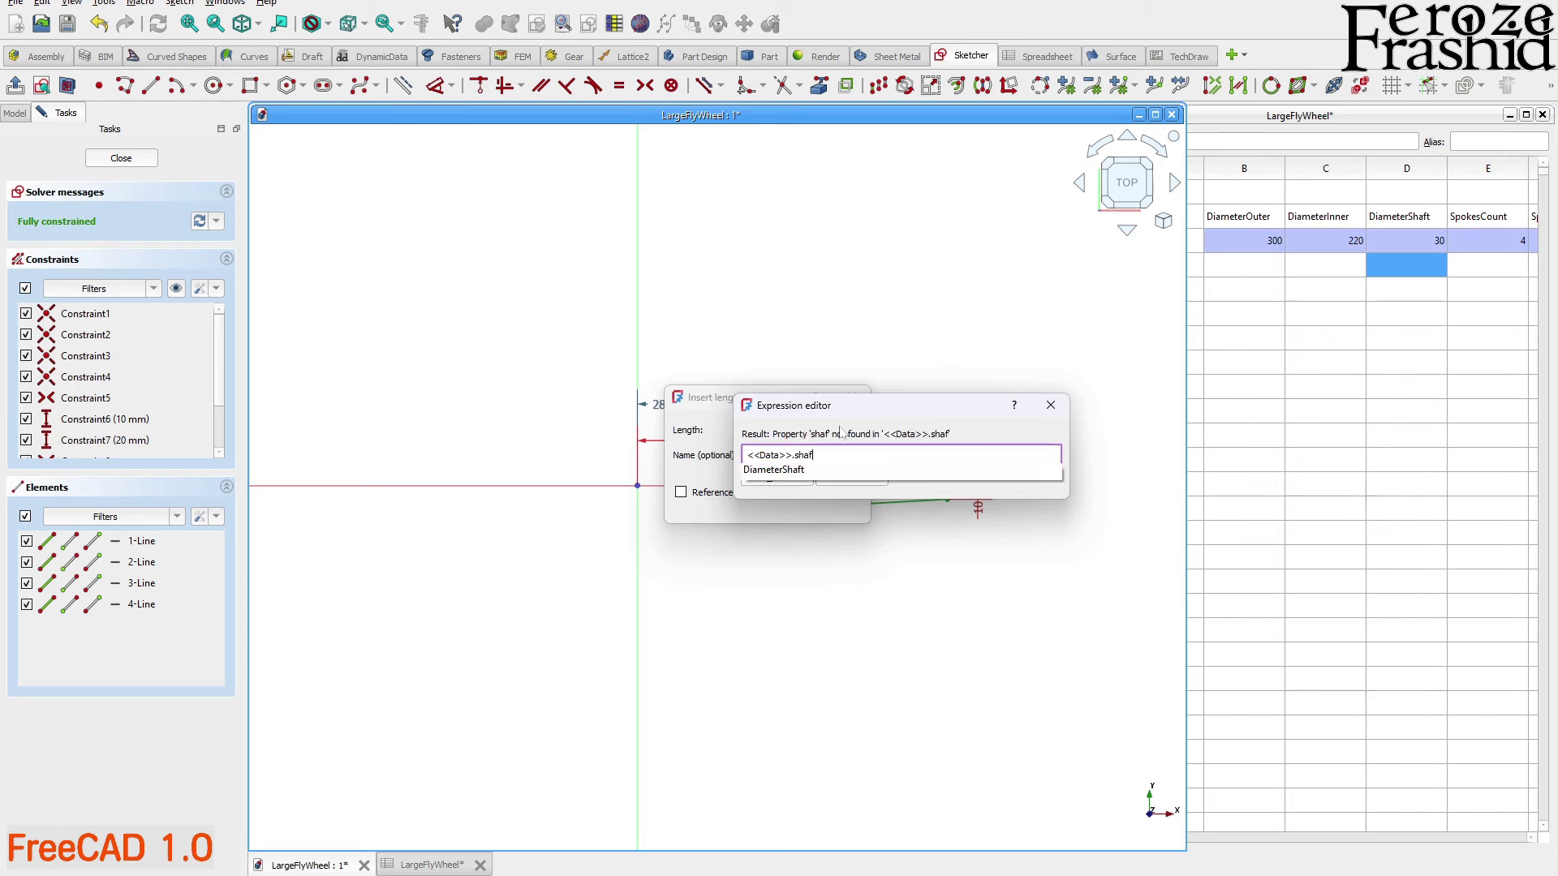
key("Down")
type("/2")
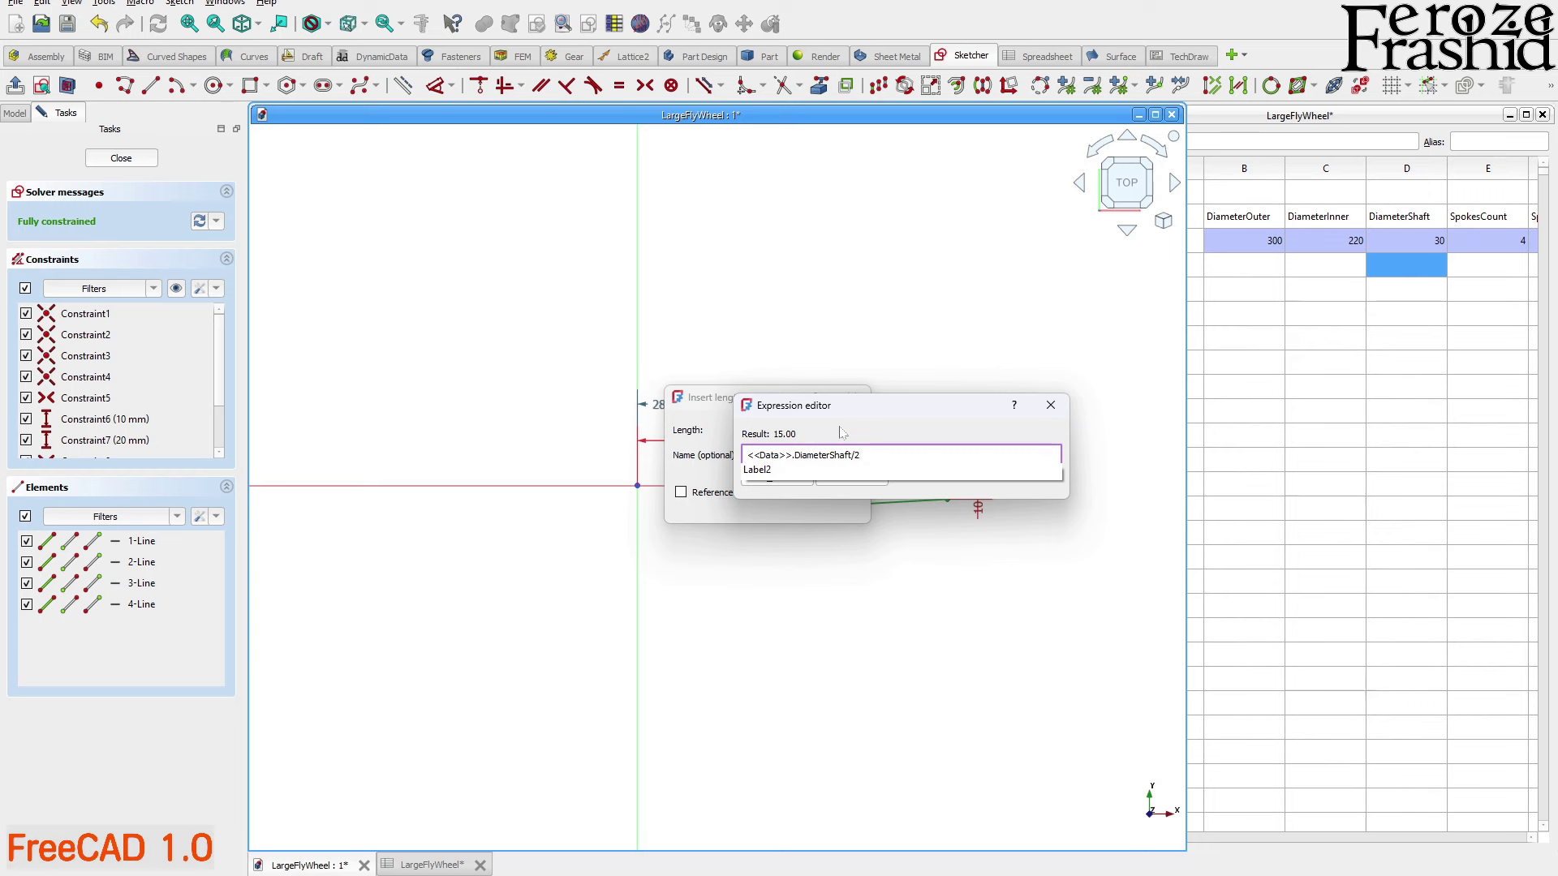
type("+")
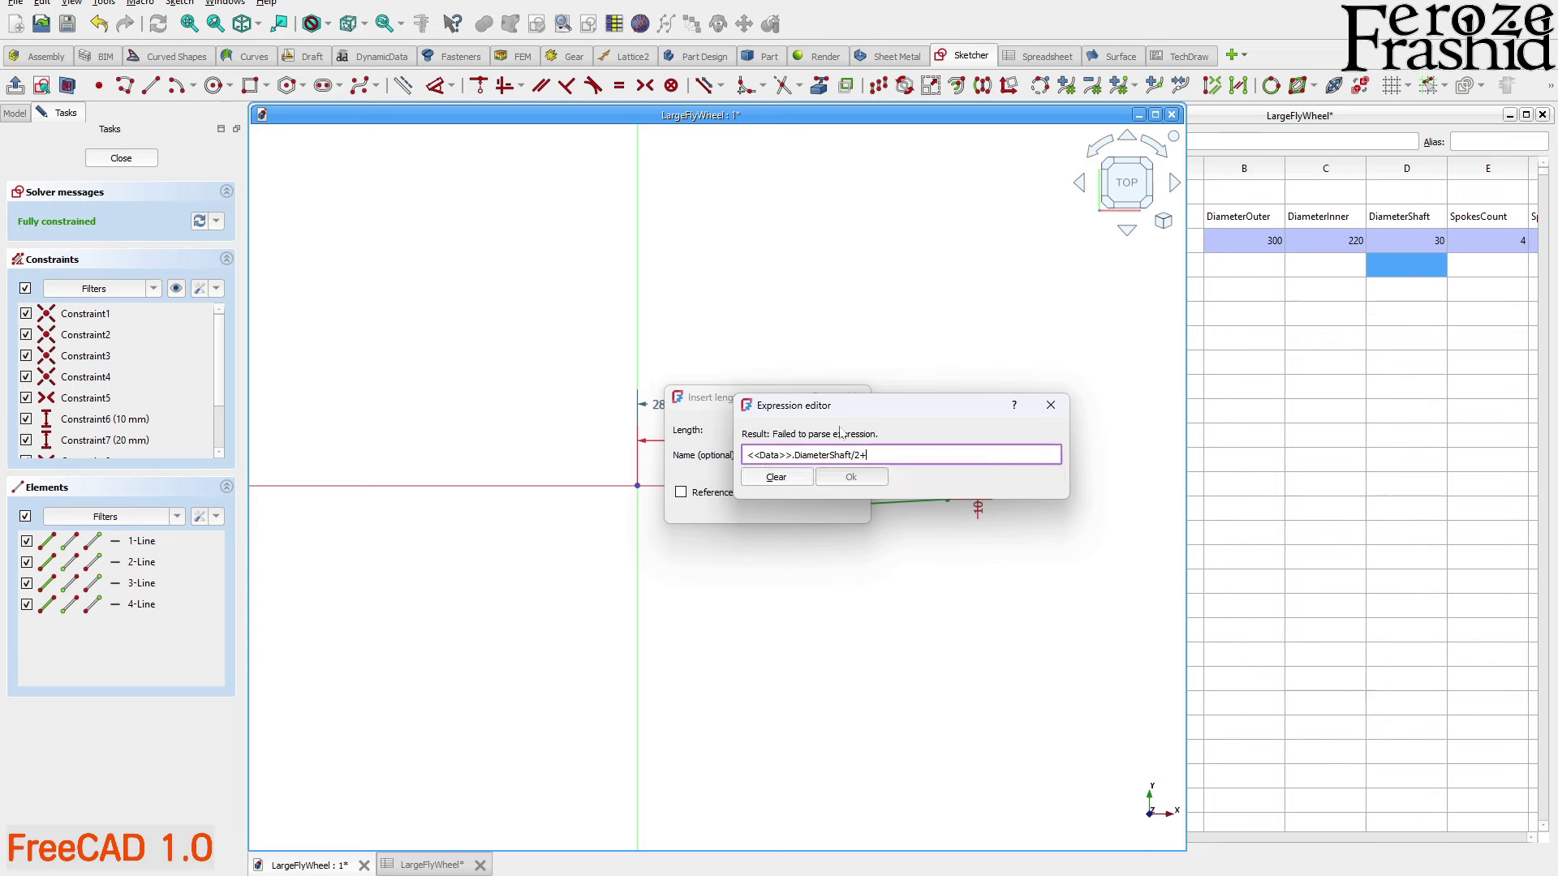
type("10")
left_click(834, 478)
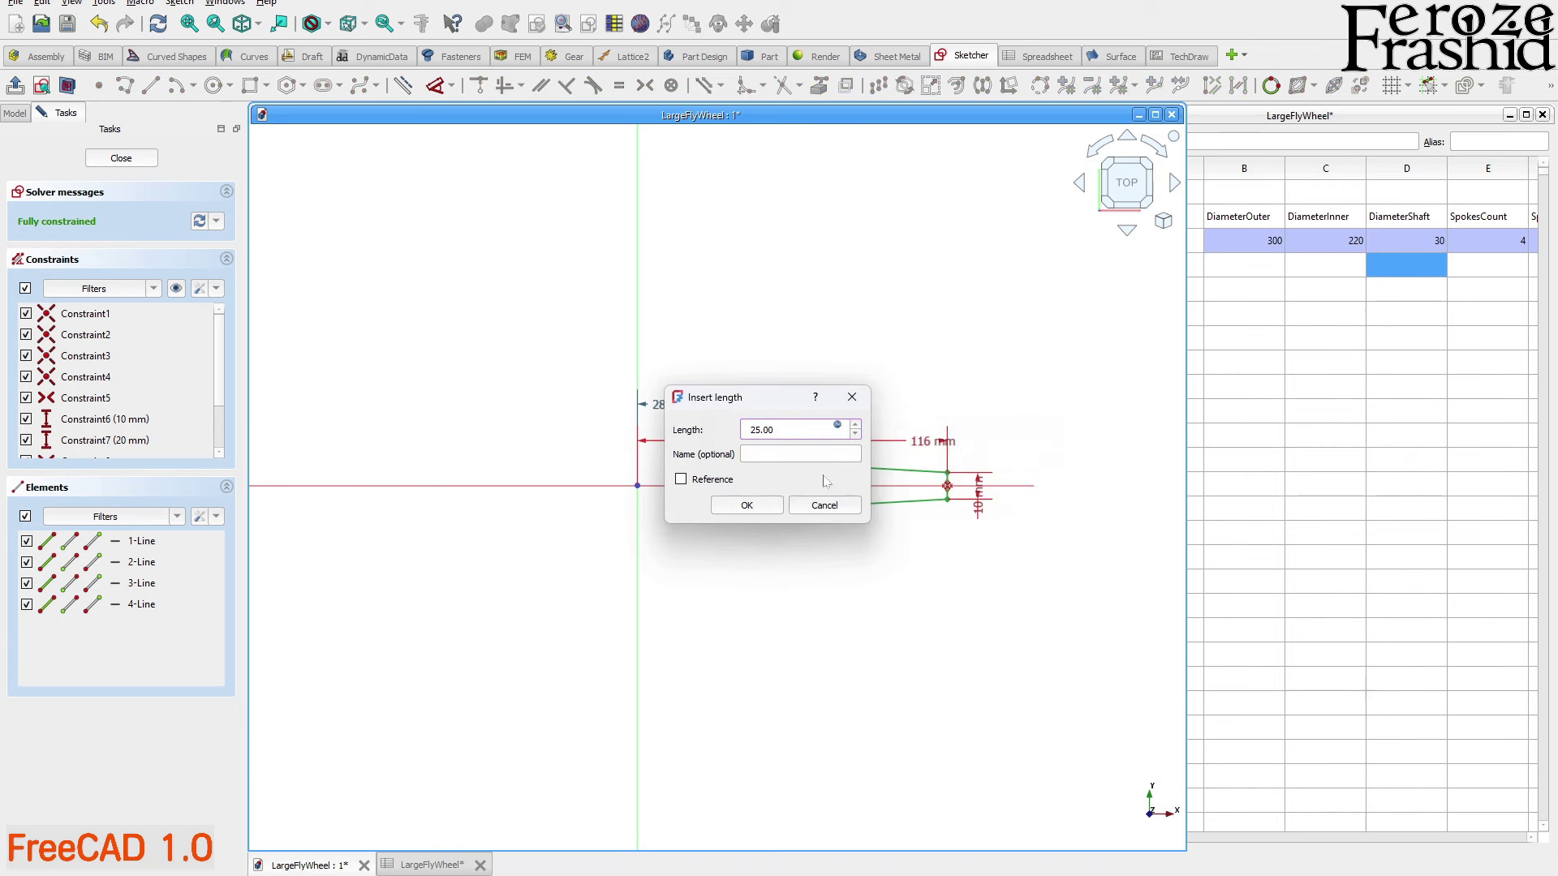
left_click(748, 506)
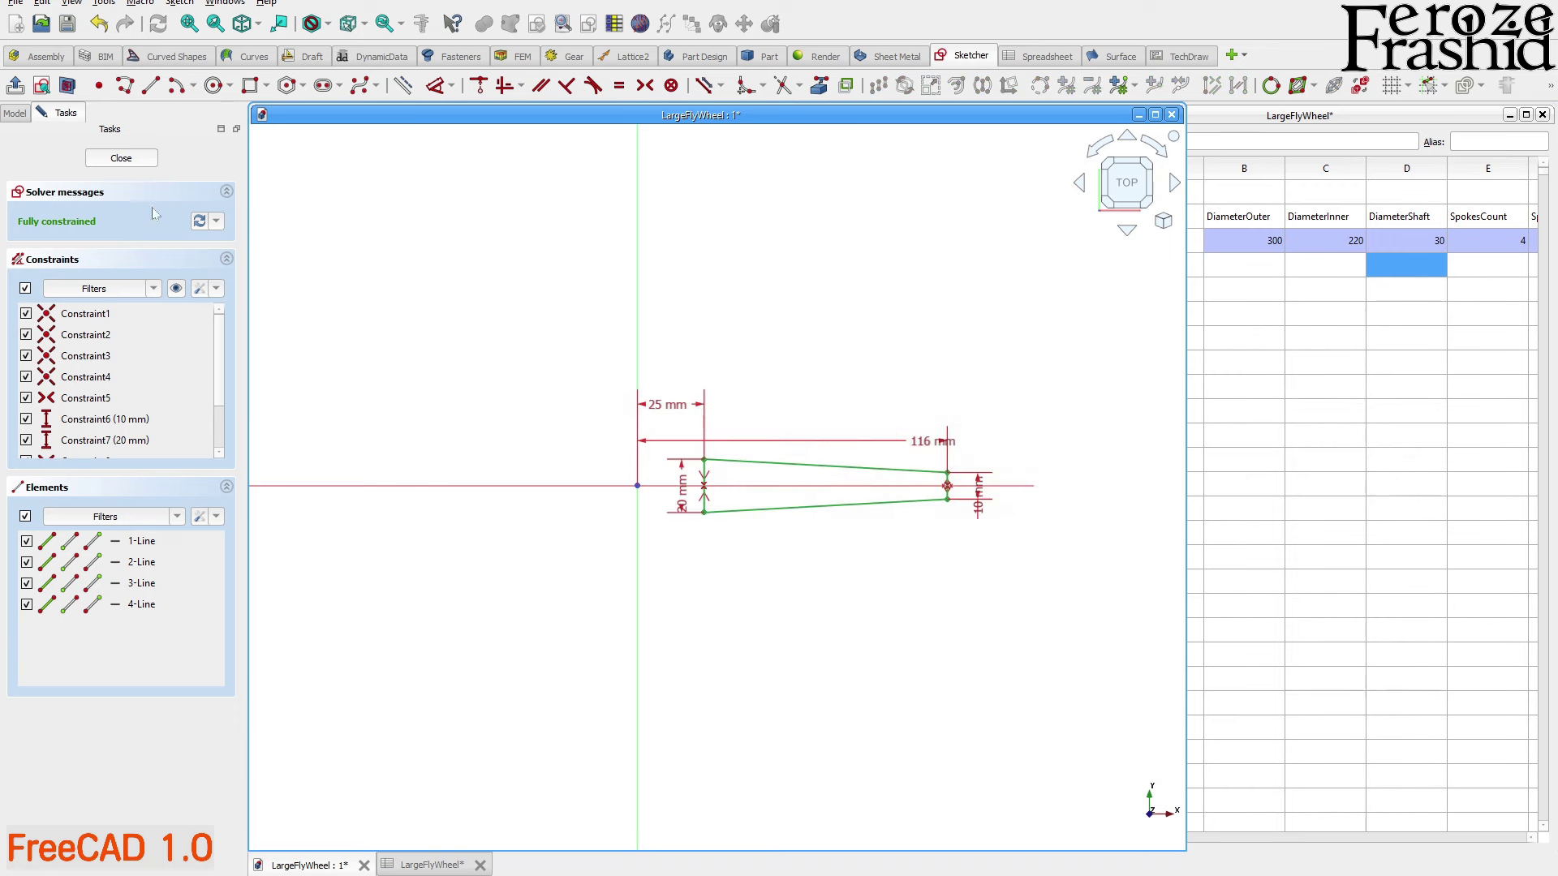
left_click(121, 157)
scroll(759, 534, "up", 6)
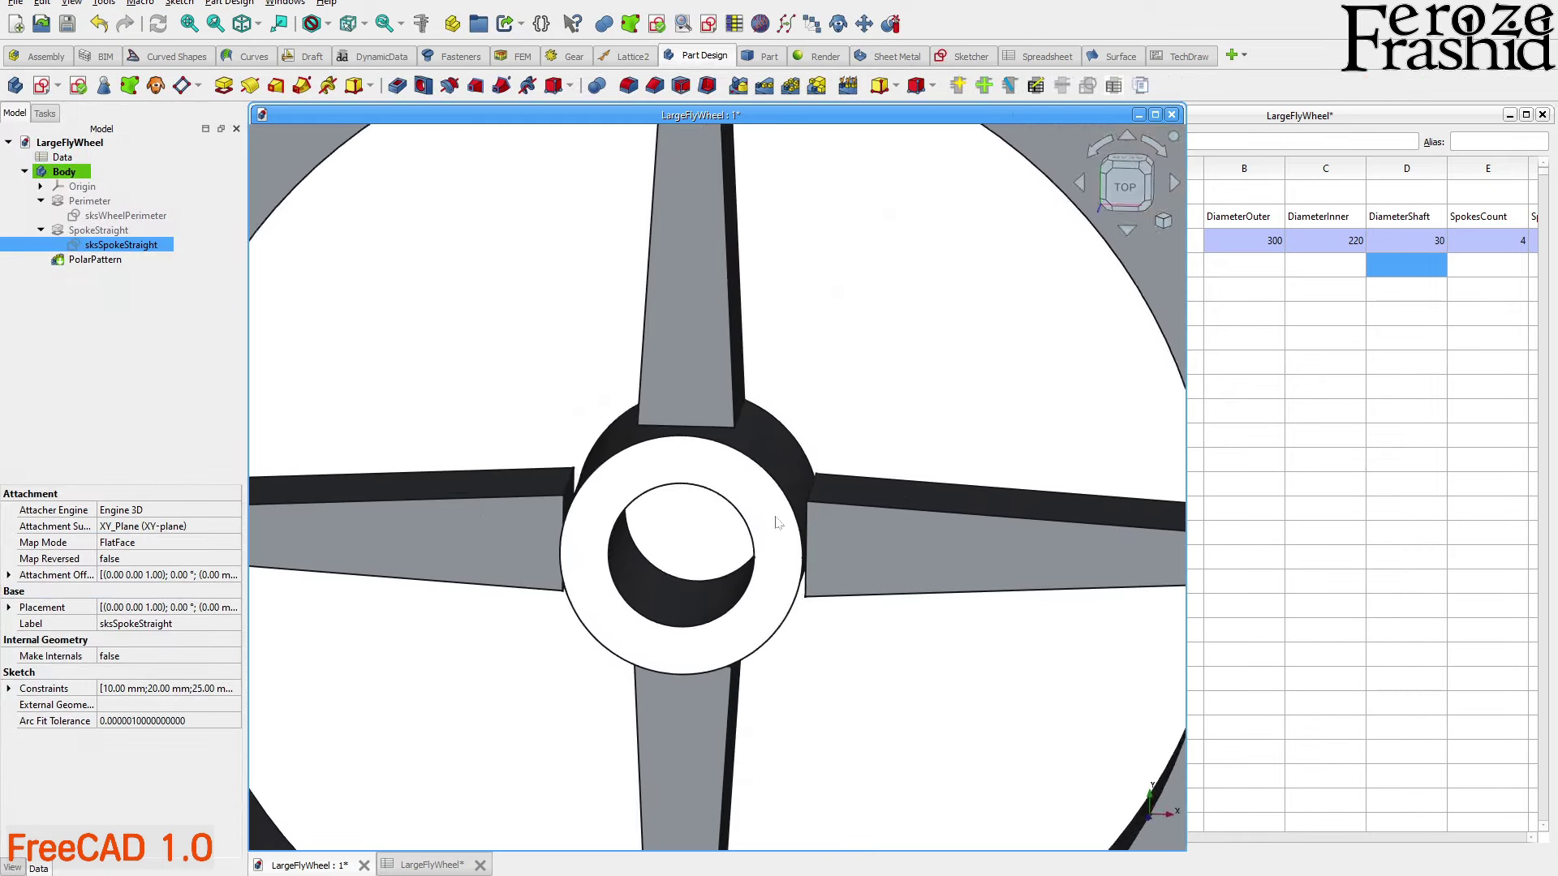
In the sksSpokeStraight sketch, change the inner-end distance expression to <<Data>>.DiameterShaft / 2*1.2
double_click(117, 245)
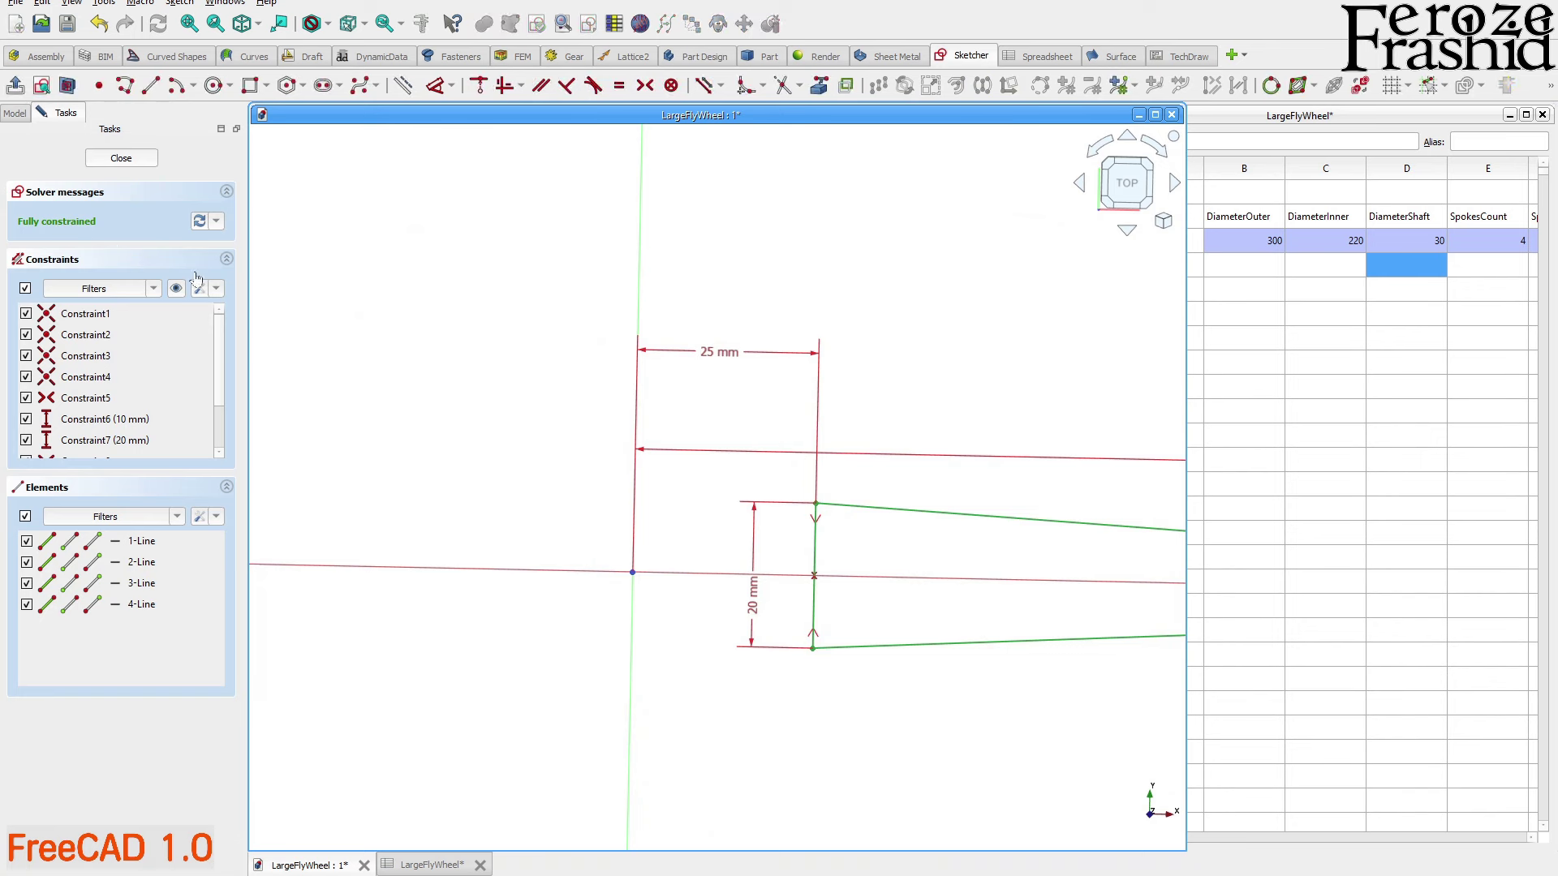
double_click(706, 361)
left_click(878, 376)
left_click(910, 401)
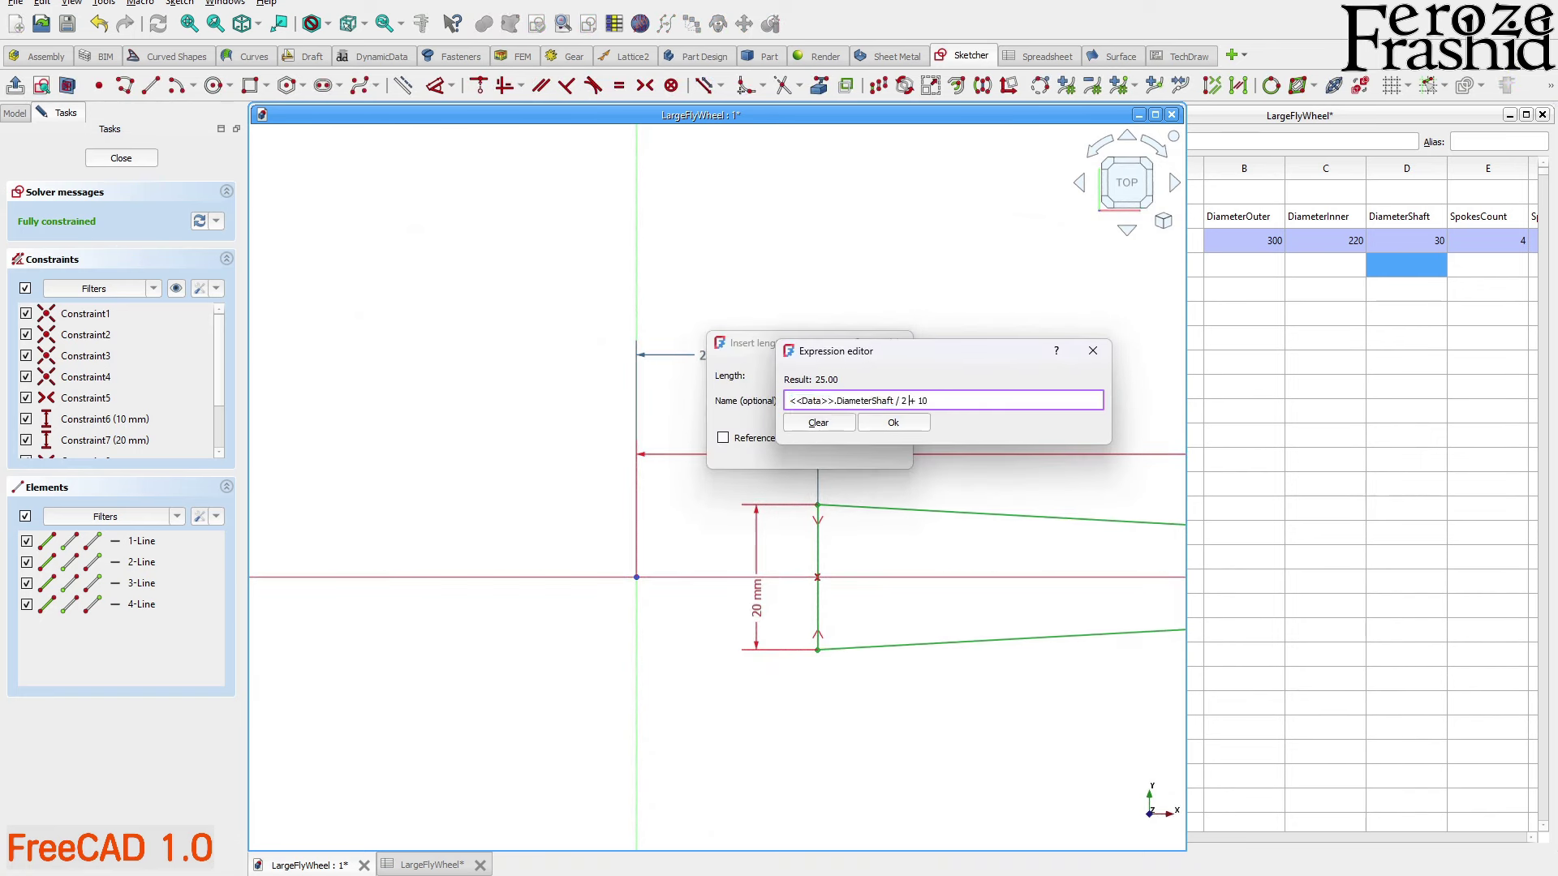
key("BackSpace")
key("BackSpace")
key("BackSpace")
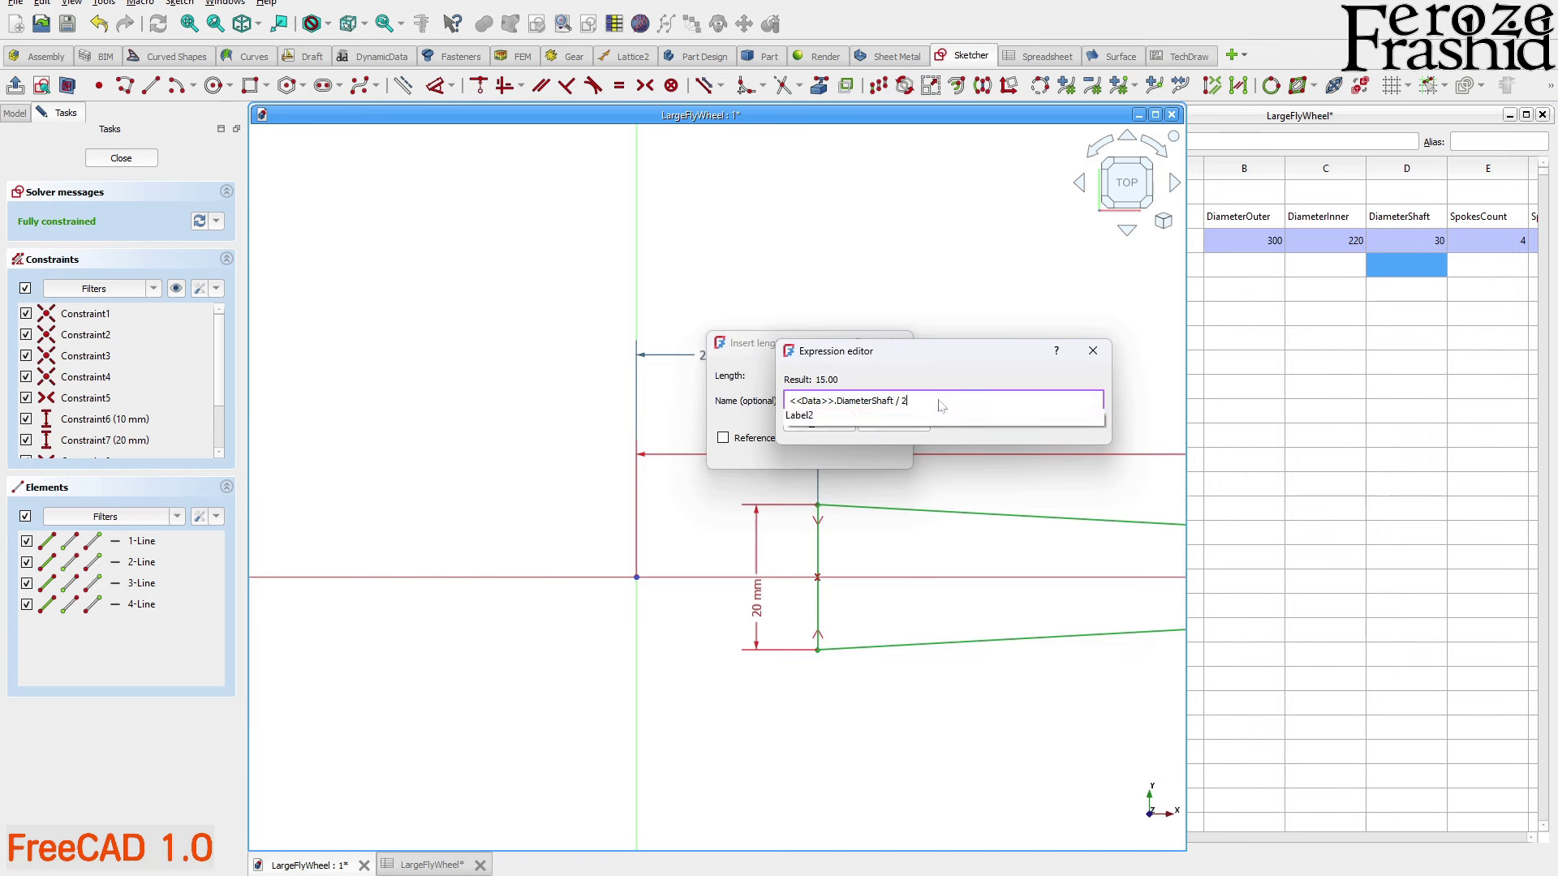
type("*")
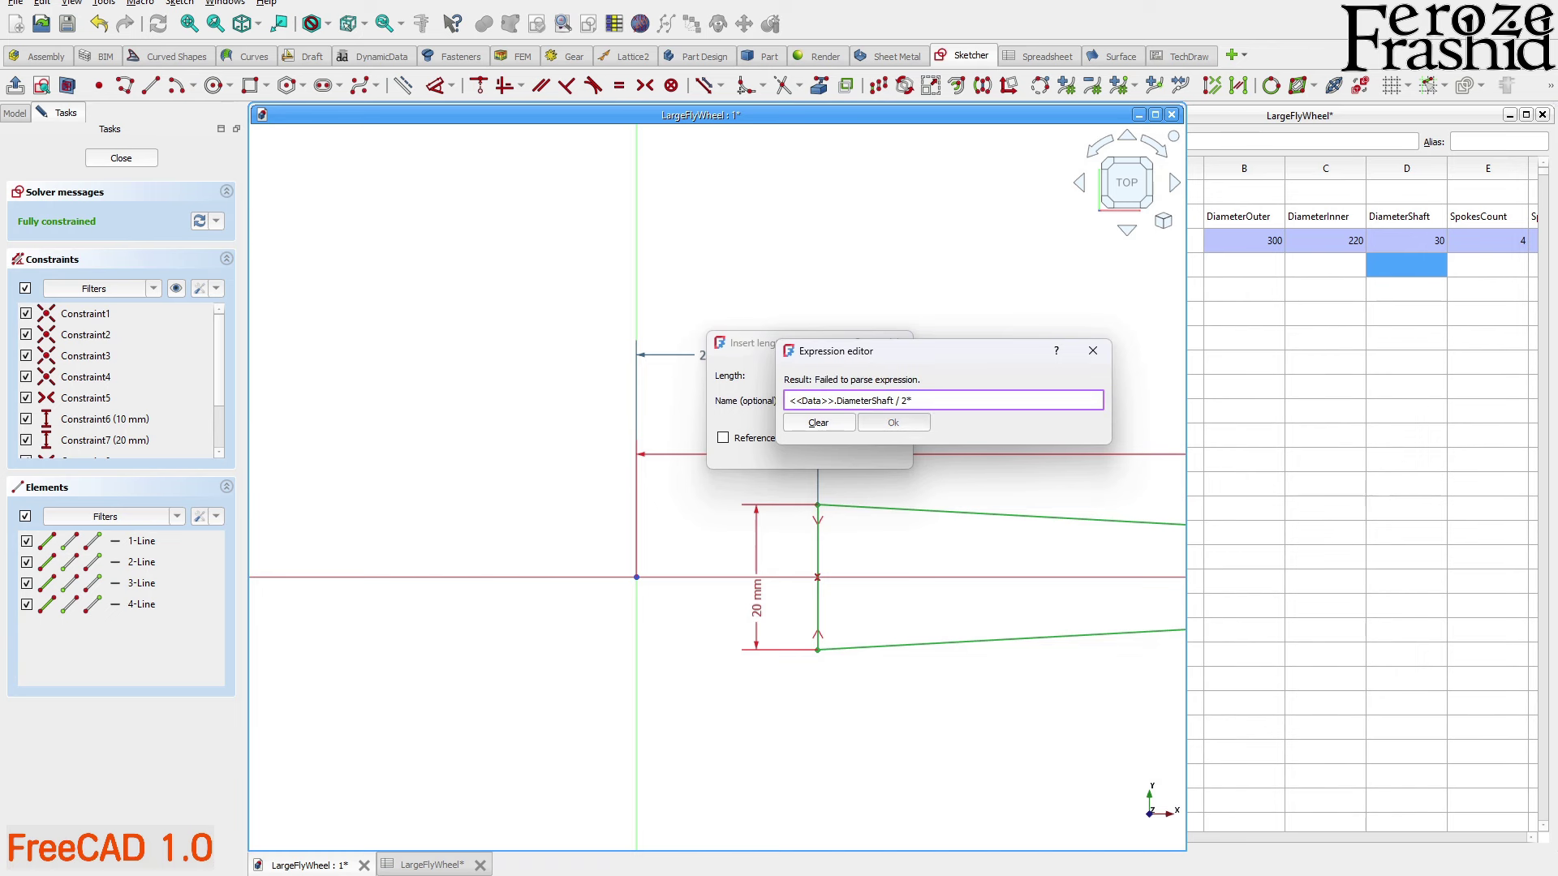
type("1.2")
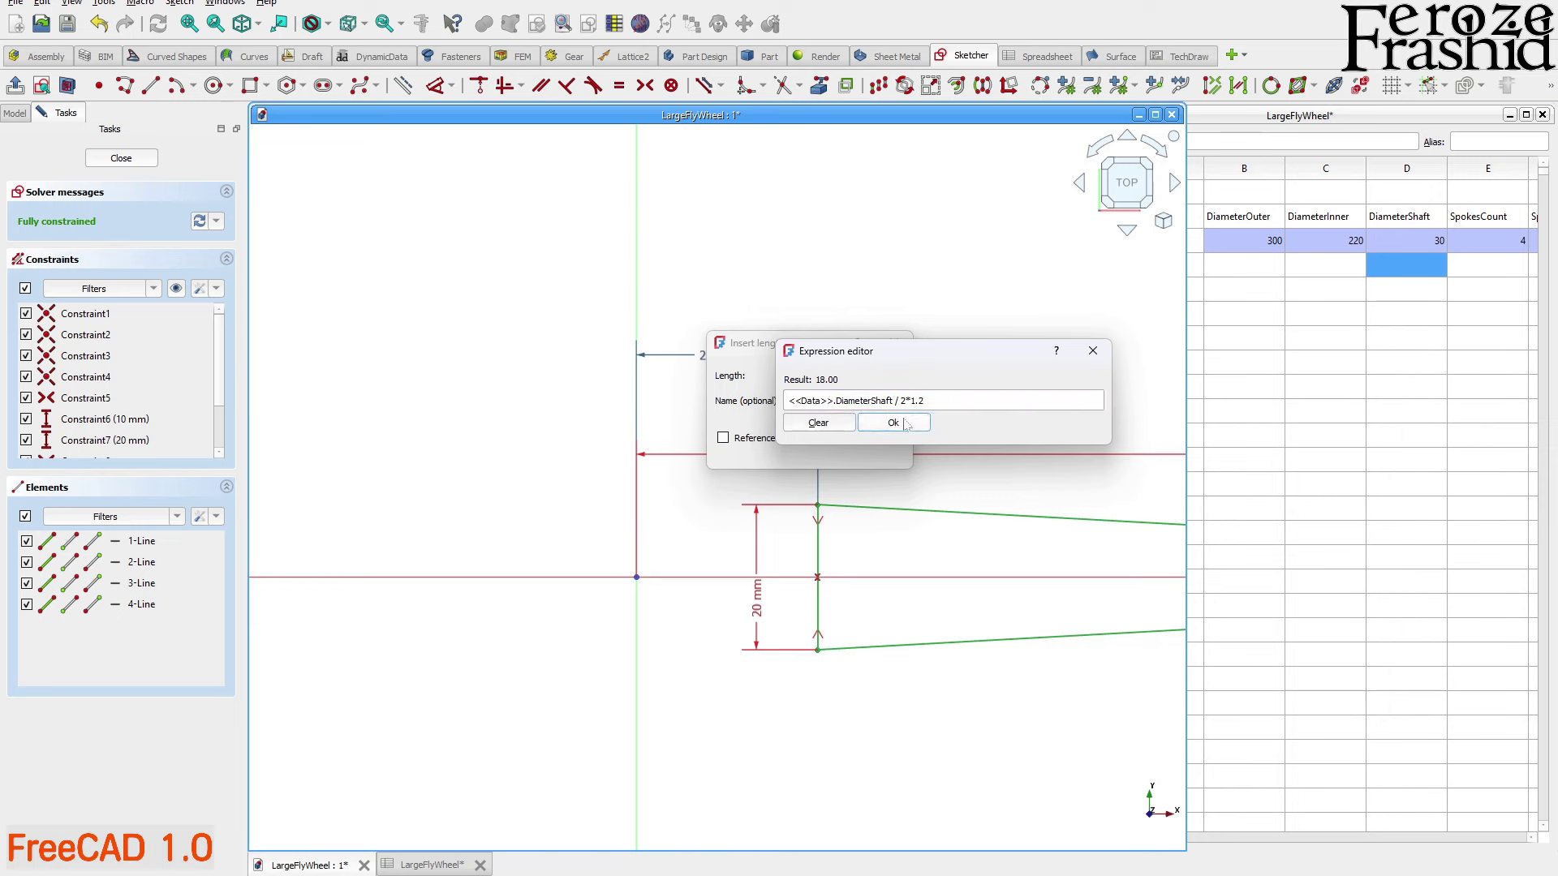
left_click(892, 422)
left_click(797, 448)
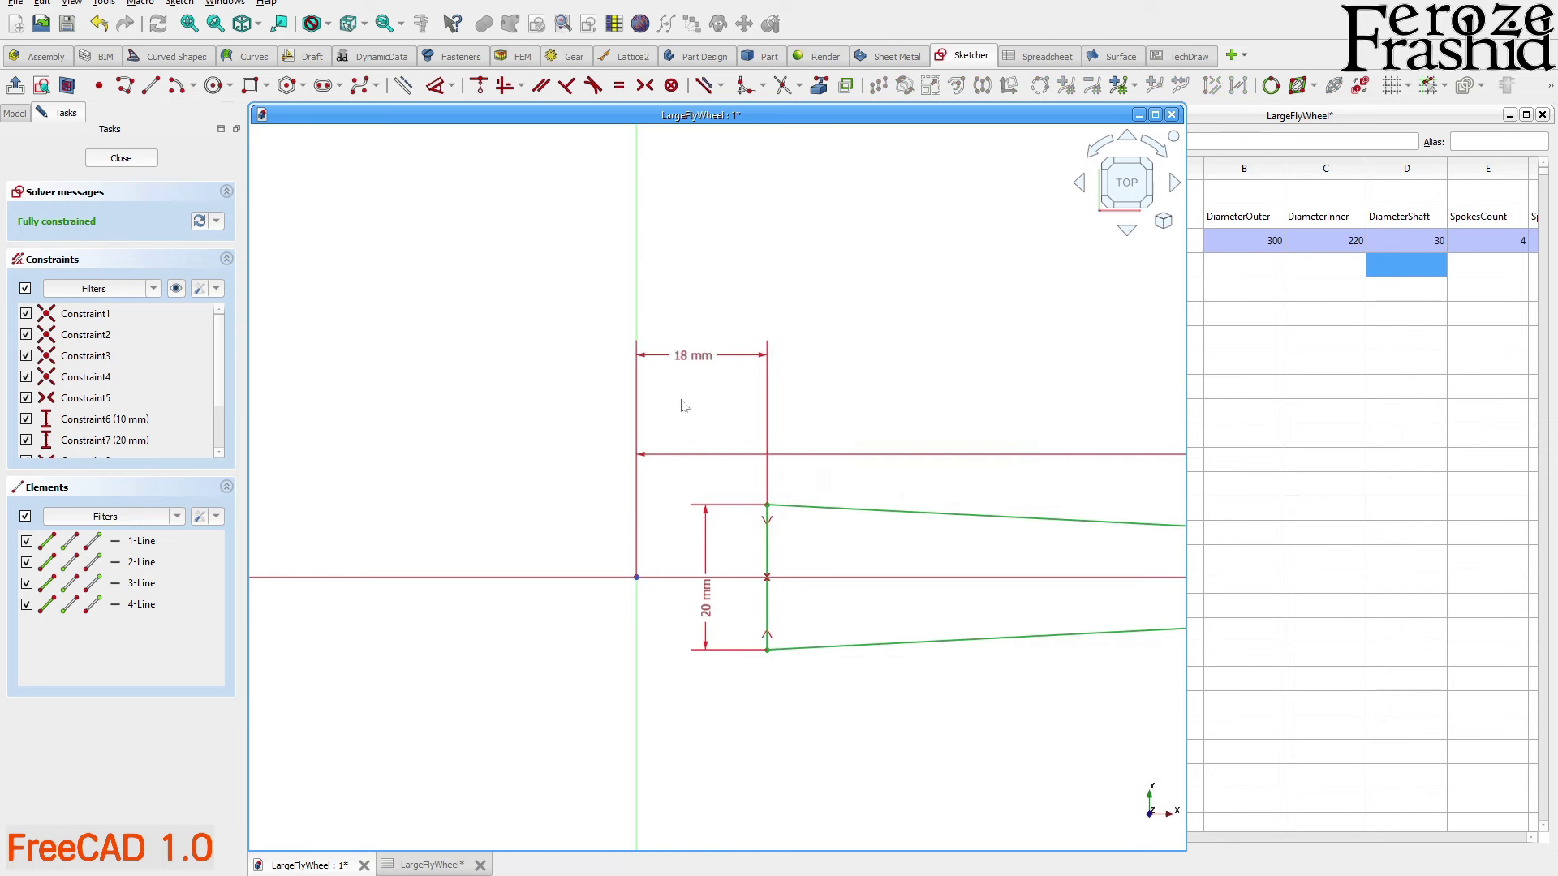
left_click(134, 159)
Review the dimensions of the whole spoke profile in the sksSpokeStraight sketch
double_click(122, 245)
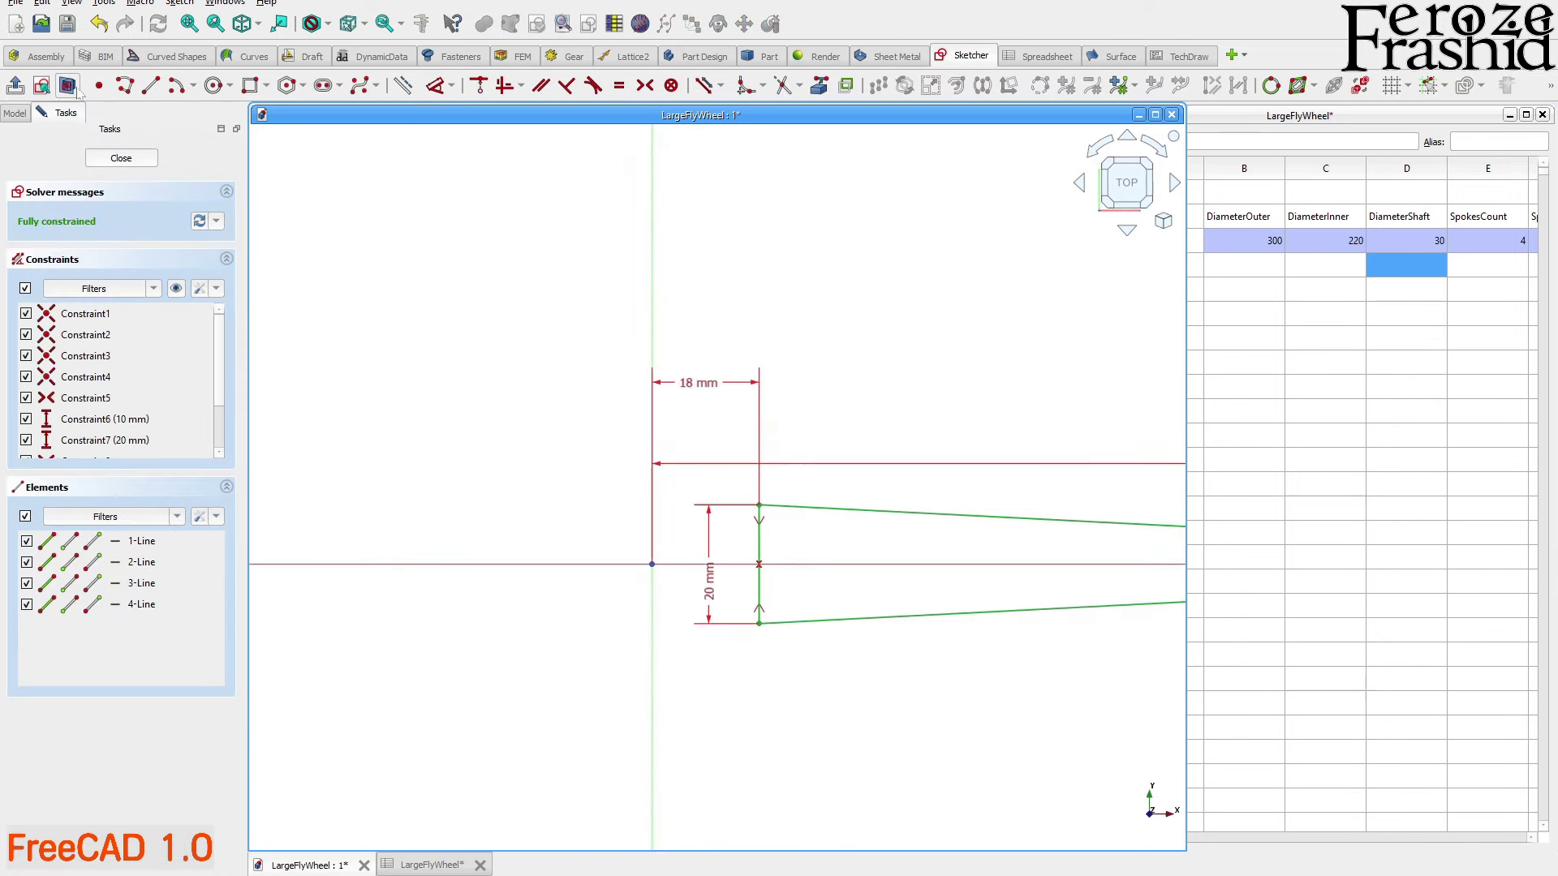
scroll(658, 483, "down", 3)
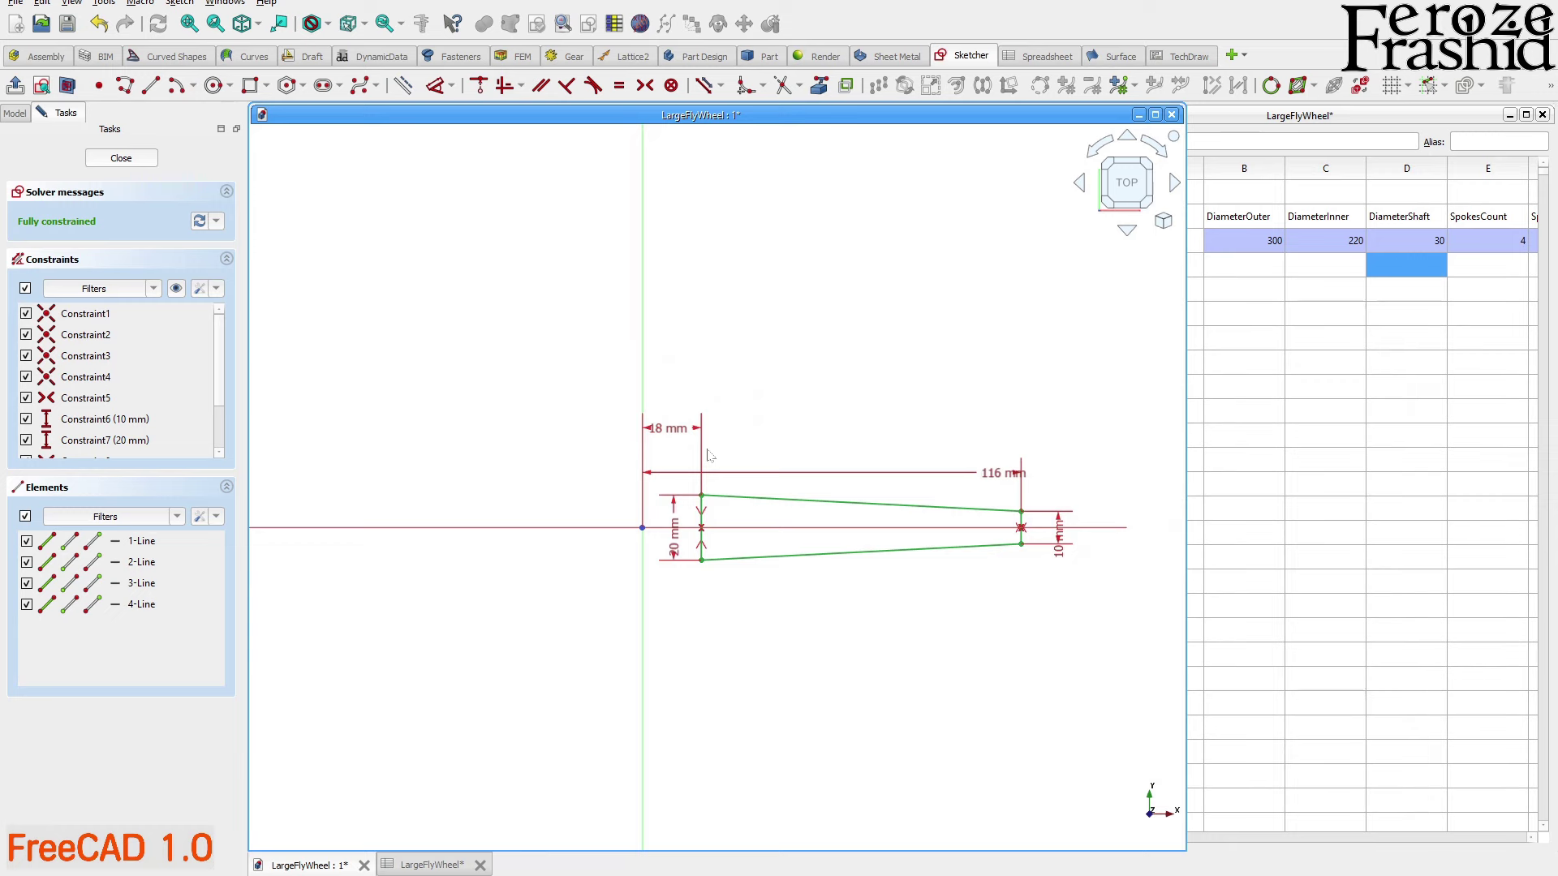
left_click(142, 163)
Set DiameterShaft to 40 in the spreadsheet and check the joints between the spokes and hub
left_click(1415, 240)
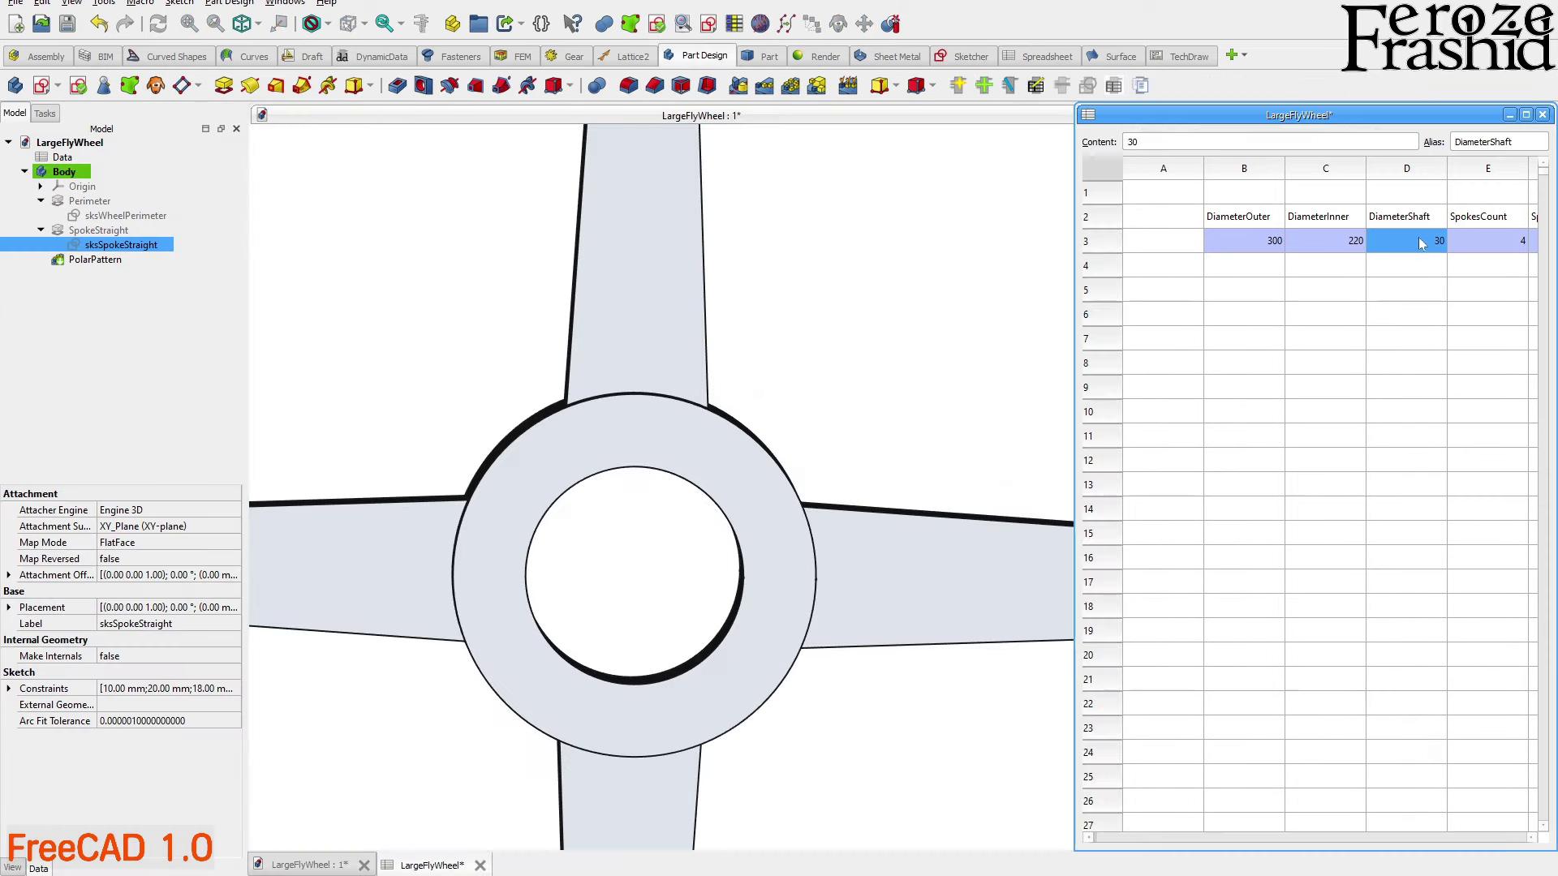
type("40")
key("Return")
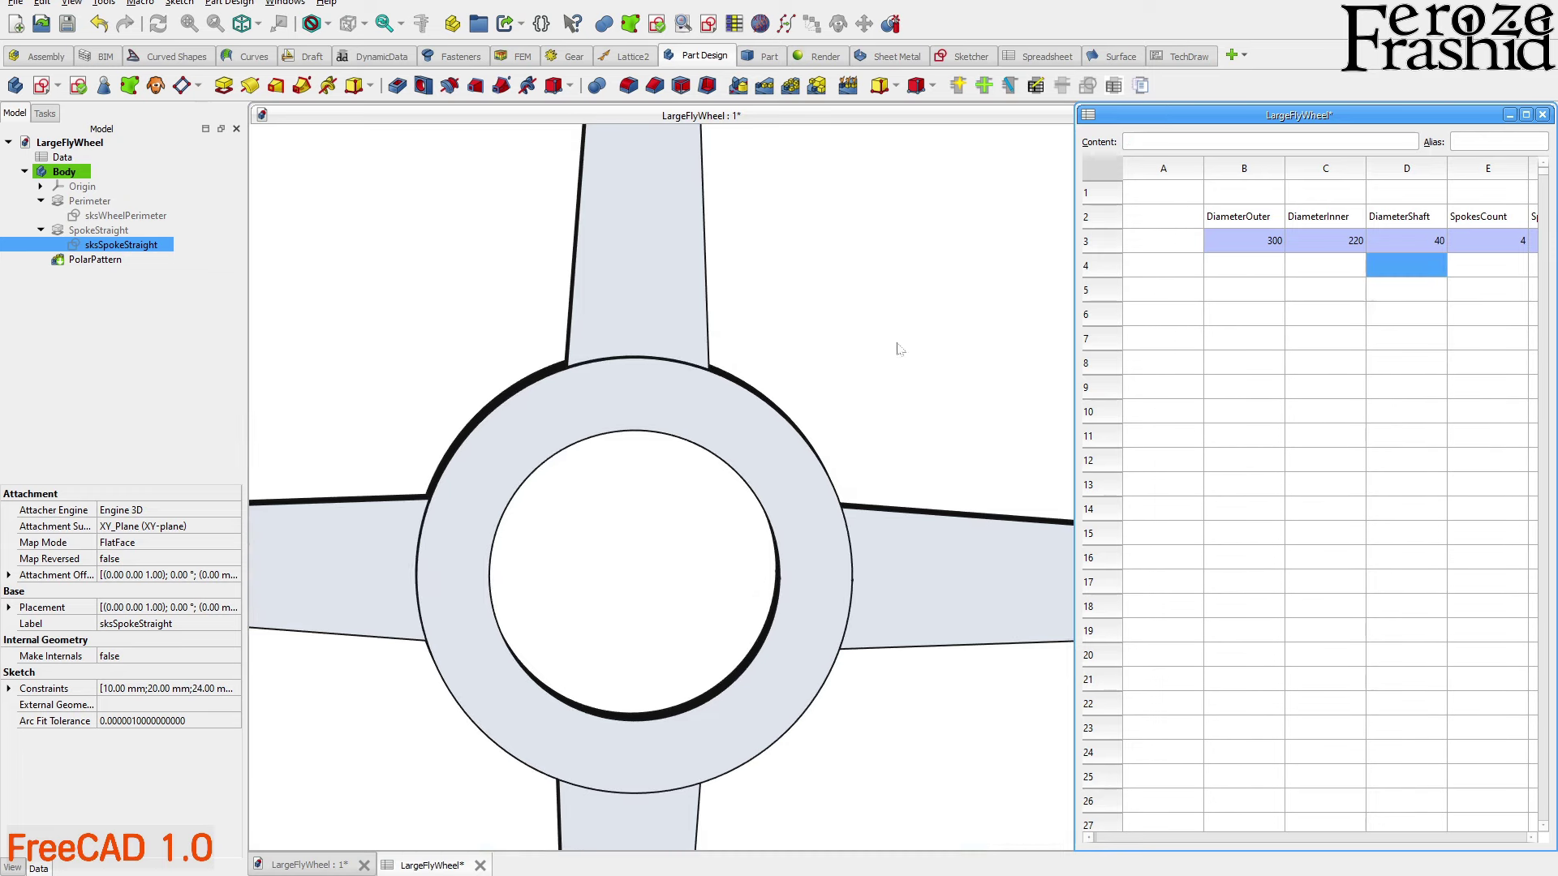
scroll(733, 454, "down", 8)
mouse_move(734, 454)
middle_mouse_down()
mouse_move(721, 464)
mouse_move(743, 453)
middle_mouse_up()
scroll(745, 456, "up", 5)
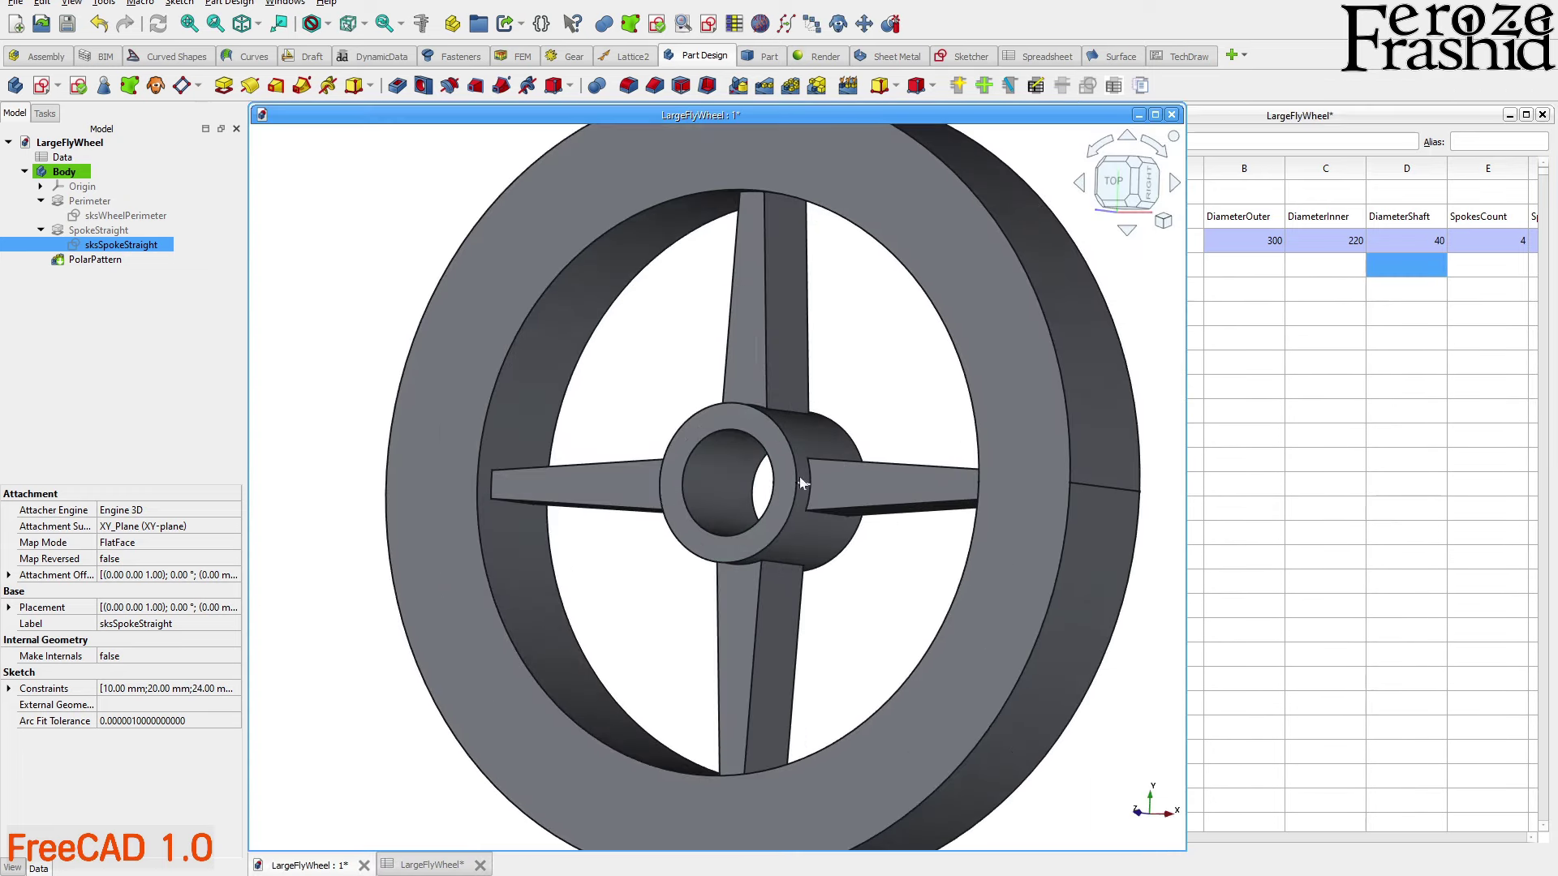
Set DiameterShaft to 50 in the spreadsheet
left_click(1419, 243)
type("50")
key("Return")
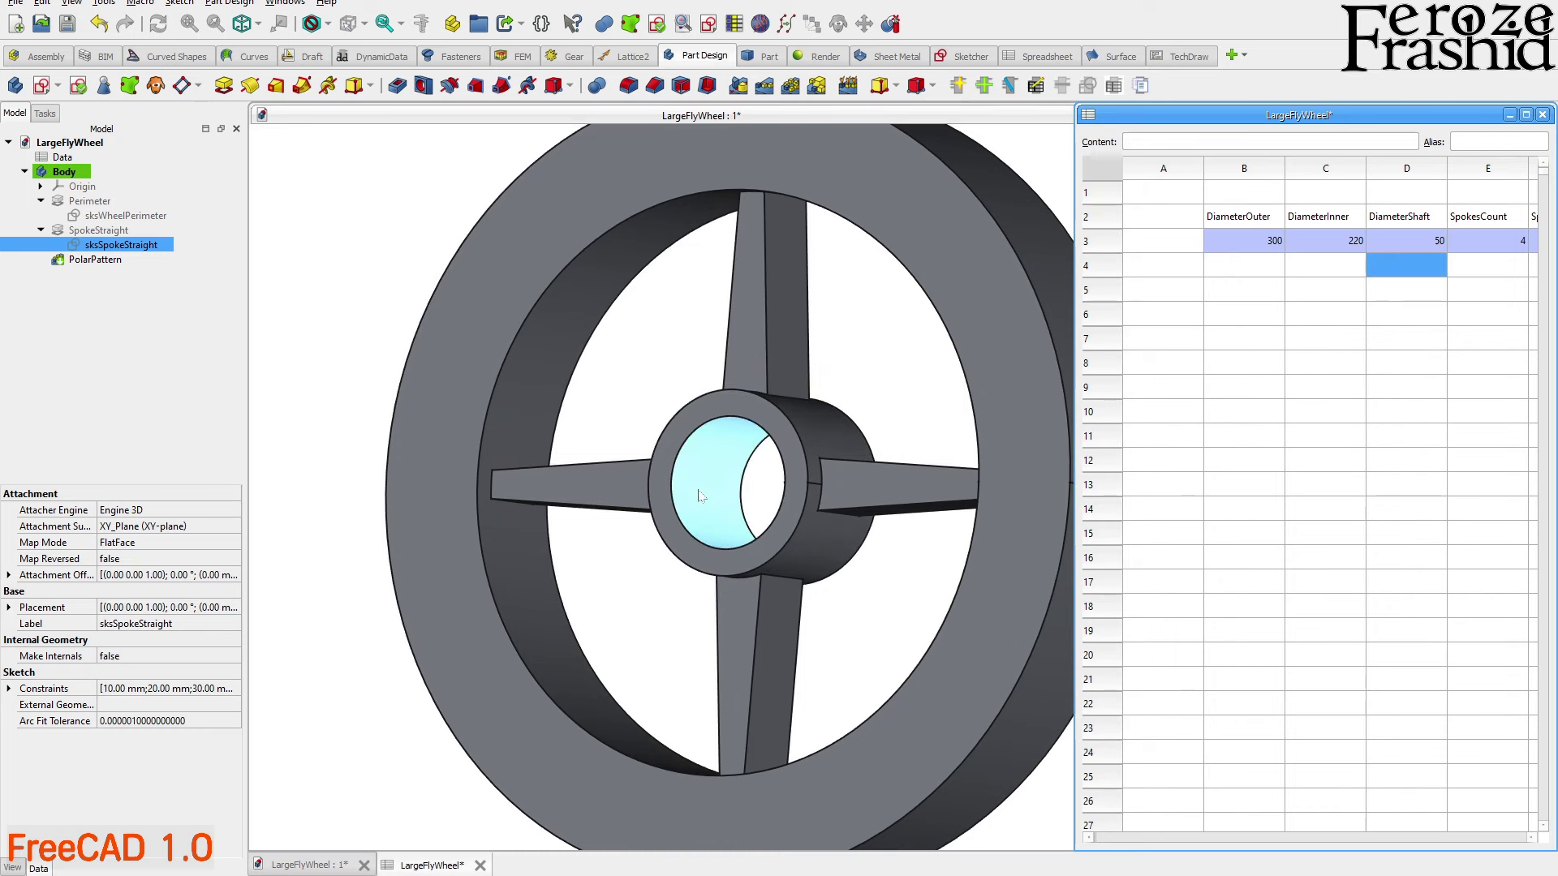
Set DiameterShaft to 70 in the spreadsheet to test the hub and spokes
left_click(1412, 241)
type("70")
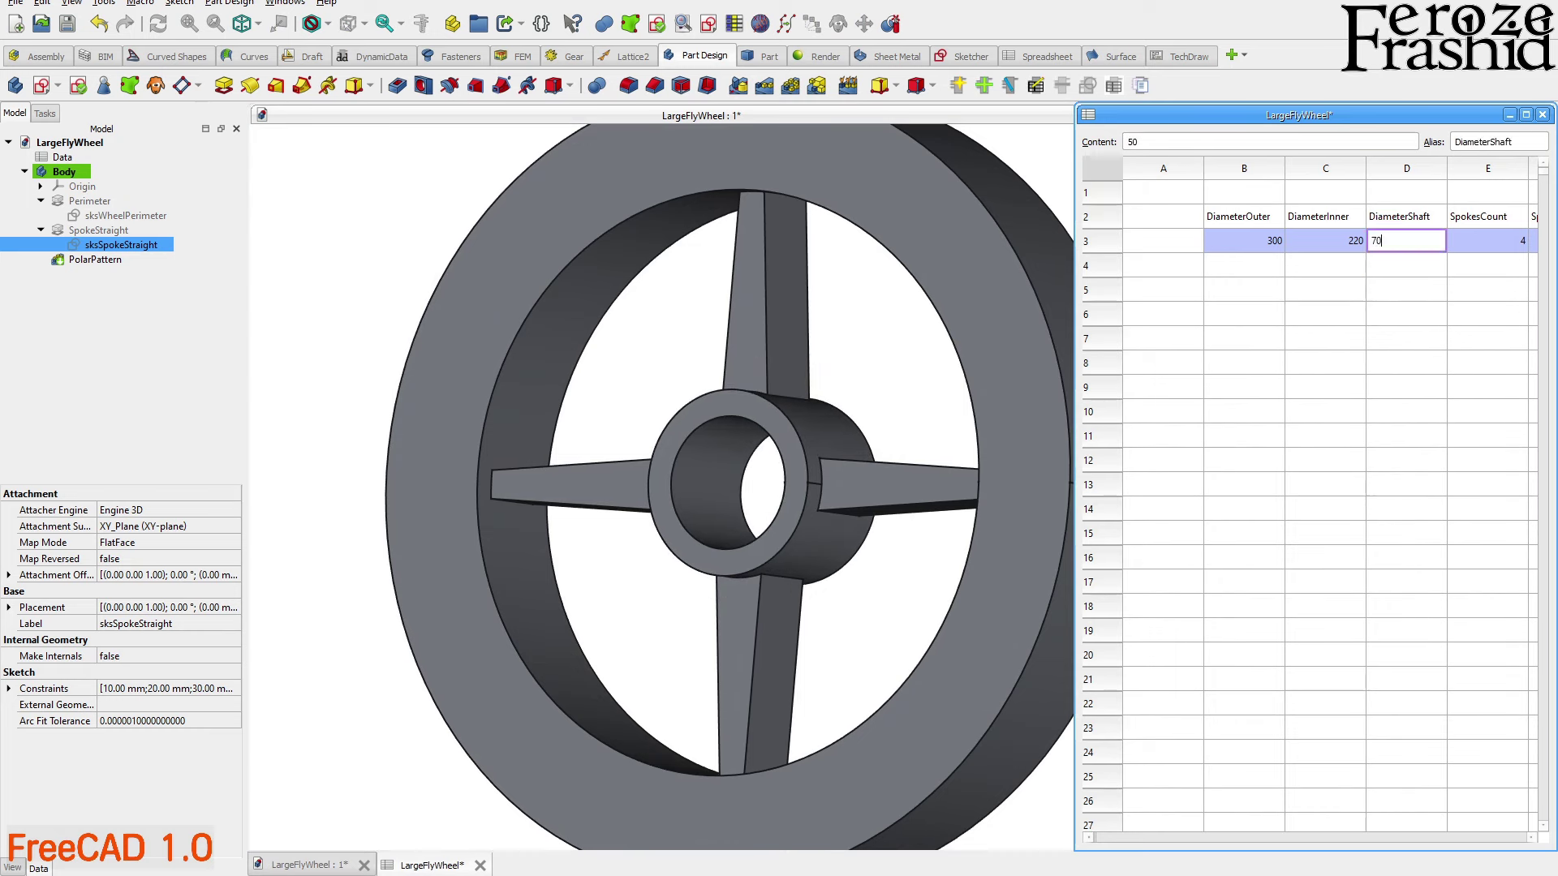
key("Return")
Set DiameterShaft to 30 in the spreadsheet and view the whole flywheel
left_click(1396, 243)
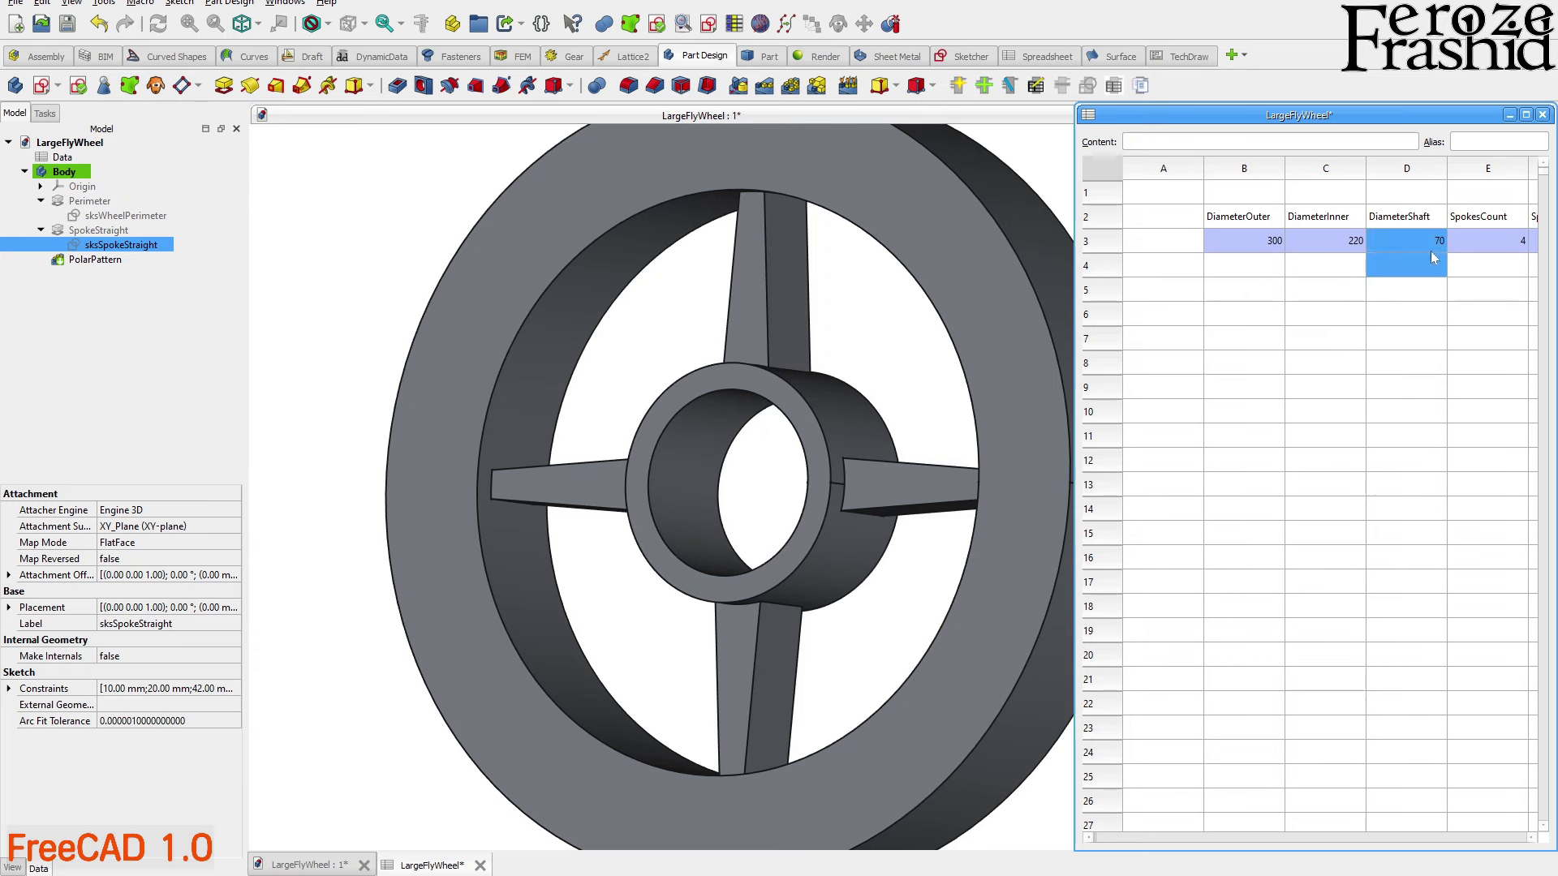
type("32")
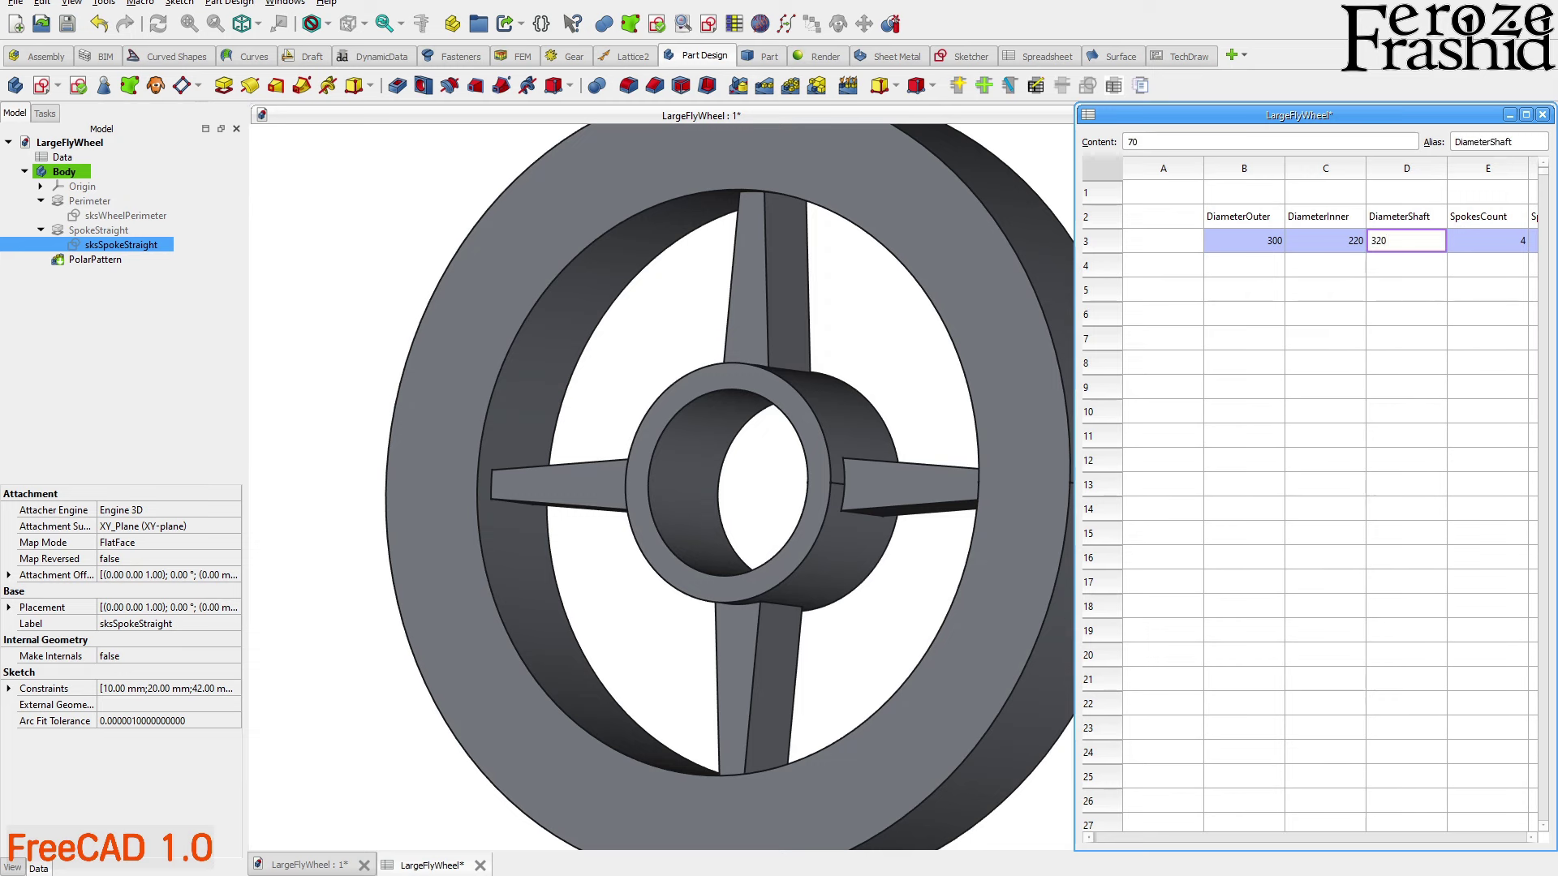
type("0")
key("Return")
scroll(552, 495, "down", 3)
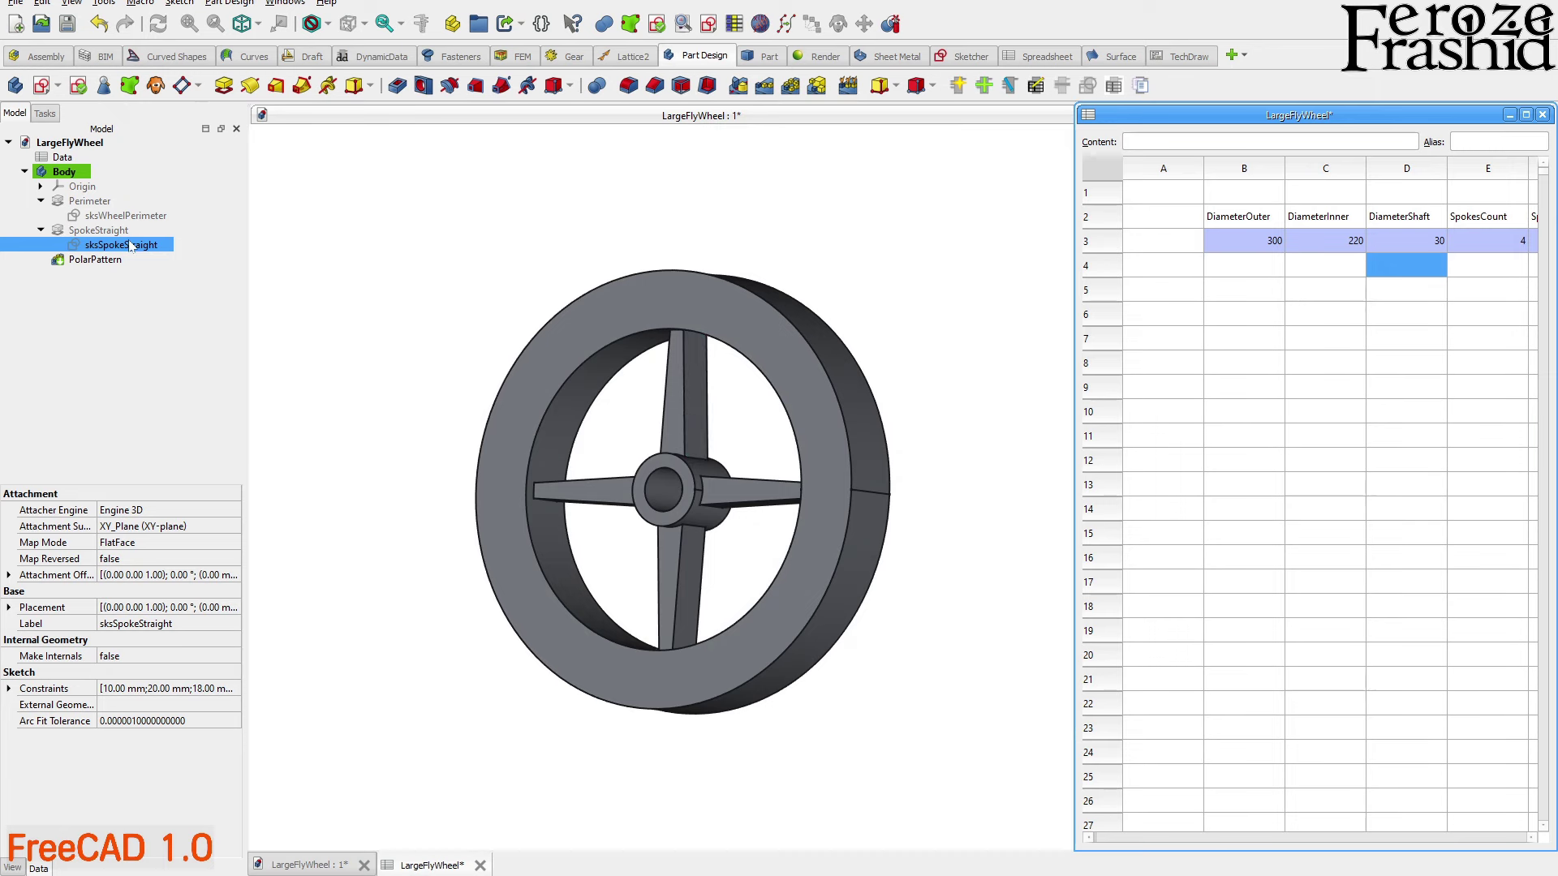
Review the circle diameters in the sksWheelPerimeter sketch and close it
double_click(126, 216)
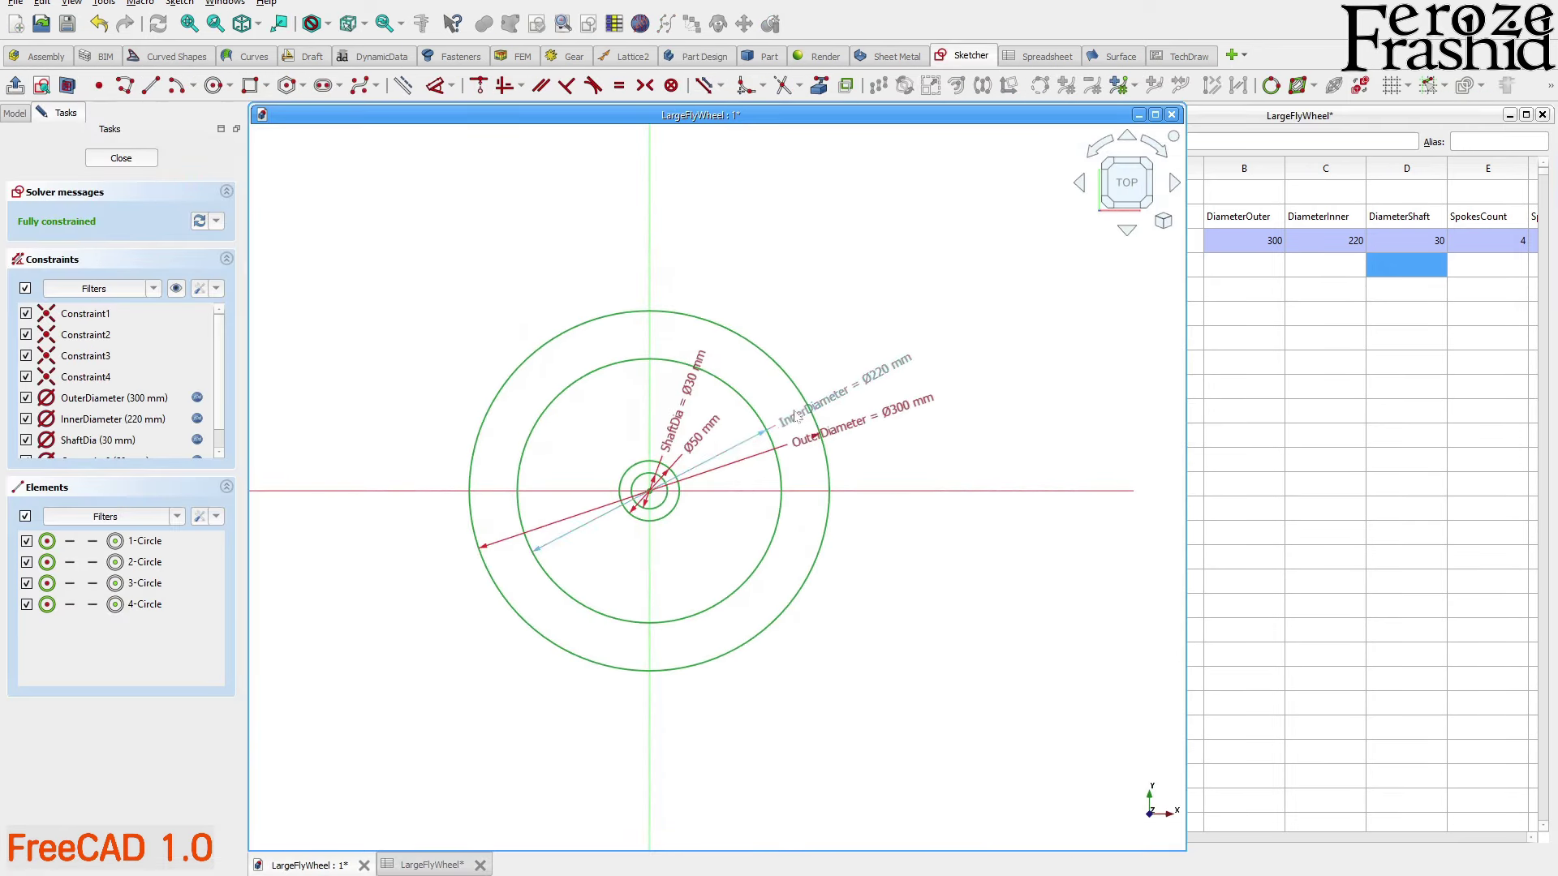
scroll(796, 415, "up", 3)
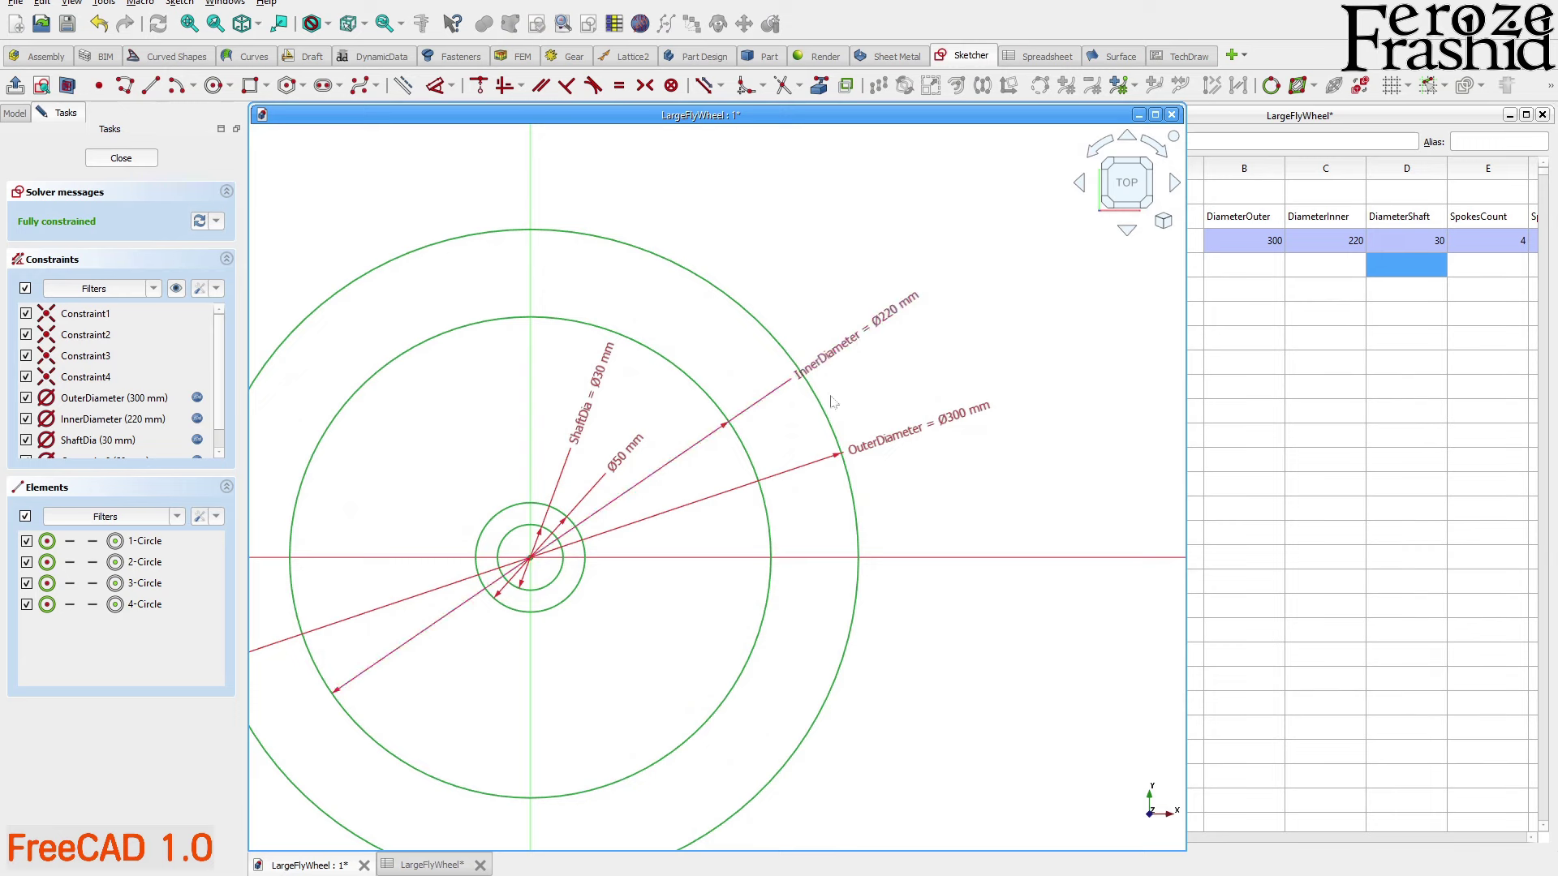
left_click(150, 163)
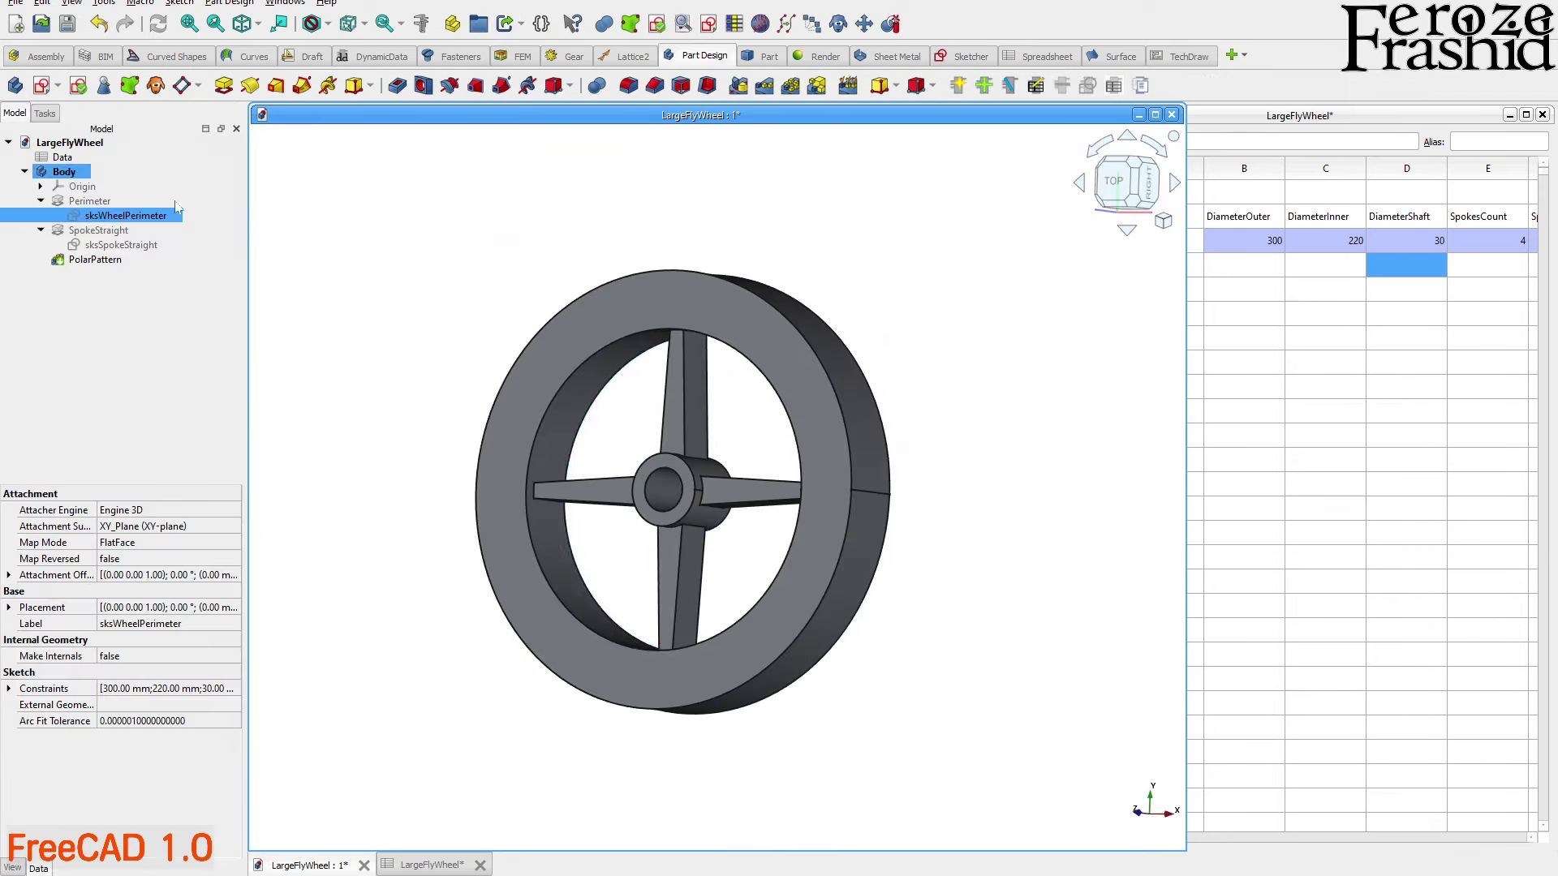
Remove the DiameterInner column from the spreadsheet
left_click(1294, 212)
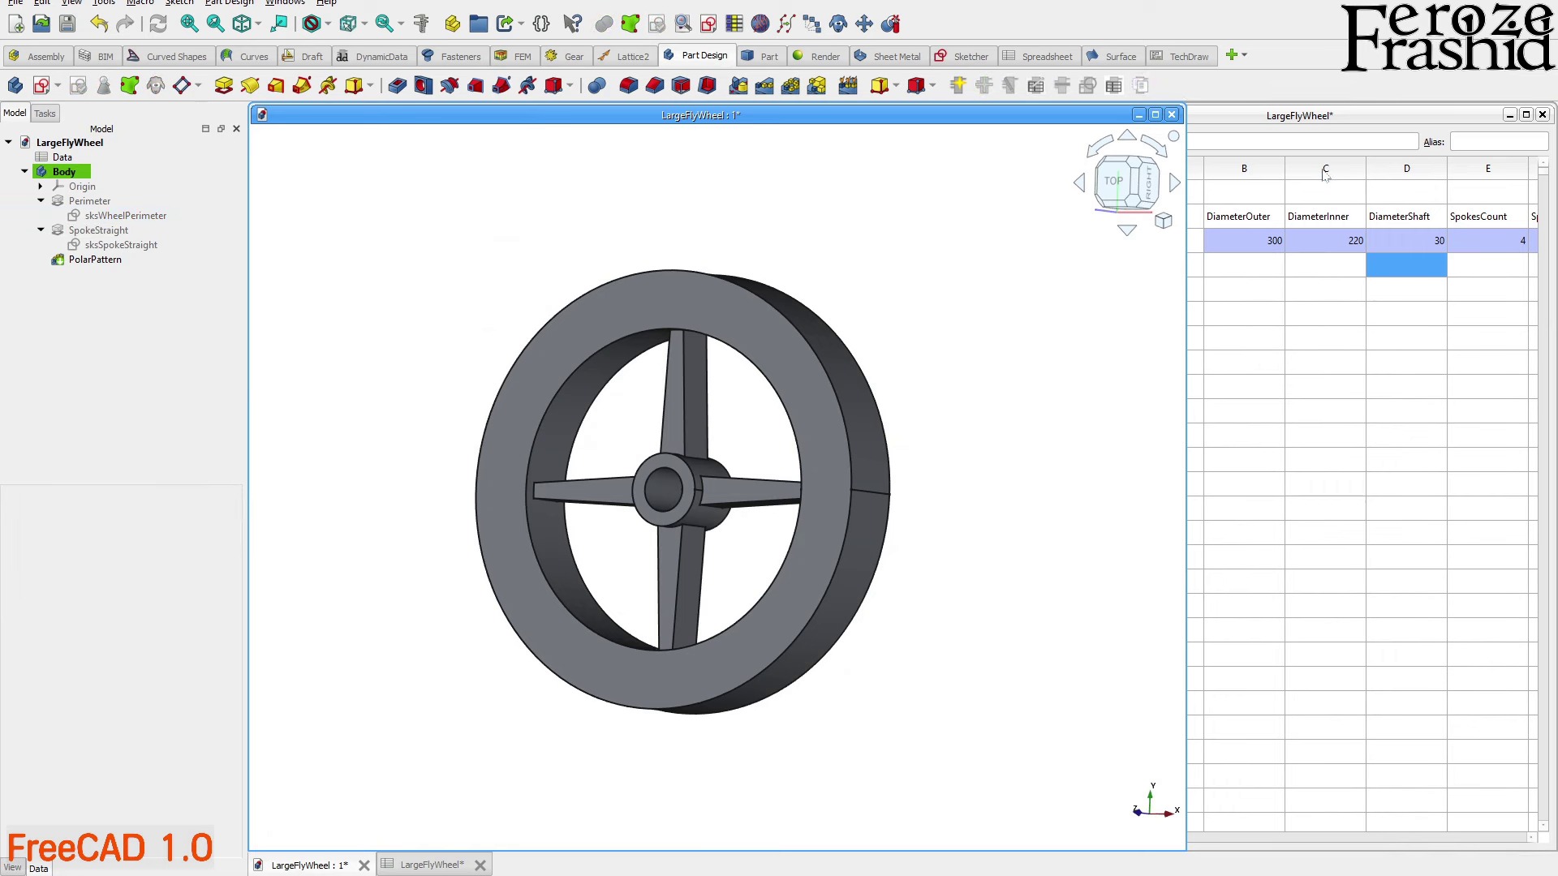
left_click(1324, 172)
right_click(1324, 176)
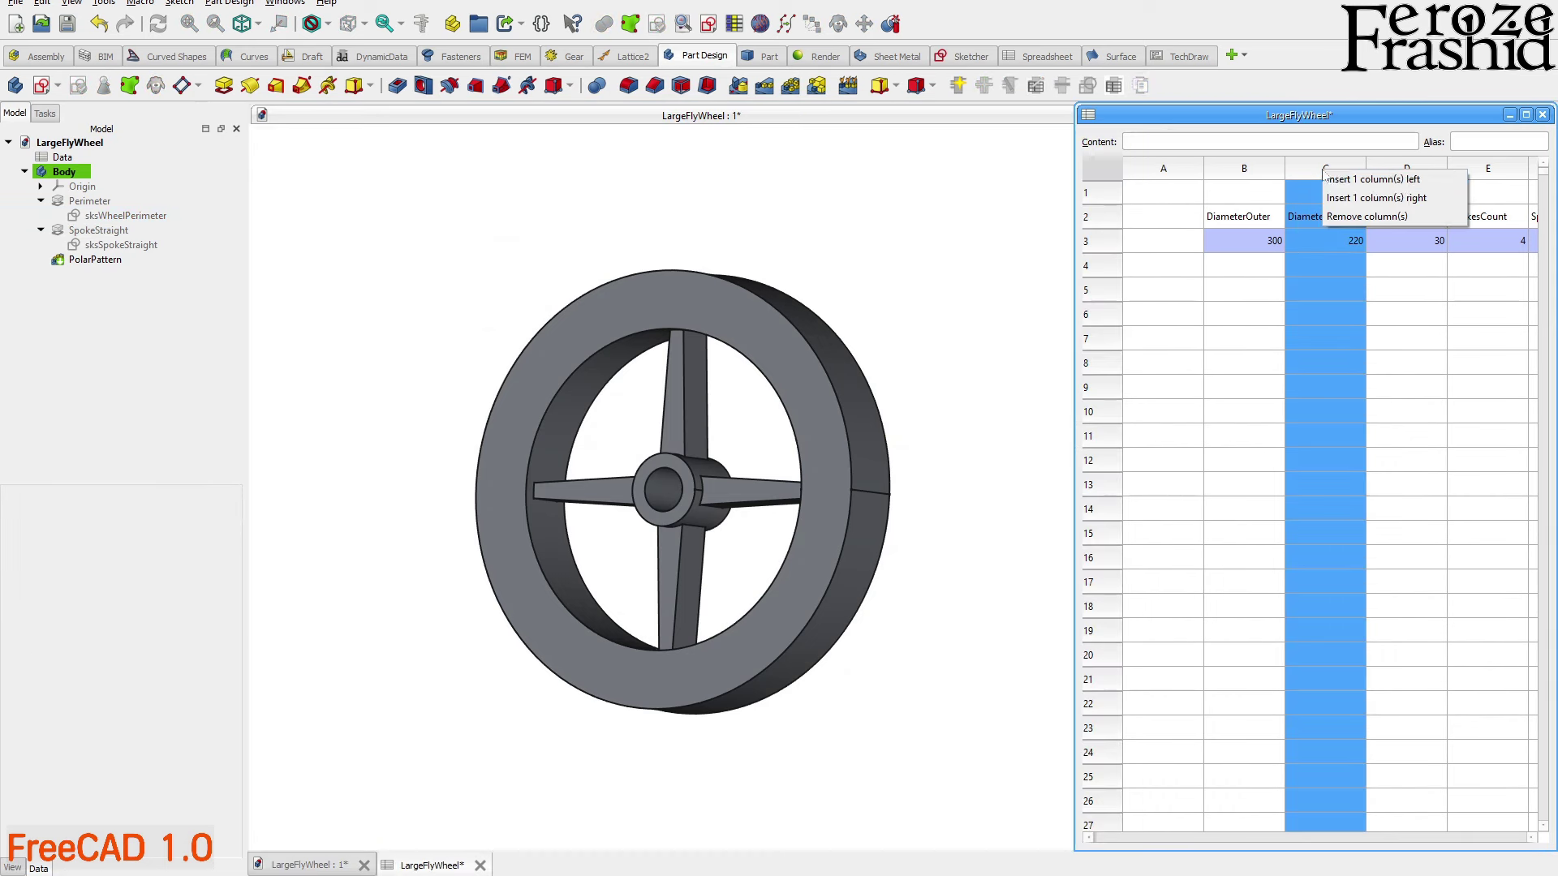
left_click(1352, 215)
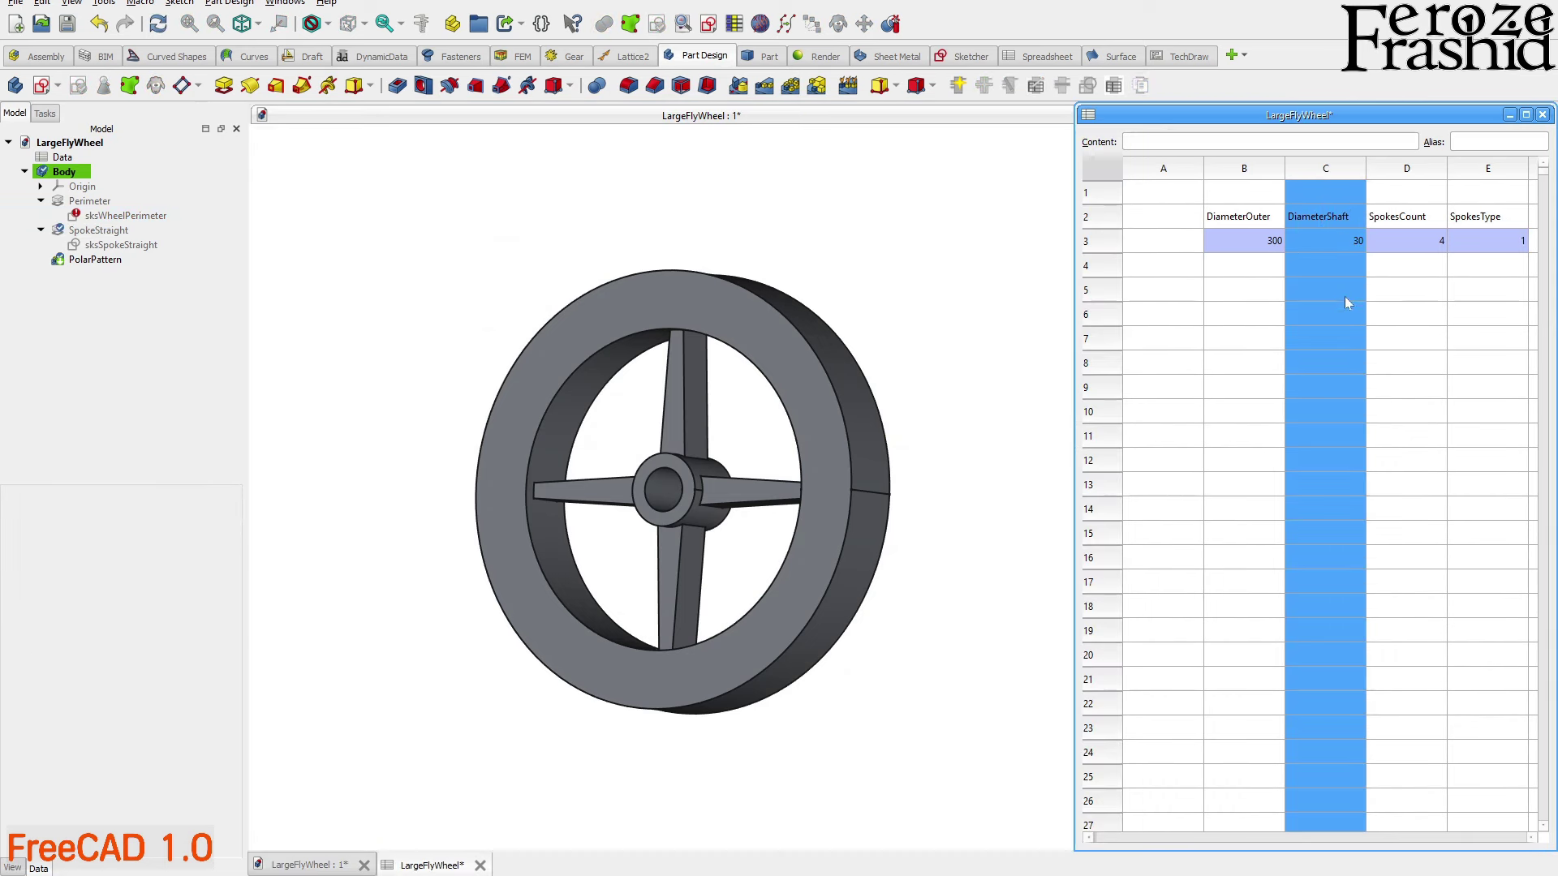
left_click(1340, 315)
In the sksWheelPerimeter sketch, set the InnerDiameter expression to <<Data>>.DiameterOuter*.8
left_click(121, 245)
double_click(121, 215)
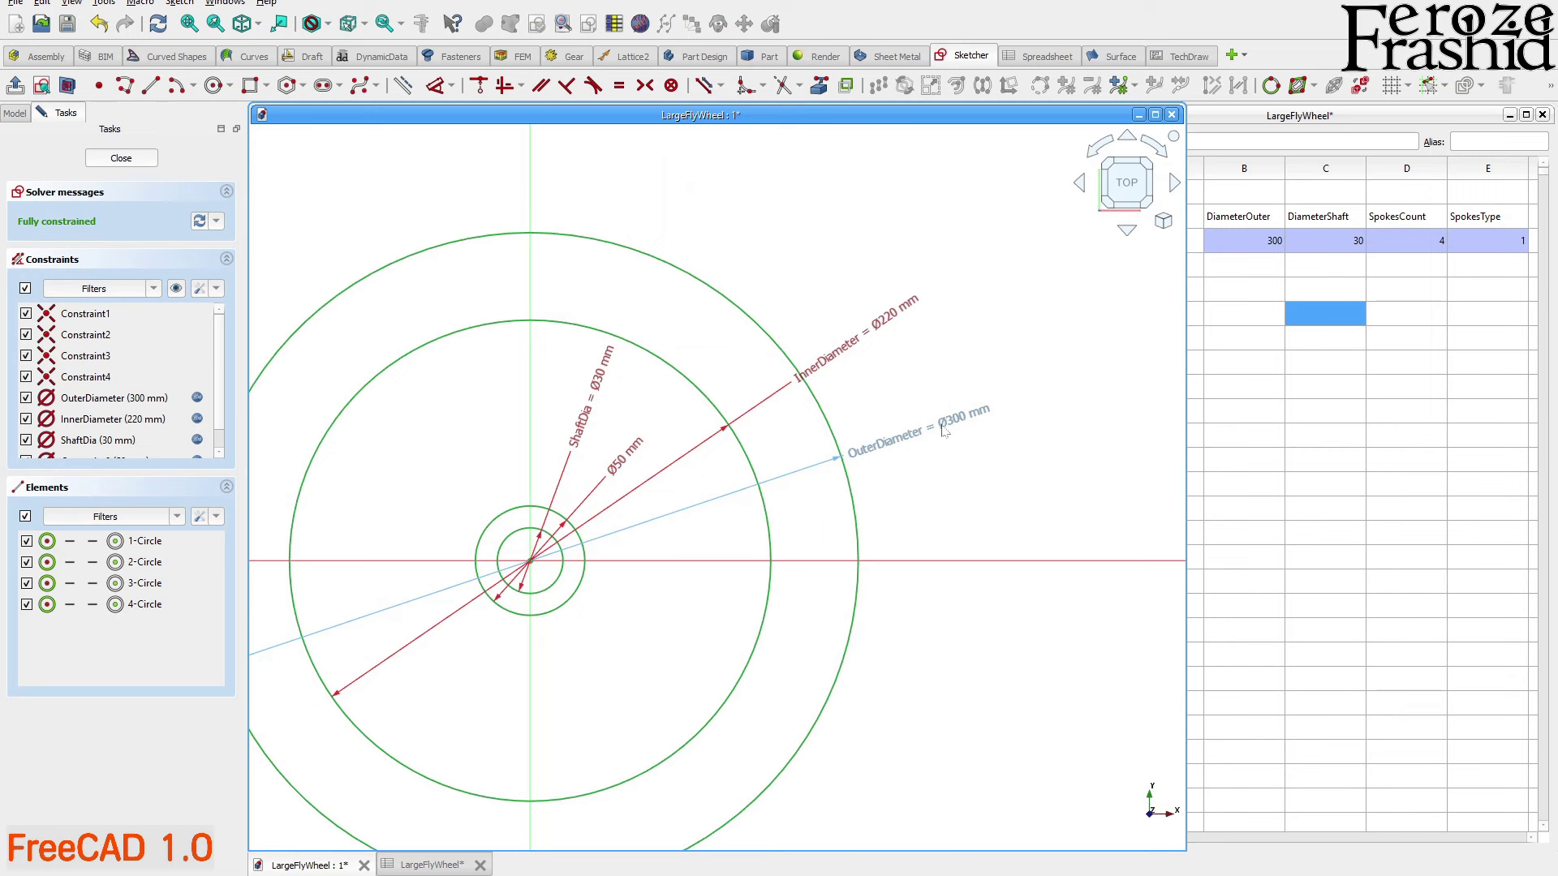
double_click(872, 333)
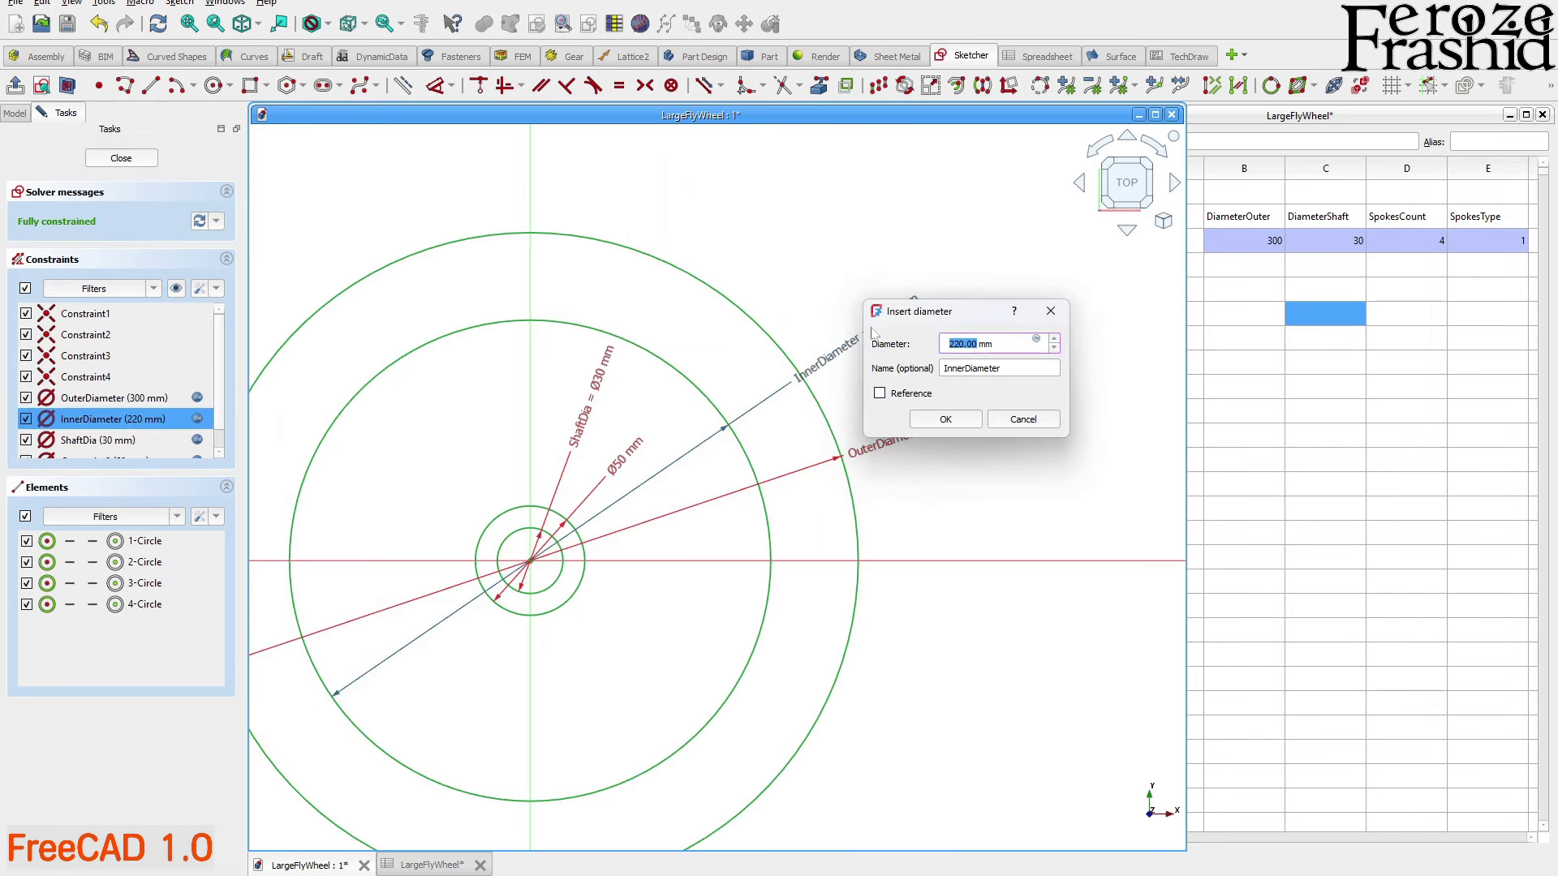
left_click(1036, 341)
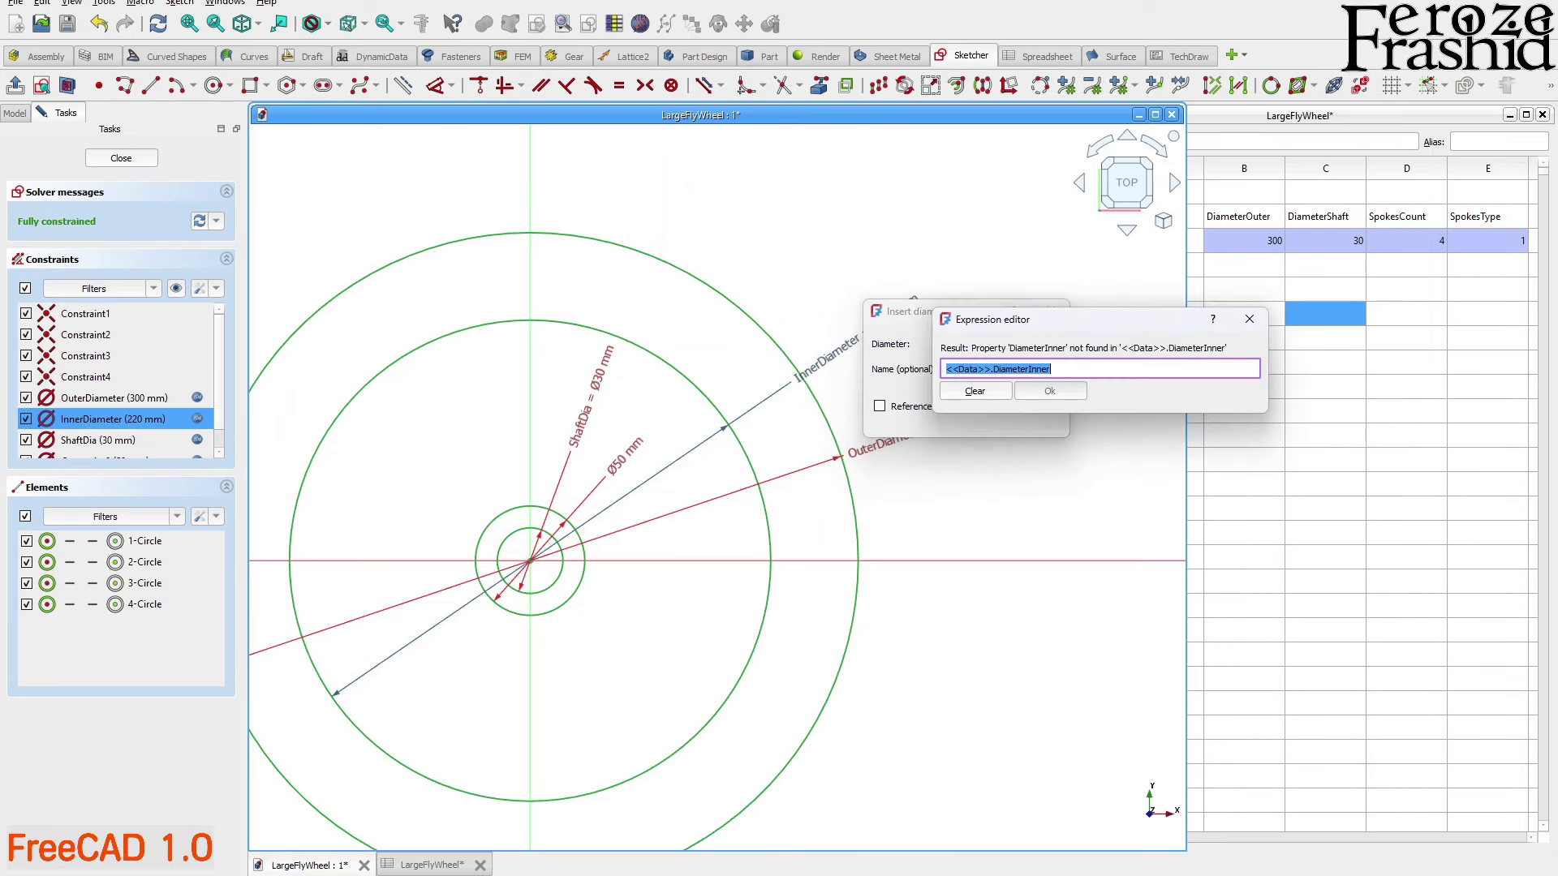
left_click(1051, 369)
type("Outer")
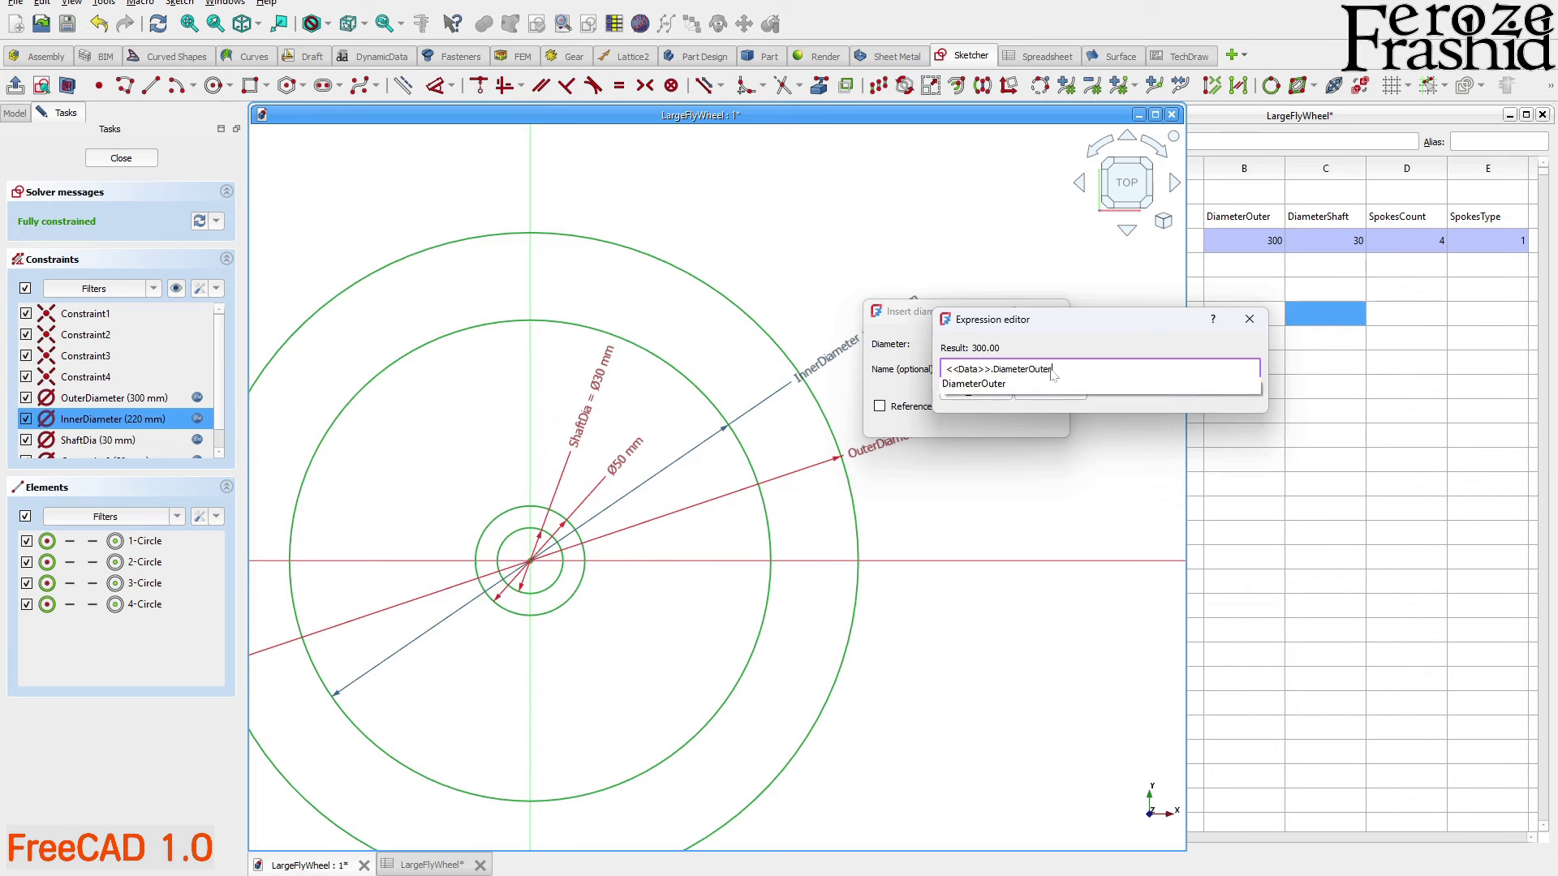
key("Return")
type("-")
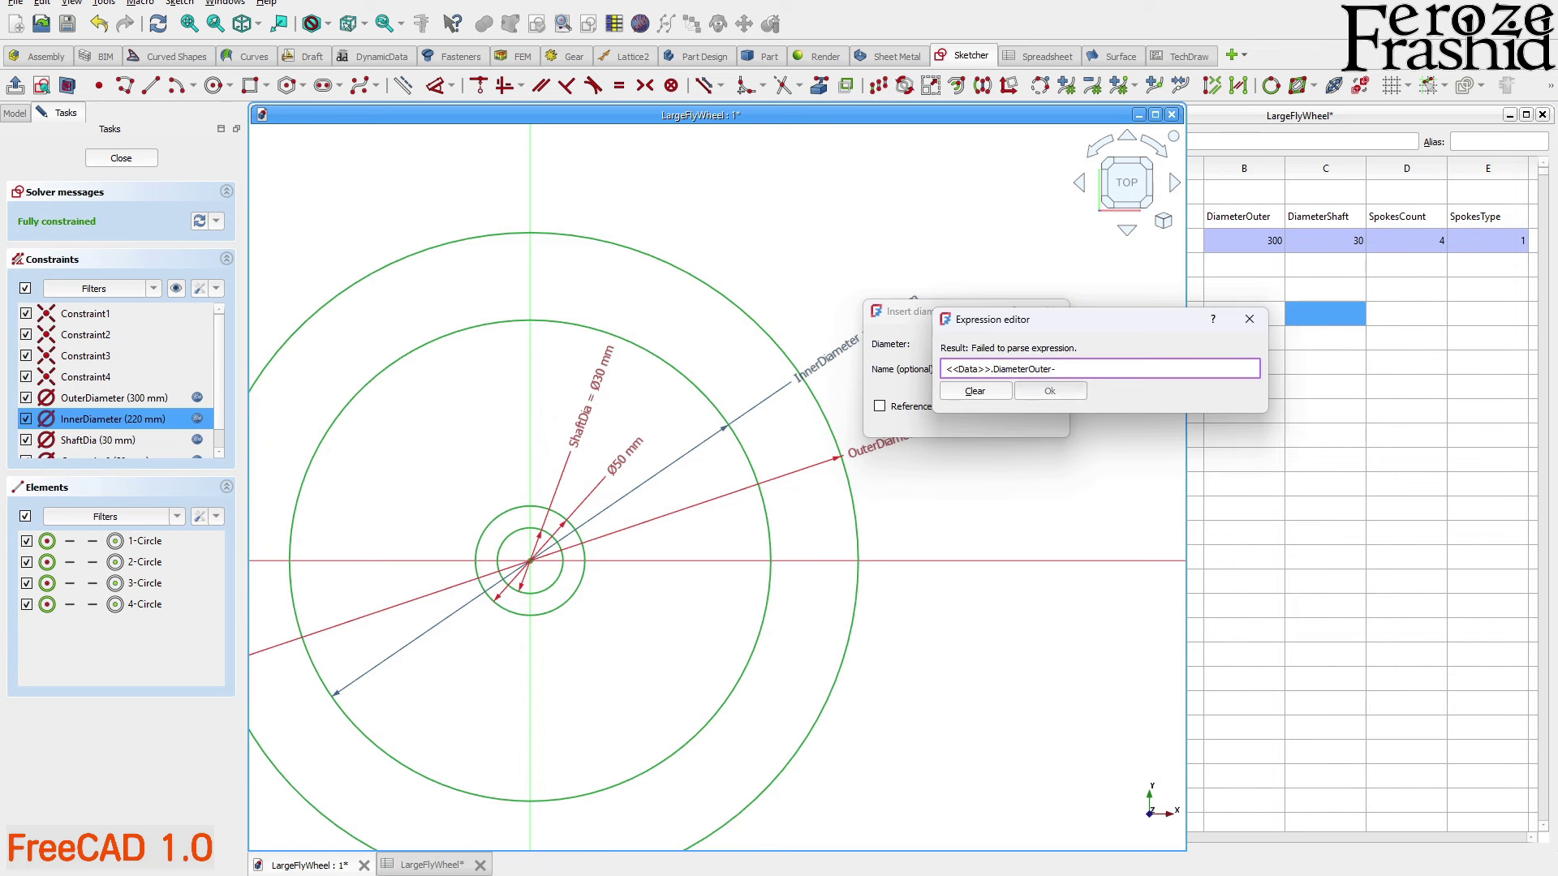
key("BackSpace")
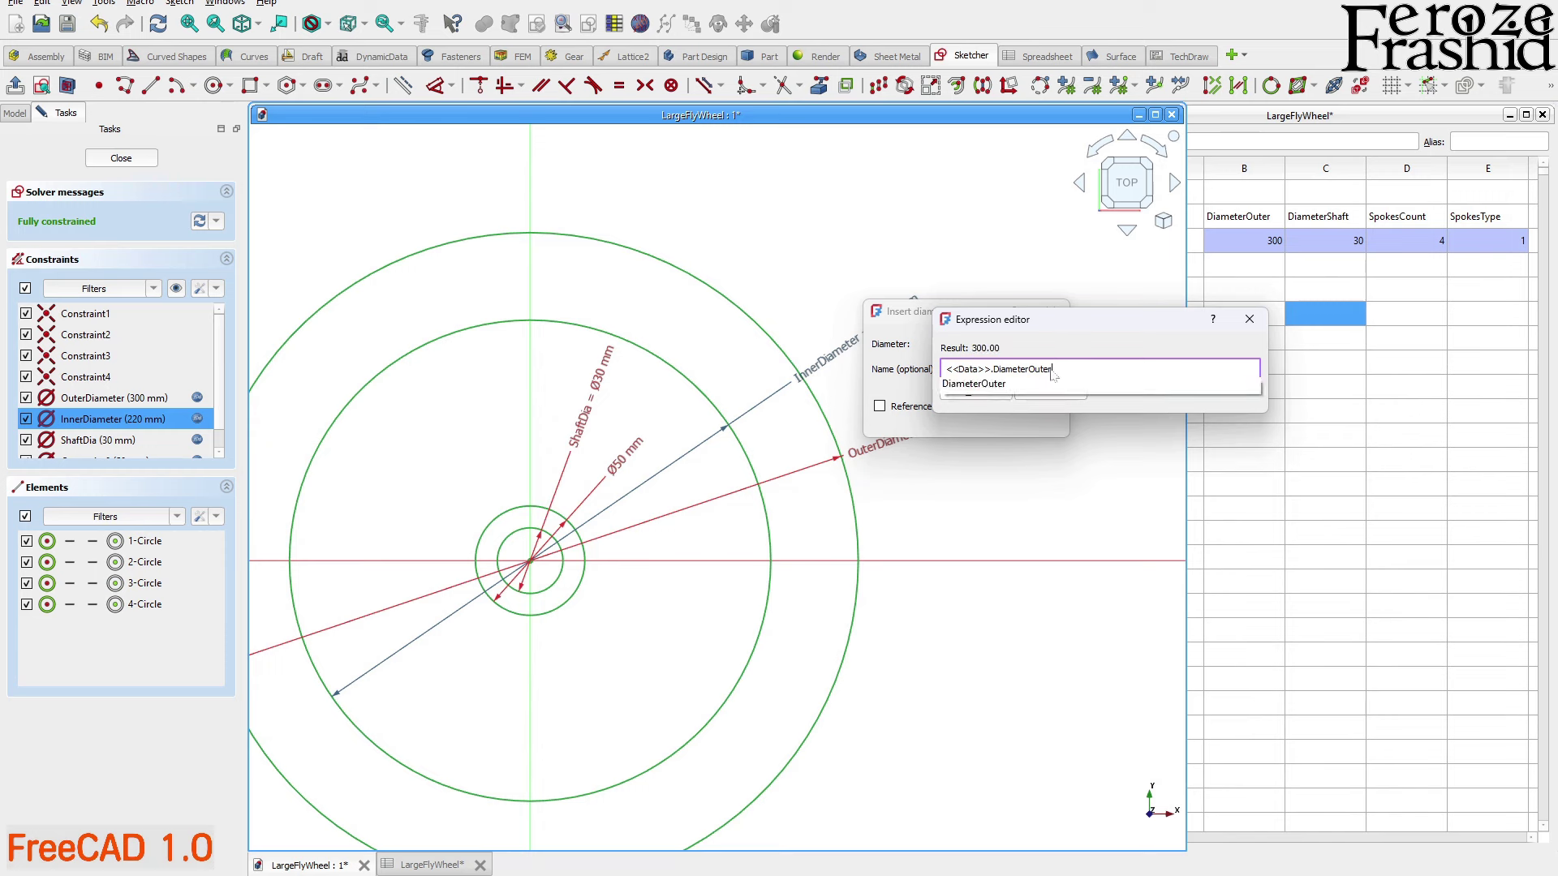
type("*.8")
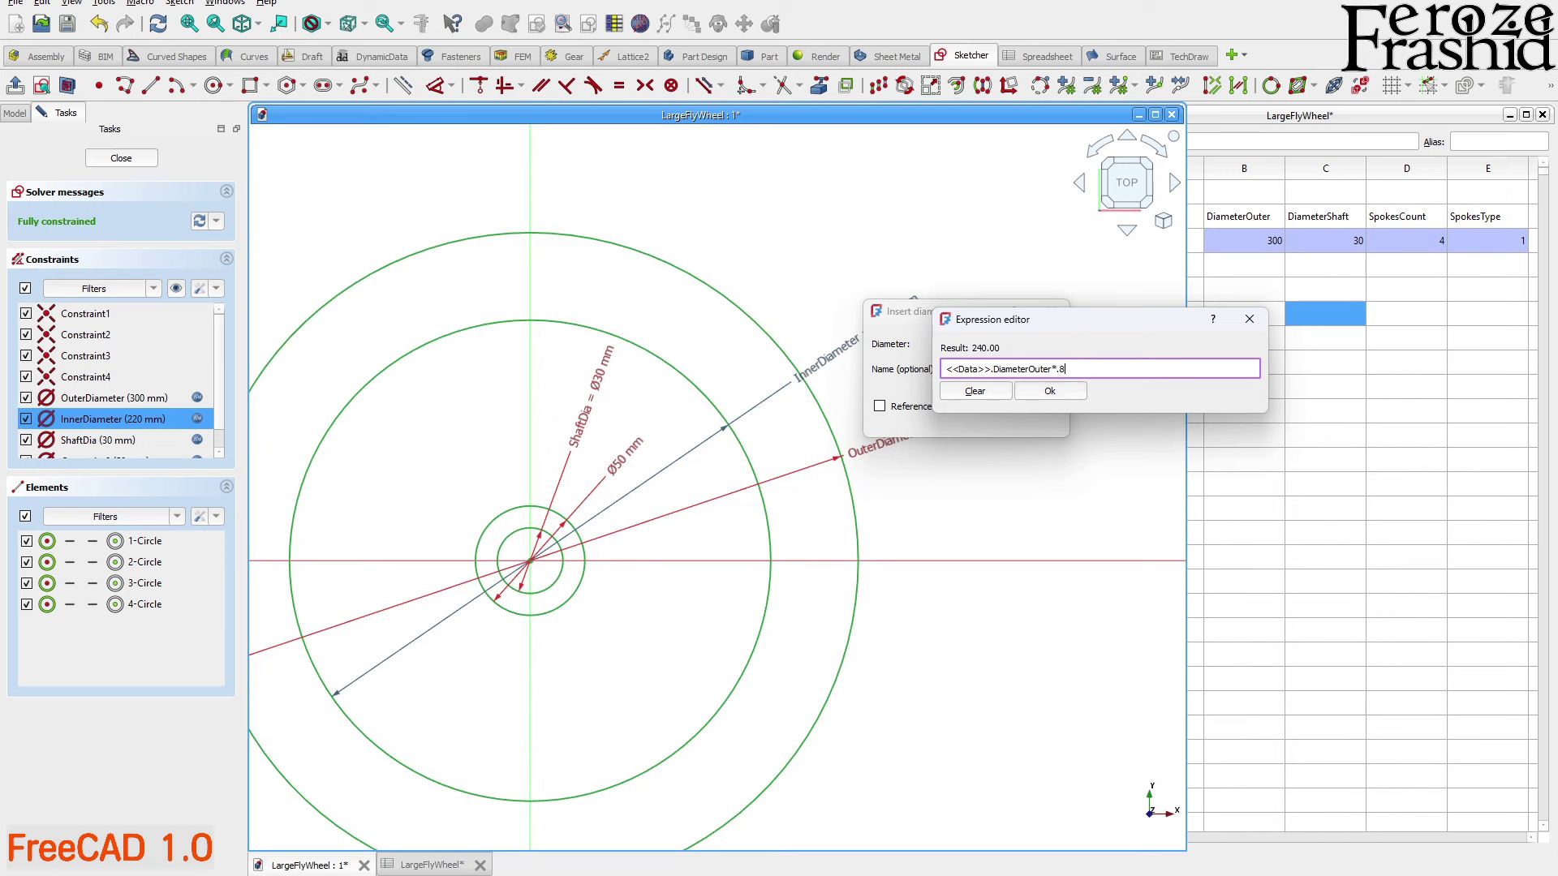
left_click(1043, 391)
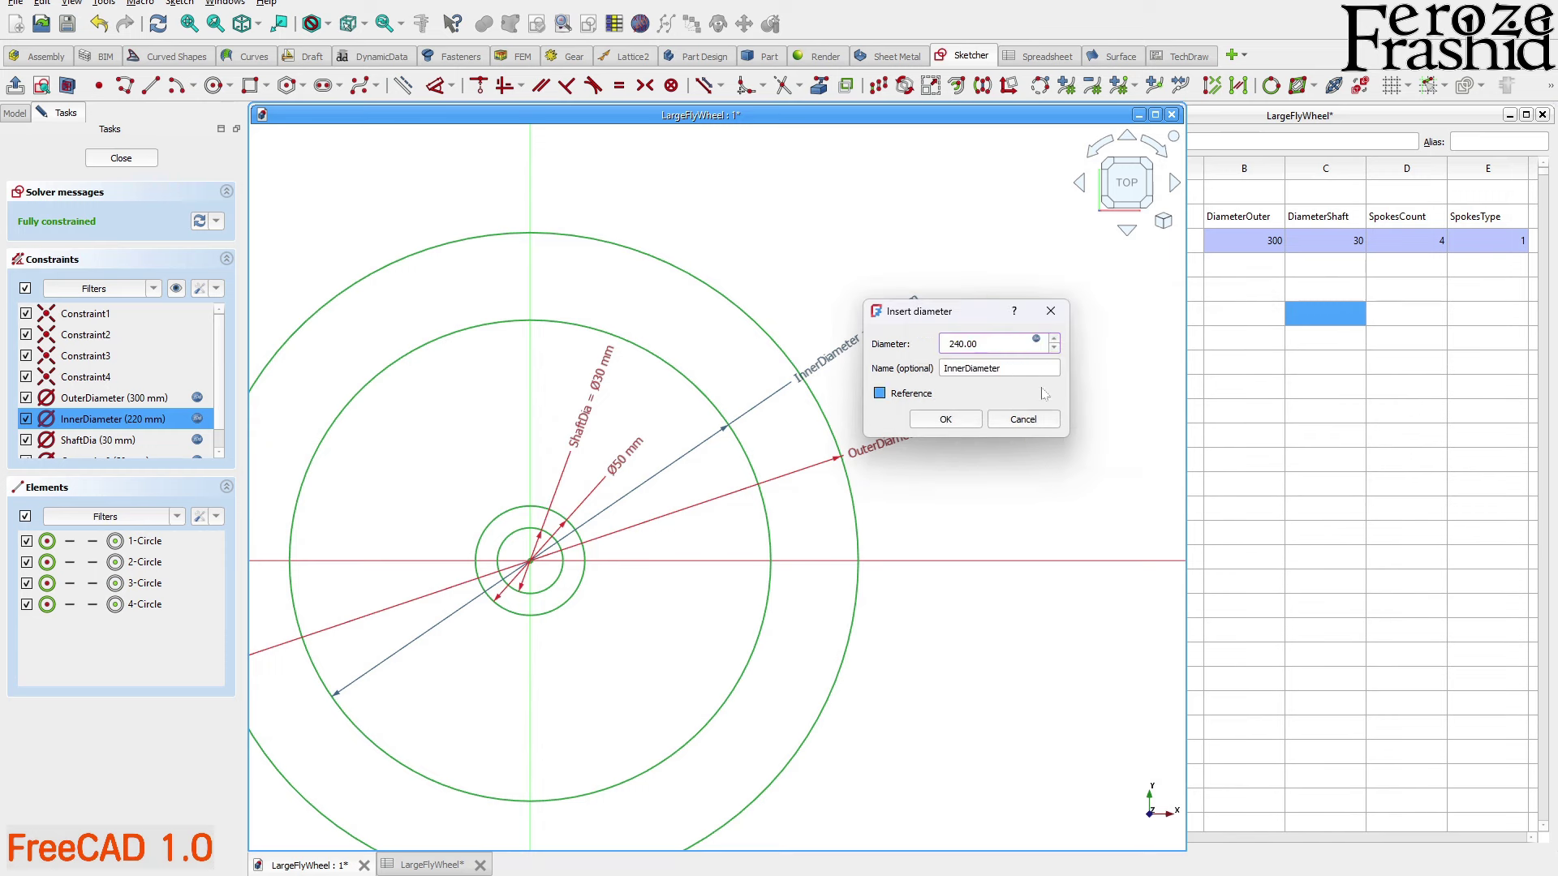
left_click(964, 417)
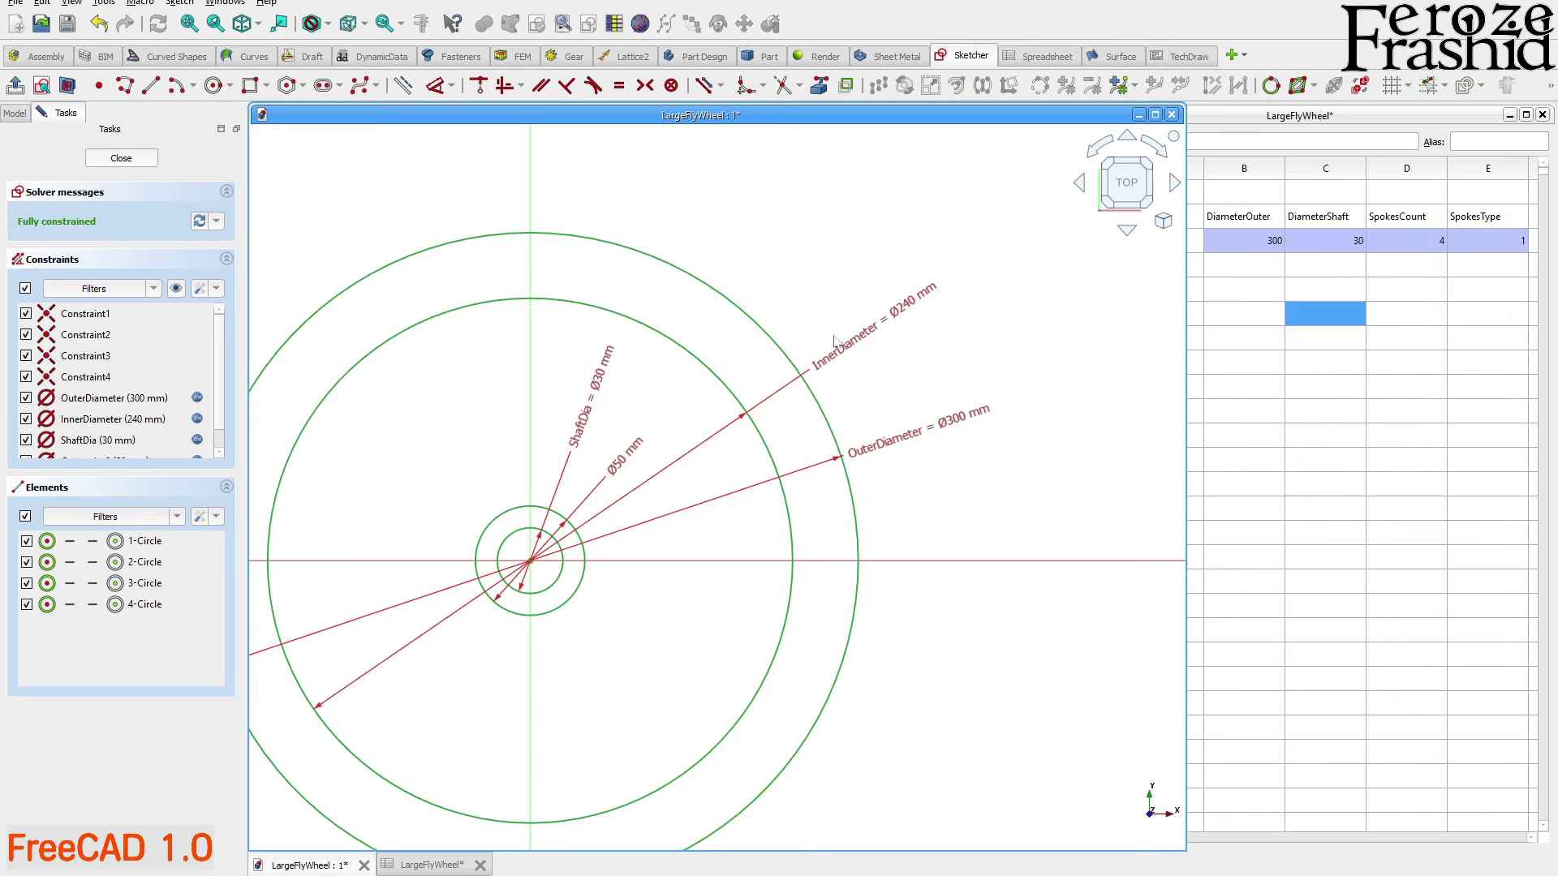
Review the InnerDiameter expression without changing it and close the sksWheelPerimeter sketch
left_click(855, 350)
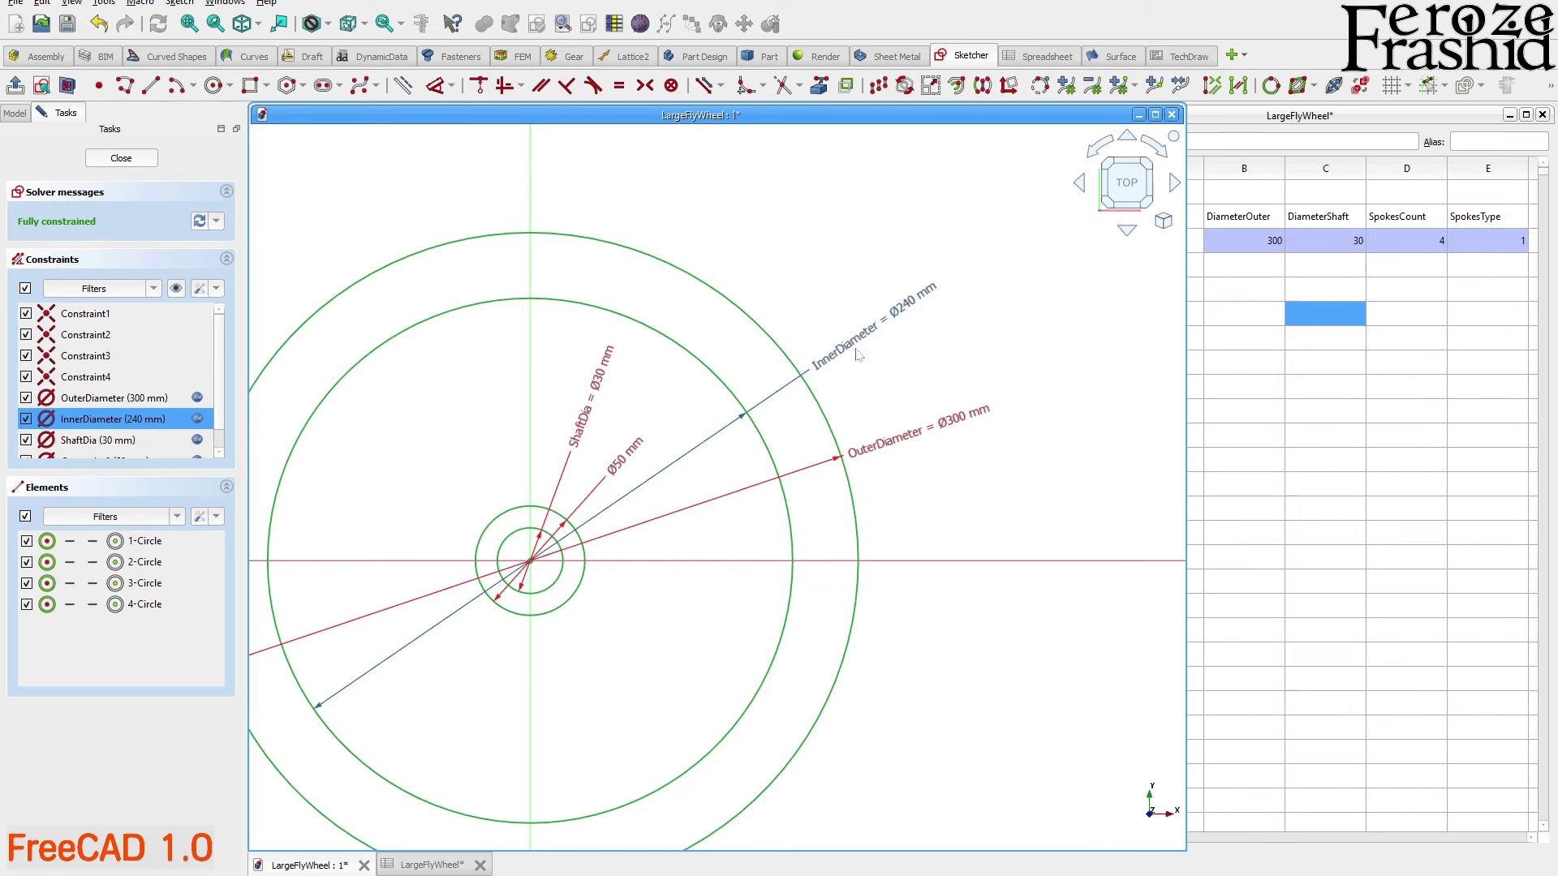
double_click(857, 351)
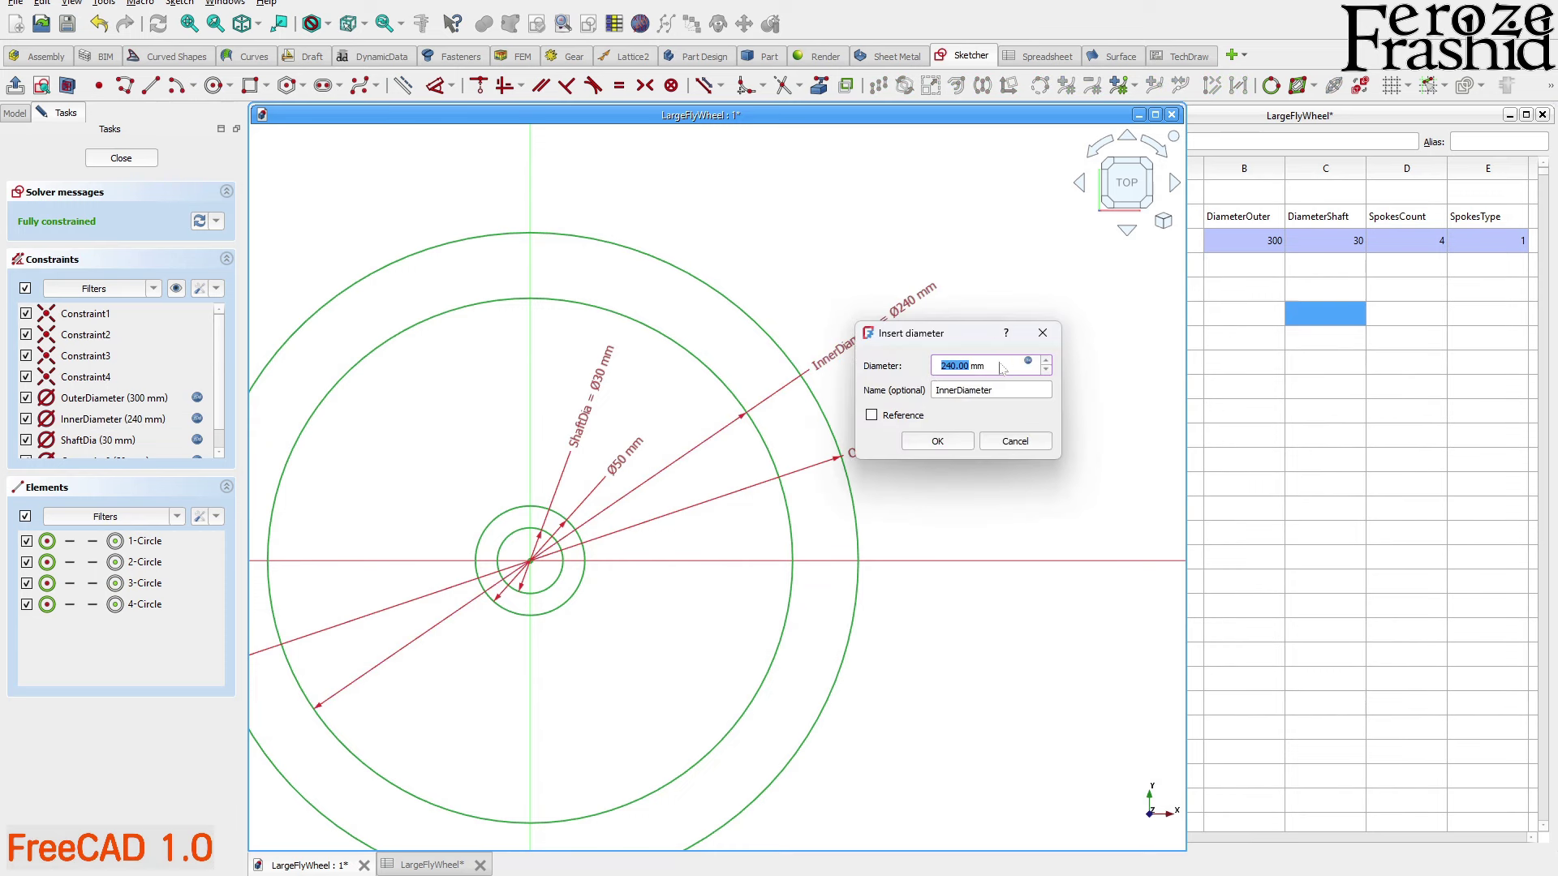
left_click(1034, 366)
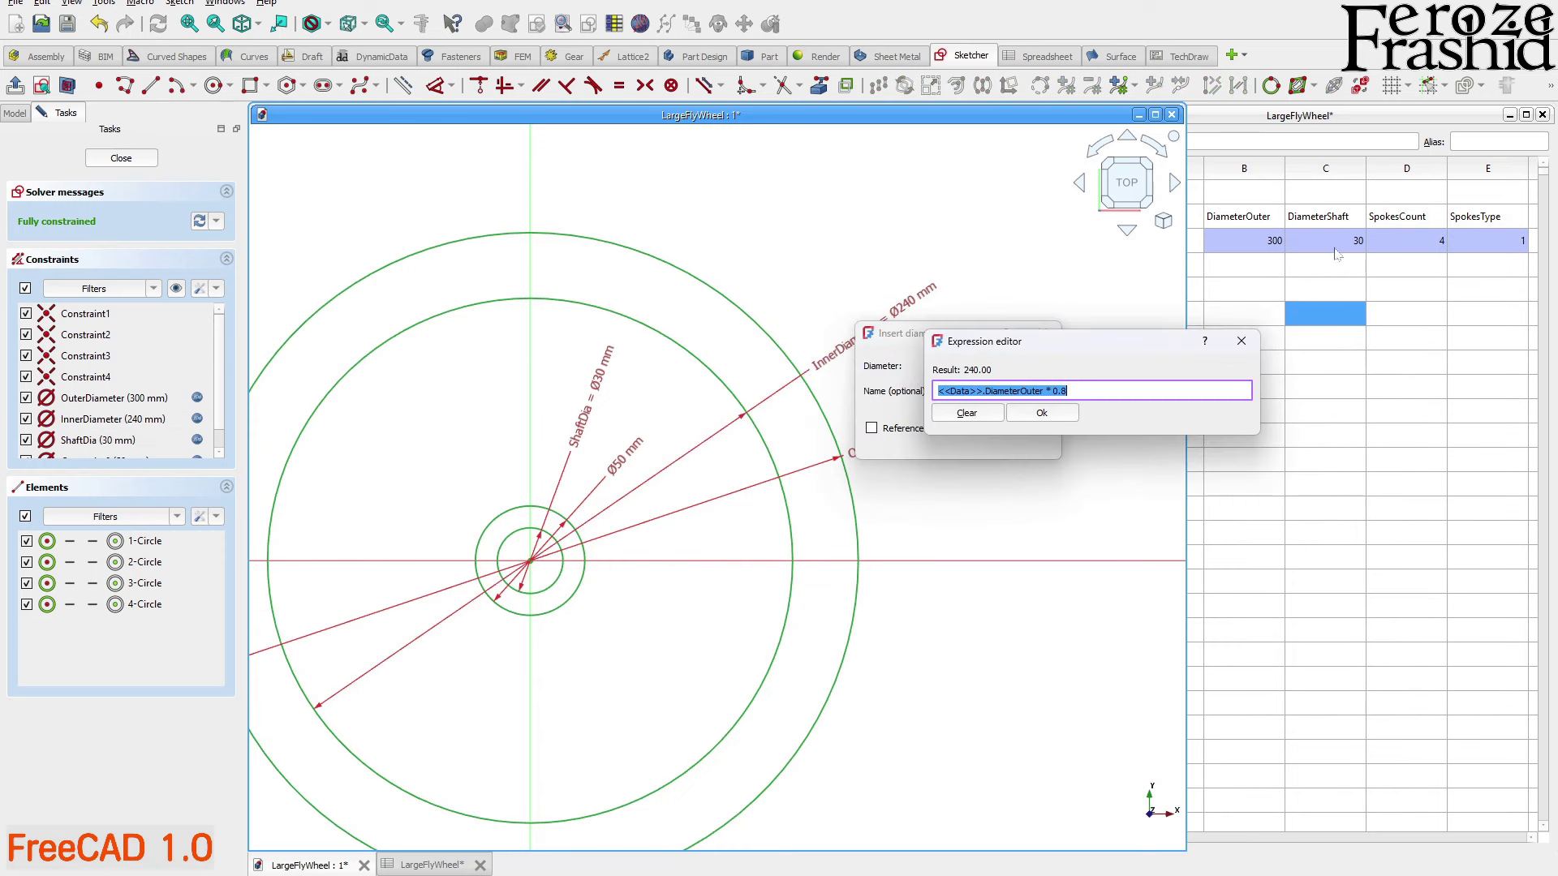
left_click(1241, 341)
left_click(1014, 441)
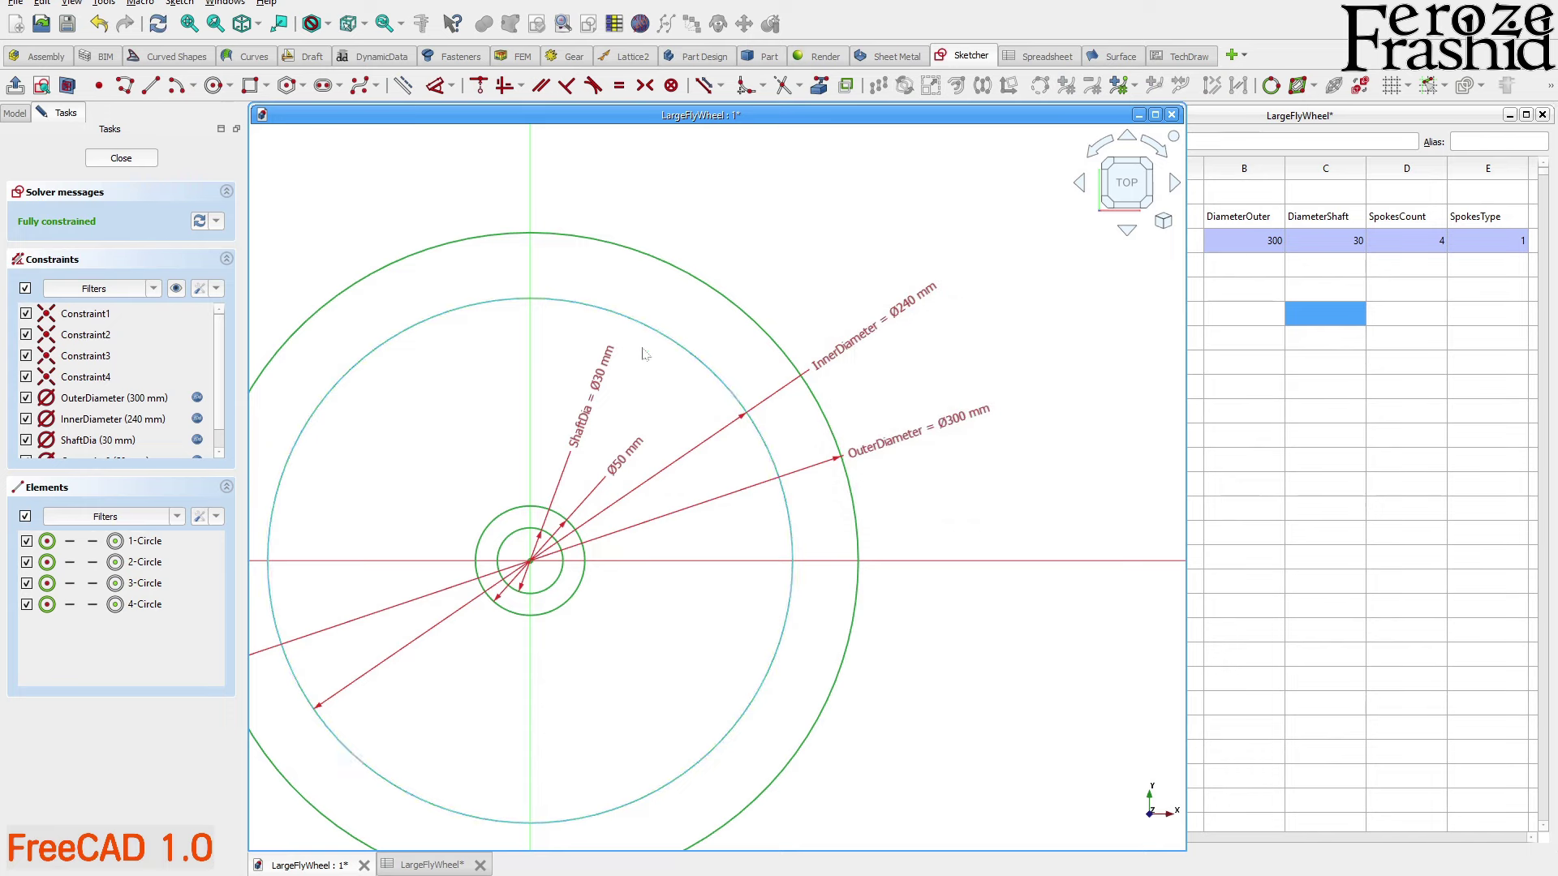
left_click(116, 158)
double_click(97, 240)
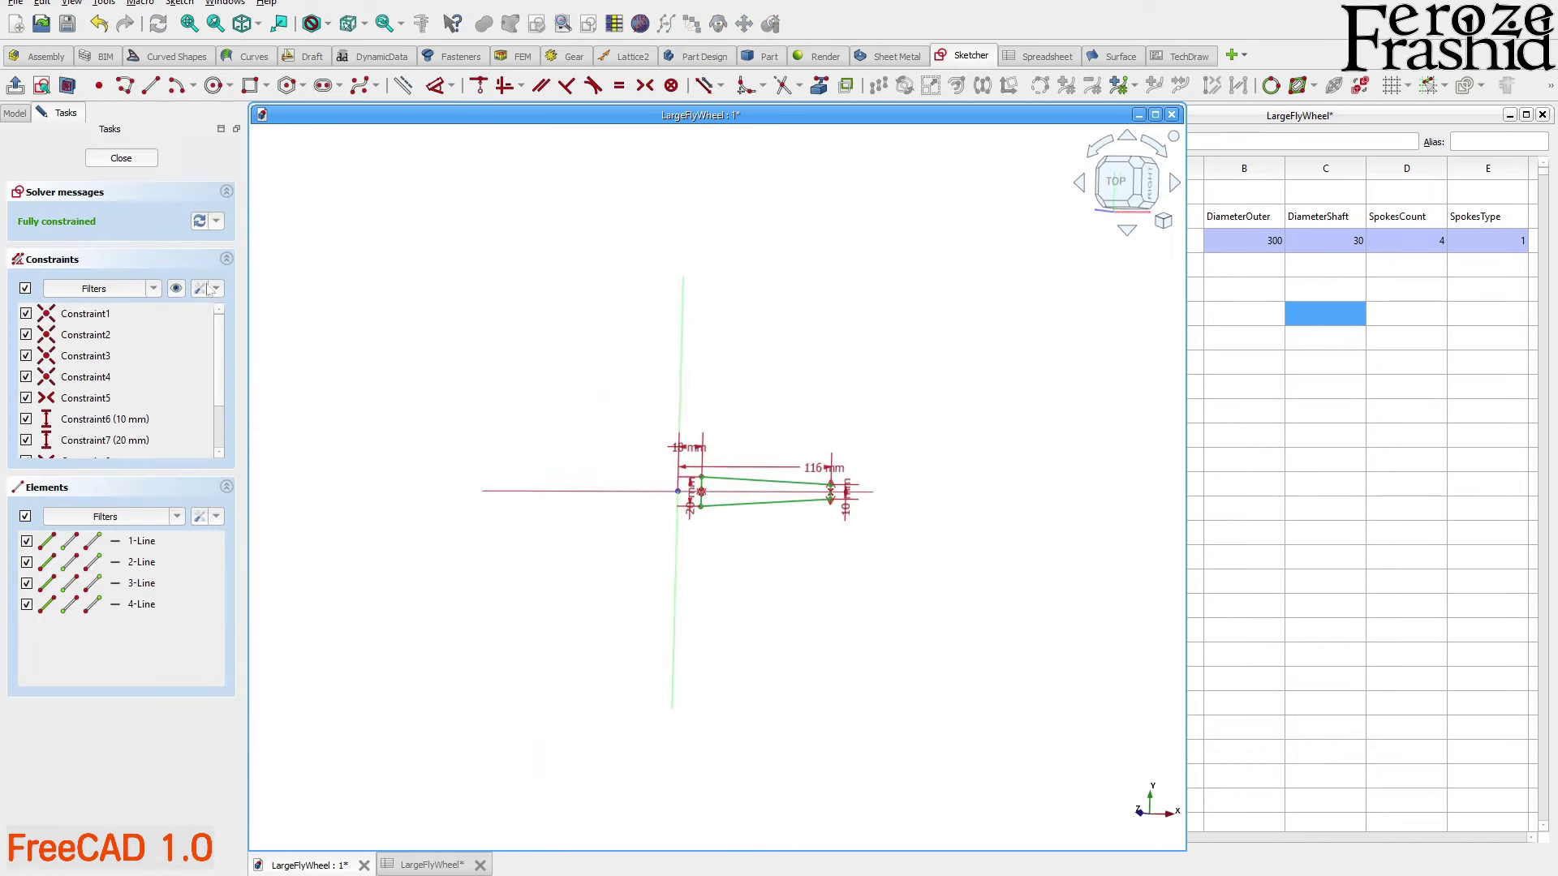
scroll(827, 479, "up", 3)
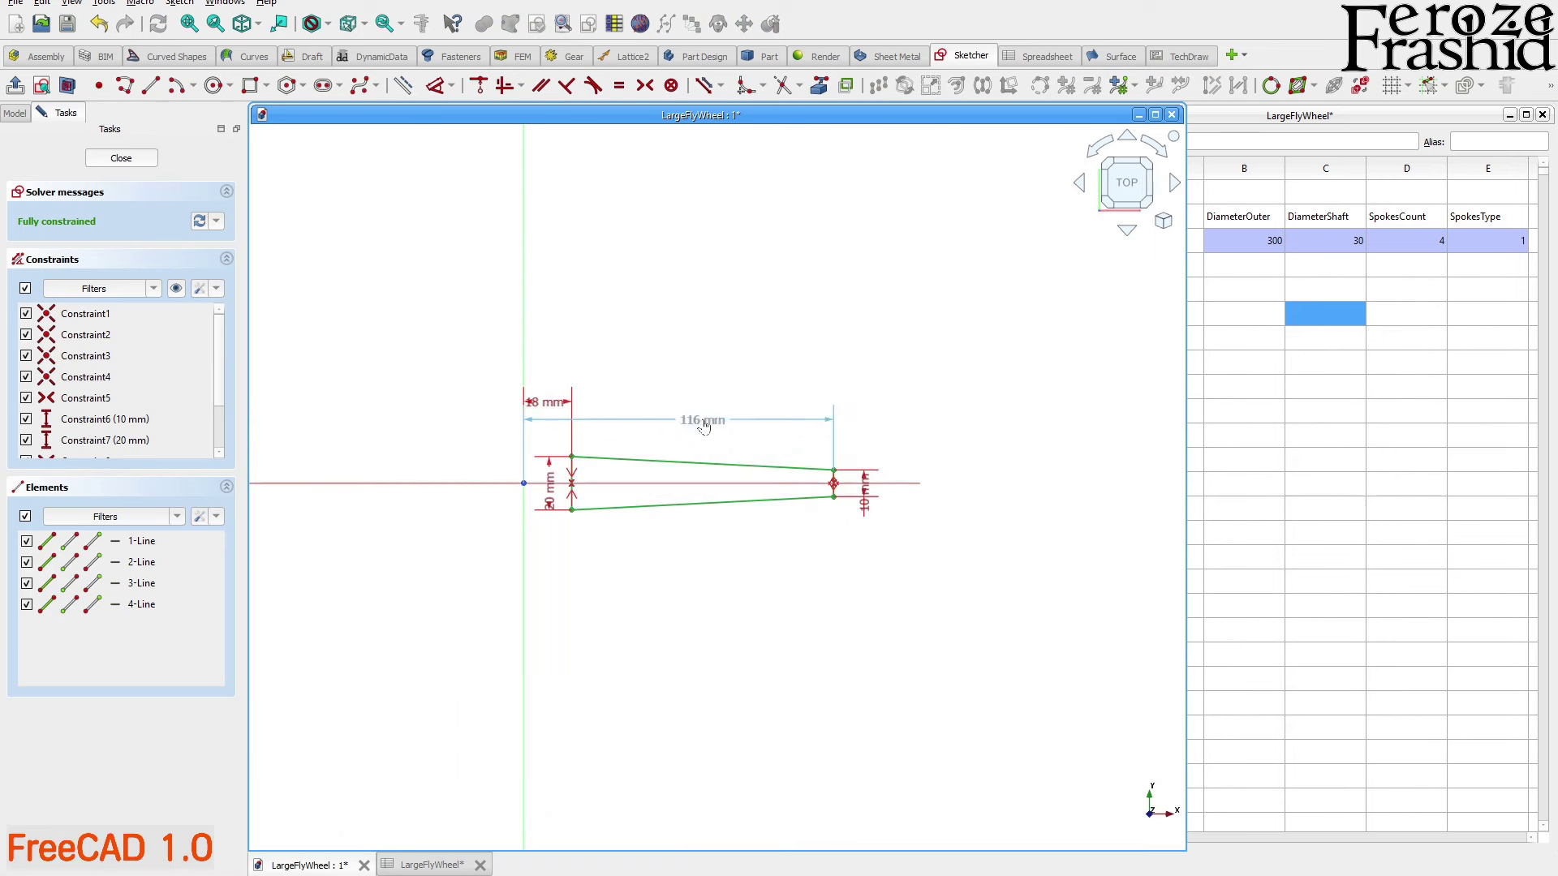
double_click(692, 420)
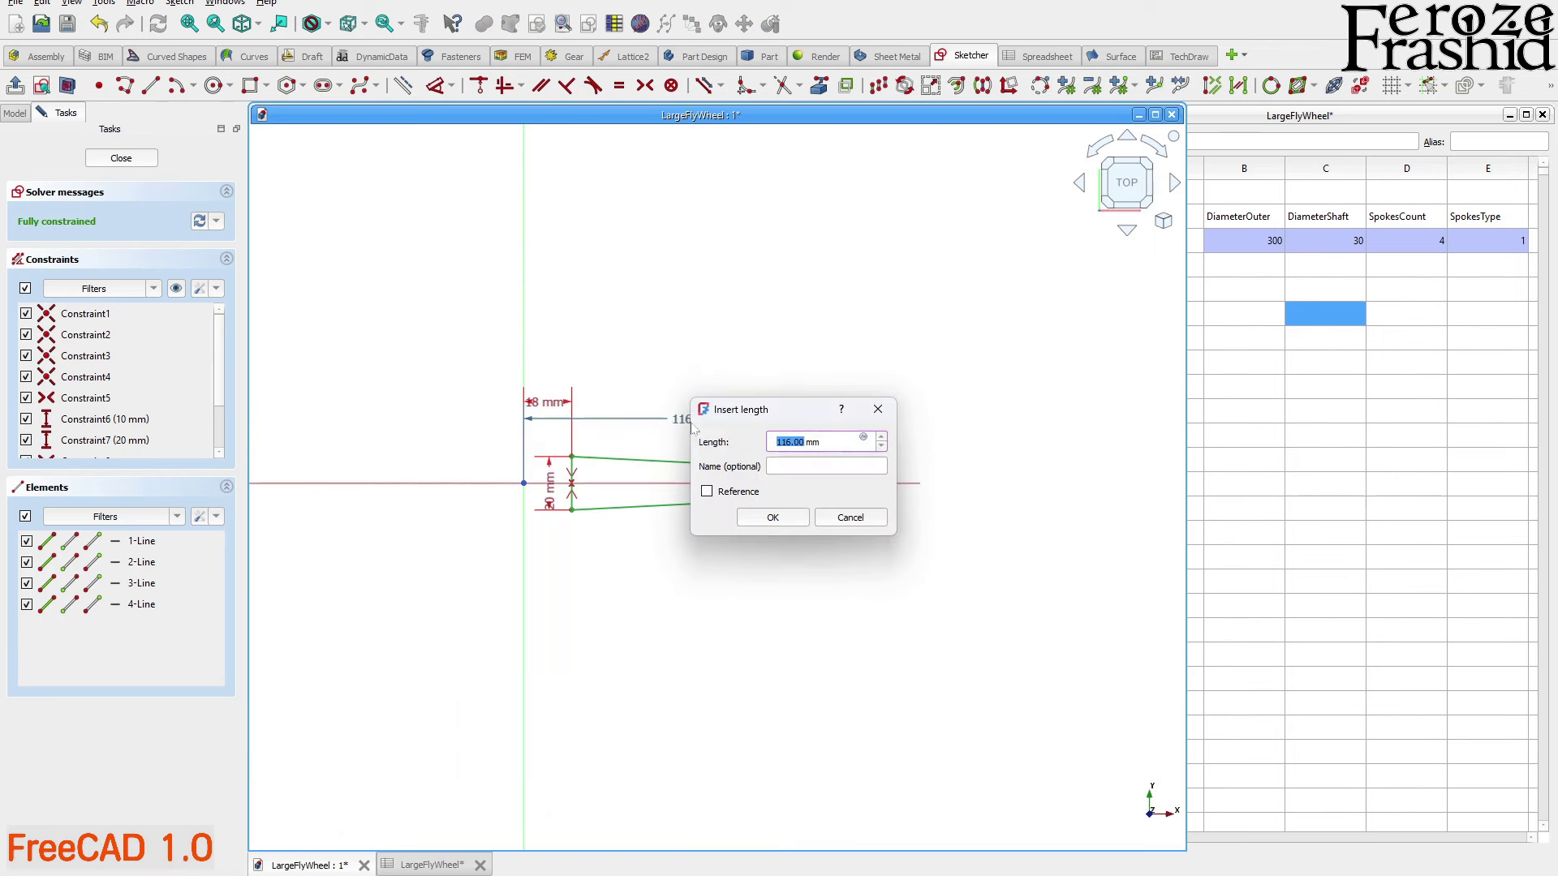
key("equal")
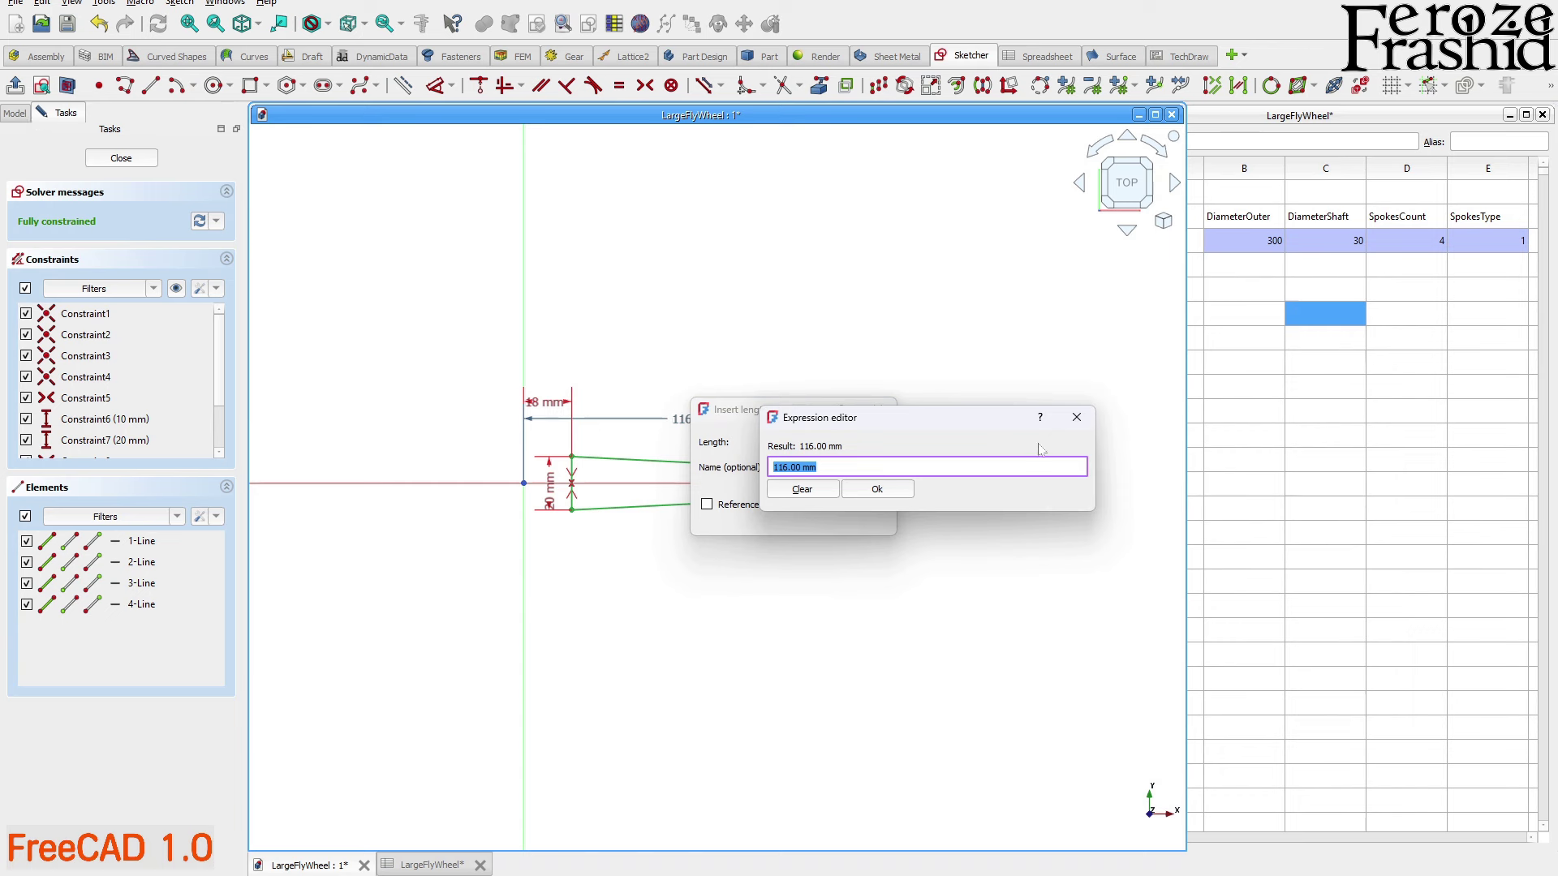
left_click(1076, 417)
left_click(866, 514)
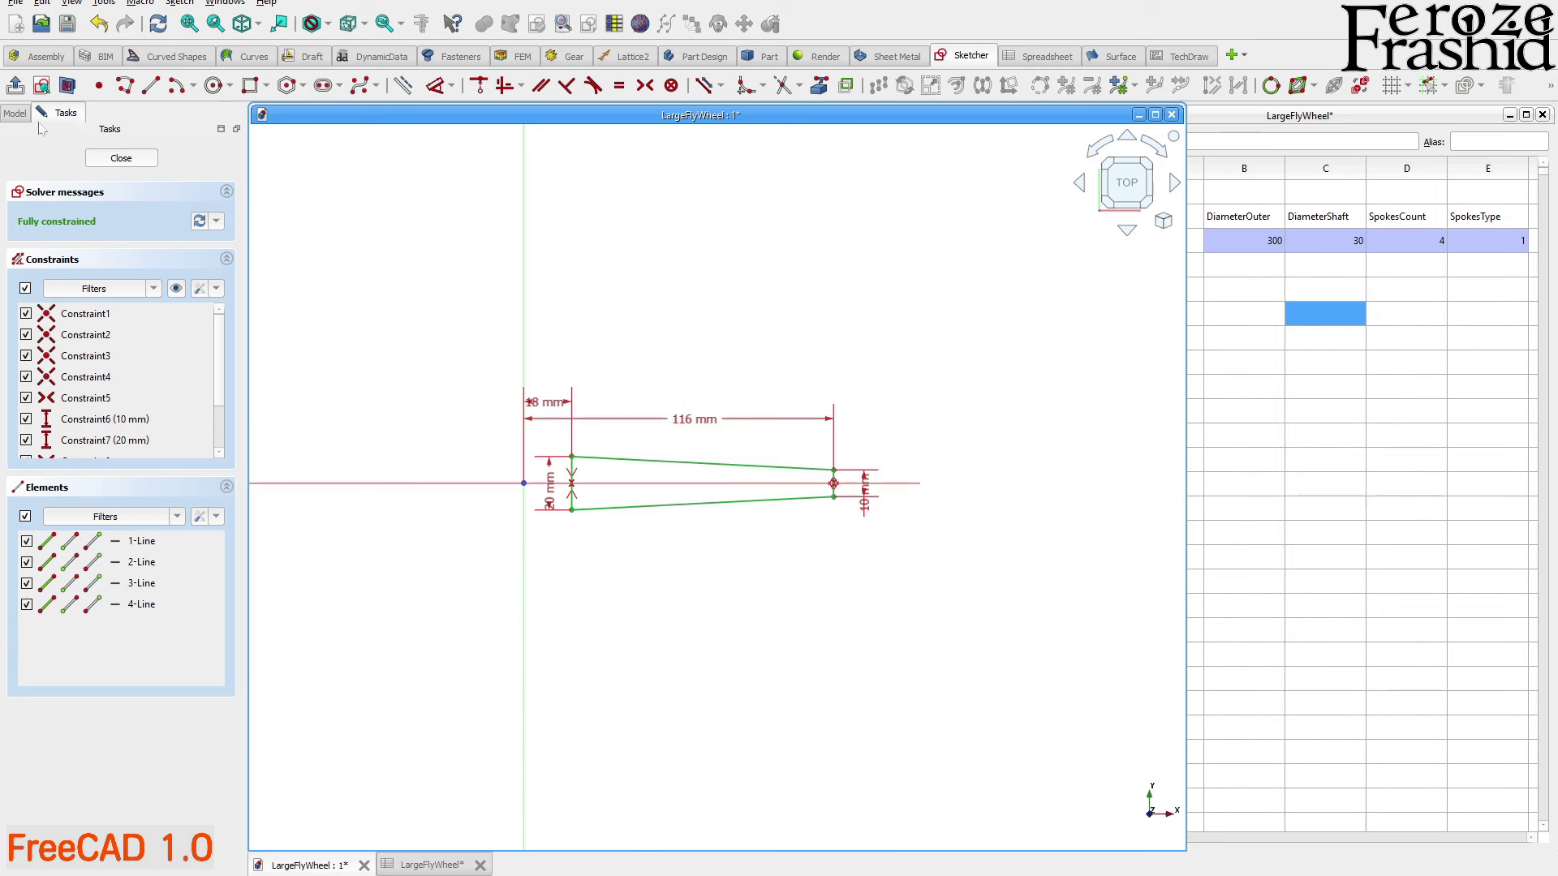
In the sksWheelPerimeter sketch, move the InnerDiameter and OuterDiameter labels further outward, then close the sketch
left_click(15, 113)
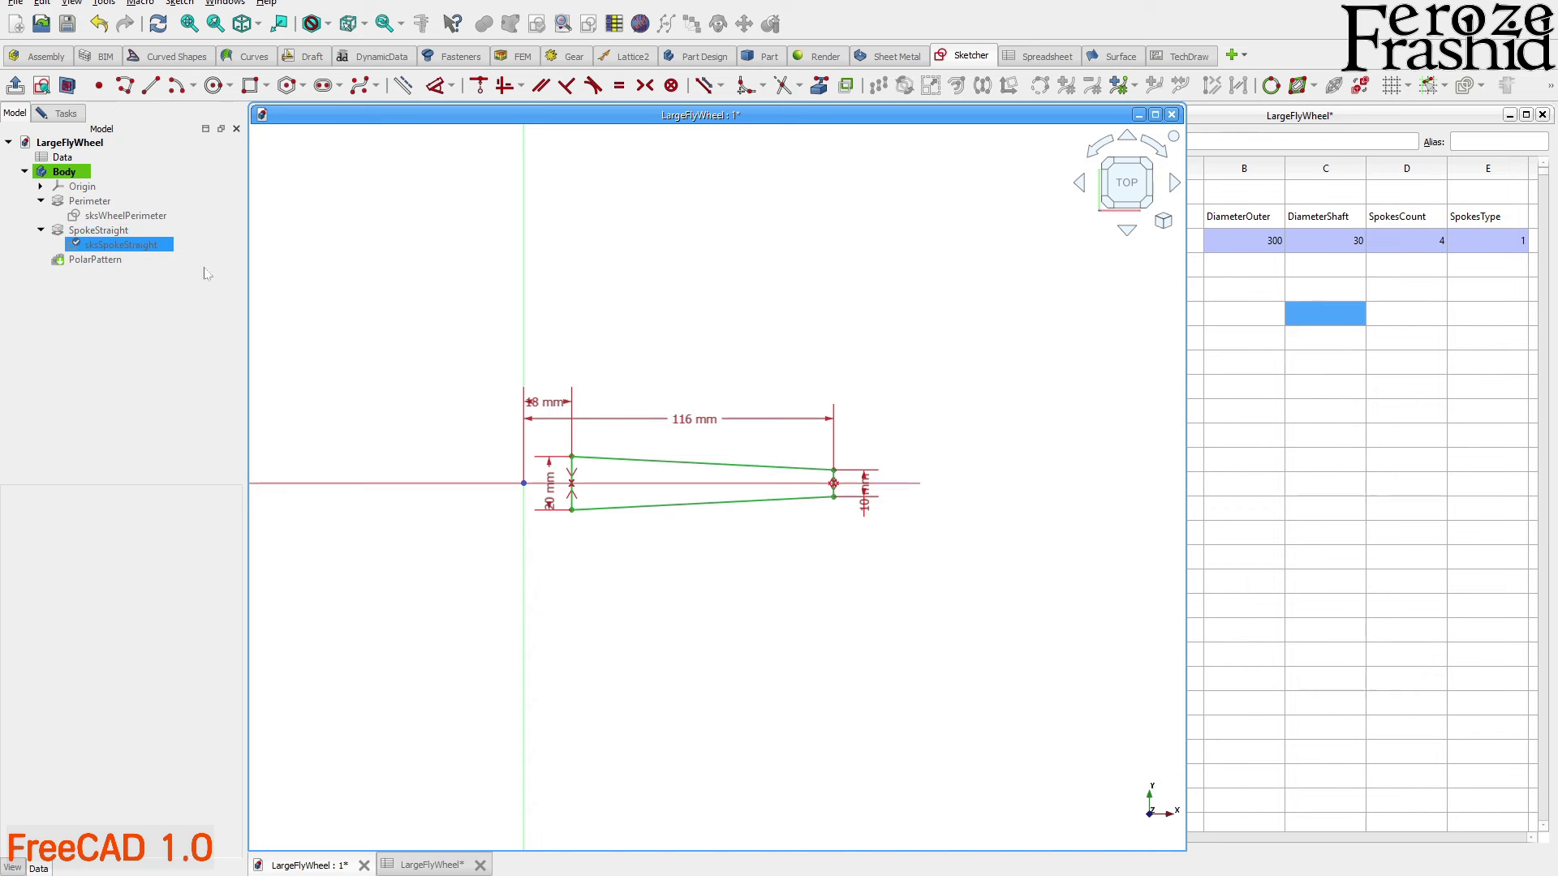
mouse_move(1324, 315)
left_mouse_down()
mouse_move(1324, 265)
mouse_move(1324, 313)
left_mouse_up()
double_click(126, 215)
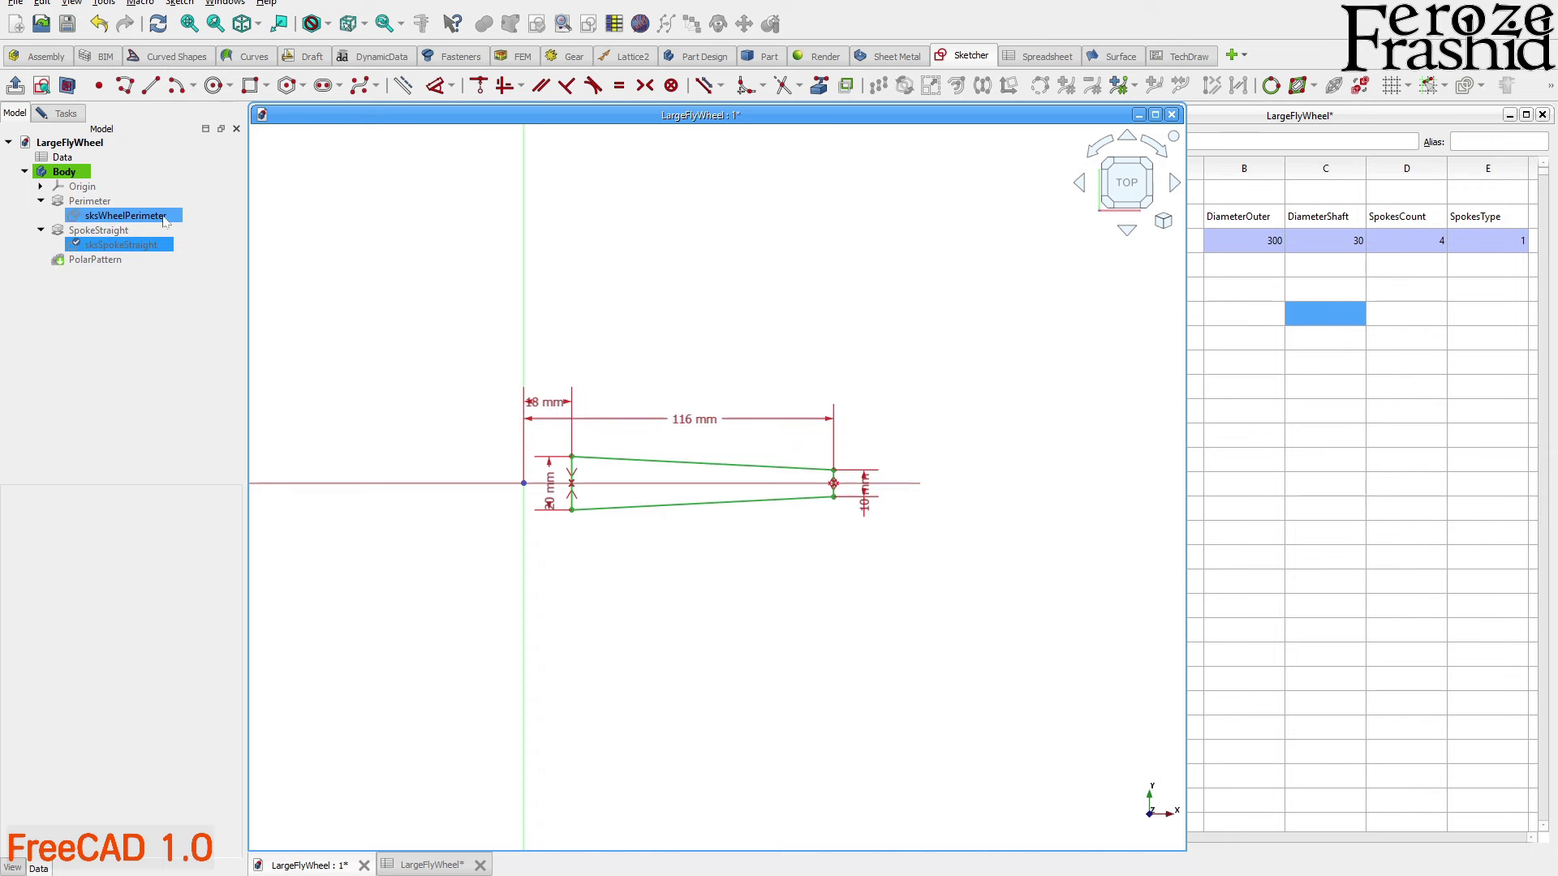
left_click_drag(874, 363, 924, 341)
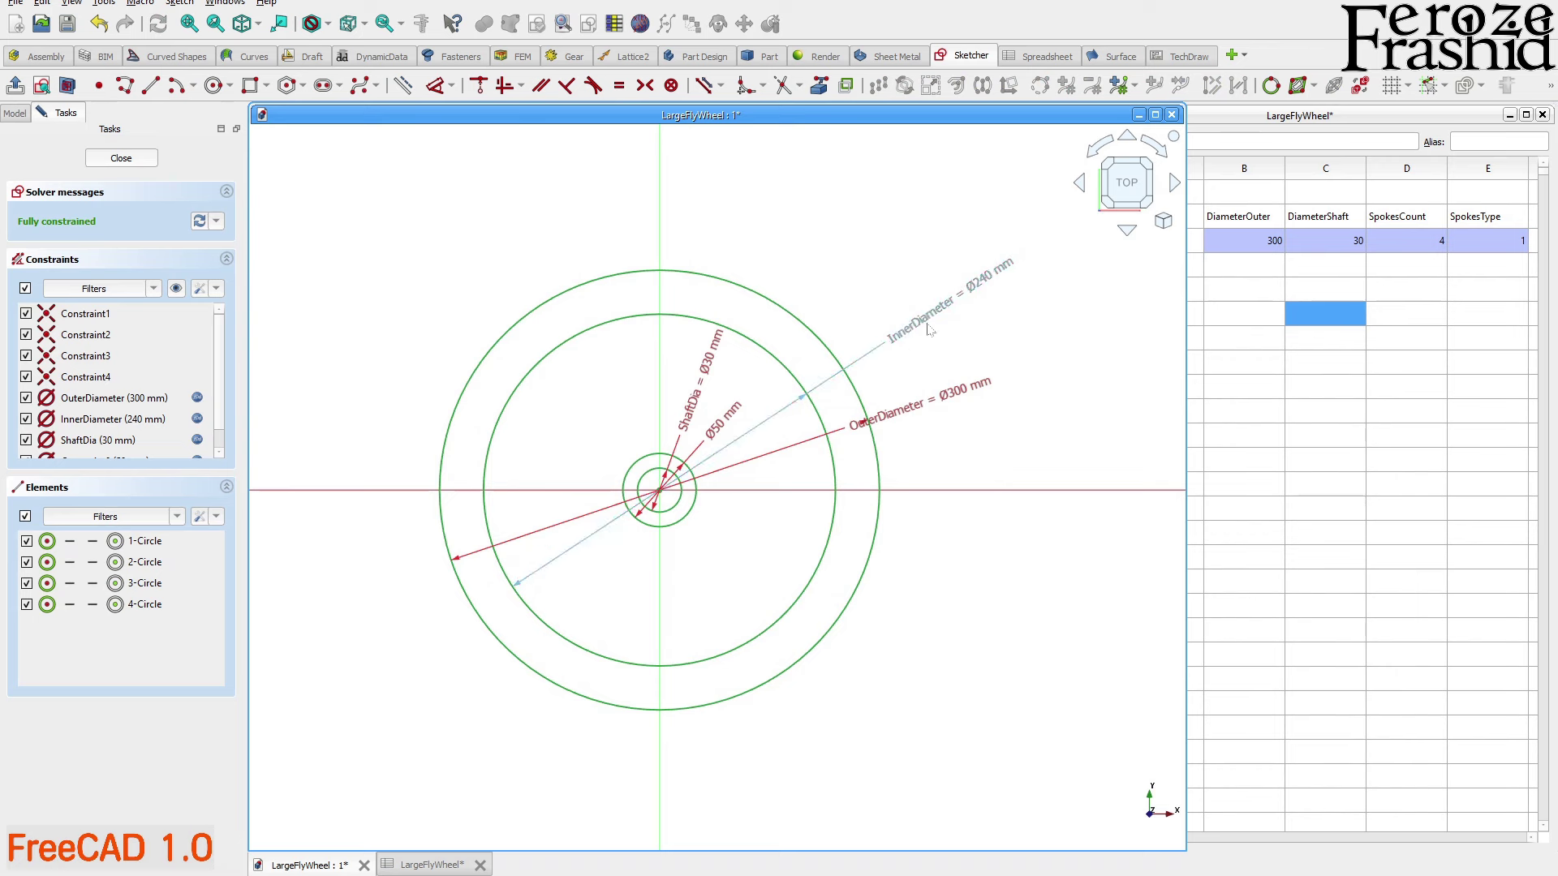
left_click_drag(919, 401, 1000, 376)
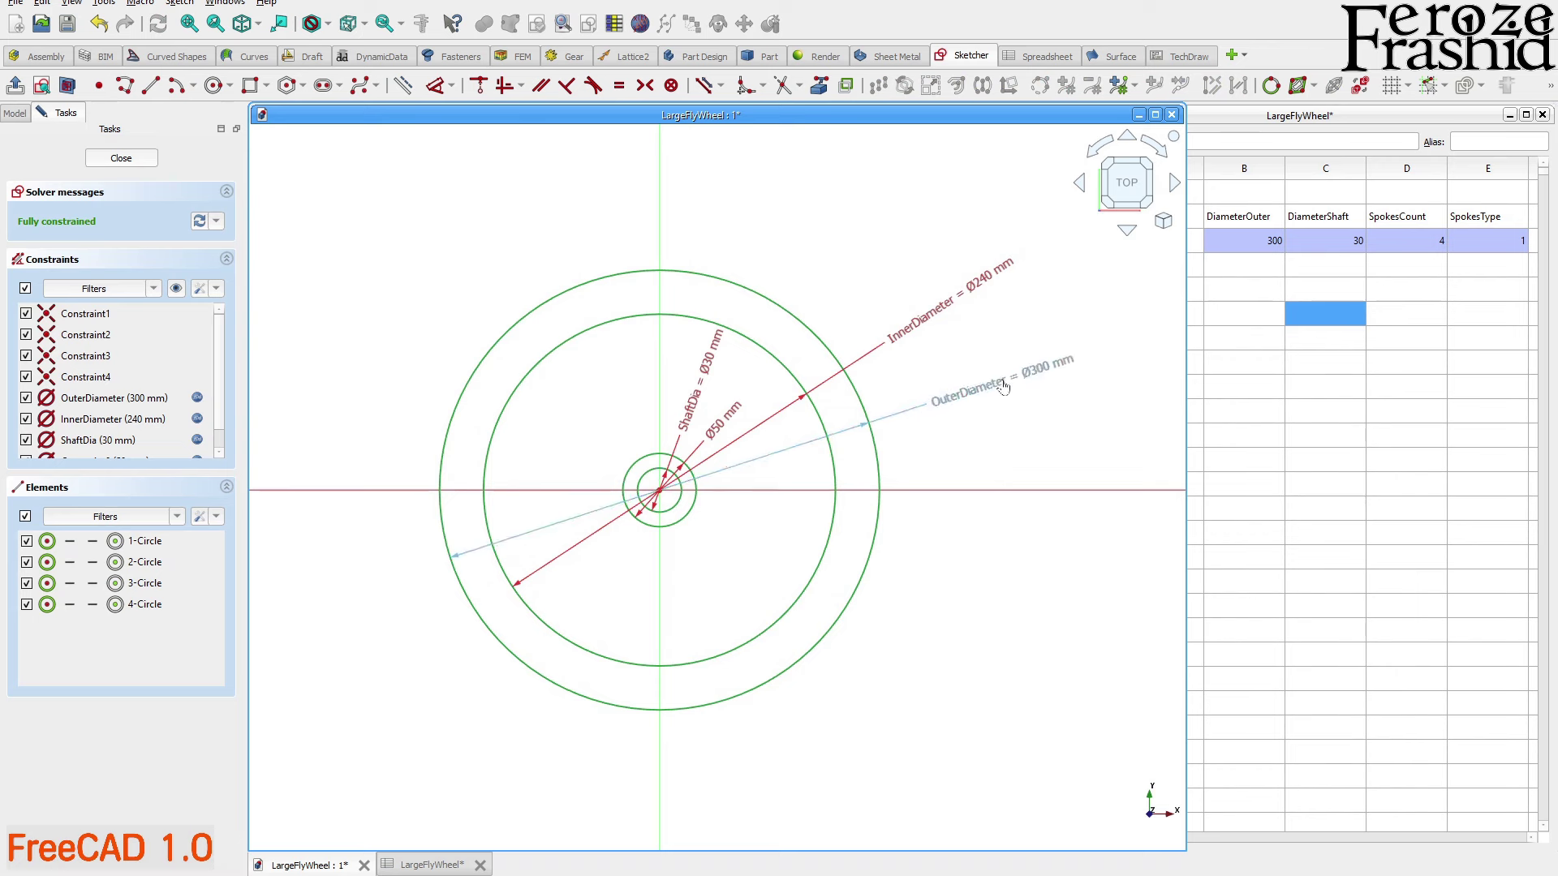
left_click(1278, 297)
left_click(1298, 265)
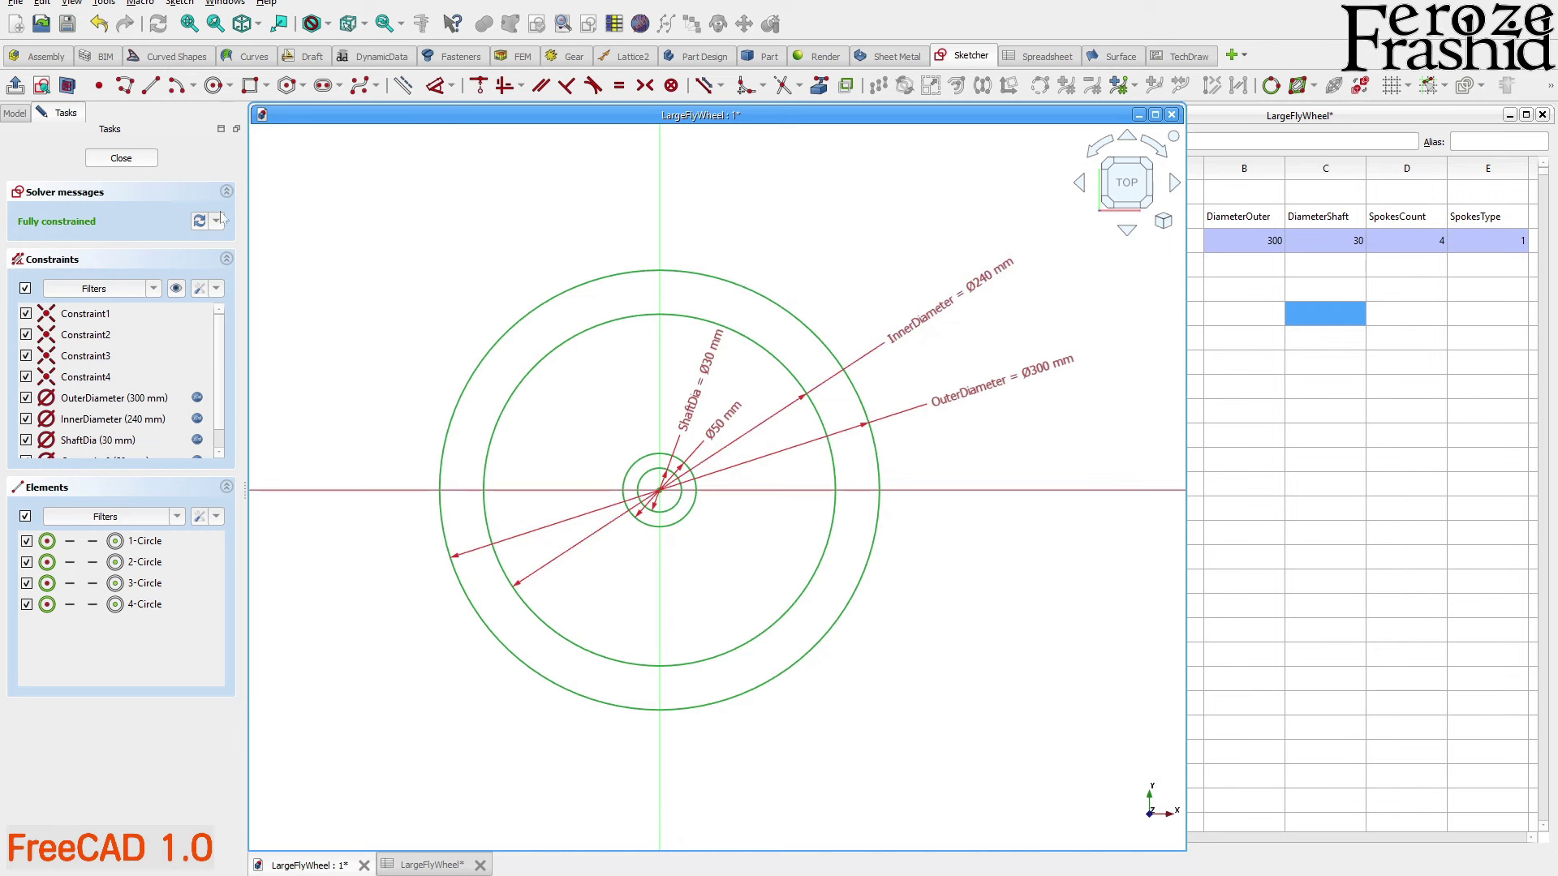
left_click(128, 159)
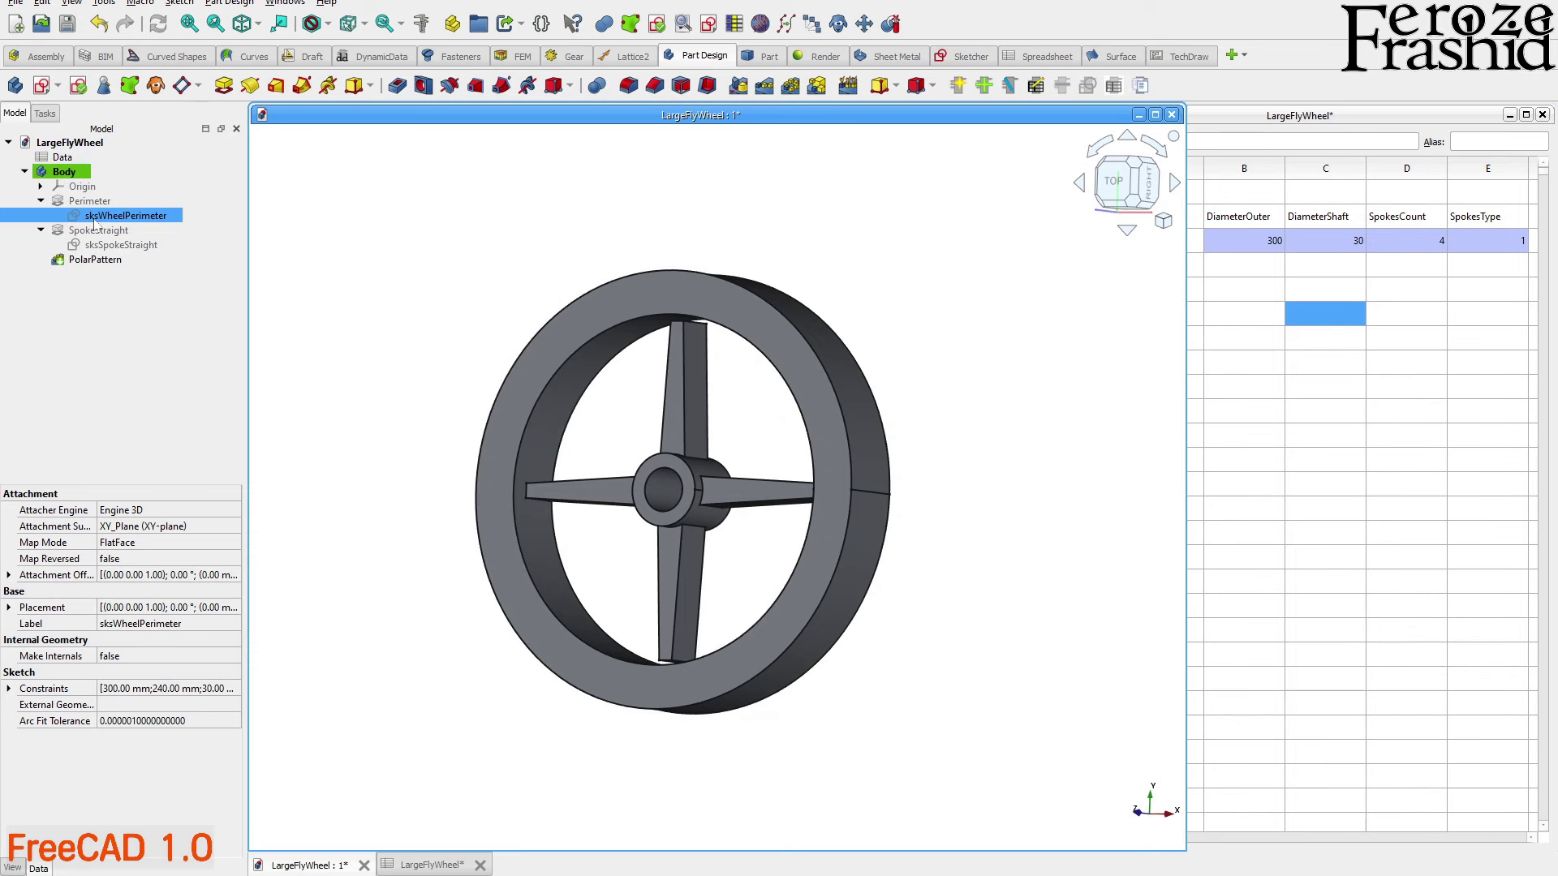
In the sksSpokeStraight sketch, set the 116 mm spoke length expression to <<sksWheelPerimeter>>.Constraints.InnerDiameter*1.15, then close the sketch
left_click(138, 248)
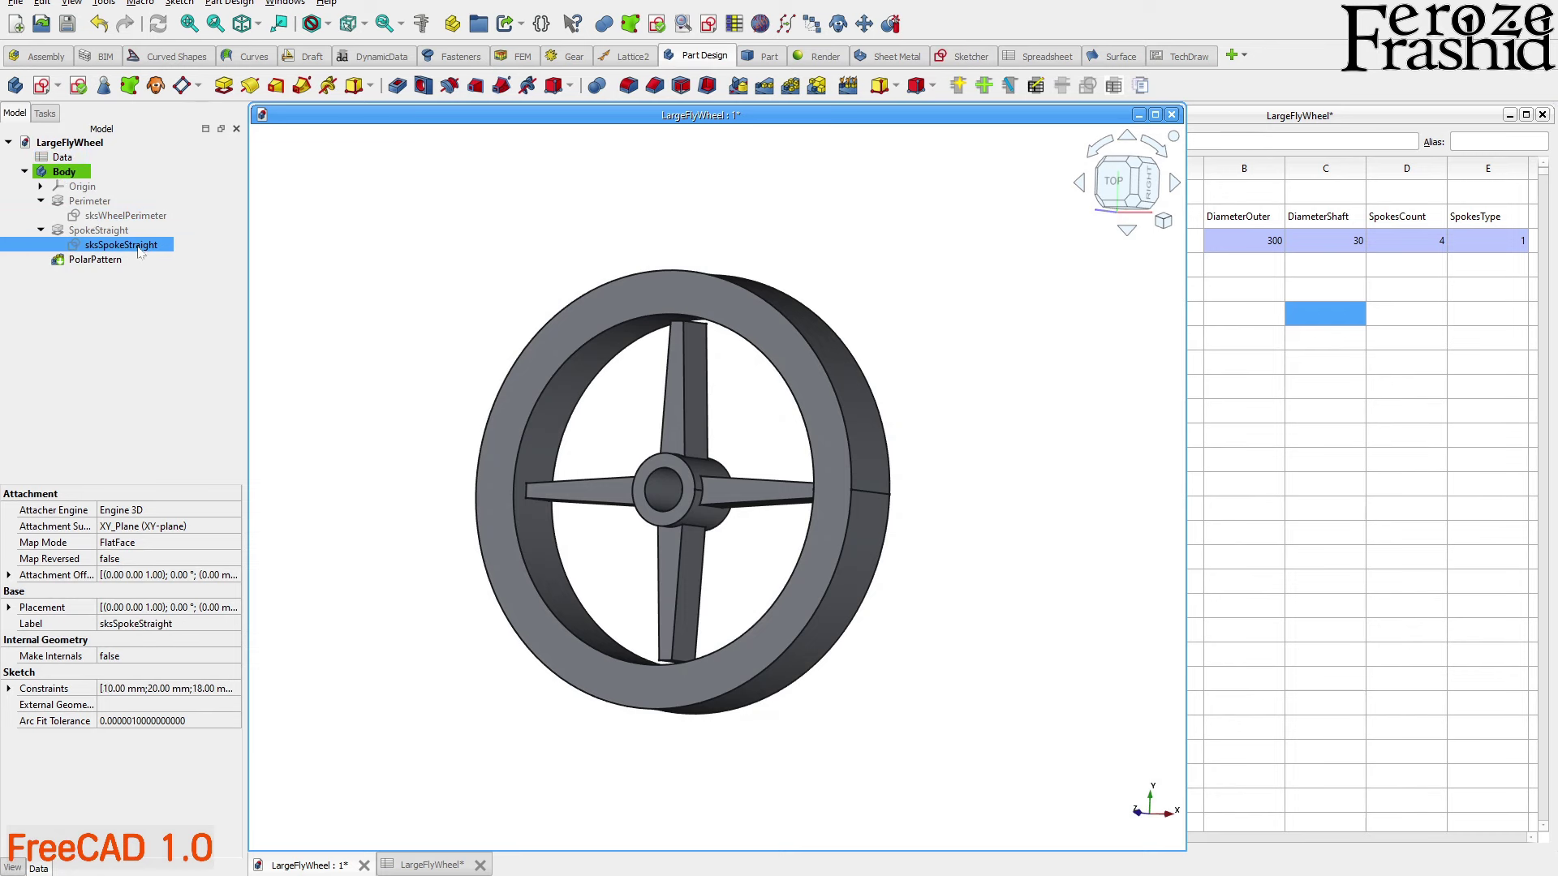
double_click(138, 246)
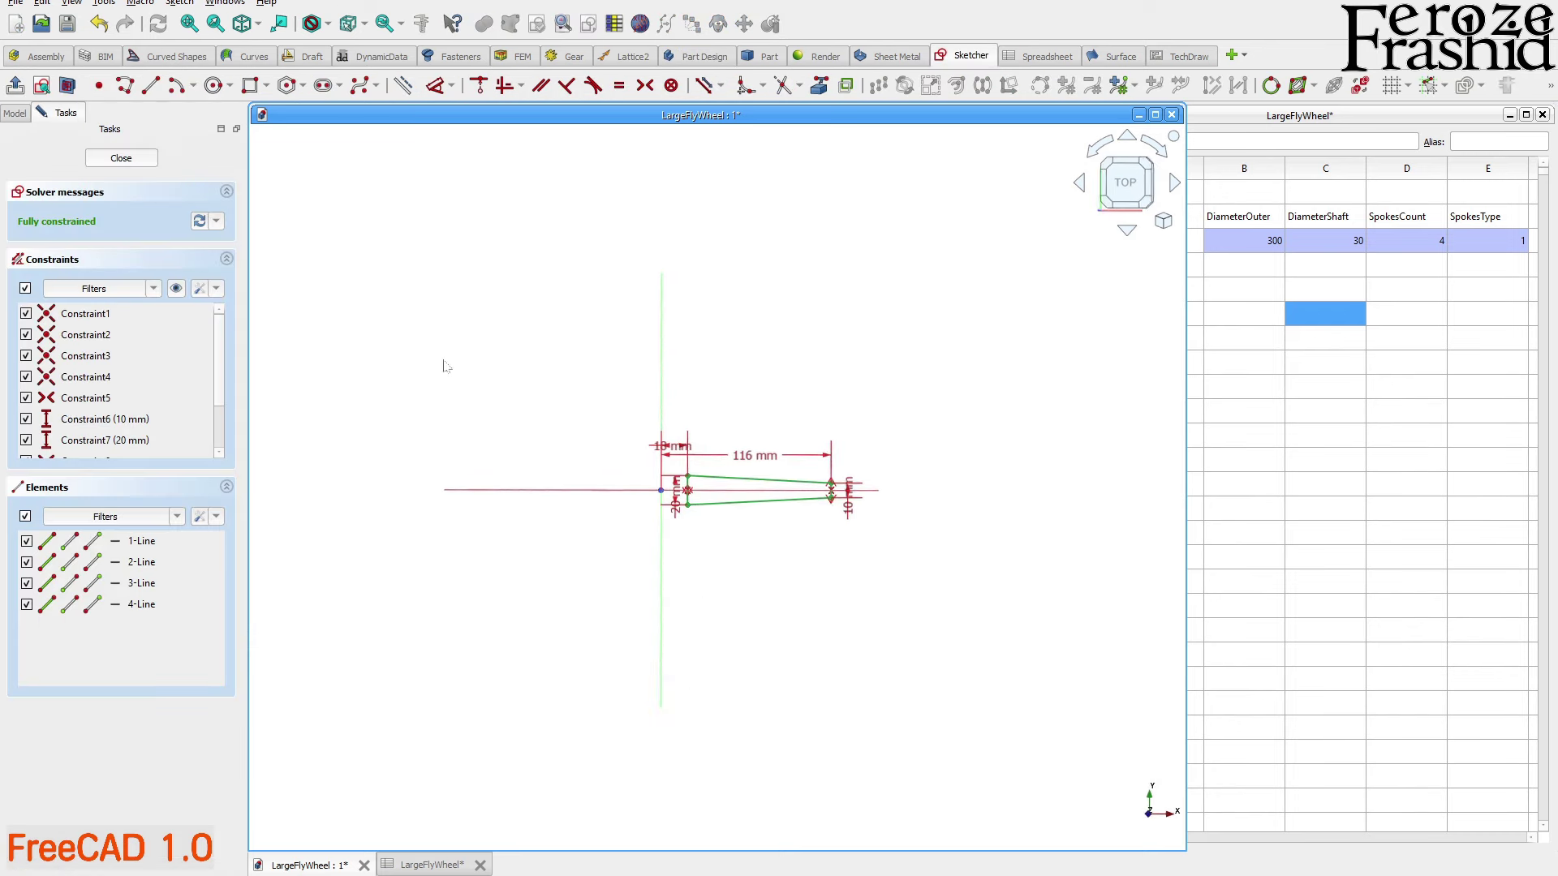
double_click(753, 458)
key("equal")
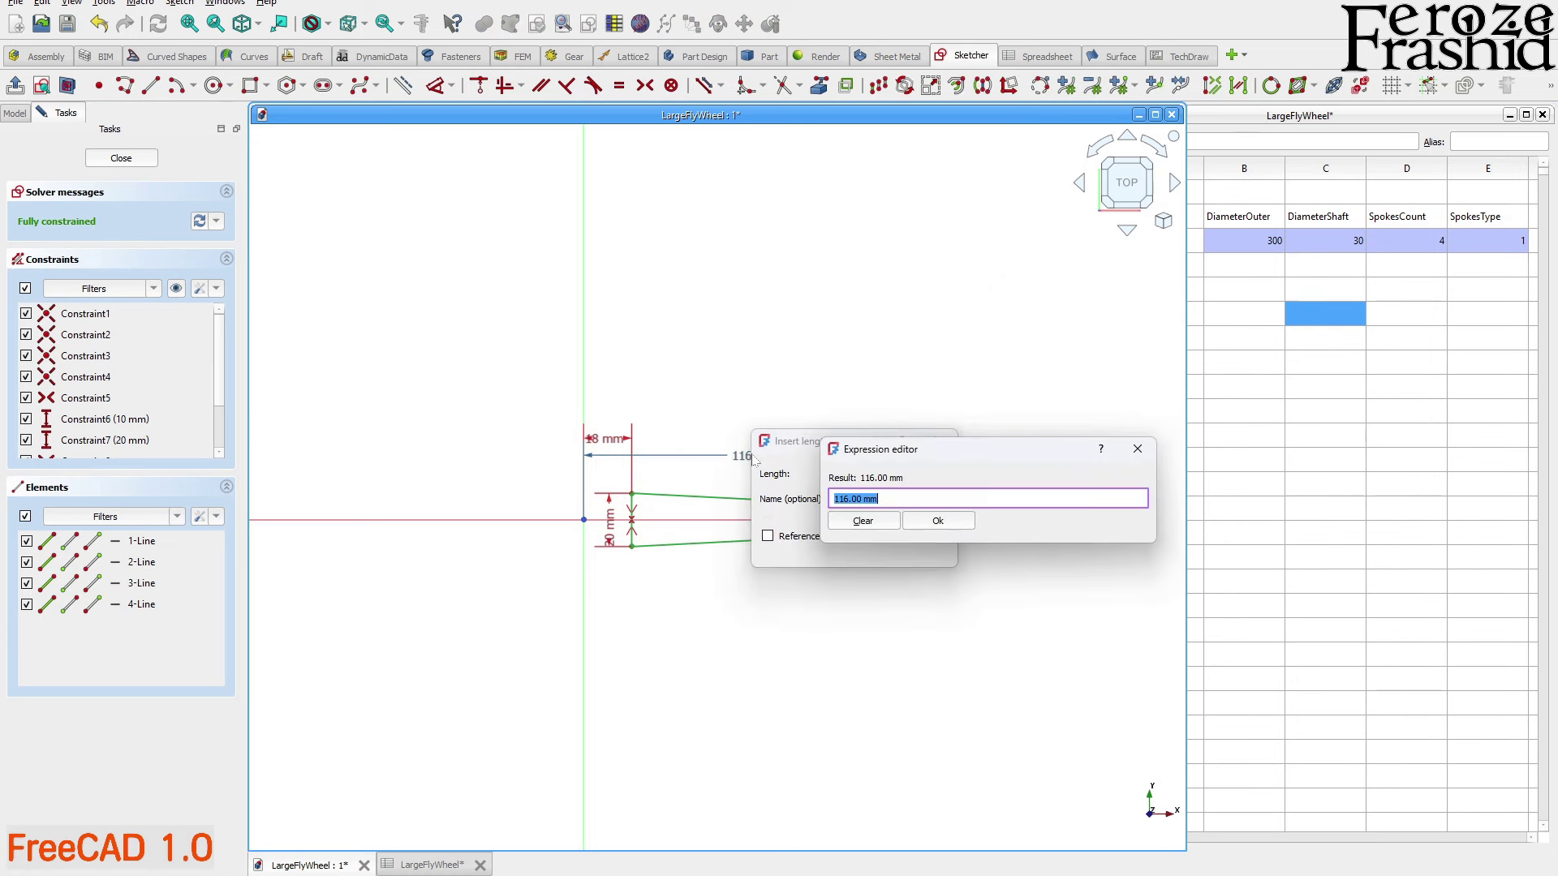
type("sks")
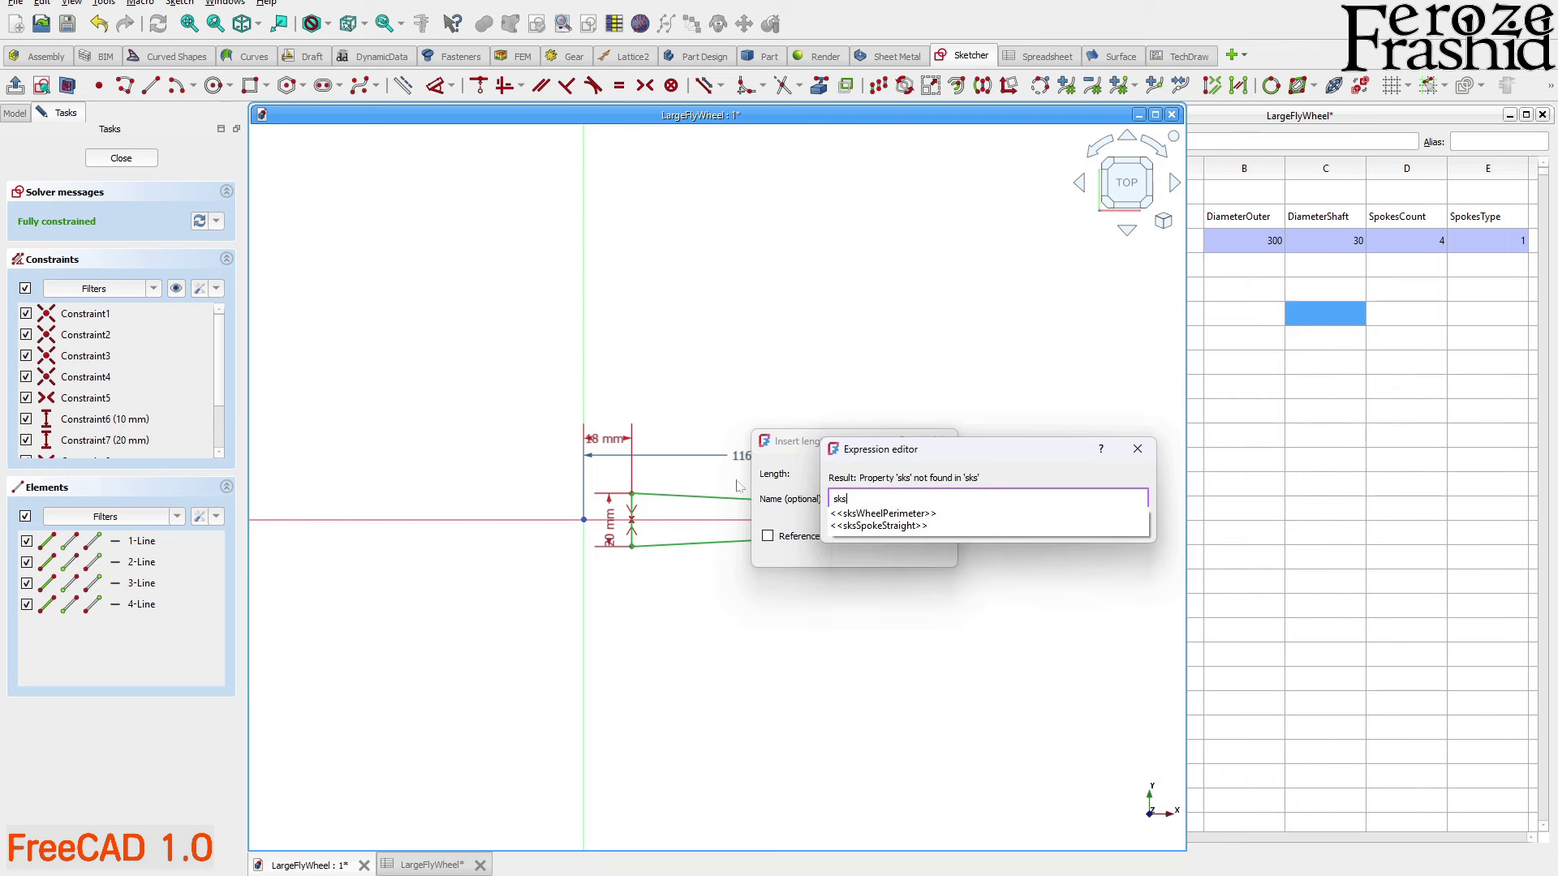
left_click(873, 514)
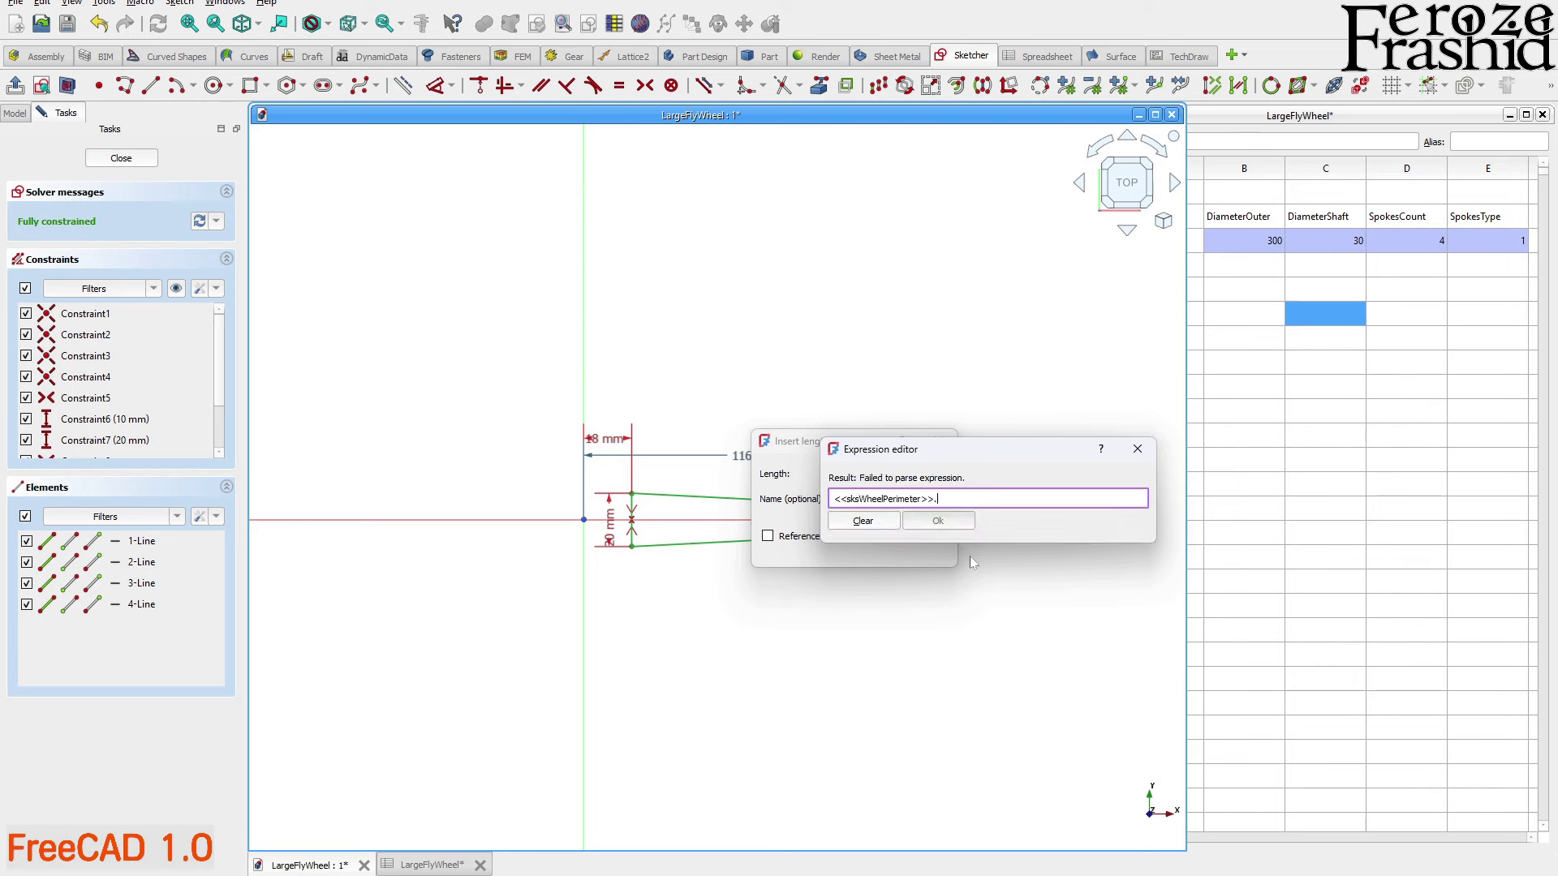
type("Constraints.")
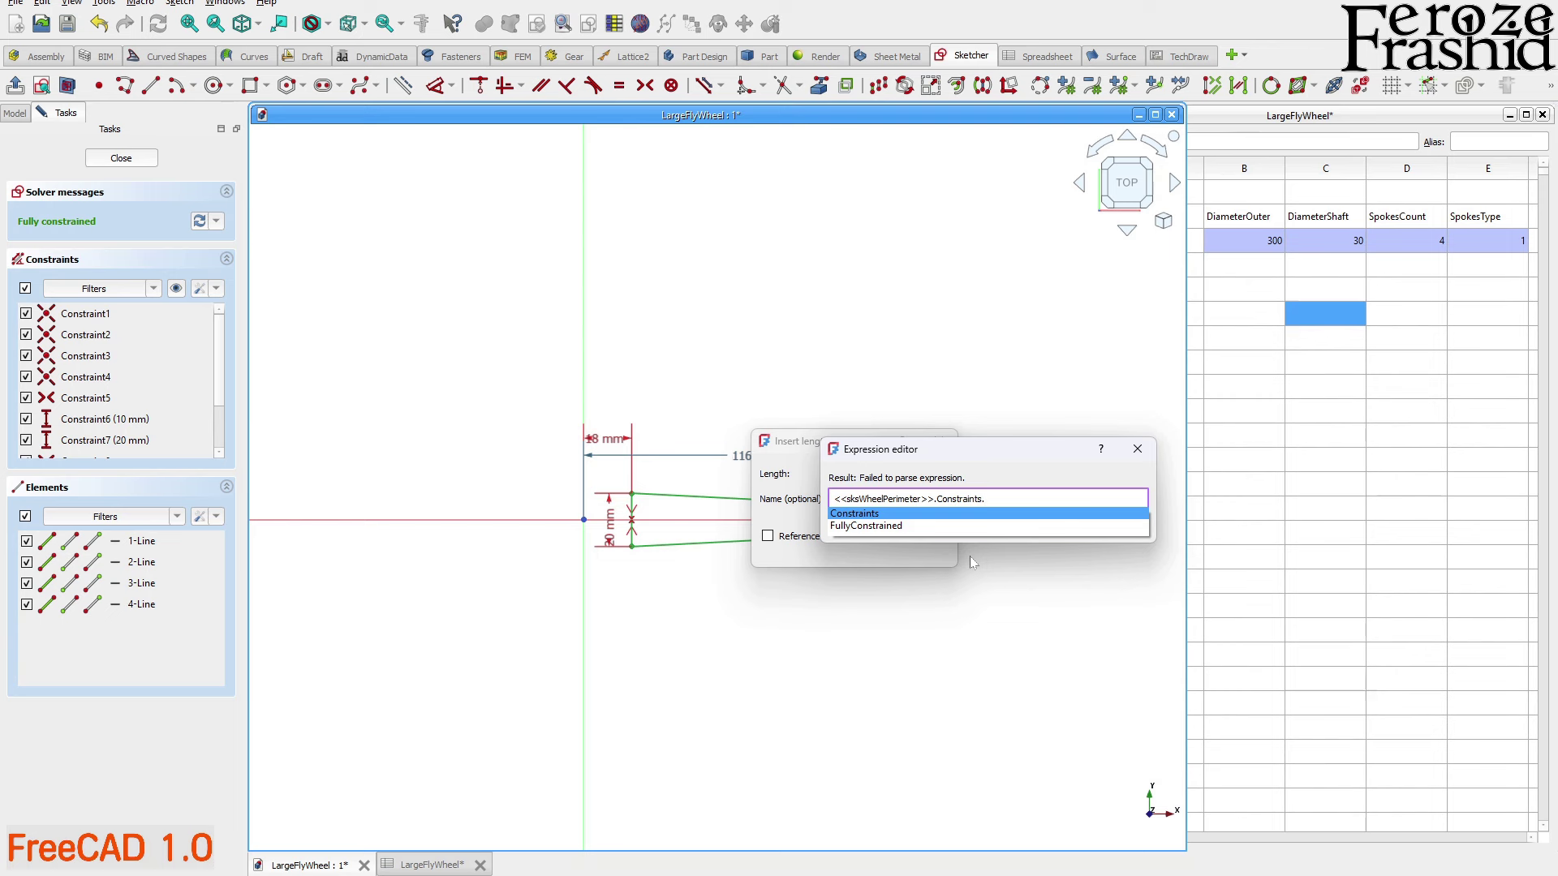
type("InnerDiameter")
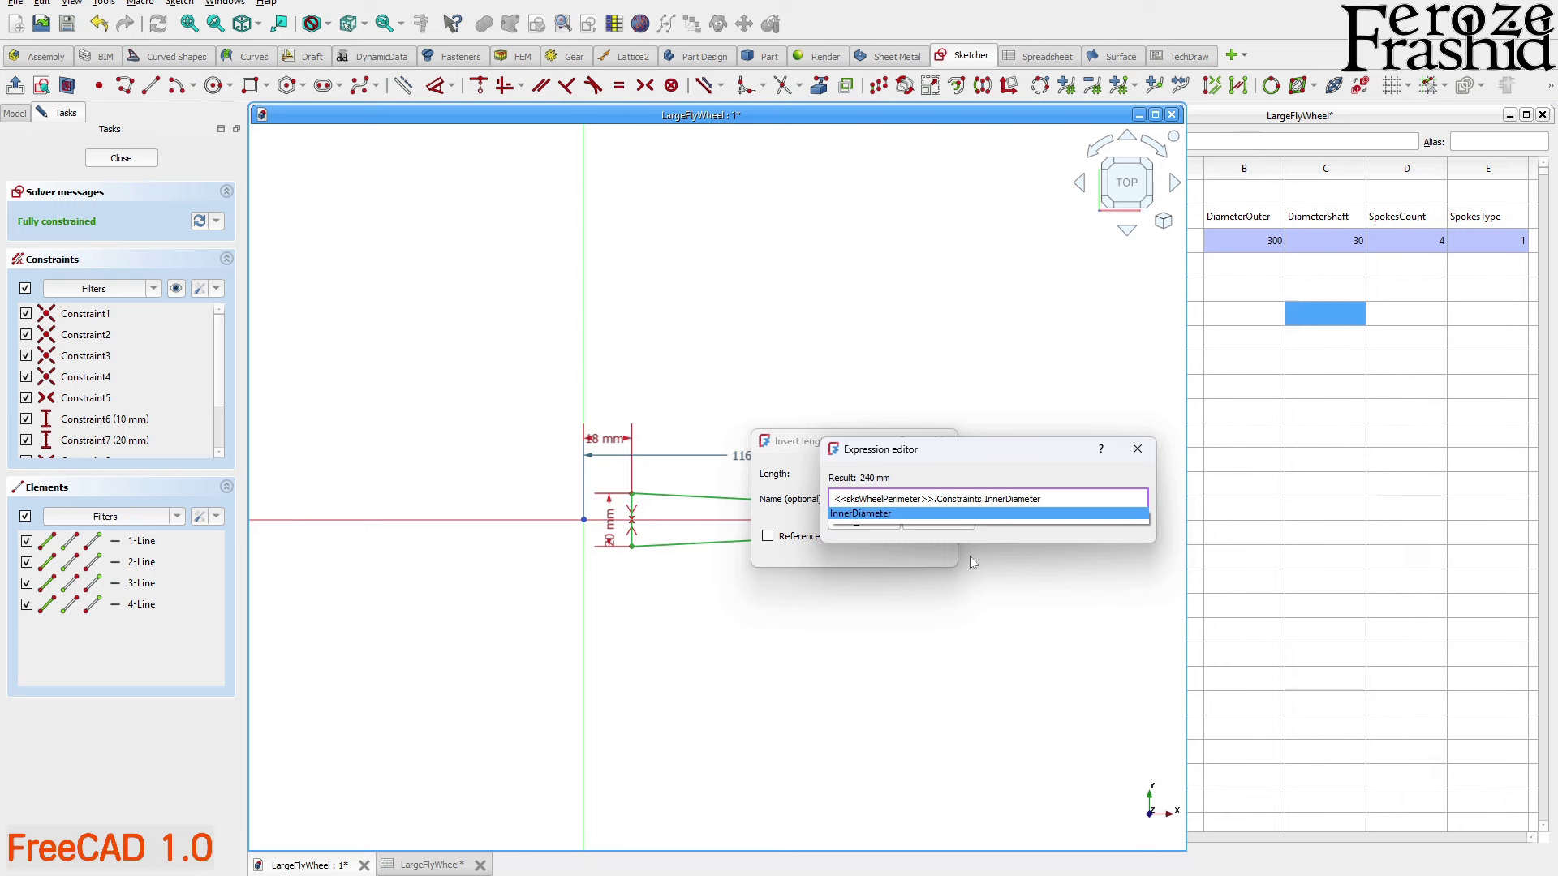
type("*1.2")
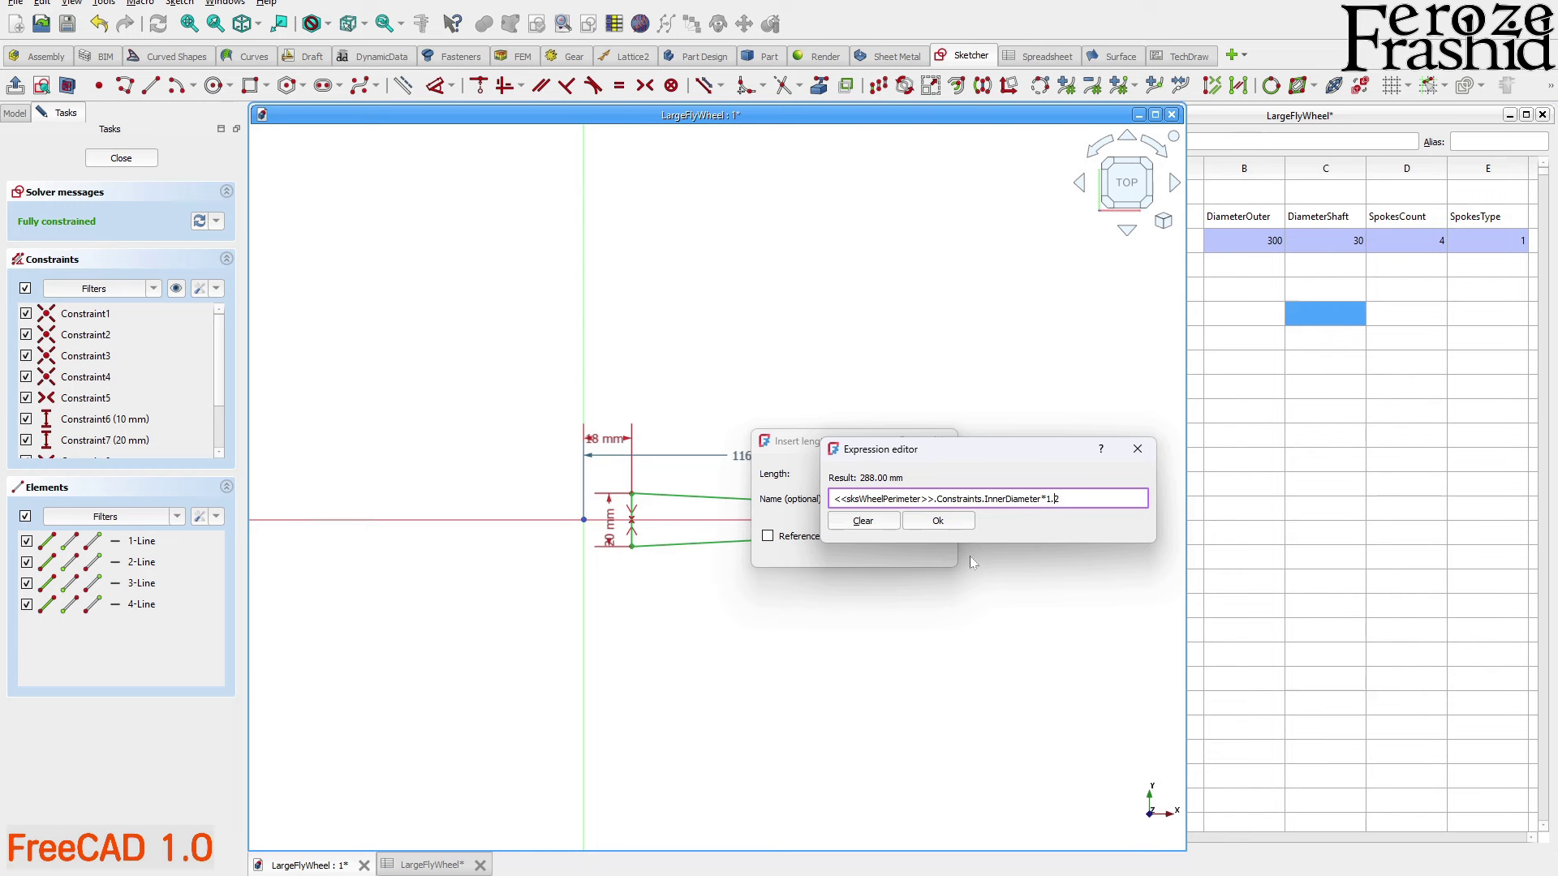
key("BackSpace")
type("15")
key("Return")
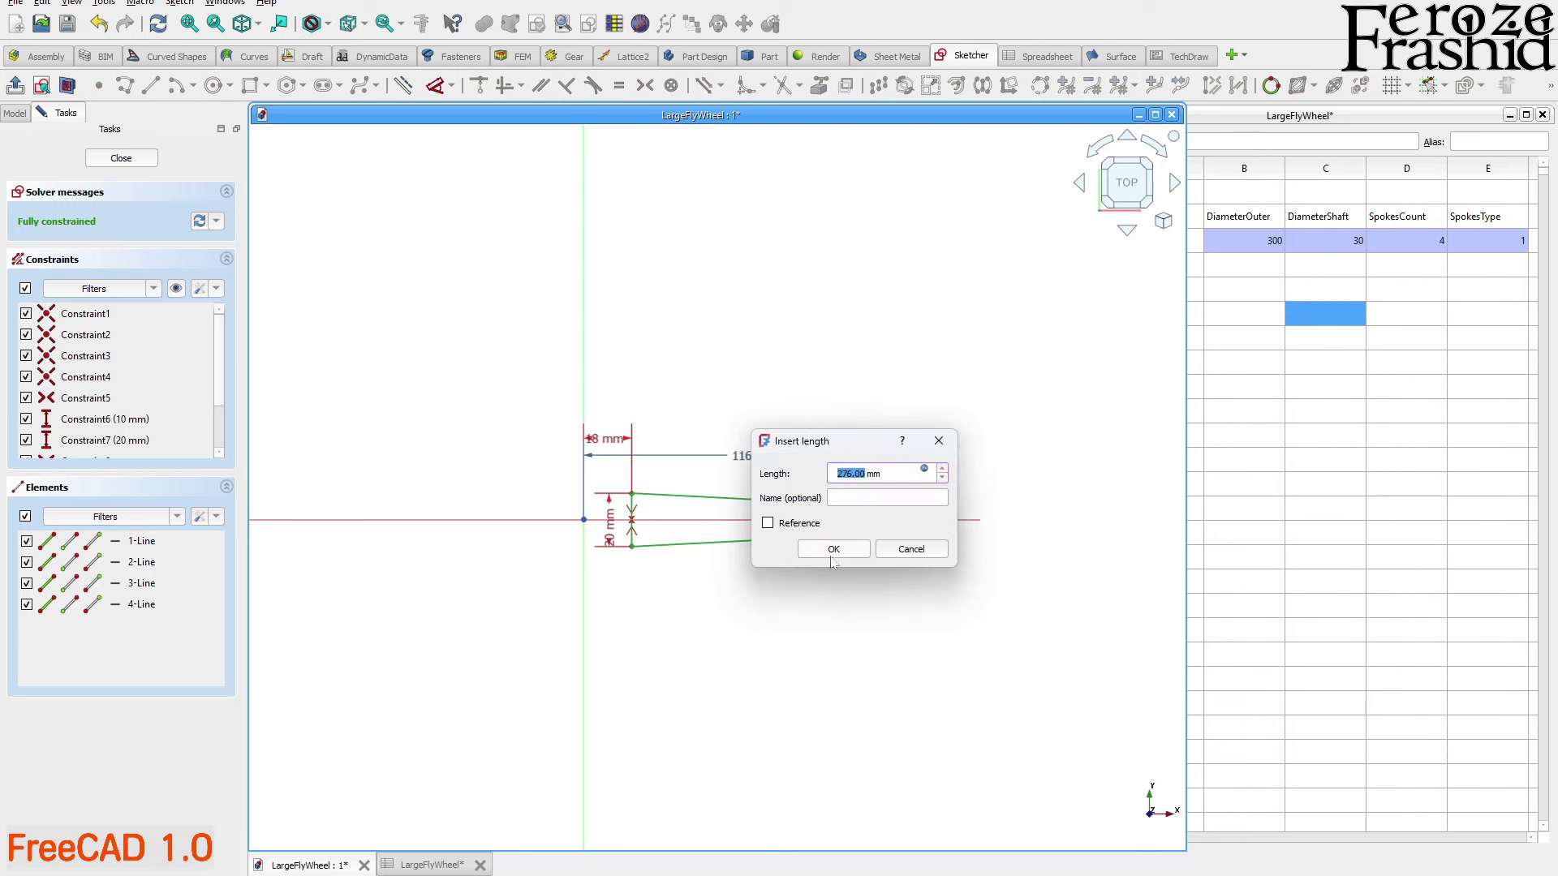
left_click(834, 558)
scroll(532, 730, "down", 3)
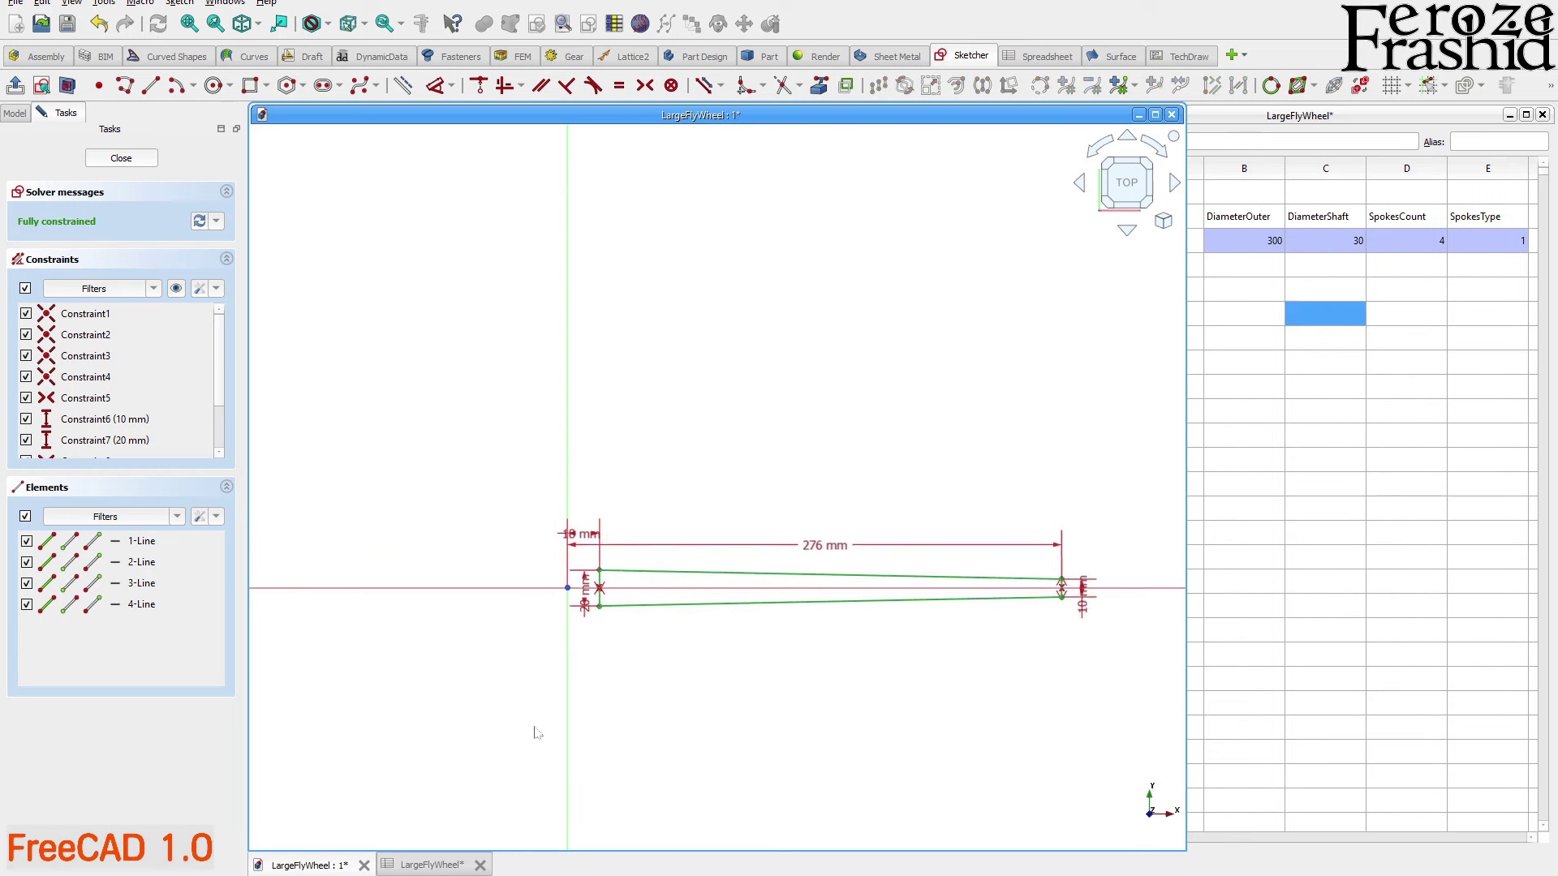
left_click(130, 160)
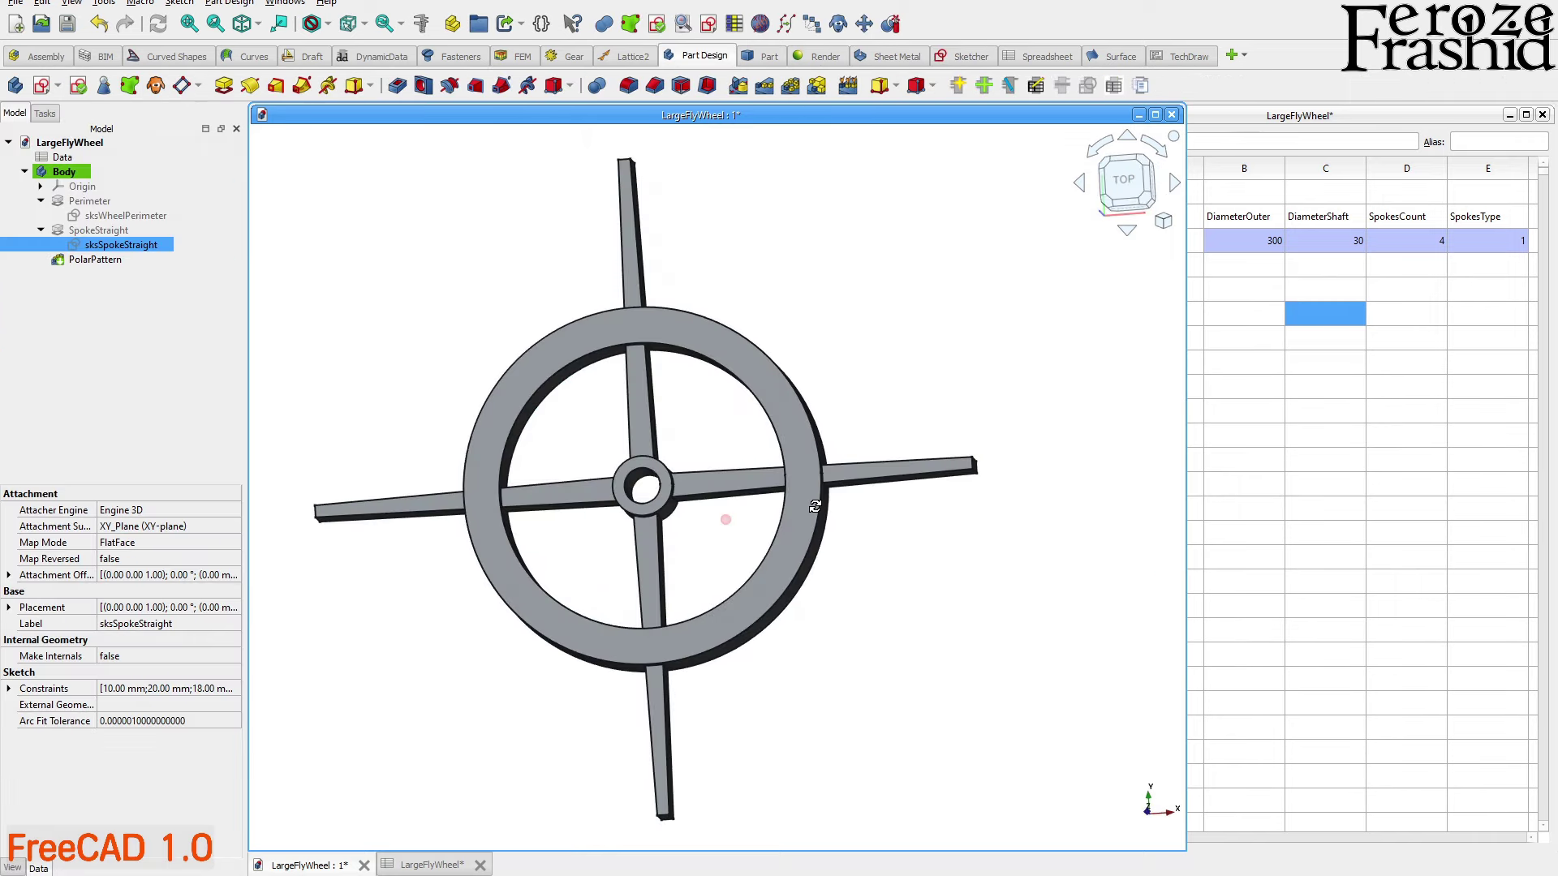
Correct the spoke length expression in sksSpokeStraight to <<sksWheelPerimeter>>.Constraints.InnerDiameter/2 * 1.15 and close the sketch
double_click(122, 245)
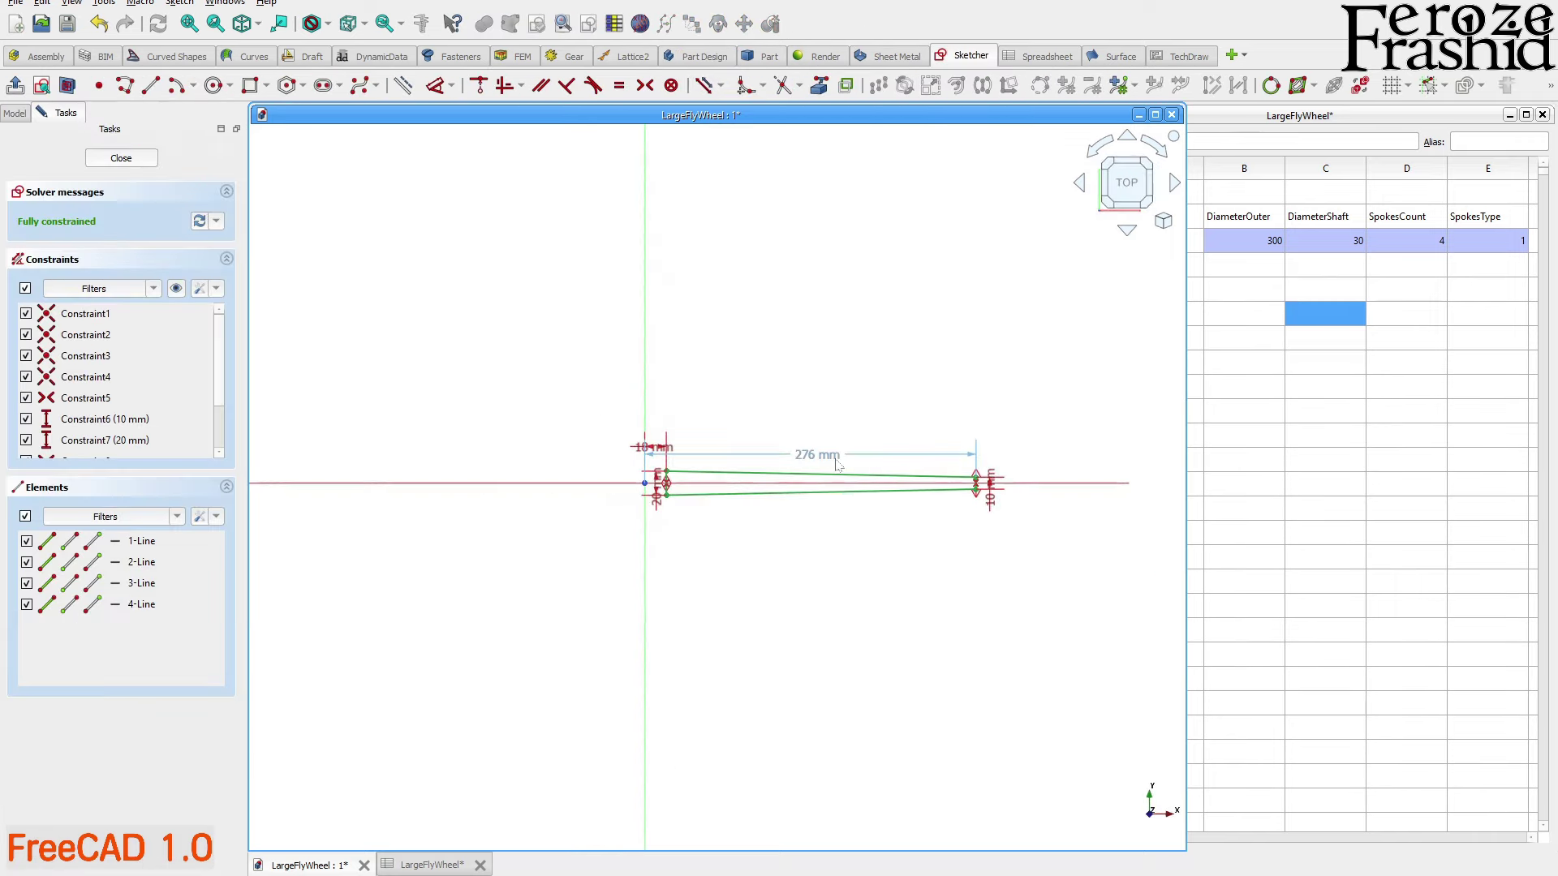
double_click(834, 459)
left_click(1008, 475)
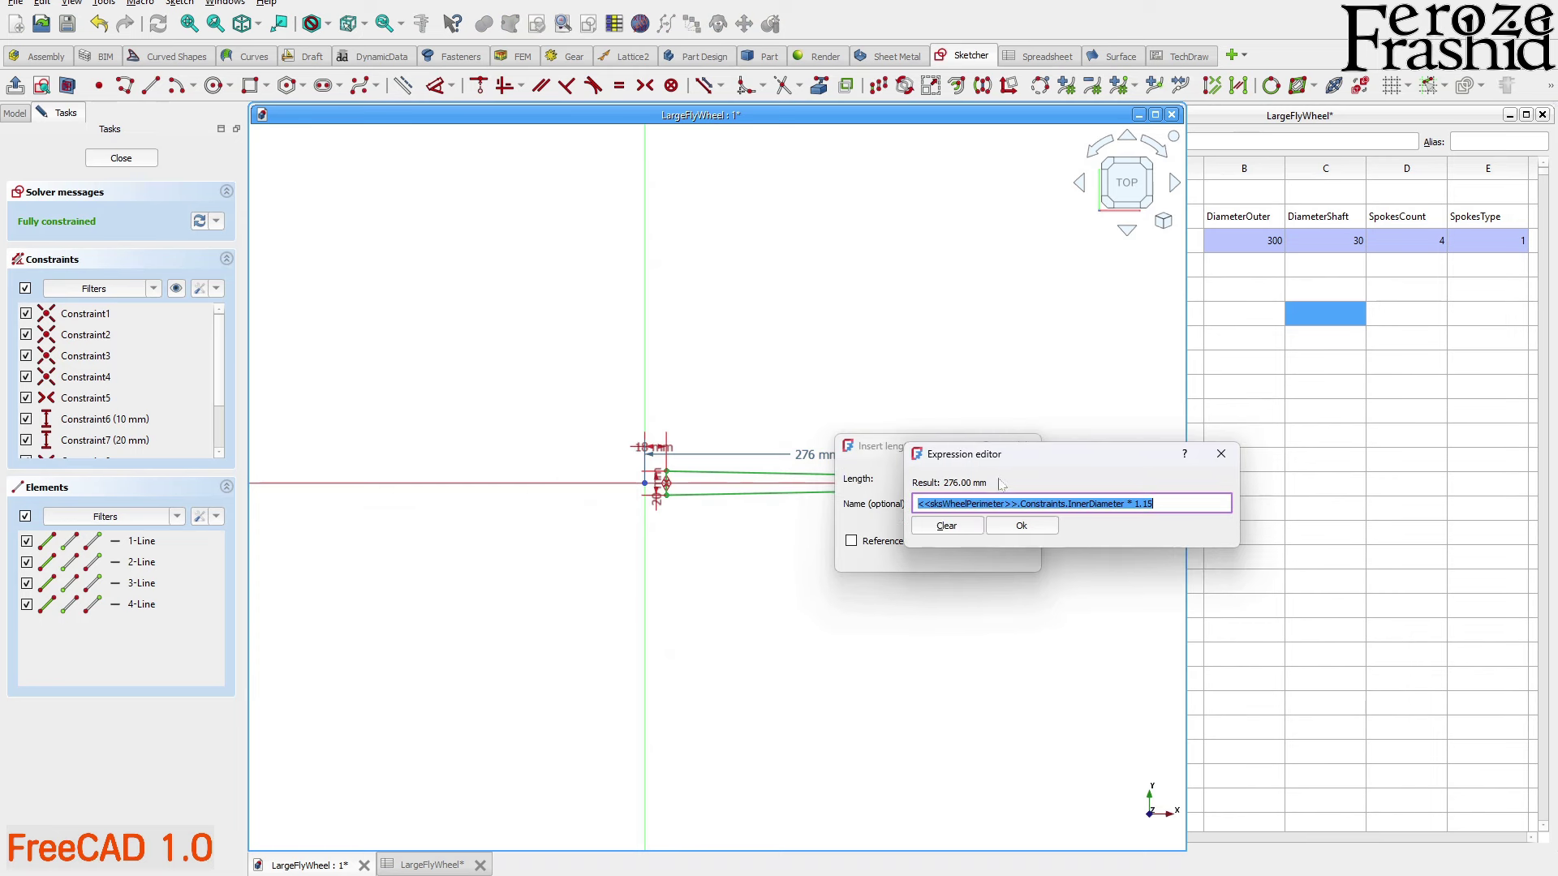
left_click(1124, 504)
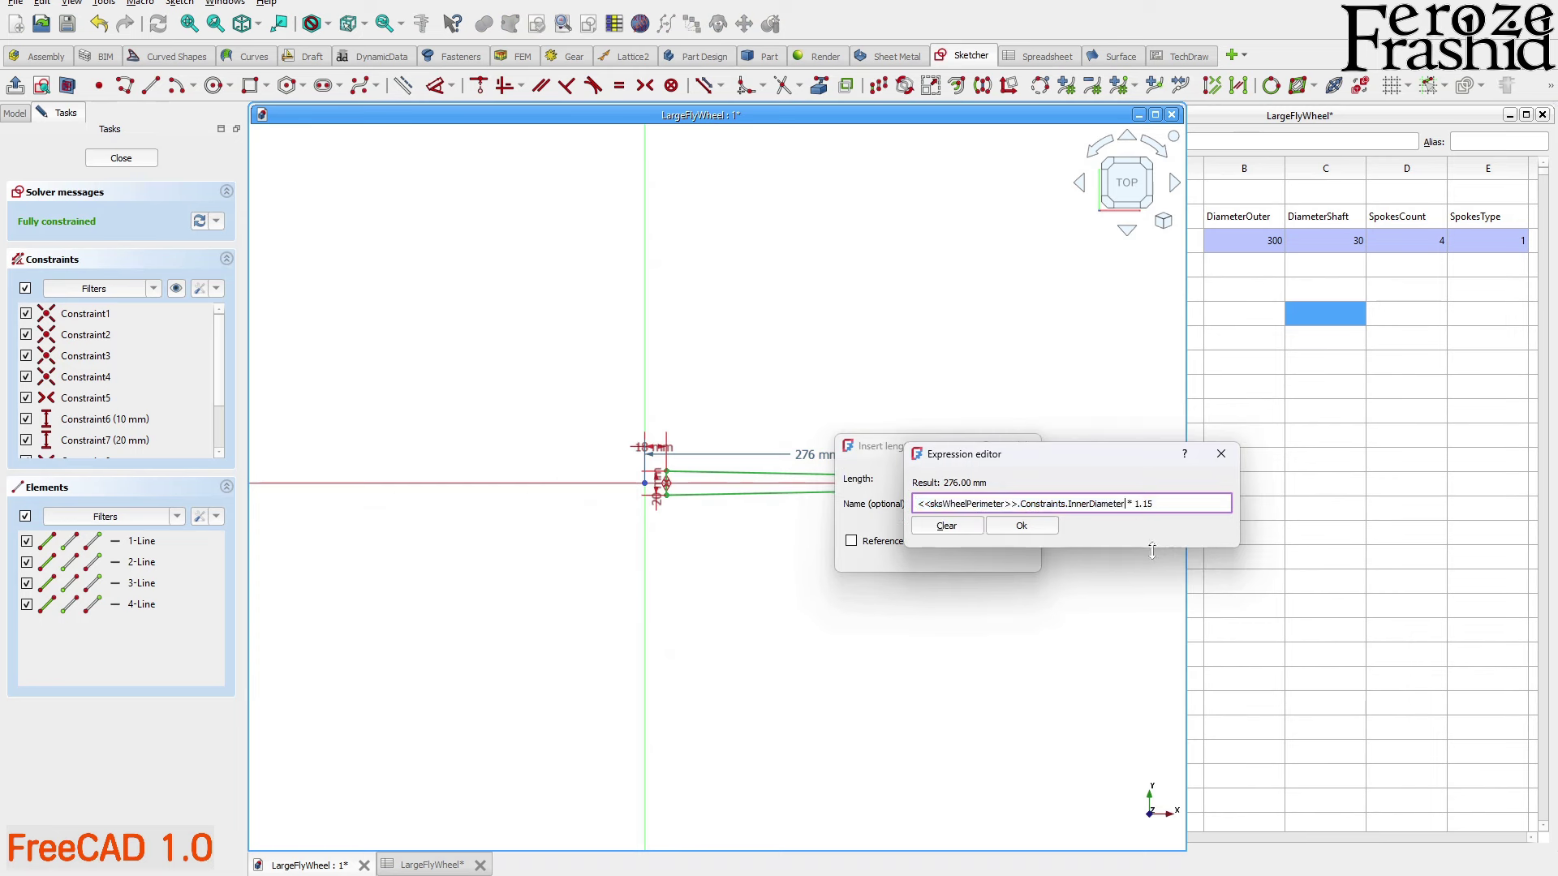
type("/2")
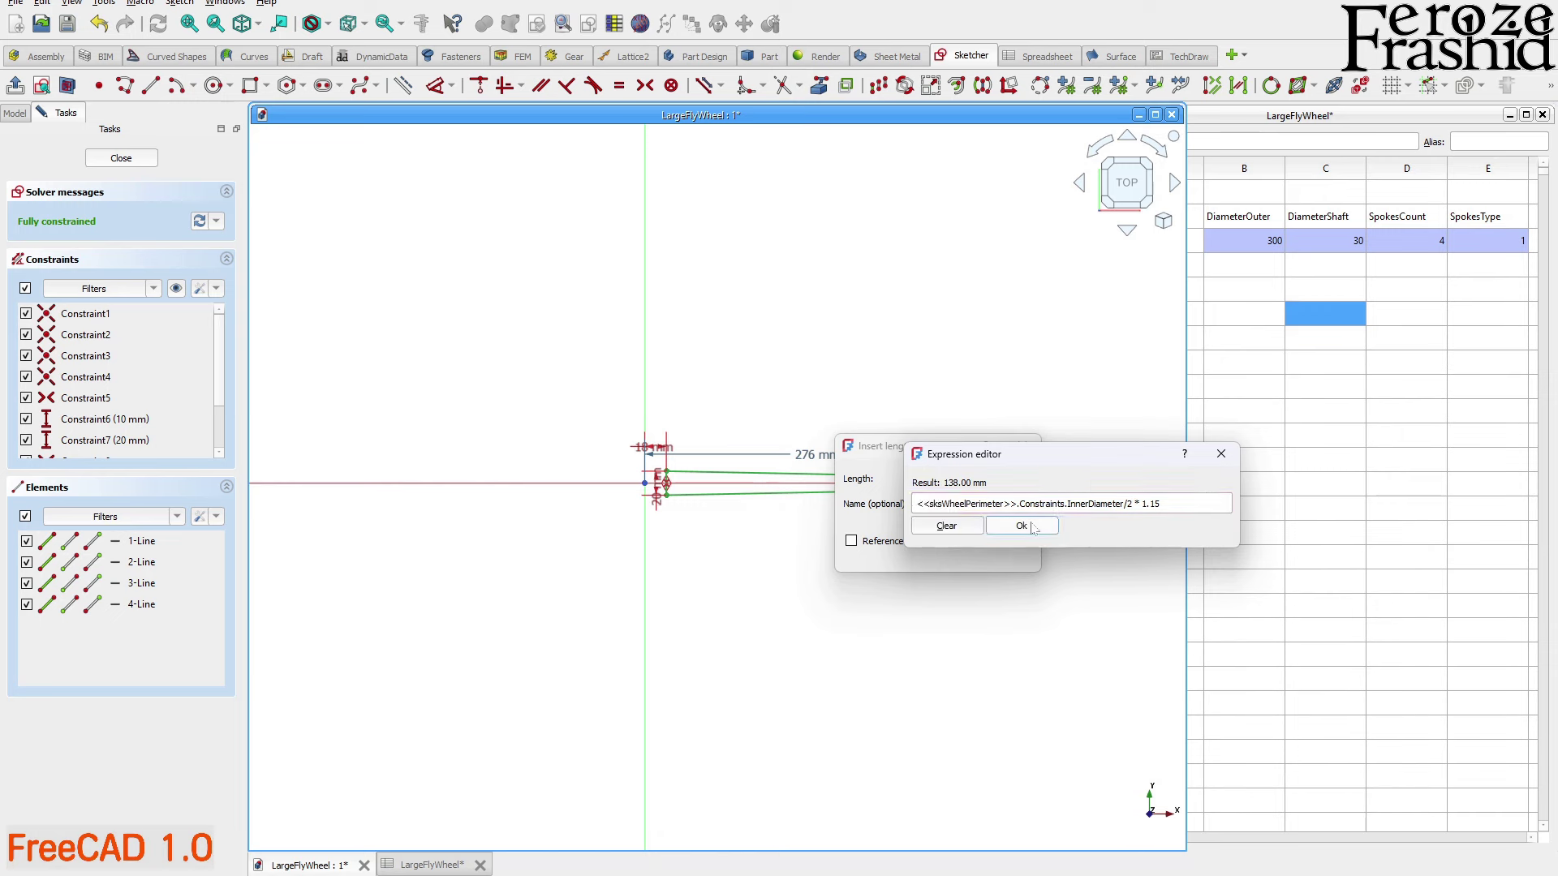
left_click(1027, 527)
left_click(949, 552)
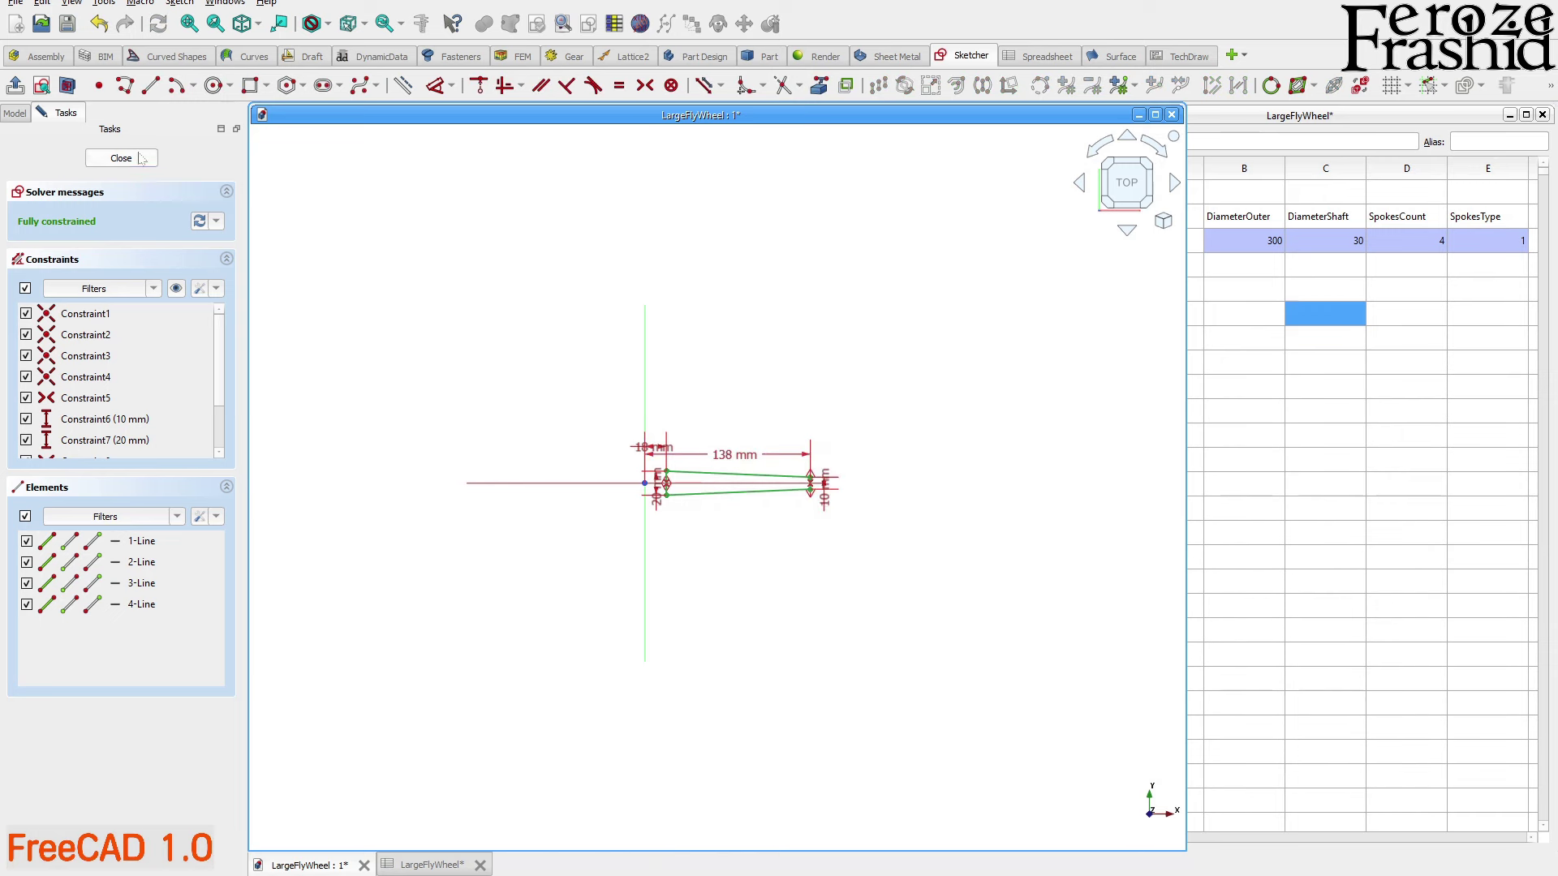
left_click(136, 157)
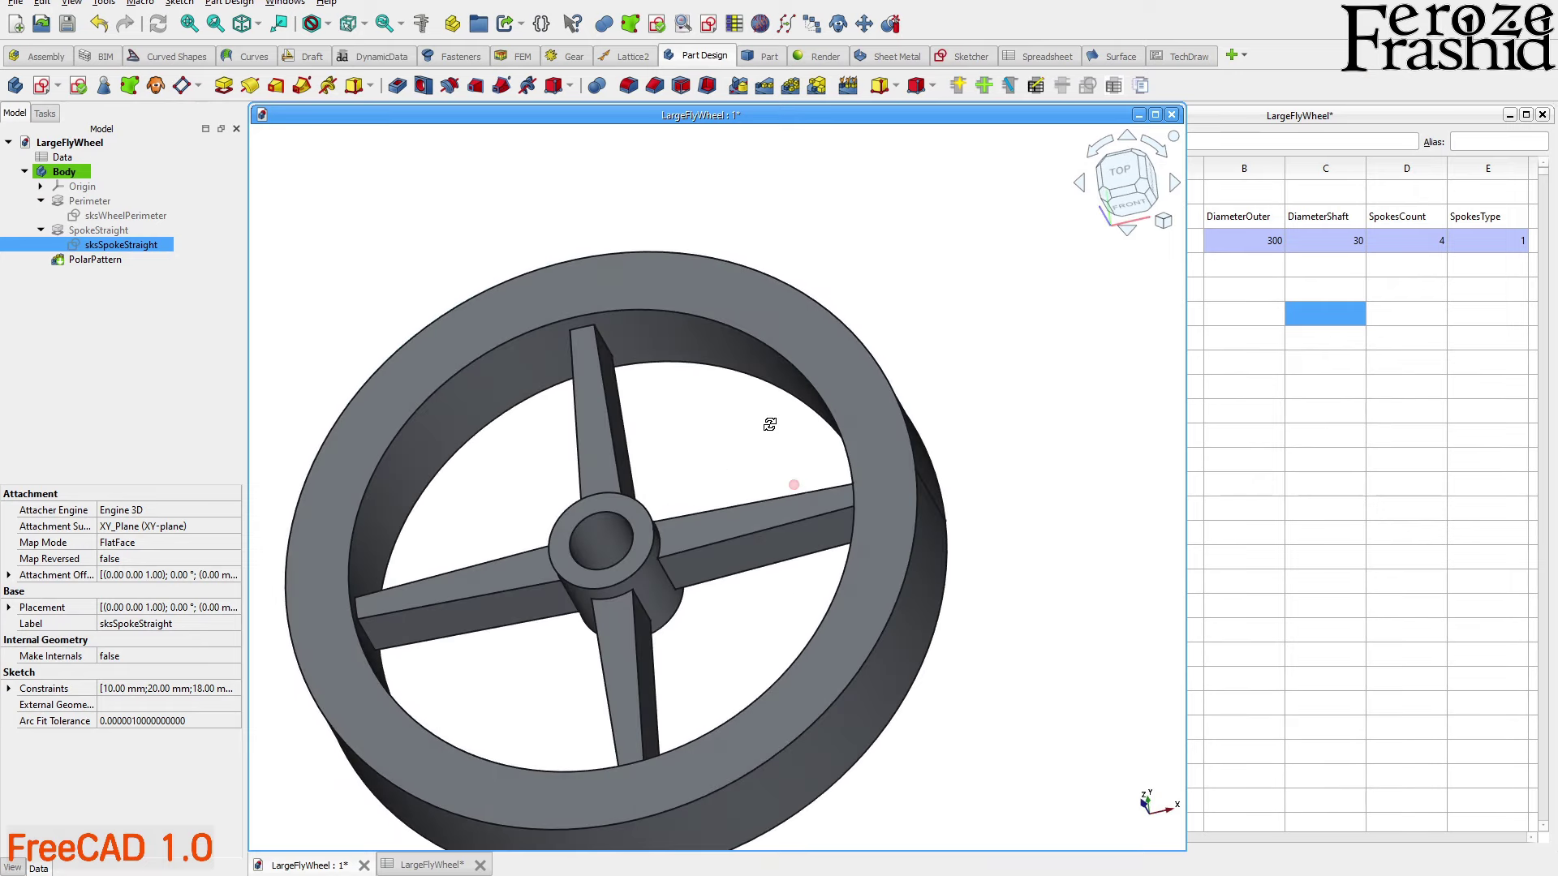
Set DiameterOuter to 250 in the spreadsheet and inspect the resized wheel
left_click(469, 353)
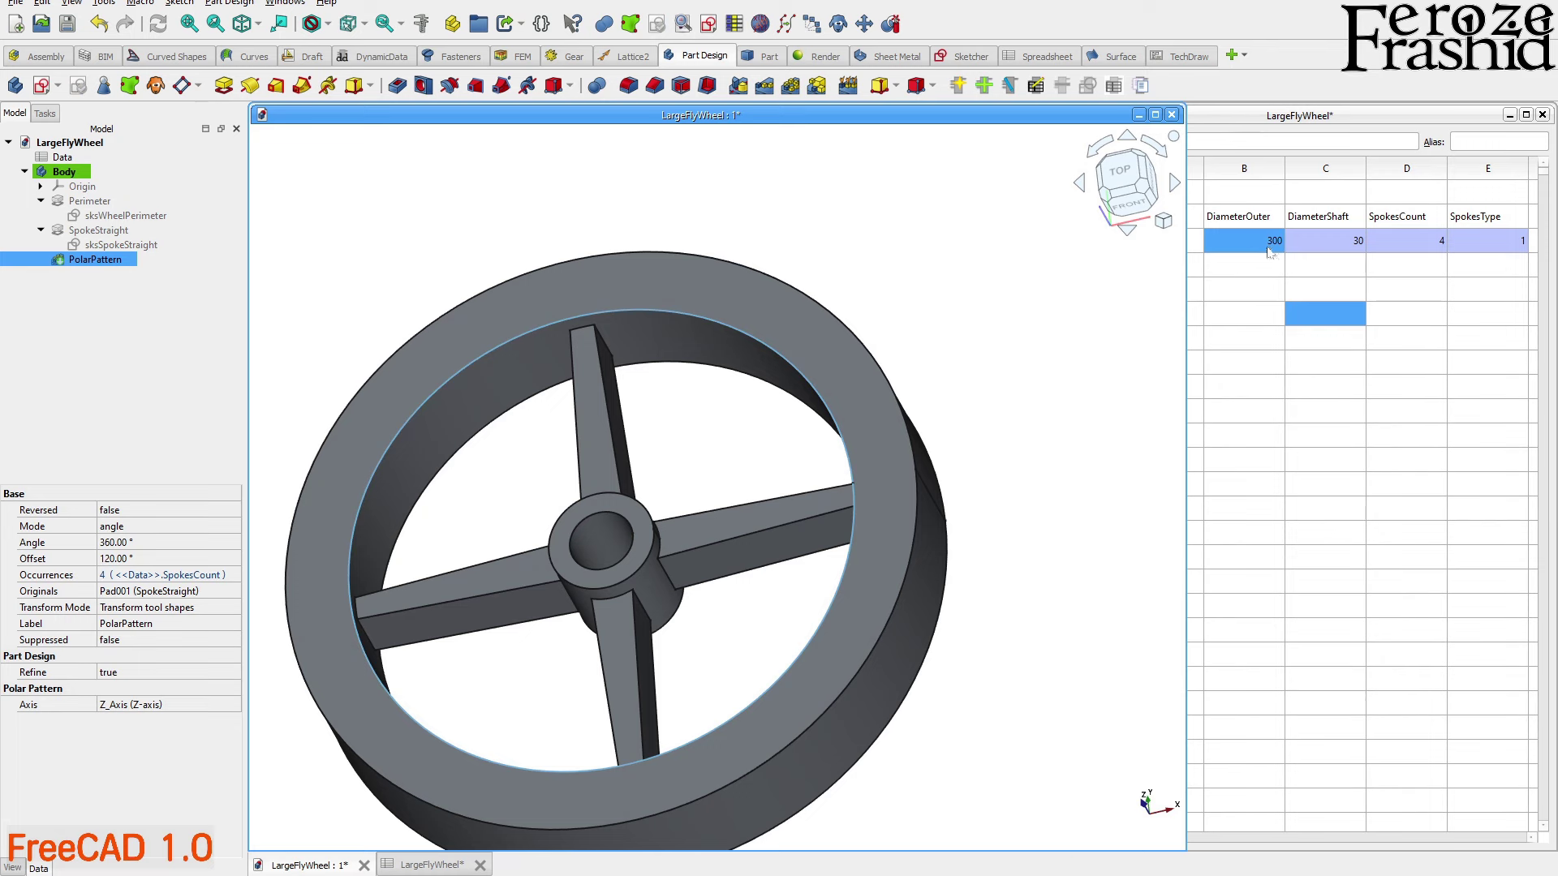
left_click(1304, 320)
type("250")
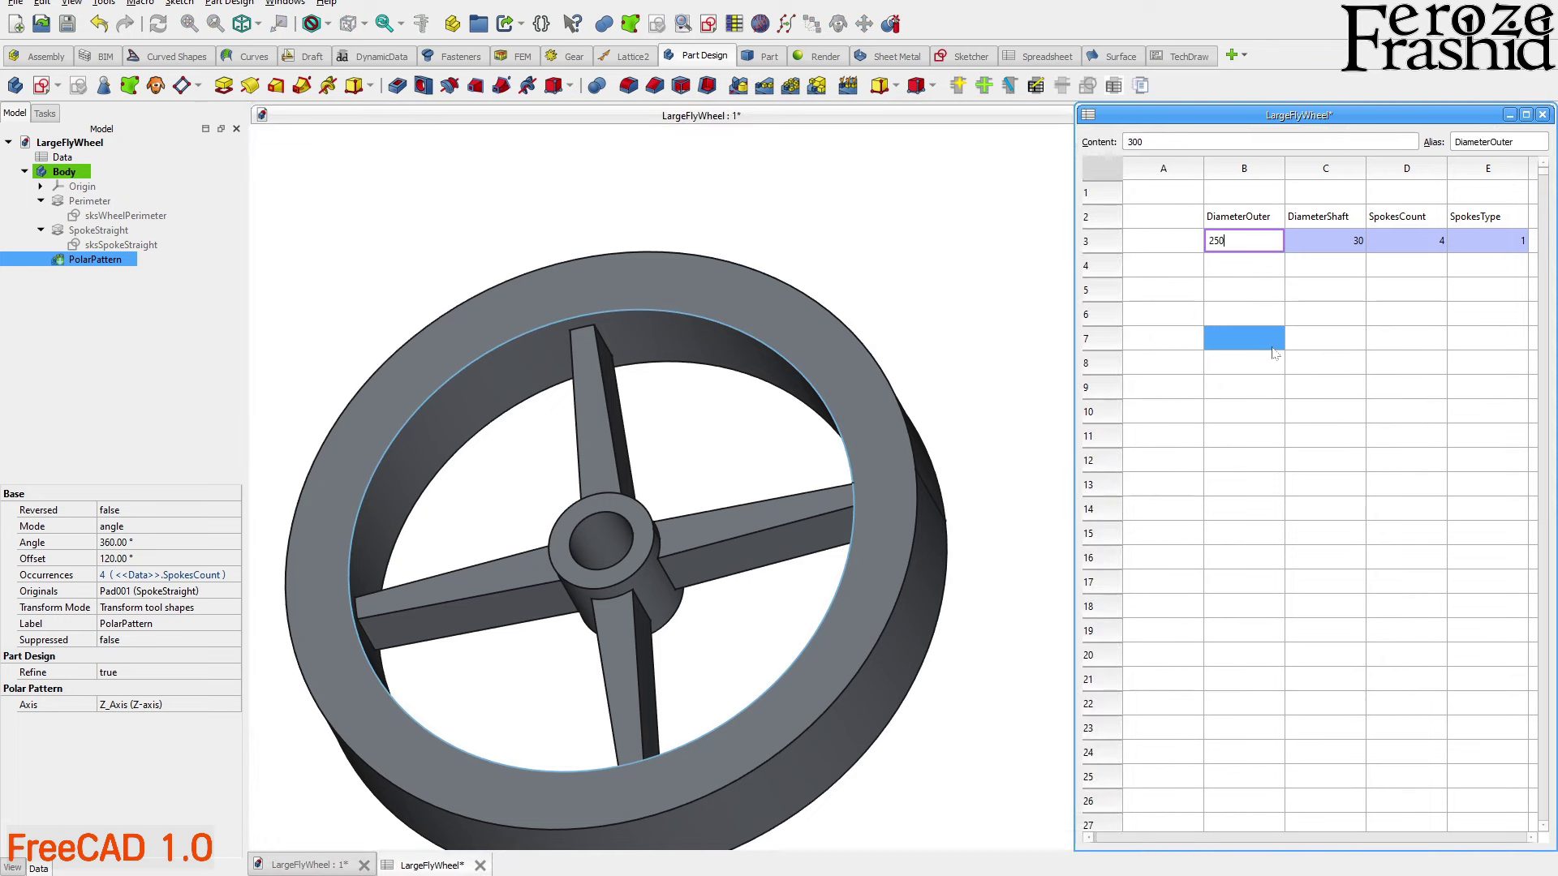
key("Return")
left_click(684, 438)
middle_click_drag(685, 438, 635, 517)
Set DiameterOuter to 350 and DiameterShaft to 50 in the spreadsheet
left_click(1272, 245)
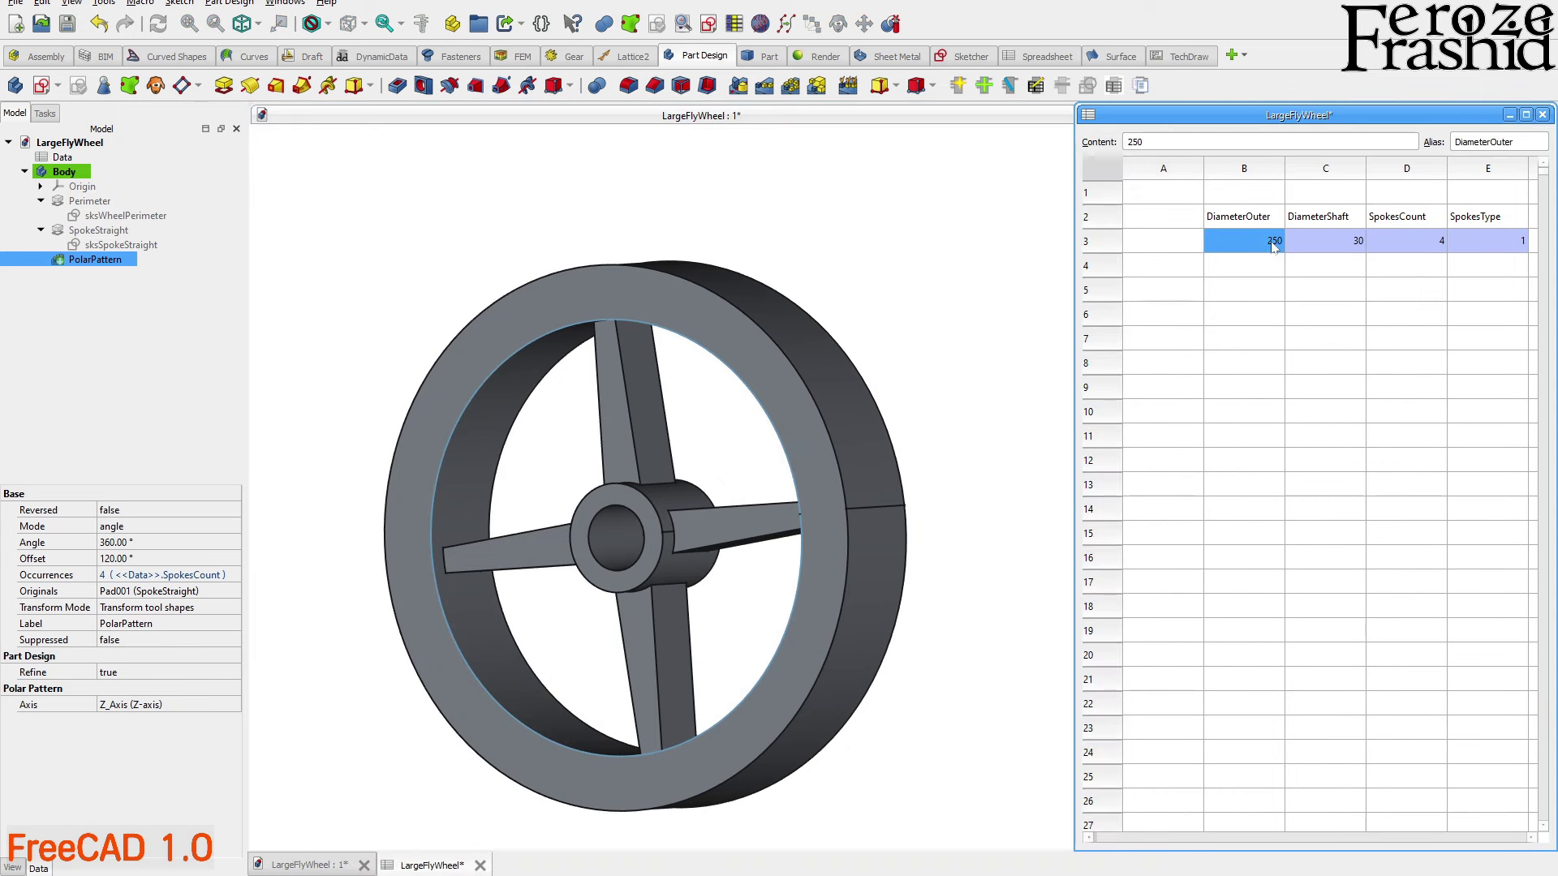
type("350")
key("Return")
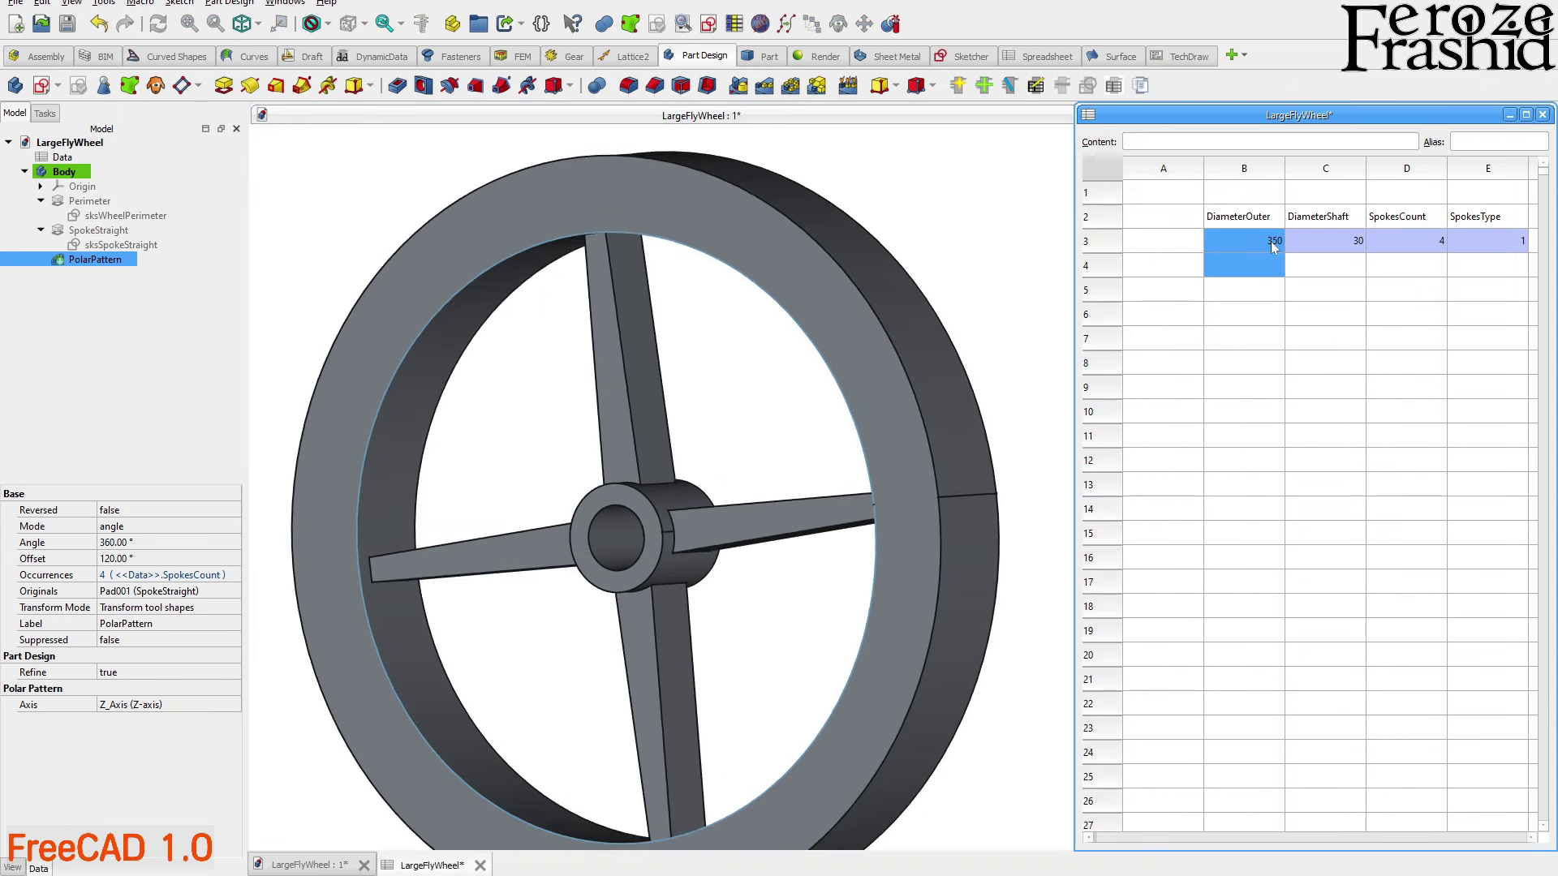
left_click(1322, 251)
type("50")
key("Return")
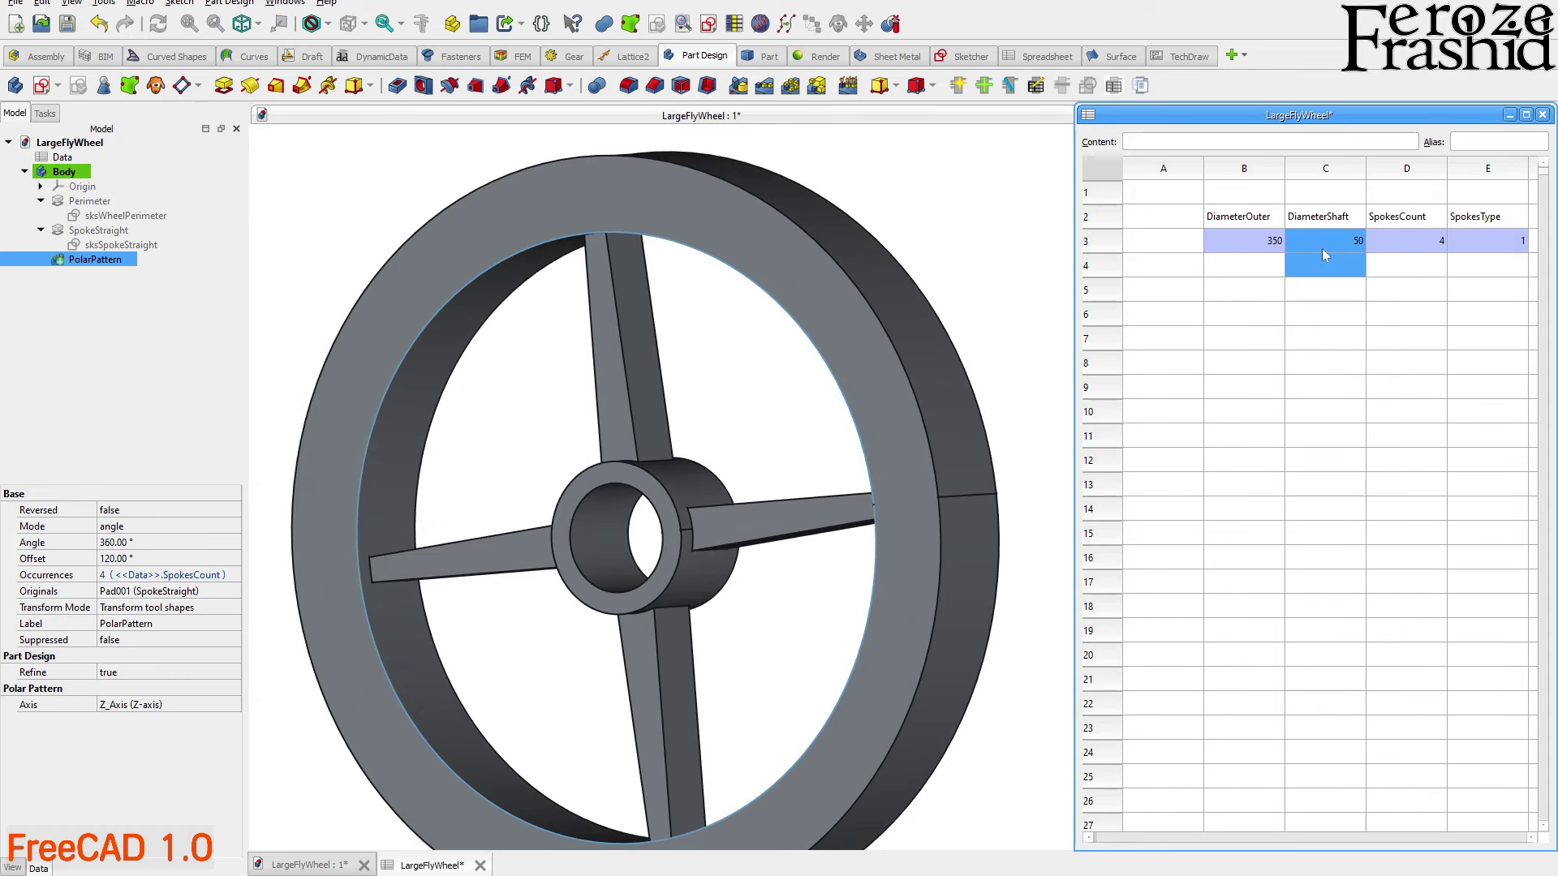
Set SpokesCount to 5 in the spreadsheet and inspect the wheel's spoke pattern
scroll(568, 418, "down", 3)
left_click(649, 397)
key("2")
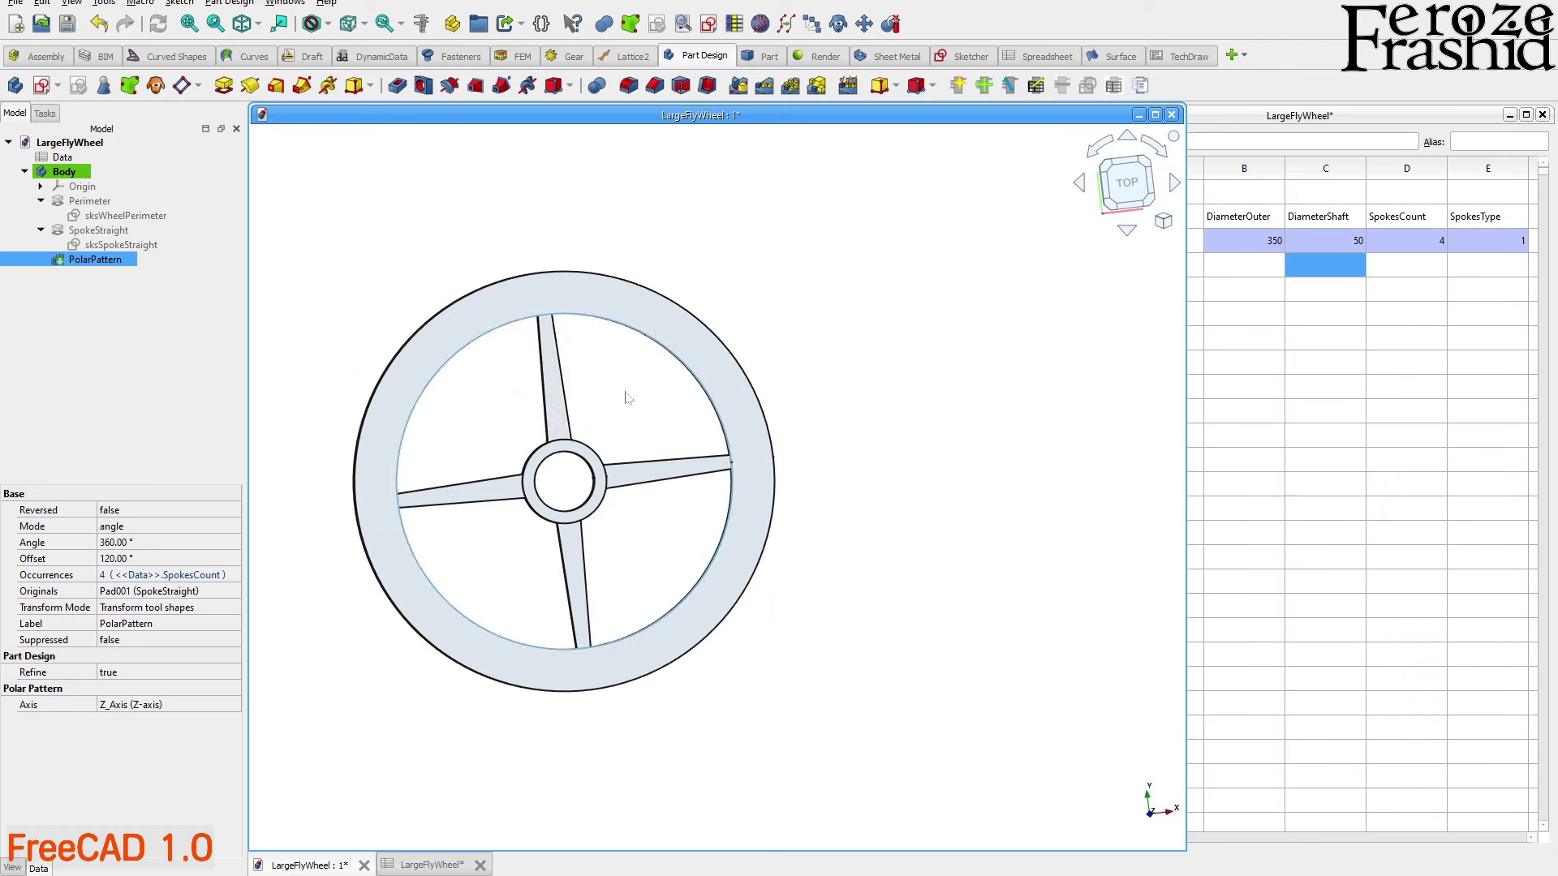
left_click_drag(1351, 267, 1383, 264)
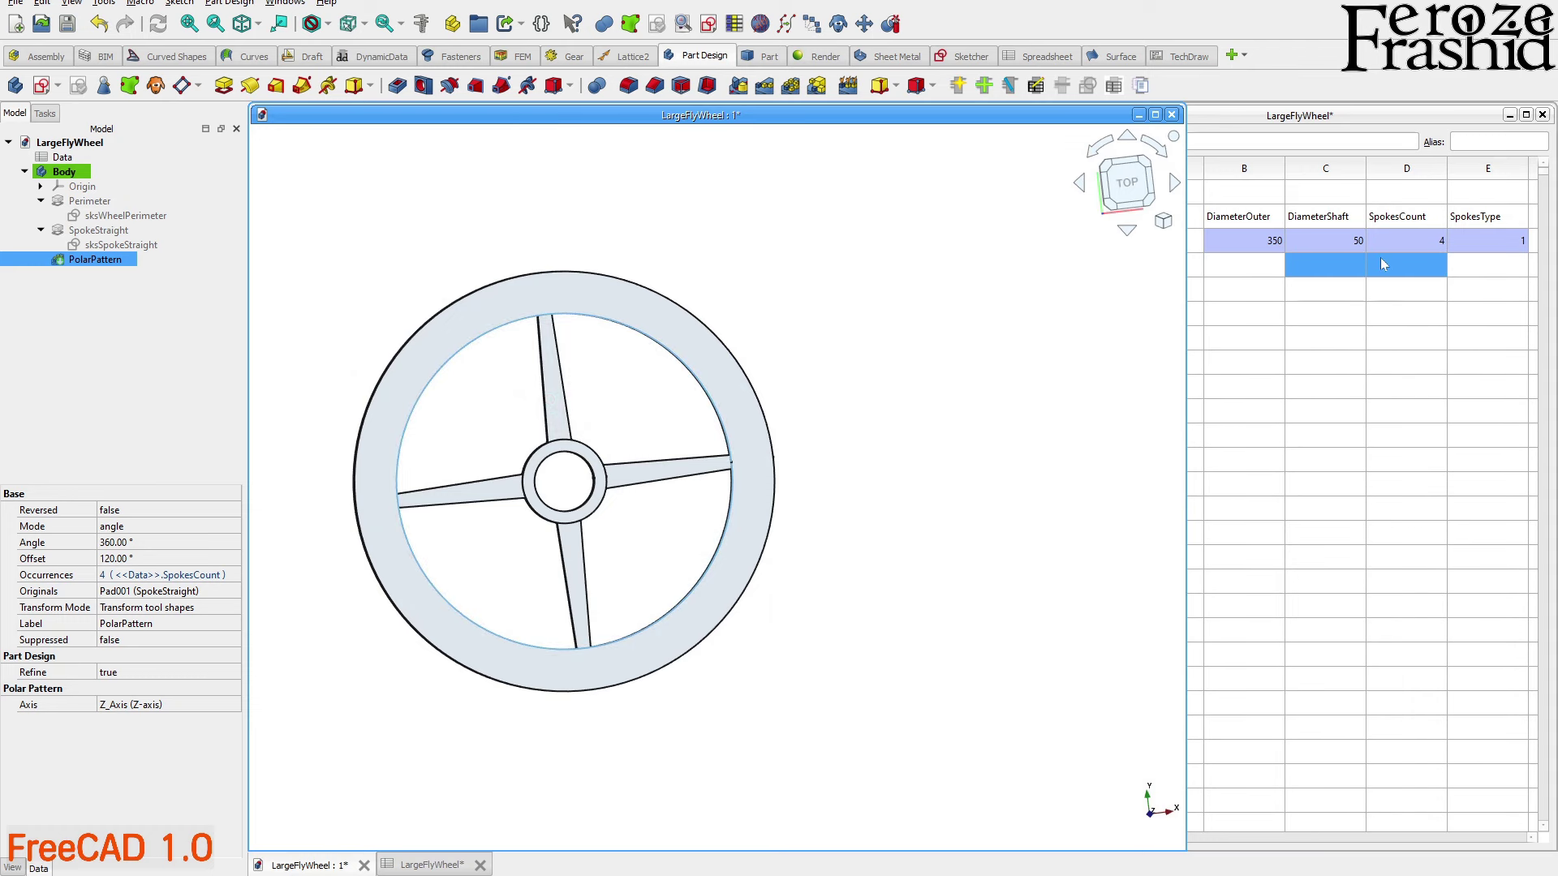
left_click(1436, 243, "ctrl")
left_click(1434, 244)
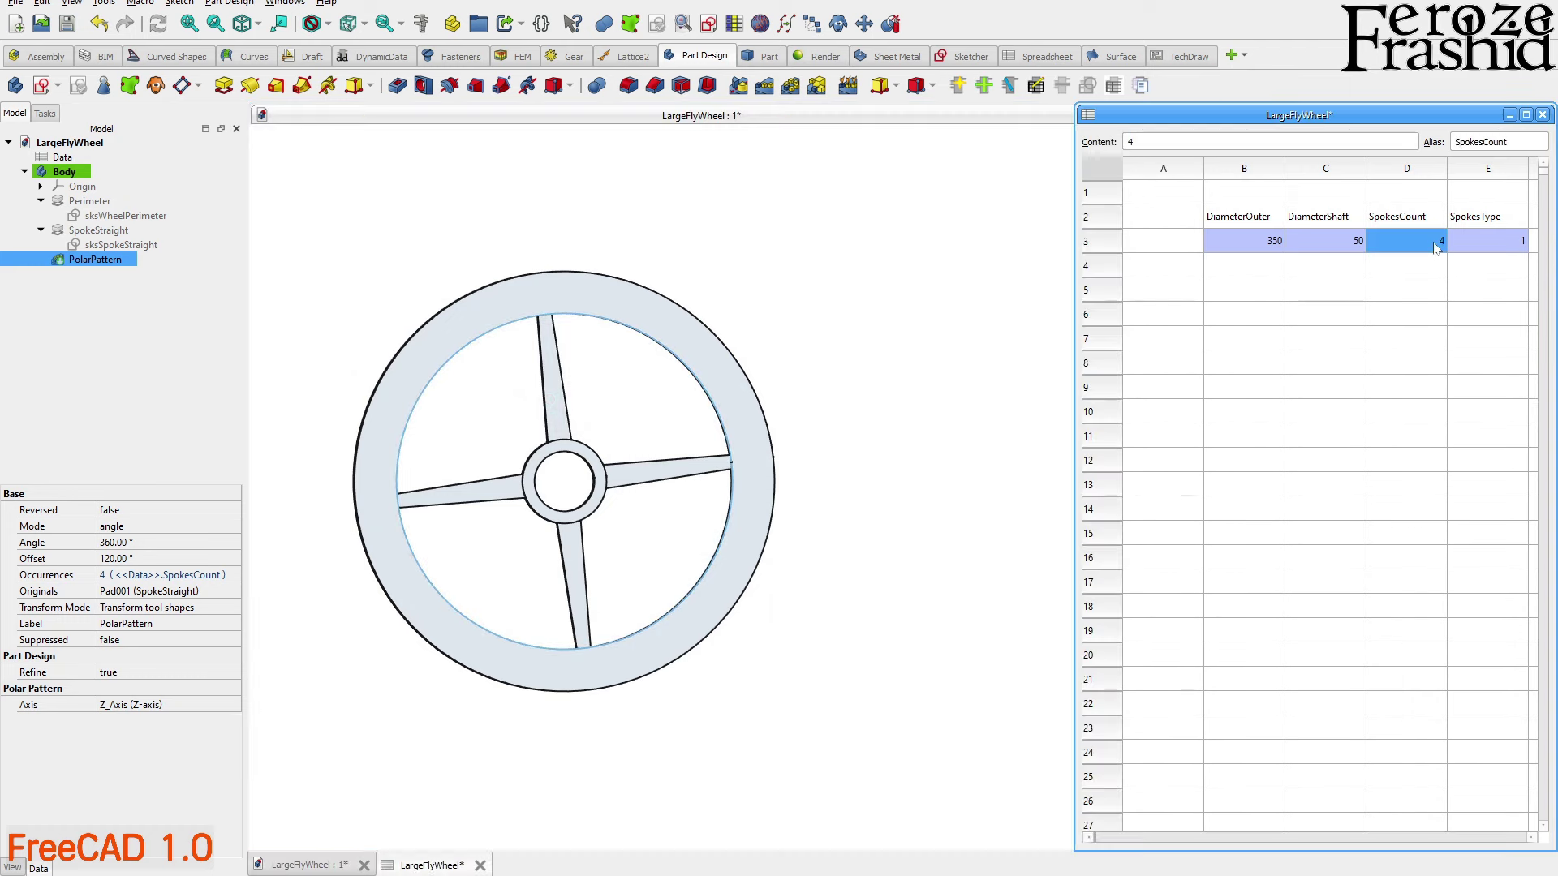
type("5")
key("Return")
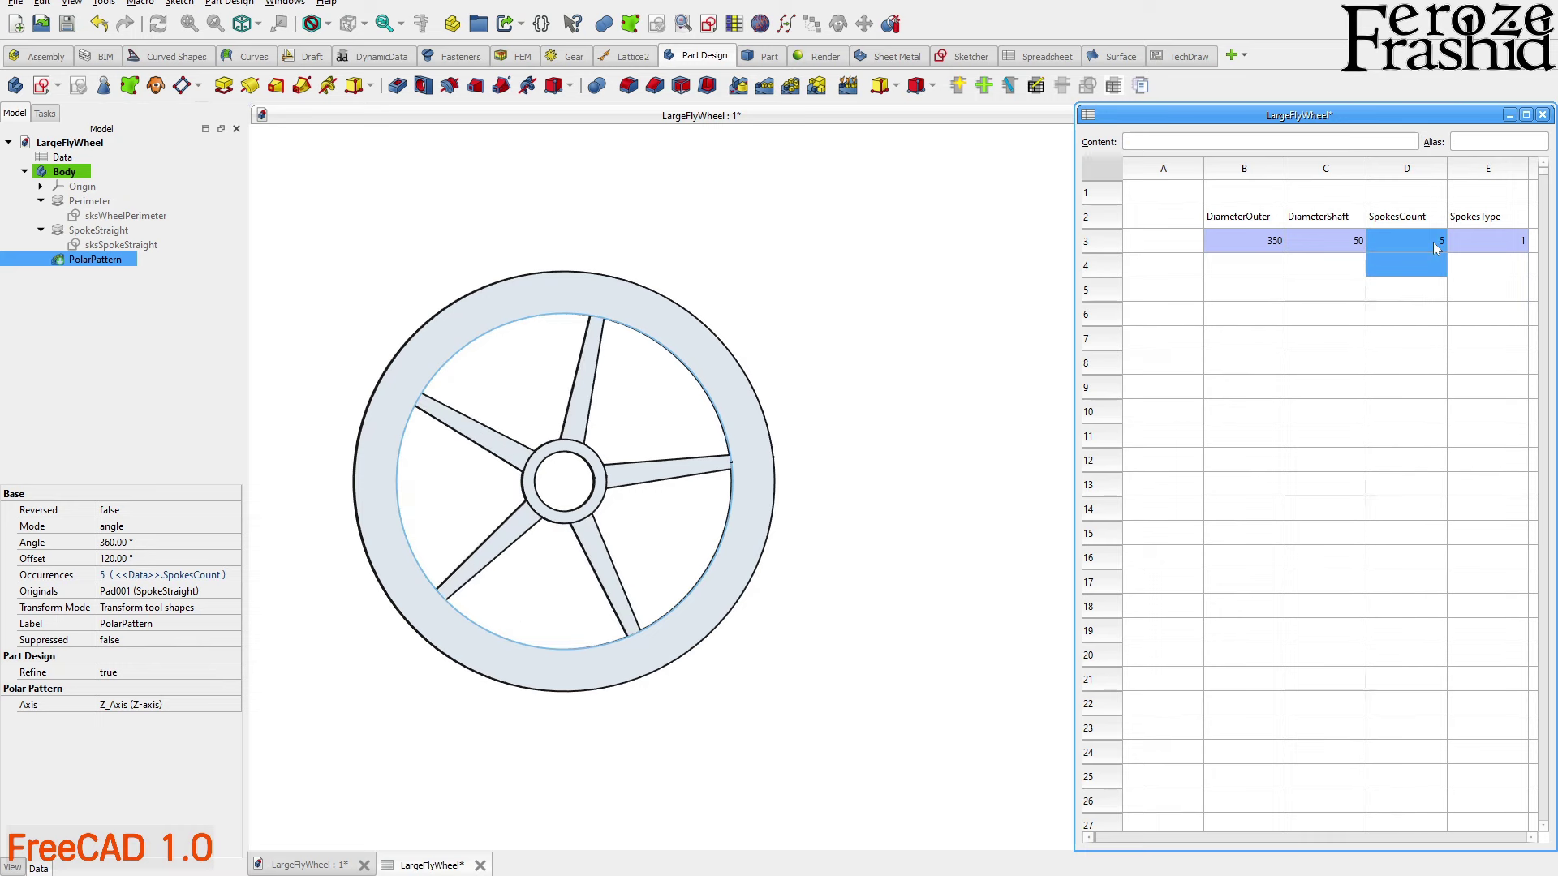
left_click(1225, 292, "ctrl")
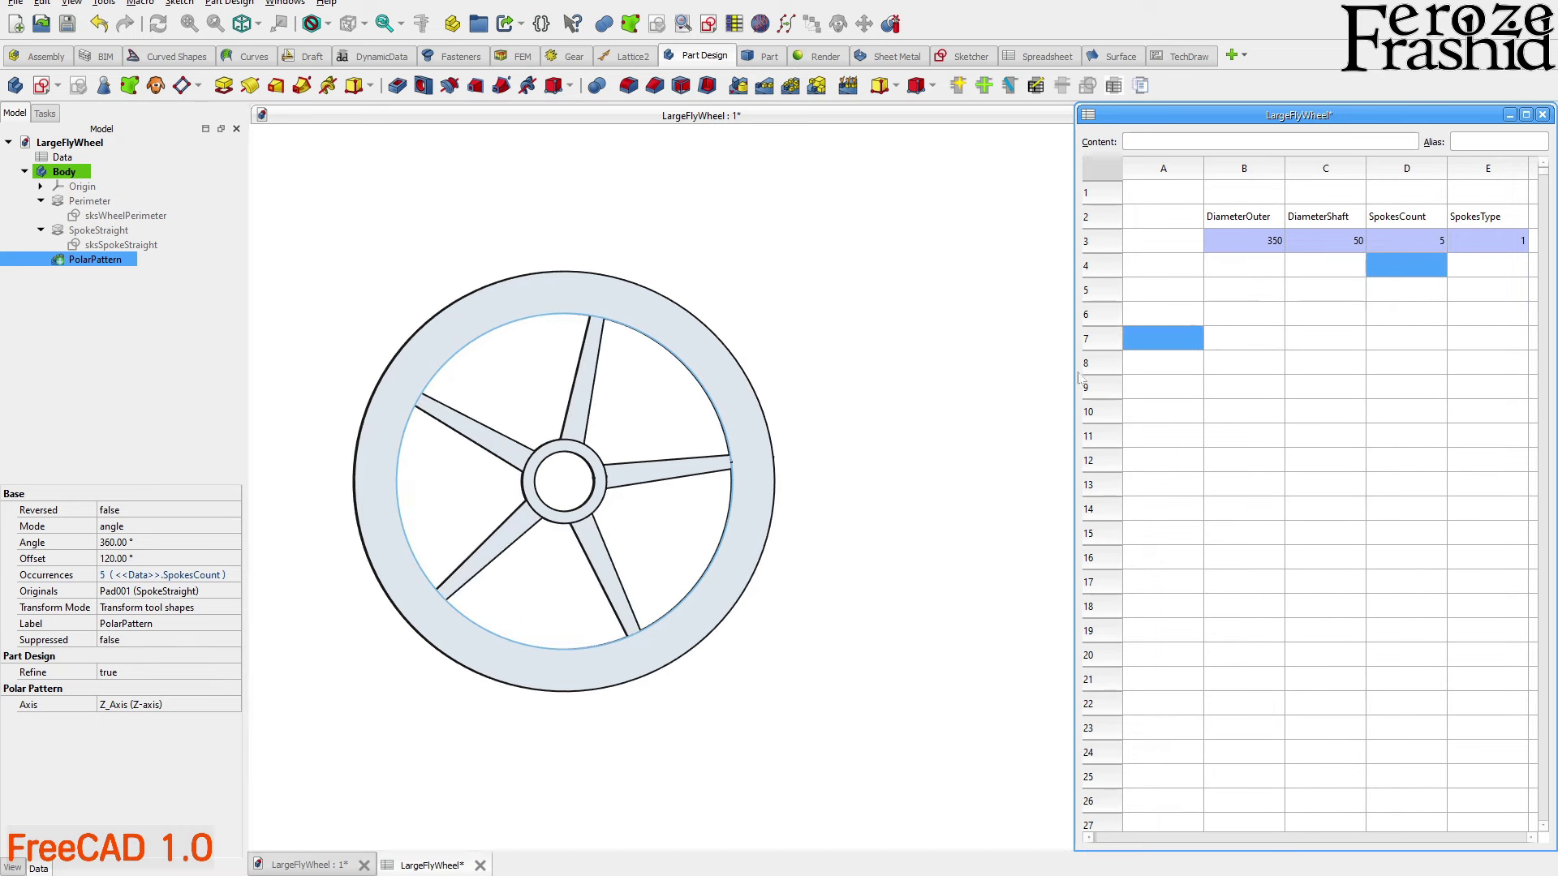
middle_click_drag(619, 532, 95, 268)
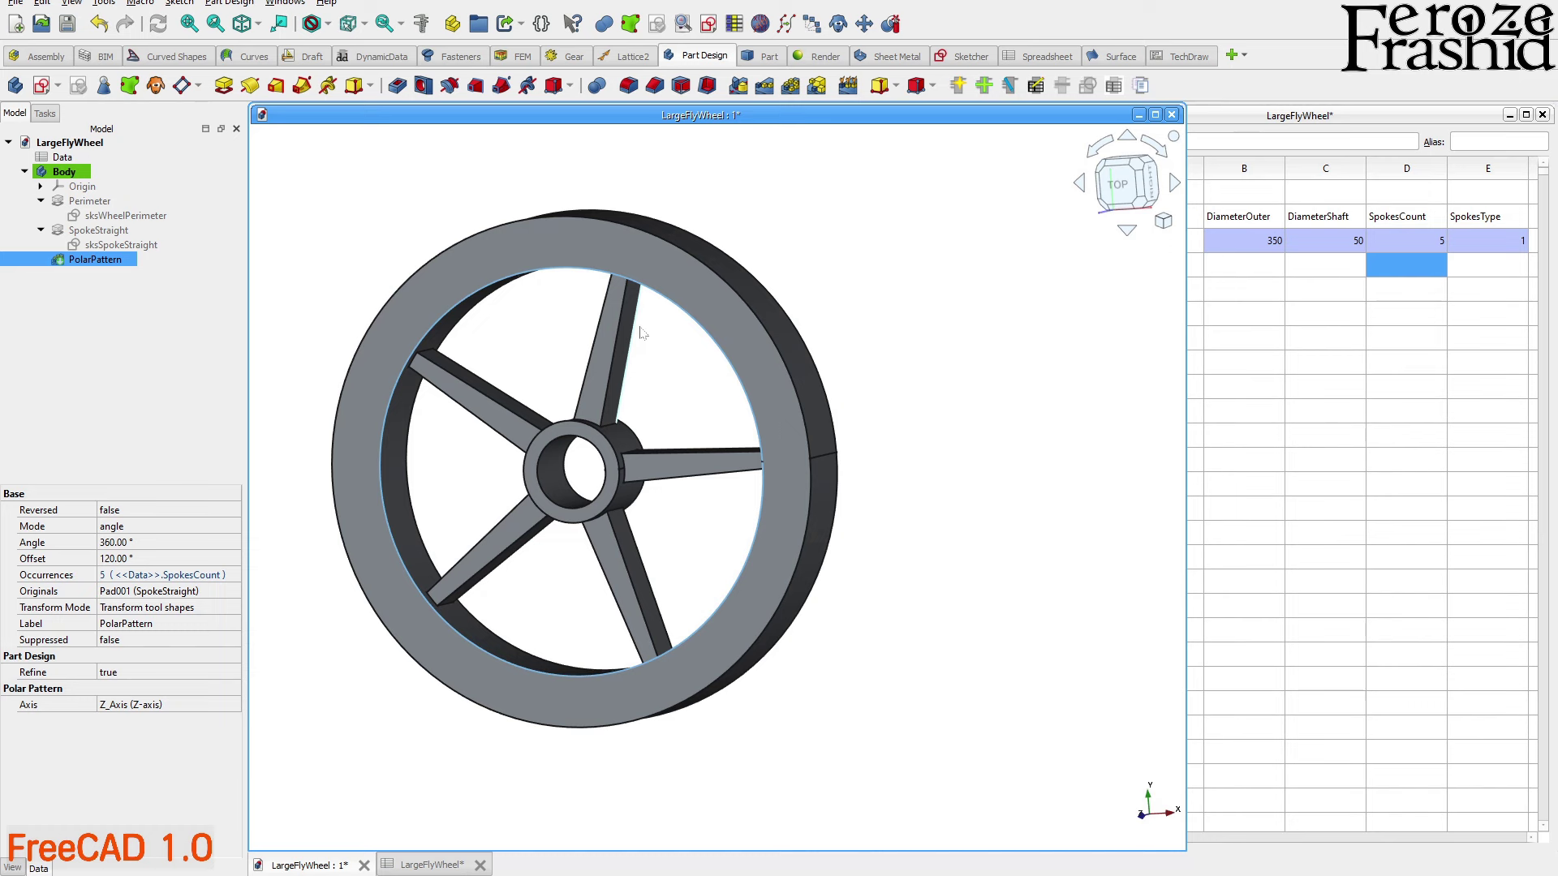
Set DiameterOuter to 700 and SpokesCount to 8 in the spreadsheet, then inspect the enlarged wheel
left_click(1322, 366)
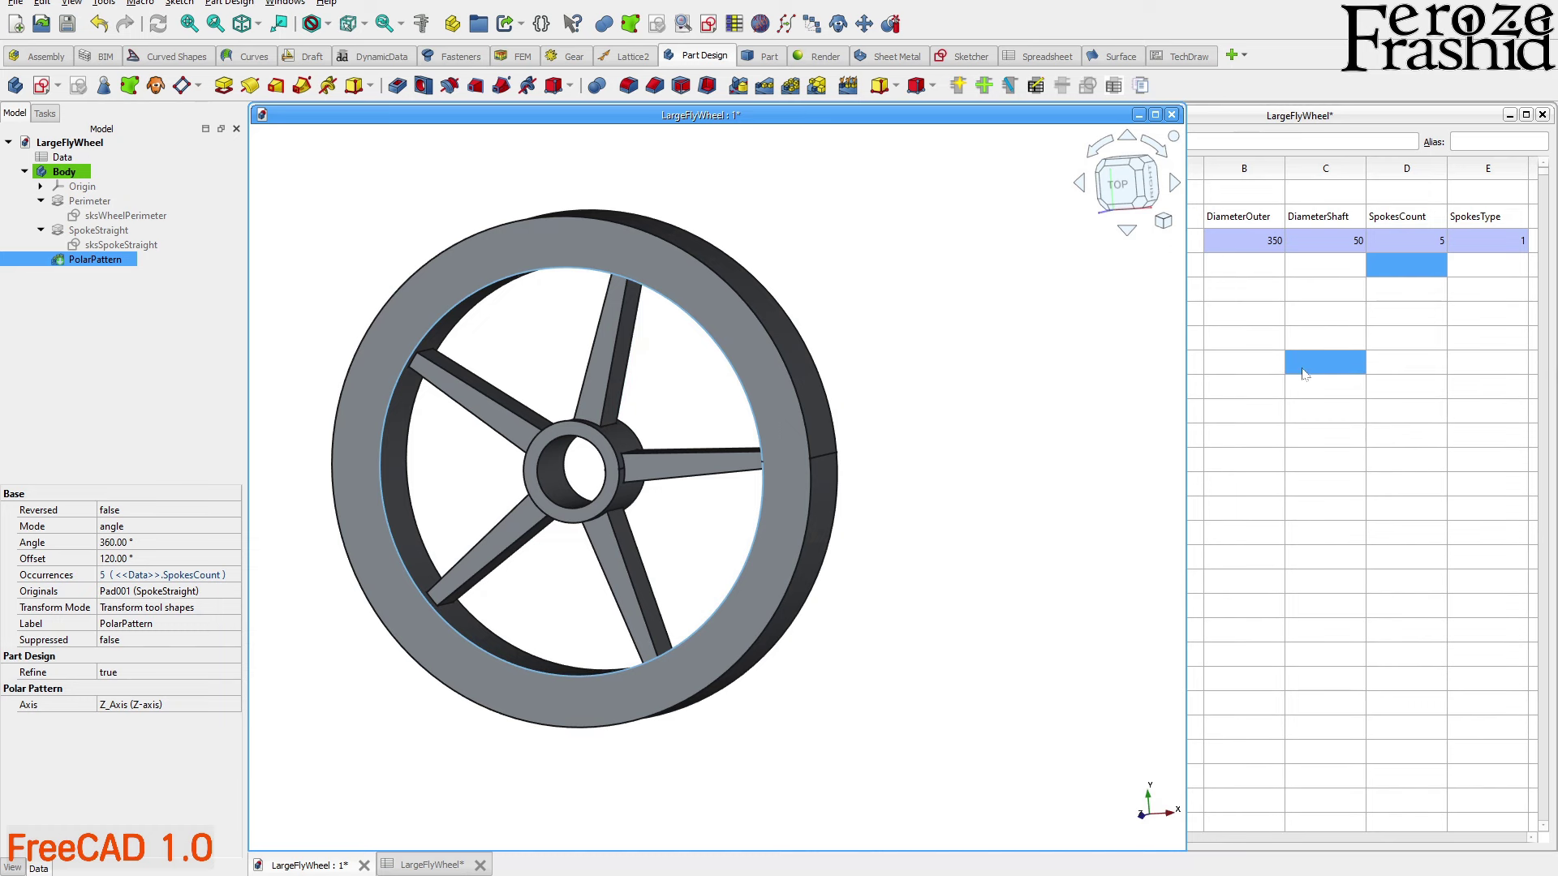
left_click(1242, 419)
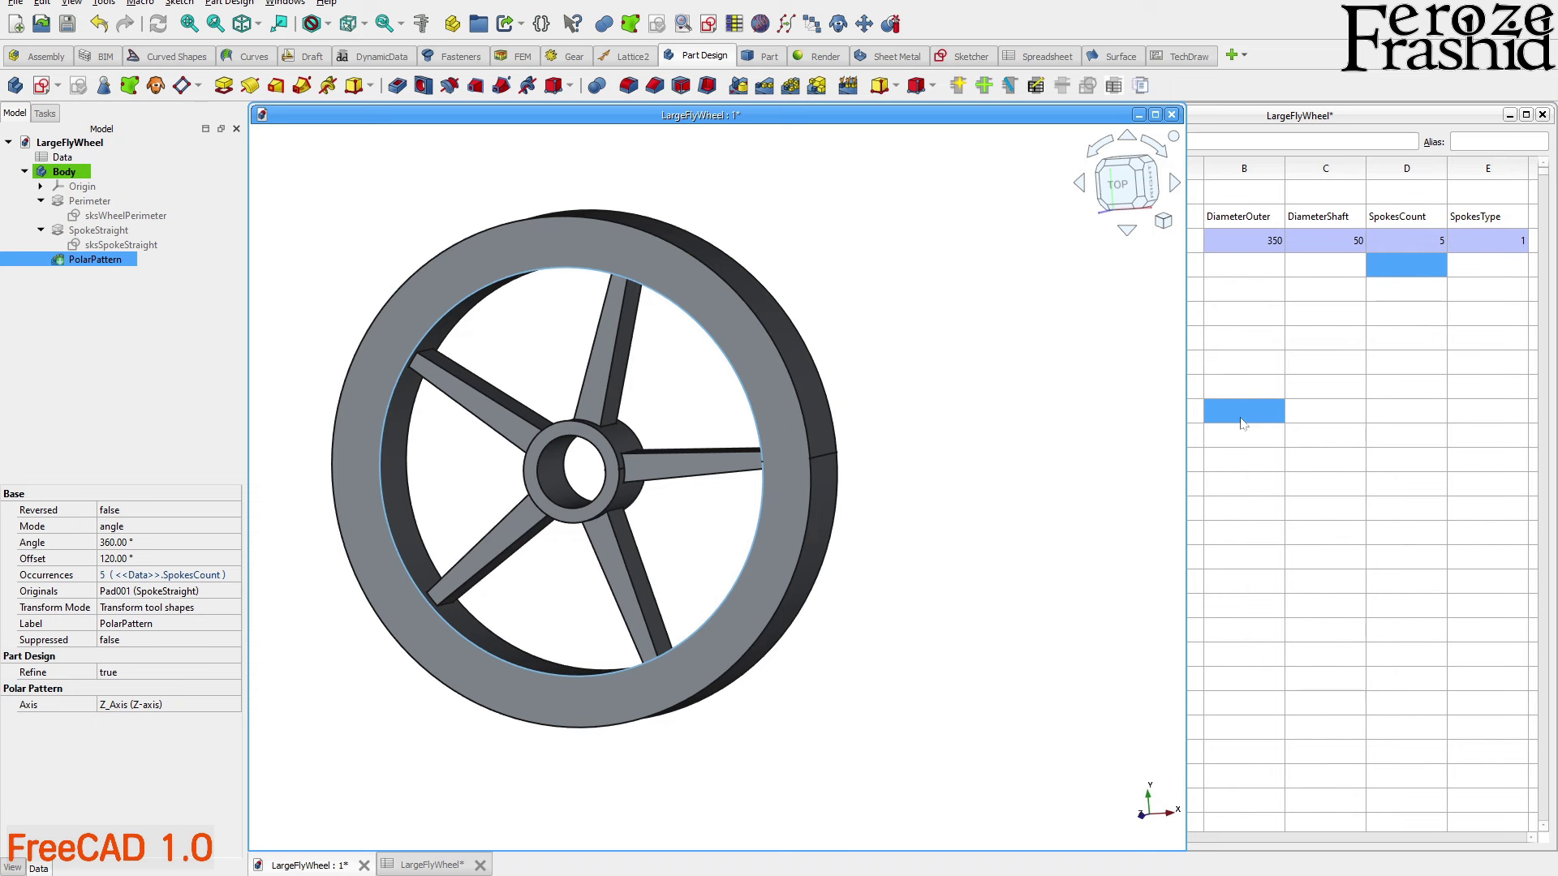
left_click_drag(1240, 420, 1286, 244)
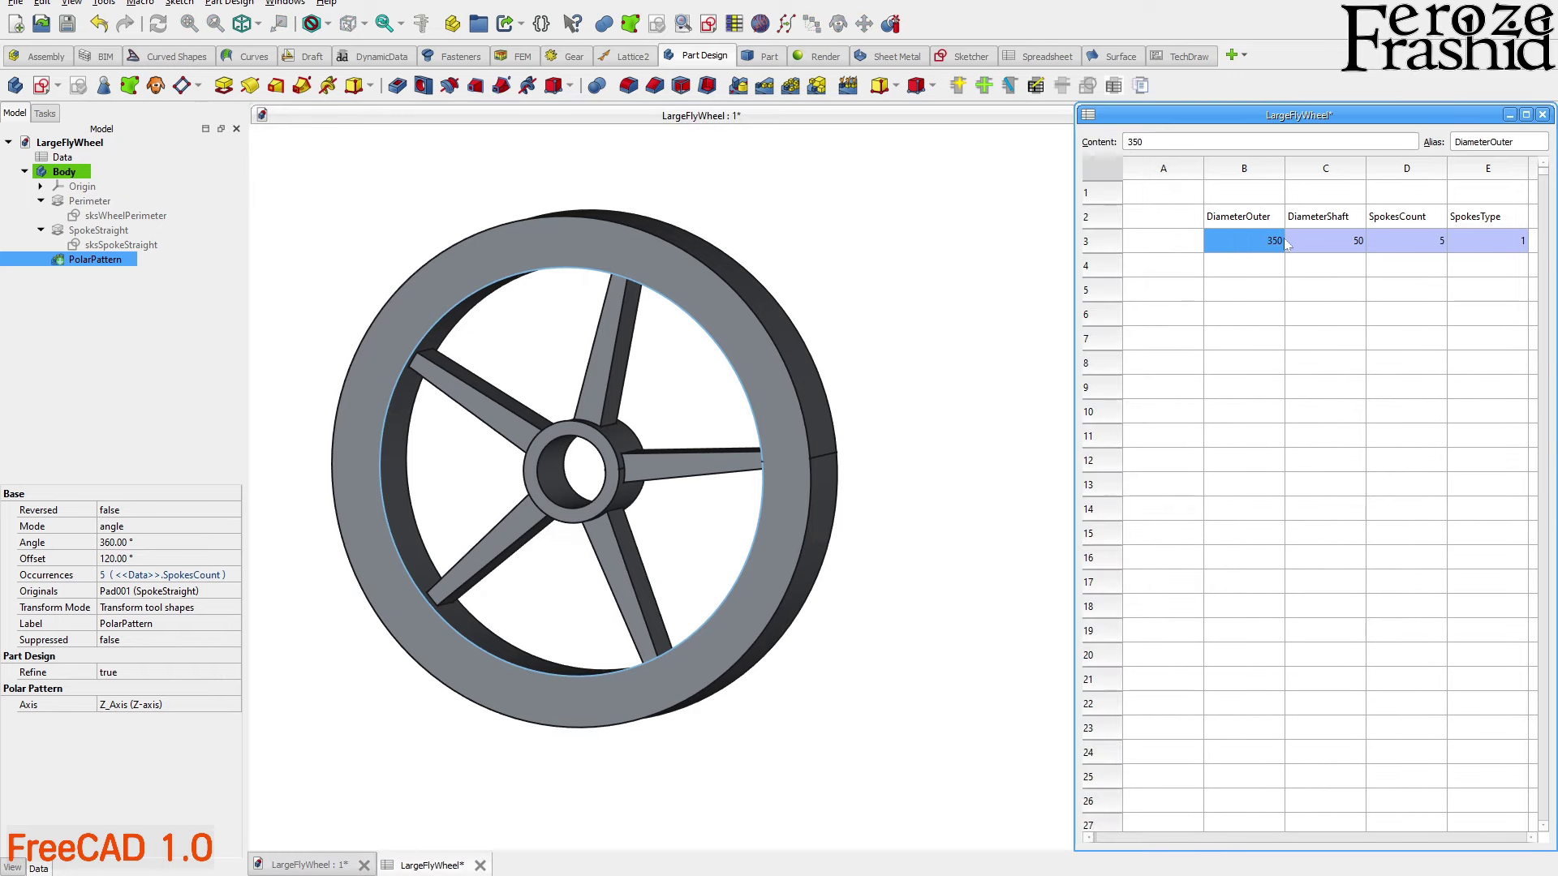
type("700")
key("Return")
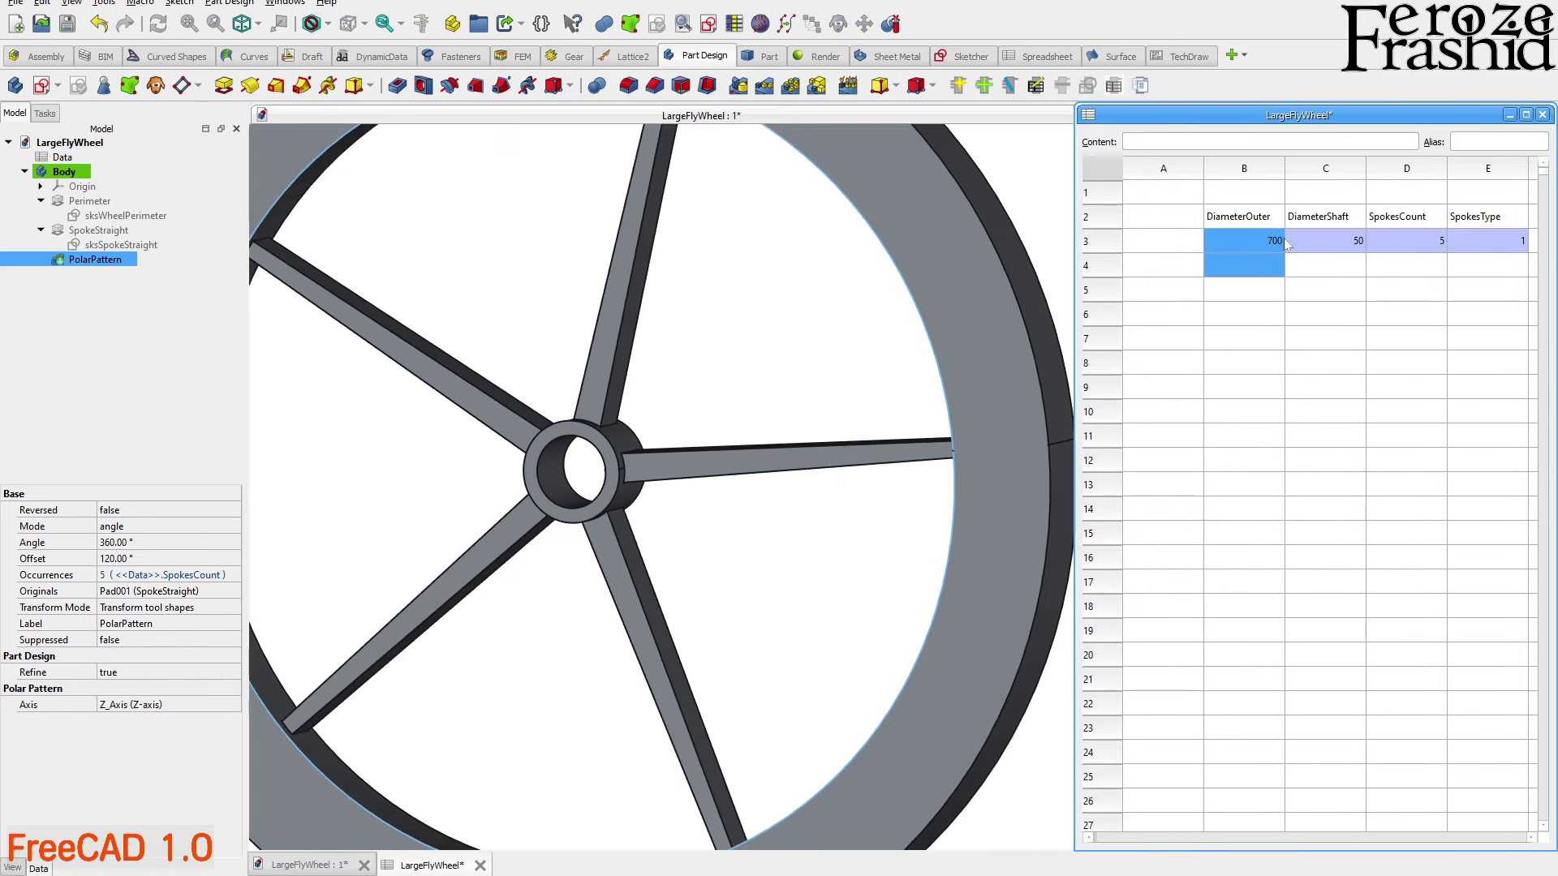
left_click(1418, 242)
type("8")
key("Return")
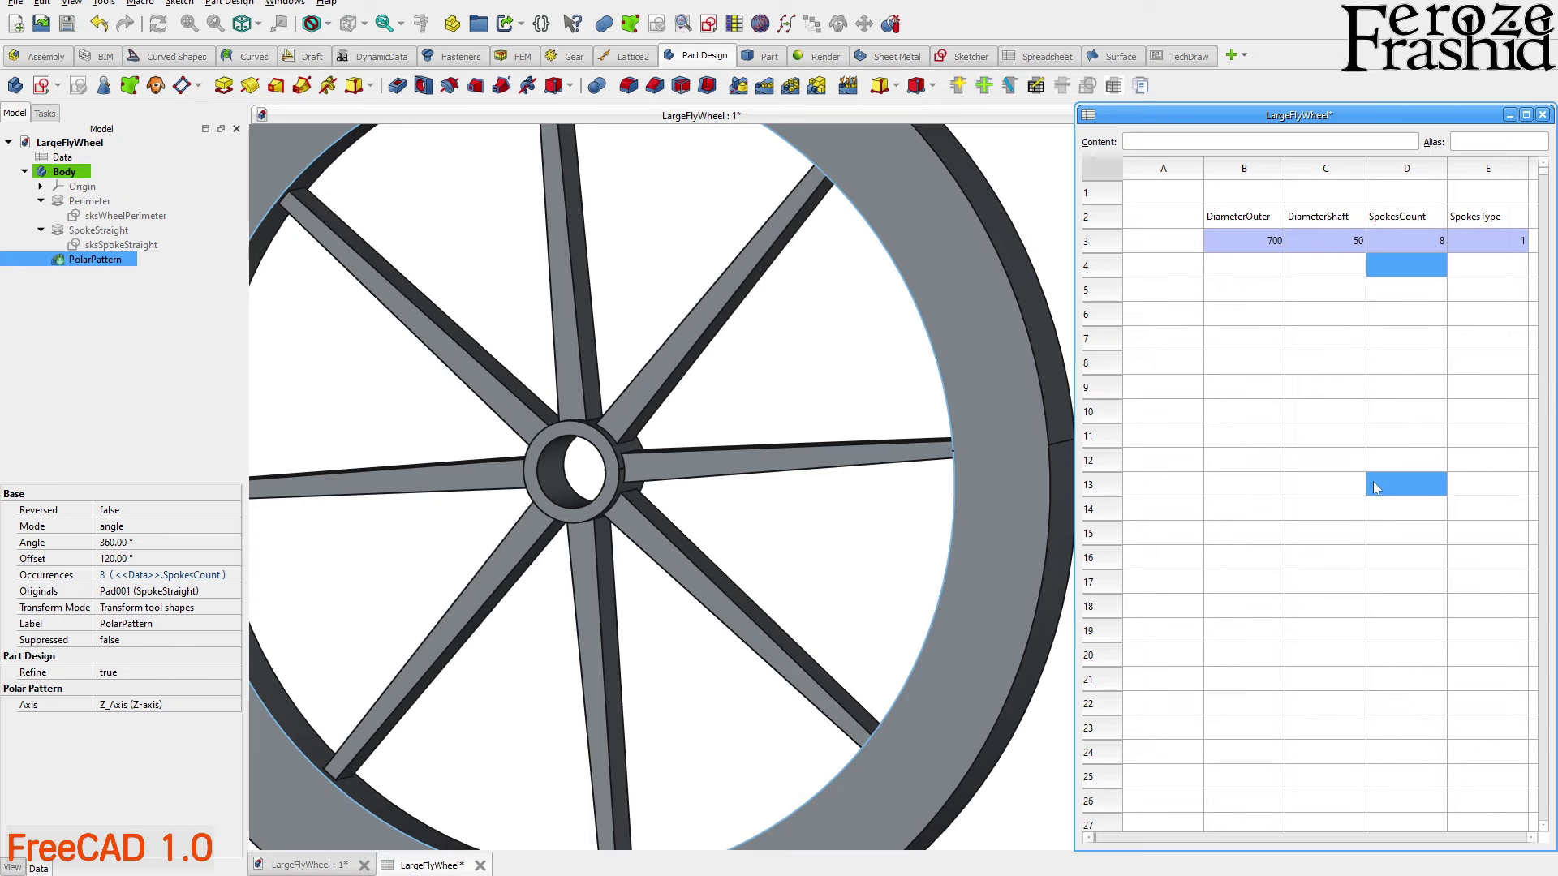
left_click(1300, 489)
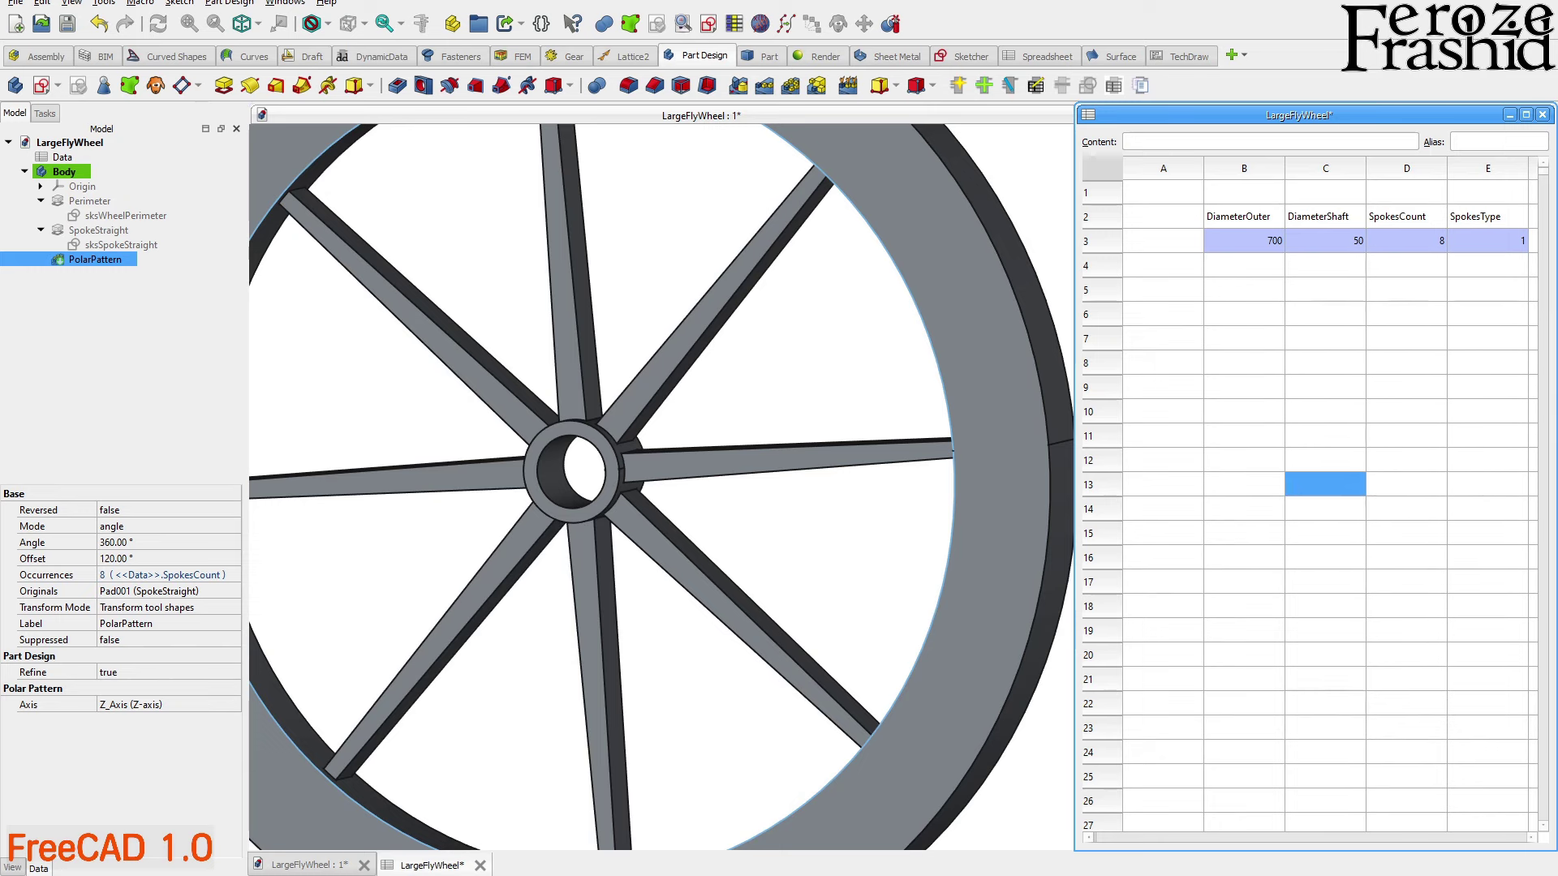
scroll(406, 306, "down", 3)
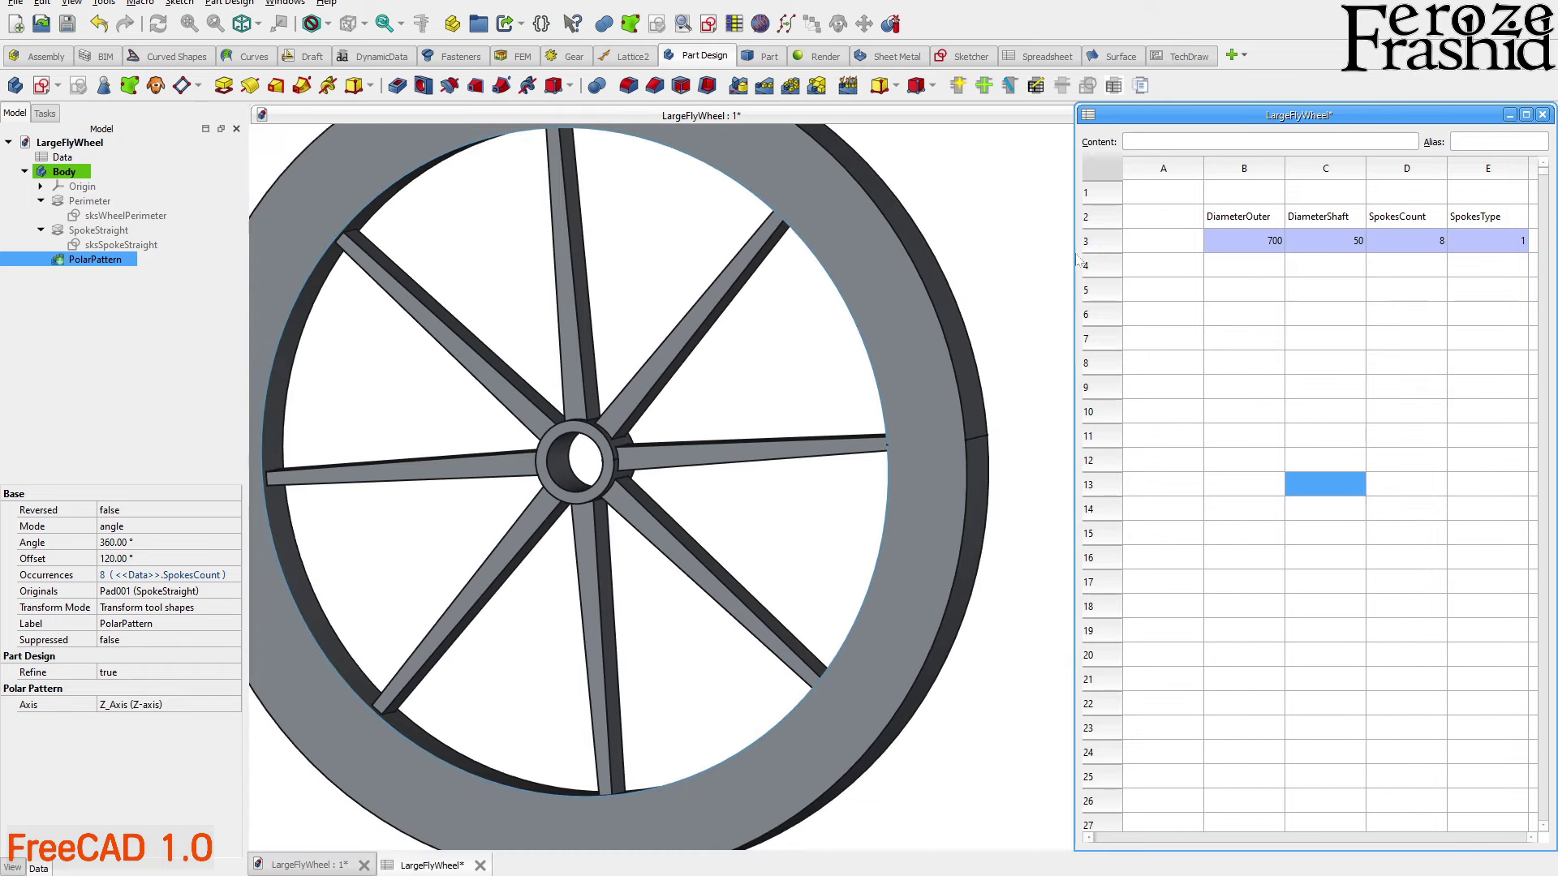
Widen the spreadsheet window and enter the configuration names S, M, L and XL in cells A4 to A7
left_click(1136, 288)
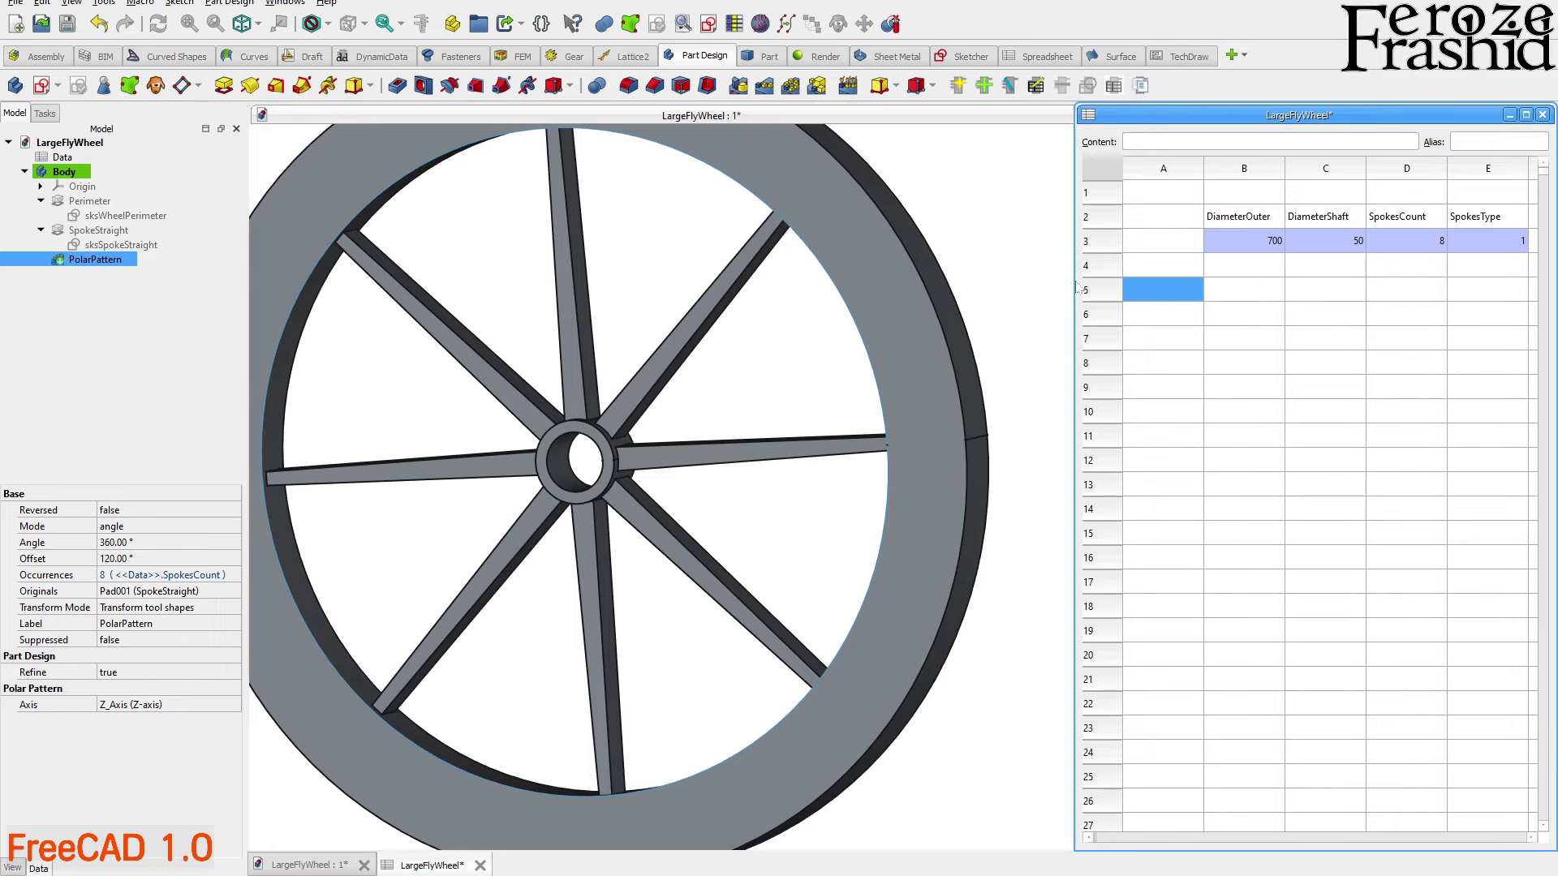
left_click_drag(1076, 288, 804, 290)
left_click(964, 310)
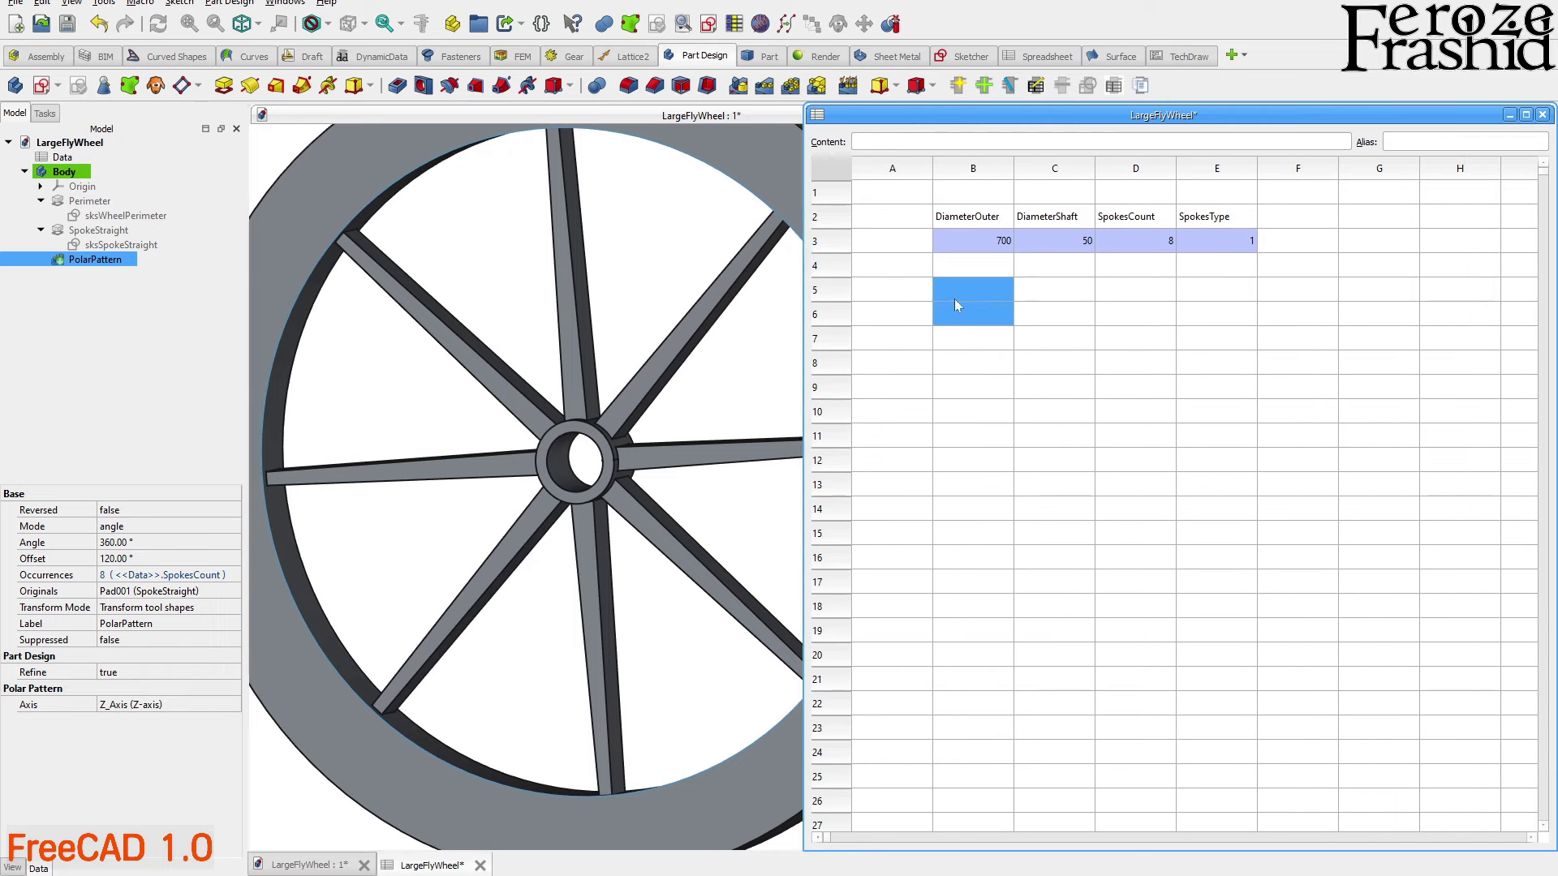
left_click(910, 269)
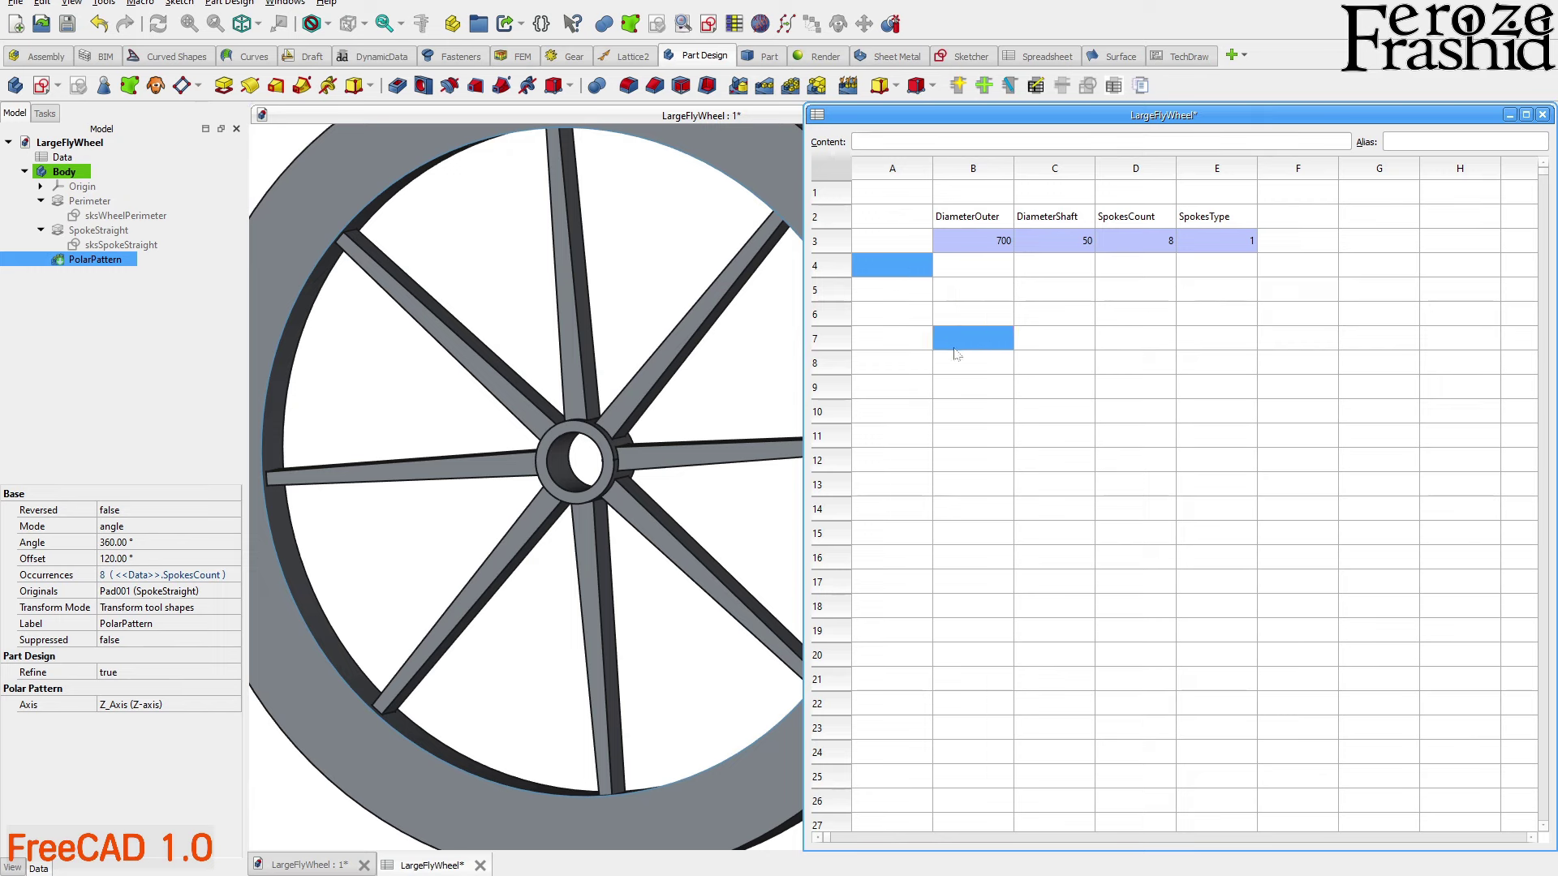
type("S")
key("Return")
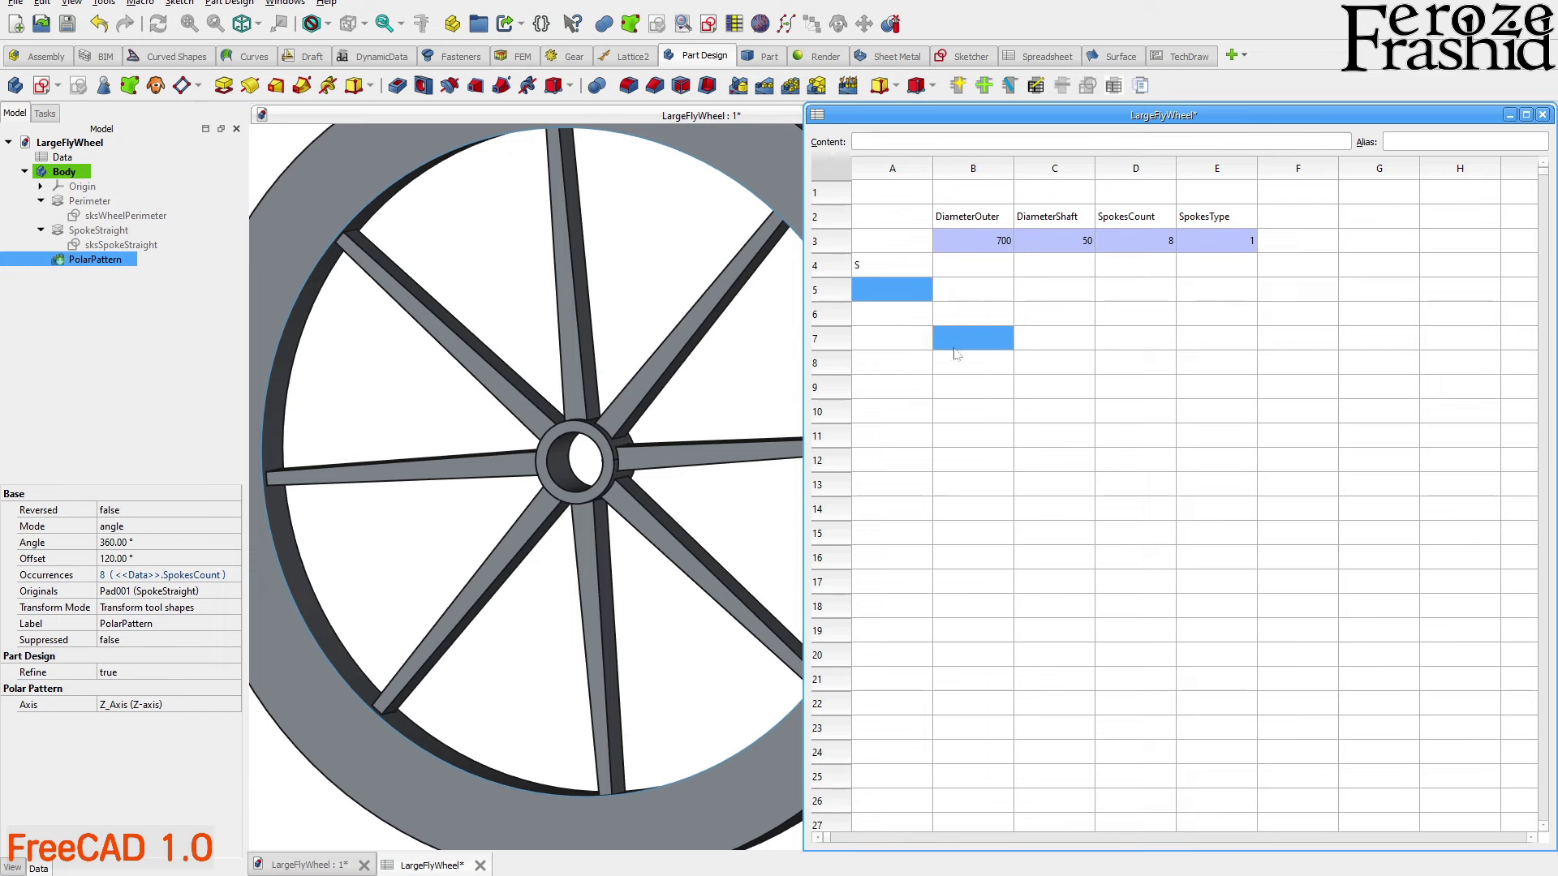
type("M")
key("Return")
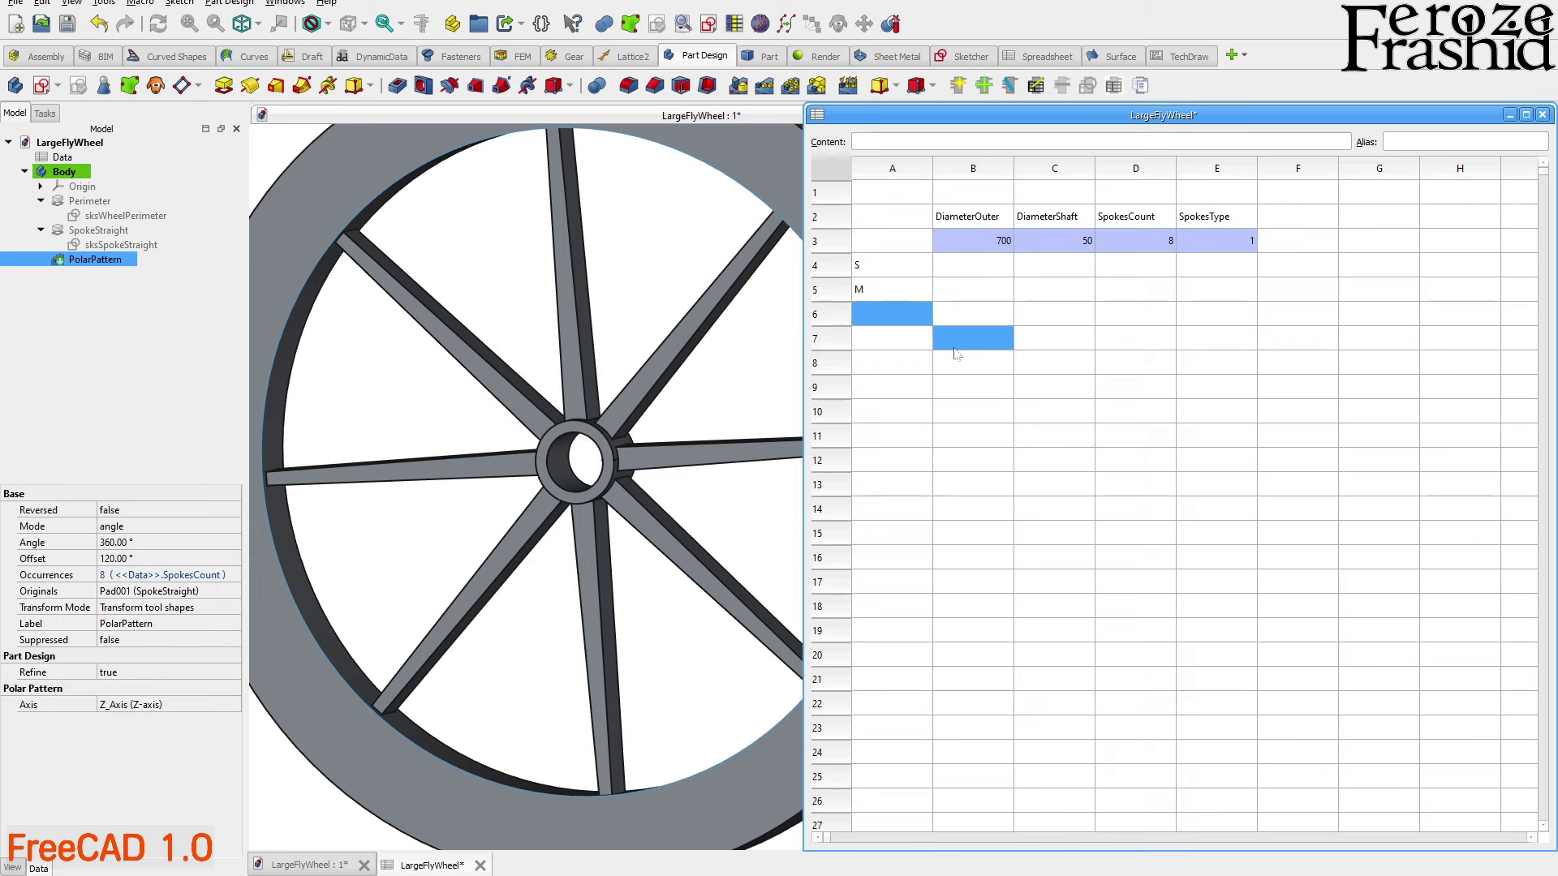
type("L")
key("Return")
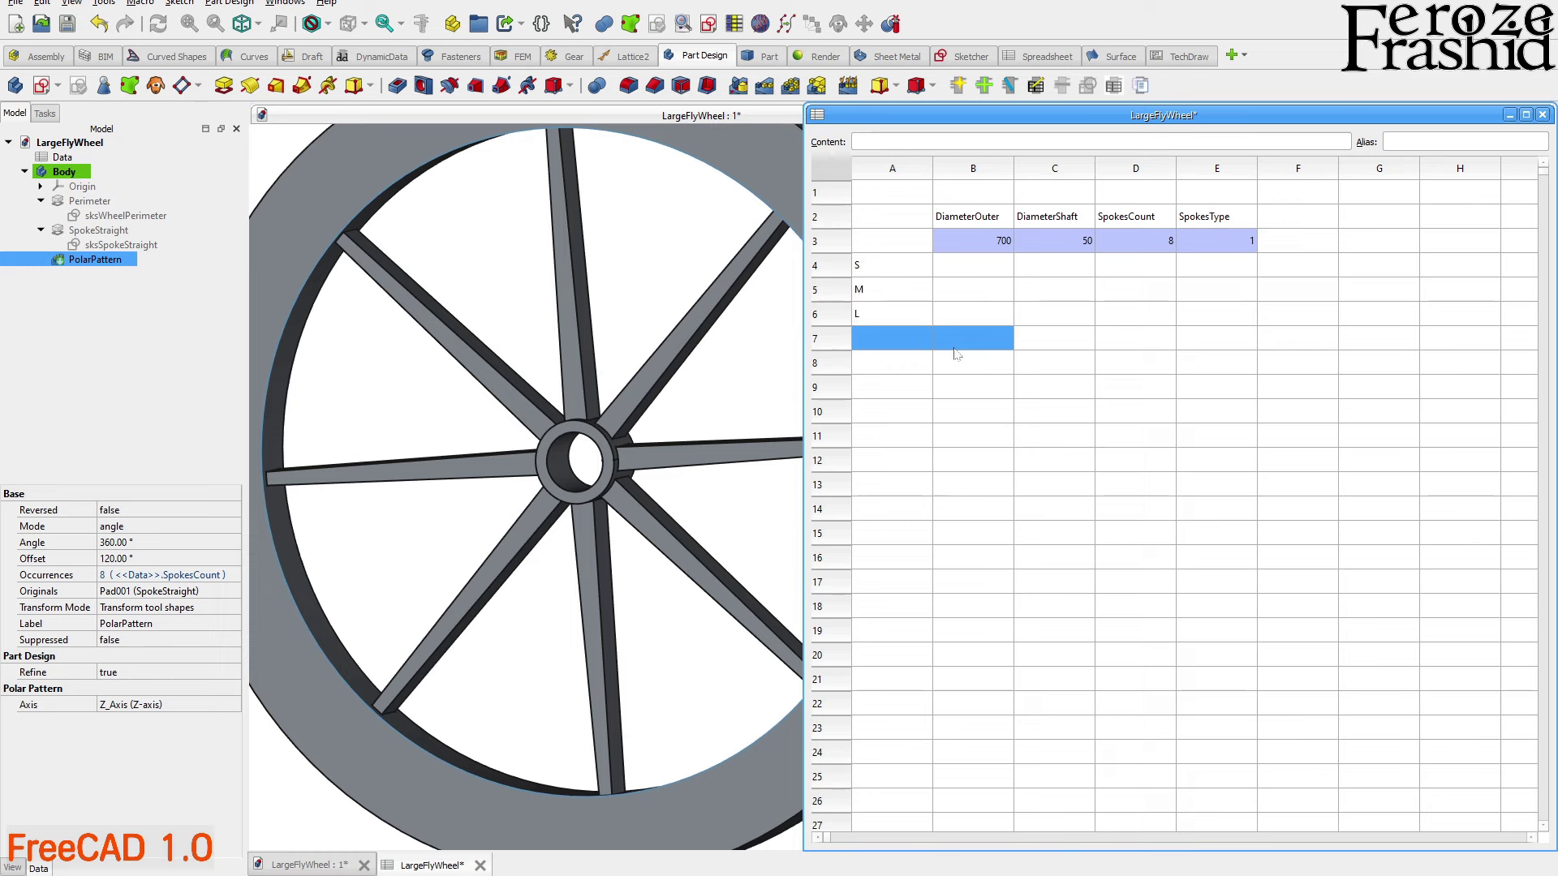
type("XL")
key("Return")
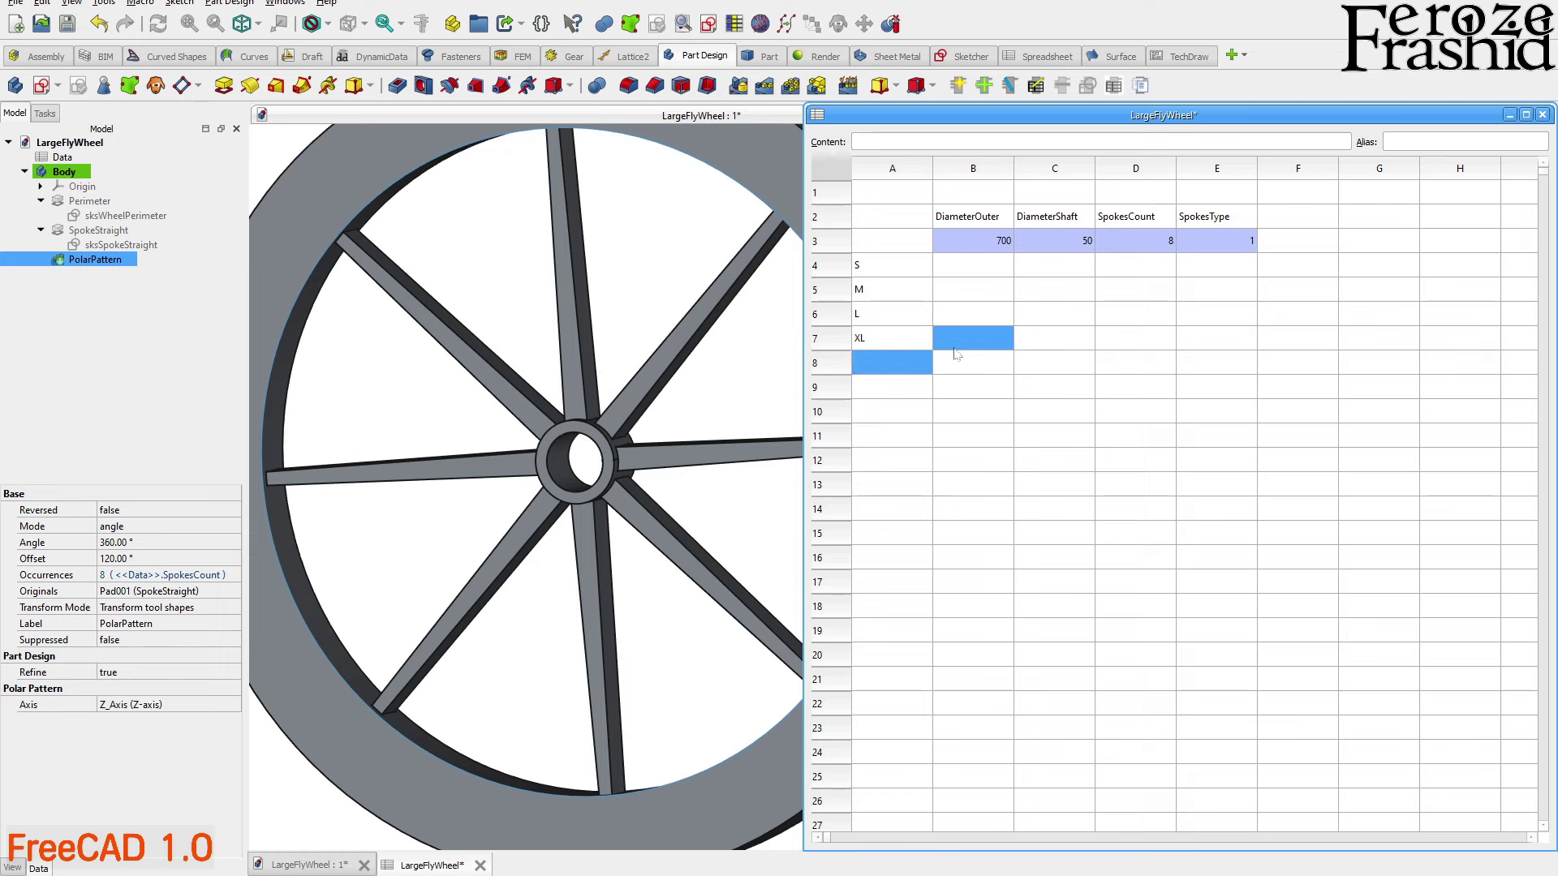
Fill rows S to XL with DiameterOuter 250, 350, 500, 700, DiameterShaft 30, 30, 35, 50 and SpokesCount 4, 6, 8, 10
key("Up")
key("Up")
key("Up")
key("Up")
key("Right")
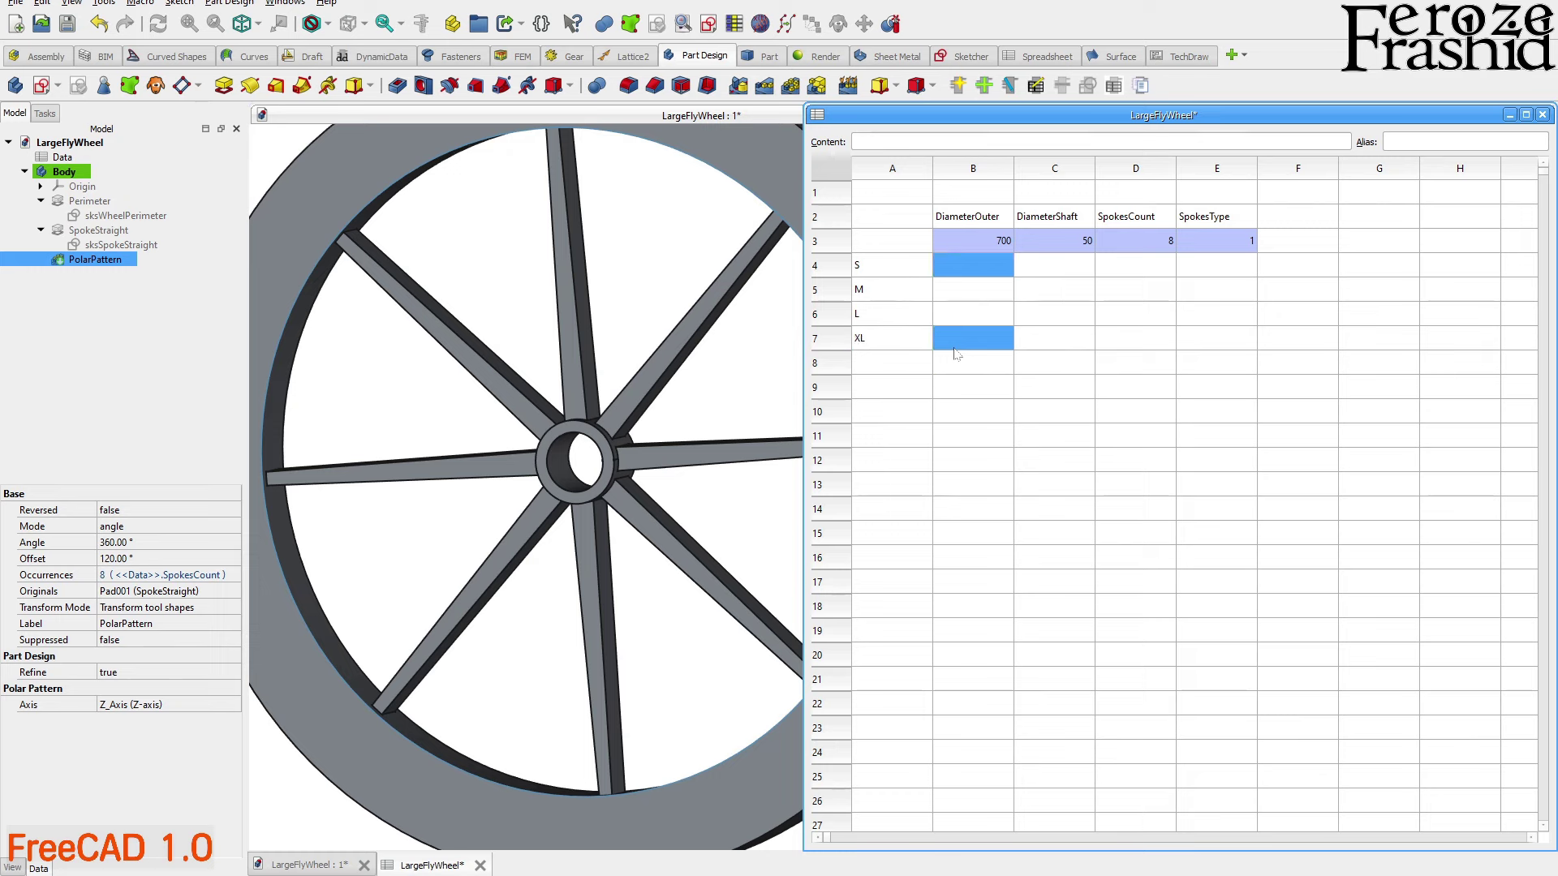
type("250")
key("Return")
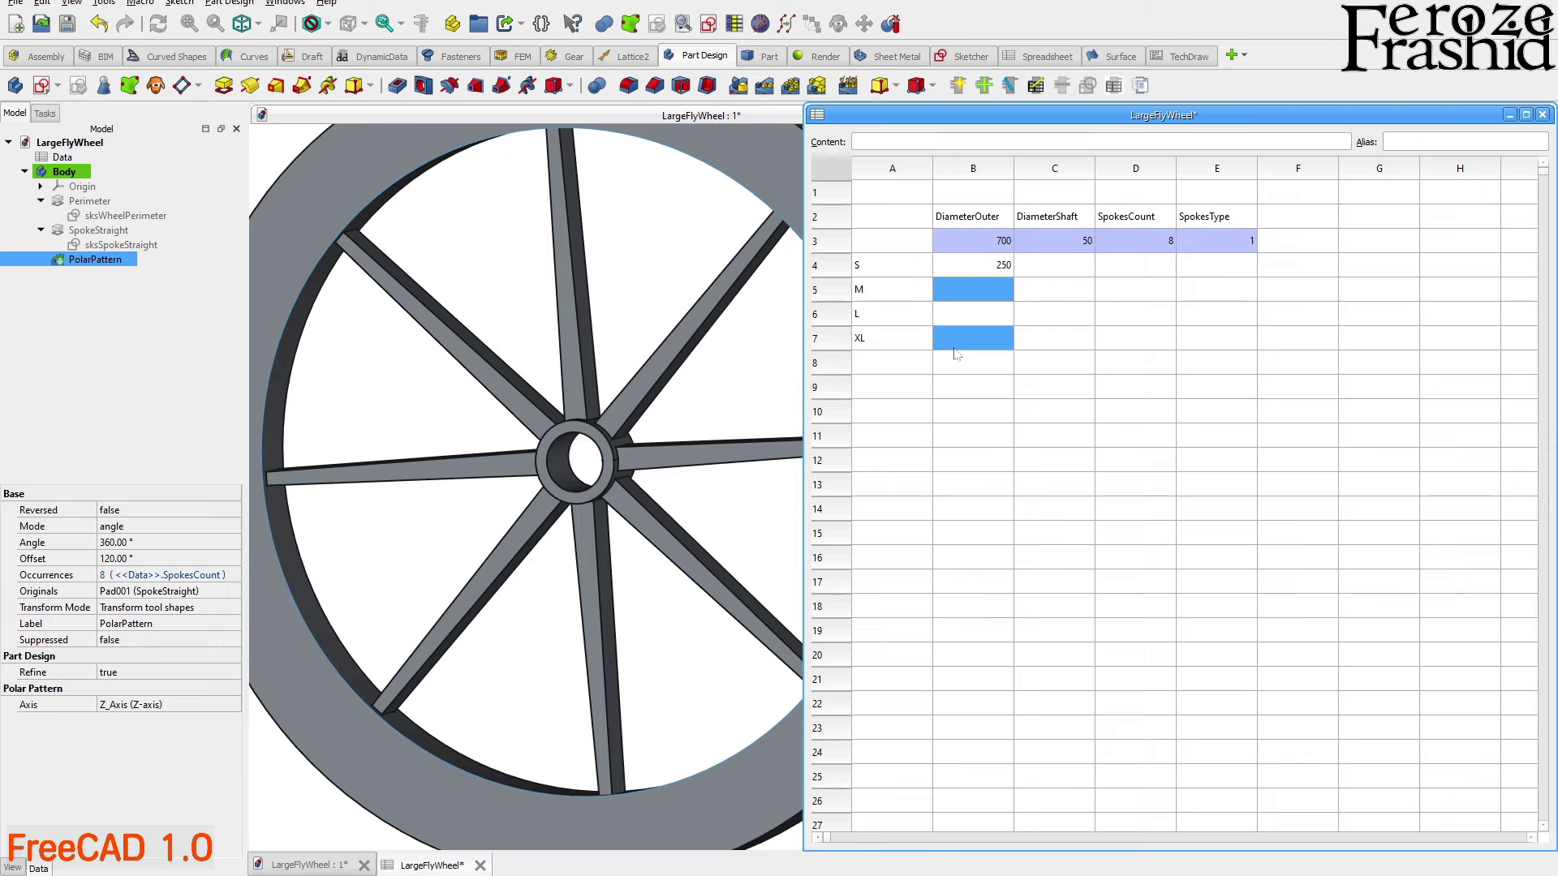
type("3")
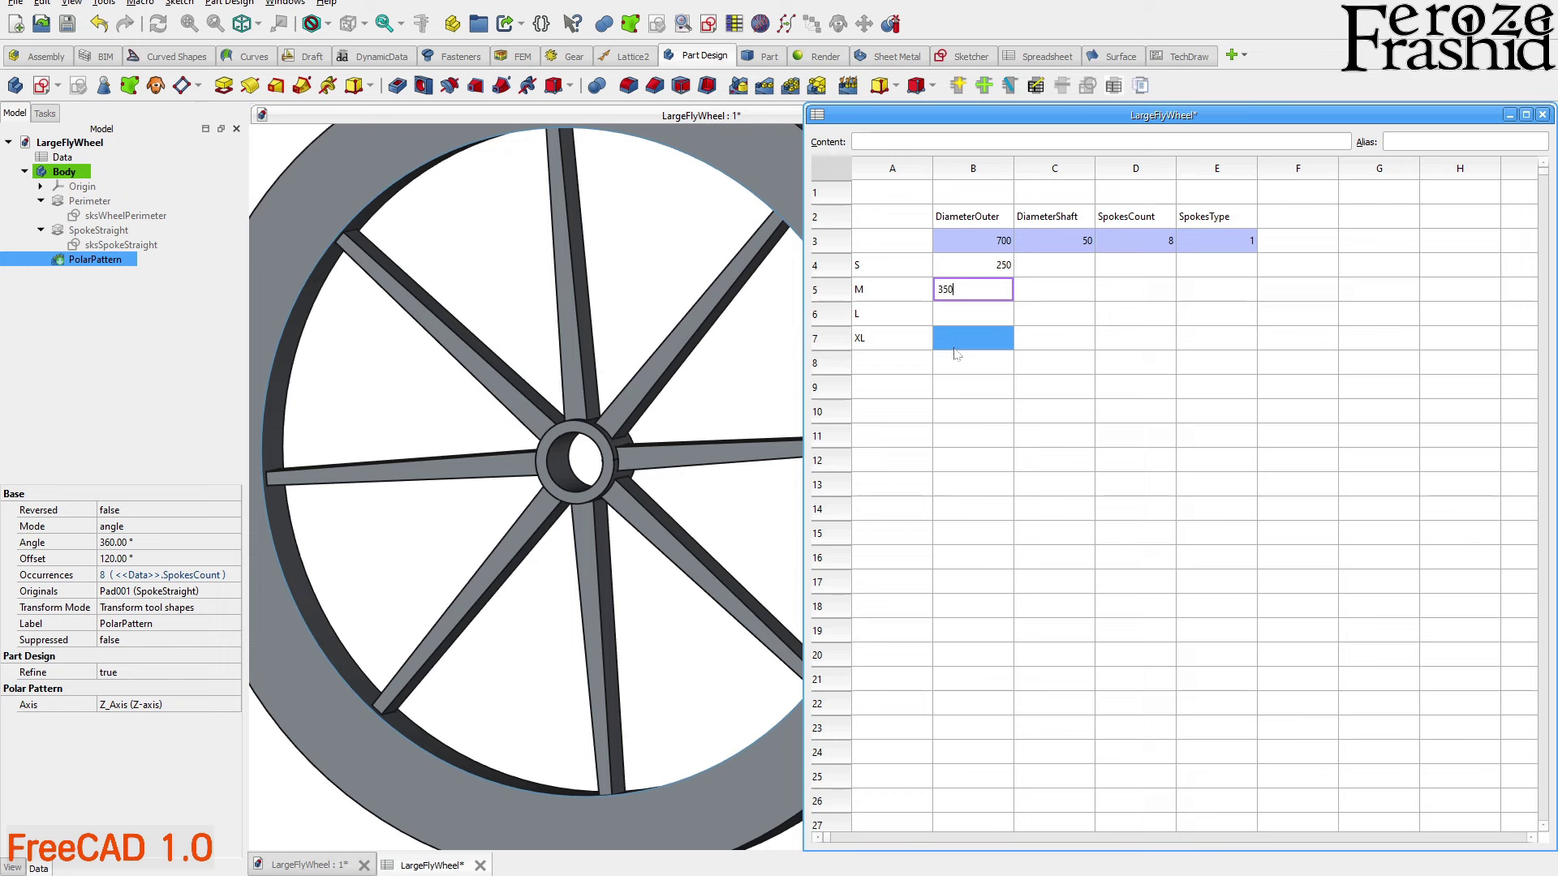
type("50")
key("Return")
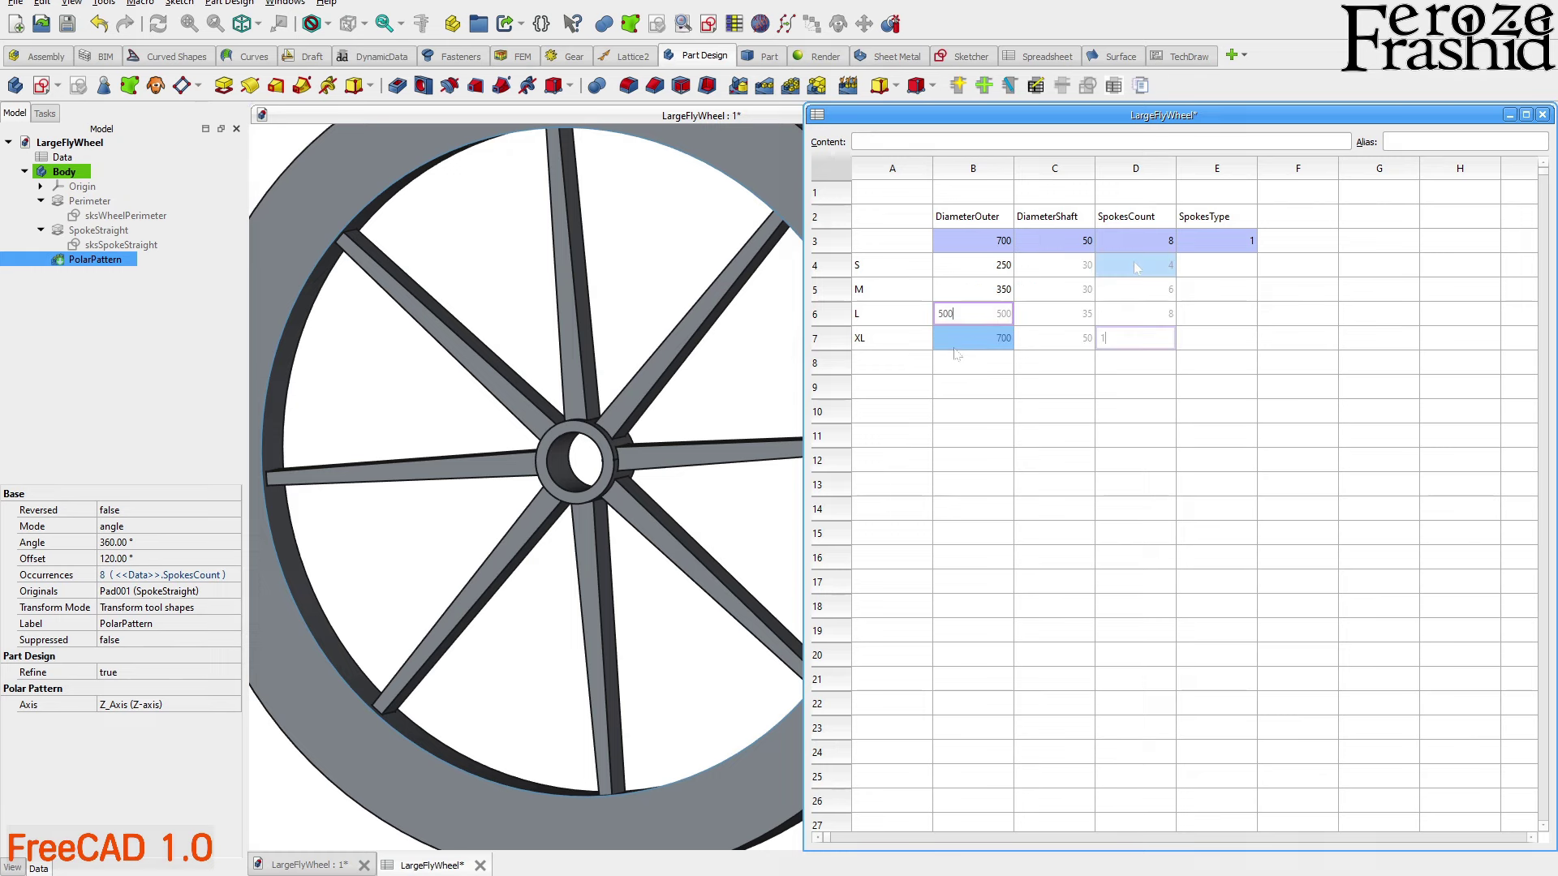
key("Return")
left_click(1169, 290)
Move the SpokesType header and its value cell out of the configuration columns to F10:F11
left_click(1217, 265)
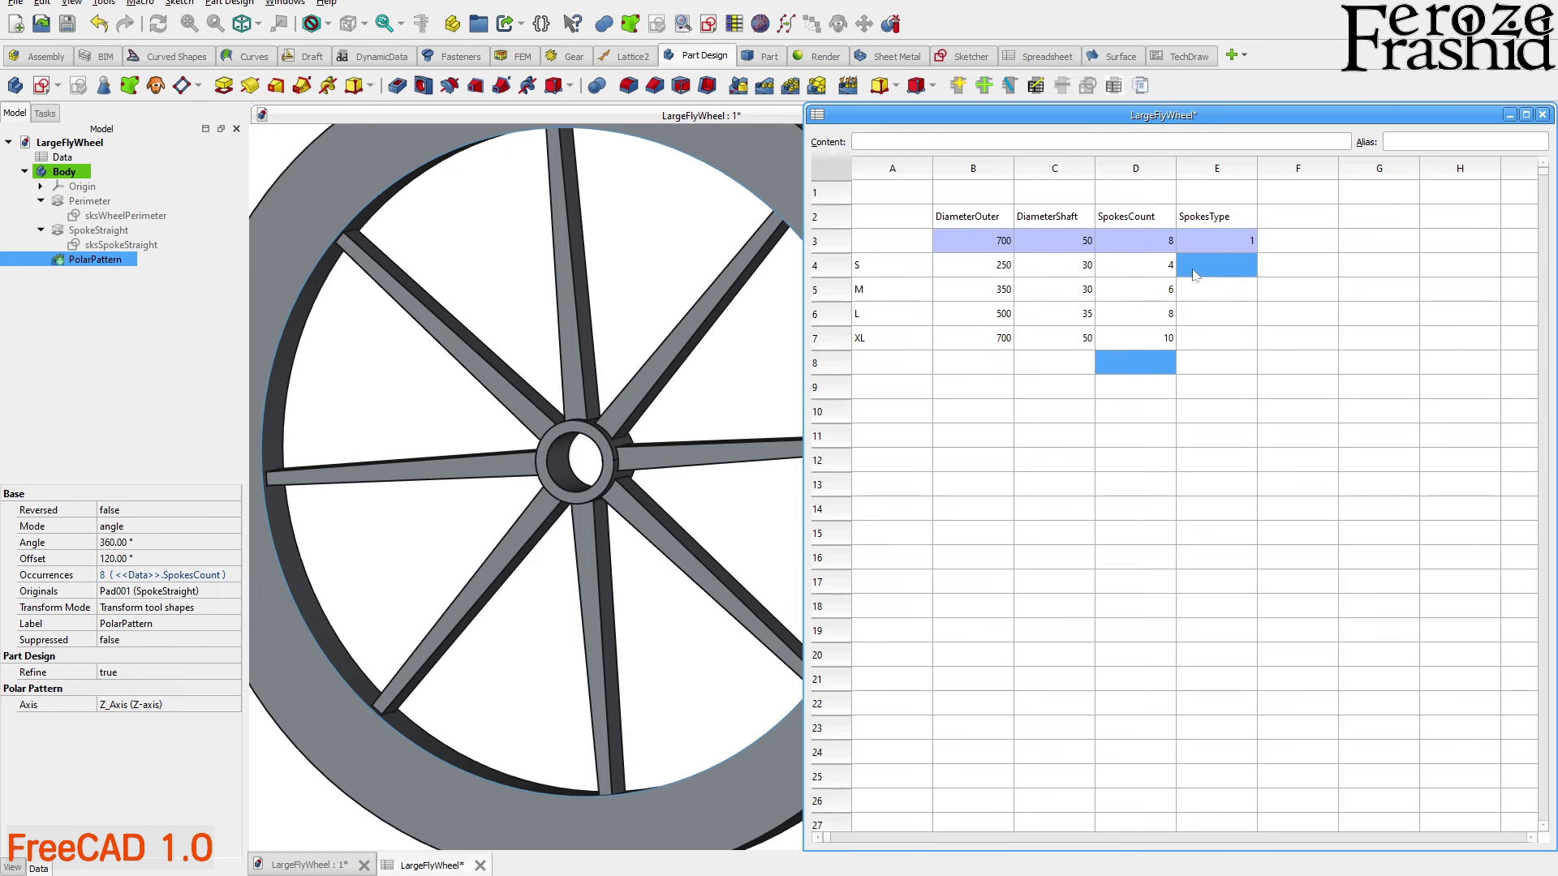
left_click(1228, 243)
left_click_drag(1228, 247, 1232, 220)
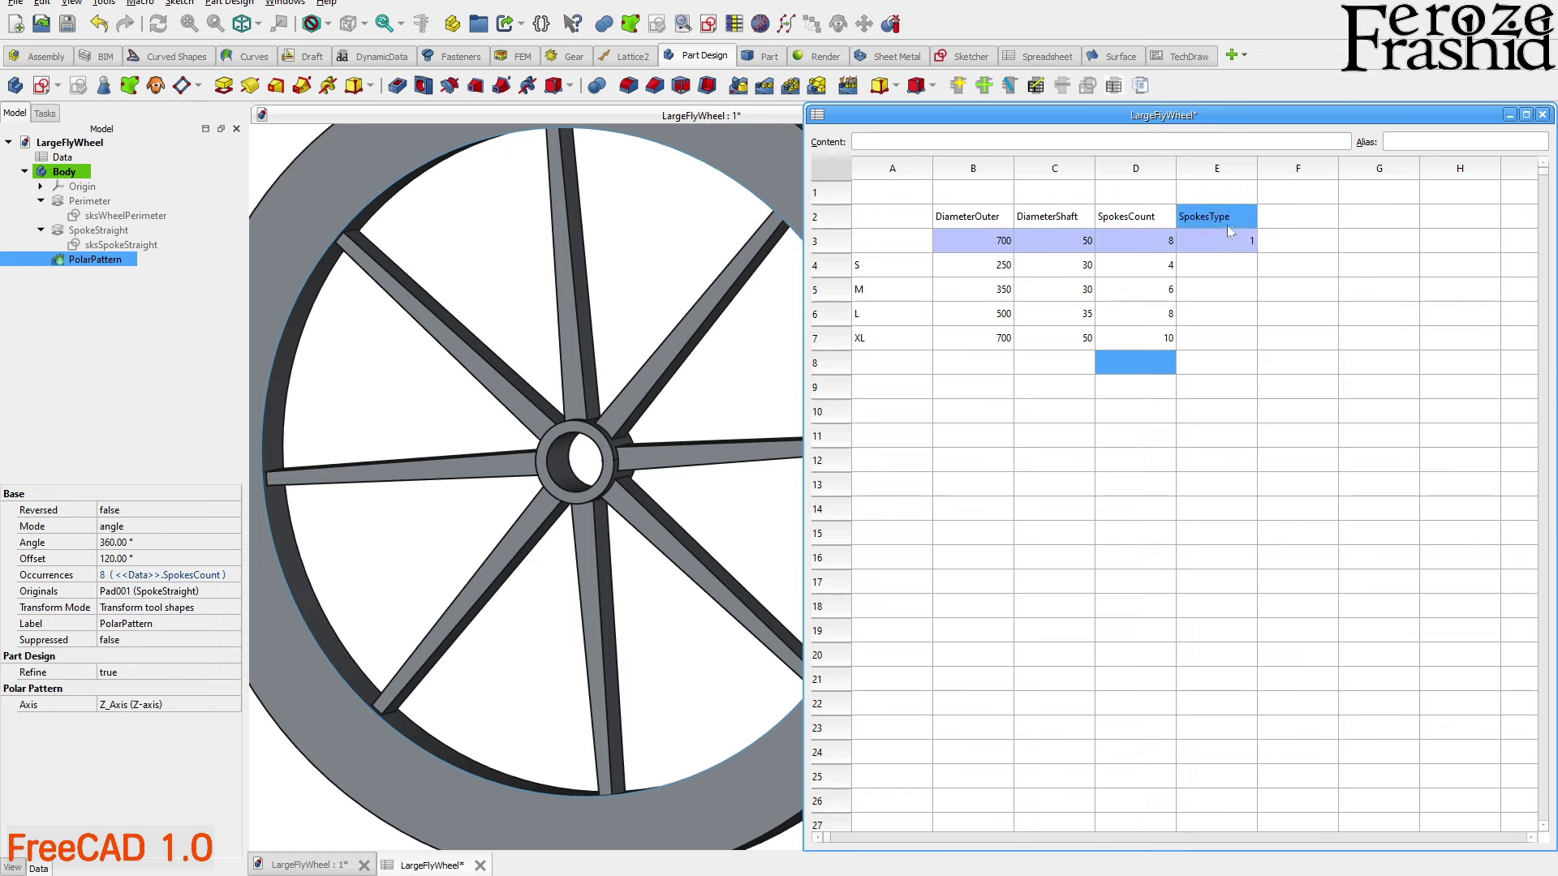
key("ctrl+c")
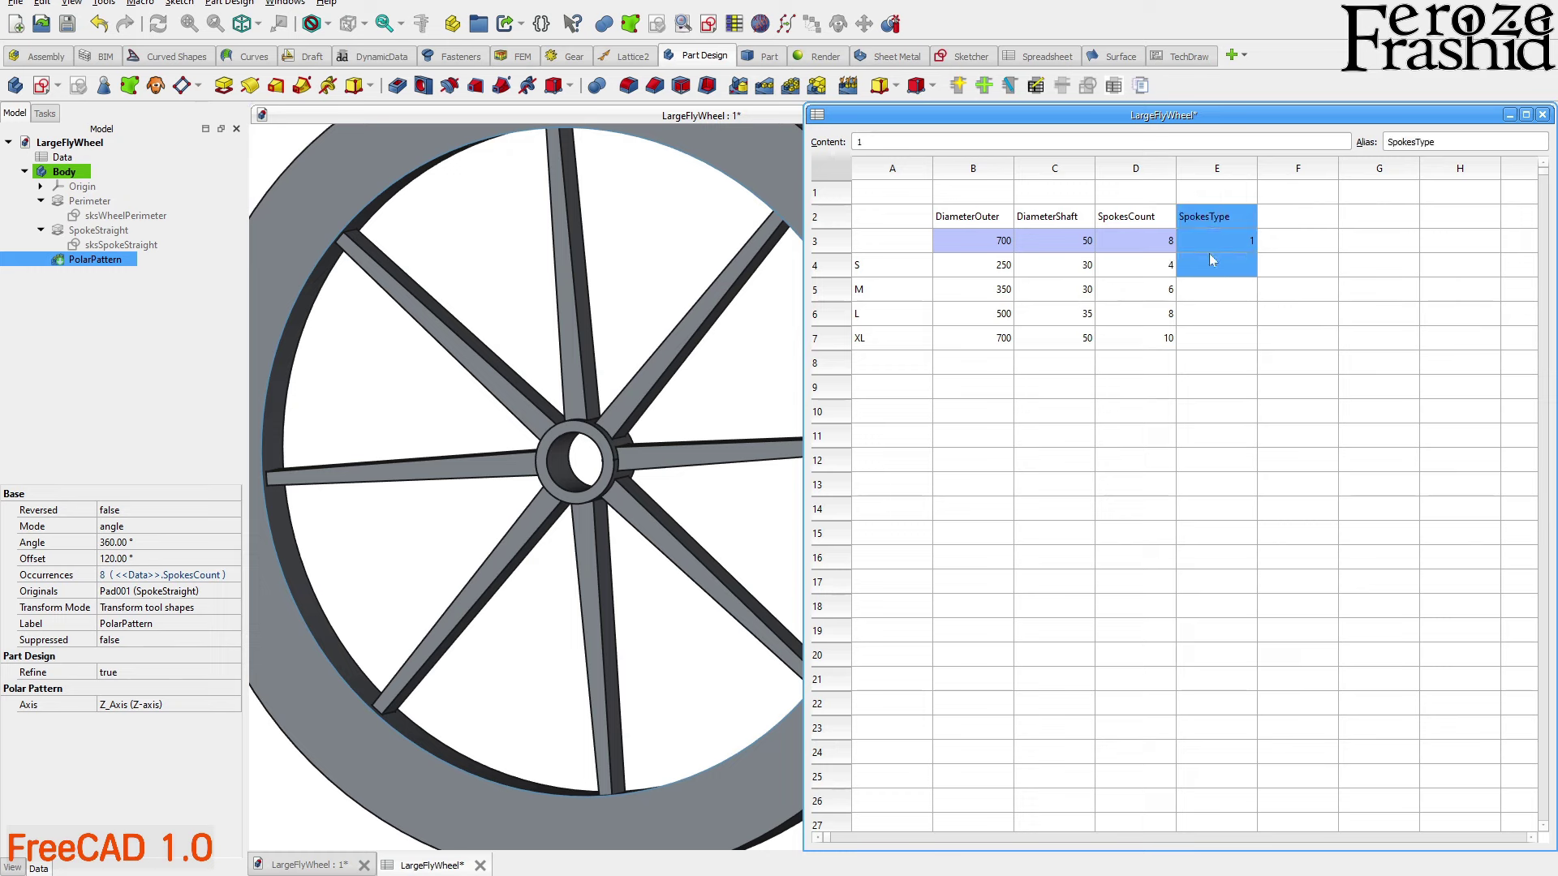
left_click(1335, 415)
key("ctrl+v")
left_click(1333, 462)
left_click(1136, 412)
left_click_drag(962, 217, 1107, 341)
left_click(1102, 416)
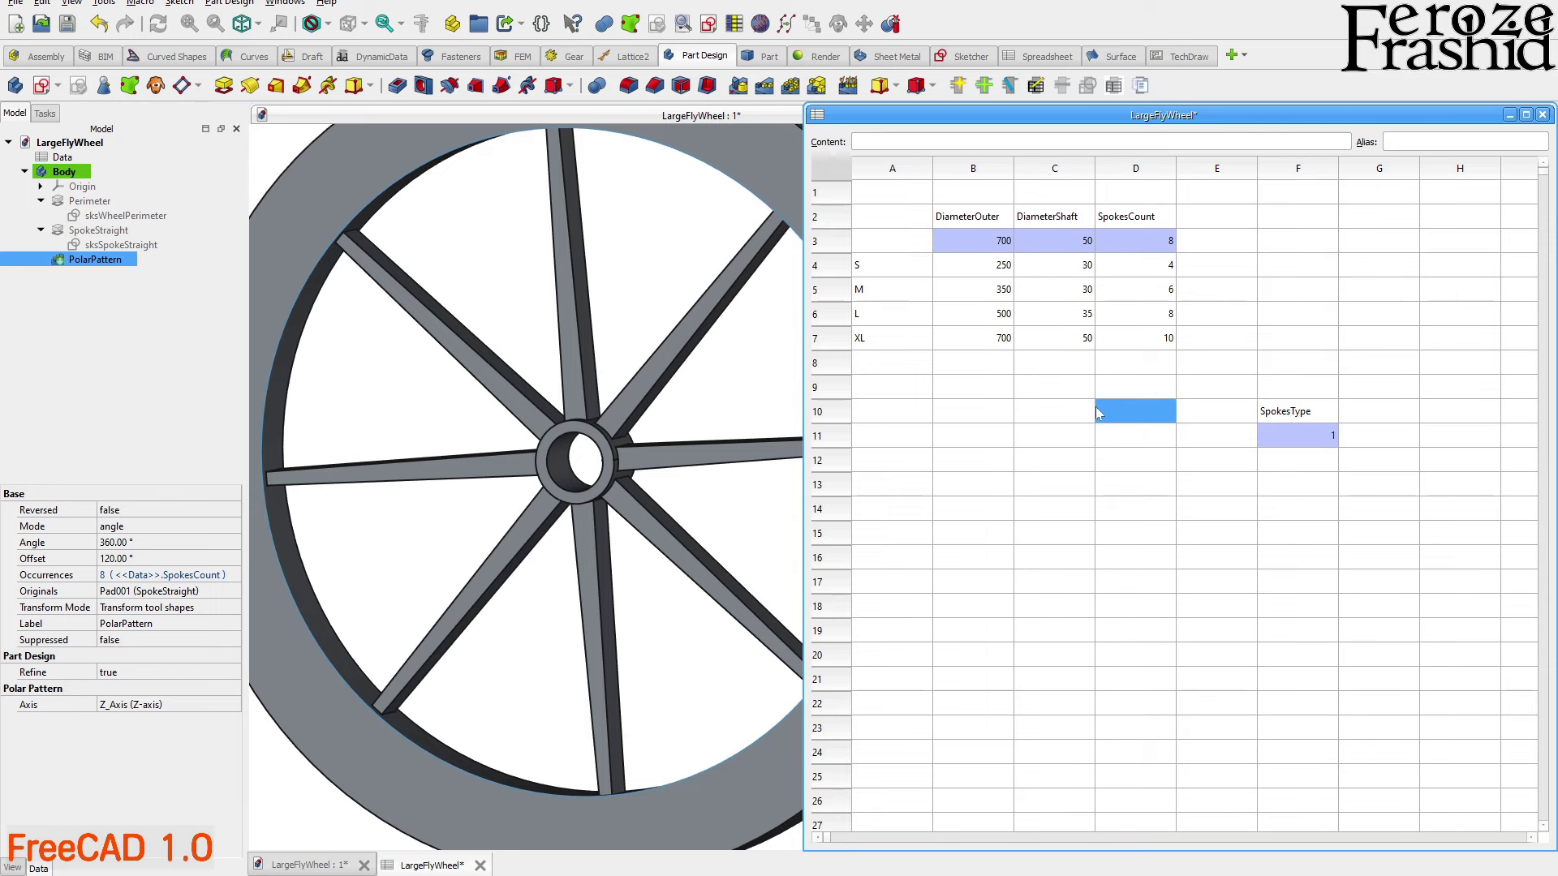
left_click(892, 387)
left_click(961, 396)
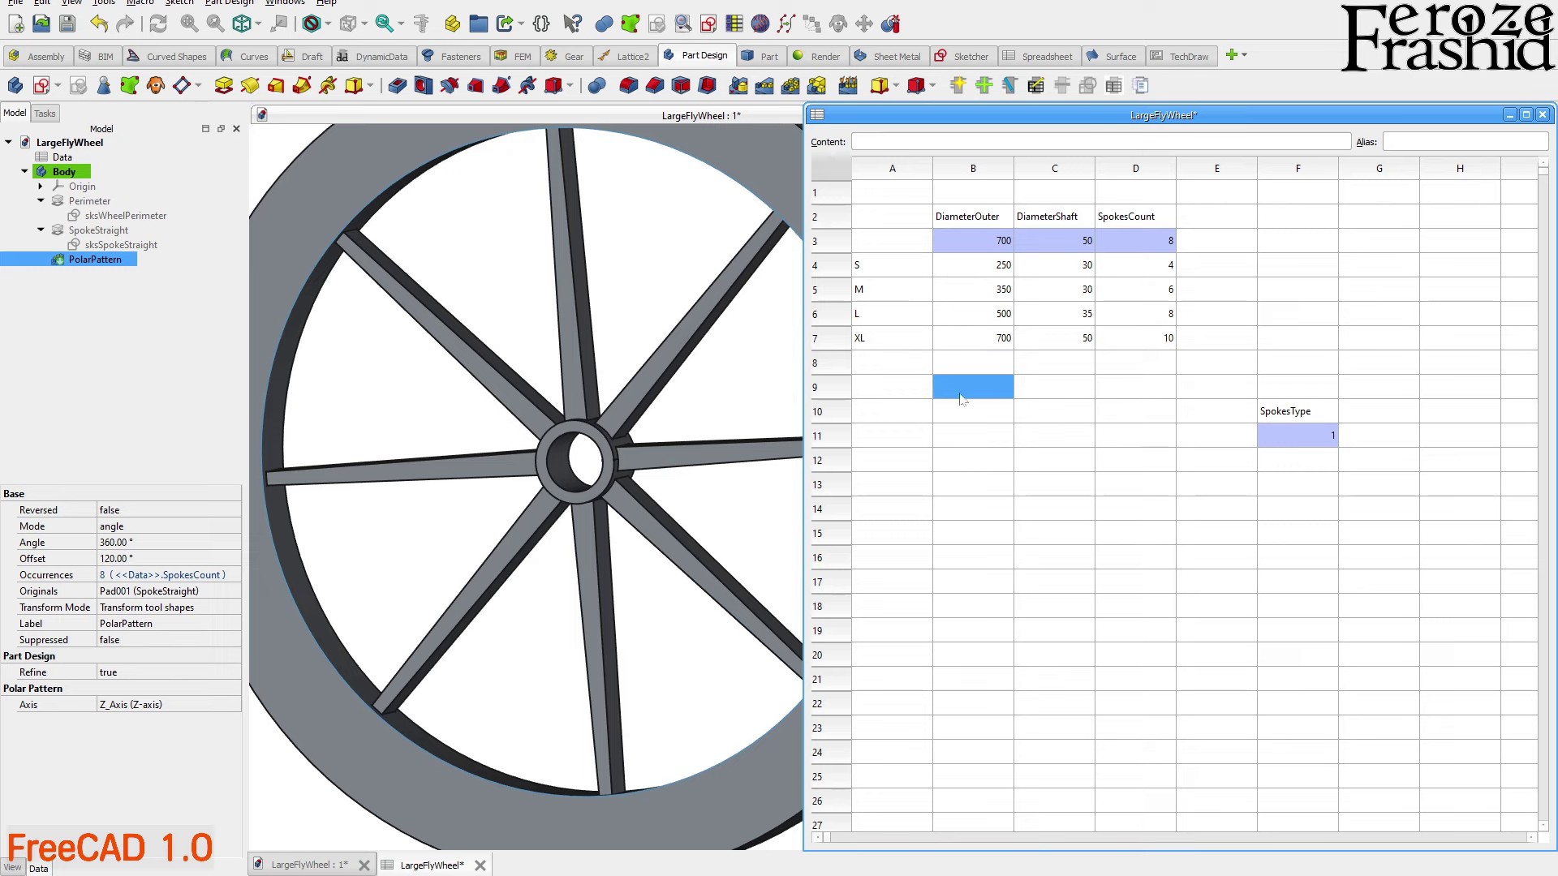
left_click_drag(961, 397, 906, 252)
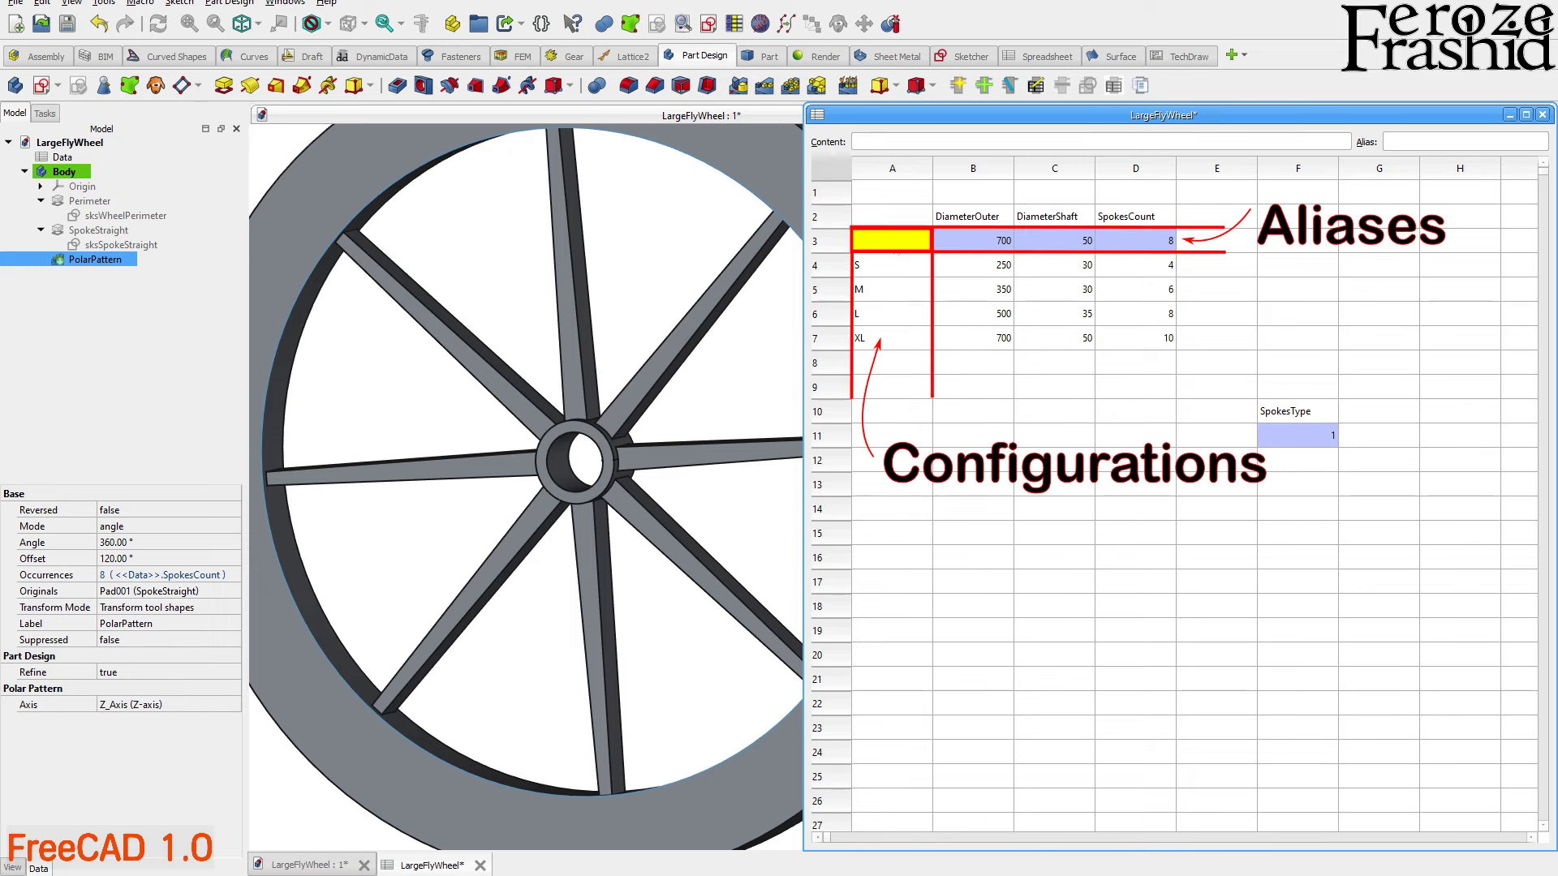
right_click(887, 245)
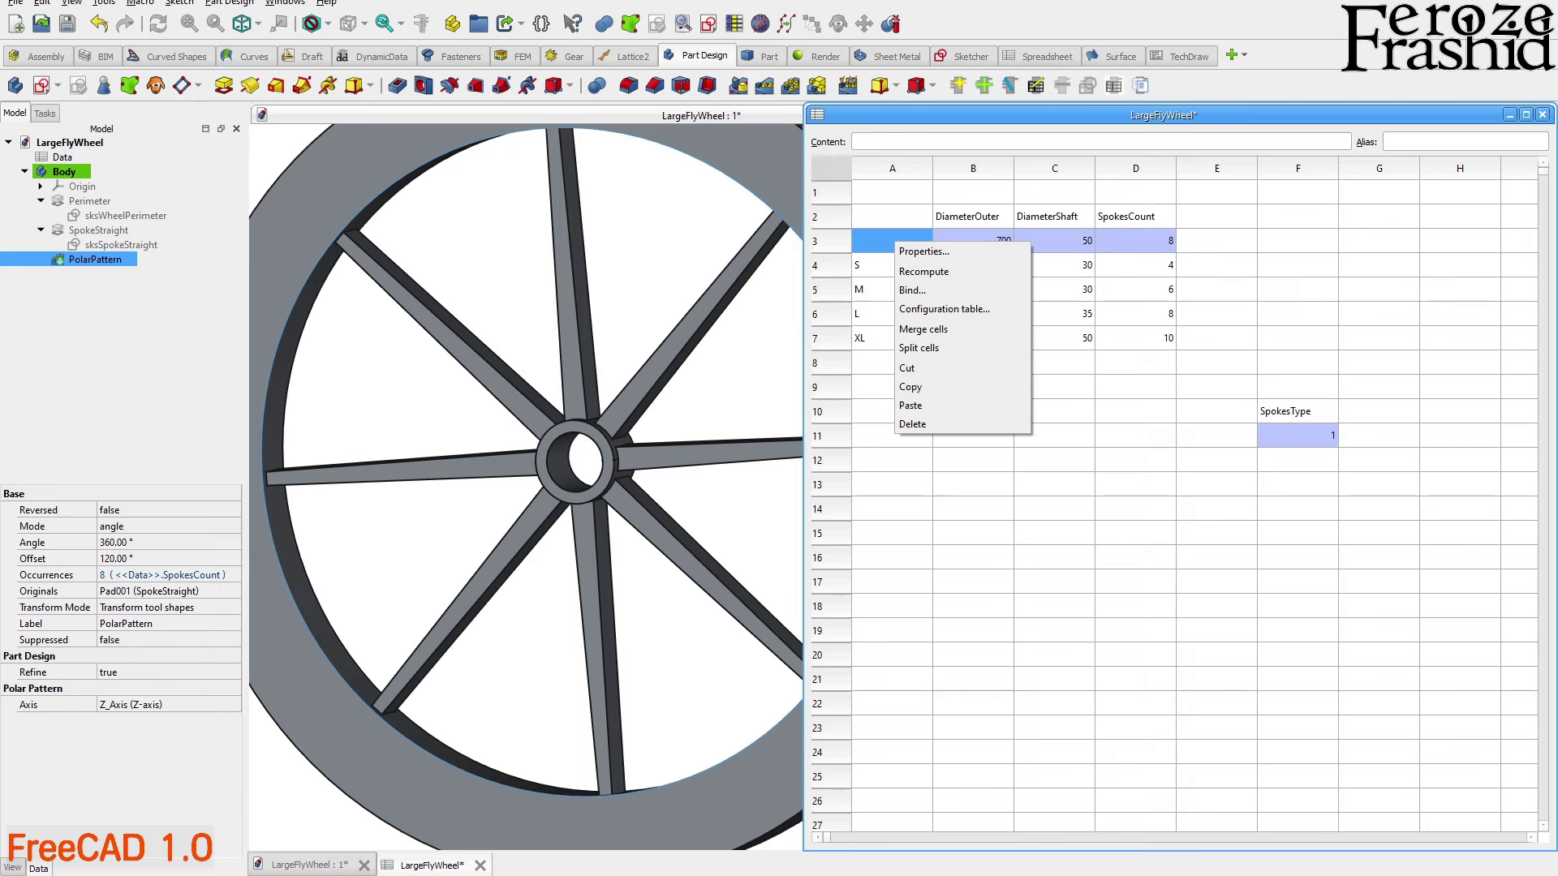
left_click(1217, 485)
Set up a configuration table from the range A3:D7 with the property Size in the group Configuration
left_click(913, 241)
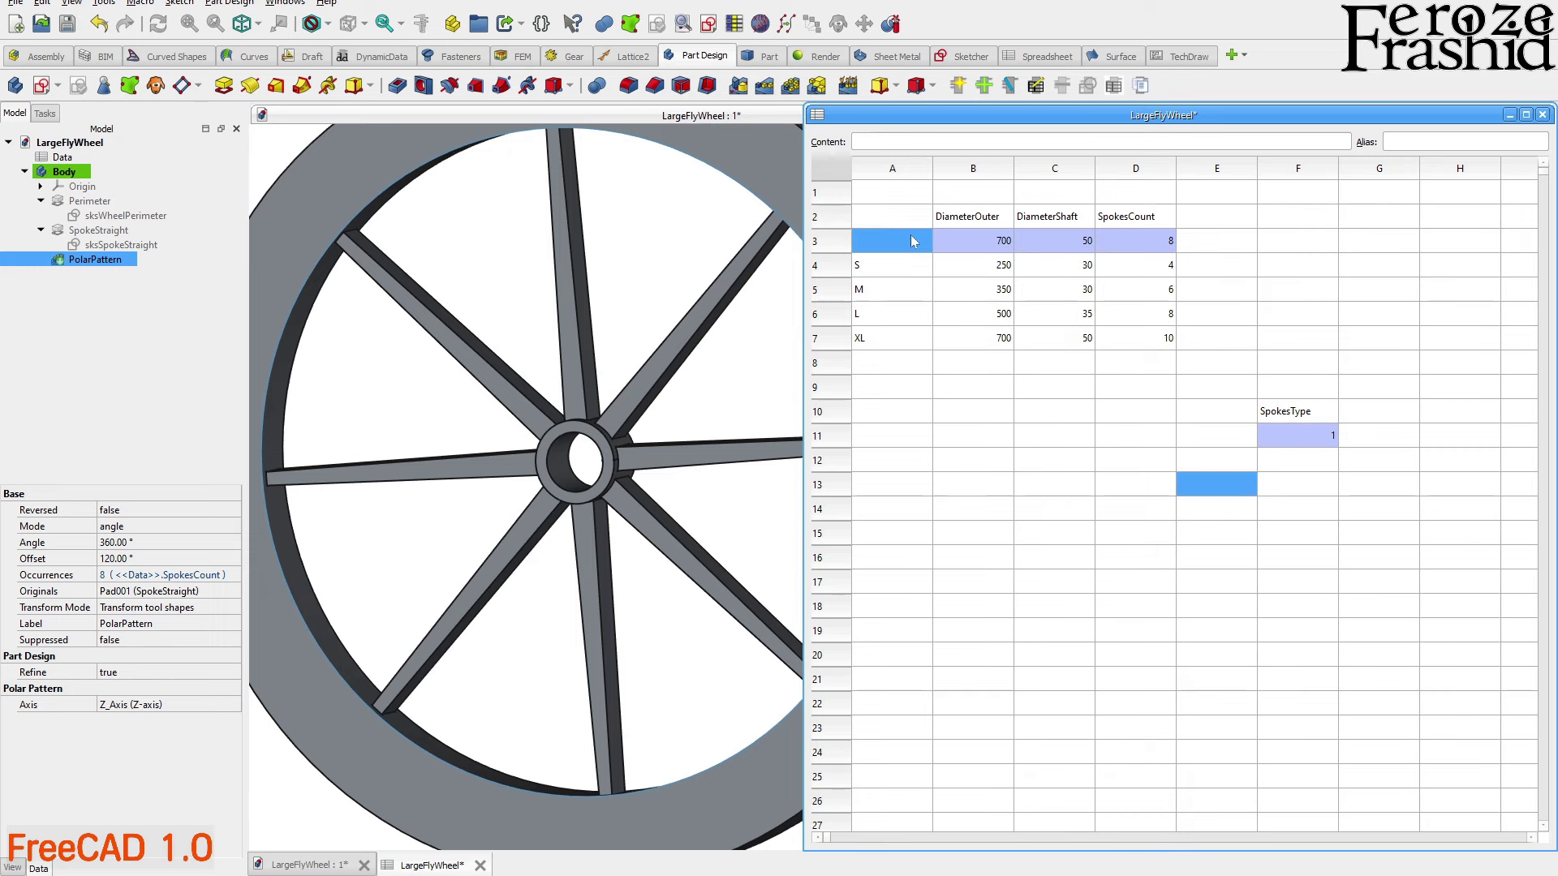
left_click_drag(911, 236, 1124, 347)
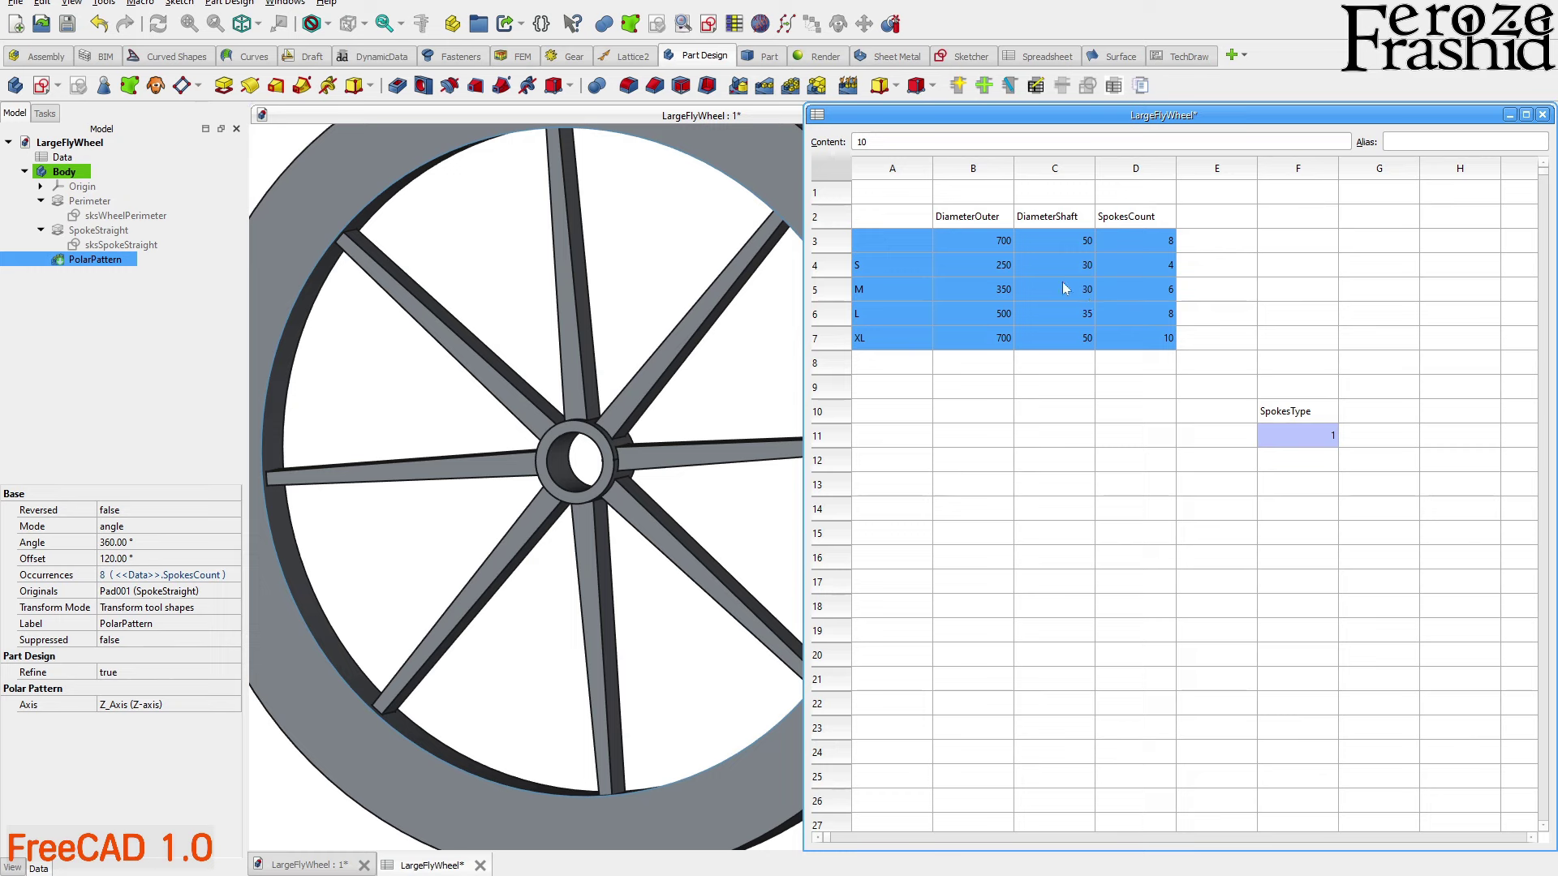
right_click(898, 240)
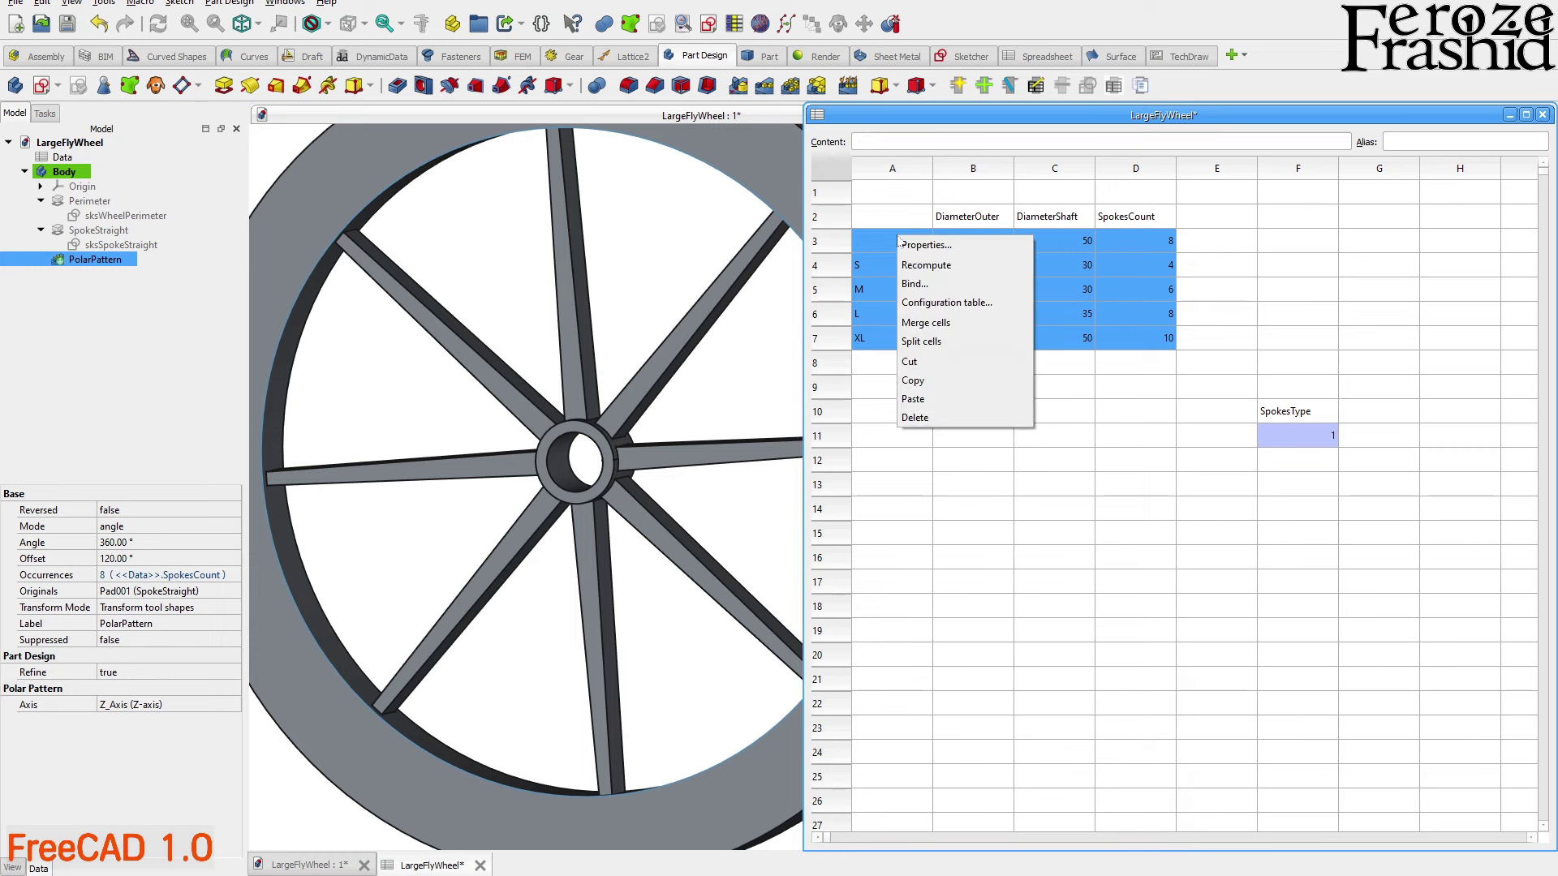
left_click(933, 303)
left_click_drag(802, 378, 640, 235)
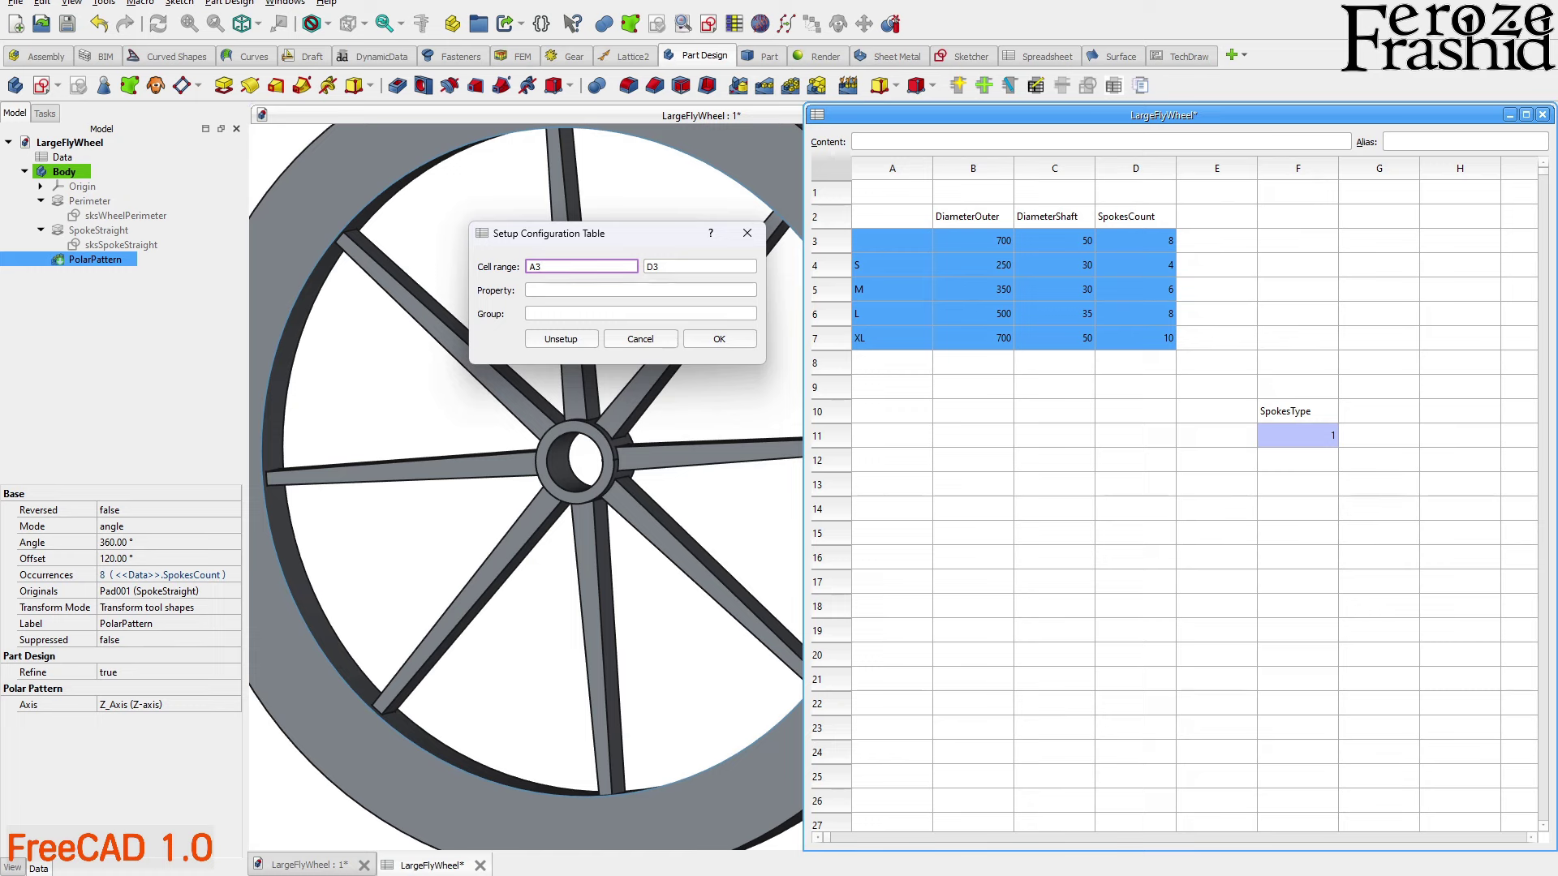
left_click(568, 291)
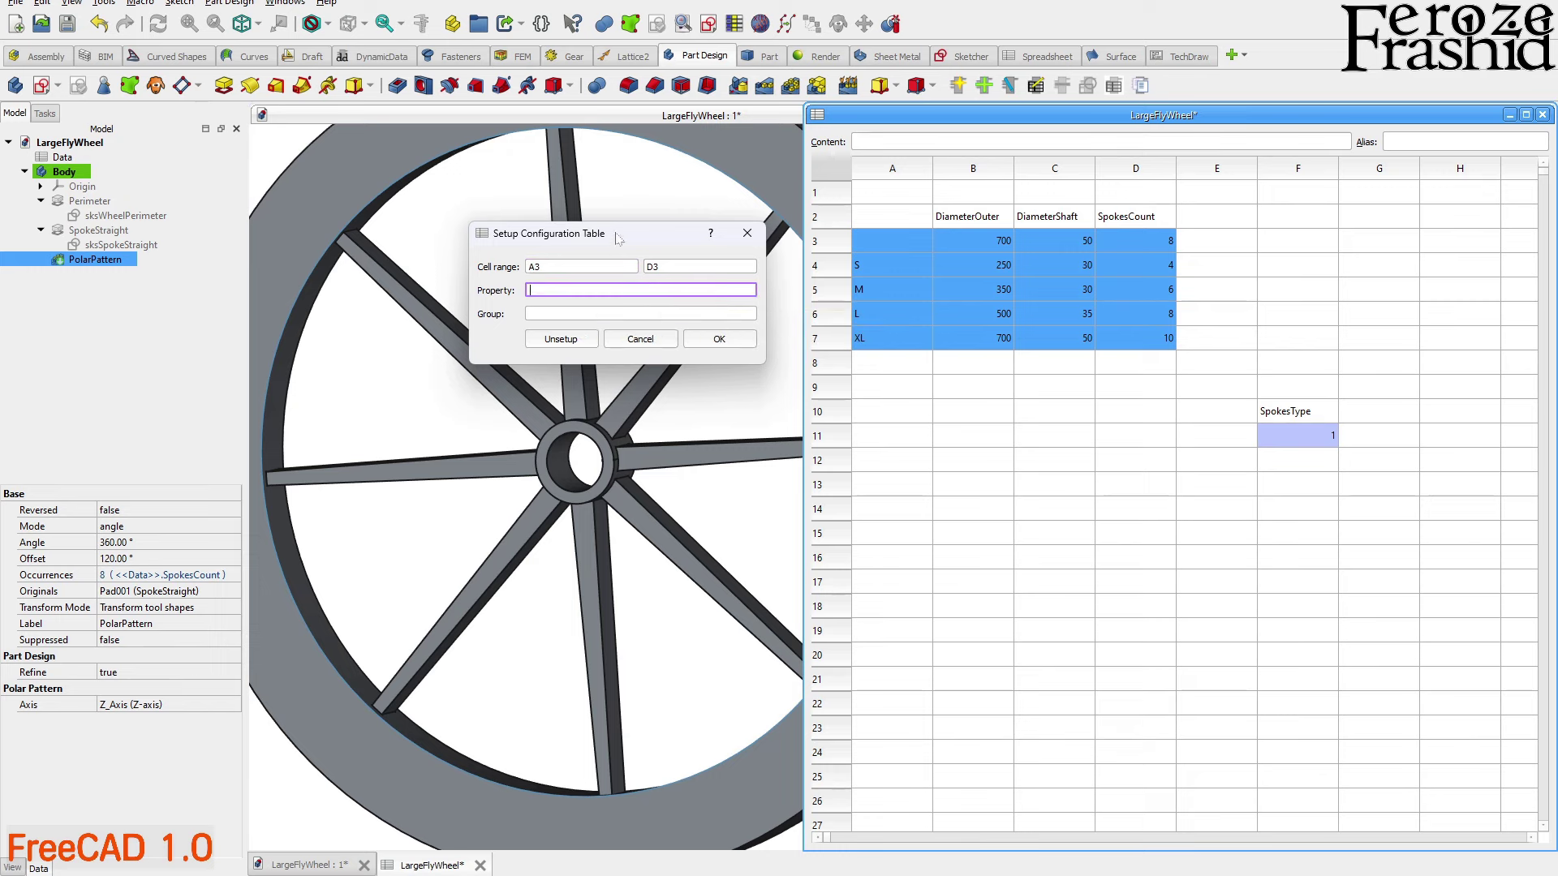
left_click_drag(617, 235, 680, 225)
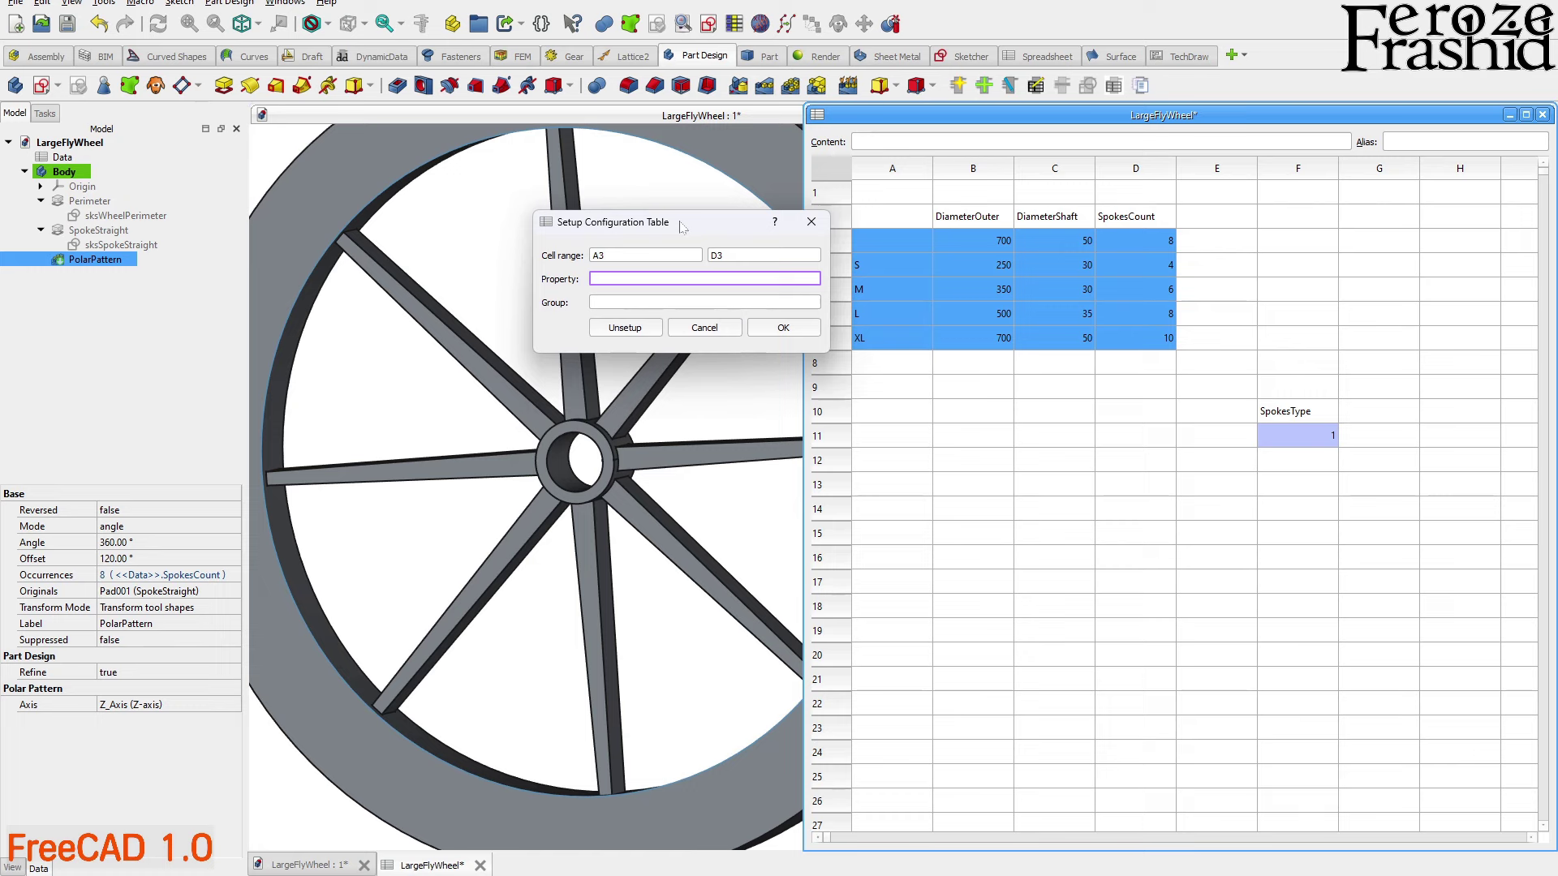
type("Size")
key("Tab")
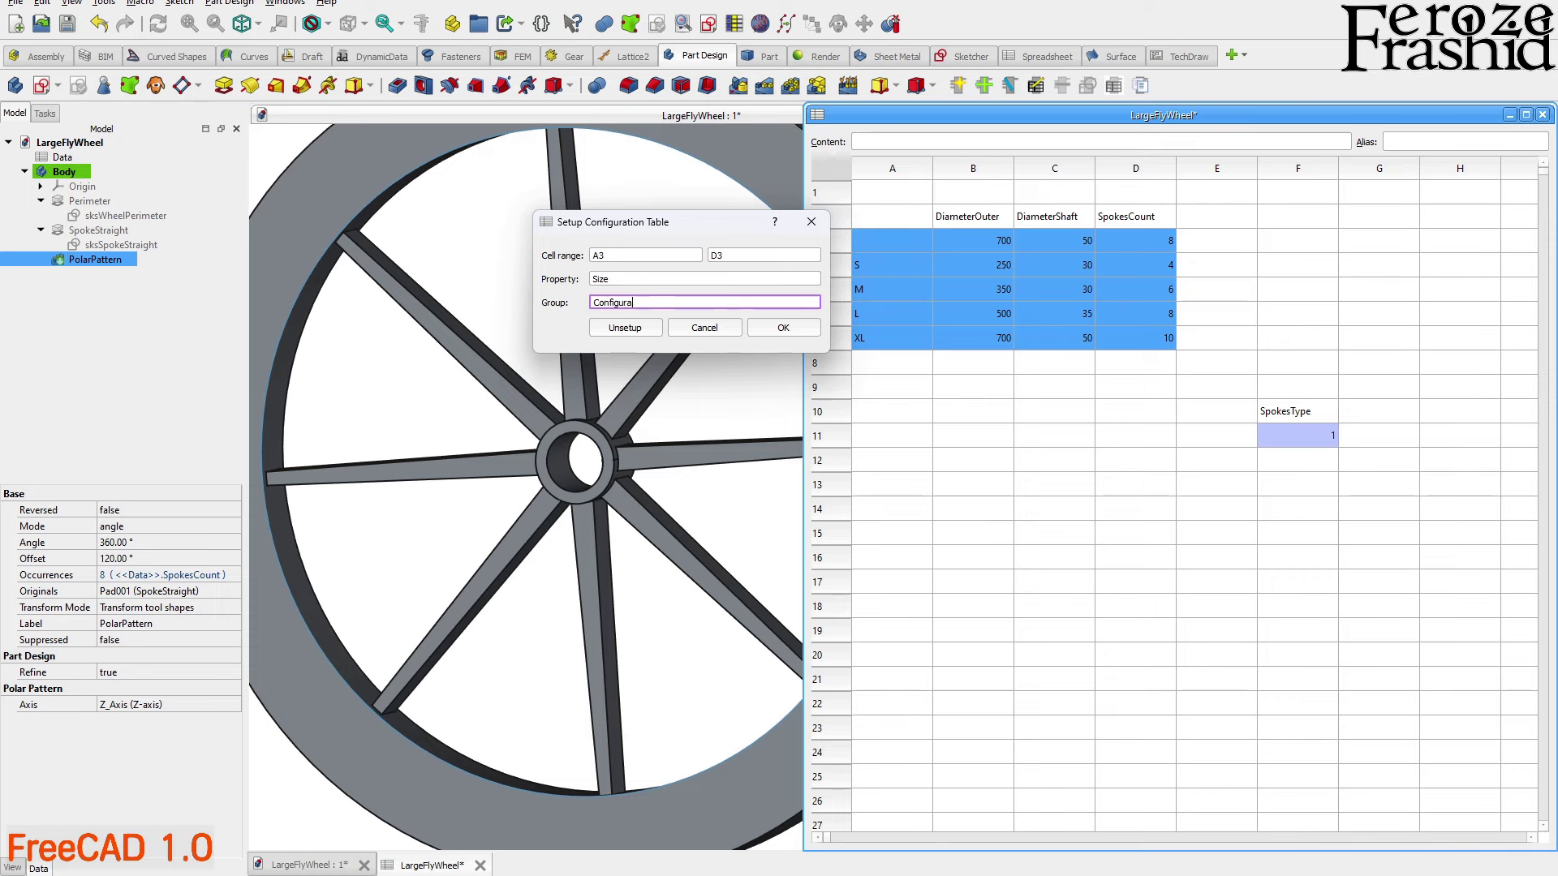
left_click(775, 331)
left_click_drag(933, 451, 973, 460)
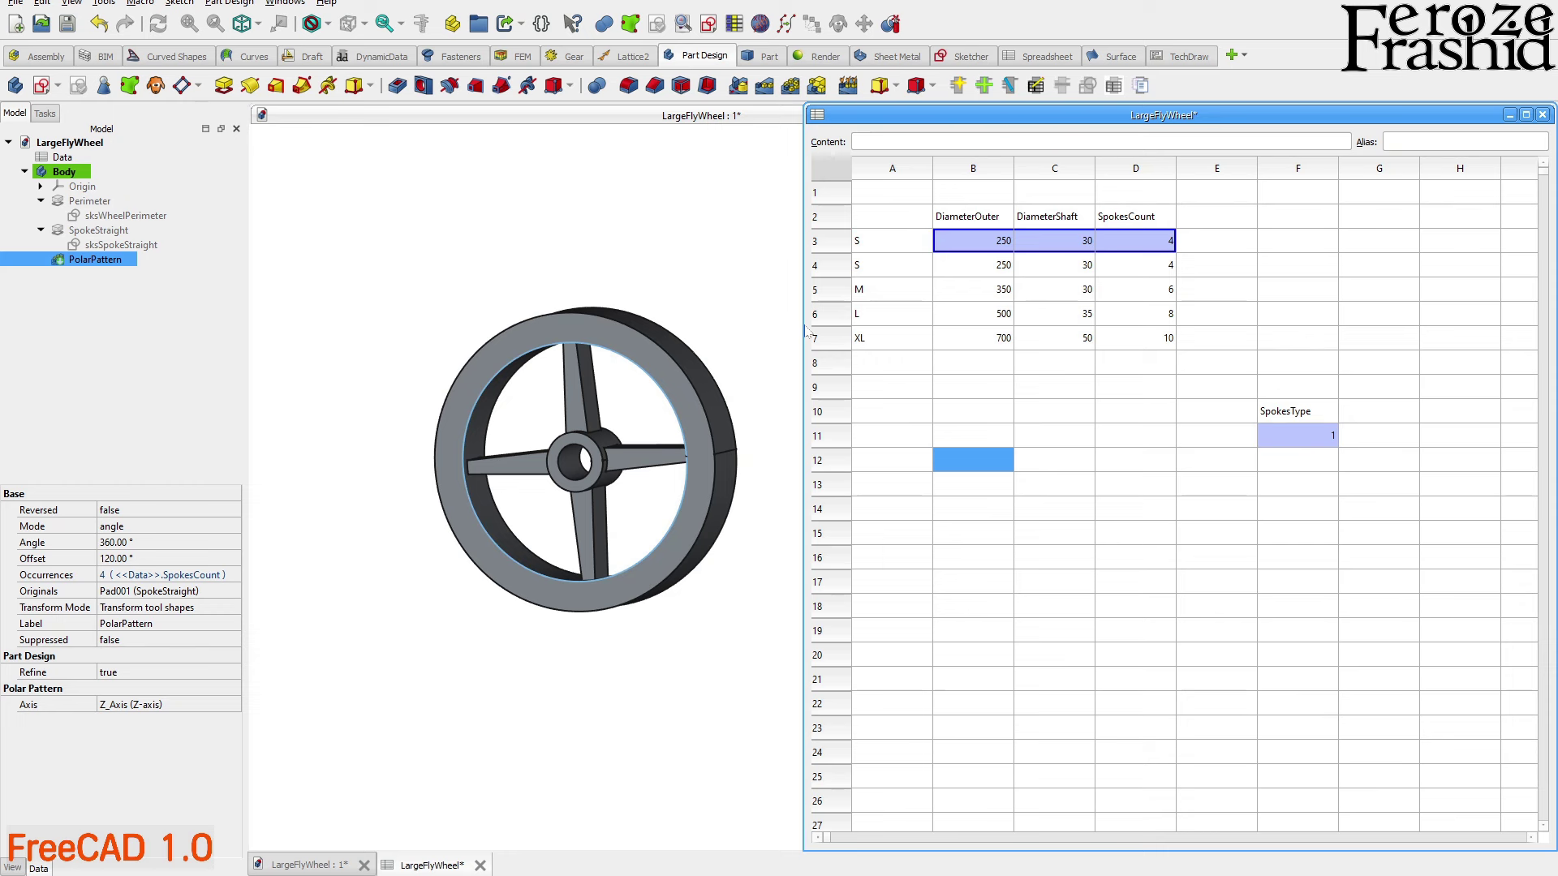
Narrow the spreadsheet window to uncover the 3D view and inspect the wheel
left_click_drag(807, 329, 1159, 329)
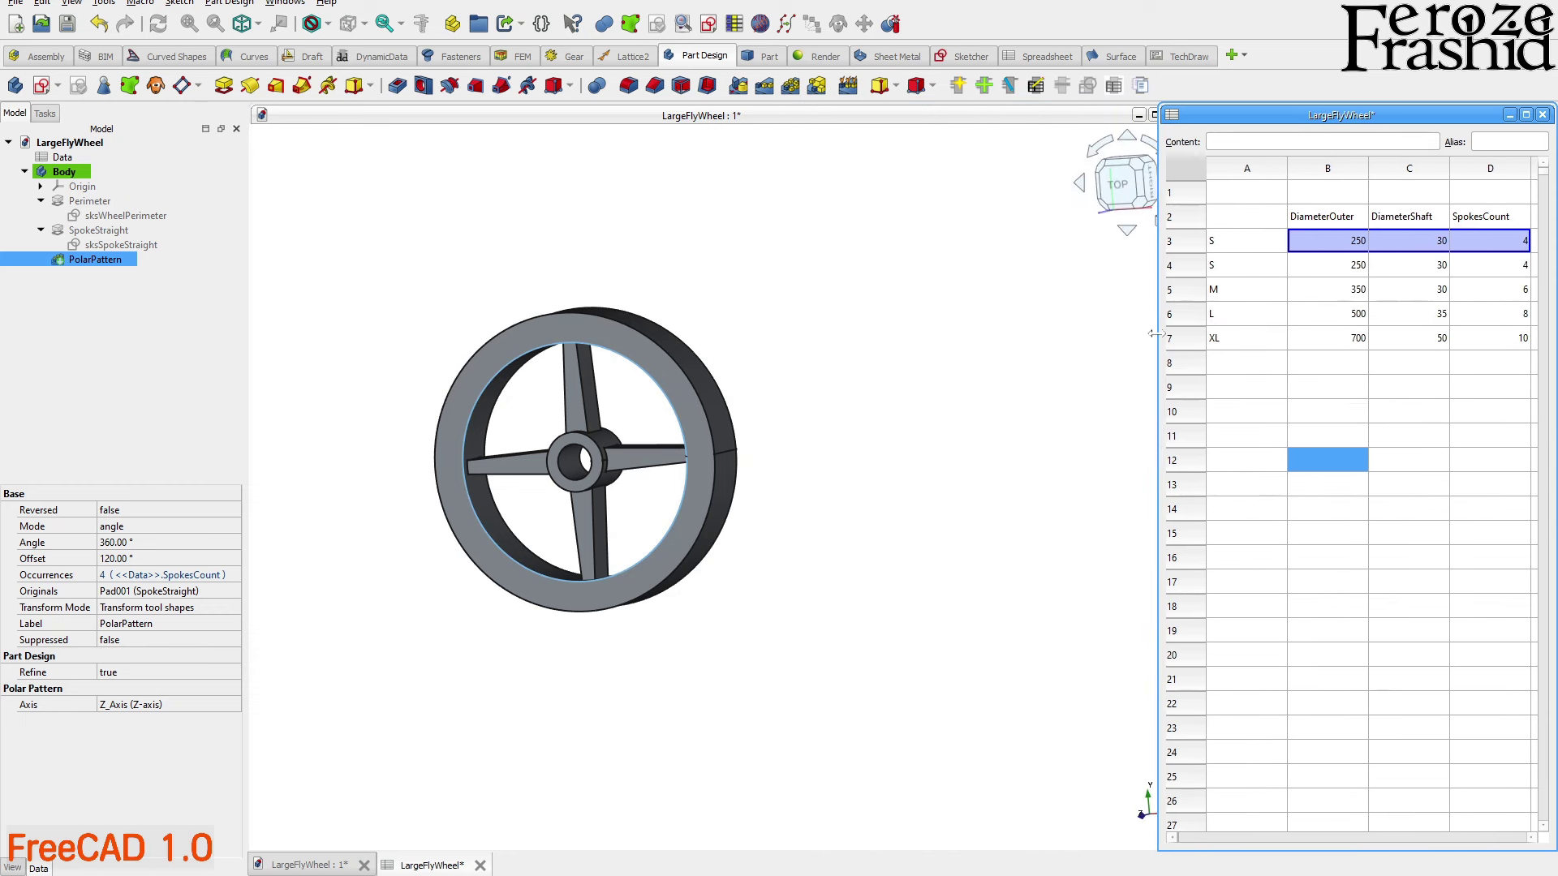
left_click(783, 356)
left_click(785, 353)
scroll(484, 447, "up", 1)
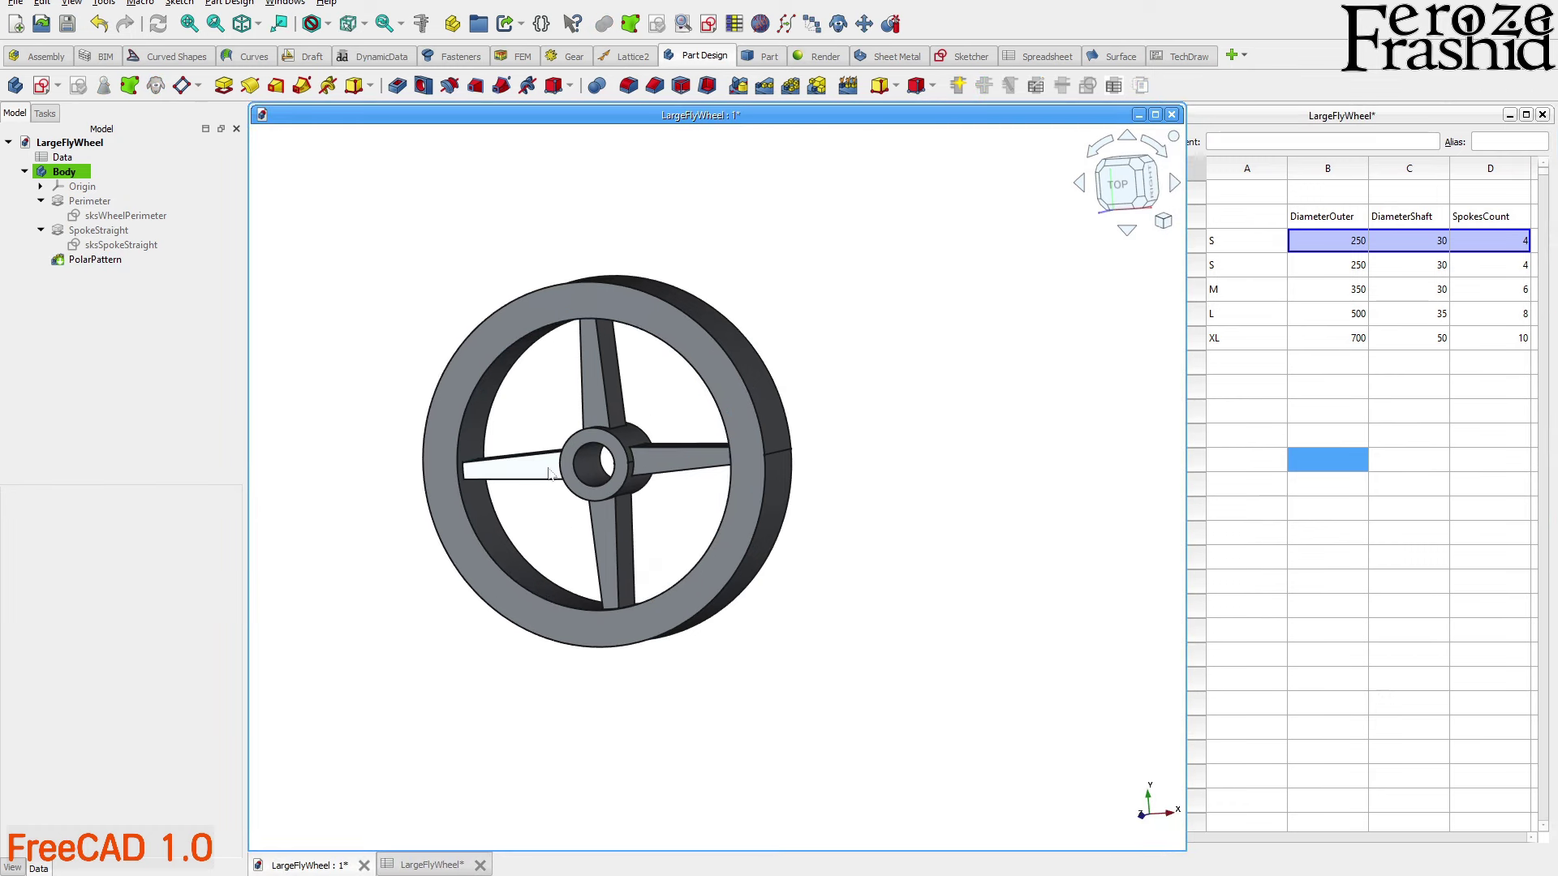
Set the Data spreadsheet's Size configuration to M and update the wheel
double_click(62, 157)
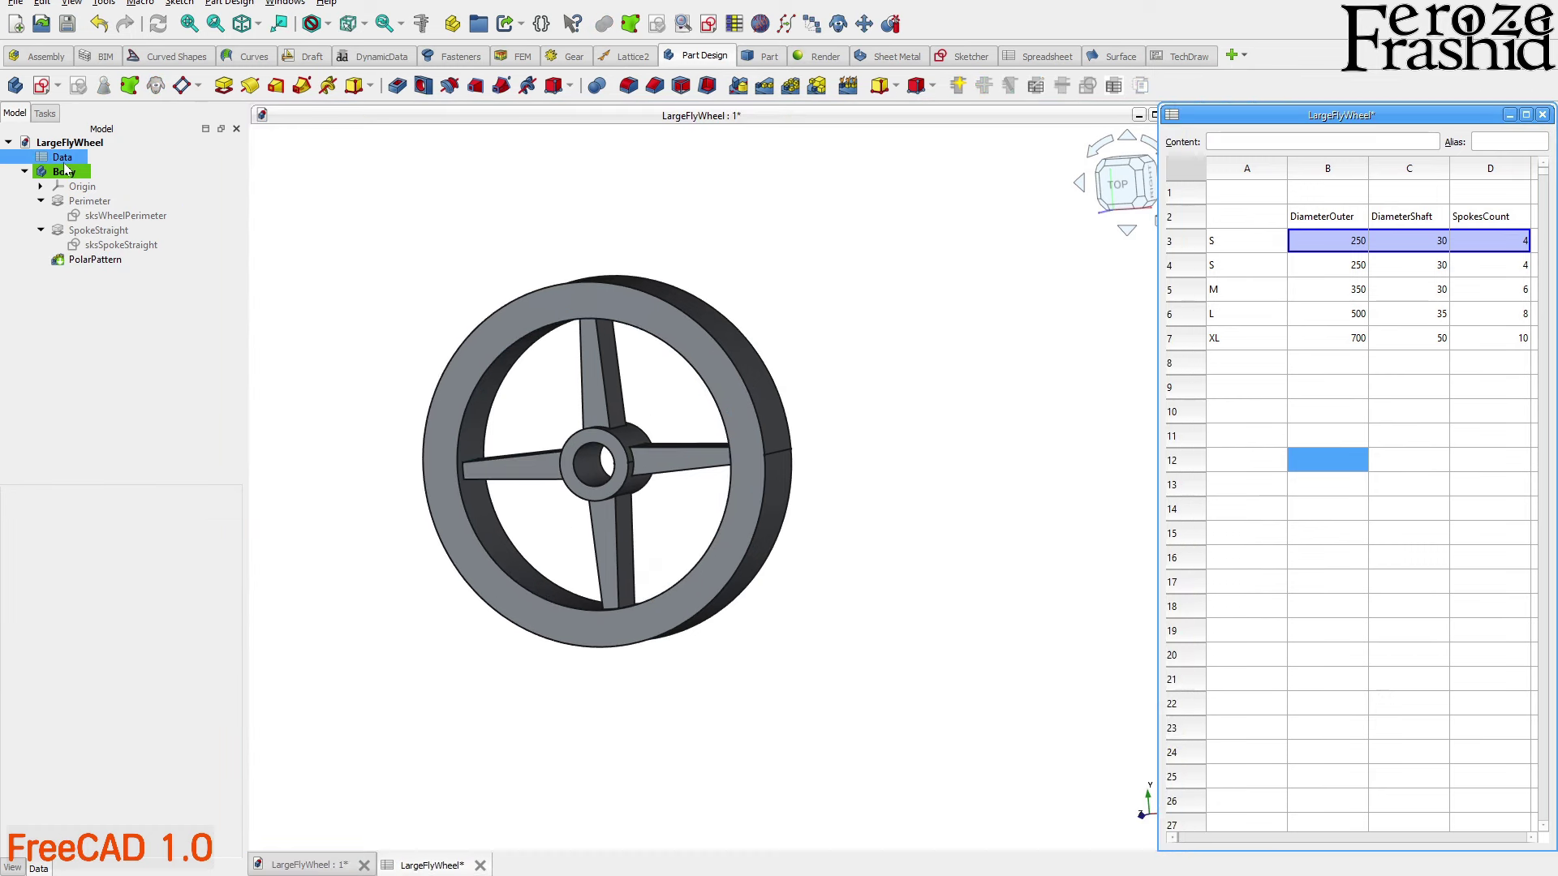
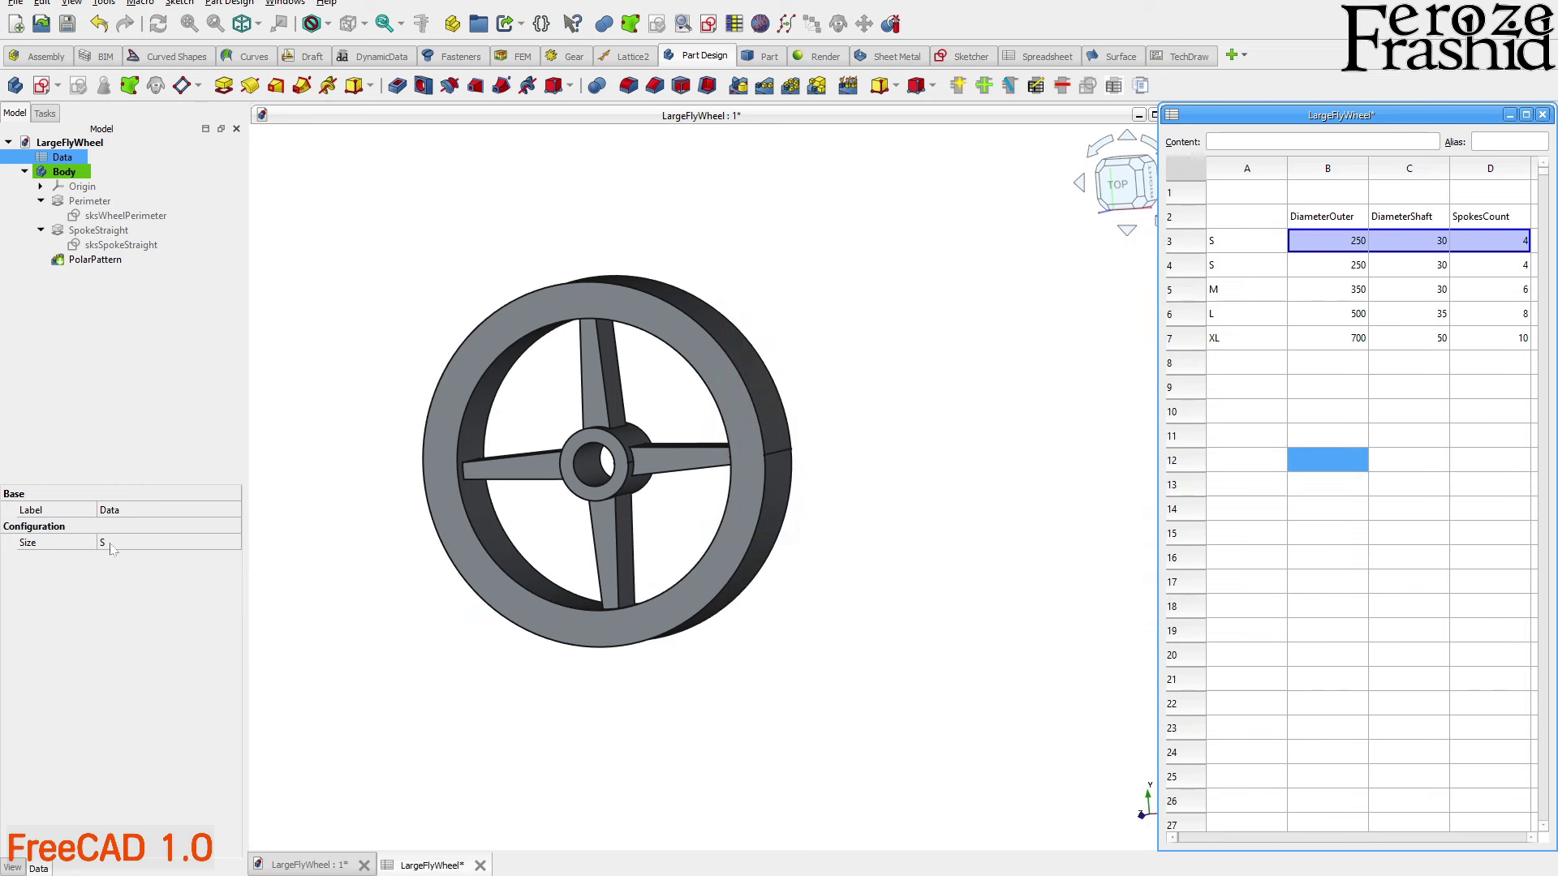
left_click(111, 549)
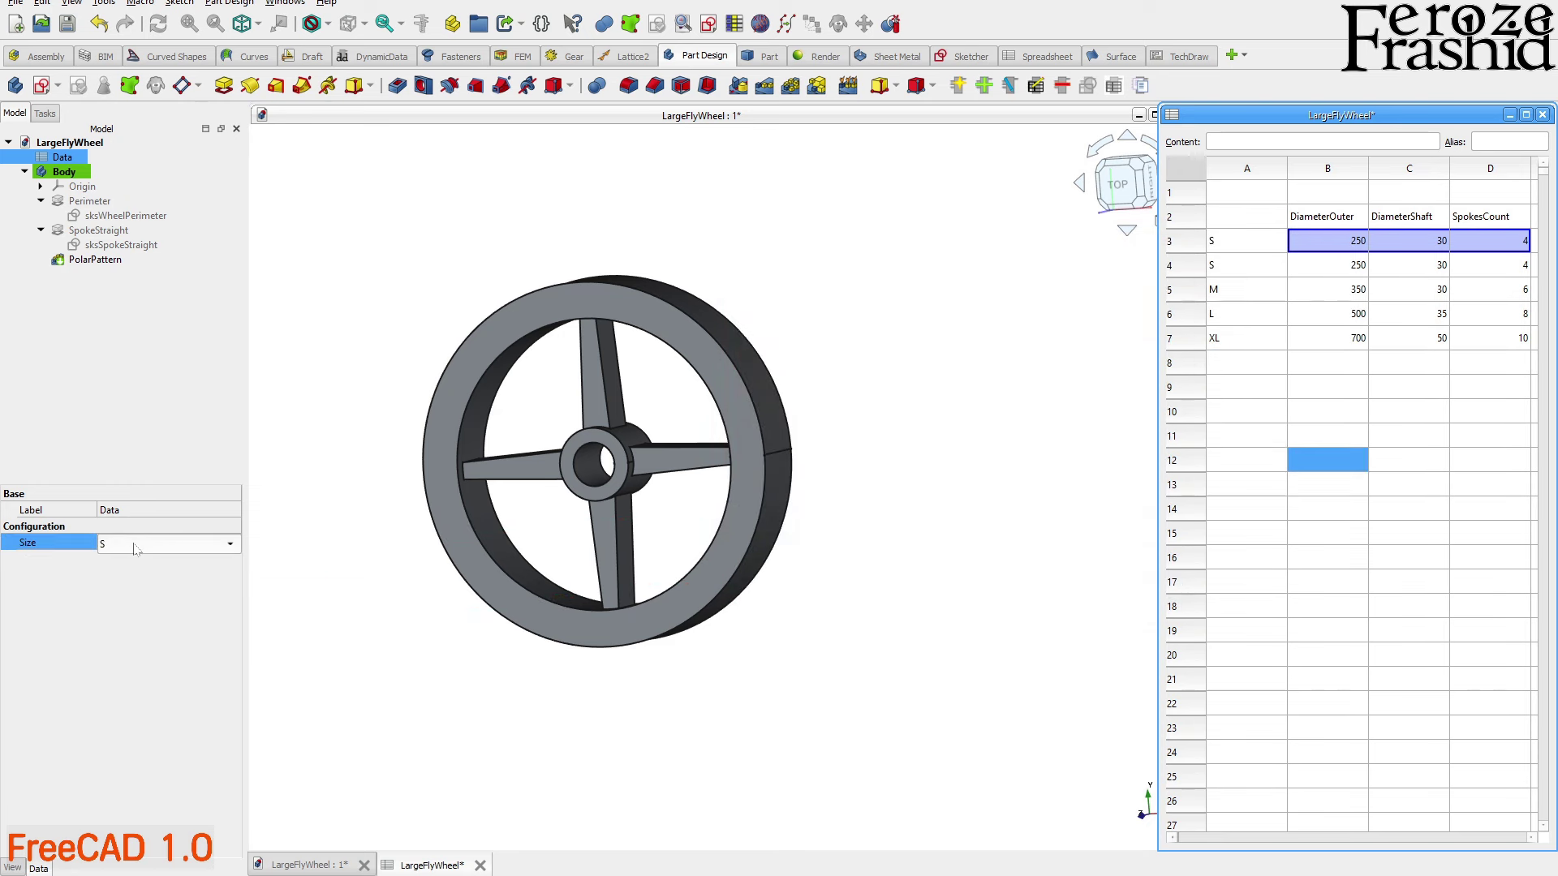
left_click(135, 549)
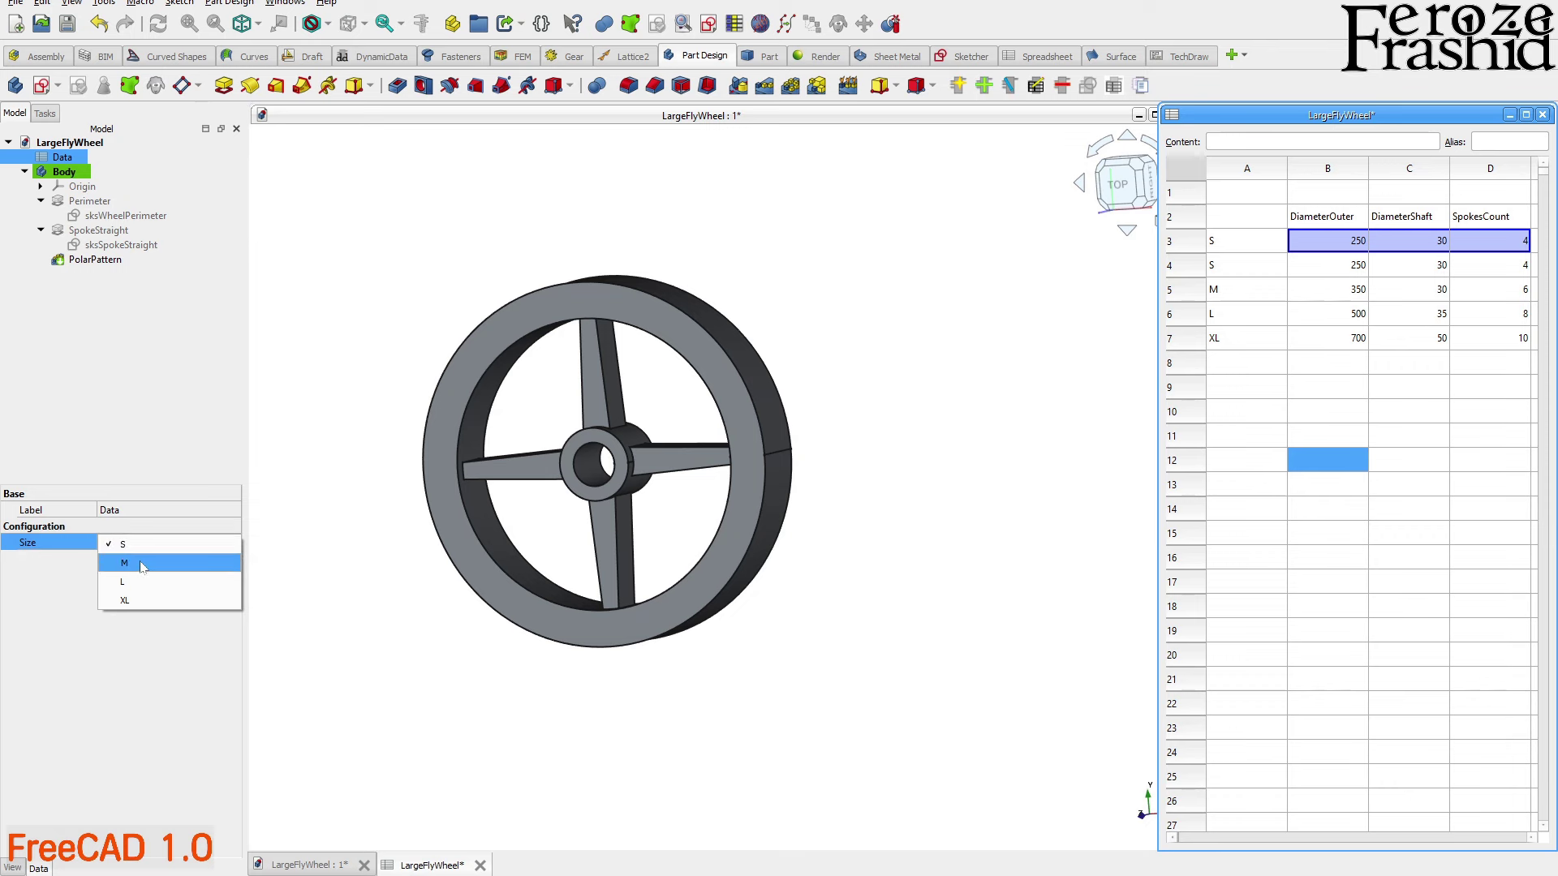
left_click(142, 564)
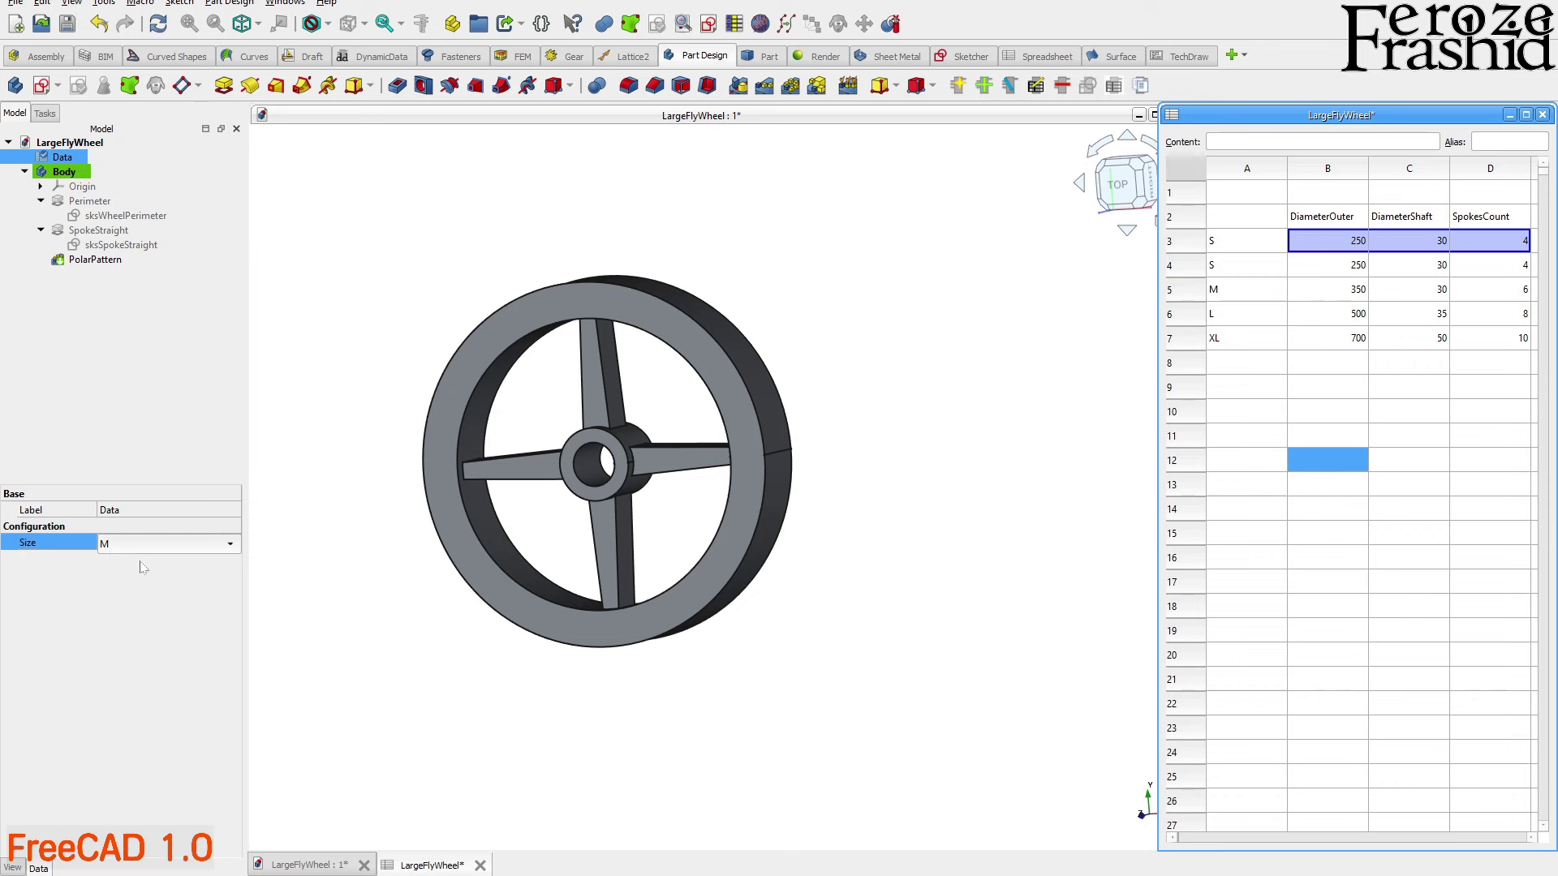
left_click(423, 617)
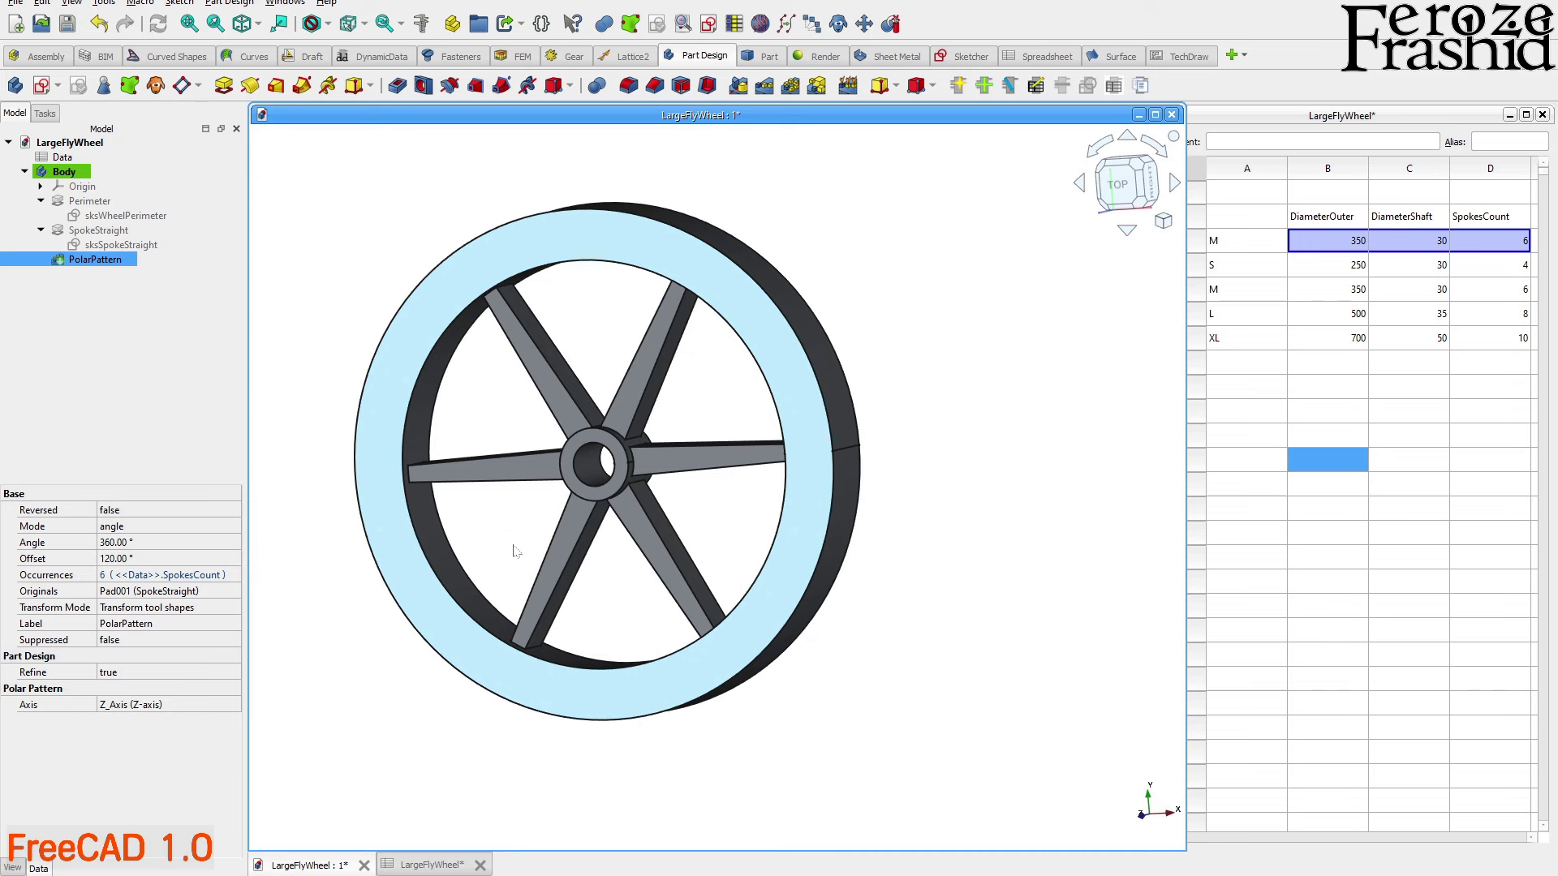
Compare the active values in row 3 of the spreadsheet with the M configuration row
left_click(1250, 268)
left_click(1255, 285)
left_click(1404, 290)
left_click(1493, 296)
left_click(1453, 267)
left_click(1330, 241)
left_click(1411, 241)
left_click(1491, 244)
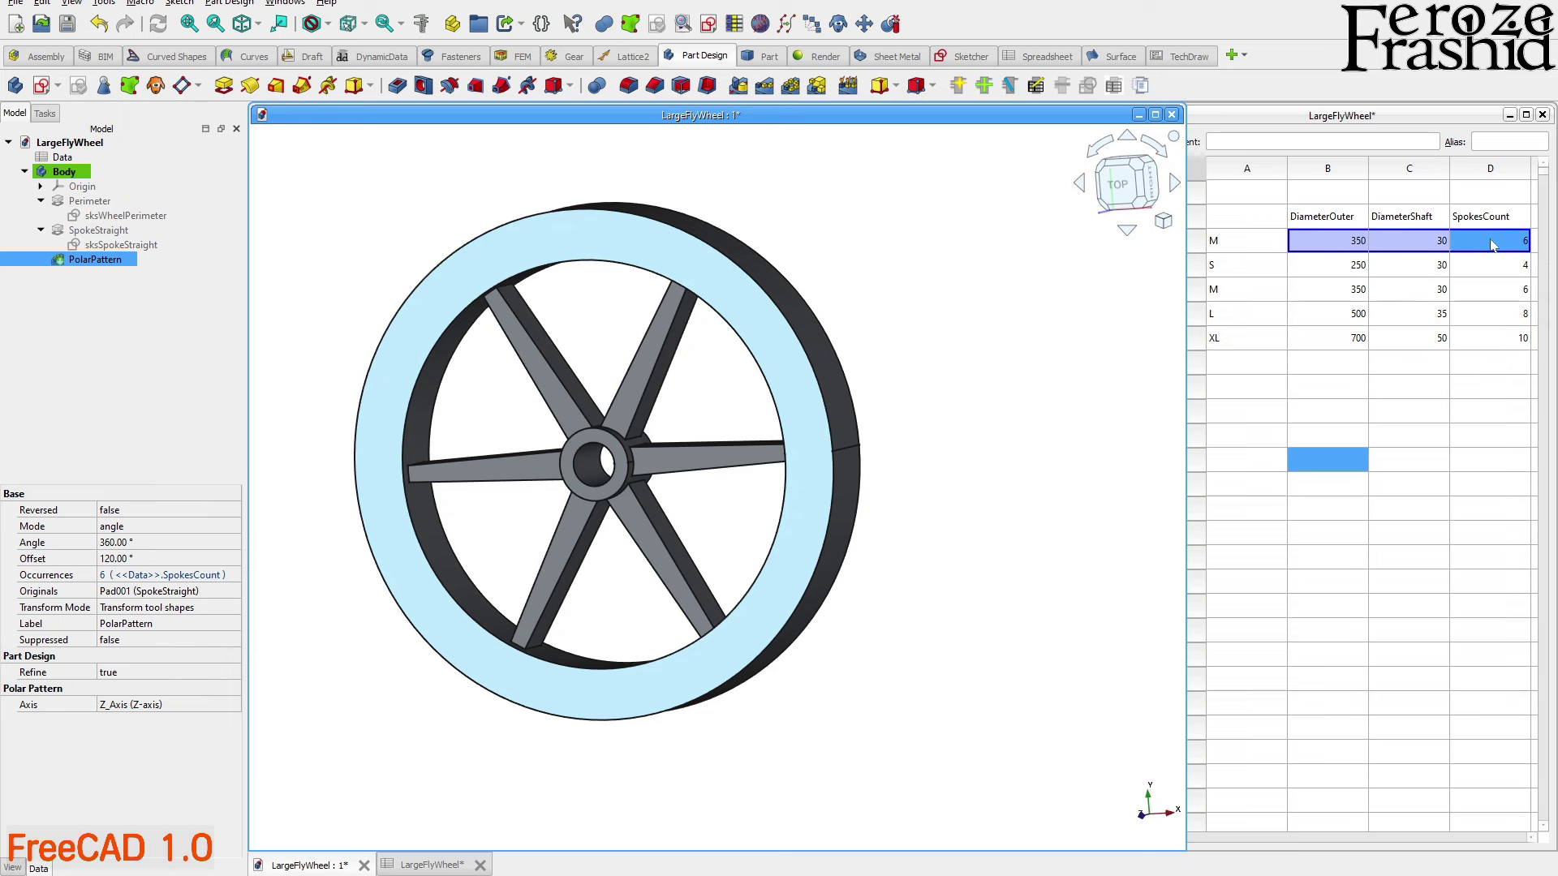
Check the diameters and spoke counts of the S and M rows against the active row 3
left_click(1411, 265)
left_click(1360, 268)
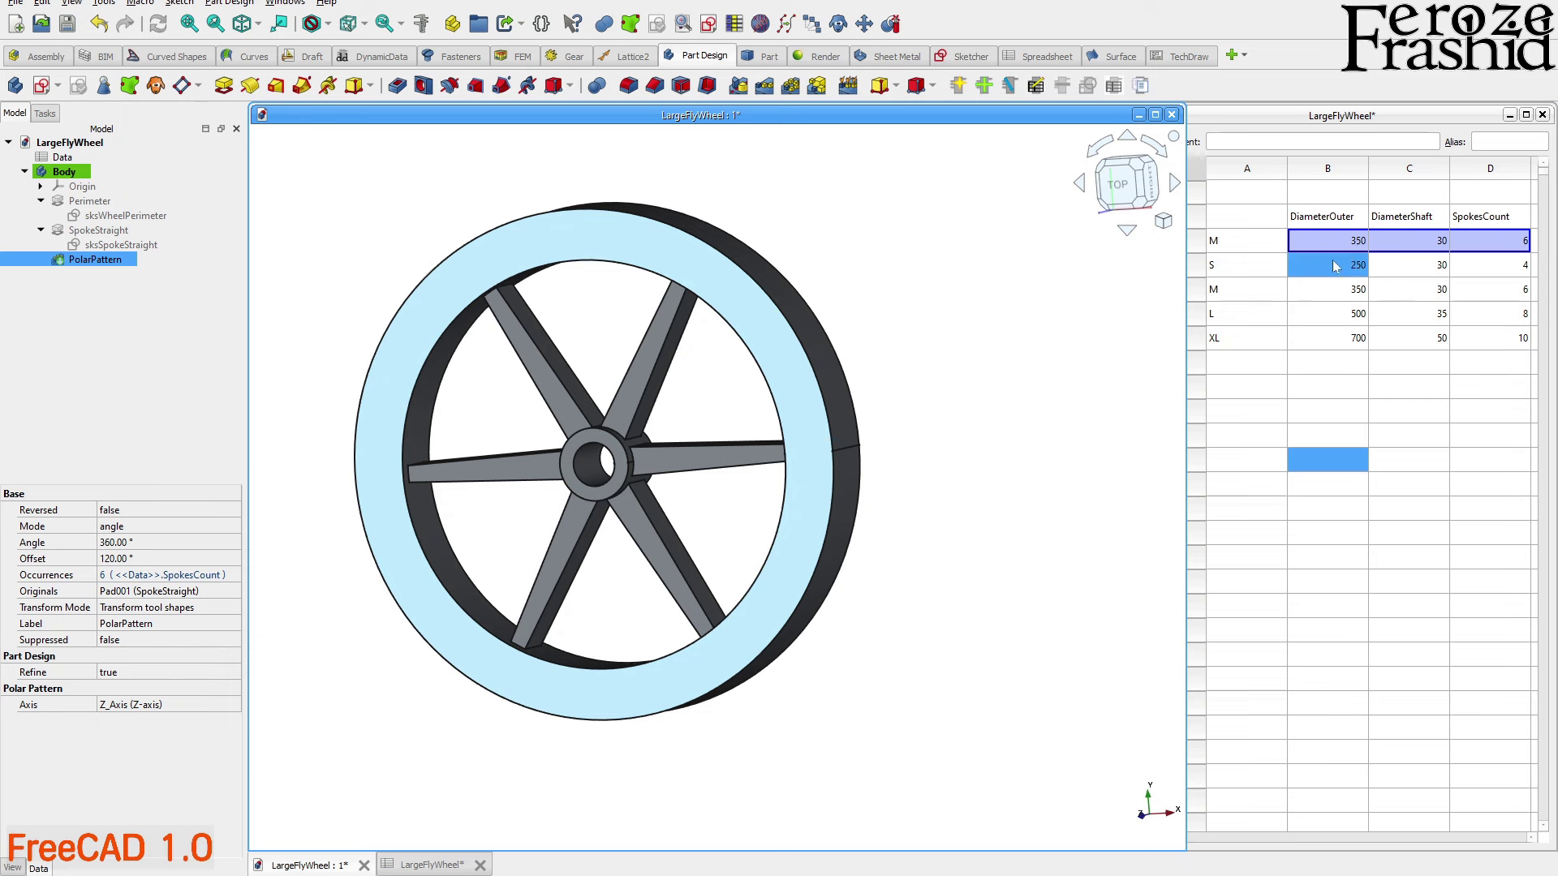
left_click(1331, 290)
left_click(1265, 292)
left_click(1330, 290)
left_click(1408, 290)
left_click(1362, 243)
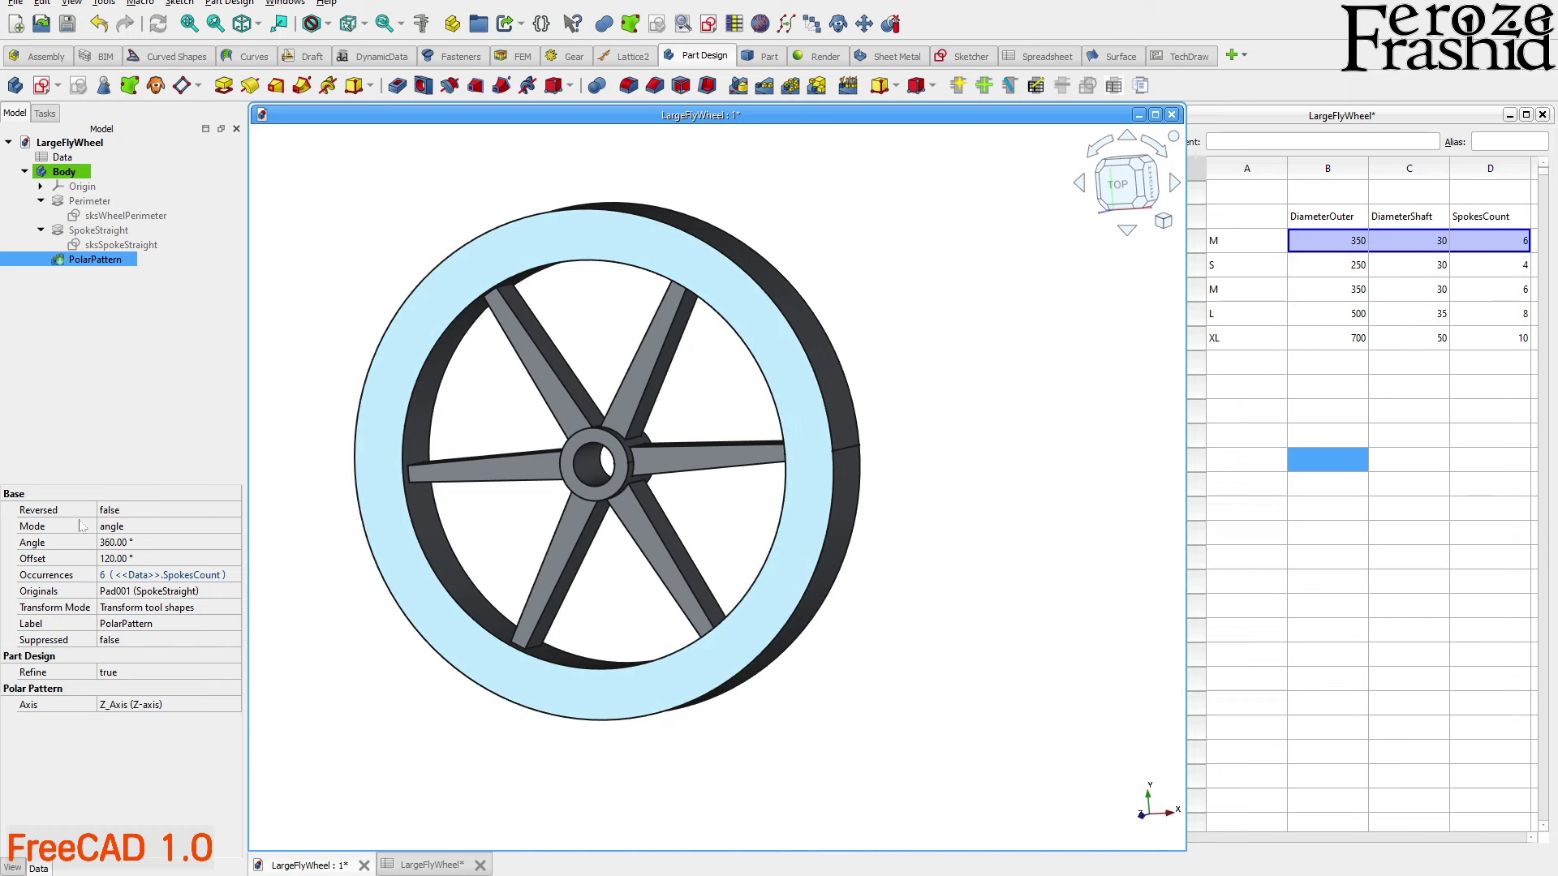
Set the Data spreadsheet's Size configuration to L, update the wheel and inspect its hub and spokes
left_click(79, 160)
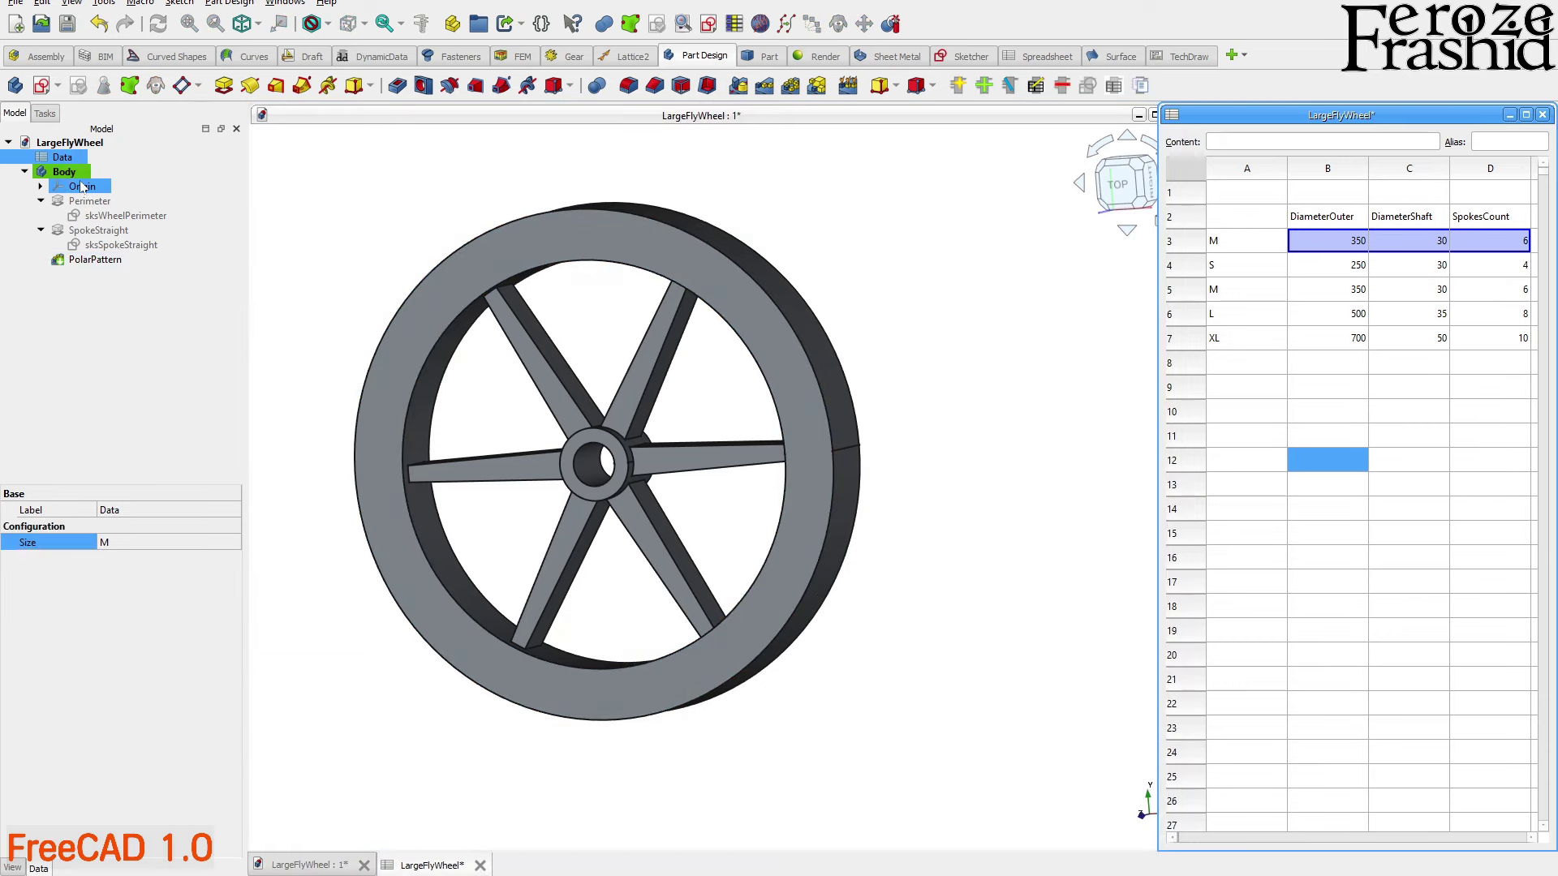
left_click(114, 545)
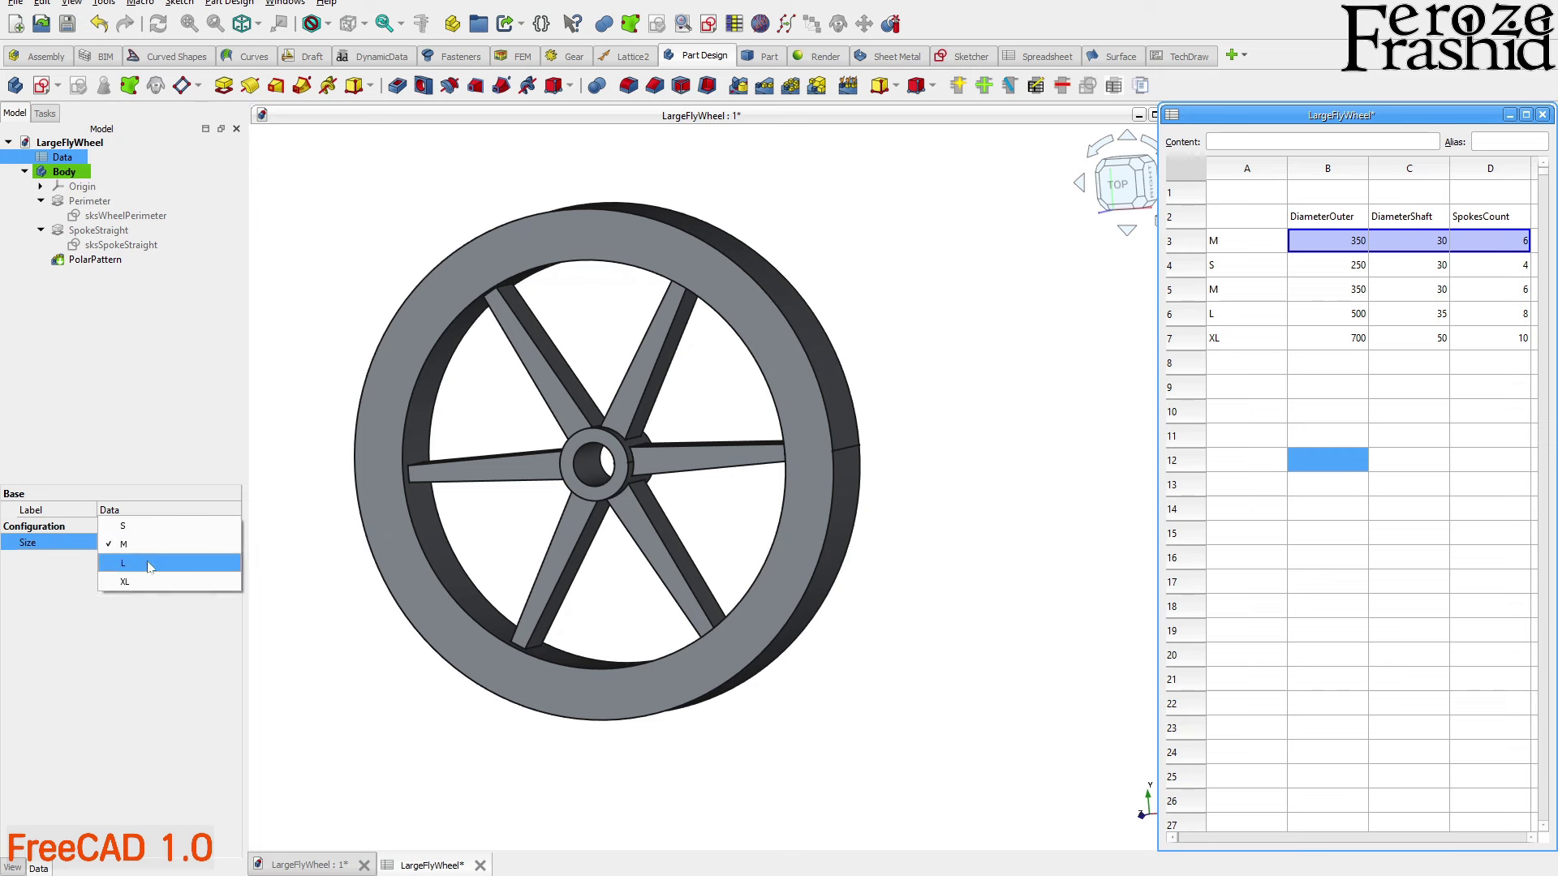
left_click(138, 568)
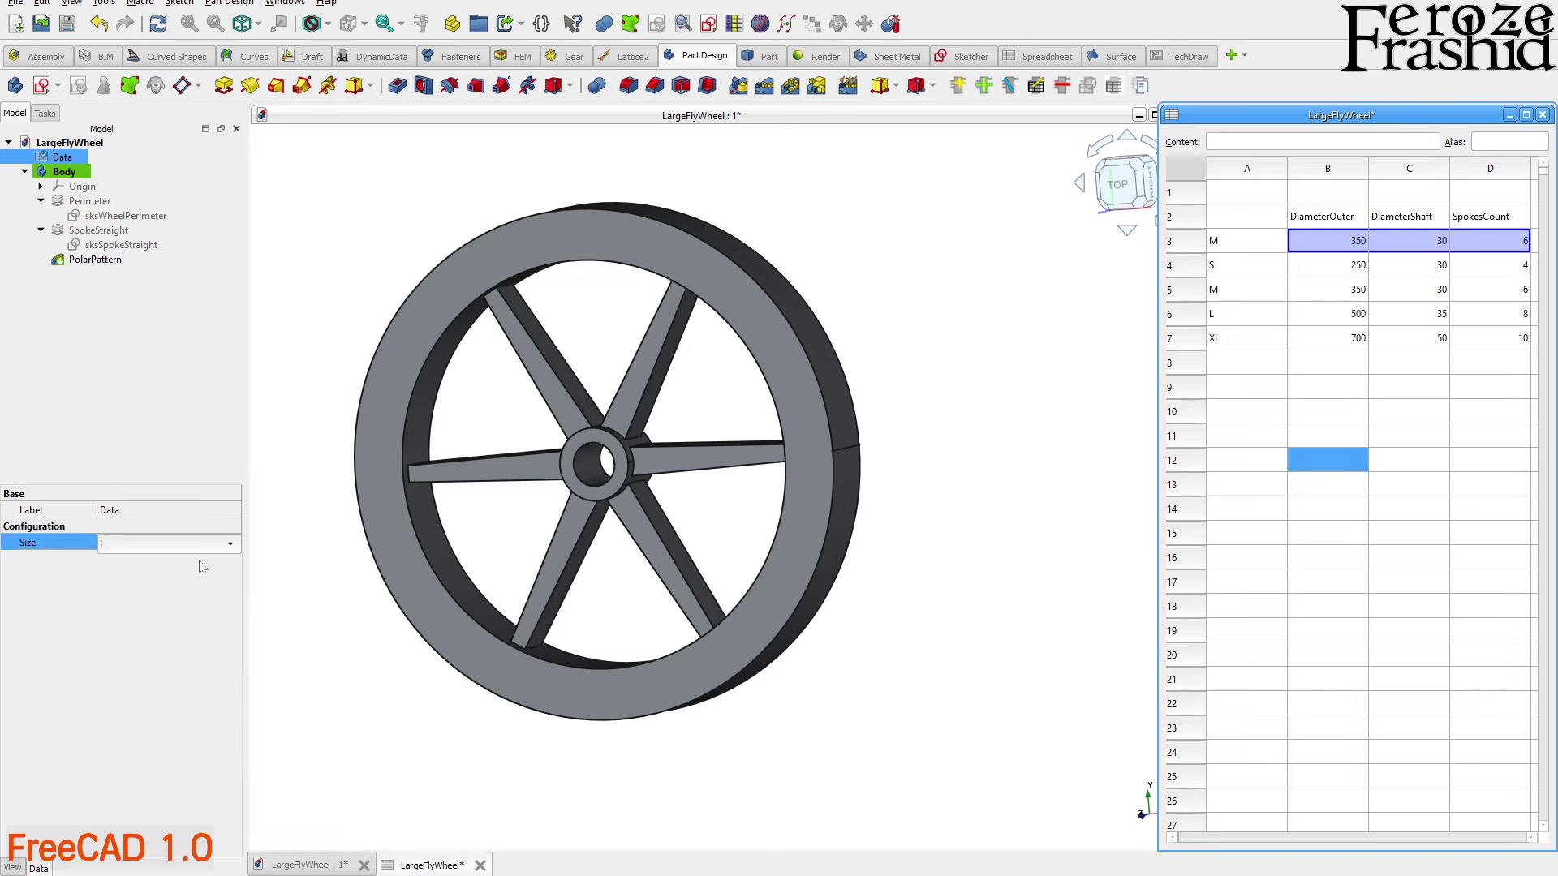
left_click(401, 670)
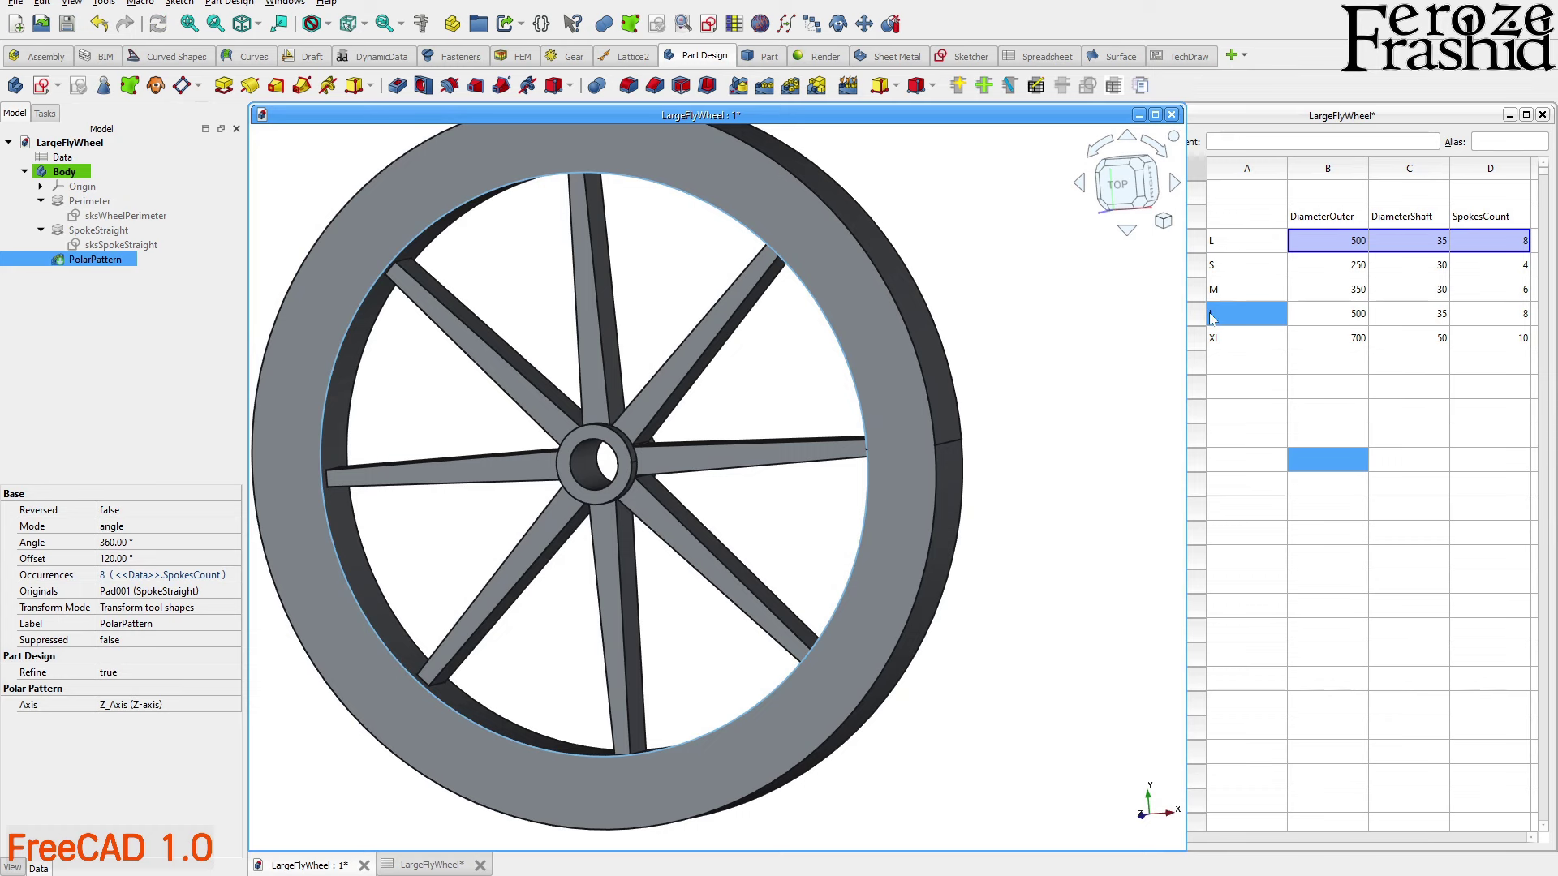
scroll(795, 382, "down", 2)
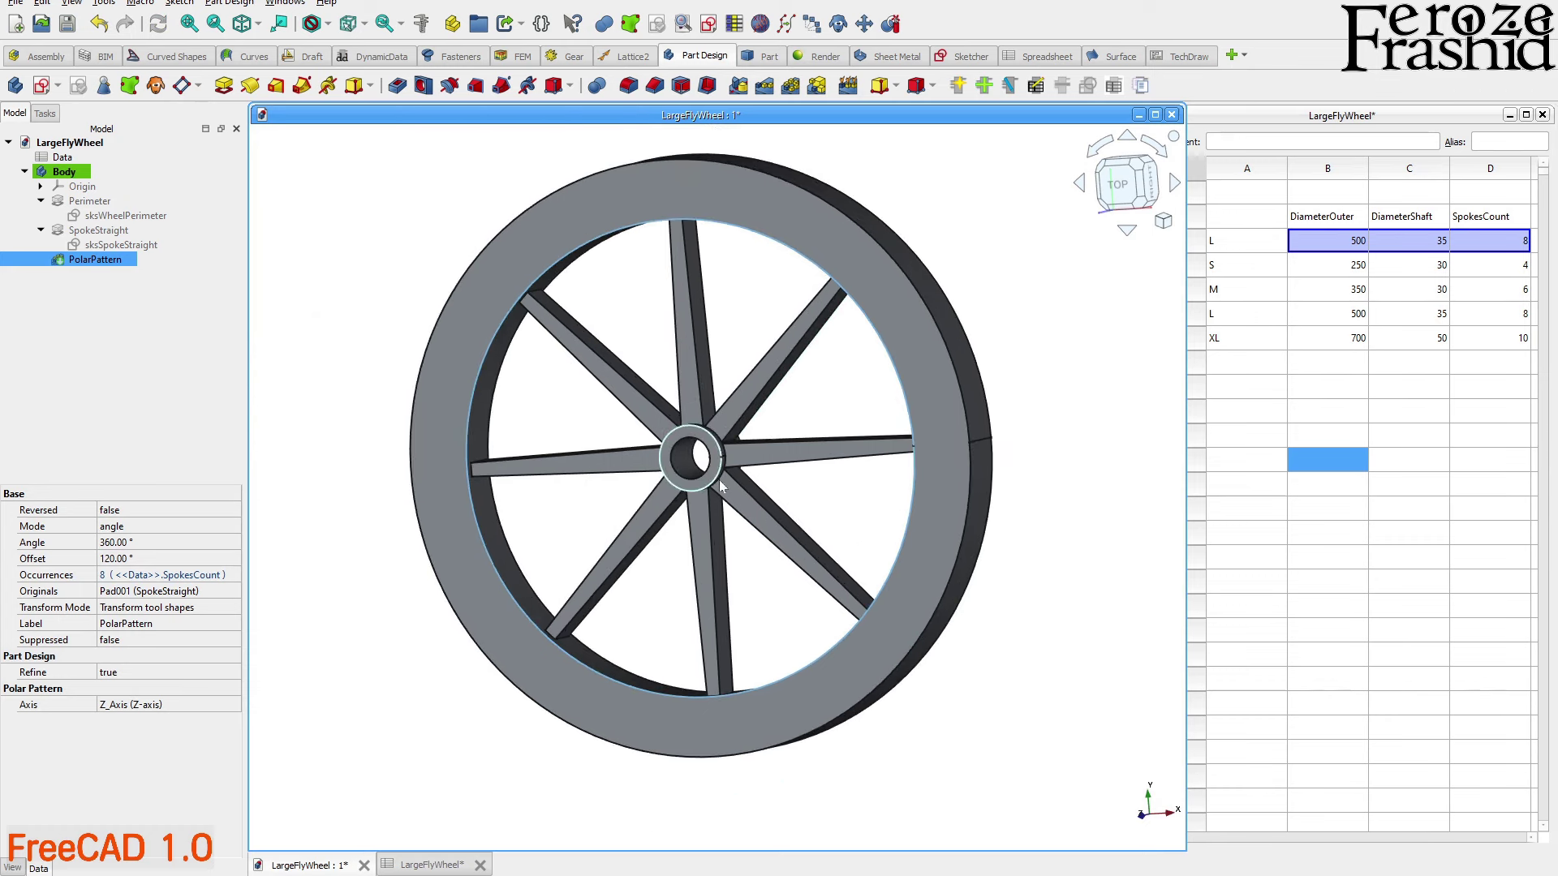
scroll(778, 378, "up", 2)
scroll(740, 418, "down", 1)
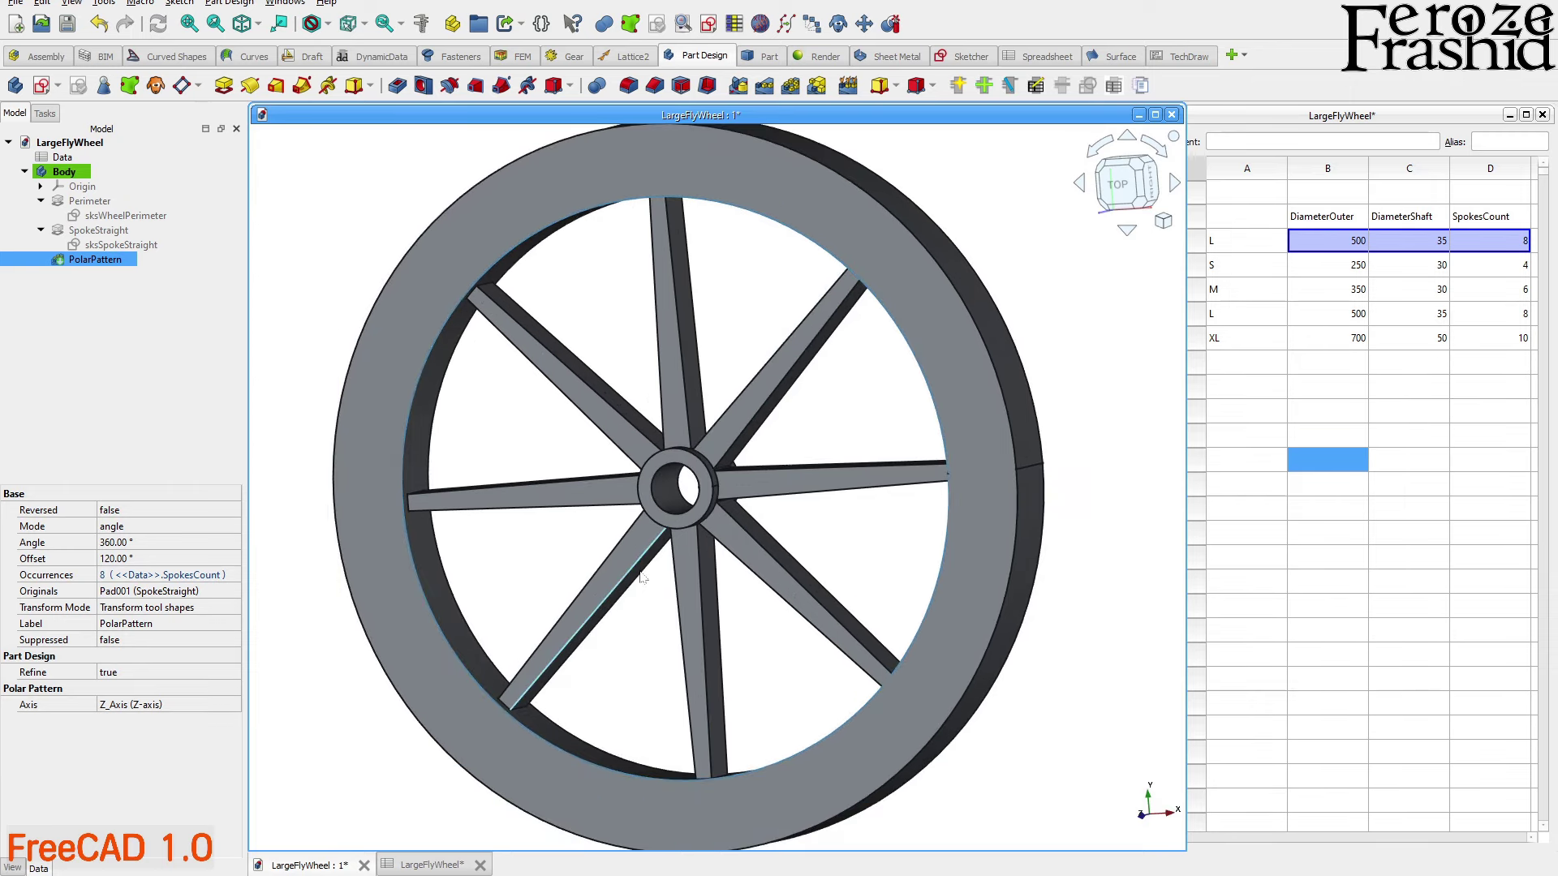
scroll(742, 450, "down", 1)
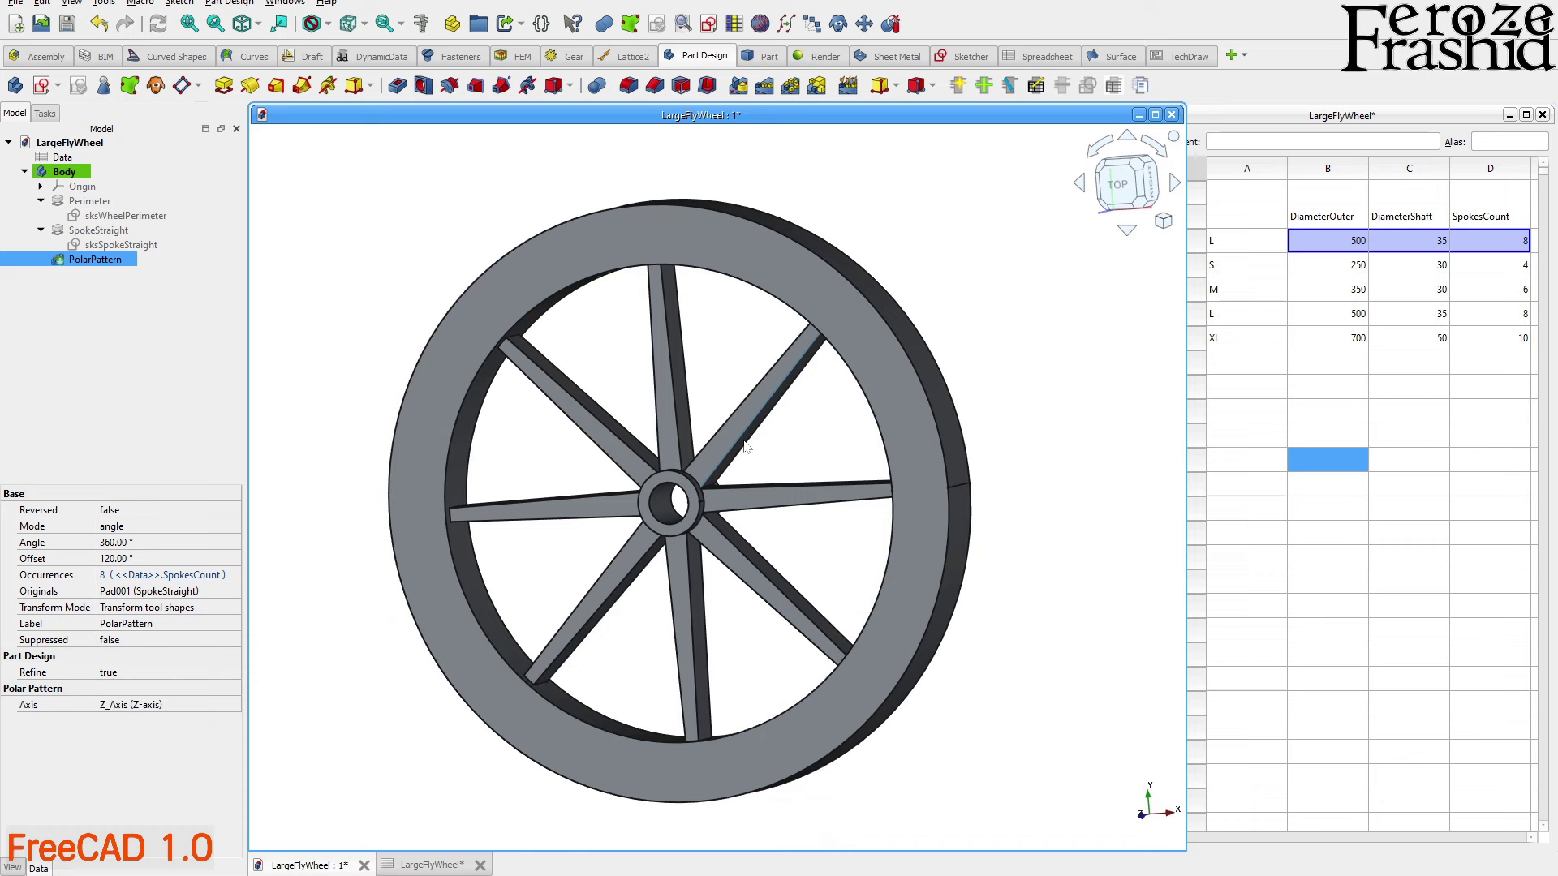
scroll(728, 466, "up", 2)
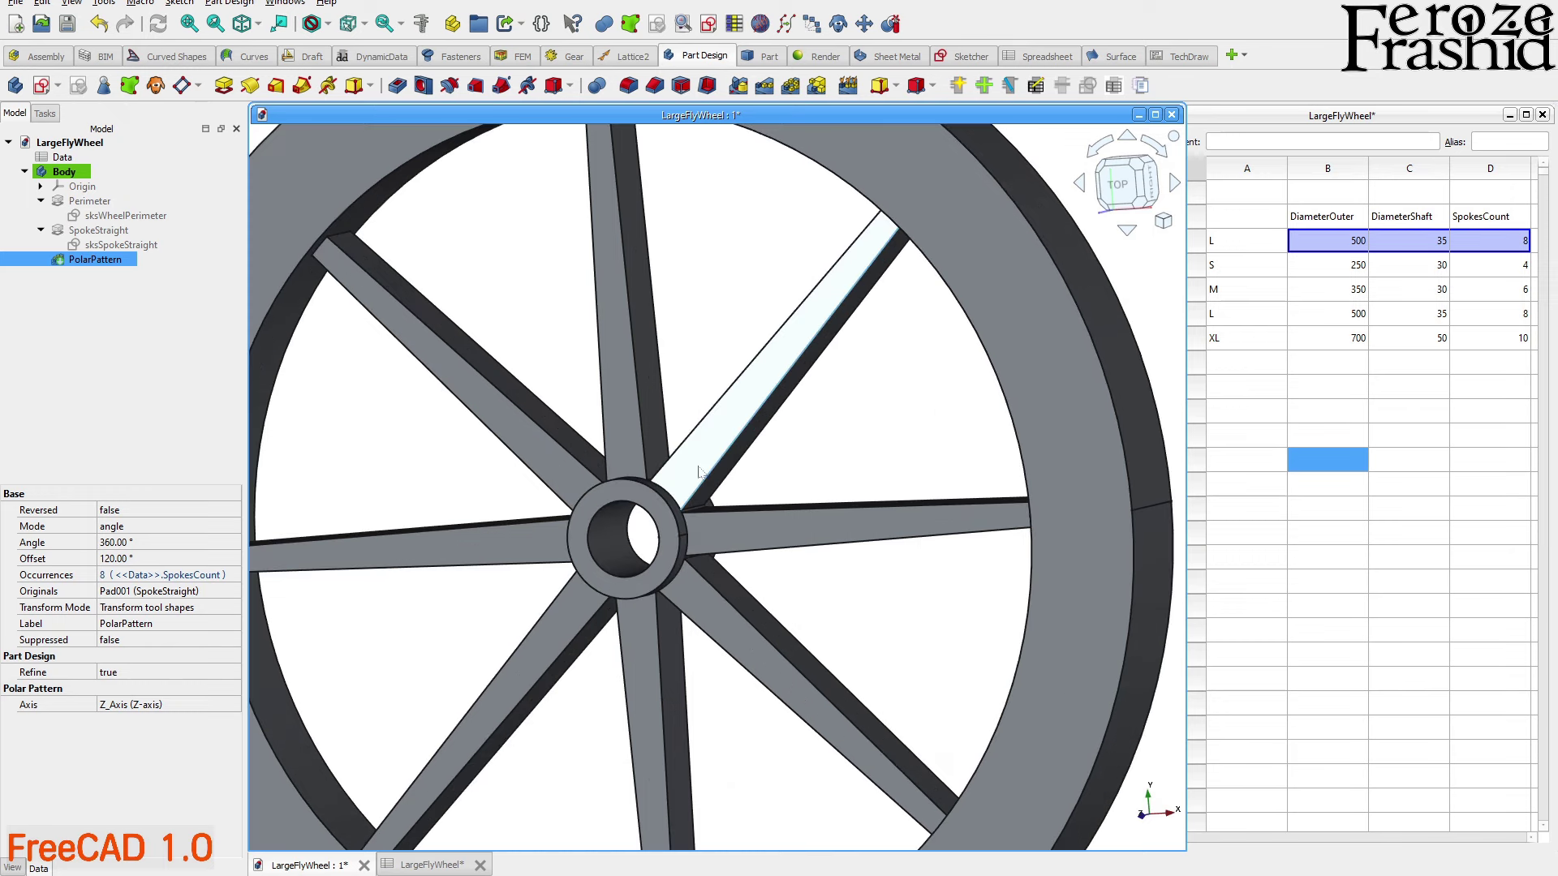
scroll(699, 472, "down", 2)
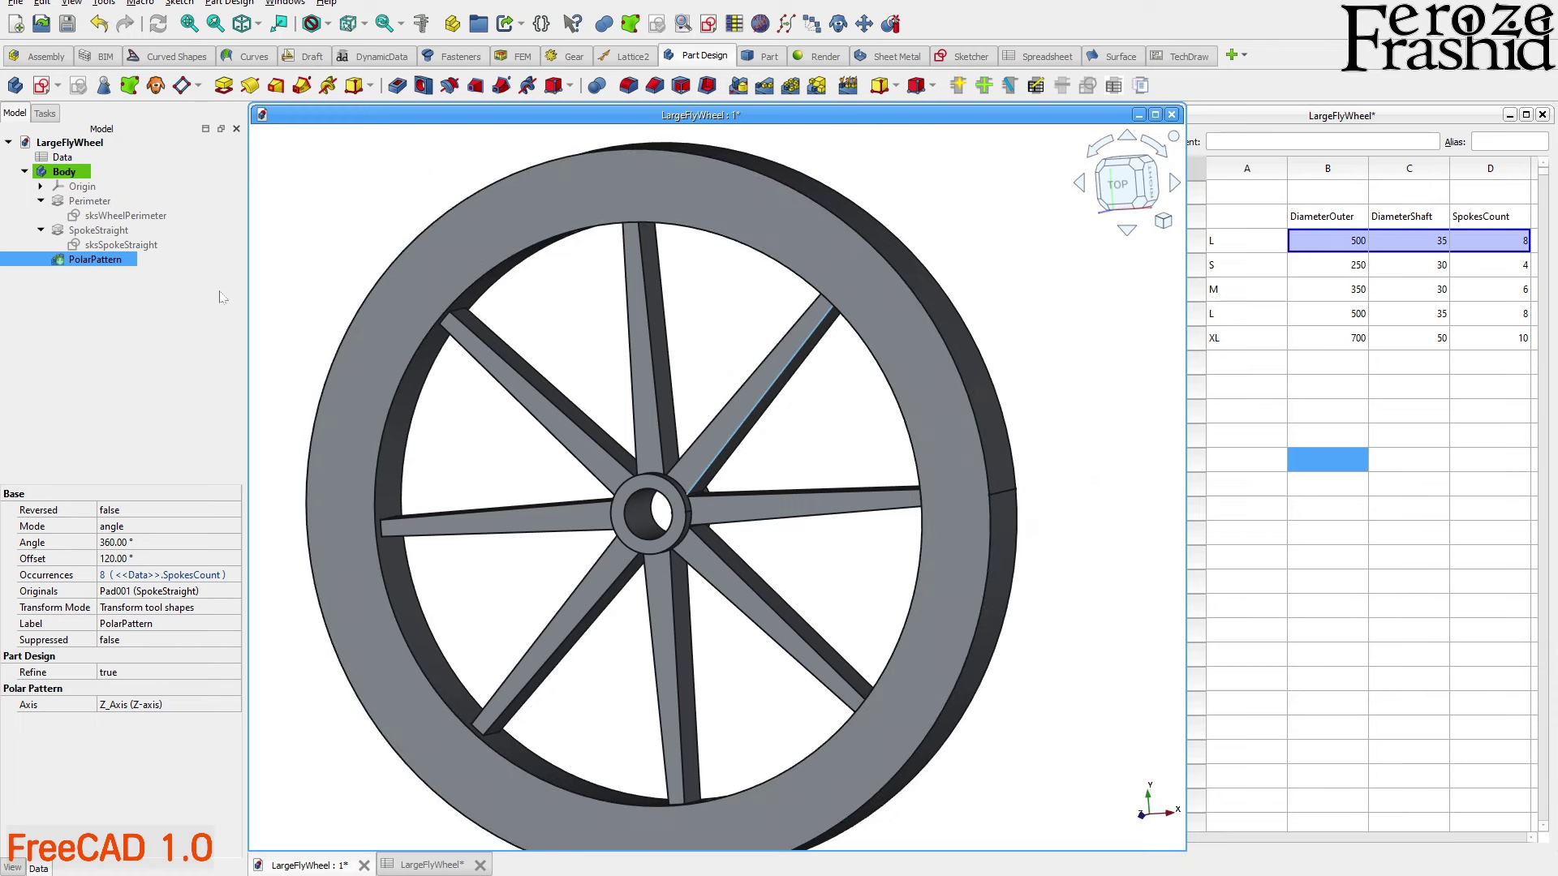
Set the Data spreadsheet's Size configuration to XL and view the updated wheel from the top
double_click(62, 157)
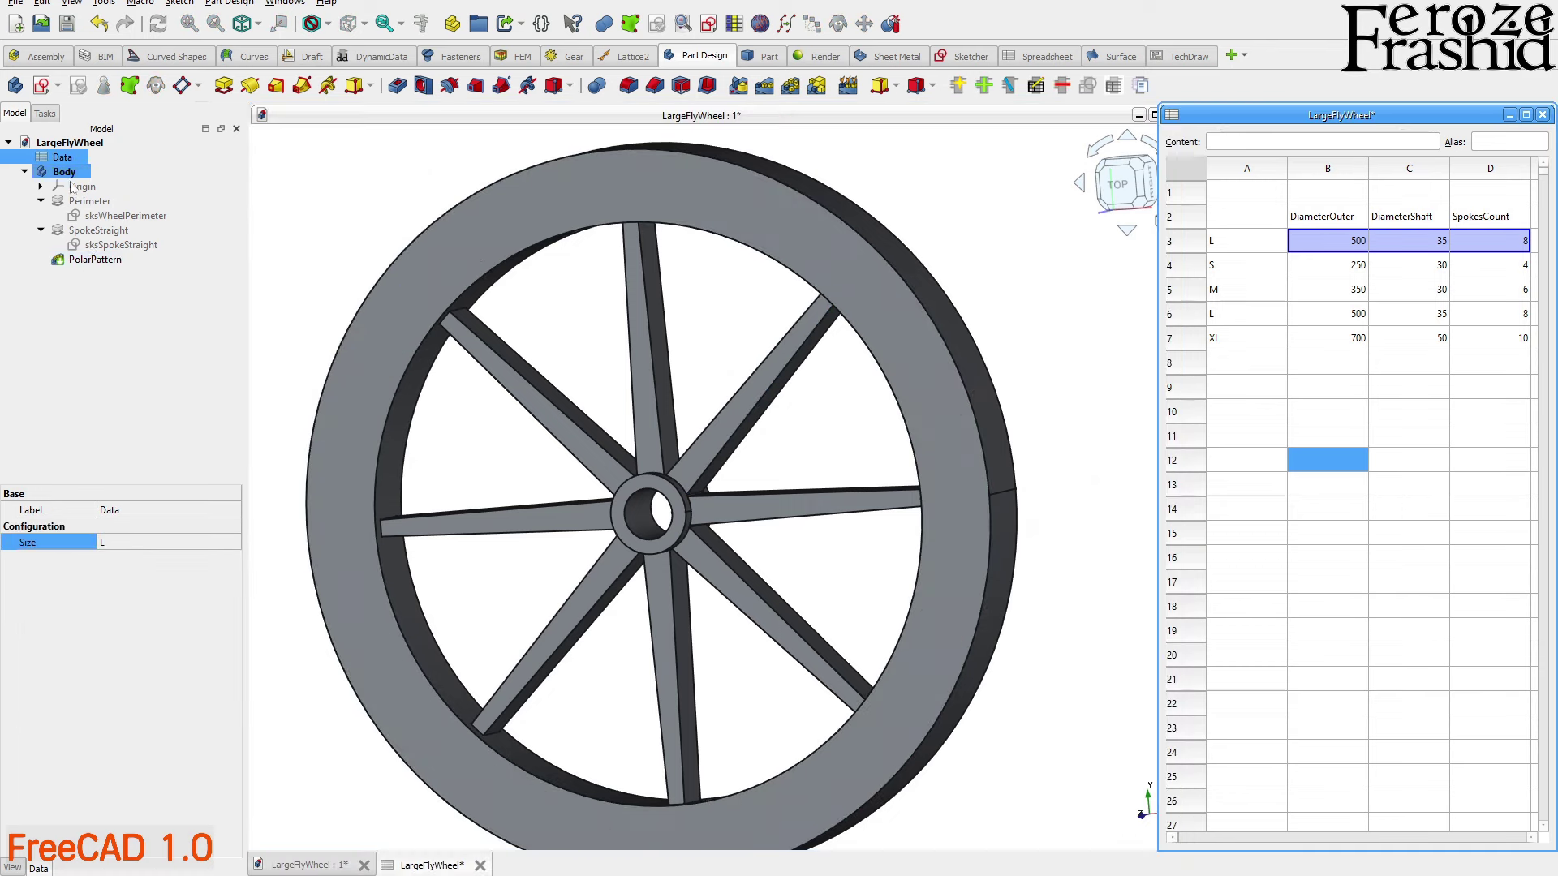
left_click(130, 547)
left_click(140, 530)
left_click(140, 545)
left_click(140, 547)
left_click(140, 565)
left_click(465, 594)
scroll(557, 546, "down", 2)
scroll(552, 555, "up", 1)
scroll(531, 562, "down", 1)
key("2")
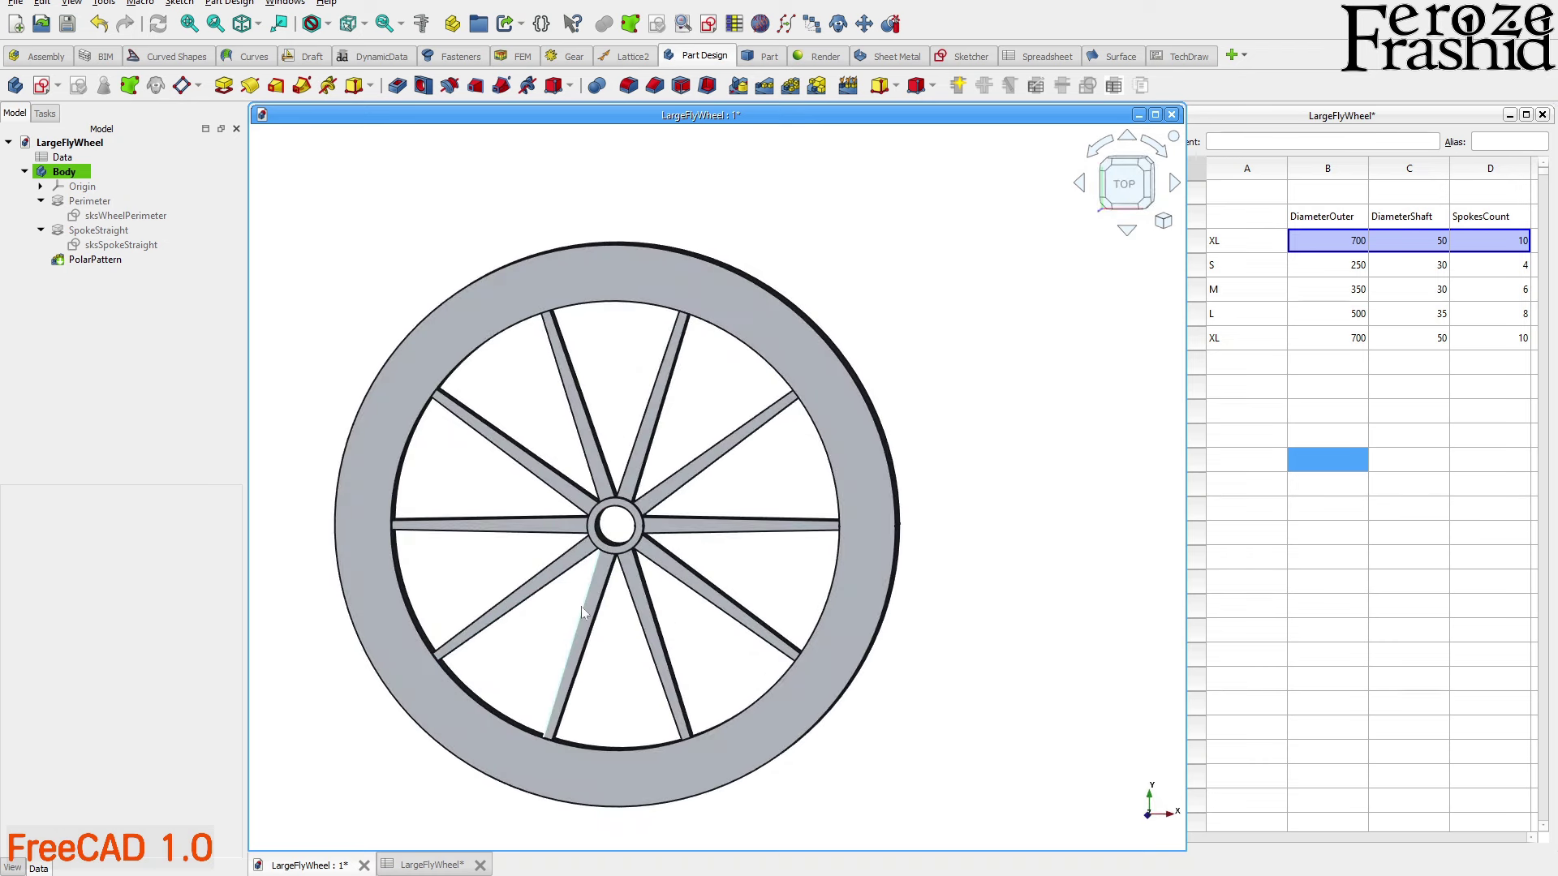
Review the outer diameter values of the L and XL rows in the configuration table
left_click(1339, 388)
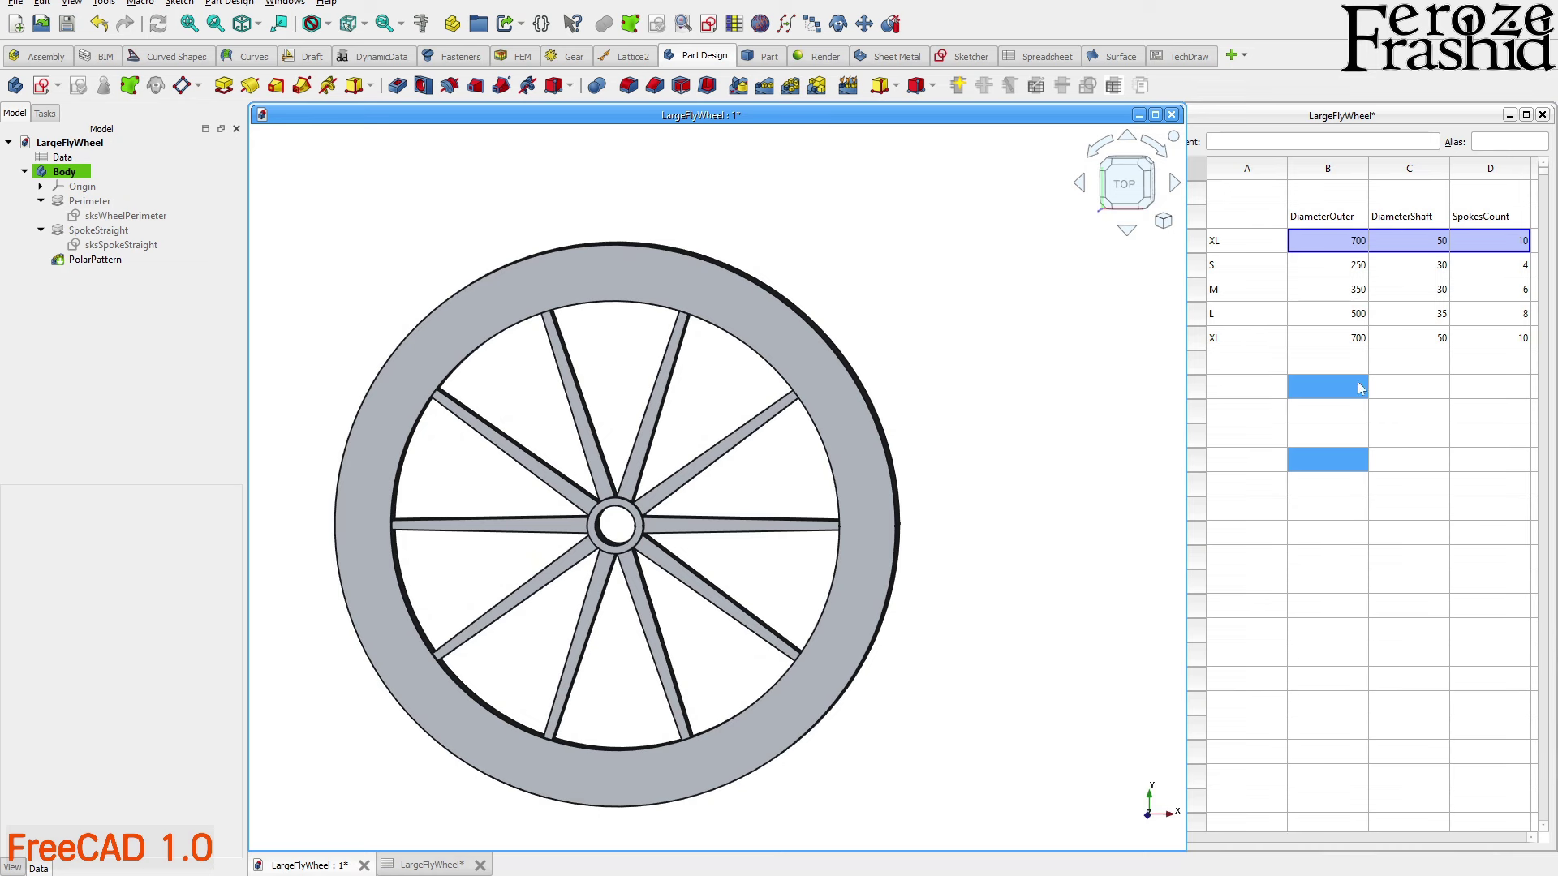
left_click(1346, 337)
left_click(1359, 313)
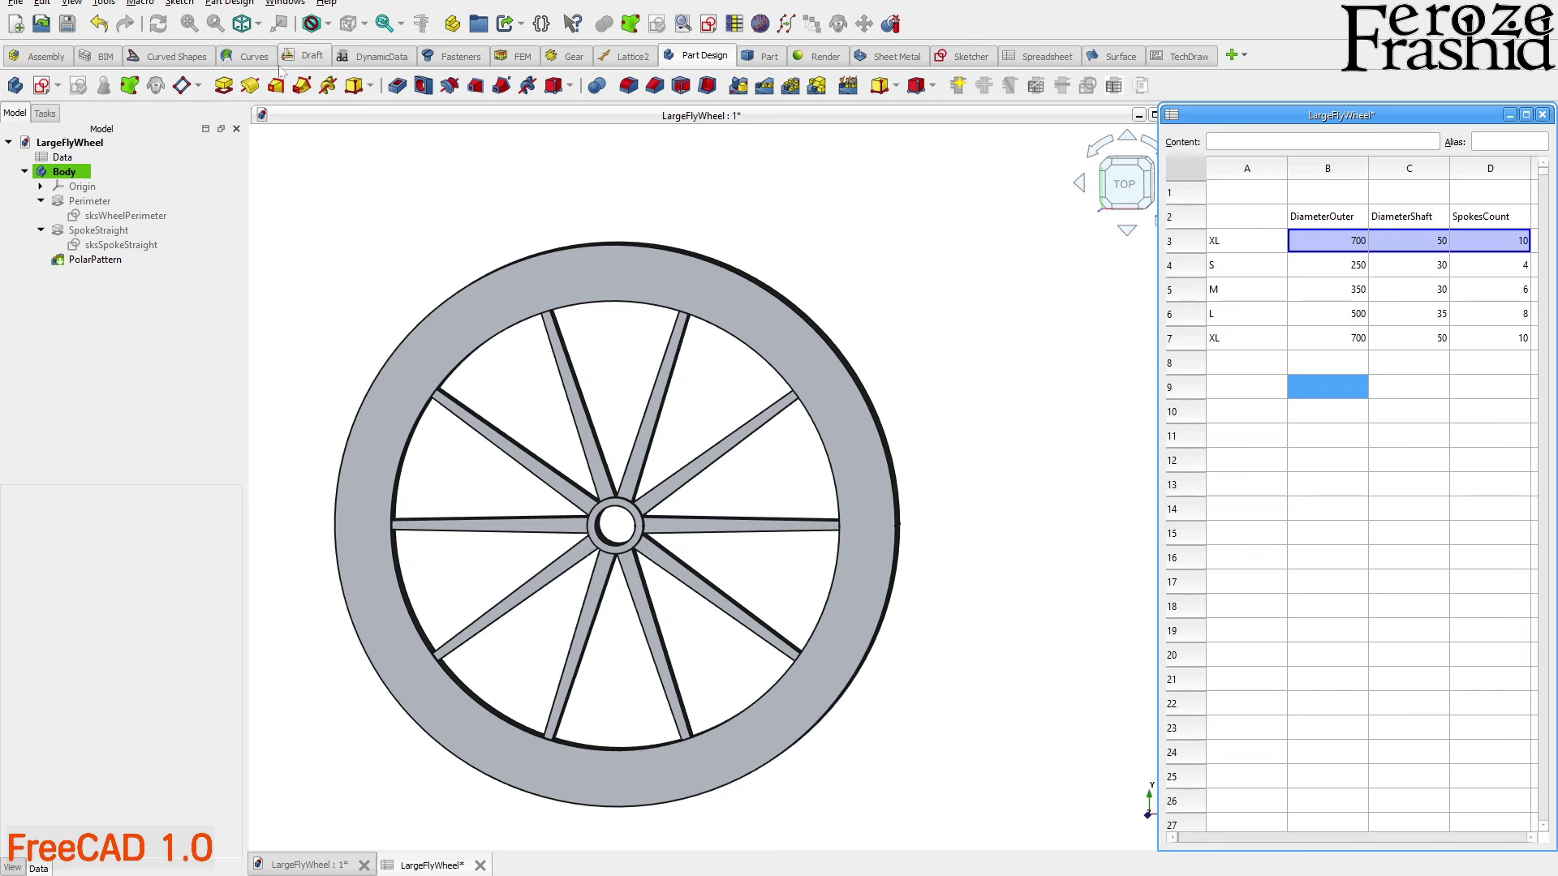
left_click(408, 198)
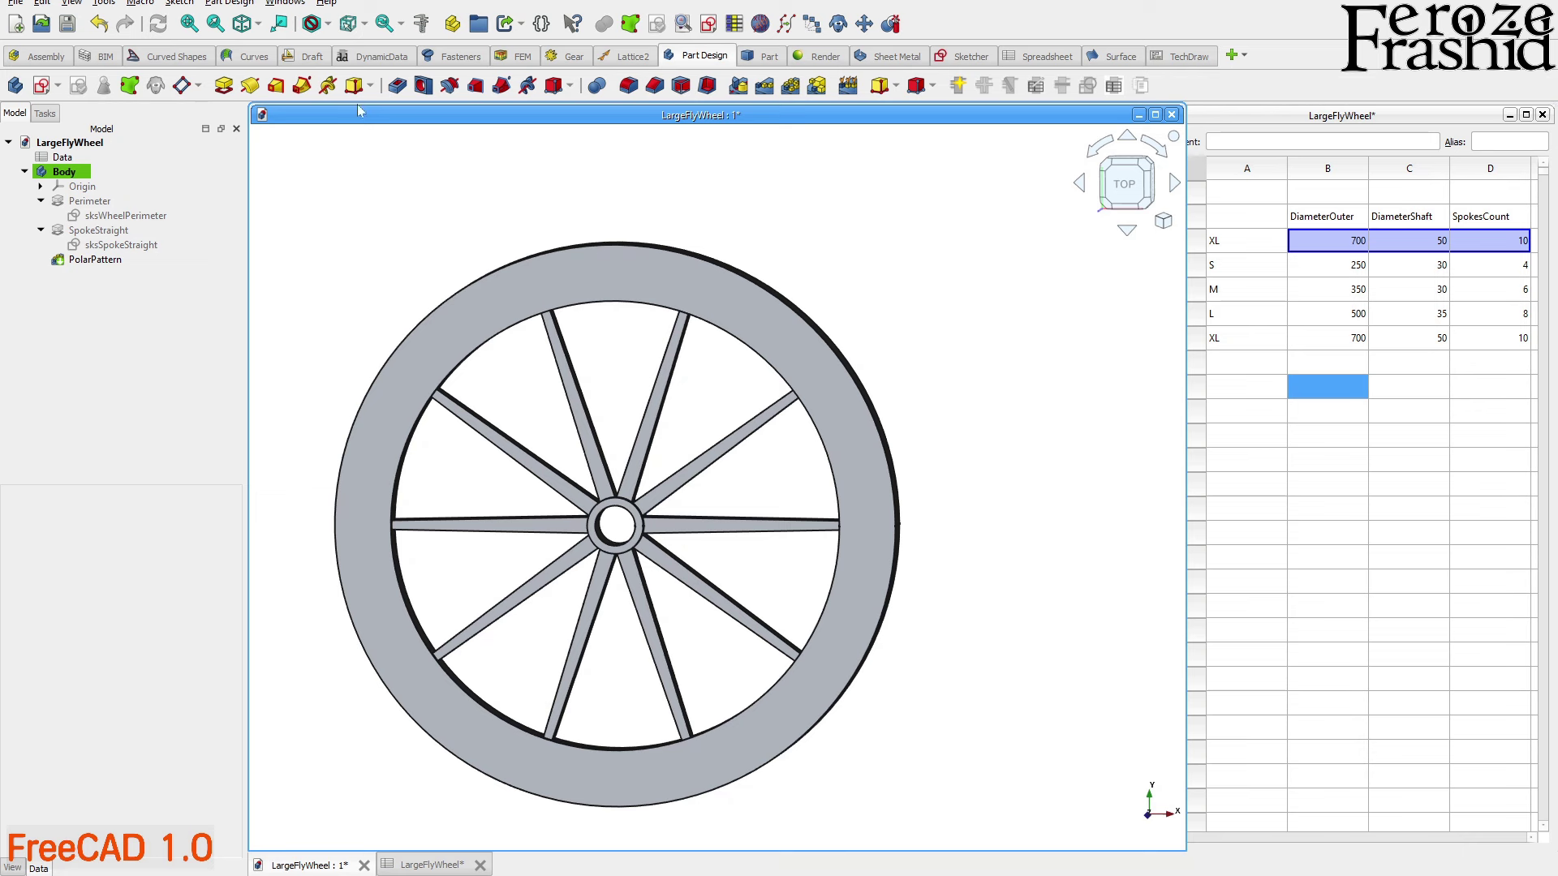
Create a DynamicData container object in the wheel document and open its configuration editor
left_click(376, 56)
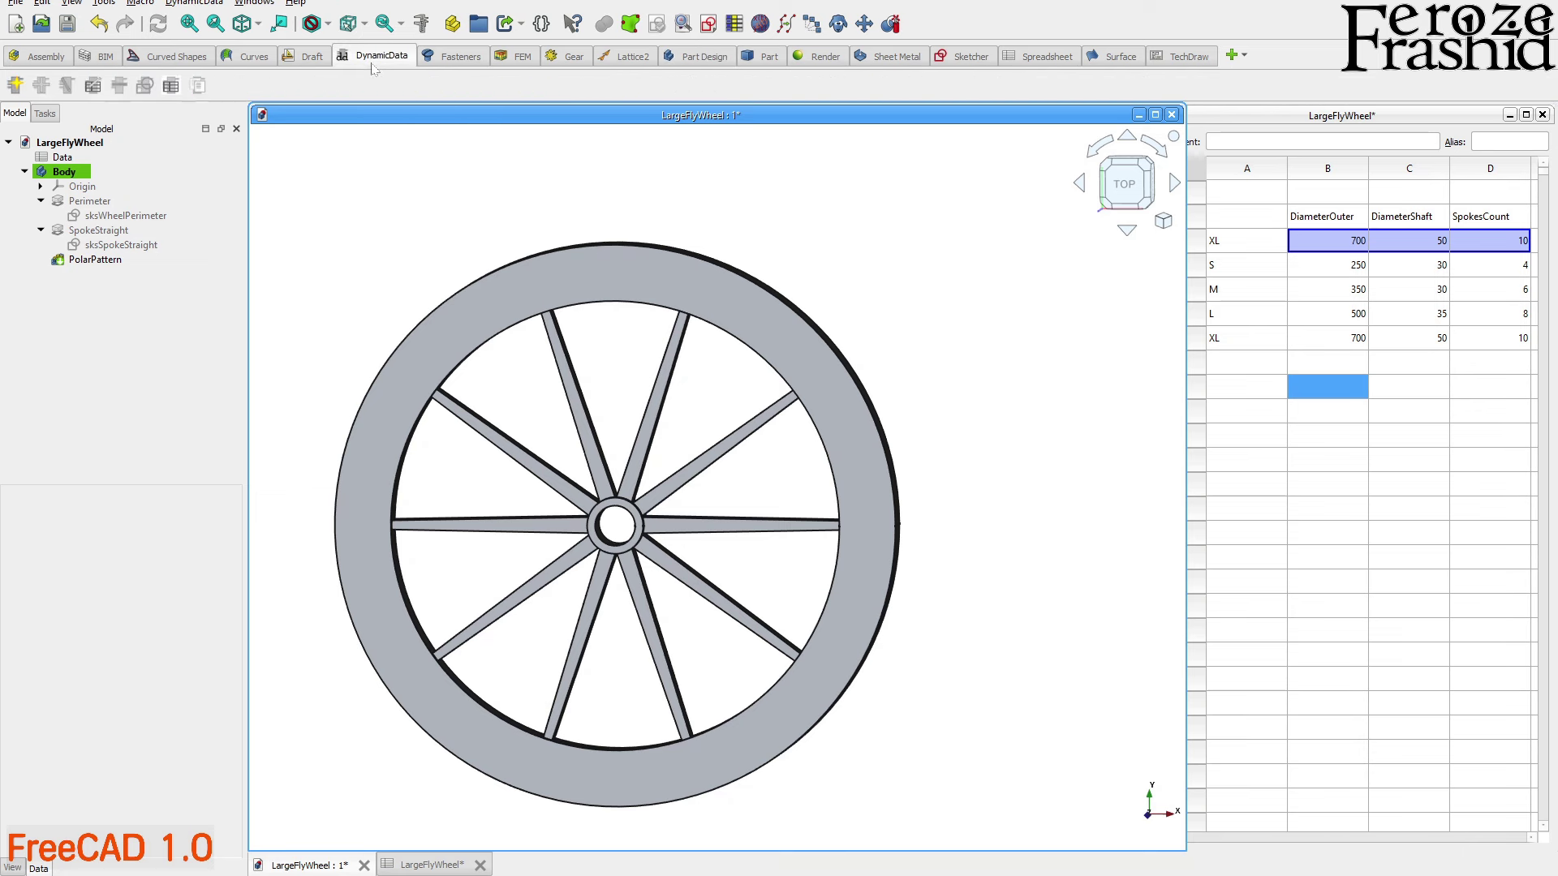
left_click(16, 85)
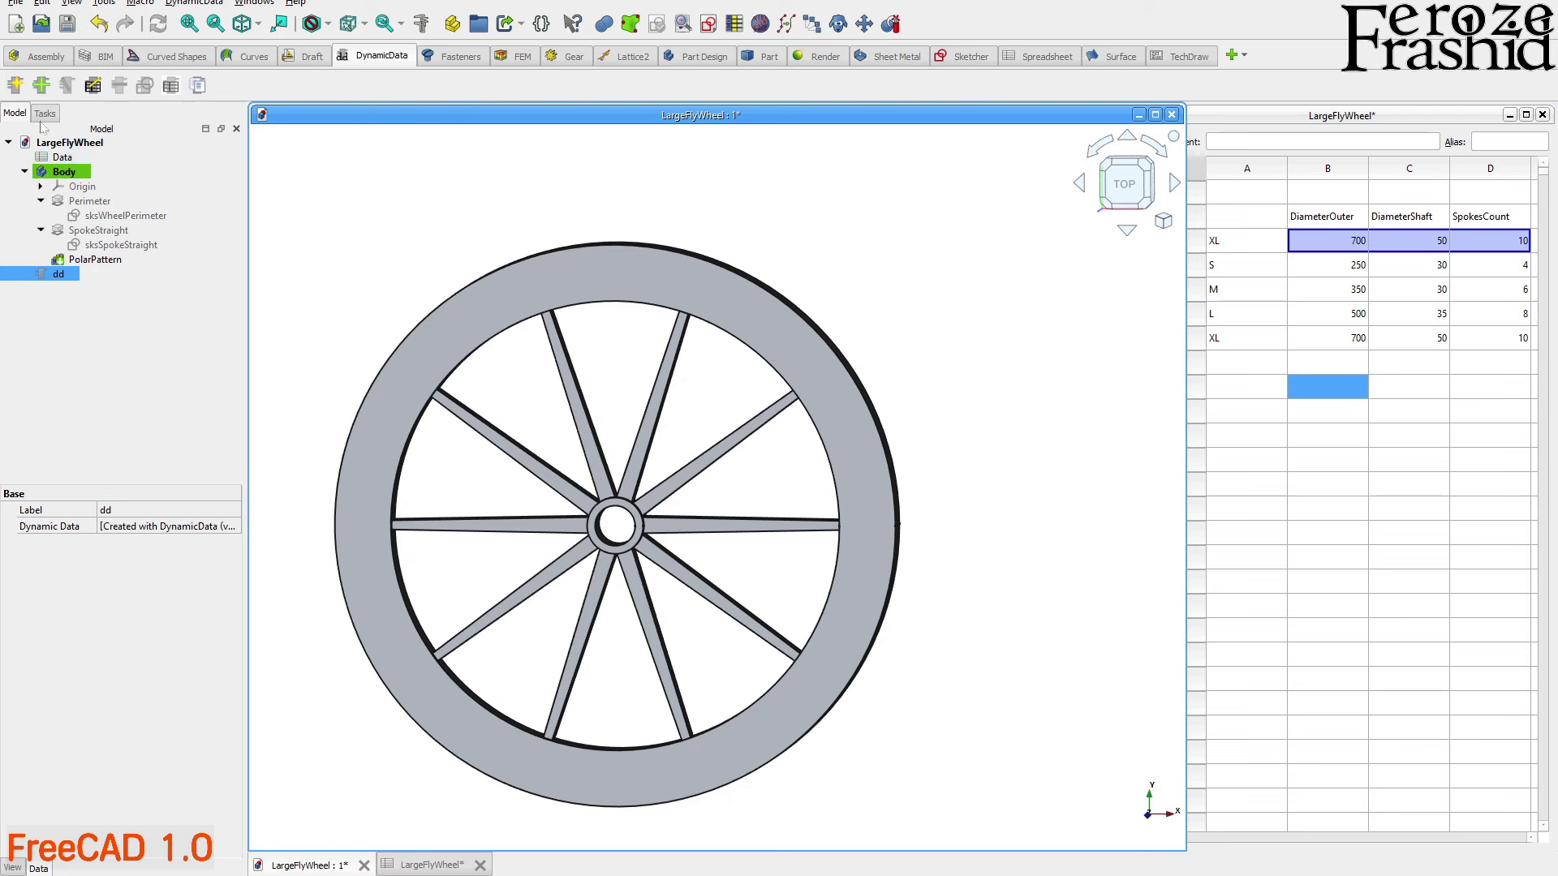
left_click(92, 89)
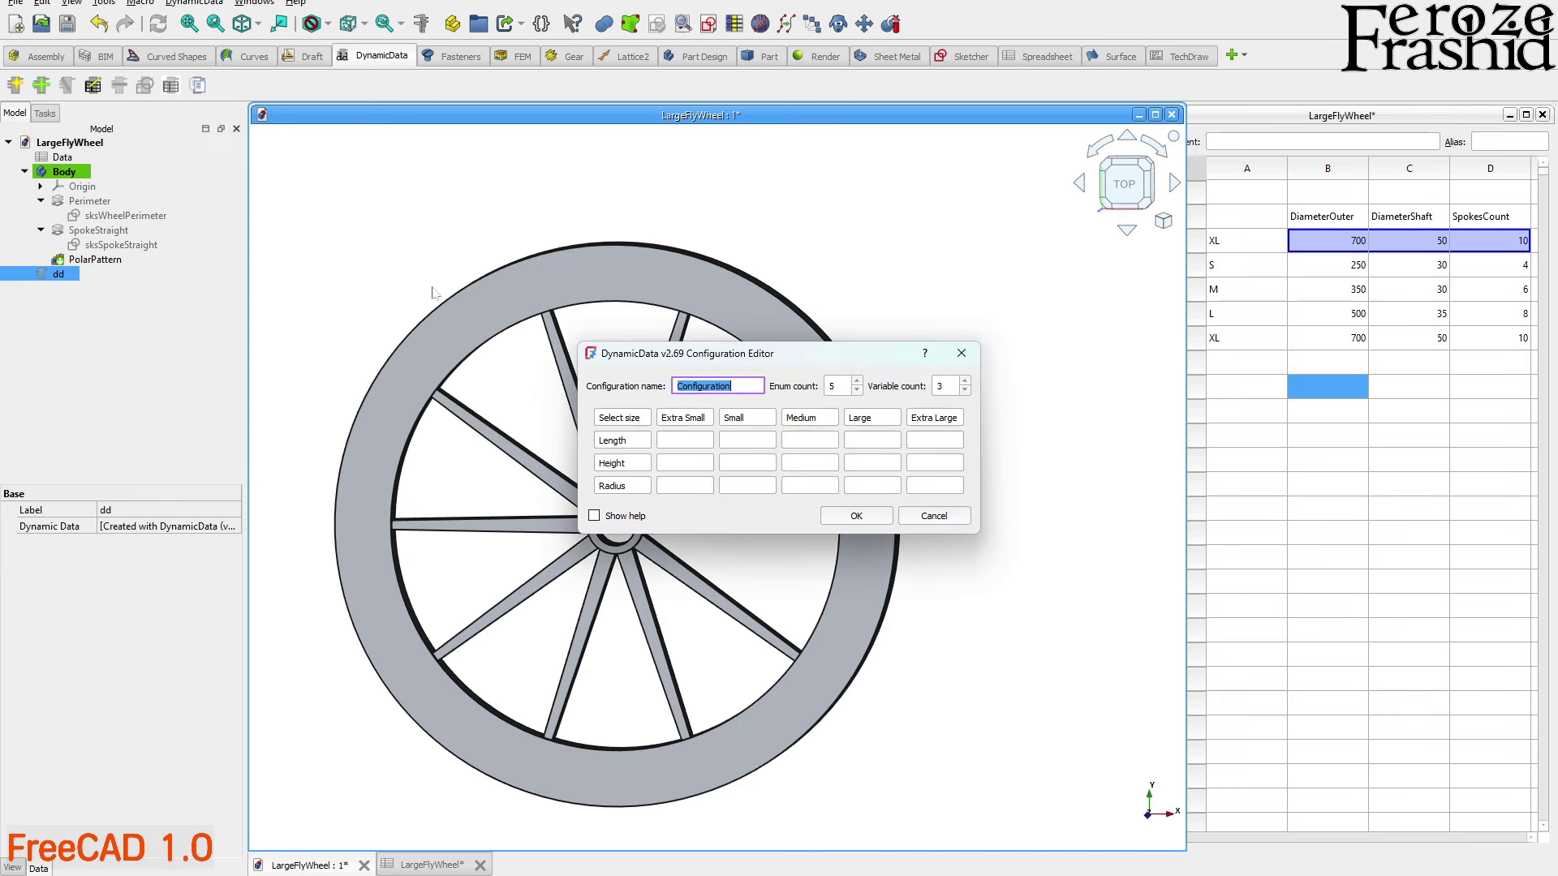
left_click_drag(682, 359, 589, 260)
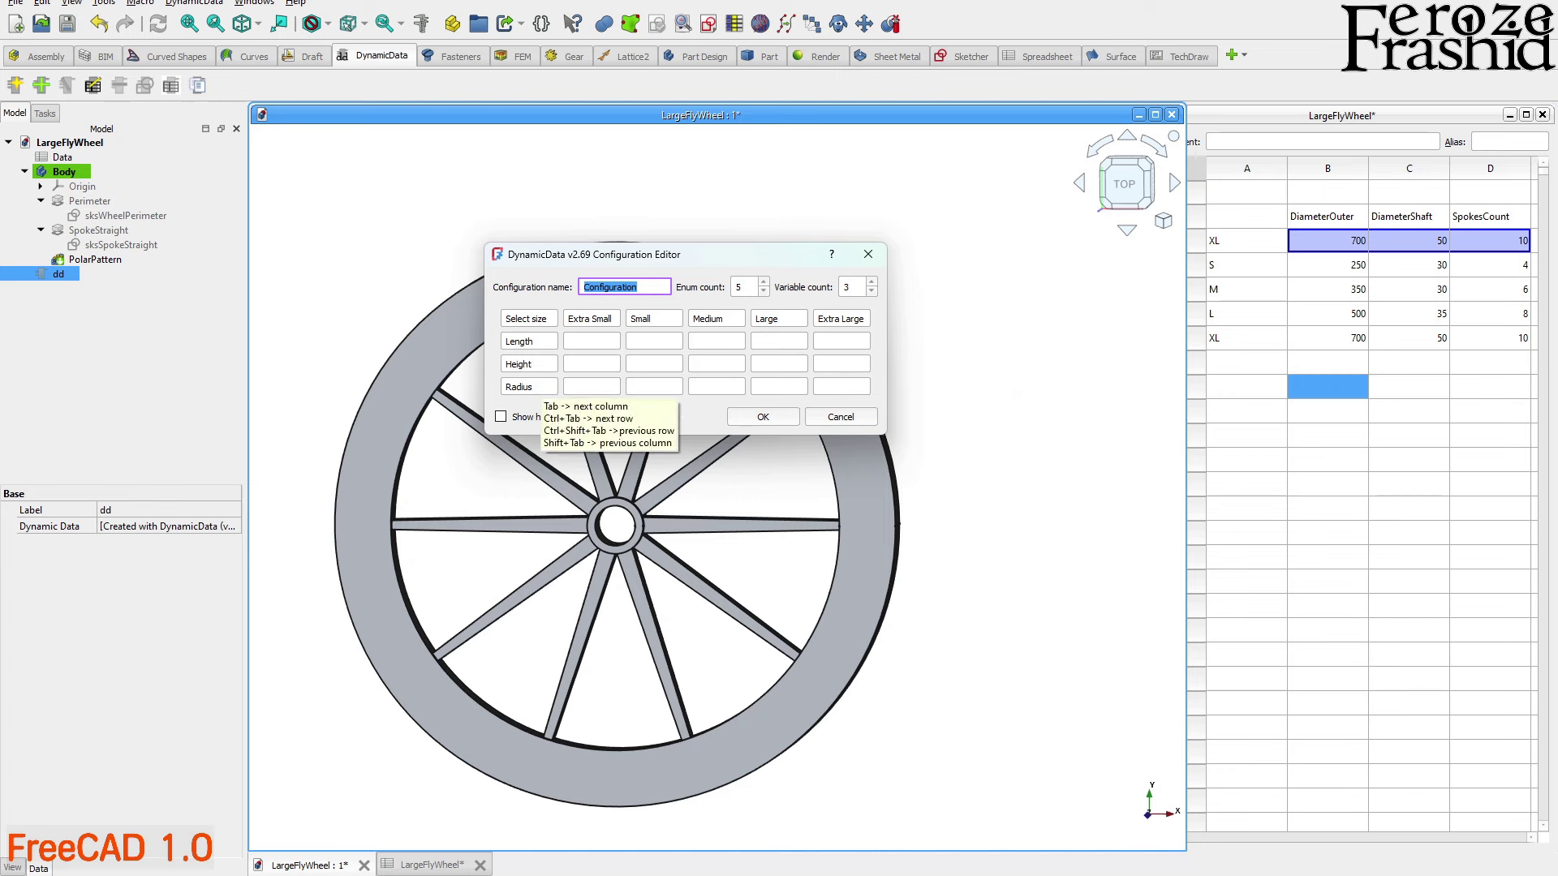
Set the configuration's variable count to 4, name the variables S, M, L and XL, and accept the configuration
left_click(872, 284)
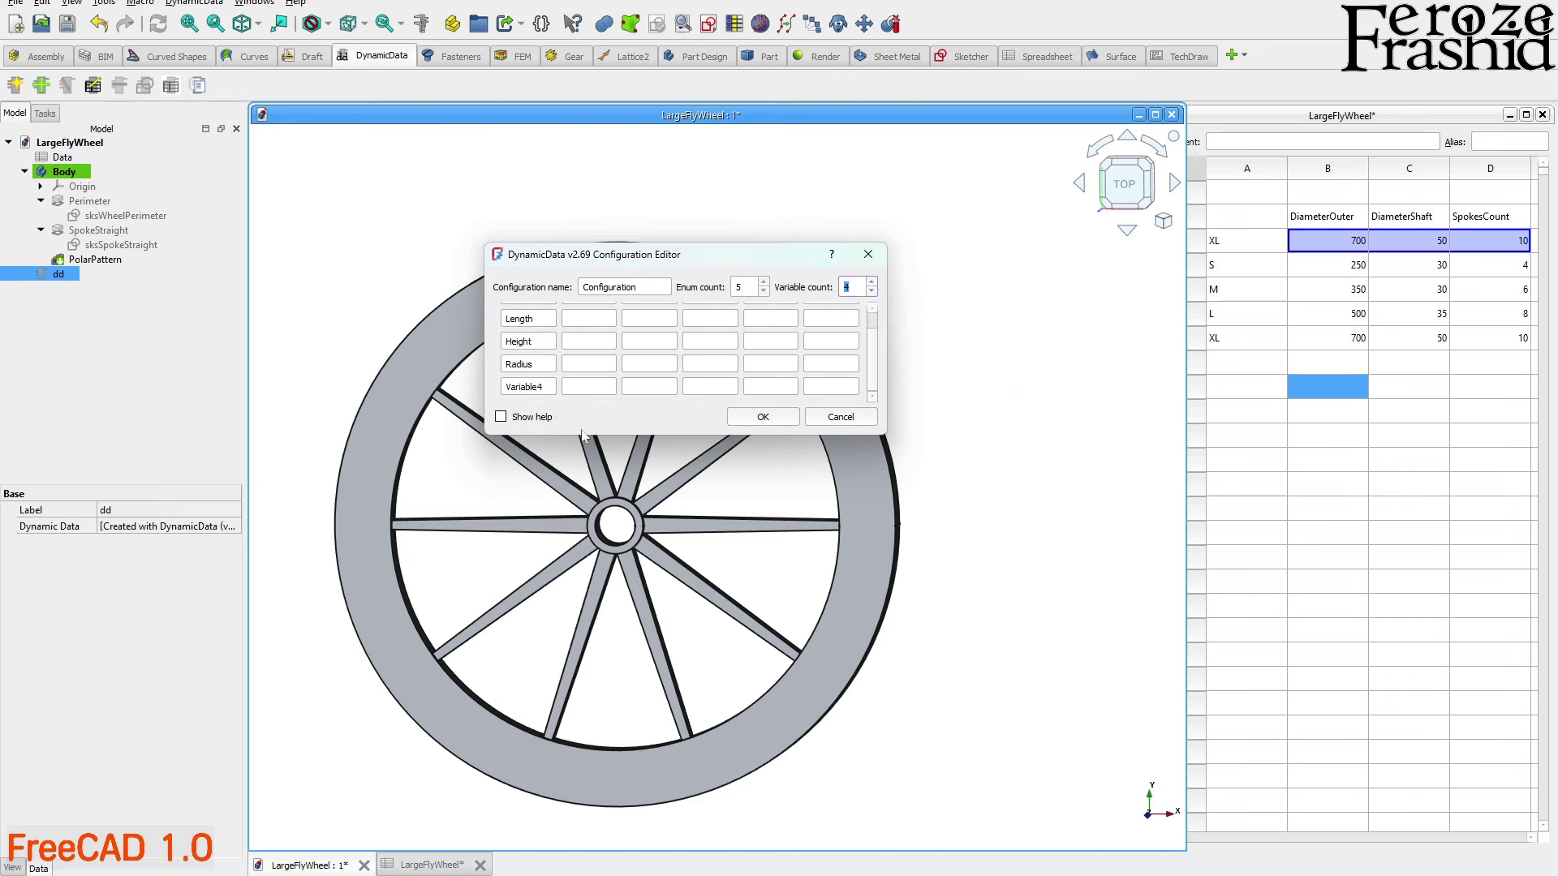
left_click_drag(582, 435, 590, 570)
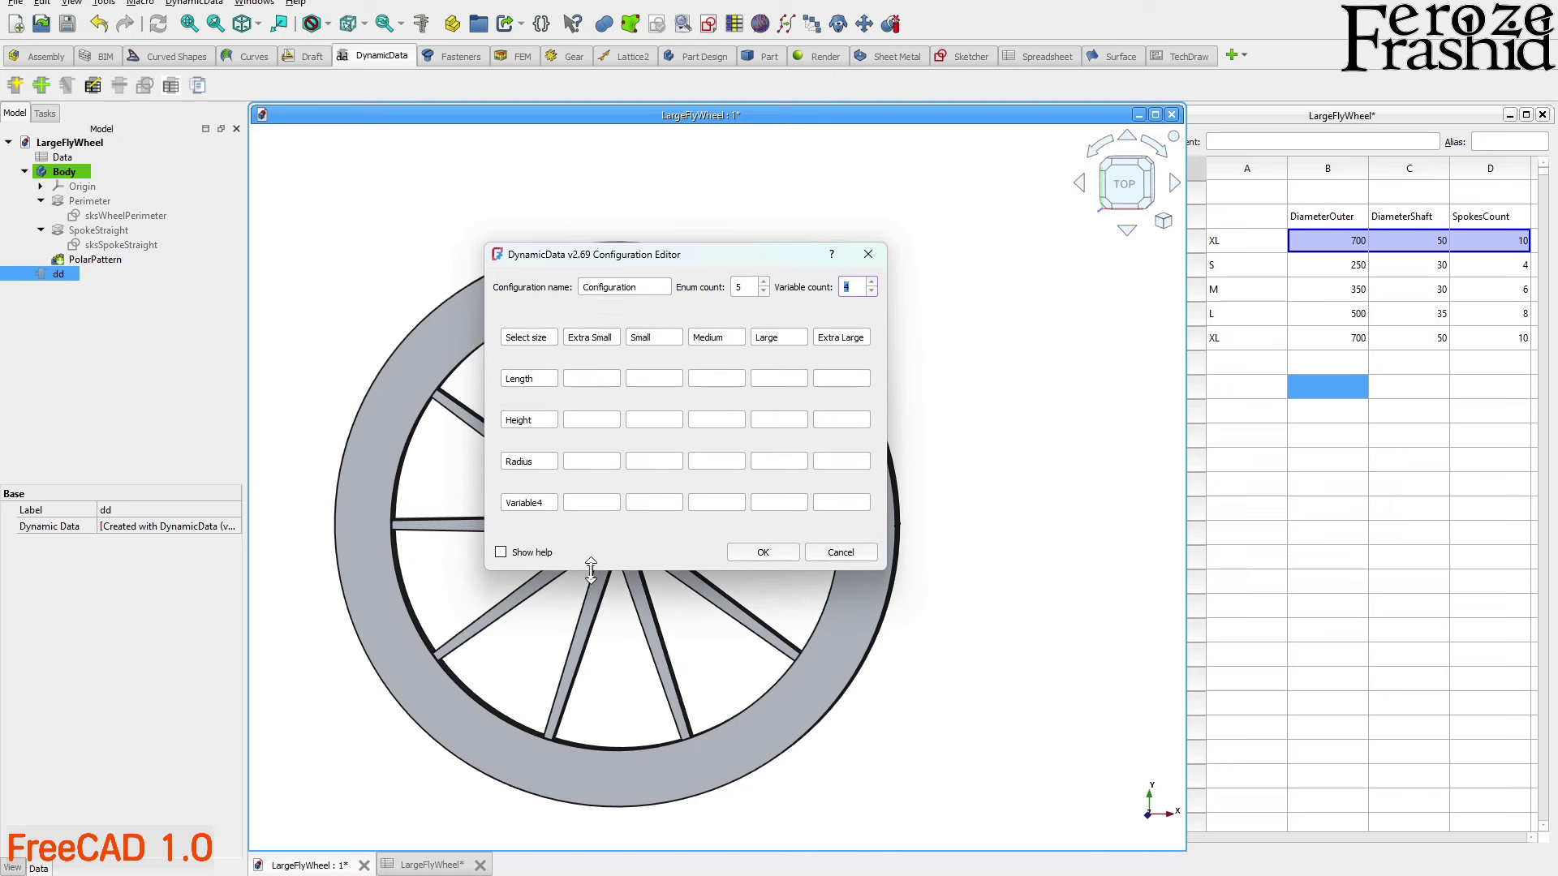
left_click(532, 379)
key("ctrl+a")
type("S M L XL")
left_click(588, 379)
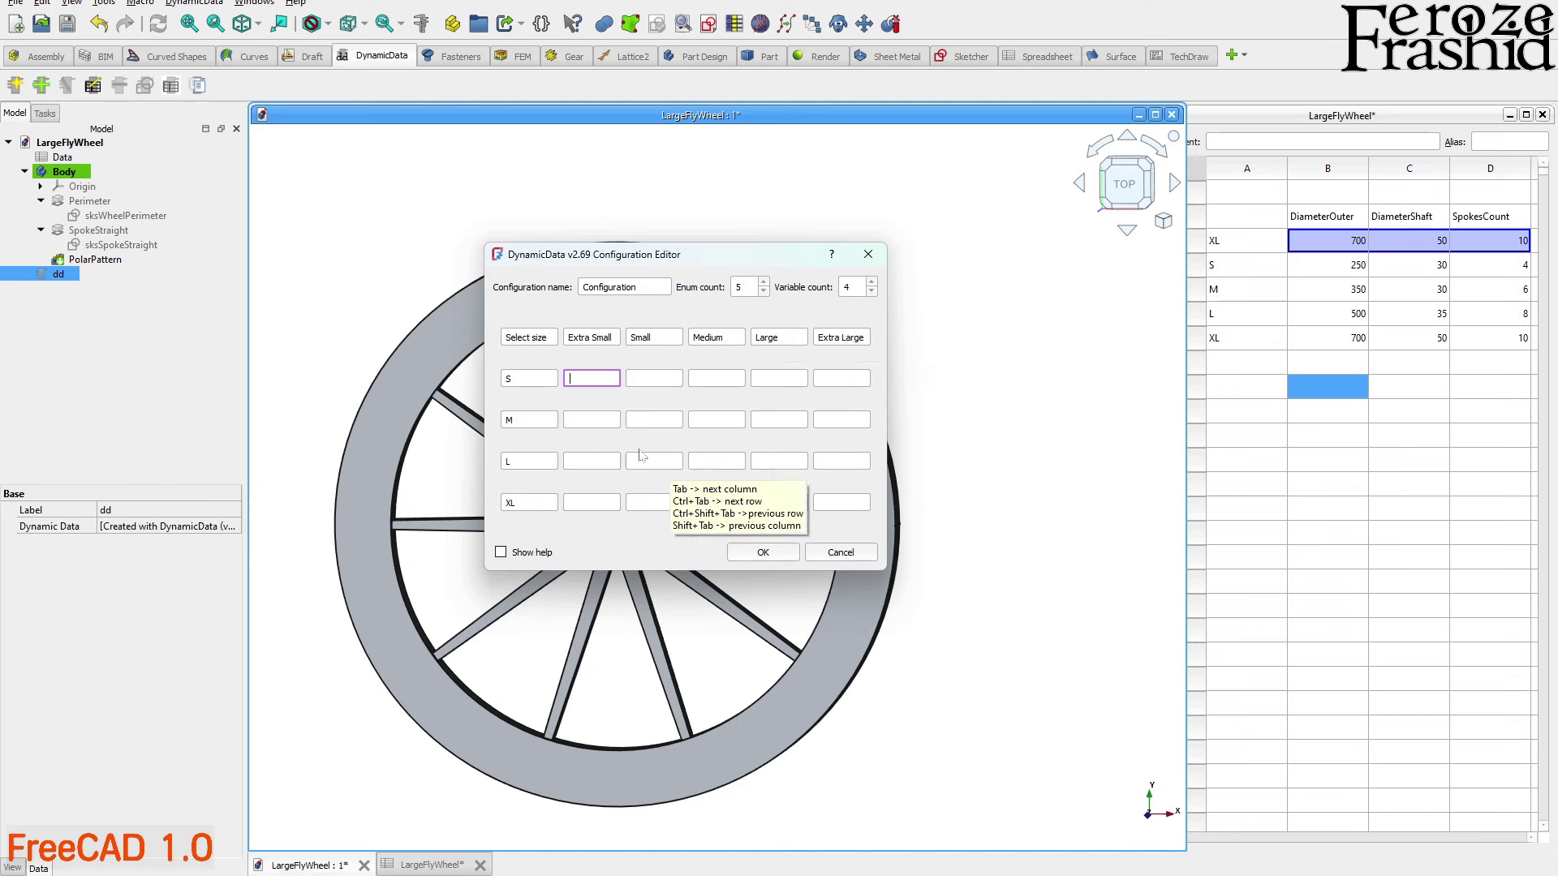
left_click(735, 555)
left_click(827, 555)
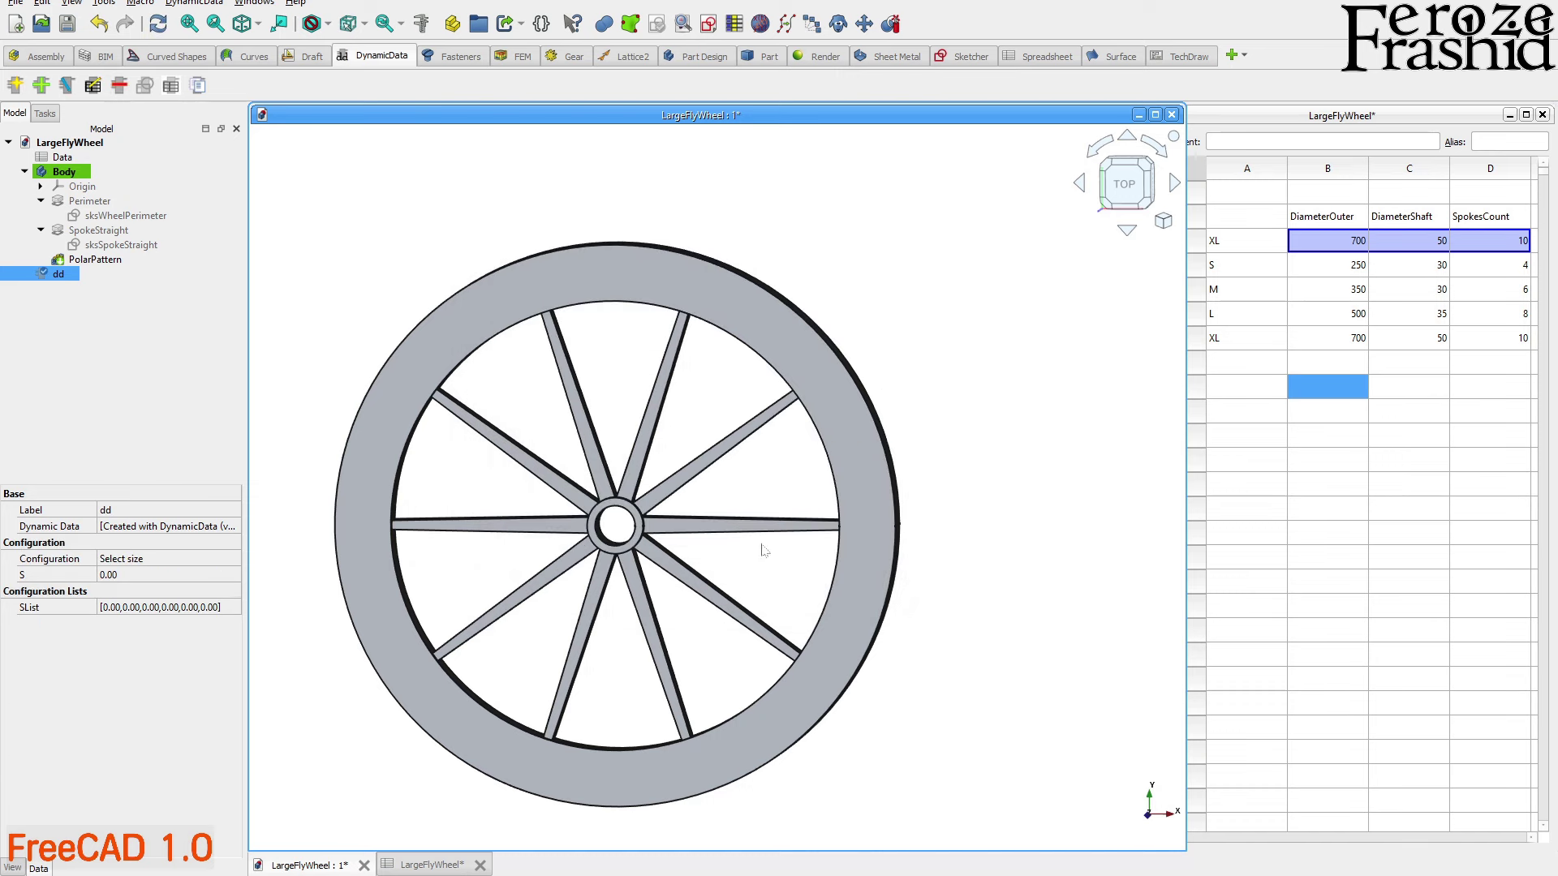
Maximize the 3D view window and reopen the Data spreadsheet to review its Size configuration
left_click(84, 317)
left_click(61, 277)
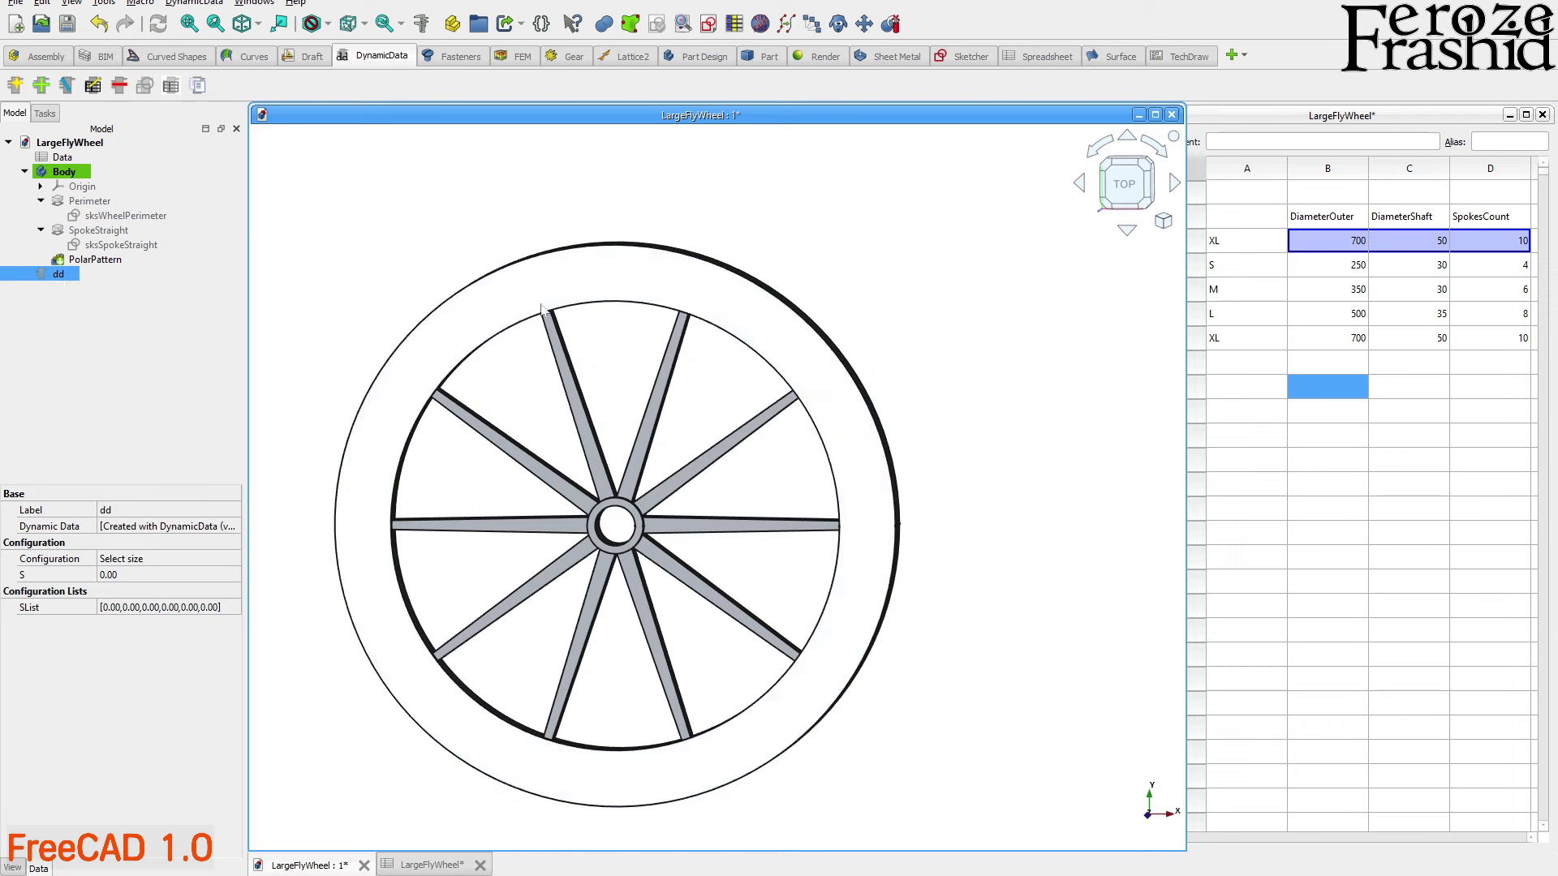
left_click(1155, 115)
left_click(65, 158)
double_click(66, 165)
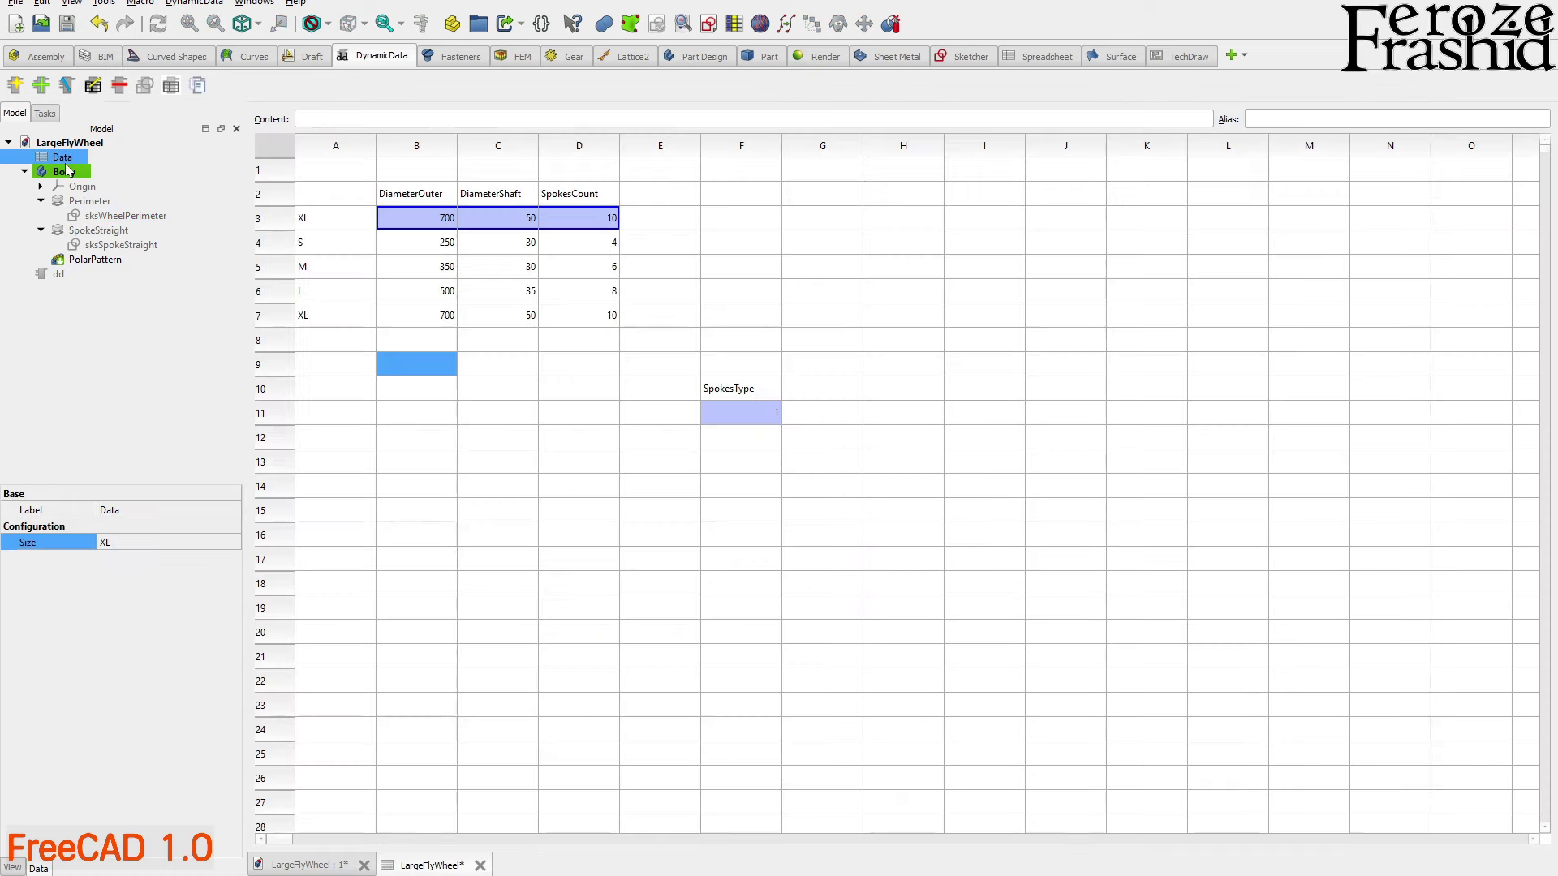
Try the dd object's Configuration options, choosing Extra Small and finally Large
double_click(50, 276)
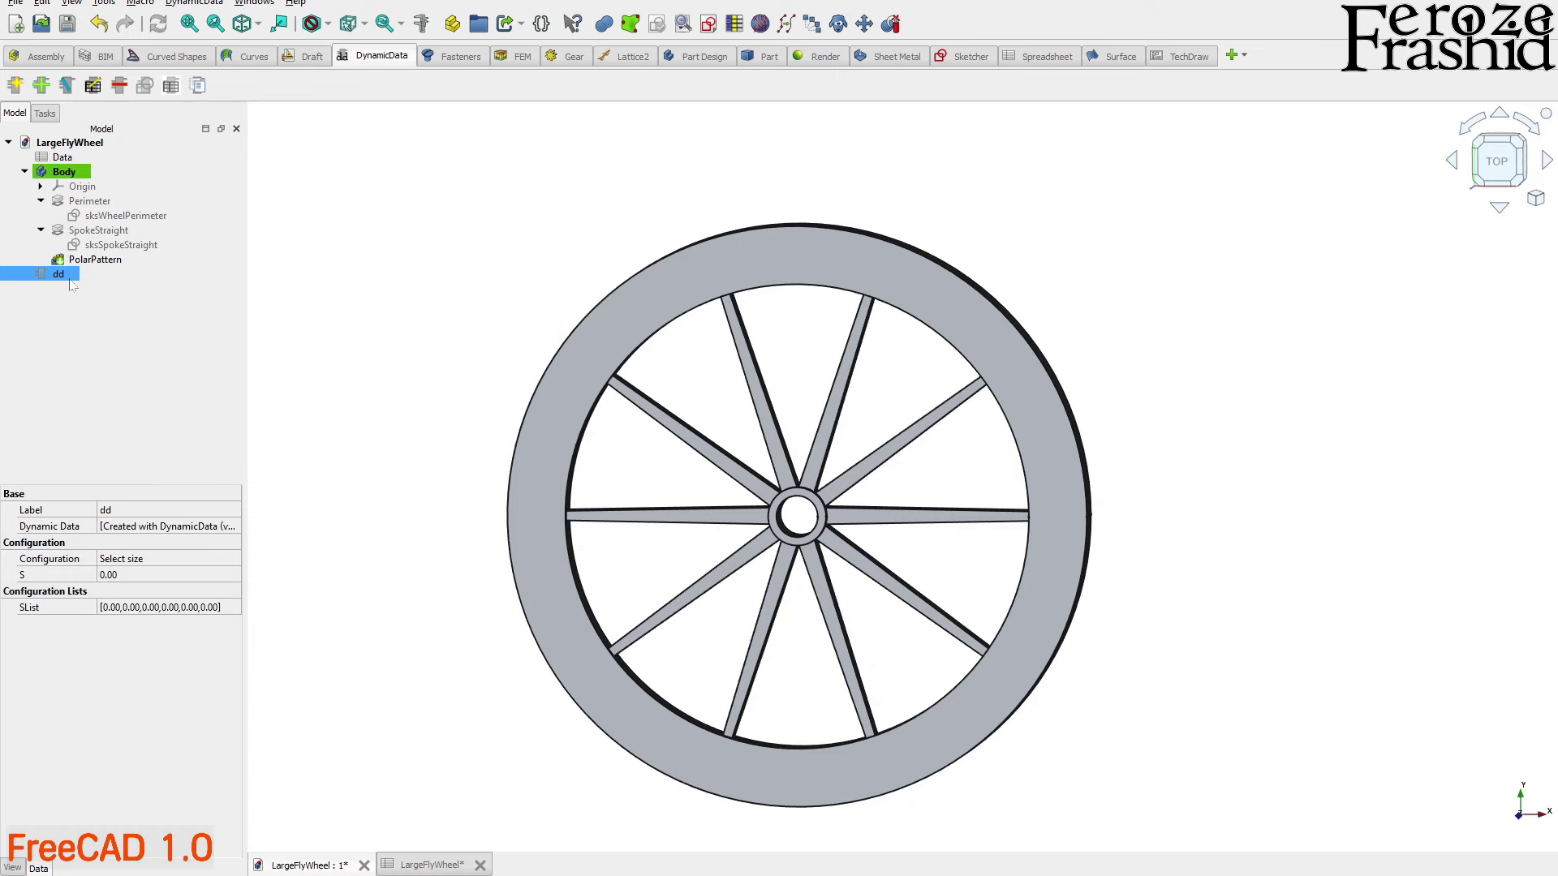
left_click(161, 562)
left_click(127, 576)
left_click(125, 560)
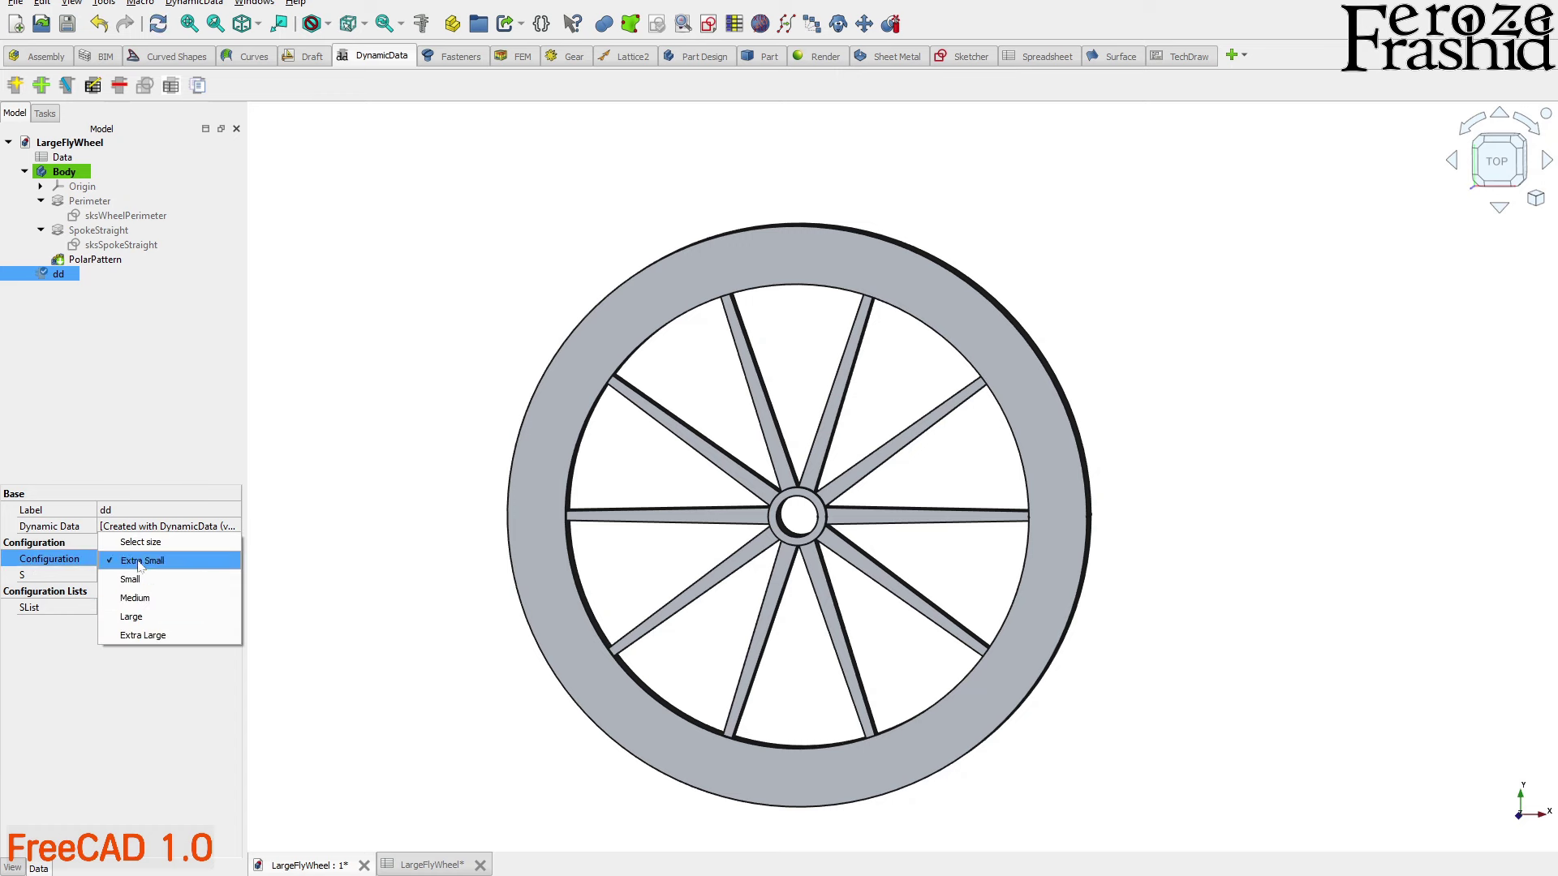
left_click(154, 596)
left_click(158, 560)
left_click(154, 580)
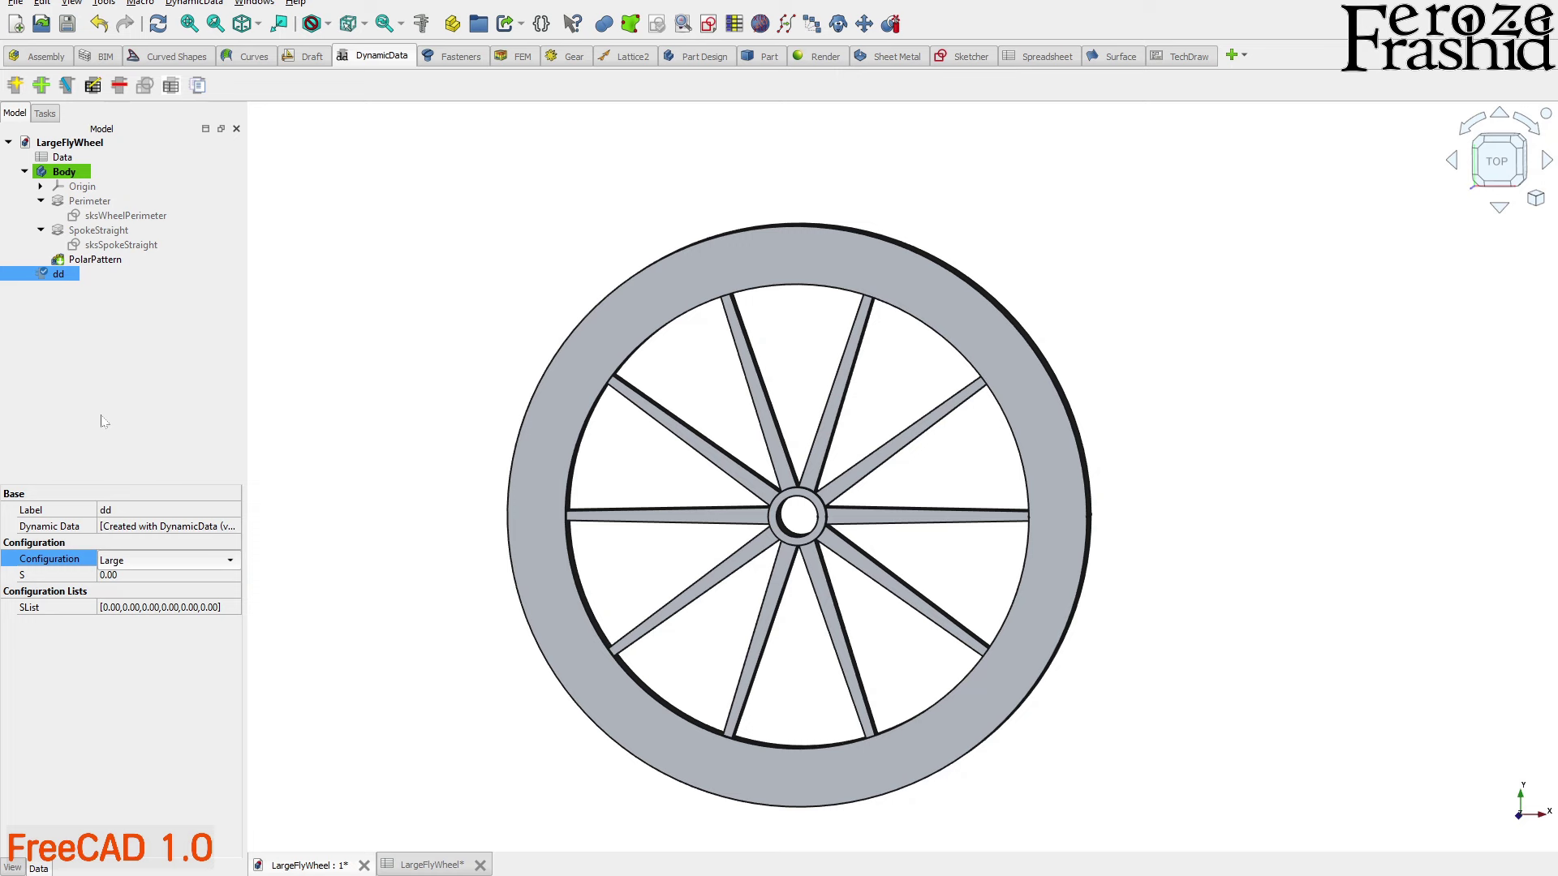
Delete the DynamicData object dd from the wheel document
left_click(108, 325)
left_click(58, 276)
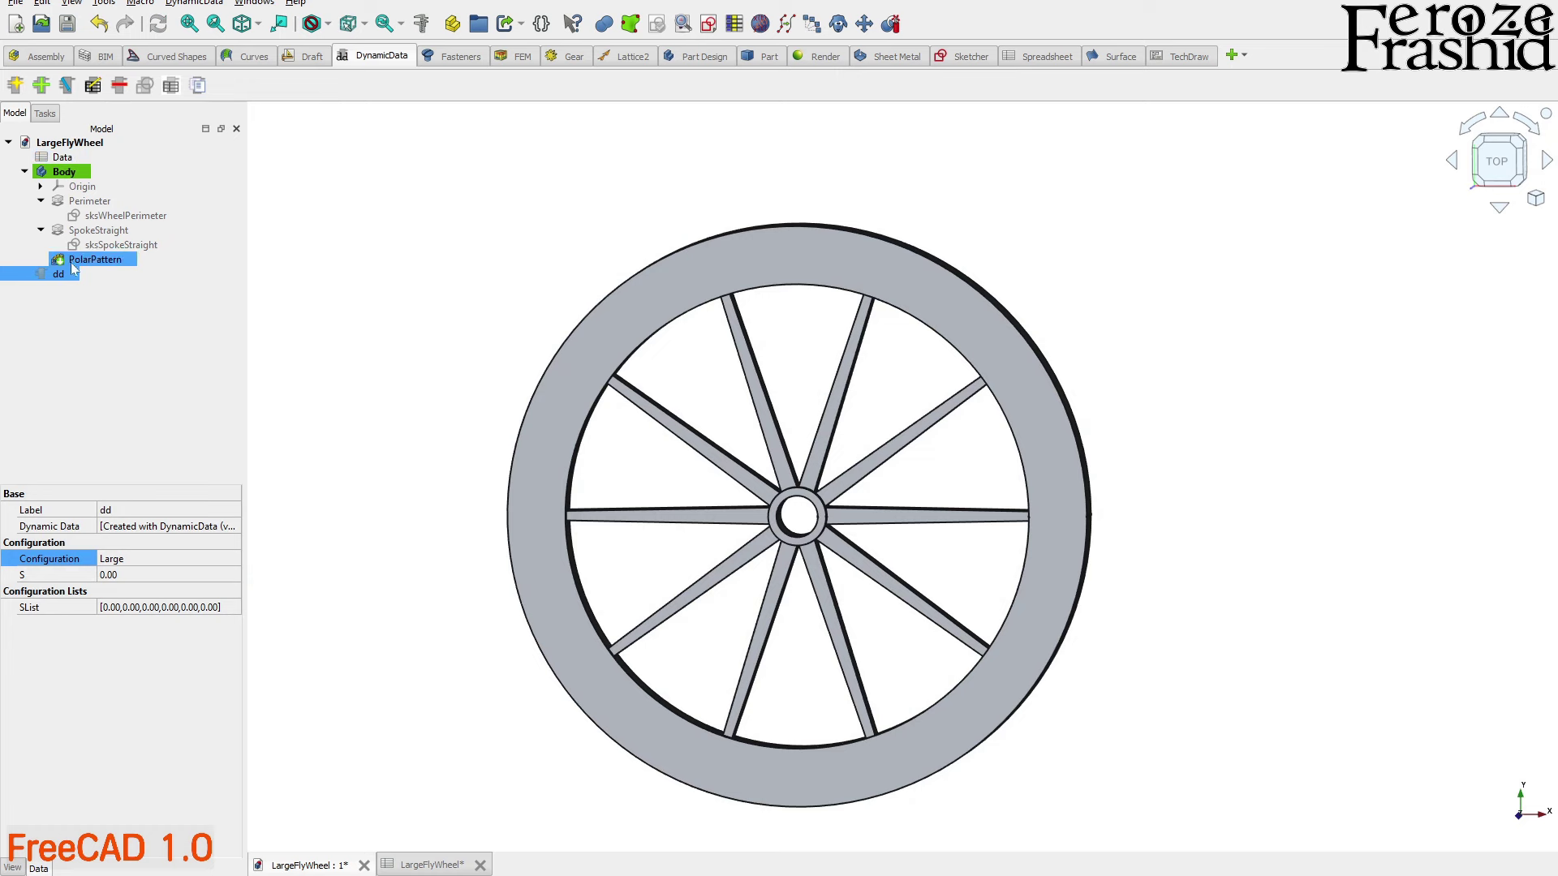
key("Delete")
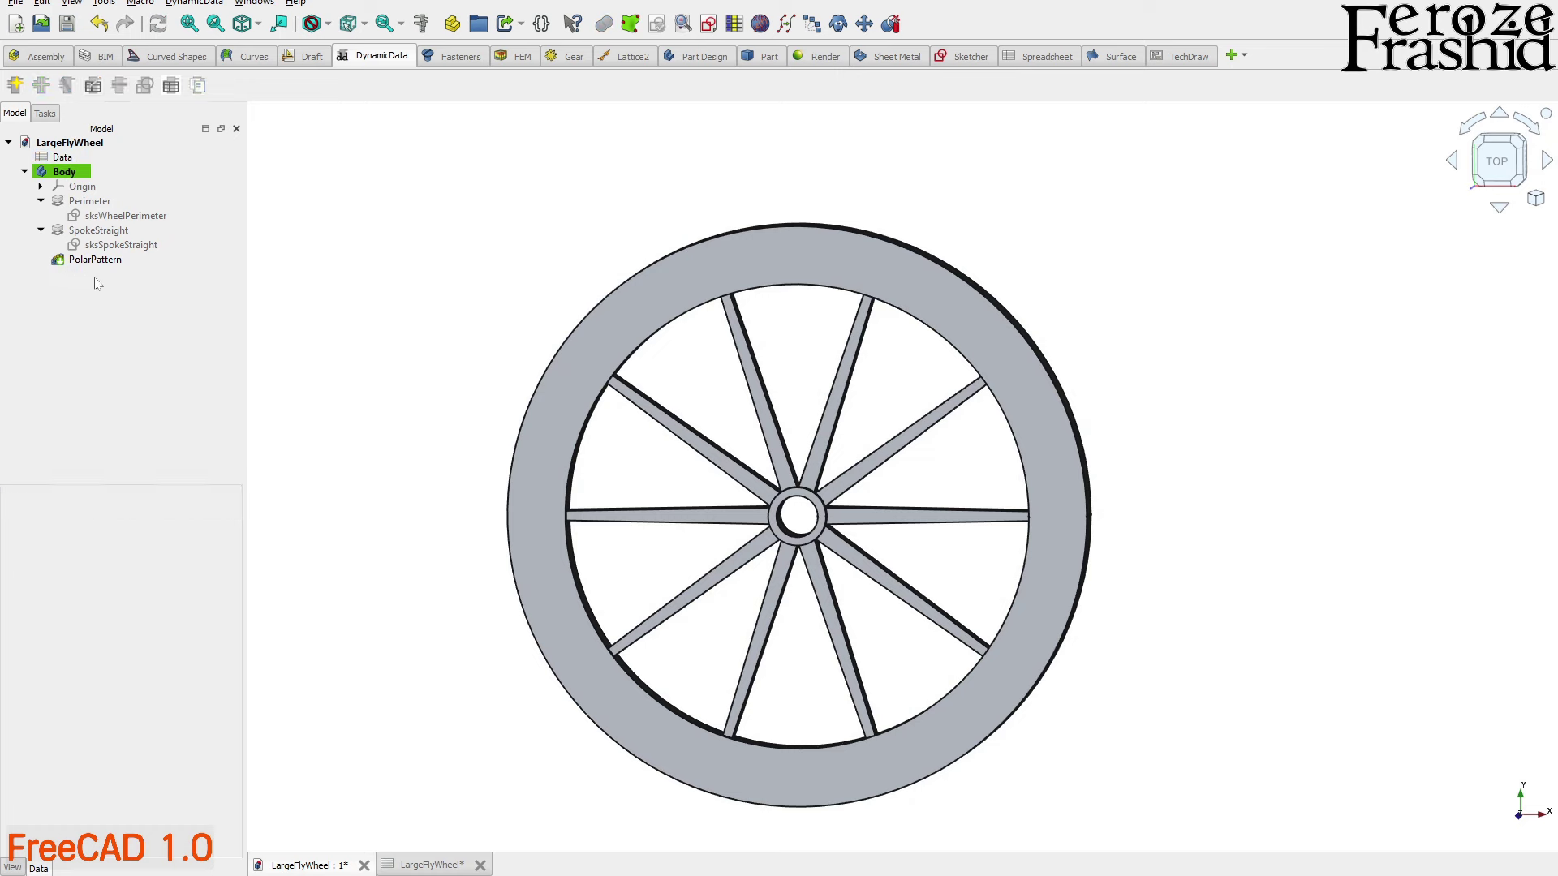
Arrange the 3D view and the Data spreadsheet side by side, giving the 3D view enough width for the wheel
middle_click_drag(772, 556, 695, 539)
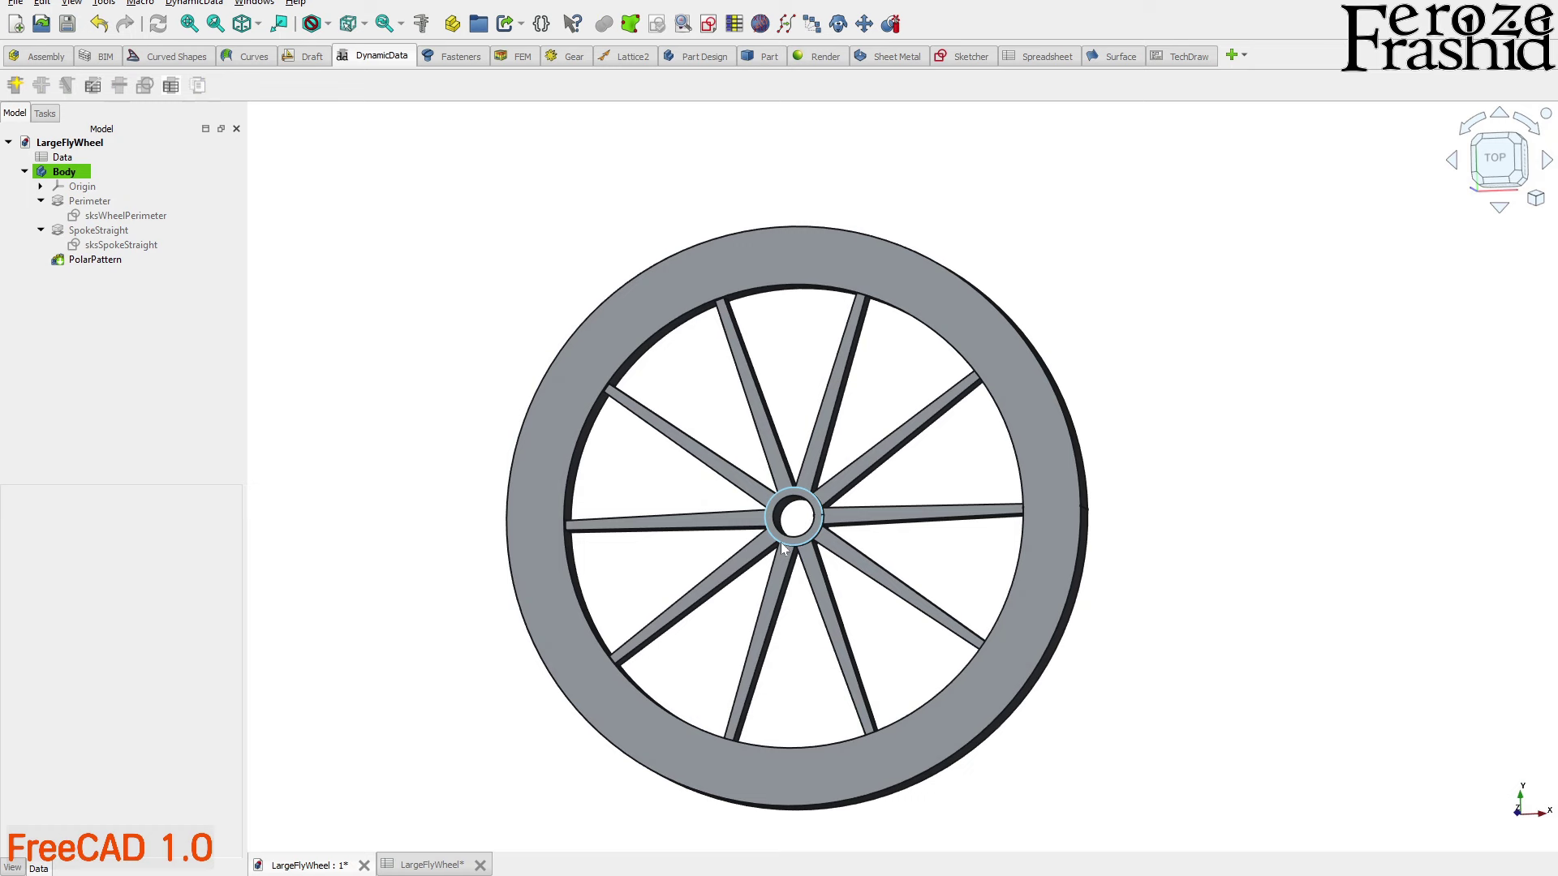
scroll(776, 408, "up", 2)
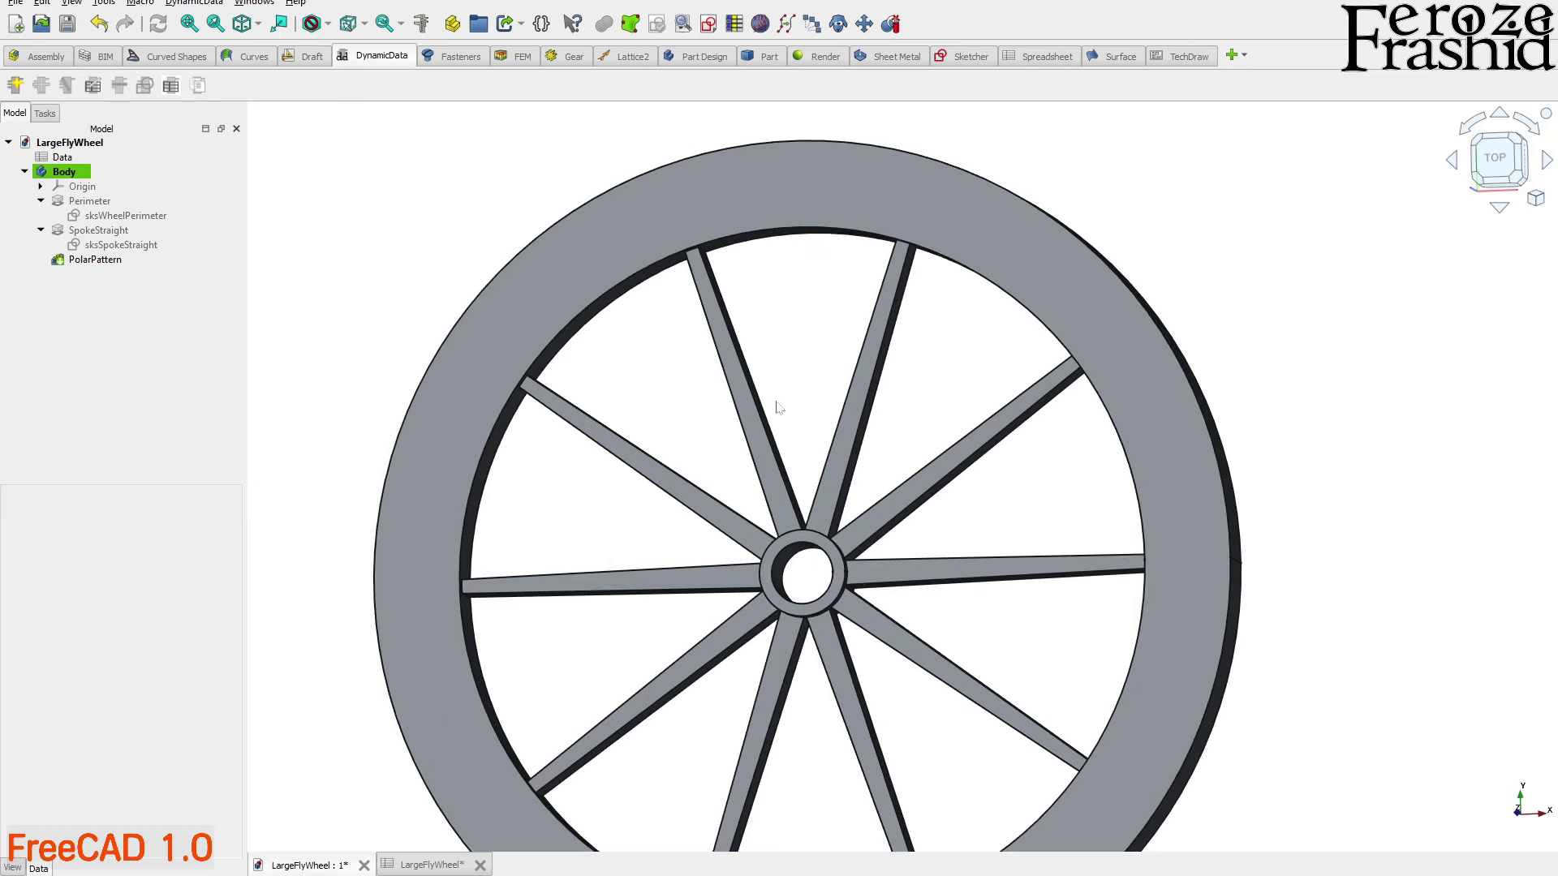
scroll(658, 381, "down", 2)
mouse_move(658, 389)
middle_mouse_down()
mouse_move(522, 424)
mouse_move(651, 413)
middle_mouse_up()
scroll(691, 569, "up", 1)
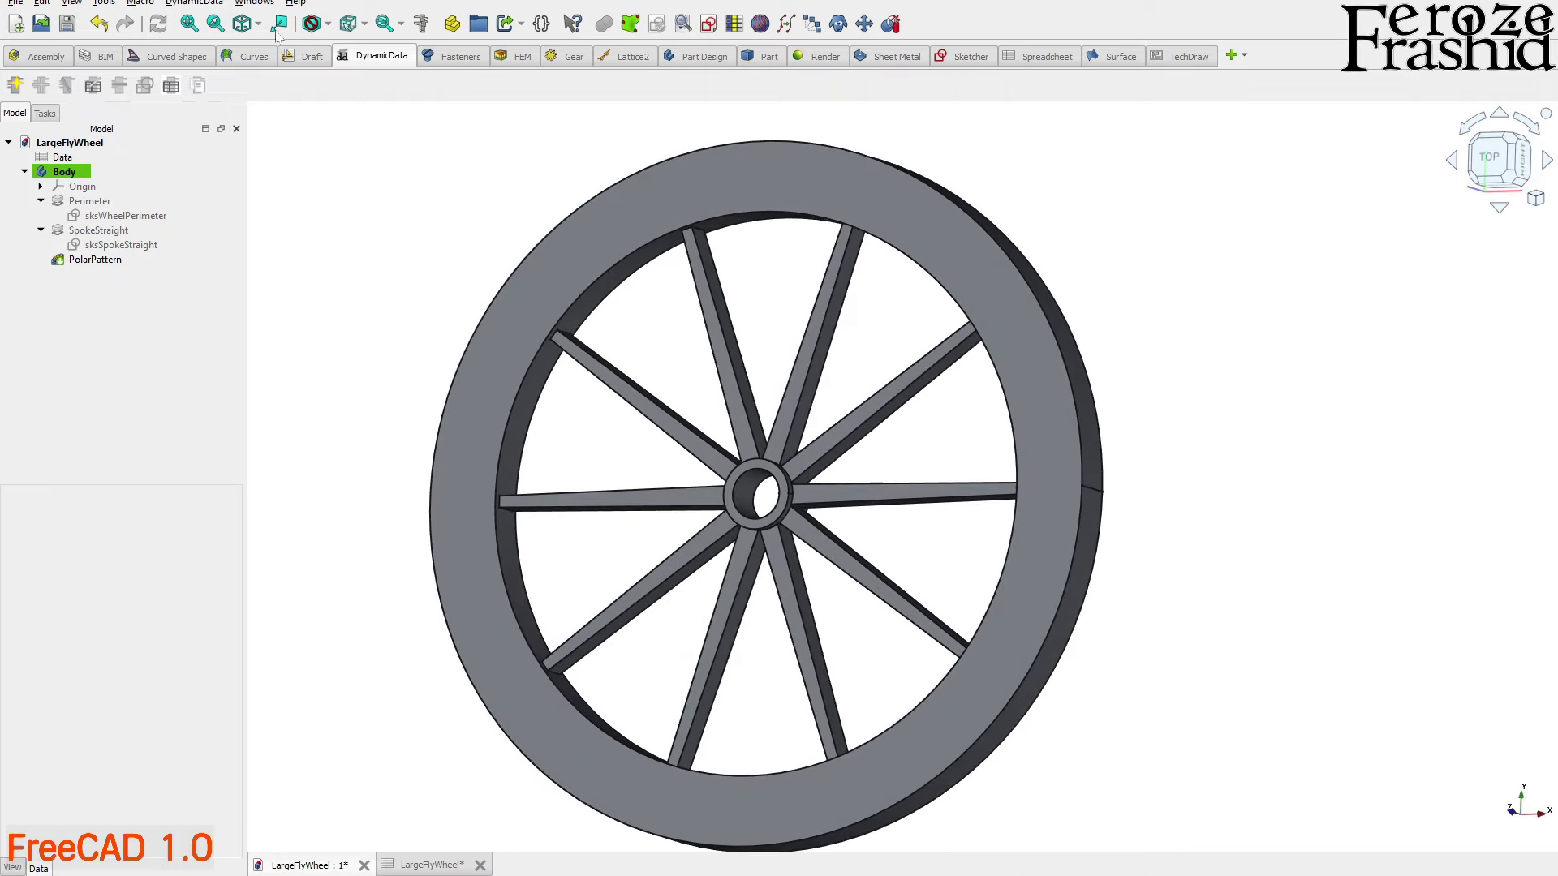
left_click(253, 3)
left_click(266, 62)
left_click_drag(905, 405, 986, 406)
left_click_drag(901, 405, 1049, 406)
left_click(1478, 416)
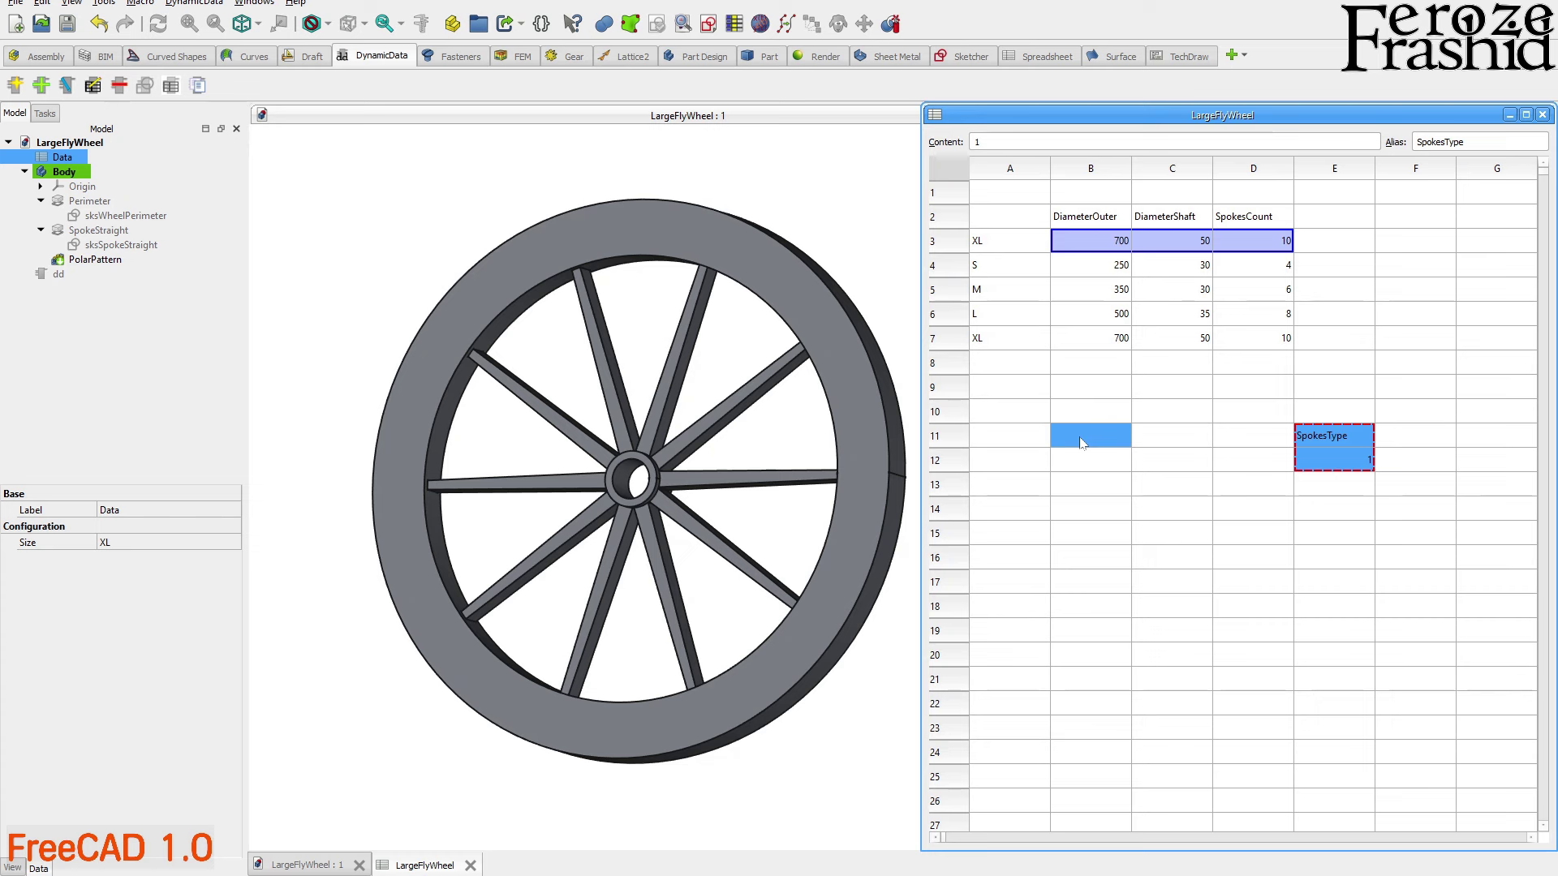
Move the SpokesType heading and its value 1 to cells B11 and B12 of the Data spreadsheet
left_click(1079, 438)
type("SpokesType 1")
left_click(1084, 492)
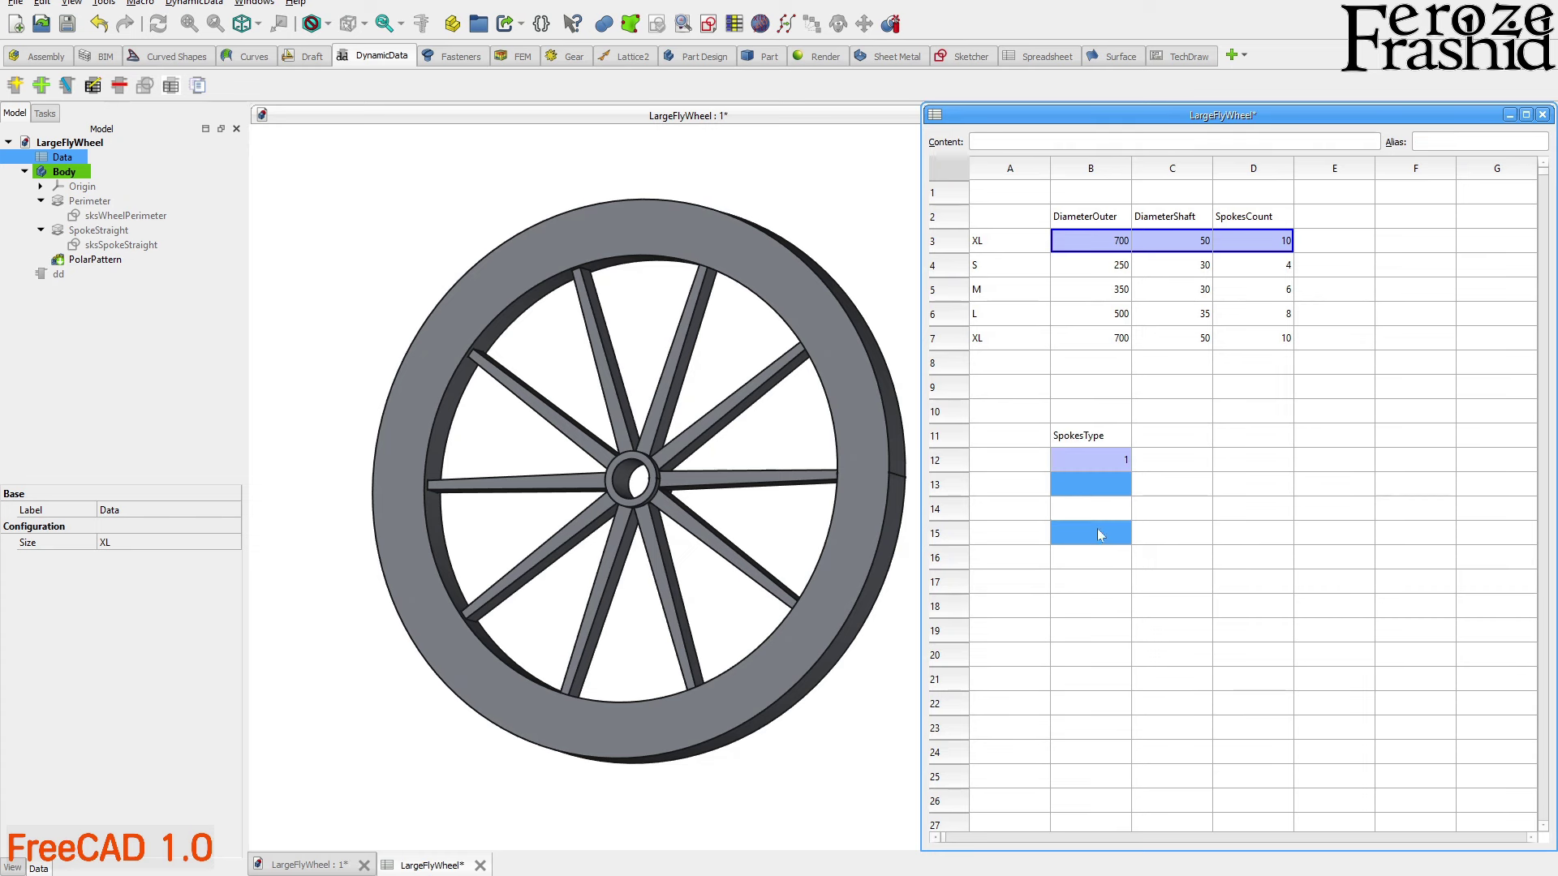
left_click(1085, 460)
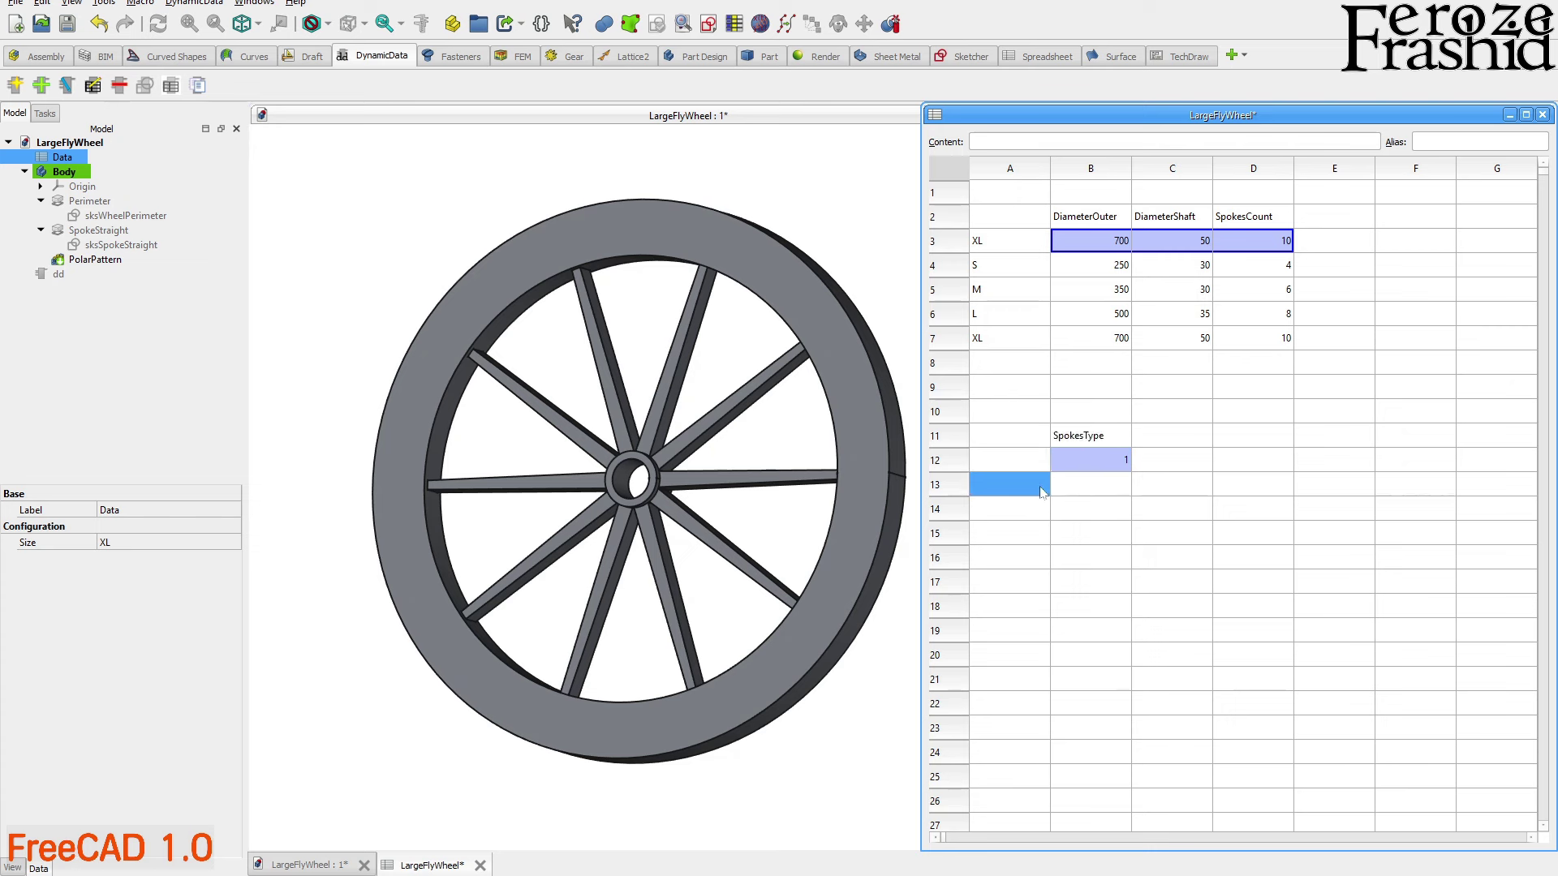
Enter the spoke option labels Straight in cell A13 and Curved in cell A14
type("Straight")
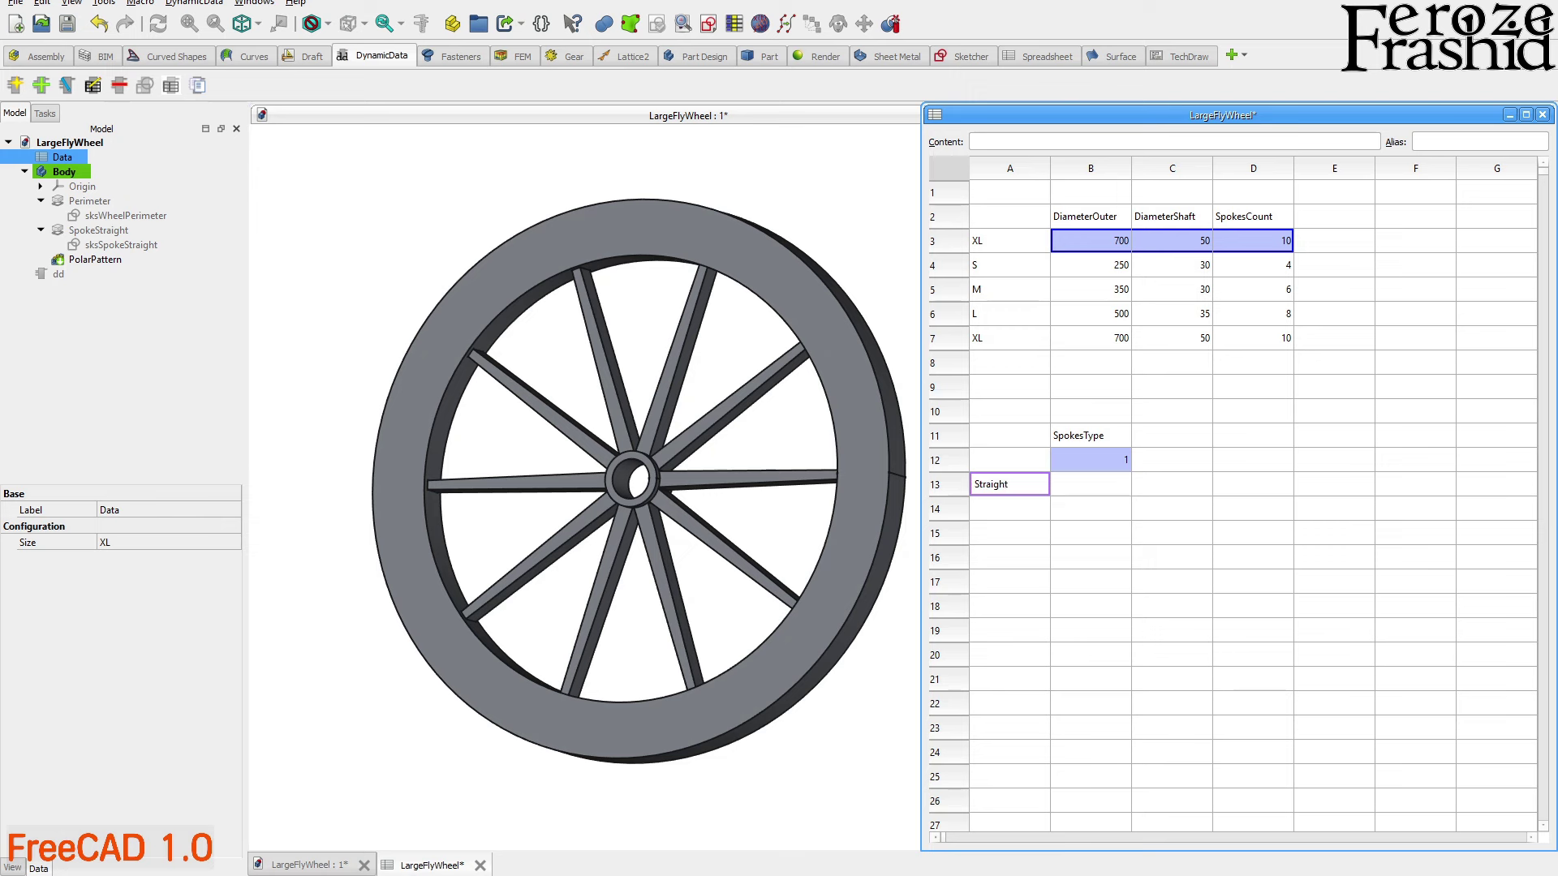
key("Return")
type("Curved")
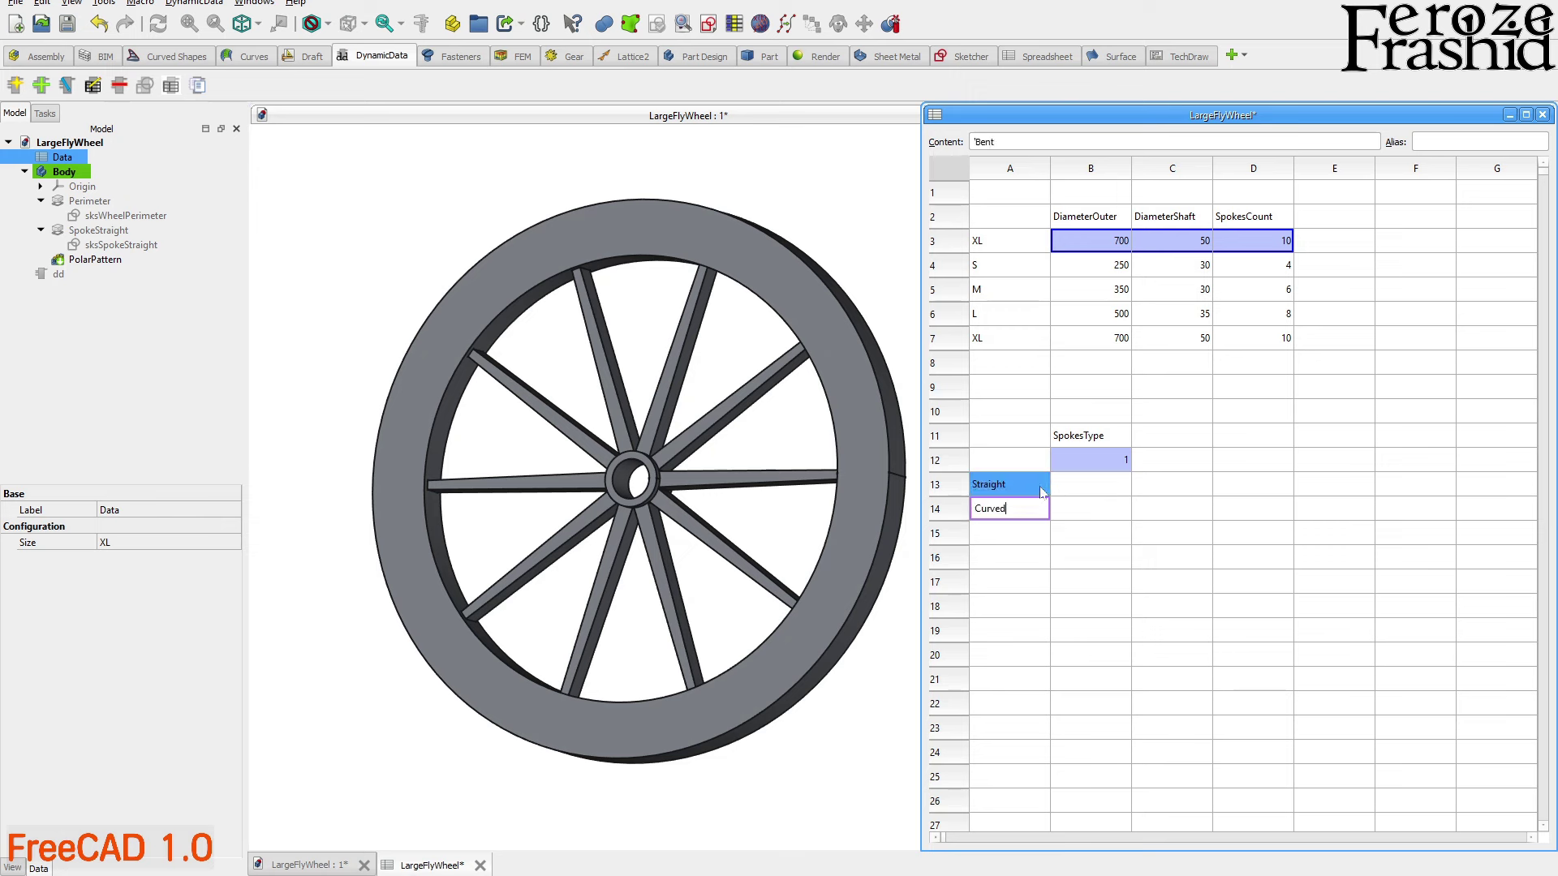
key("Return")
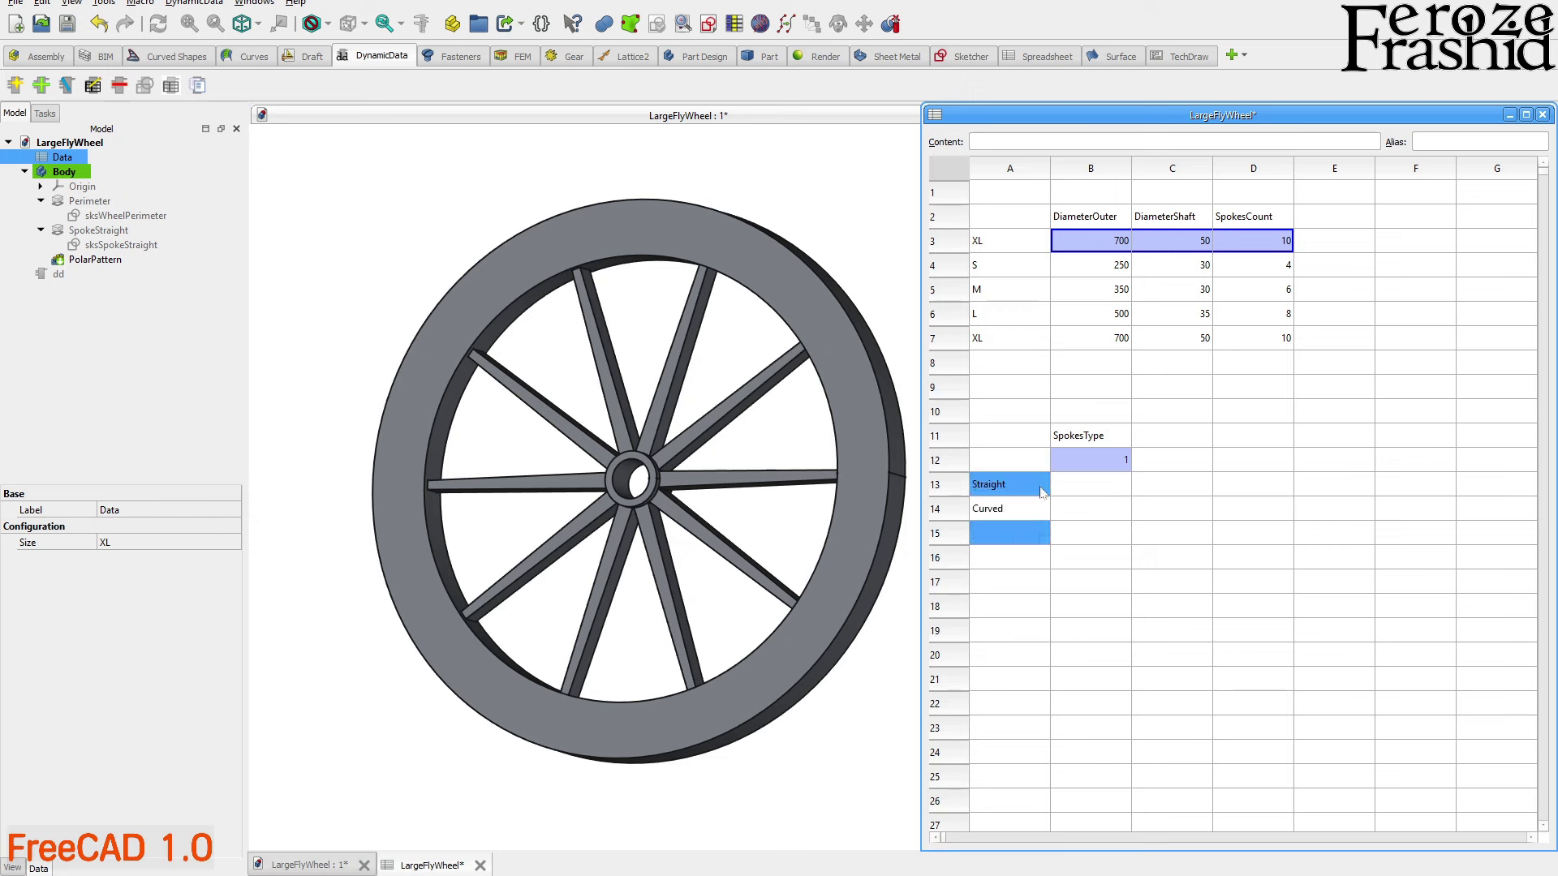
key("Down")
key("Down")
key("Right")
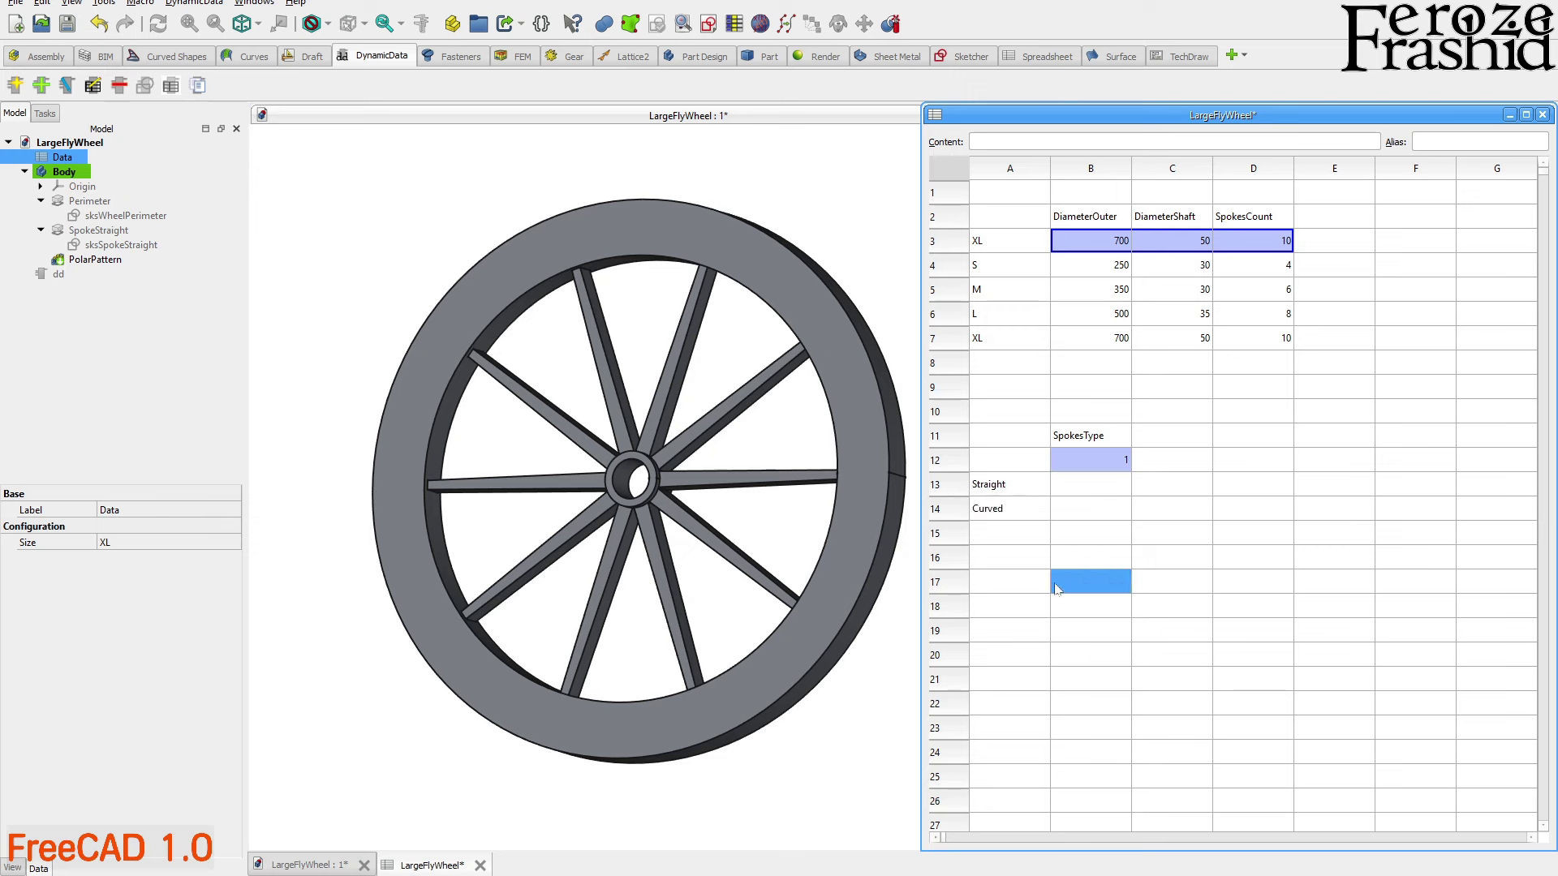
Enter the SpokesType values 1 for Straight in B13 and 0 for Curved in B14
left_click(1072, 494)
type("1")
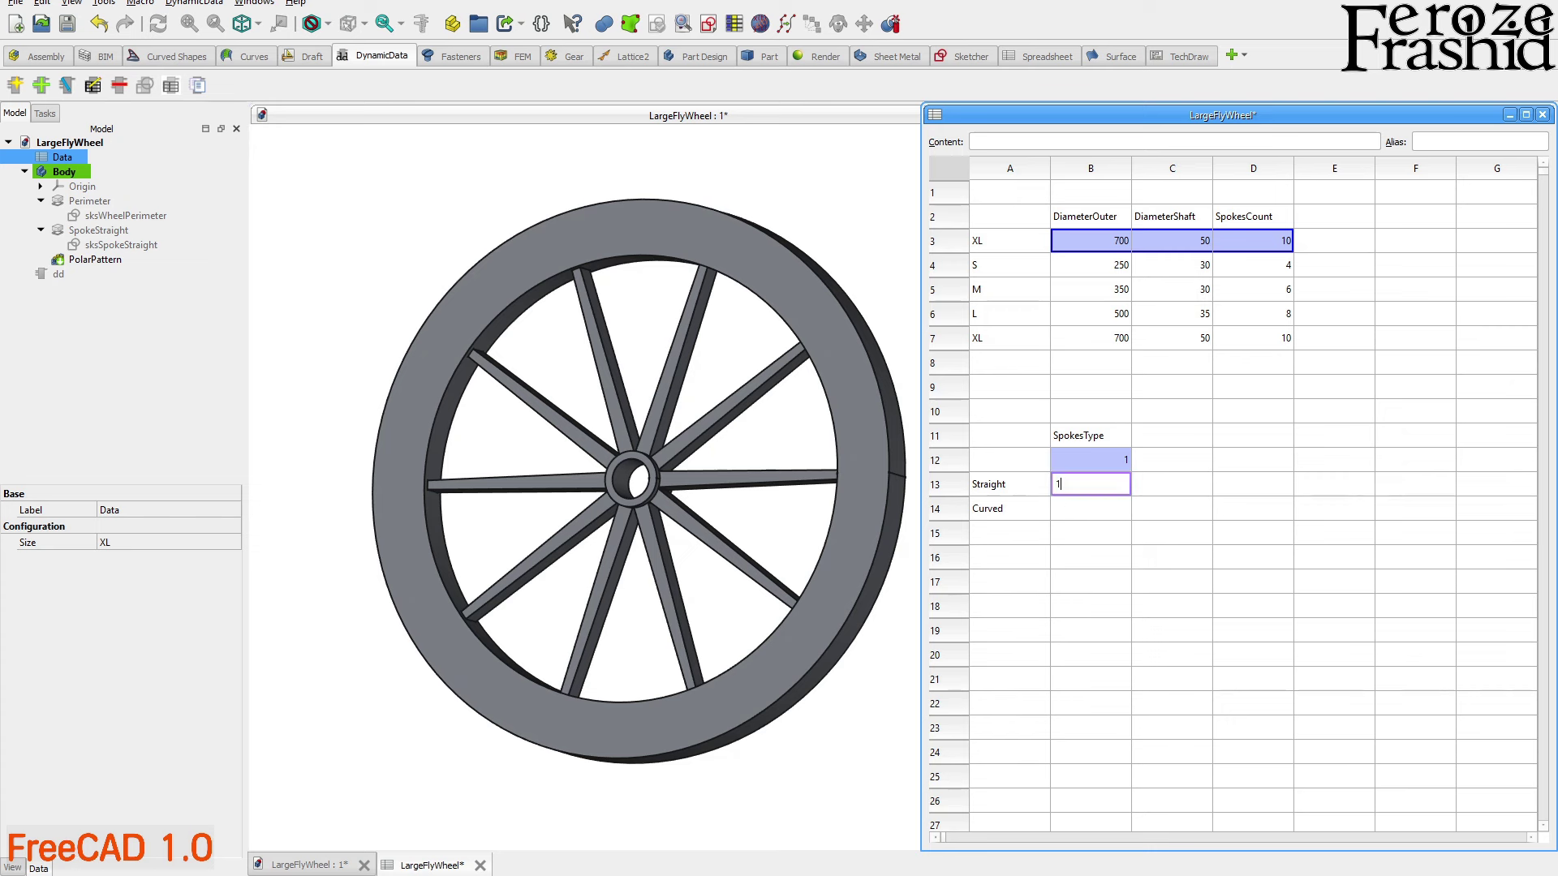
key("Return")
type("0")
key("Return")
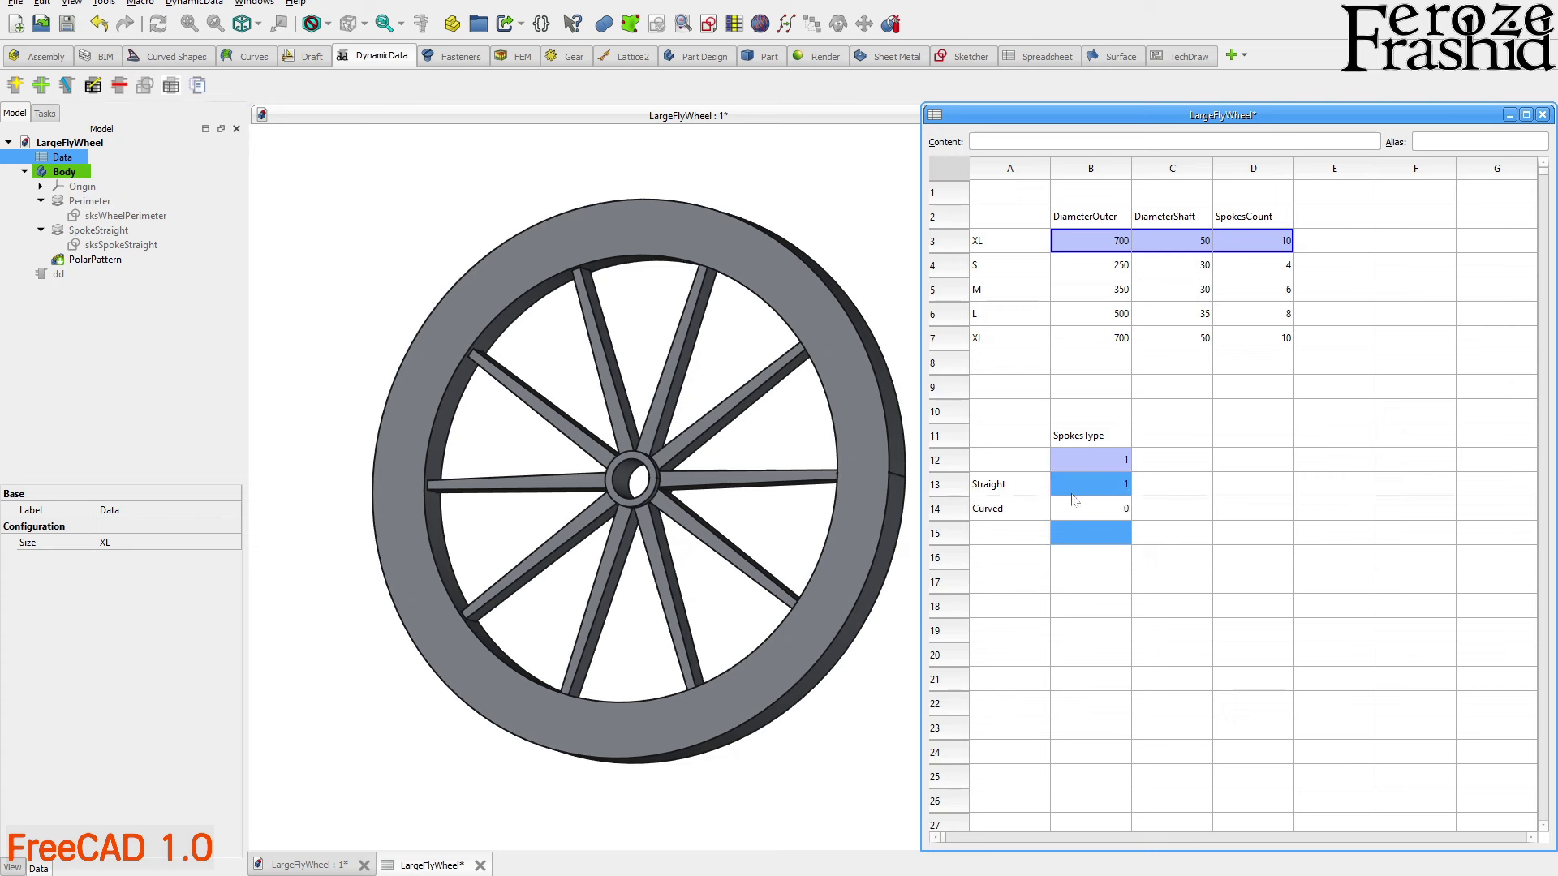
left_click(1120, 565)
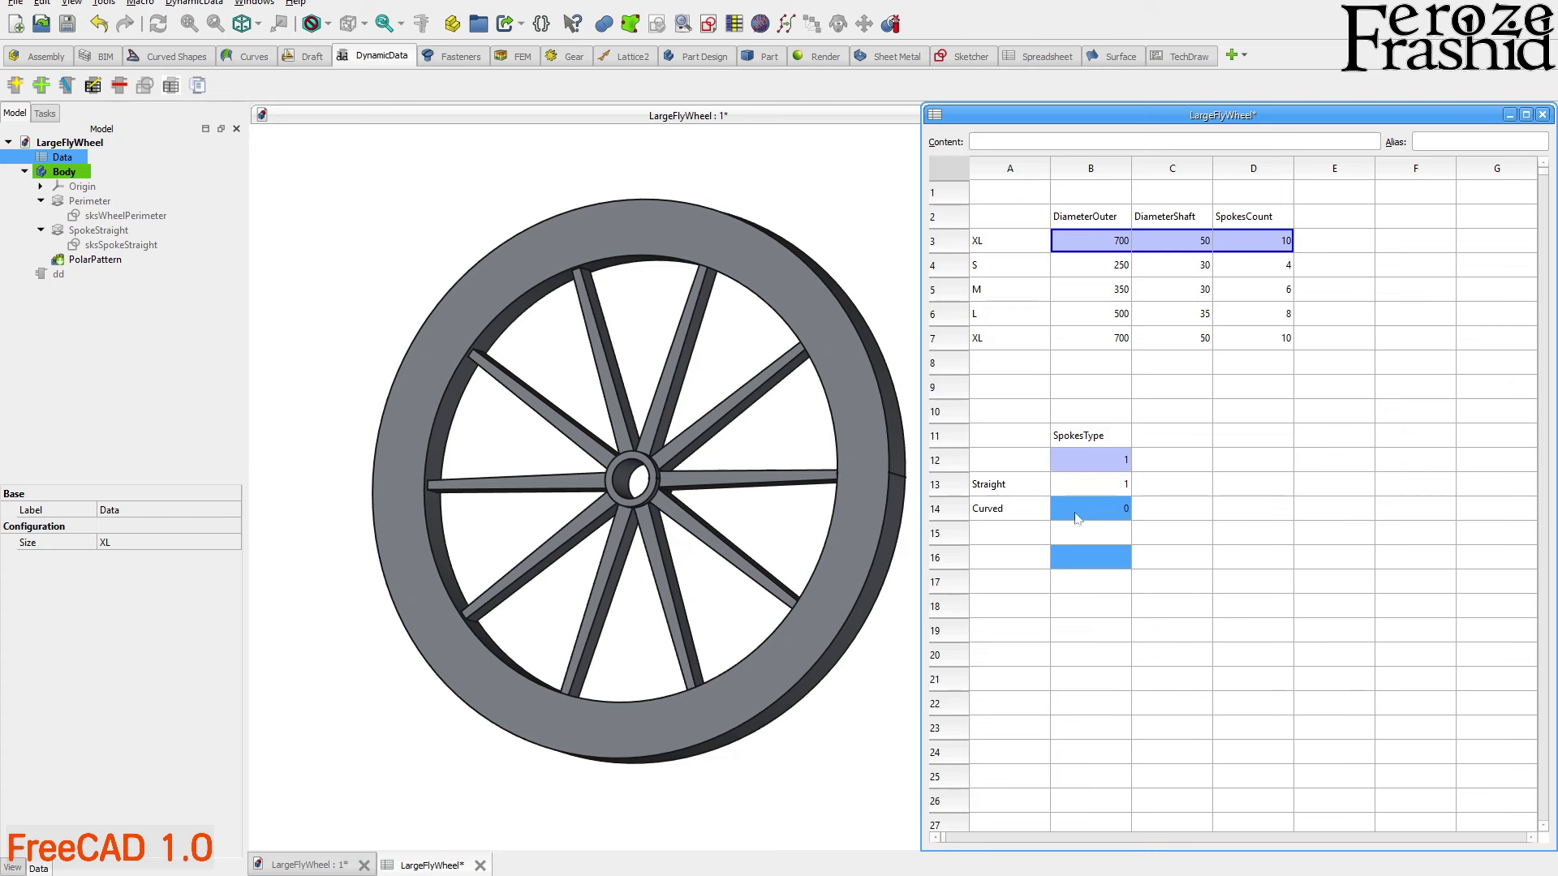
Set up a configuration table on the cells A12 to B14 with property Spokes in group Configuration
left_click_drag(1004, 463, 1086, 514)
right_click(1008, 460)
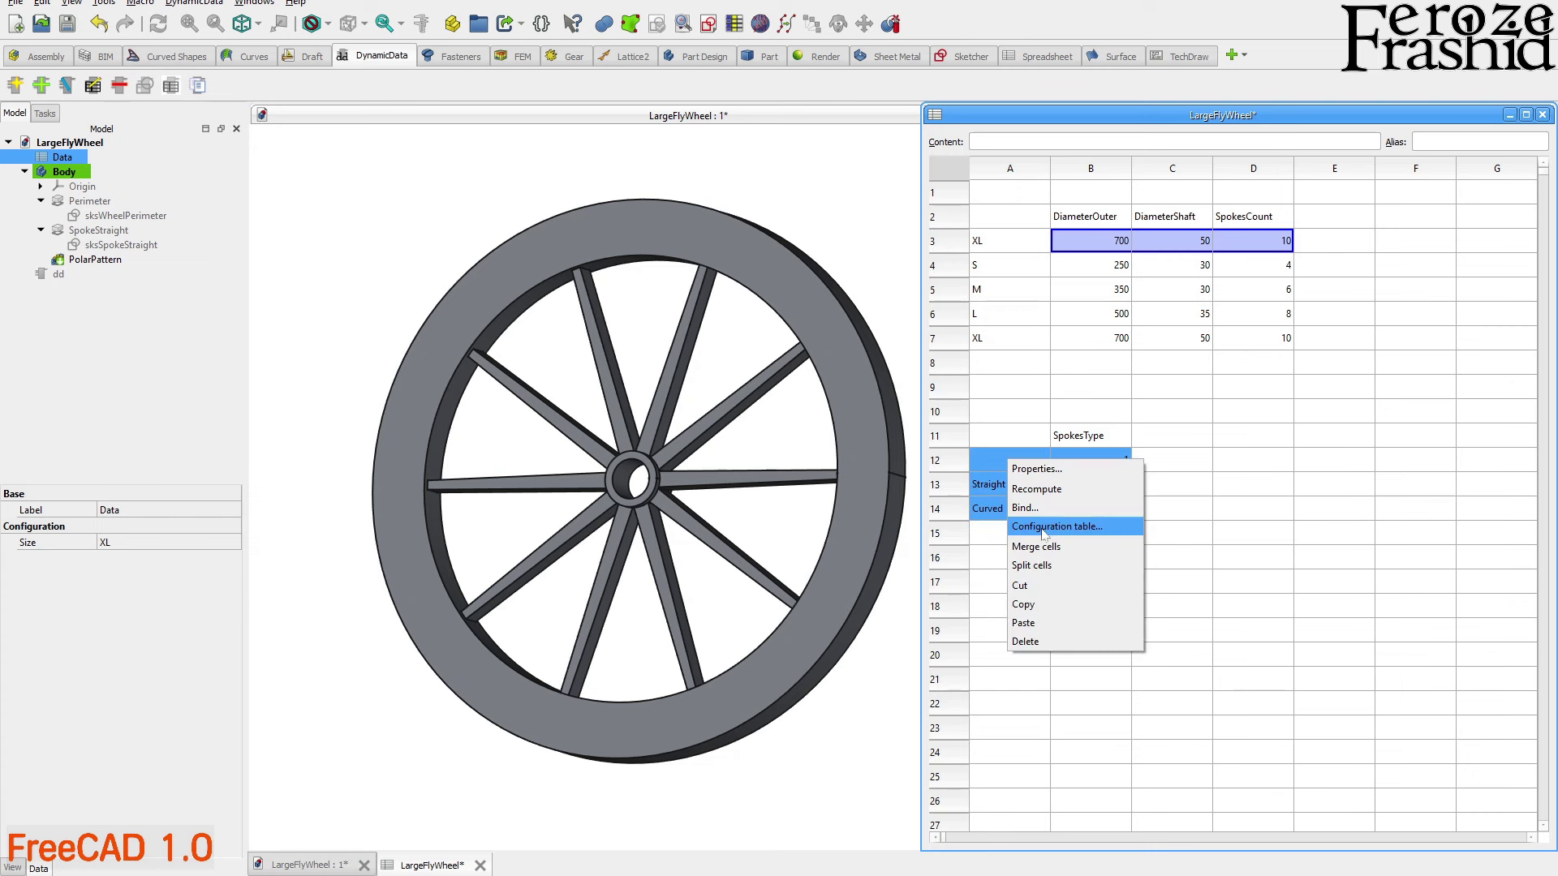
left_click(1041, 529)
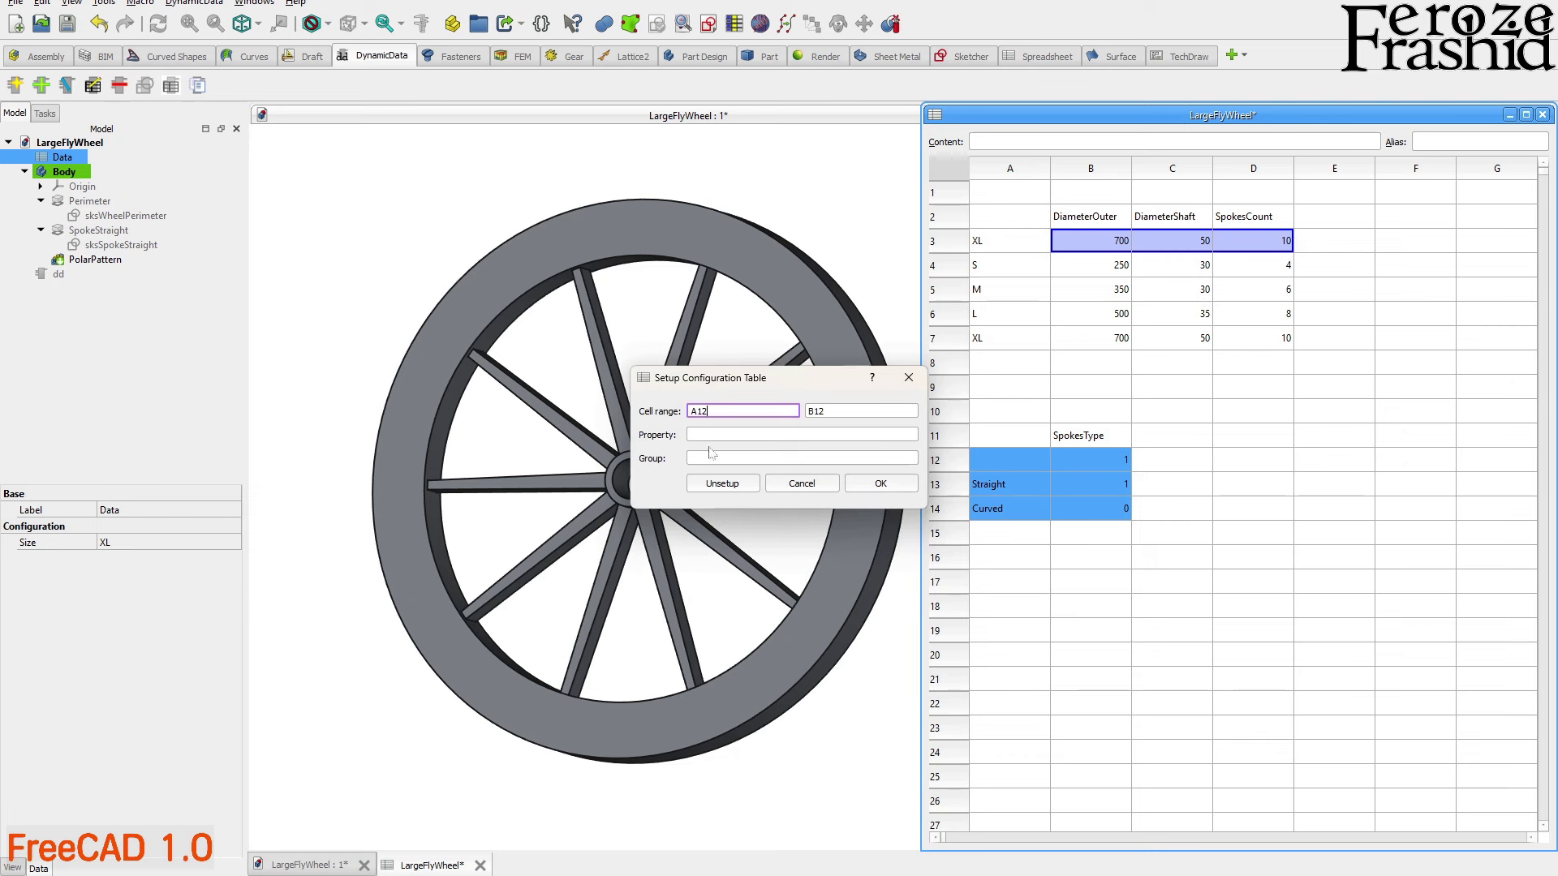
left_click(802, 457)
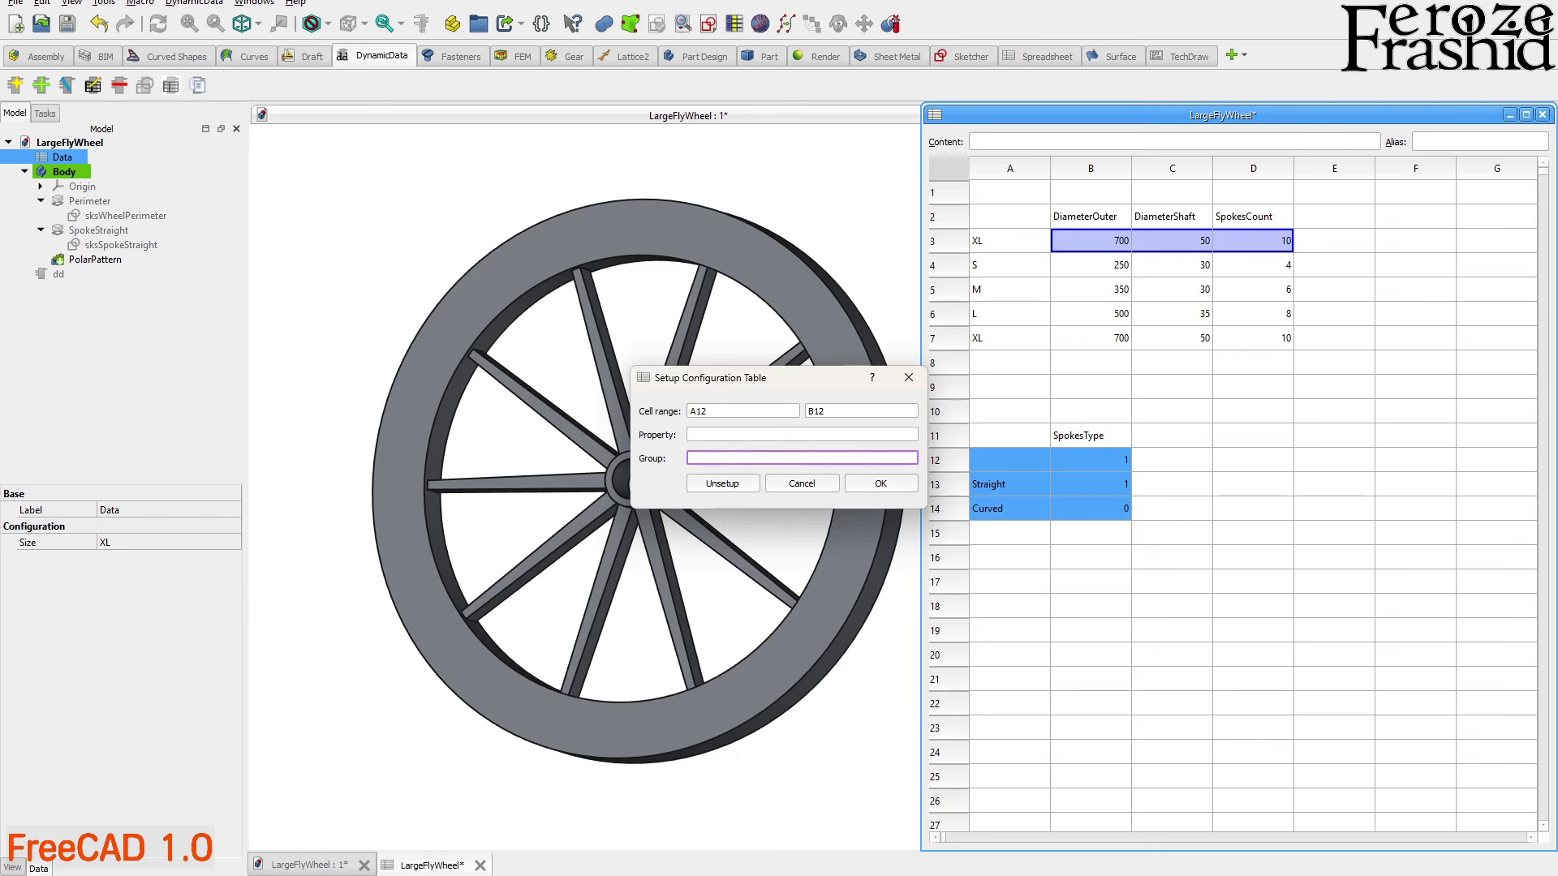
type("Configuration")
left_click(691, 435)
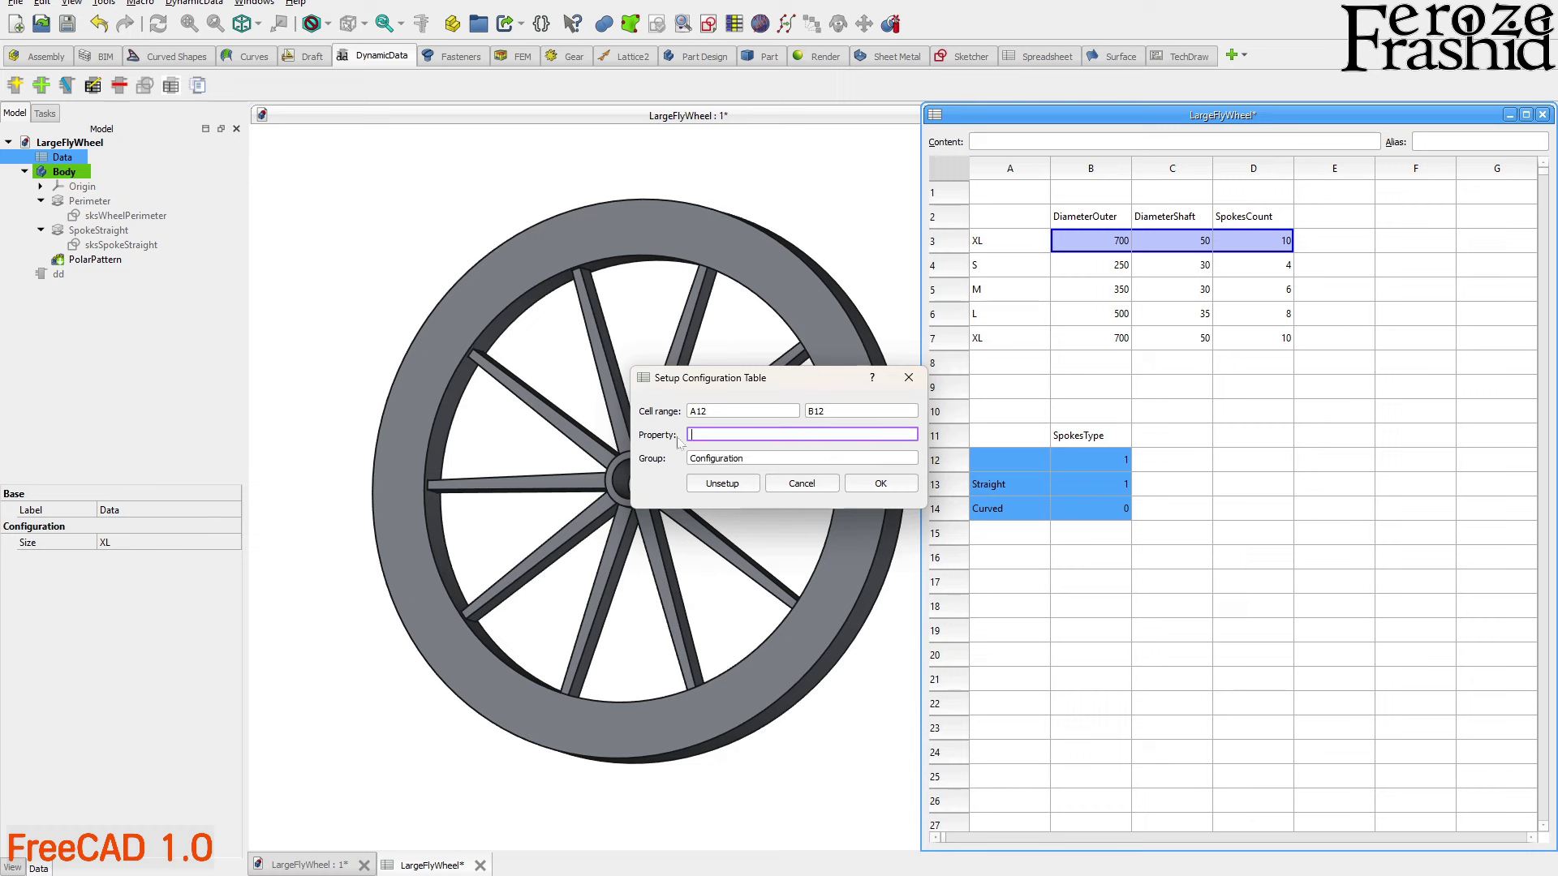
type("Spokes")
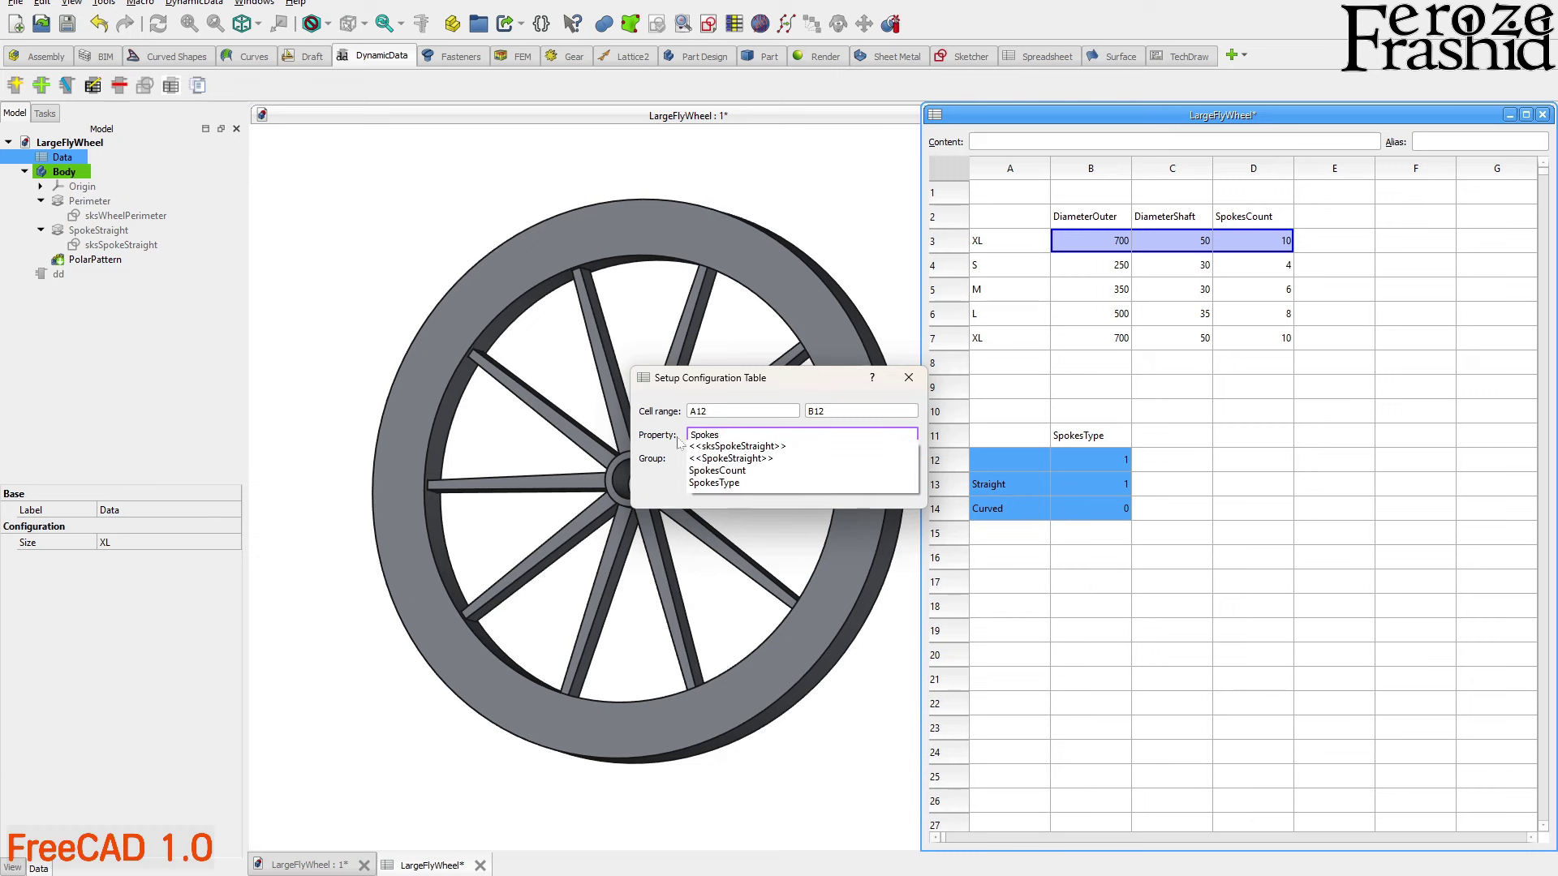
left_click(730, 391)
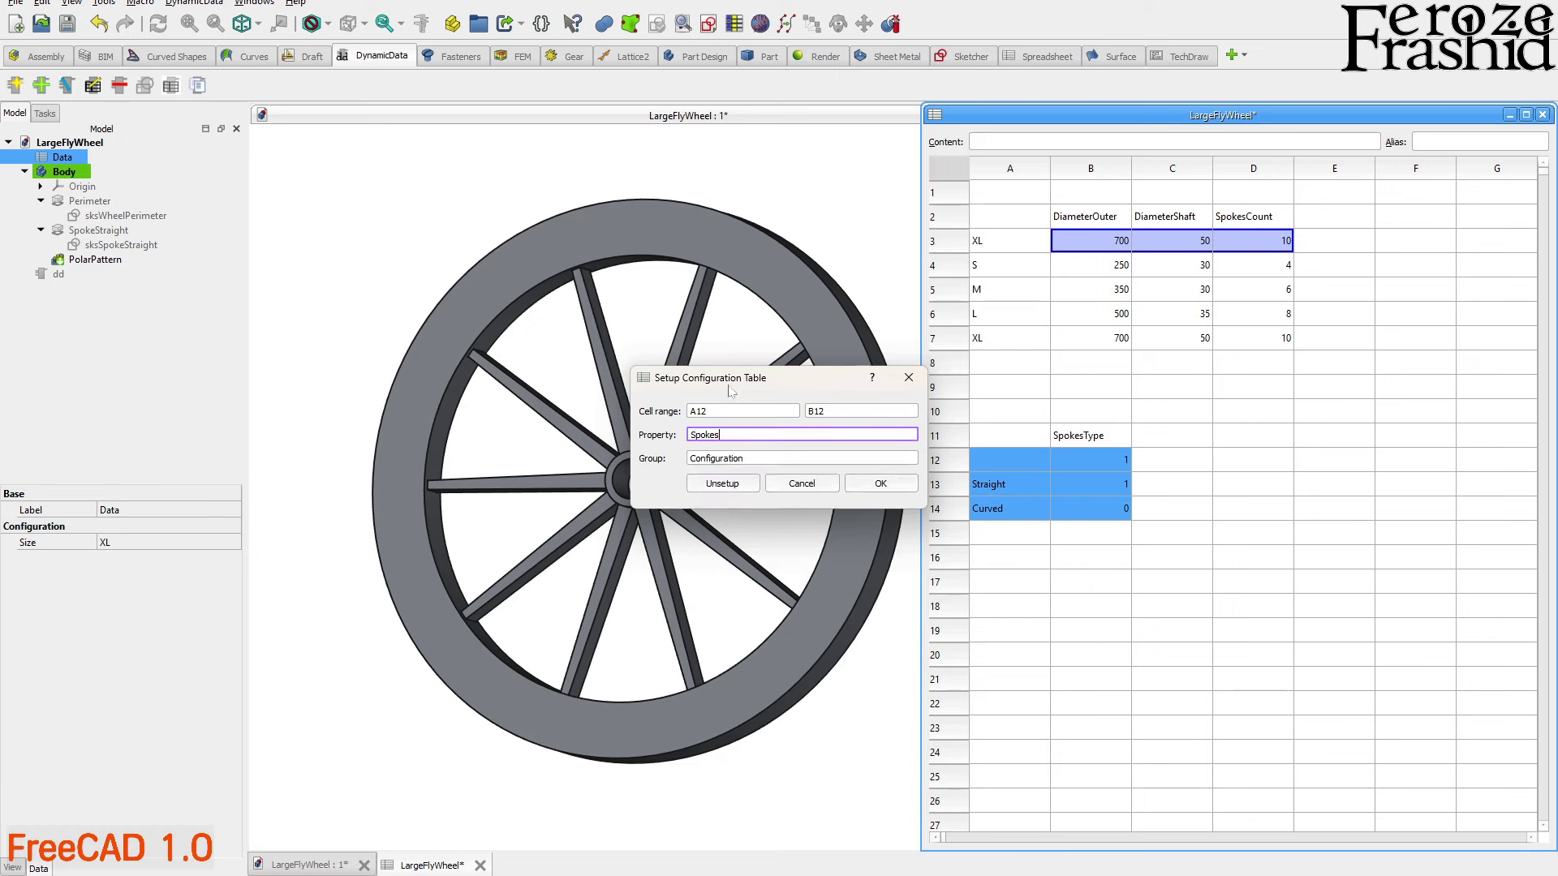
left_click(858, 482)
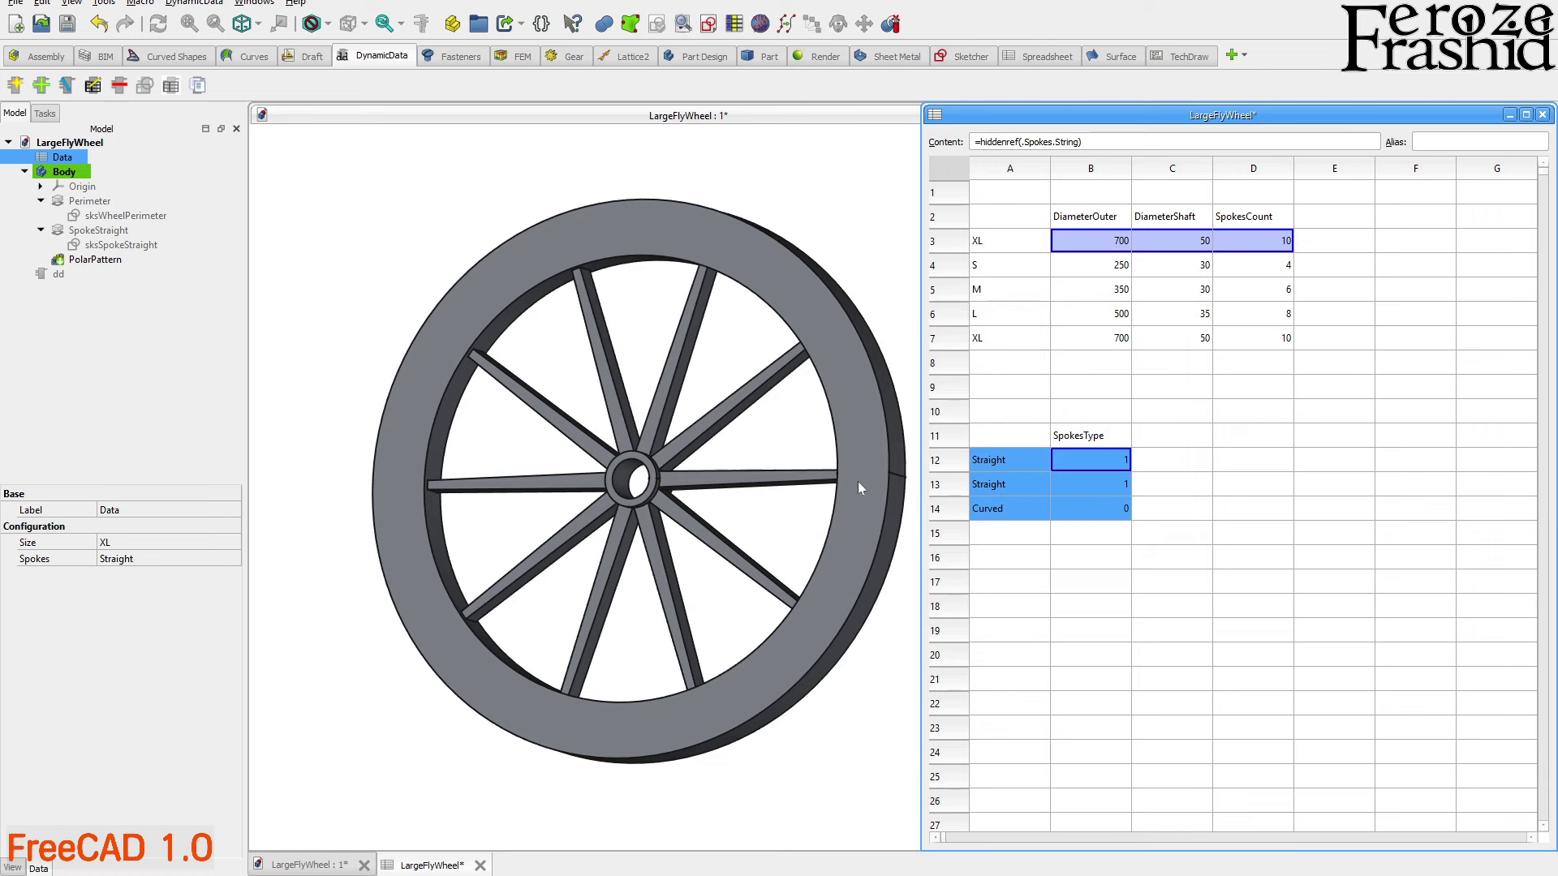
left_click(1148, 551)
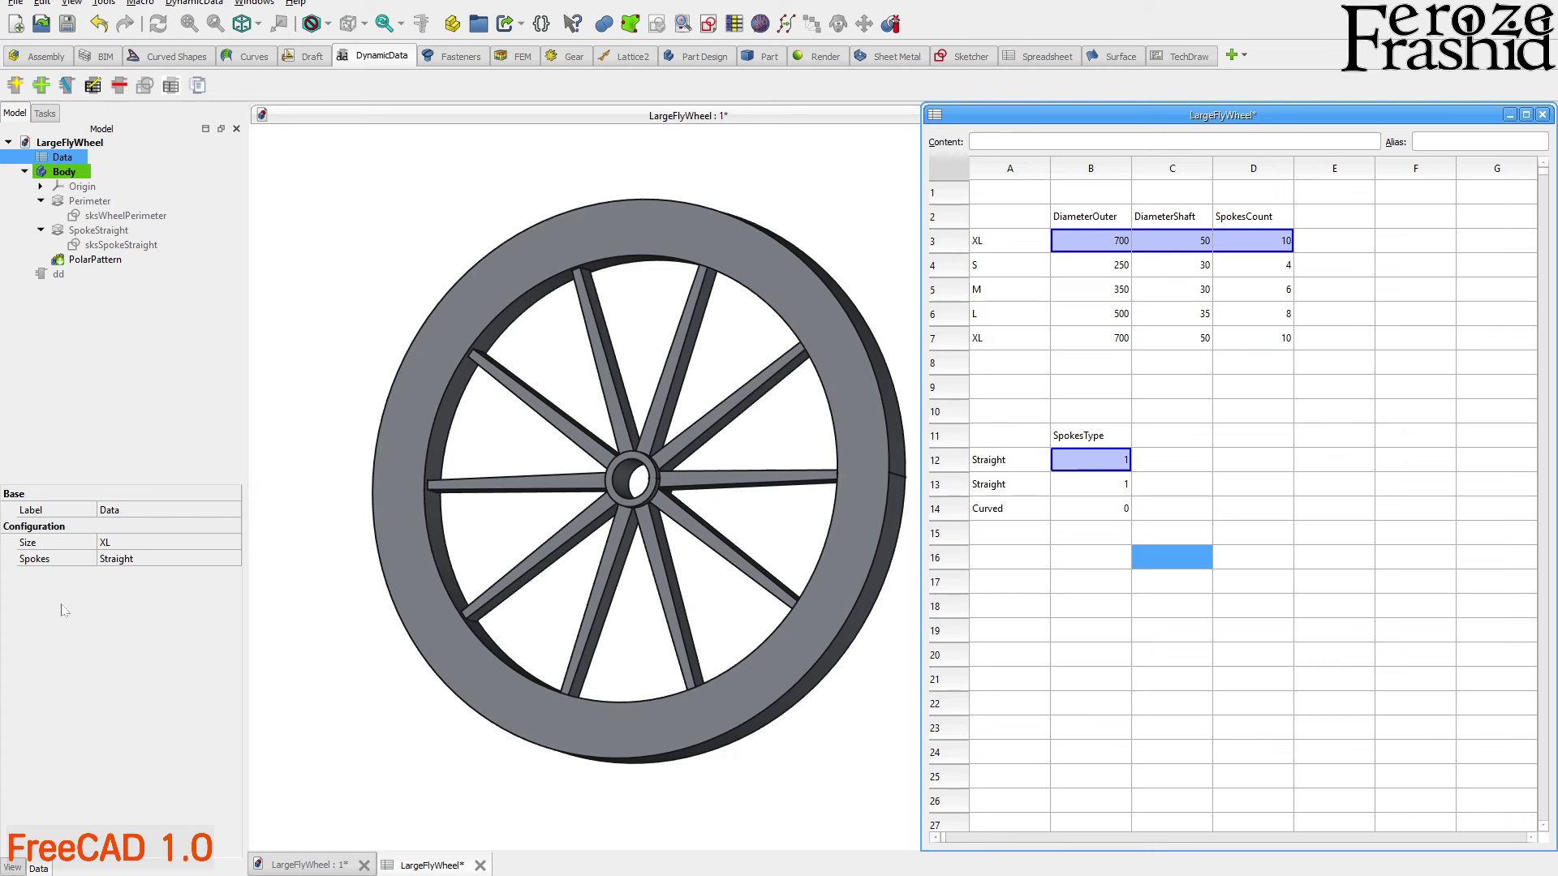
Try the Curved option for the Data spreadsheet's Spokes configuration
left_click(120, 560)
left_click(120, 559)
left_click(121, 585)
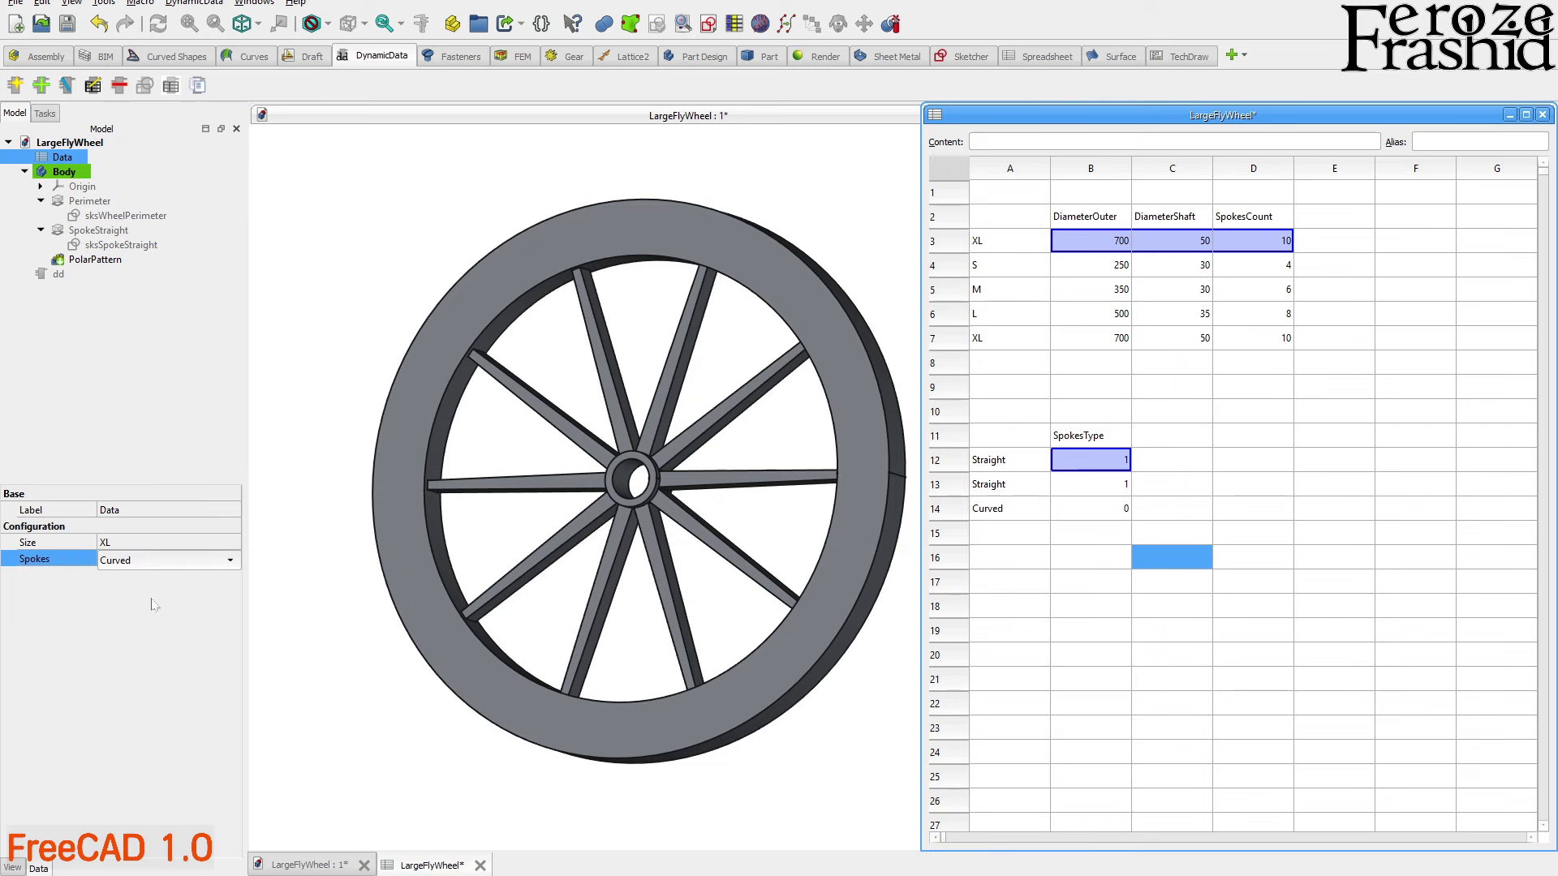
left_click(308, 698)
left_click(1415, 459)
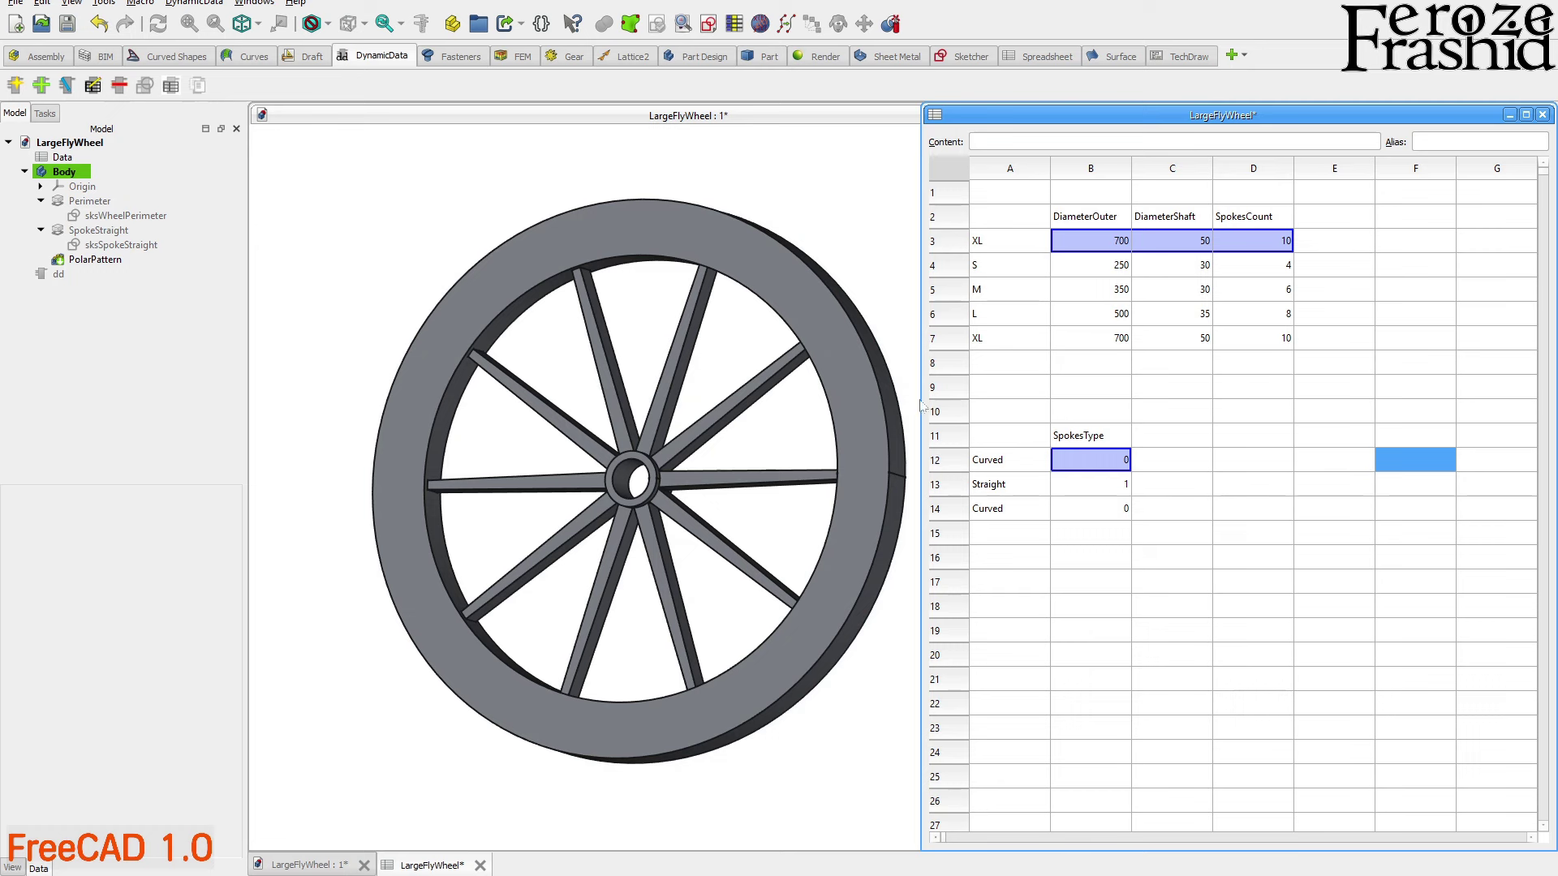
Narrow the spreadsheet window to uncover more of the 3D view, and set the Spokes configuration to Straight
left_click_drag(920, 396, 1144, 396)
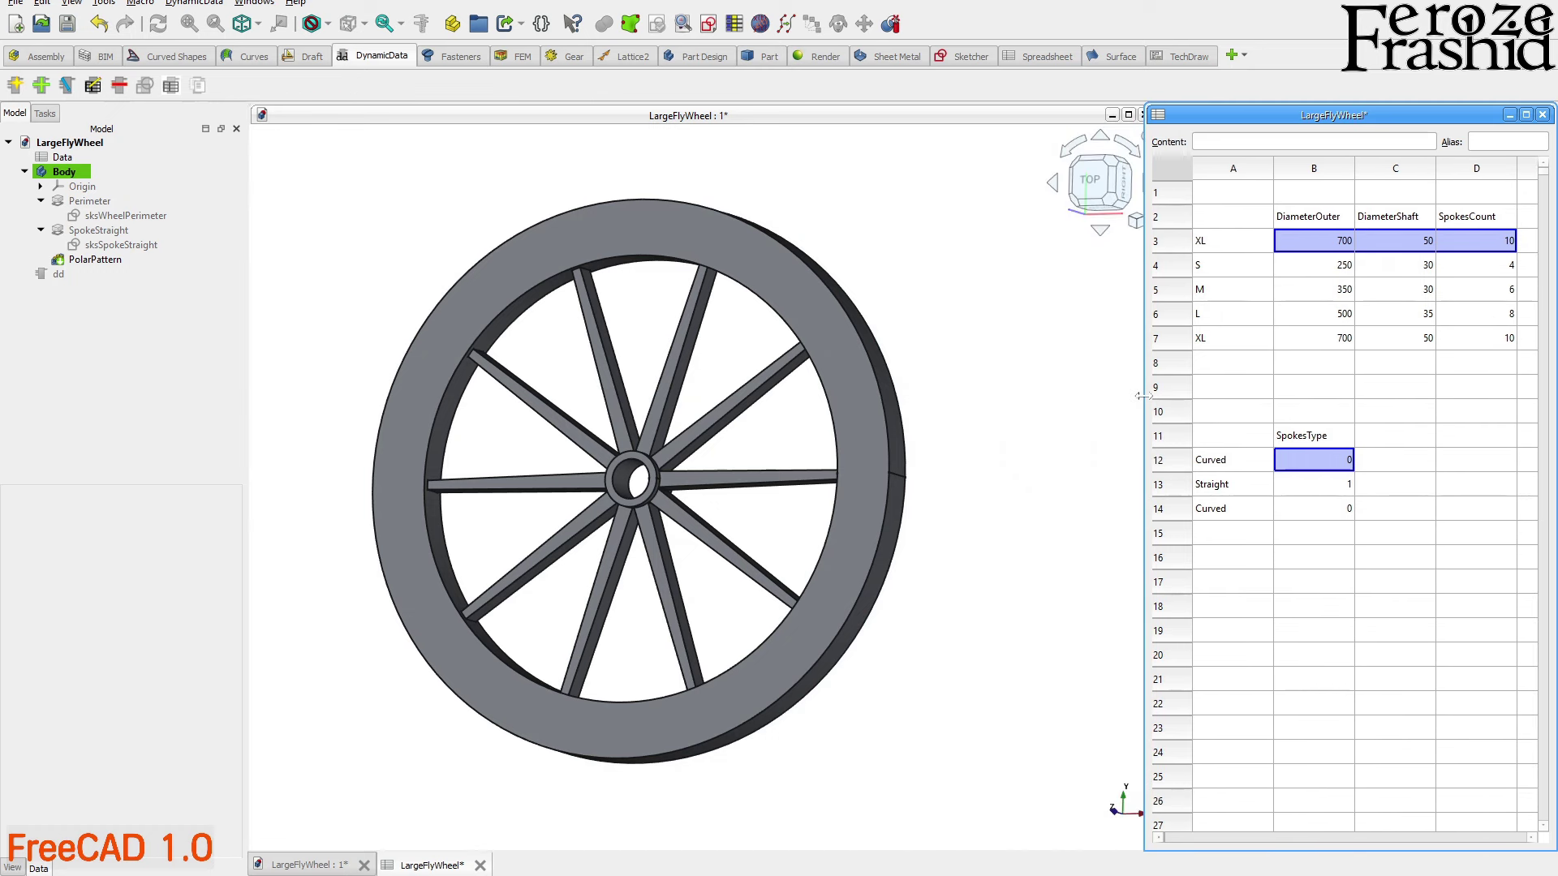
left_click(64, 158)
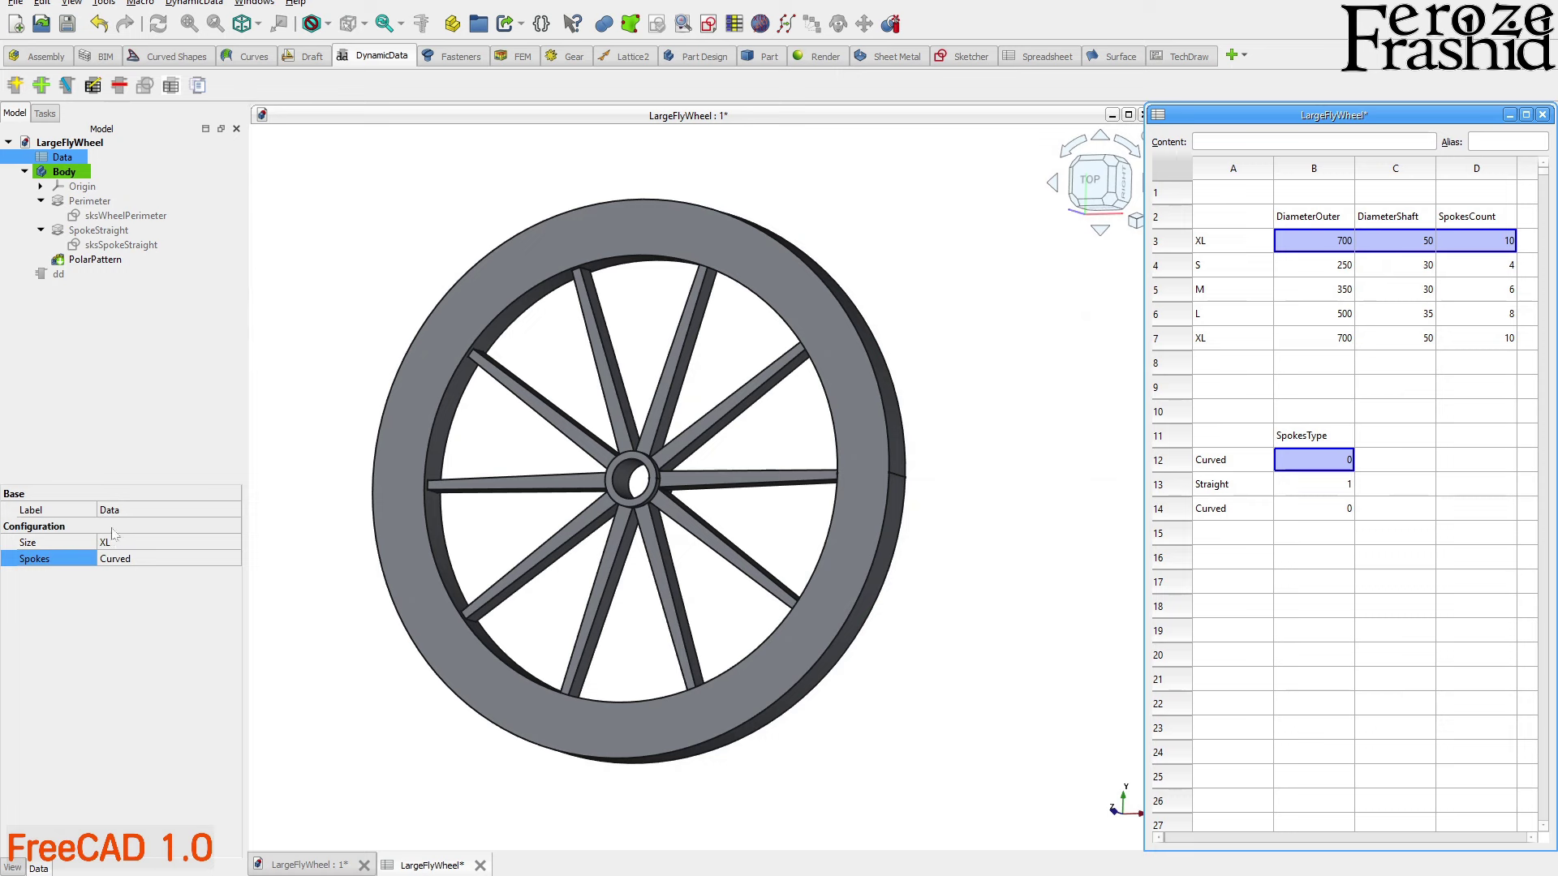
left_click(134, 560)
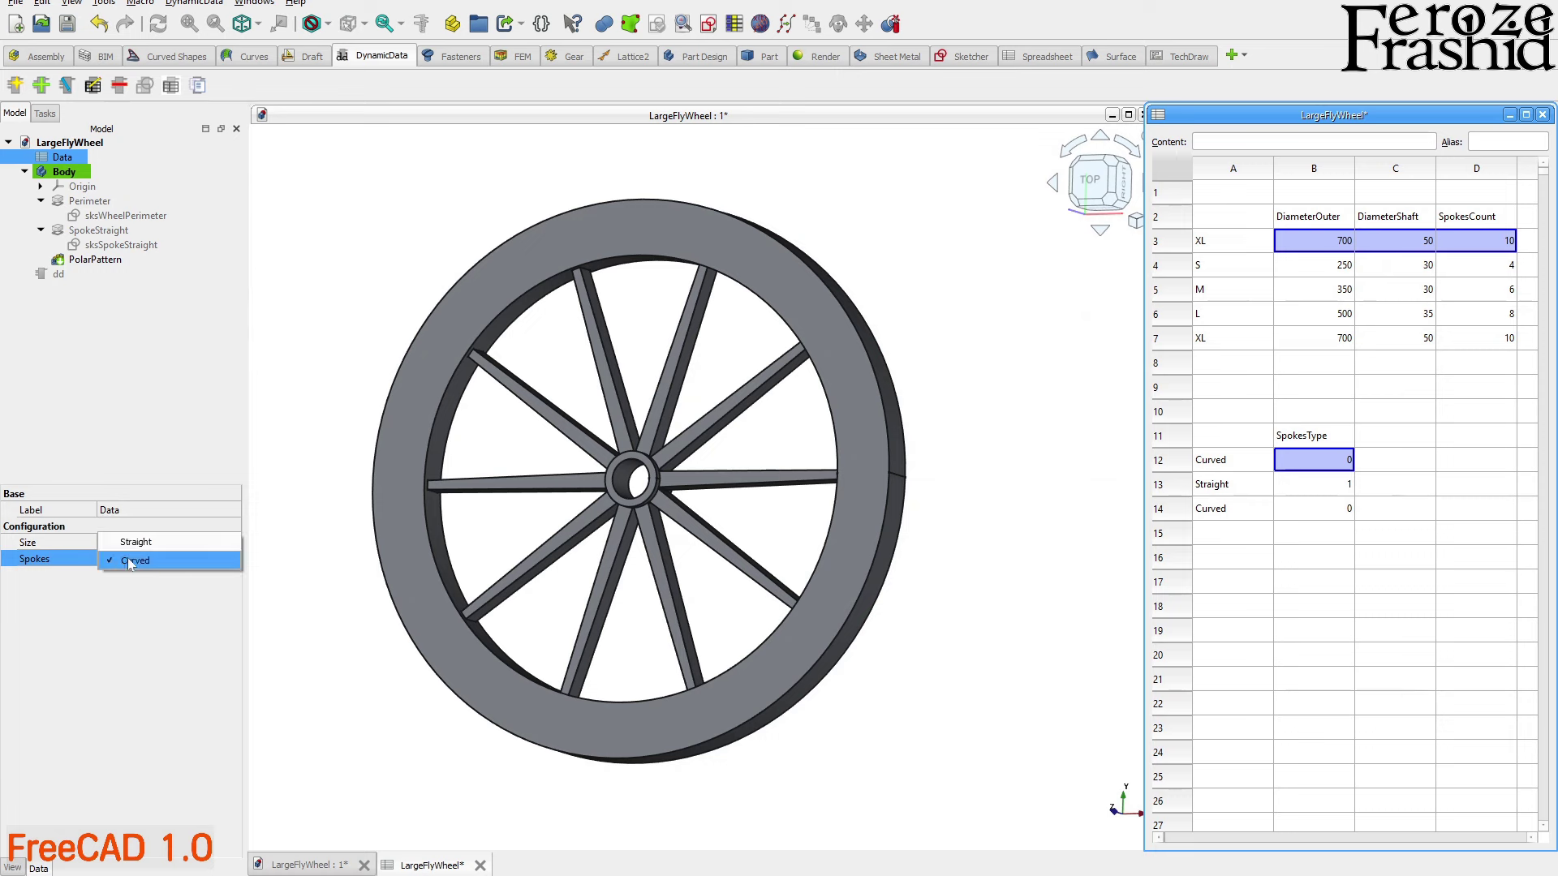
left_click(122, 539)
left_click(1064, 526)
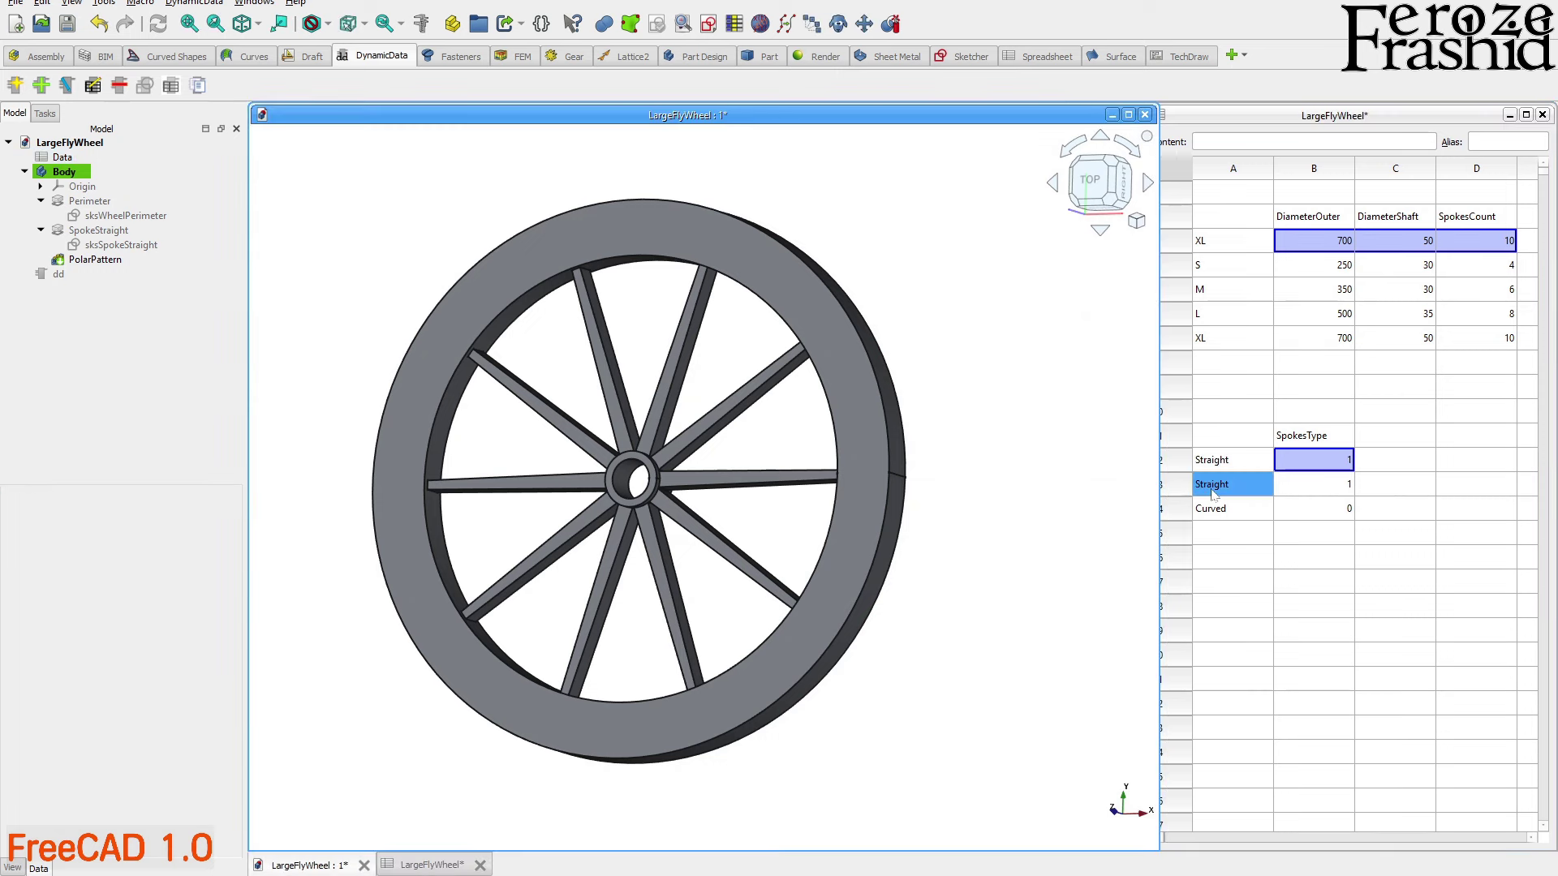
Examine the SpokesType values for the Straight and Curved options, and the PolarPattern feature in the wheel's Body
left_click(1256, 507)
left_click(1285, 496)
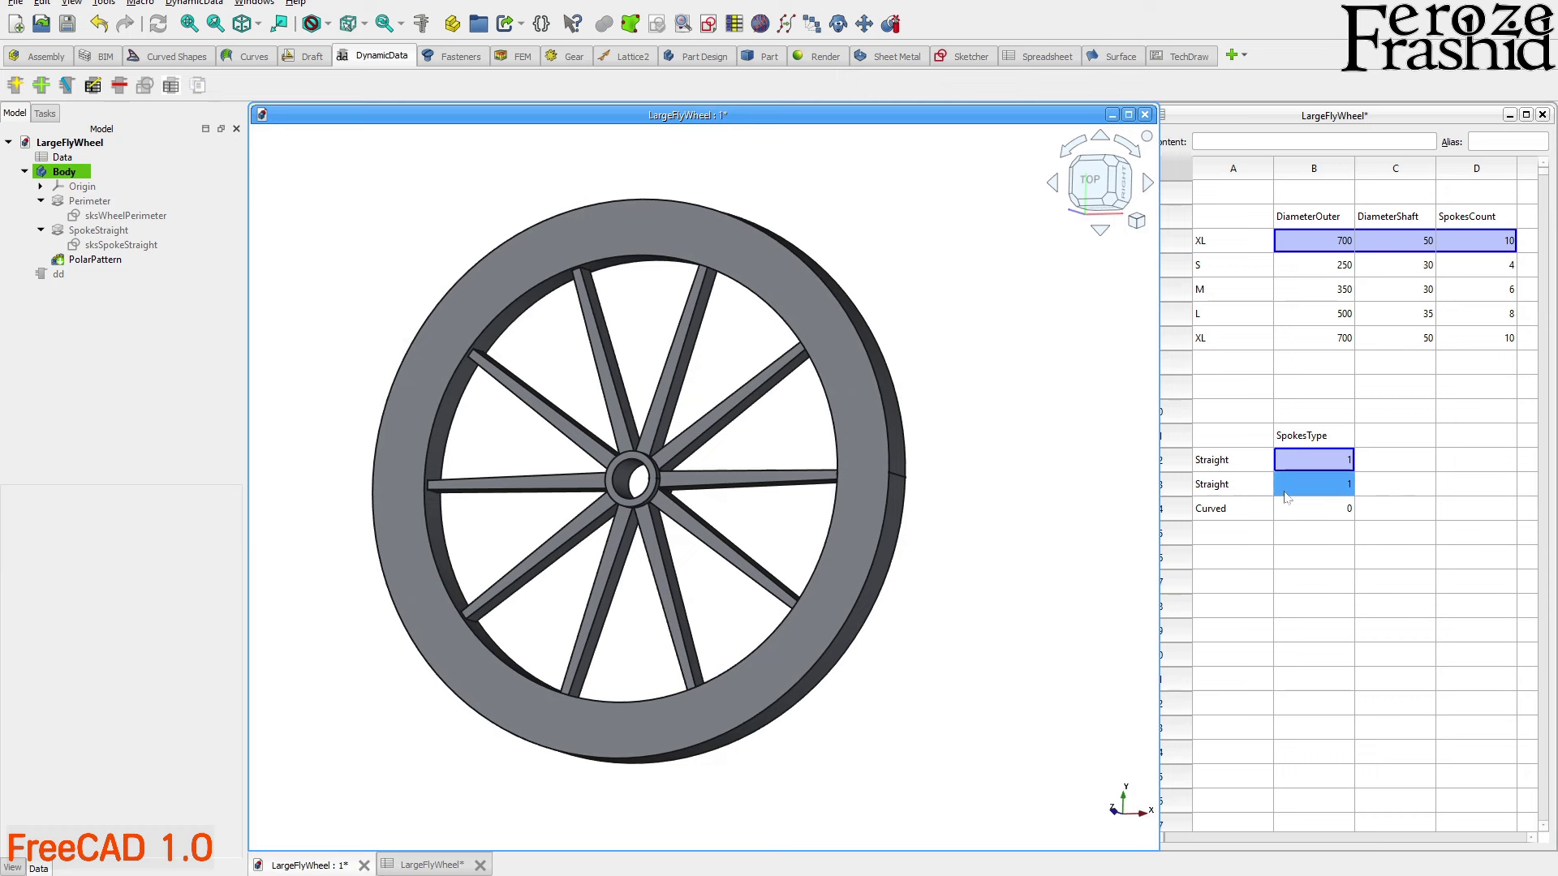
left_click(98, 280)
left_click(1312, 487)
left_click_drag(1312, 486, 1314, 509)
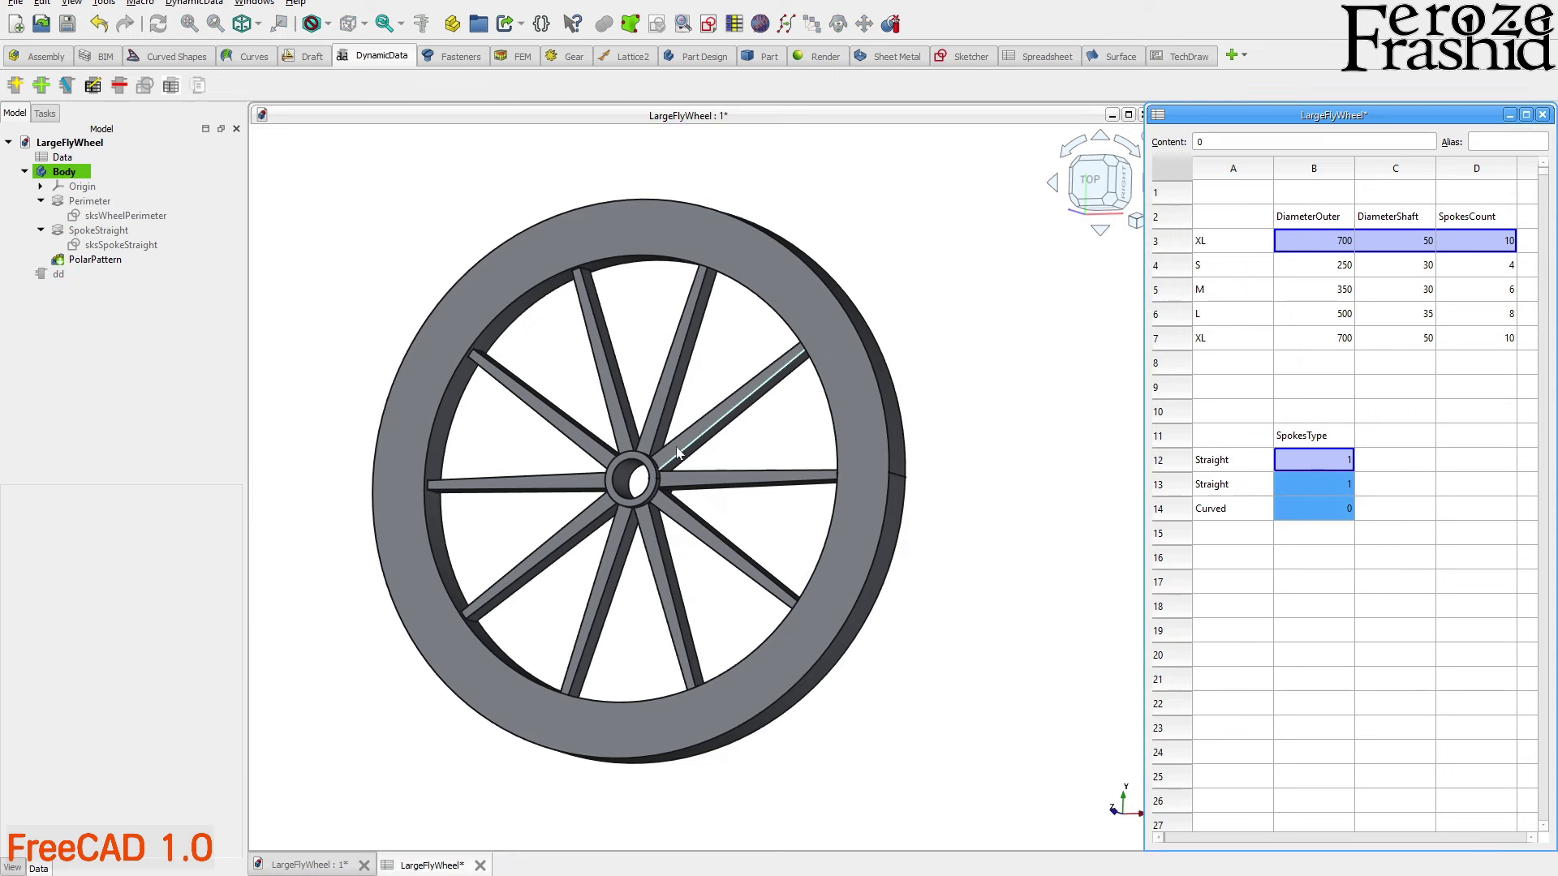
left_click(369, 297)
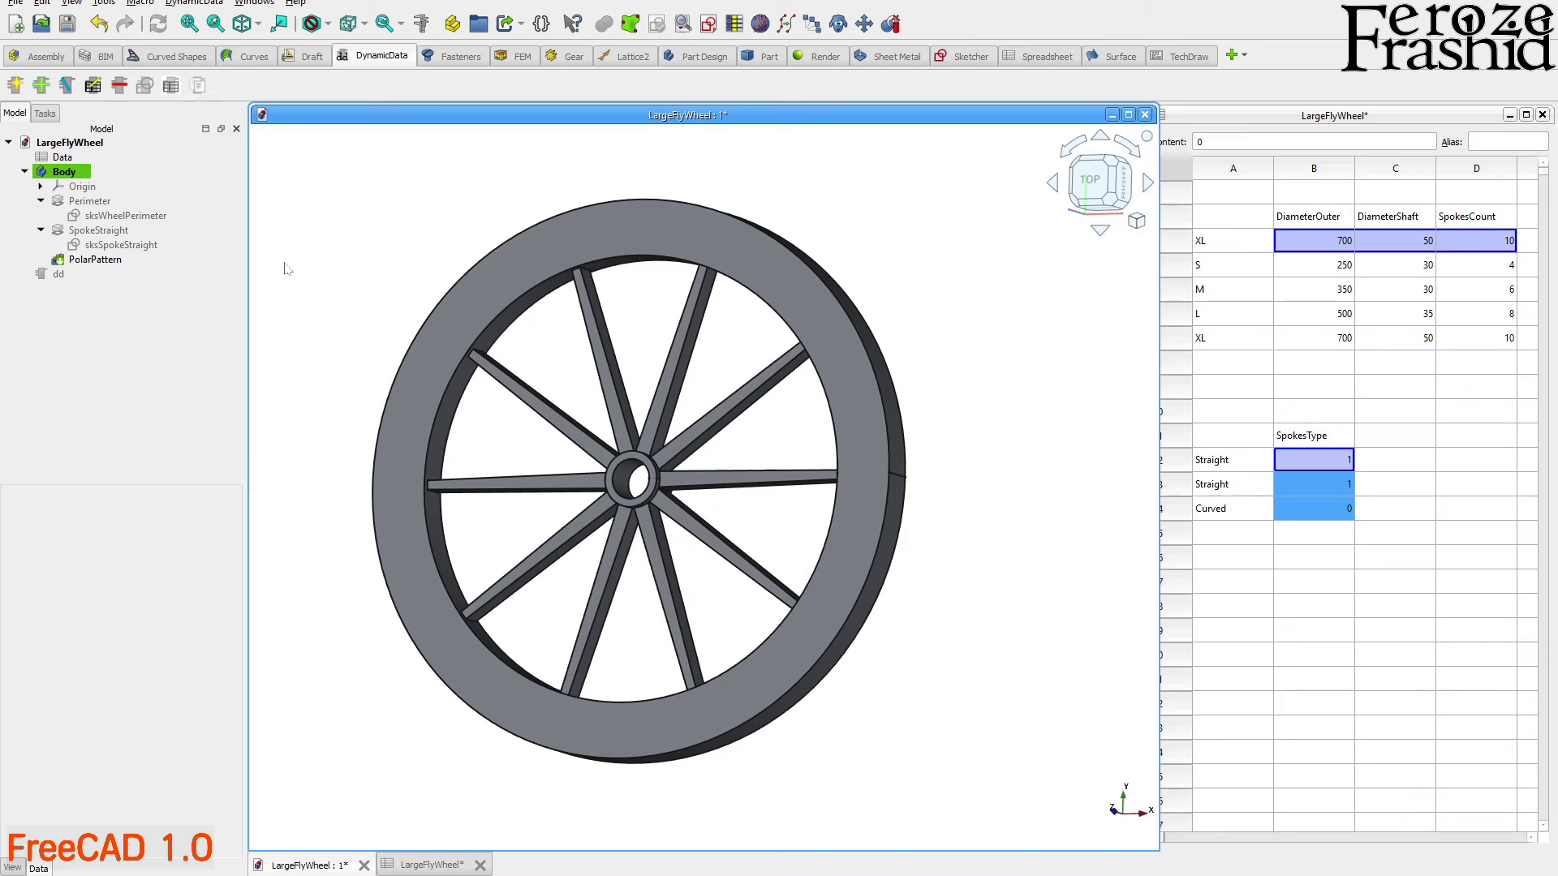
left_click(186, 261)
left_click(59, 274)
left_click(95, 266)
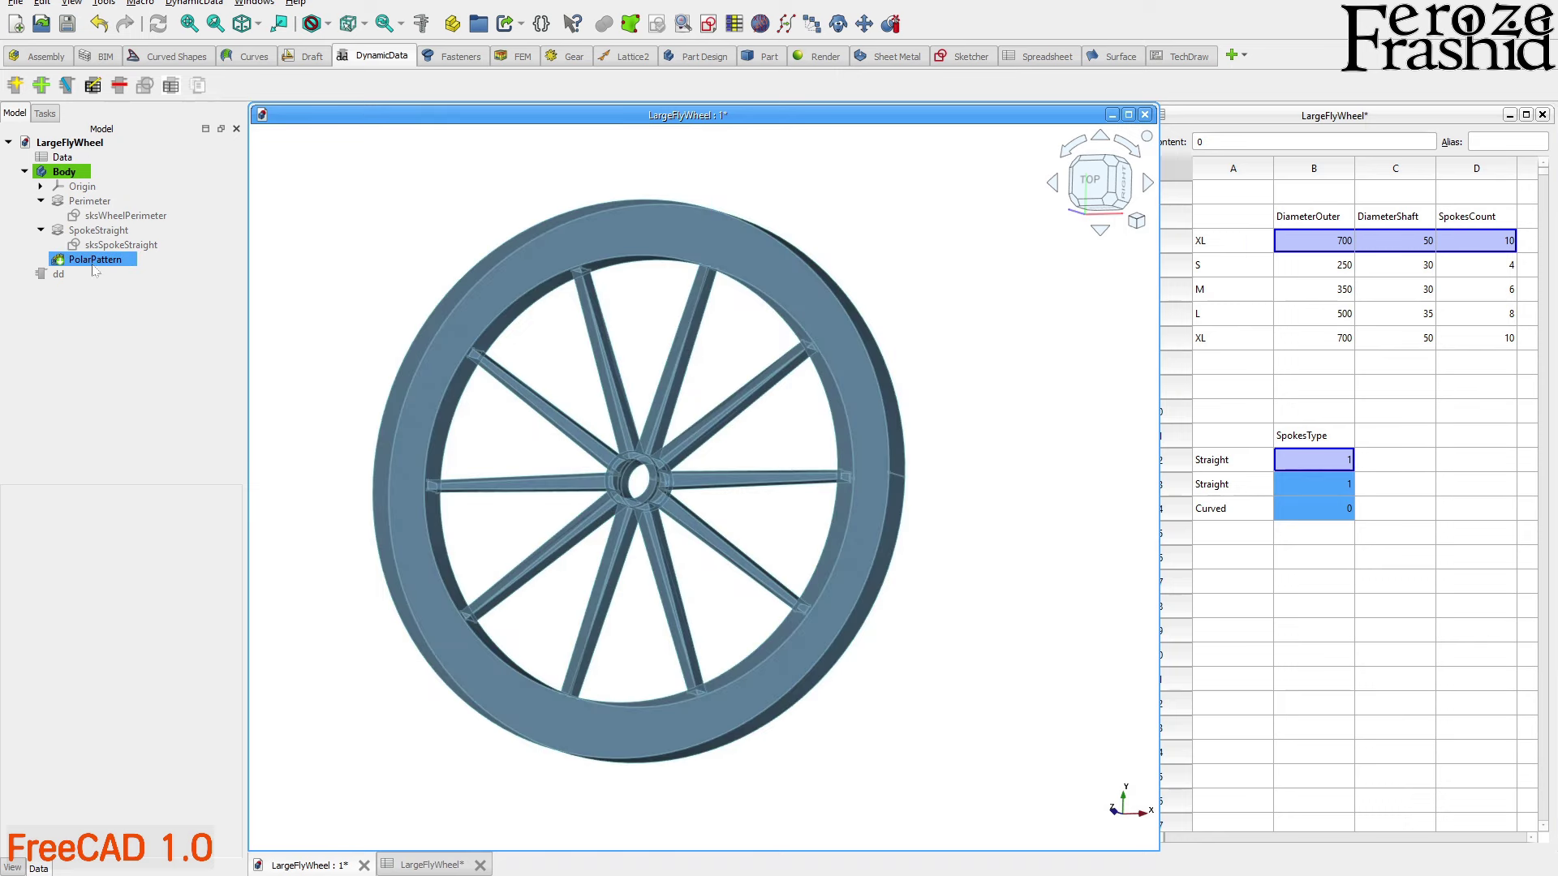
left_click(78, 173)
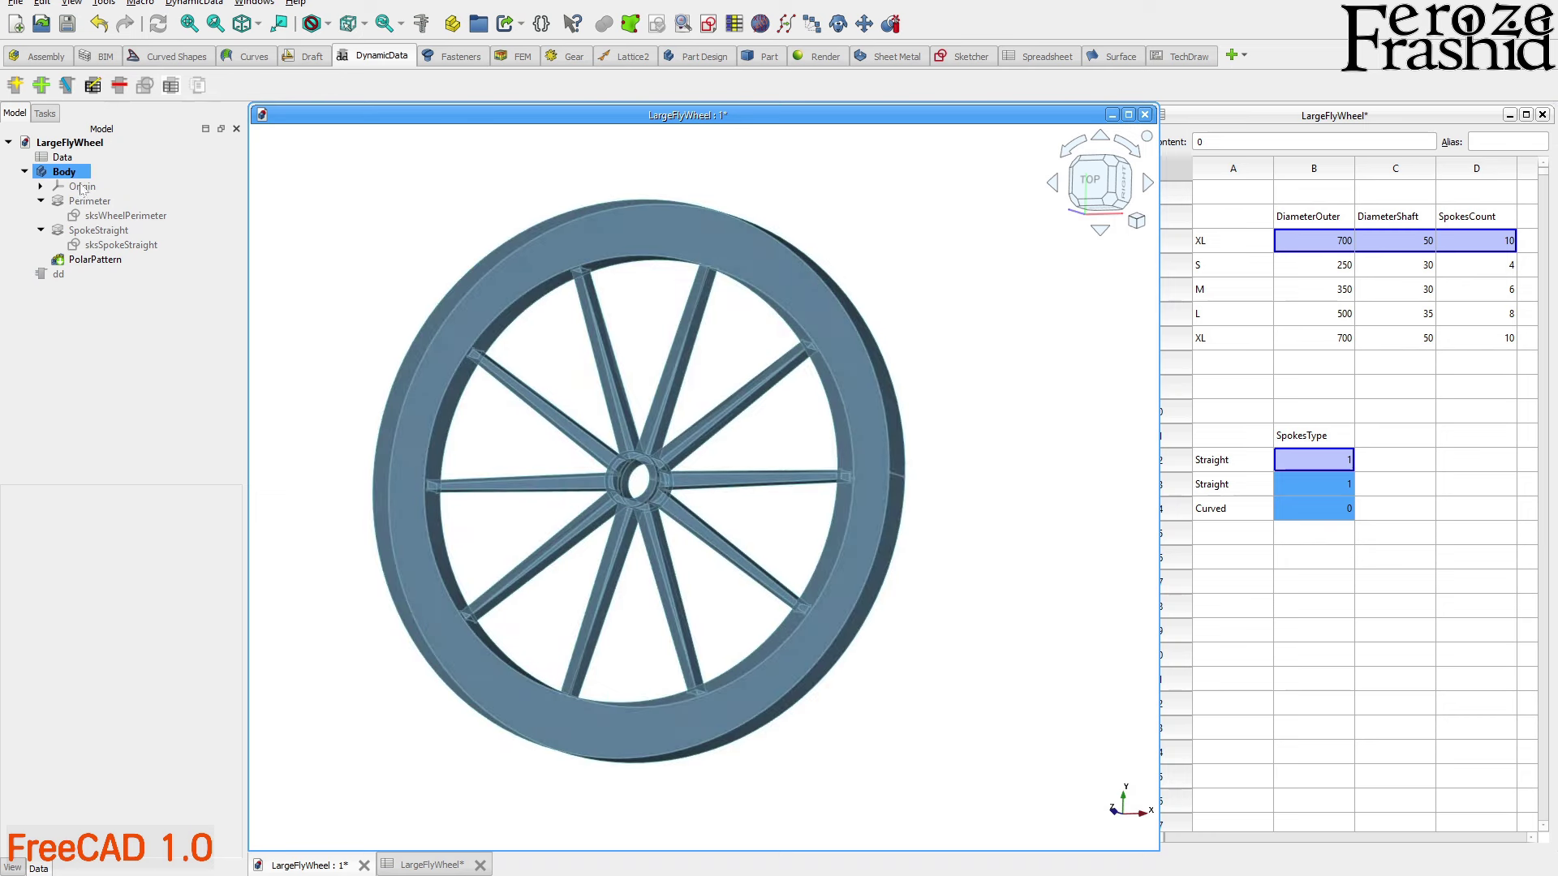
Hide the PolarPattern, show only the sksSpokeStraight sketch, and view it from the top
left_click(128, 246)
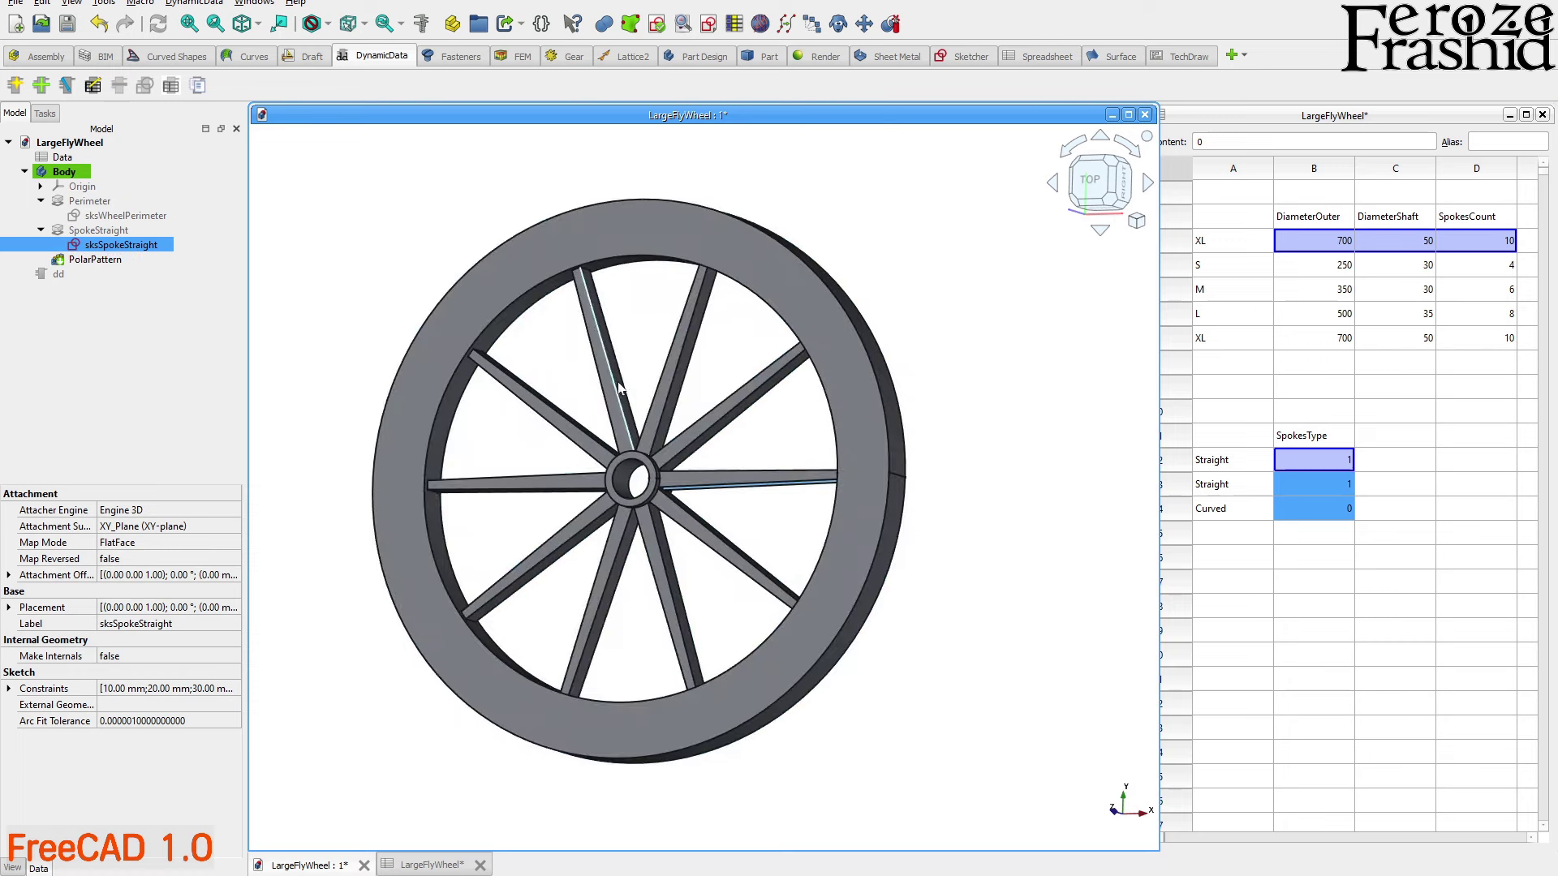
left_click(704, 480)
key("space")
scroll(696, 483, "up", 3)
left_click(1093, 180)
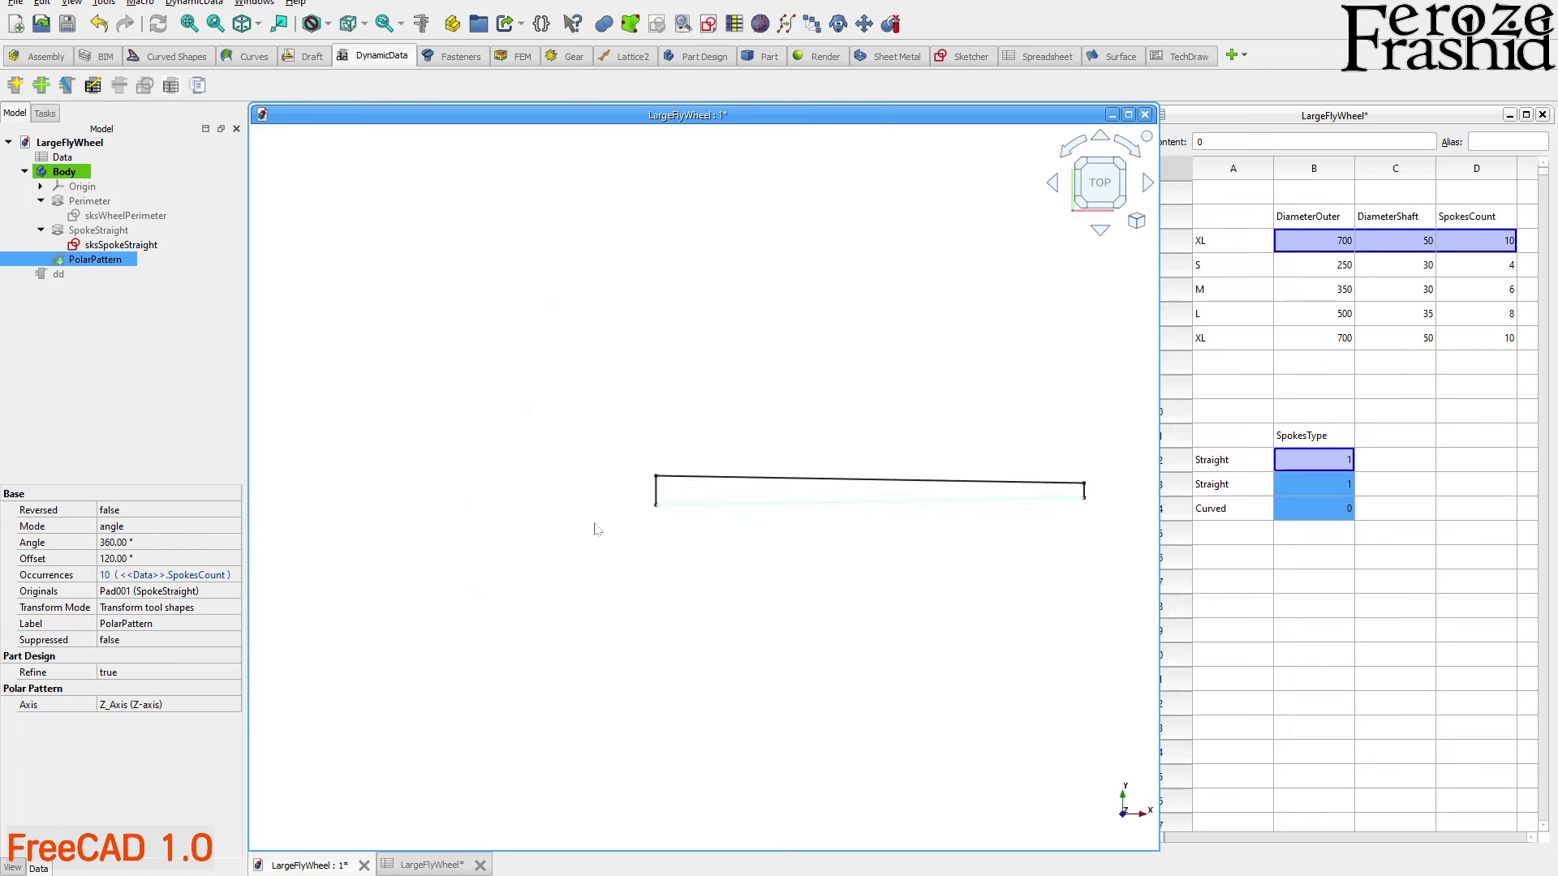
Start a new sketch on the XY-plane in the active Body using the Part Design workbench
double_click(70, 172)
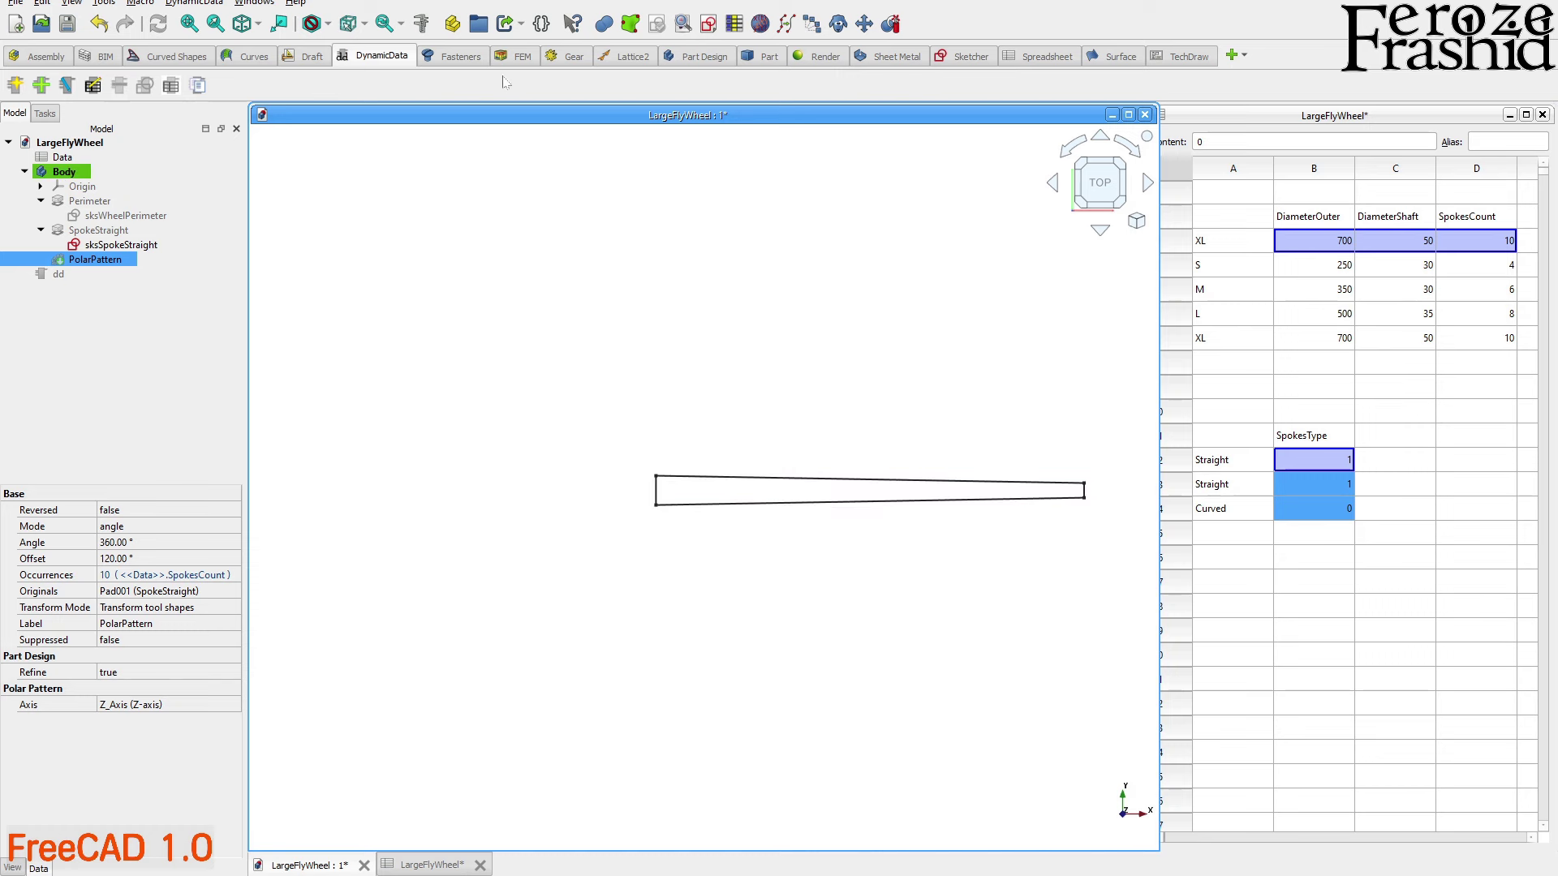
left_click(686, 54)
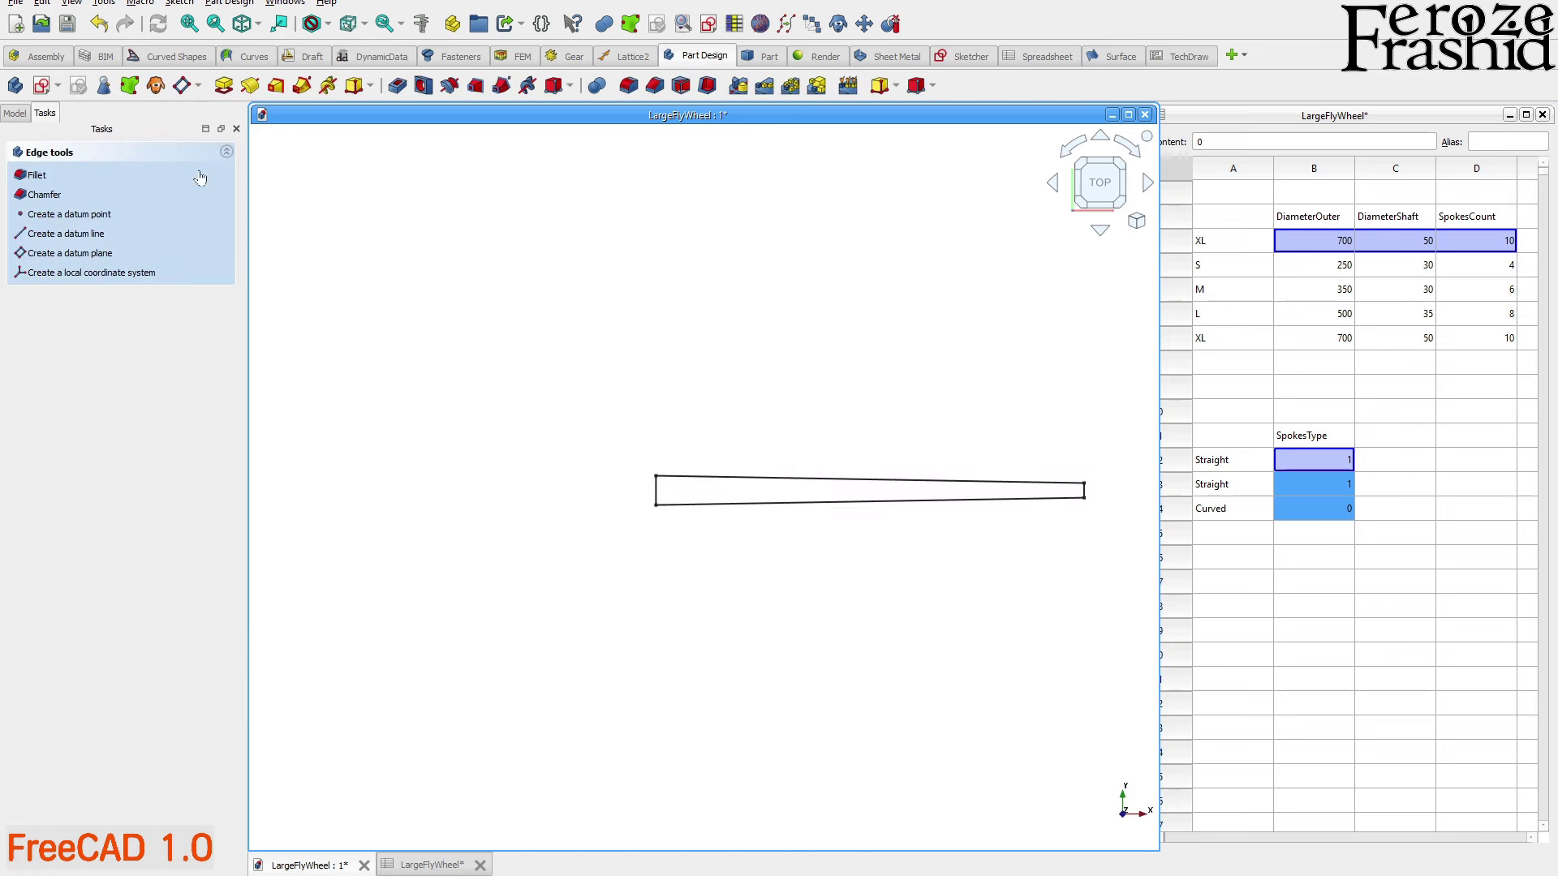
left_click(99, 323)
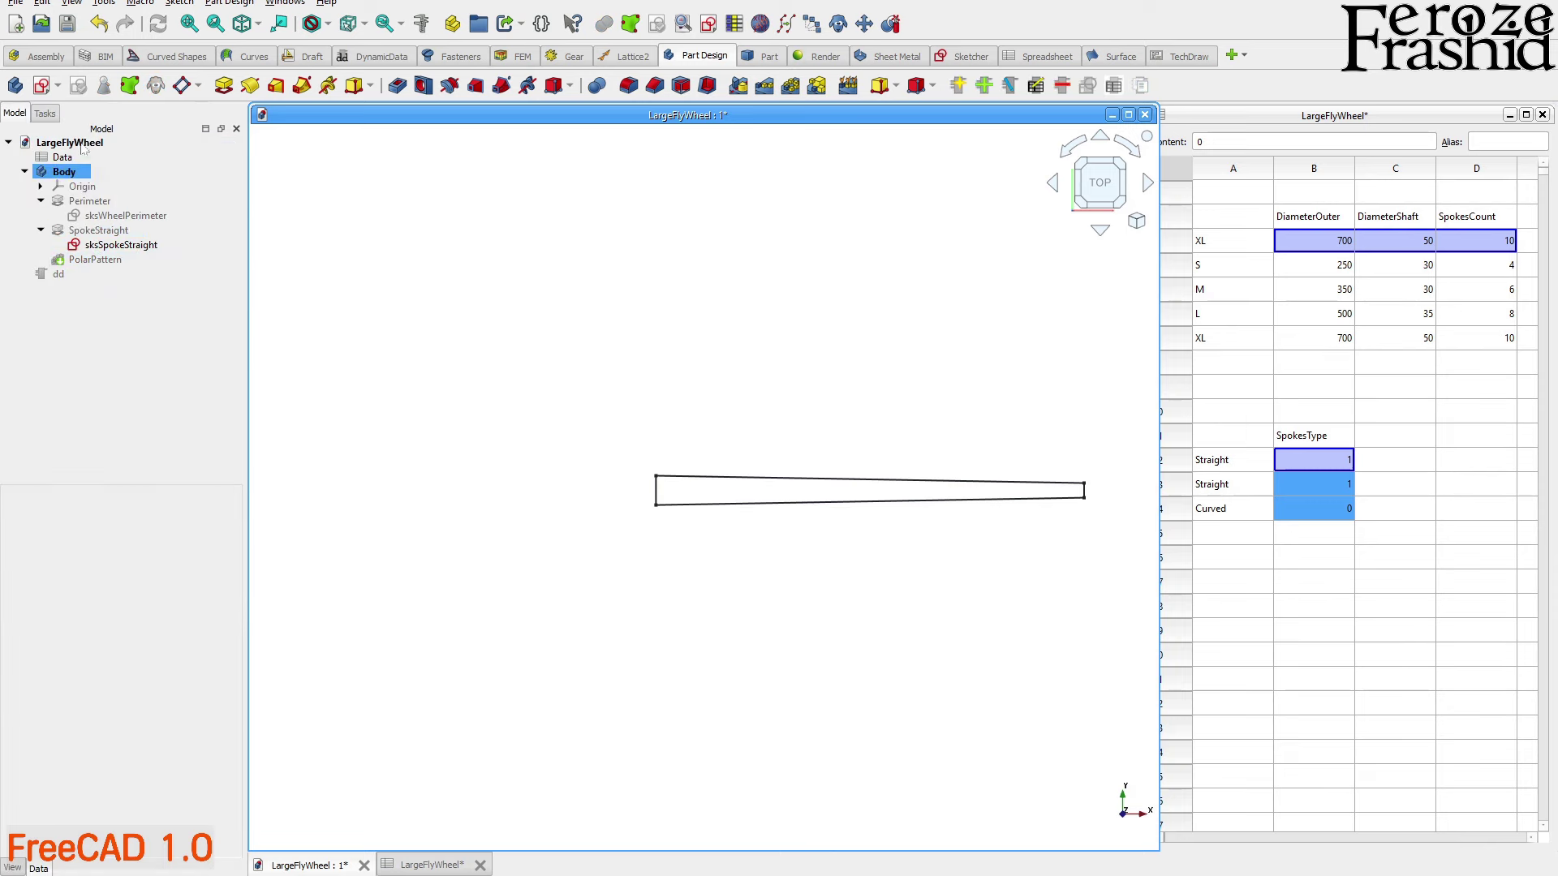
left_click(43, 88)
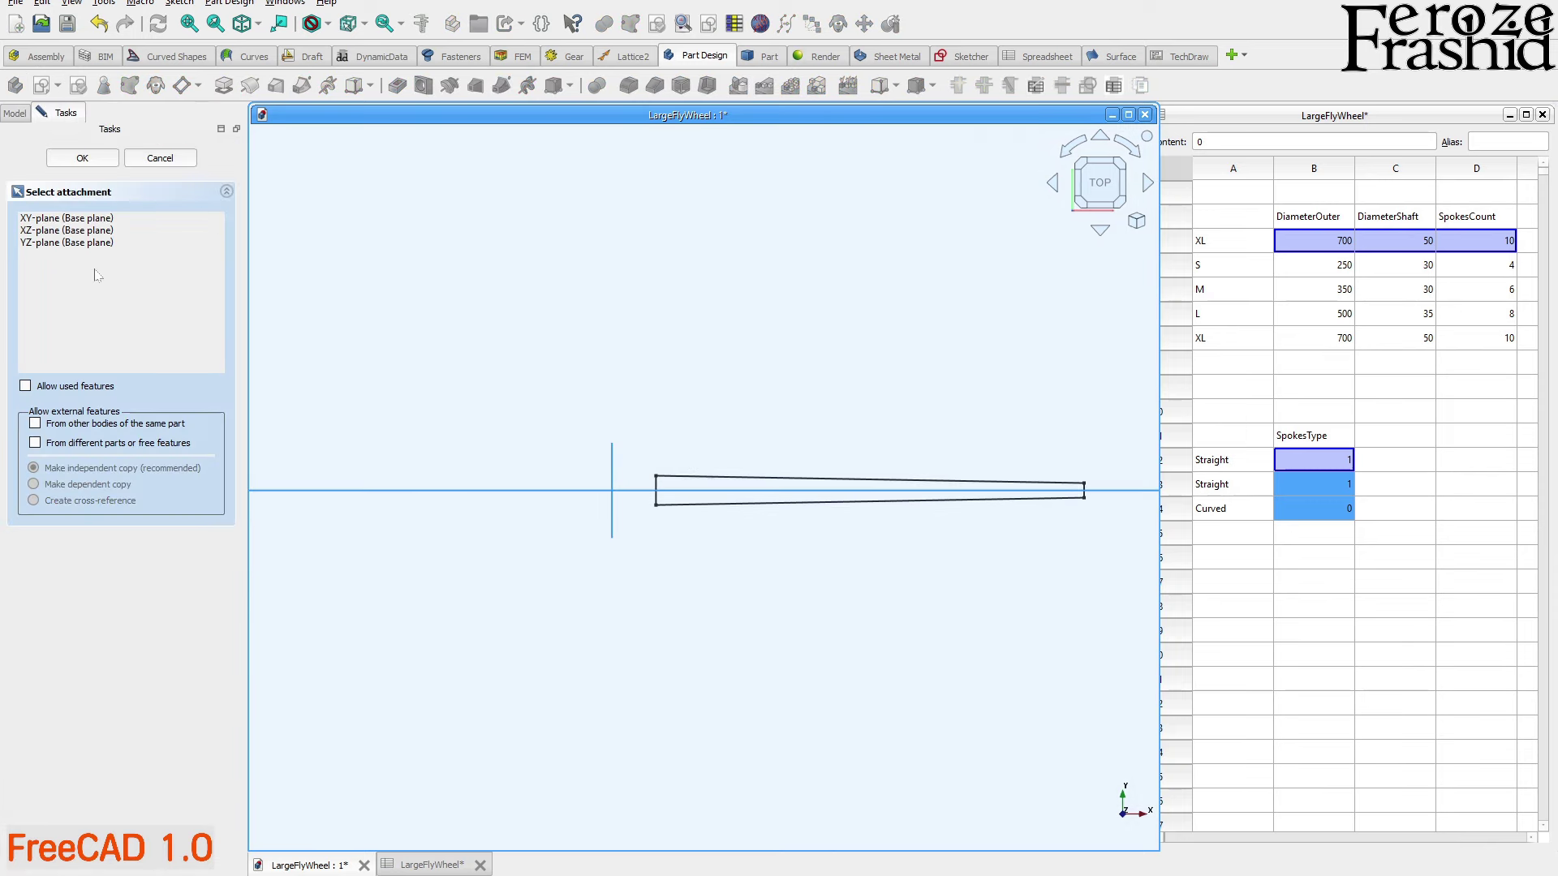
left_click(73, 219)
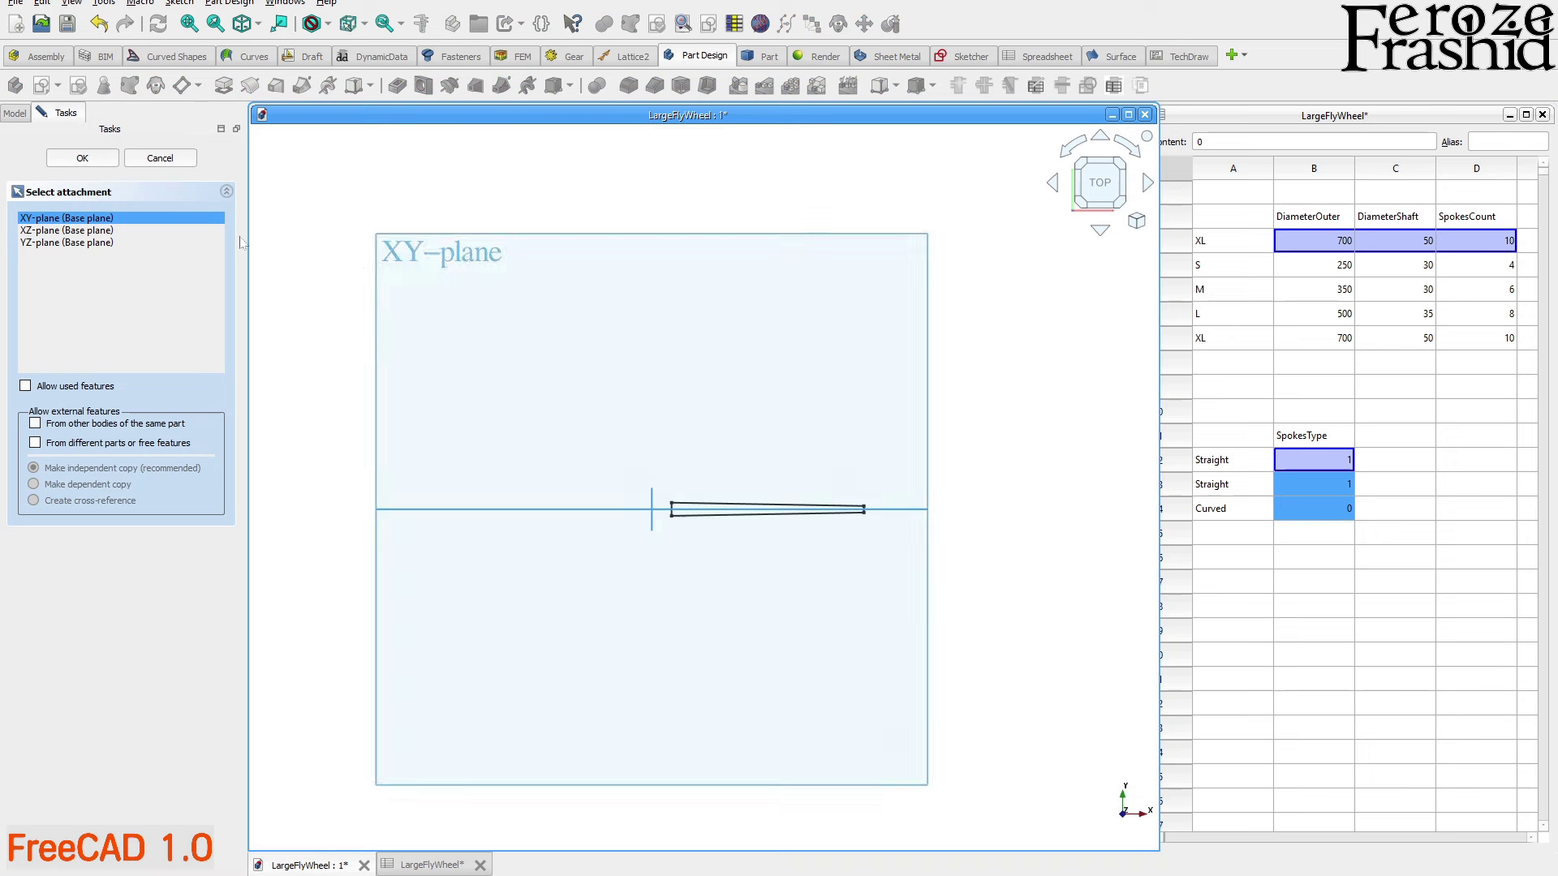
left_click(82, 158)
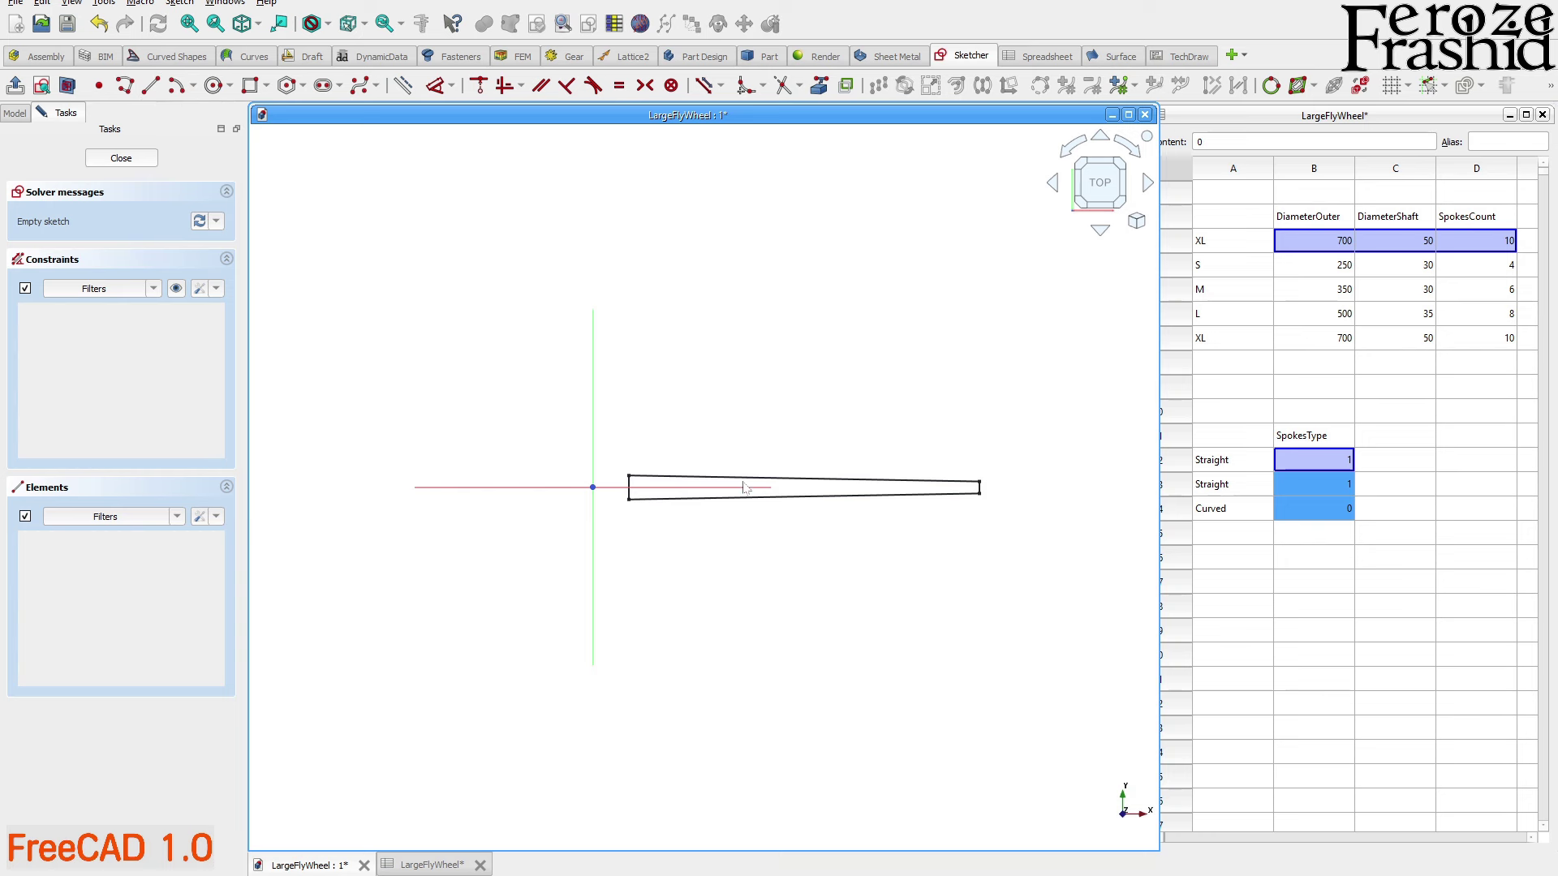
Bring the inner and outer end edges of the straight spoke into the sketch as external geometry
scroll(973, 497, "up", 2)
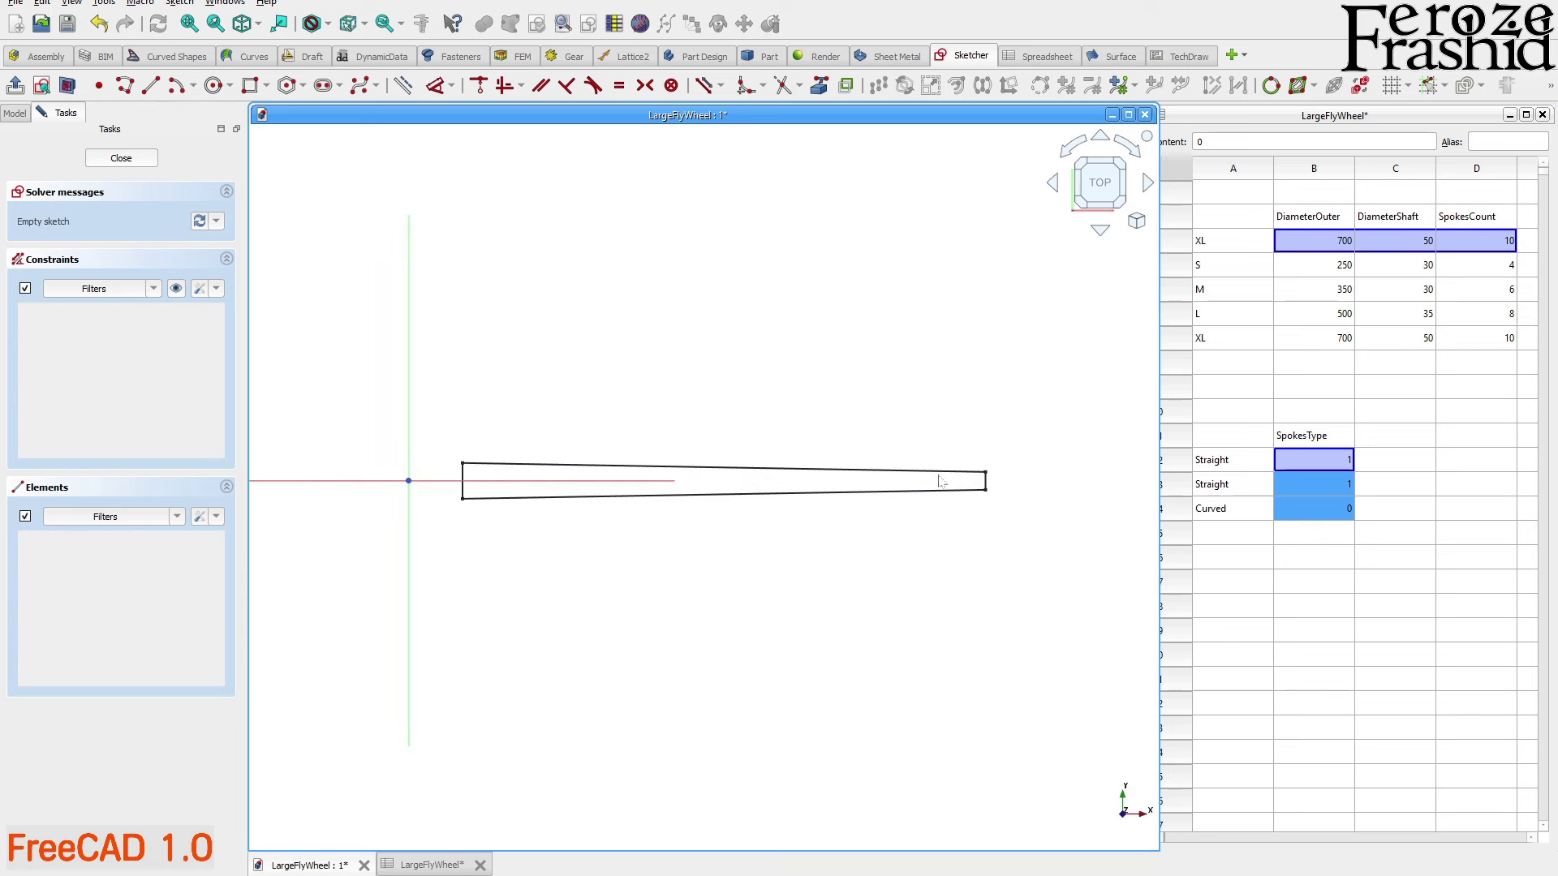
scroll(458, 529, "up", 3)
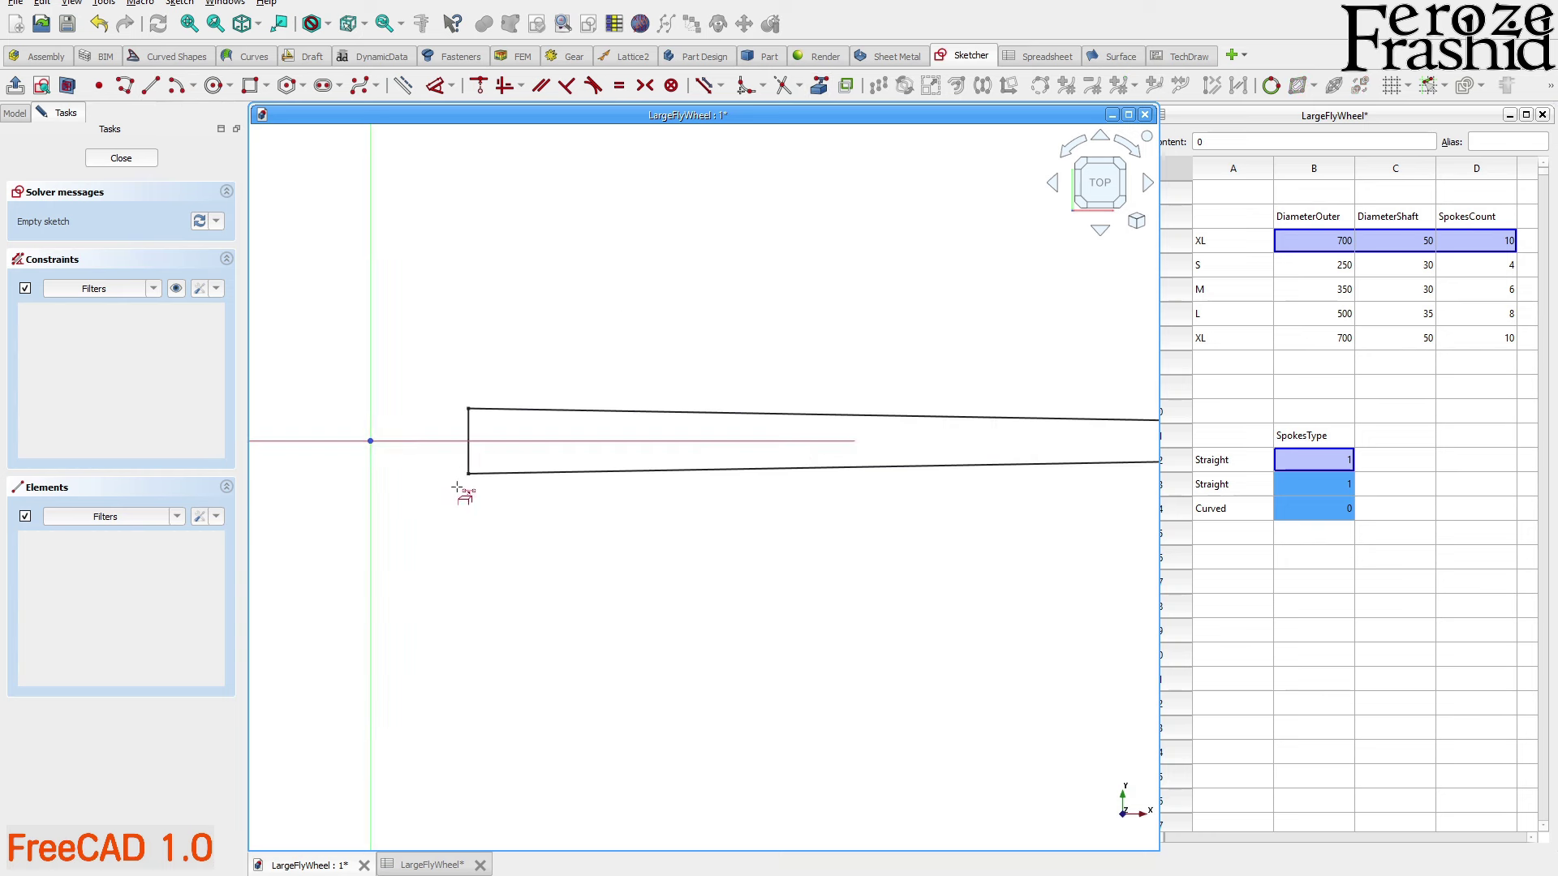
left_click(467, 469)
scroll(410, 511, "down", 3)
scroll(978, 494, "up", 3)
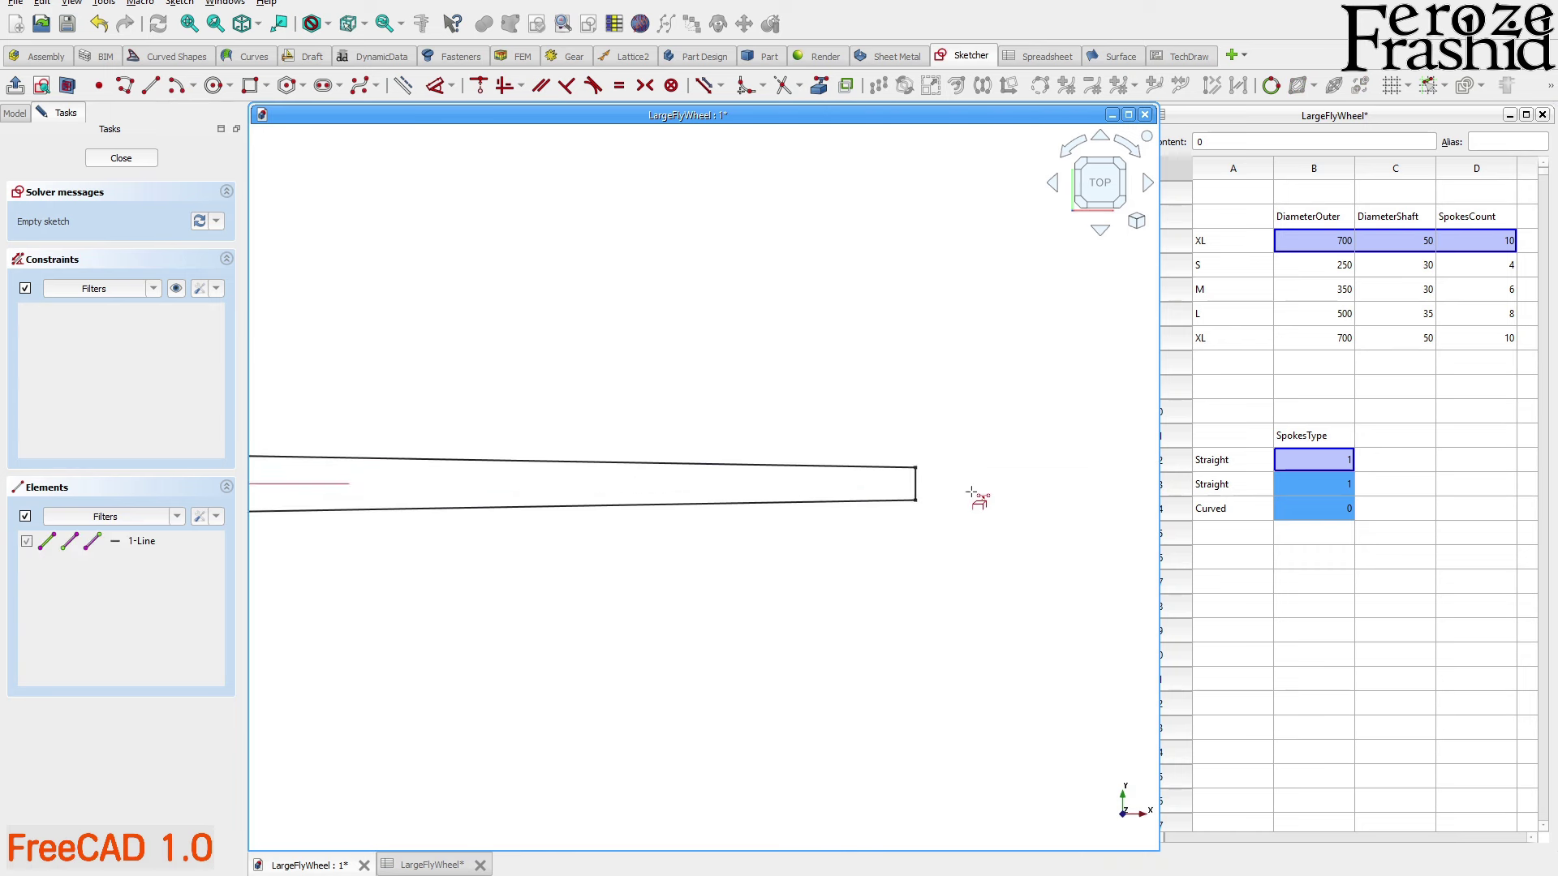
left_click(913, 490)
scroll(1003, 572, "down", 3)
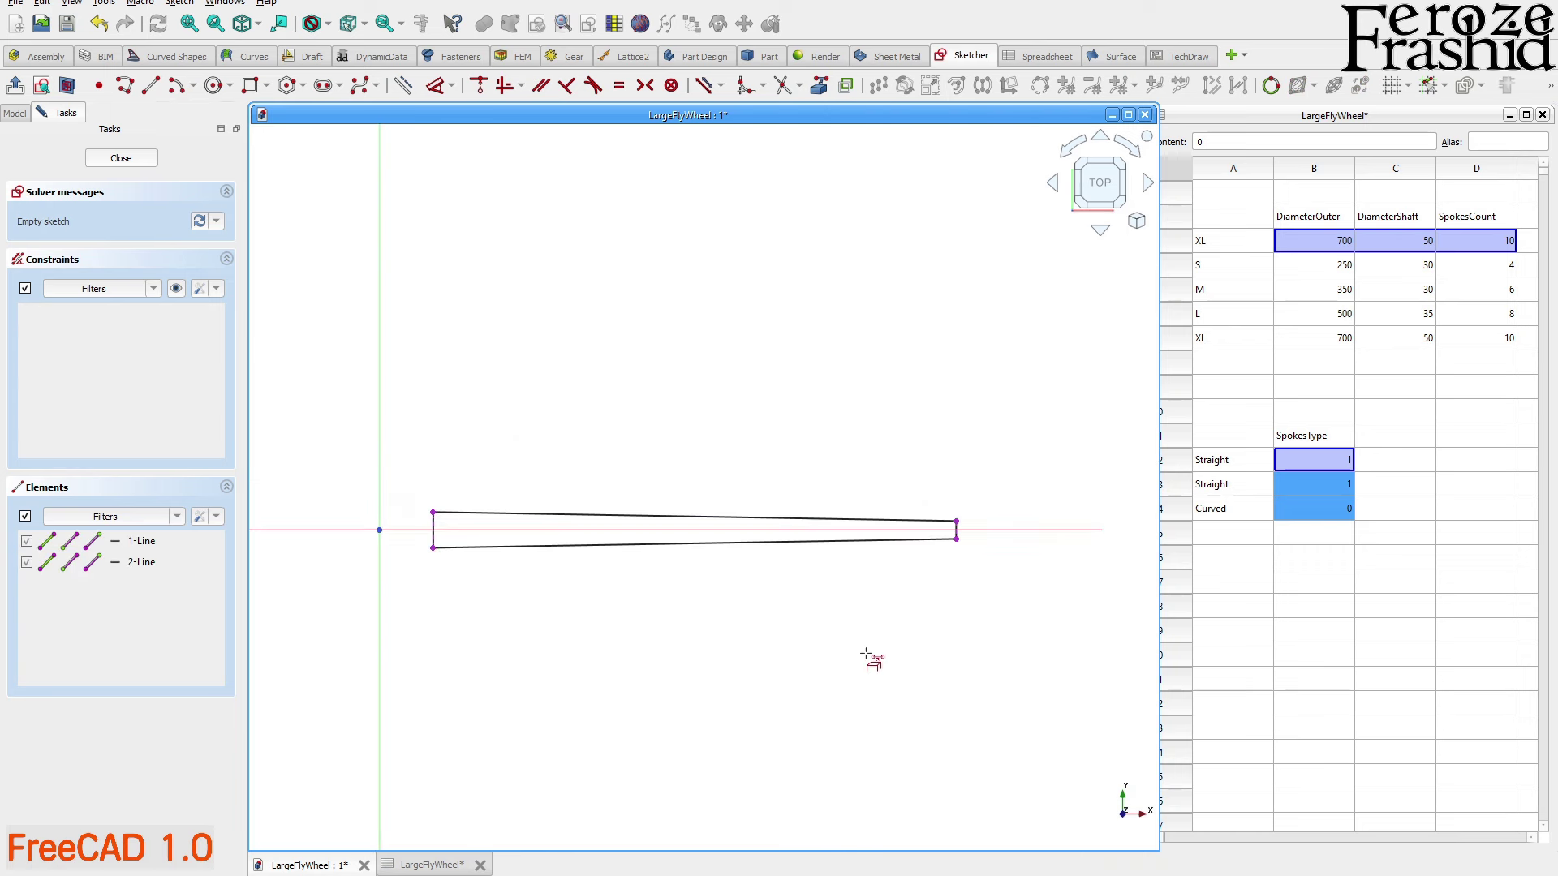
scroll(586, 598, "up", 3)
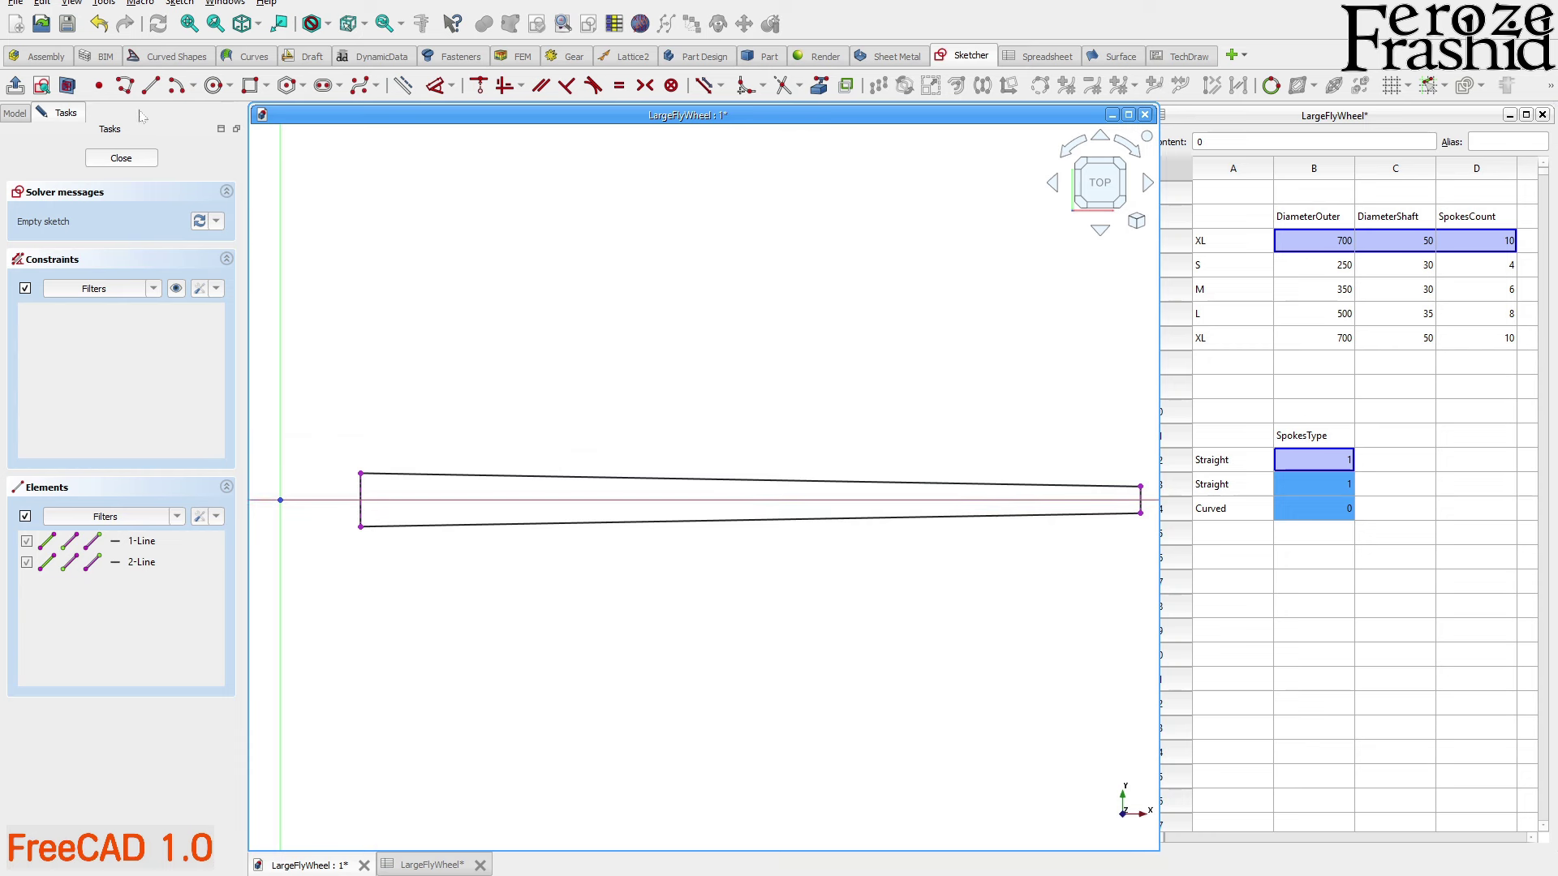
Draw two upward-bowing arcs by 3 rim points, joining the upper and lower corners of the projected spoke ends
left_click(193, 86)
left_click(202, 130)
scroll(325, 524, "down", 2)
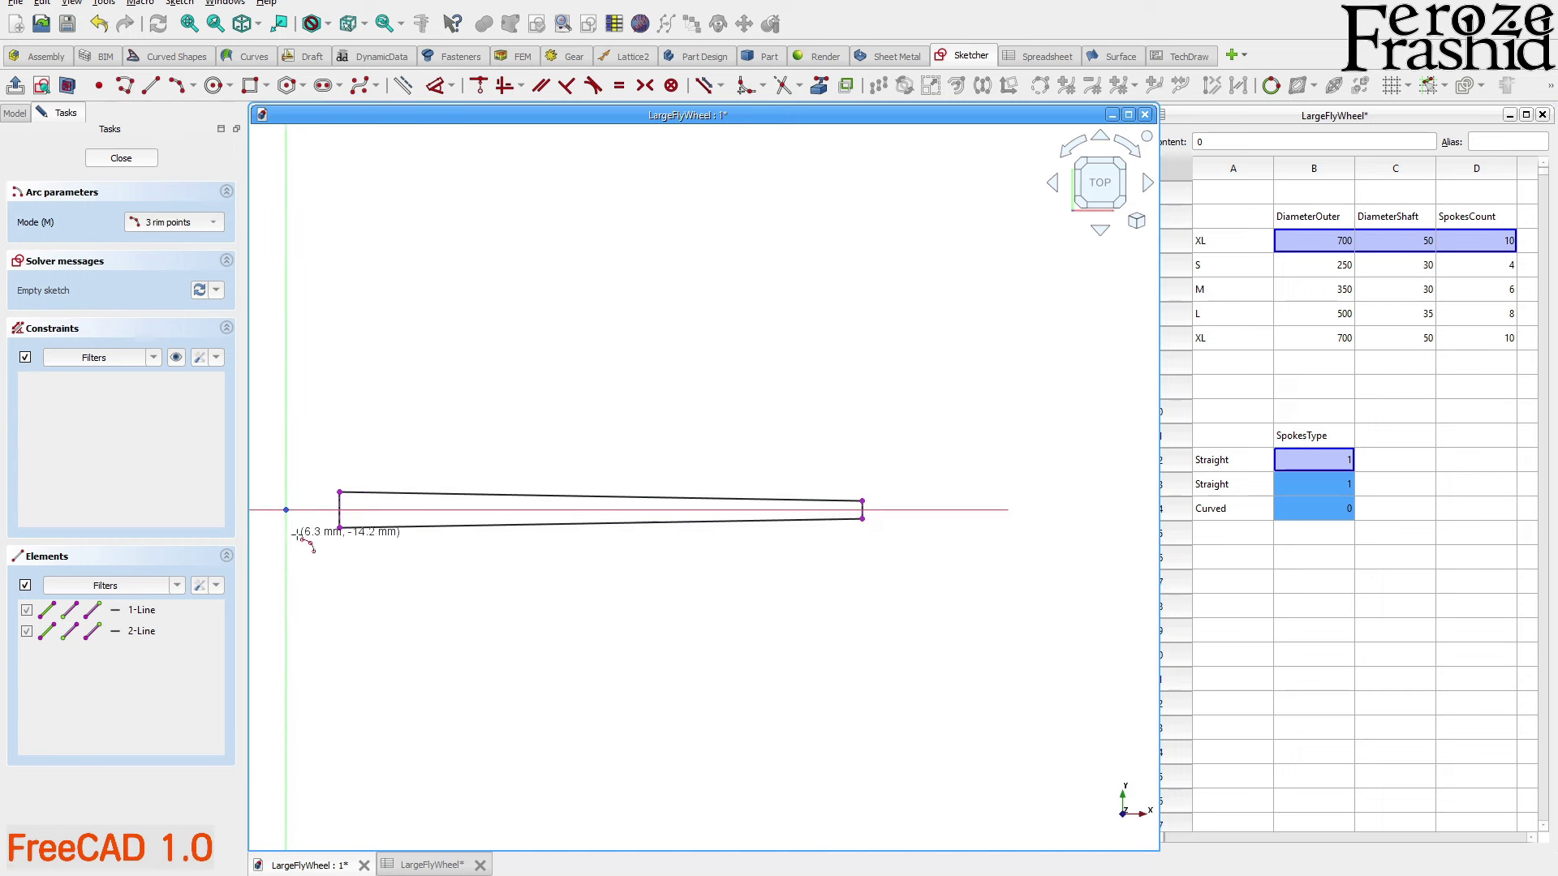
left_click(339, 490)
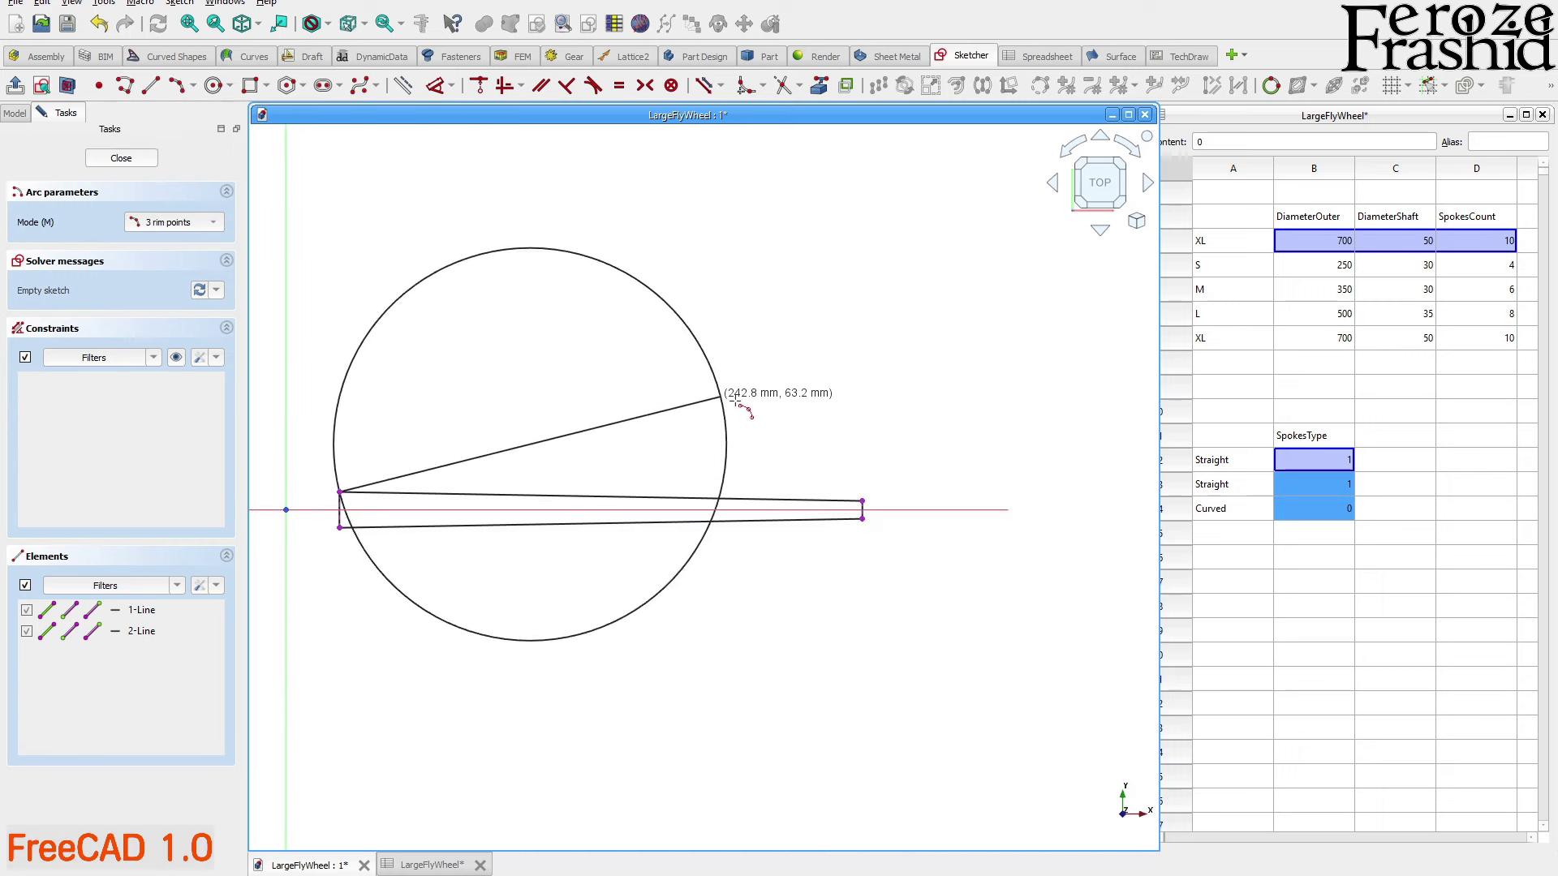
left_click(862, 501)
left_click(626, 407)
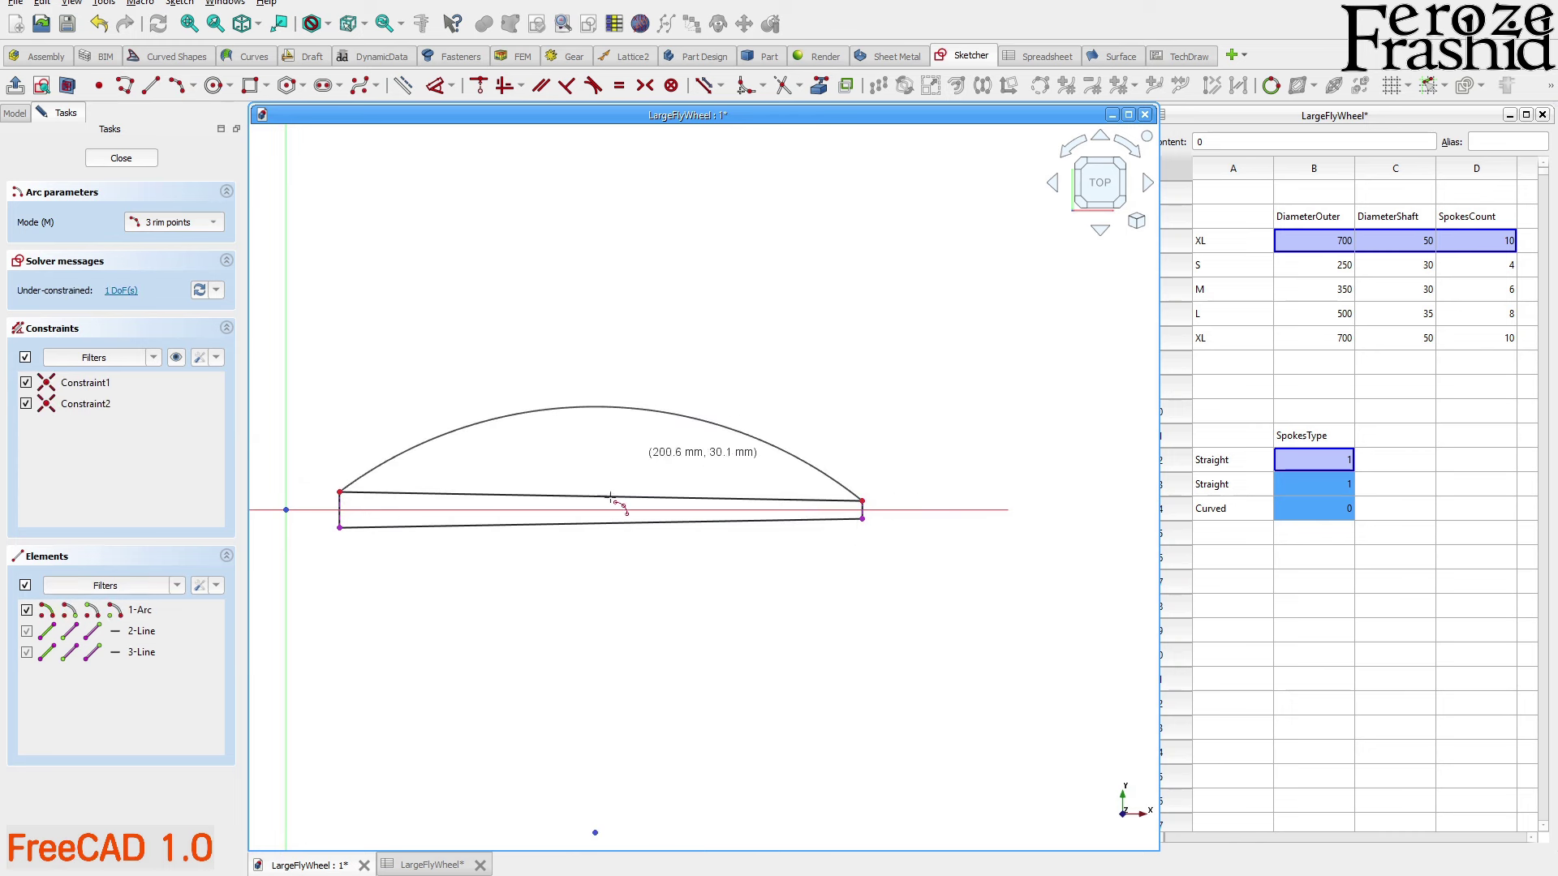
left_click(339, 527)
left_click(861, 519)
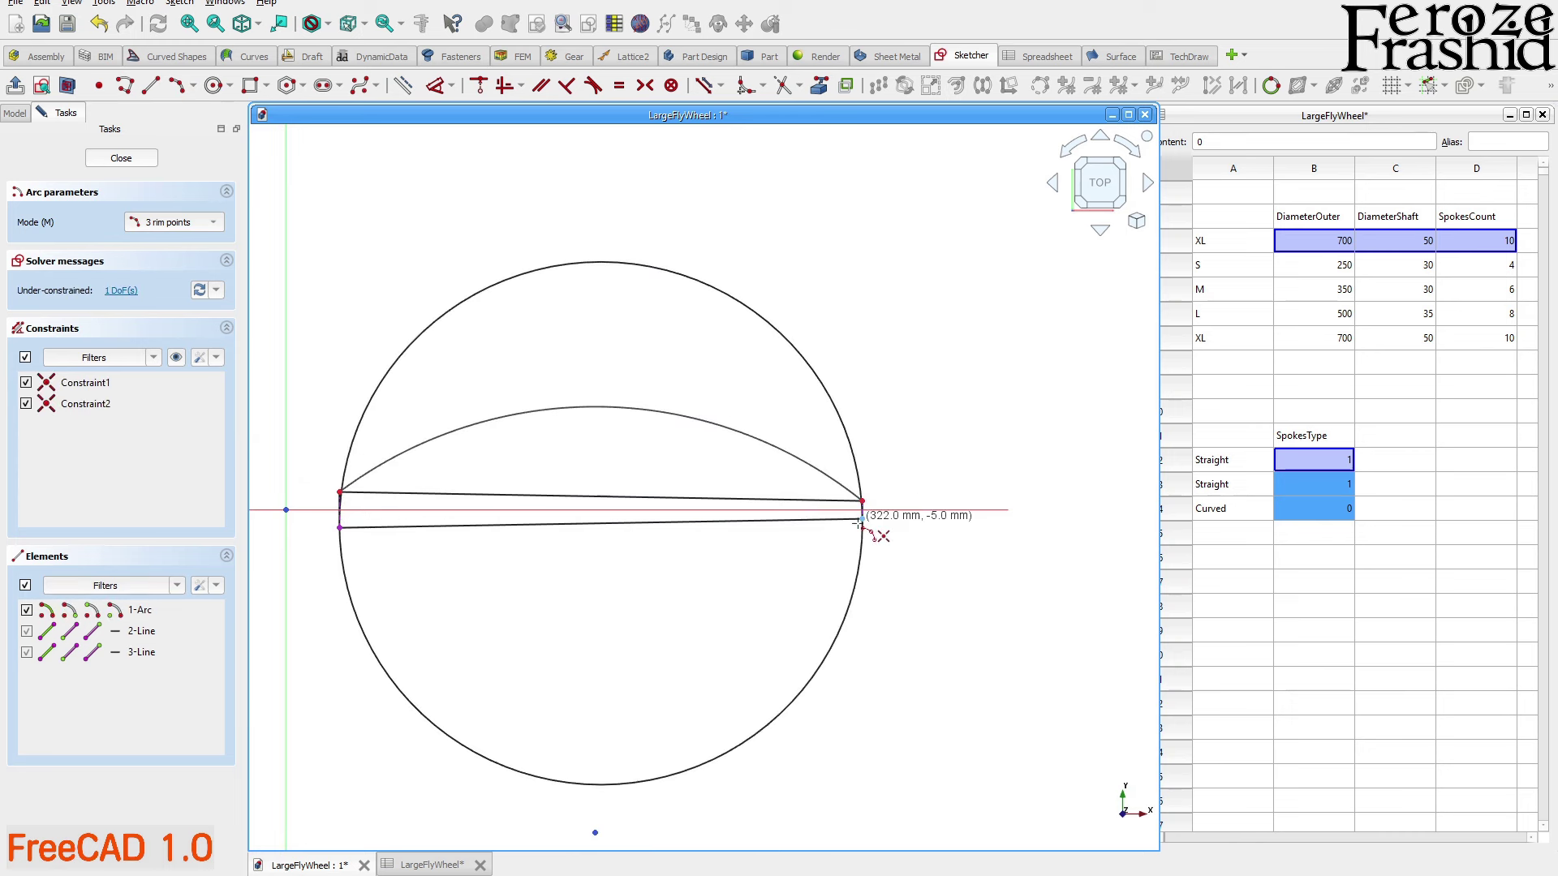
left_click(679, 479)
scroll(575, 452, "down", 3)
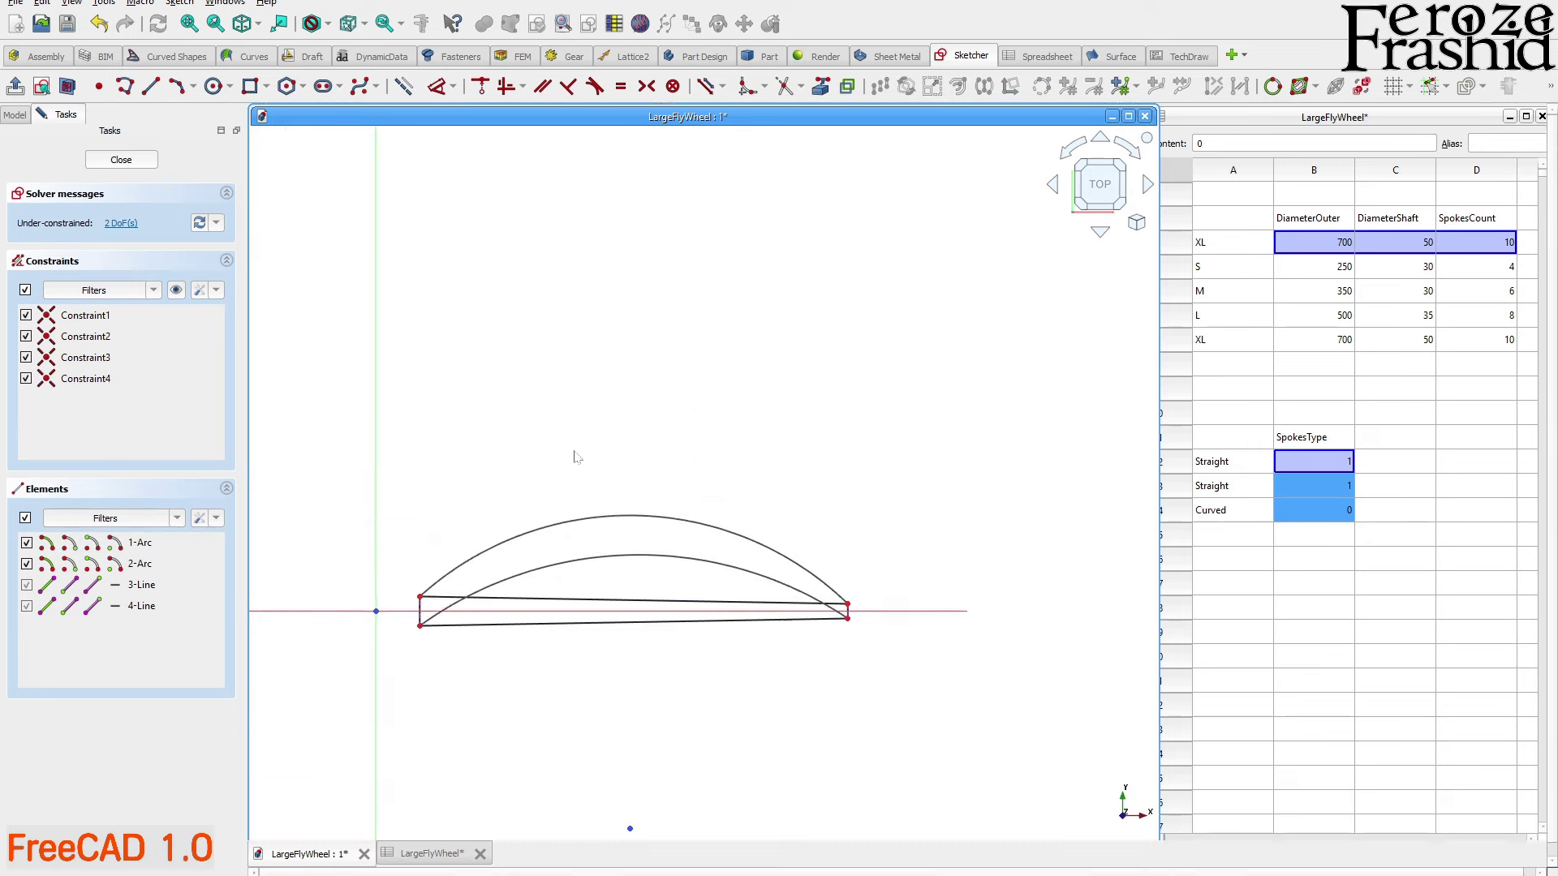
Constrain the radius of both the upper and the lower arc to 200 mm
scroll(573, 487, "up", 3)
left_click(589, 491)
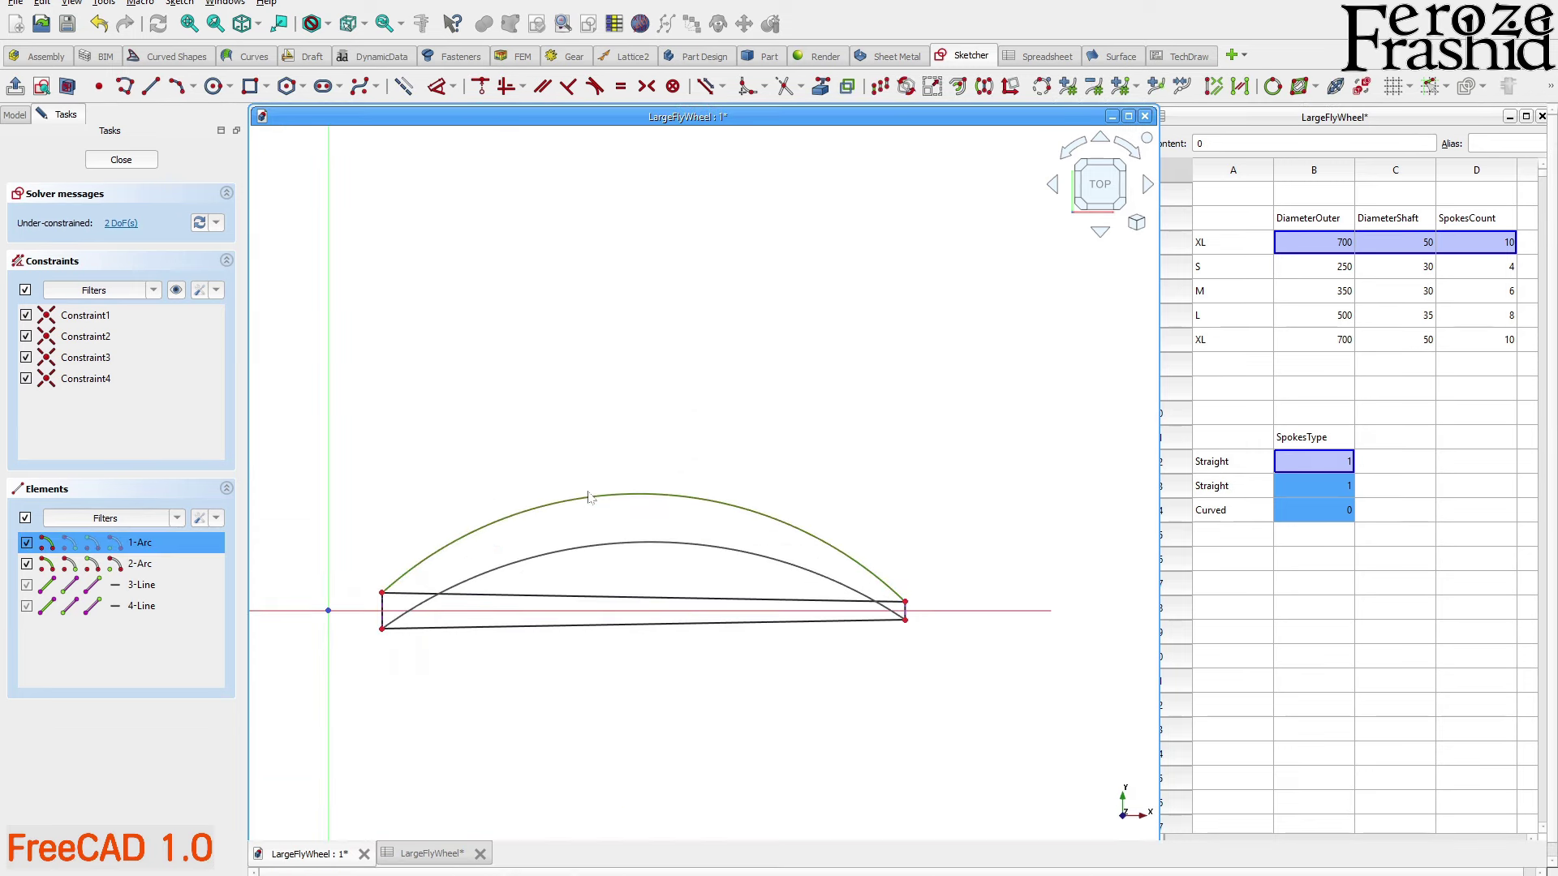
key("k")
key("r")
type("200mm")
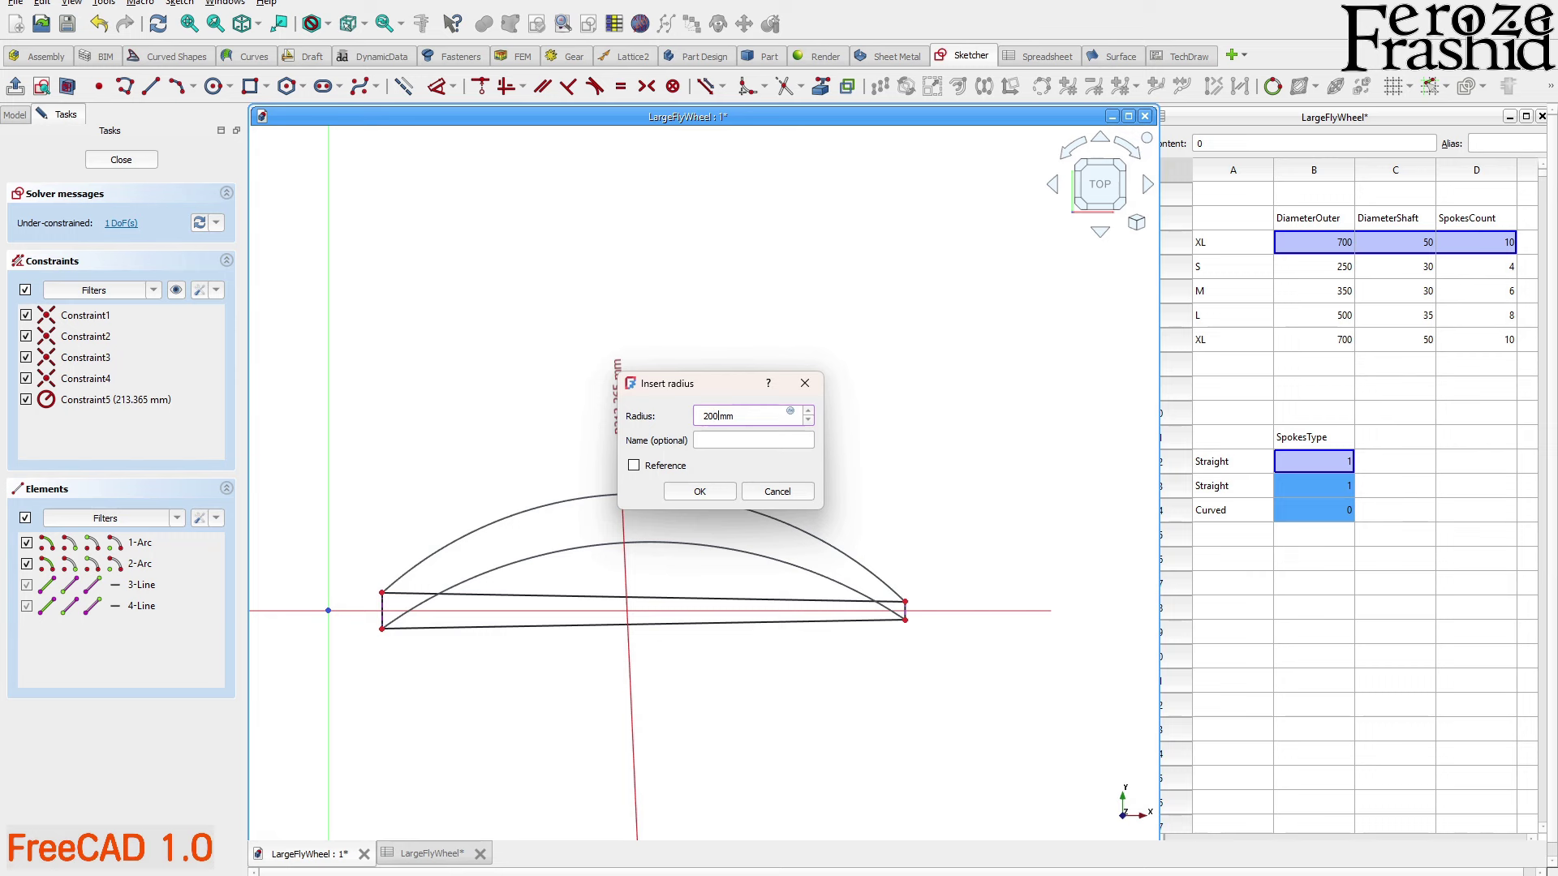
key("Return")
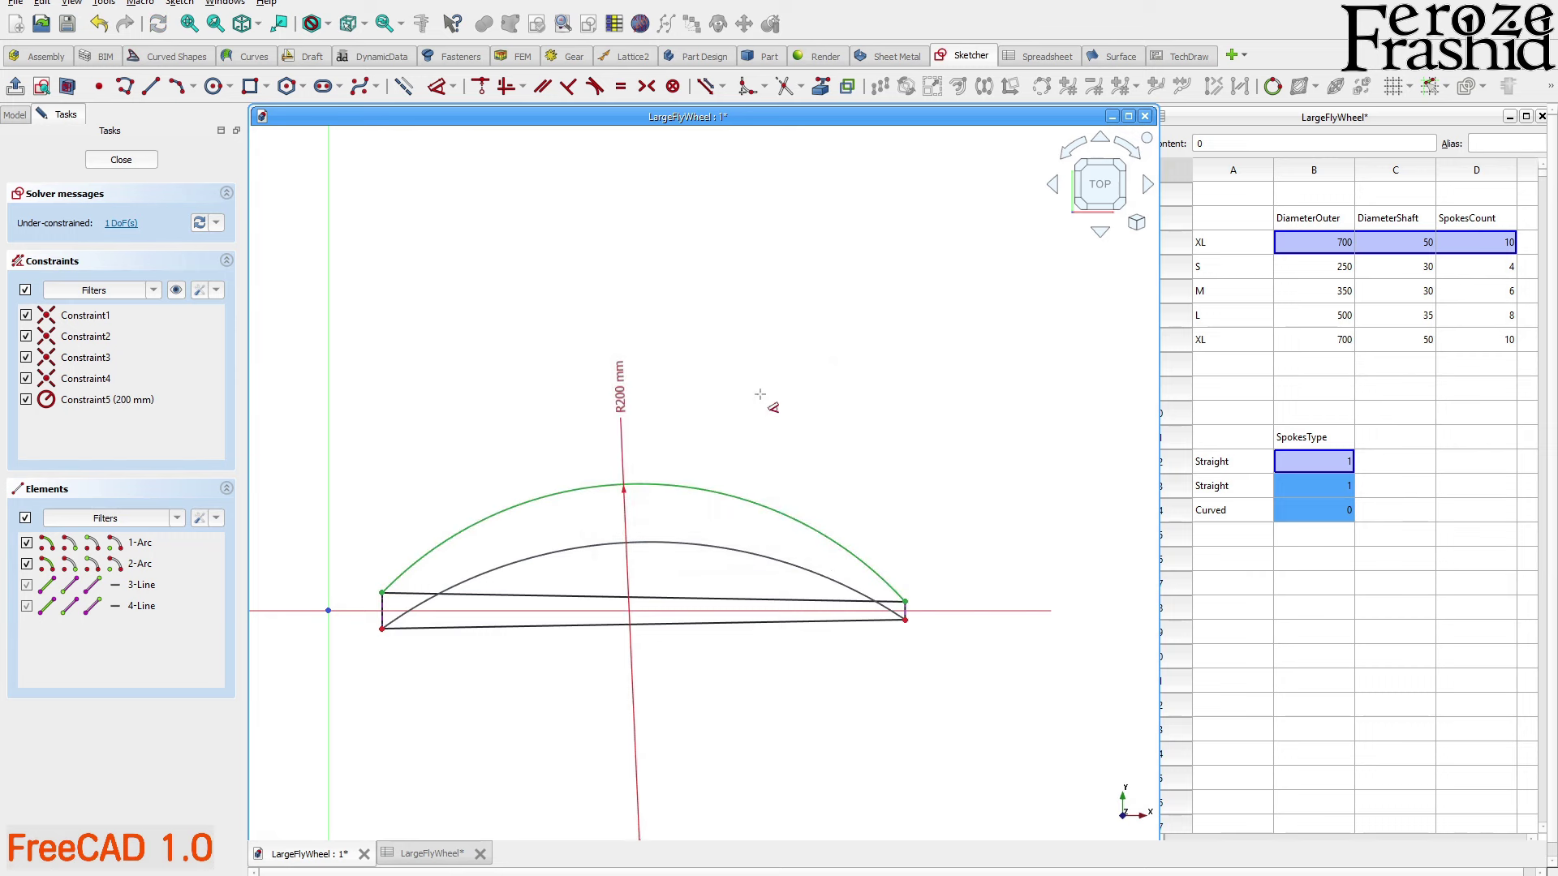
left_click(696, 545)
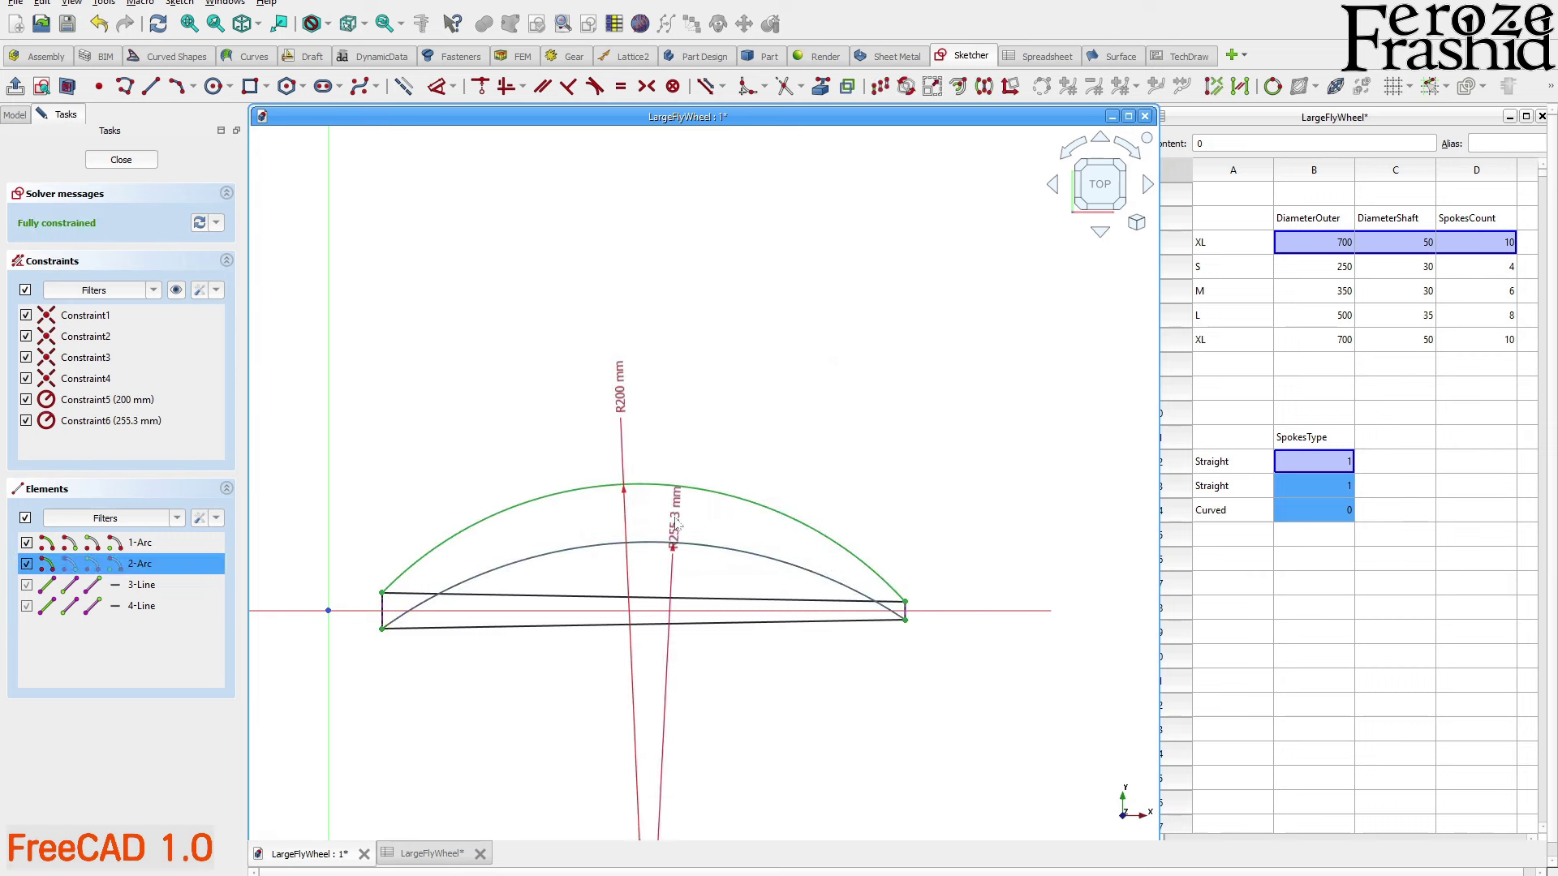
type("200")
key("Return")
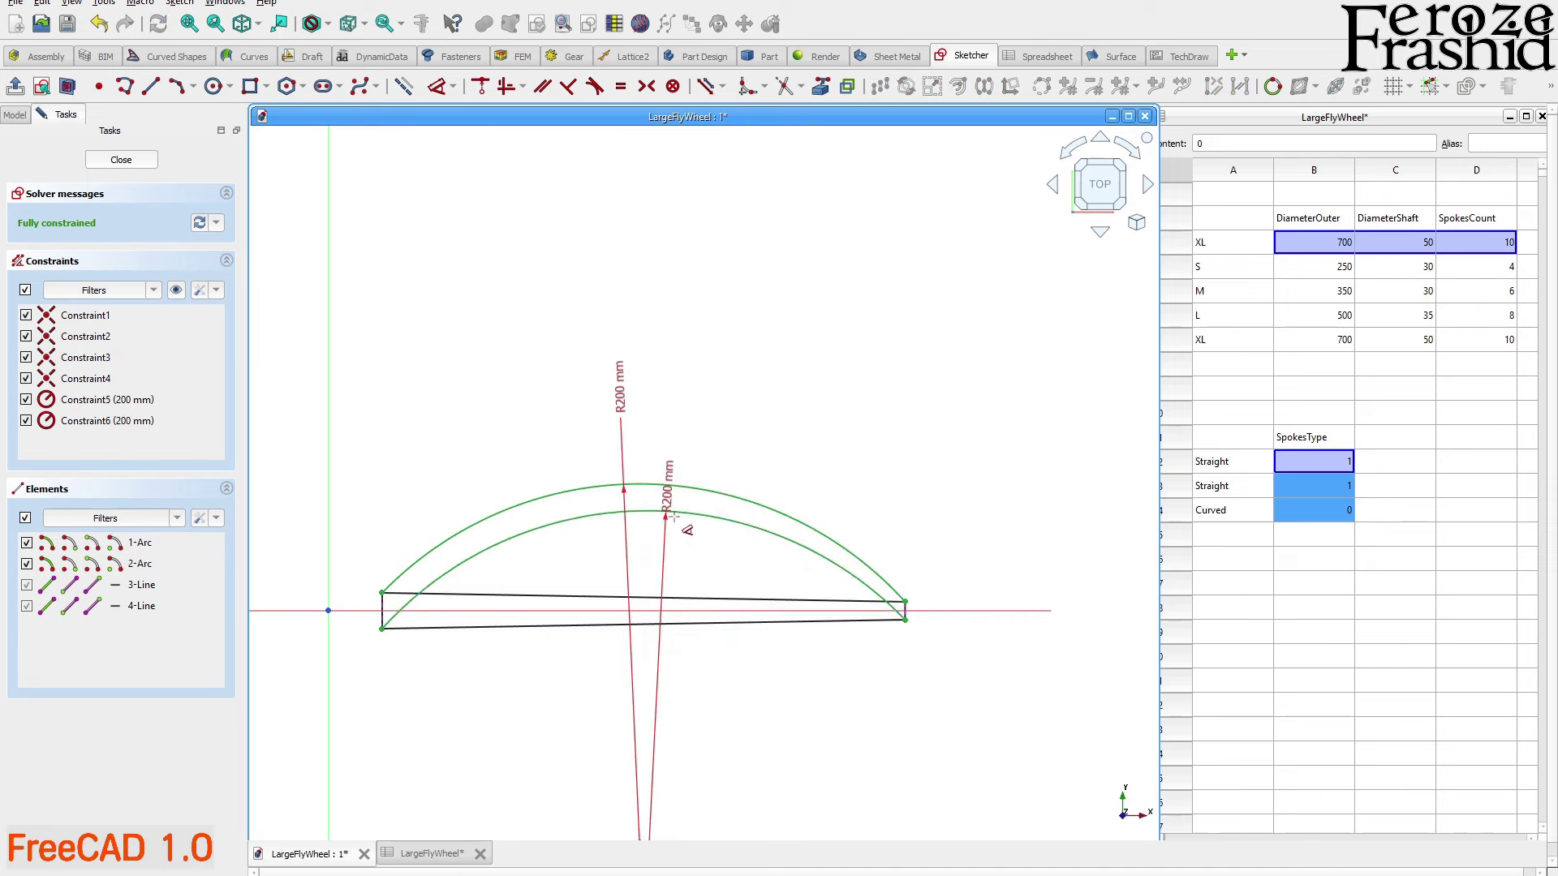
Close the curved spoke profile with a straight line between the arc endpoints at the hub end and at the rim end
scroll(697, 557, "down", 4)
scroll(709, 612, "up", 2)
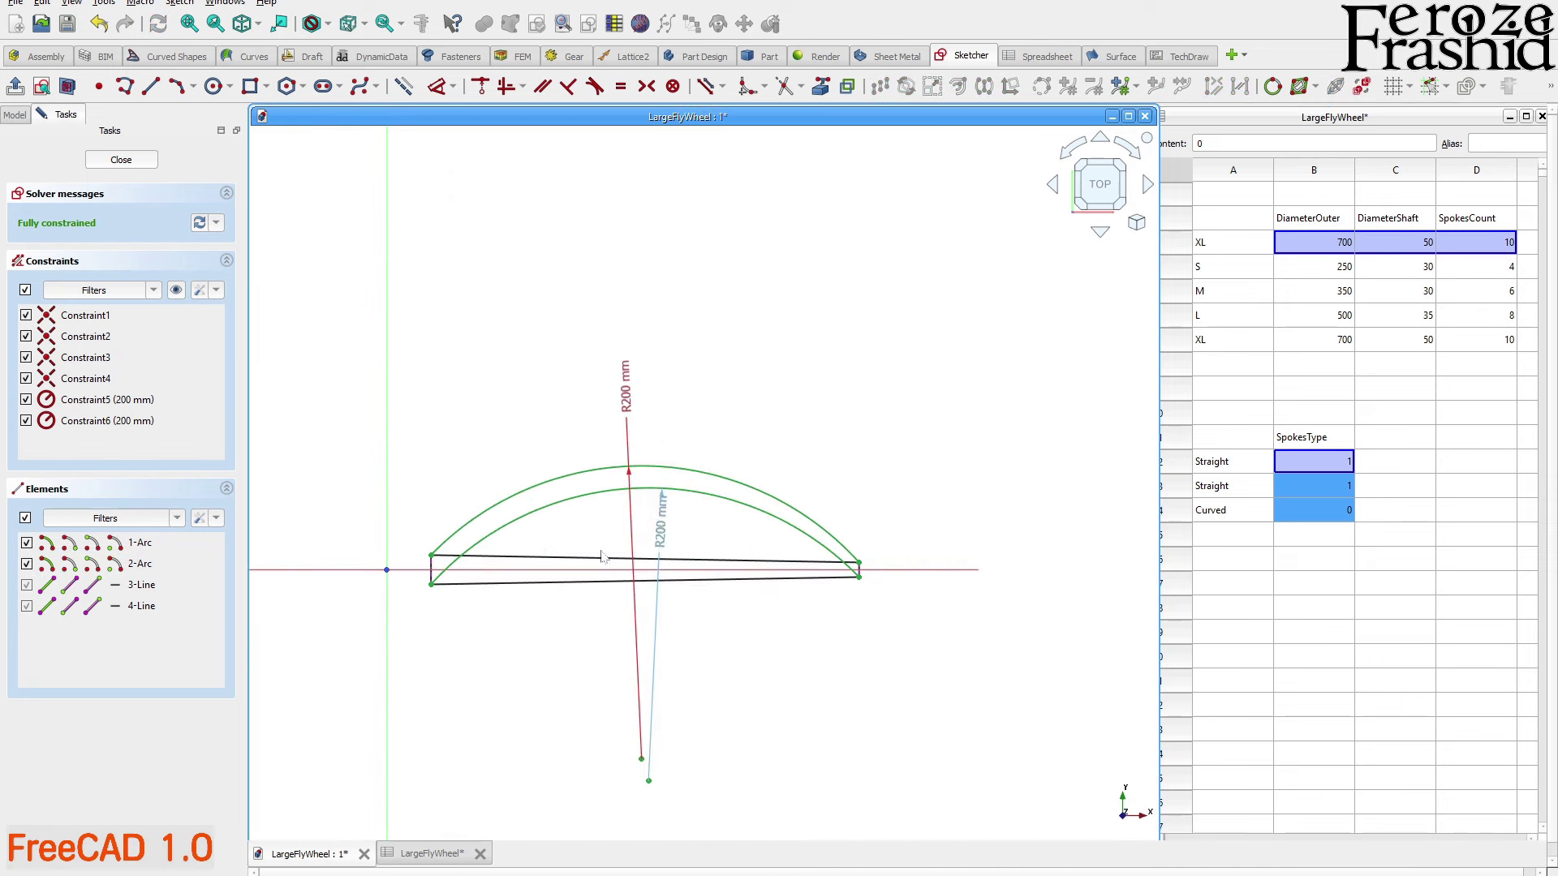
scroll(465, 555, "up", 3)
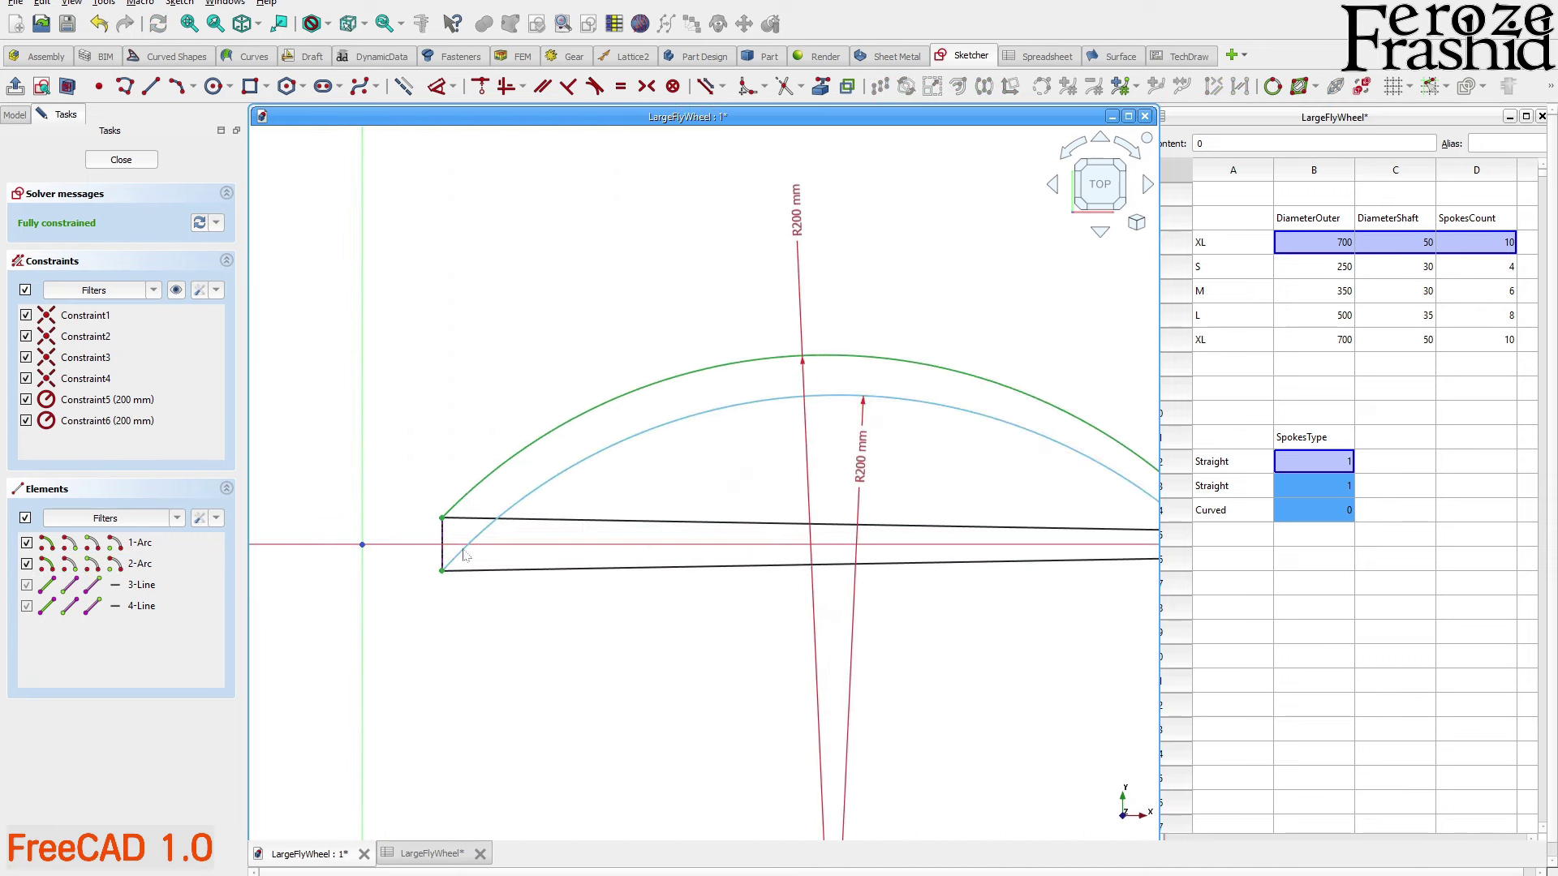
left_click(150, 86)
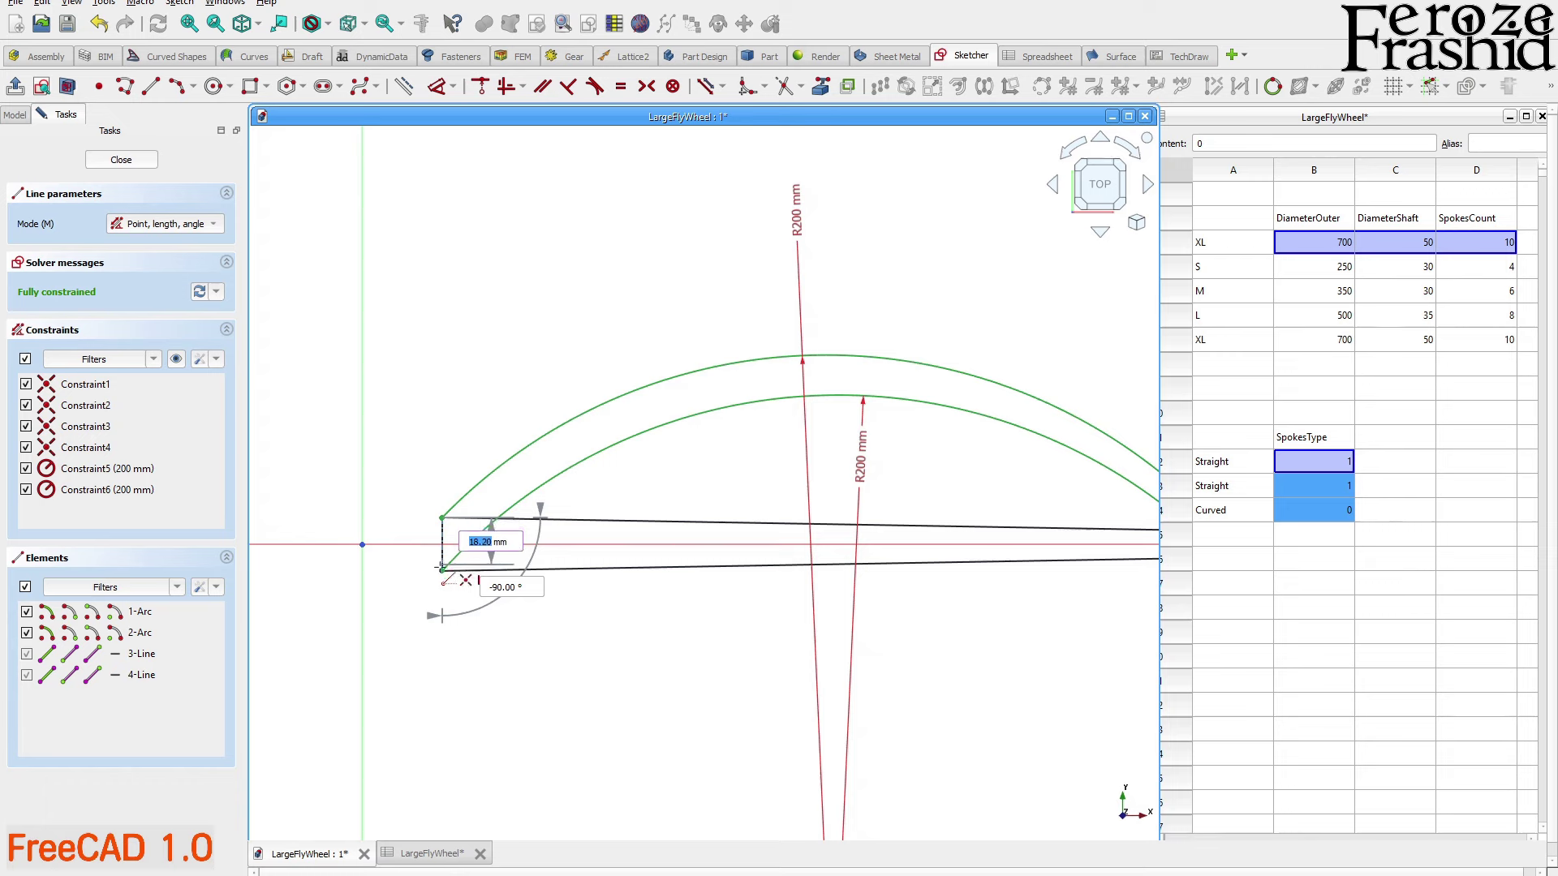
left_click(442, 518)
scroll(406, 559, "down", 3)
scroll(844, 545, "up", 3)
left_click(856, 552)
left_click(856, 578)
key("Escape")
Finish the curved spoke sketch and rename it sksSpokeCurved
key("v")
key("f")
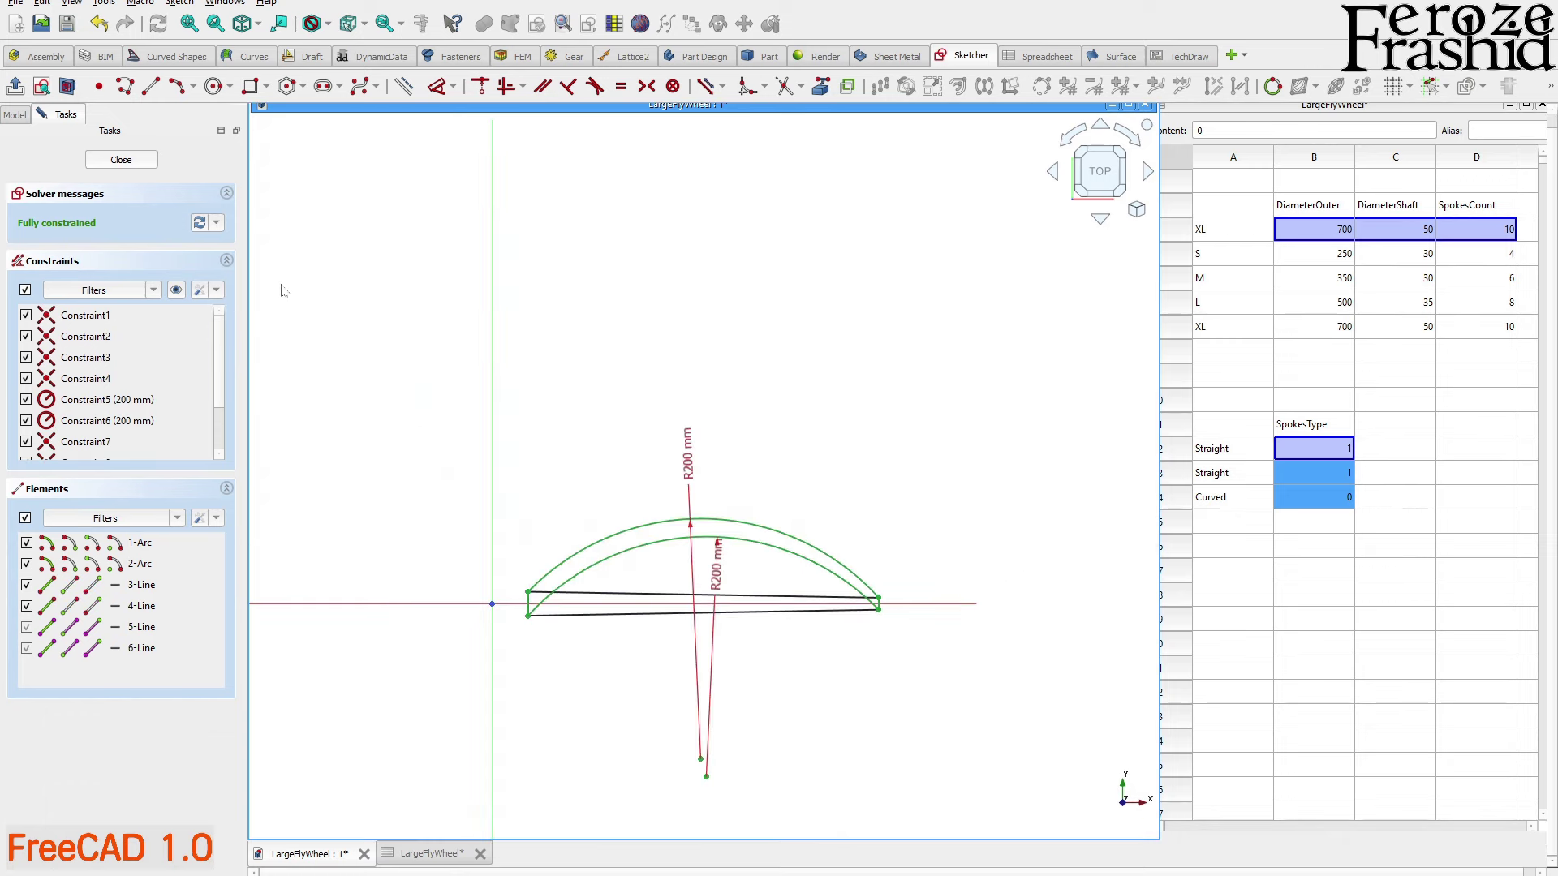
key("Escape")
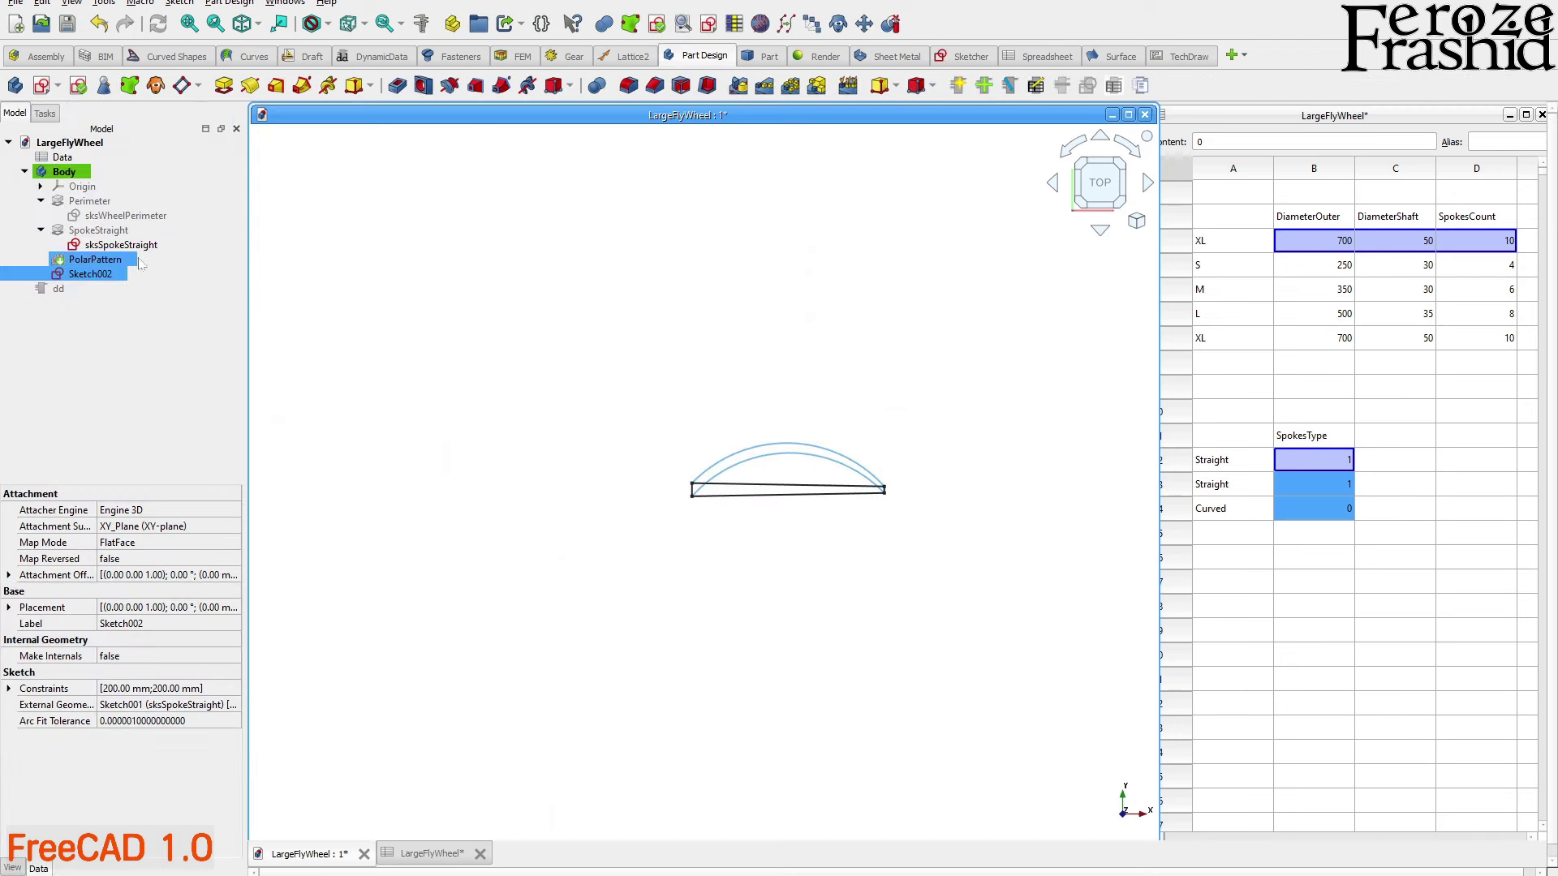
left_click(96, 274)
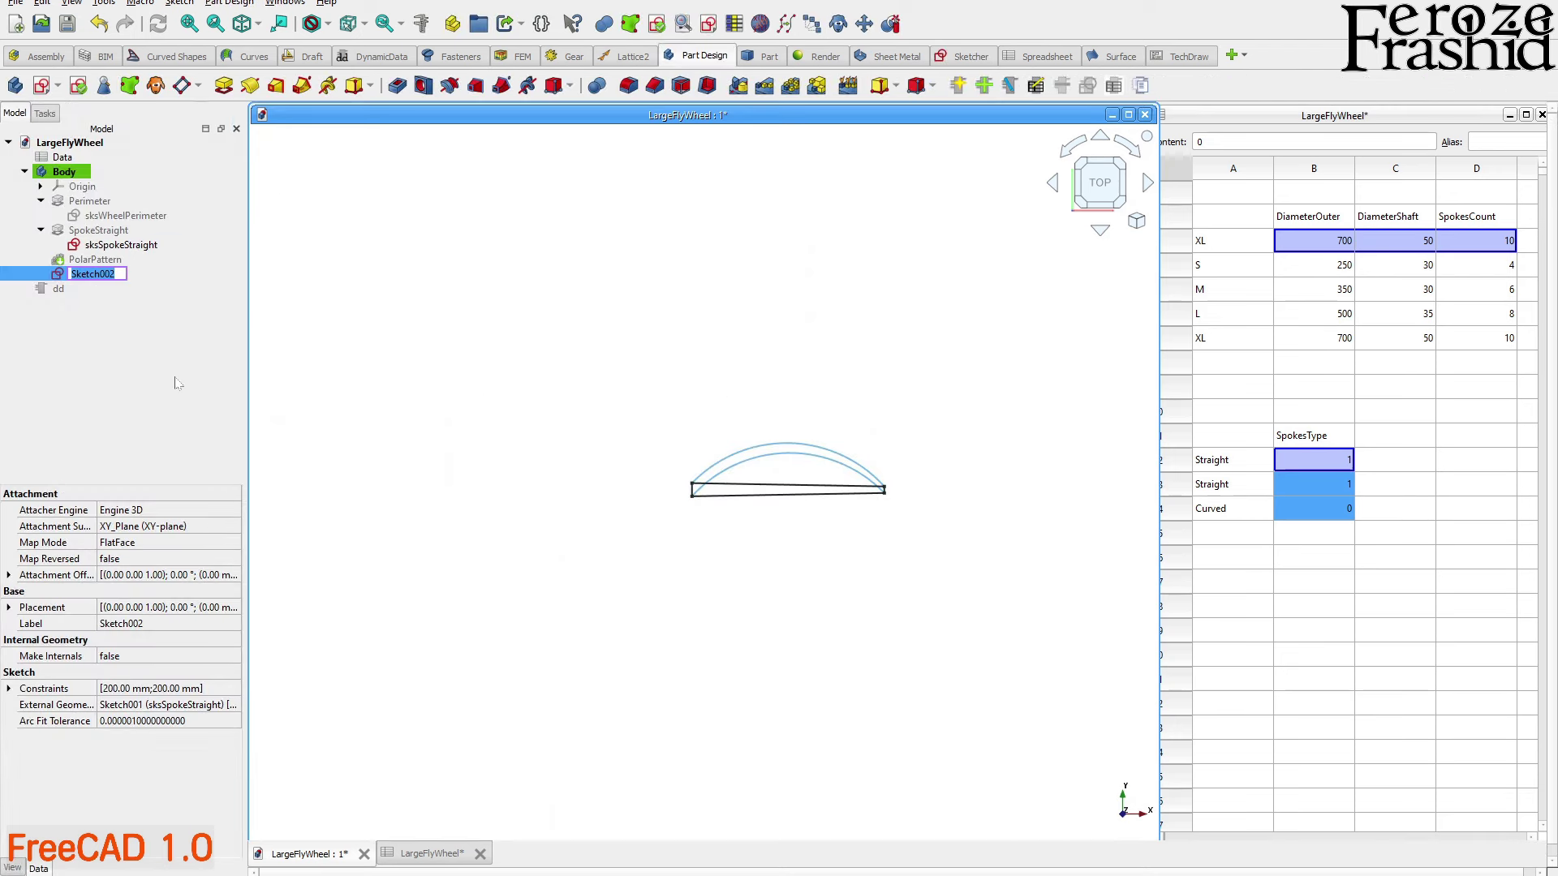
type("sksSpokeCurved")
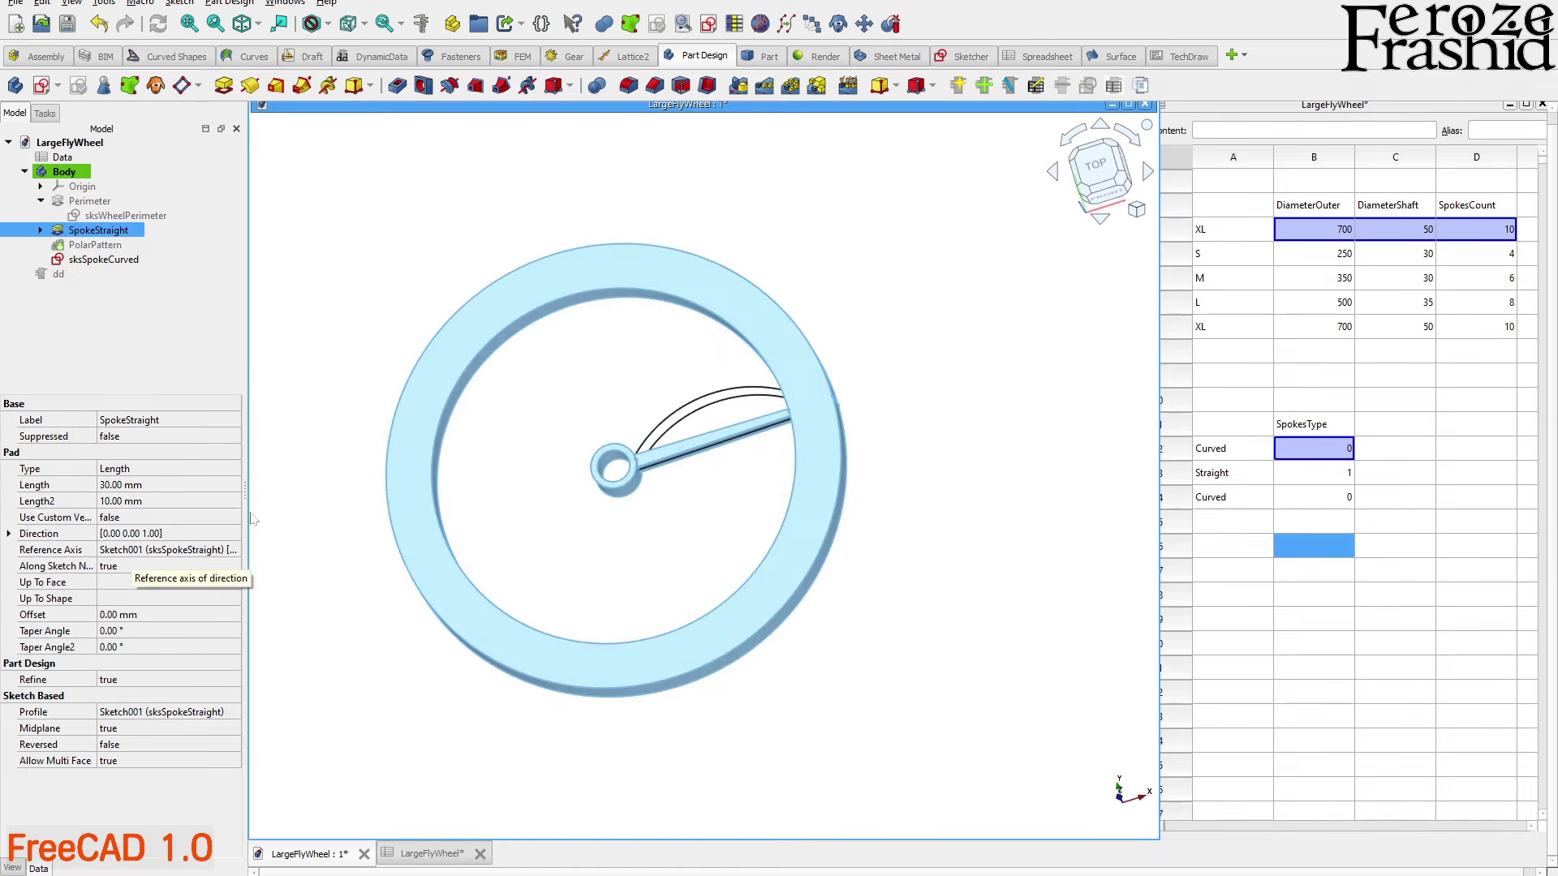
Widen the property area to read the SpokeStraight pad's full values, and expand the pad to reveal its sketch
left_click_drag(252, 394, 274, 390)
left_click_drag(245, 461, 274, 442)
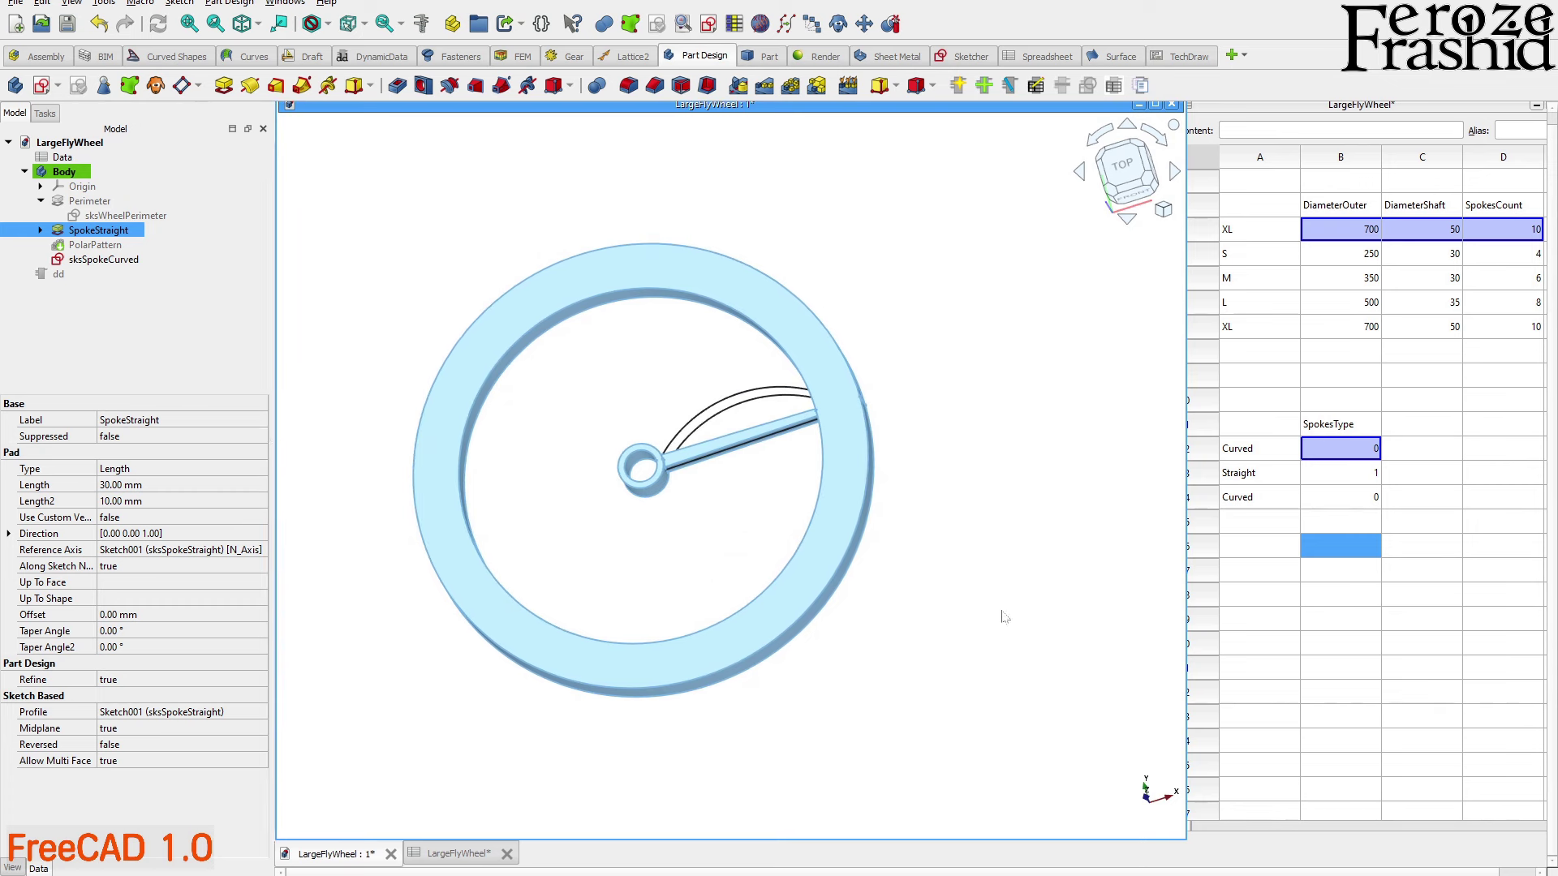
left_click(96, 246, "ctrl")
left_click(41, 231)
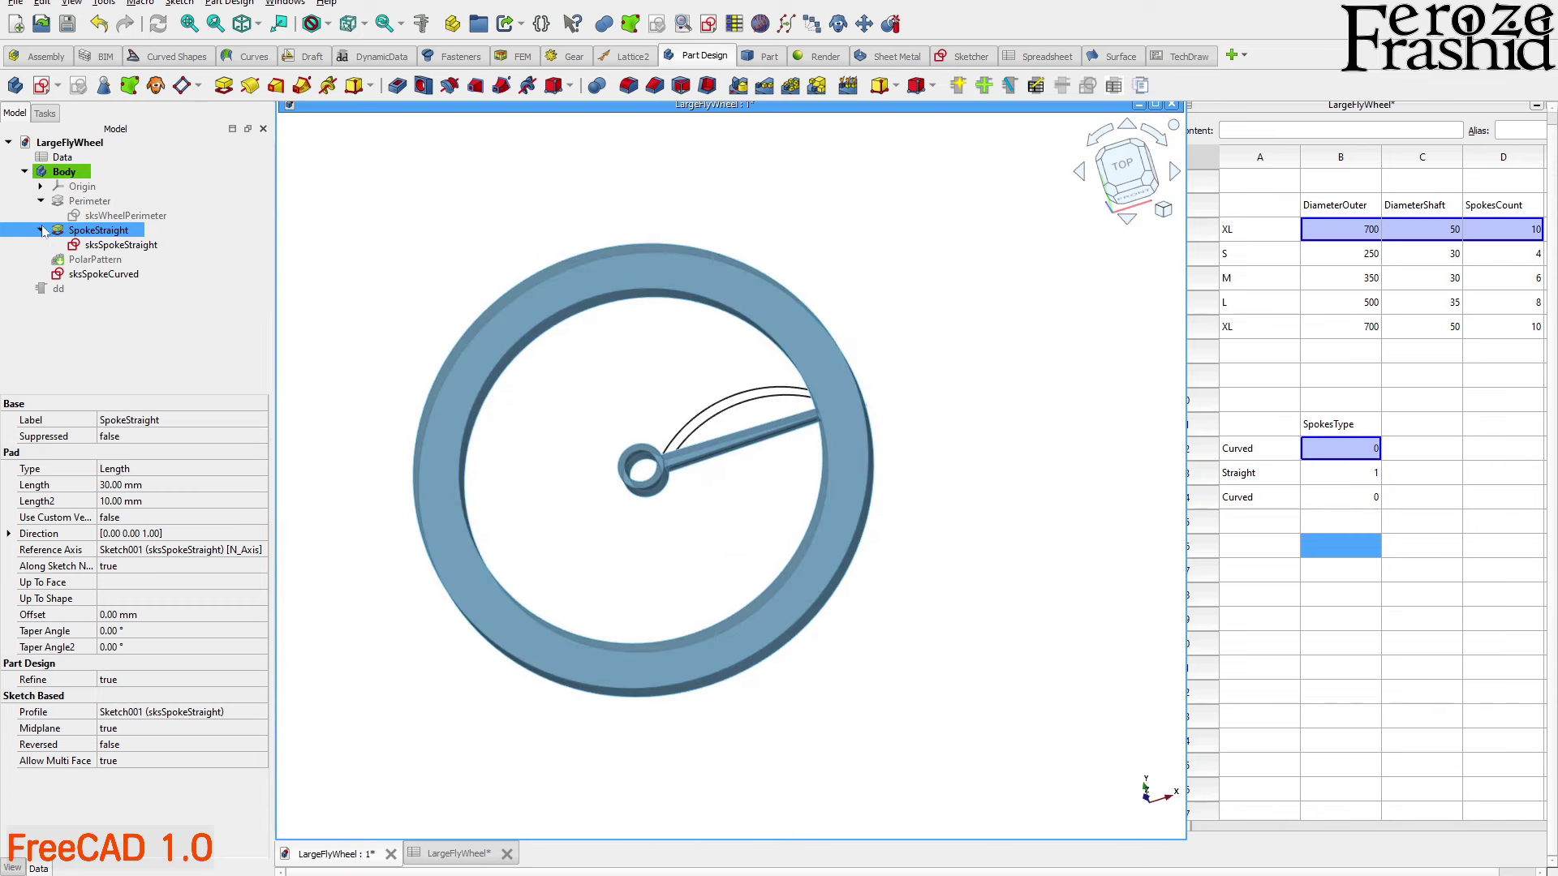
left_click(123, 245)
left_click(126, 233)
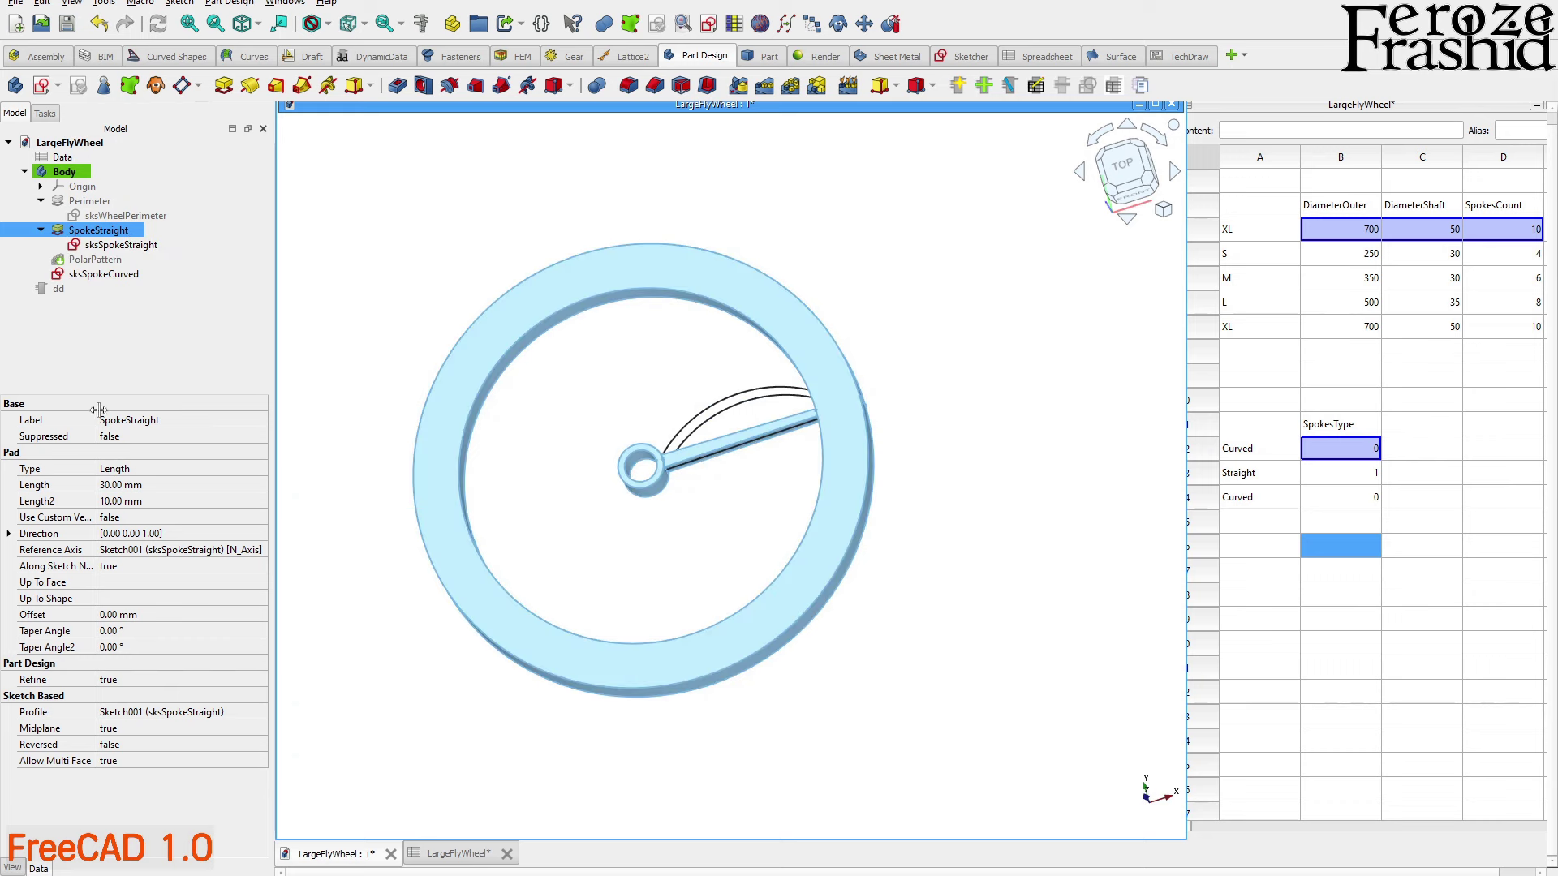
Drive the SpokeStraight pad's Profile with the expression <<Data>>.SpokesType == 1 ? <<sksSpokeStraight>>._self : <<sksSpokeCurved>>._self
left_click(46, 715)
right_click(46, 716)
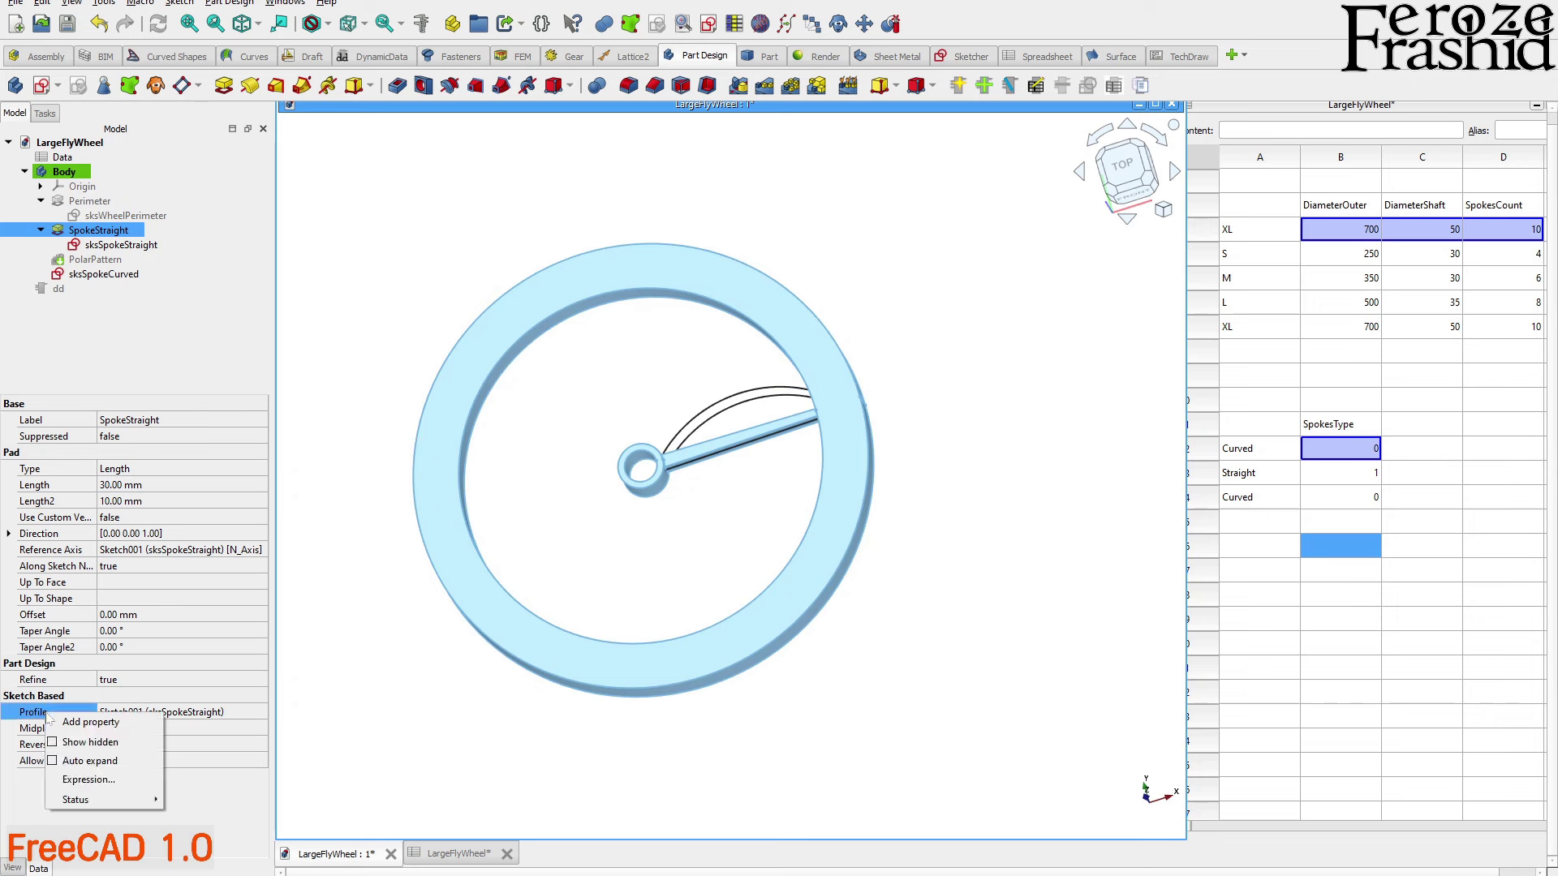
left_click(104, 779)
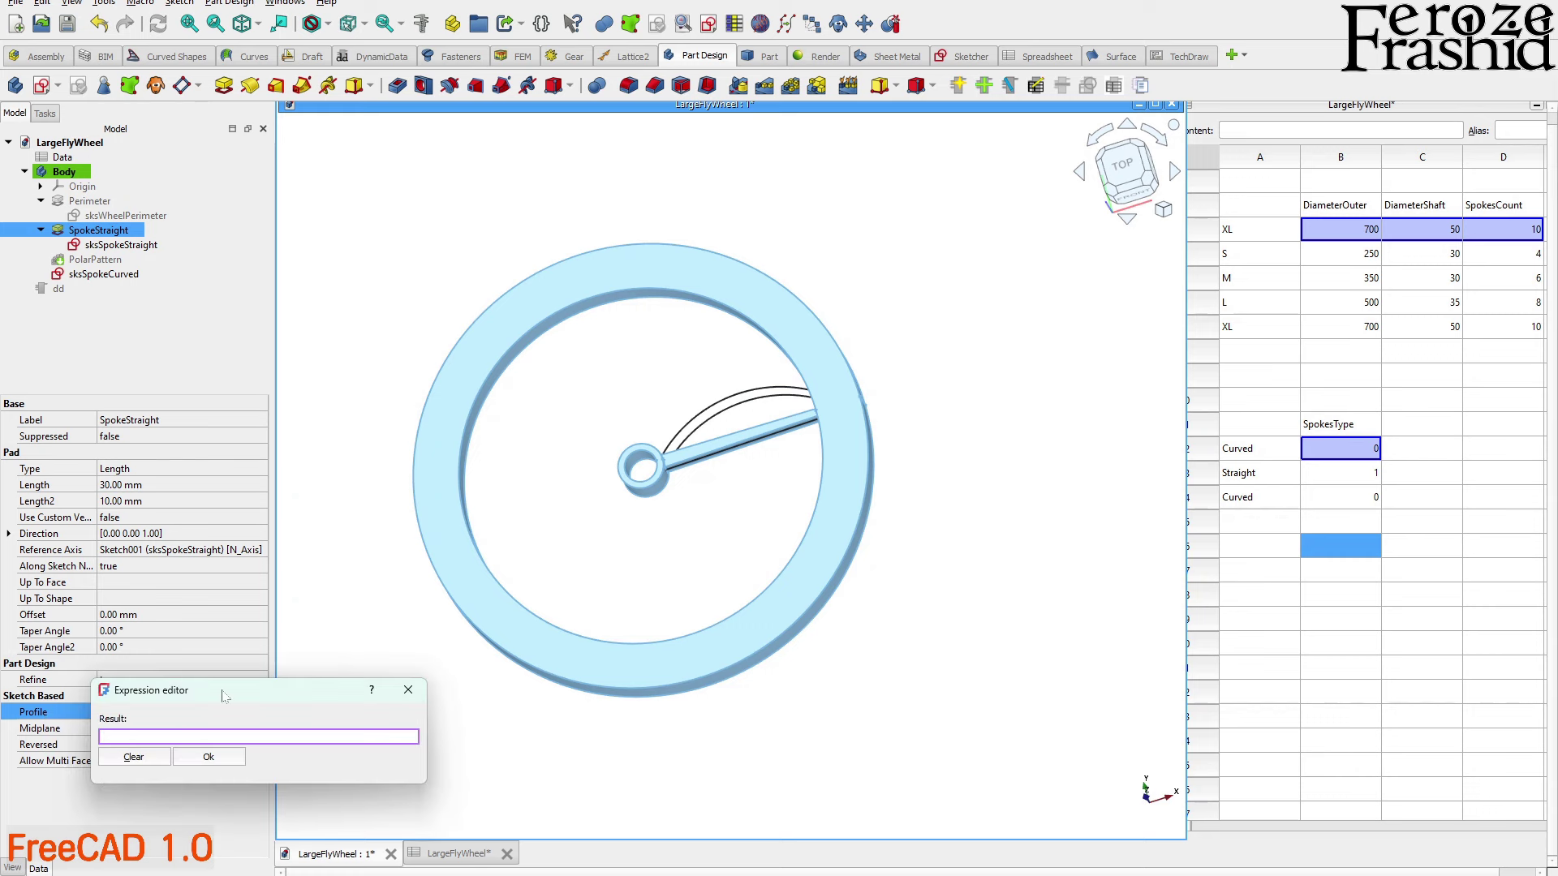
left_click_drag(225, 696, 593, 442)
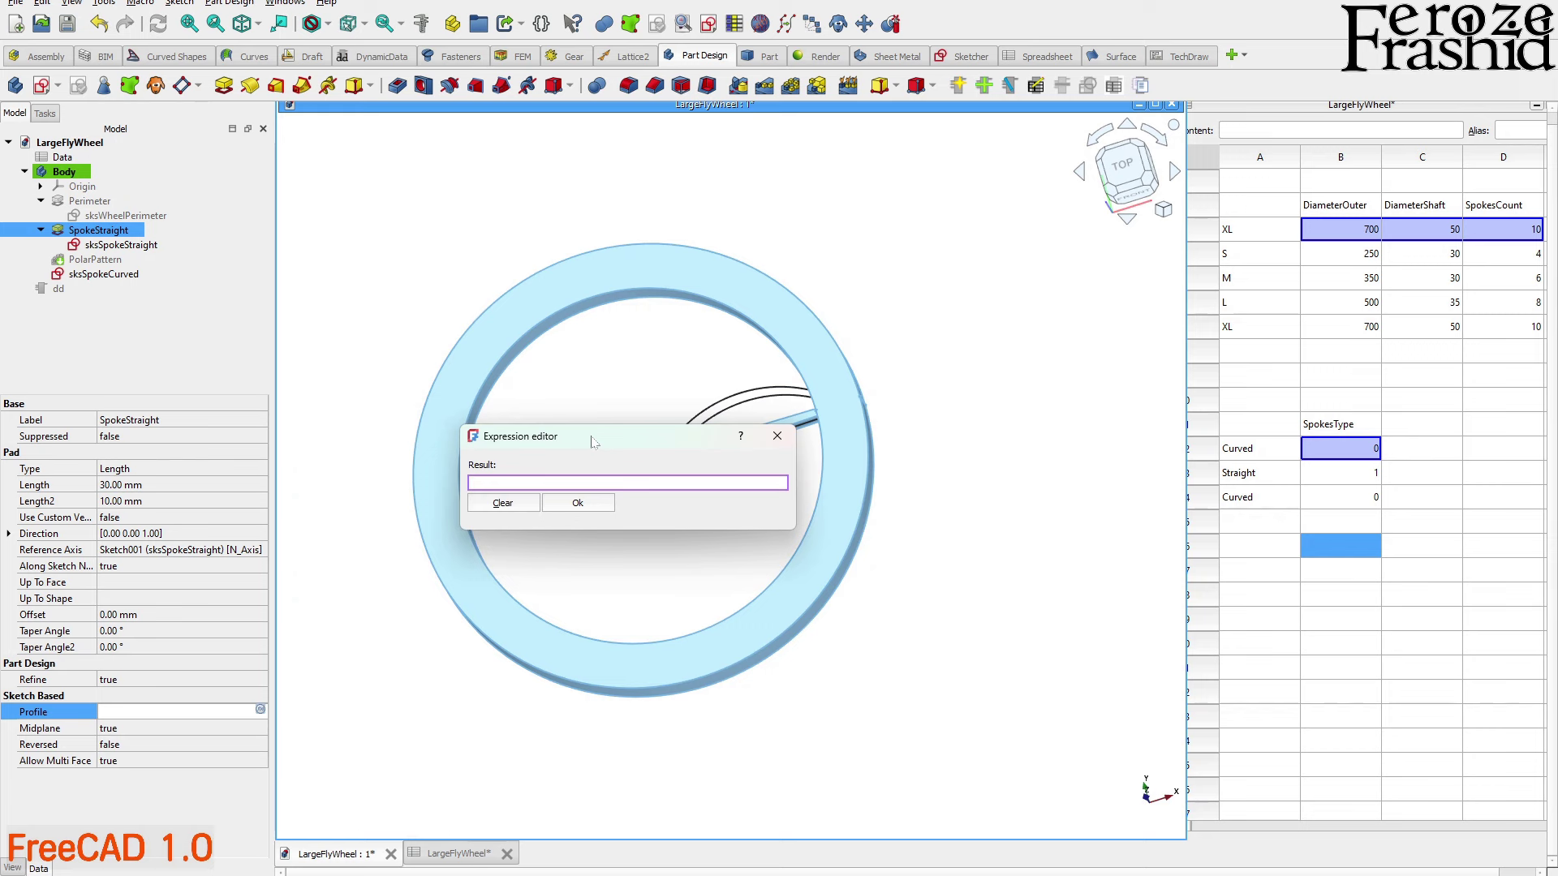
type("<<Data>>.SpokesType")
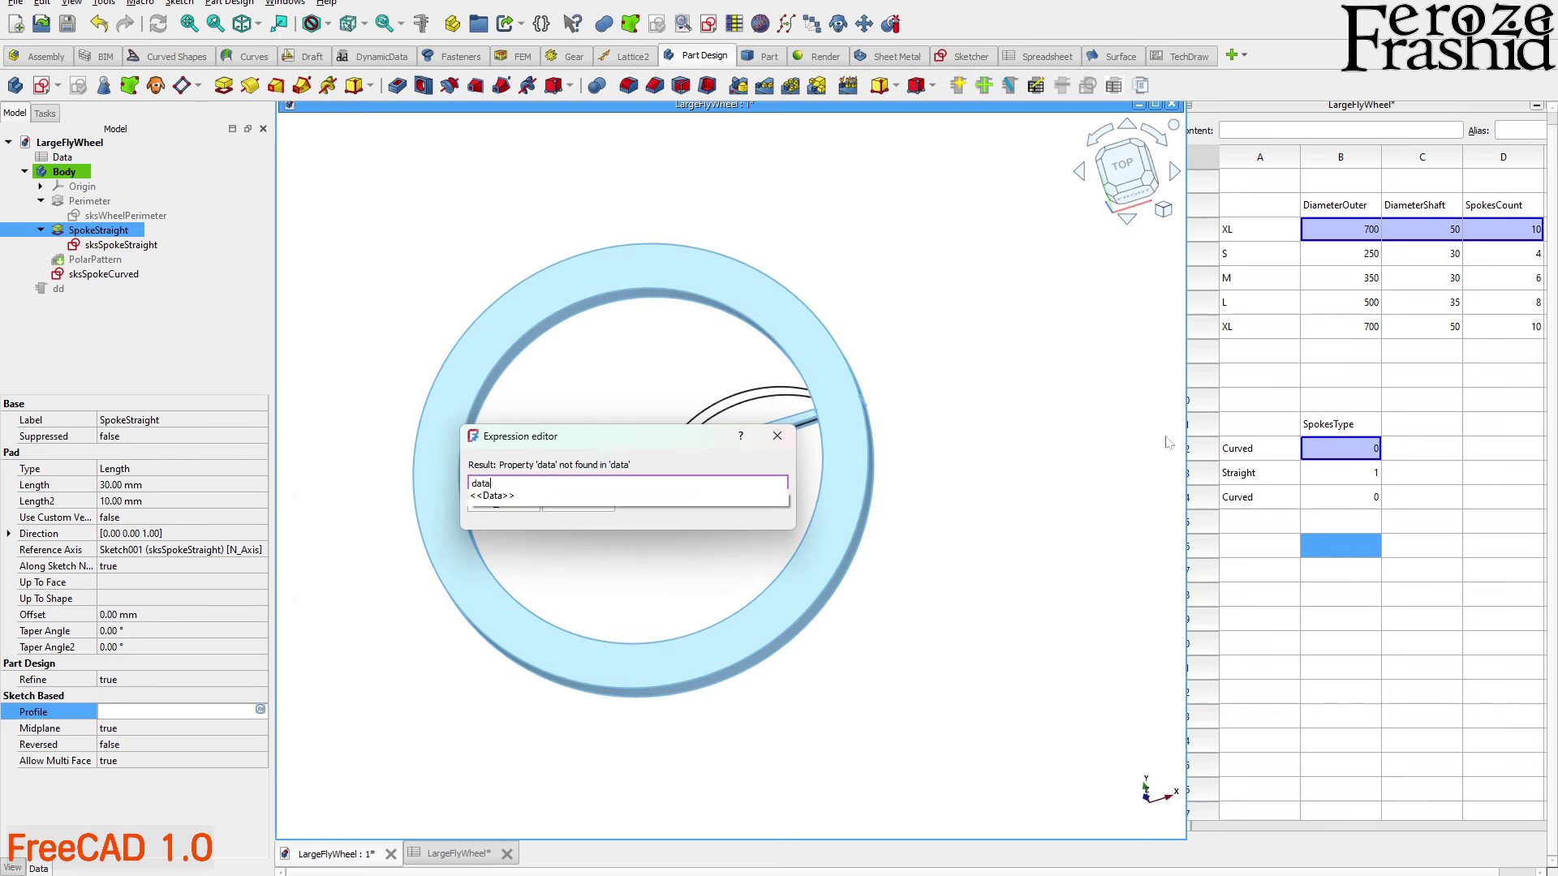
type("==")
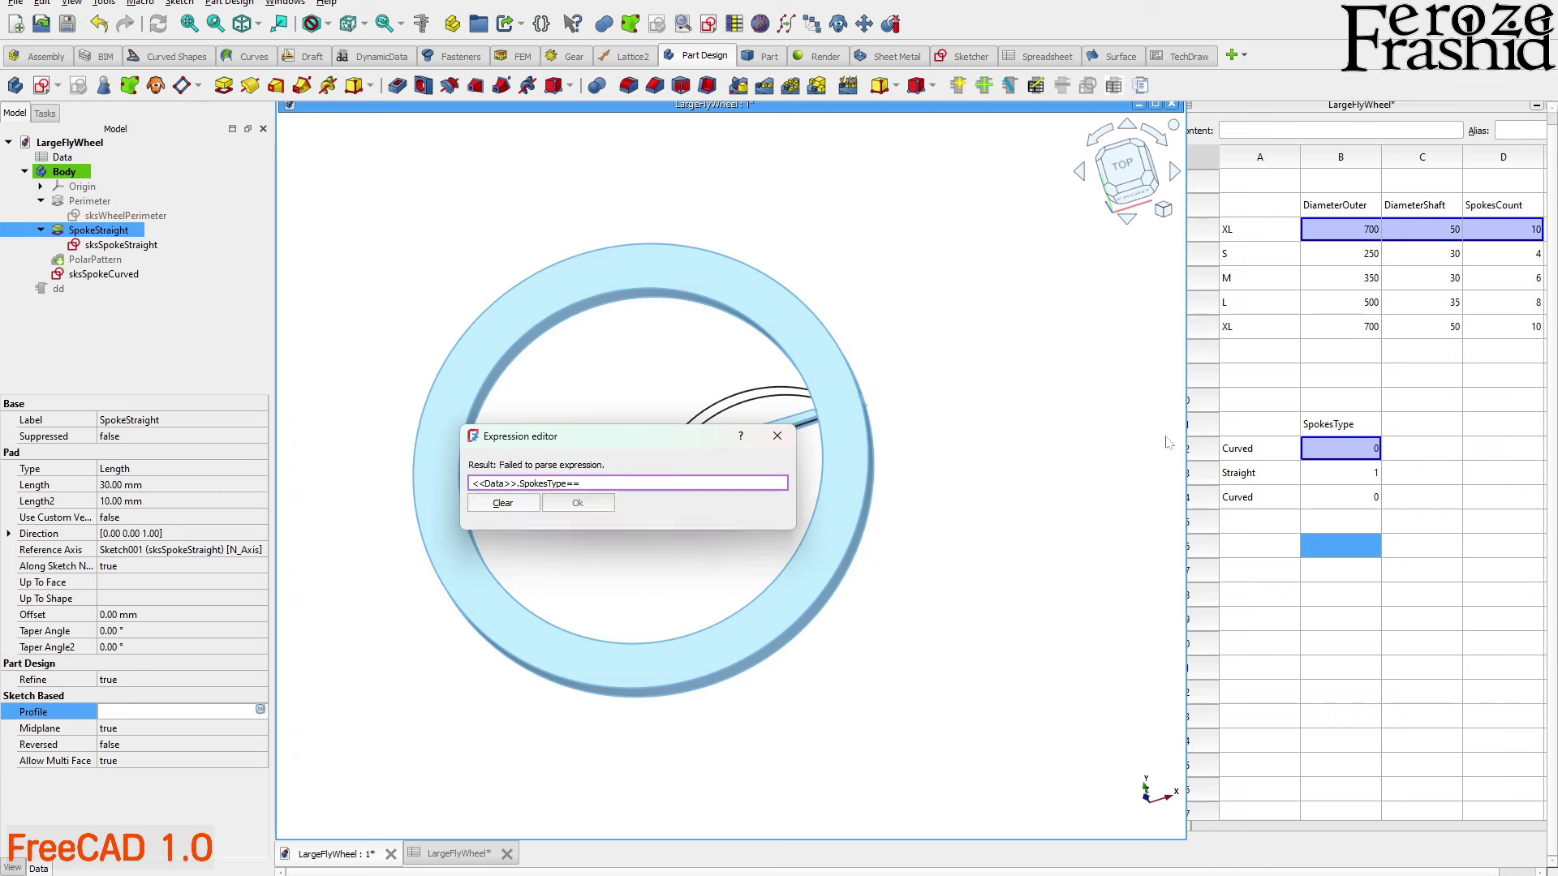
type("1? <<sksSpokeStraight>>._self: <<sksSpokeCurved>>._self")
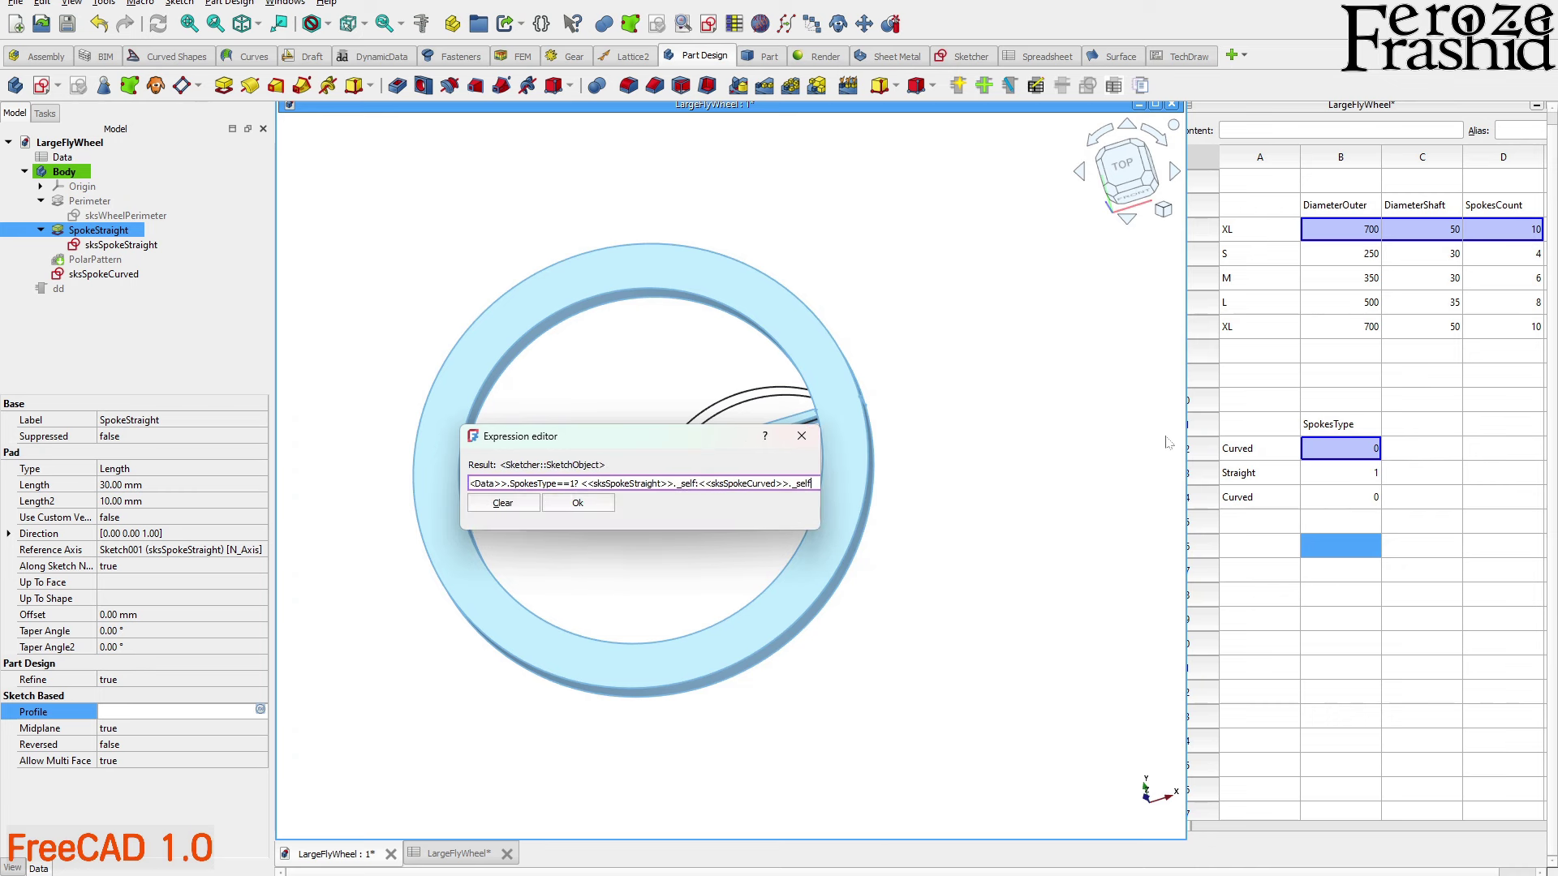
left_click(580, 505)
left_click(335, 371)
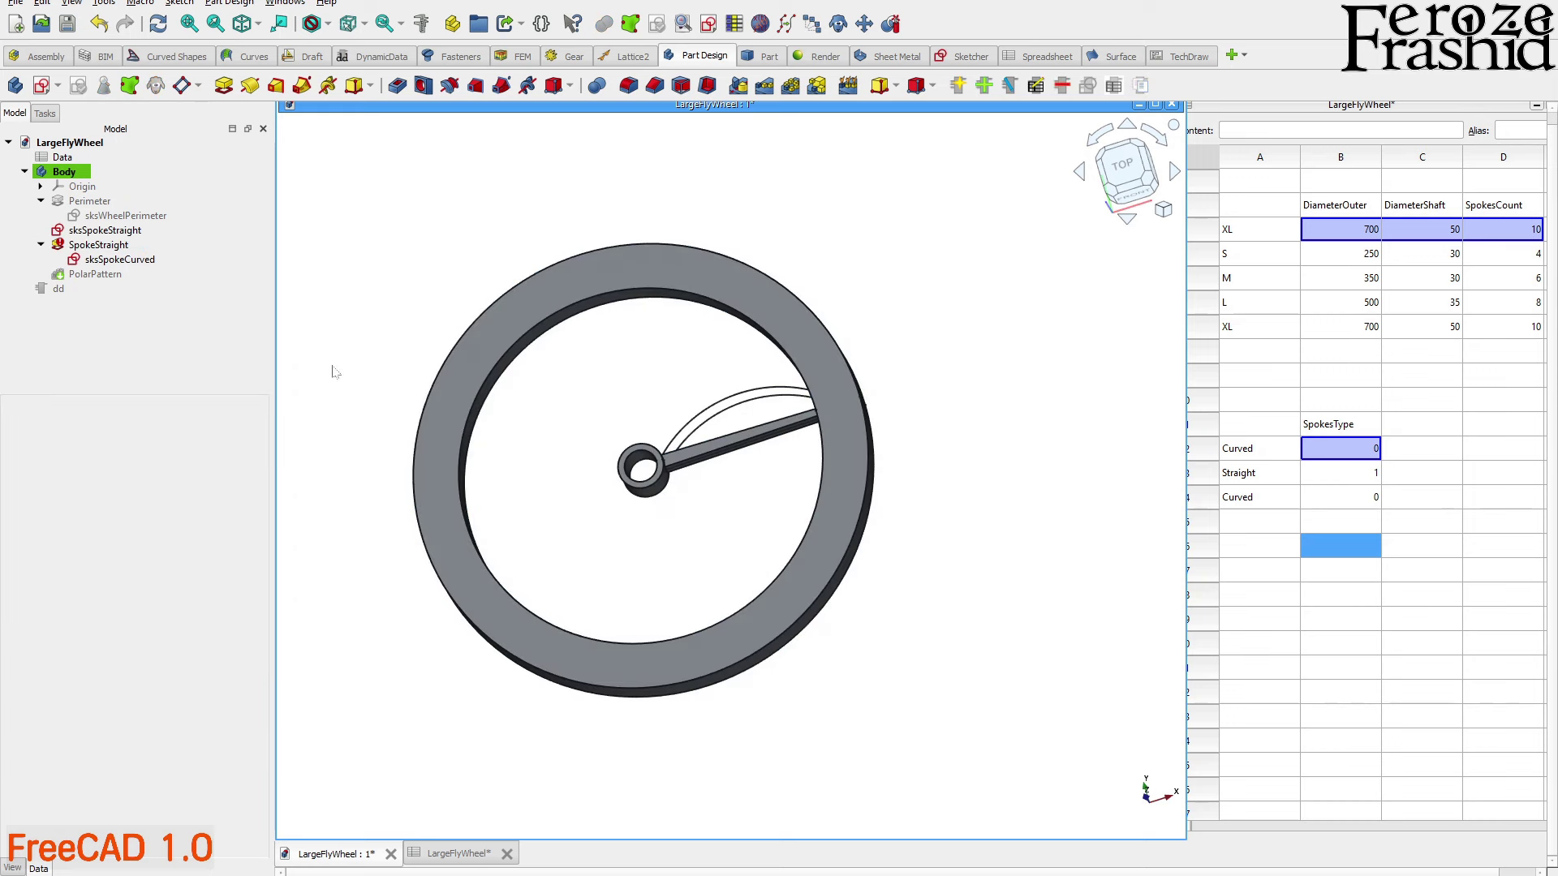
Reopen the SpokeStraight pad's Profile expression and compare its SpokesType reference with the matching spreadsheet cell
left_click(95, 245)
right_click(55, 718)
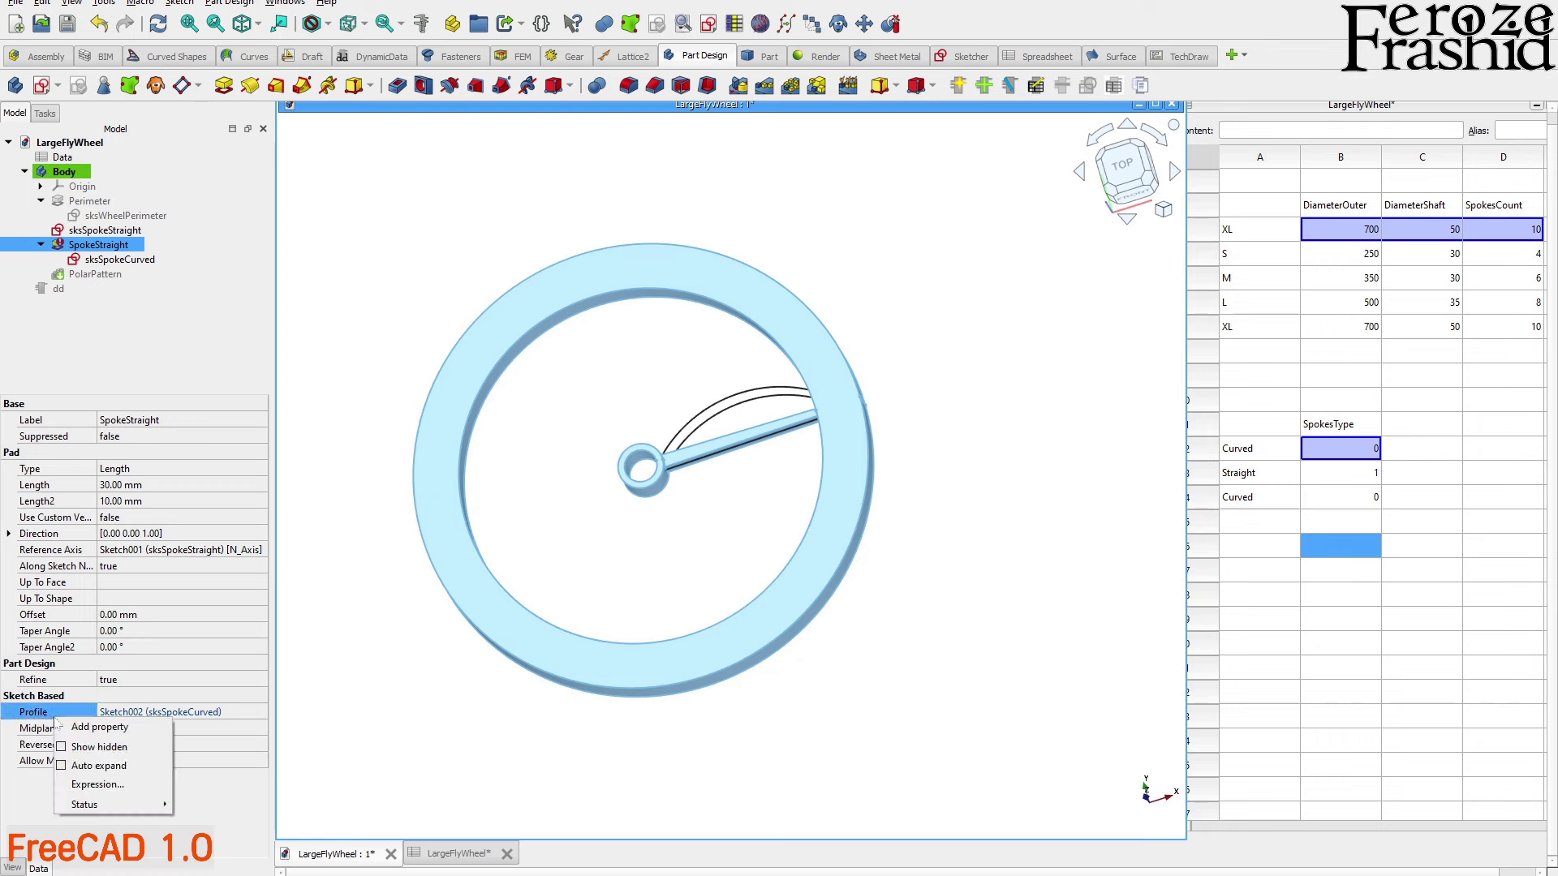
left_click(101, 786)
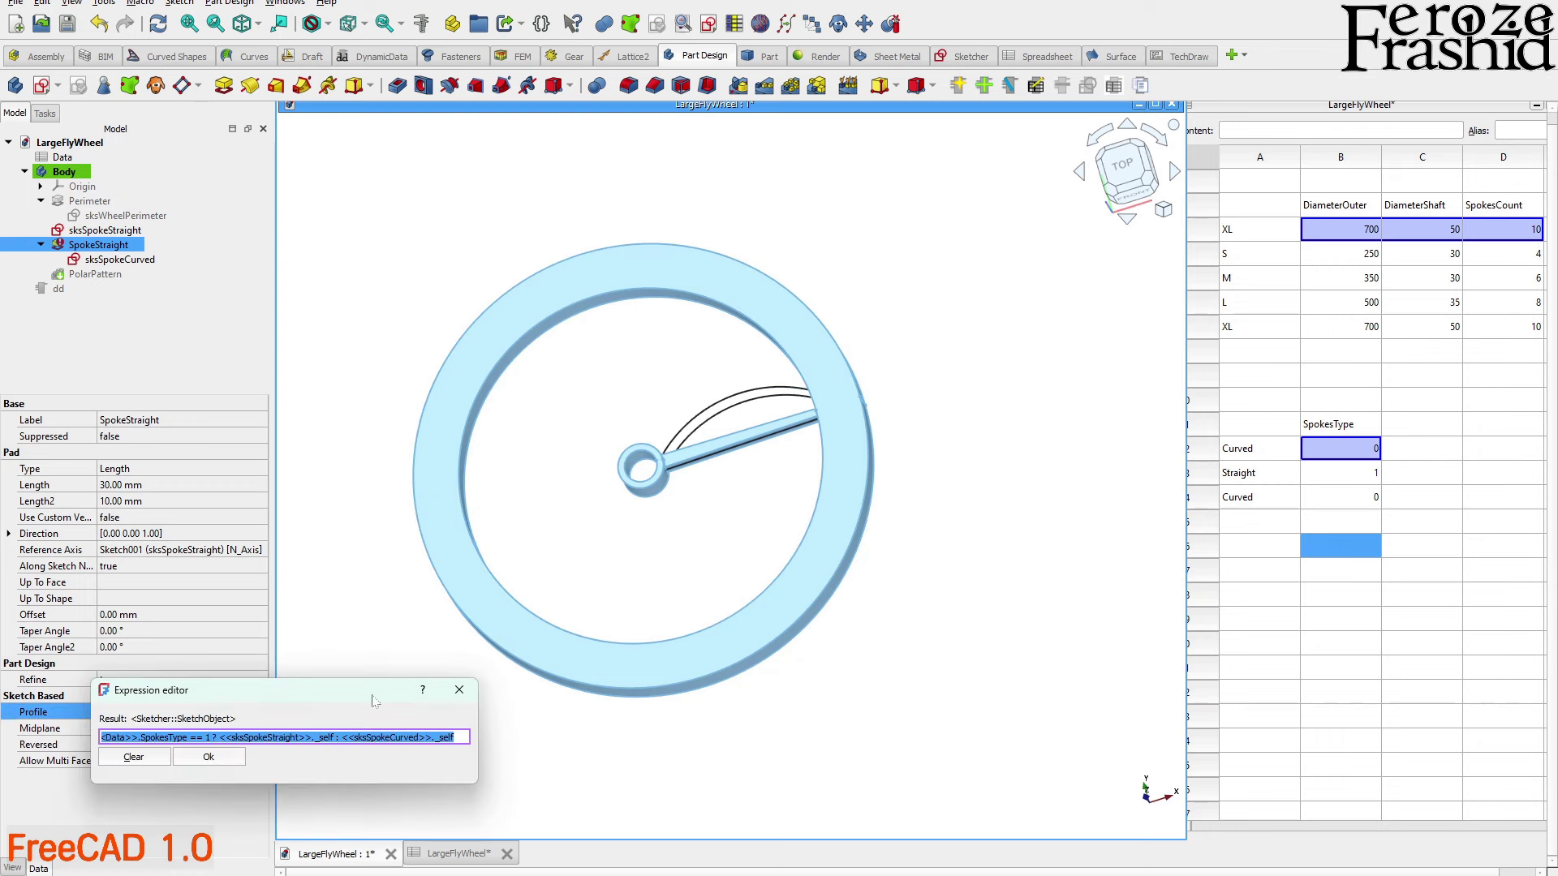
left_click_drag(374, 698, 592, 386)
left_click(479, 422)
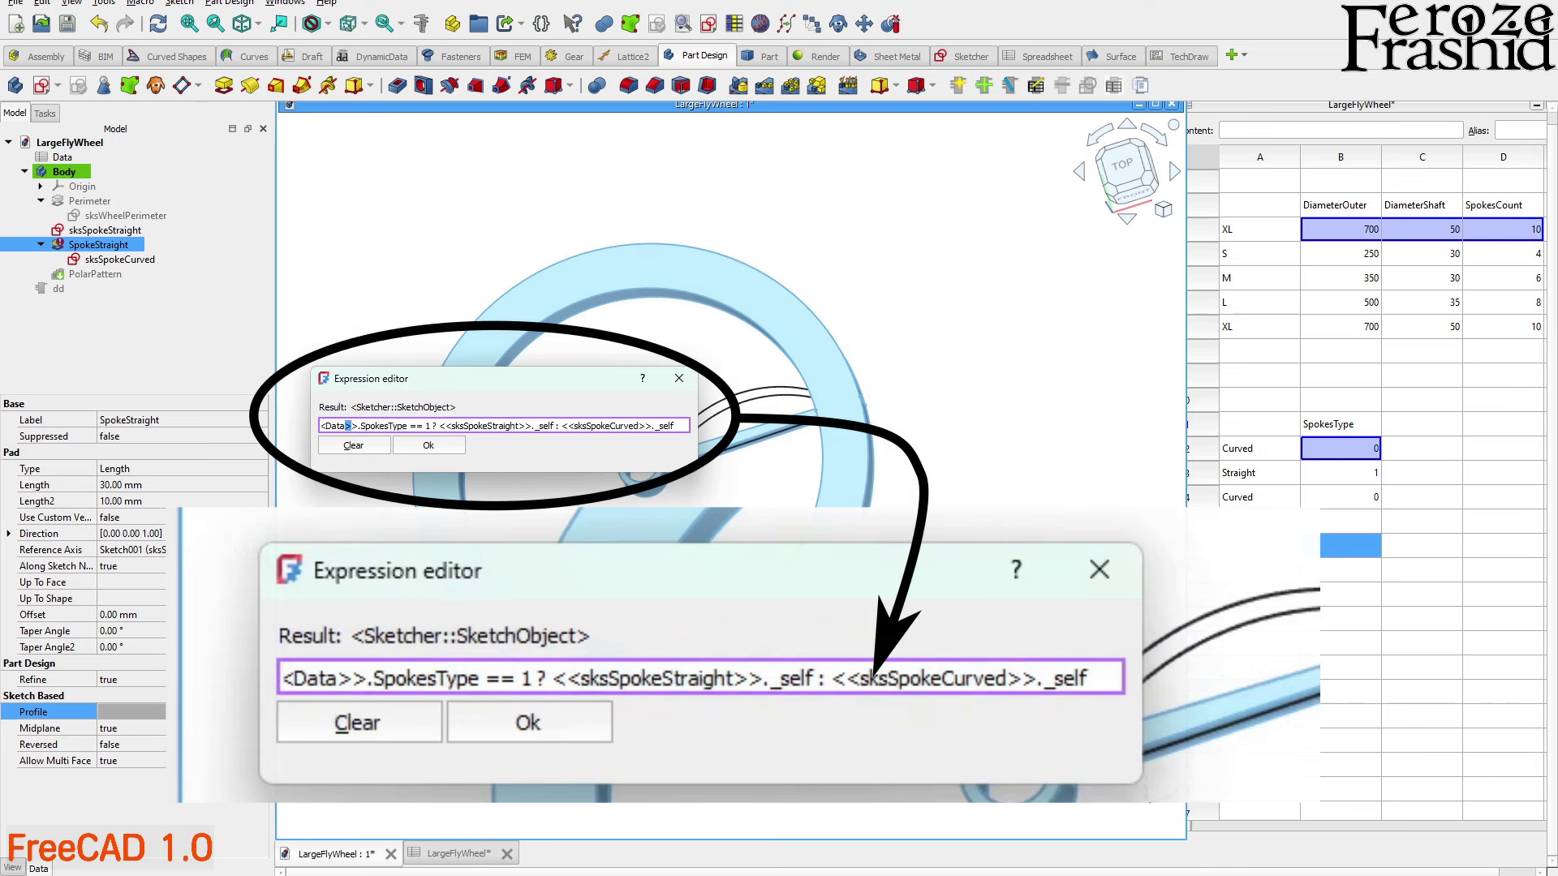
key("Right")
key("Right")
key("Right")
key("shift+Right")
key("shift+Right")
key("shift+Right")
key("shift+Right")
key("shift+Right")
key("shift+Right")
left_click(1343, 457)
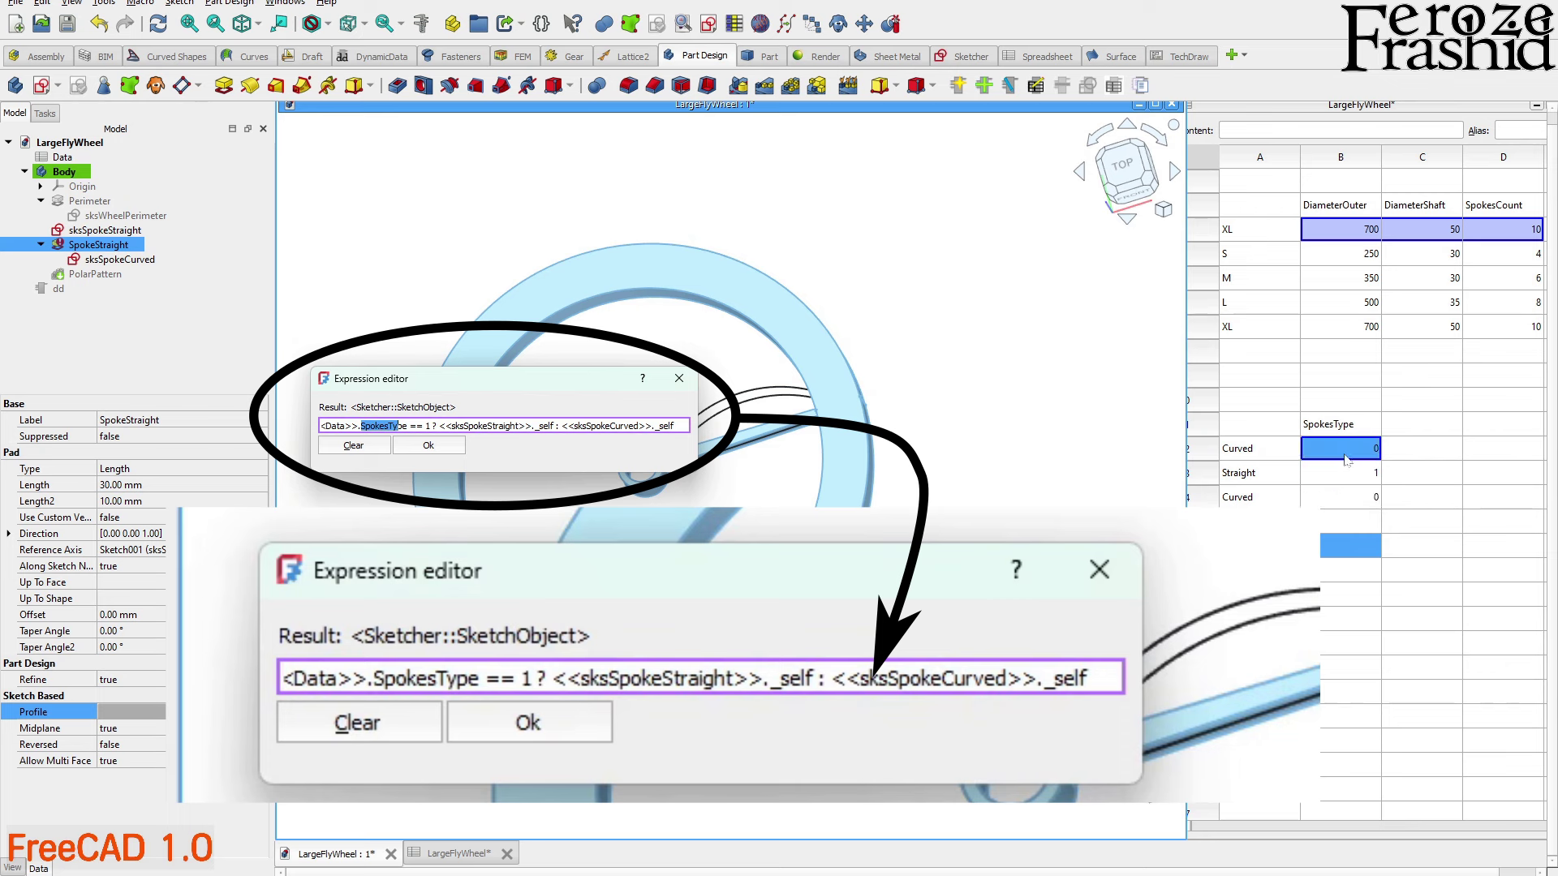
key("Right")
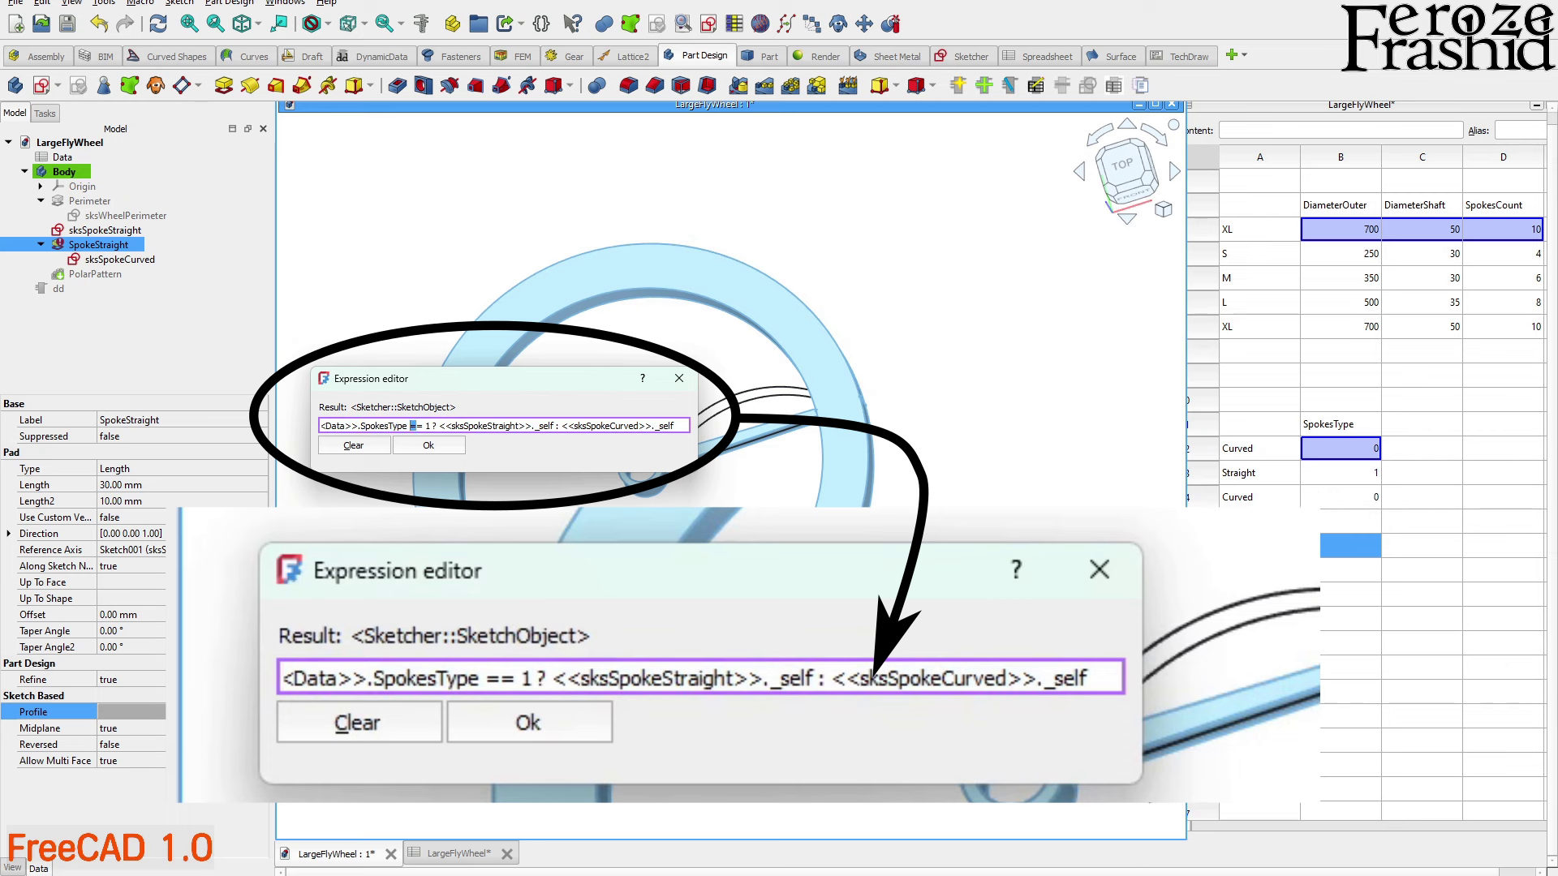
Examine the equality test and the straight and curved sketch branches of the Profile expression, and close it
key("Right")
key("shift+Right")
key("Right")
key("Right")
key("Right")
left_click_drag(555, 425, 459, 425)
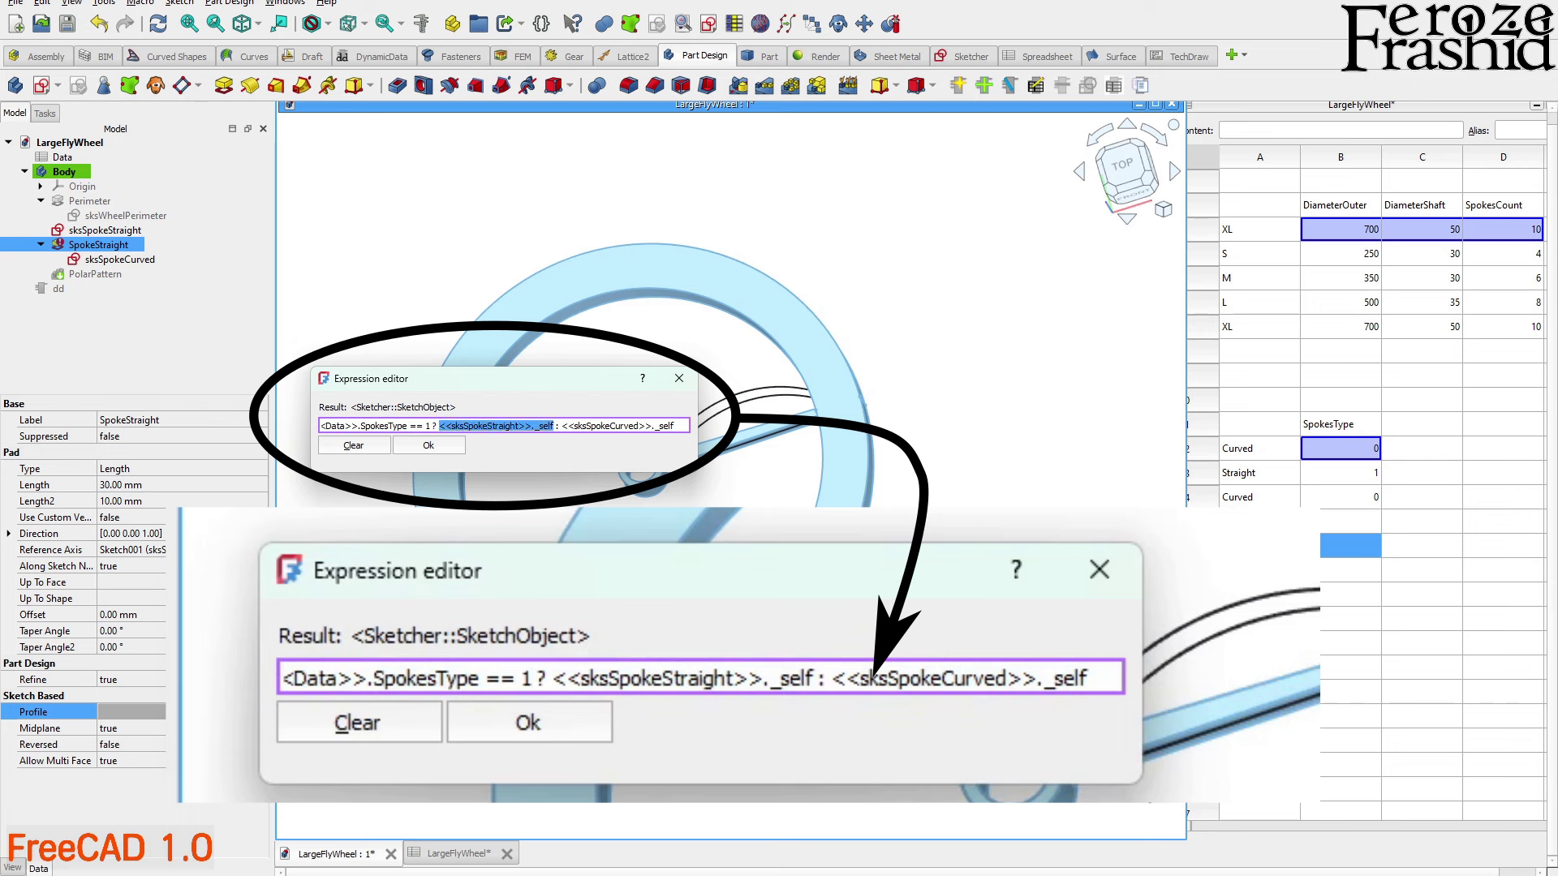
left_click(432, 425)
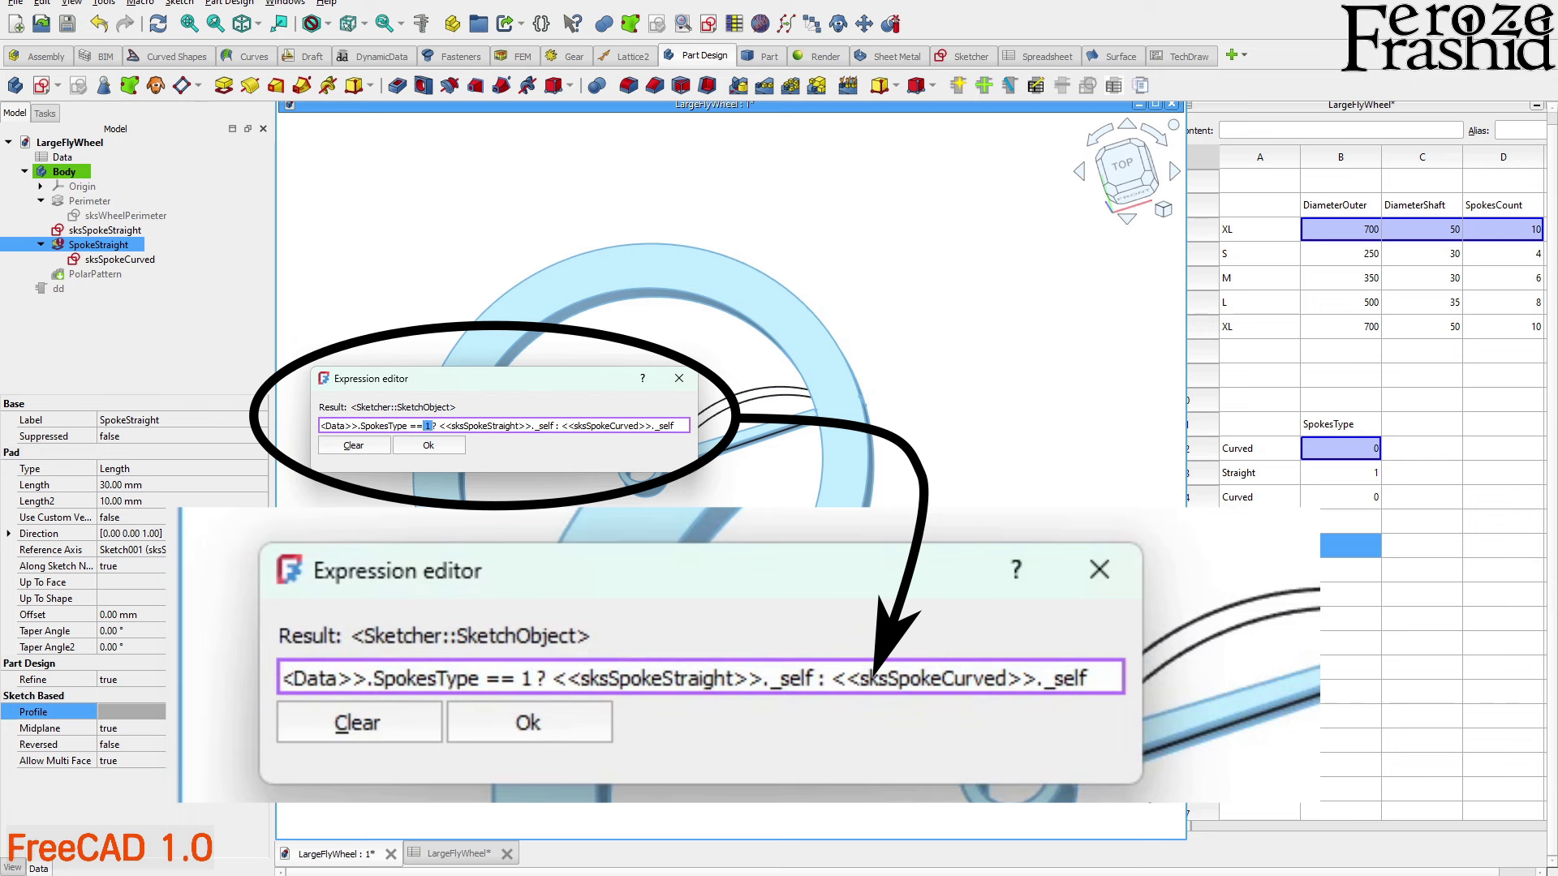
left_click_drag(559, 425, 673, 425)
left_click_drag(455, 426, 499, 425)
left_click(526, 425)
left_click(545, 425)
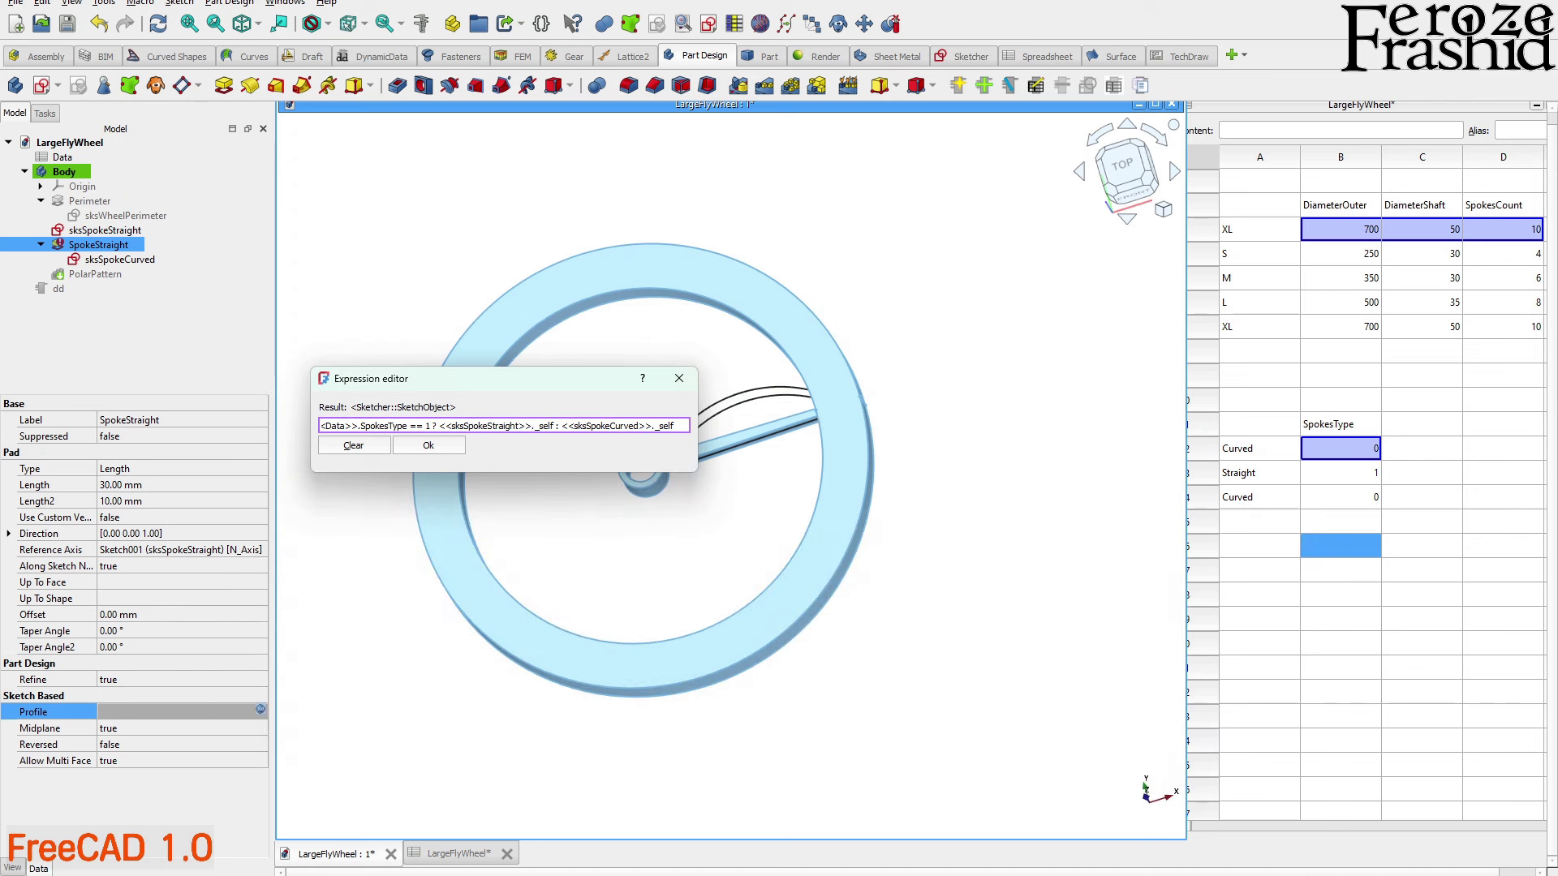
left_click(417, 447)
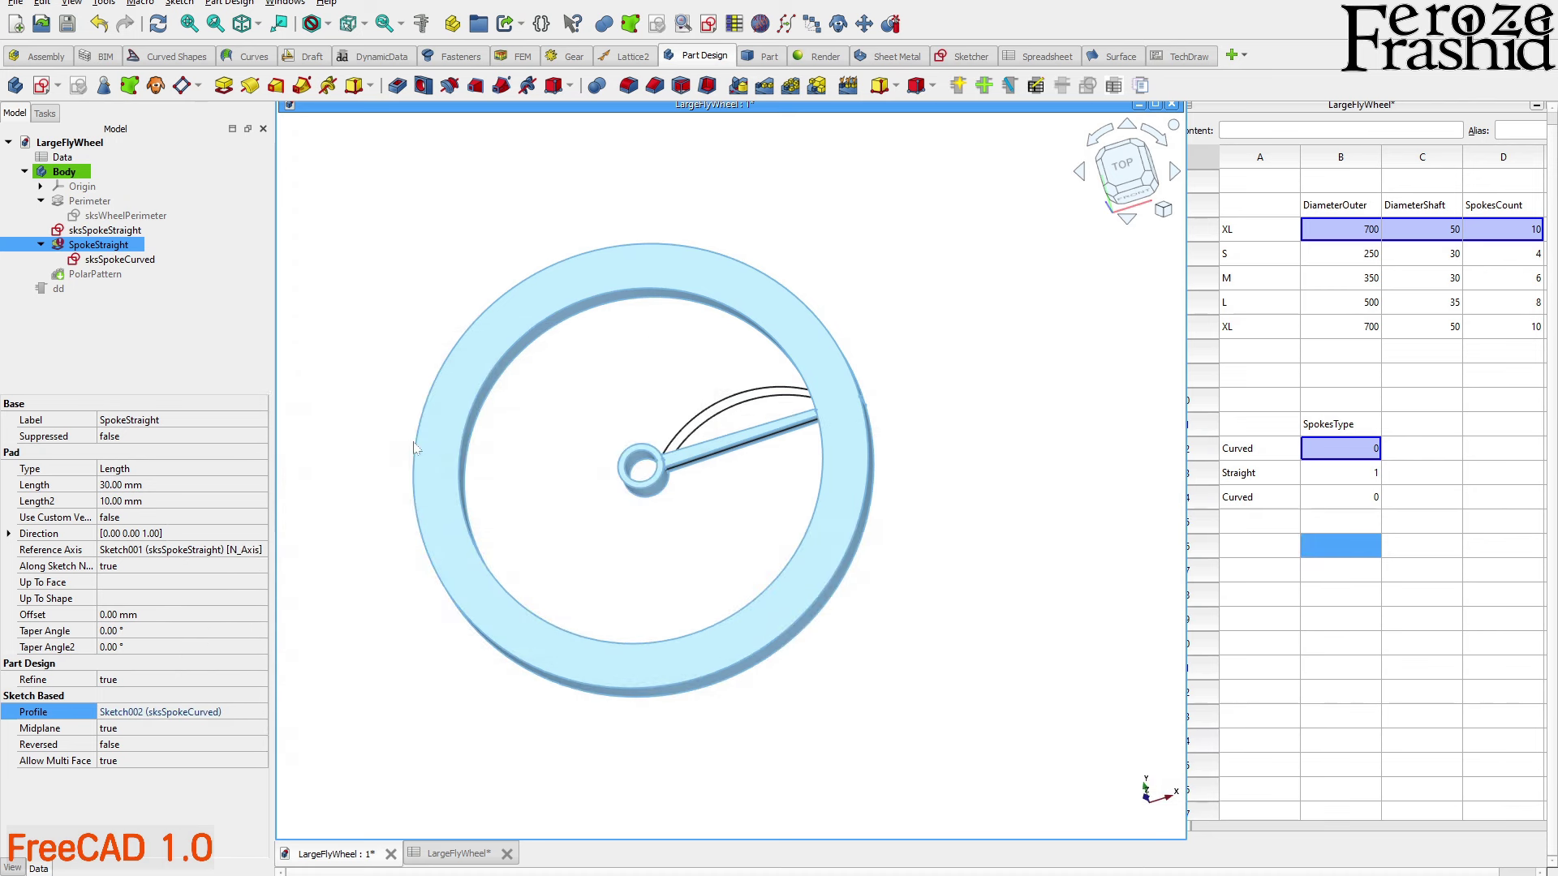
Switch the Data spreadsheet's Spokes configuration to Straight and check which sketch sits under the SpokeStraight pad
left_click(123, 259)
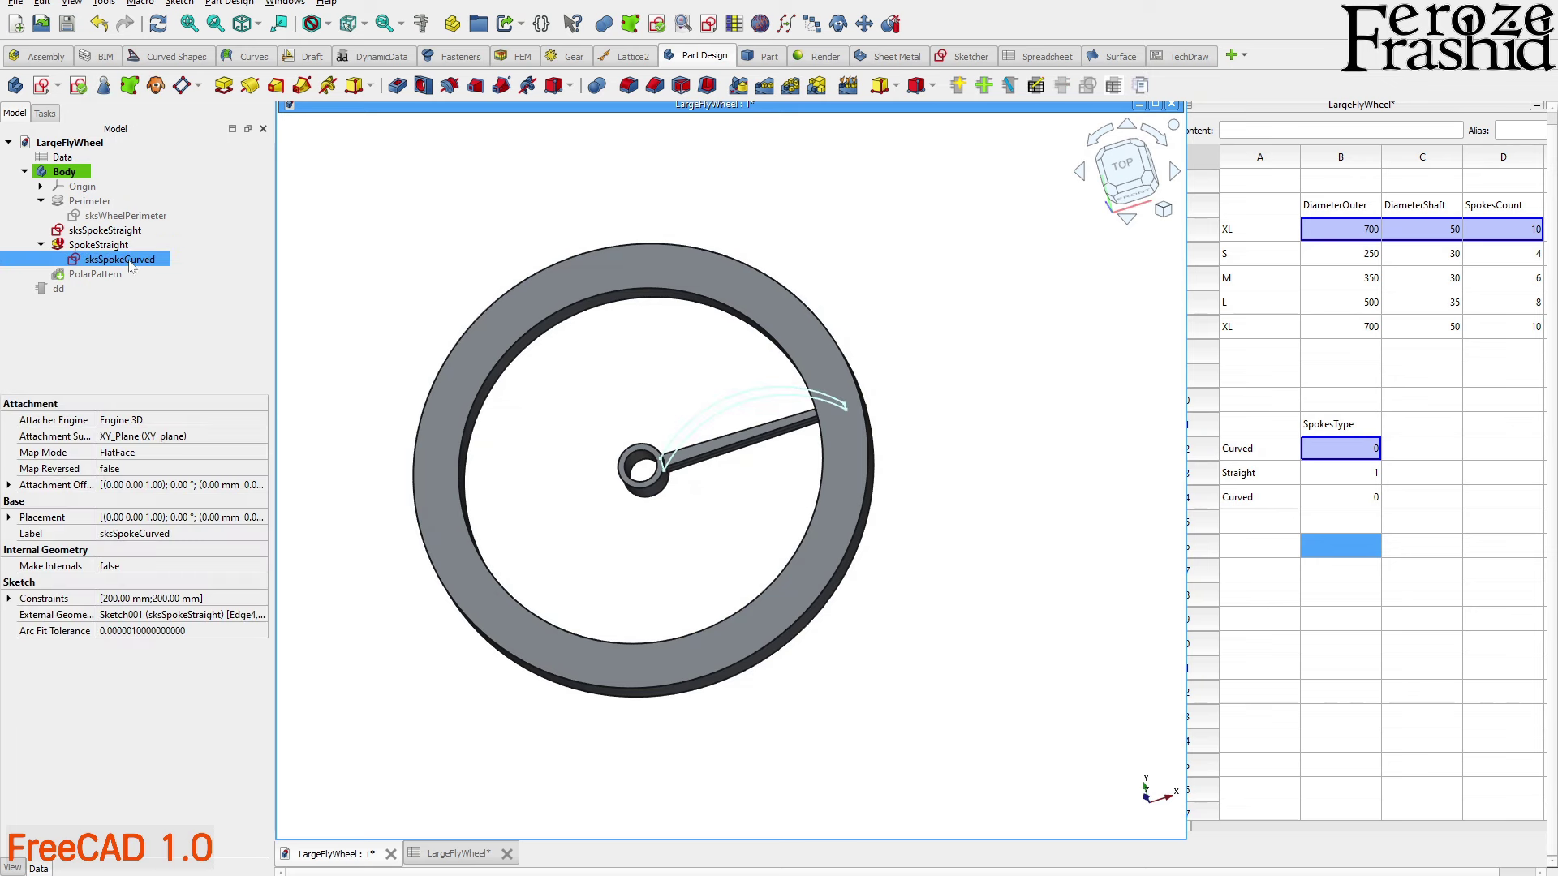
left_click(64, 171)
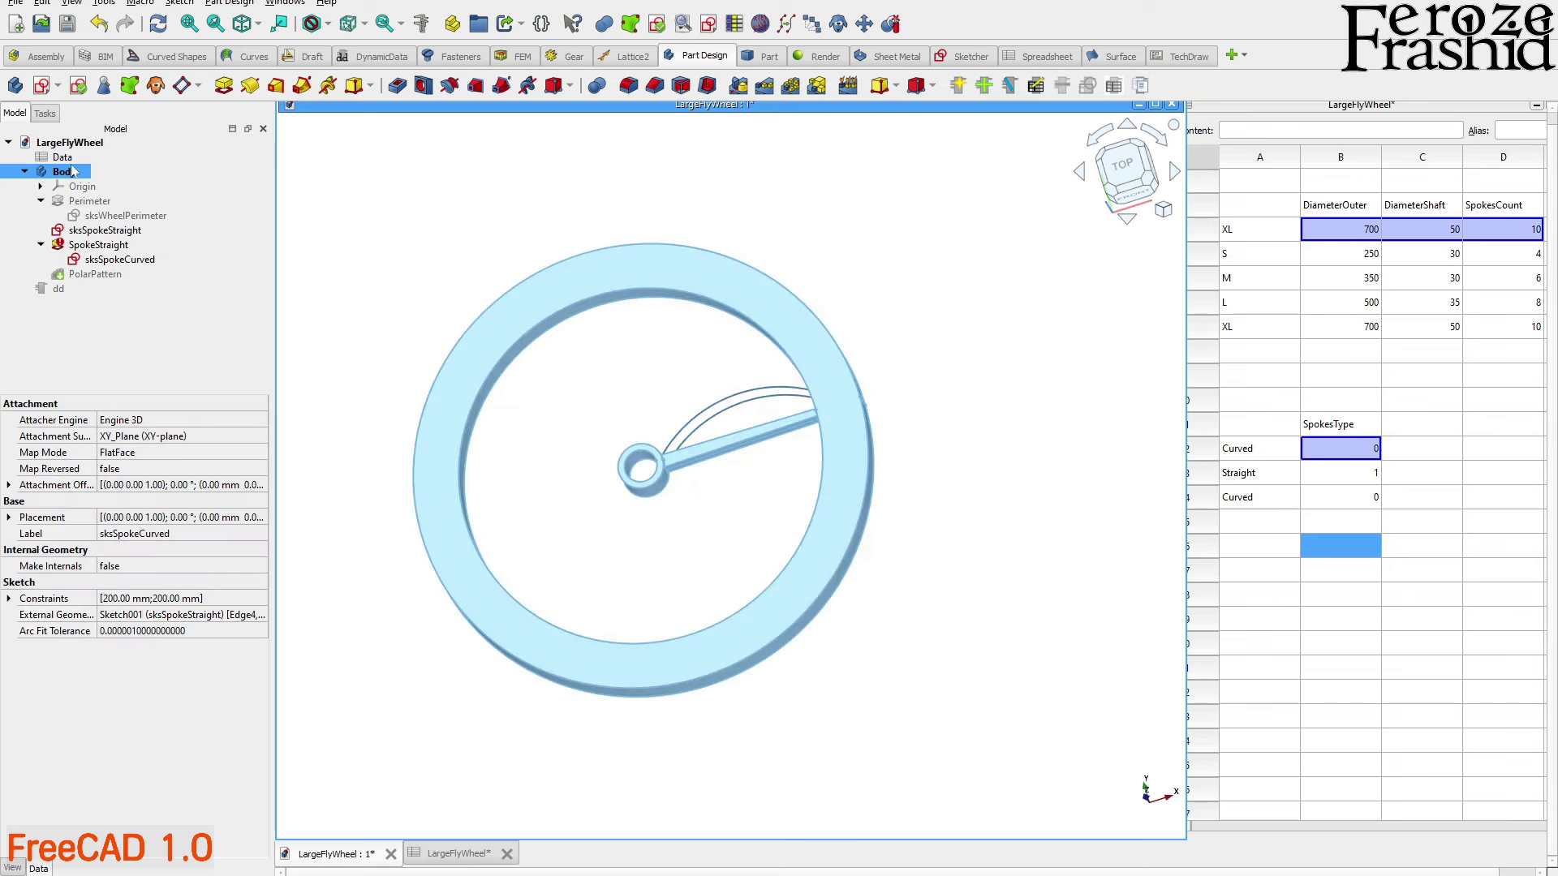
double_click(62, 157)
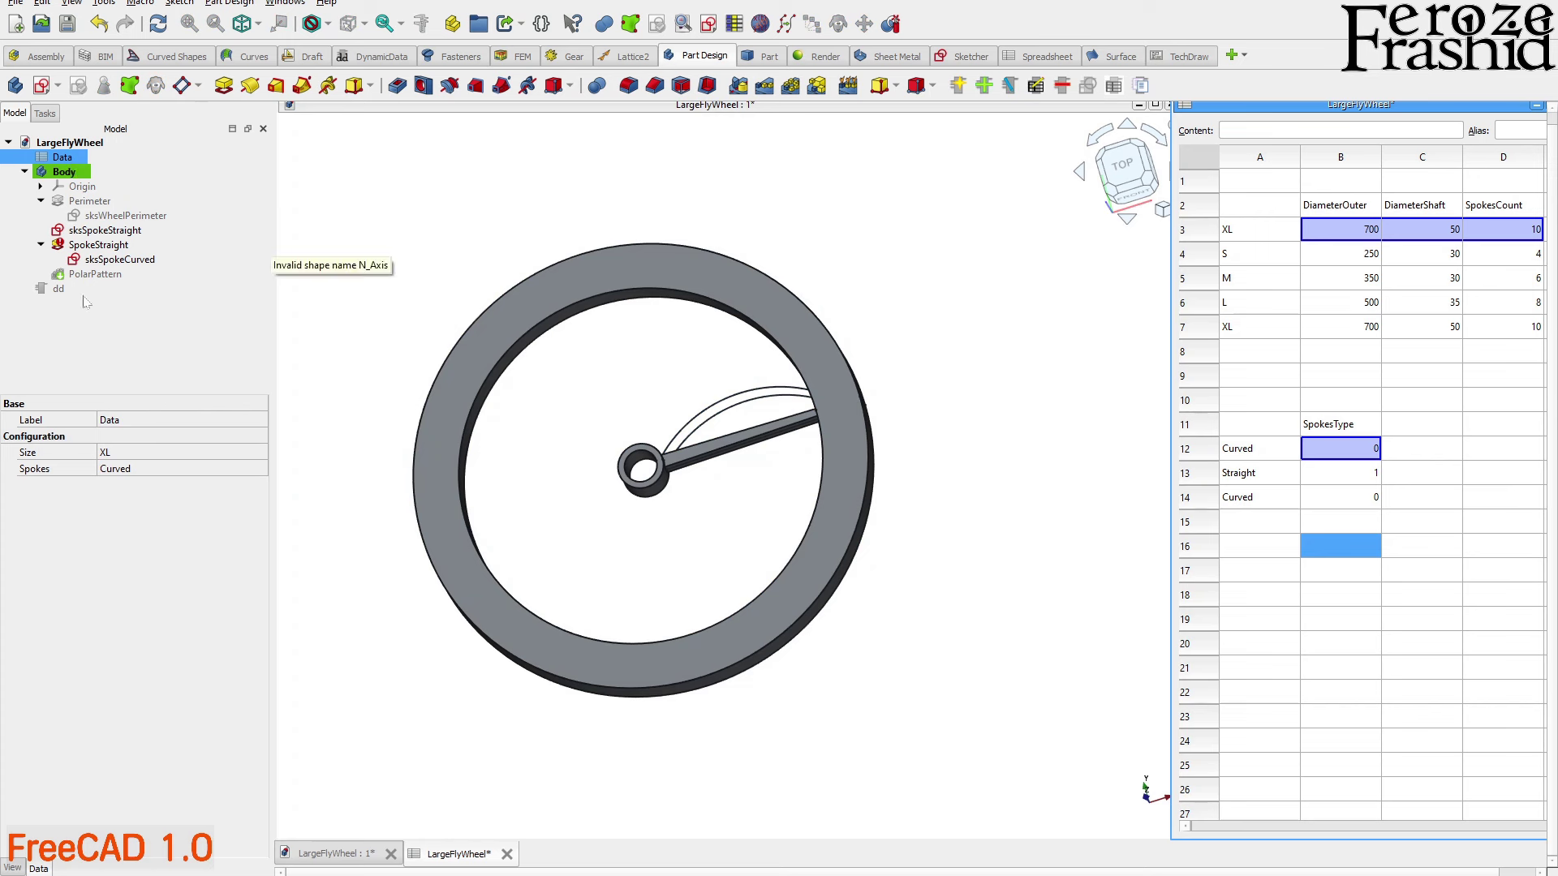
left_click(122, 468)
left_click(134, 468)
left_click(136, 452)
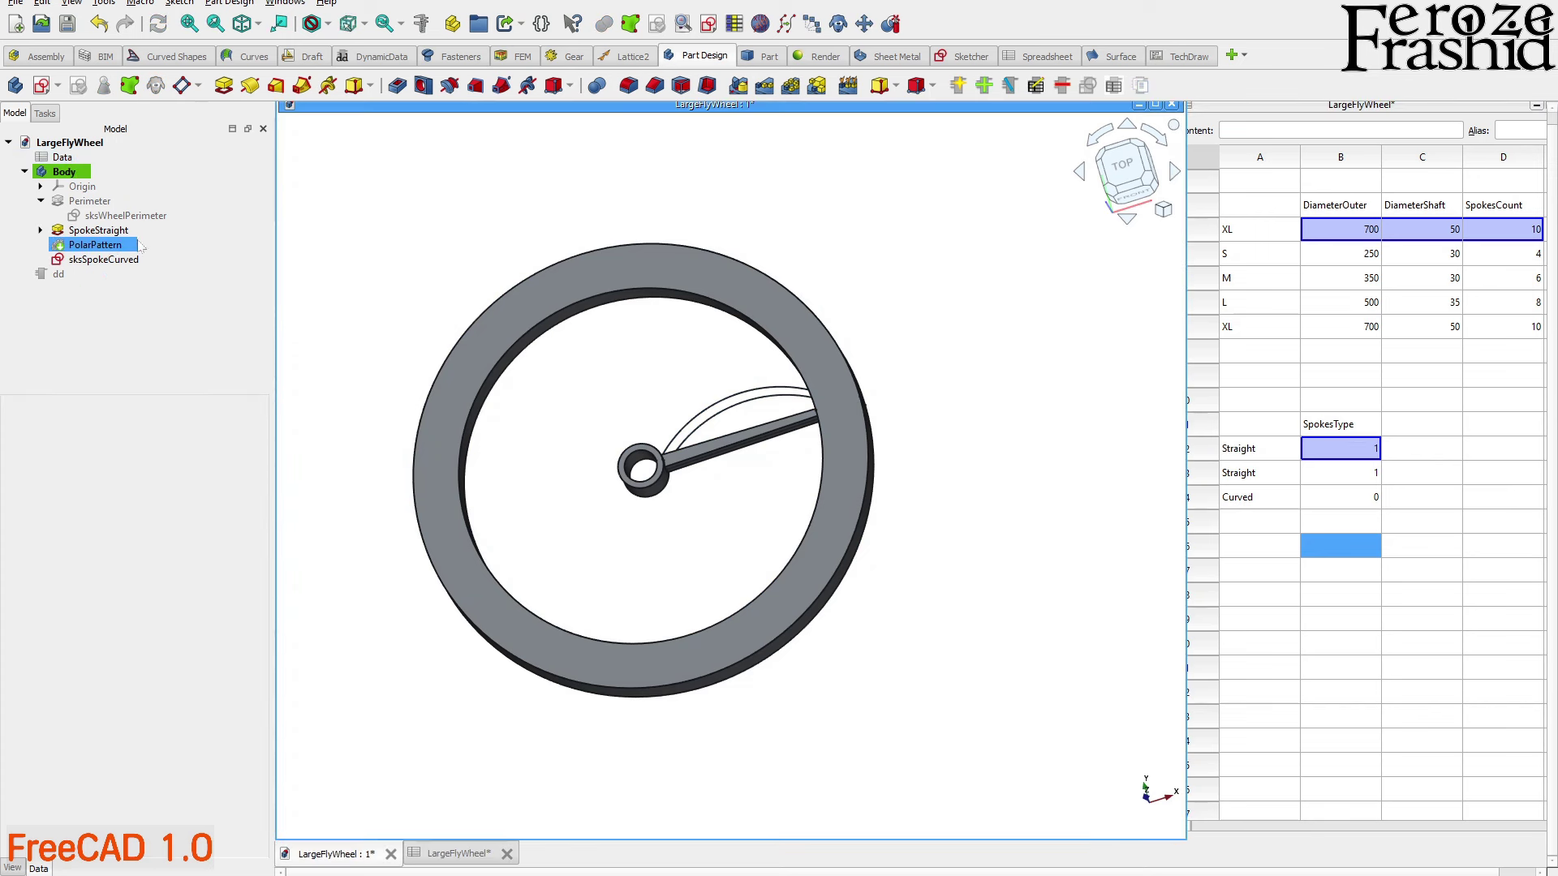
left_click(42, 231)
left_click(132, 247)
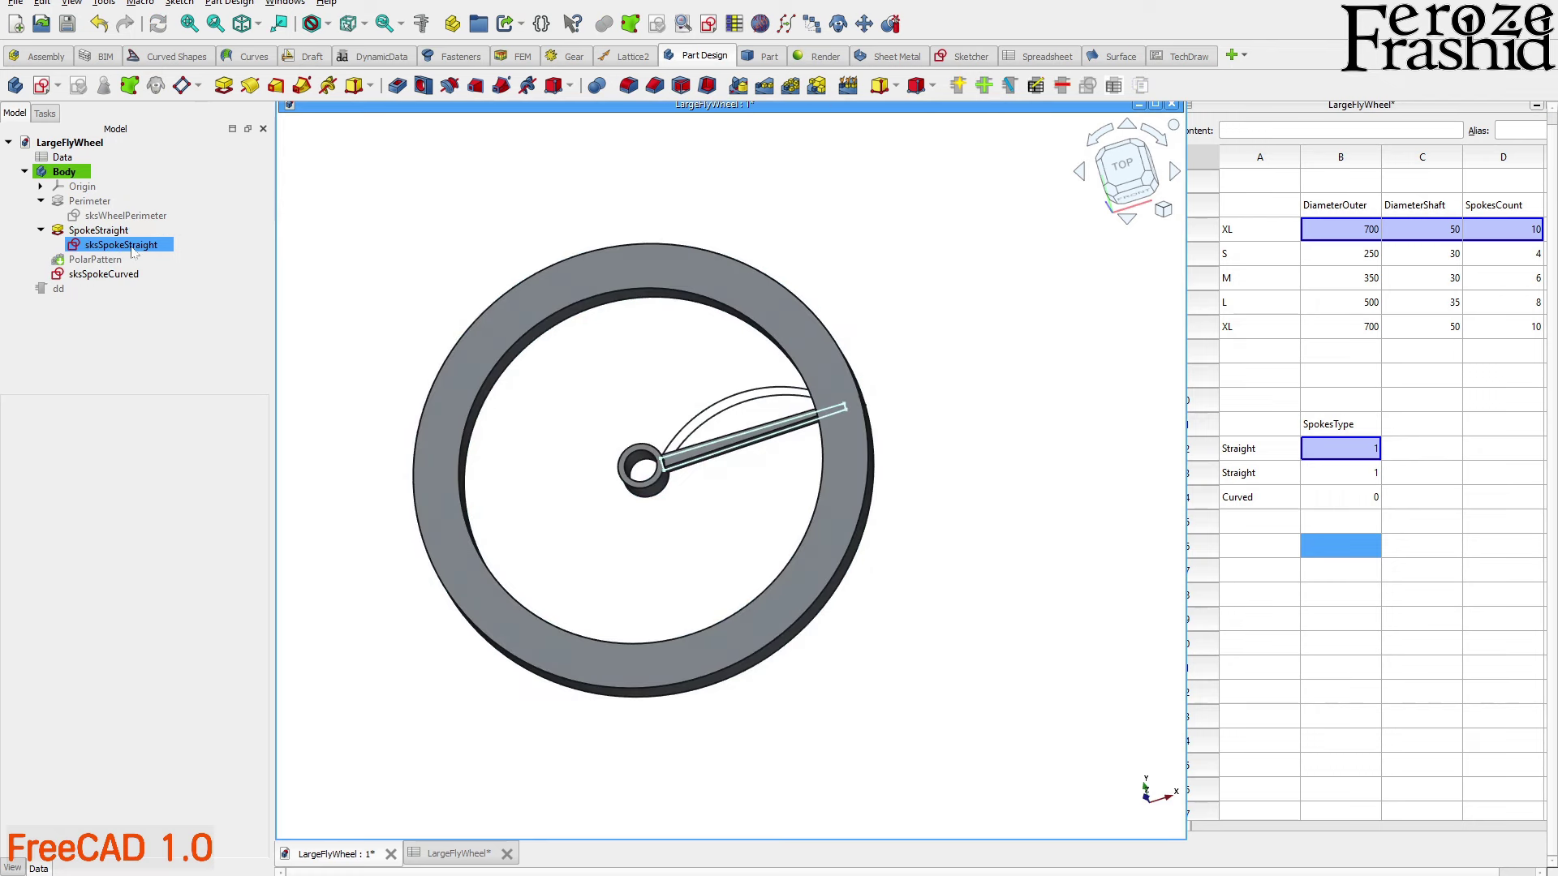
Set the Data spreadsheet's Spokes configuration back to Curved and check the pad's sketch again
double_click(62, 157)
left_click(134, 470)
left_click(134, 477)
left_click(138, 488)
left_click(339, 382)
left_click(124, 261)
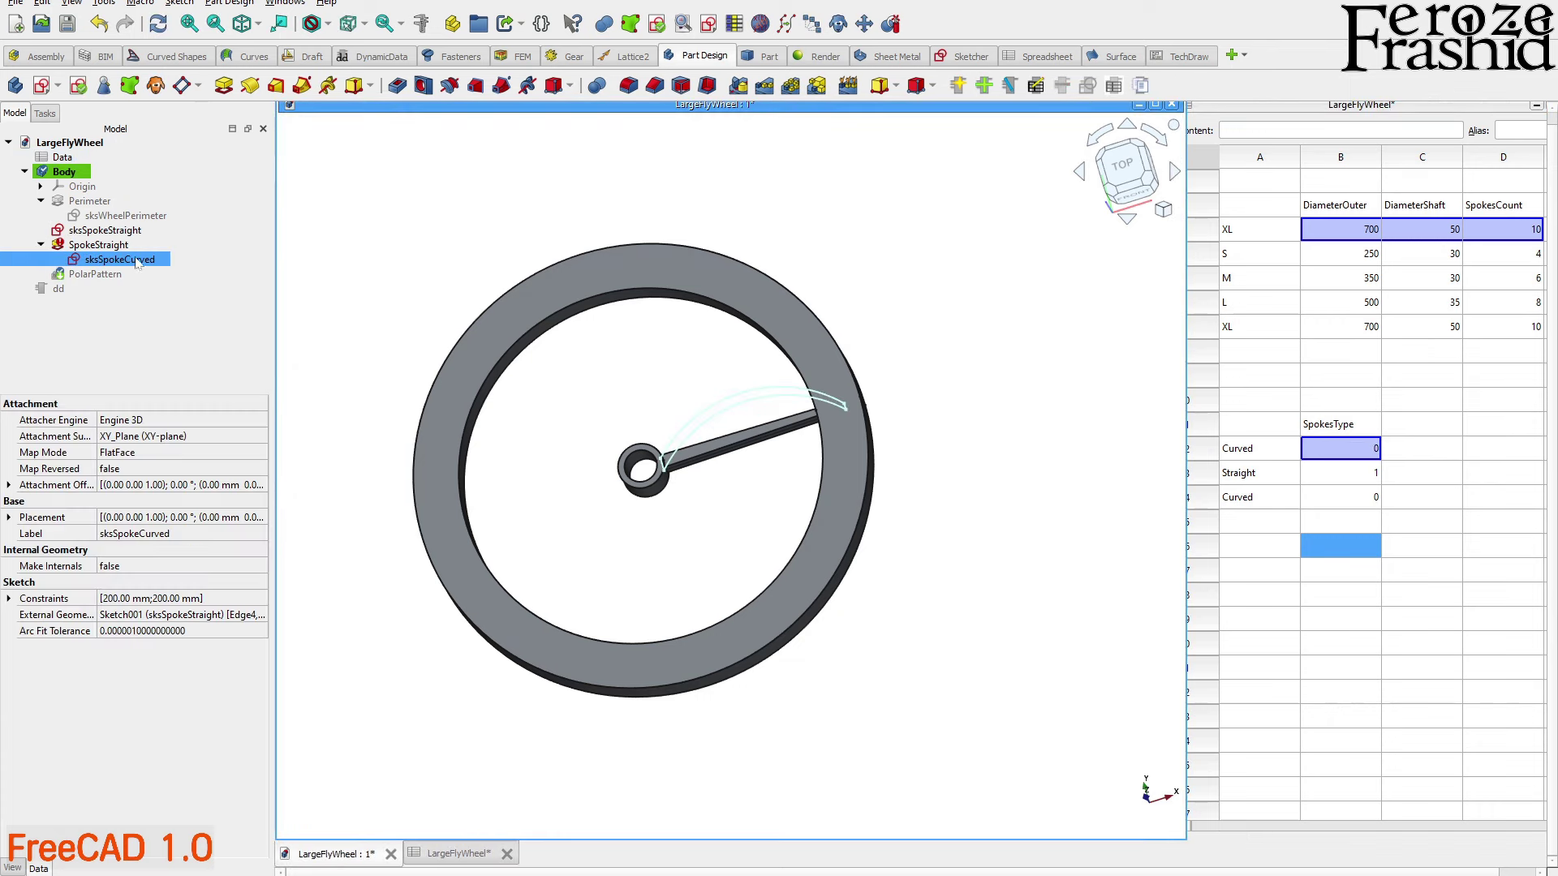
Drive the pad's Reference Axis with <<Data>>.SpokesType == 1 ? tuple(<<sksSpokeStraight>>._self; list(<<N_Axis>>)) : tuple(<<sksSpokeCurved>>._self; list(<<N_Axis>>))
left_click(98, 245)
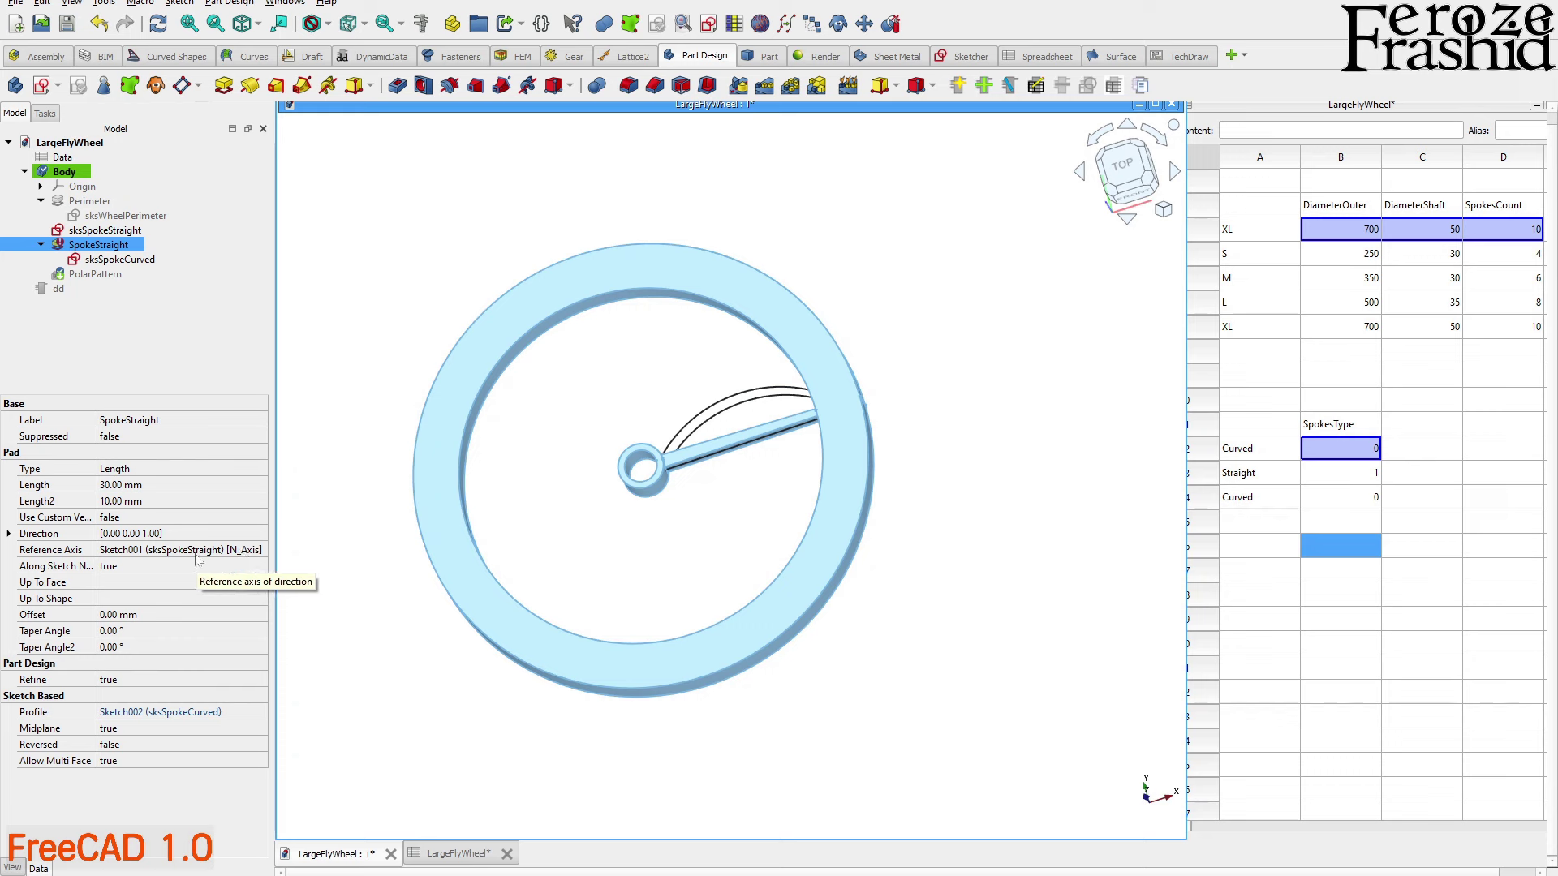
right_click(70, 550)
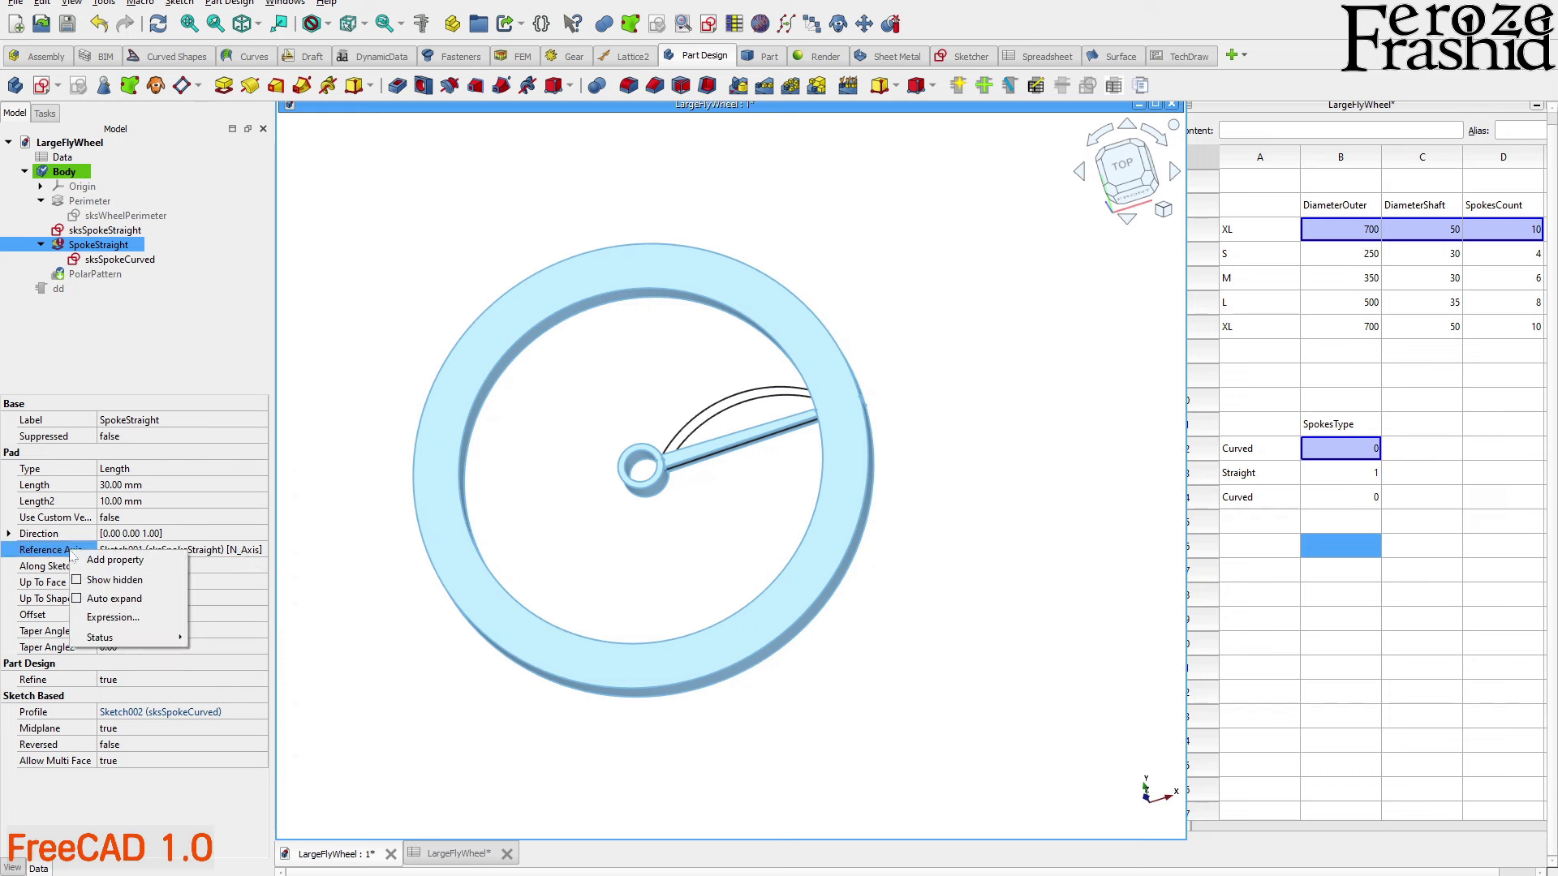
left_click(99, 618)
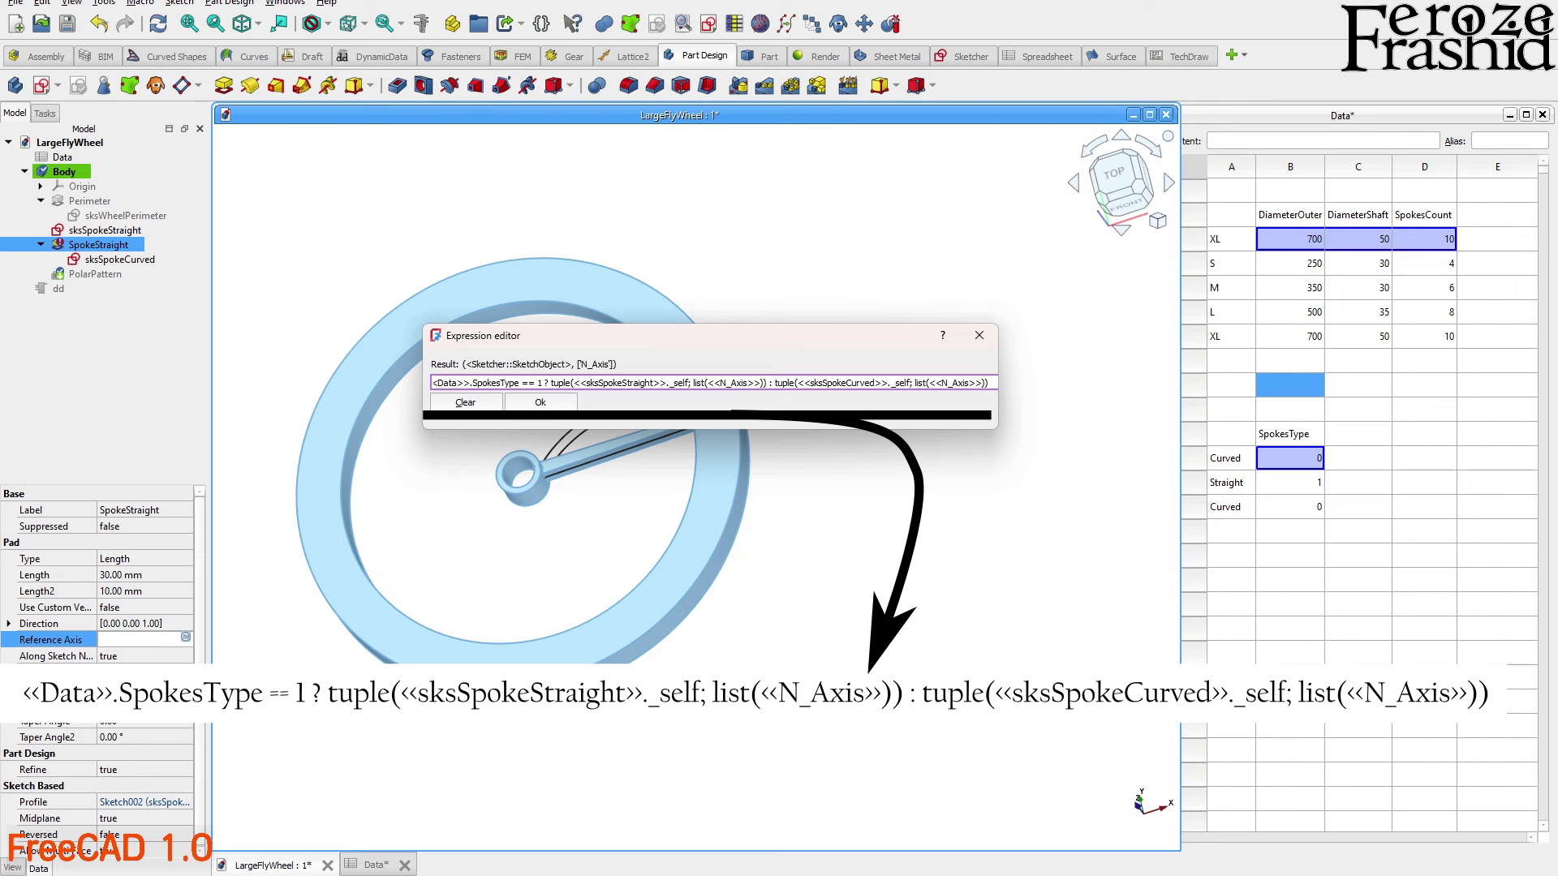
left_click_drag(579, 383, 631, 383)
left_click_drag(720, 383, 737, 383)
left_click_drag(818, 383, 866, 383)
left_click_drag(941, 383, 948, 382)
left_click(542, 401)
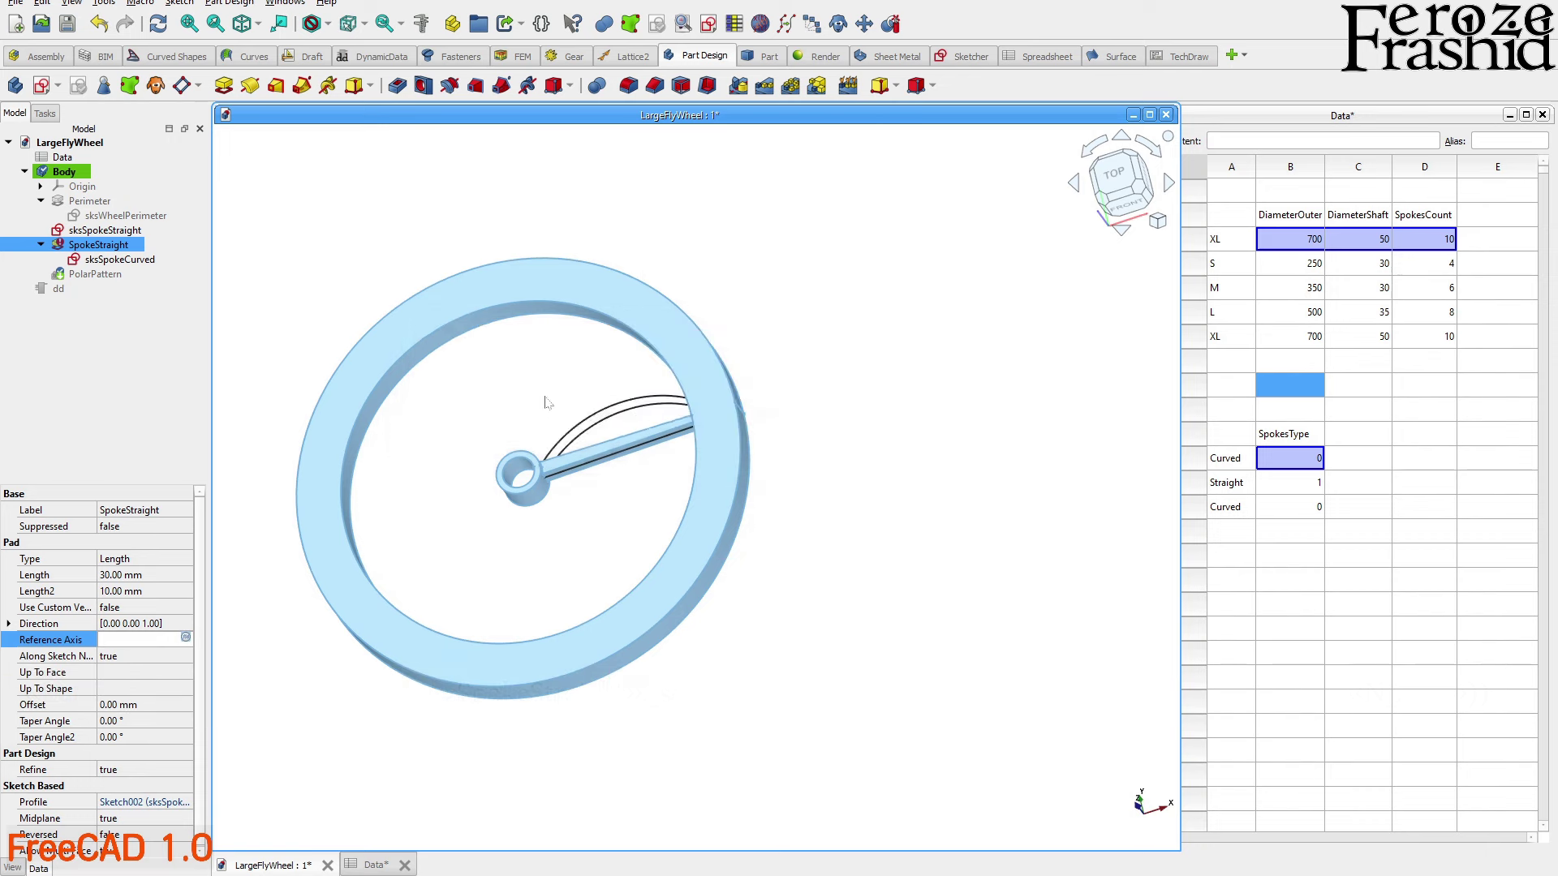
left_click(246, 406)
Check the SpokeStraight pad and its curved sketch, and make the PolarPattern of the spokes visible
left_click(98, 244)
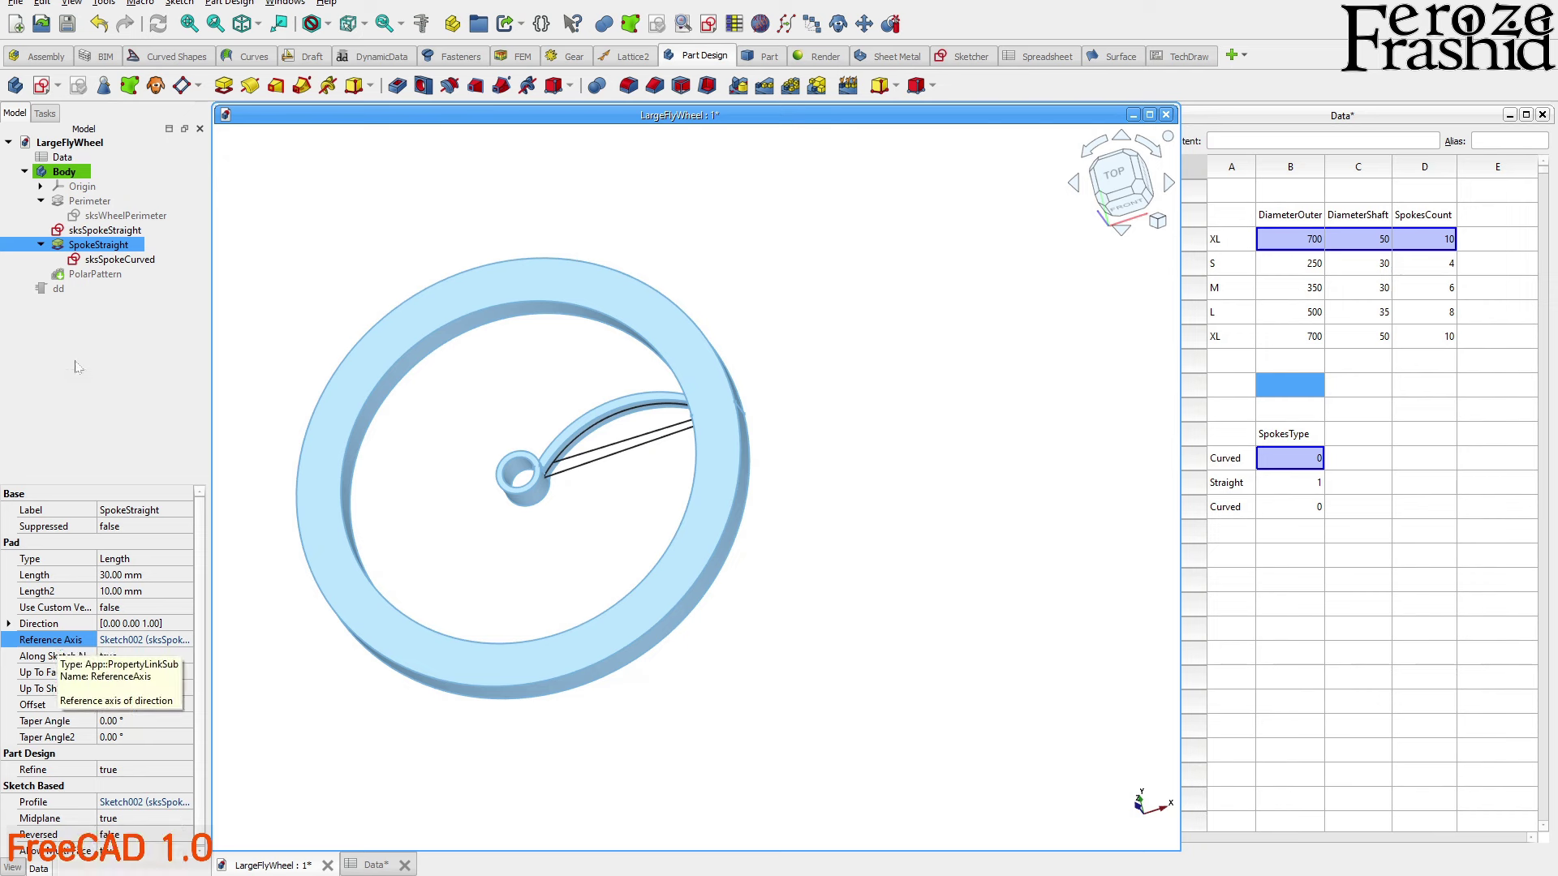
left_click(75, 261)
left_click(60, 246)
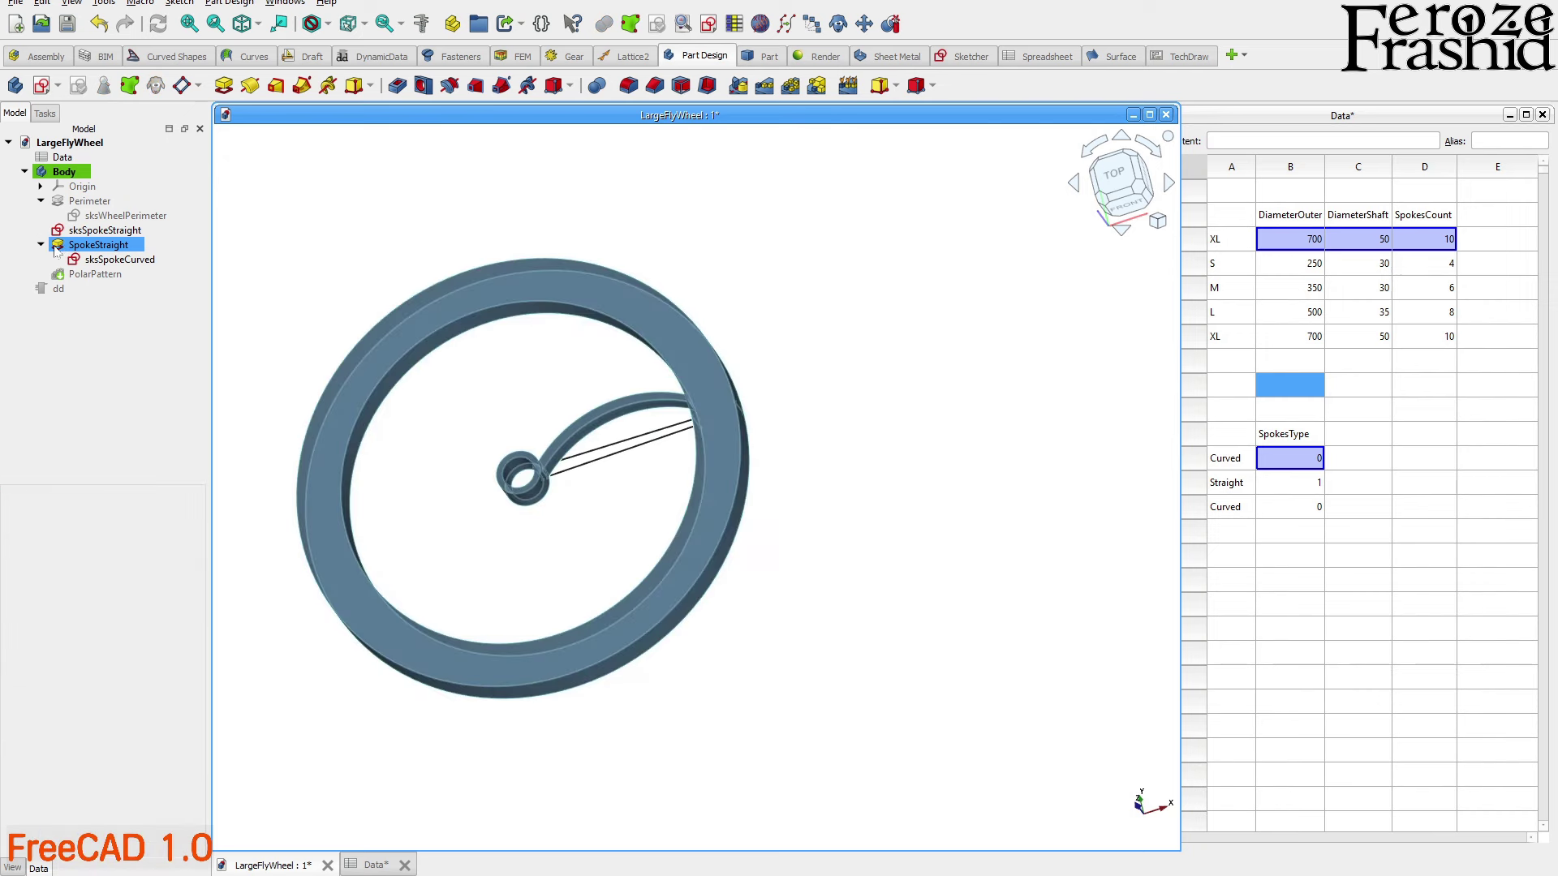
double_click(62, 160)
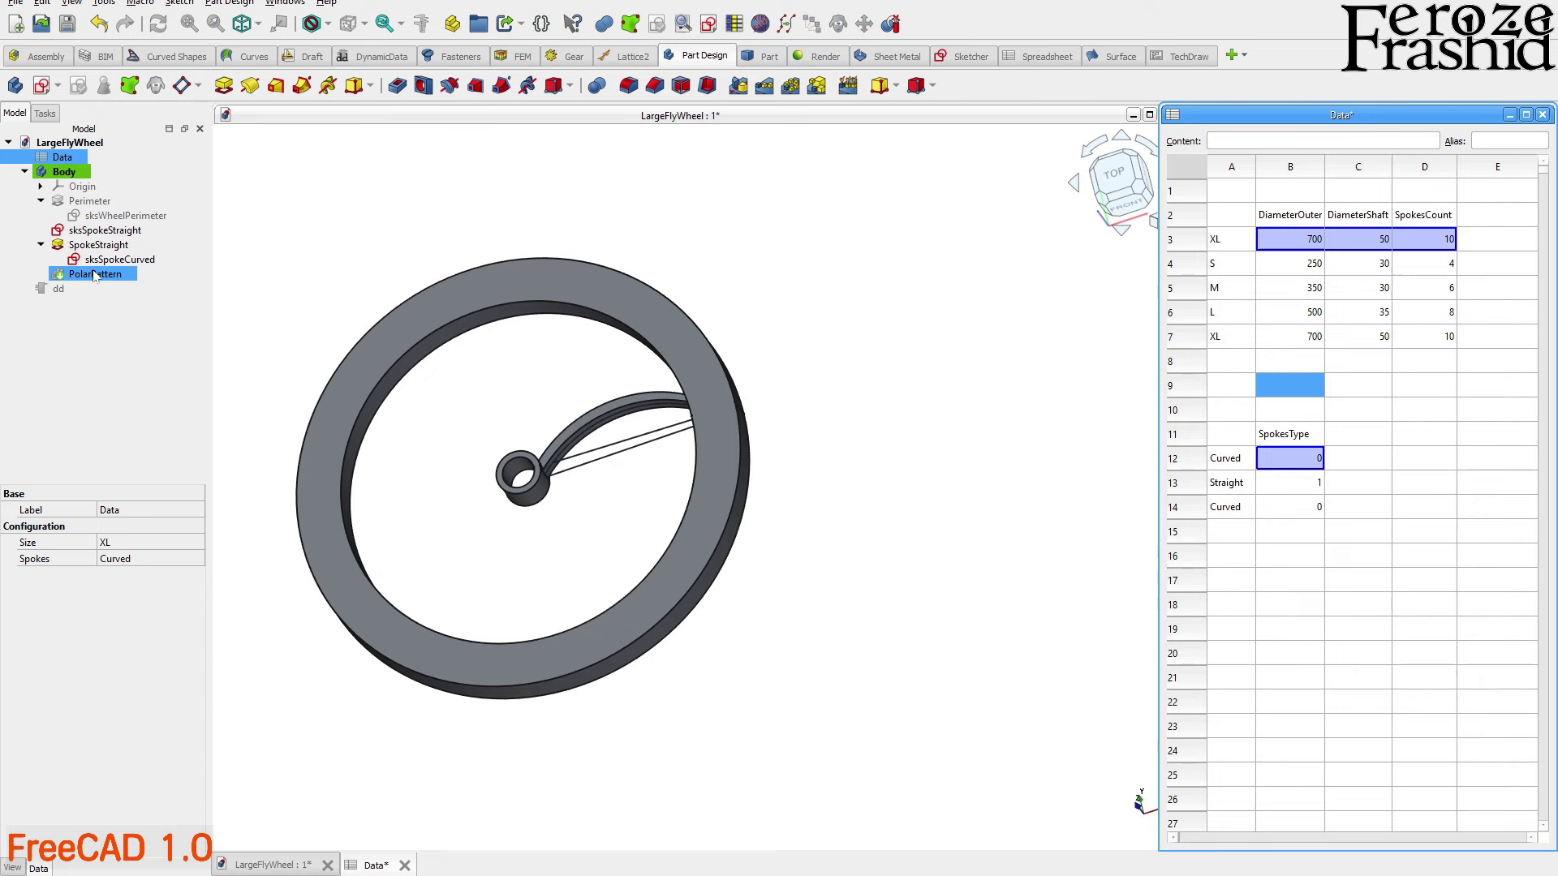
left_click(95, 274)
key("space")
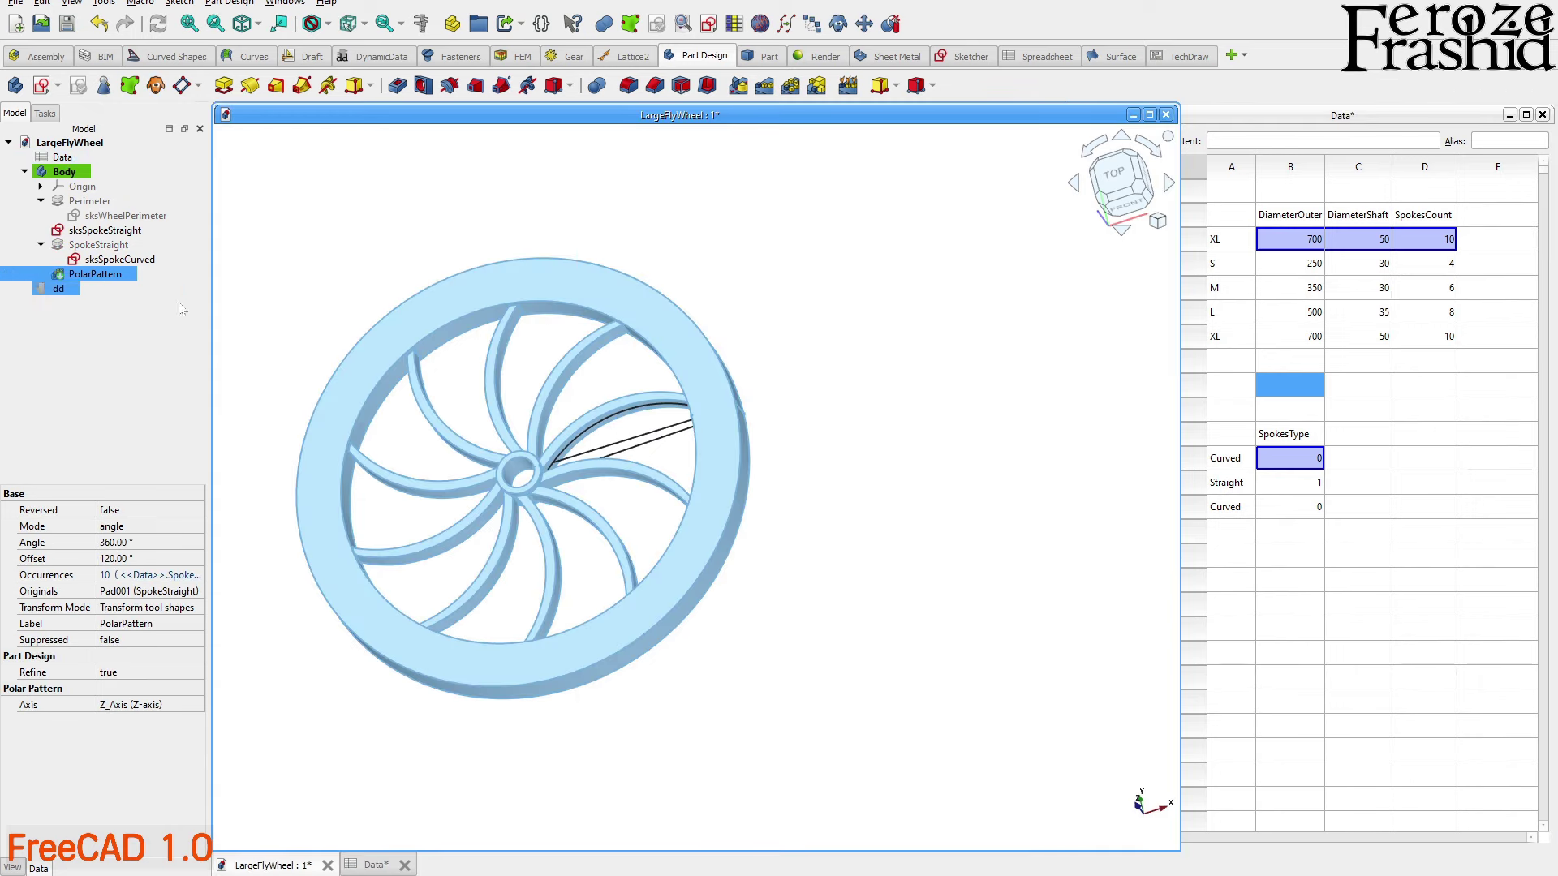
Hide the sksSpokeCurved and sksSpokeStraight sketches and select them together
left_click(130, 259)
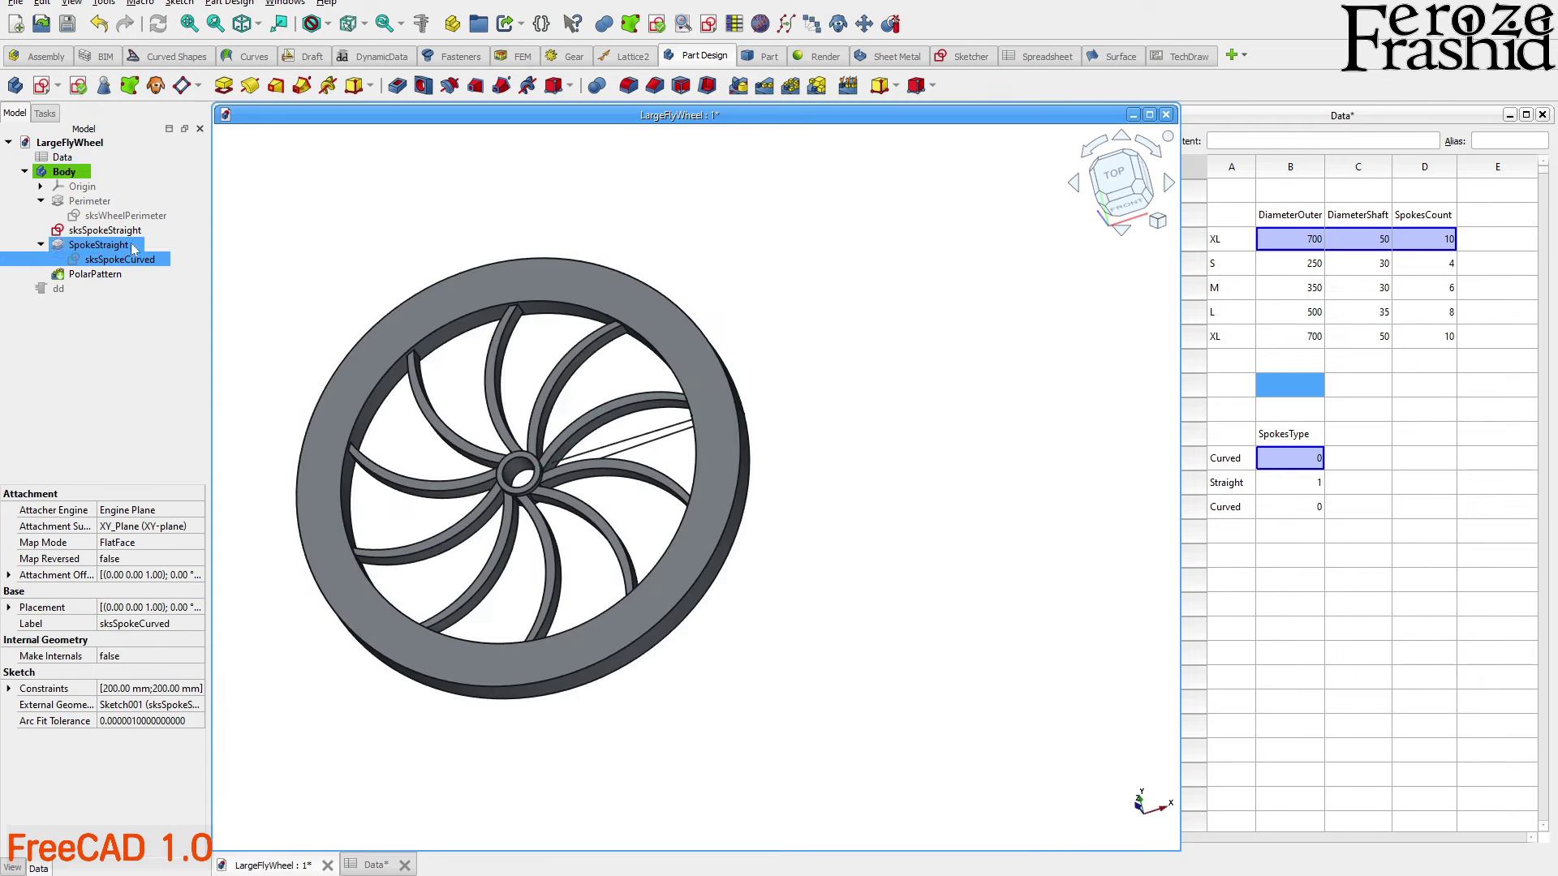
left_click(128, 231)
left_click(126, 259)
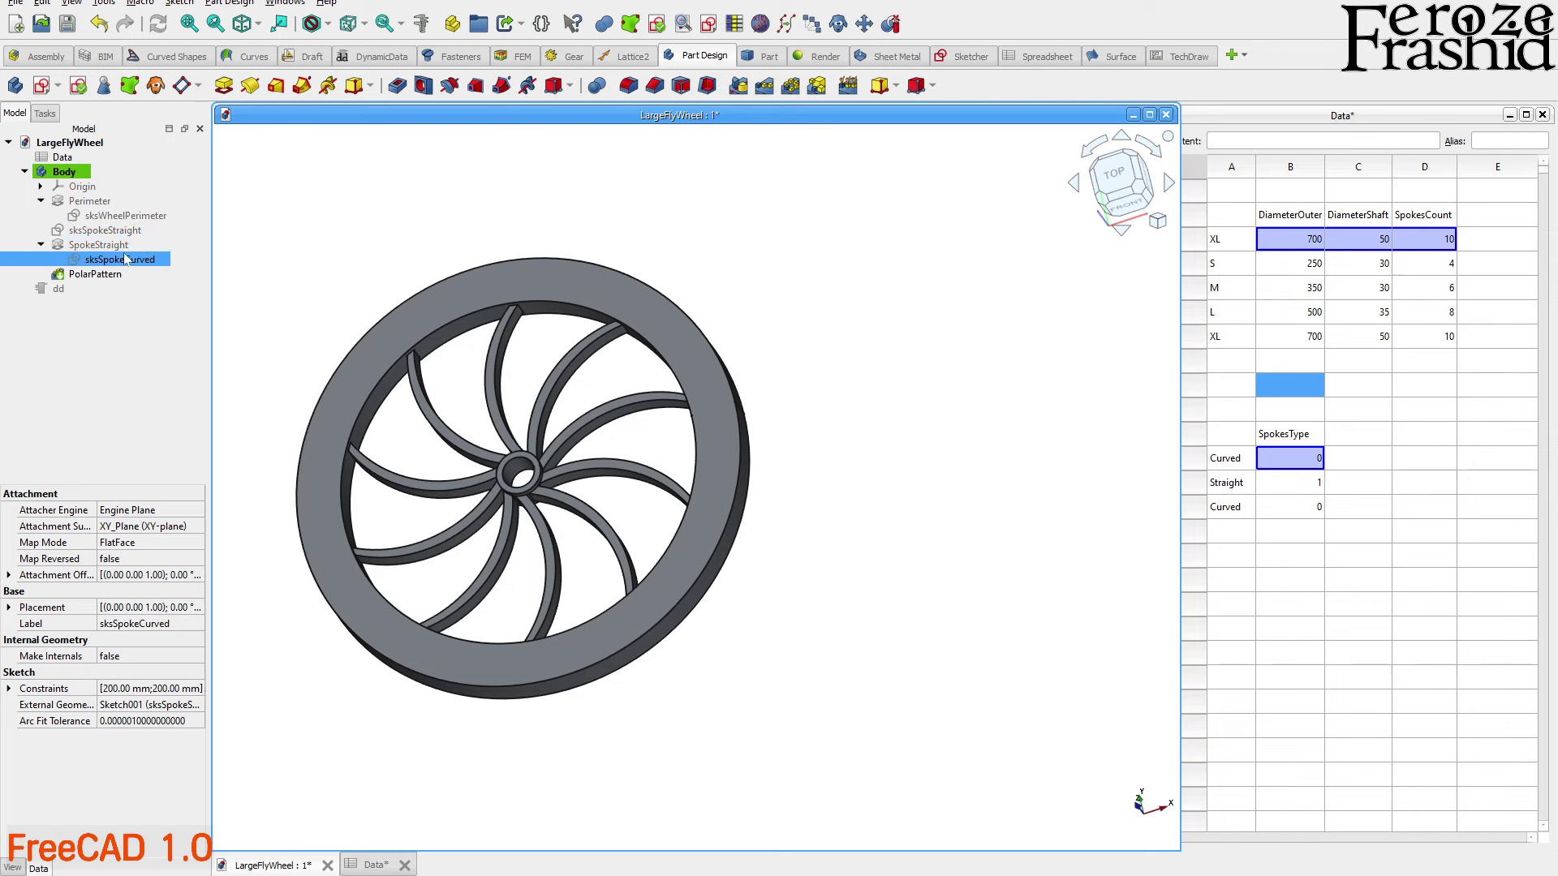
left_click(122, 231, "ctrl")
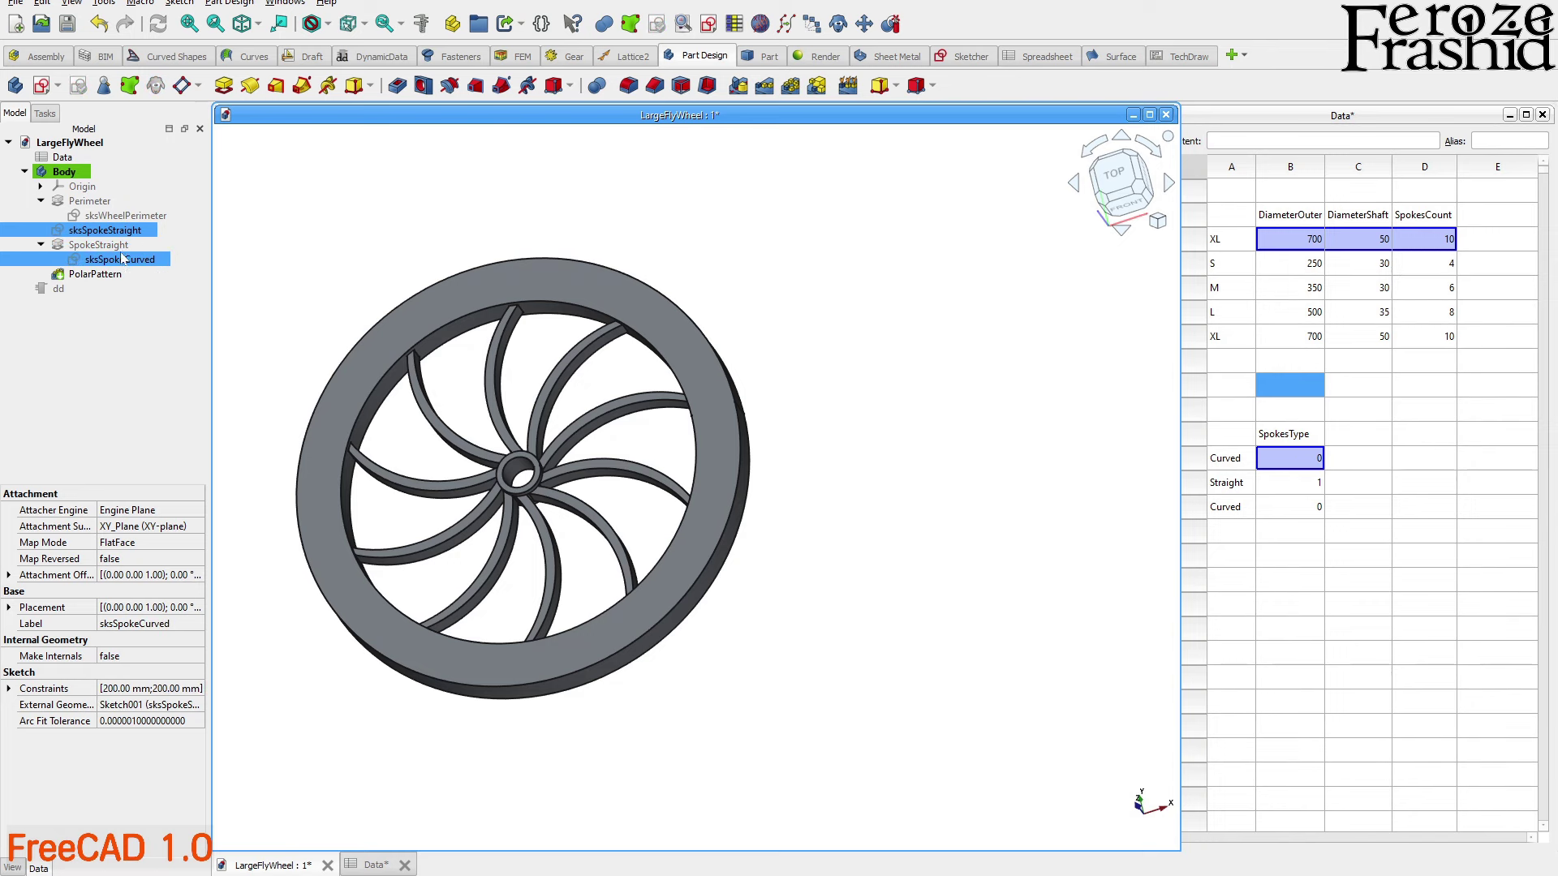
Examine the SpokeStraight pad, the PolarPattern and both spoke sketches by selecting them individually and together
left_click(85, 245)
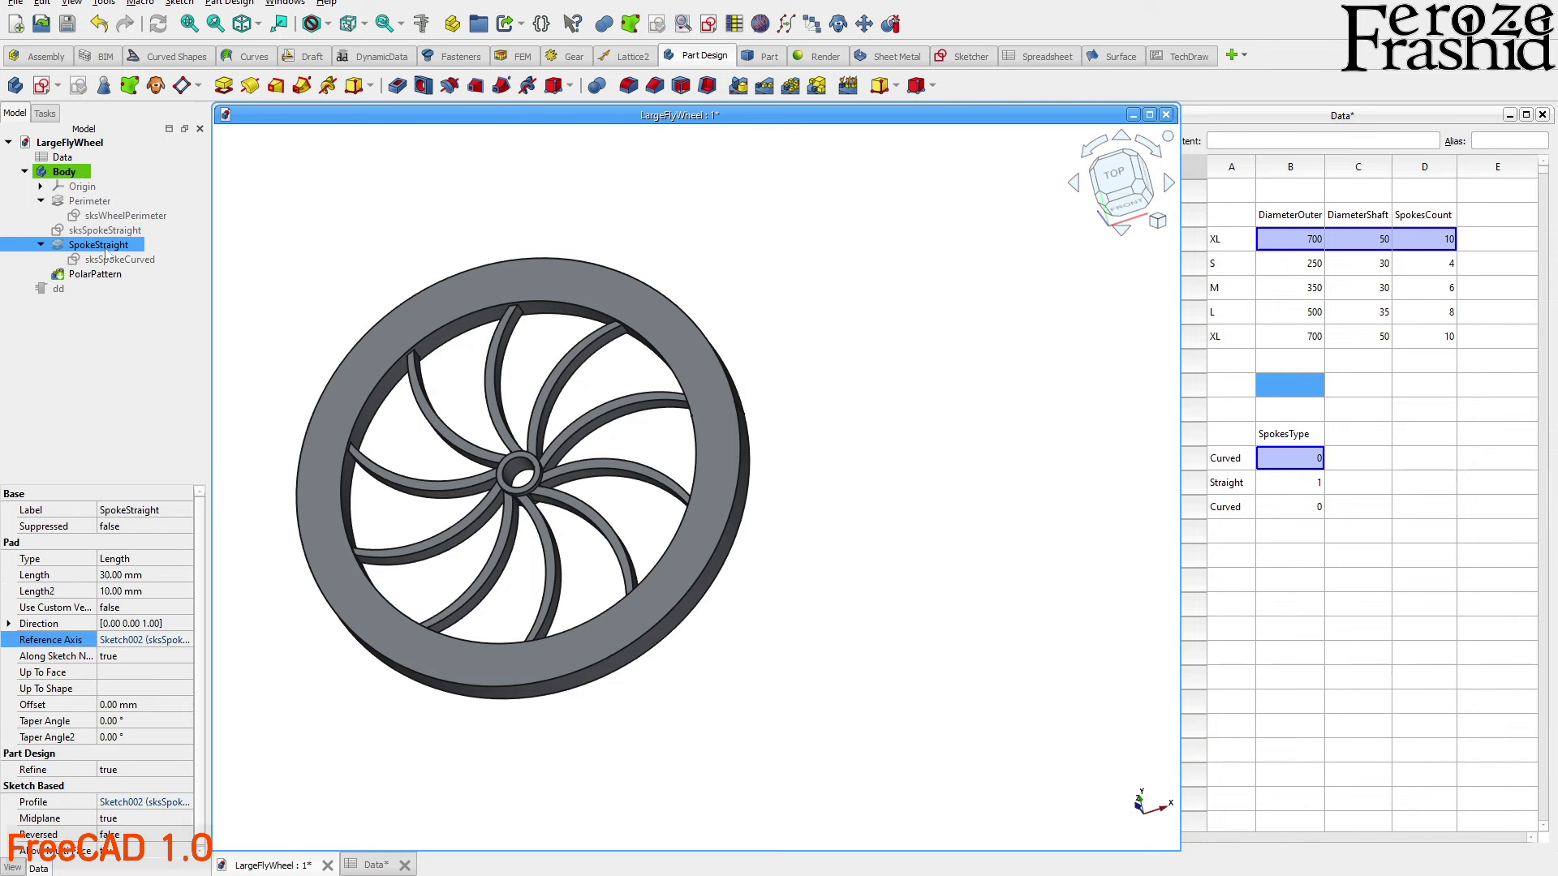
left_click(95, 274, "ctrl")
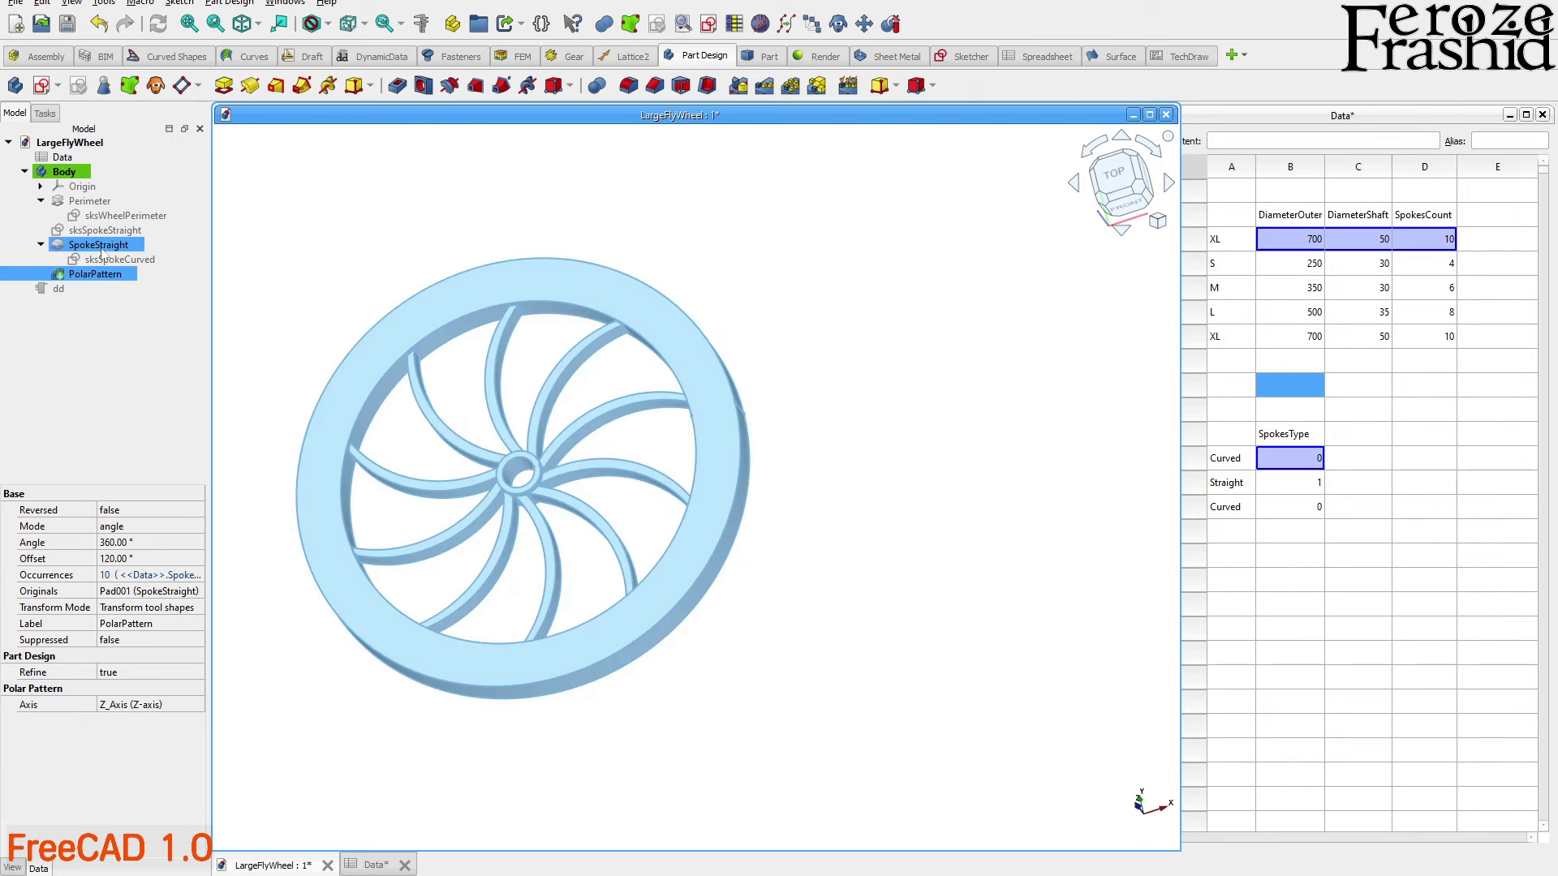
left_click(101, 247)
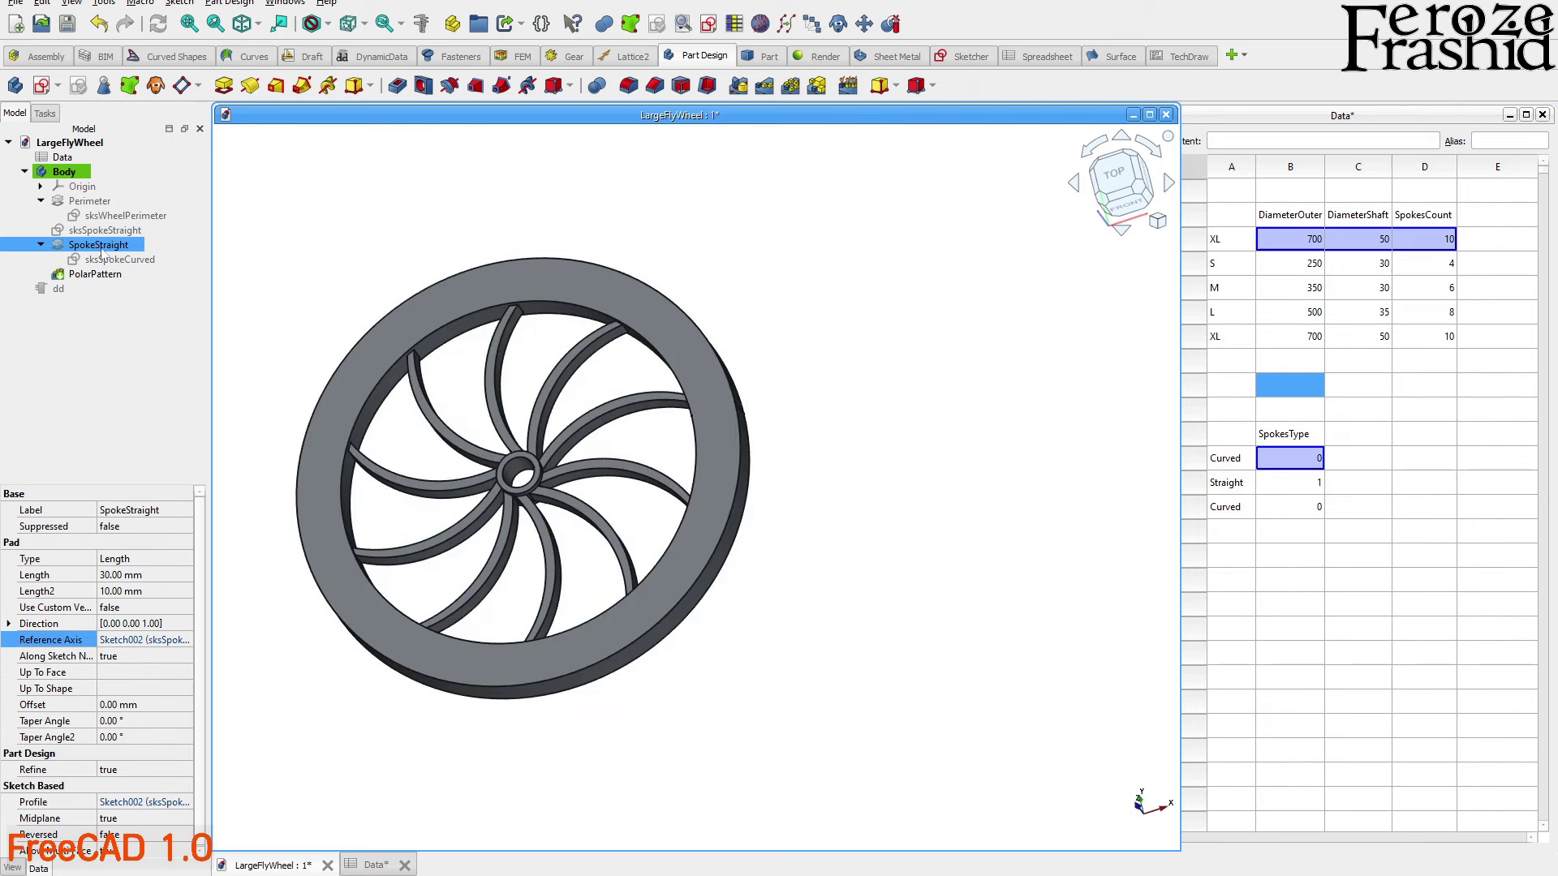
left_click(97, 276)
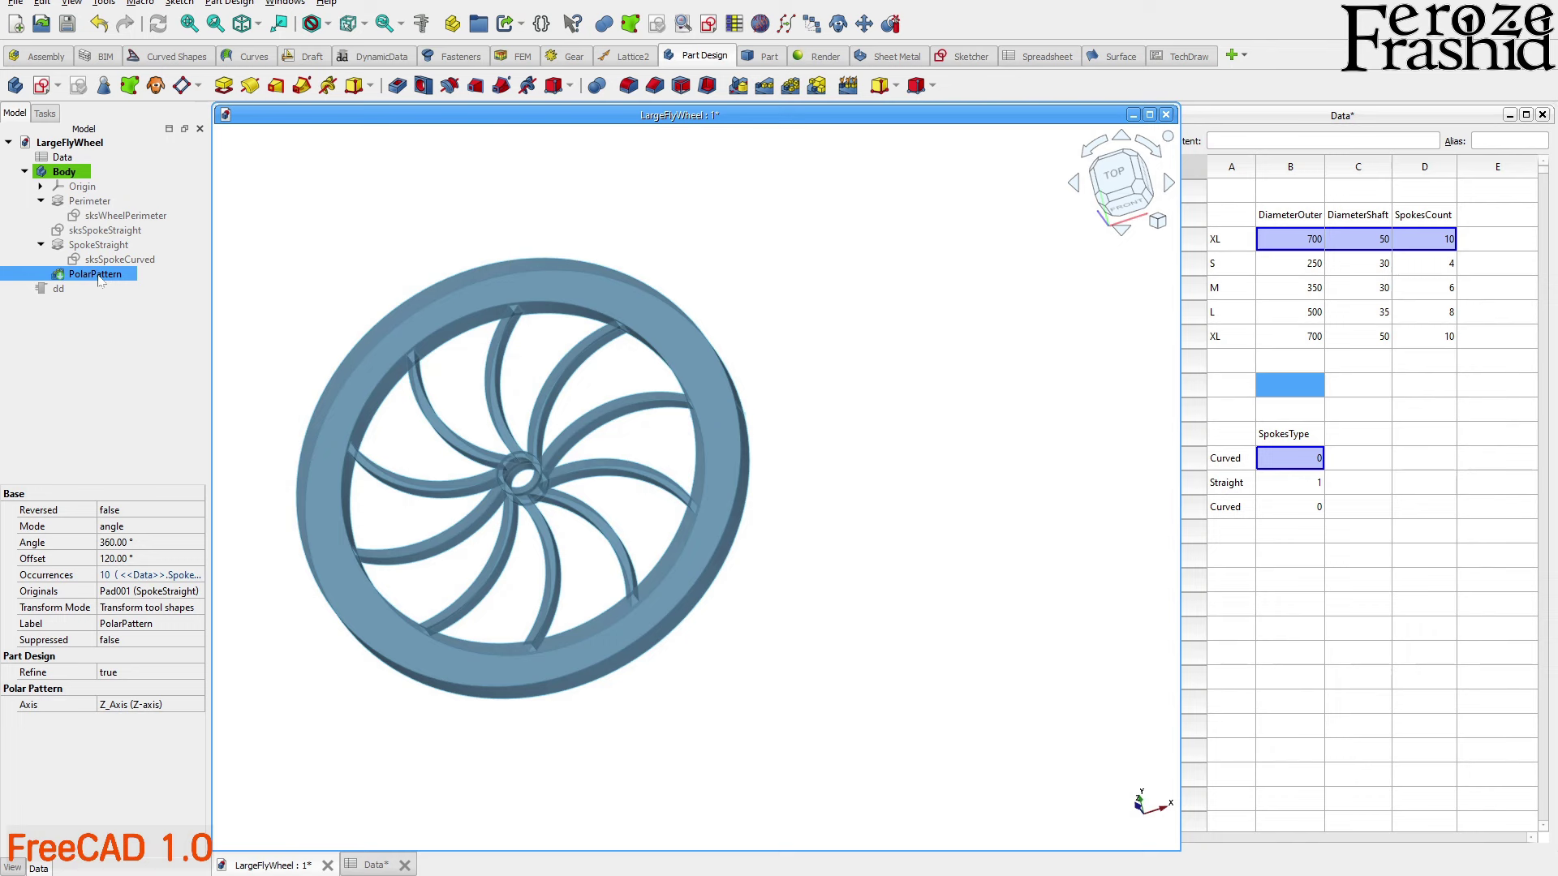
left_click(98, 245)
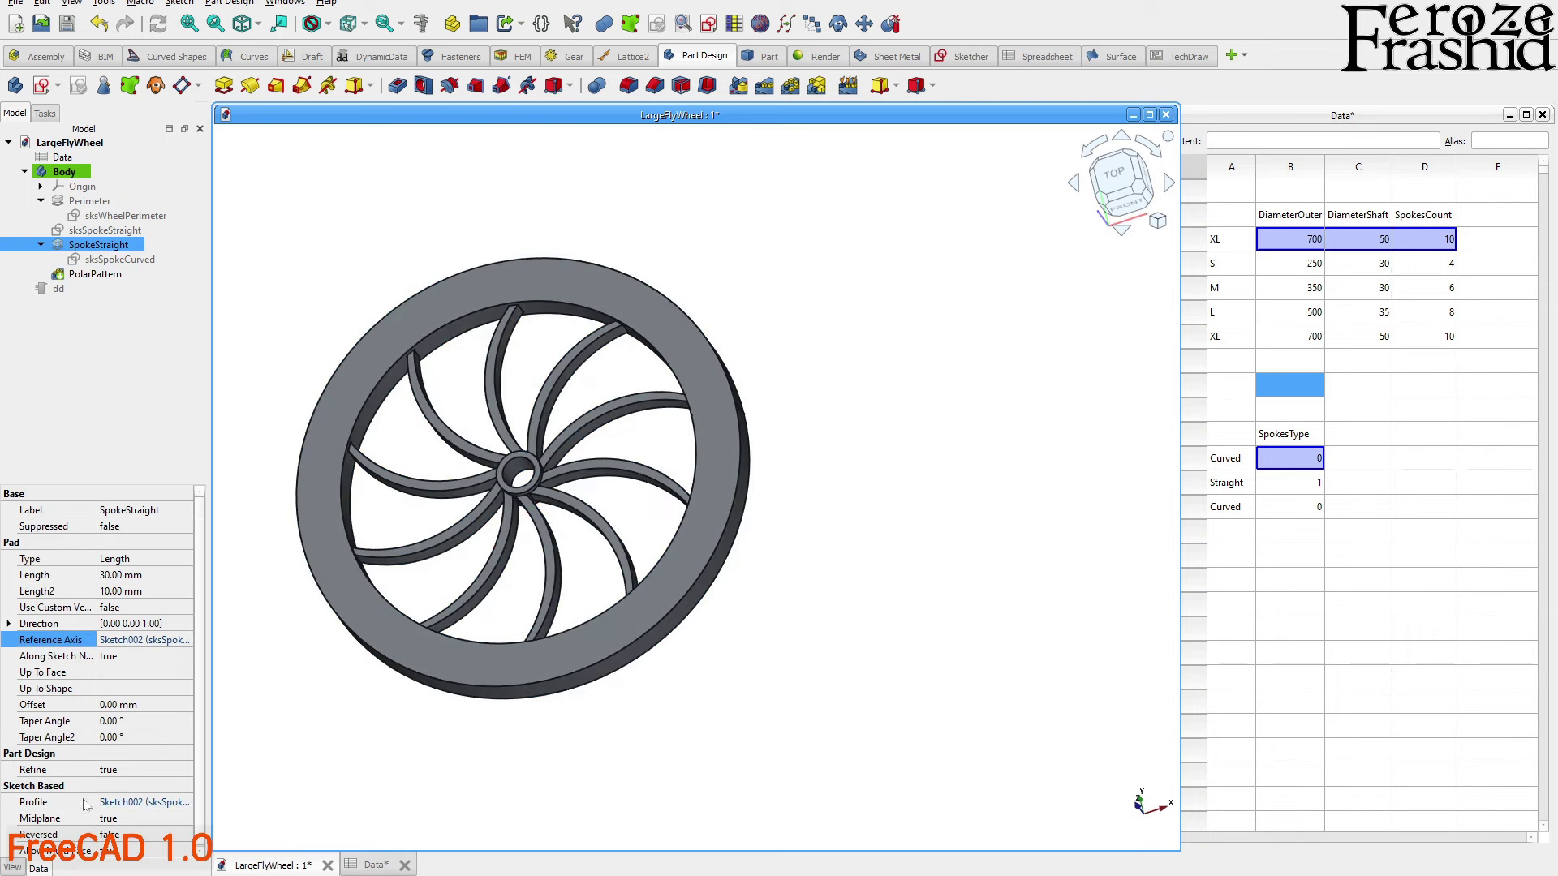
left_click(118, 260)
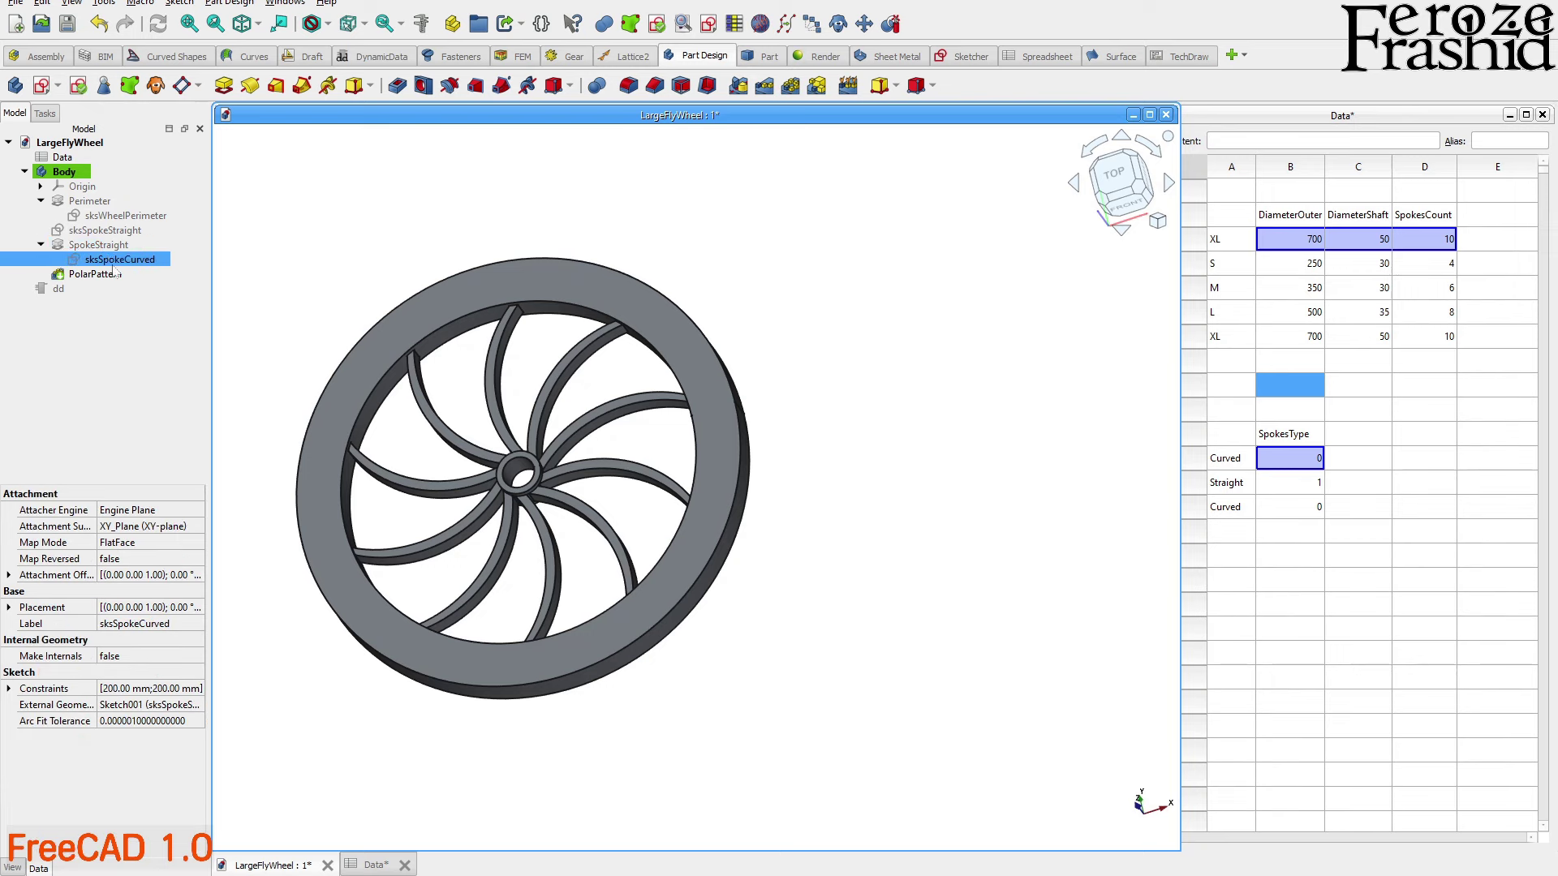
left_click(113, 232, "ctrl")
left_click(118, 260, "ctrl")
left_click(122, 246, "ctrl")
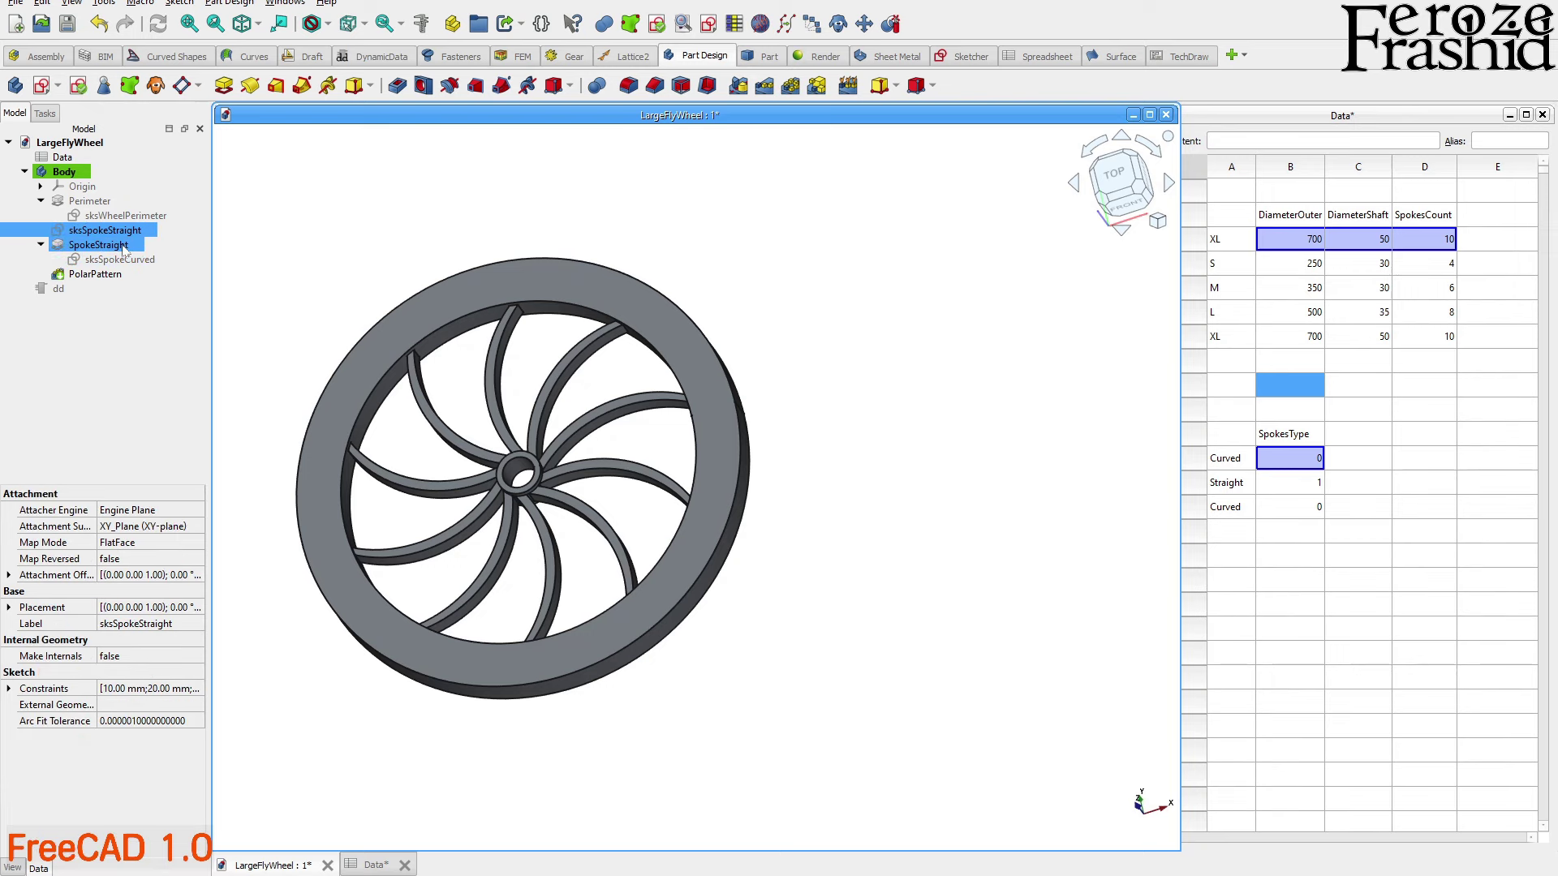
Rename the SpokeStraight pad to Spoke
left_click(109, 246)
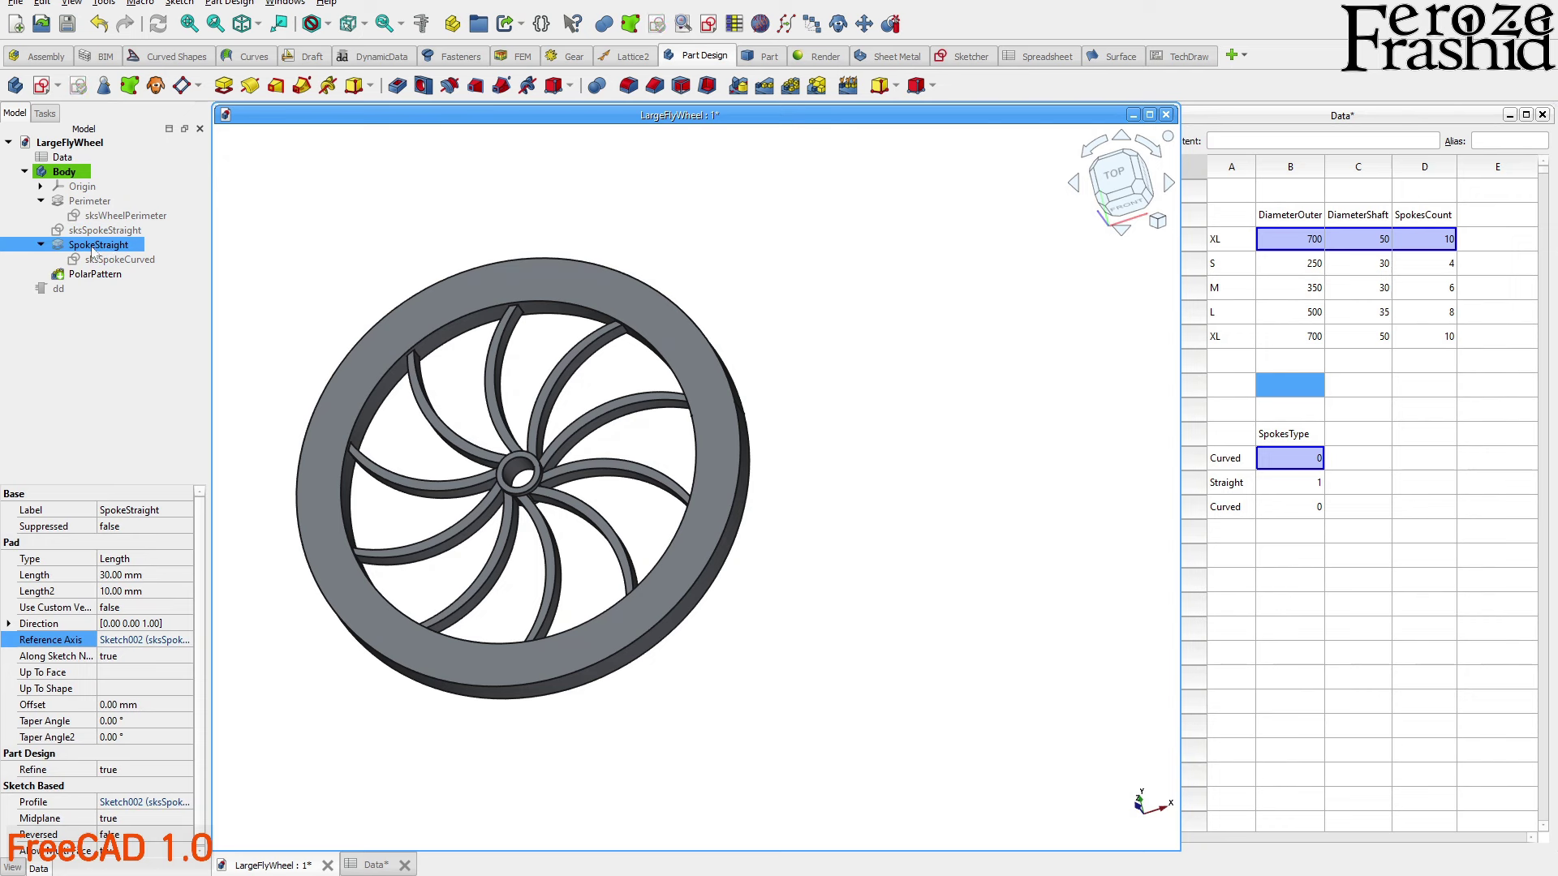
left_click(98, 246)
left_click_drag(99, 244, 131, 244)
key("BackSpace")
key("Return")
left_click(811, 389)
left_click(1217, 575)
Set the Data spreadsheet's Spokes configuration to Straight and view the XL wheel from an angle
left_click(81, 160)
double_click(81, 158)
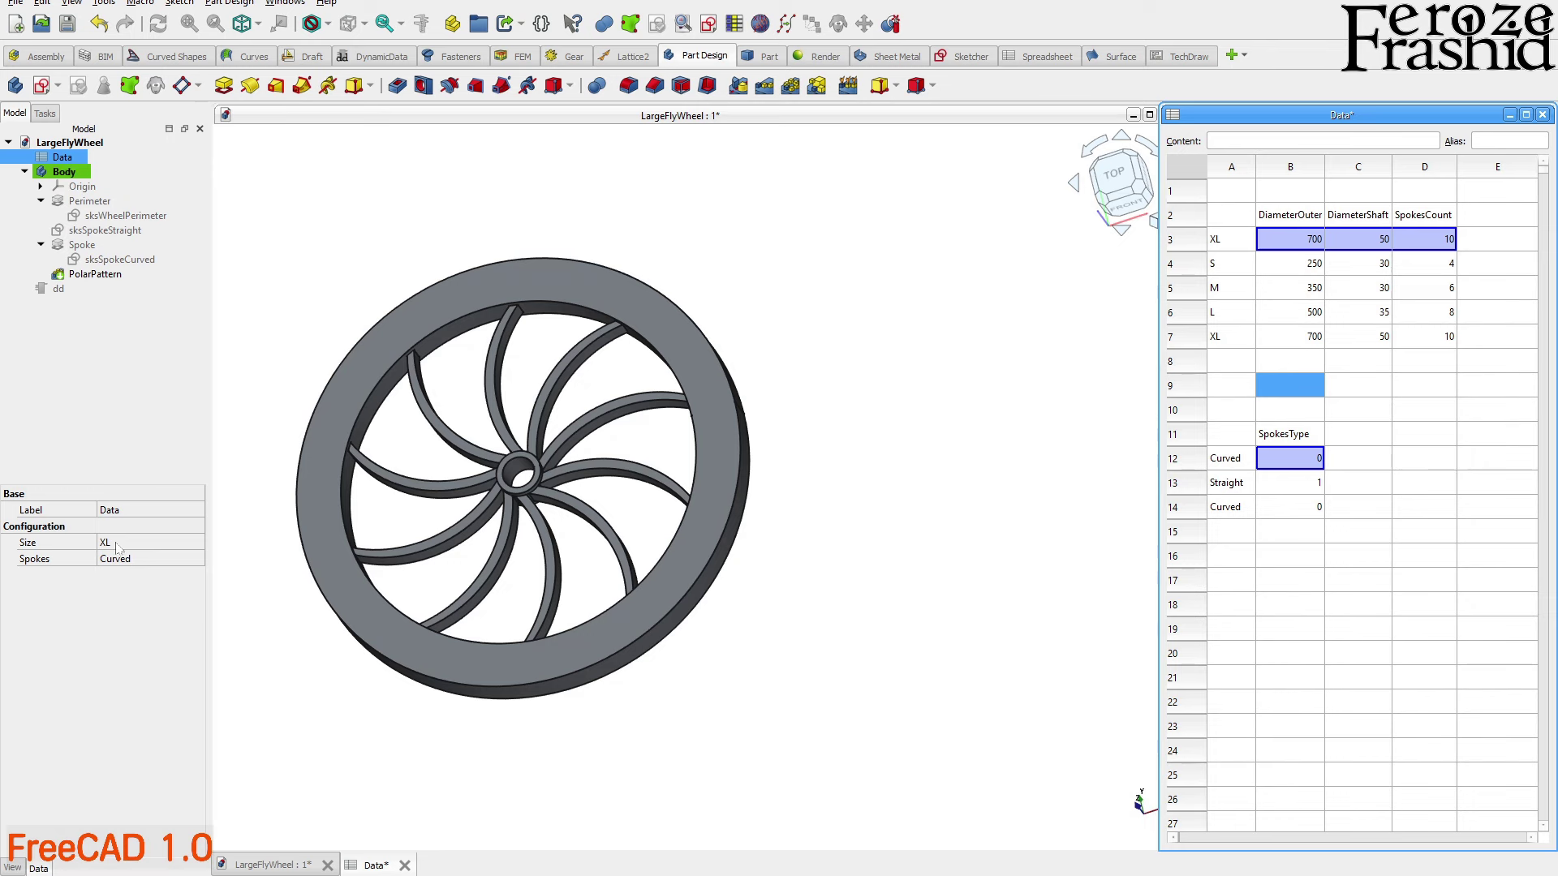
left_click(123, 566)
left_click(130, 560)
left_click(140, 546)
left_click(382, 719)
middle_click_drag(382, 719, 434, 480)
key("0")
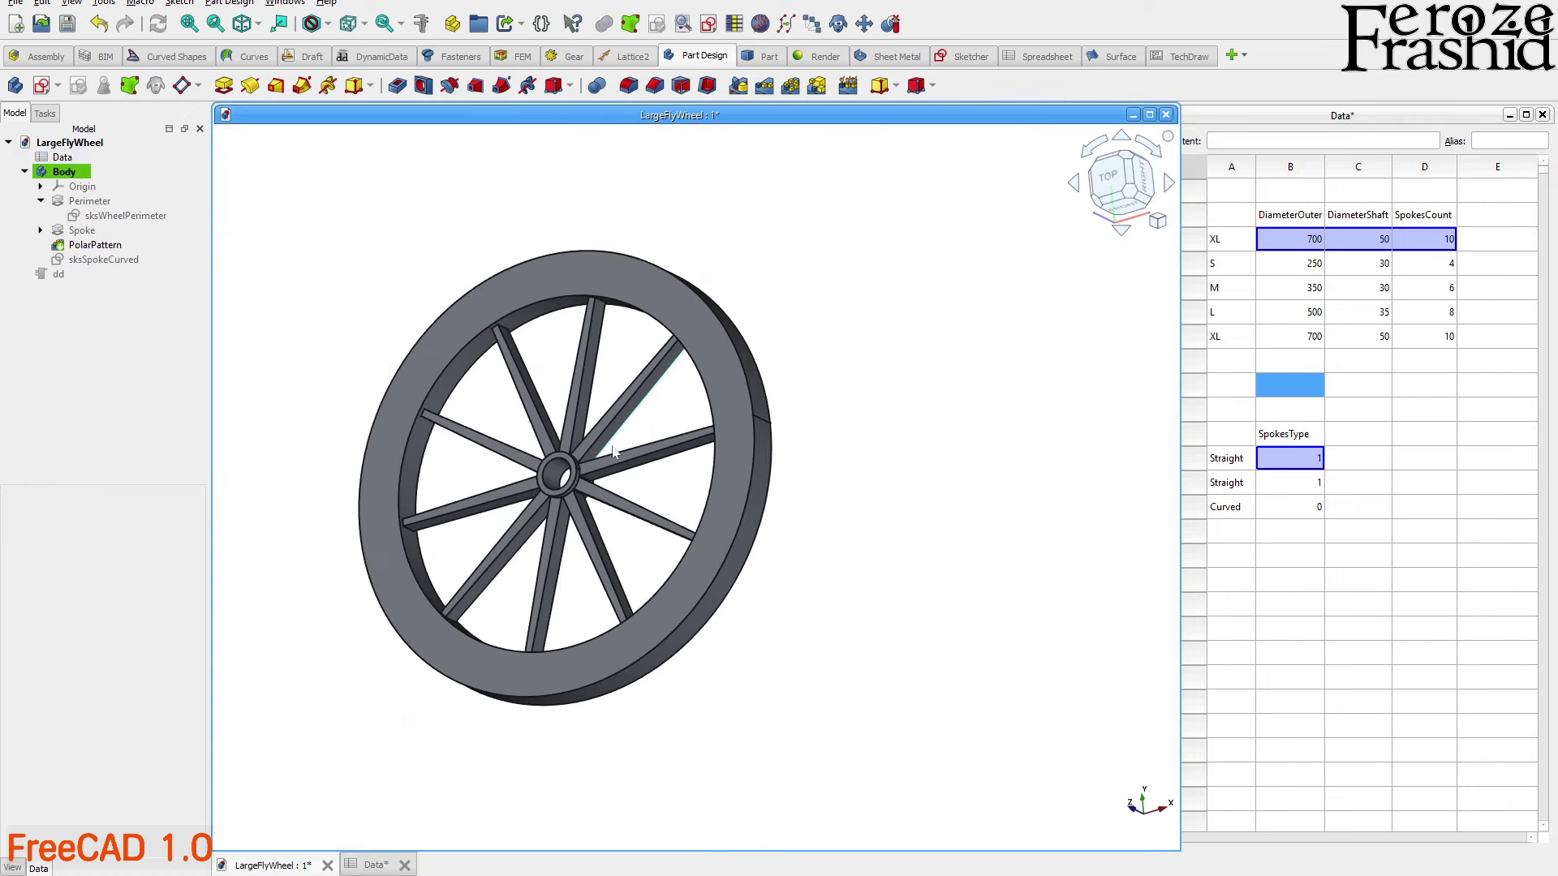
Switch the Data spreadsheet's Spokes configuration back to Curved and view the XL wheel from the top
double_click(61, 156)
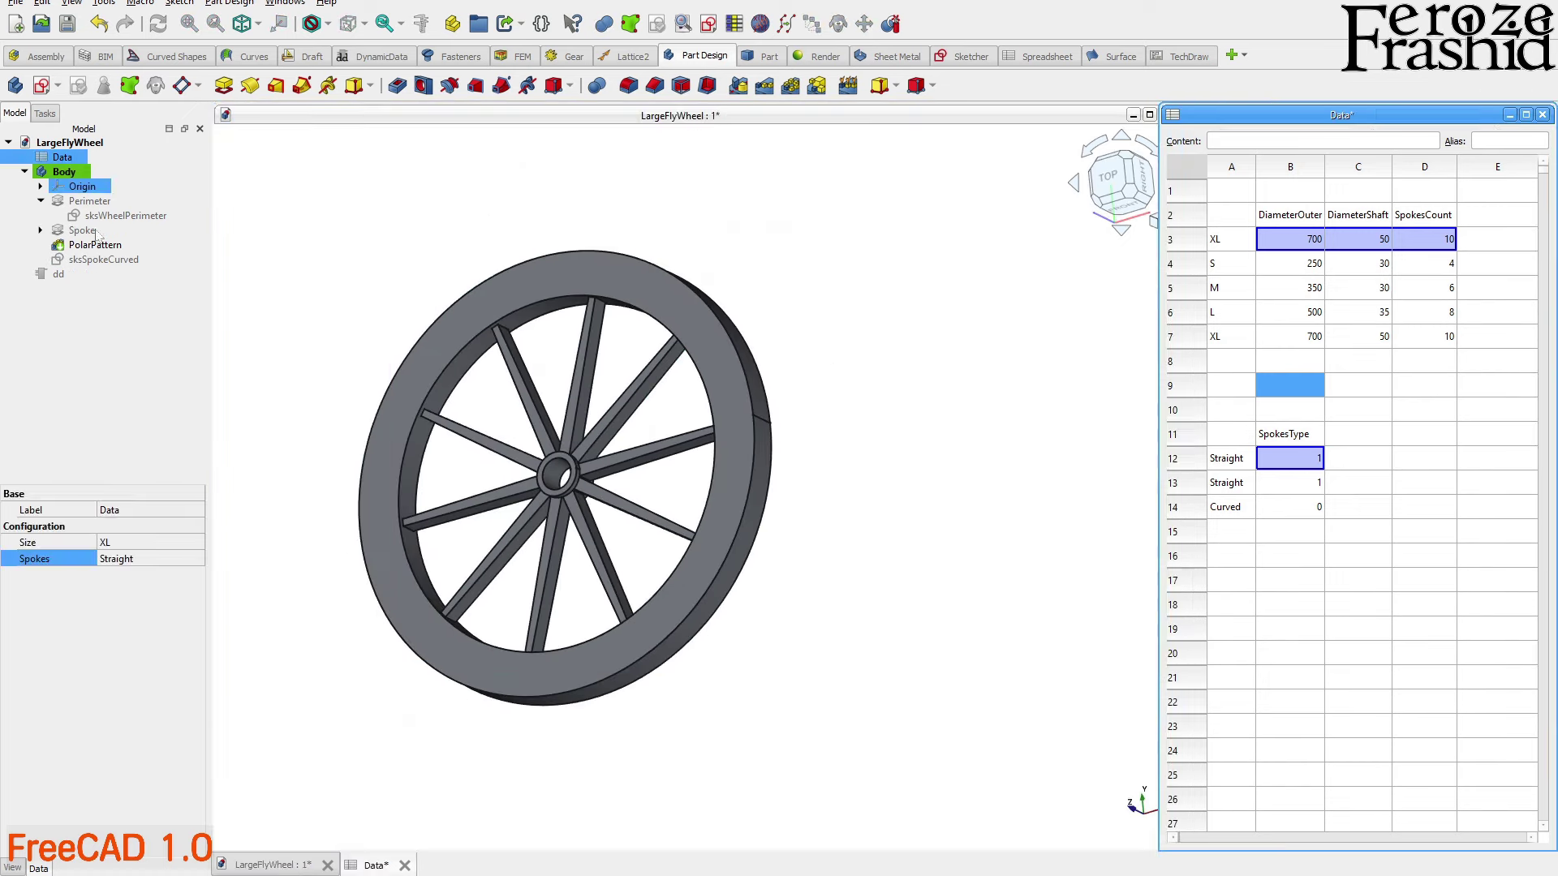
left_click(126, 560)
left_click(126, 559)
left_click(140, 578)
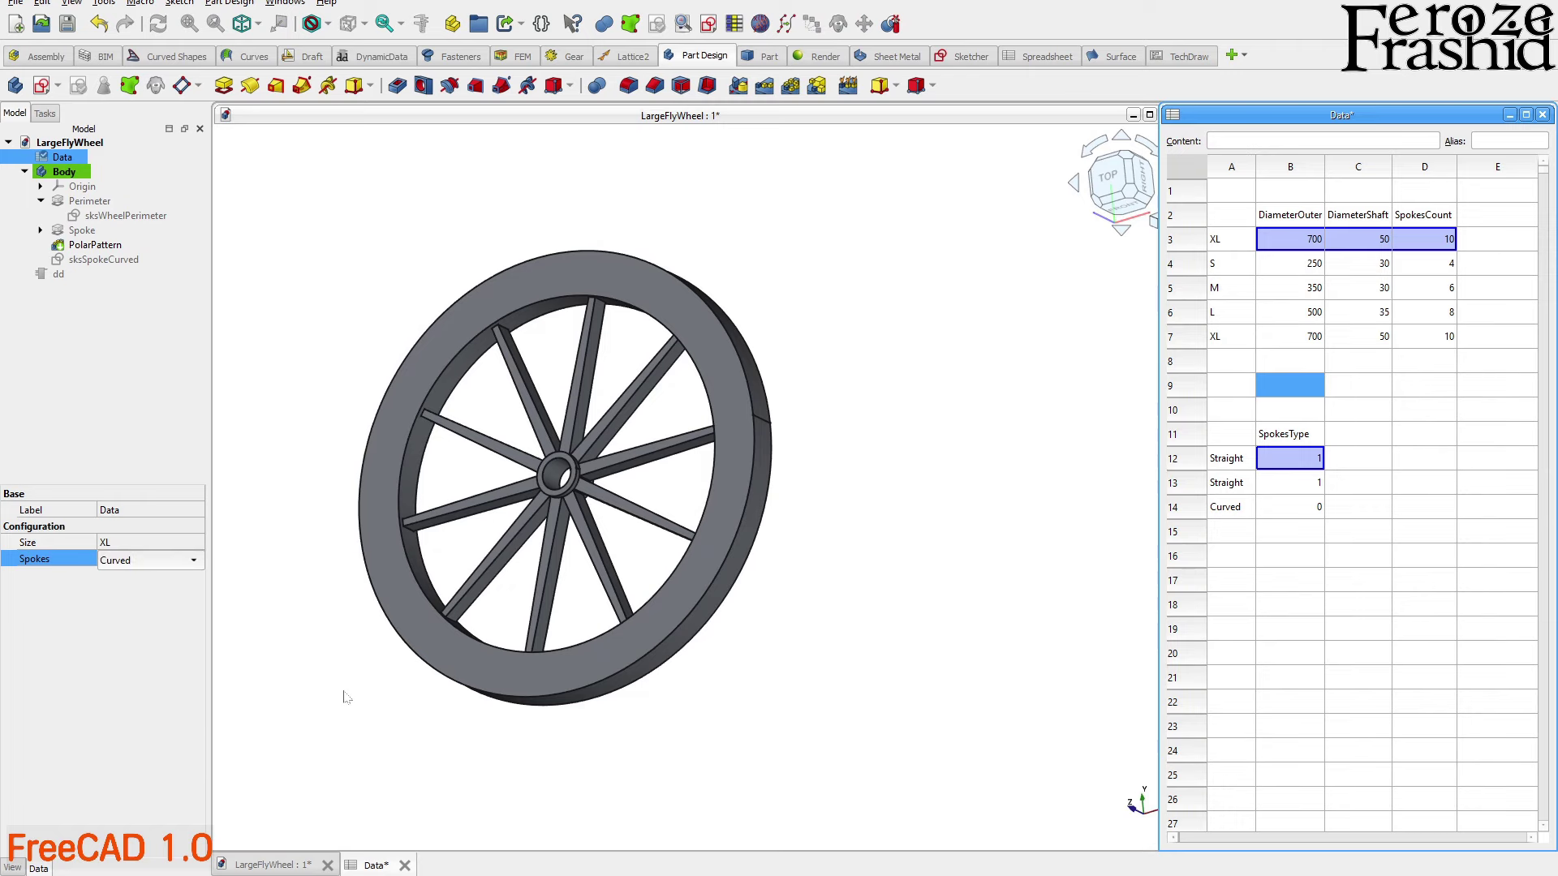
left_click(372, 704)
key("2")
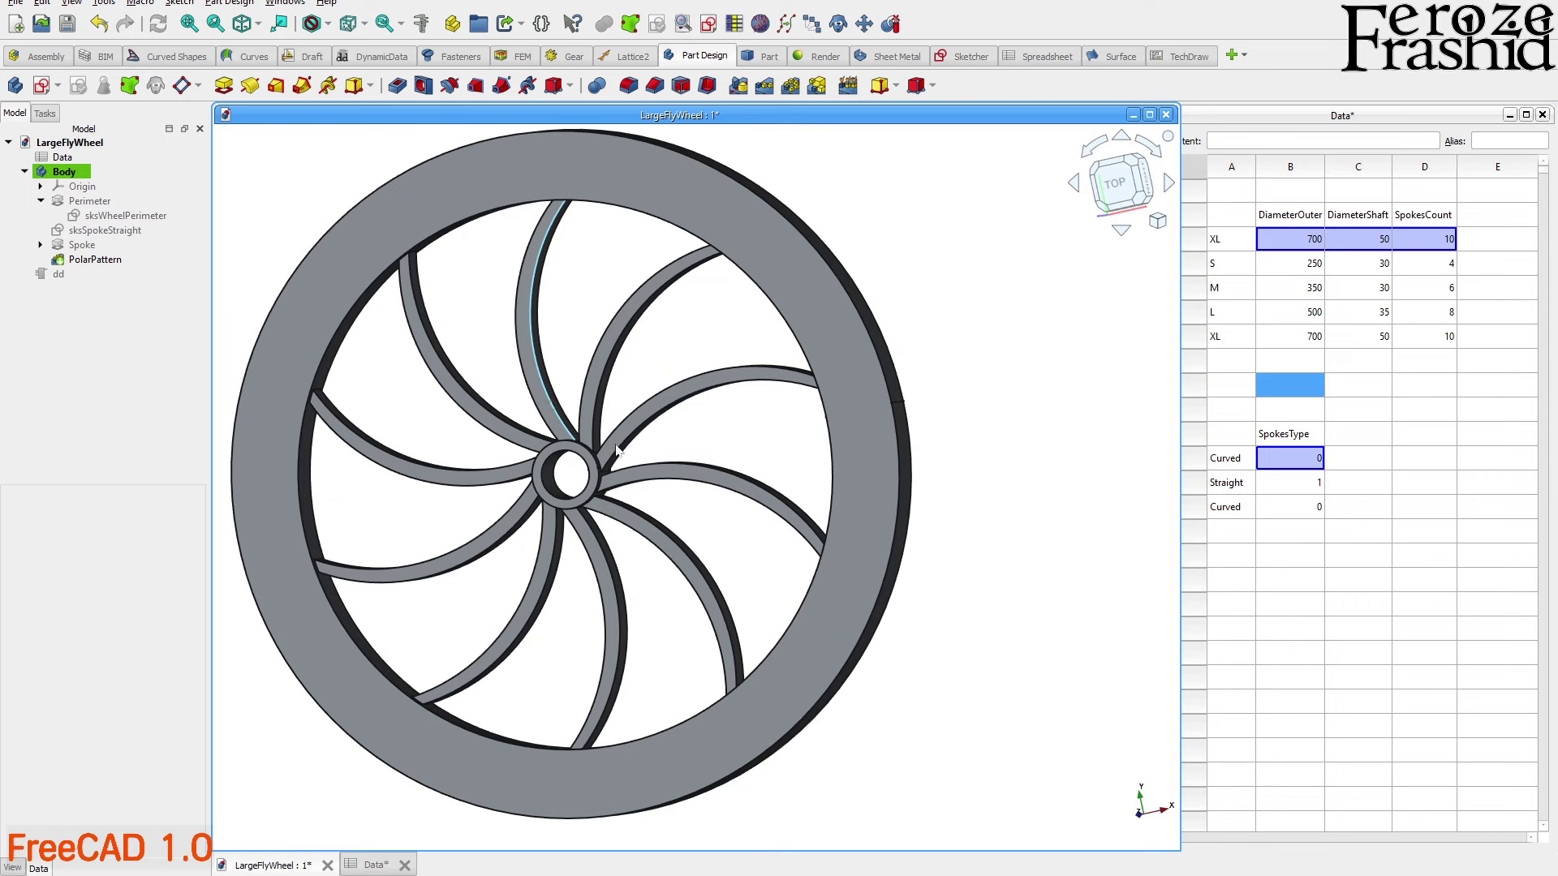
Set the Data spreadsheet's Spokes configuration to Straight again and inspect the straight spokes of the XL wheel
double_click(62, 157)
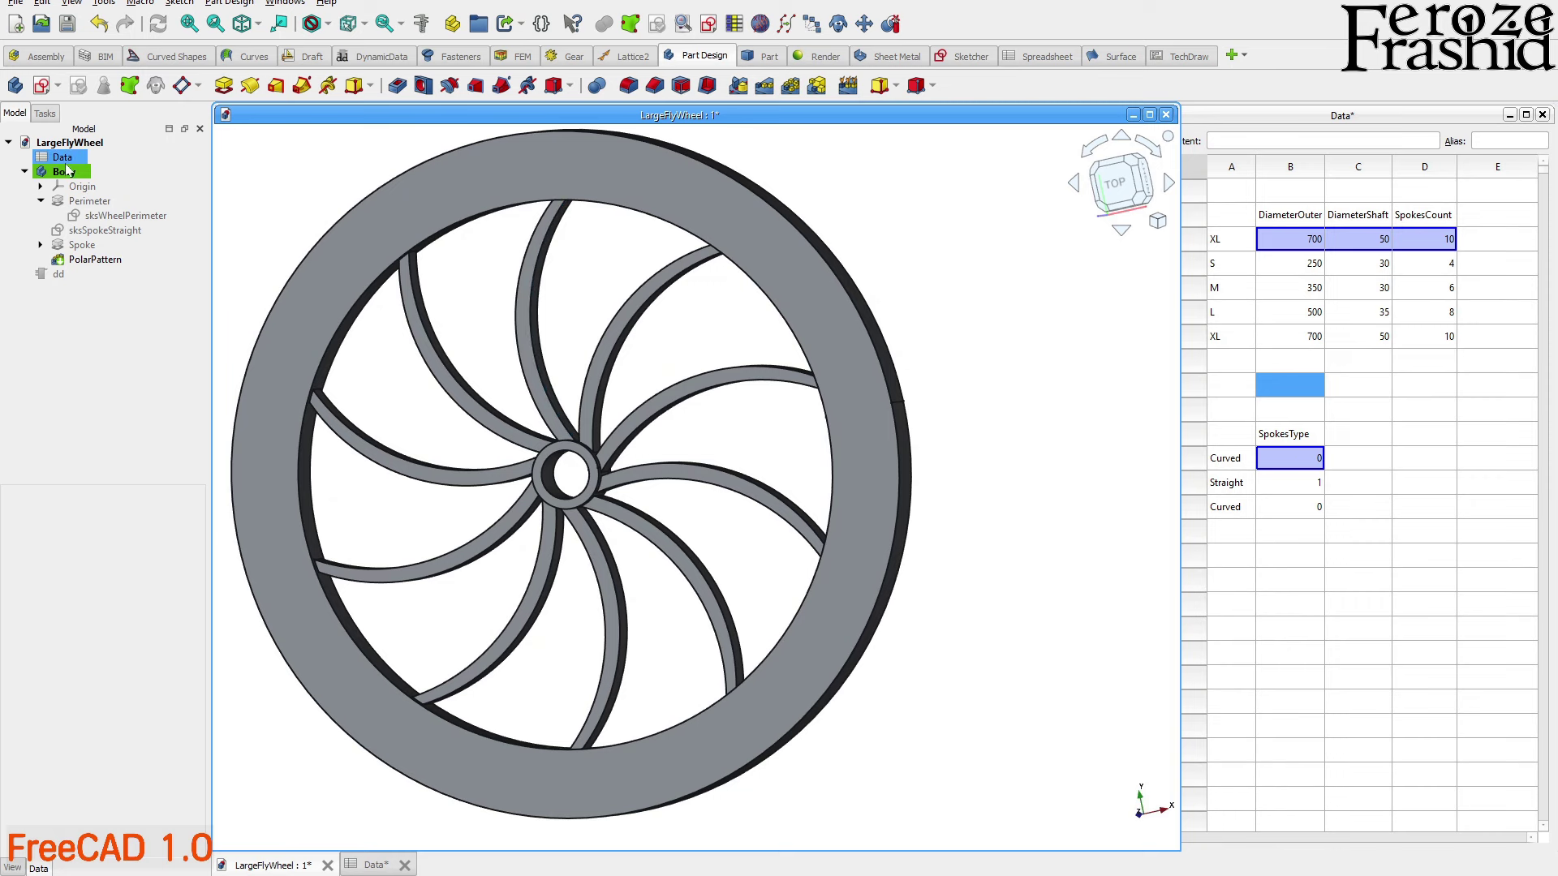
left_click(113, 562)
left_click(135, 542)
left_click_drag(284, 718, 539, 567)
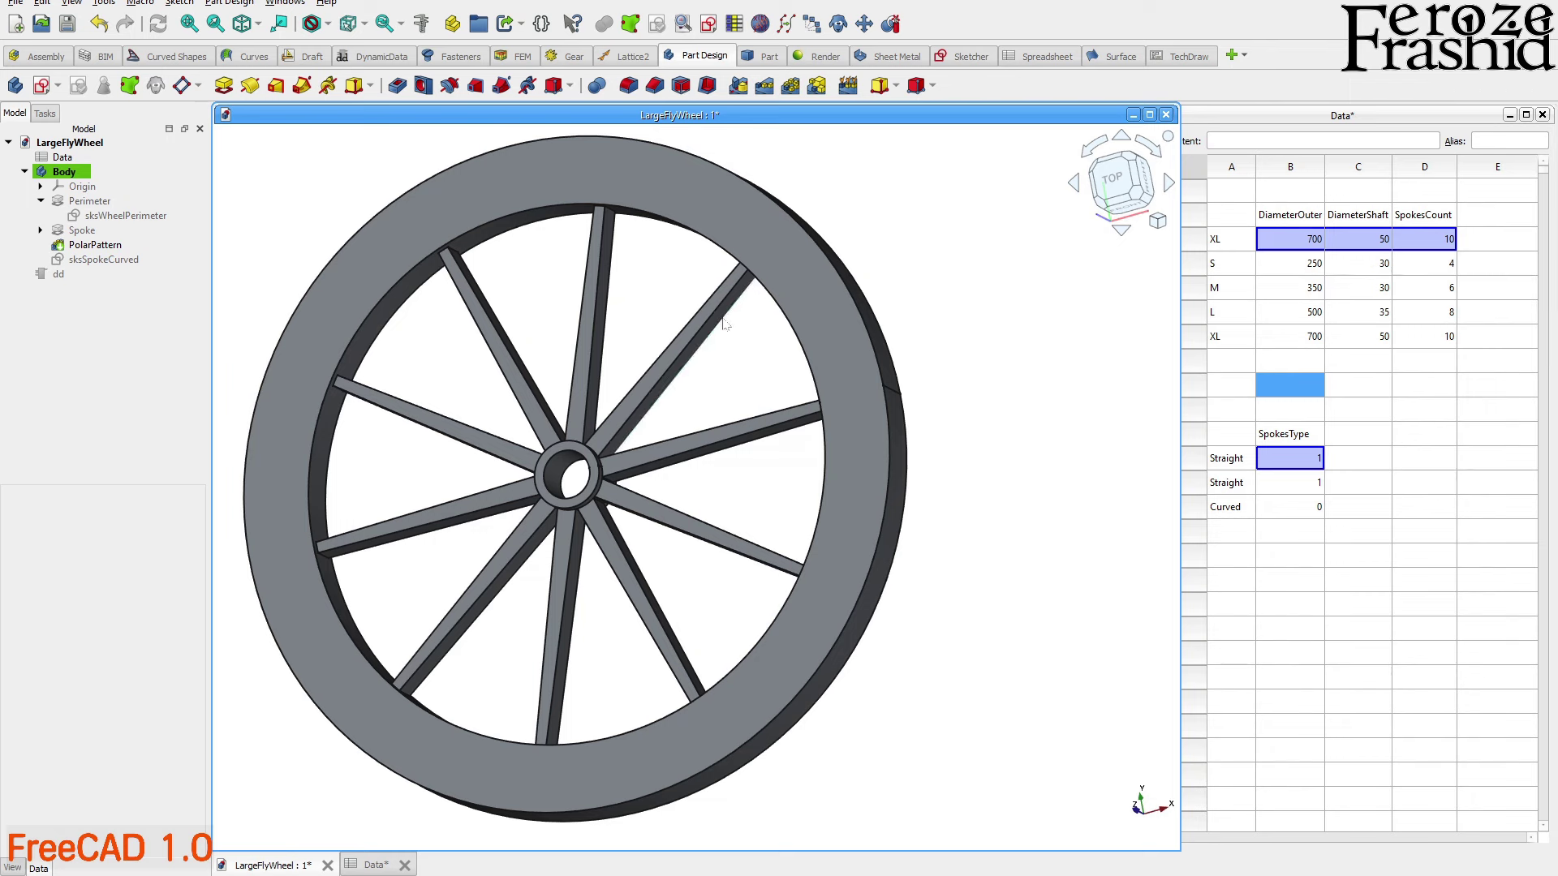
left_click(637, 382)
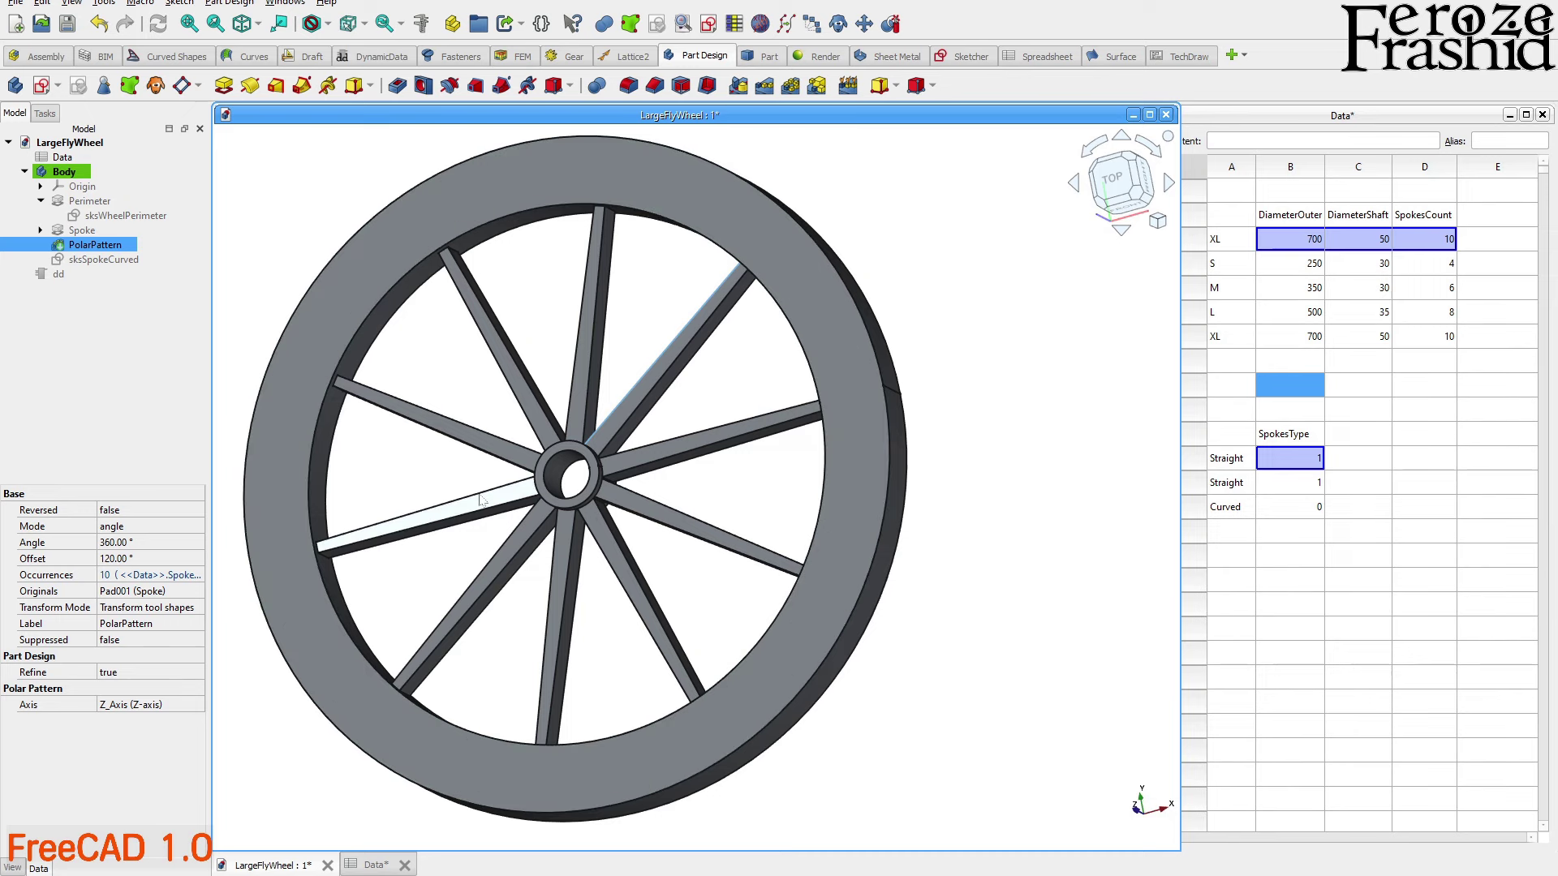
Set the Data spreadsheet's Size configuration to L and update the wheel
double_click(62, 158)
left_click(131, 545)
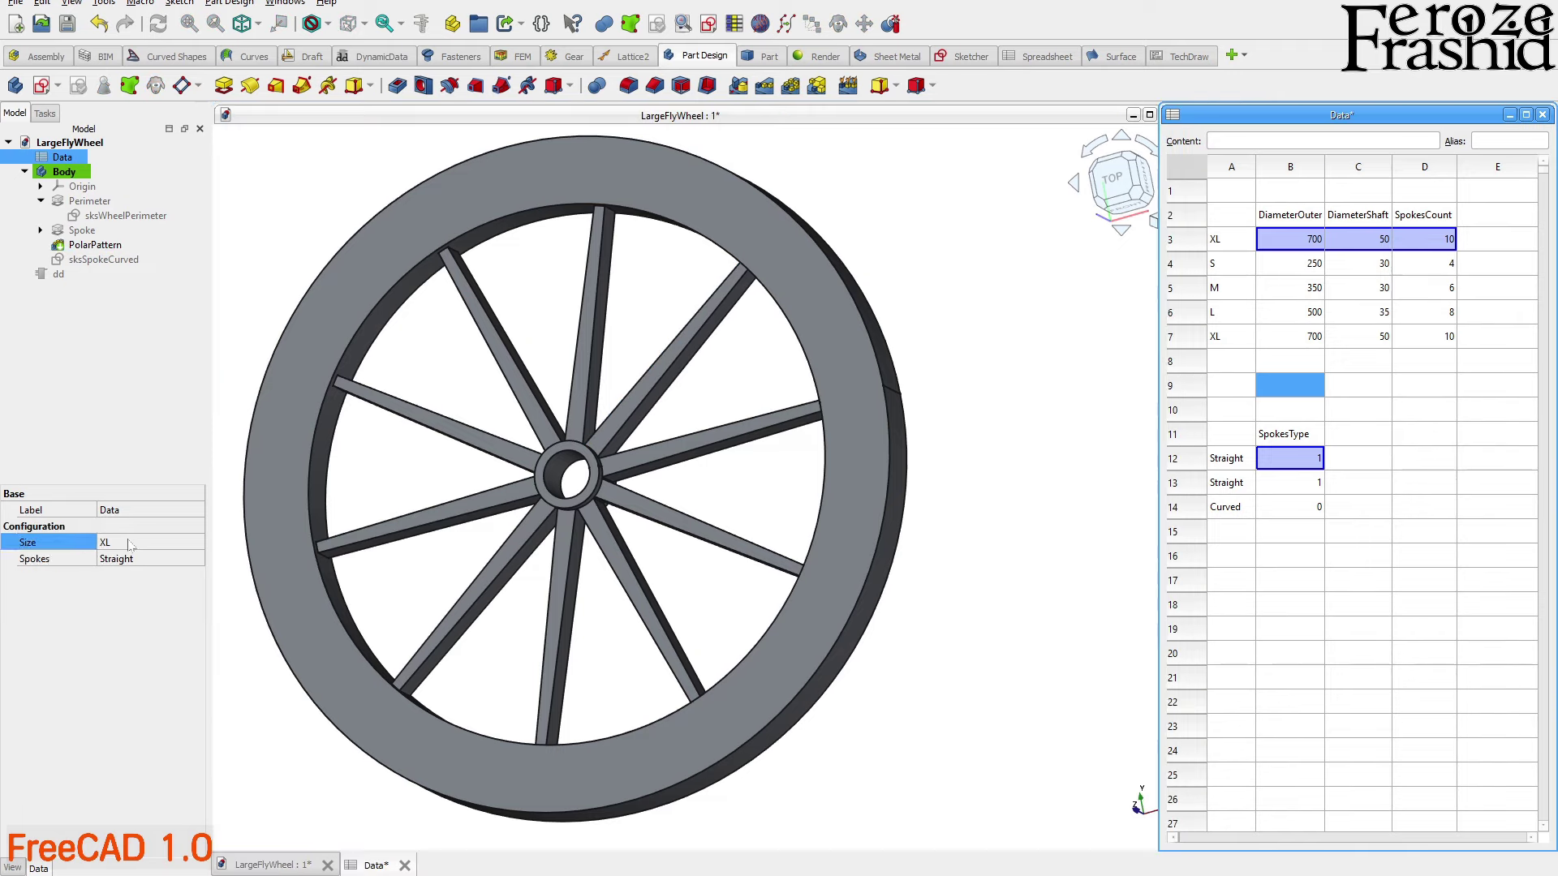
left_click(132, 544)
left_click(130, 525)
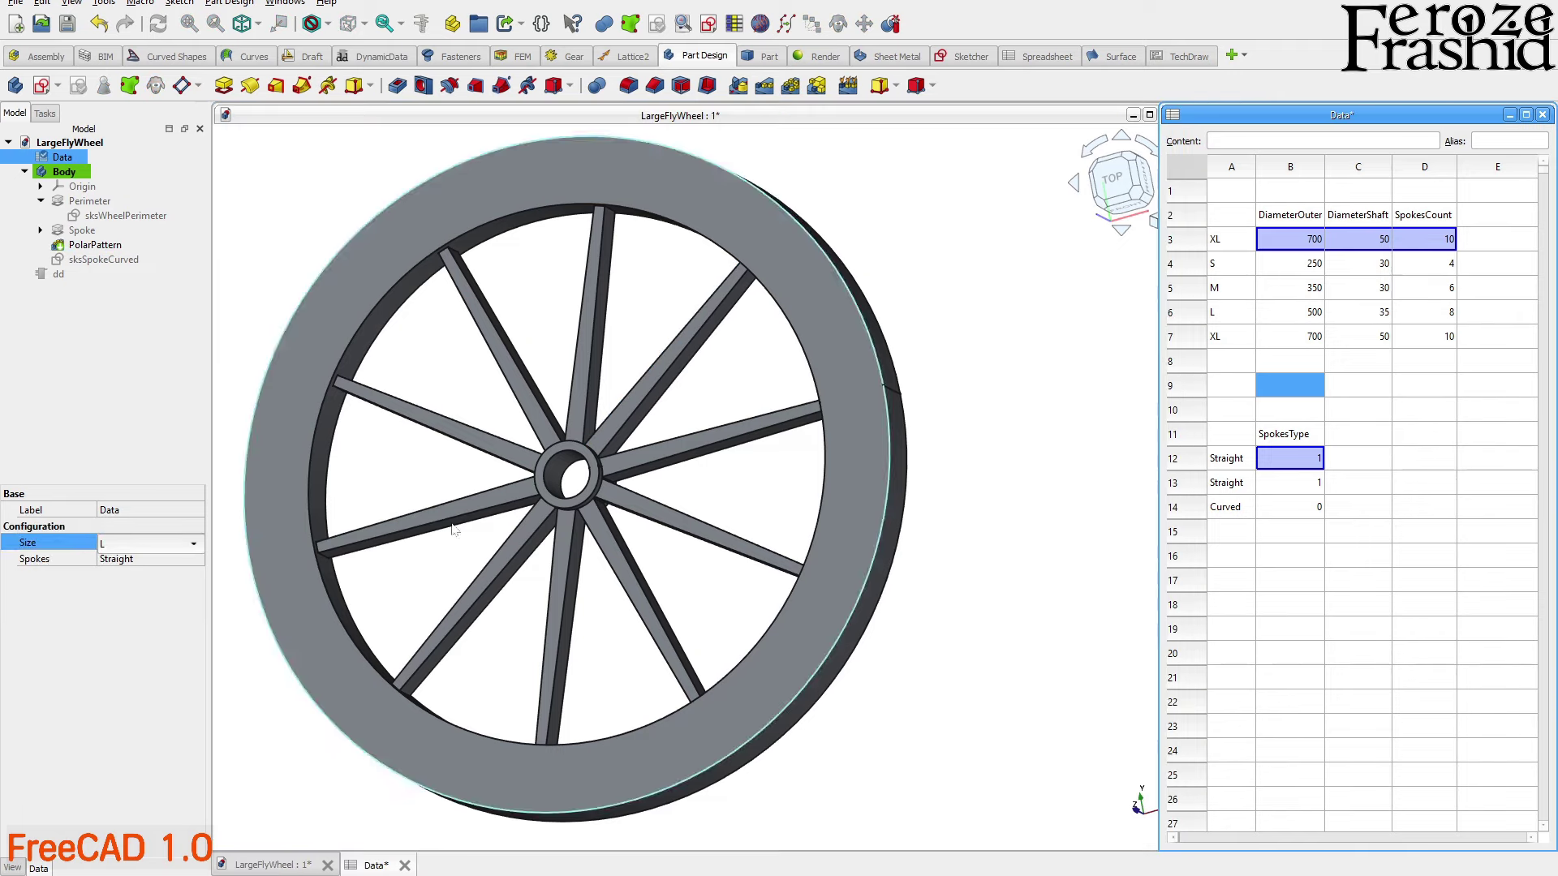
left_click(1044, 438)
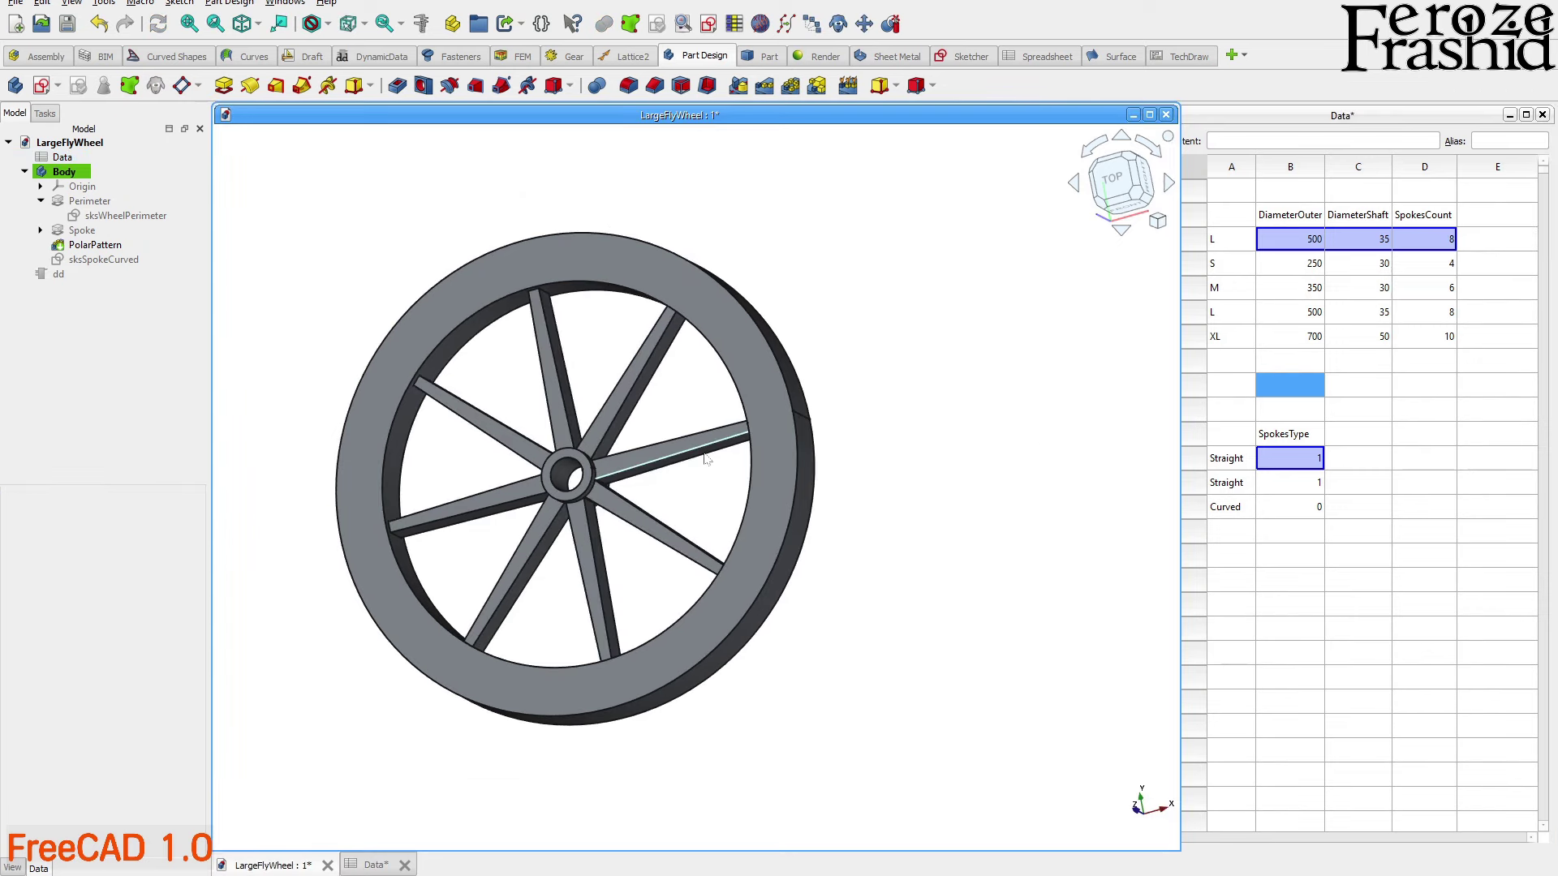
Set the Data spreadsheet's Size configuration to M and update the wheel
double_click(62, 157)
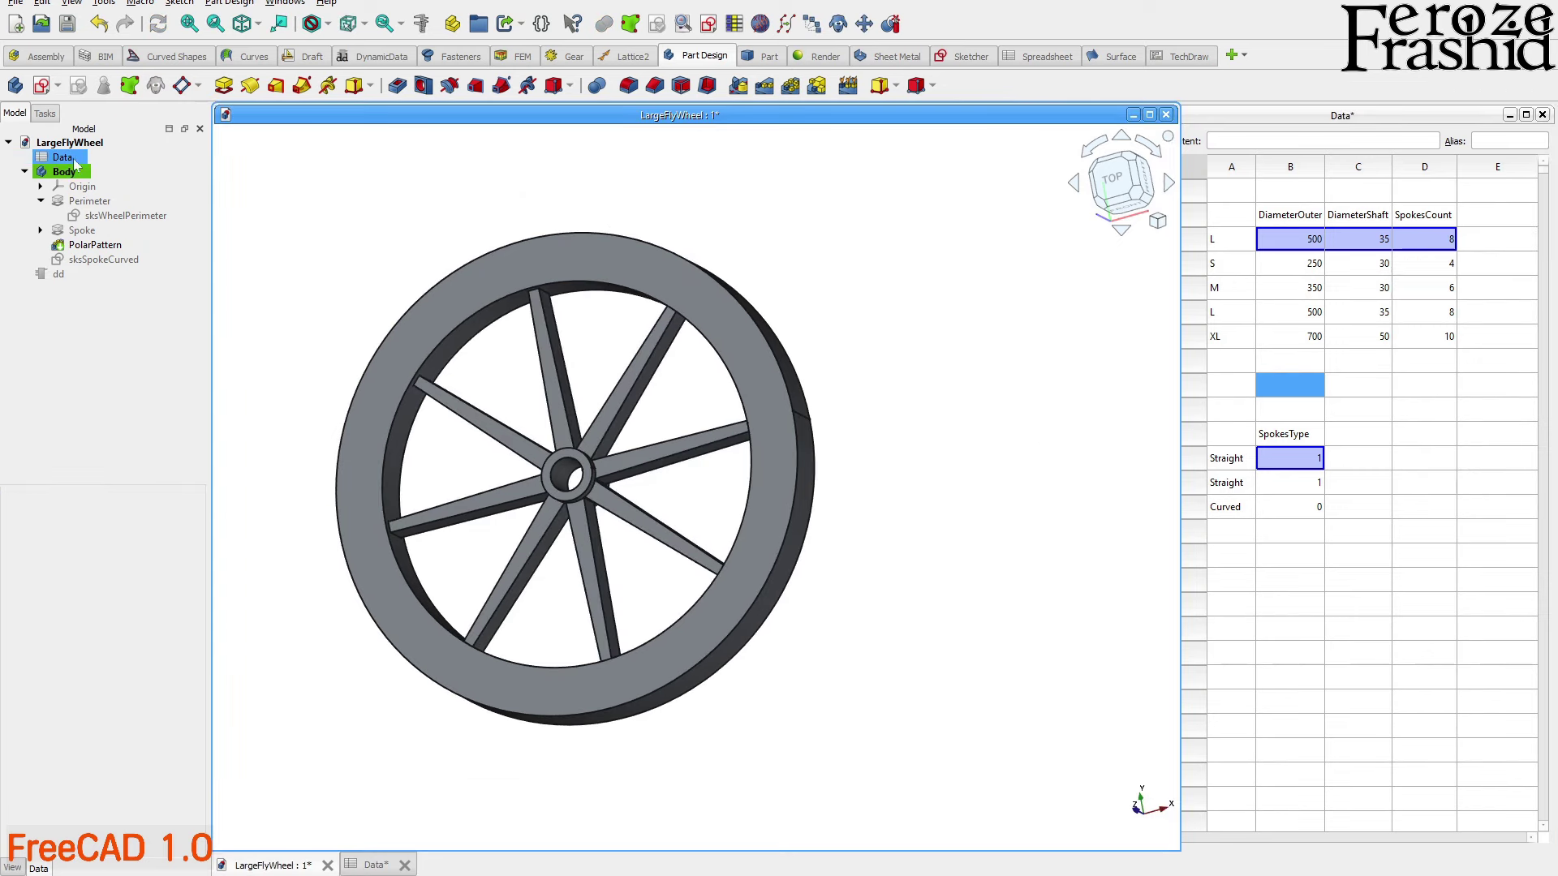
left_click(135, 541)
left_click(136, 542)
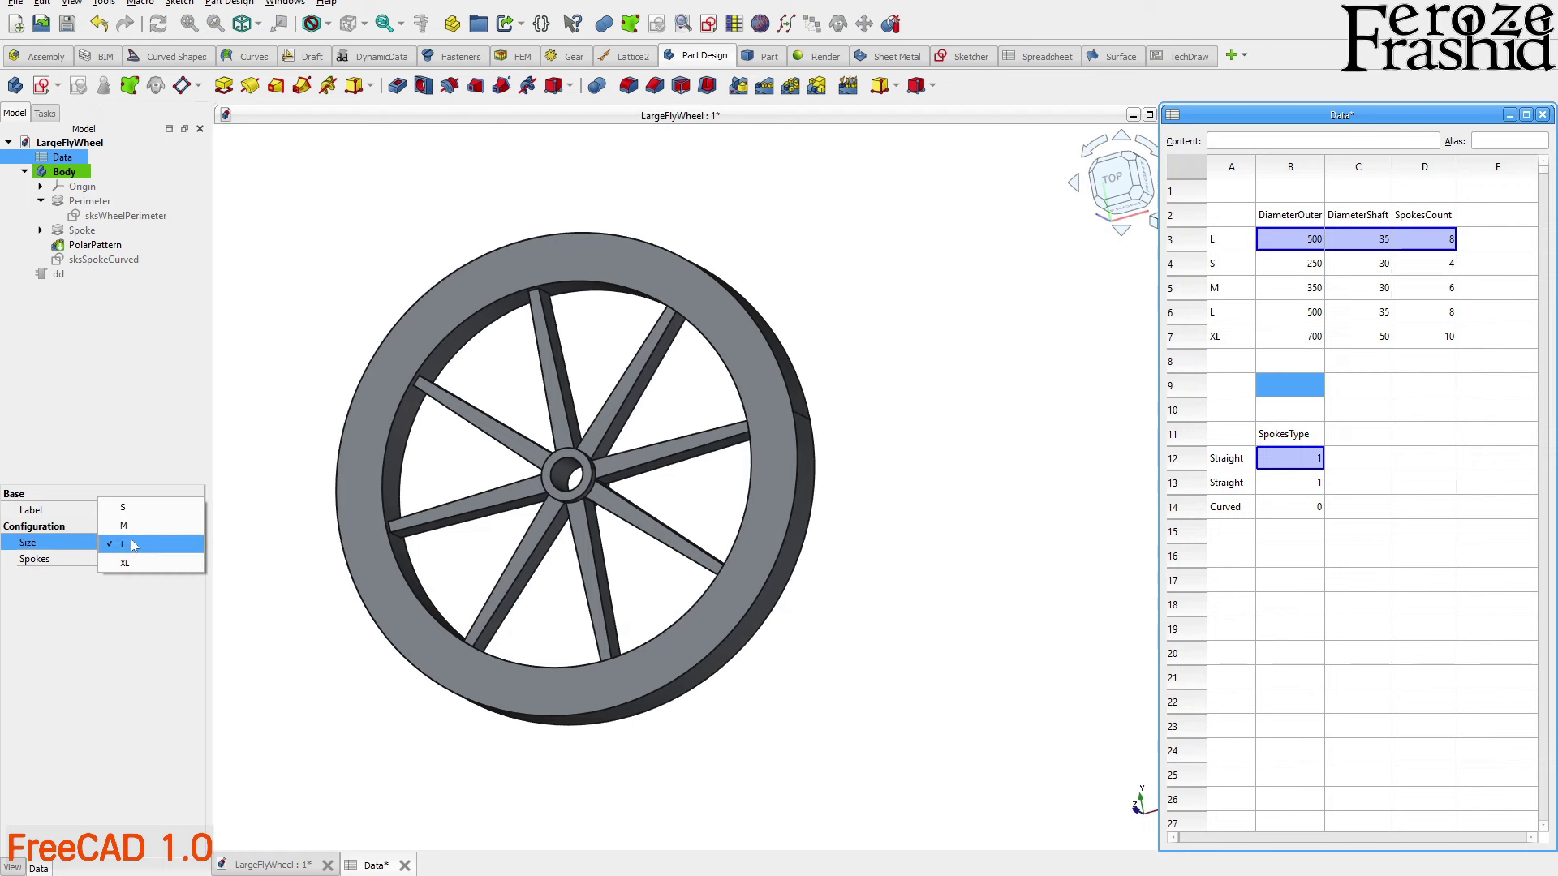
left_click(137, 534)
left_click(270, 580)
left_click(169, 278)
Set the Spokes configuration to Curved for the M wheel and inspect the result from an angle
double_click(62, 156)
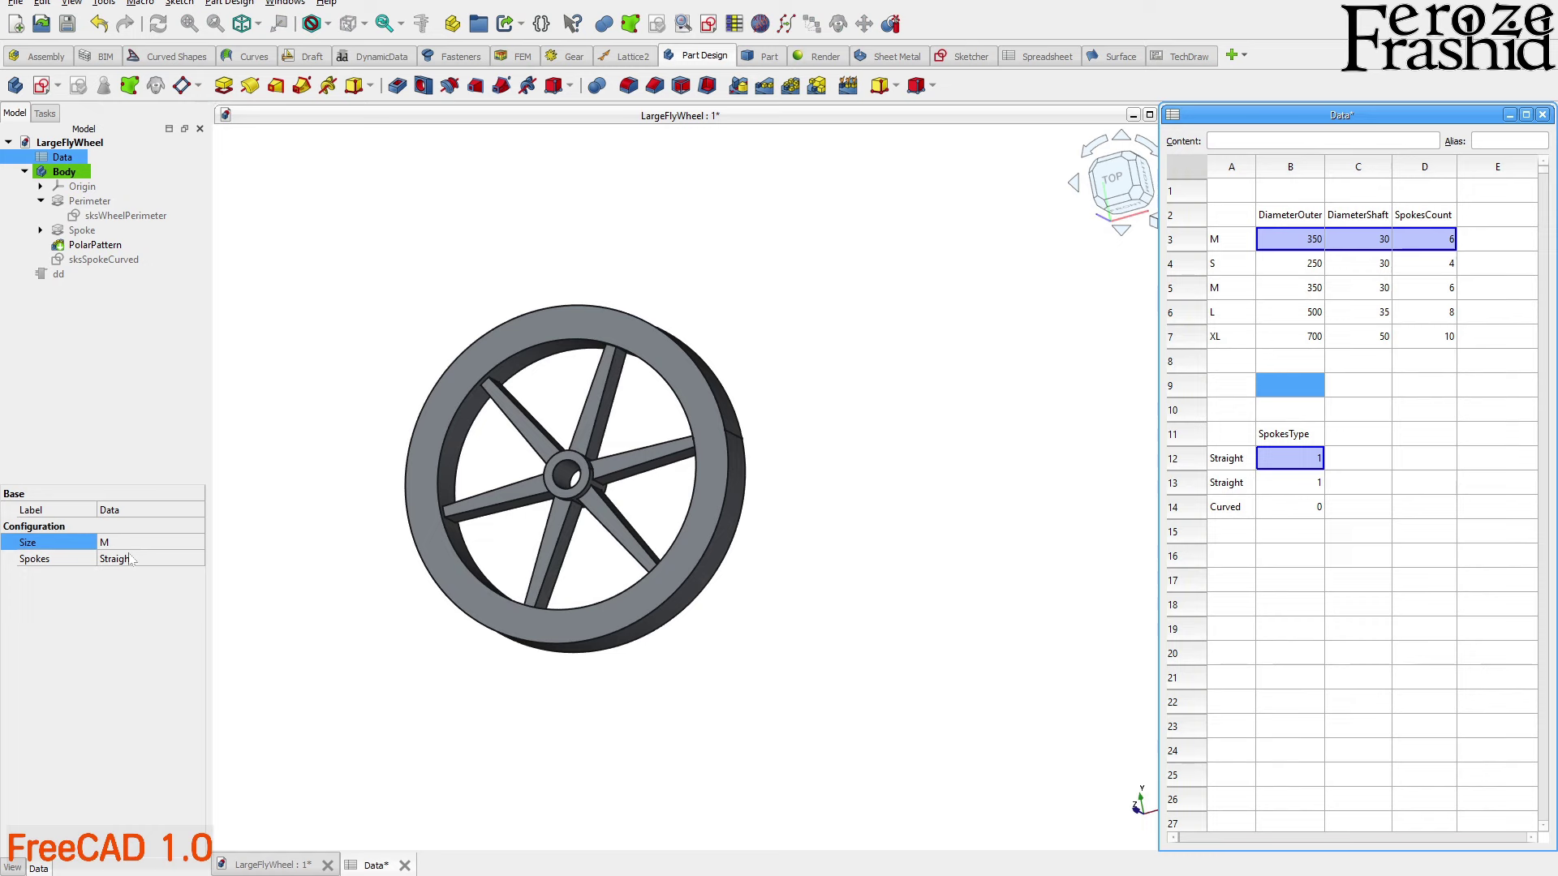
left_click(129, 560)
left_click(130, 560)
left_click(118, 578)
left_click(345, 638)
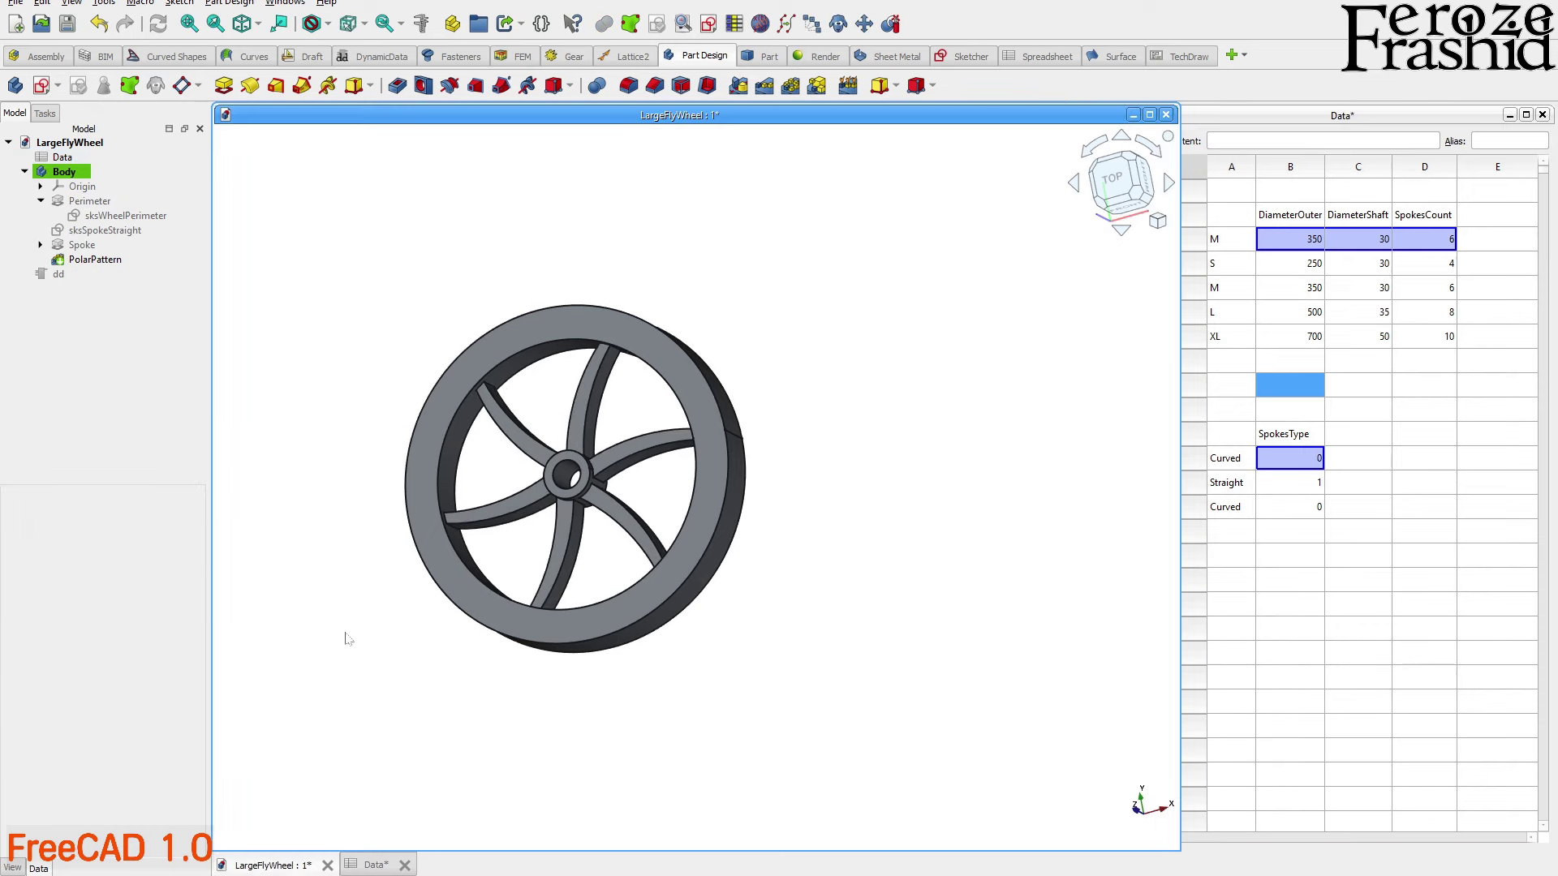
middle_click_drag(562, 565, 645, 492)
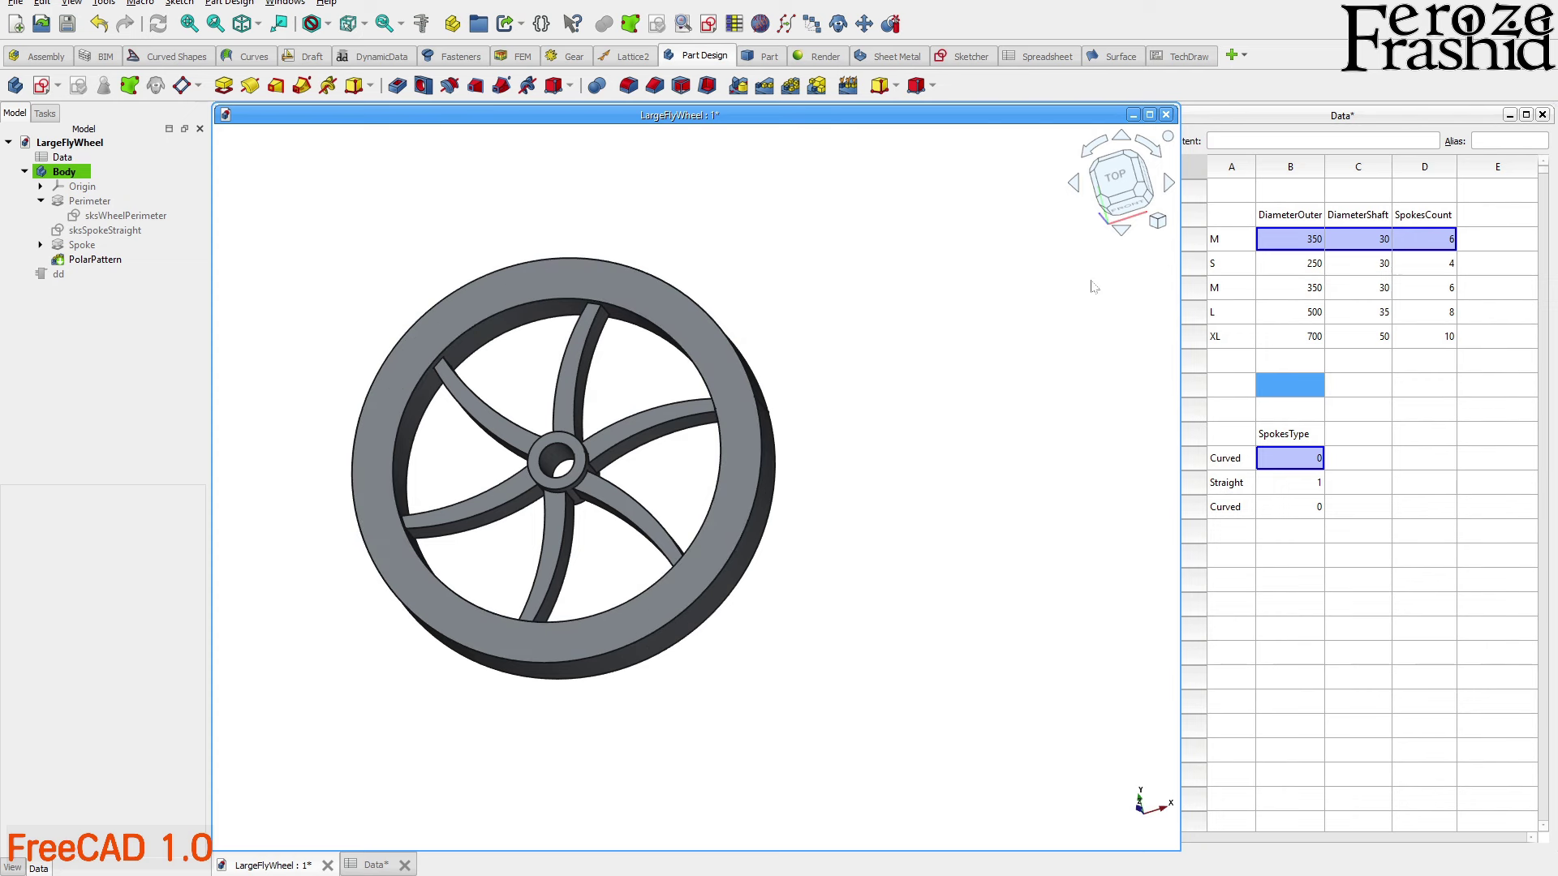
Review the size rows and the Straight and Curved rows in the Data spreadsheet's two configuration tables
left_click(1222, 291)
left_click(1225, 309)
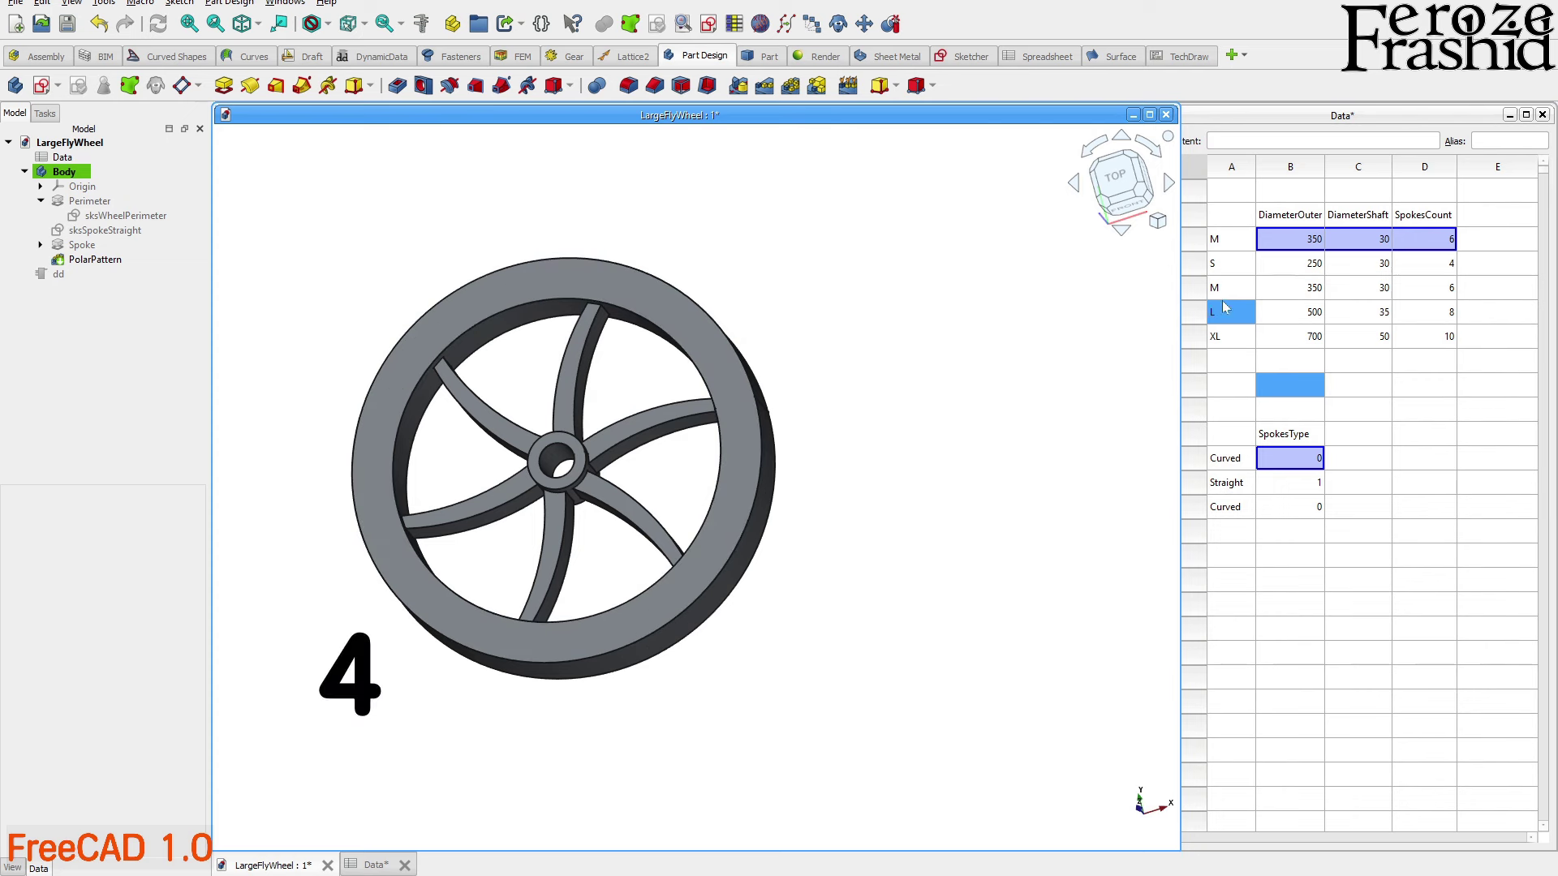
left_click(1225, 409)
left_click(1225, 482)
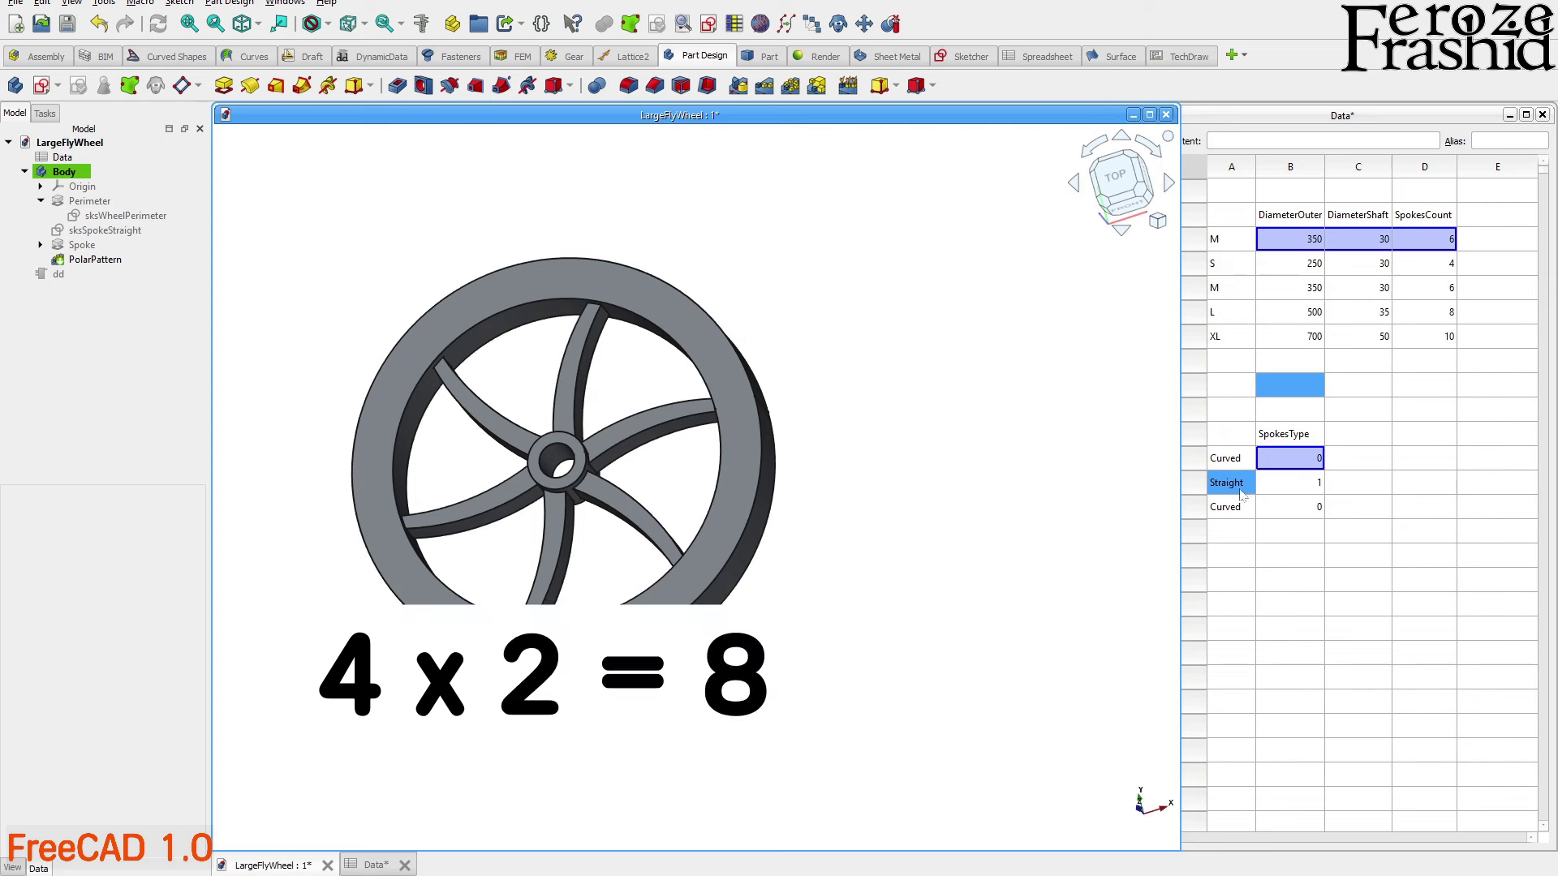
left_click(1224, 506)
left_click(698, 464)
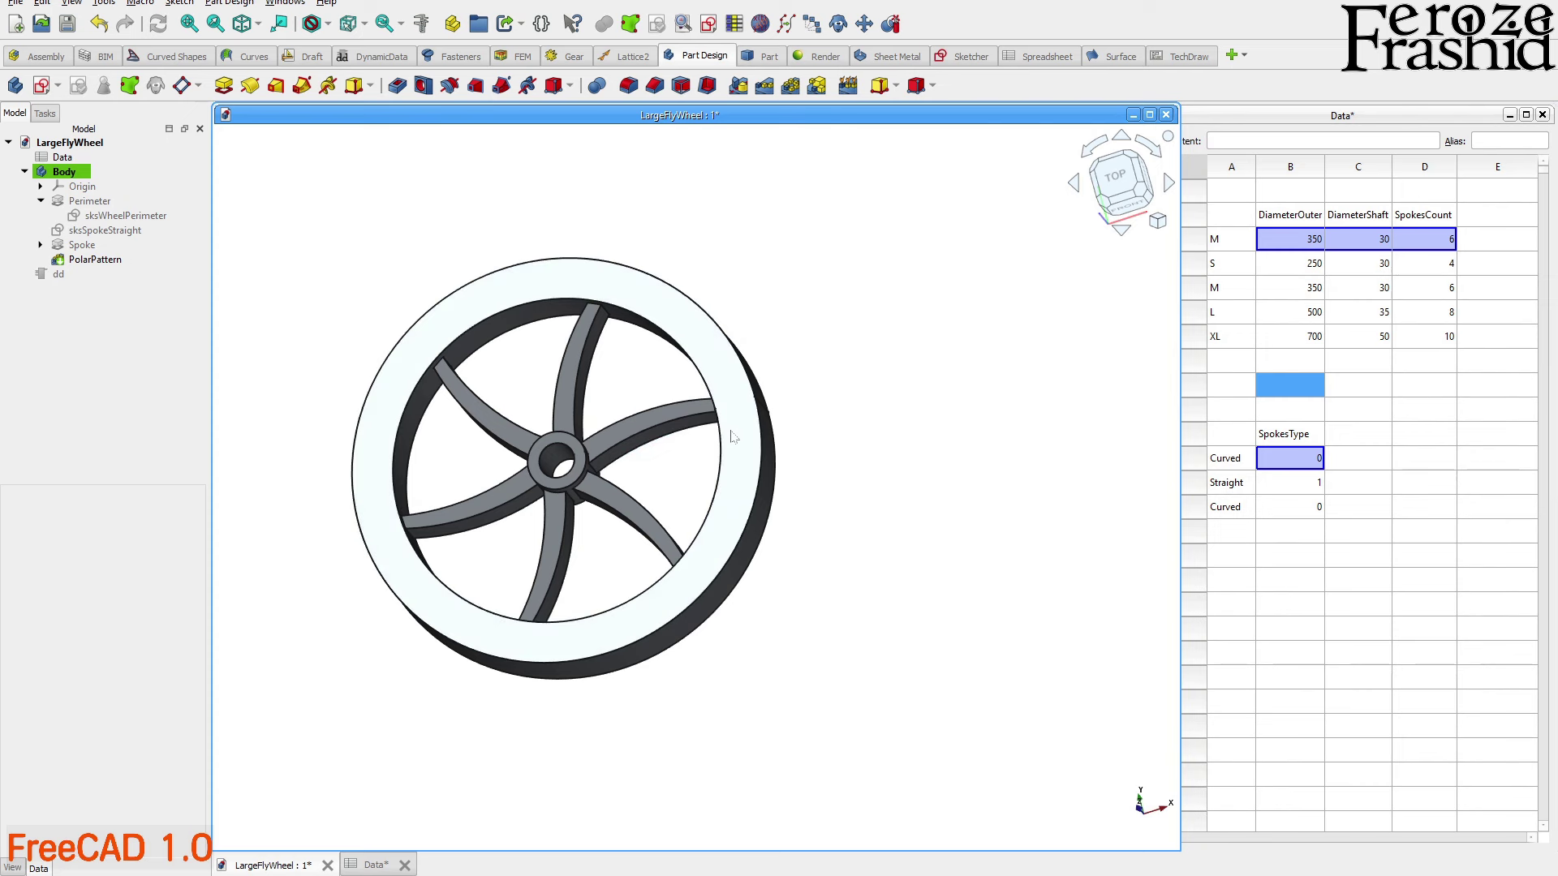
left_click(1214, 270)
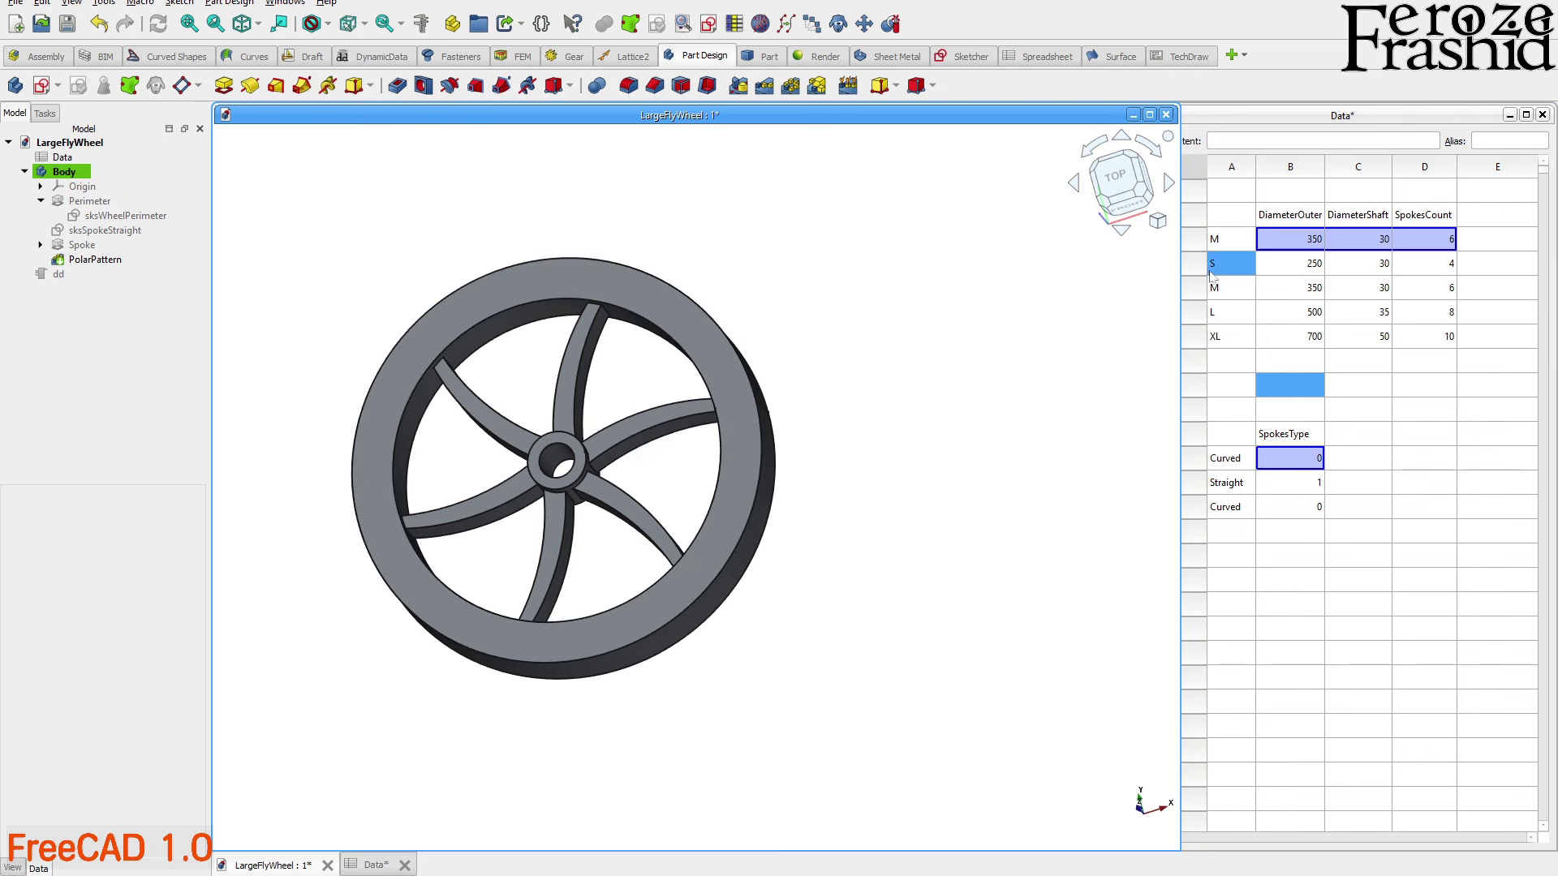
left_click(1286, 465)
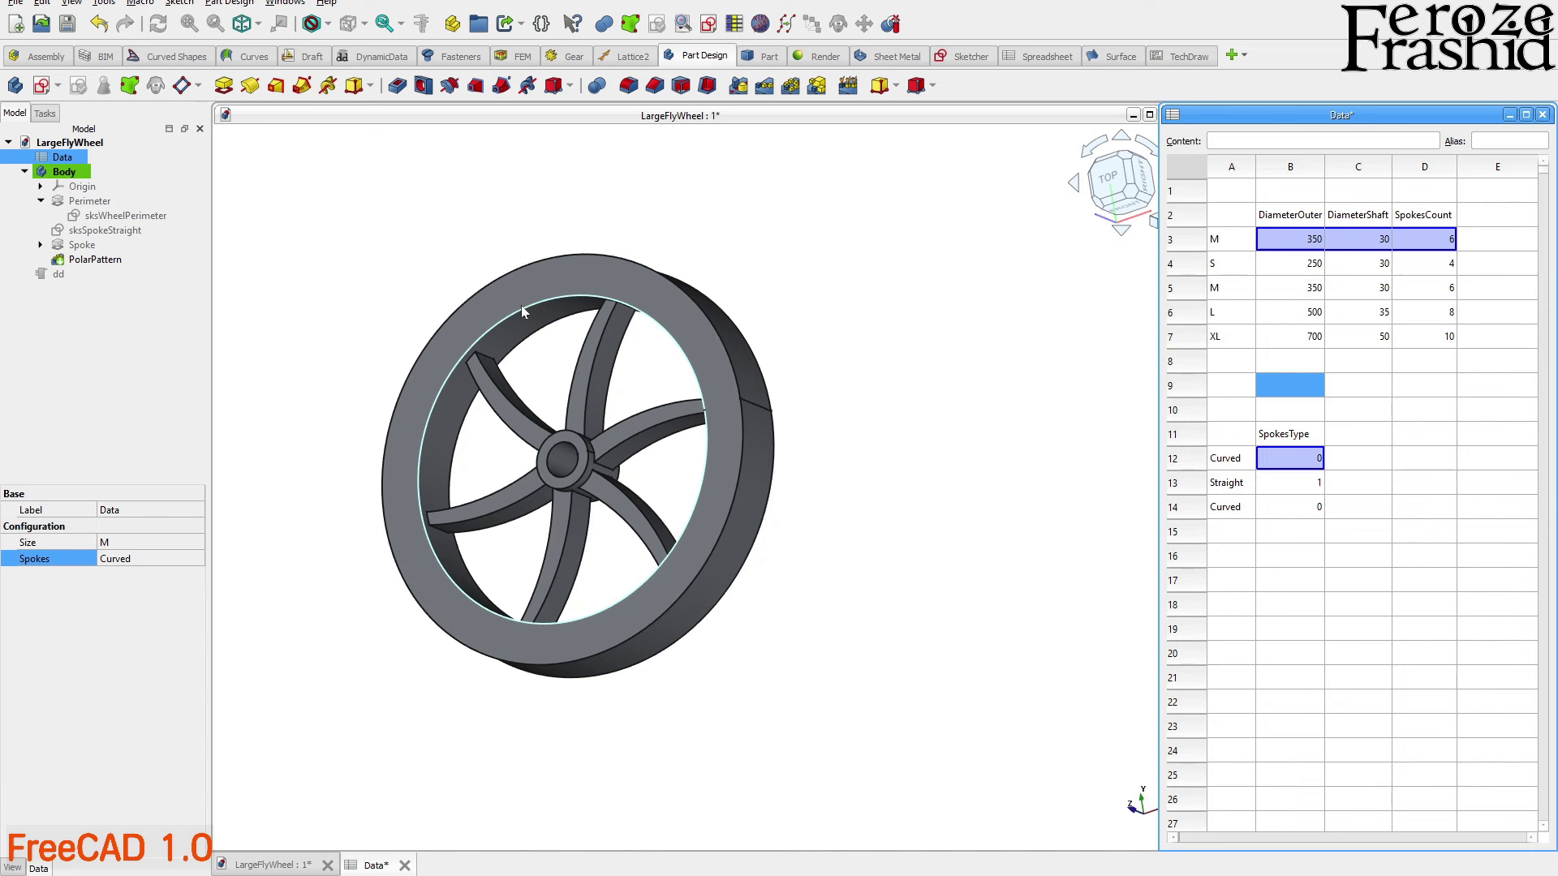
Set the Data spreadsheet's Size configuration to S and its Spokes configuration to Straight
left_click(132, 542)
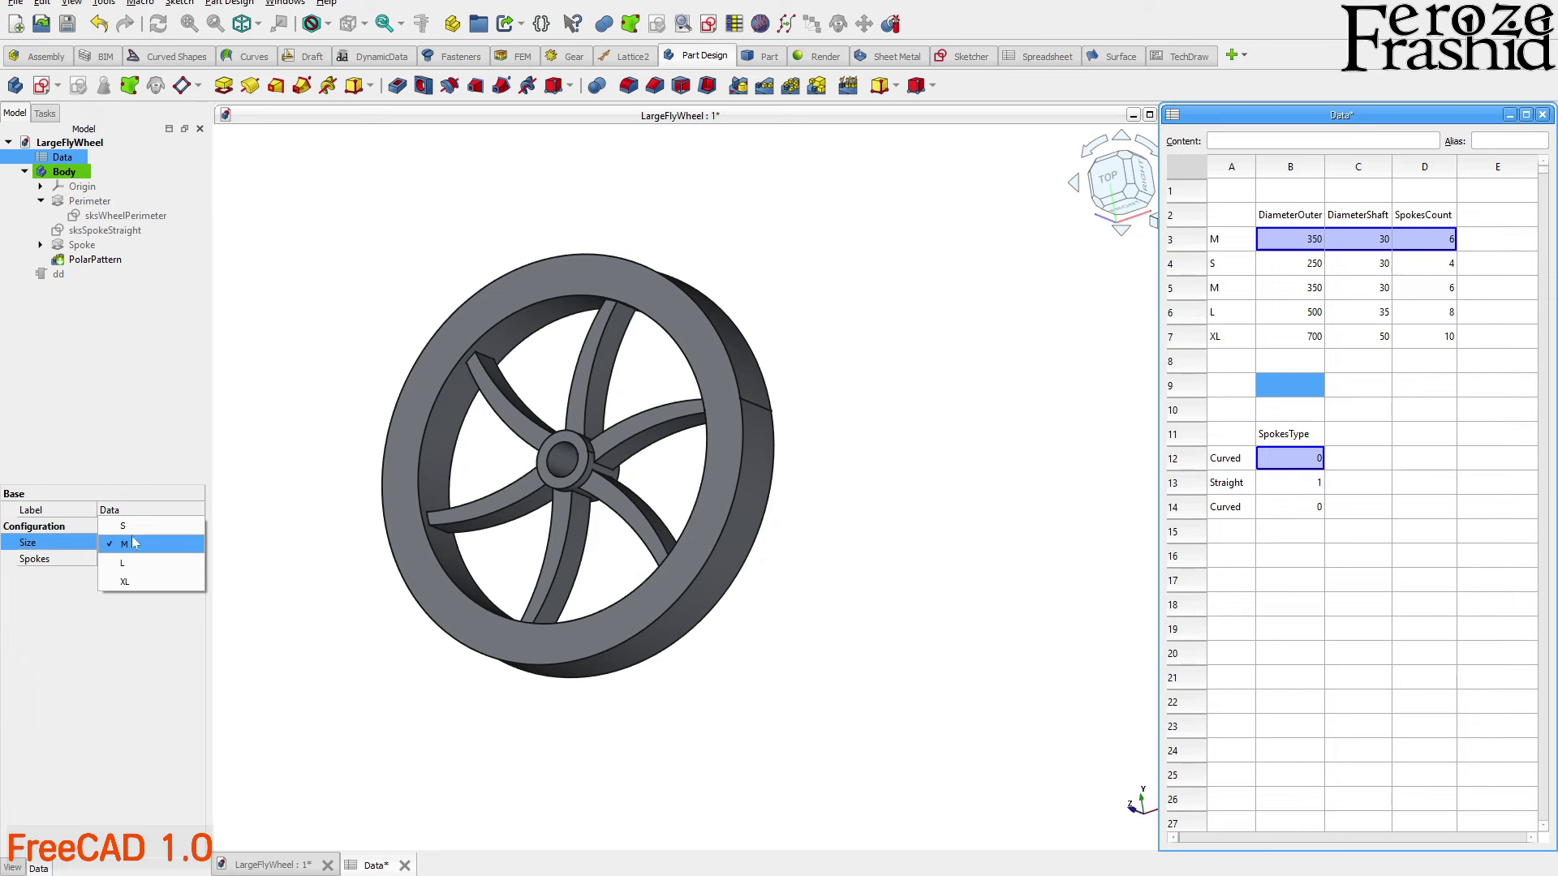
left_click(123, 526)
left_click(288, 493)
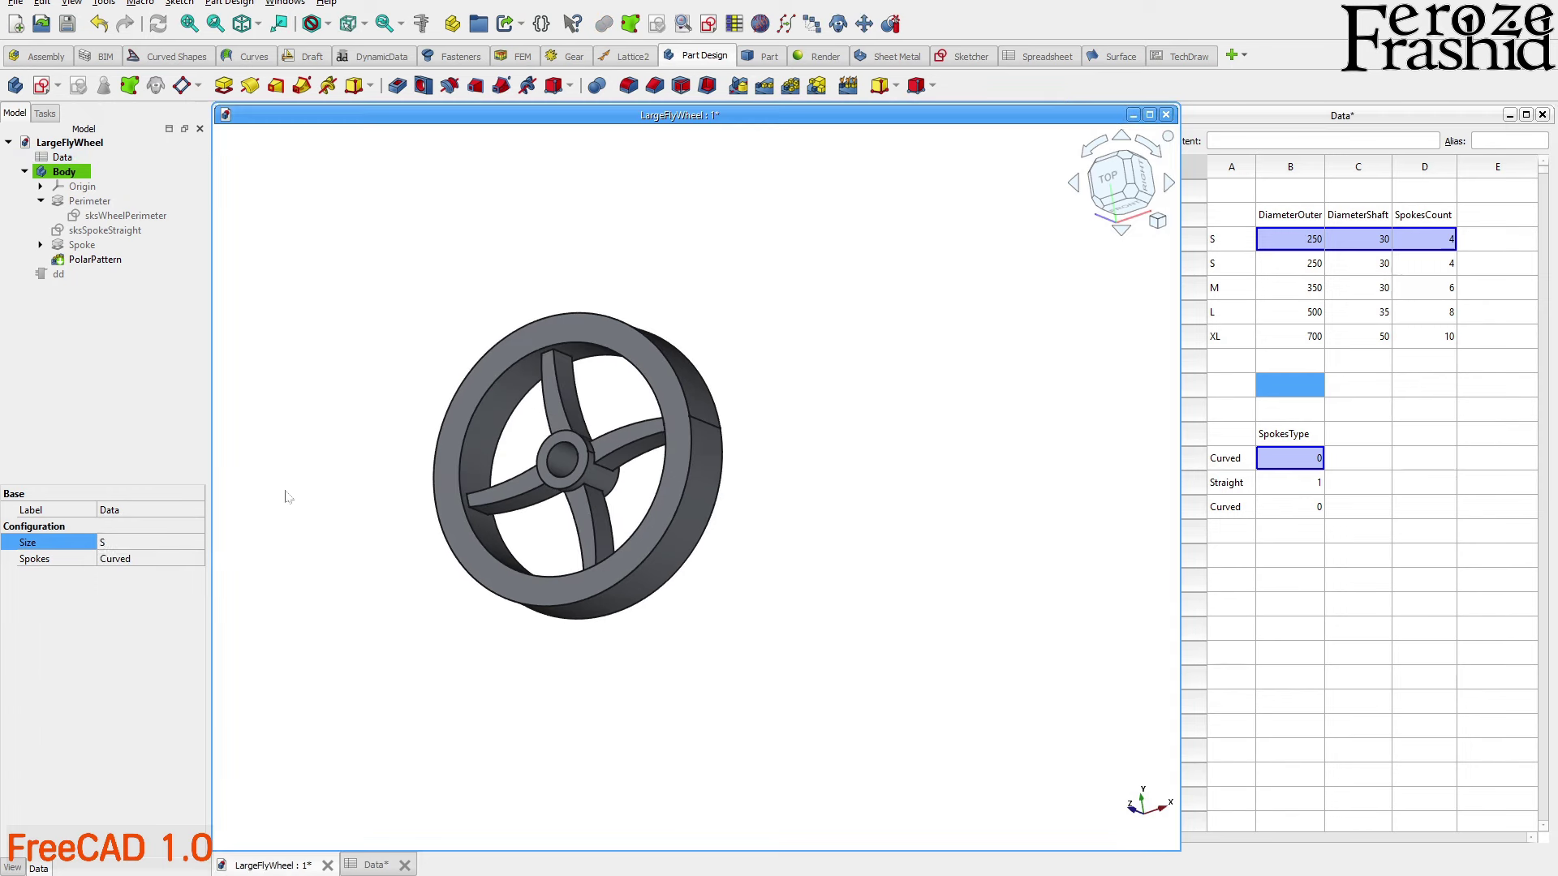
left_click(62, 156)
left_click(130, 558)
left_click(133, 542)
left_click(244, 556)
Export the Body as an STL mesh named LargeFlyWheel-S-Straight in the Large Fly Wheel folder
left_click(65, 171)
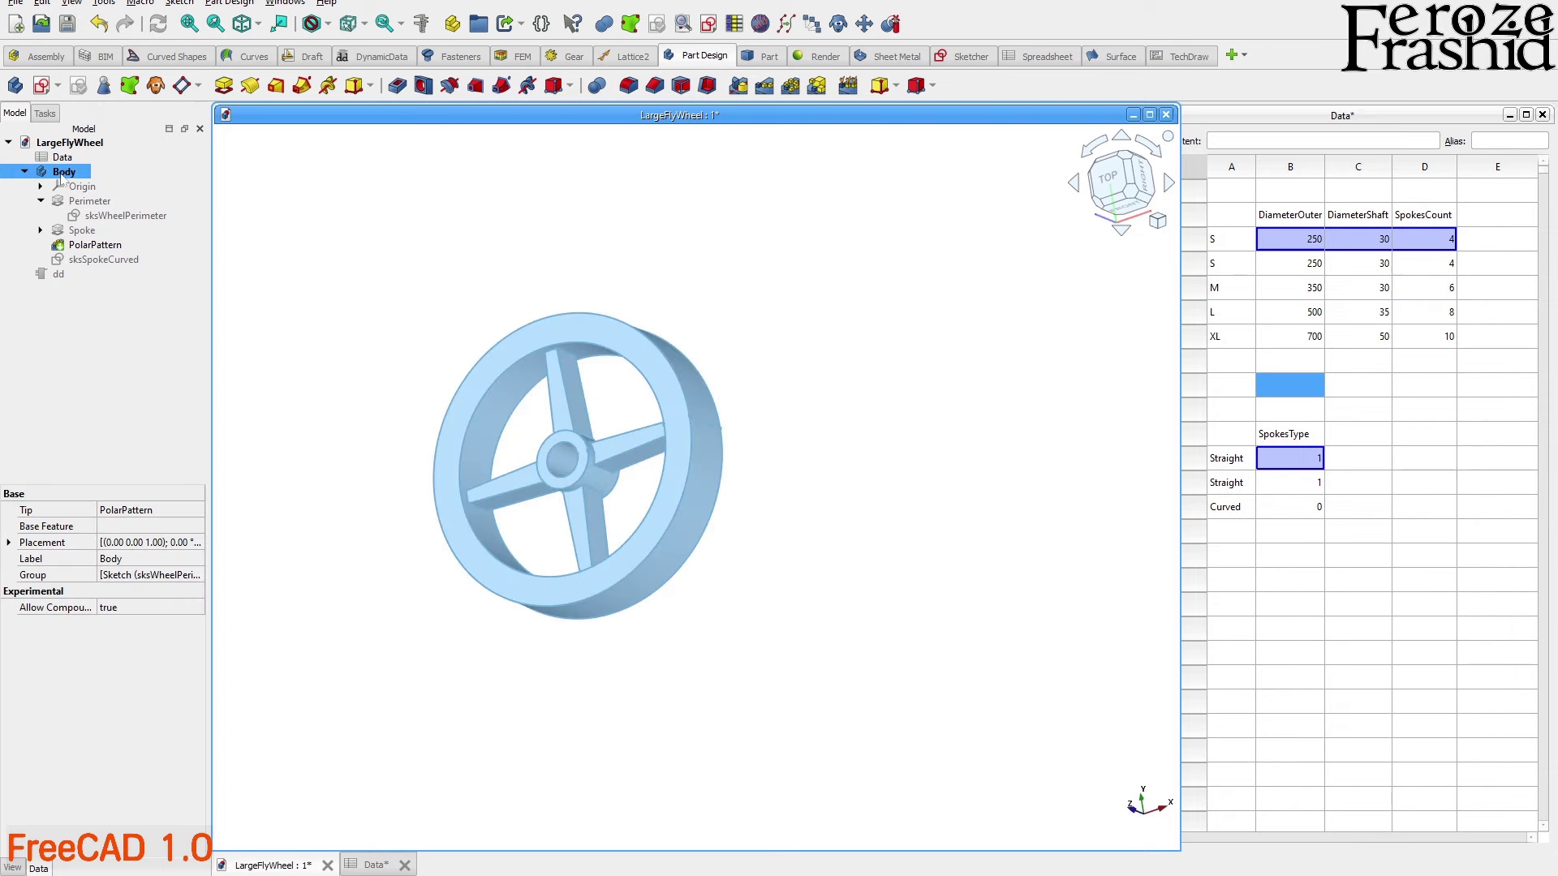
key("ctrl+e")
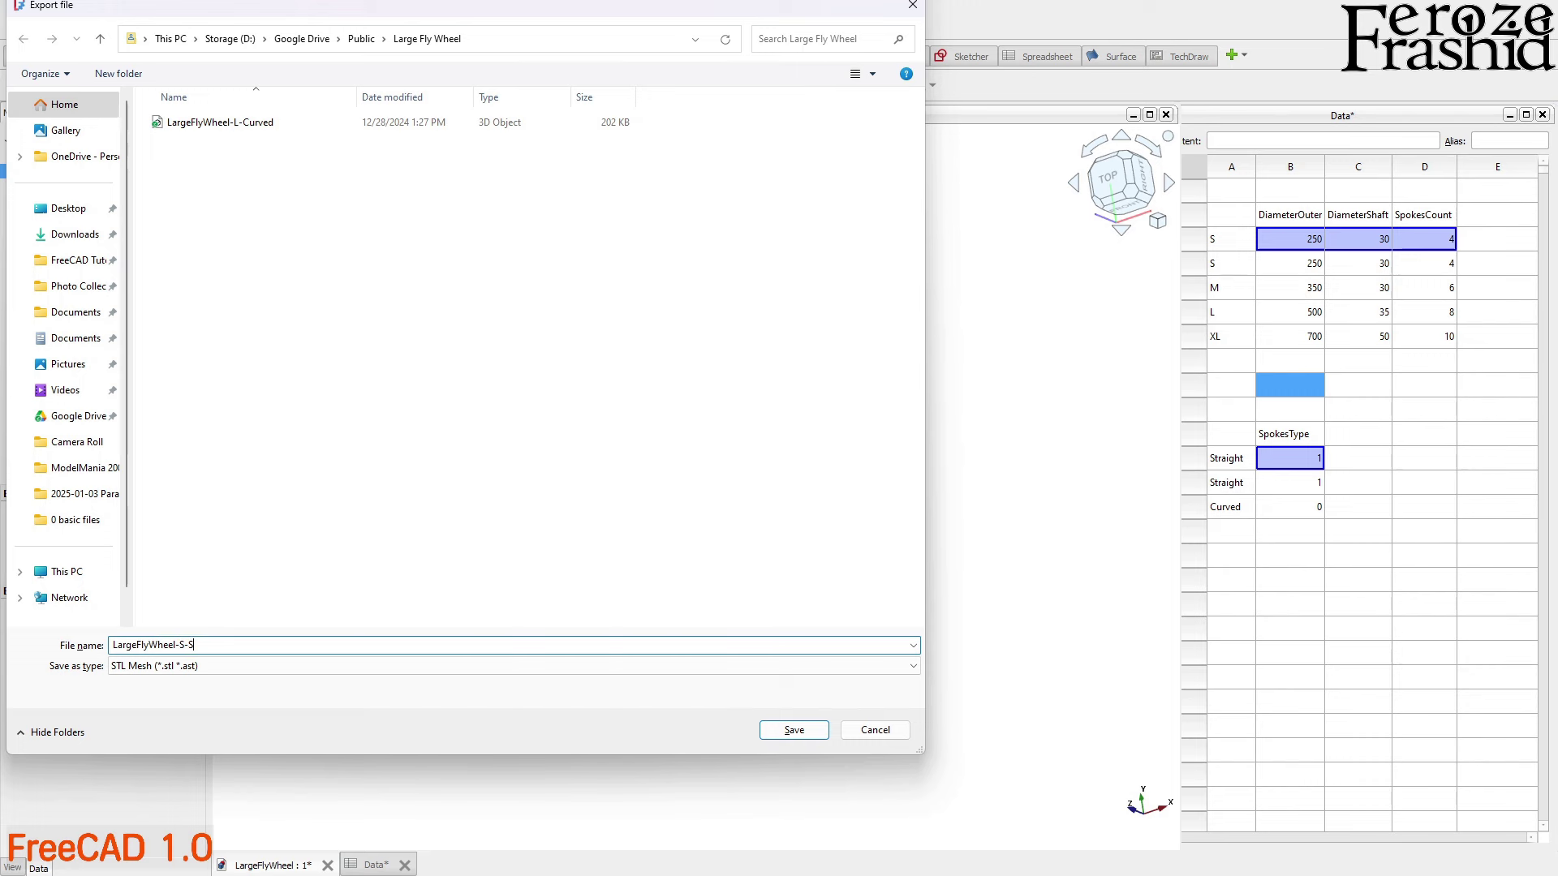
type("traigh")
key("Return")
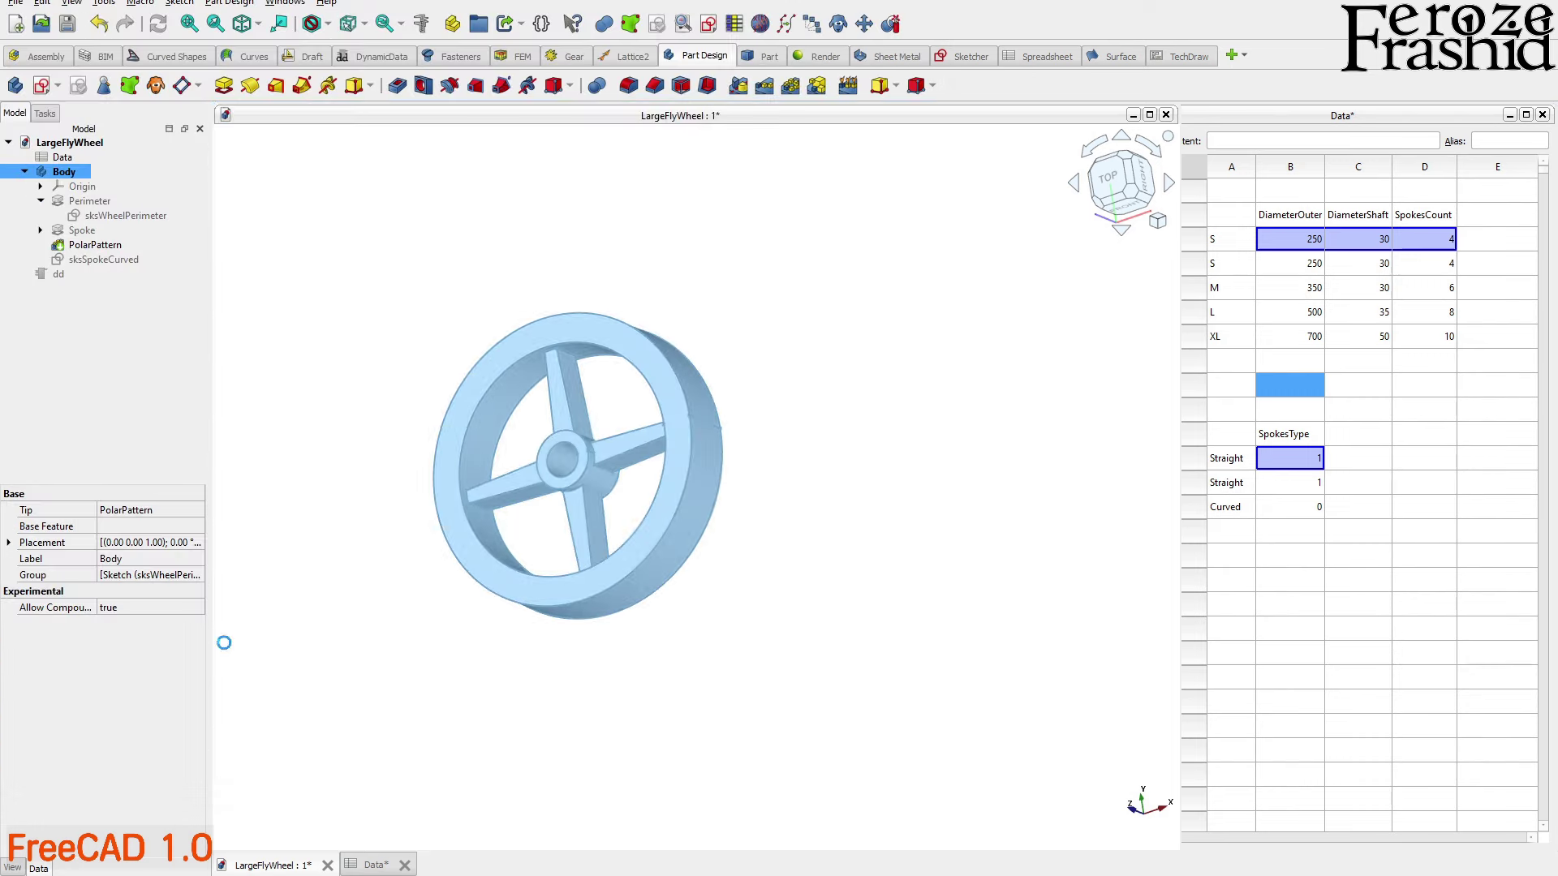
left_click(231, 345)
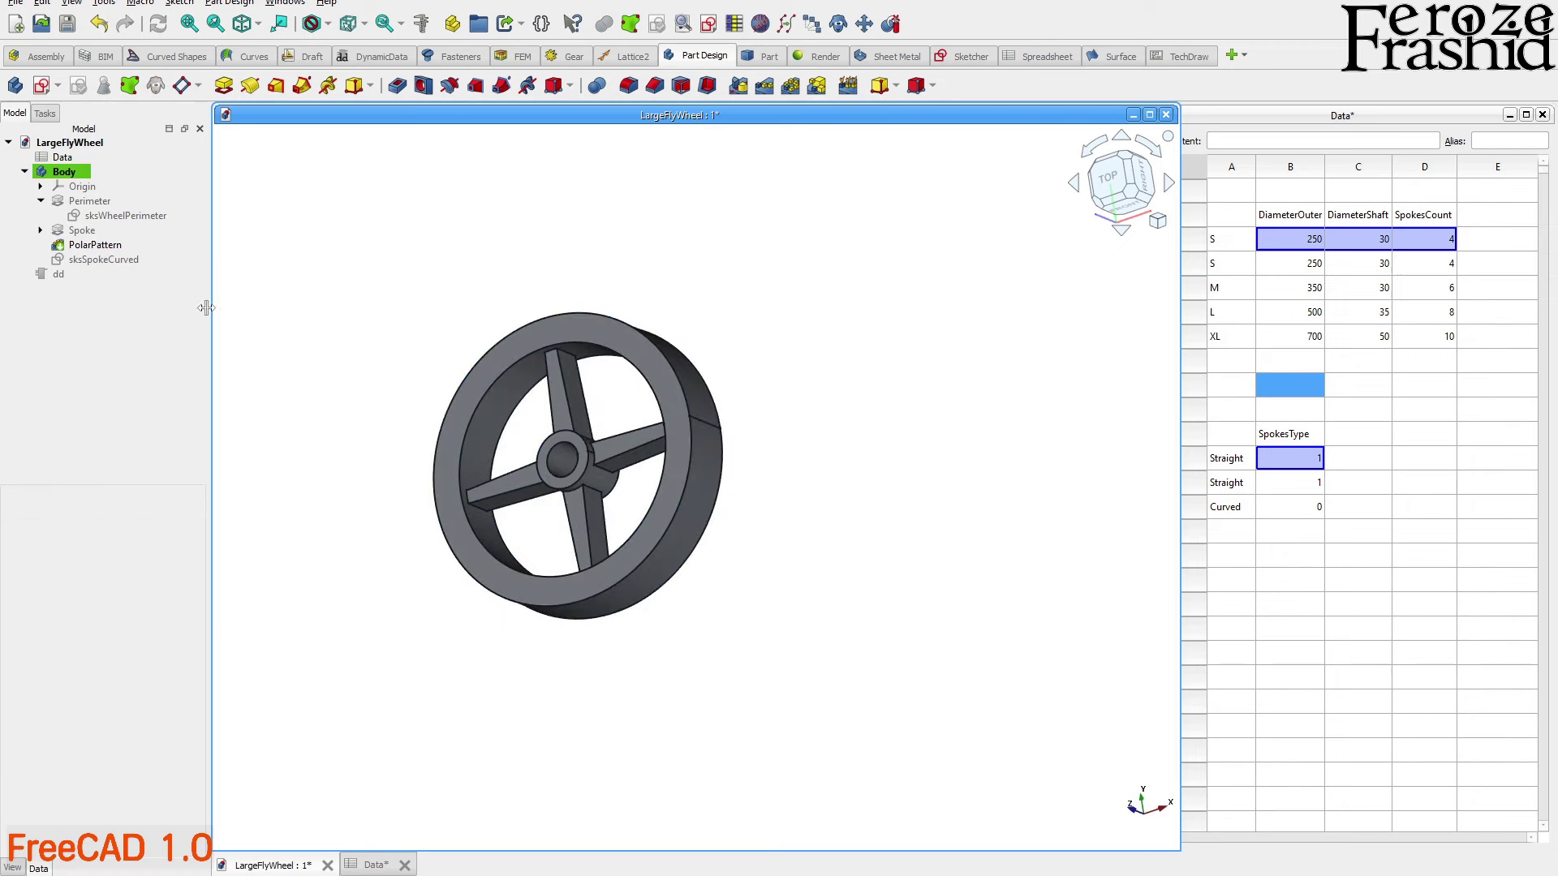
Set the Data spreadsheet's Spokes configuration to Curved for the S wheel
double_click(64, 159)
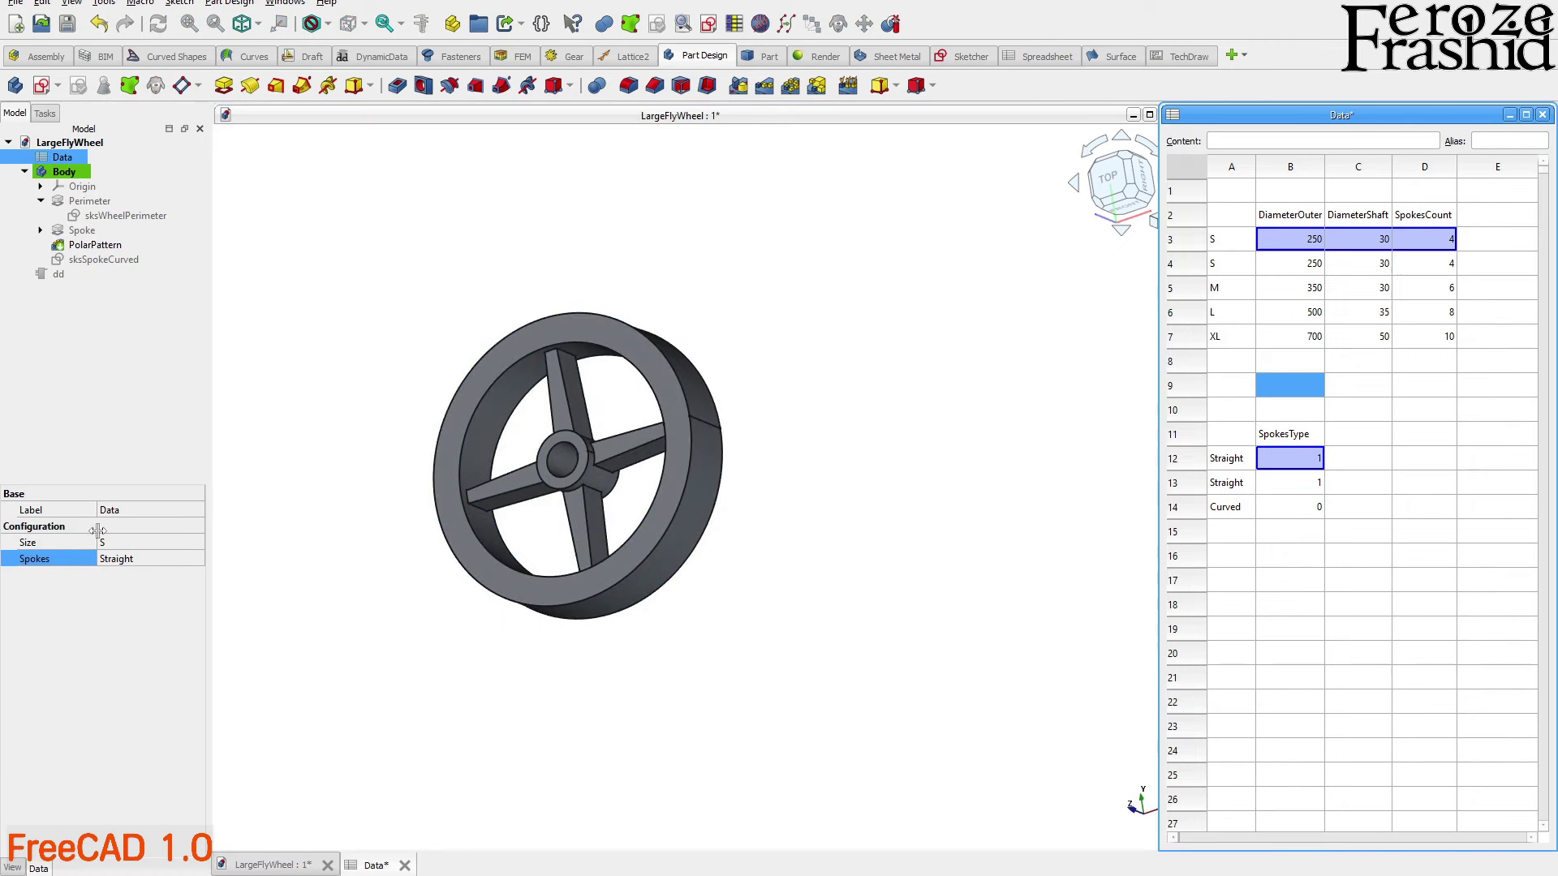
left_click(110, 570)
left_click(130, 579)
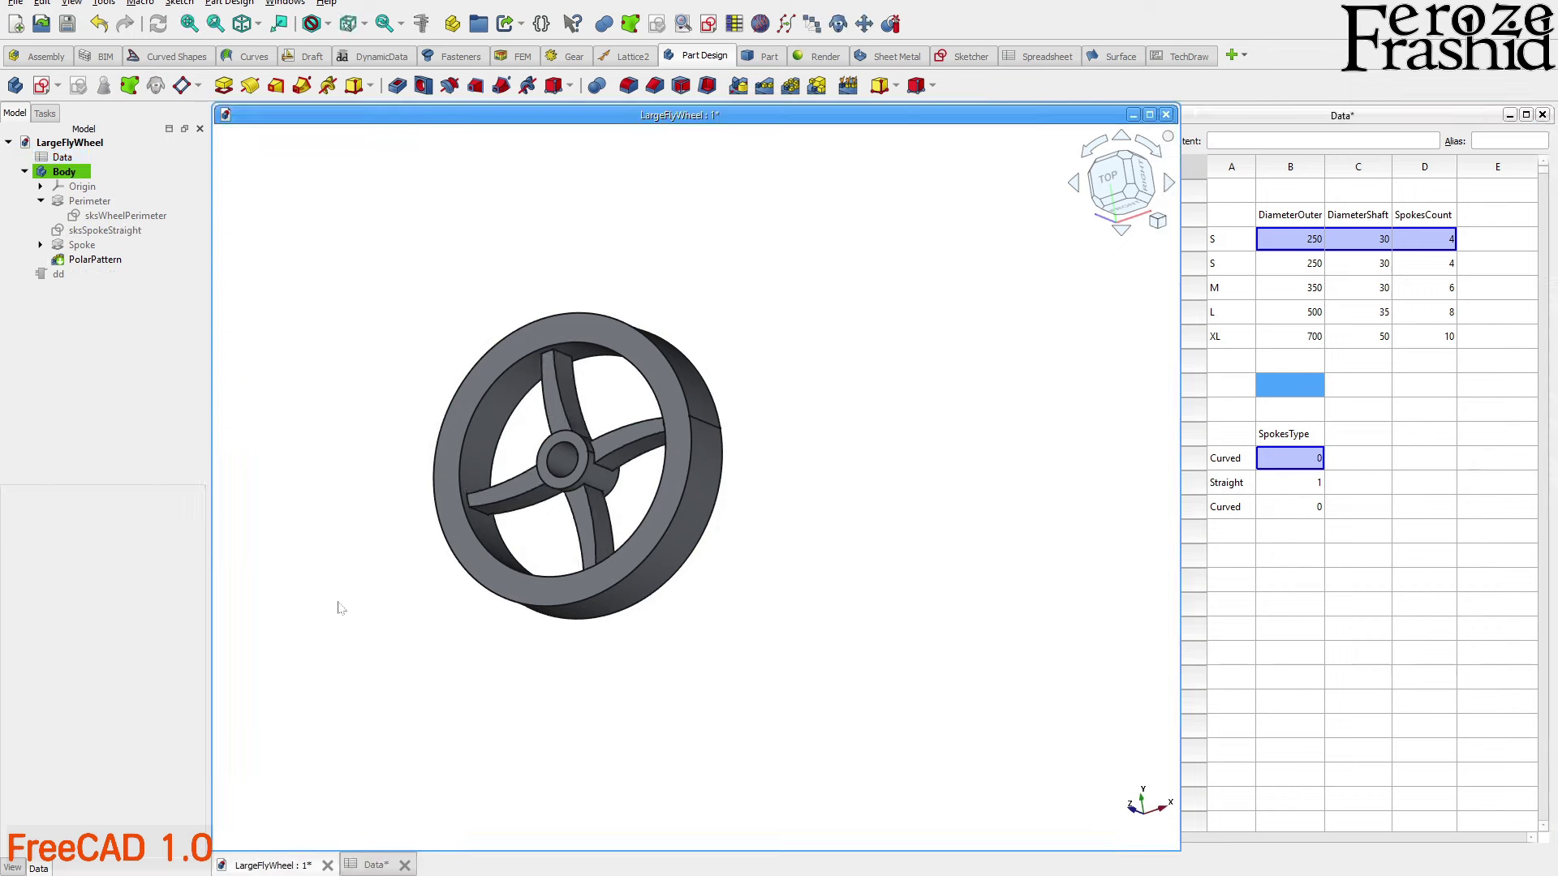
Export the Body as an STL mesh named LargeFlyWheel-S-Curved in the Large Fly Wheel folder
middle_click_drag(616, 455, 531, 392)
left_click(72, 177)
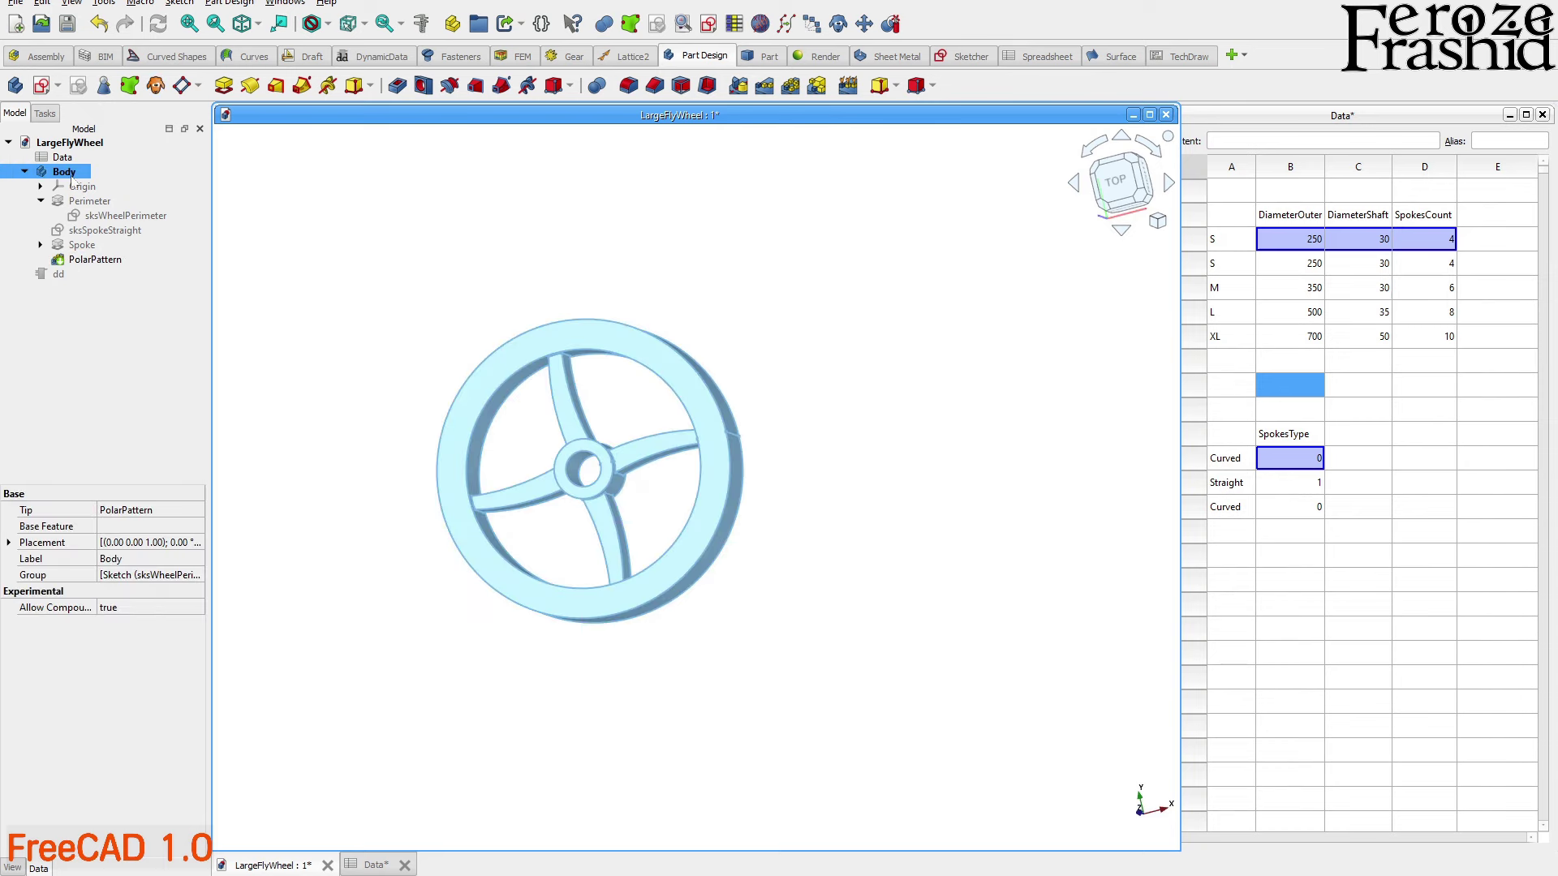
key("ctrl+e")
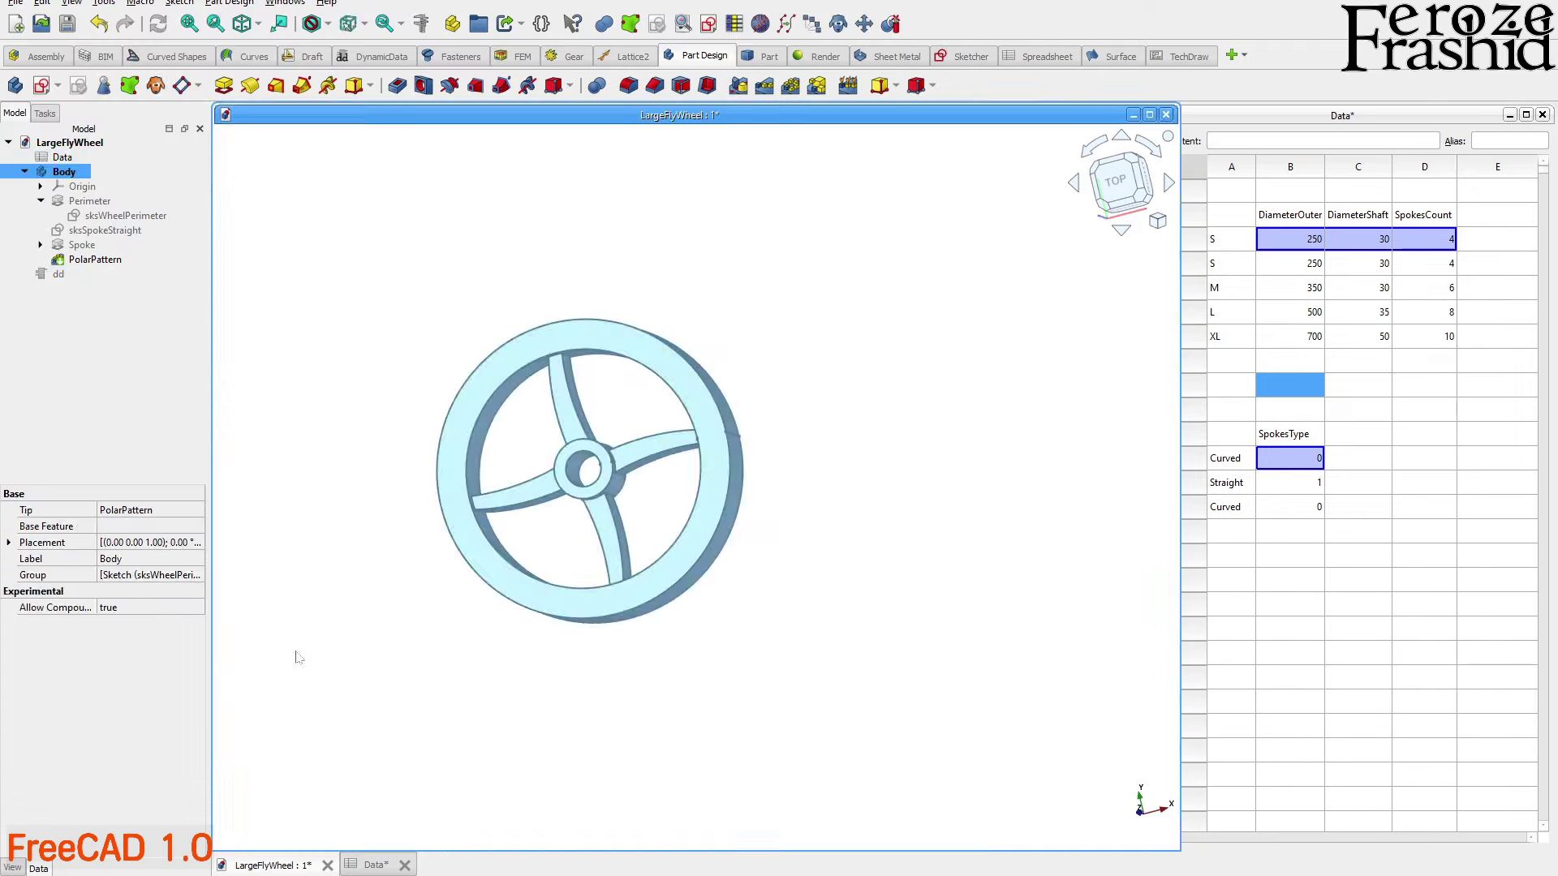
Set the Data spreadsheet's Size configuration to XL and its Spokes configuration to Straight
left_click(63, 157)
left_click(151, 542)
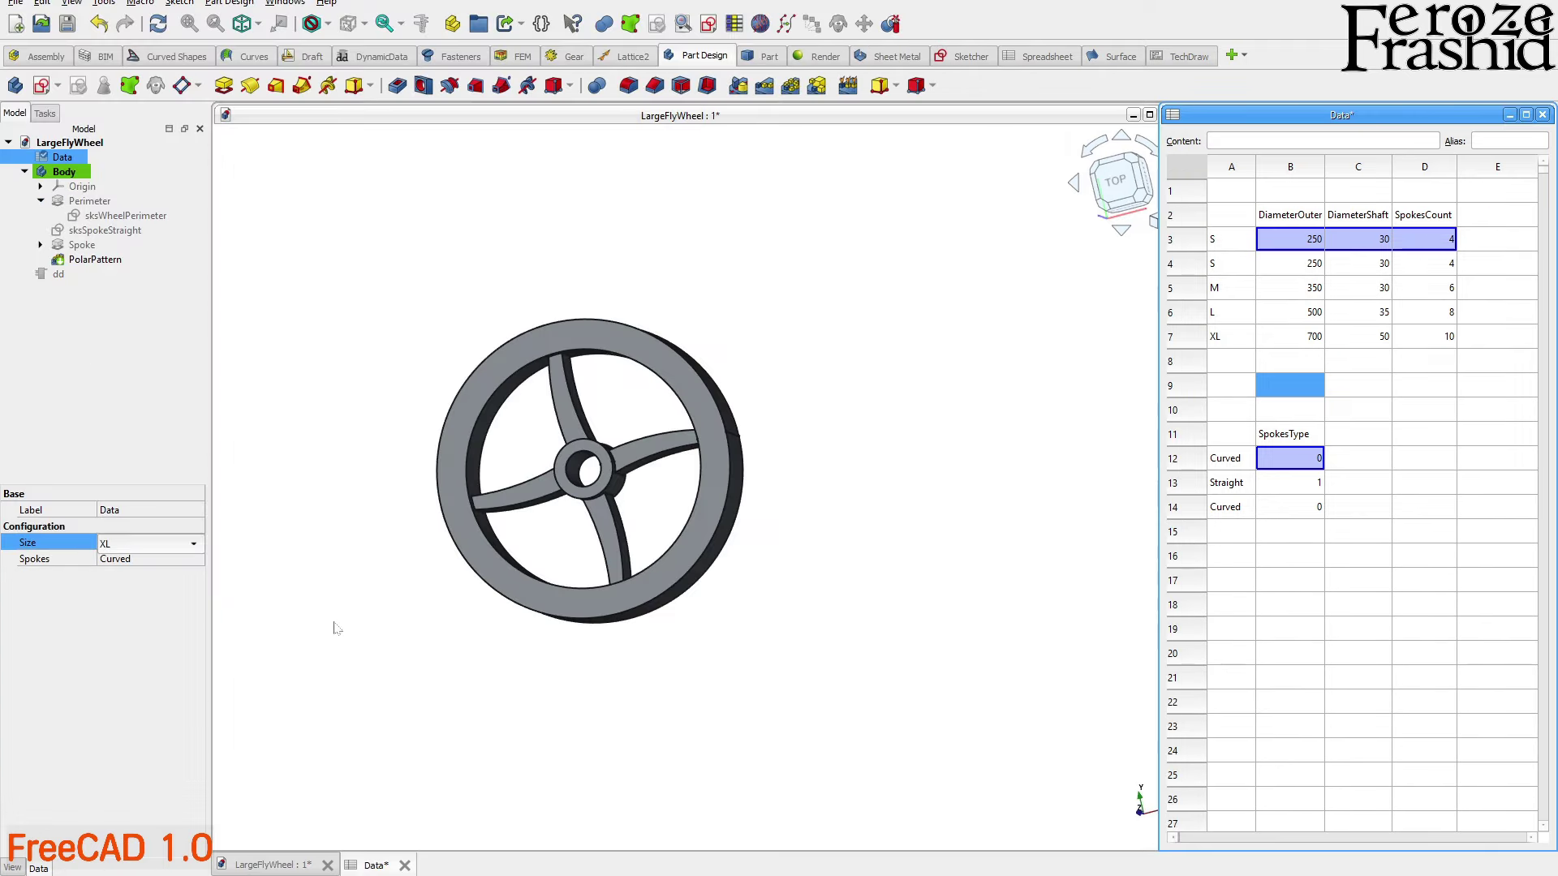
left_click(138, 559)
left_click(136, 542)
Export the Body as an STL mesh named LargeFlyWheel-XL-Straight in the Large Fly Wheel folder and inspect the wheel from several angles
key("ctrl+e")
double_click(209, 645)
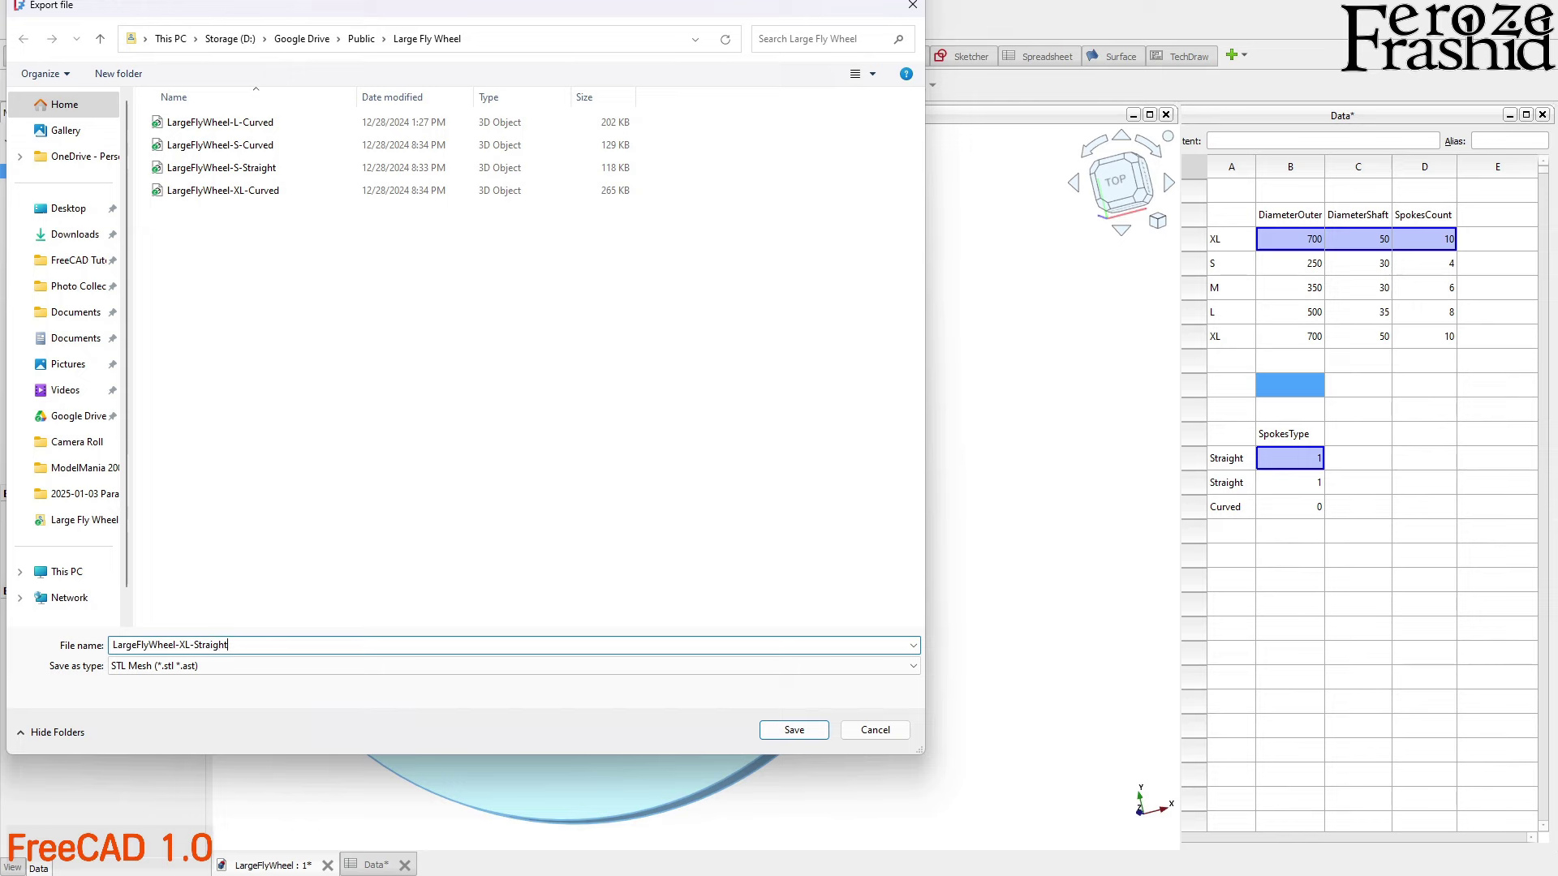
key("Return")
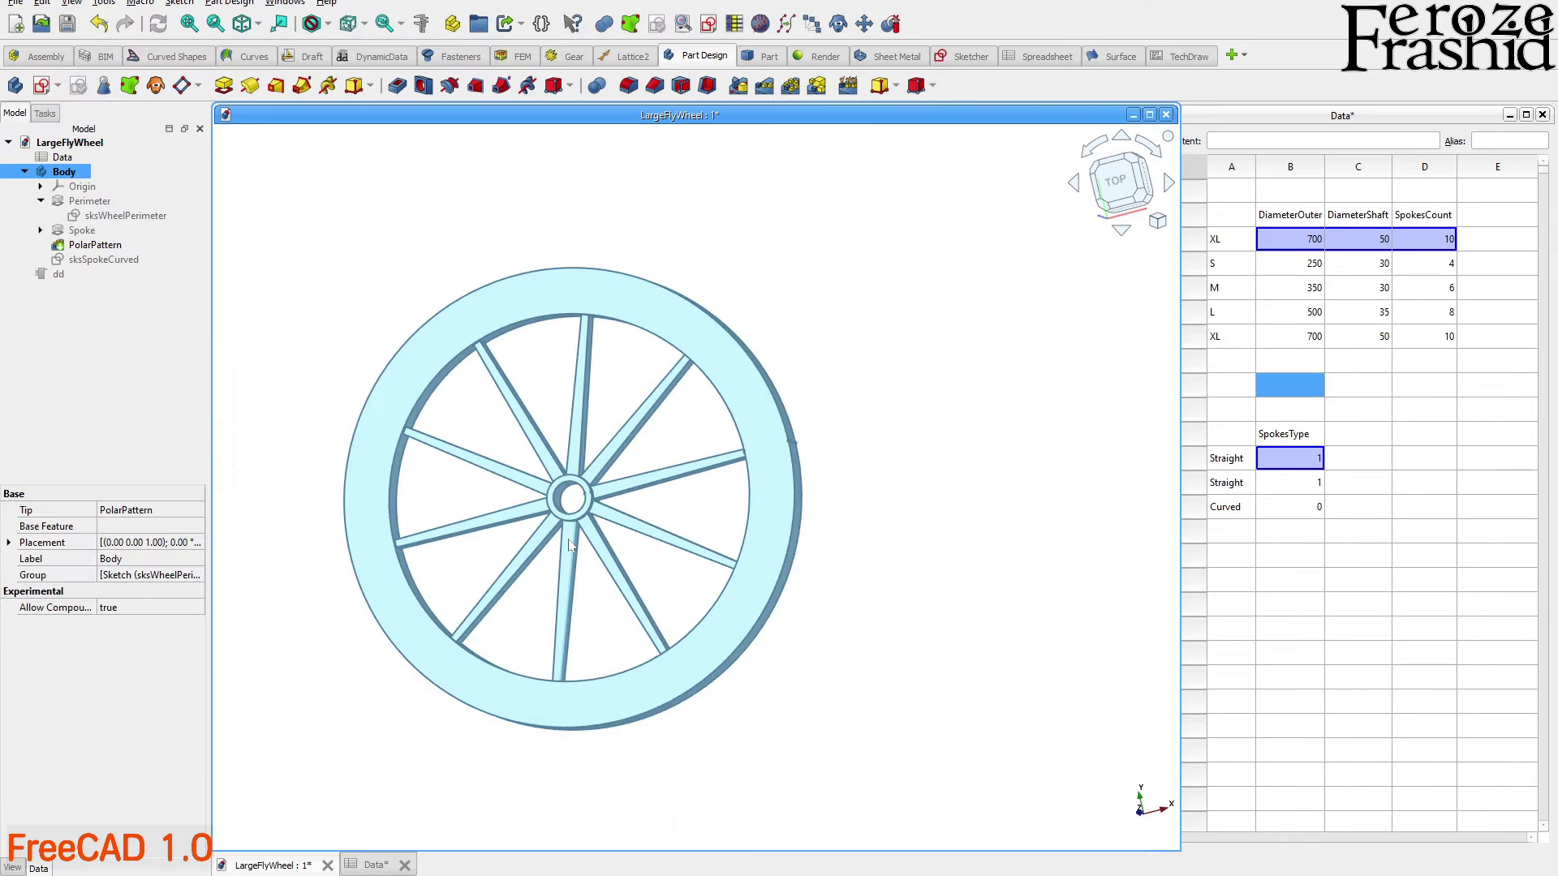
middle_click_drag(414, 601, 458, 514)
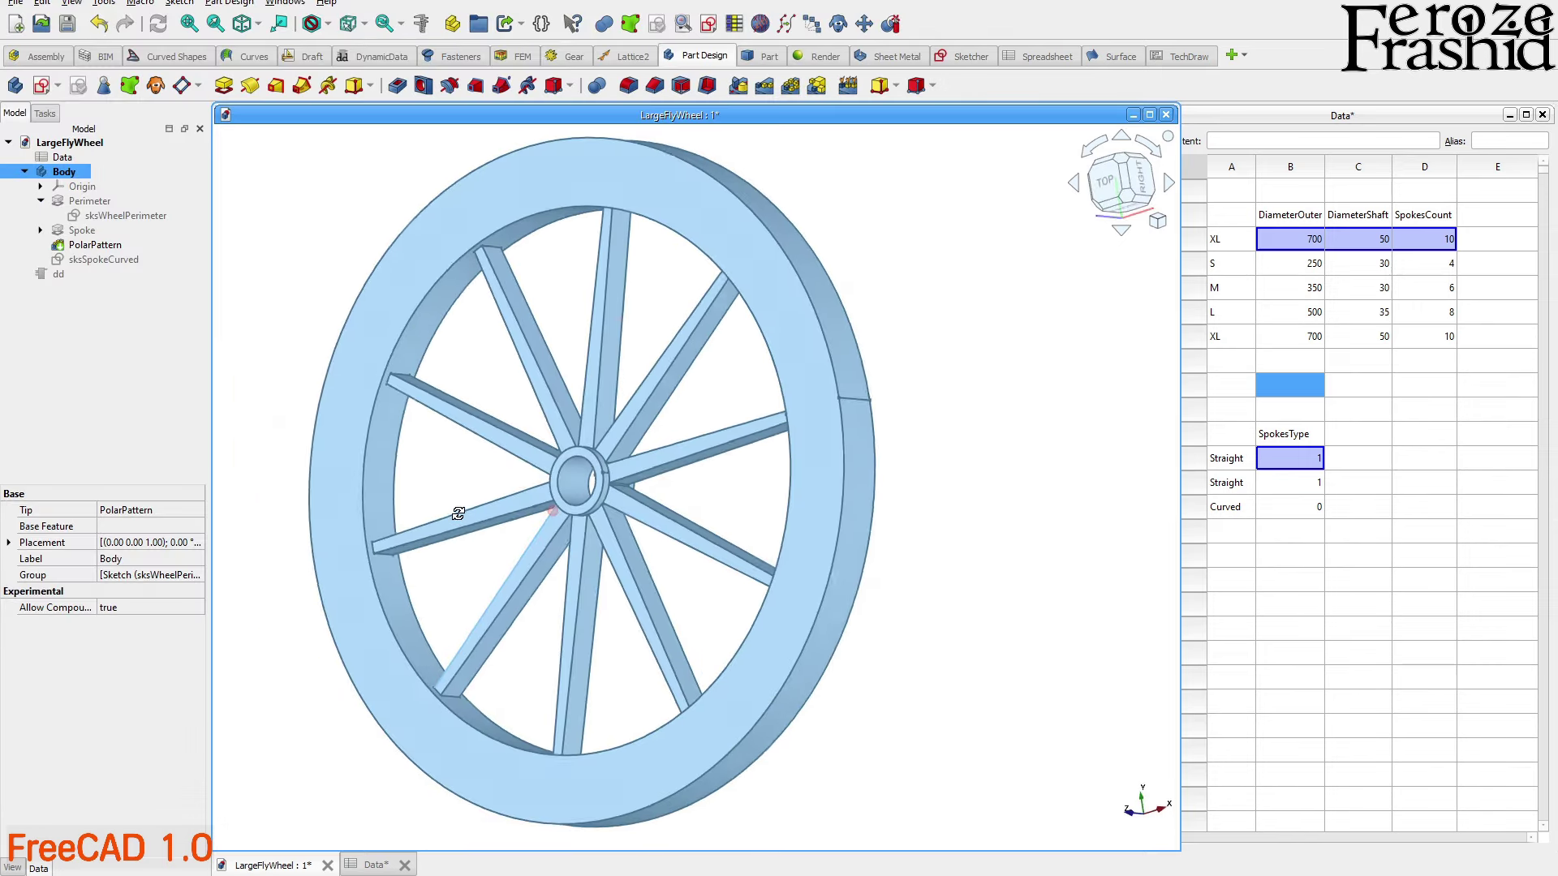
left_click(452, 382)
middle_click_drag(452, 382, 653, 564)
scroll(633, 480, "down", 3)
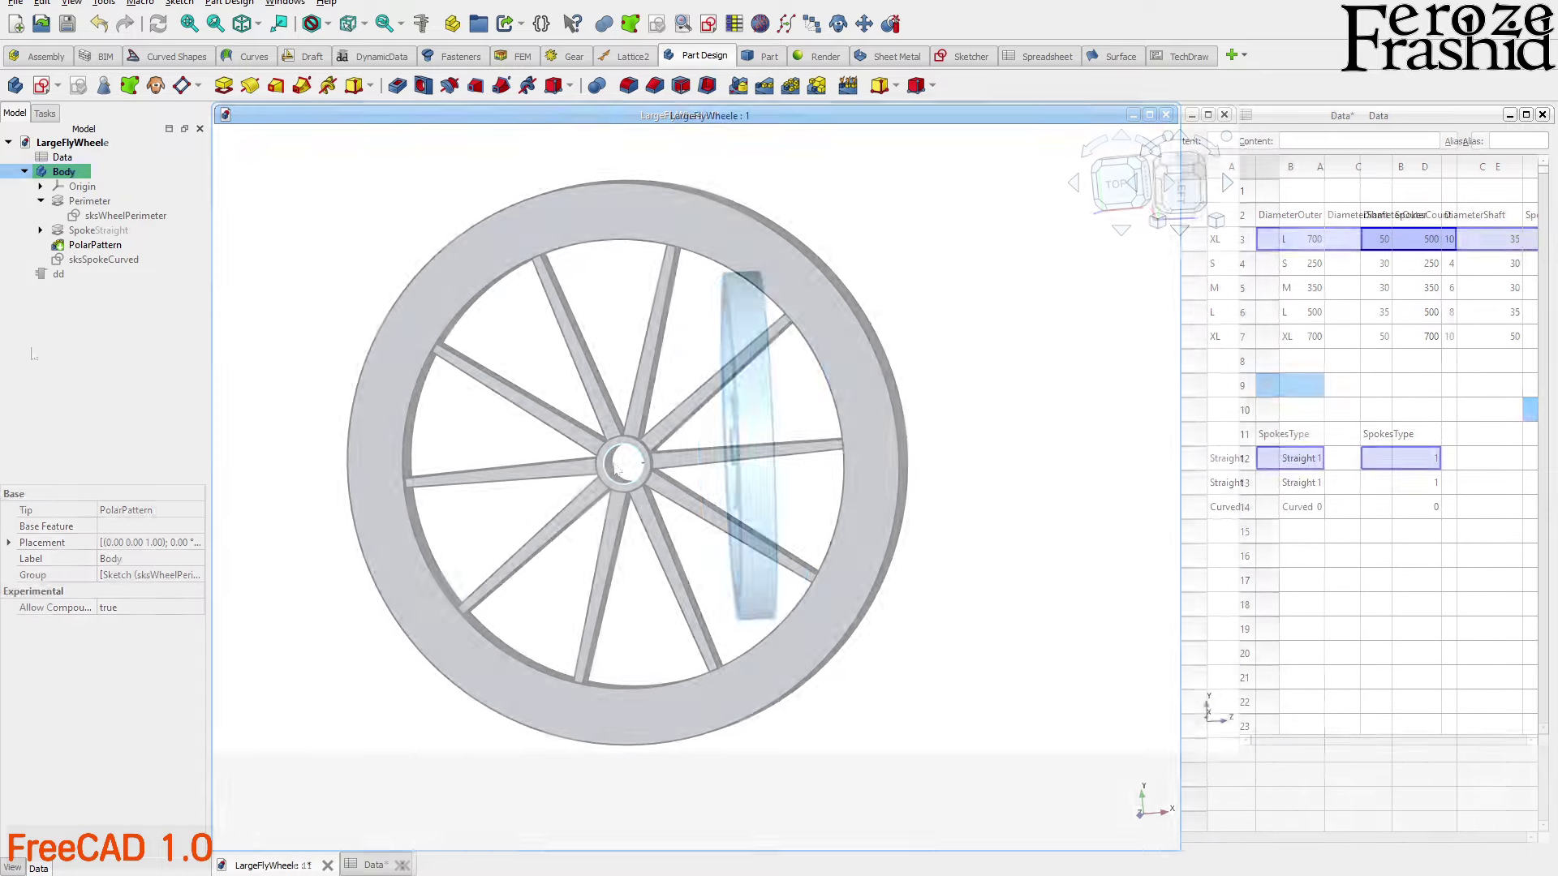
Set the Data spreadsheet's Spokes configuration to Curved for the L wheel in the LargeFlyWheele document
left_click(63, 162, "ctrl")
left_click(63, 162)
left_click(150, 558)
left_click(150, 558)
left_click(150, 586)
left_click(96, 344)
Switch the curved-spoke wheel's Size configuration to S in the Data spreadsheet
left_click(62, 156)
key("2")
left_click(150, 541)
left_click(150, 541)
left_click(121, 507)
left_click(104, 355)
Switch the S wheel's Spokes configuration to Straight in the Data spreadsheet
left_click(63, 157)
key("6")
left_click(150, 559)
left_click(150, 558)
left_click(121, 542)
left_click(122, 383)
Set the Data spreadsheet's Size configuration to XL for the straight-spoke wheel
left_click(62, 157)
left_click(113, 545)
left_click(120, 549)
left_click(124, 600)
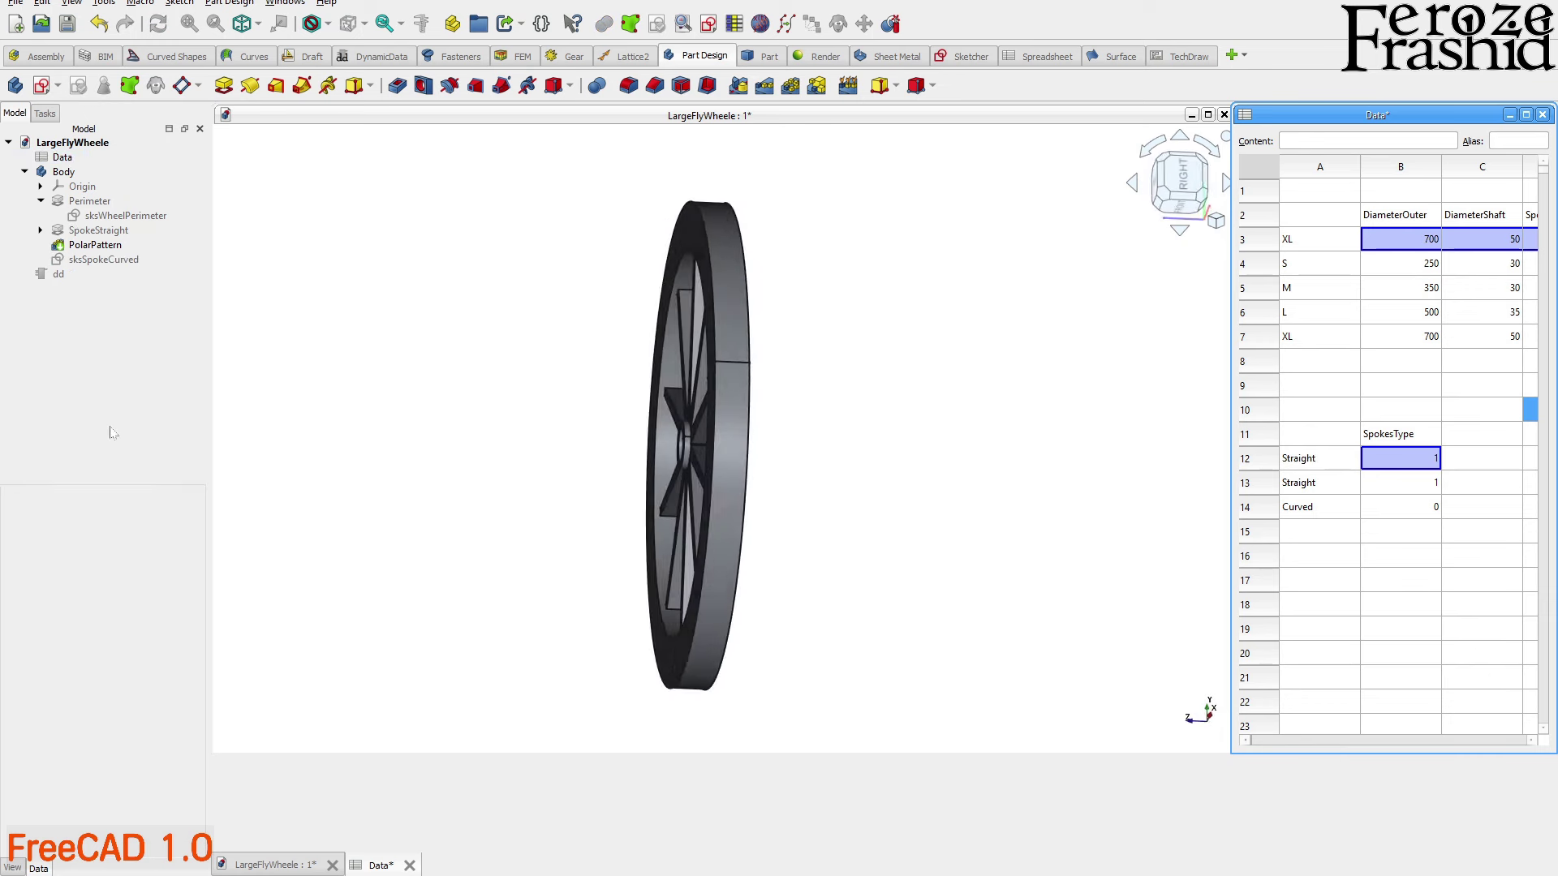
Set the Data spreadsheet's Spokes configuration to Curved and its Size configuration to L
left_click(127, 560)
left_click(121, 575)
key("6")
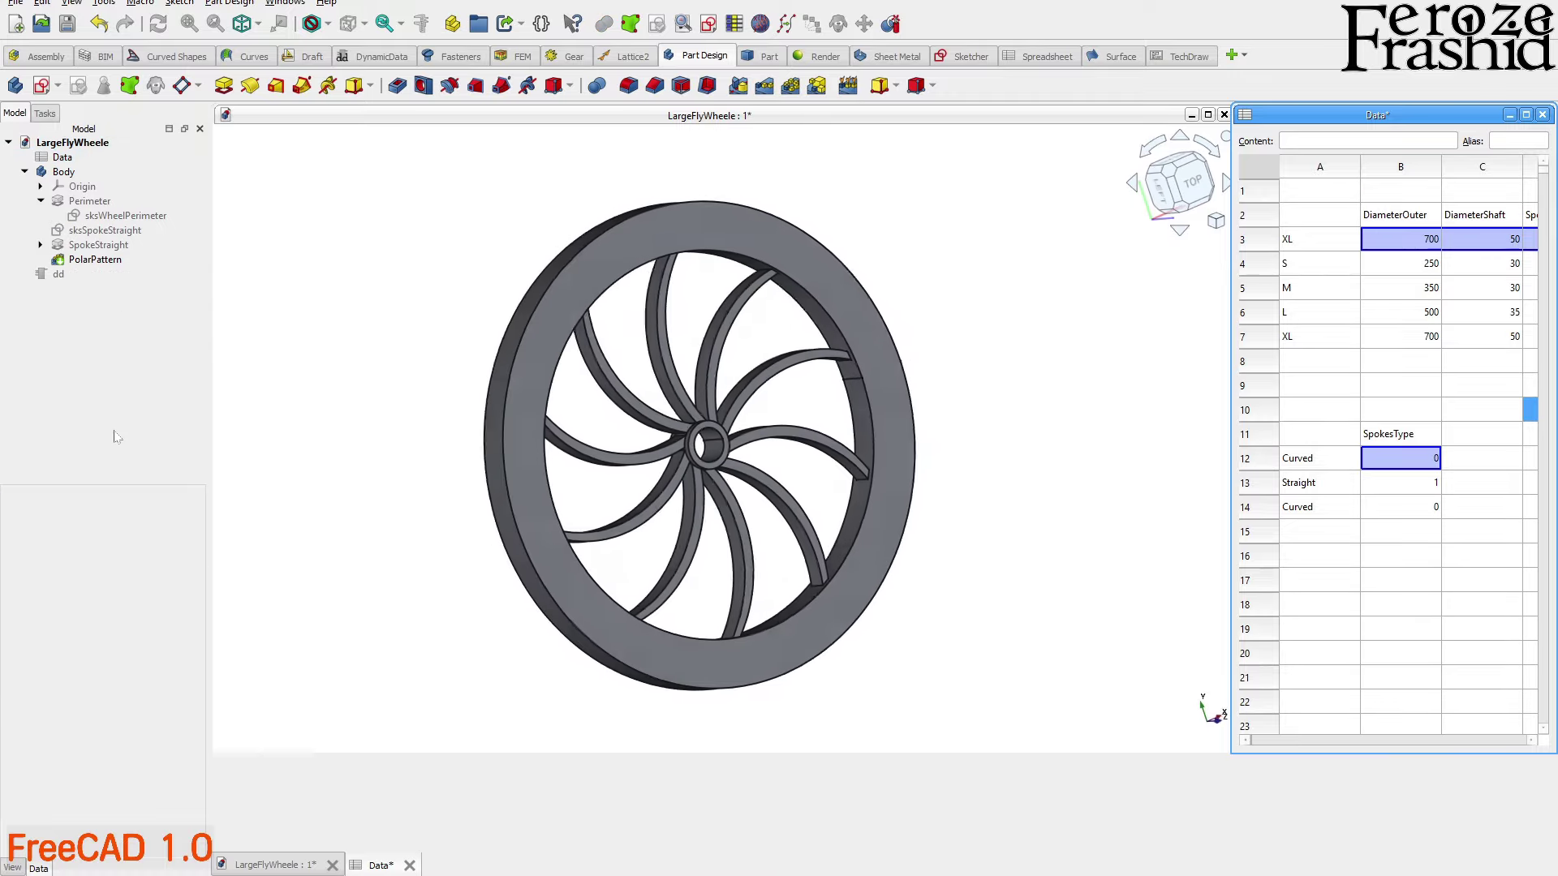
left_click(122, 542)
left_click(121, 527)
left_click(71, 213)
Set the Data spreadsheet's Size configuration to M for the curved-spoke wheel
left_click(62, 157)
key("3")
left_click(150, 542)
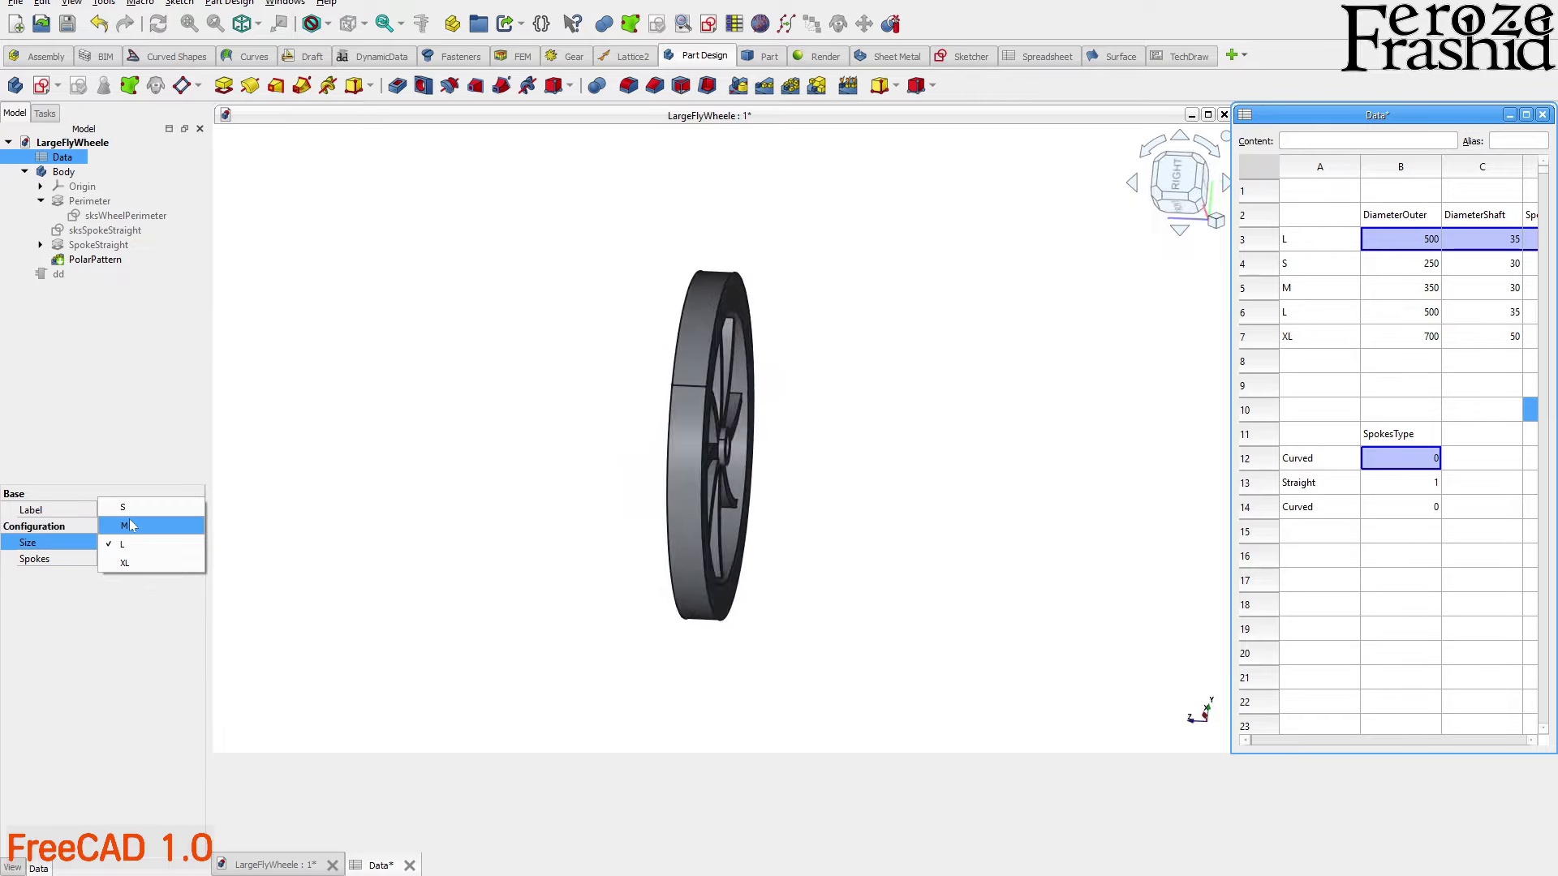
left_click(129, 525)
left_click(118, 433)
key("0")
Set the M wheel's Spokes configuration to Straight in the Data spreadsheet
left_click(62, 158)
left_click(132, 561)
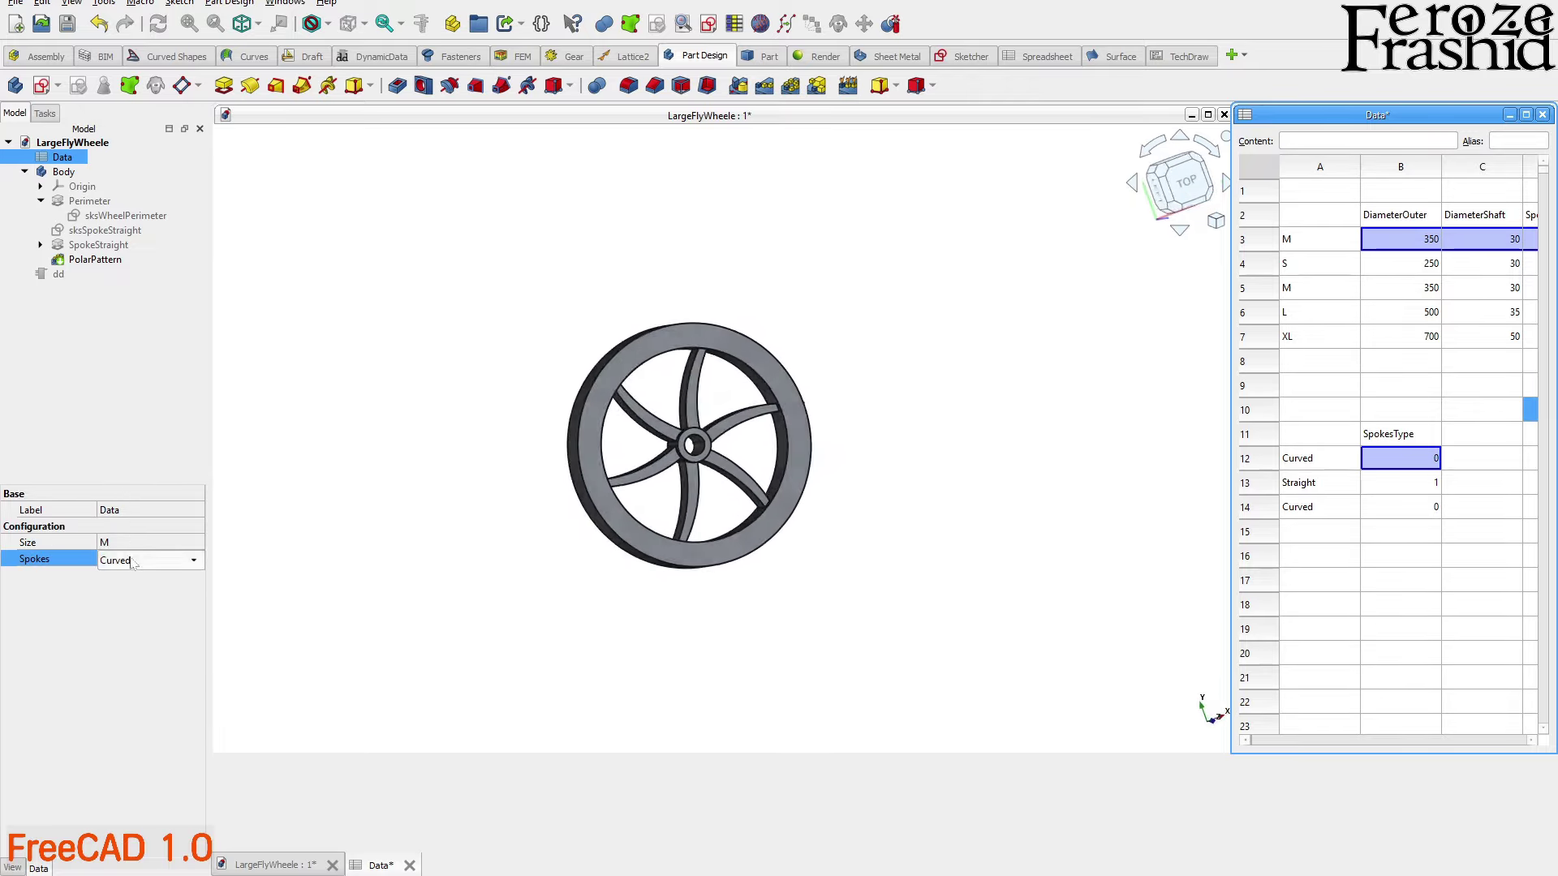
left_click(120, 477)
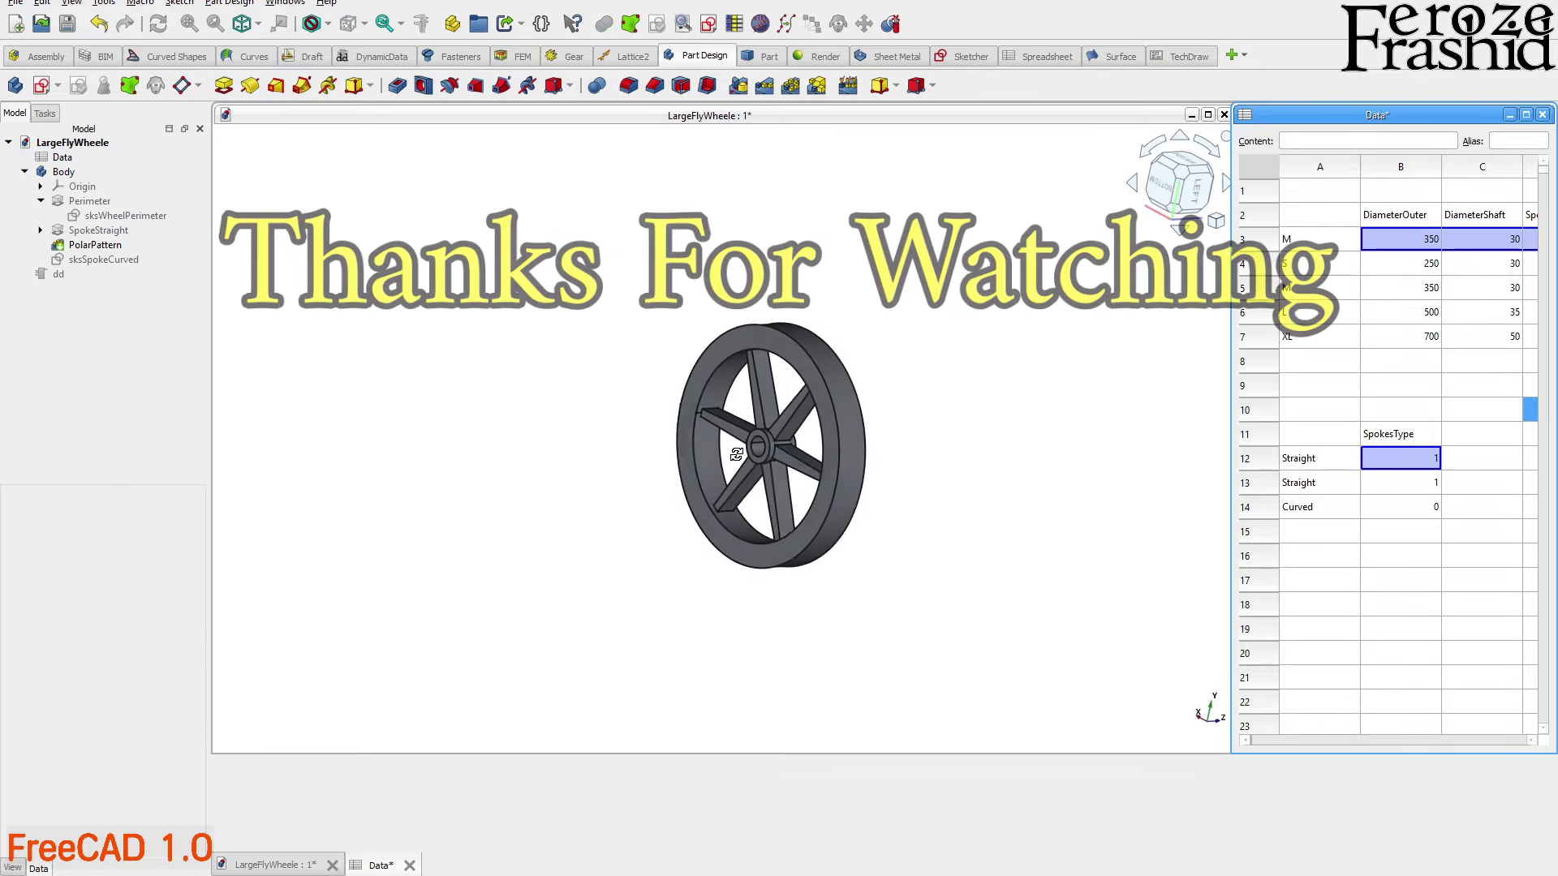